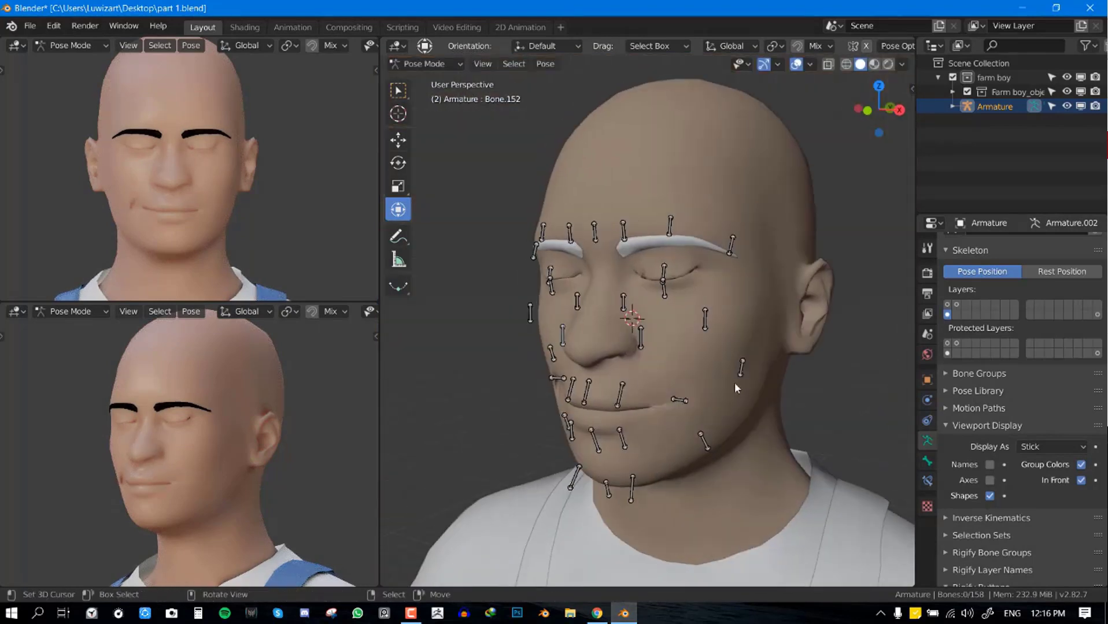
Try posing the face by moving, scaling and rotating the cheek and eyebrow control bones
left_click(741, 370)
key("g")
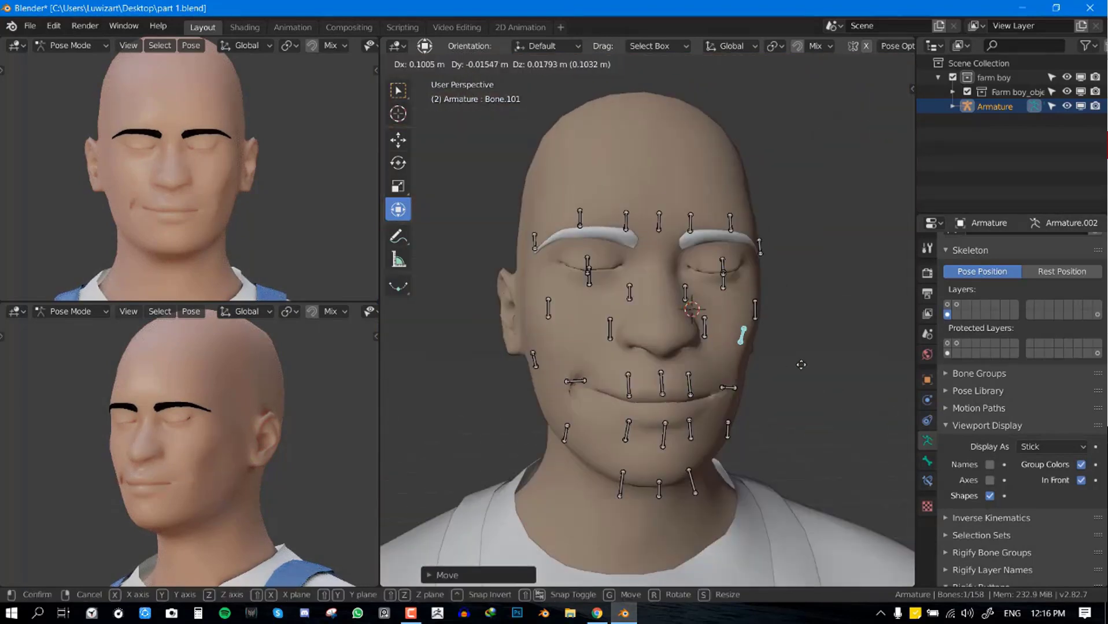
key("s")
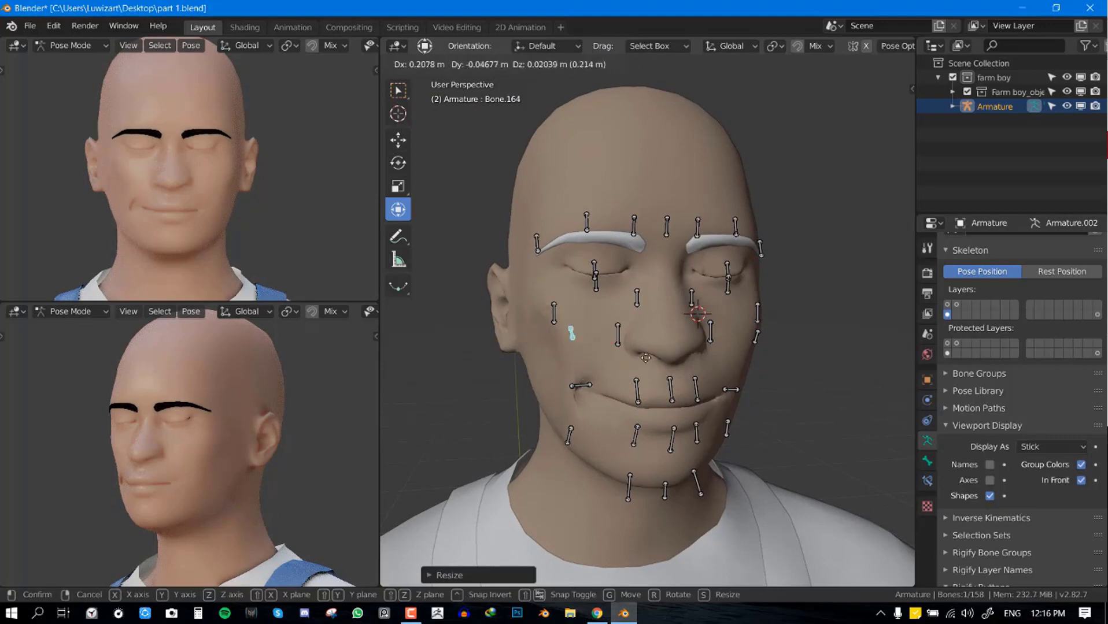
left_click(646, 239)
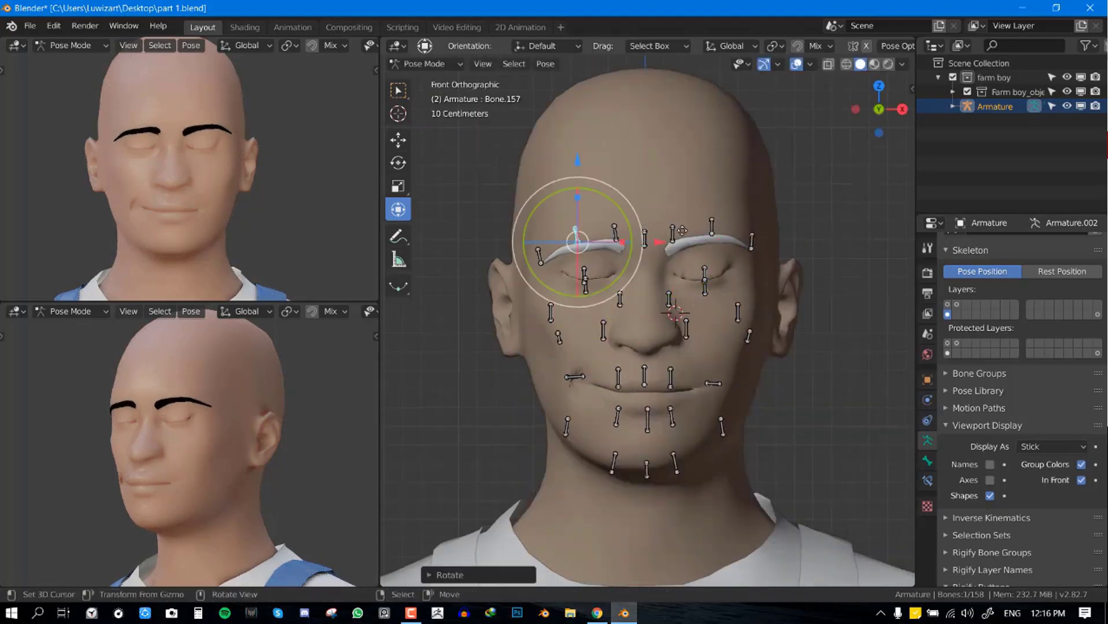
key("g")
left_click(681, 229)
Show the armature's last bone layer together with the facial control bones and view the face from the front
scroll(664, 272, "down", 3)
middle_click_drag(665, 289, 639, 303)
middle_click_drag(145, 426, 49, 414)
scroll(597, 283, "up", 2)
left_click(1097, 315, "shift")
key("KP_1")
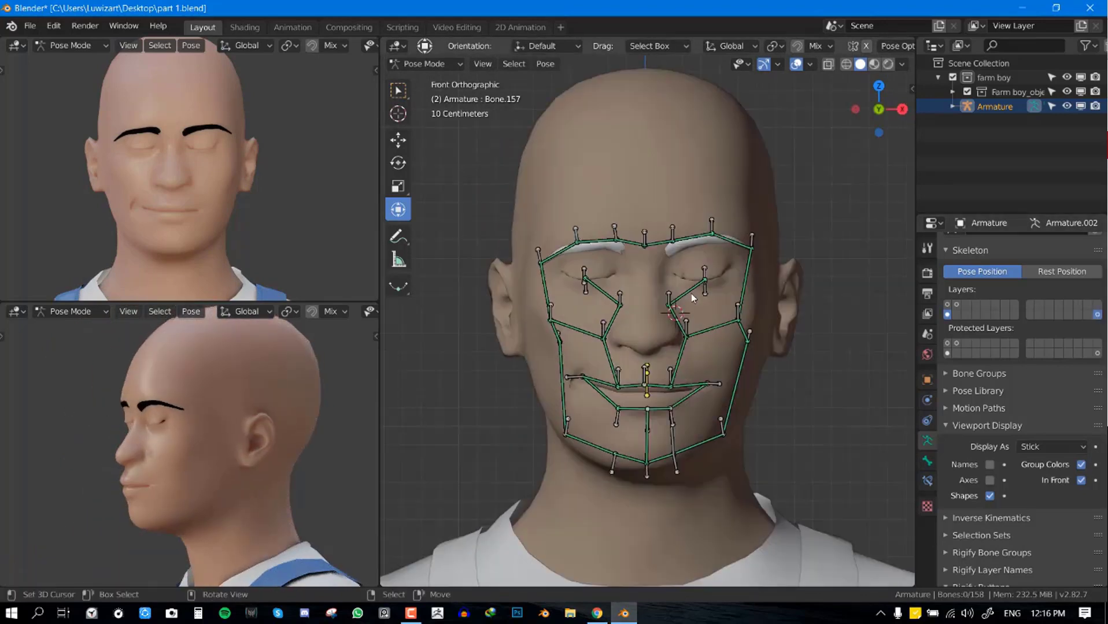
Try moving the nose and brow control bones with the connecting bones shown, and clear the location of all bones
right_click_drag(669, 306, 672, 294)
mouse_move(673, 234)
right_mouse_down()
mouse_move(651, 222)
mouse_move(653, 237)
right_mouse_up()
key("a")
key("alt+g")
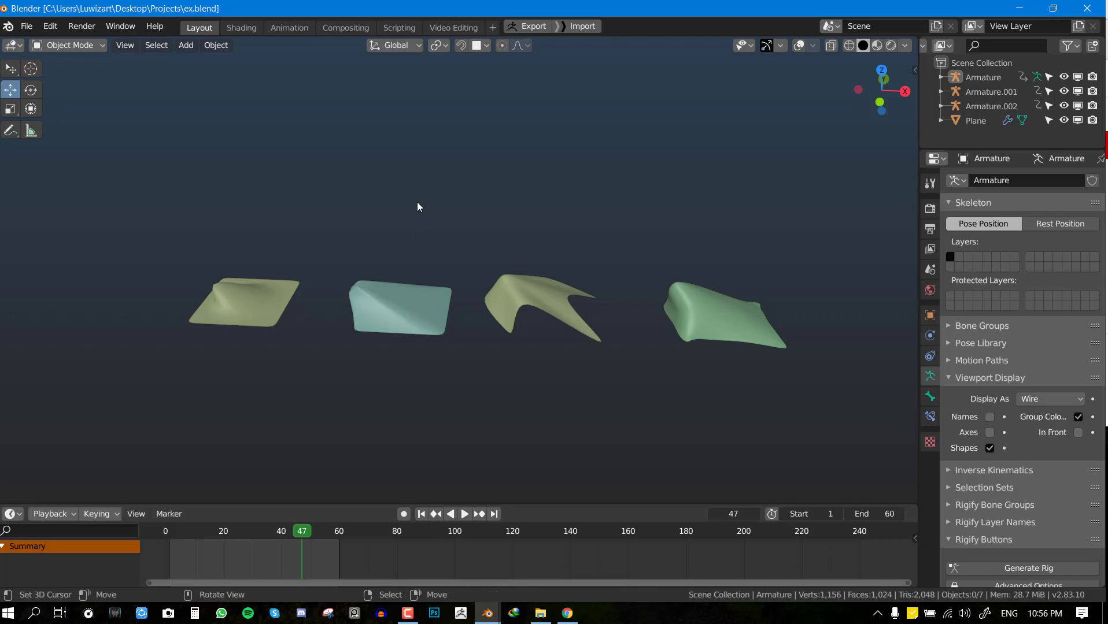
Rewind the animation and play it to compare how the four planes in ex.blend deform
middle_click_drag(417, 201, 416, 251)
middle_click_drag(409, 301, 401, 350)
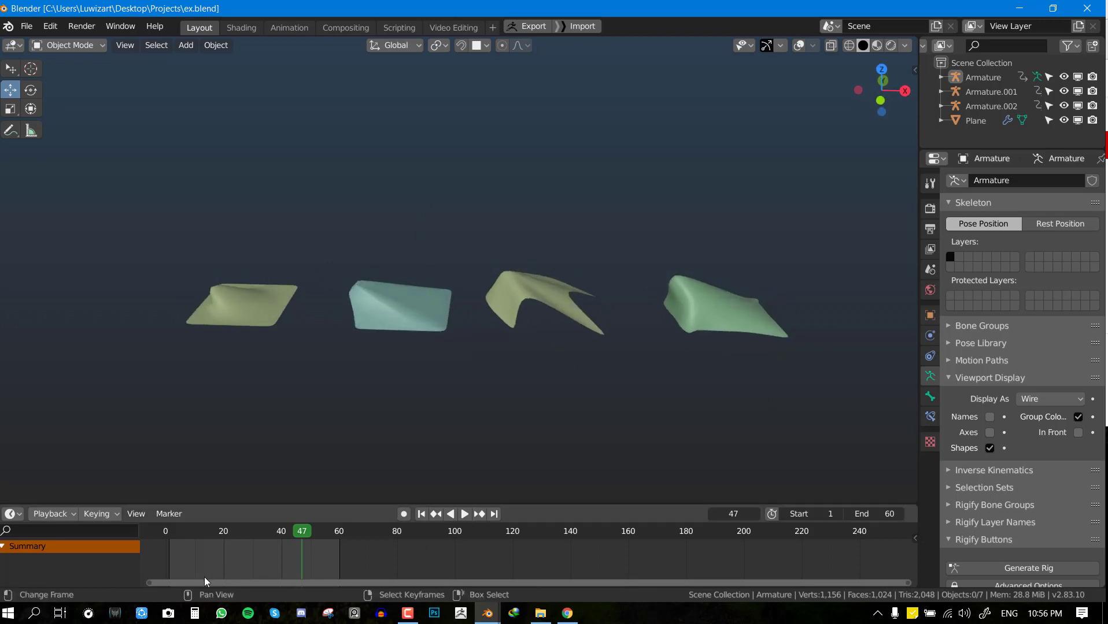
left_click_drag(194, 560, 155, 560)
middle_click_drag(519, 245, 558, 284)
key("space")
scroll(563, 283, "down", 1)
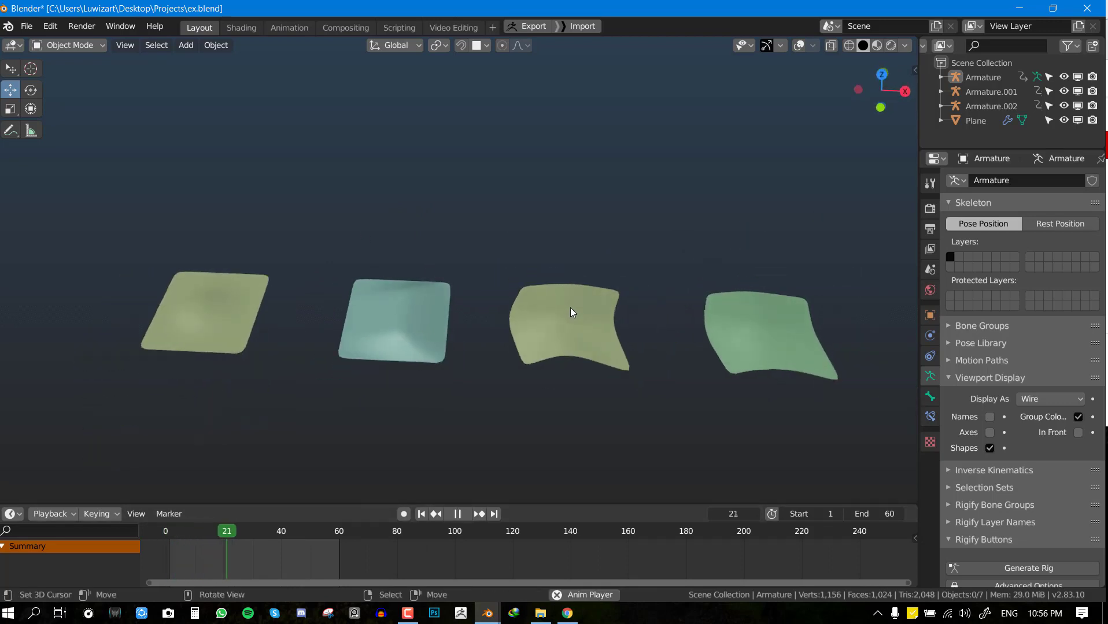
middle_click_drag(580, 343, 633, 306)
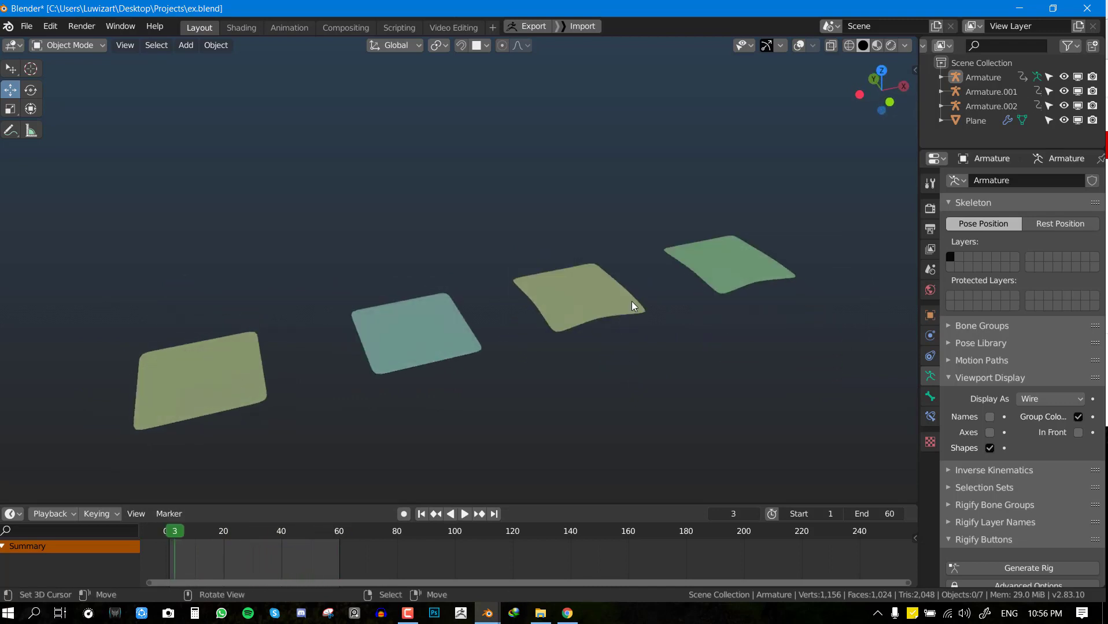
Go to frame 65, zoom in on the first planes and turn on the viewport overlays
left_click_drag(249, 566, 353, 567)
key("space")
scroll(374, 306, "up", 2)
middle_click_drag(164, 314, 600, 322, "shift")
left_click(800, 45)
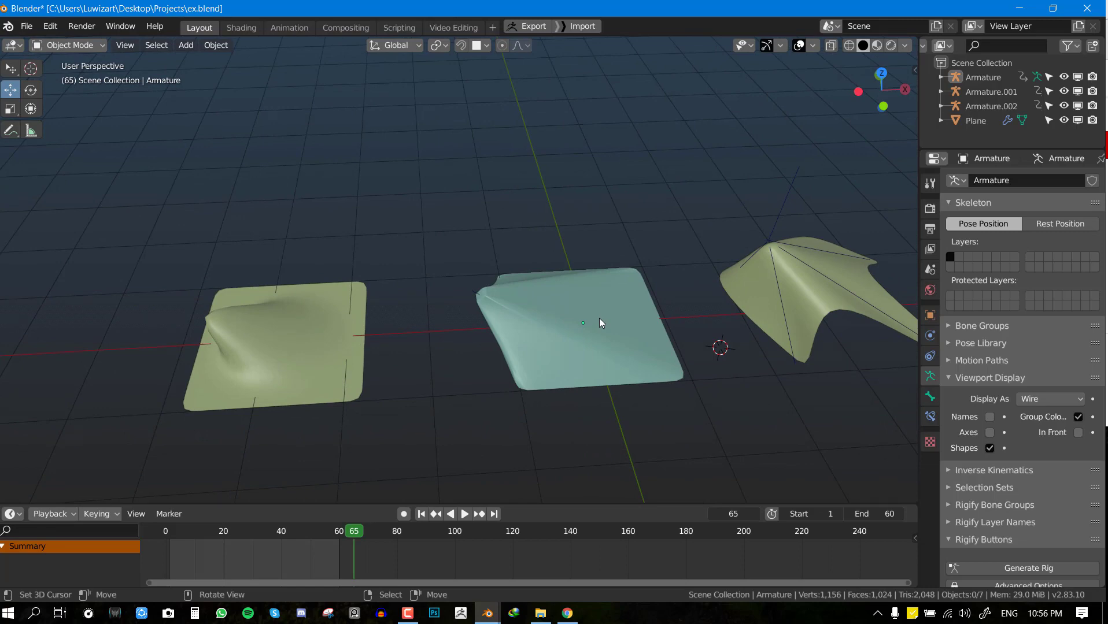
Select the first plane, play its shape key animation to examine the deformation, and go to frame 5
right_click(224, 331)
scroll(427, 366, "down", 2)
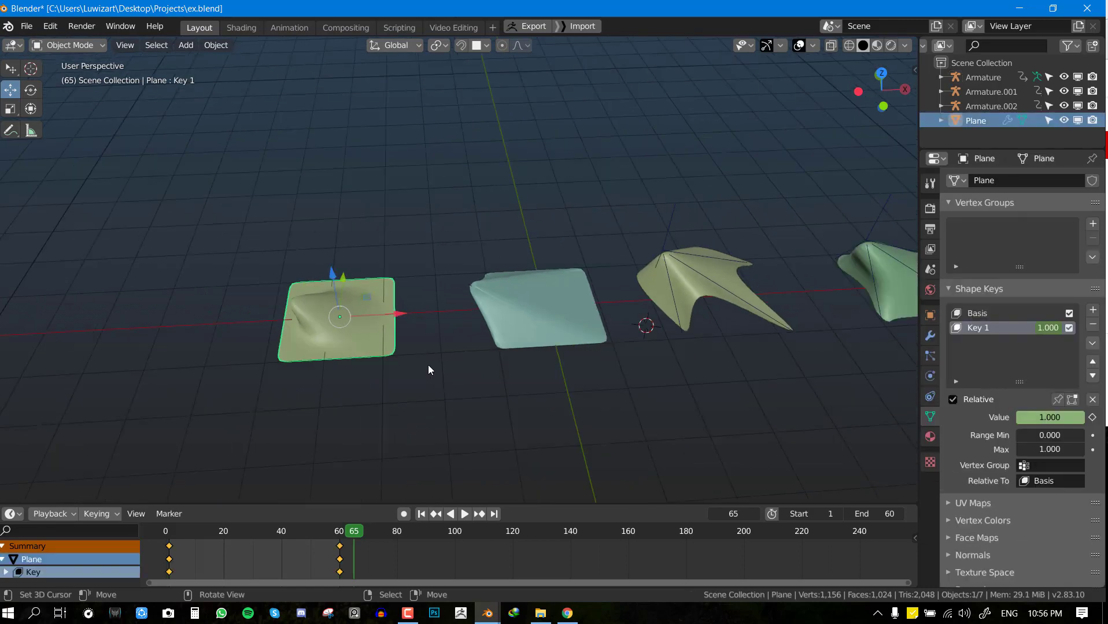
middle_click_drag(495, 348, 476, 343, "shift")
scroll(484, 339, "up", 1)
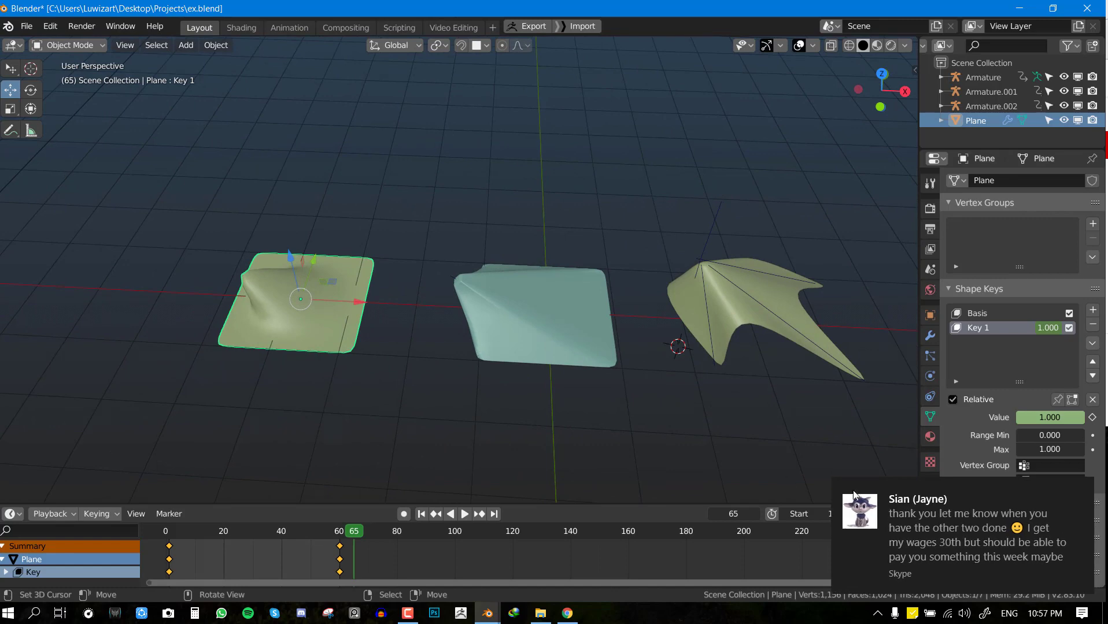
left_click(1078, 490)
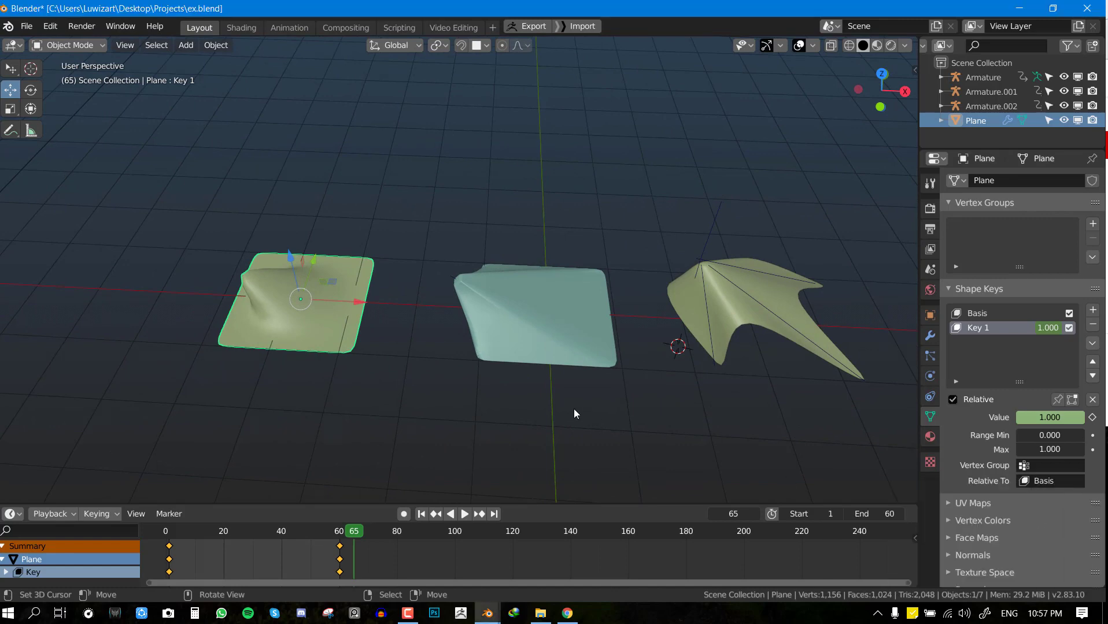
key("space")
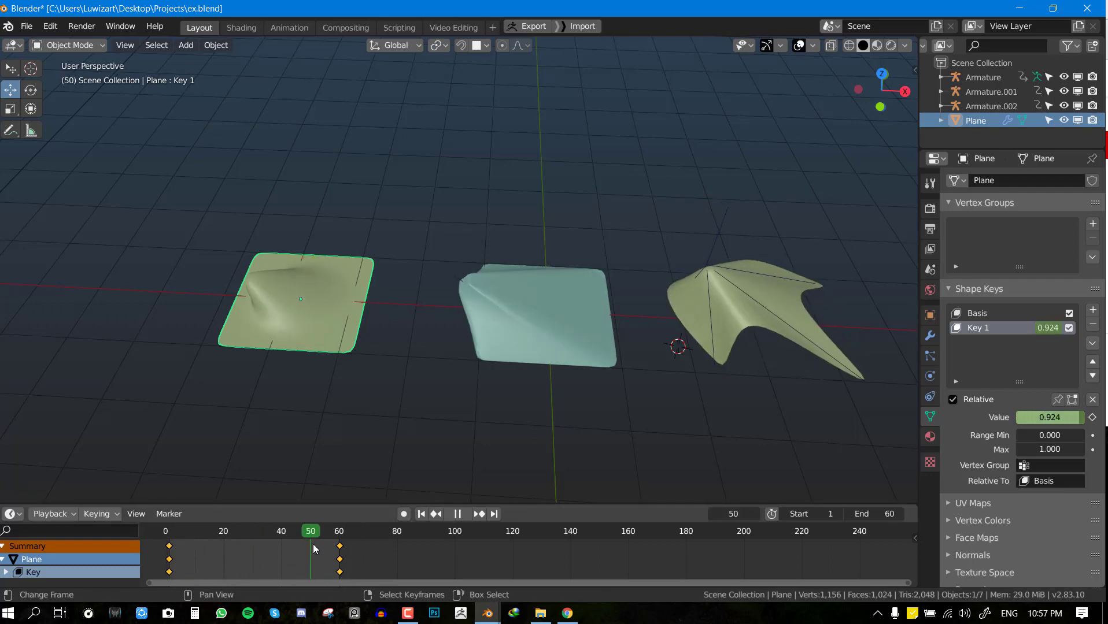
key("space")
middle_click_drag(322, 439, 414, 408)
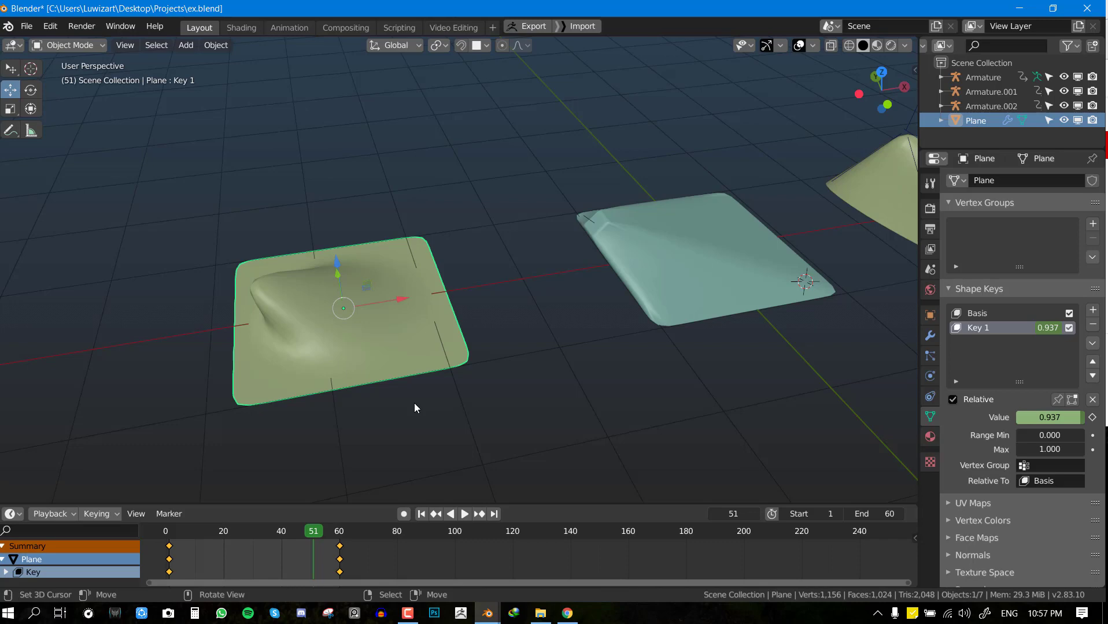
middle_click_drag(487, 316, 578, 323)
left_click(181, 564)
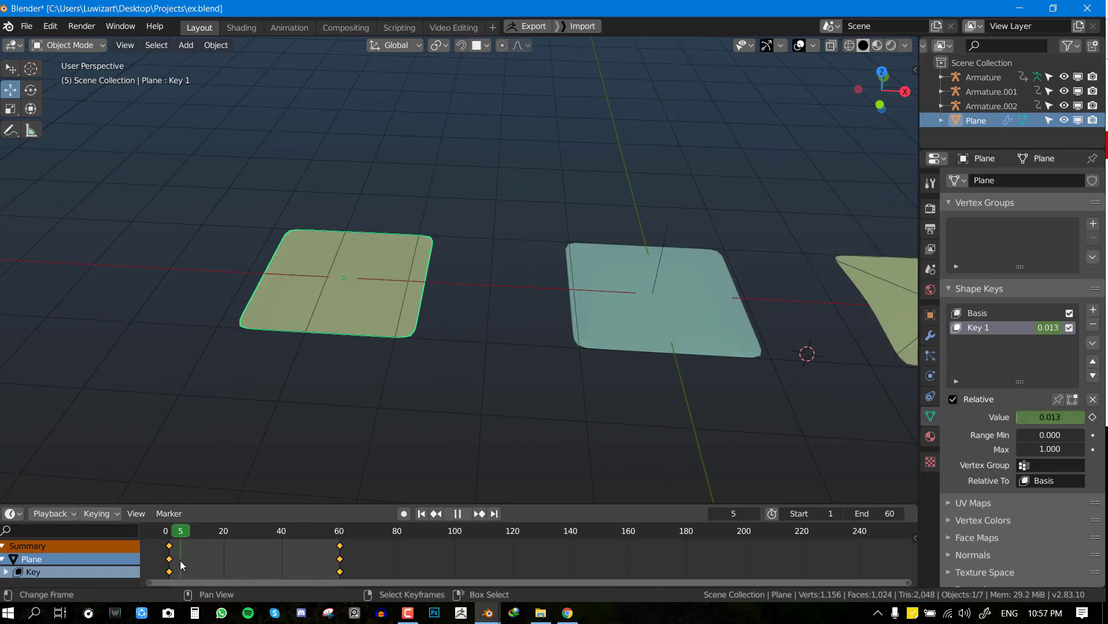
Select the teal single-bone plane and play its animation, scrubbing to frame 64 to examine the deformation
middle_click_drag(735, 321, 518, 235, "shift")
left_click(517, 234)
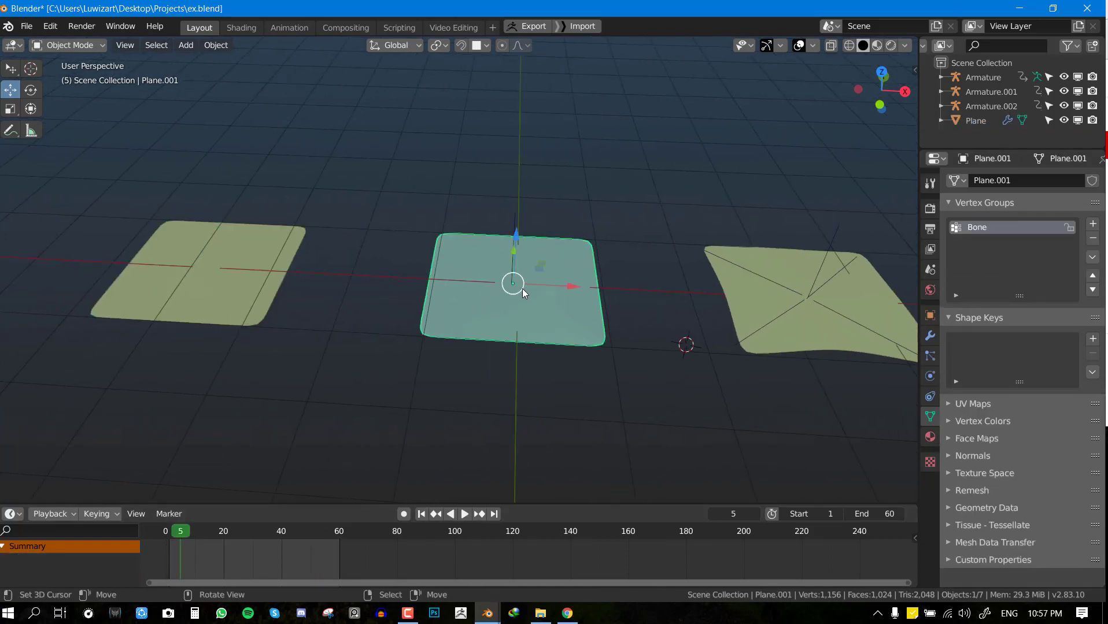
key("space")
key("space")
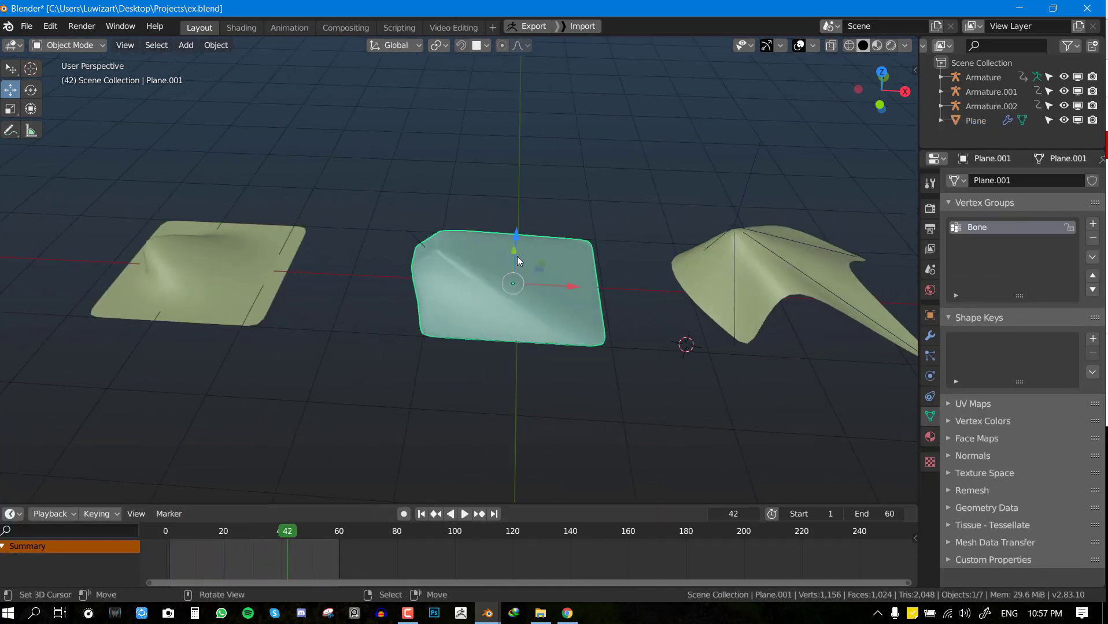
middle_click_drag(520, 288, 269, 491, "shift")
left_click_drag(260, 556, 351, 538)
middle_click_drag(415, 237, 404, 238)
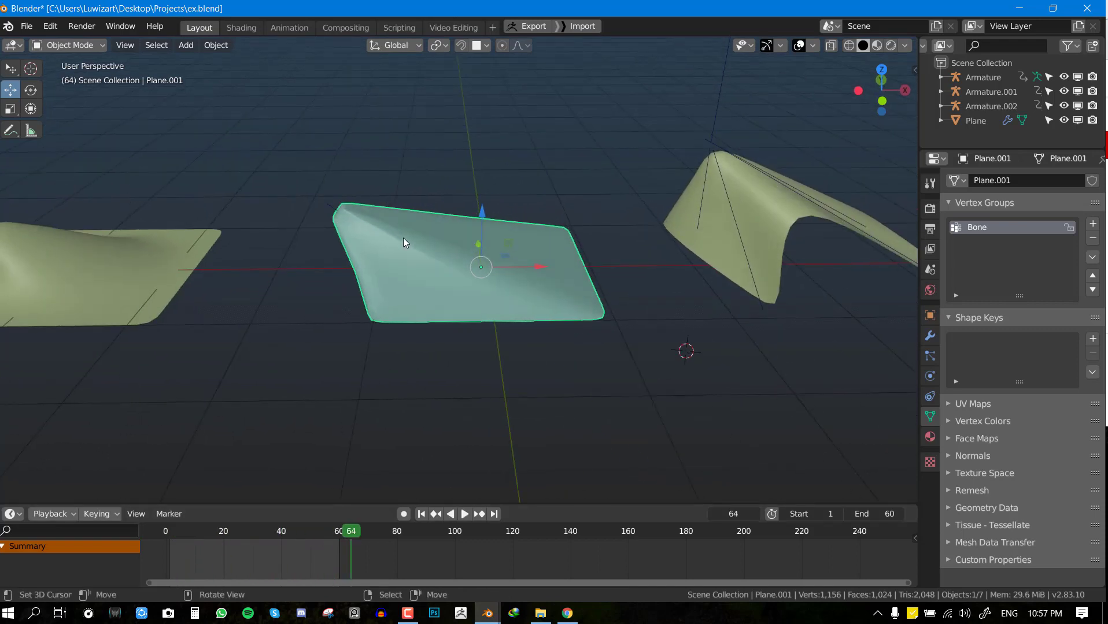
Select the third plane's armature, Armature.001, return to frame 1 and play its animation
middle_click_drag(660, 204, 496, 288, "shift")
right_click(574, 173)
left_click_drag(281, 565, 171, 563)
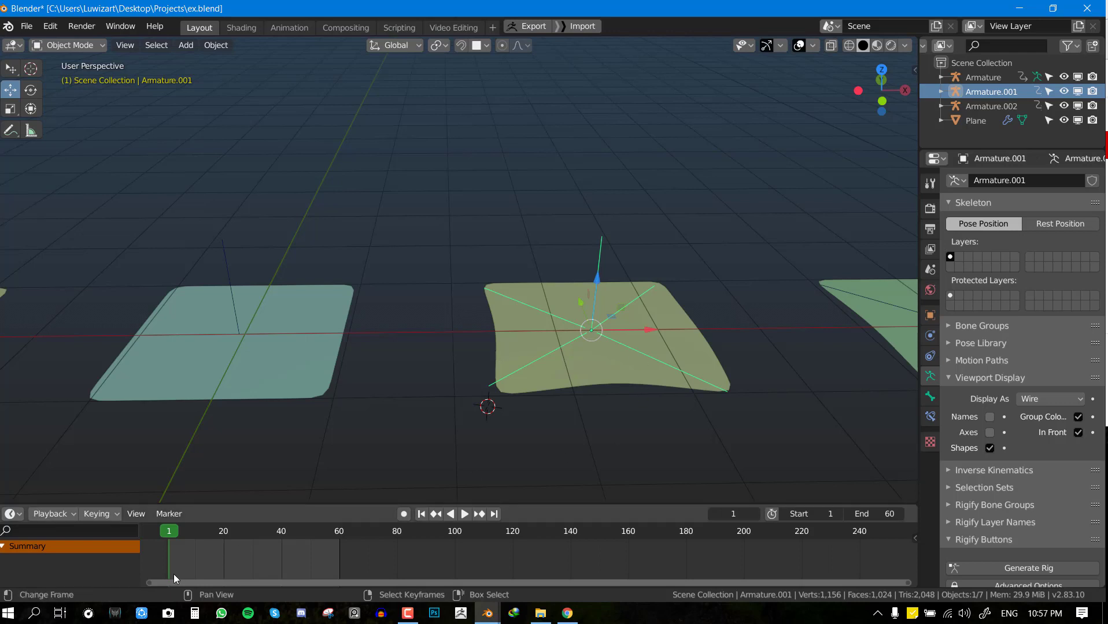
key("space")
key("space")
Scrub to frames 49, 42 and 55 to examine how the bones stretch the third plane from different angles
middle_click_drag(440, 331, 469, 357)
scroll(517, 340, "up", 1)
left_click_drag(185, 566, 306, 568)
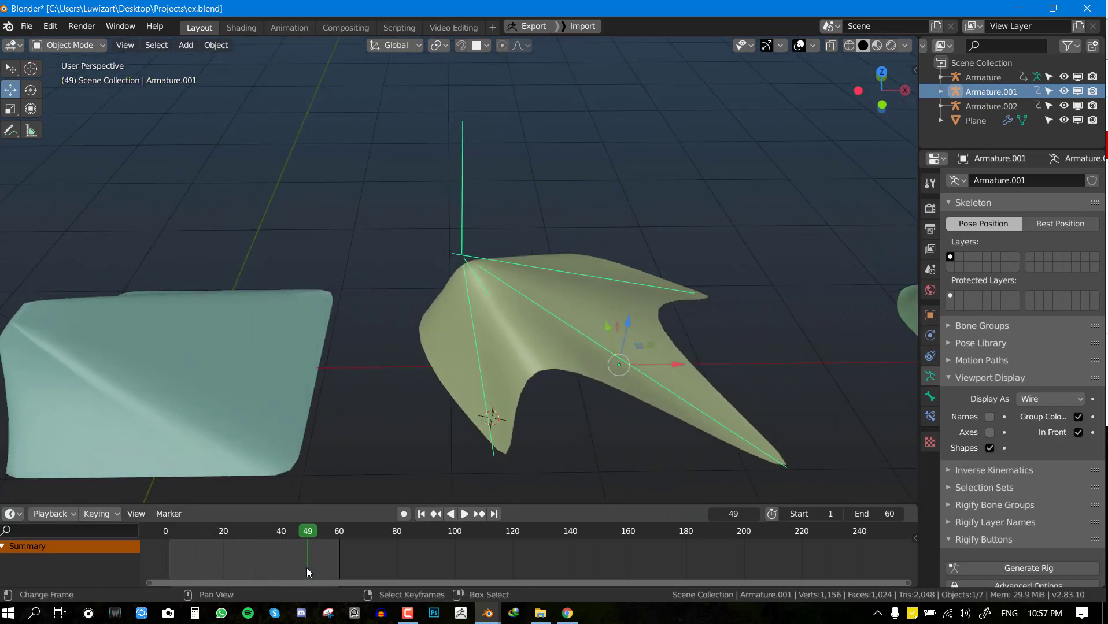
middle_click_drag(457, 428, 460, 304)
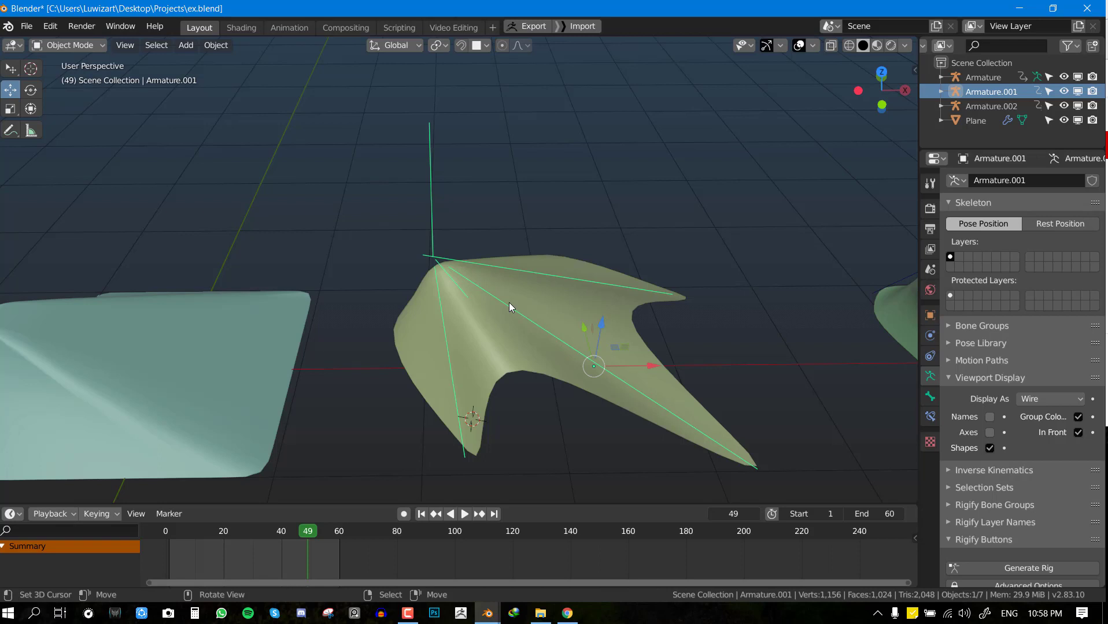
scroll(521, 302, "down", 3)
mouse_move(270, 555)
left_mouse_down()
mouse_move(197, 559)
mouse_move(287, 556)
left_mouse_up()
middle_click_drag(449, 299, 500, 316)
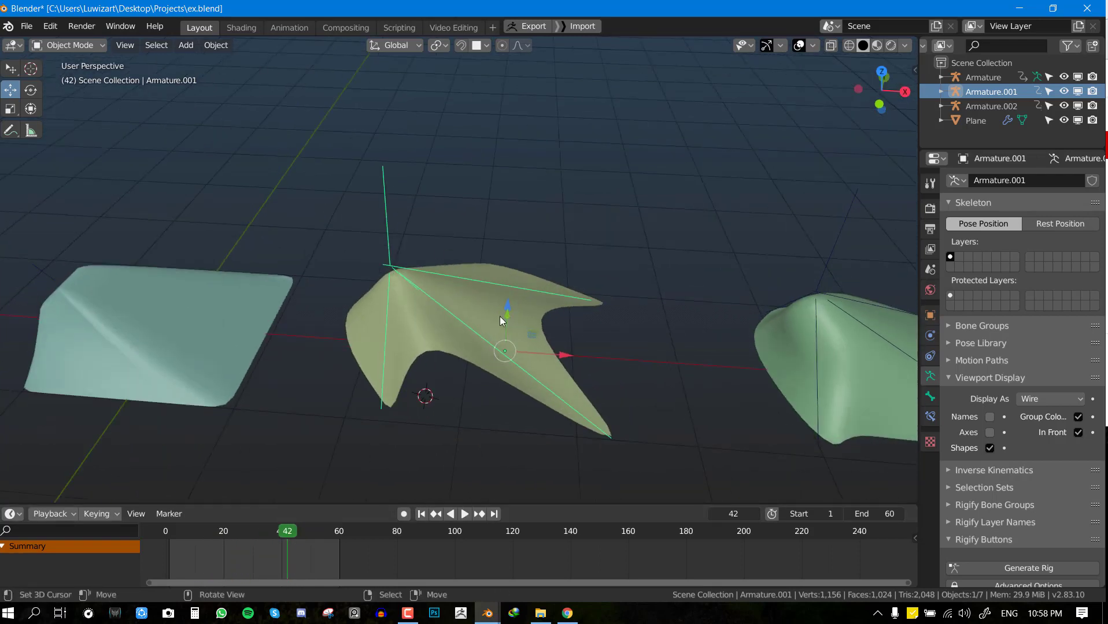
left_click_drag(285, 572, 324, 561)
middle_click_drag(431, 348, 458, 338)
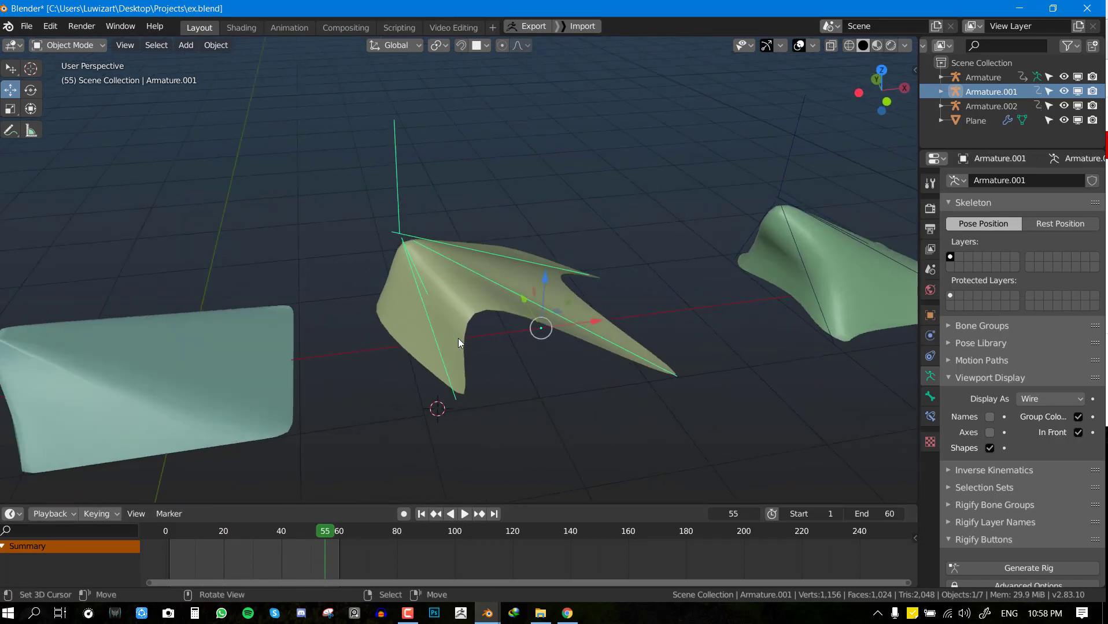
Select the green fourth plane and scrub the timeline to frame 62 to examine its deformation
middle_click_drag(509, 273, 257, 279, "shift")
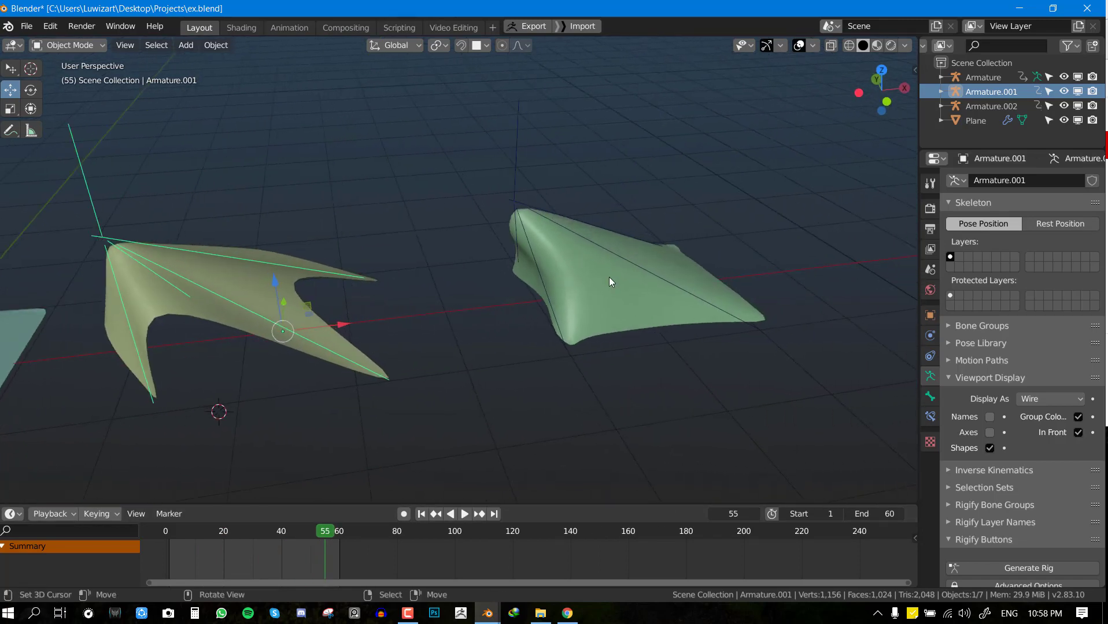
right_click(634, 282)
middle_click_drag(634, 282, 532, 319)
middle_click_drag(532, 319, 542, 322)
left_click_drag(196, 575, 345, 572)
middle_click_drag(239, 335, 182, 308)
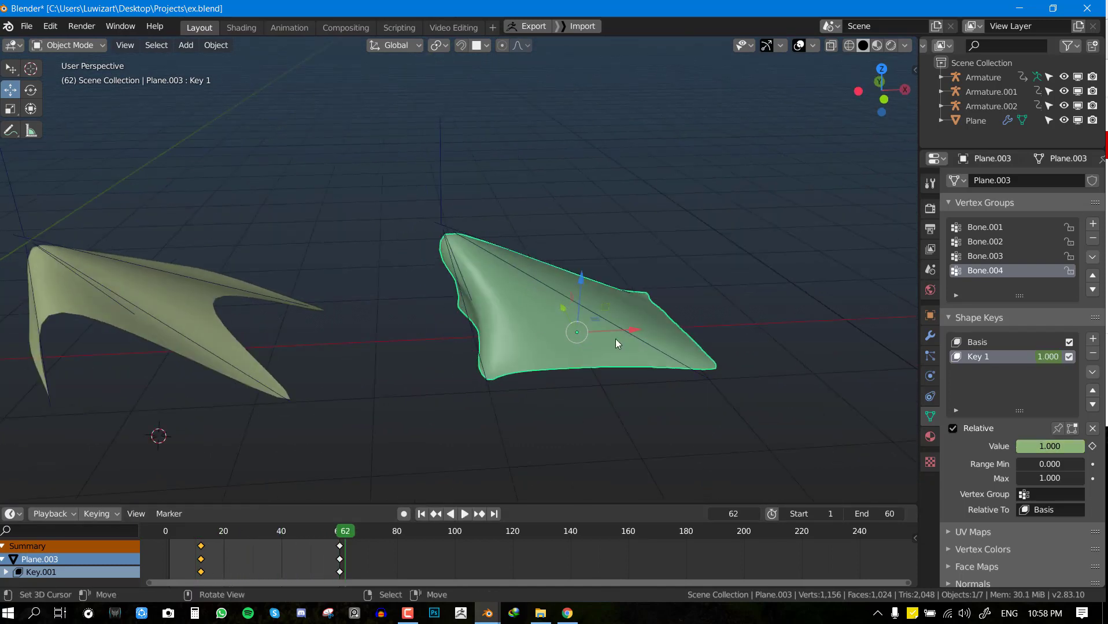
Set the green plane's Key 1 value to 0, restore it to 1 for comparison, and scrub to frame 65
left_click_drag(1069, 451, 1015, 445)
middle_click_drag(462, 351, 435, 346)
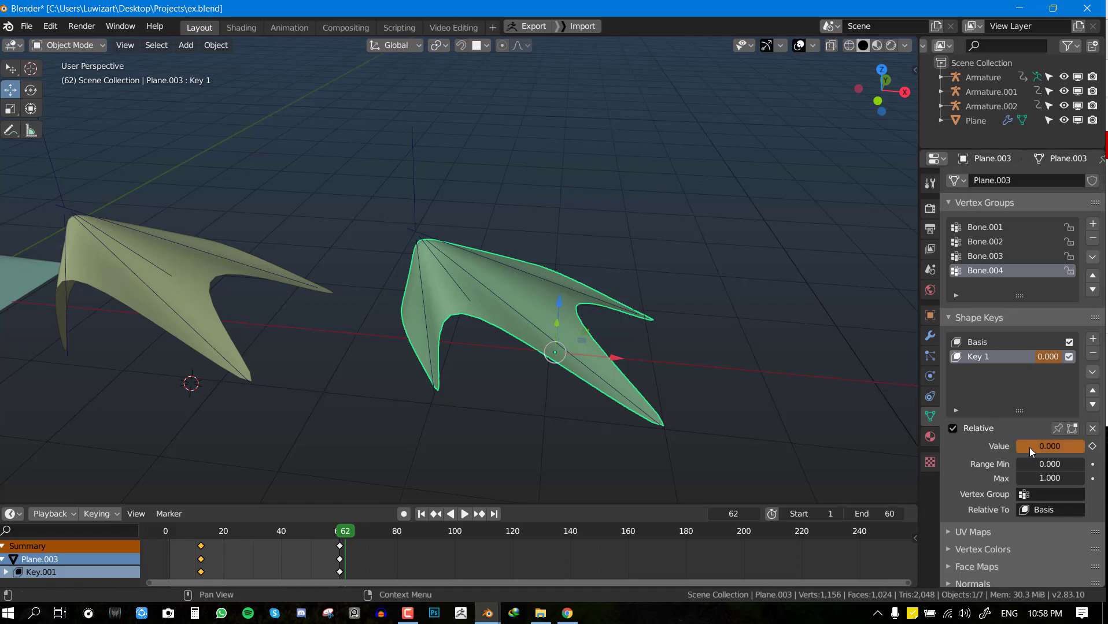
left_click_drag(1029, 448, 1097, 450)
left_click_drag(292, 562, 354, 554)
middle_click_drag(435, 402, 506, 367)
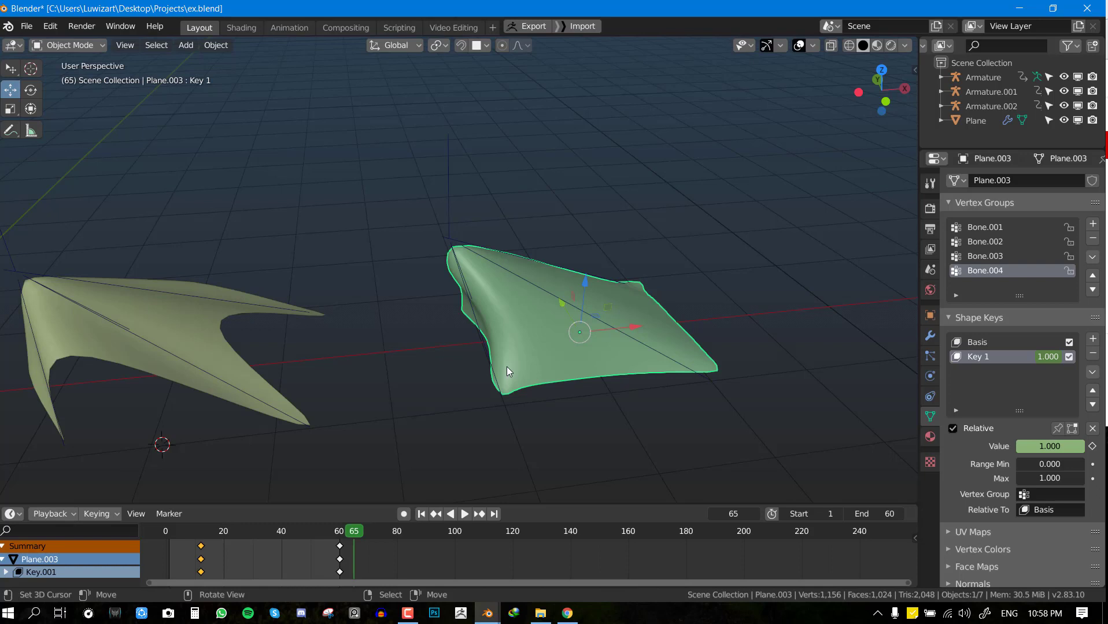
Switch to the Blender window with part 3.blend and view the rigged character's head up close from several angles
left_click(487, 613)
left_click(554, 560)
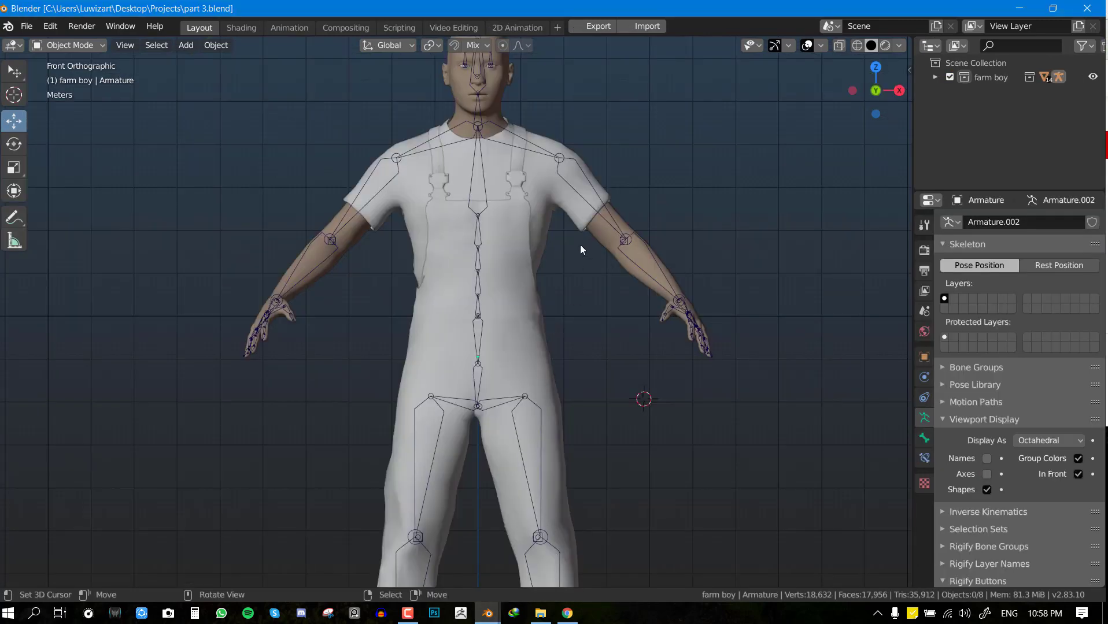
scroll(611, 348, "up", 3)
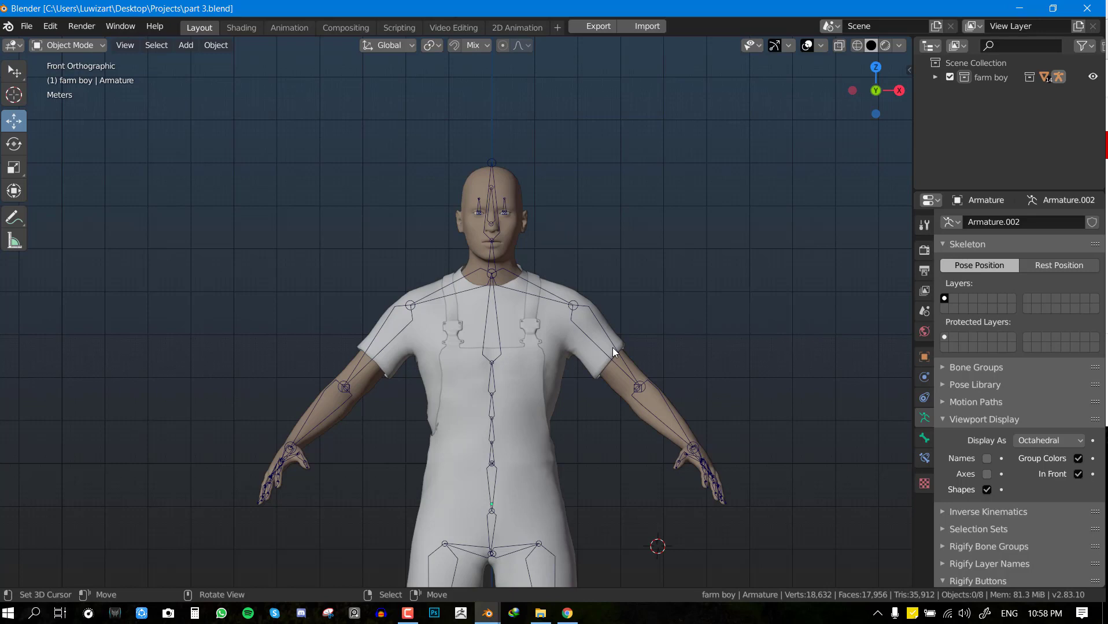
scroll(573, 289, "up", 5)
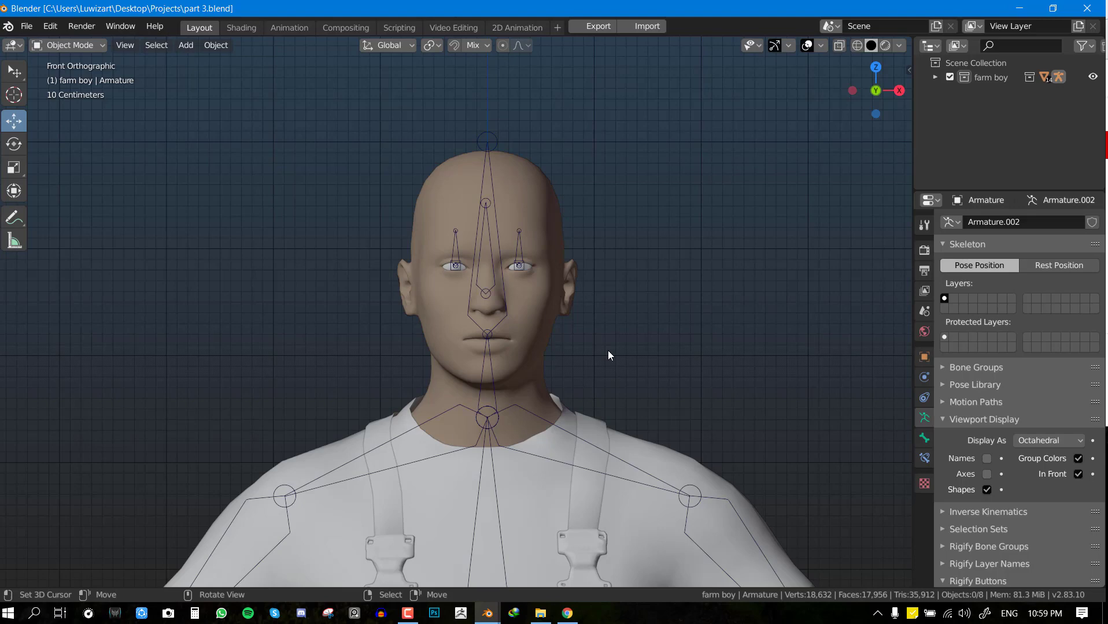
scroll(635, 259, "up", 4)
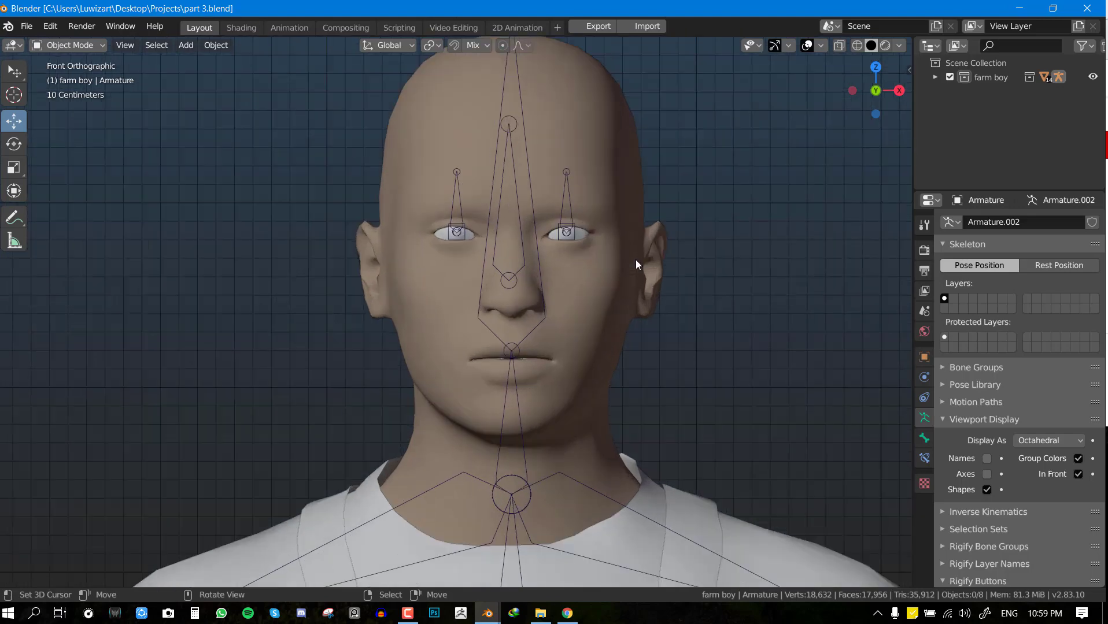
scroll(601, 295, "down", 2)
middle_click_drag(577, 313, 439, 323)
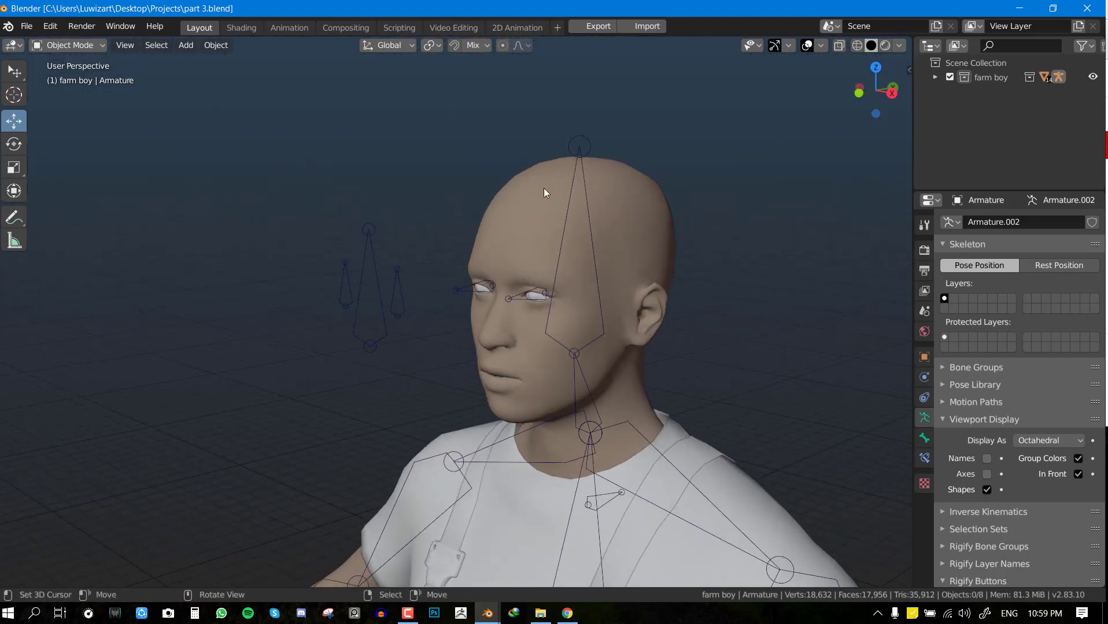
Put the character's armature in Pose Mode and select the head bone
left_click(543, 188)
middle_click_drag(554, 199, 509, 130, "shift")
key("ctrl+Tab")
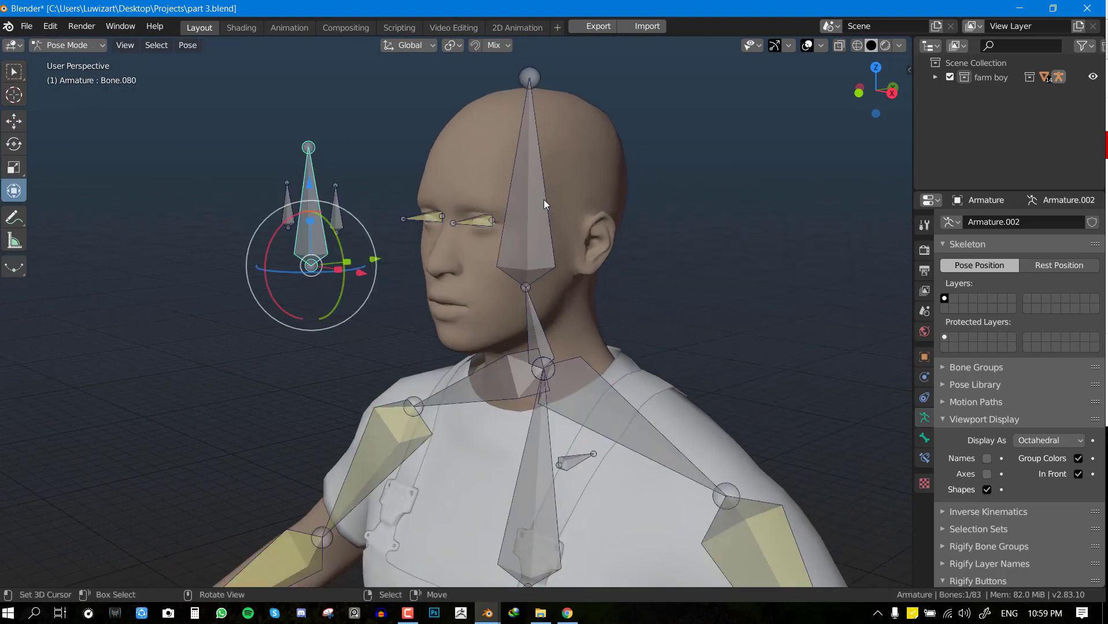
right_click(544, 199)
middle_click_drag(559, 297, 592, 303)
middle_click_drag(489, 446, 593, 392, "shift")
scroll(491, 404, "up", 1)
Try rotating the lower spine bone to bend the character's torso, first around the view axis and also freely
right_click(460, 417)
scroll(594, 392, "up", 2)
key("r")
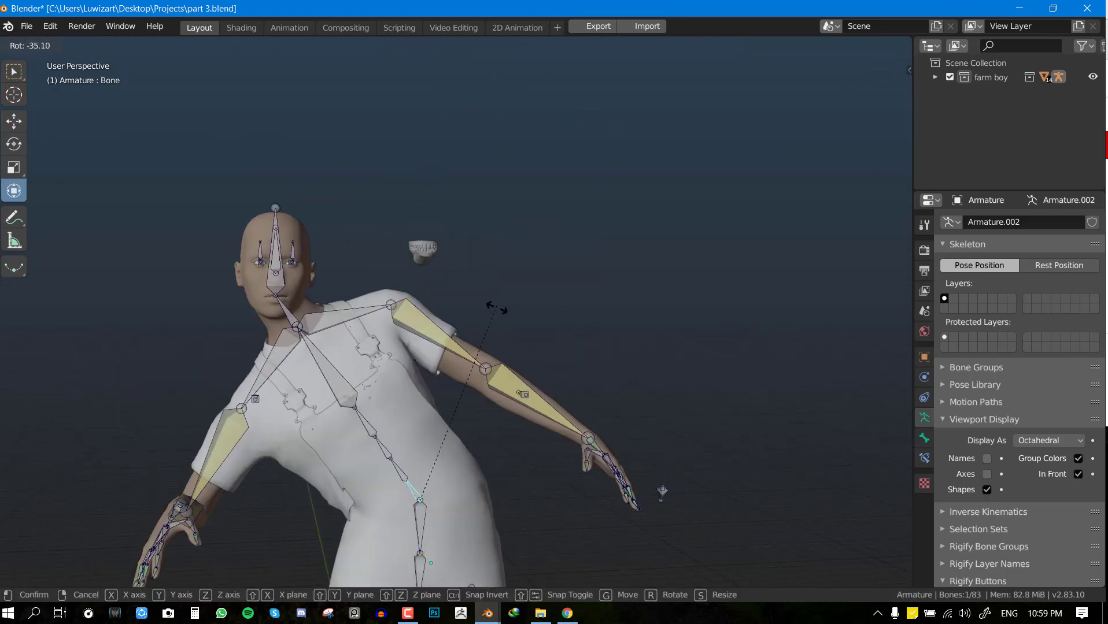
right_click(498, 333)
key("r")
key("r")
right_click(517, 400)
middle_click_drag(516, 400, 463, 278, "shift")
scroll(489, 240, "down", 2)
middle_click_drag(480, 209, 477, 304, "shift")
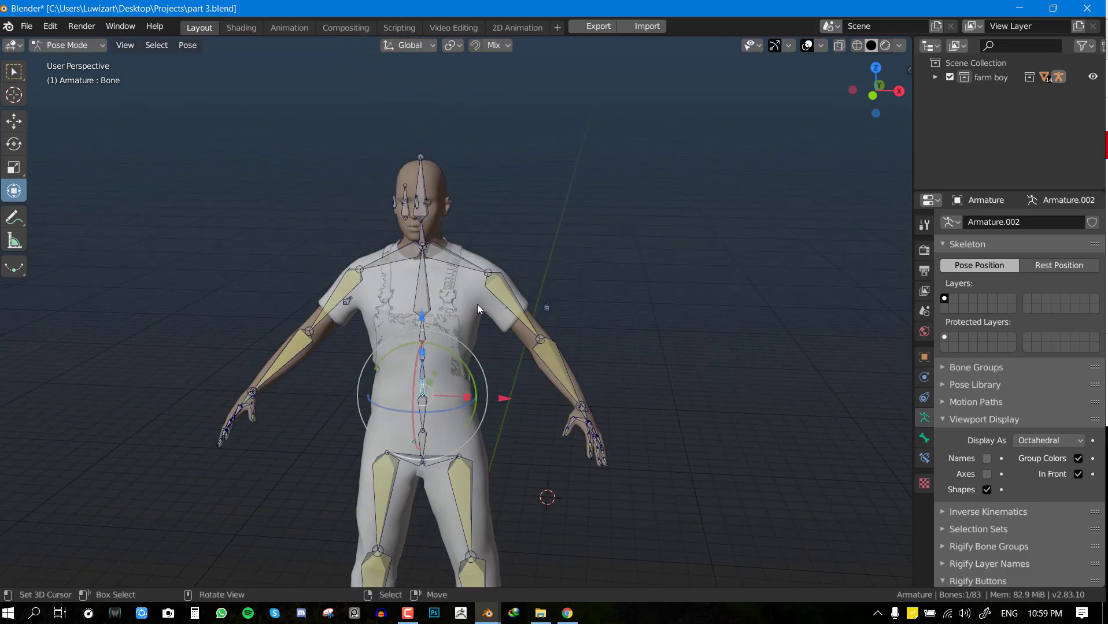
Select the head bone and move it to the second bone layer of the armature
scroll(526, 242, "up", 3)
middle_click_drag(451, 177, 444, 273, "shift")
scroll(444, 273, "up", 1)
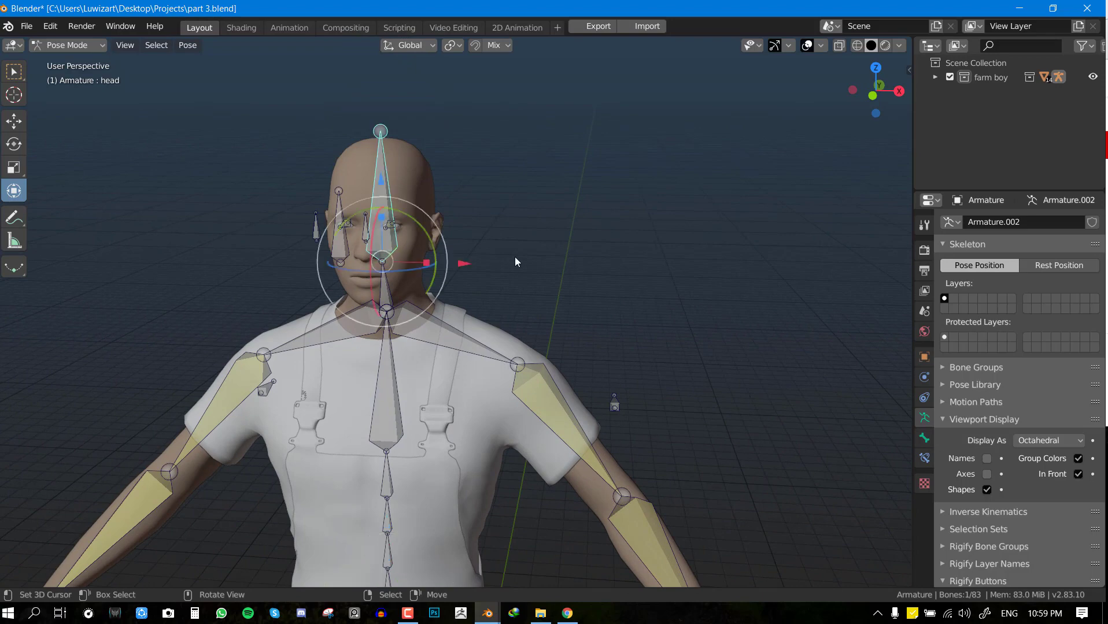
middle_click_drag(515, 257, 493, 248)
scroll(492, 249, "up", 2)
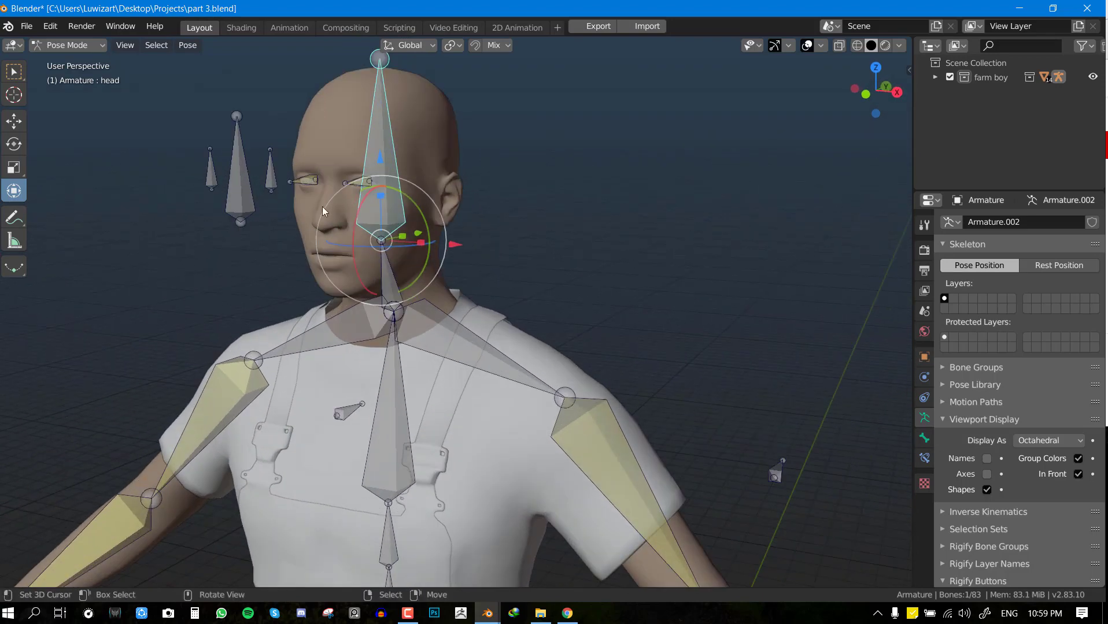
scroll(392, 210, "down", 1)
key("m")
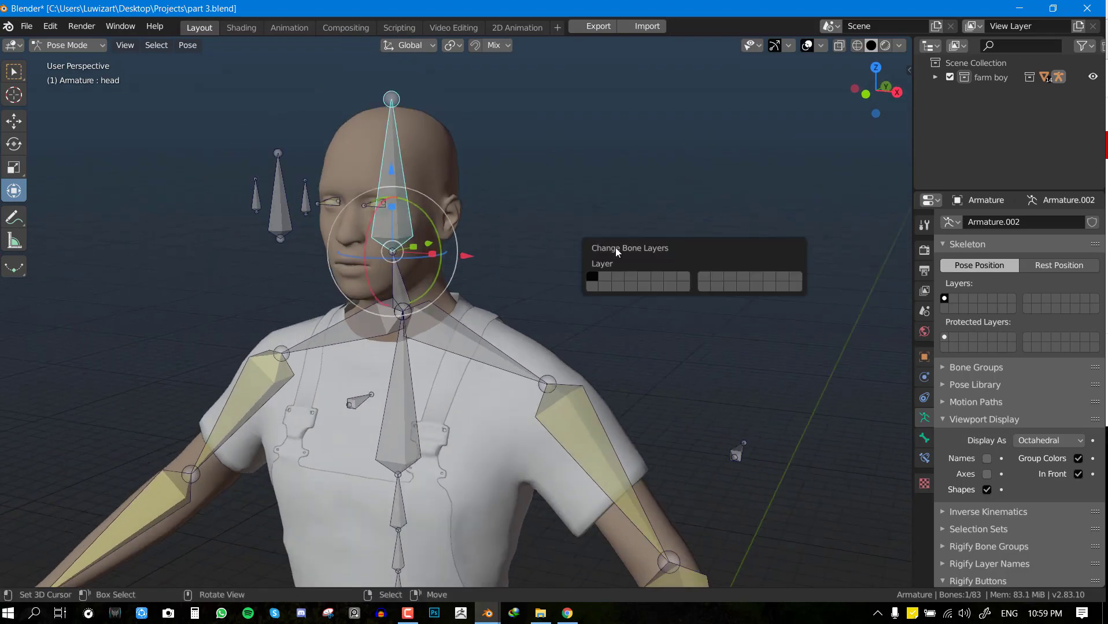
left_click(609, 277)
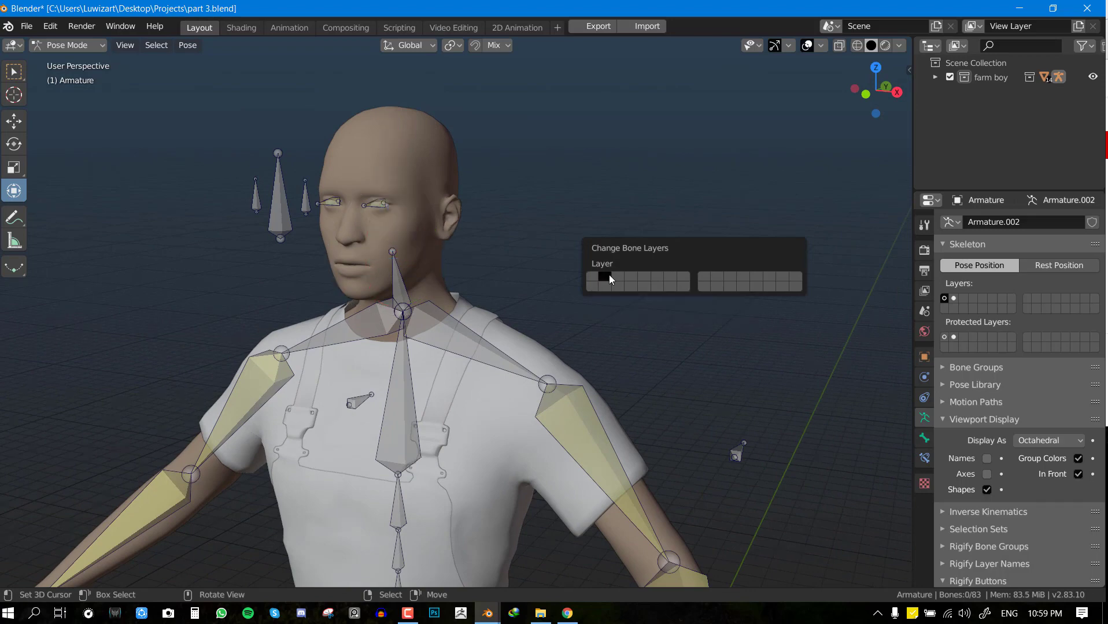
Start the Shortcut VUr key display, leaving the sidebar hidden when done
middle_click_drag(307, 237, 392, 230)
key("n")
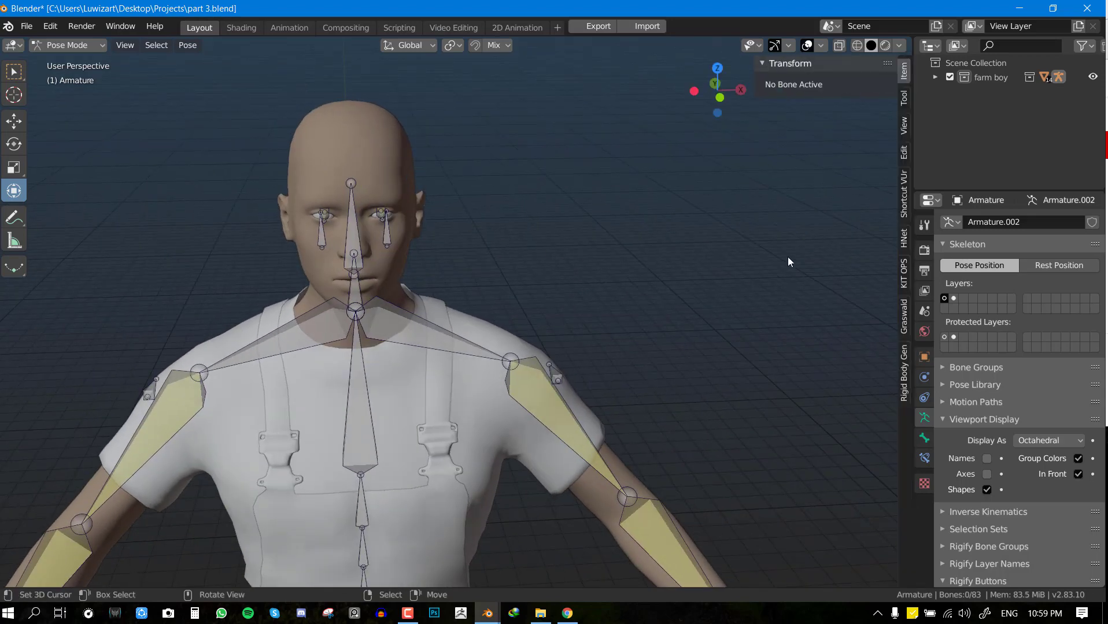
left_click(902, 194)
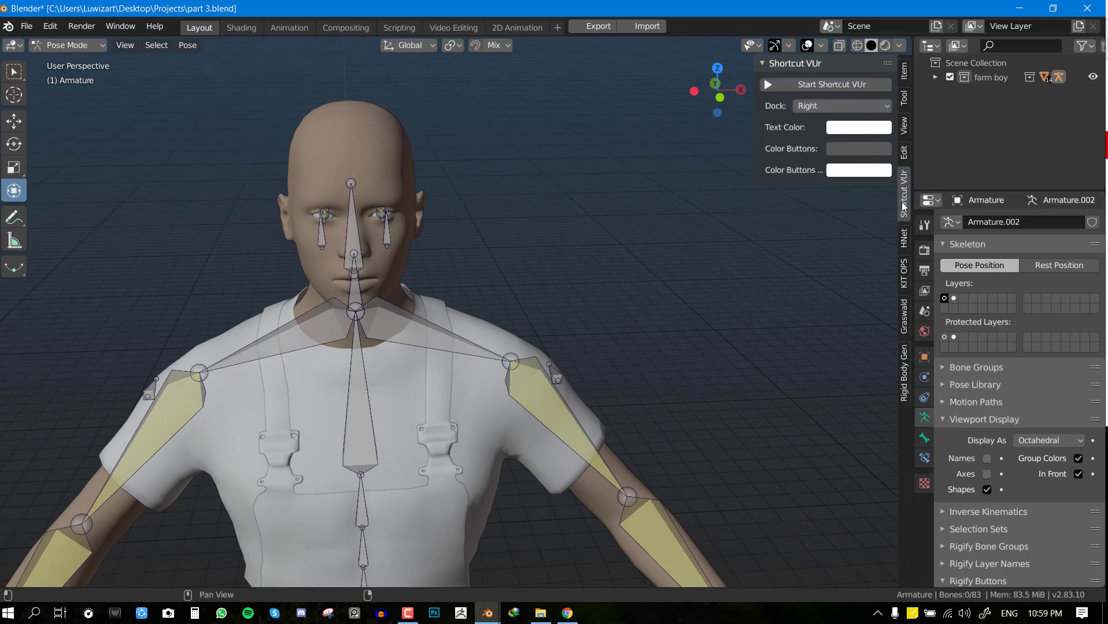
left_click(812, 83)
key("n")
Set the front view and save the file part 3.blend
mouse_move(747, 349)
middle_mouse_down()
mouse_move(766, 350)
mouse_move(622, 336)
mouse_move(732, 355)
middle_mouse_up()
key("KP_1")
key("ctrl+s")
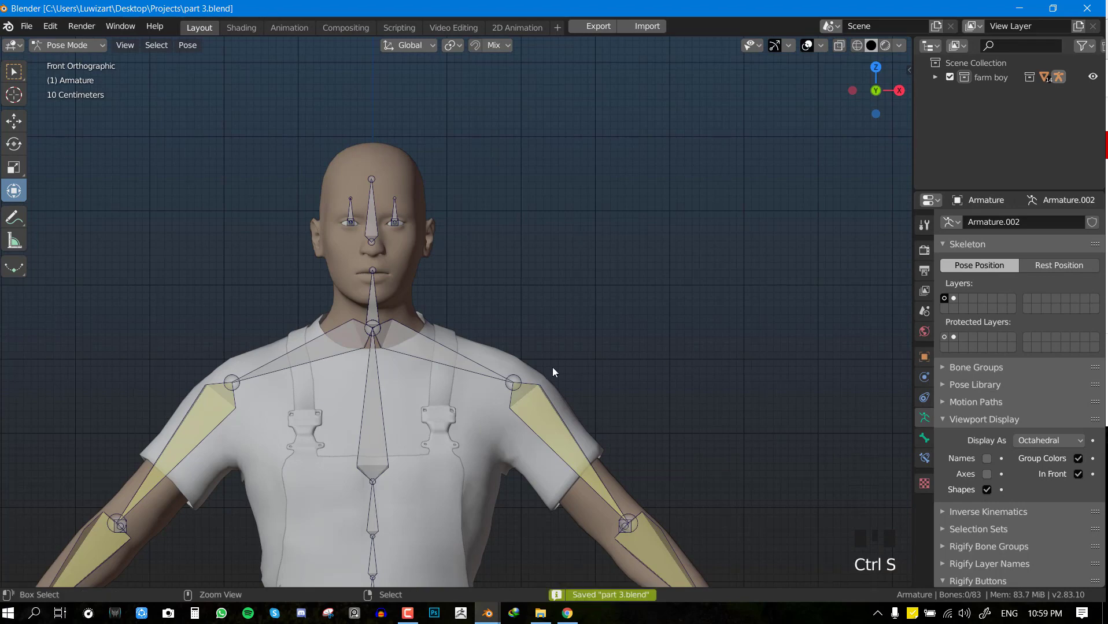
Reset the interface theme to its defaults in the Themes preferences and close the preferences
middle_click_drag(552, 367, 543, 373)
key("F4")
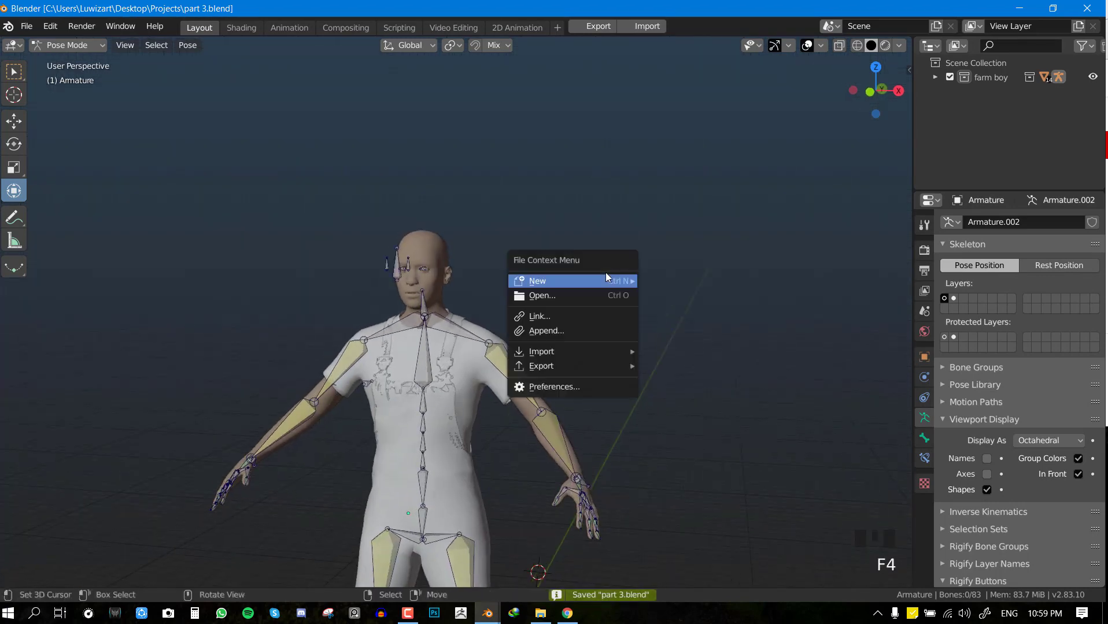
left_click(558, 390)
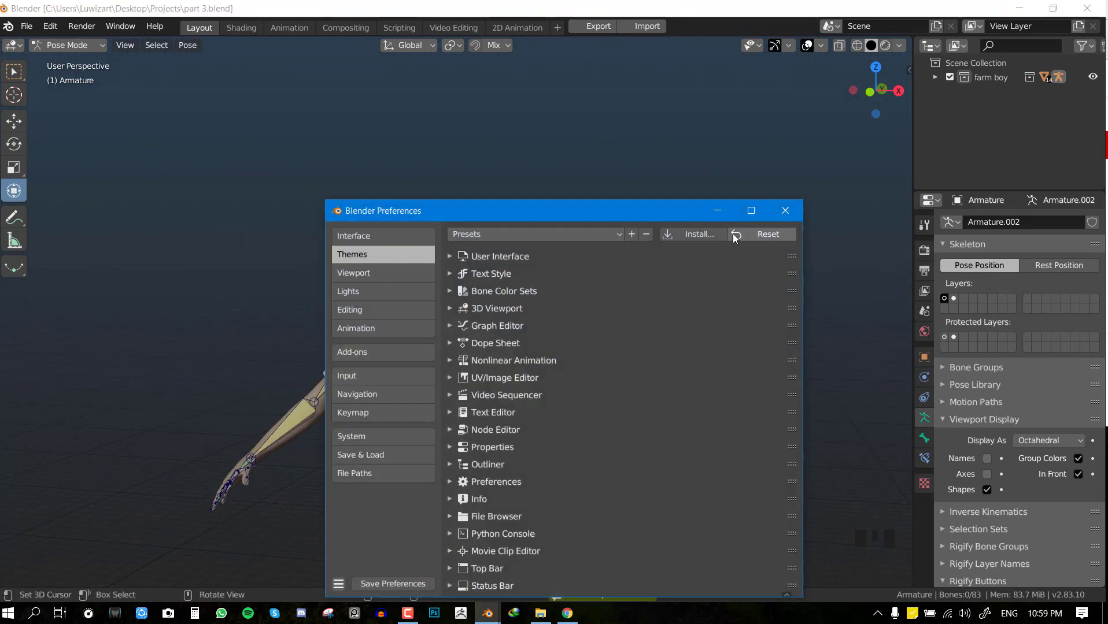
left_click(541, 234)
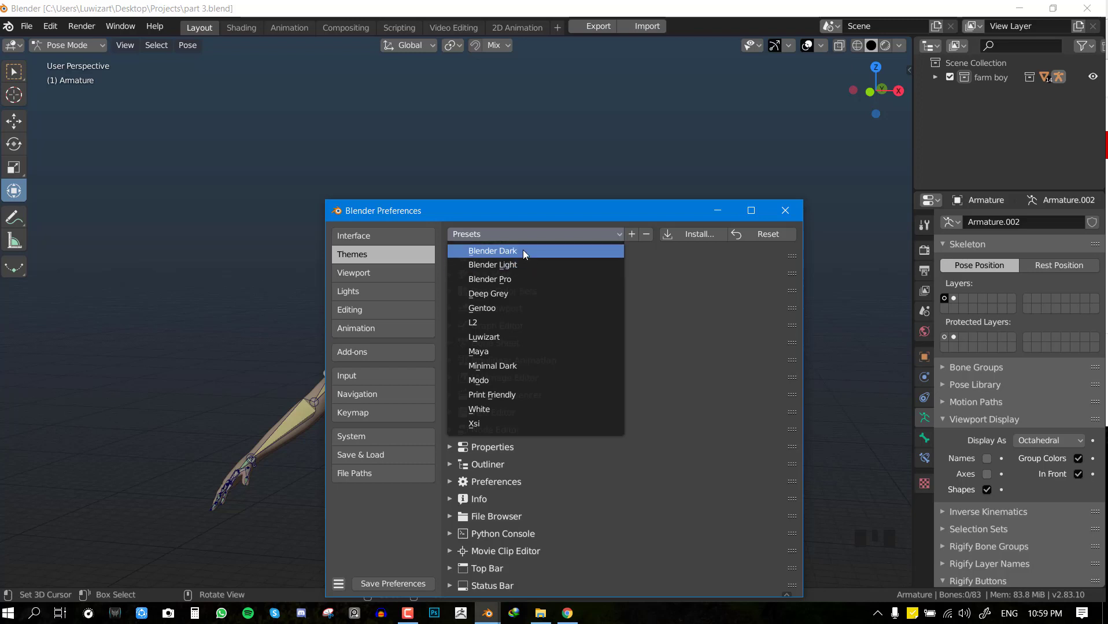
left_click(752, 232)
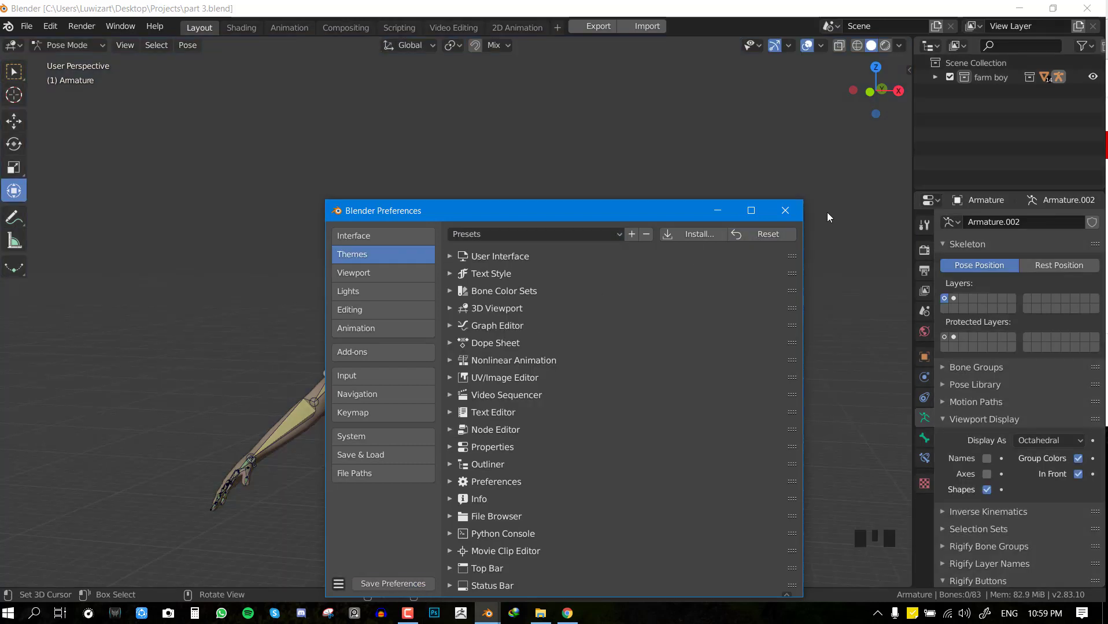
left_click(783, 207)
Show only the armature's second layer to isolate the head bone, and clear the selection in front view
middle_click_drag(723, 272, 642, 312)
key("KP_1")
scroll(615, 238, "up", 2)
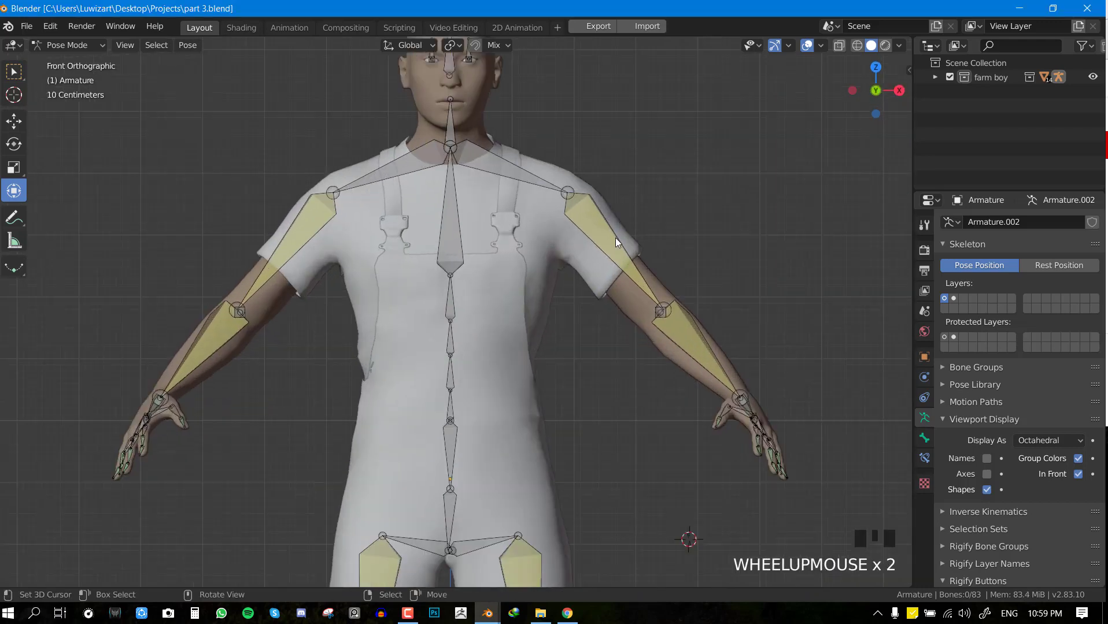
middle_click_drag(615, 238, 970, 286)
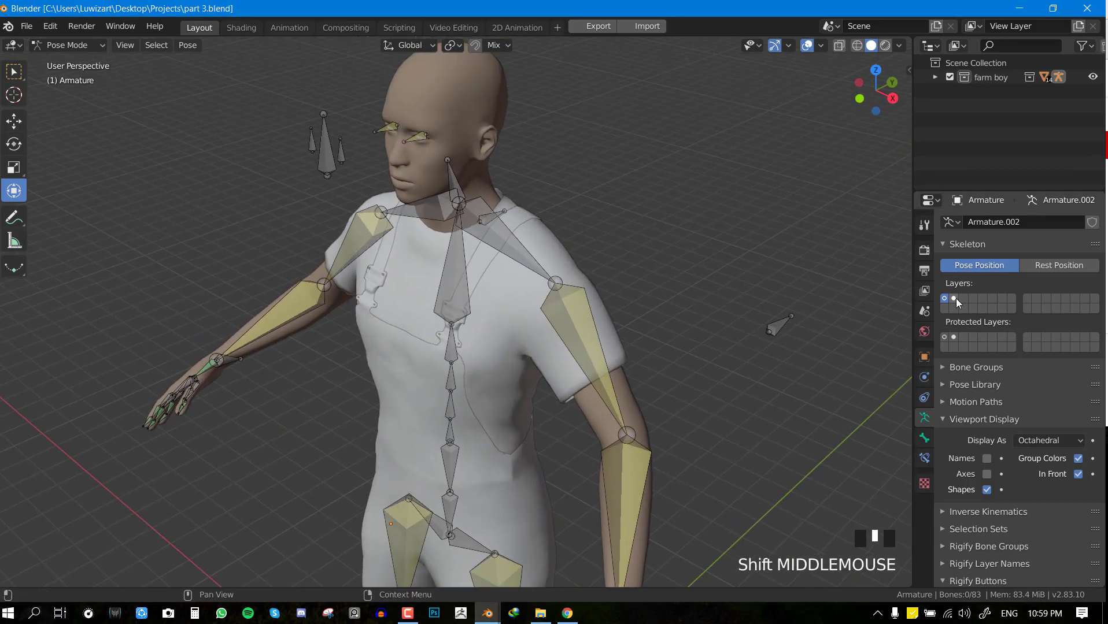
left_click(954, 298)
key("KP_1")
key("alt+a")
scroll(536, 266, "up", 3)
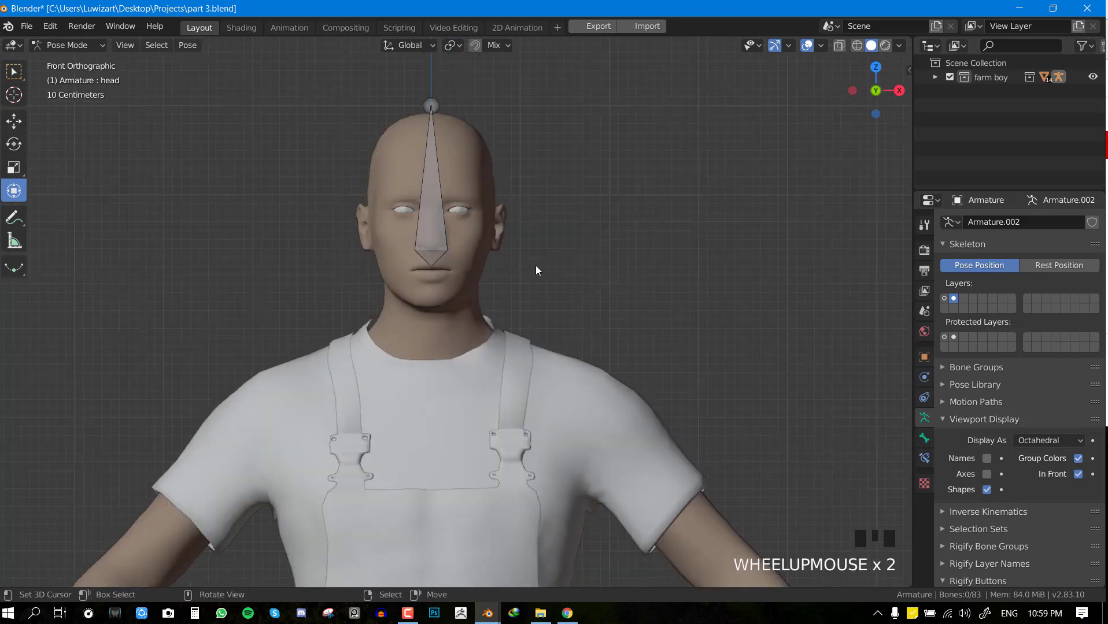
Switch to Object Mode, select the body mesh and hide it to expose the inner head parts
key("ctrl+Tab")
scroll(515, 260, "down", 3)
middle_click_drag(561, 275, 440, 279)
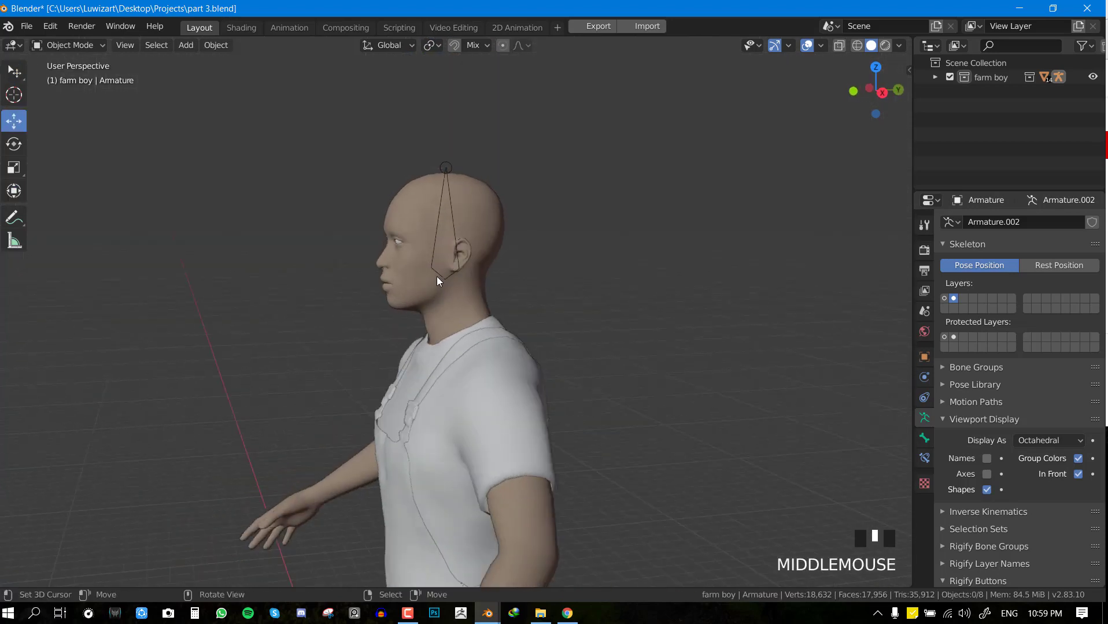
right_click(476, 197)
key("g")
key("h")
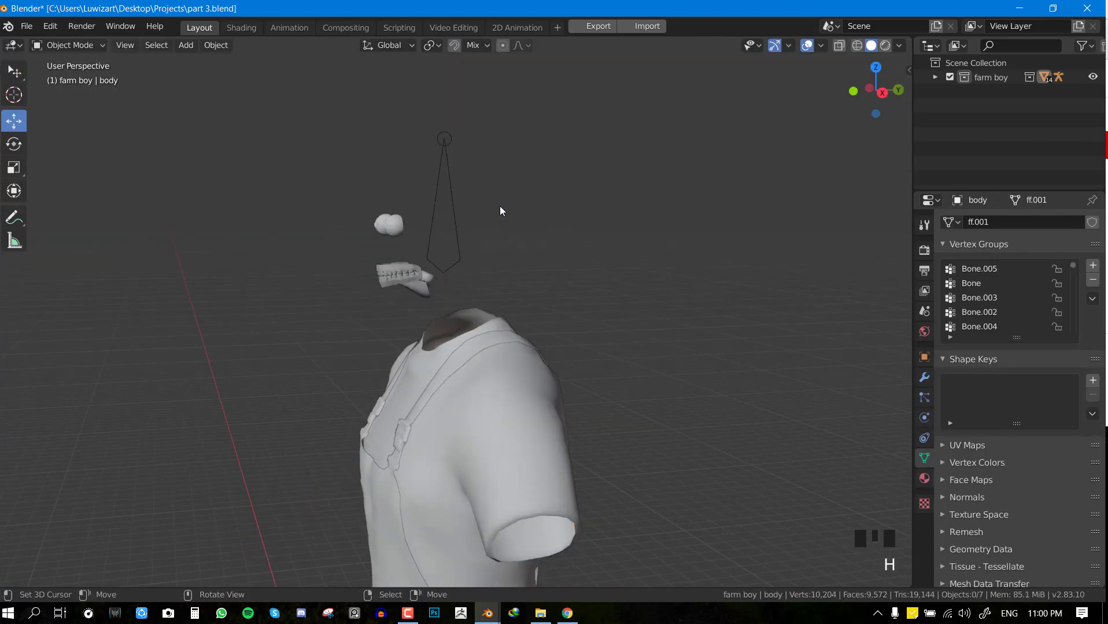
Examine the eyes and the teeth by selecting each mesh and viewing it from different angles
middle_click_drag(499, 206, 491, 264)
scroll(381, 245, "up", 2)
right_click(382, 250)
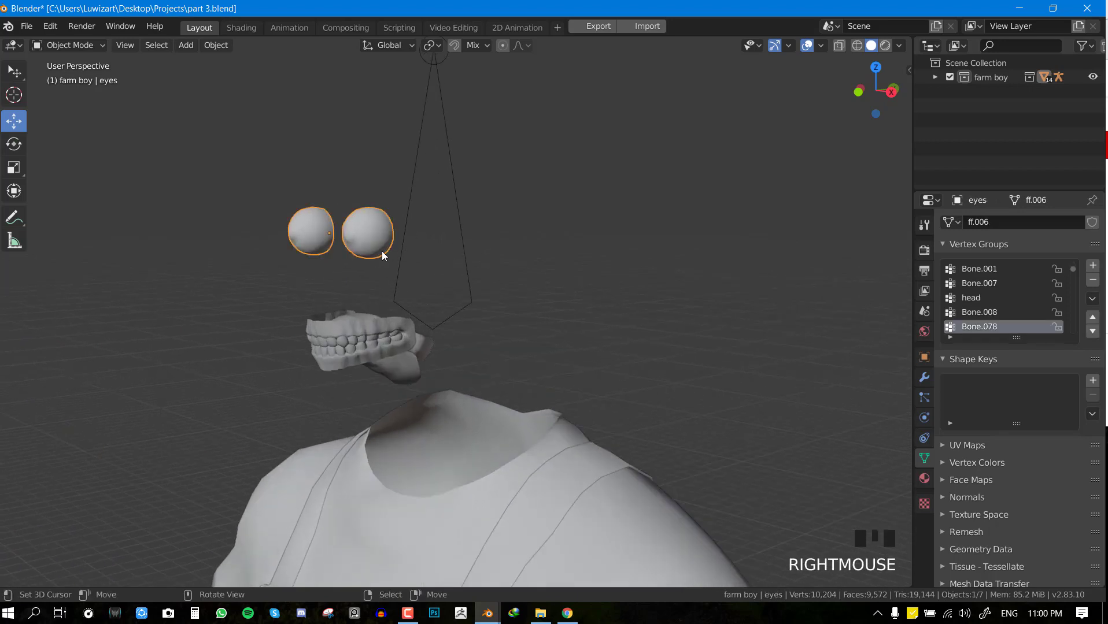
mouse_move(382, 251)
middle_mouse_down()
mouse_move(287, 260)
mouse_move(486, 254)
mouse_move(383, 254)
middle_mouse_up()
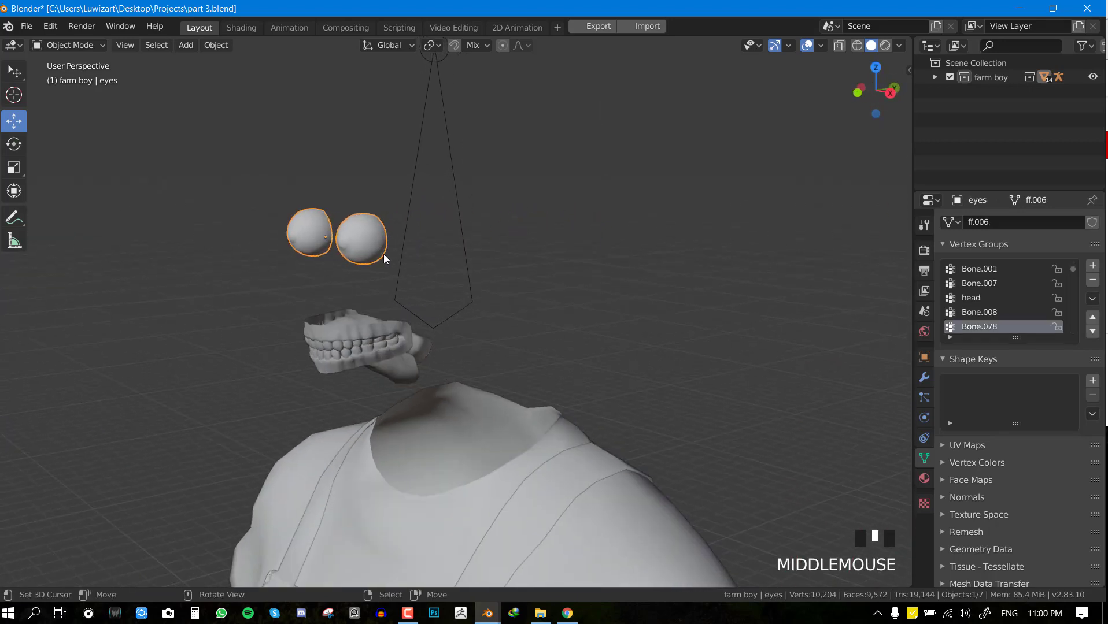
right_click(353, 327)
scroll(371, 324, "up", 1)
middle_click_drag(372, 325, 437, 341)
Hide the teeth mesh and select the tongue mesh behind it
key("g")
right_click(362, 341)
key("g")
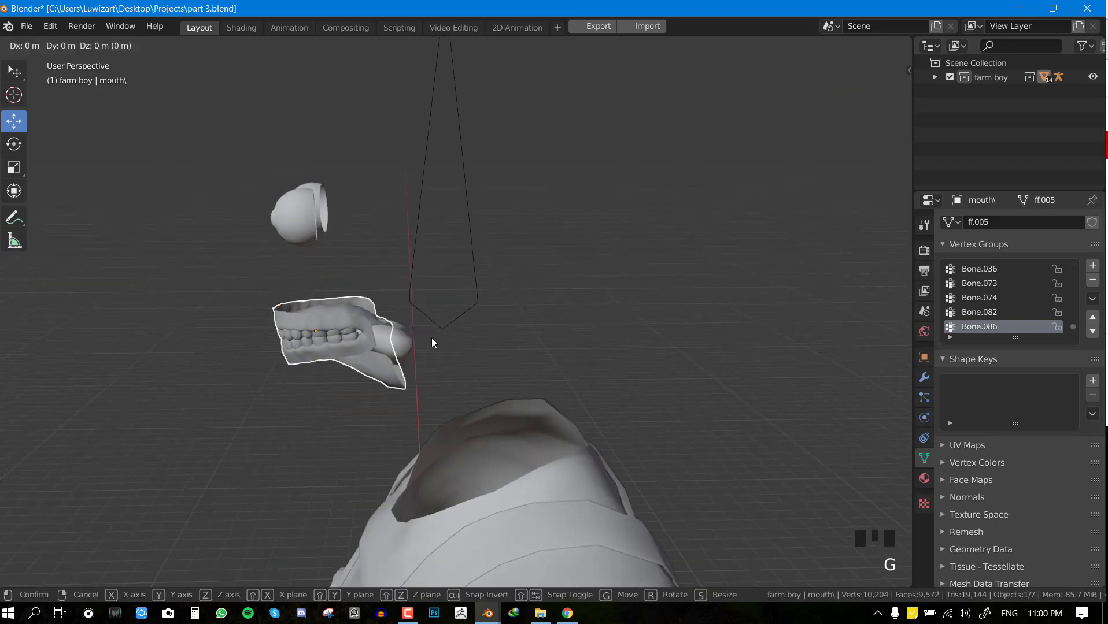
right_click(424, 350)
key("h")
right_click(336, 330)
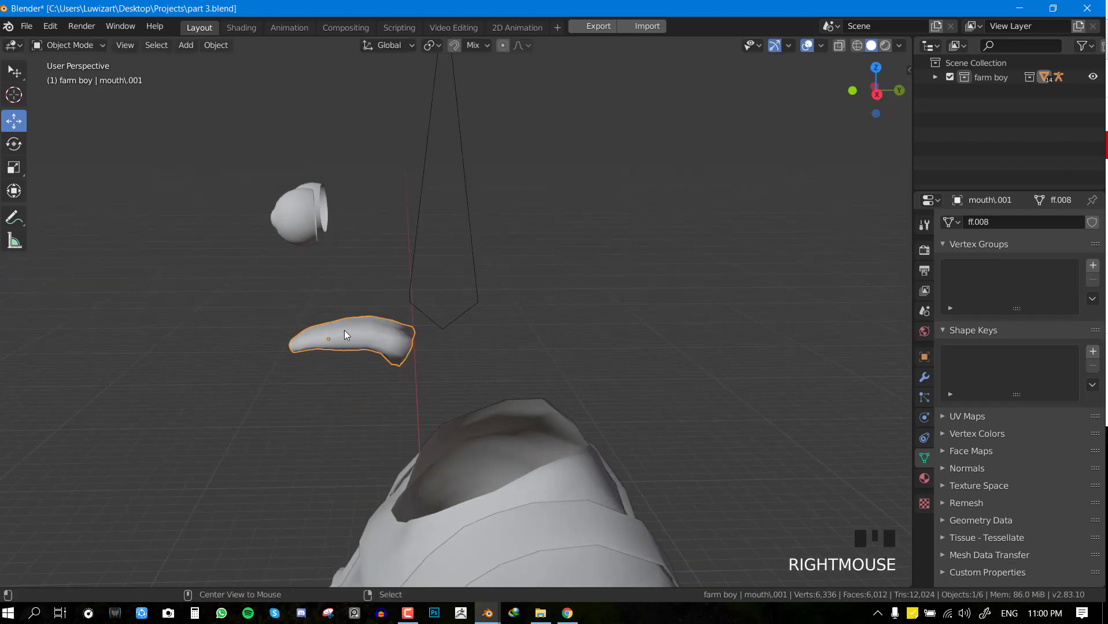
Unhide all meshes, clear the selection and select the body mesh in front view
key("alt+h")
middle_click_drag(439, 347, 487, 338)
key("alt+a")
key("KP_1")
right_click(496, 319)
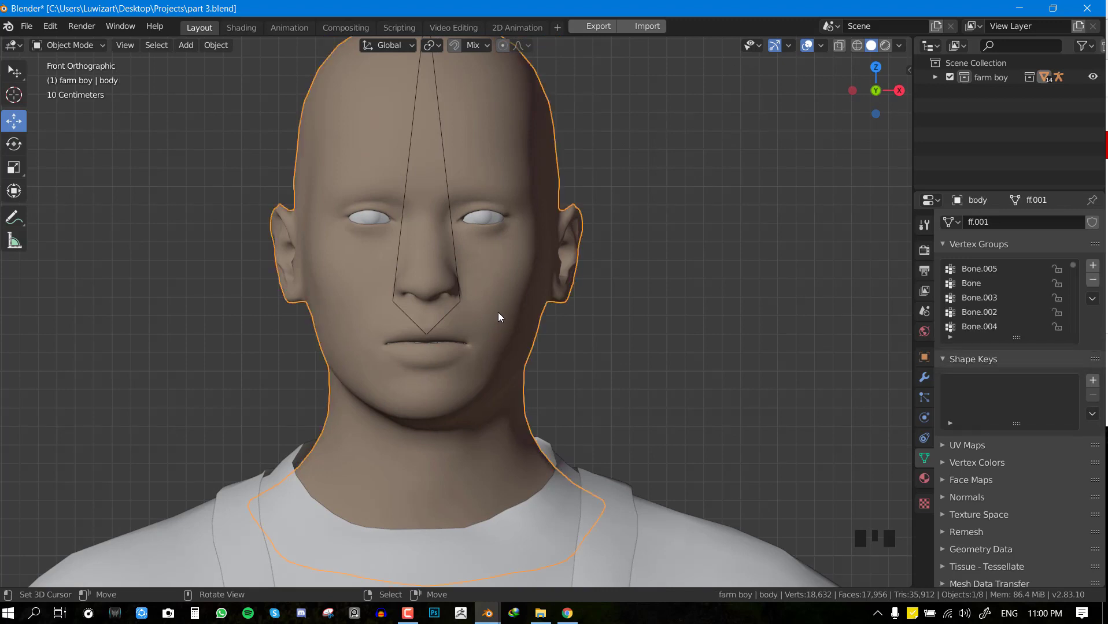
Put the armature in Edit Mode in the right side view with nothing selected
key("KP_3")
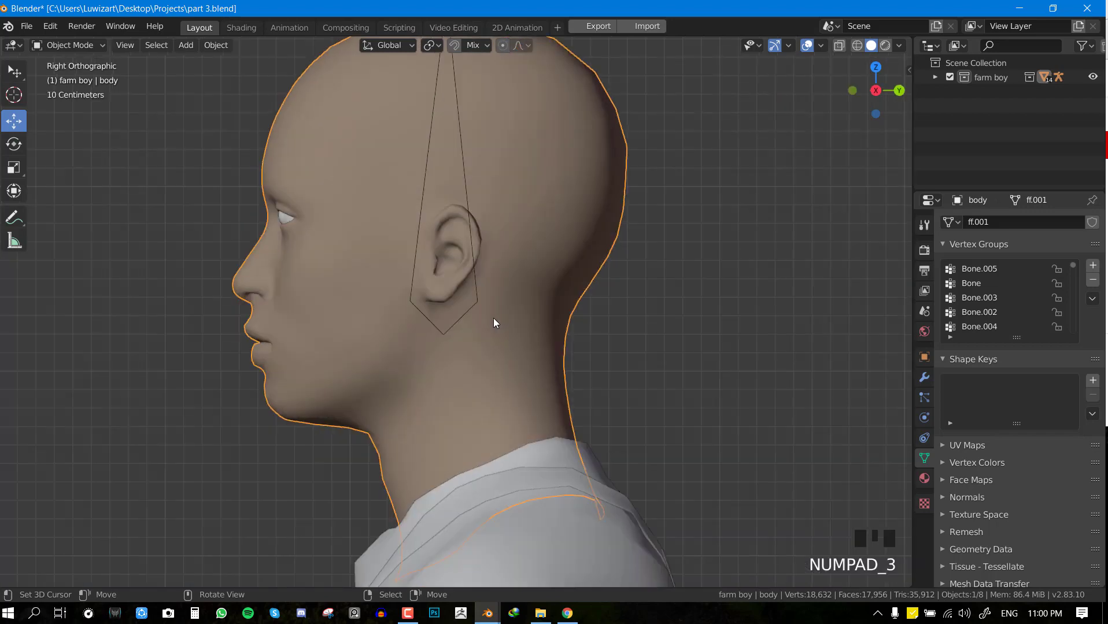
scroll(463, 337, "up", 3)
middle_click_drag(434, 345, 525, 308, "shift")
right_click(525, 309)
key("Tab")
scroll(520, 313, "down", 4)
key("alt+a")
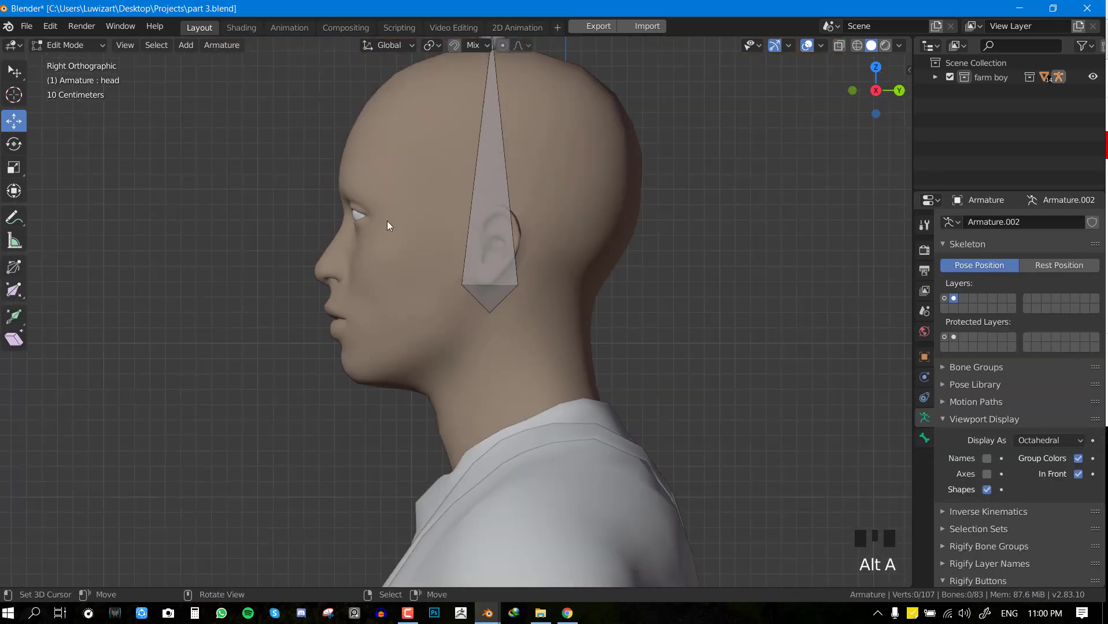
Add a bone at the 3D cursor placed near the earlobe and move its tip down to the chin
middle_click_drag(485, 243, 508, 254, "shift")
scroll(507, 276, "up", 1)
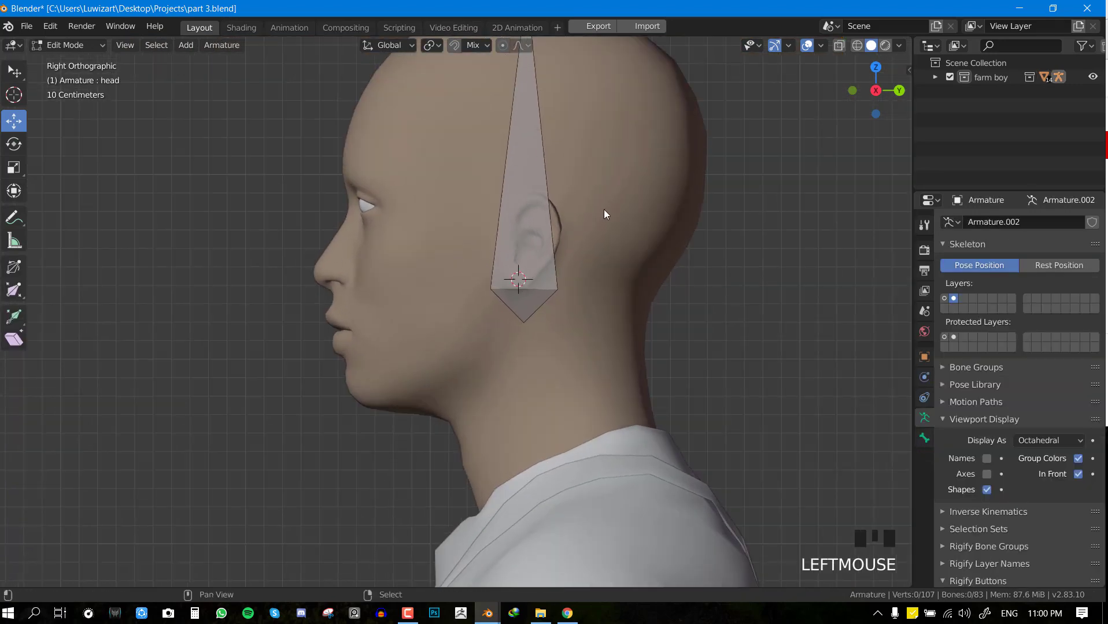
middle_click_drag(604, 214, 583, 241)
key("KP_3")
scroll(518, 278, "up", 1)
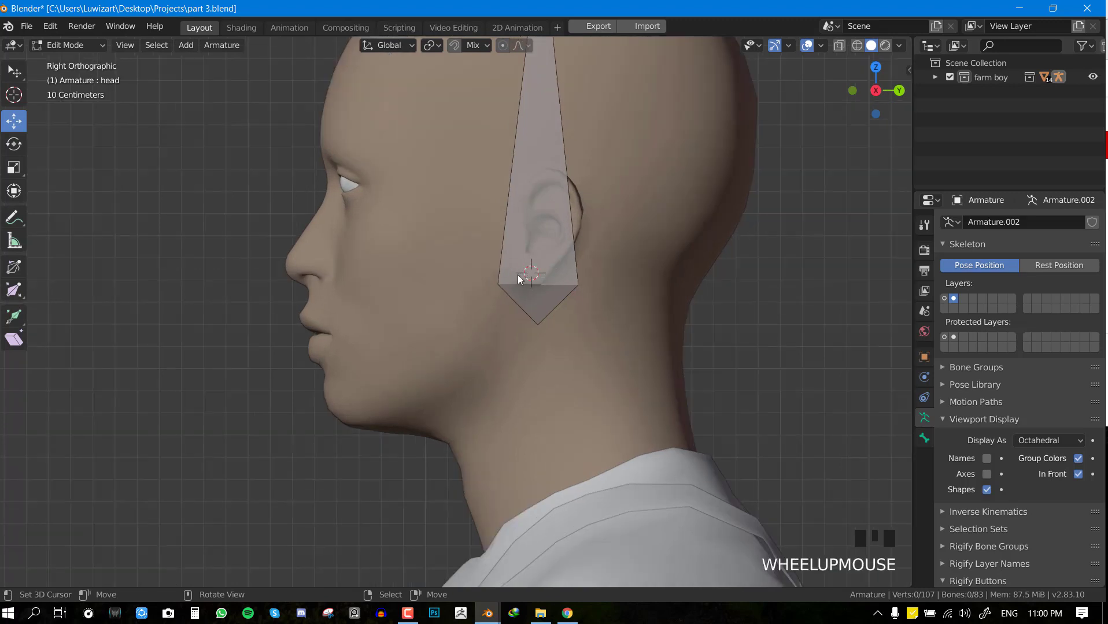
key("shift+a")
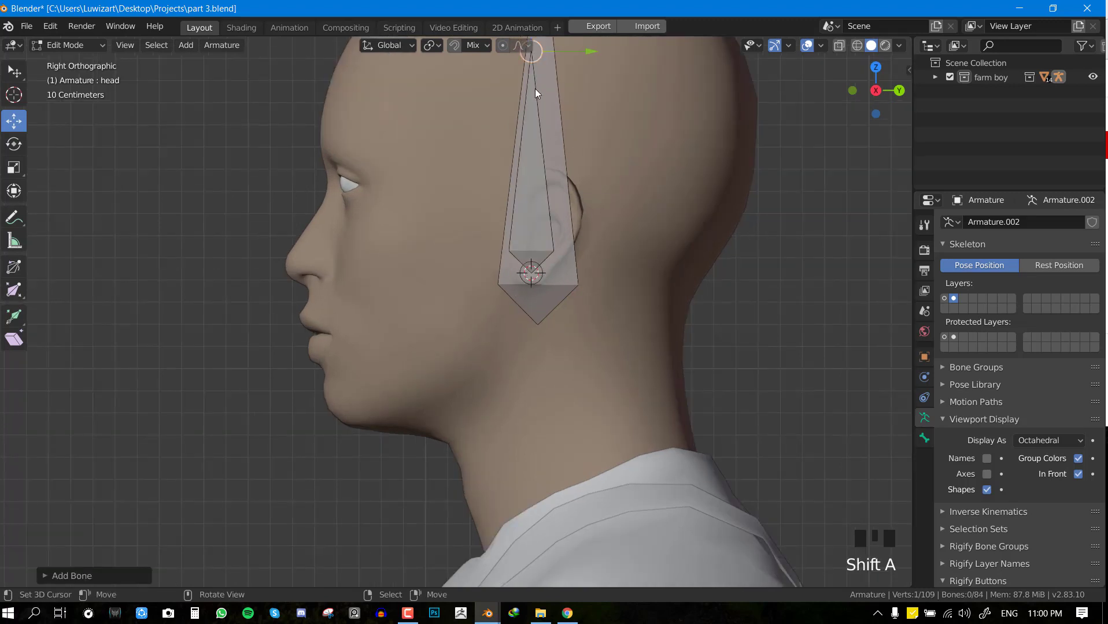
key("g")
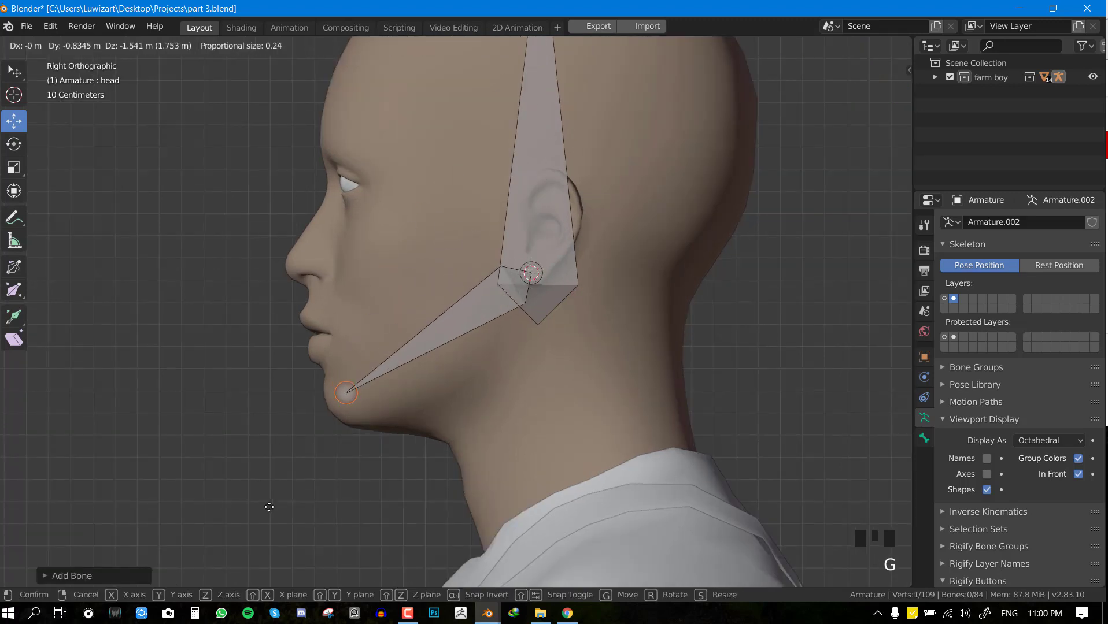
left_click(269, 507)
Move the jaw bone's root forward and down from the ear, and raise its tip to just behind the lower lip
left_click_drag(548, 269, 538, 278)
right_click(534, 282)
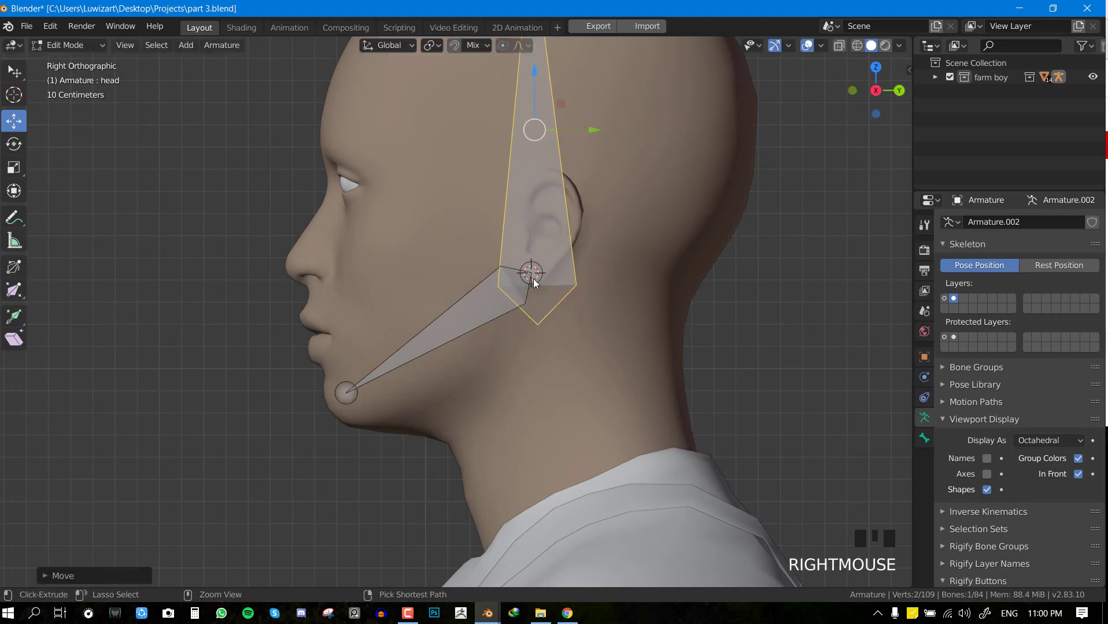
key("ctrl+z")
right_click(538, 276)
key("shift+z")
right_click(539, 278)
key("shift+z")
key("g")
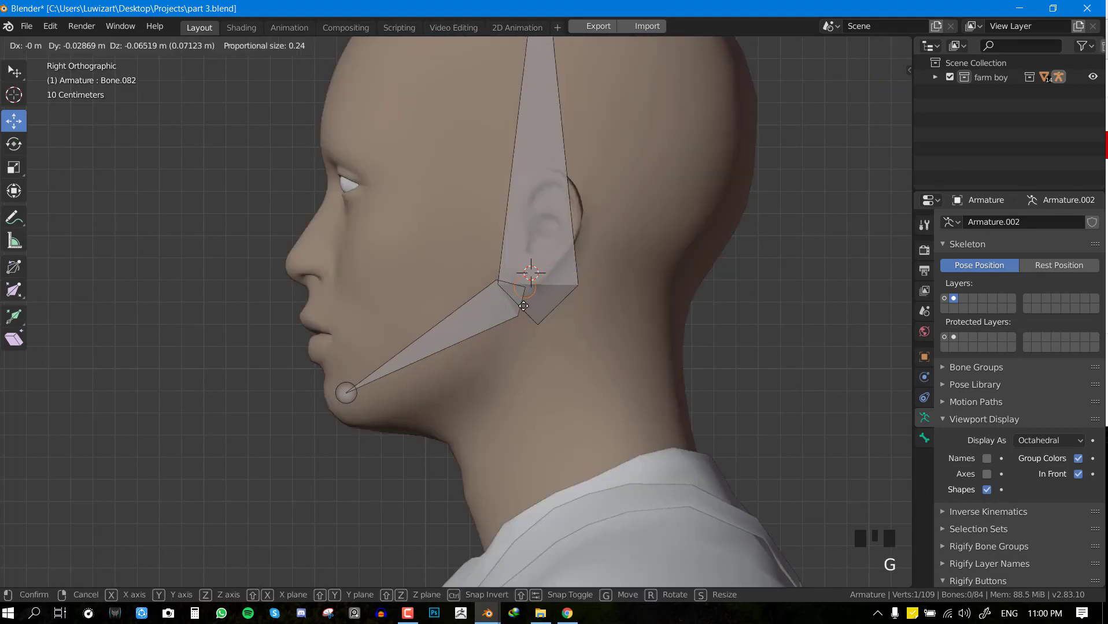
left_click(510, 303)
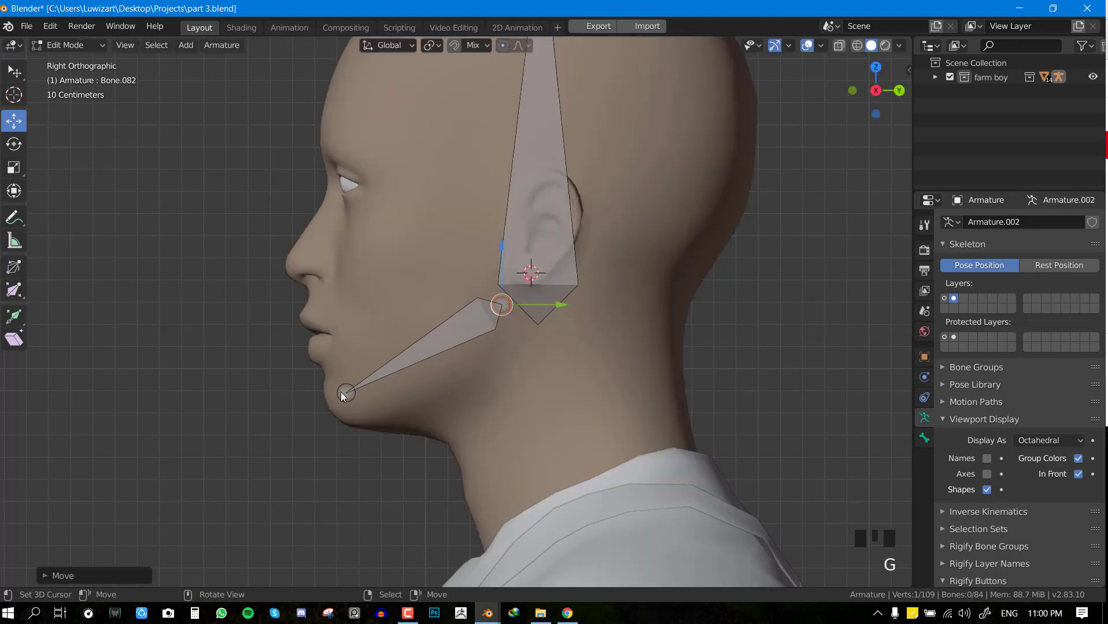
right_click_drag(342, 394, 337, 353)
Move the whole jaw bone along the X axis from beside the head to the middle of the face
middle_click_drag(337, 353, 481, 369)
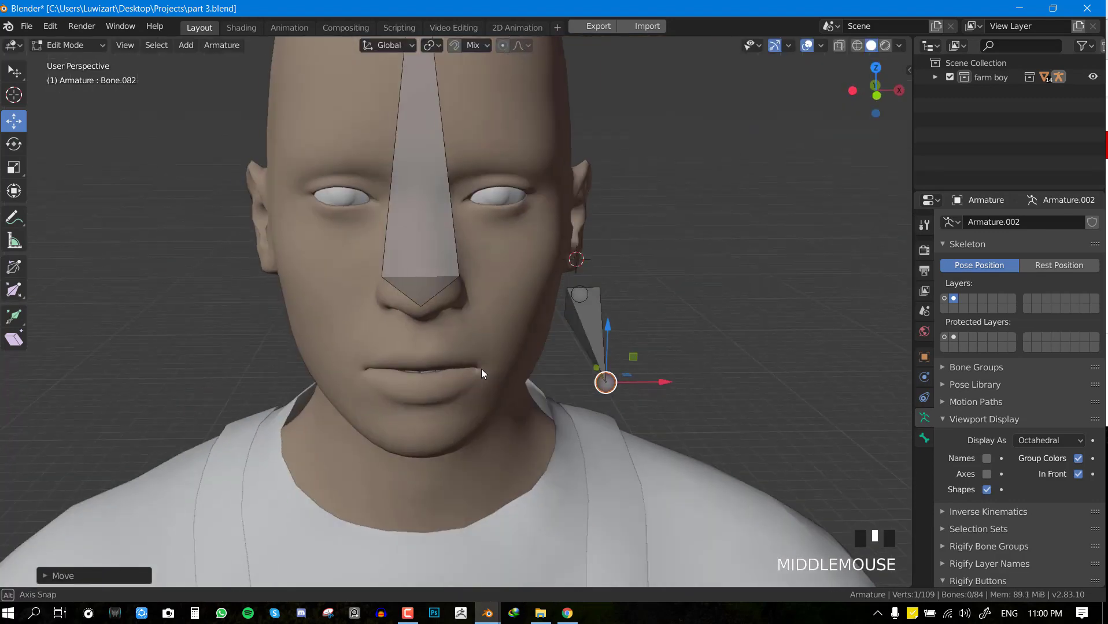
key("KP_1")
right_click(593, 329)
left_click_drag(646, 328, 480, 329)
key("KP_3")
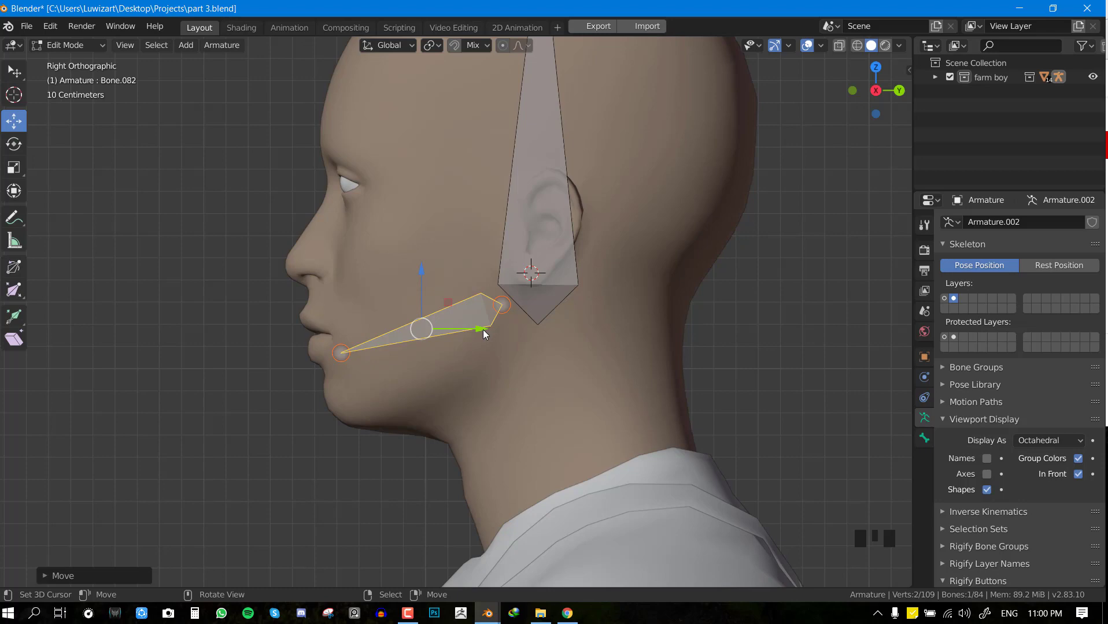
Show the tool settings bar above the 3D viewport and return to the right side view
middle_click_drag(483, 329, 566, 355)
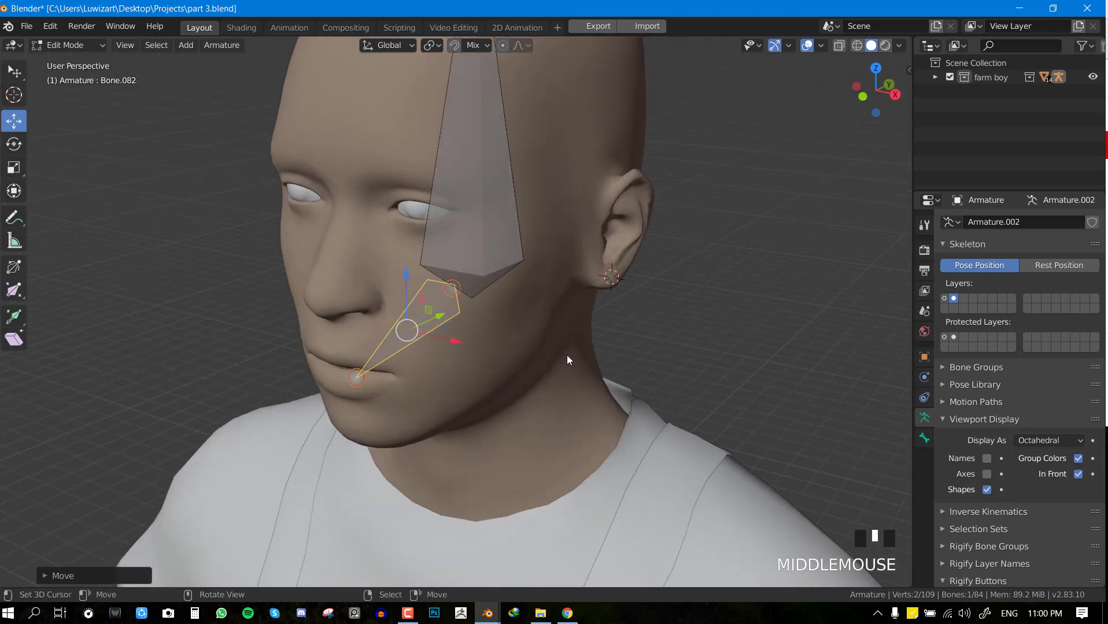
key("alt+q")
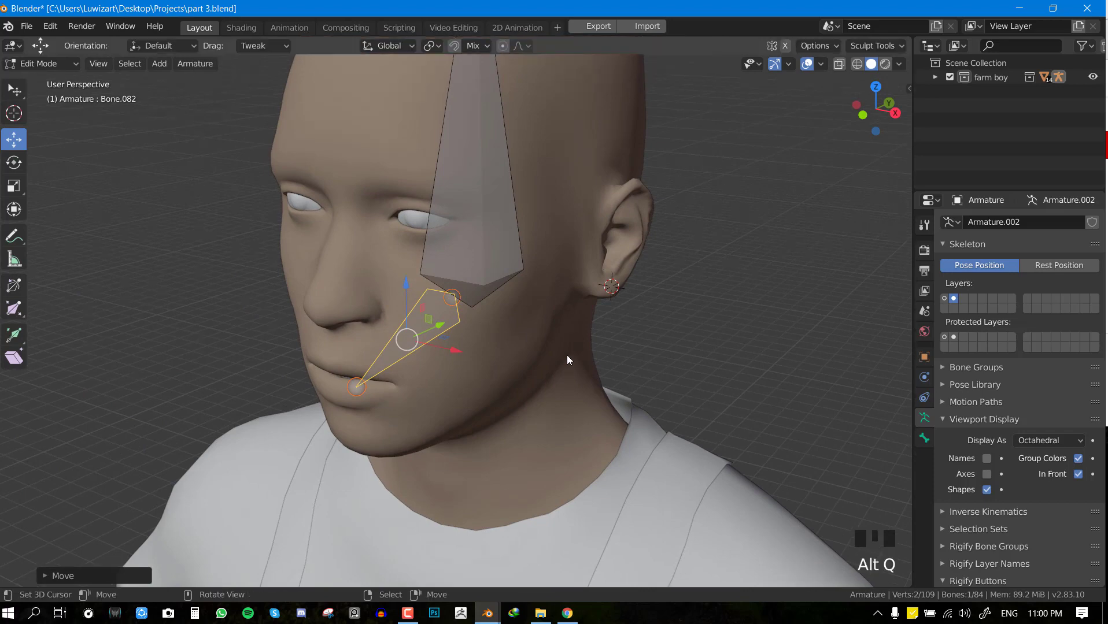
key("KP_3")
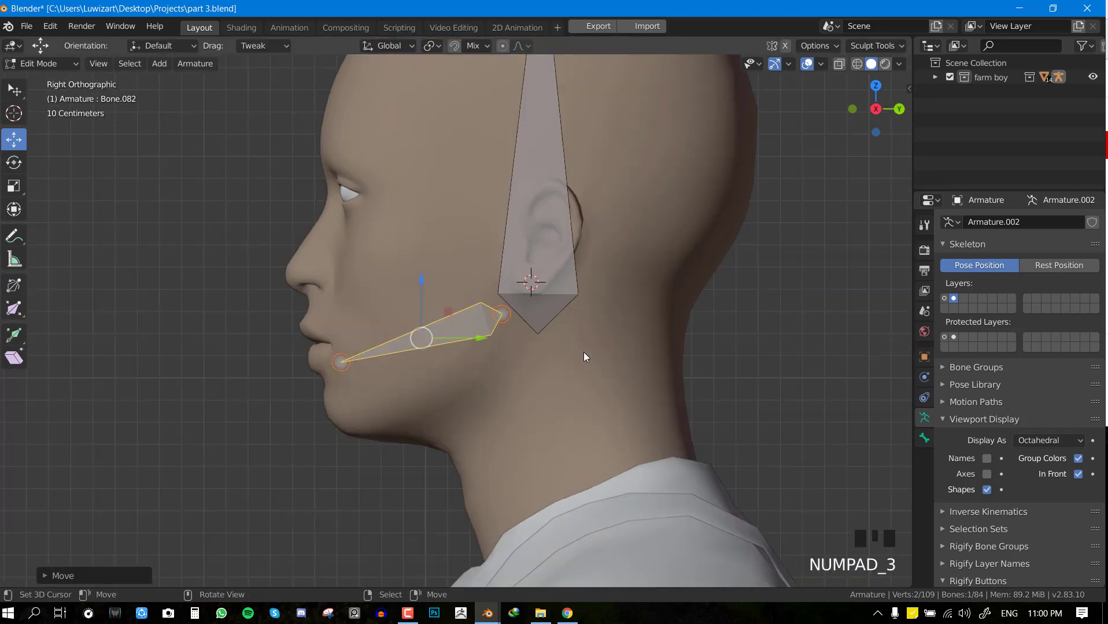
Parent the jaw bone to the head bone with the Keep Offset option
middle_click_drag(583, 352, 646, 371)
key("Tab")
key("Tab")
middle_click_drag(463, 359, 419, 338)
key("KP_3")
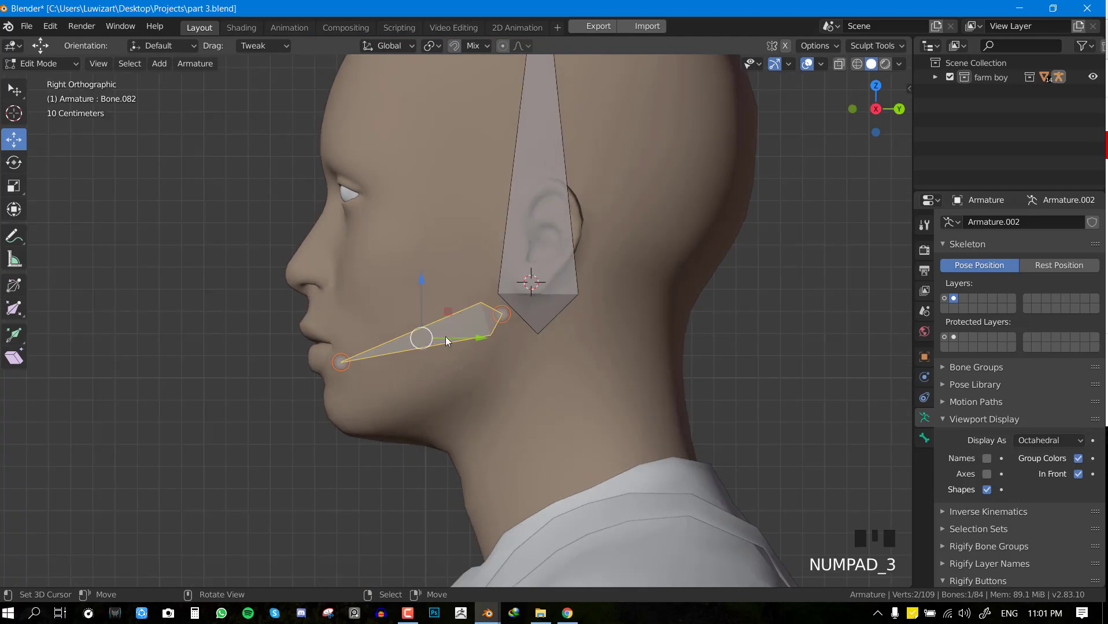
right_click(570, 243, "shift")
key("ctrl+p")
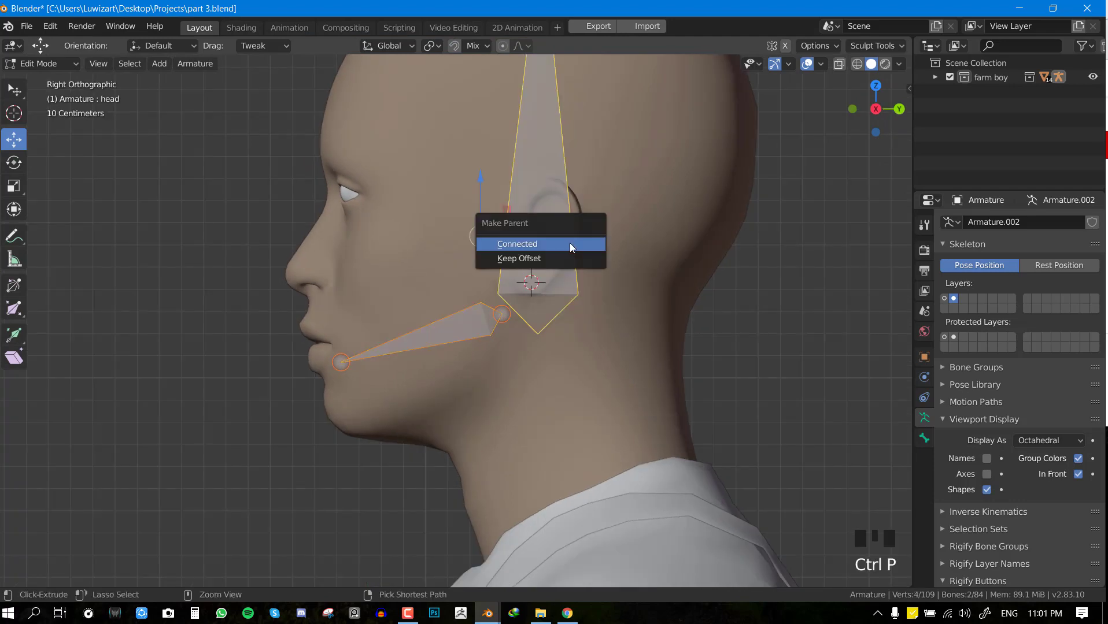
left_click(559, 259)
Try rotating the head bone in Pose Mode to test the jaw bone's parenting, and return to Object Mode
key("Tab")
key("ctrl+Tab")
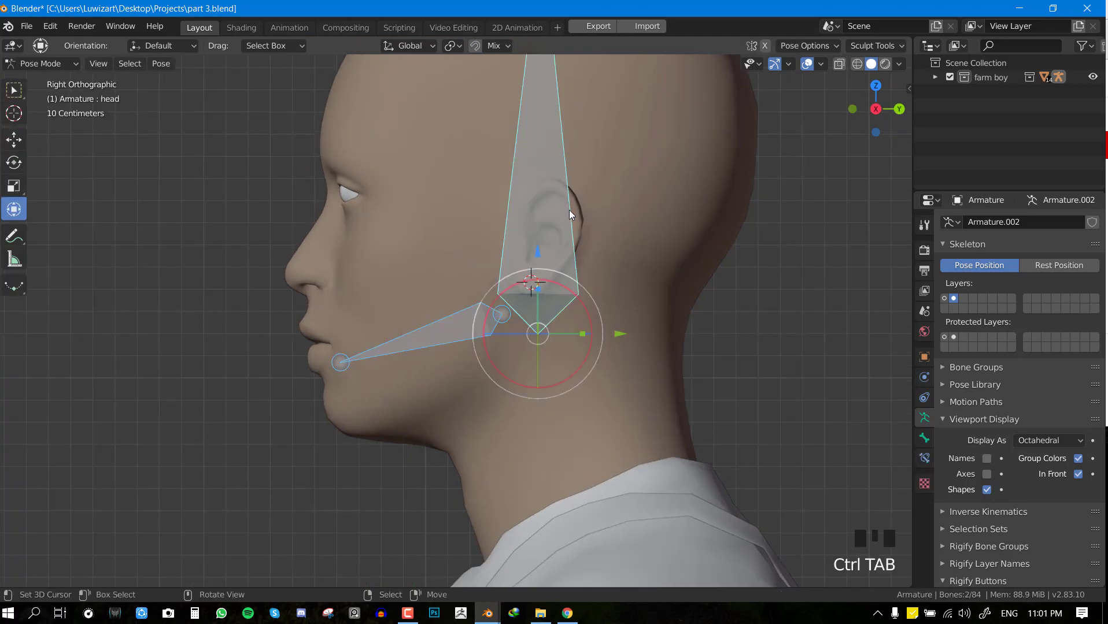
key("r")
right_click(418, 341)
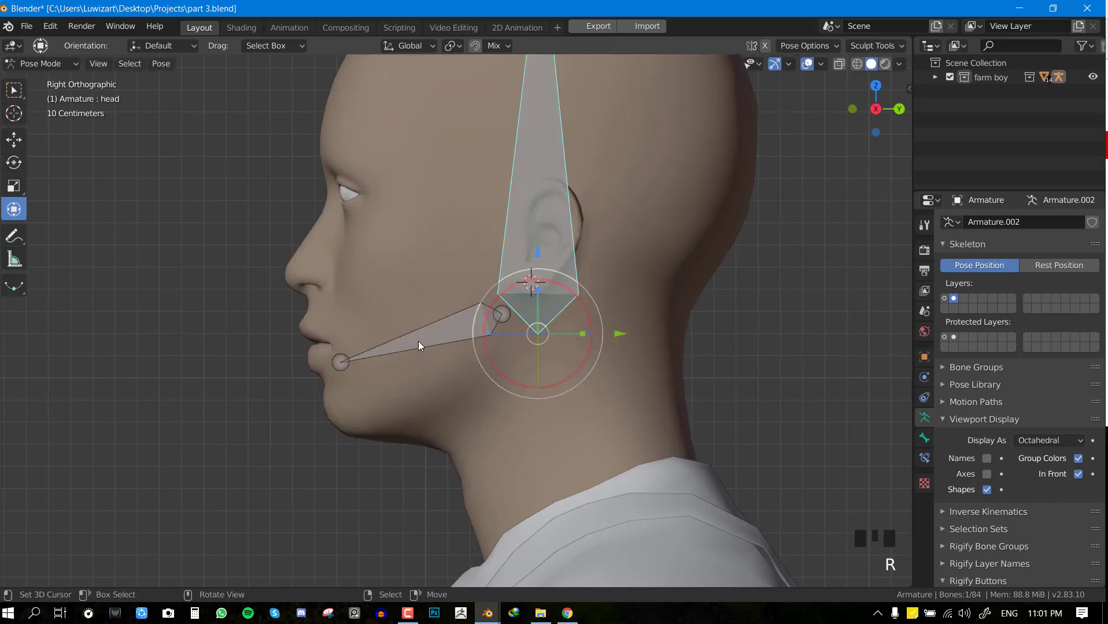
key("ctrl+Tab")
key("ctrl+Tab")
key("ctrl+Tab")
key("ctrl+Tab")
key("ctrl+Tab")
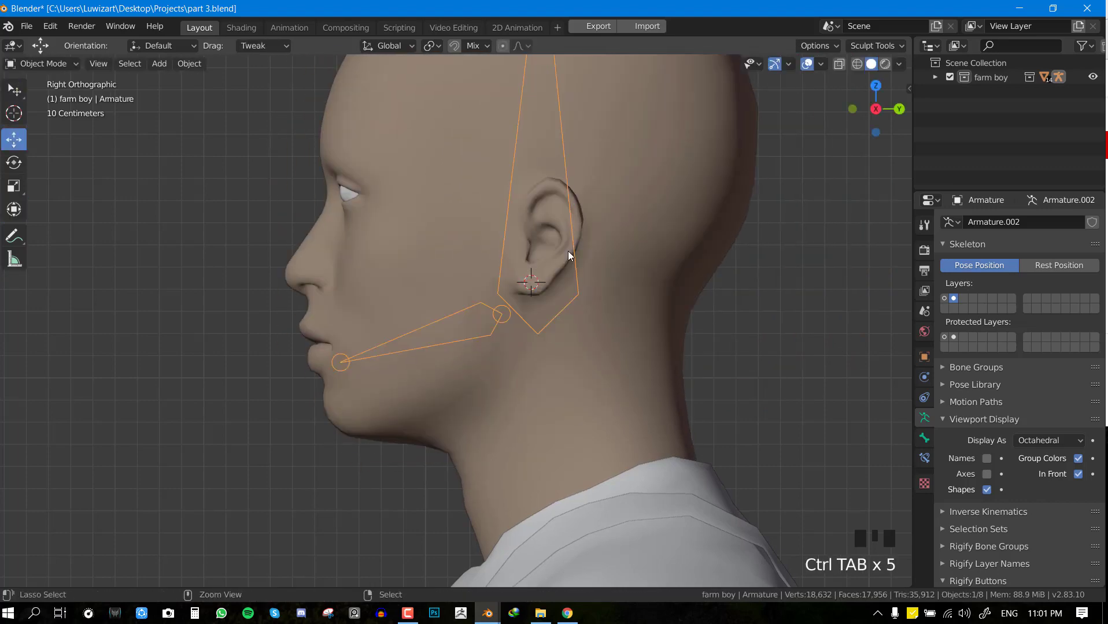
Add the body mesh to the selection with the armature and enter Weight Paint mode
middle_click_drag(667, 159, 653, 215, "shift")
right_click(599, 251, "shift")
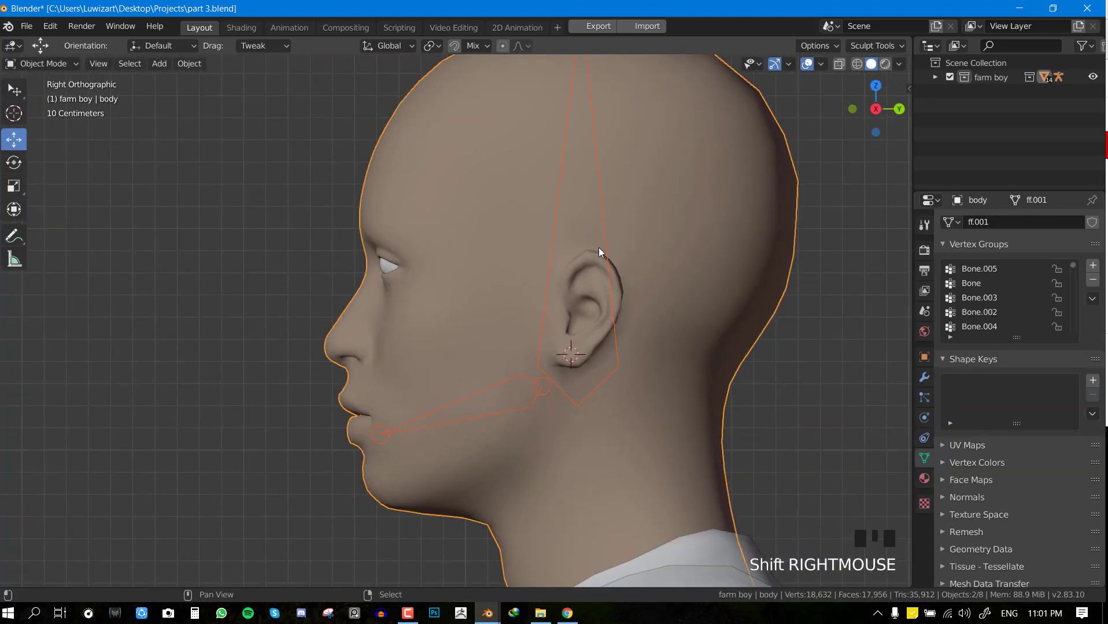
key("ctrl+Tab")
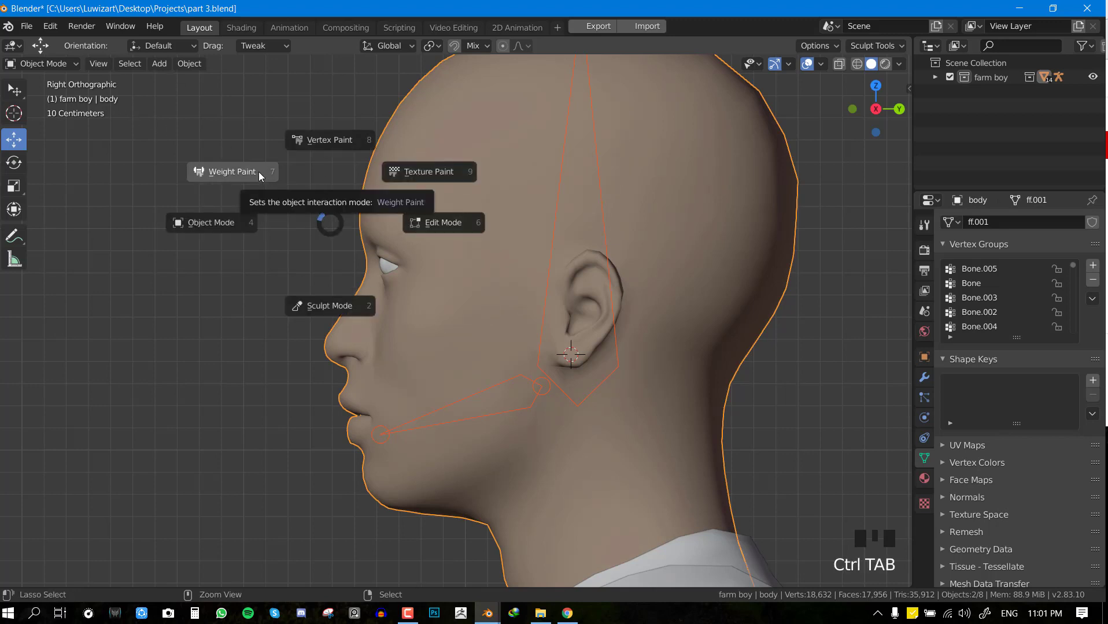
left_click(216, 174)
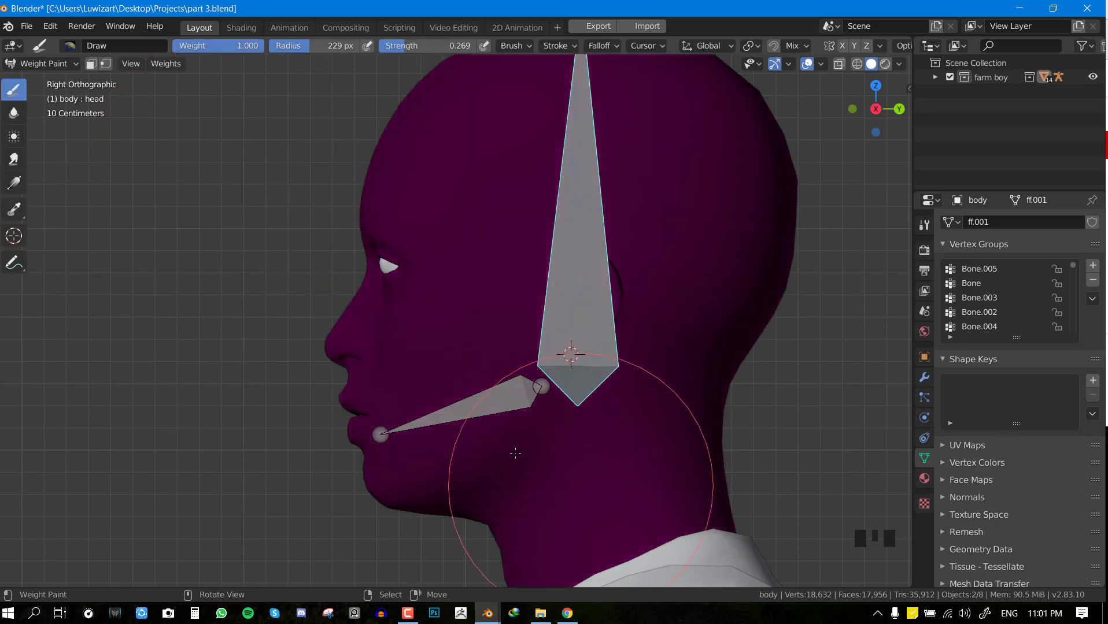
Select the jaw bone in Weight Paint mode to display its weights on the body, and save the file
middle_click_drag(511, 435, 493, 324, "shift")
left_click(492, 324)
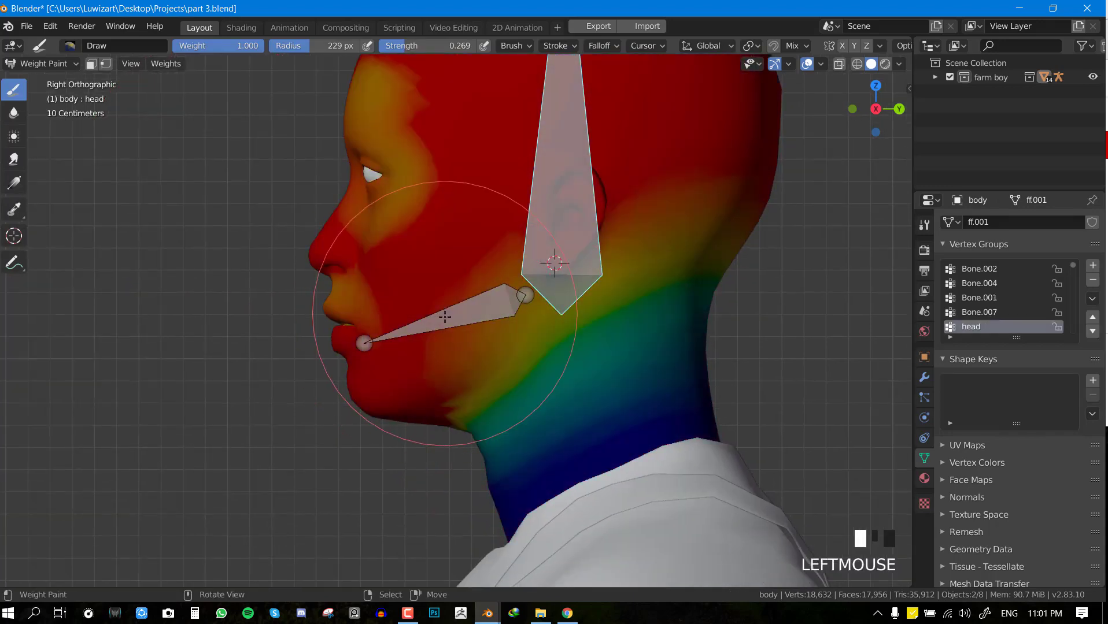
right_click(491, 326)
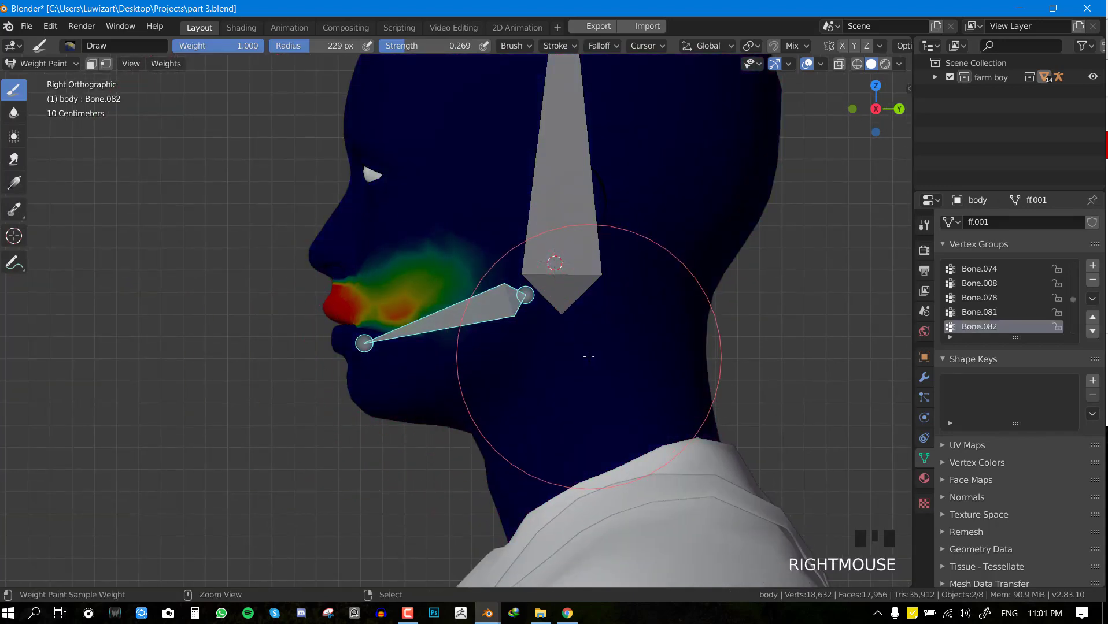
key("ctrl+s")
Try rotating the jaw bone in the right side view to test how its weights deform the mouth
middle_click_drag(387, 357, 462, 366)
right_click(457, 370)
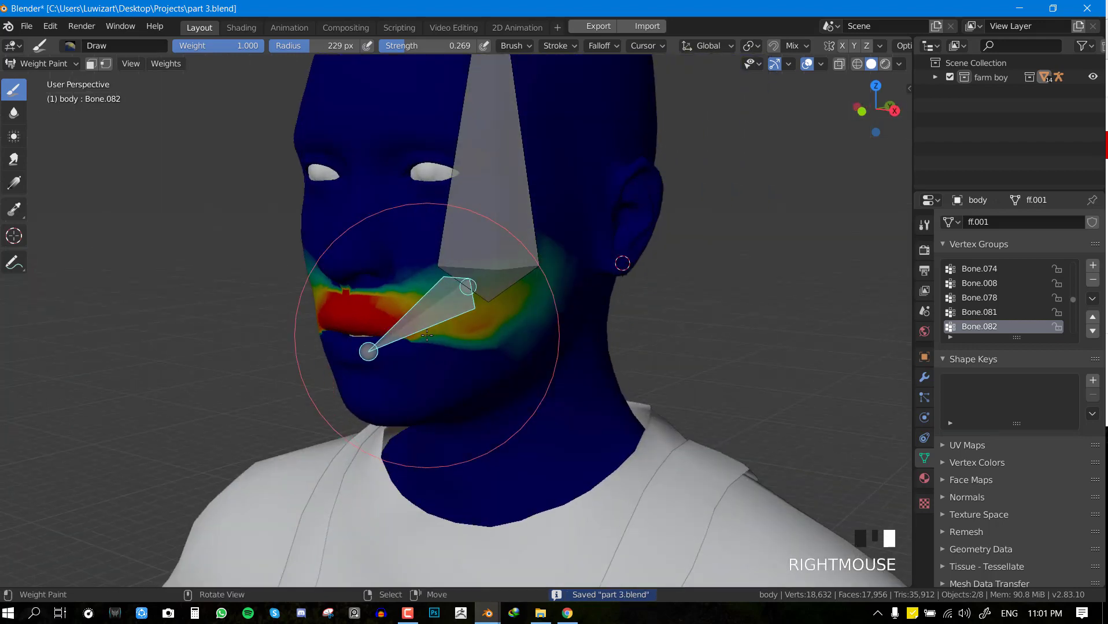
key("KP_3")
key("r")
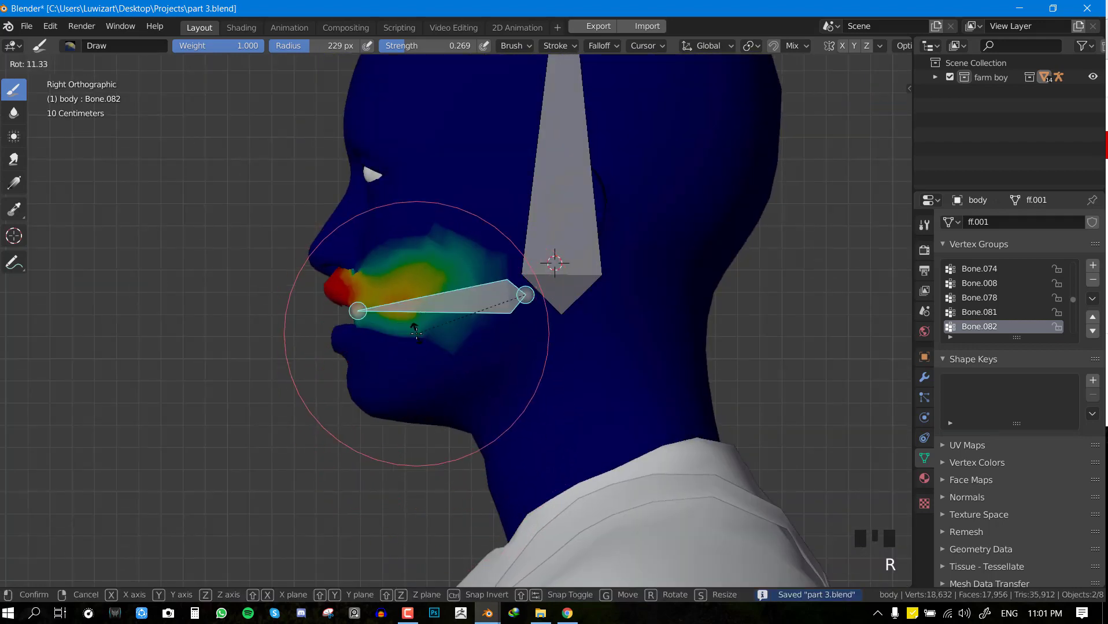
right_click(413, 325)
Remove all of the body's vertices from the jaw bone's vertex group Bone.082 in Edit Mode, and return to Weight Paint mode
key("ctrl+Tab")
left_click(301, 332)
key("ctrl+Tab")
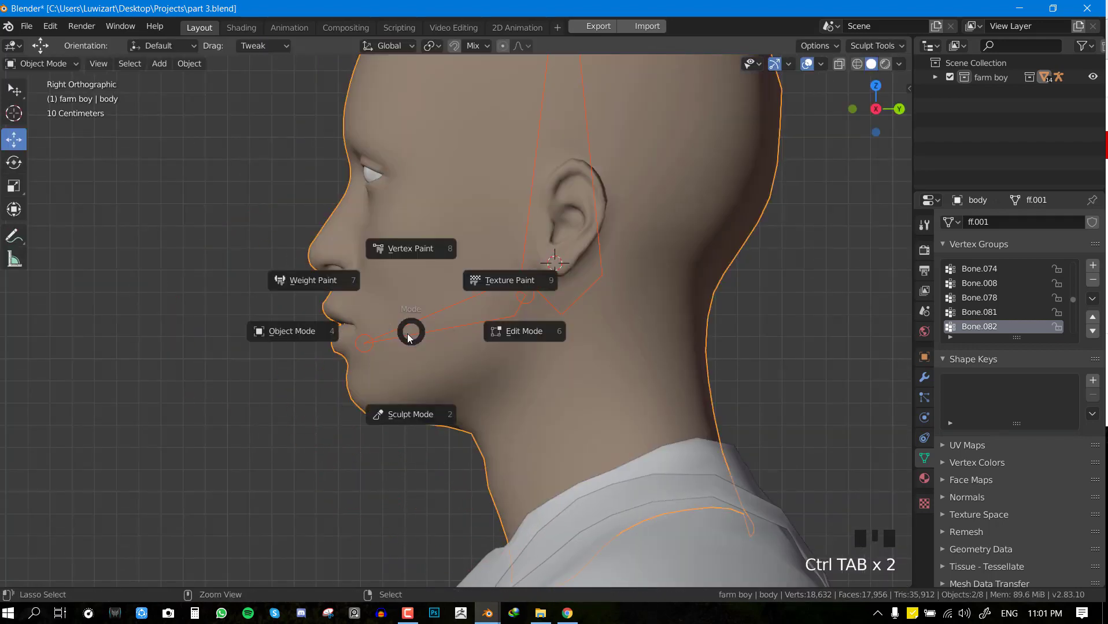
left_click(315, 281)
right_click(423, 316)
key("Tab")
key("a")
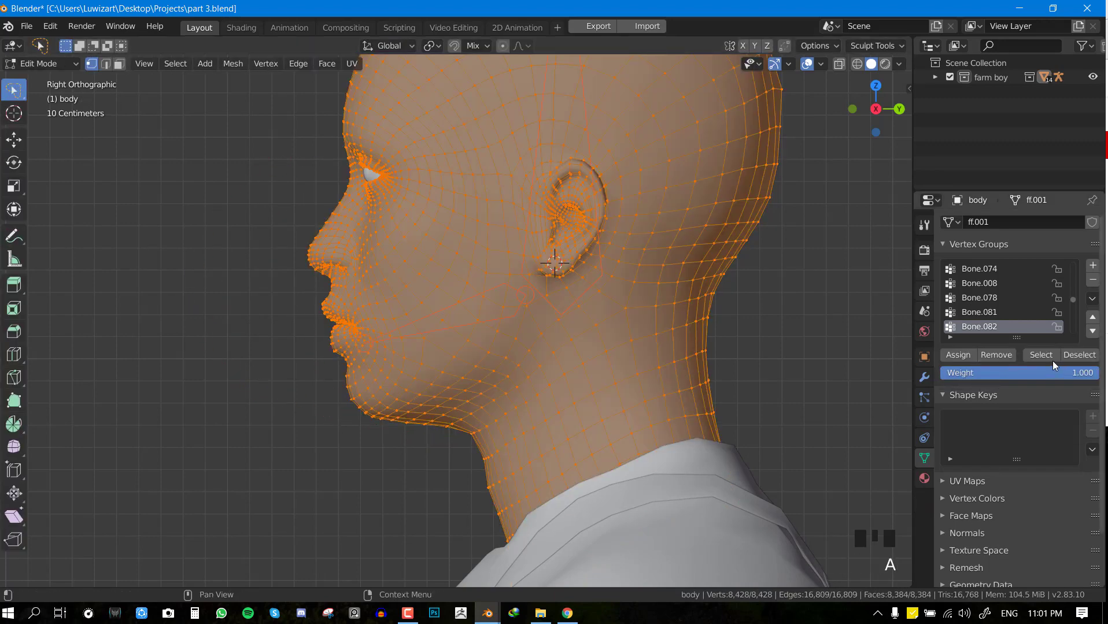
key("Tab")
scroll(544, 263, "down", 2)
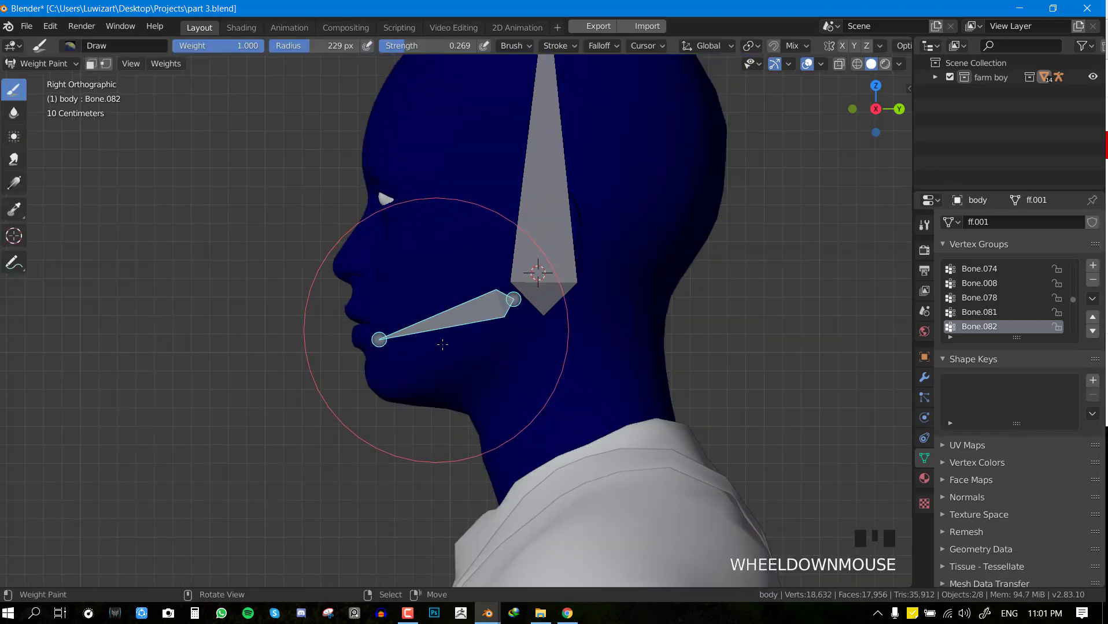
Save the file and switch the body from Weight Paint to Object Mode
middle_click_drag(539, 267, 547, 360)
key("KP_3")
scroll(514, 356, "up", 2)
key("ctrl+s")
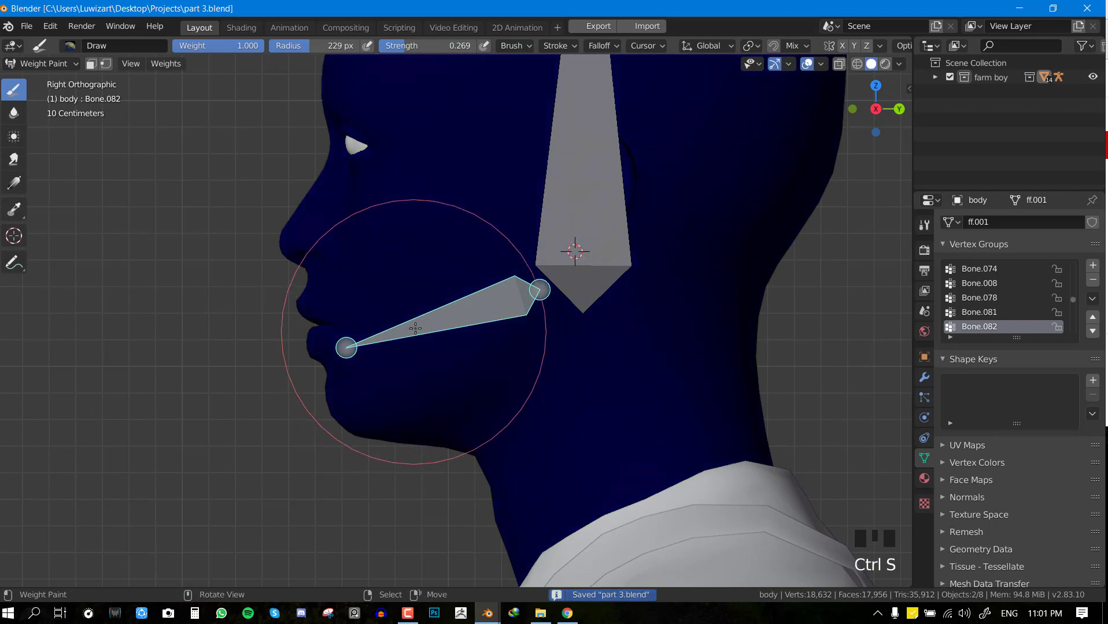
scroll(370, 366, "up", 2)
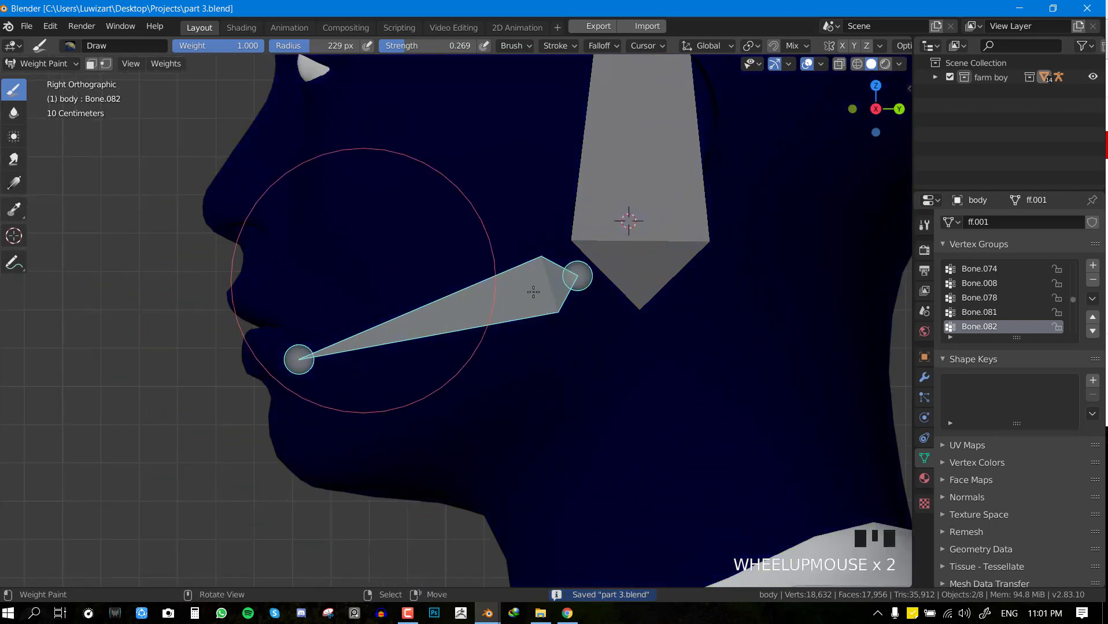
middle_click_drag(424, 356, 651, 268, "shift")
middle_click_drag(497, 267, 431, 259)
key("KP_3")
key("ctrl+s")
key("ctrl+Tab")
left_click(302, 244)
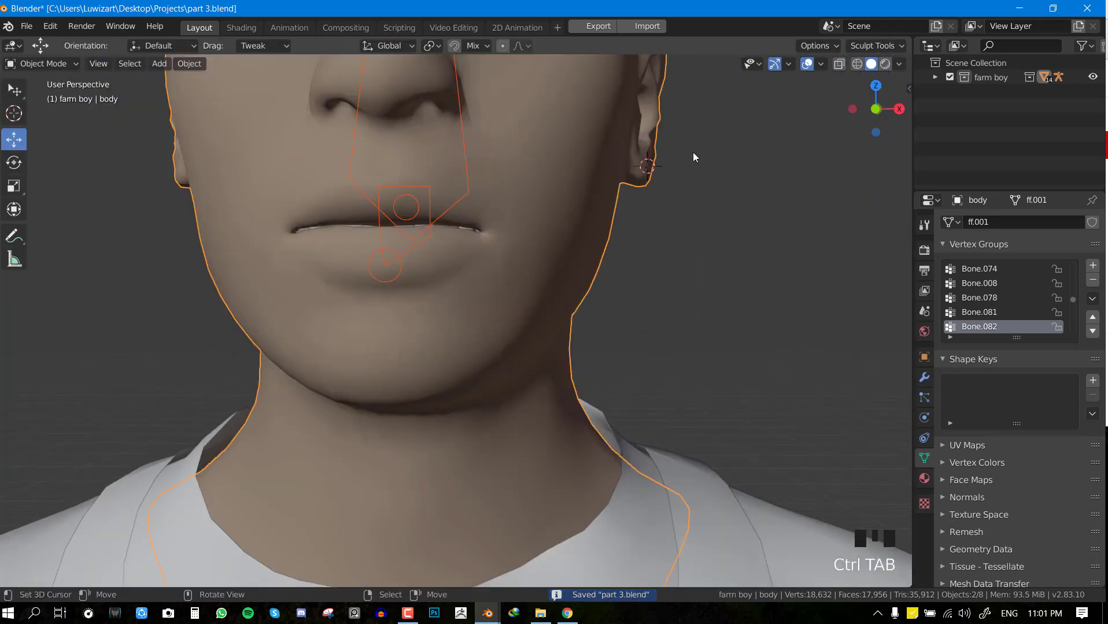
Add a Basis shape key and a Key 1 shape key to the body, and set Key 1's value to 1.000
middle_click_drag(520, 233, 493, 247)
key("ctrl+s")
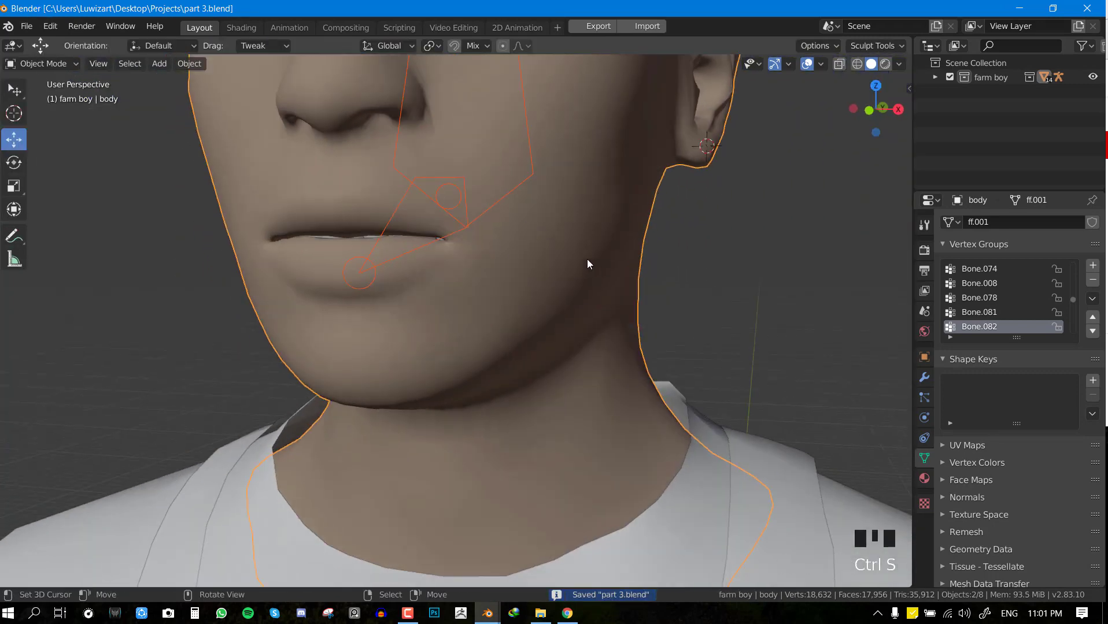
middle_click_drag(586, 259, 476, 268)
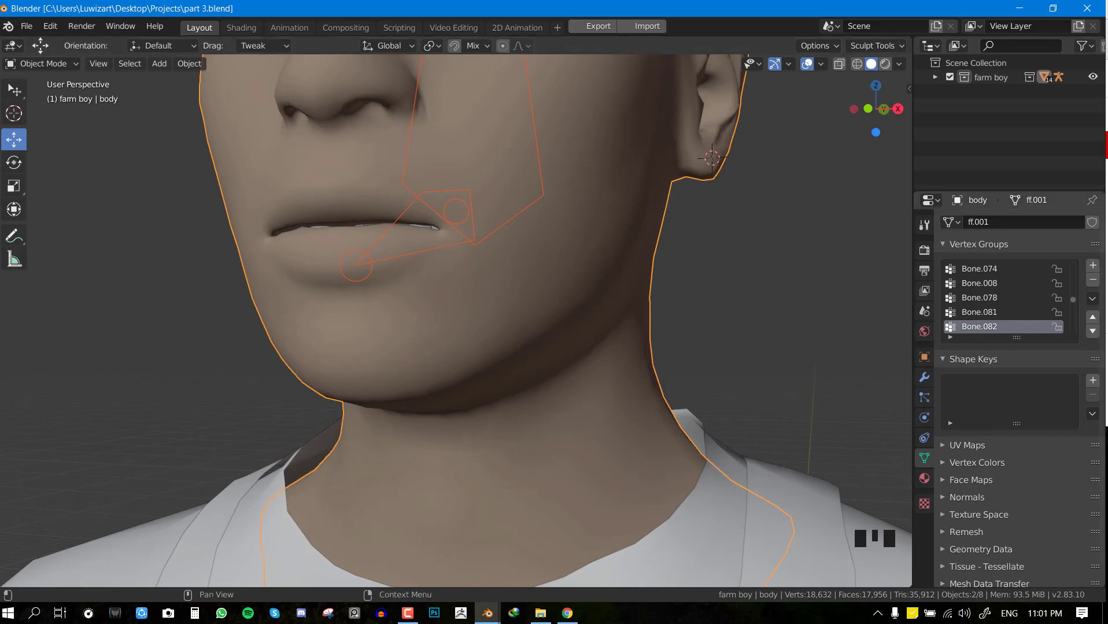
left_click(1093, 380)
left_click(1092, 381)
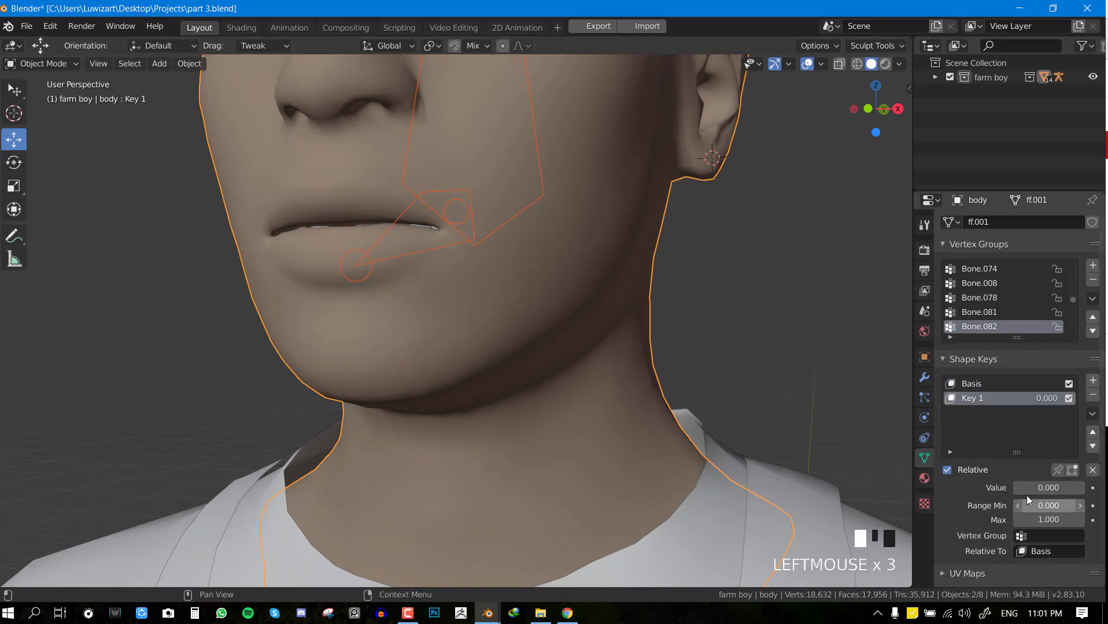
left_click_drag(1022, 493, 1084, 493)
Move a middle lower-lip vertex down in Edit Mode with proportional editing at about size 0.32 to open the mouth in Key 1
key("Tab")
middle_click_drag(416, 149, 454, 278, "shift")
key("alt+a")
left_click(518, 46)
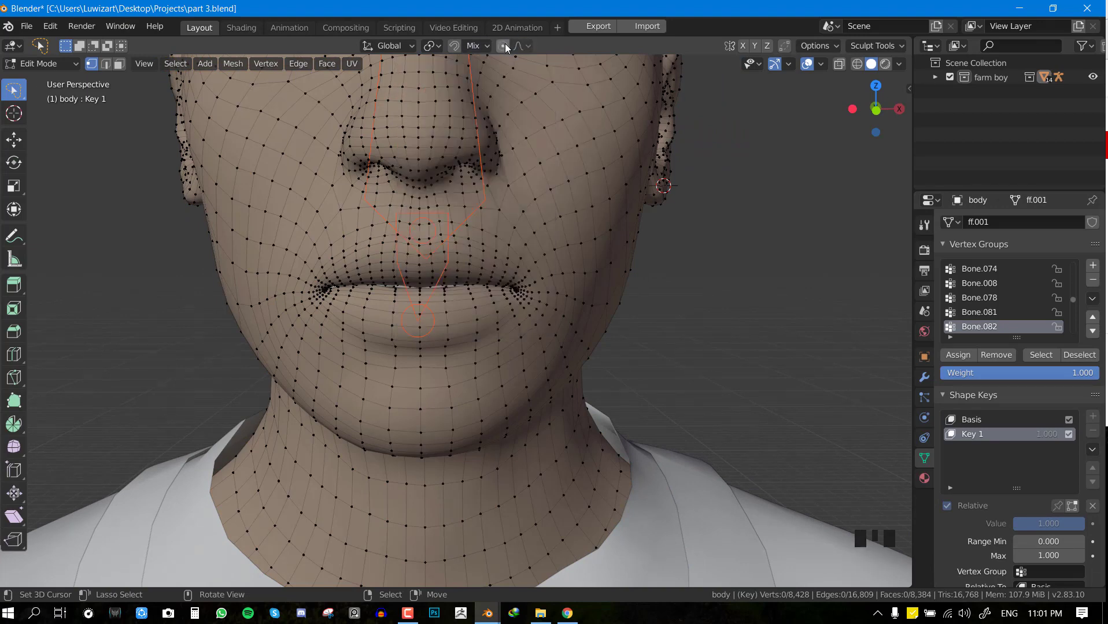
scroll(408, 292, "up", 2)
middle_click_drag(397, 279, 352, 257)
key("g")
scroll(352, 289, "down", 2)
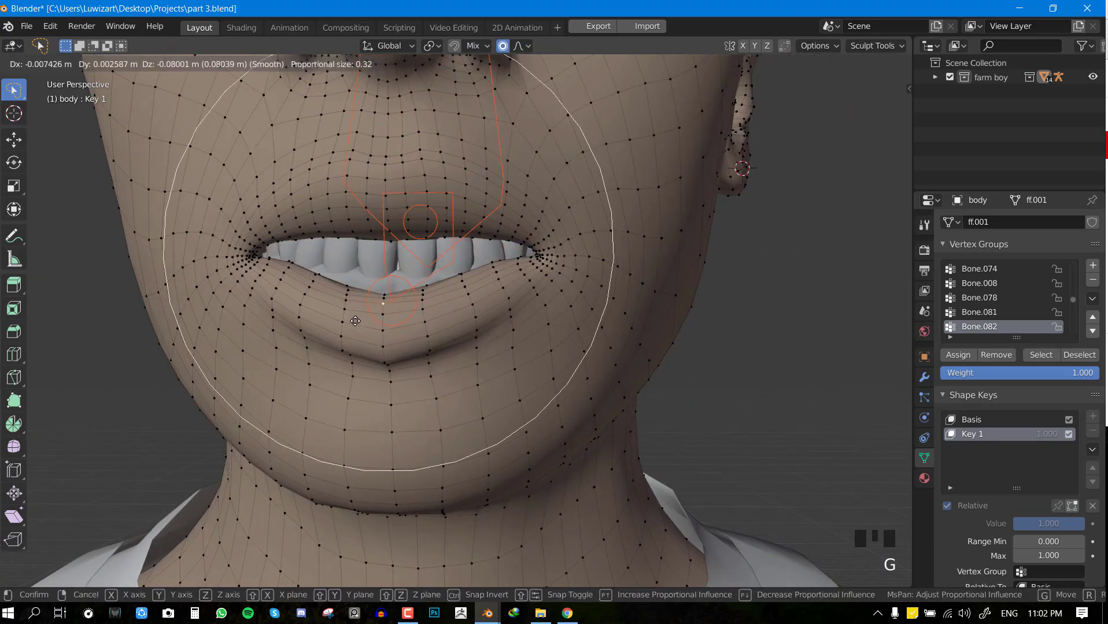
left_click(362, 366)
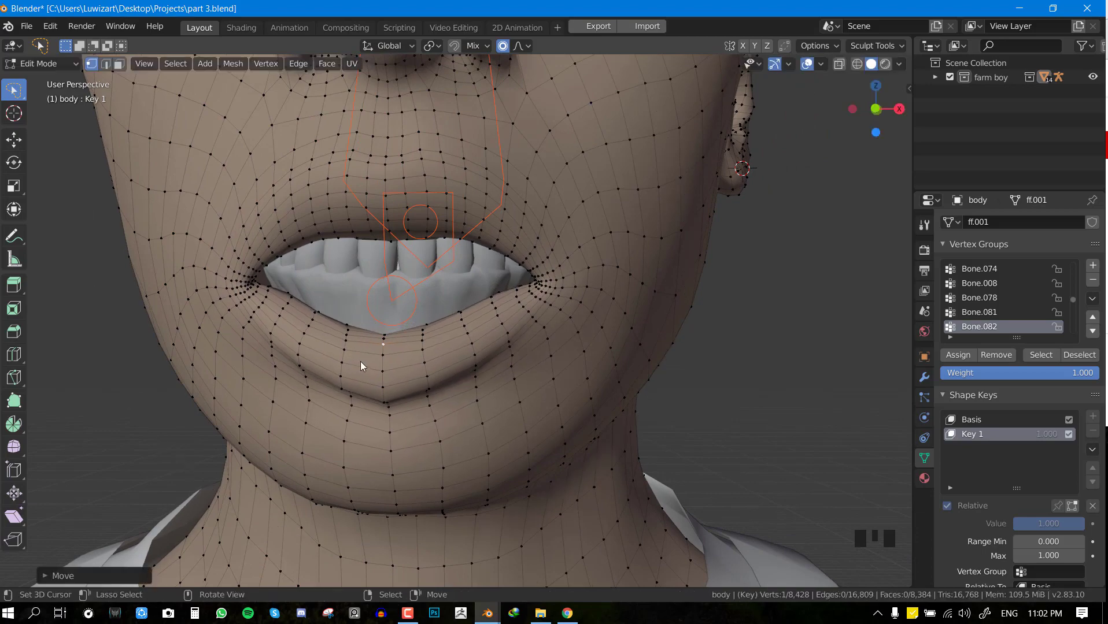
middle_click_drag(361, 366, 269, 302)
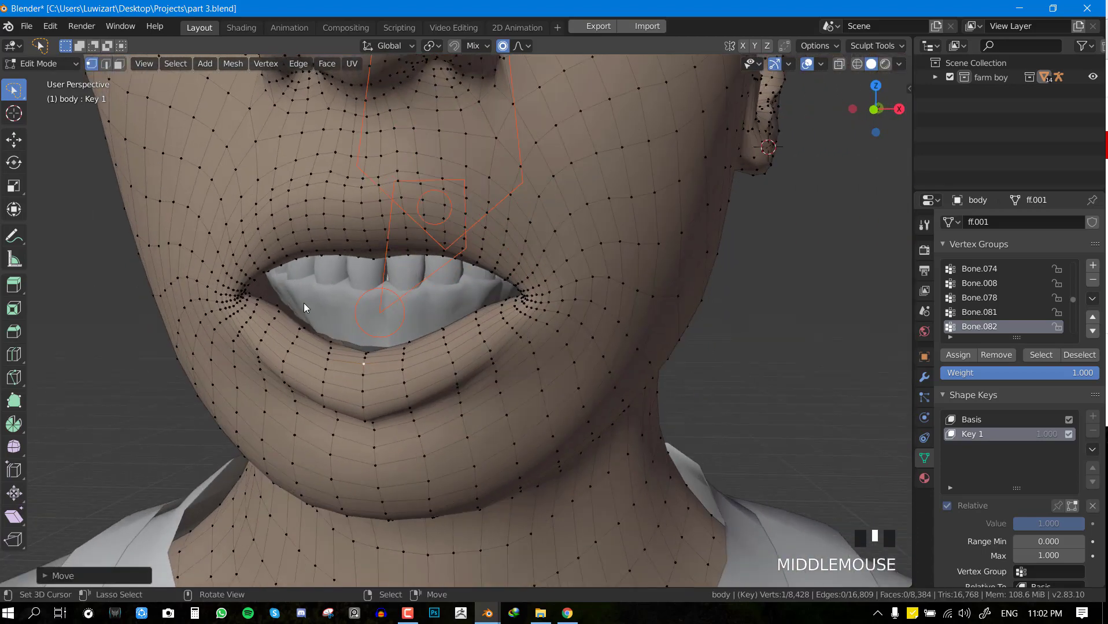
middle_click_drag(324, 339, 351, 248)
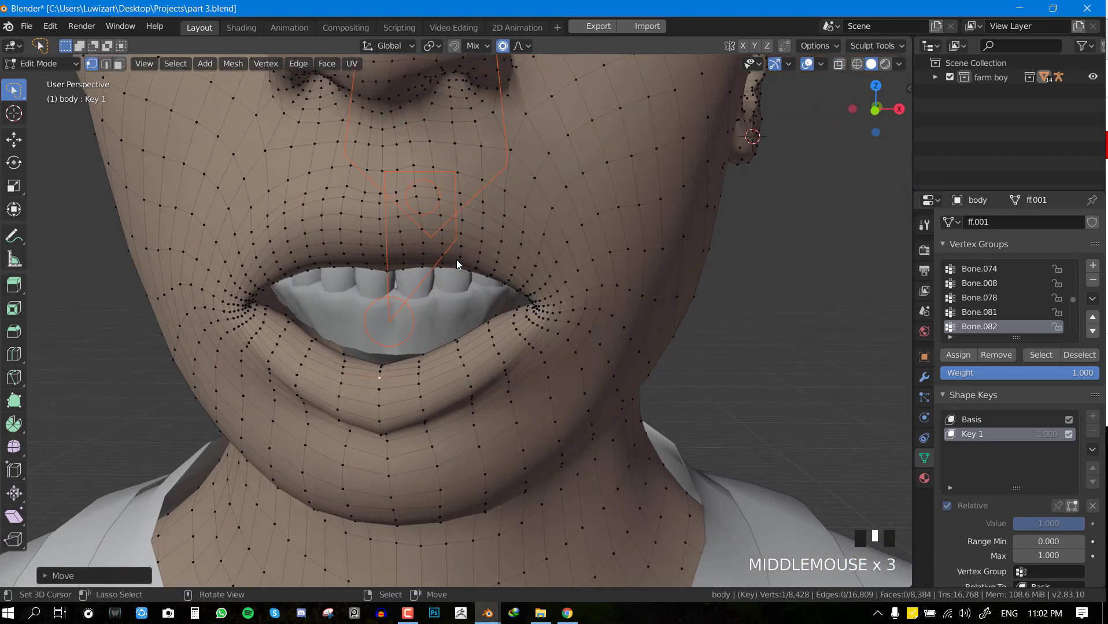
Leave Edit Mode, select the armature and the body together, enter Weight Paint mode and save the file
middle_click_drag(457, 264, 519, 205, "shift")
key("Tab")
key("KP_3")
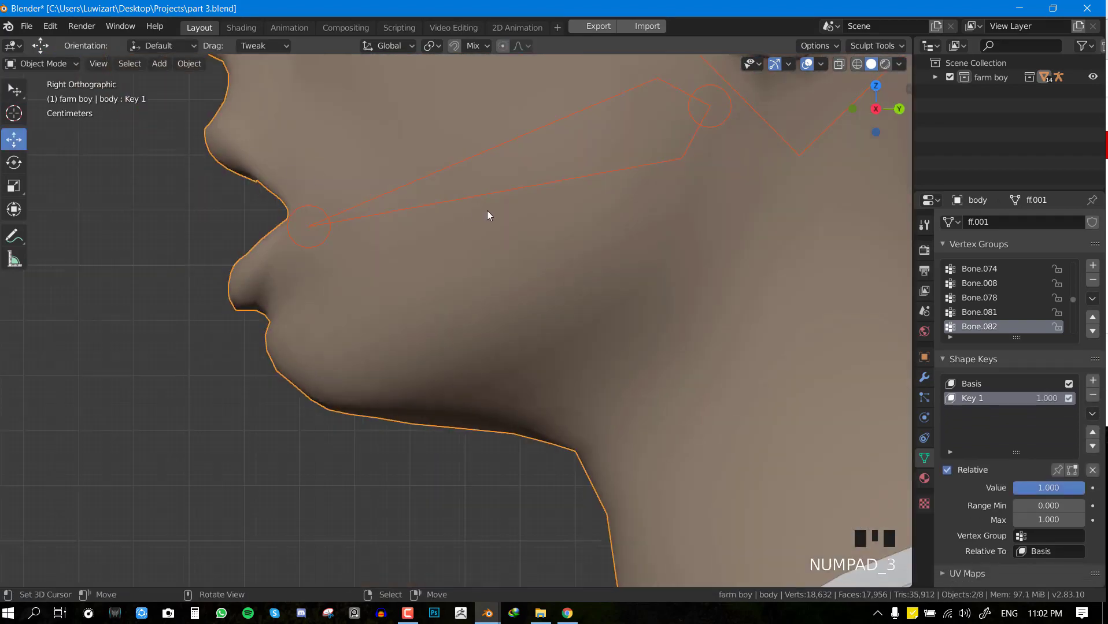
right_click(473, 198)
right_click(421, 201, "shift")
key("ctrl+Tab")
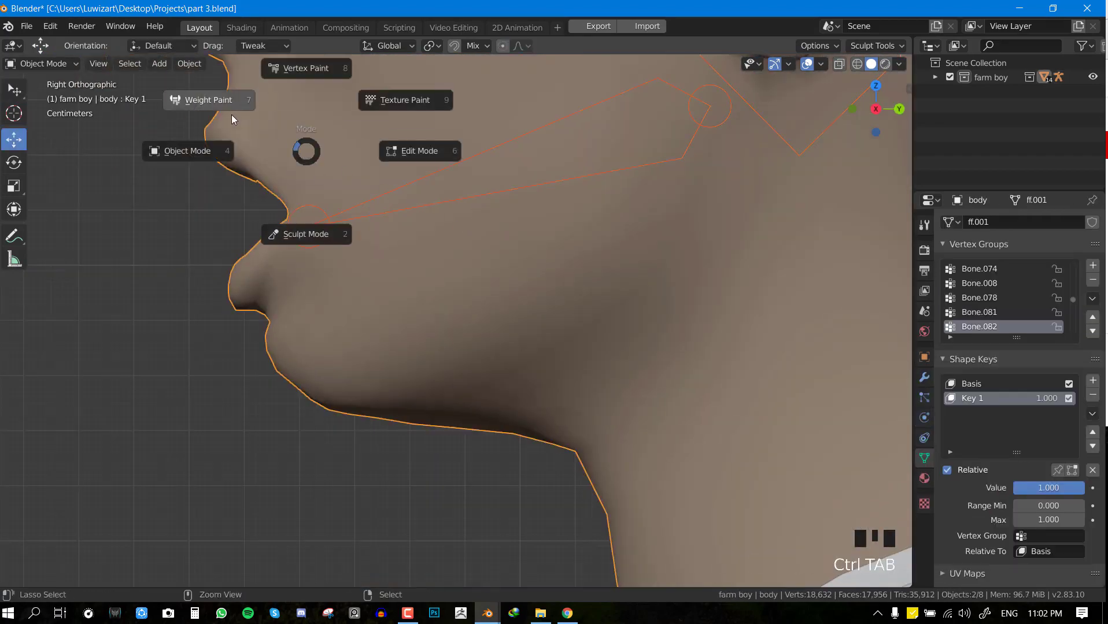
key("ctrl+s")
Set the viewport shading color to Single and save the file
left_click(899, 64)
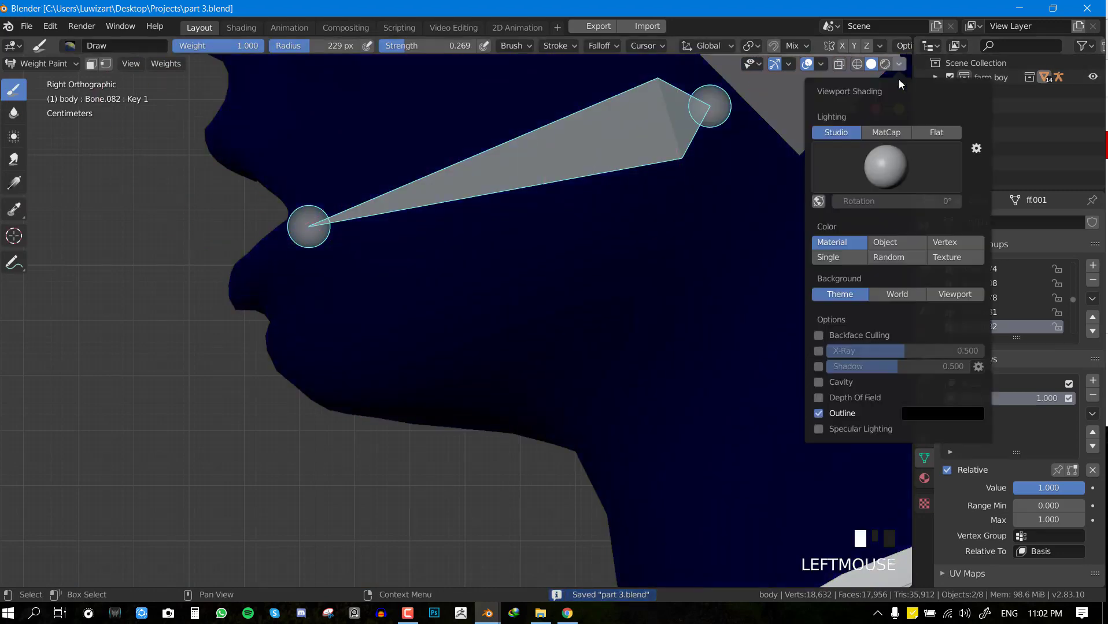
left_click(827, 255)
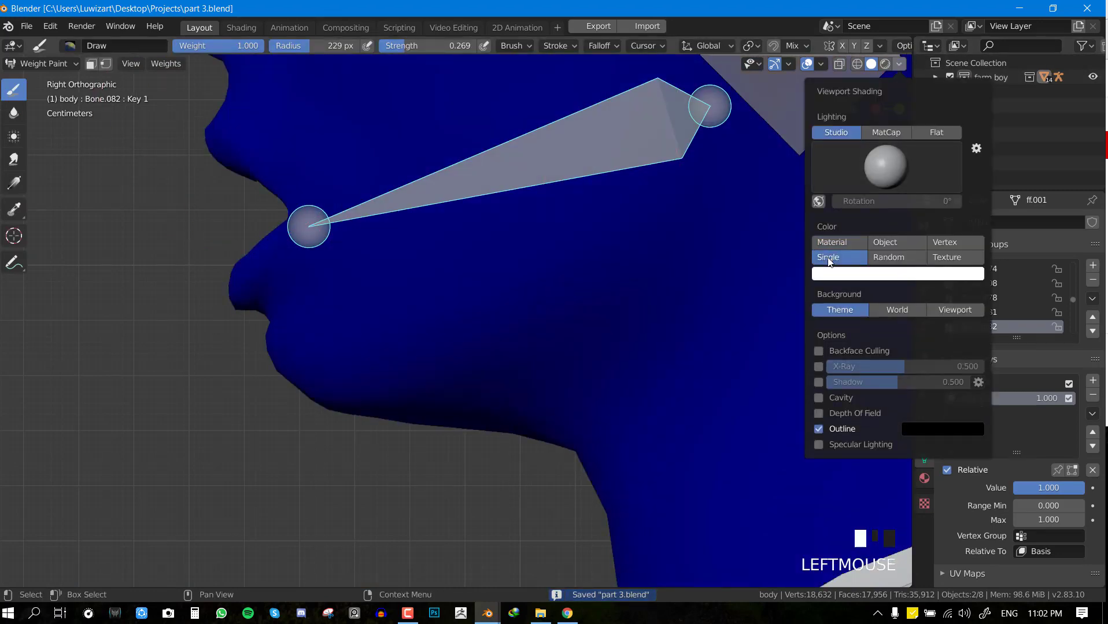
left_click(883, 274)
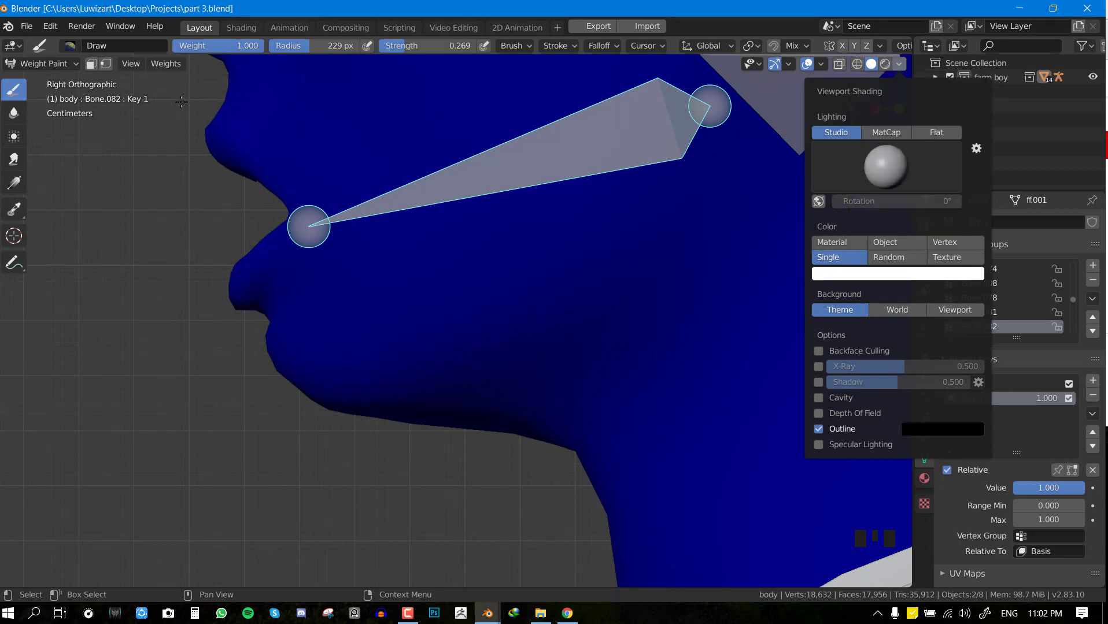
scroll(333, 222, "down", 6)
scroll(594, 321, "up", 3)
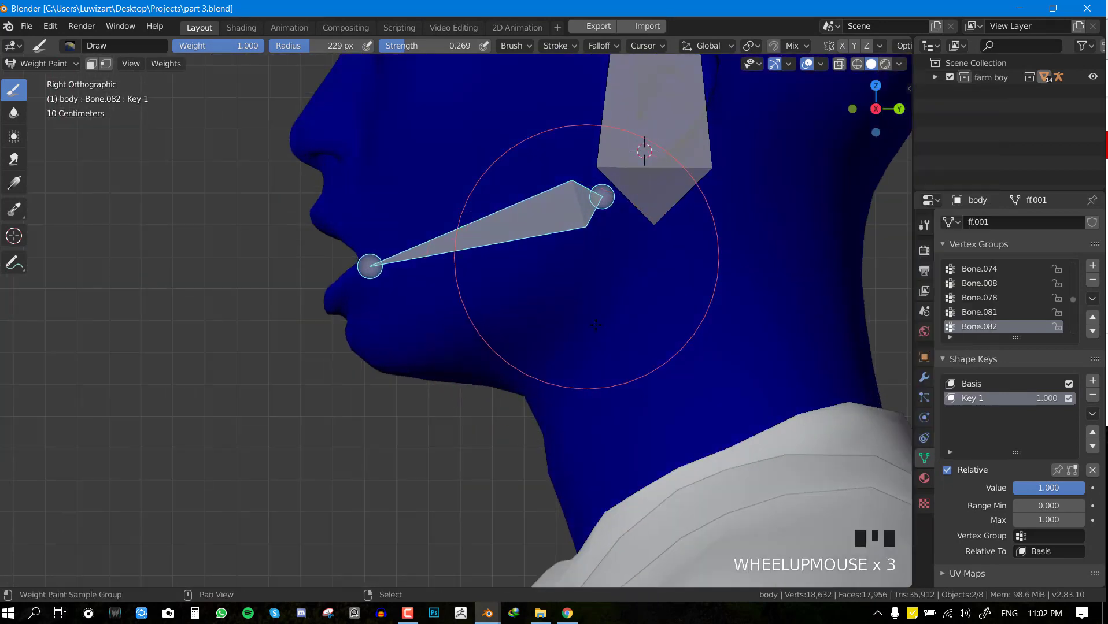
middle_click_drag(593, 321, 468, 358, "shift")
key("ctrl+s")
Return to the right side view of the head and save the file again
scroll(468, 358, "down", 3)
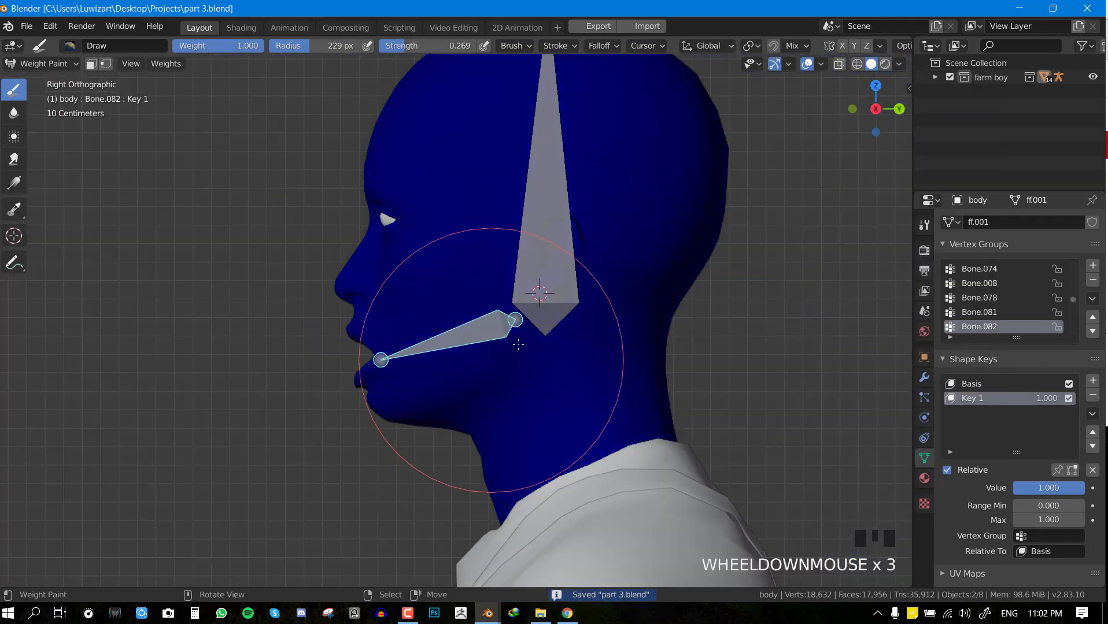
middle_click_drag(494, 315, 561, 298)
key("KP_3")
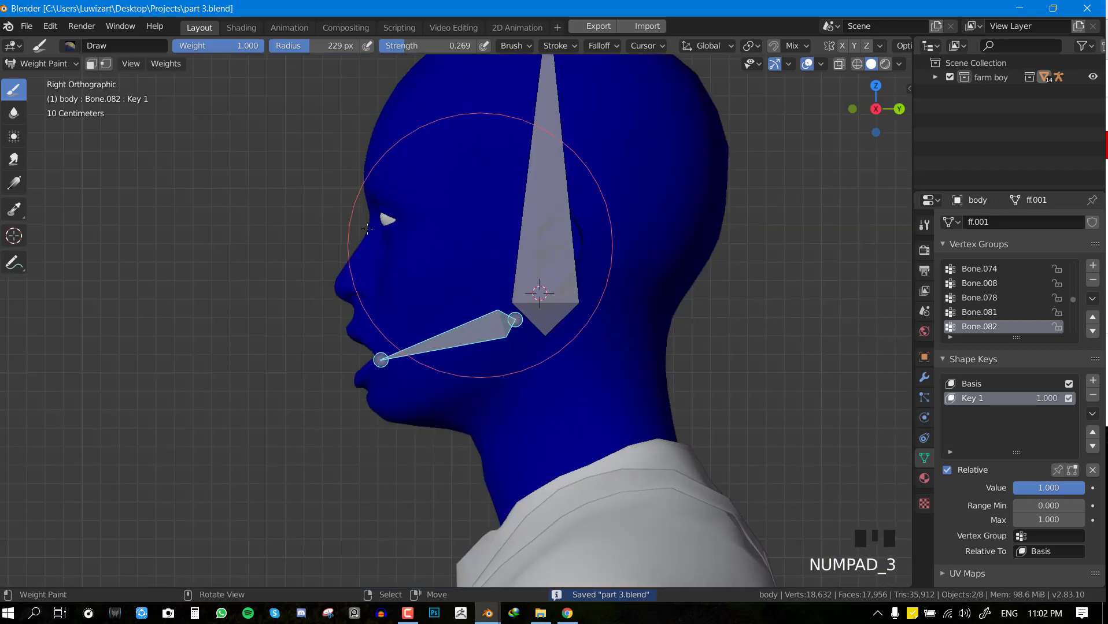
scroll(583, 227, "up", 2)
middle_click_drag(584, 228, 539, 282, "shift")
key("ctrl+s")
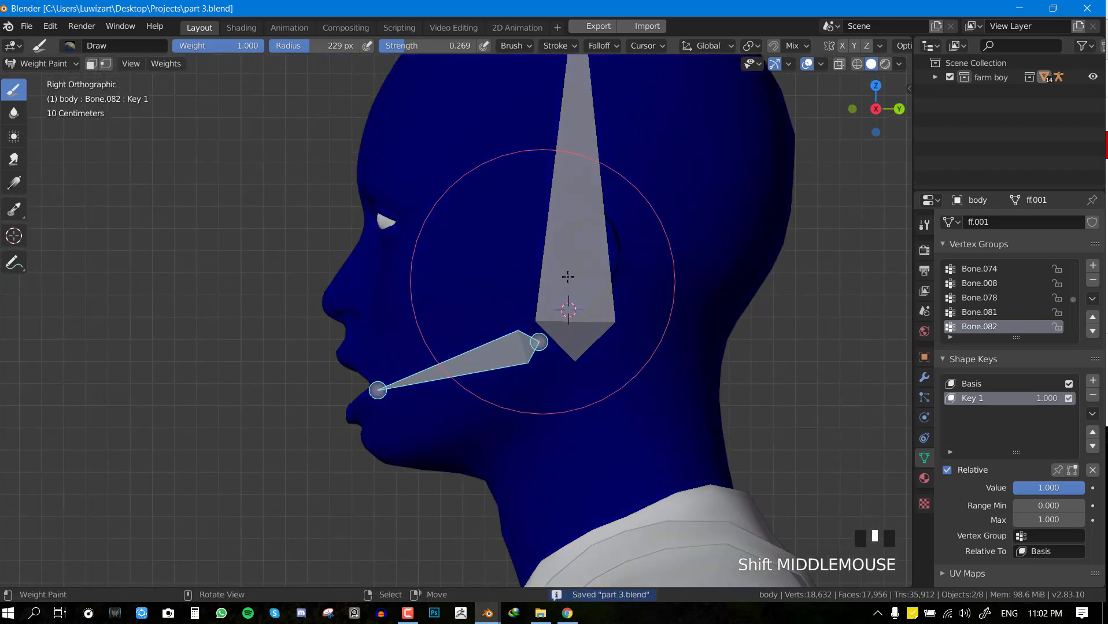
Reduce the weight brush radius to 142 px
key("f")
left_click(541, 272)
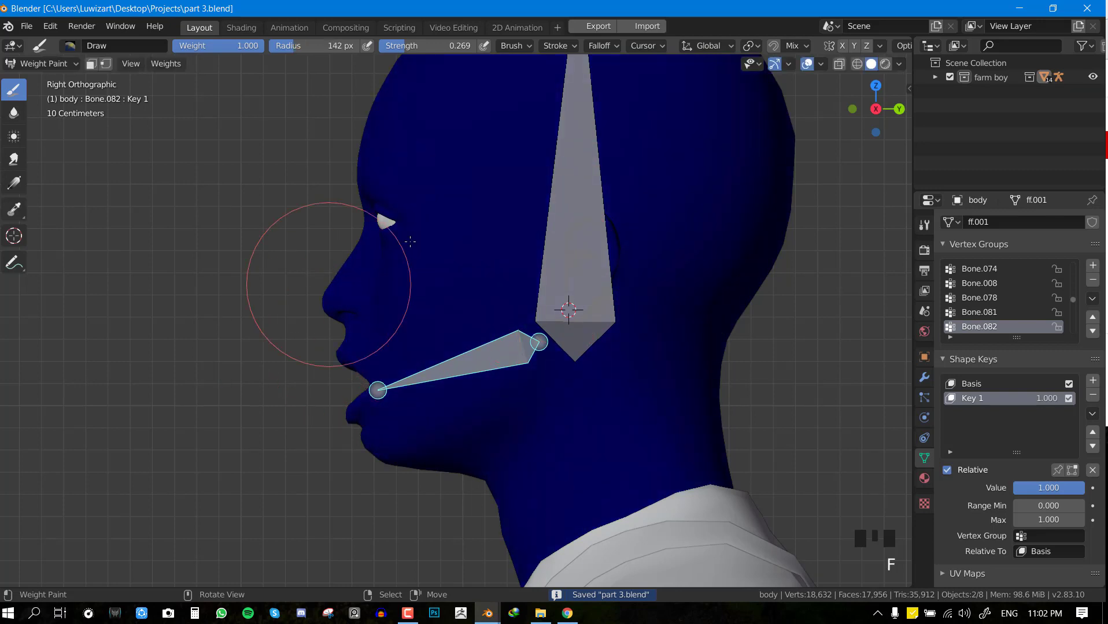
middle_click_drag(493, 357, 574, 303, "shift")
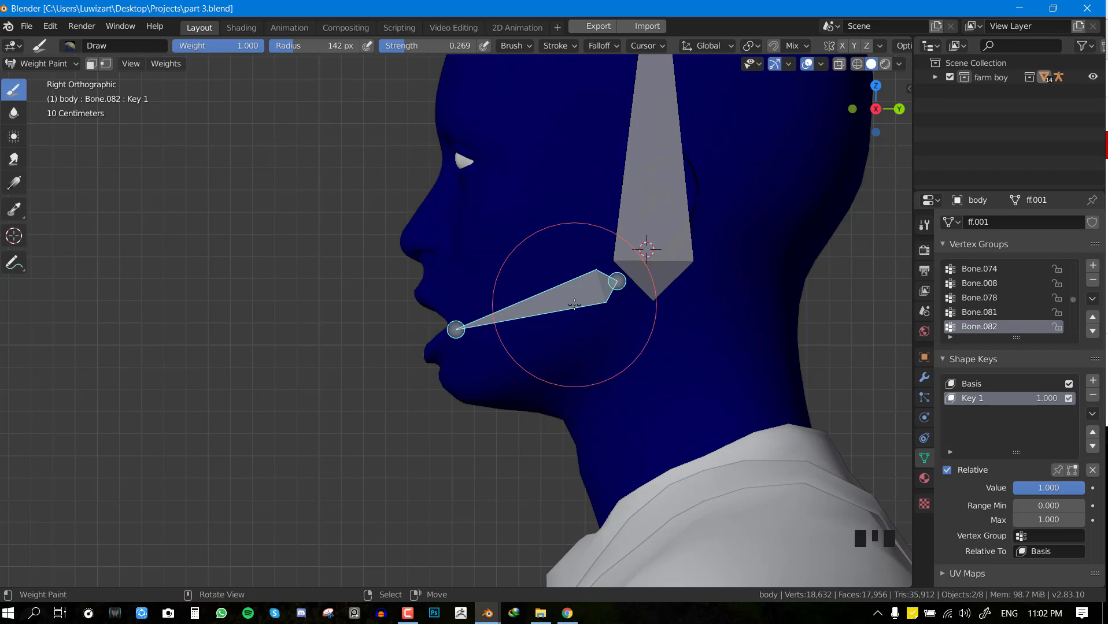
scroll(574, 304, "up", 2)
middle_click_drag(617, 292, 521, 318, "shift")
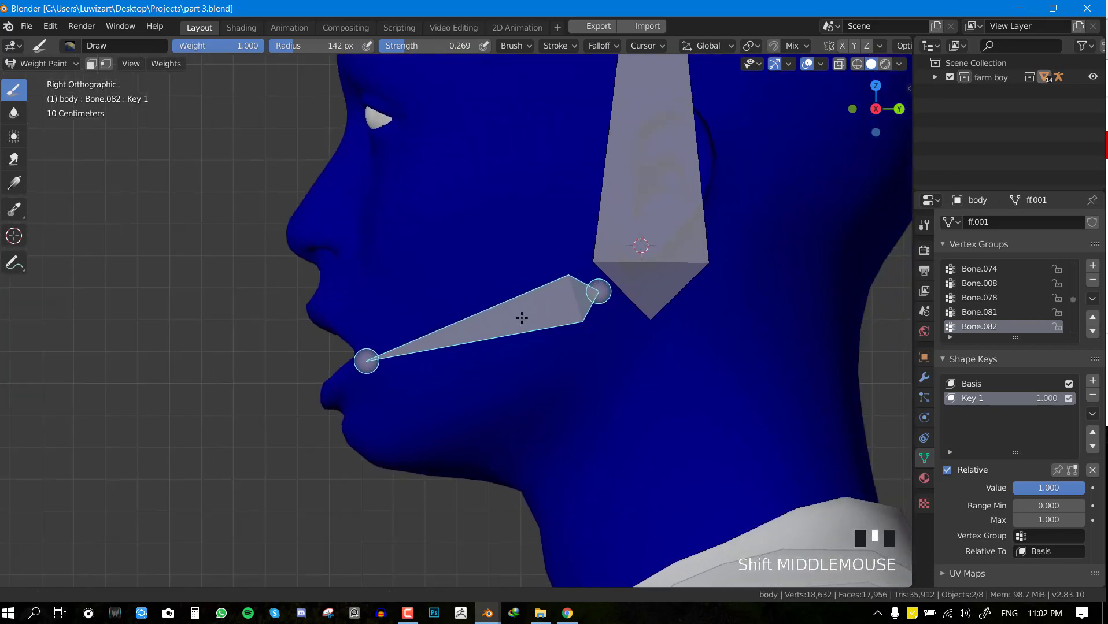
Put the body mesh into Edit Mode with wireframe shading so the jaw vertices can be selected through the mesh
key("Tab")
key("shift+z")
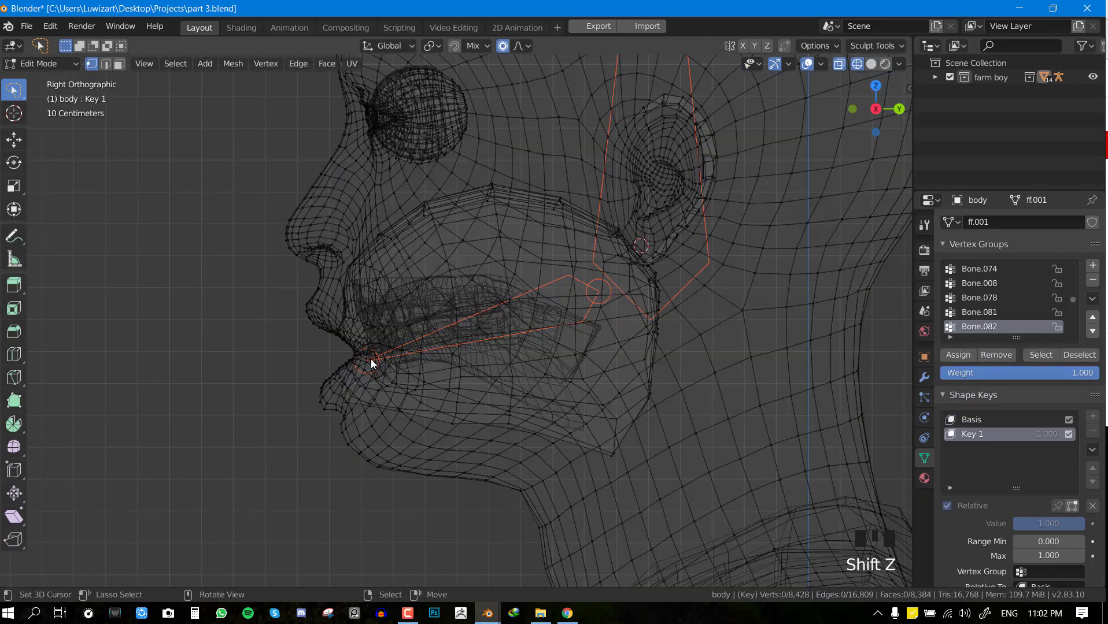
key("Tab")
key("Tab")
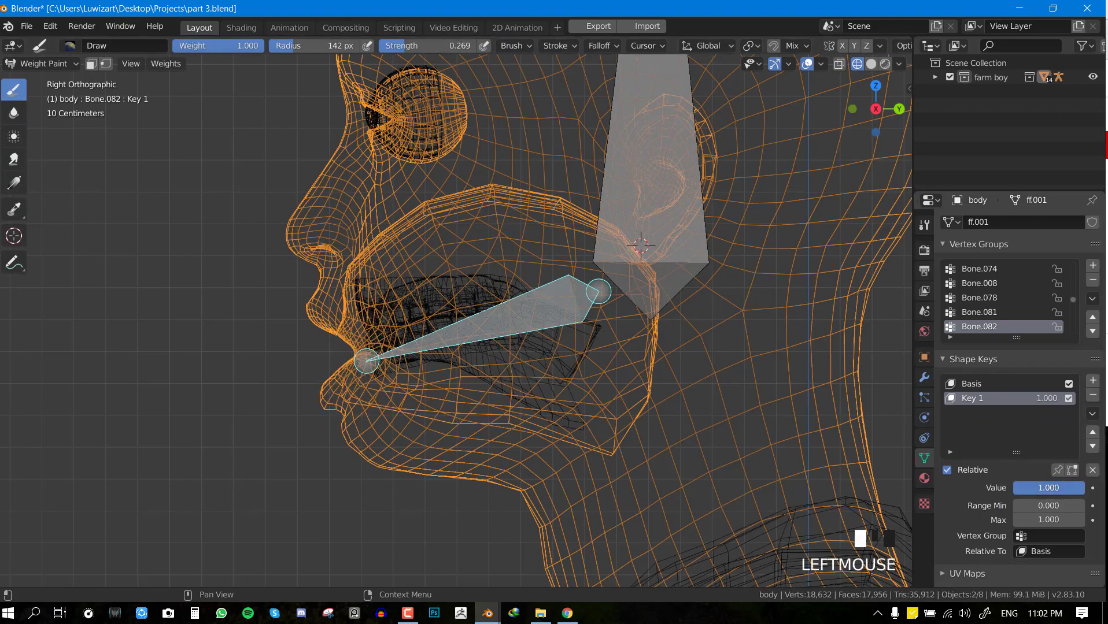
key("Tab")
key("shift+z")
key("shift+z")
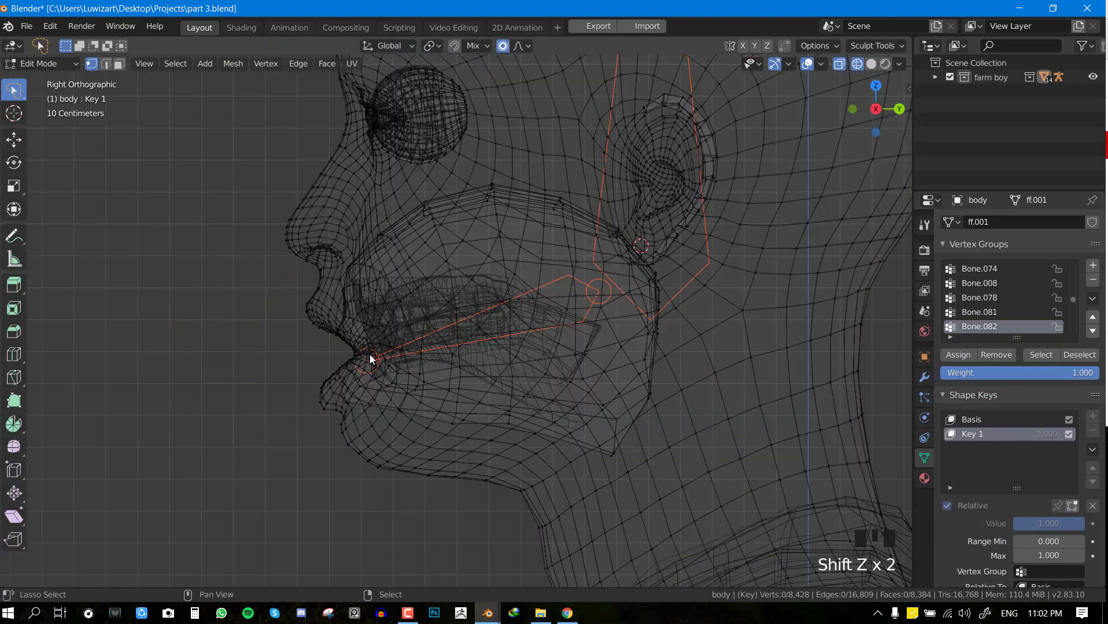
key("Tab")
right_click(538, 329)
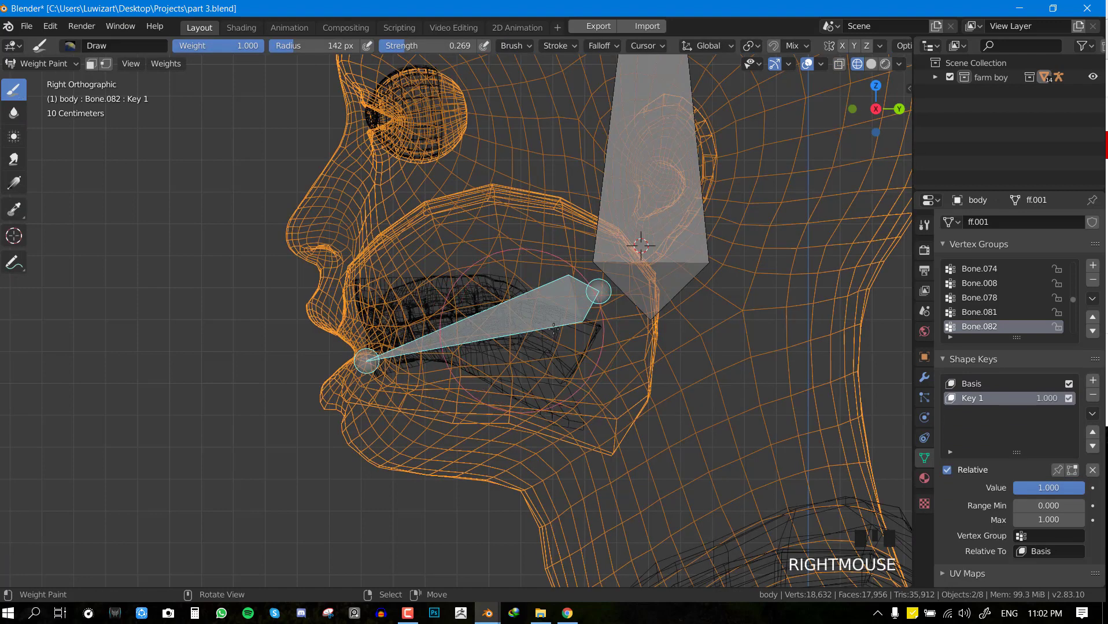
key("Tab")
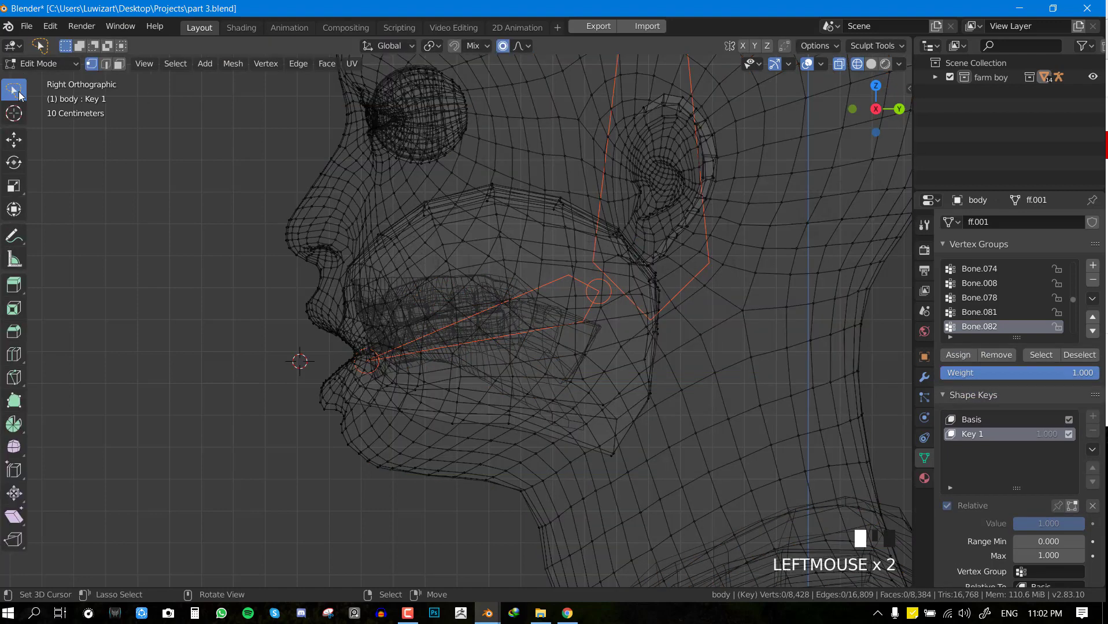
Lasso-select the lower lip, chin and jaw vertices, assign them to the Bone.082 vertex group at weight 1.000, and return to Weight Paint mode
left_click(20, 94)
left_click(74, 176)
left_click_drag(322, 354, 506, 333)
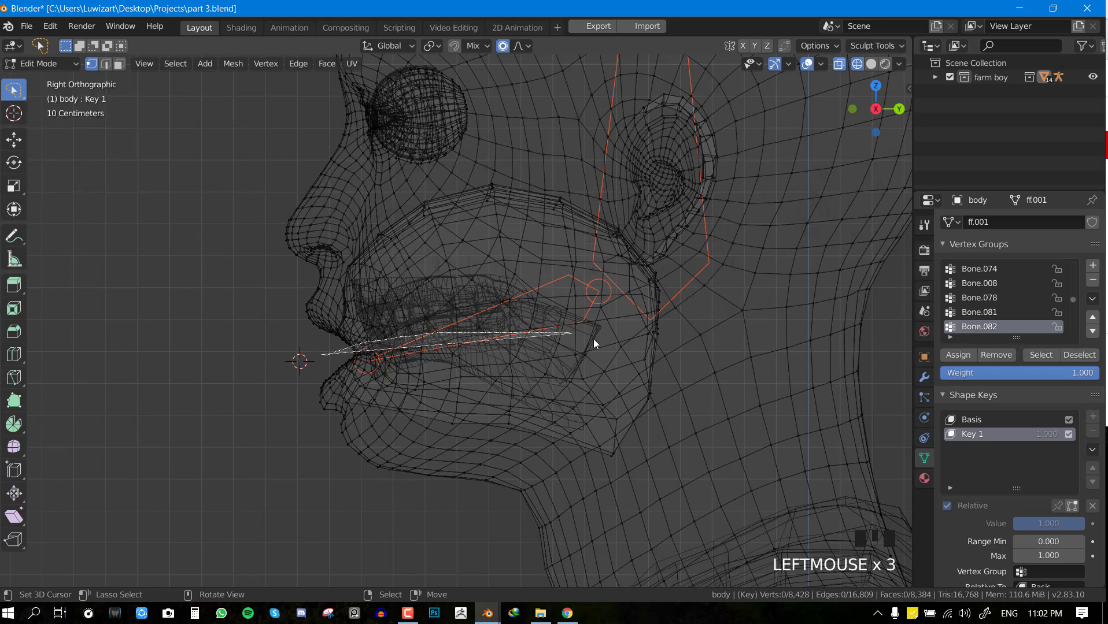
mouse_move(662, 396)
left_mouse_down()
mouse_move(632, 492)
mouse_move(497, 536)
mouse_move(294, 466)
mouse_move(255, 383)
left_mouse_up()
scroll(661, 390, "down", 1)
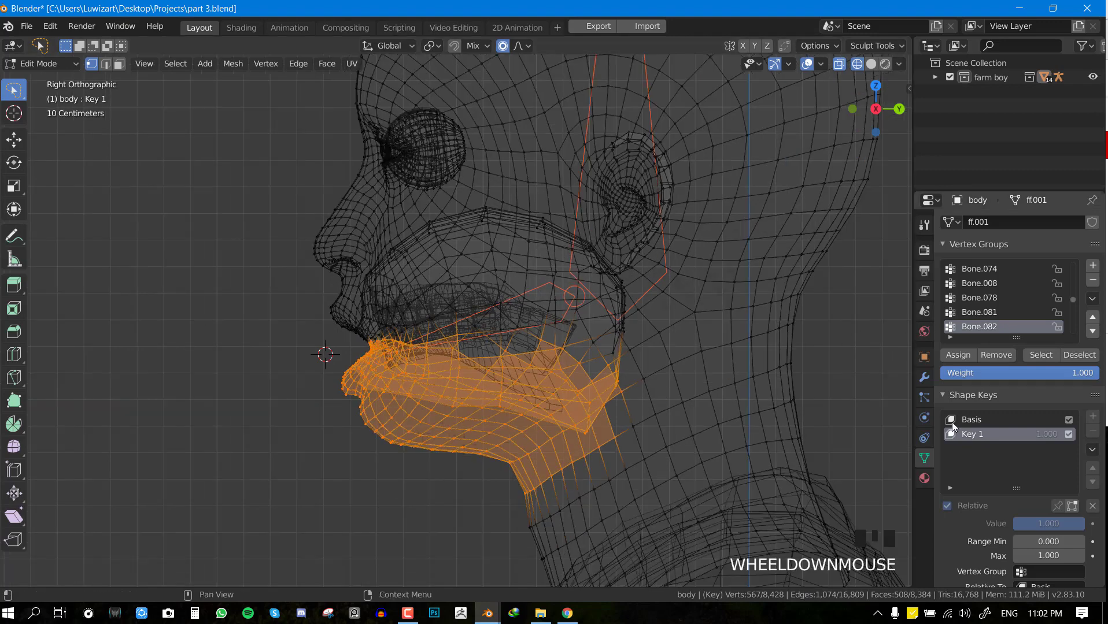
double_click(963, 355)
key("Tab")
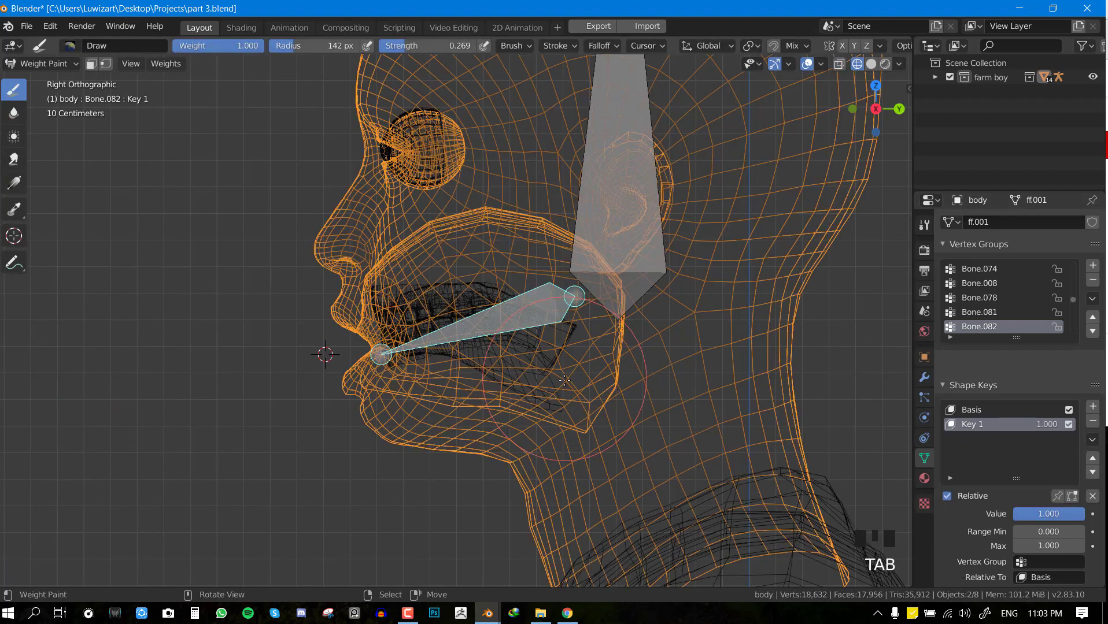
Switch the viewport back to solid shading and test the jaw bone's rotation
key("shift+z")
right_click(490, 333)
key("r")
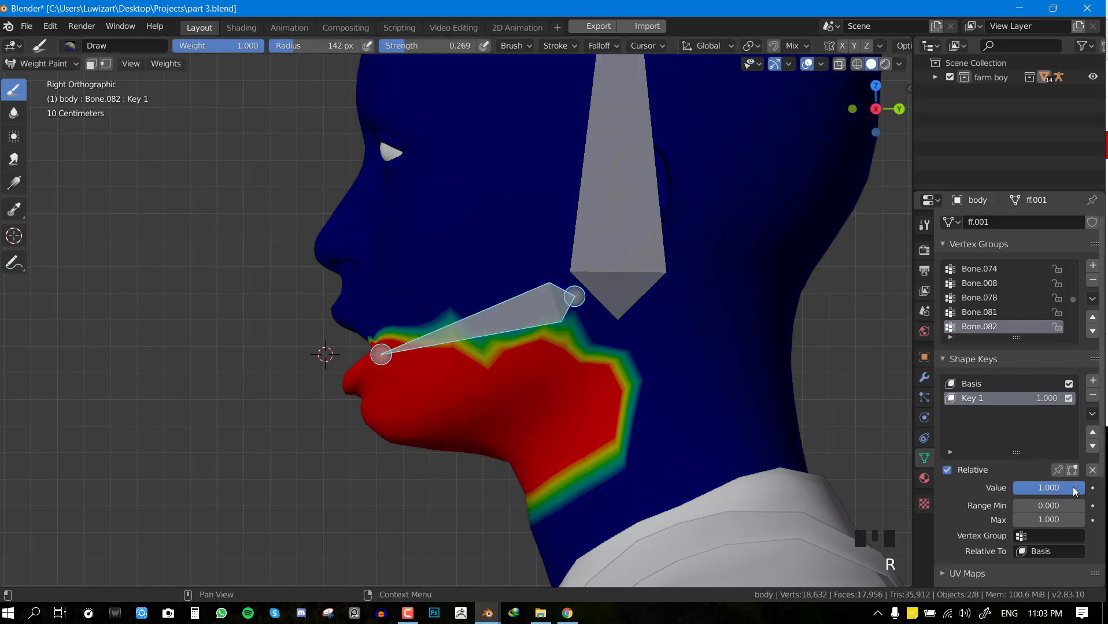
Delete the Key 1 and Basis shape keys from the body and save the file
left_click(1093, 398)
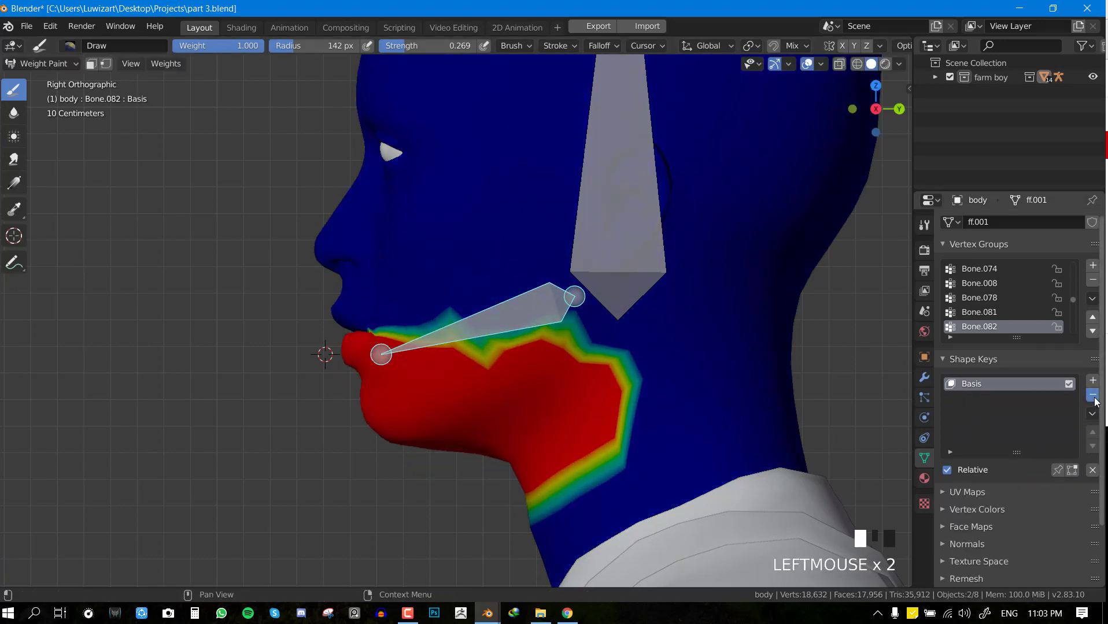
left_click(1094, 399)
middle_click_drag(502, 314, 442, 182, "shift")
middle_click_drag(471, 271, 512, 270)
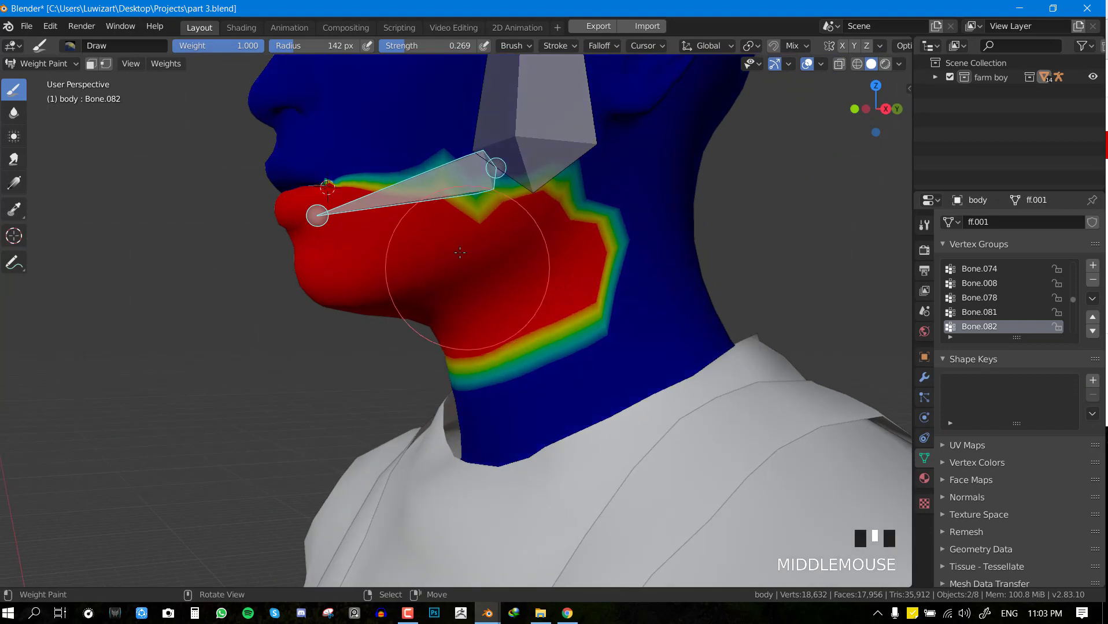
key("ctrl+s")
Set the Draw brush to weight 0.000 and strength 1.000, and turn on X mirror for weight painting
middle_click_drag(285, 209, 110, 133)
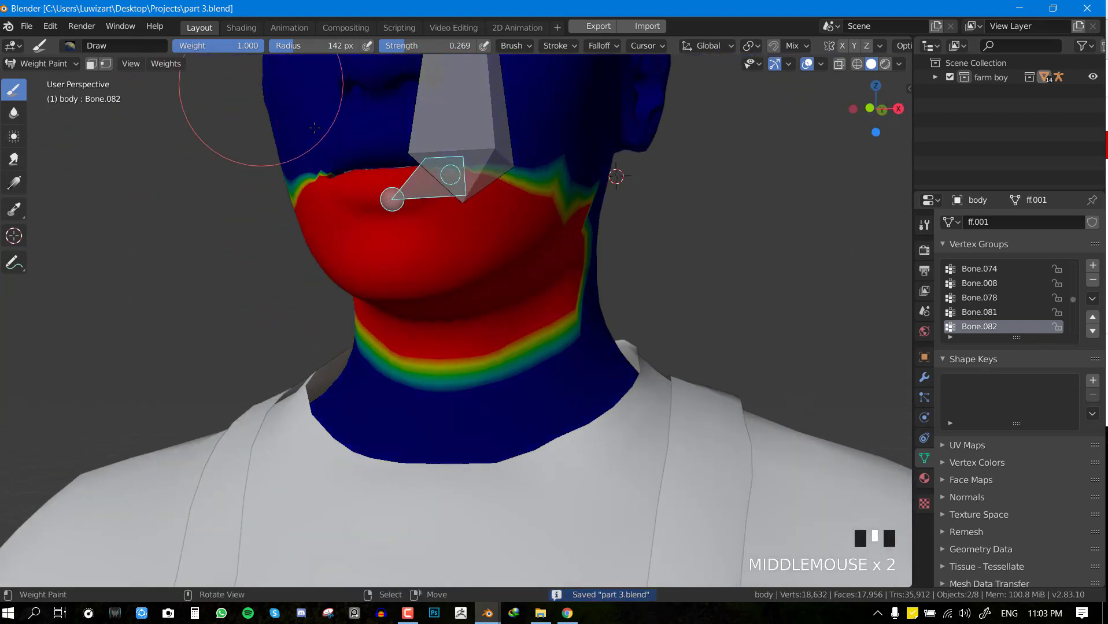
middle_click_drag(314, 128, 347, 148)
left_click_drag(249, 53, 173, 49)
key("space")
key("space")
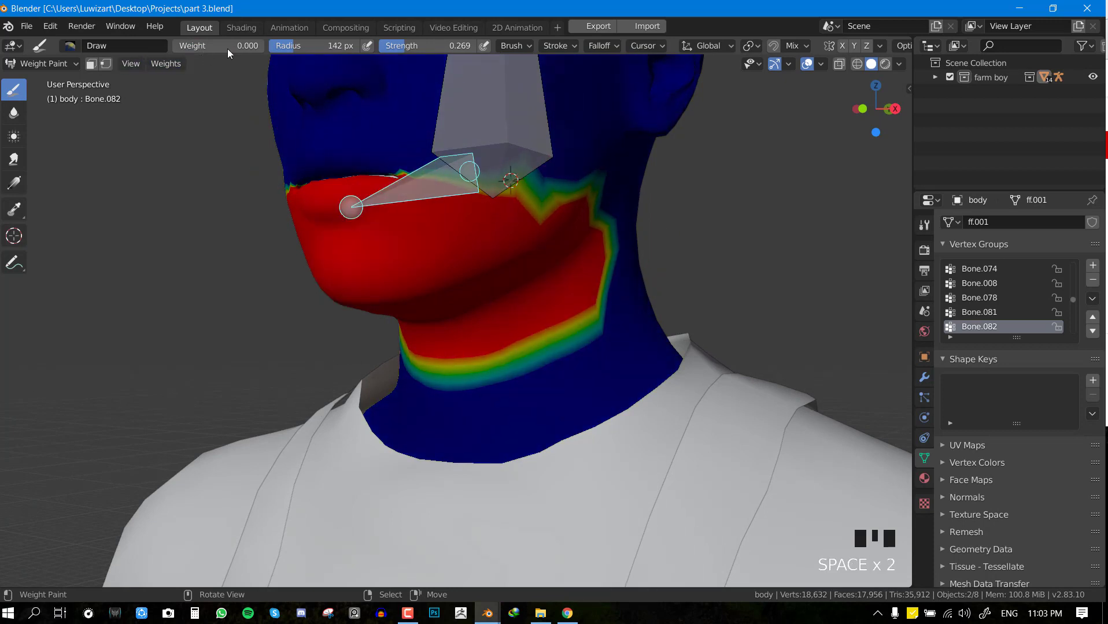
middle_click_drag(322, 160, 410, 83)
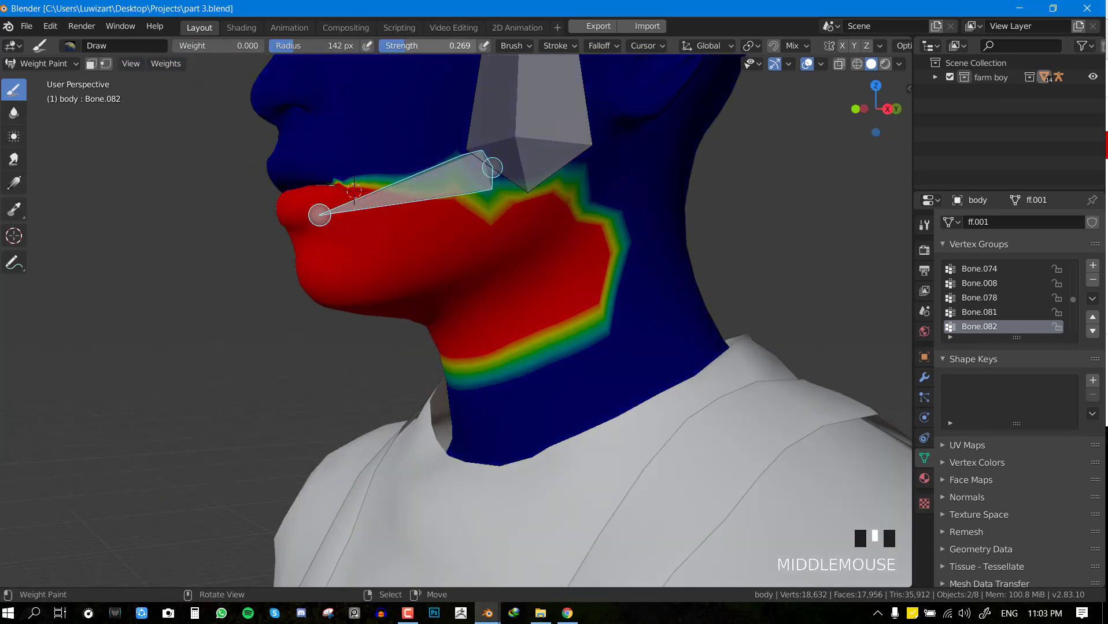
middle_click_drag(575, 301, 559, 262)
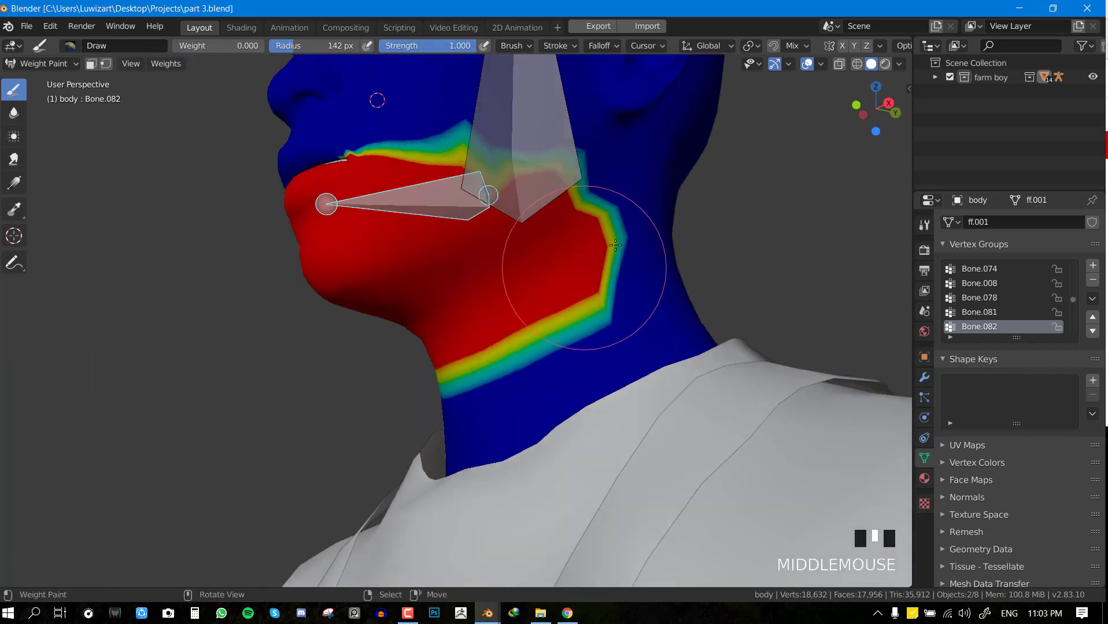
left_click(843, 45)
Examine the jaw bone's weights around the mouth, jaw and neck from the front and three-quarter views
middle_click_drag(418, 294, 614, 285)
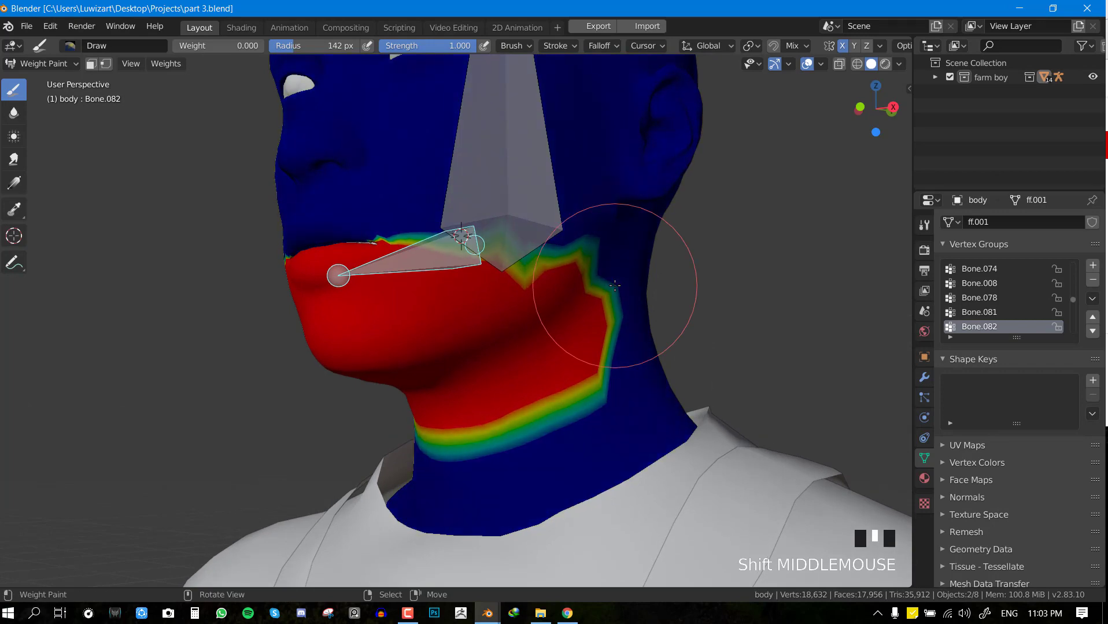
scroll(615, 286, "down", 1)
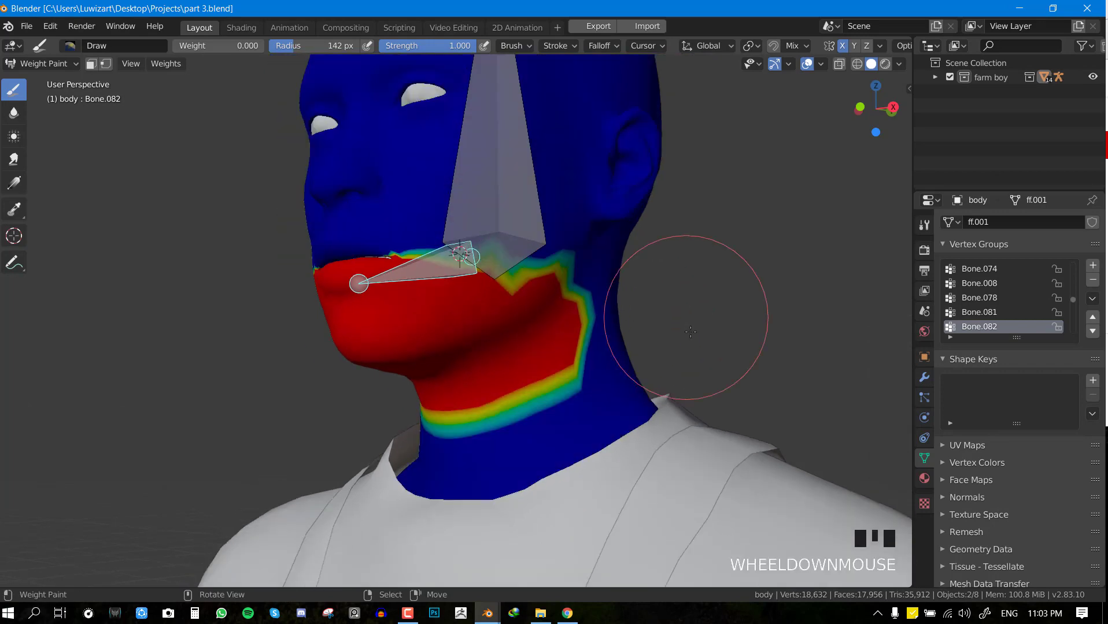
key("KP_1")
scroll(559, 421, "down", 4)
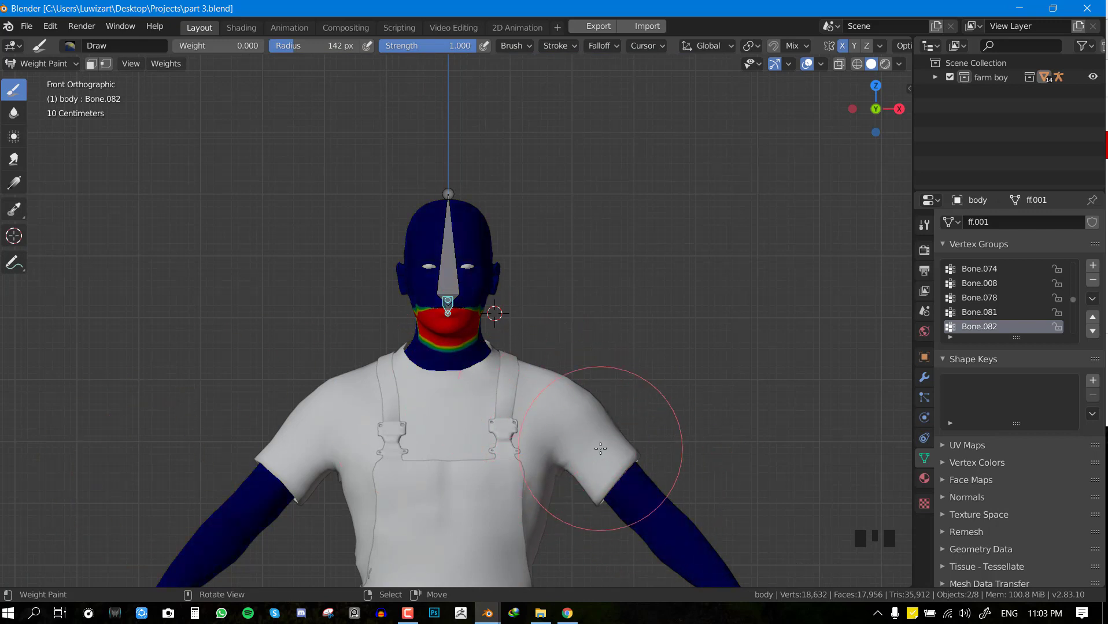
scroll(354, 316, "up", 5)
middle_click_drag(354, 317, 408, 322)
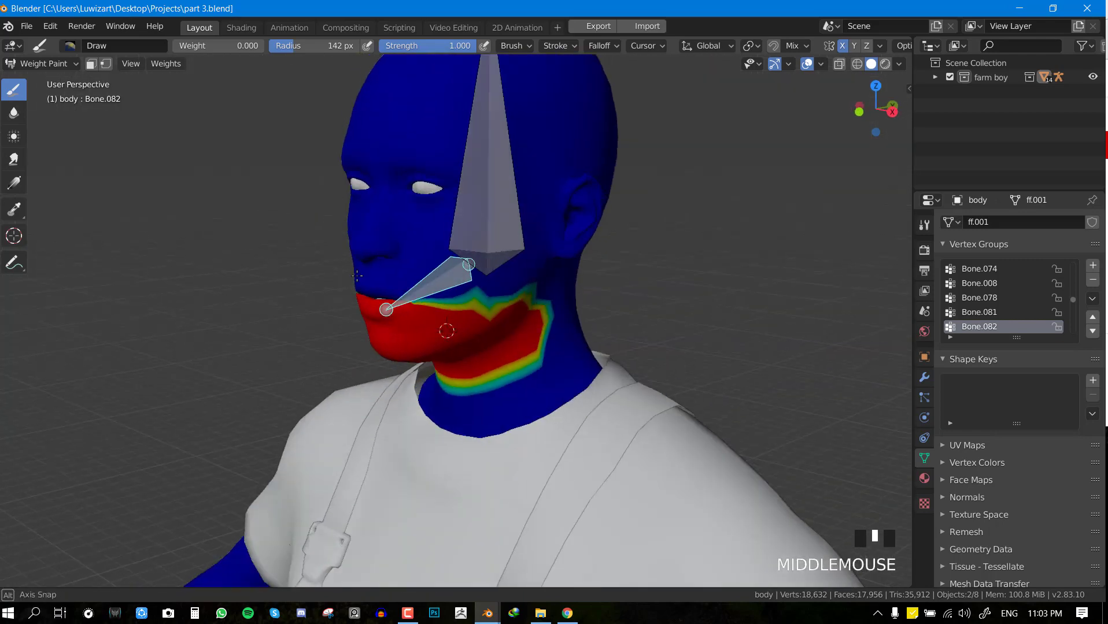
scroll(358, 292, "up", 2)
key("KP_1")
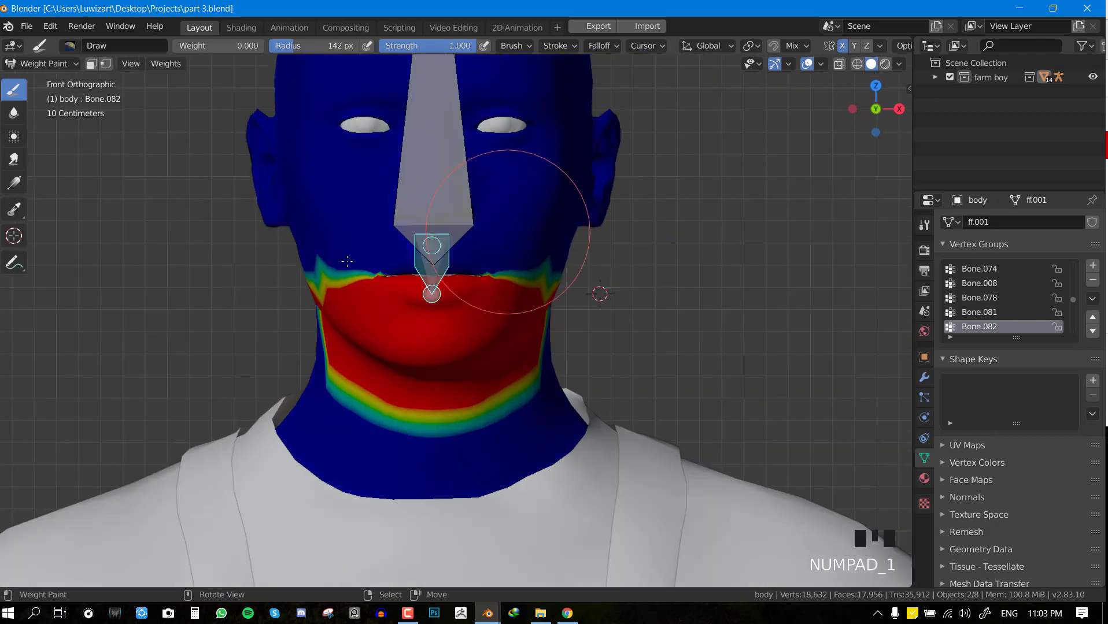
middle_click_drag(578, 237, 606, 257)
scroll(520, 266, "up", 1)
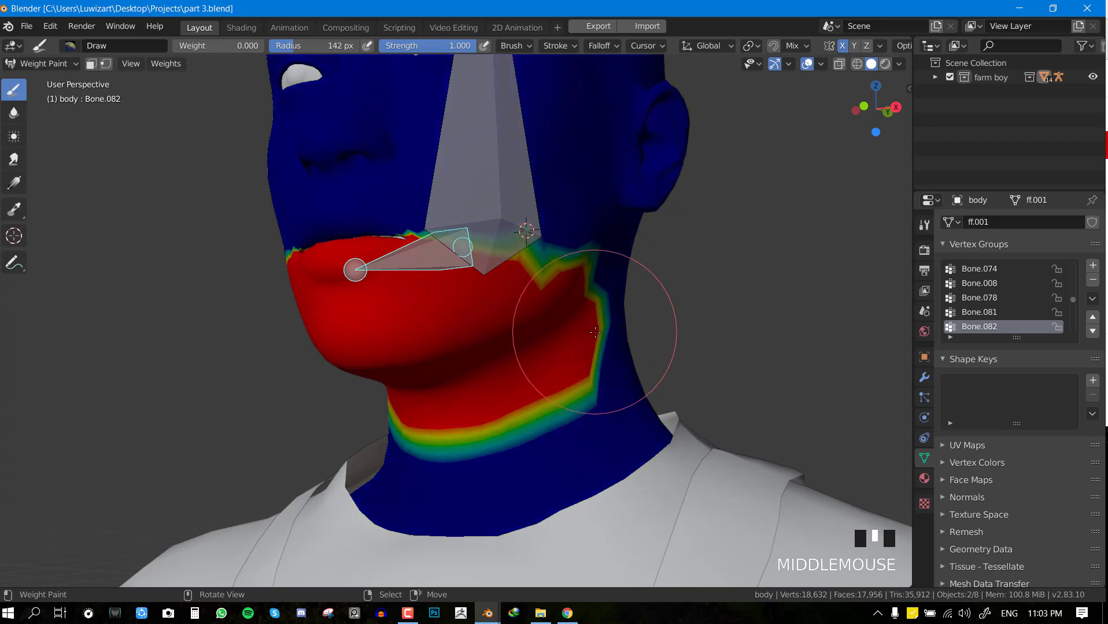
Paint zero weight over the neck and under the jaw to remove the jaw bone's influence up to the jawline
middle_click_drag(595, 340, 589, 286, "shift")
left_click_drag(590, 286, 578, 324)
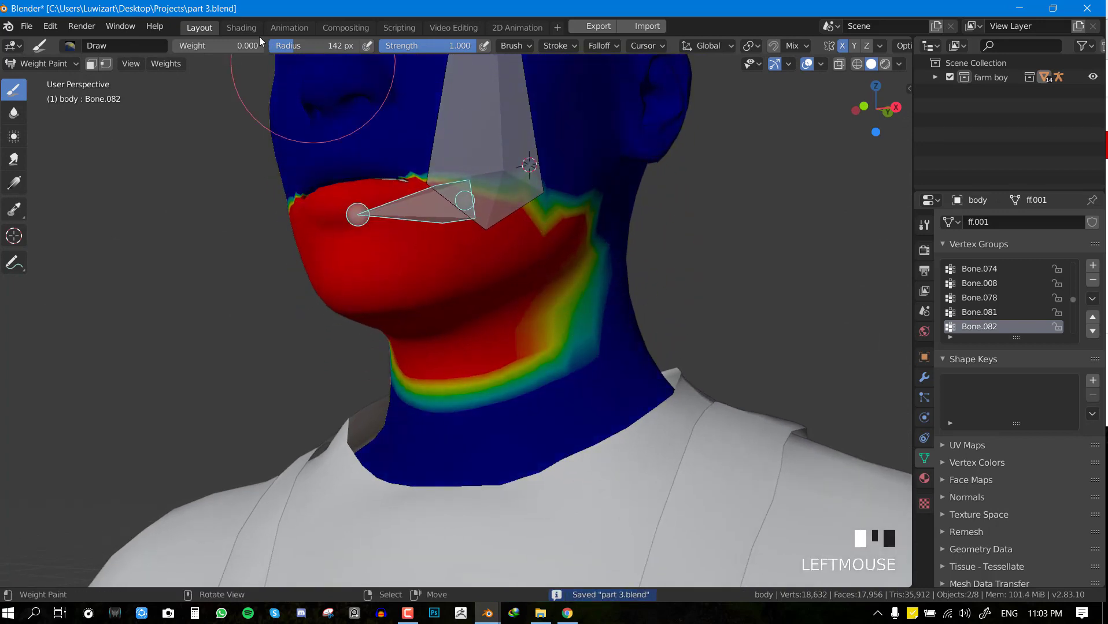
left_click(185, 48)
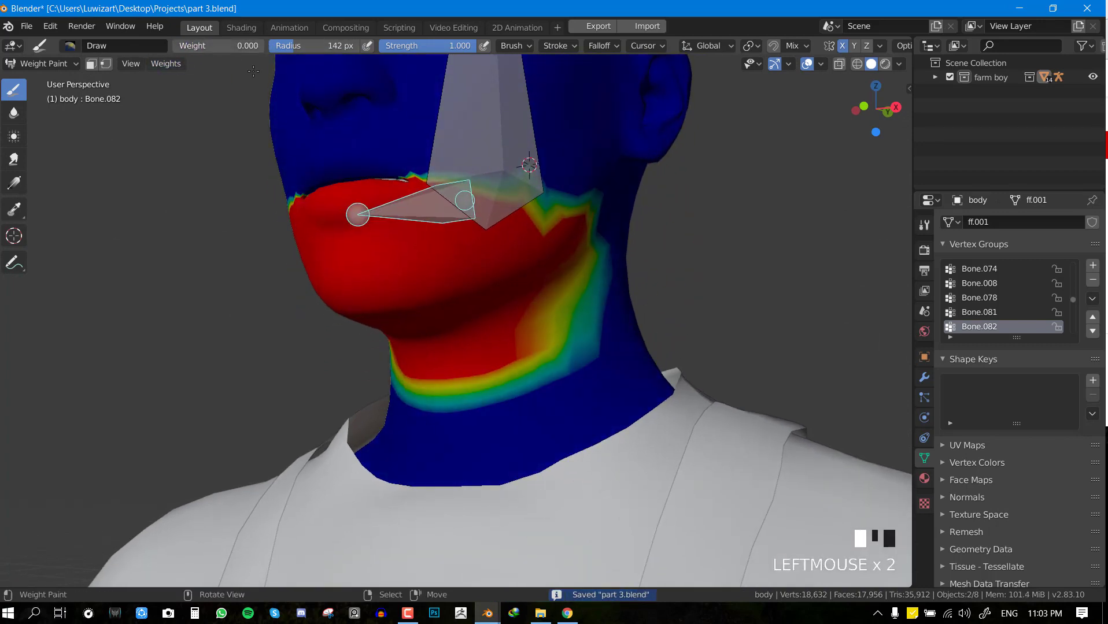
mouse_move(618, 253)
left_mouse_down()
mouse_move(574, 329)
mouse_move(485, 383)
left_mouse_up()
mouse_move(485, 383)
left_mouse_down()
mouse_move(552, 351)
mouse_move(450, 388)
left_mouse_up()
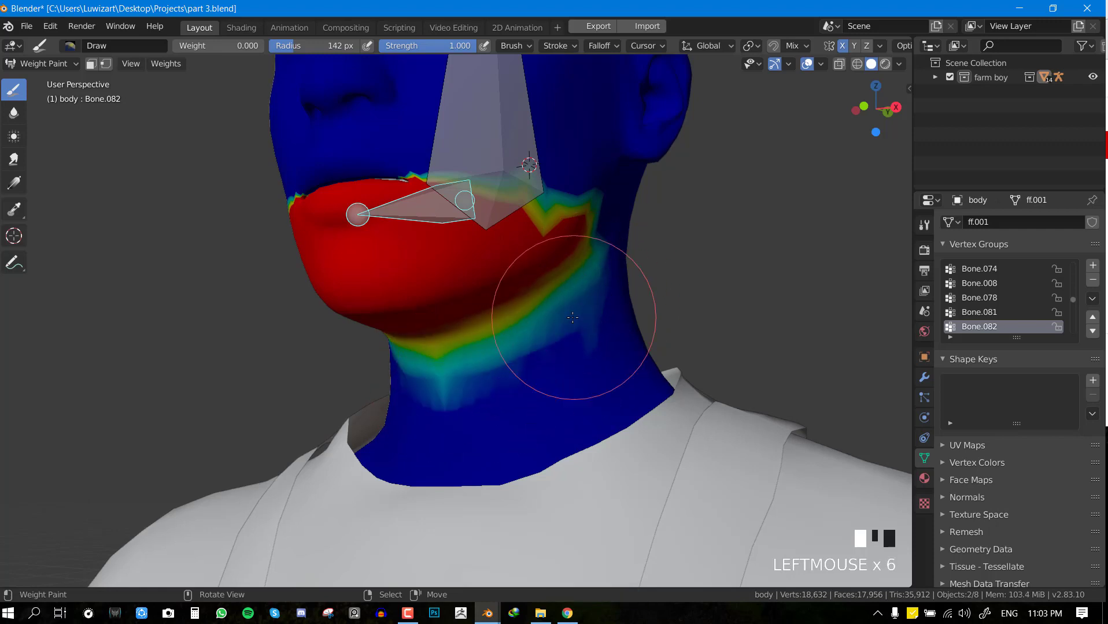
left_click_drag(574, 317, 468, 381)
left_click_drag(484, 377, 562, 321)
left_click_drag(451, 370, 531, 272)
middle_click_drag(531, 272, 548, 316)
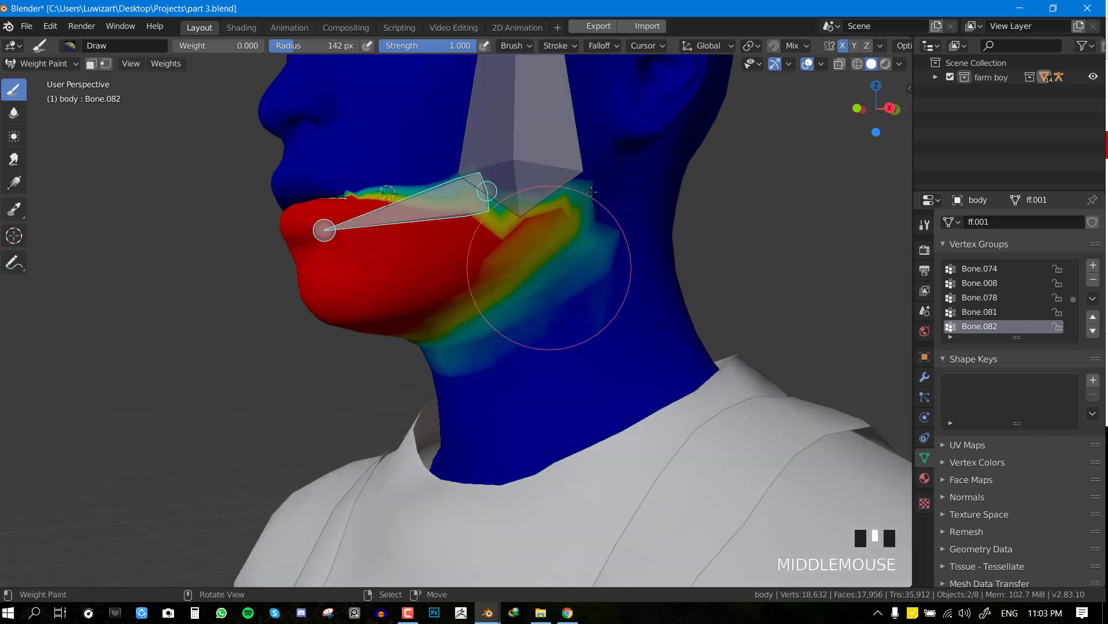
left_click_drag(549, 316, 609, 220)
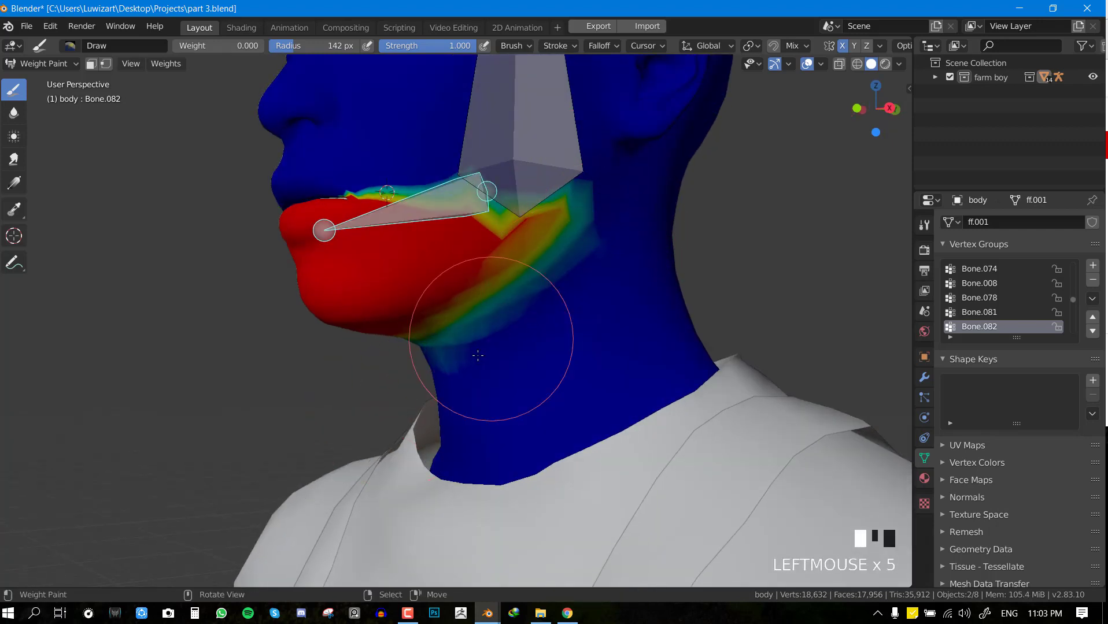
Test the jaw deformation by rotating the jaw bone in the right side view, then cancel the rotation
key("KP_3")
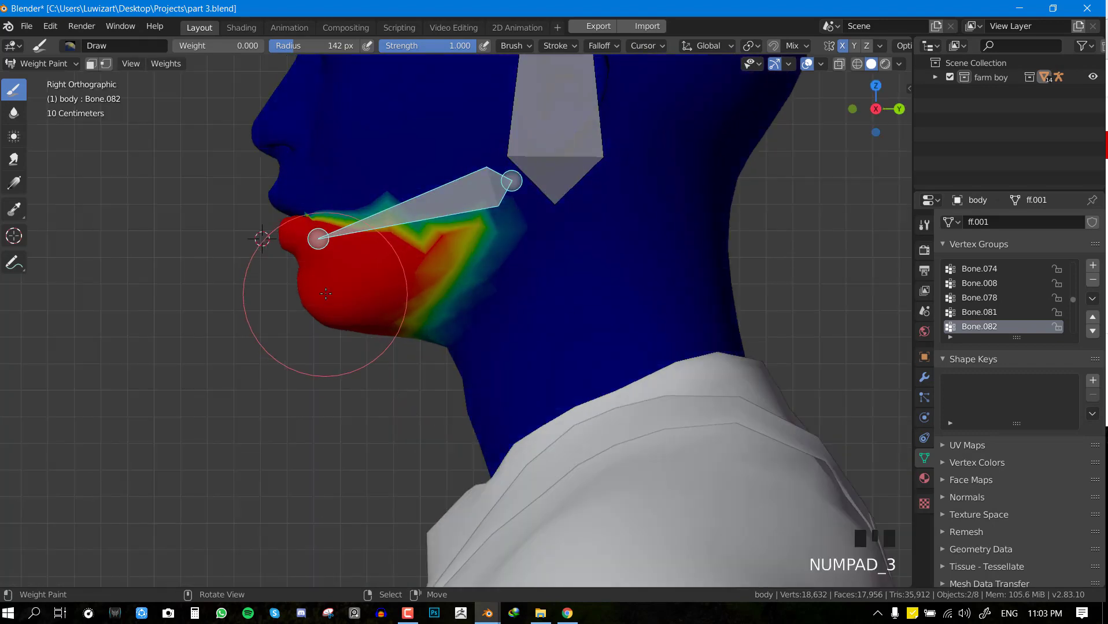
key("r")
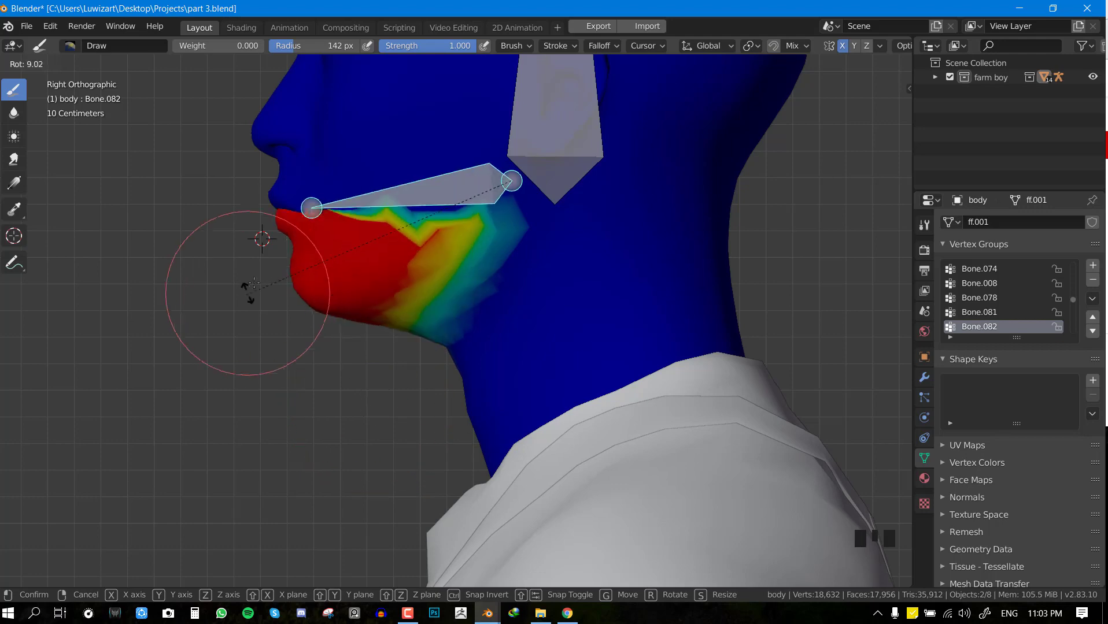
left_click(312, 238)
key("r")
right_click(348, 278)
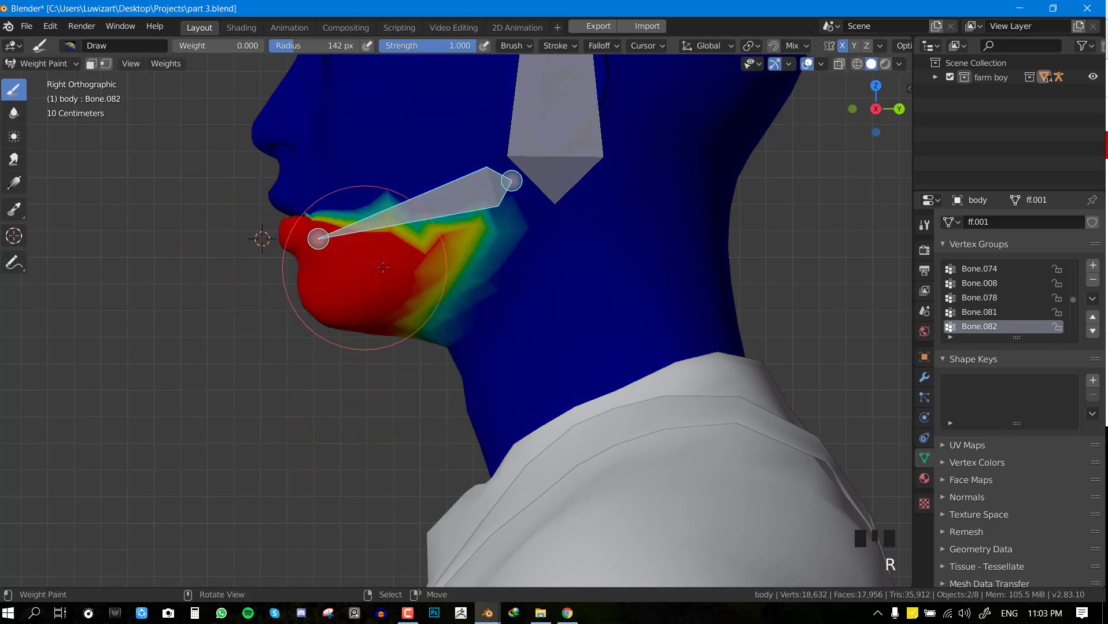
Select the head bone to display its weights on the body in the right side view
scroll(555, 185, "down", 3)
right_click(517, 145)
scroll(370, 254, "up", 2)
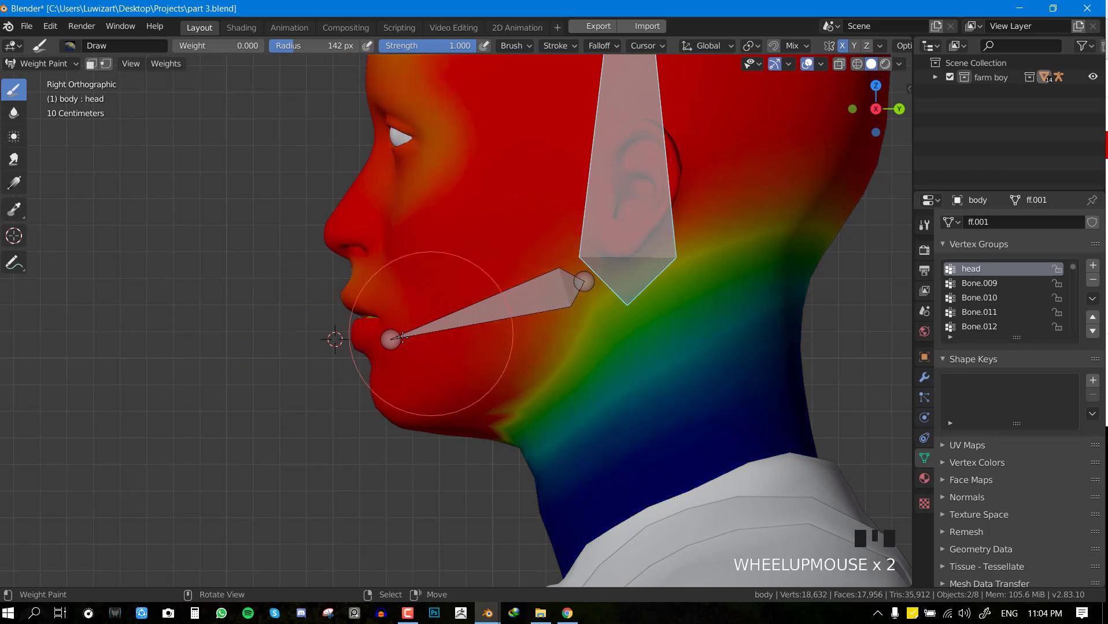
scroll(462, 323, "down", 2)
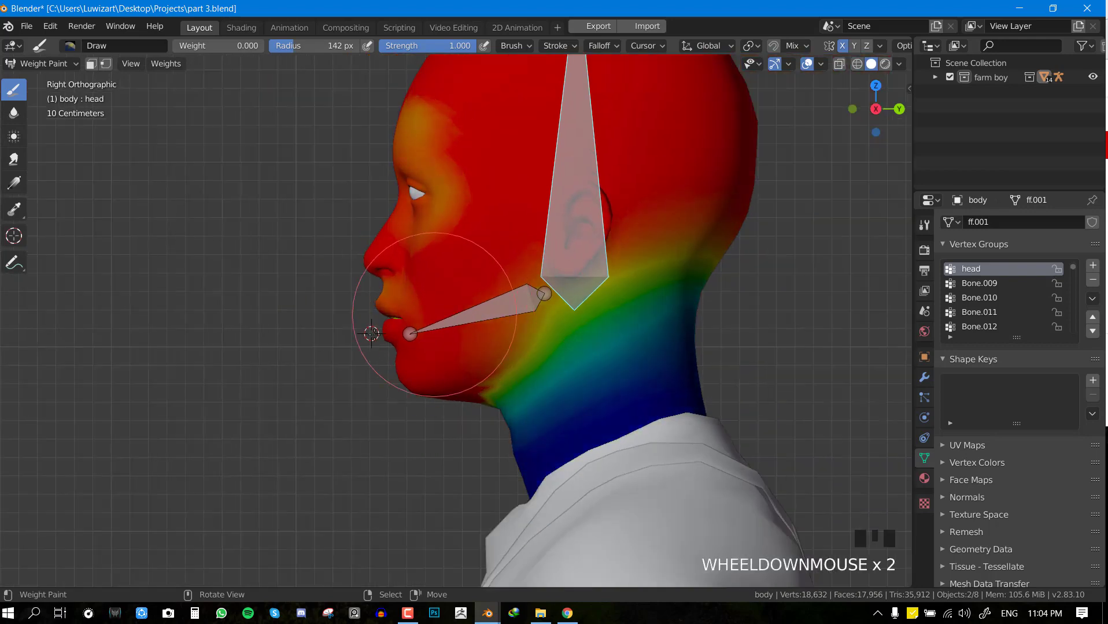
scroll(650, 225, "up", 1)
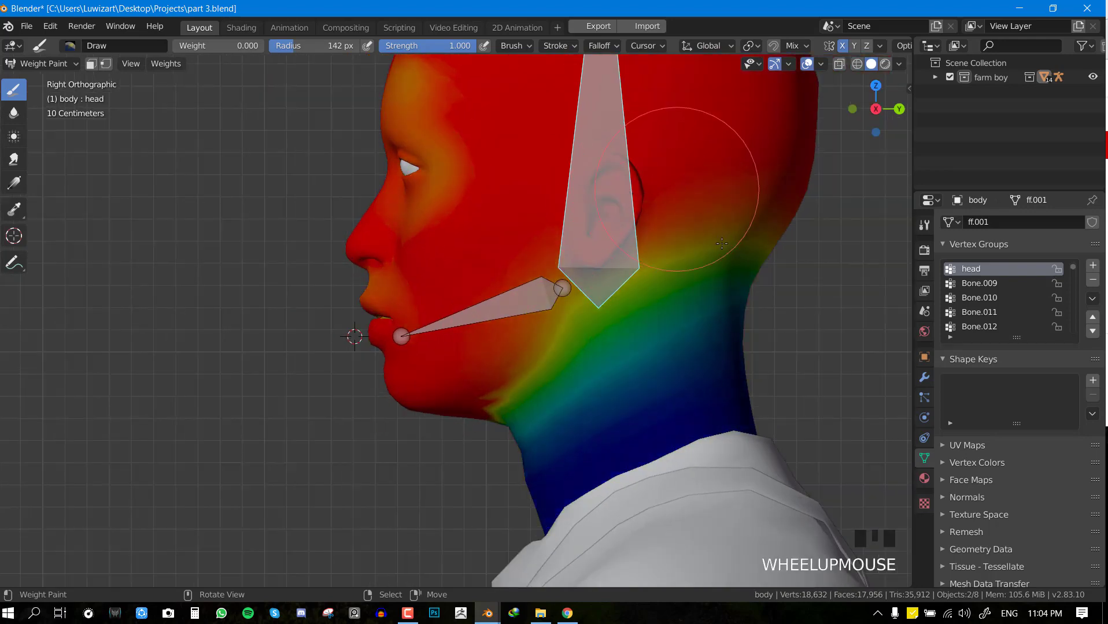
Select the jaw bone and rotate it to open the mouth in the right side view
key("r")
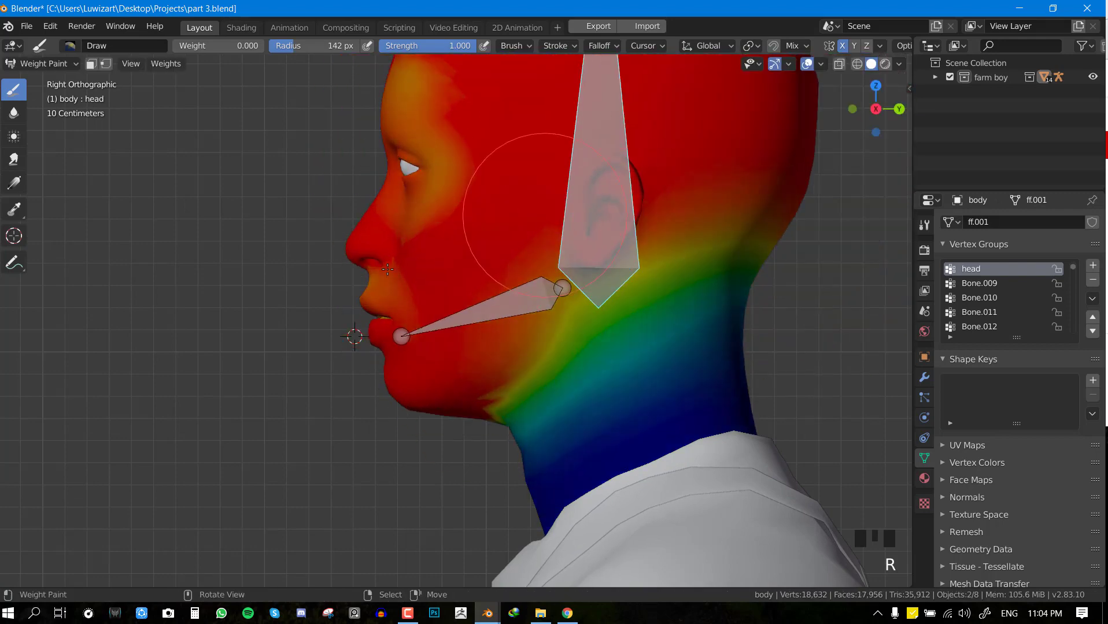
right_click(400, 330)
key("r")
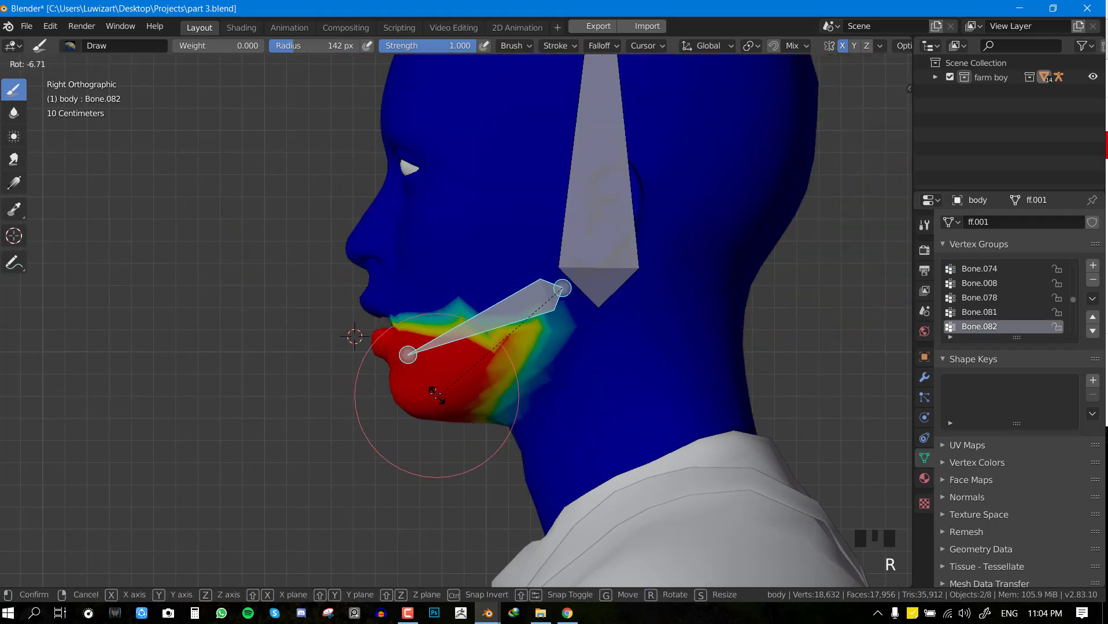
Remove the selected jaw and lower-lip vertices from the head vertex group in Edit Mode
key("Tab")
scroll(455, 388, "up", 2)
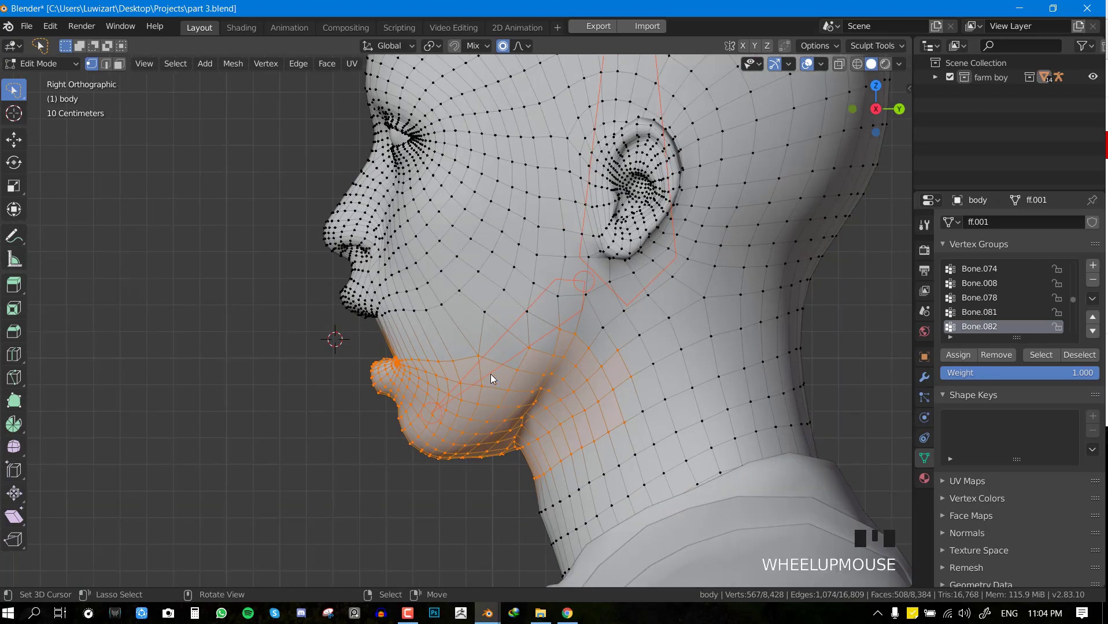
mouse_move(491, 374)
middle_mouse_down()
mouse_move(523, 367)
mouse_move(519, 383)
mouse_move(589, 363)
mouse_move(491, 322)
mouse_move(620, 316)
mouse_move(561, 317)
middle_mouse_up()
scroll(606, 323, "up", 1)
key("Tab")
key("Tab")
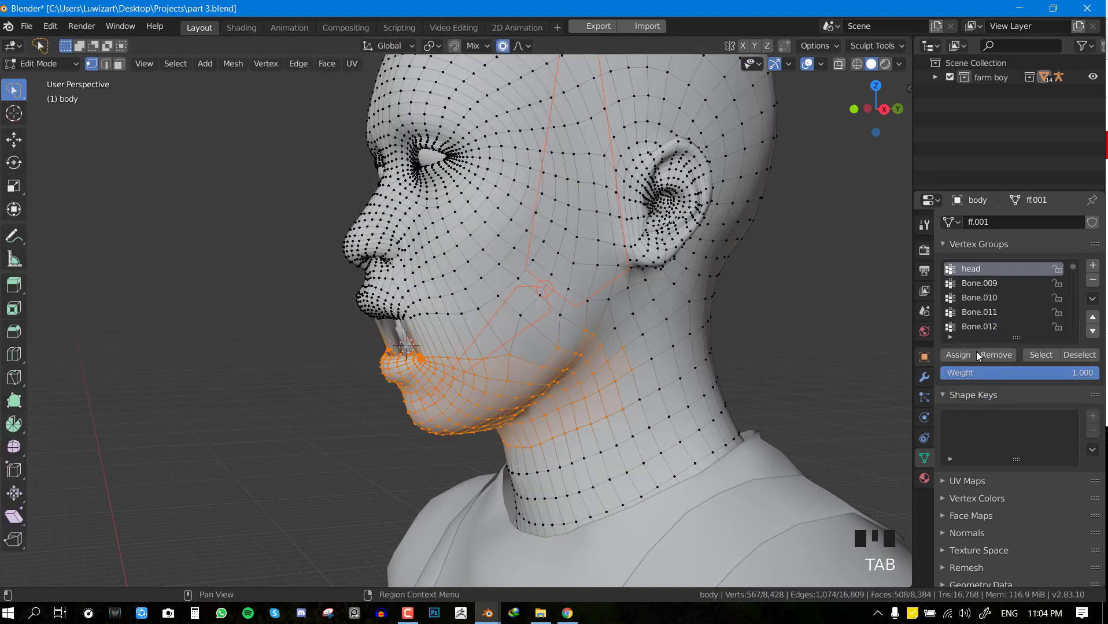
left_click(982, 353)
key("Tab")
key("KP_3")
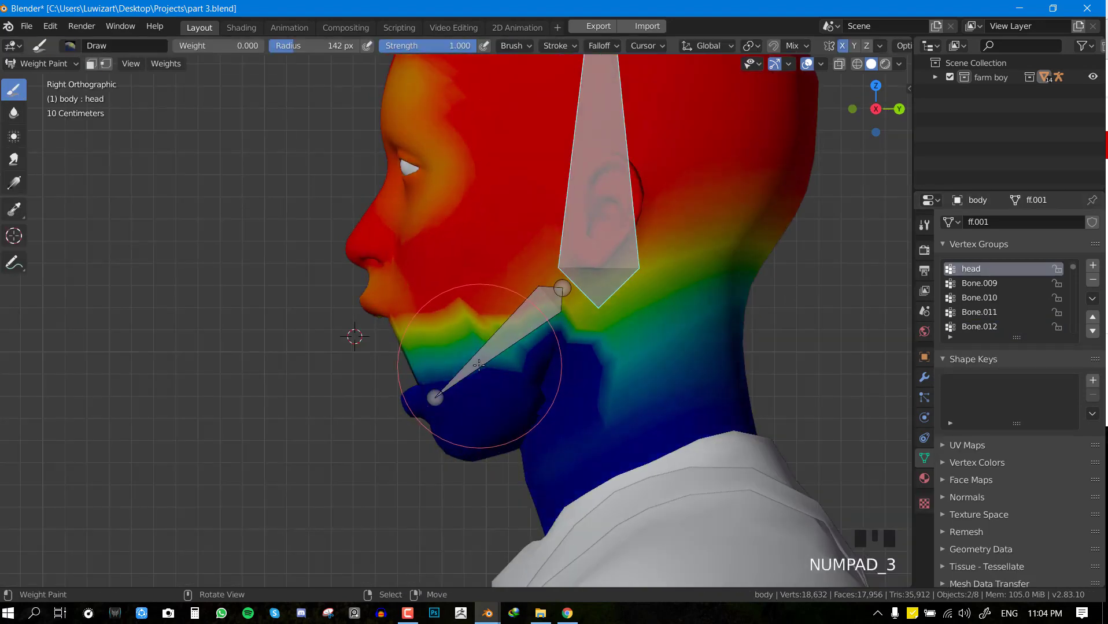
Reset the jaw bone's rotation, save the file, and rotate the jaw bone open again
left_click(500, 344, "ctrl")
key("alt+r")
key("r")
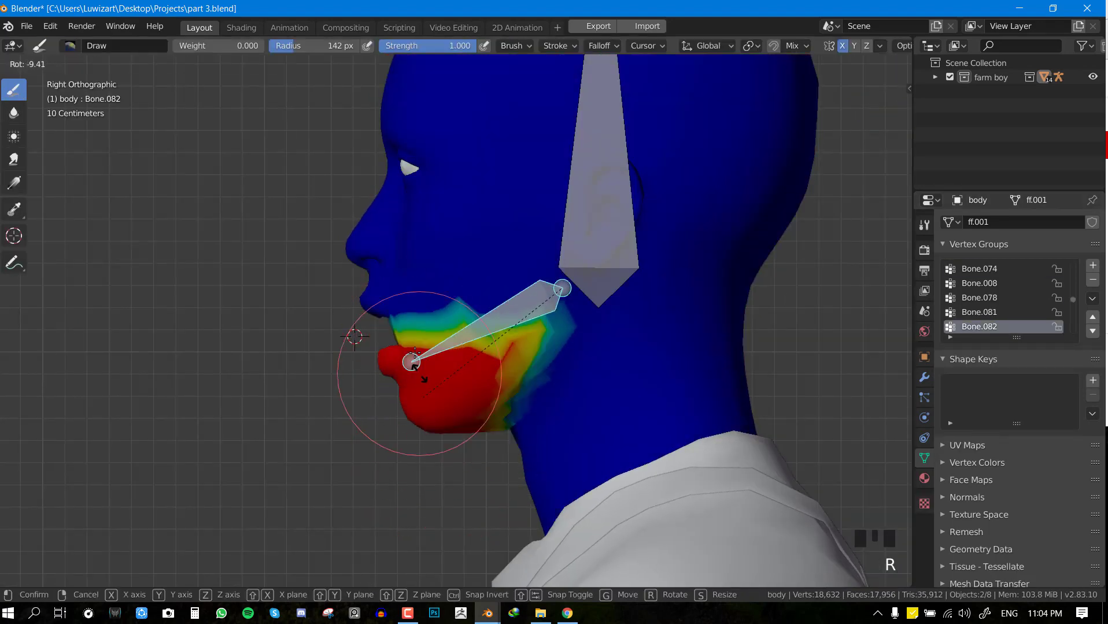
left_click(405, 336)
key("ctrl+s")
scroll(460, 320, "up", 1)
key("r")
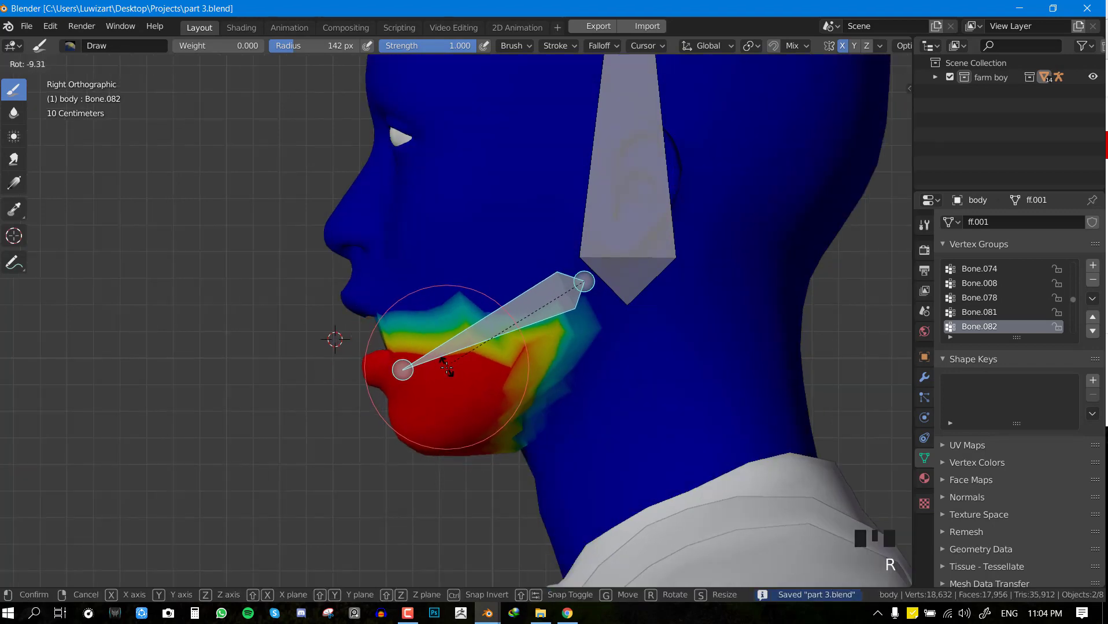
left_click(448, 374)
Blur the jaw bone's weights along the rear jawline and under the chin, and save the file
middle_click_drag(450, 373, 605, 395)
key("space")
key("space")
key("space")
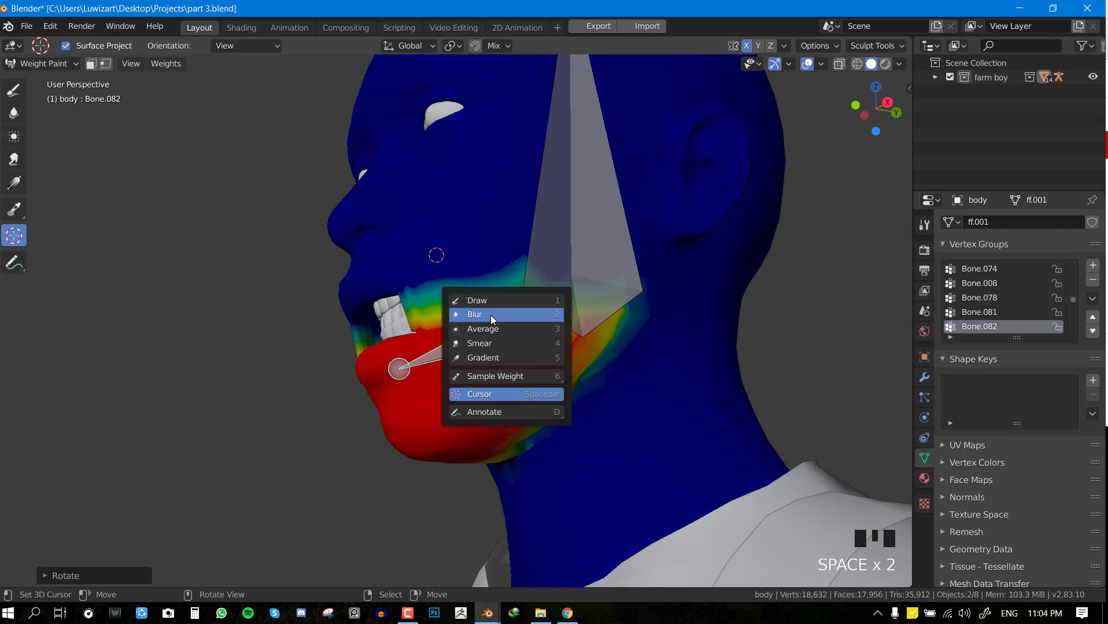
left_click(491, 315)
middle_click_drag(491, 315, 571, 378)
left_click_drag(566, 385, 500, 474)
mouse_move(500, 473)
left_mouse_down()
mouse_move(539, 447)
mouse_move(512, 455)
left_mouse_up()
mouse_move(511, 454)
left_mouse_down()
mouse_move(547, 430)
mouse_move(509, 441)
left_mouse_up()
left_click_drag(510, 441, 535, 440)
middle_click_drag(544, 439, 529, 425)
key("ctrl+s")
mouse_move(528, 425)
left_mouse_down()
mouse_move(507, 436)
mouse_move(529, 415)
mouse_move(521, 438)
left_mouse_up()
Reset the jaw bone's rotation and select the head bone in the right side view
key("KP_3")
key("alt+r")
key("alt+r")
key("alt+r")
left_click_drag(522, 439, 593, 354)
right_click(648, 253)
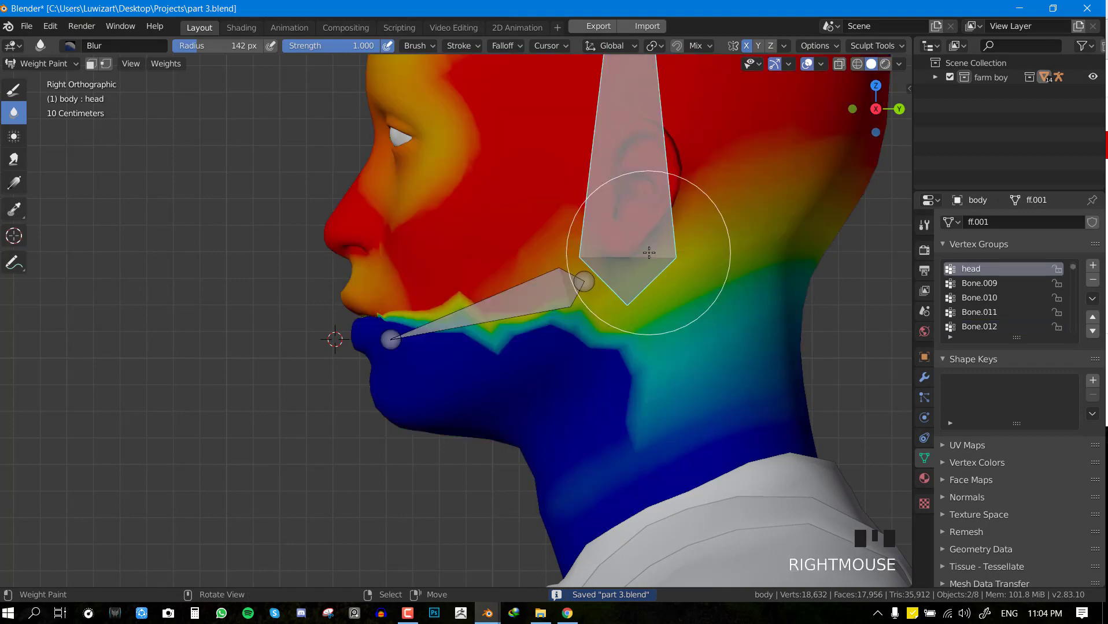
Blur the head bone's weights behind the jaw and down the side of the neck
middle_click_drag(516, 437, 562, 427)
mouse_move(643, 340)
left_mouse_down()
mouse_move(637, 387)
mouse_move(601, 405)
left_mouse_up()
left_click_drag(602, 405, 574, 420)
mouse_move(574, 421)
middle_mouse_down()
mouse_move(569, 433)
mouse_move(564, 420)
mouse_move(584, 418)
middle_mouse_up()
key("g")
left_click(612, 416)
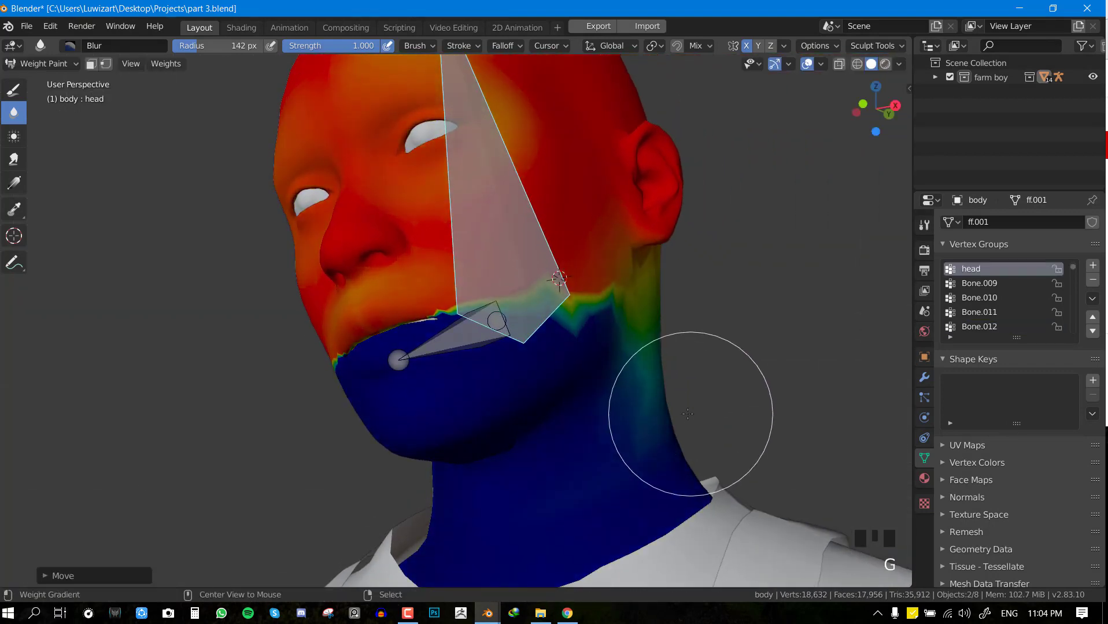
key("alt+r")
mouse_move(593, 440)
left_mouse_down()
mouse_move(519, 471)
mouse_move(520, 433)
left_mouse_up()
middle_click_drag(520, 433, 477, 452)
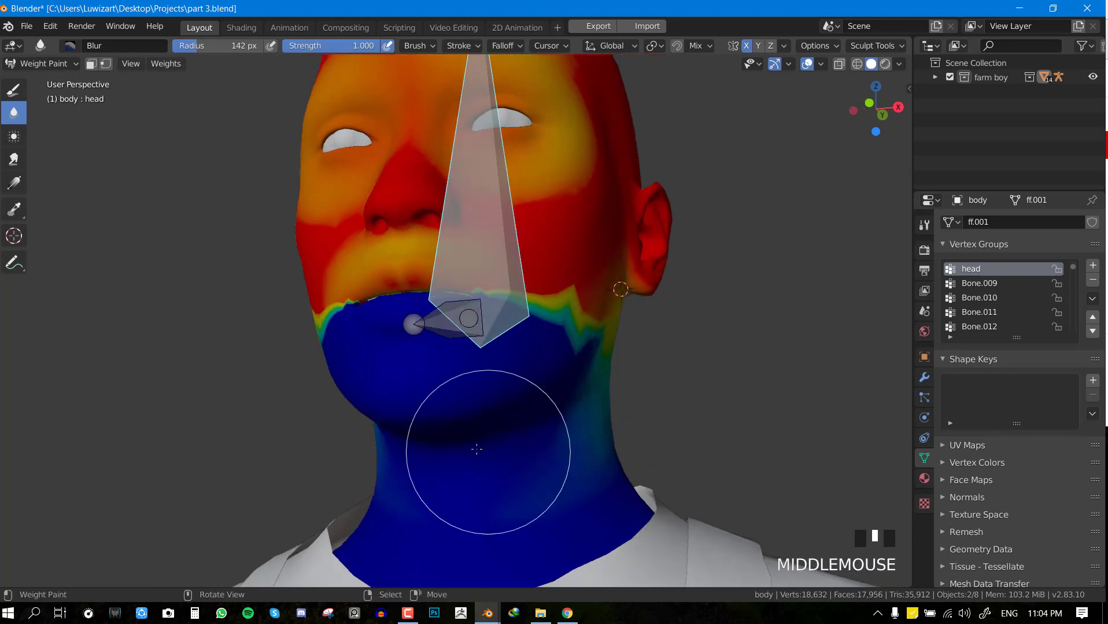
Switch to the Draw brush with weight 1.000 and strength 0.246
key("space")
key("space")
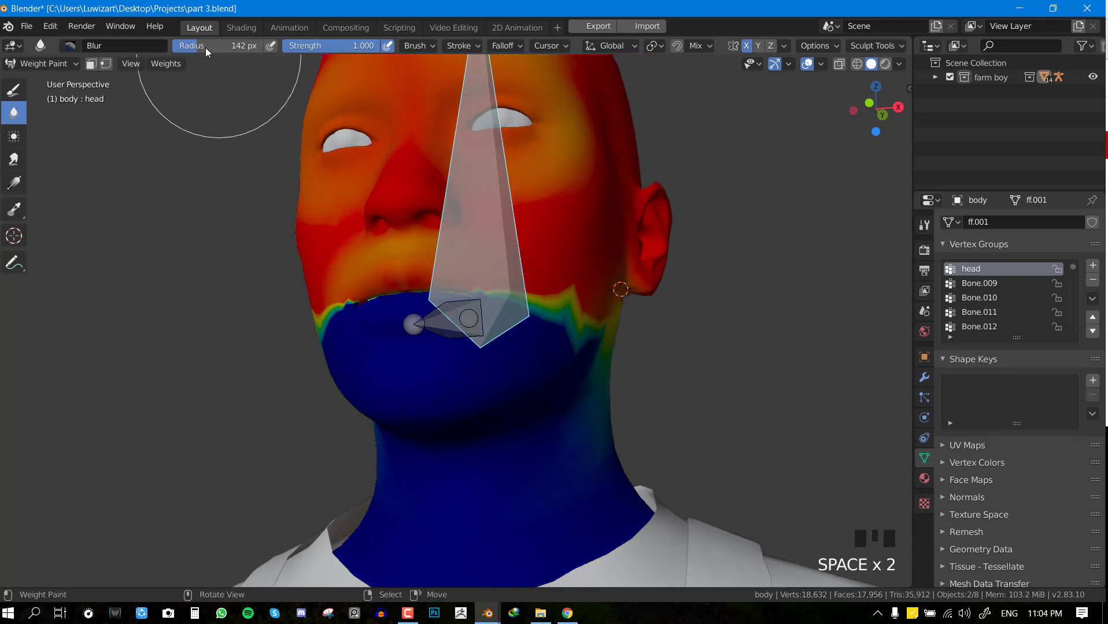
key("space")
left_click(471, 173)
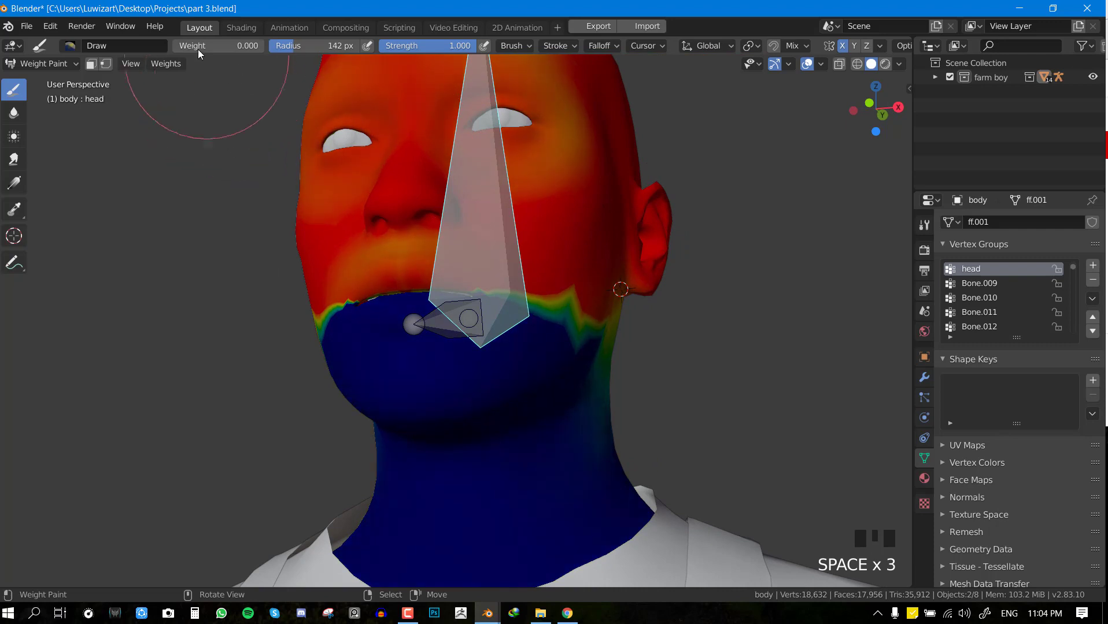
left_click_drag(199, 49, 439, 47)
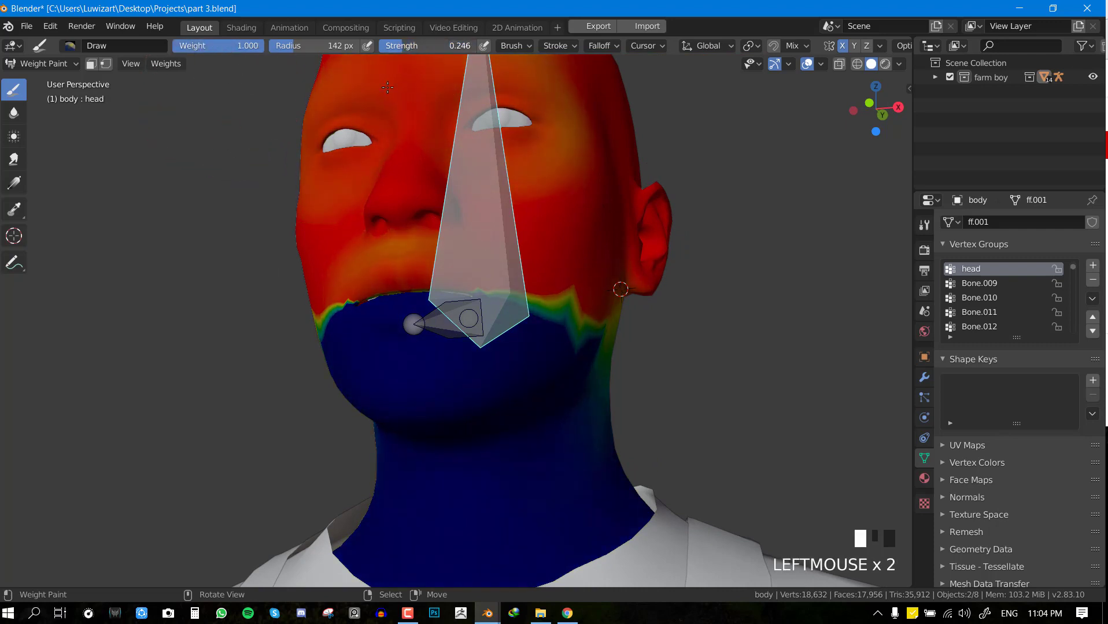
middle_click_drag(387, 87, 371, 136)
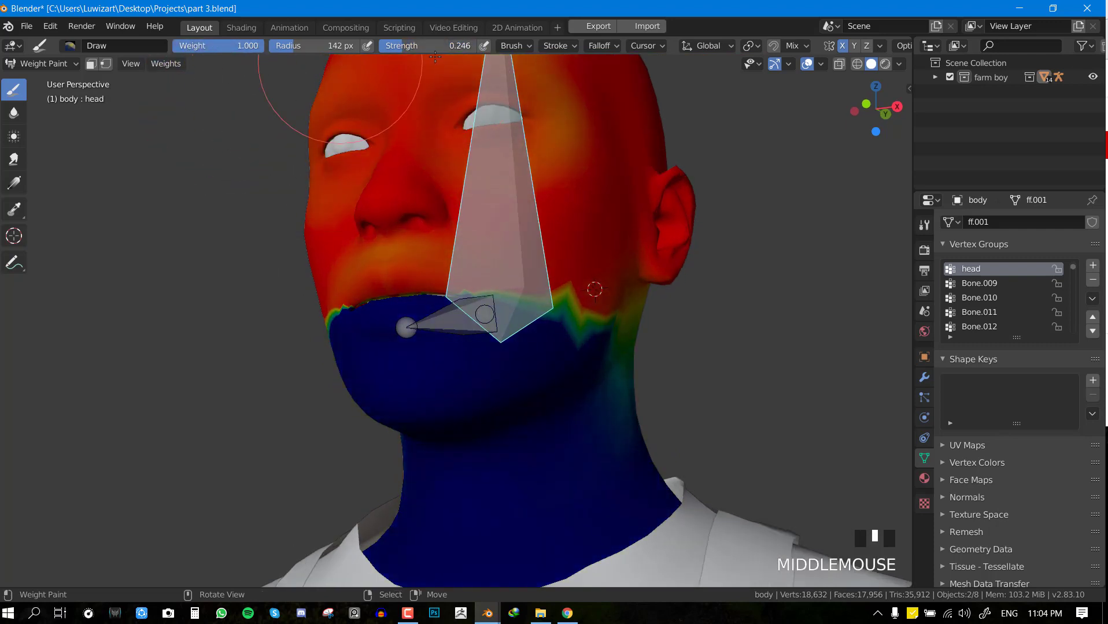
Paint partial head bone weight across the front and side of the neck below the jaw, and save the file
middle_click_drag(503, 555, 531, 448)
left_click(531, 453)
left_click(507, 495)
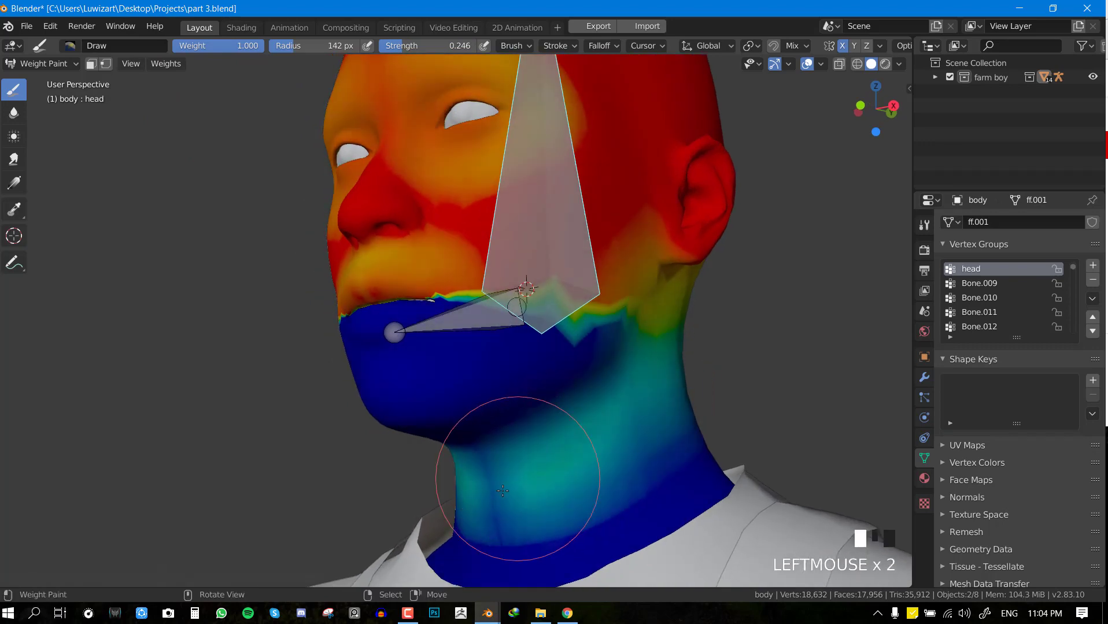
left_click(659, 405)
left_click(512, 486)
left_click(507, 469)
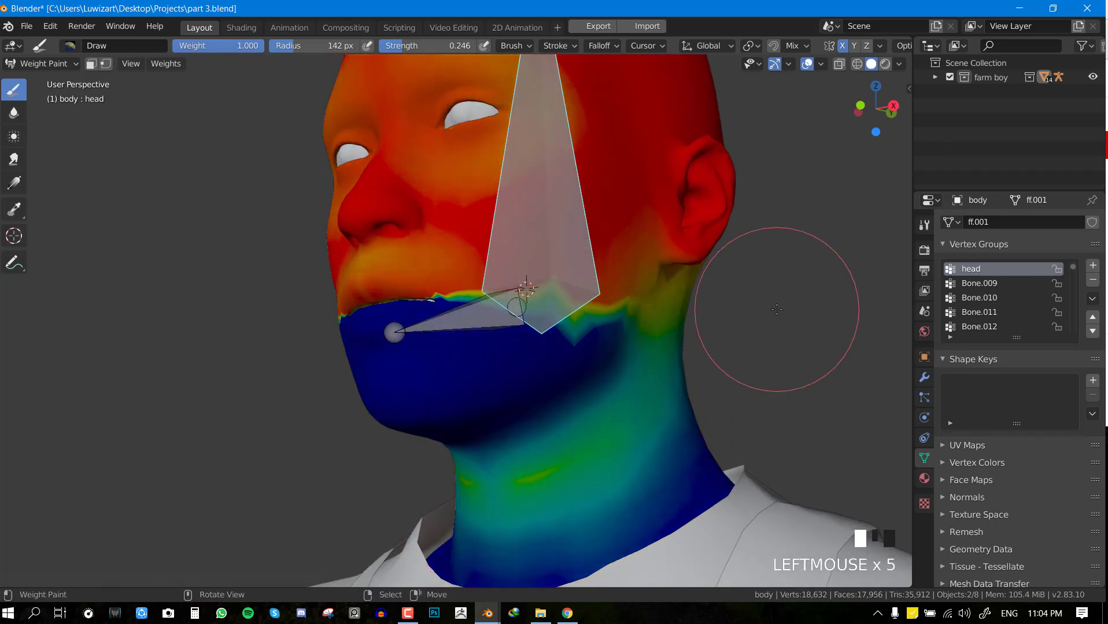
mouse_move(816, 321)
middle_mouse_down()
mouse_move(590, 427)
mouse_move(667, 366)
mouse_move(578, 375)
mouse_move(607, 342)
middle_mouse_up()
key("ctrl+s")
left_click(575, 460)
left_click(616, 334)
Smooth the head bone's painted neck weights with the Blur brush
key("space")
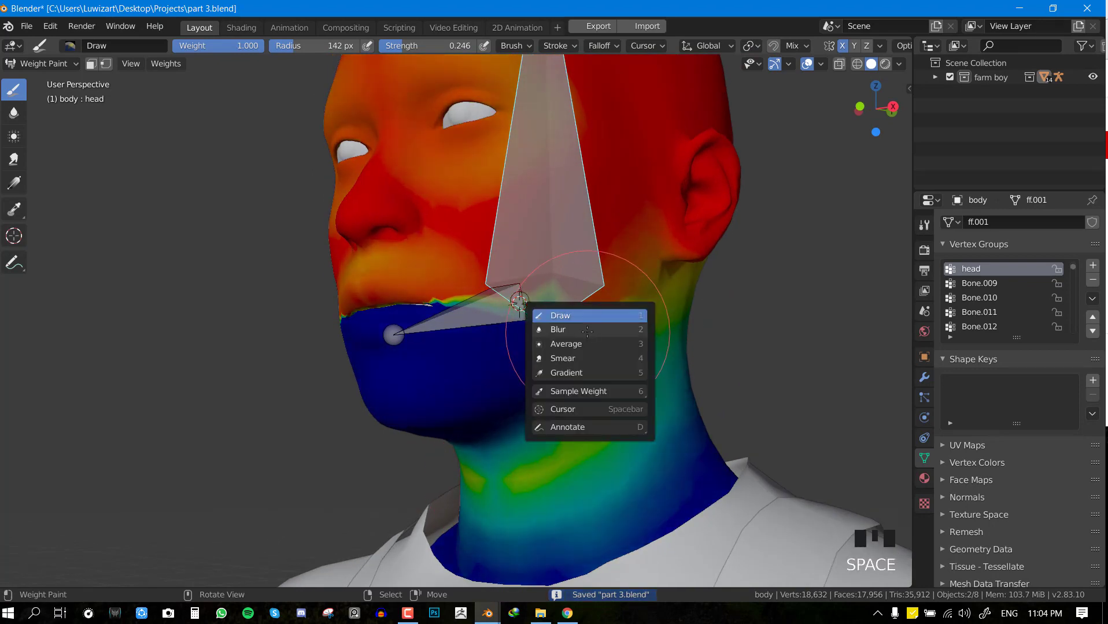
left_click(630, 334)
left_click_drag(631, 334, 582, 386)
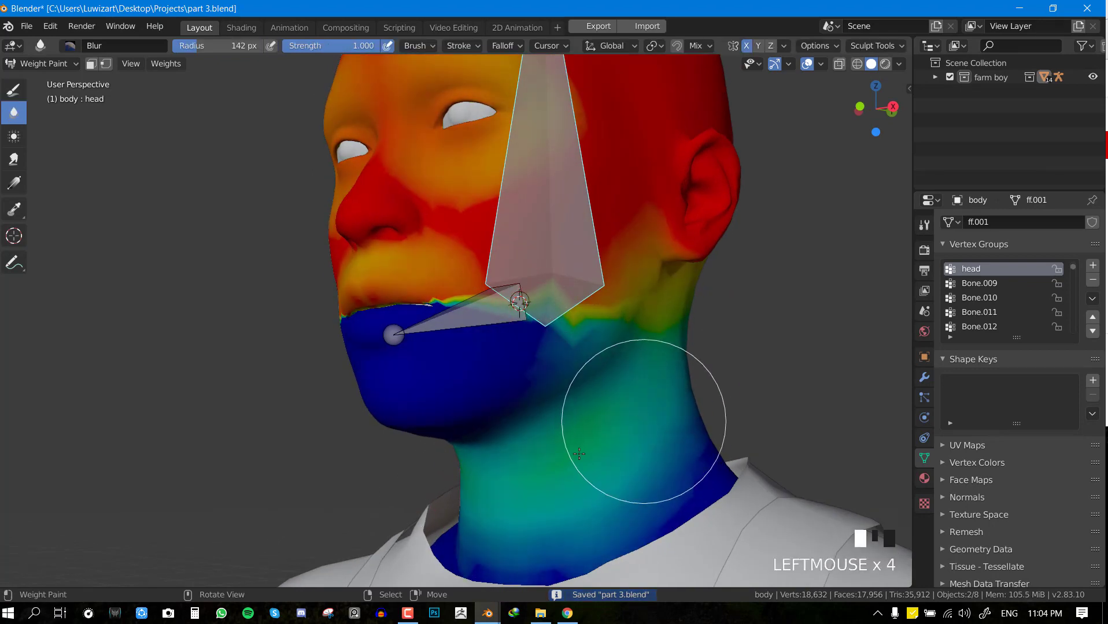
Select the jaw bone and rotate it open by about 15 degrees to check the jawline from below
key("KP_3")
right_click(500, 384)
key("r")
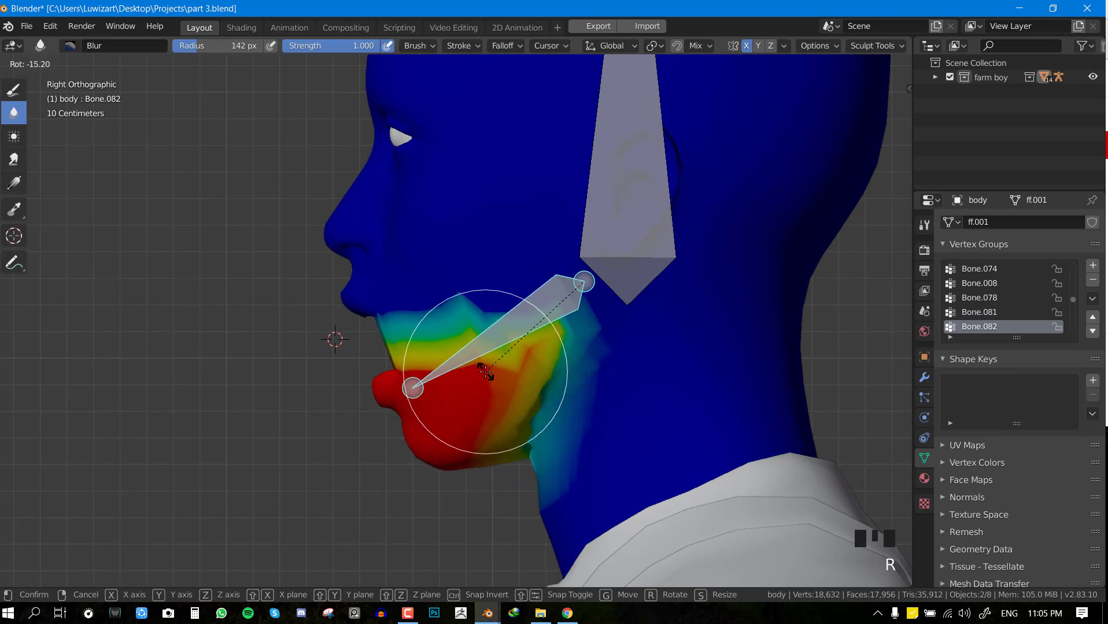
left_click(484, 371)
middle_click_drag(547, 425, 546, 417)
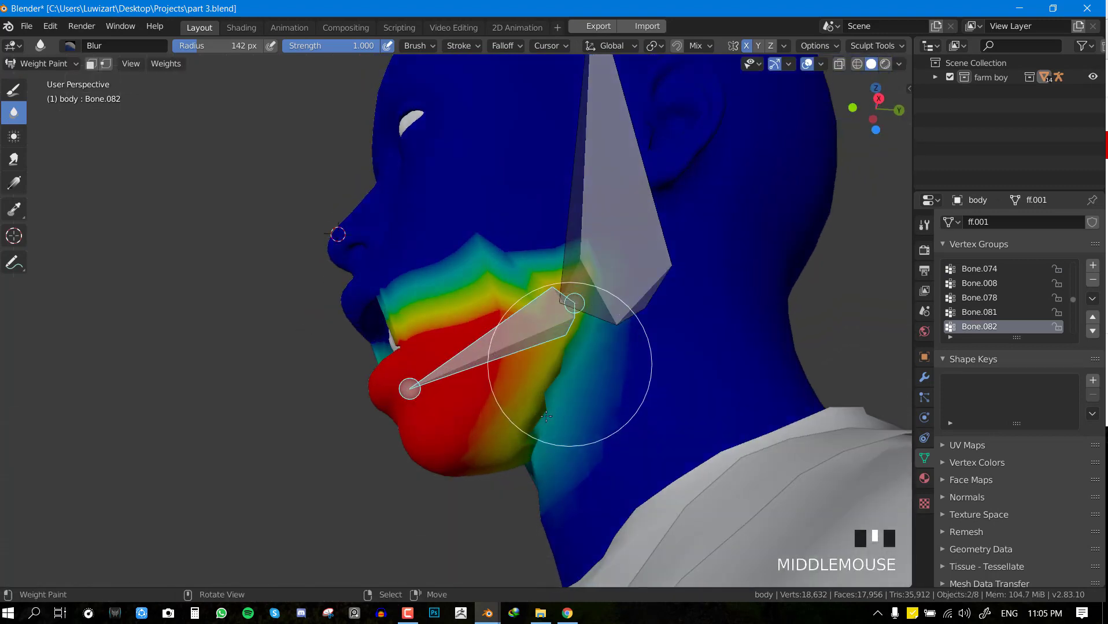
Paint extra jaw bone weight where the jaw meets the neck, and blend it with the Blur brush
left_click(520, 384)
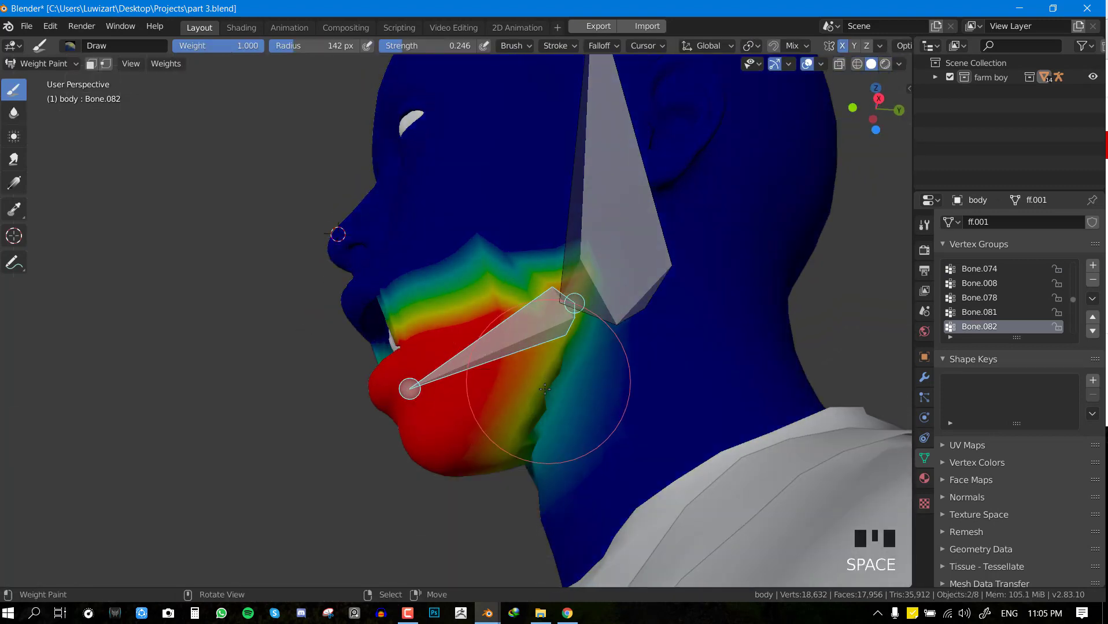
left_click(540, 422)
key("space")
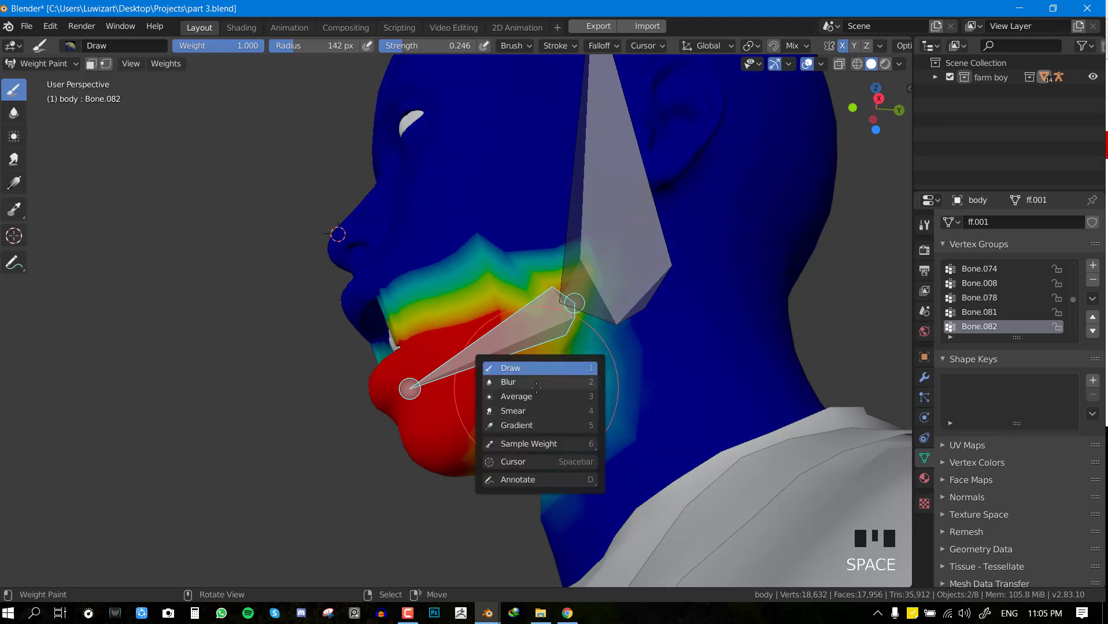
left_click(572, 386)
left_click_drag(539, 351, 507, 440)
mouse_move(507, 440)
middle_mouse_down()
mouse_move(494, 431)
mouse_move(495, 470)
middle_mouse_up()
scroll(515, 343, "down", 2)
middle_click_drag(516, 344, 625, 329)
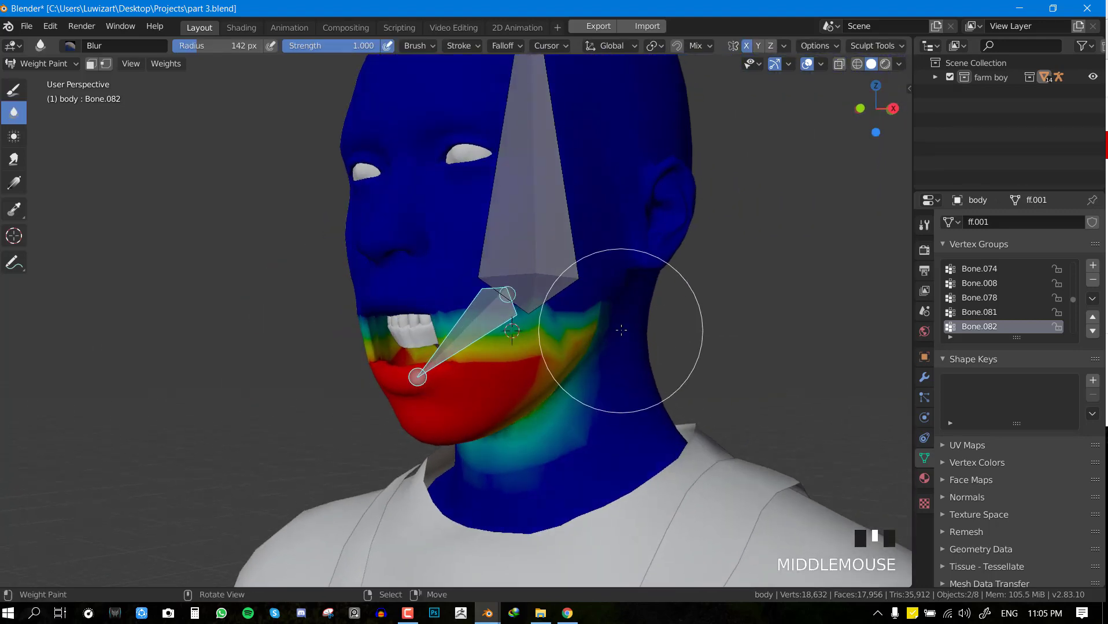
Rotate the jaw bone wider in the right side view and blur its weights near the mouth corner
key("KP_1")
key("KP_3")
key("r")
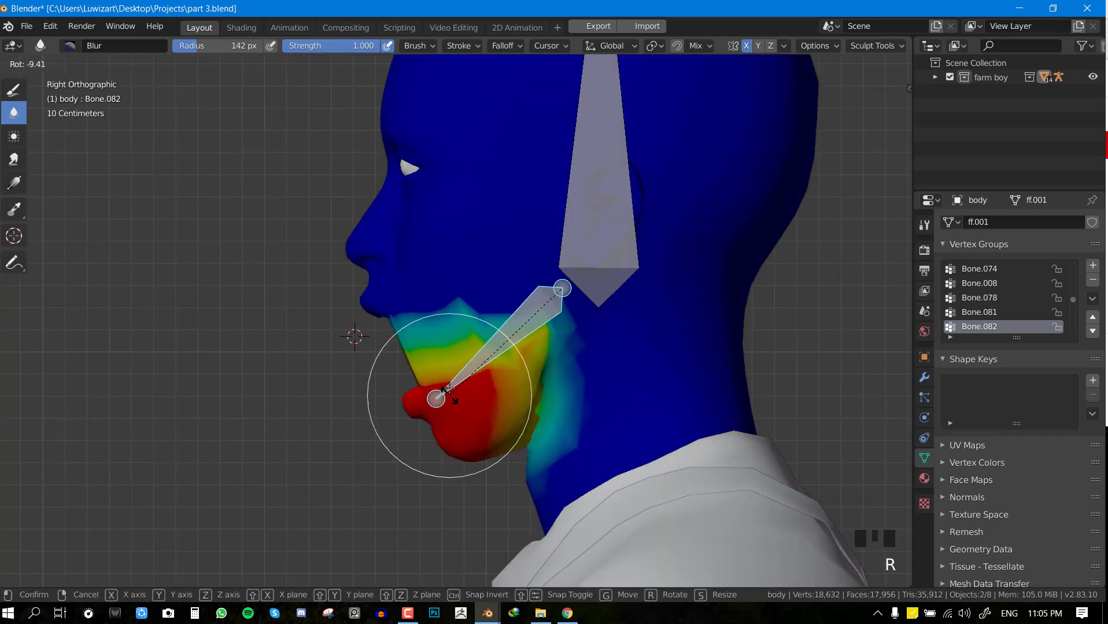
left_click(431, 376)
scroll(440, 335, "up", 2)
left_click(410, 314)
mouse_move(404, 316)
left_mouse_down()
mouse_move(386, 319)
mouse_move(433, 324)
left_mouse_up()
middle_click_drag(437, 323, 481, 322)
Select the head bone and blur its weights along the cheek boundary from the mouth corner to the jaw
mouse_move(481, 322)
left_mouse_down()
mouse_move(542, 310)
mouse_move(604, 237)
left_mouse_up()
right_click(604, 238)
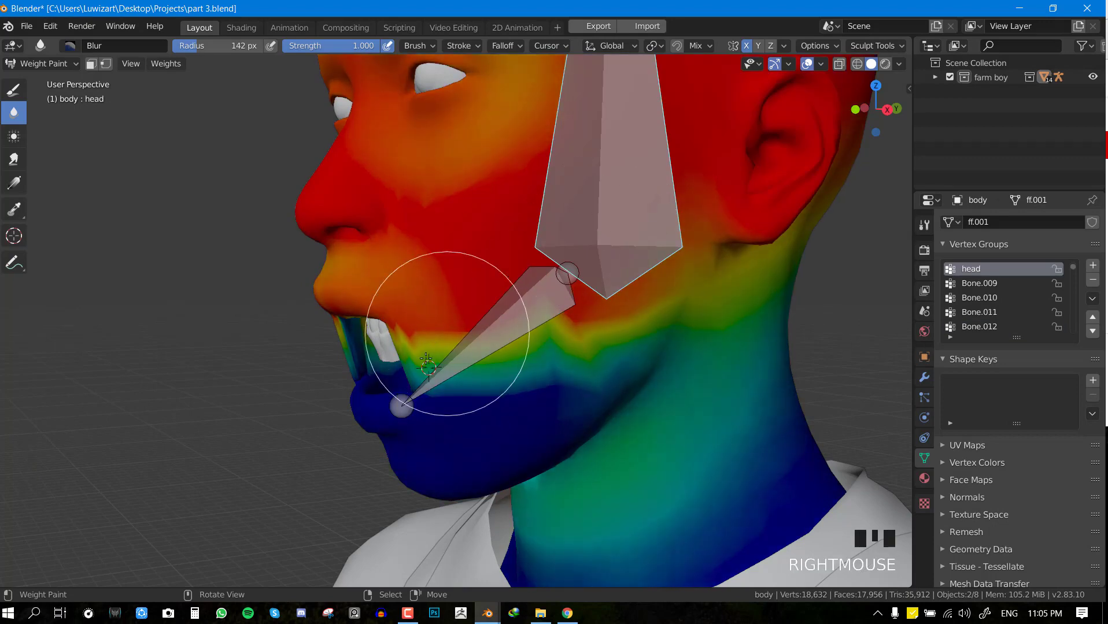
mouse_move(445, 338)
left_mouse_down()
mouse_move(482, 363)
mouse_move(420, 396)
mouse_move(545, 380)
left_mouse_up()
Leave weight painting for Object Mode, deselect the body, and select the armature in the right side view
key("ctrl+Tab")
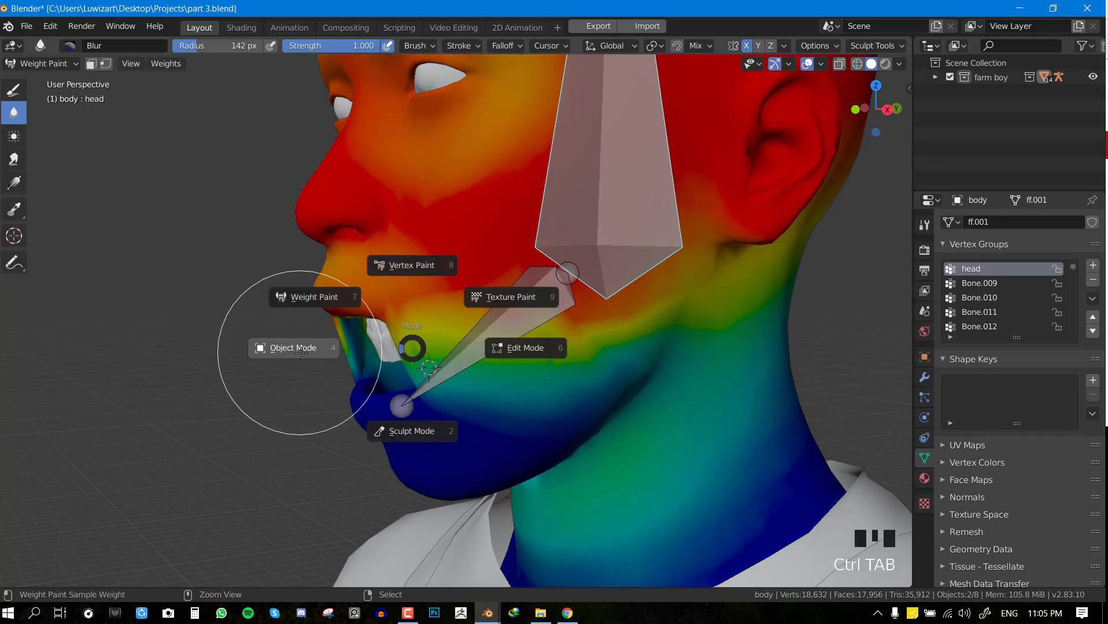
left_click(296, 347)
key("KP_1")
key("alt+a")
key("KP_3")
right_click(448, 382)
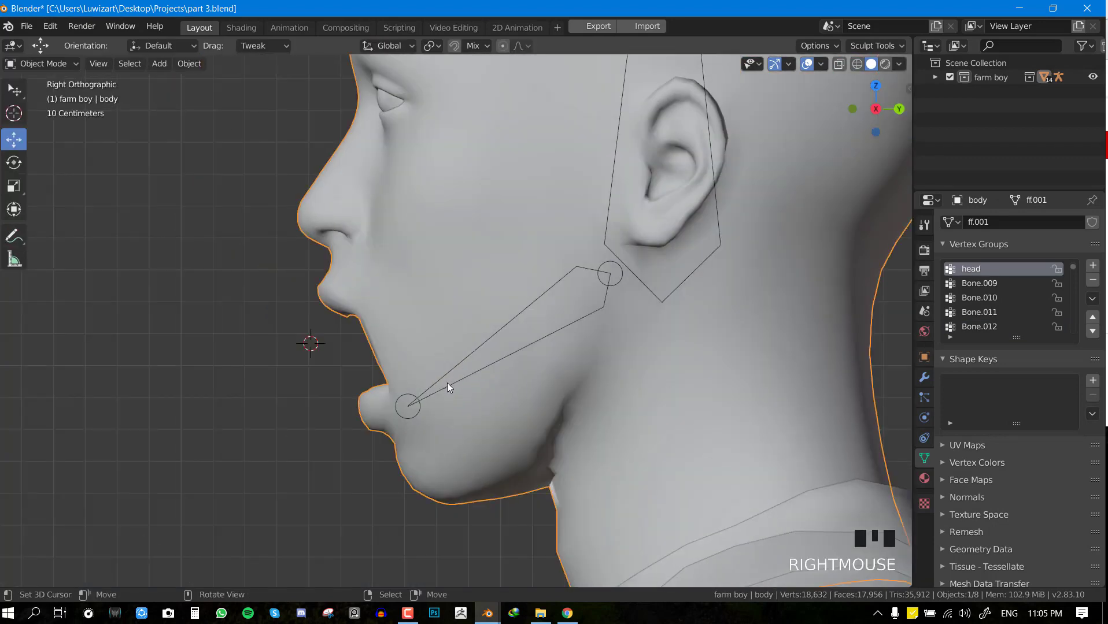
right_click(449, 386)
Enter Pose Mode and reset the transforms of all the armature's bones
key("ctrl+Tab")
key("a")
key("alt+g")
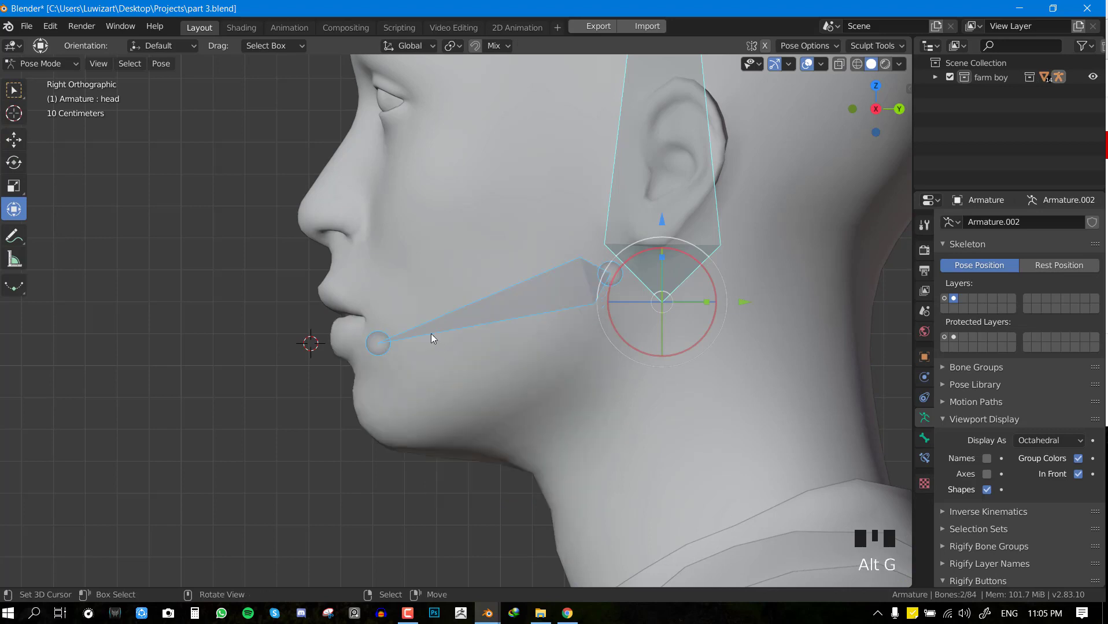
Test the mouth opening by rotating the jaw bone in Pose Mode, and cancel the rotation
right_click(431, 335)
key("r")
right_click(433, 360)
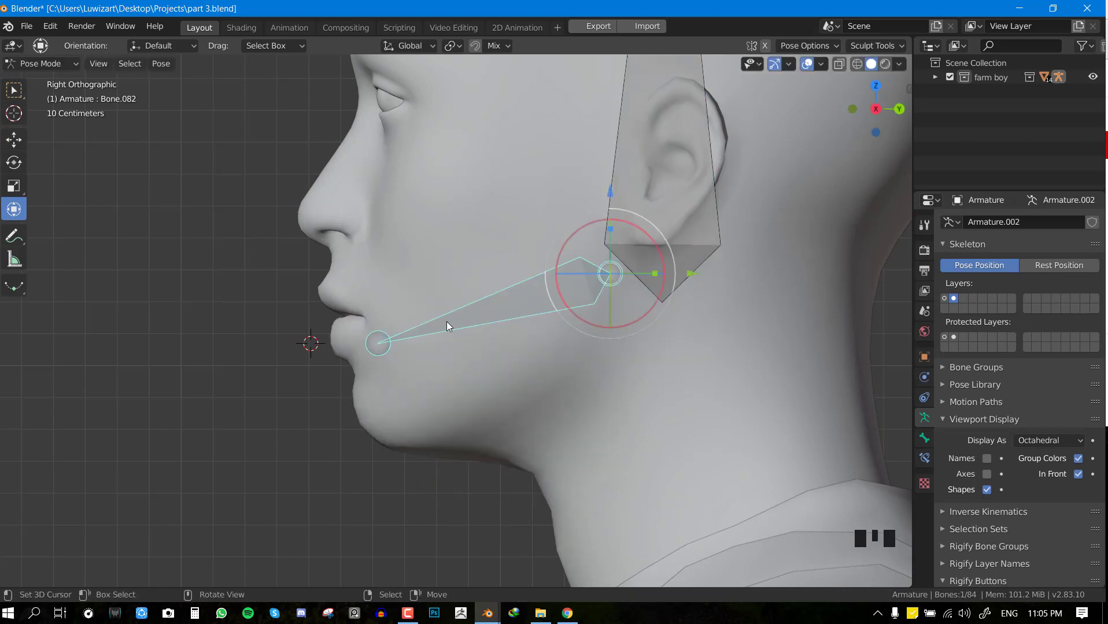
key("r")
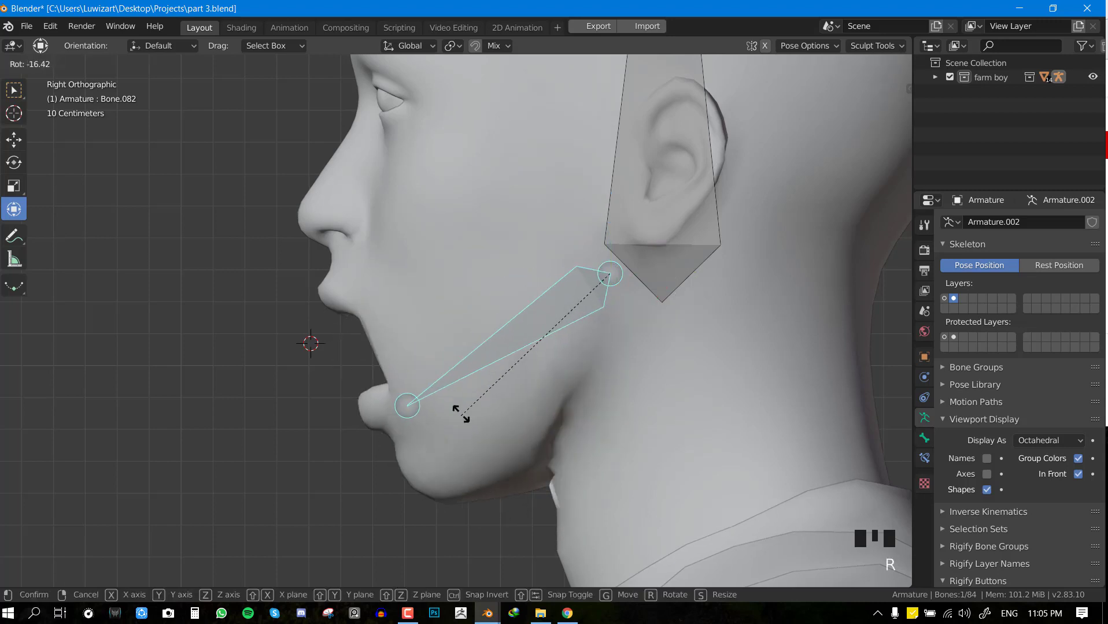
right_click(449, 432)
middle_click_drag(449, 432, 529, 391, "shift")
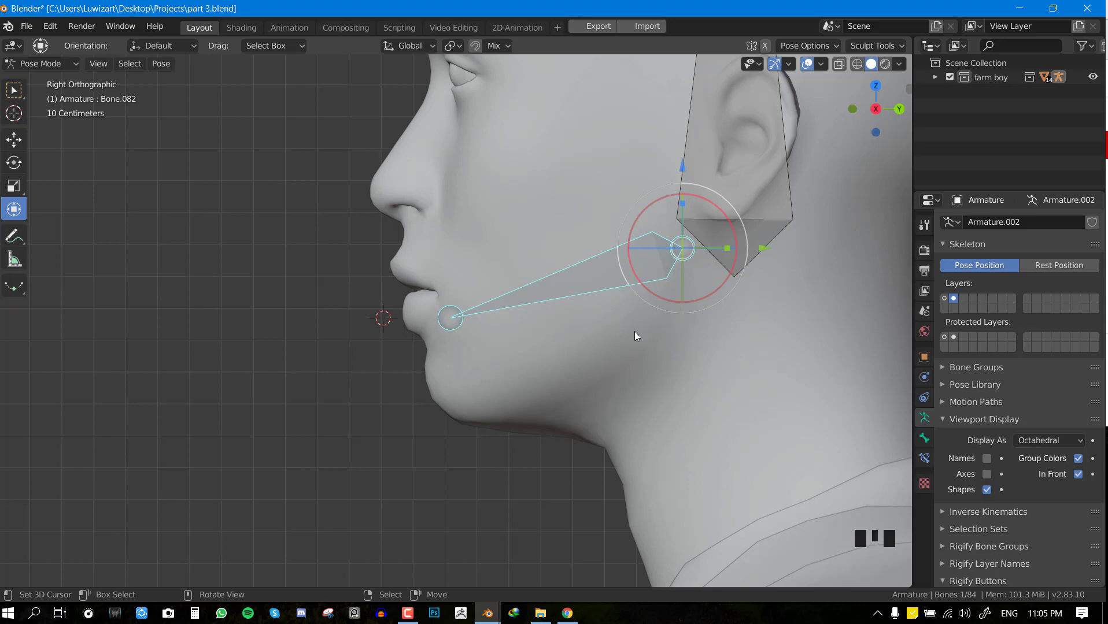
Extrude a short bone forward along the Y axis from the jaw bone's tip in armature Edit Mode
scroll(634, 331, "up", 2)
key("Tab")
key("alt+a")
scroll(601, 353, "down", 1)
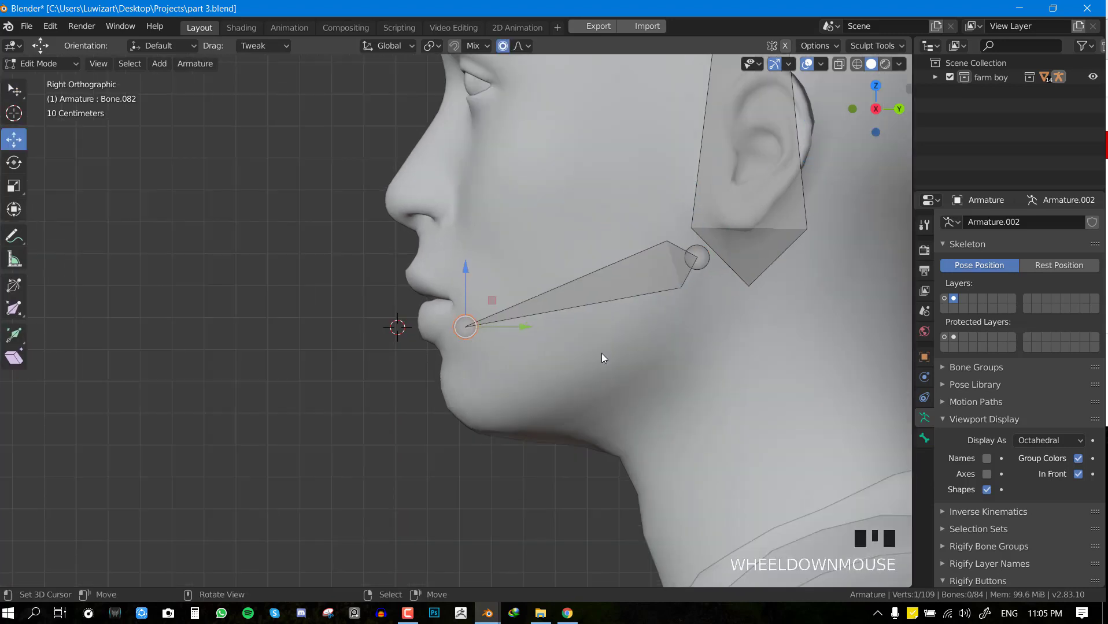
key("e")
key("y")
left_click(436, 342)
Select the new lower-lip bone and clear its parent
right_click(436, 338)
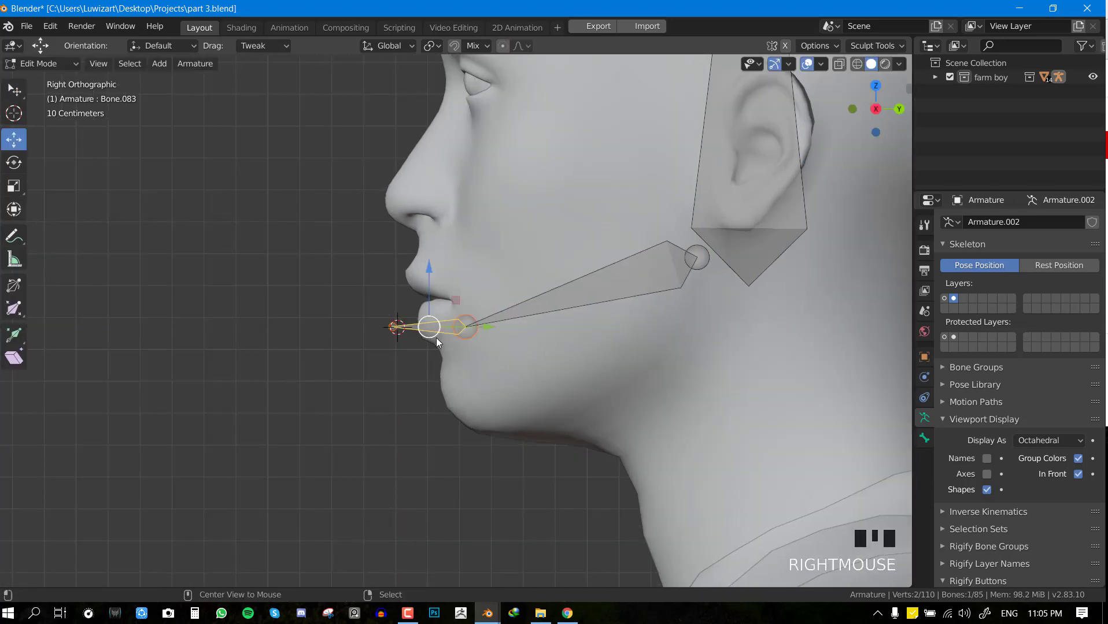
key("alt+p")
left_click(436, 338)
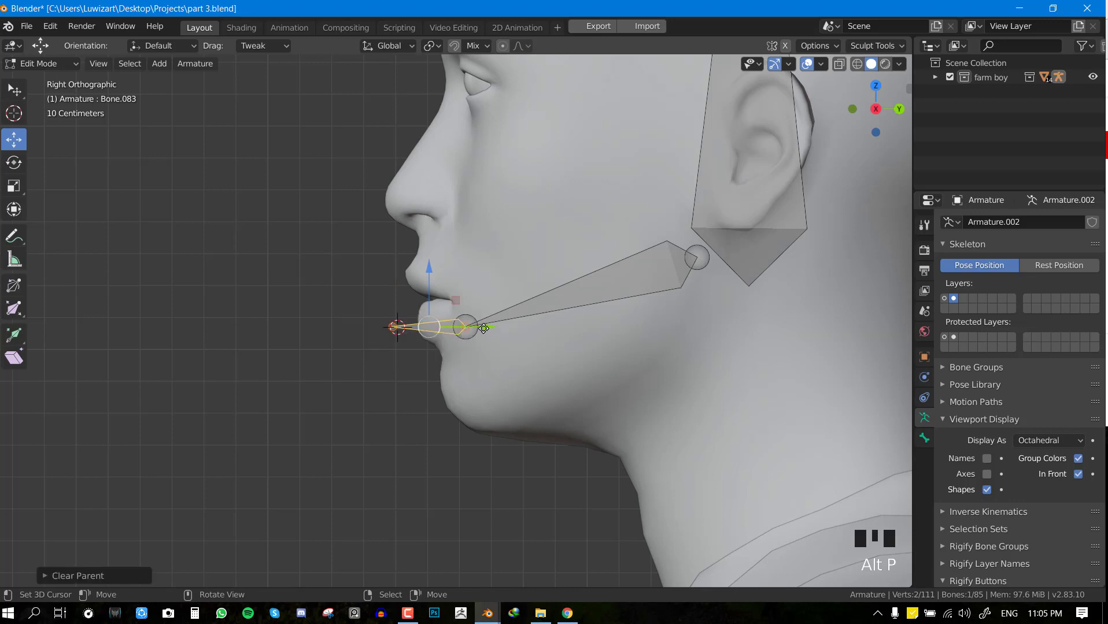
Move the unparented bone forward along the Y axis in front of the lips and turn off its Deform option
left_click_drag(483, 328, 411, 328)
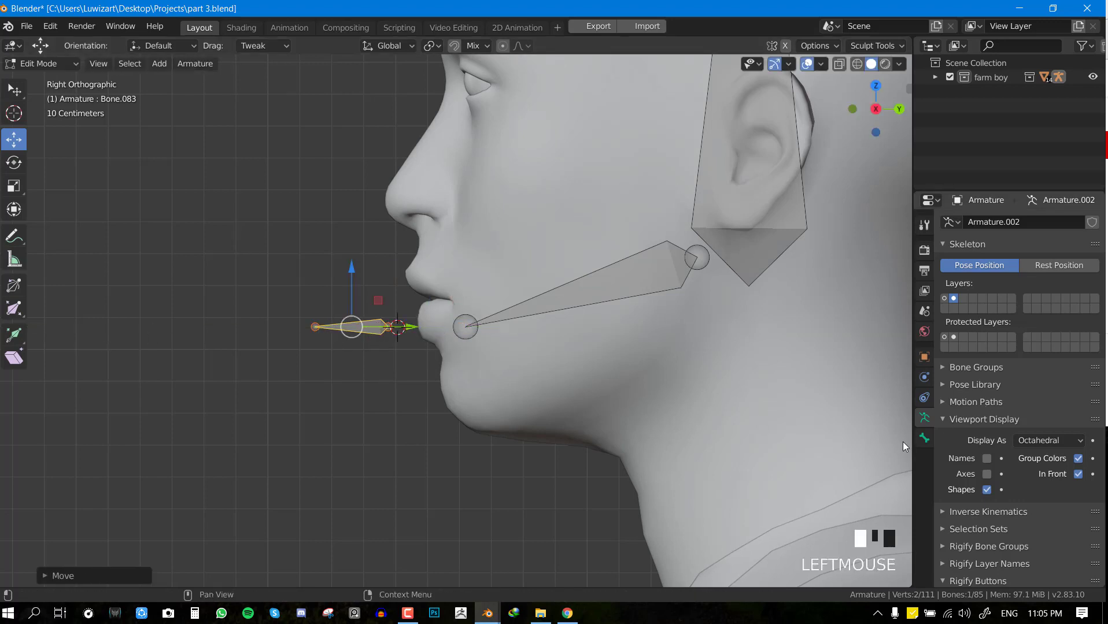
left_click(924, 438)
scroll(948, 436, "down", 9)
scroll(951, 492, "down", 11)
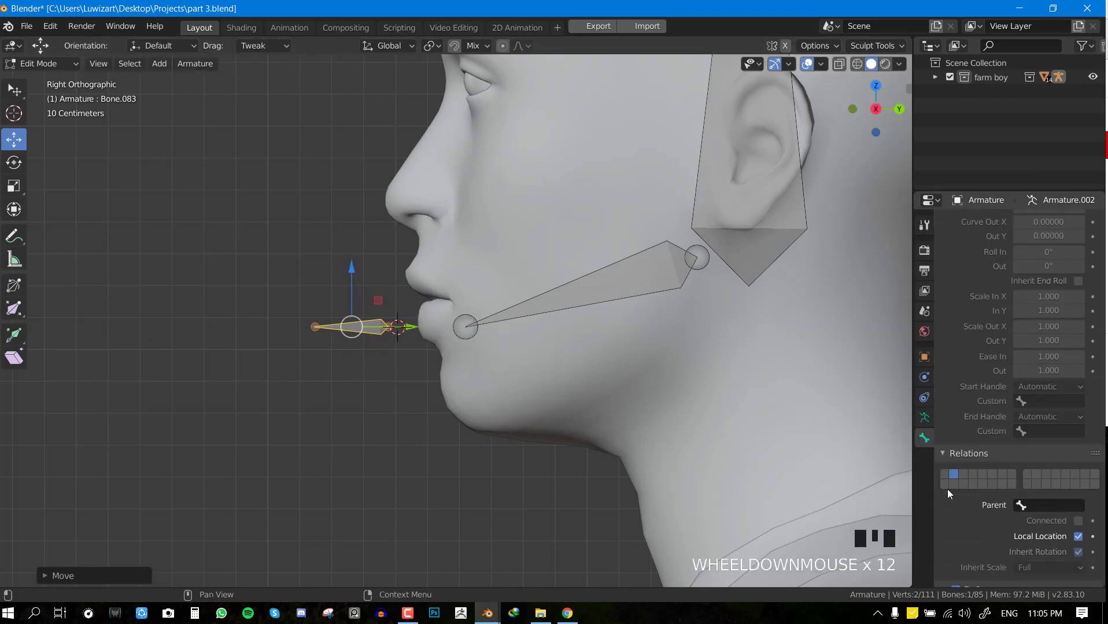
key("Tab")
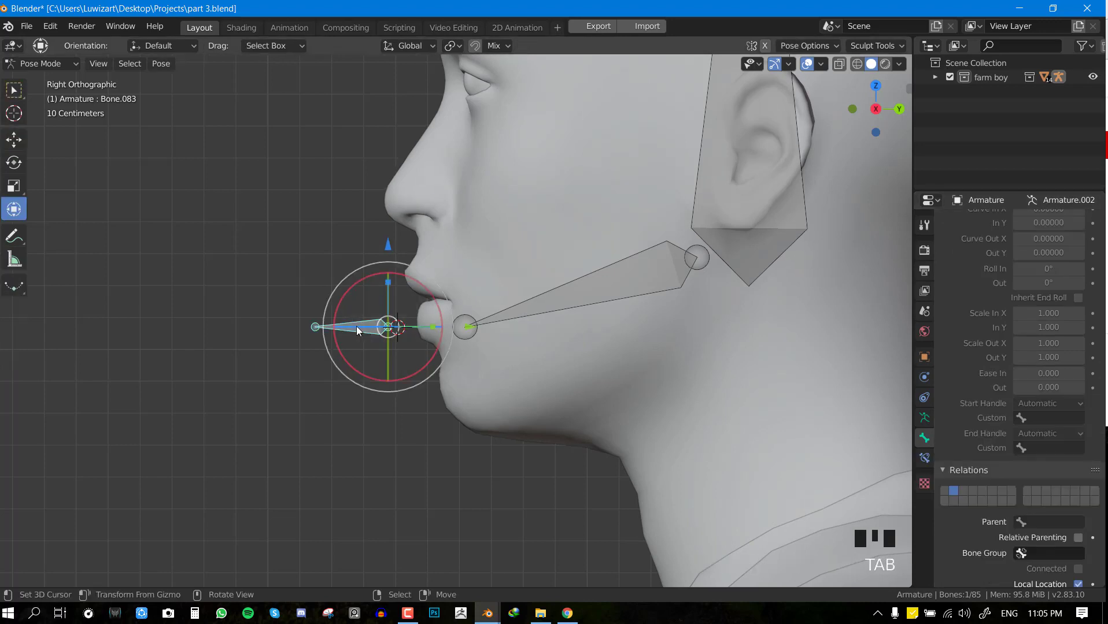
Test moving the bone in front of the lips in Pose Mode, and cancel the move
scroll(935, 441, "down", 4)
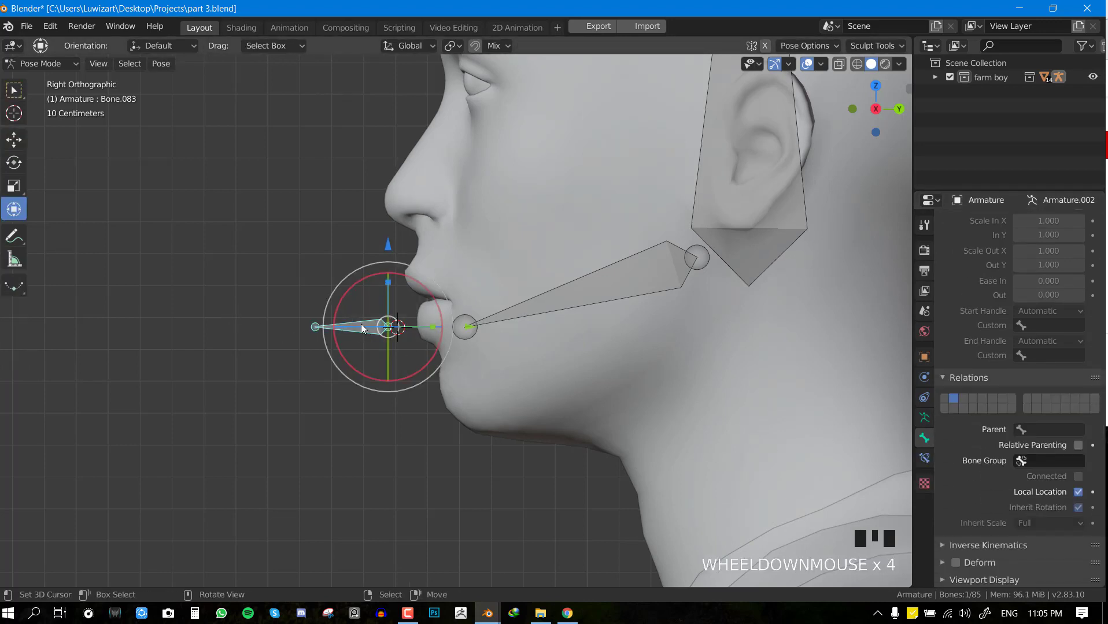
scroll(331, 367, "up", 2)
key("g")
right_click(408, 346)
Add an Inverse Kinematics constraint to the jaw bone targeting the bone in front of the lips, and save the file
middle_click_drag(360, 359, 428, 376)
key("KP_3")
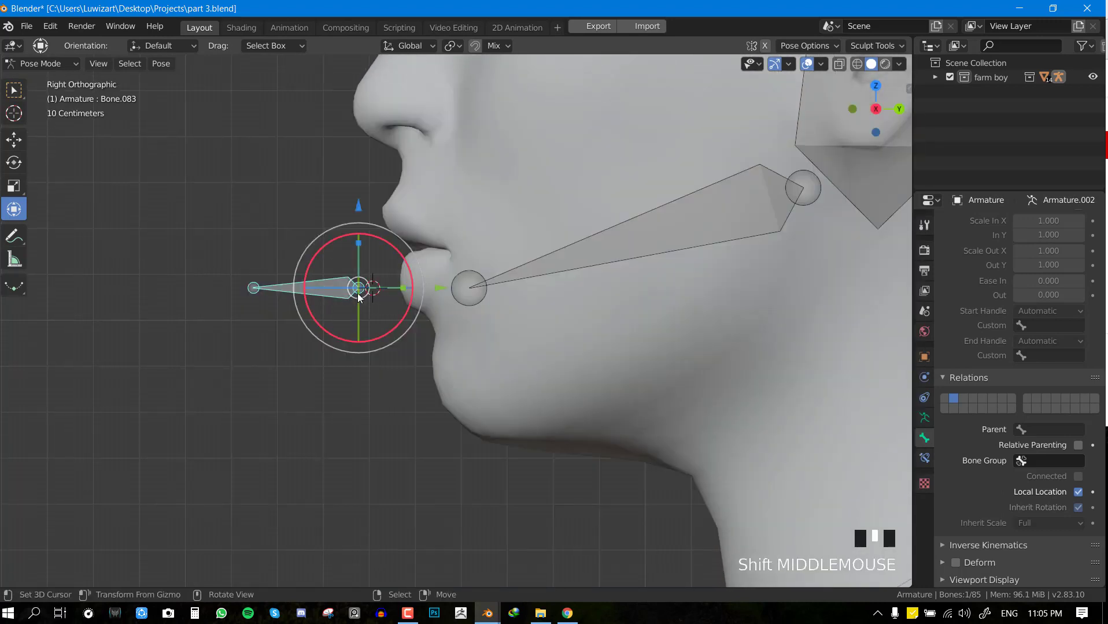
right_click(622, 261, "shift")
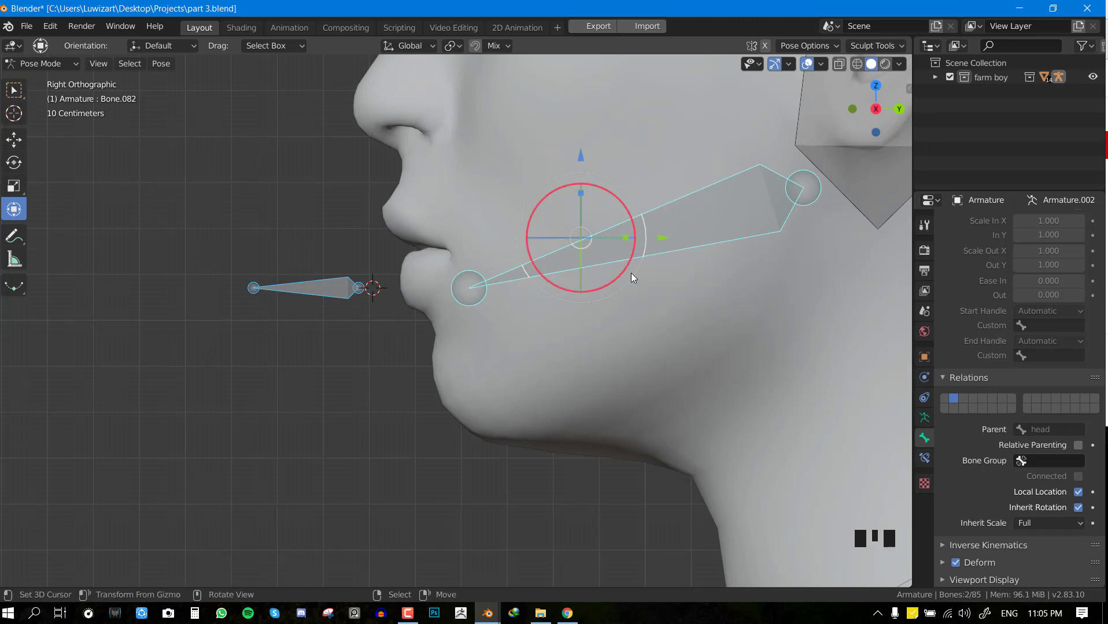
key("ctrl+shift+c")
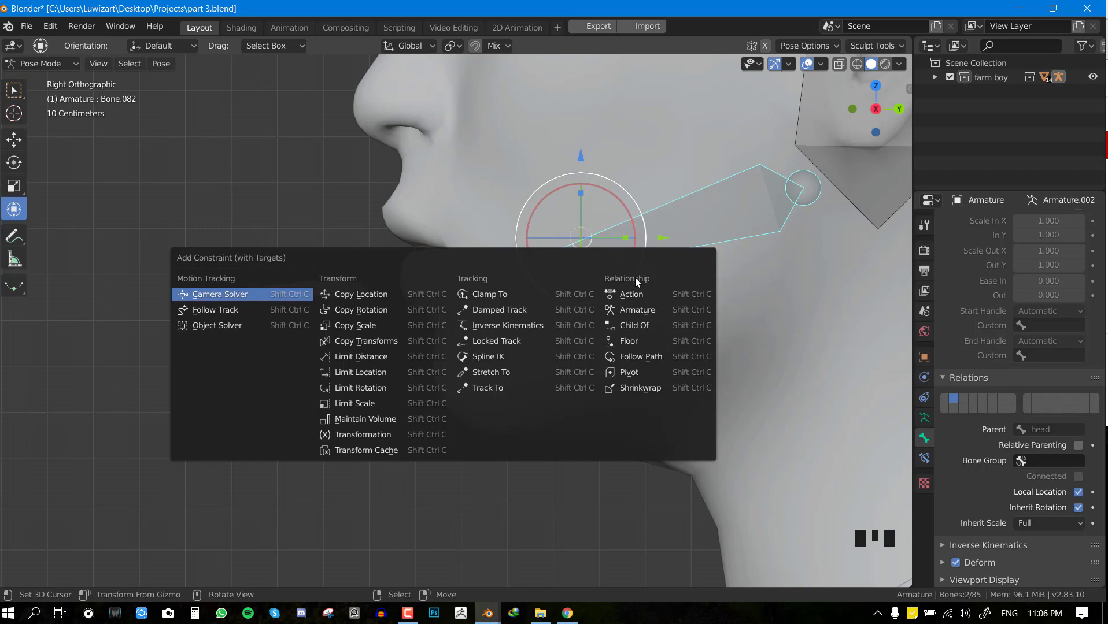
left_click(517, 327)
scroll(422, 312, "down", 5)
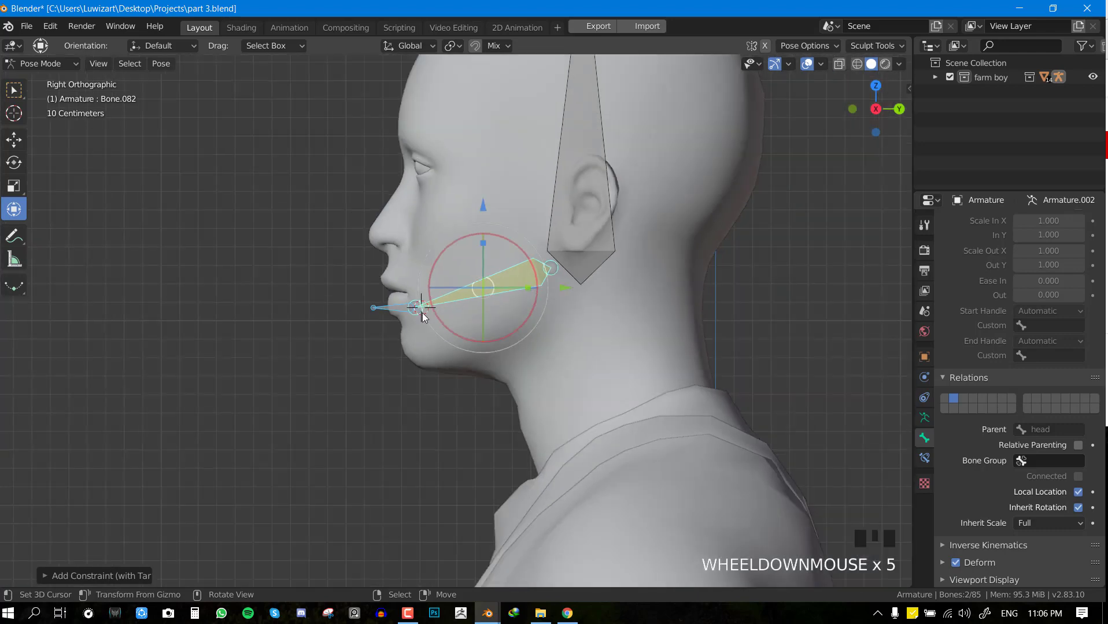
scroll(380, 324, "up", 2)
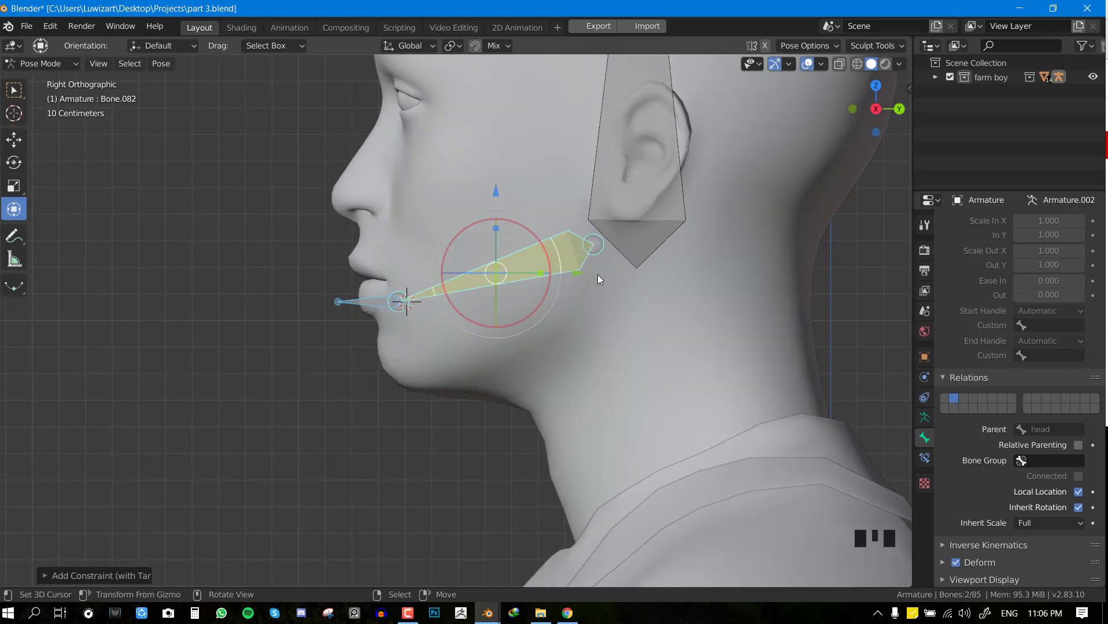
key("ctrl+s")
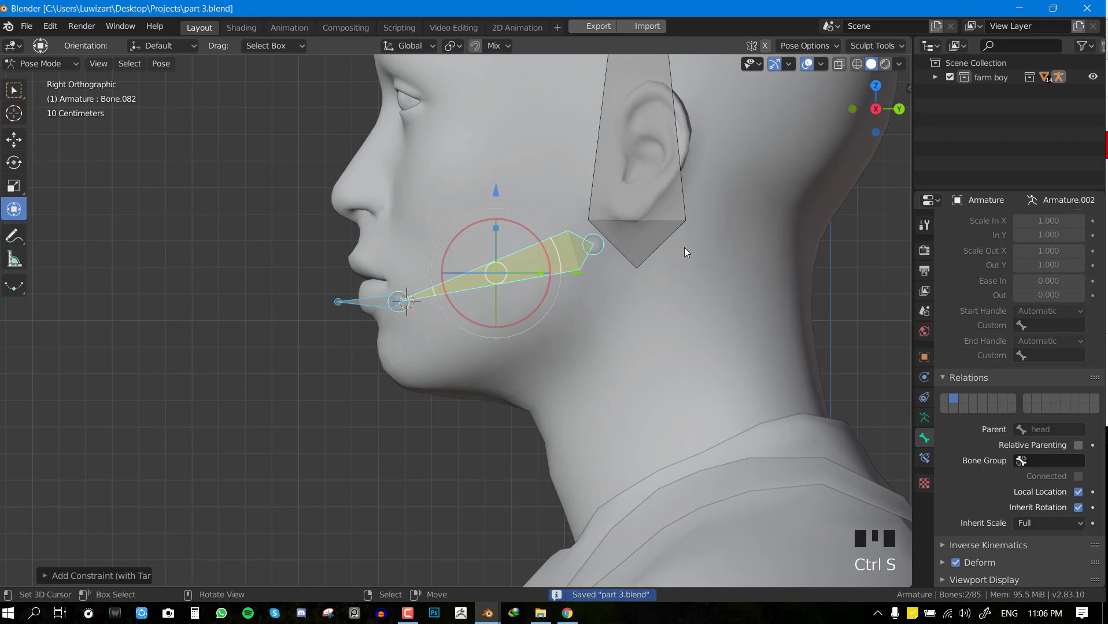
Set the chain length of the jaw bone's IK constraint to 1
left_click(924, 458)
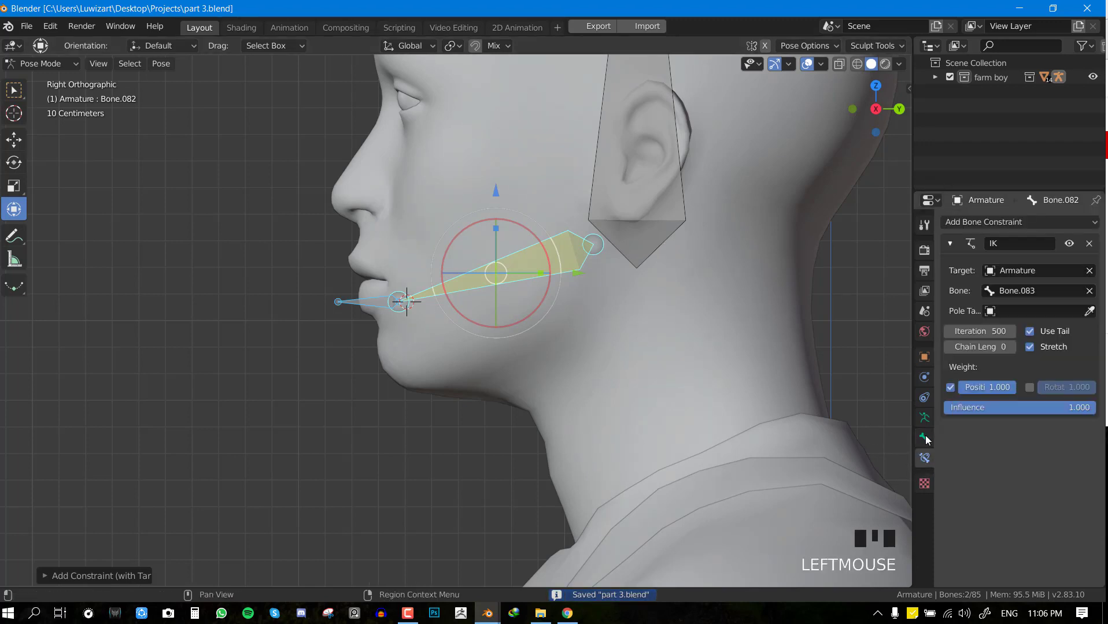
left_click(1010, 346)
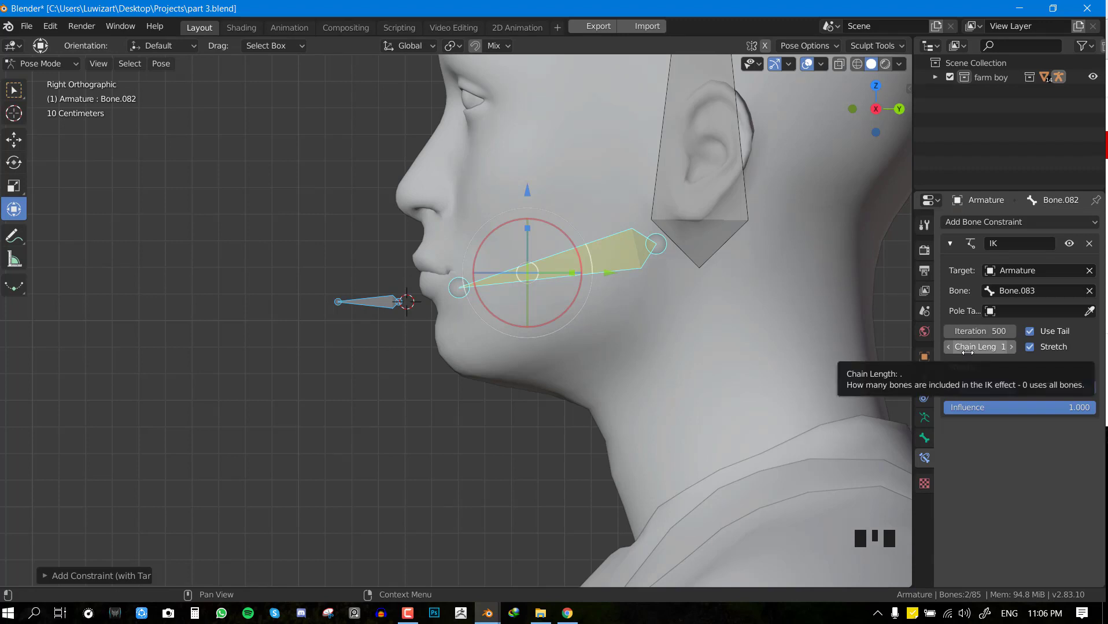
scroll(558, 319, "up", 1)
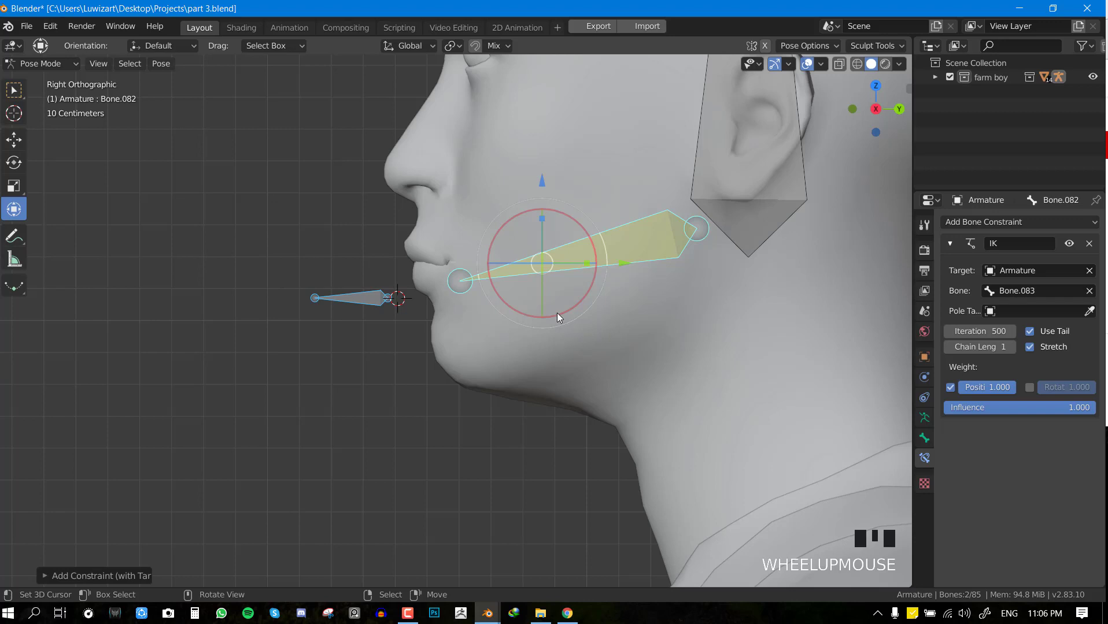
Test the jaw's IK by moving the control bone in front of the lips, and cancel the move
right_click(354, 305)
key("g")
right_click(370, 283)
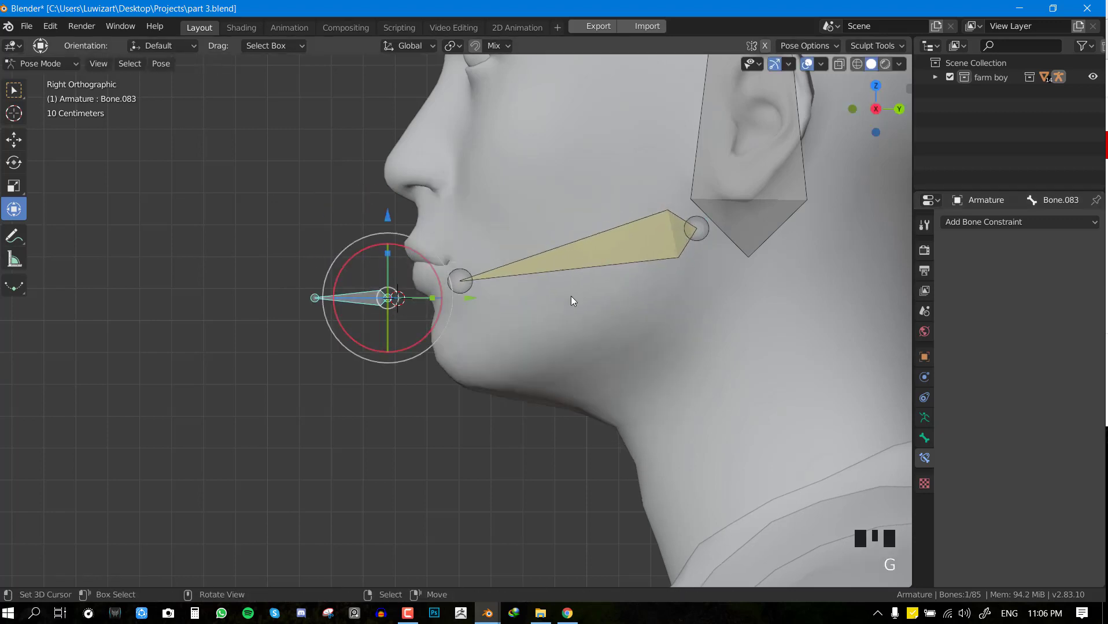
Try changing the jaw bone's IK chain length, and return it to 1
right_click(538, 271)
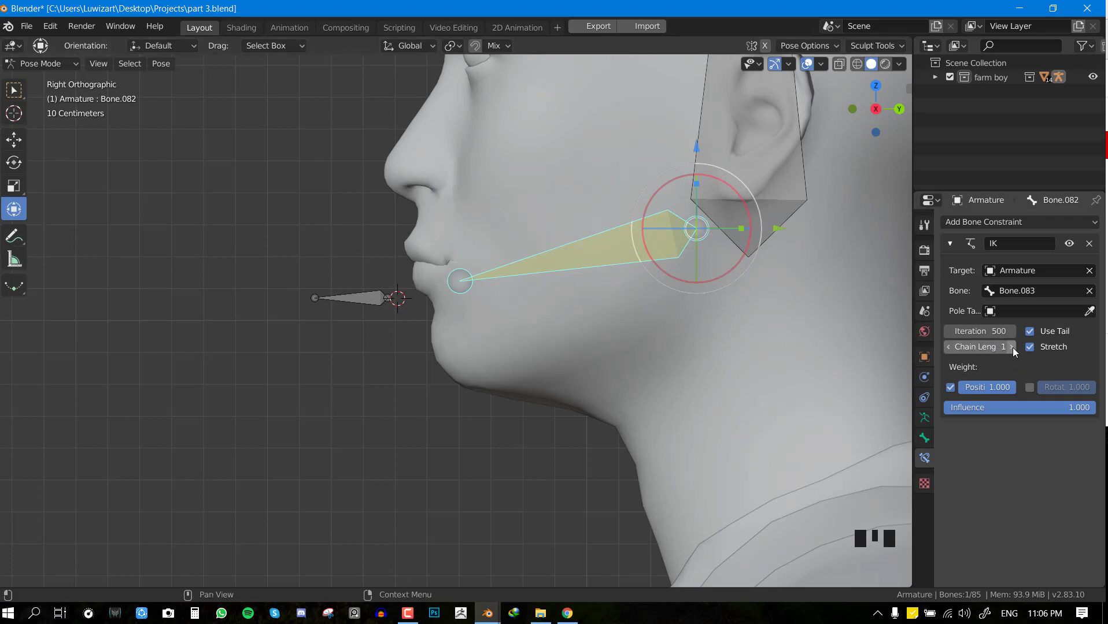
left_click_drag(983, 347, 990, 347)
left_click(947, 348)
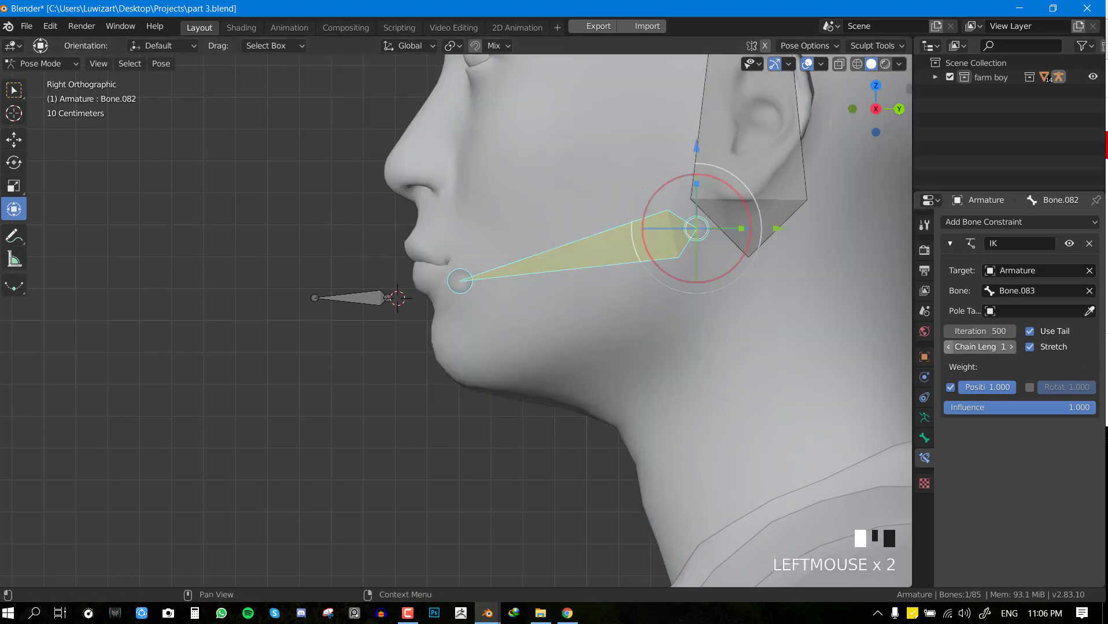
Test the mouth opening by moving the control bone in the side and front views, cancelling each move
right_click(333, 303)
key("g")
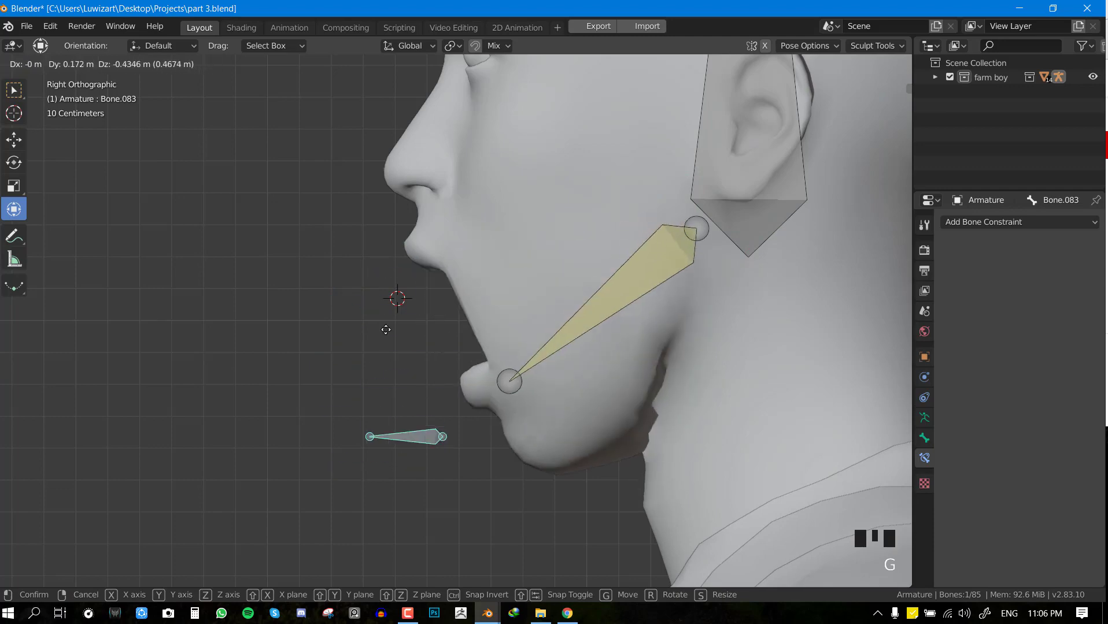
right_click(399, 323)
key("KP_1")
key("g")
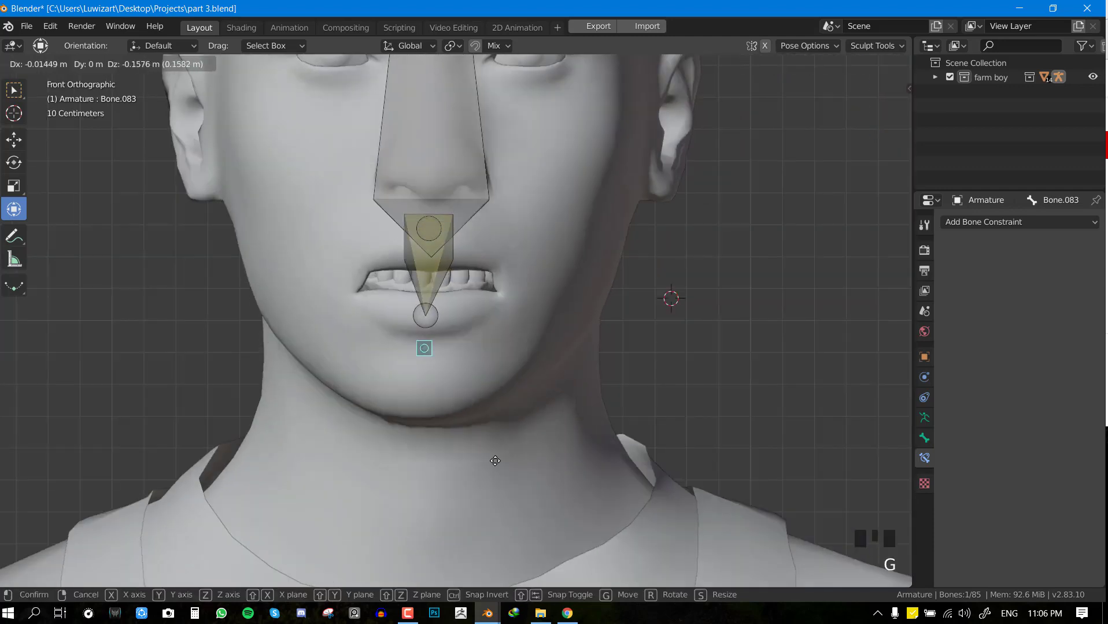
right_click(396, 347)
Save the file with the jaw's IK setup
key("KP_4")
key("KP_3")
key("ctrl+s")
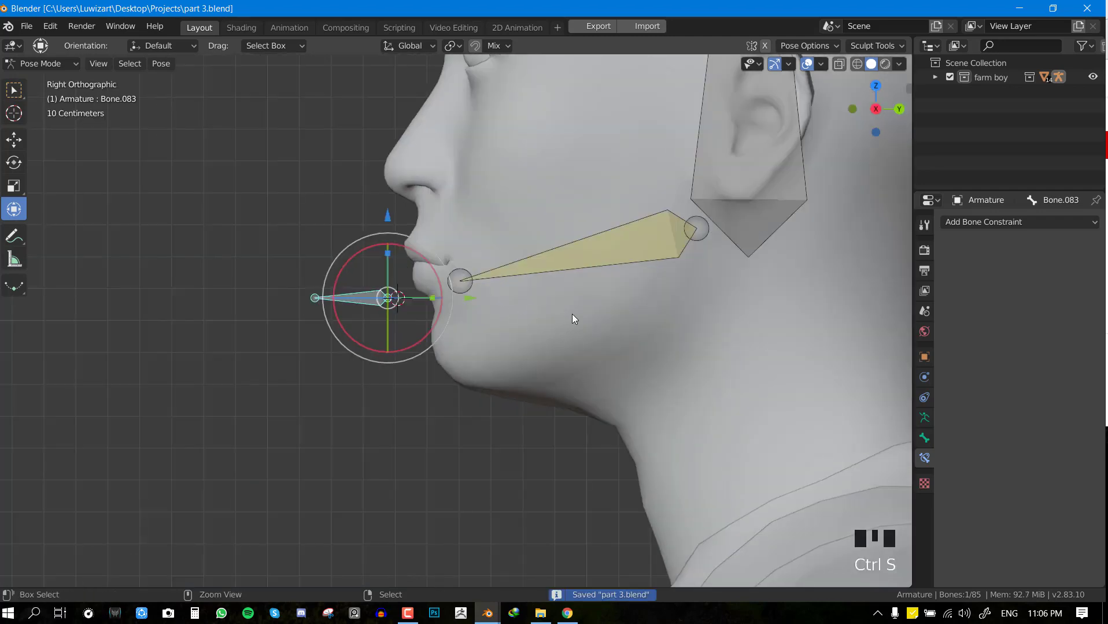
Clear the location of all visible bones in Pose Mode, and test moving the control bone, cancelling the move
scroll(558, 323, "up", 2)
key("a")
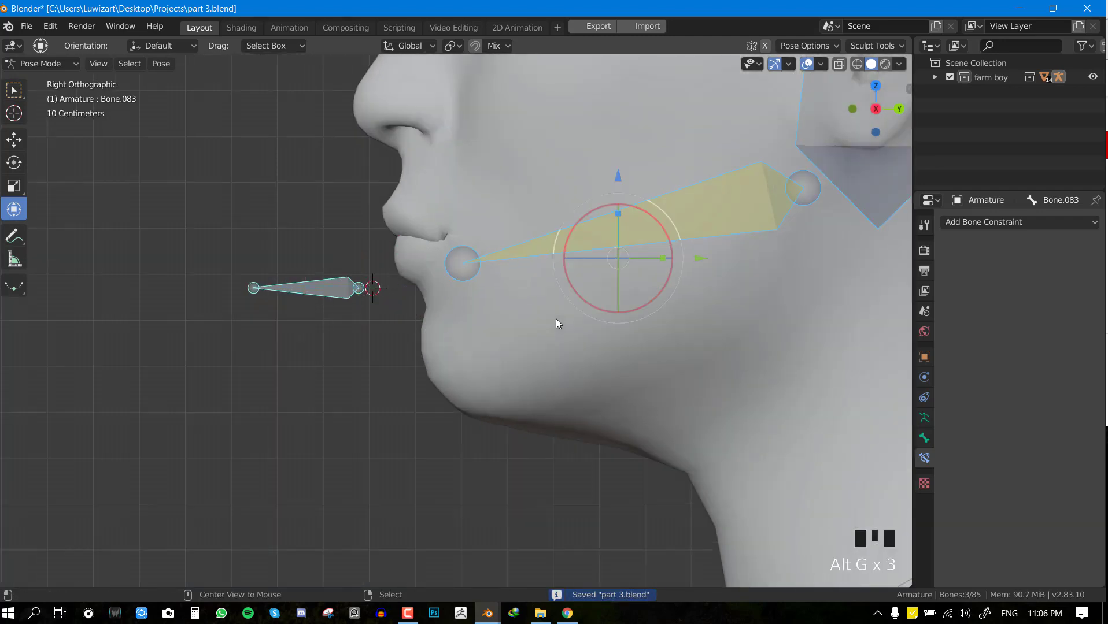
right_click(314, 289)
key("g")
right_click(318, 321)
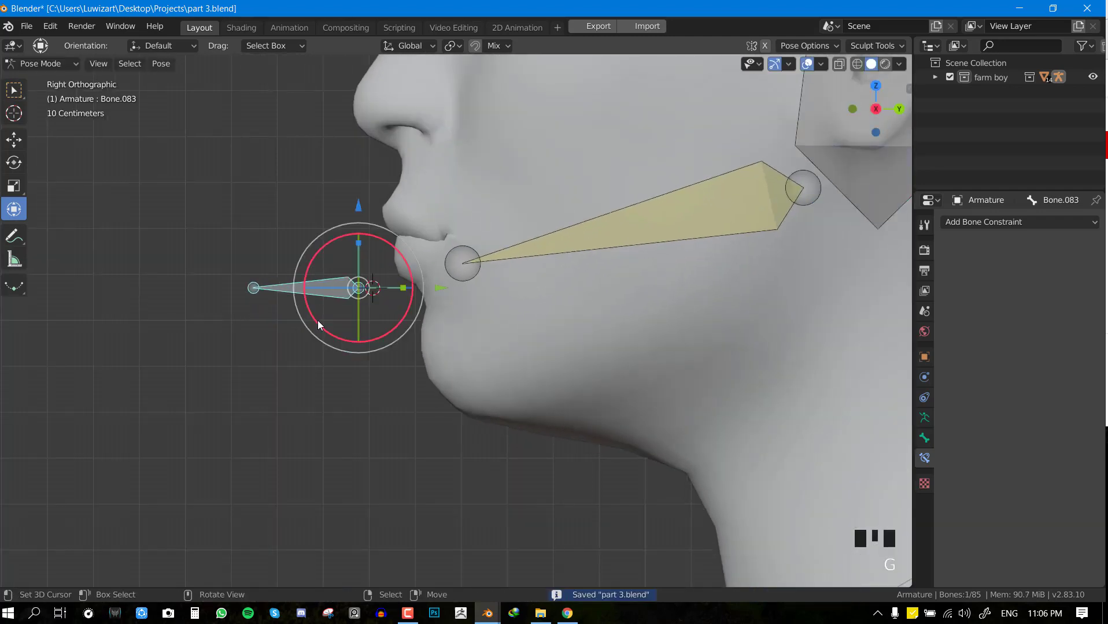
Lower the control bone along the Z axis in Edit Mode, and compare the mouth's closure between Edit Mode and Pose Mode
key("Tab")
key("Tab")
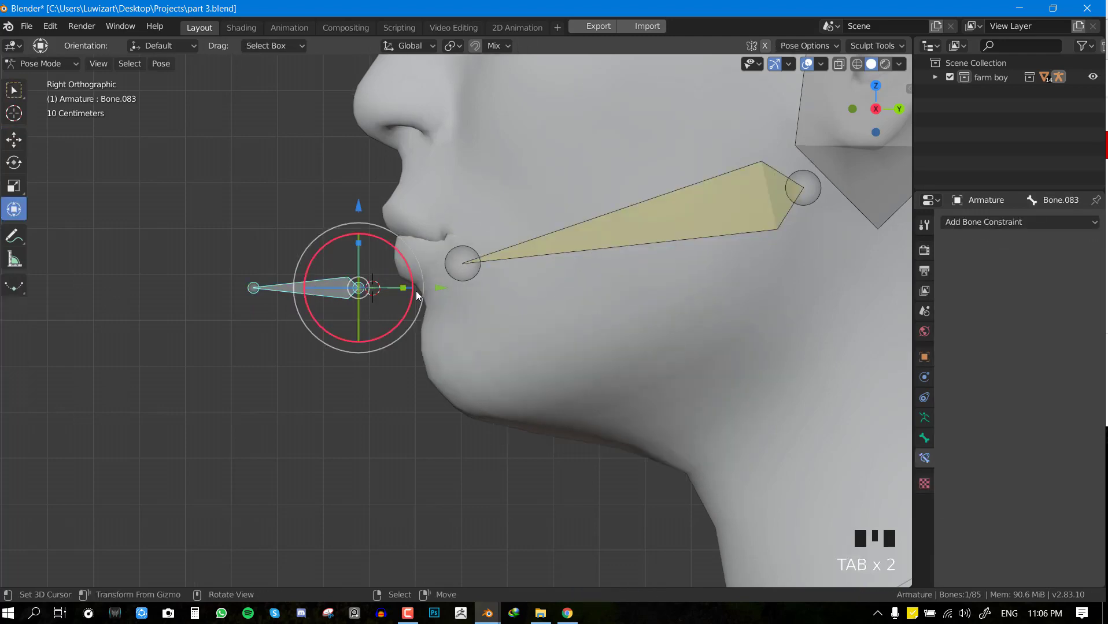
key("Tab")
left_click_drag(307, 229, 304, 267)
key("Tab")
key("Tab")
key("Tab")
key("Tab")
key("Tab")
key("Tab")
key("Tab")
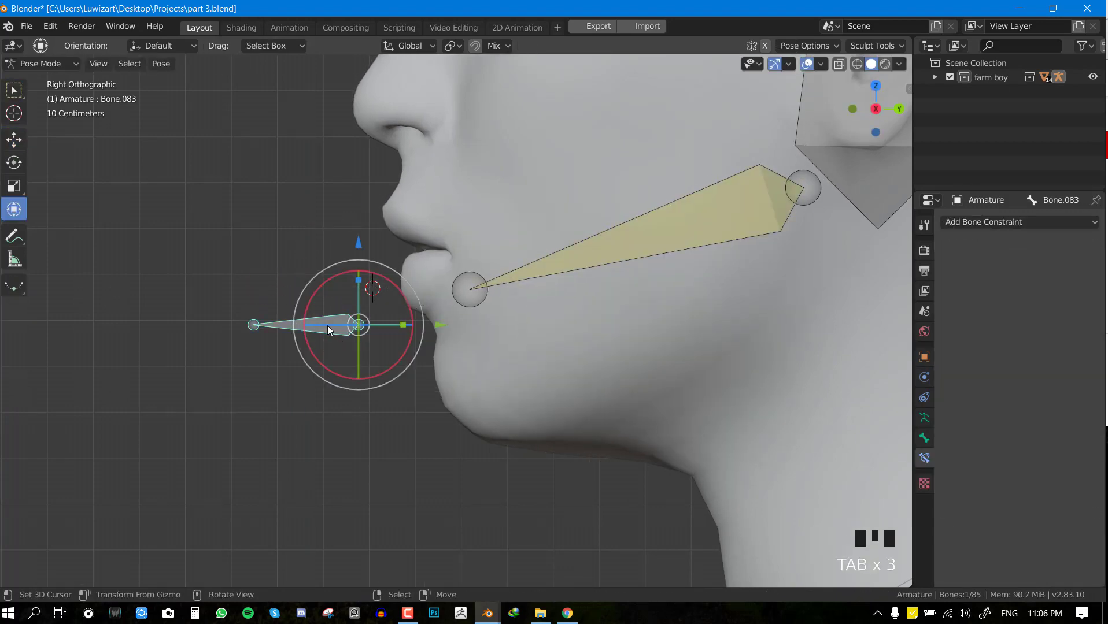
Test moving the lowered control bone, cancelling each move, and save the file
key("g")
right_click(370, 347)
key("ctrl+s")
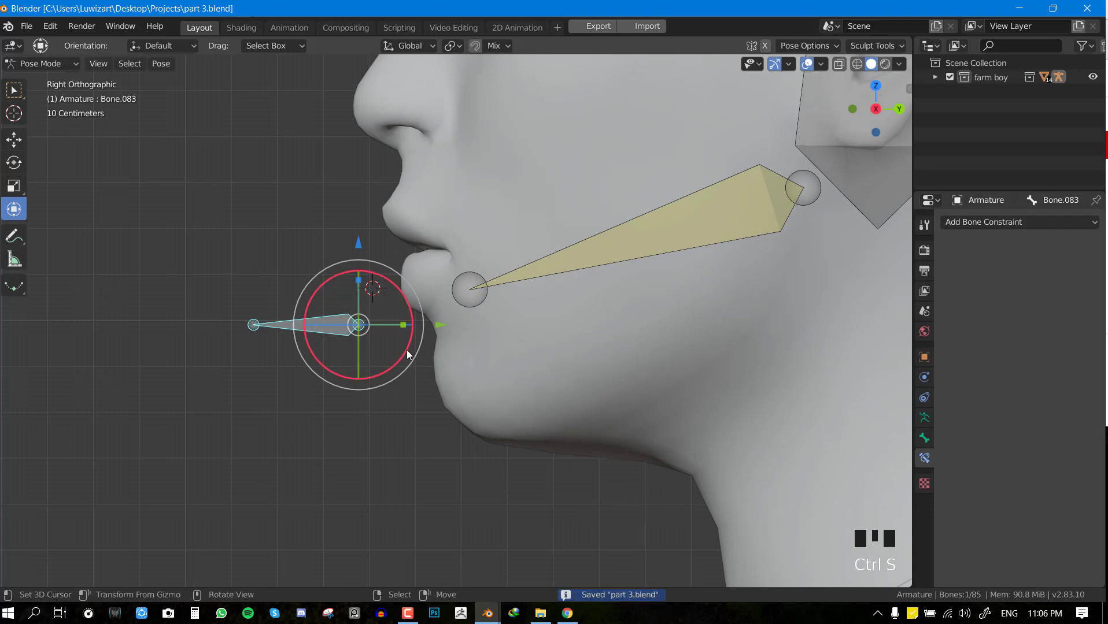
key("g")
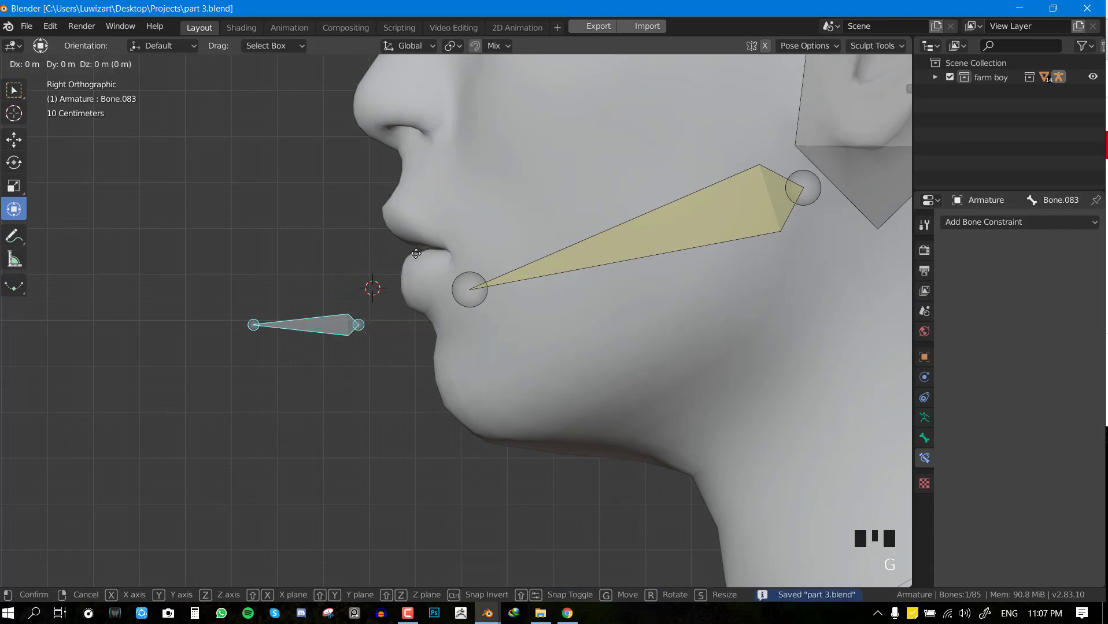
right_click(419, 291)
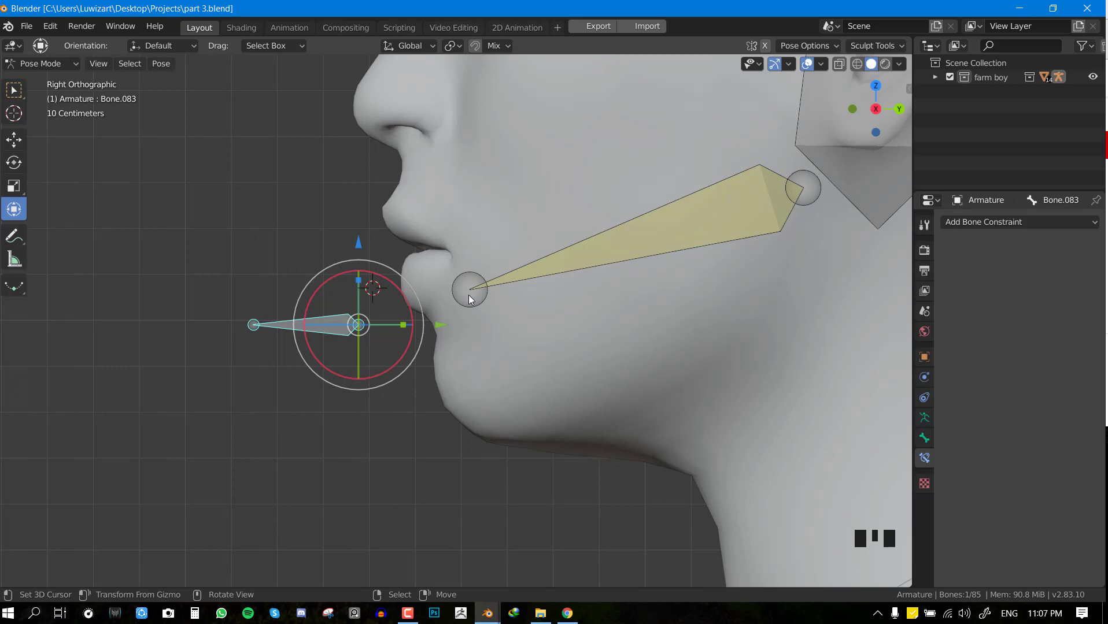
middle_click_drag(482, 325, 479, 378, "shift")
key("ctrl+s")
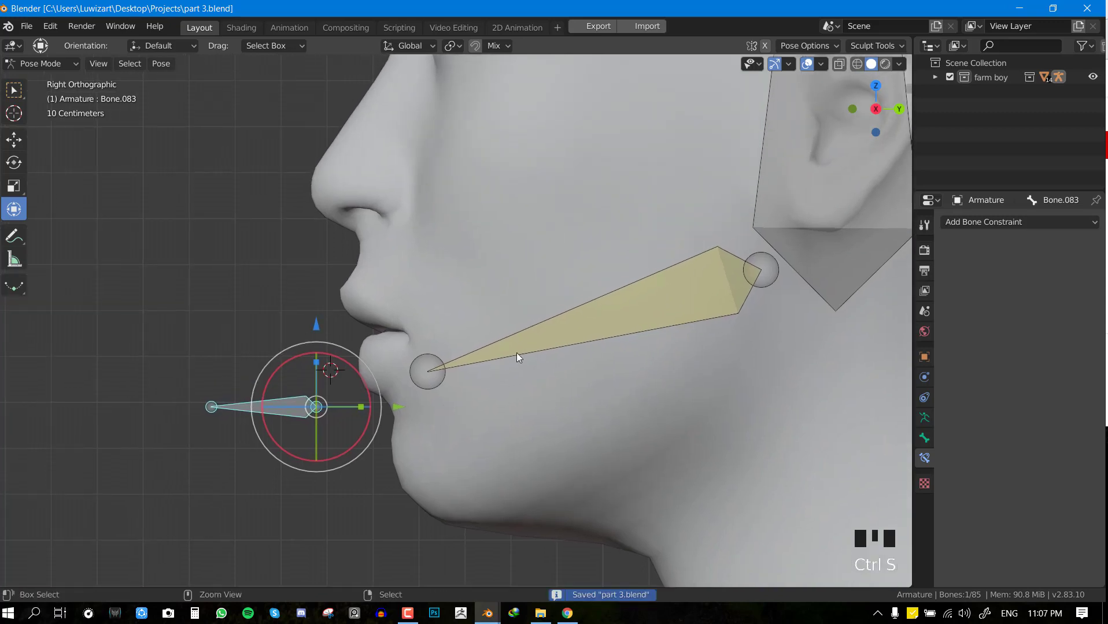
Duplicate the jaw bone in place in Edit Mode and hide all the other bones
scroll(490, 358, "down", 2)
scroll(456, 339, "up", 2)
key("alt+a")
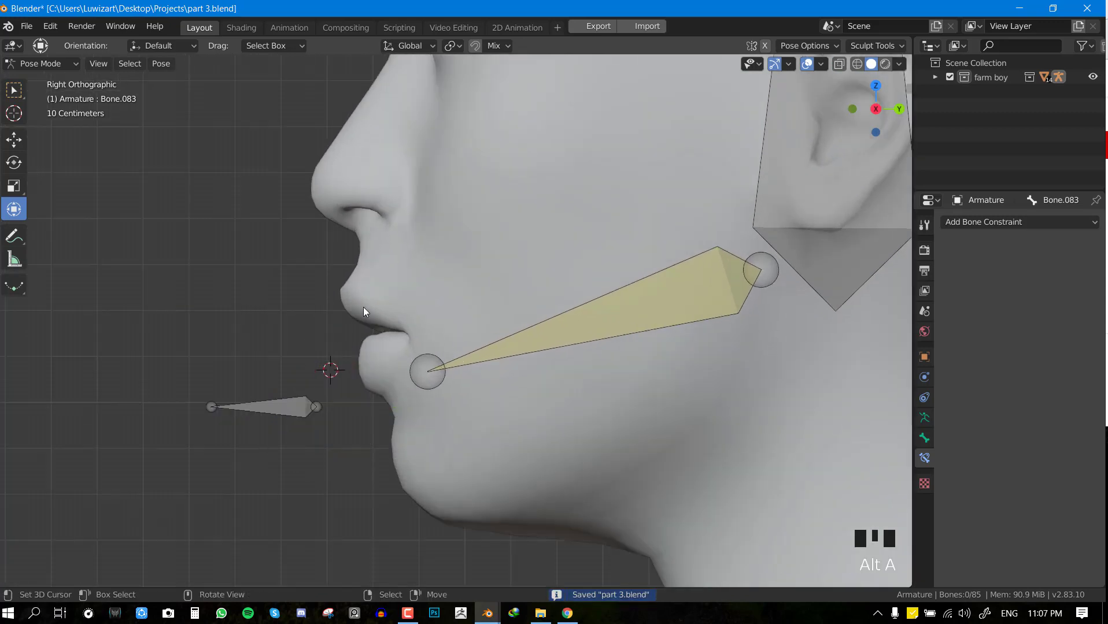
right_click(767, 278)
key("Tab")
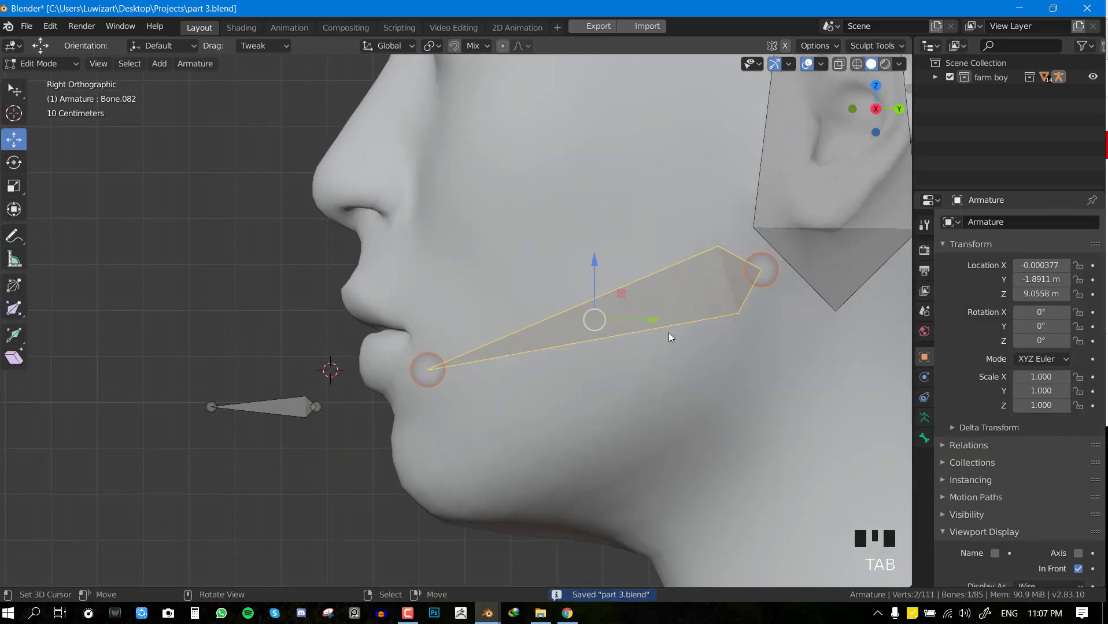
key("shift+d")
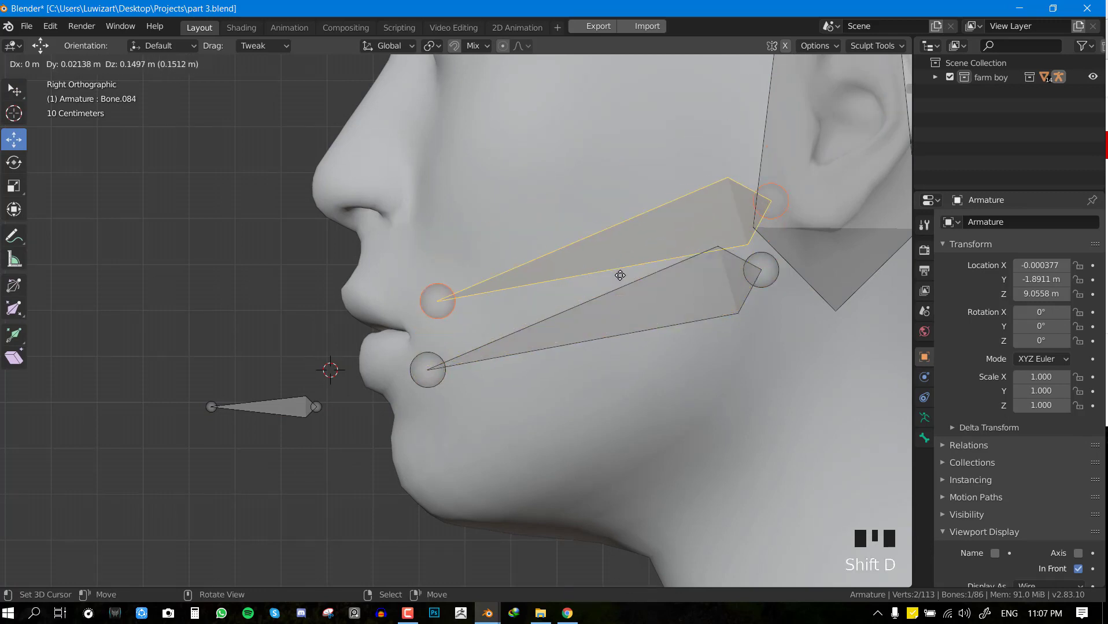
right_click(620, 275)
key("shift+h")
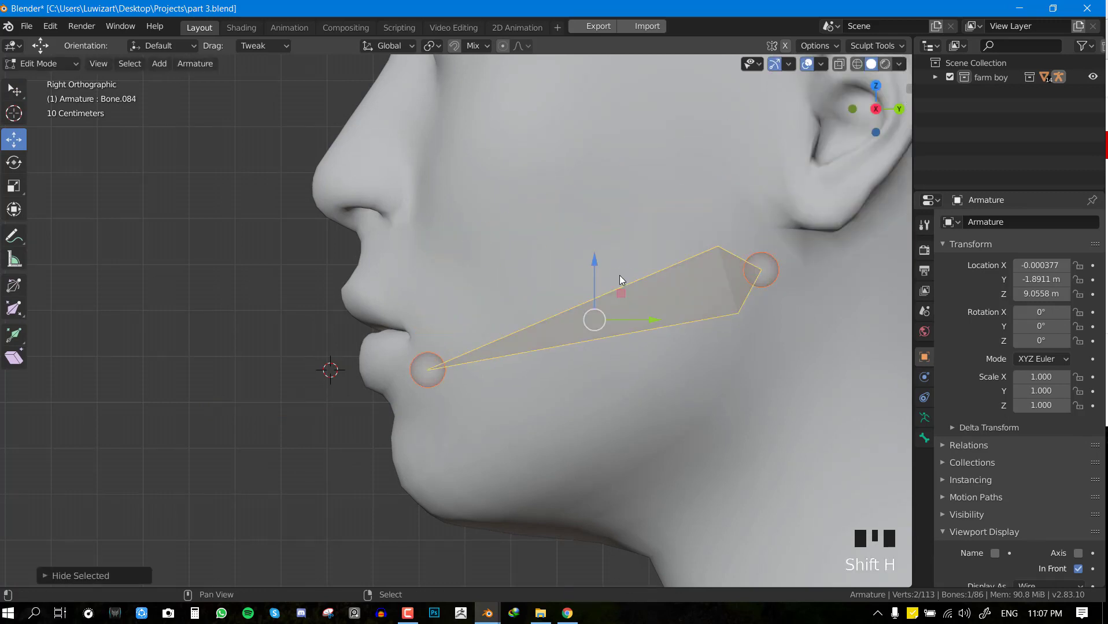
Move the duplicated bone's tip up about 0.25 m to just below the nose, and unhide the other bones
right_click(421, 384)
key("g")
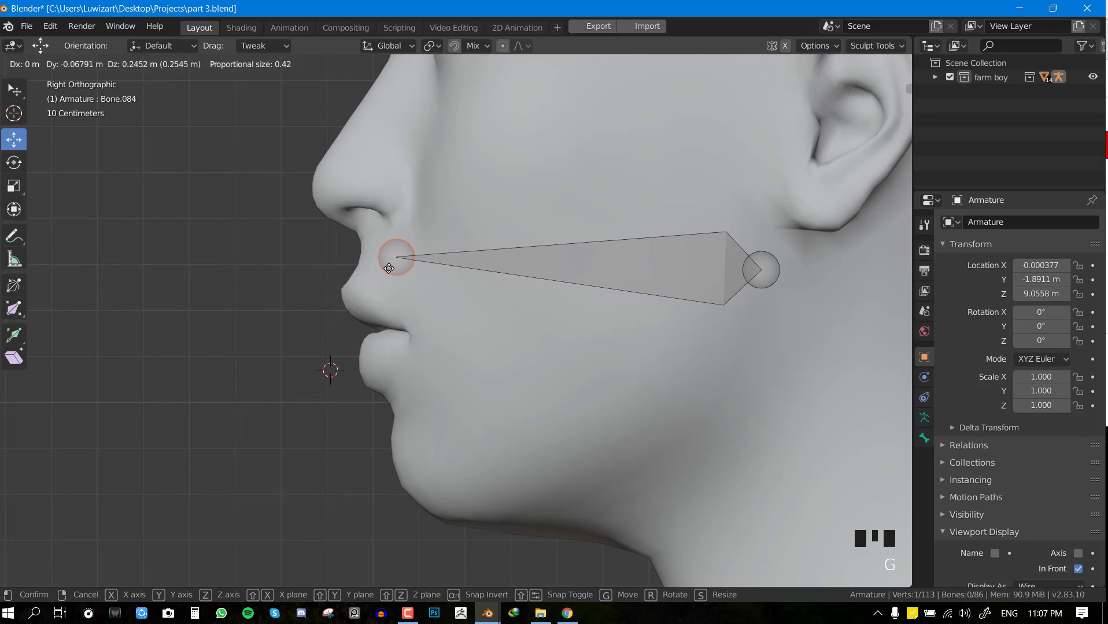
left_click(387, 266)
key("alt+h")
key("alt+a")
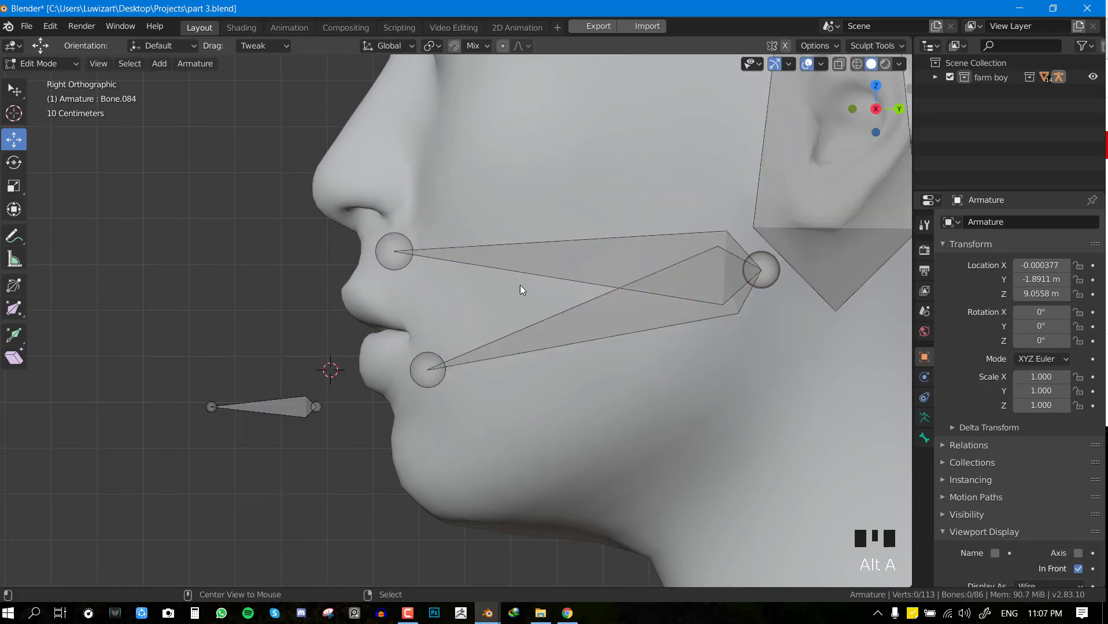
Test rotating the jaw bone in Edit Mode, cancelling it, and compare the upper lip and jaw bones in Pose Mode
middle_click_drag(527, 279, 596, 322)
key("KP_3")
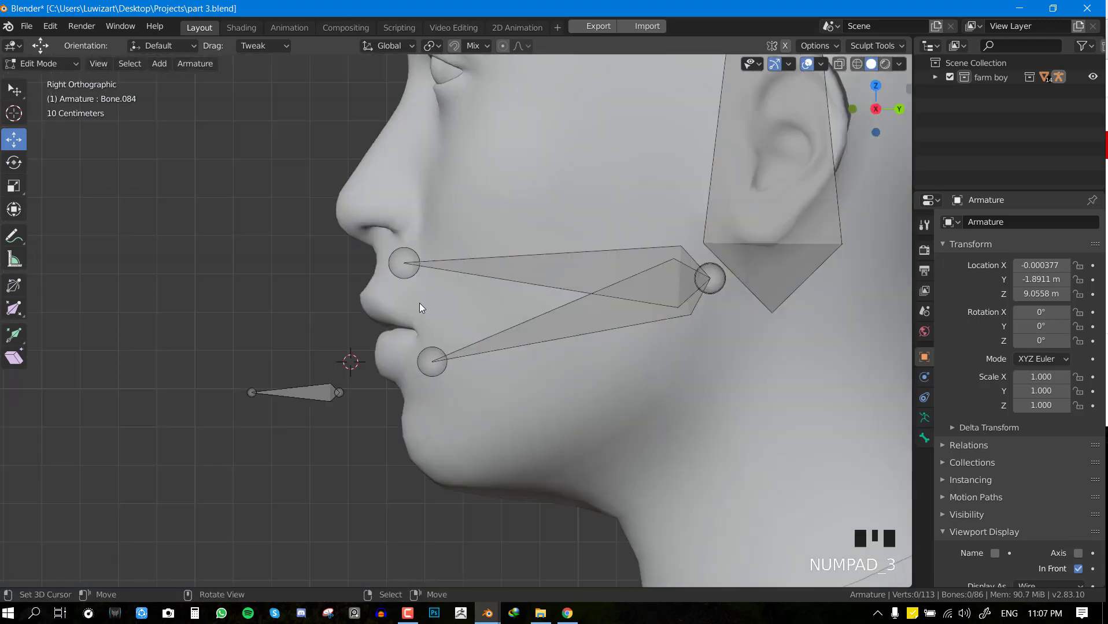
right_click(471, 270)
scroll(465, 269, "up", 2)
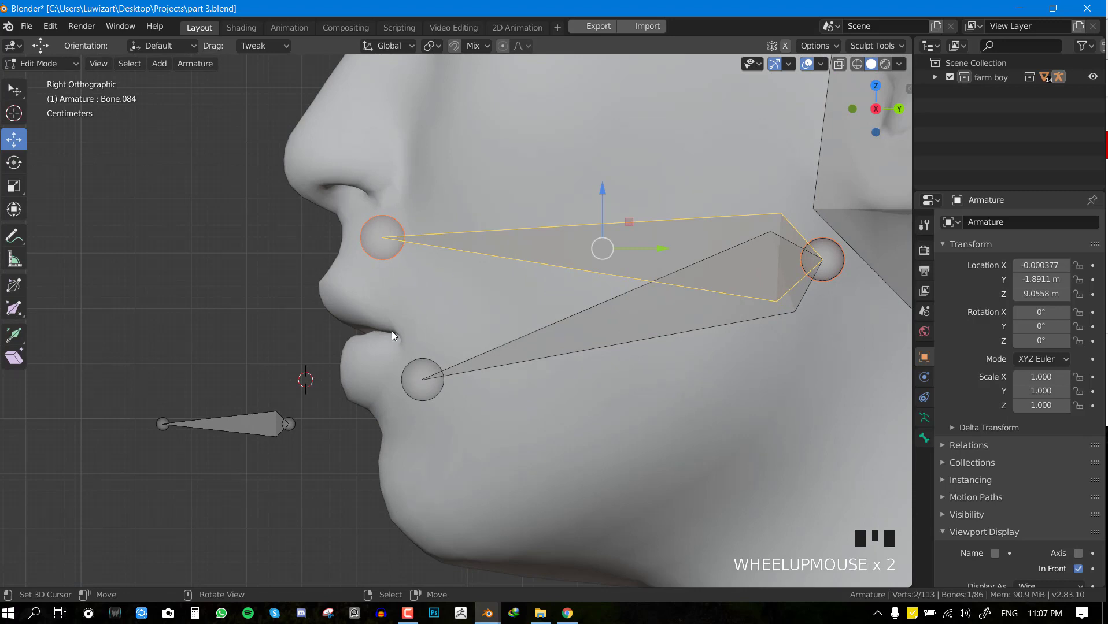
right_click(488, 352)
key("r")
right_click(518, 412)
key("Tab")
right_click(485, 373)
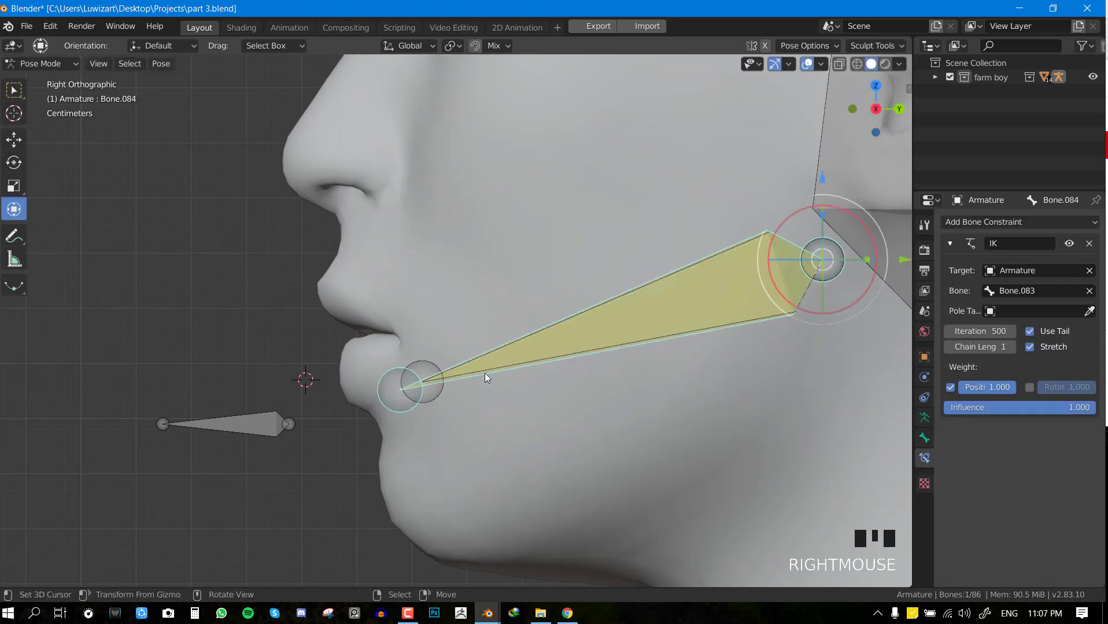
Clear the rotation and location of all bones in Pose Mode, and test rotating and moving the jaw bone, cancelling both
right_click(458, 356)
key("a")
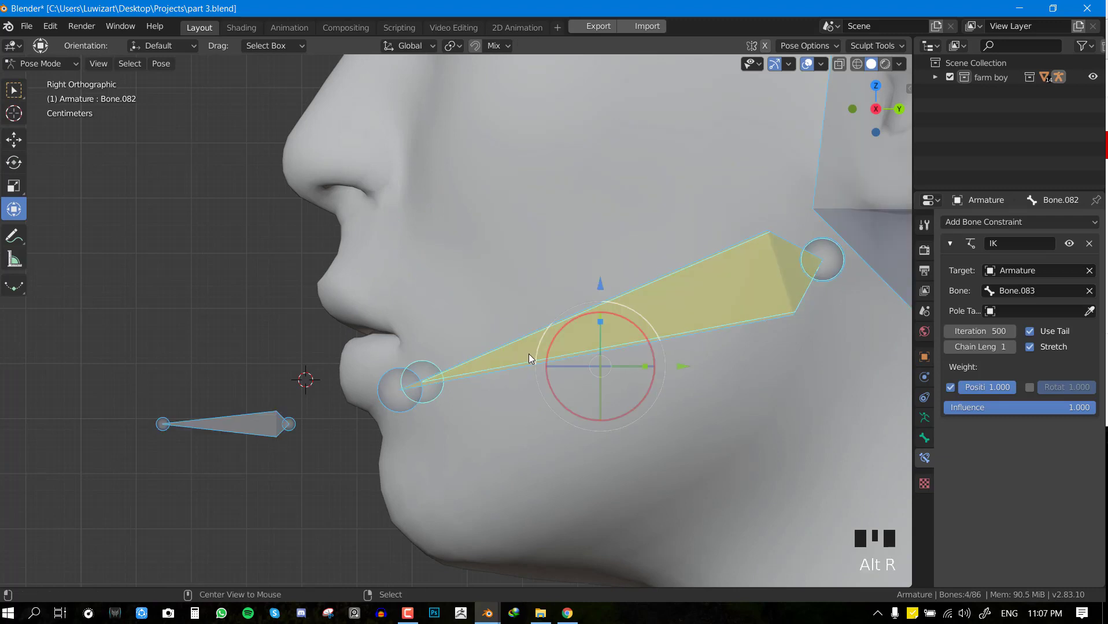
key("alt+g")
right_click(421, 370)
key("r")
right_click(455, 392)
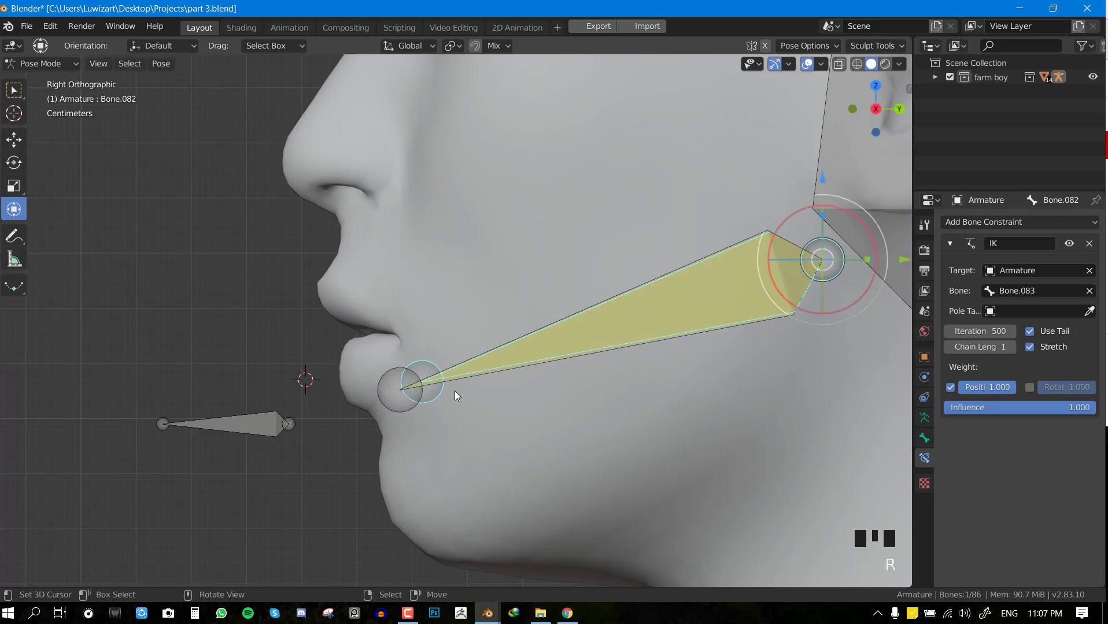
key("g")
right_click(467, 408)
Select the upper lip bone and remove its inherited IK constraint in Pose Mode
key("Tab")
key("Tab")
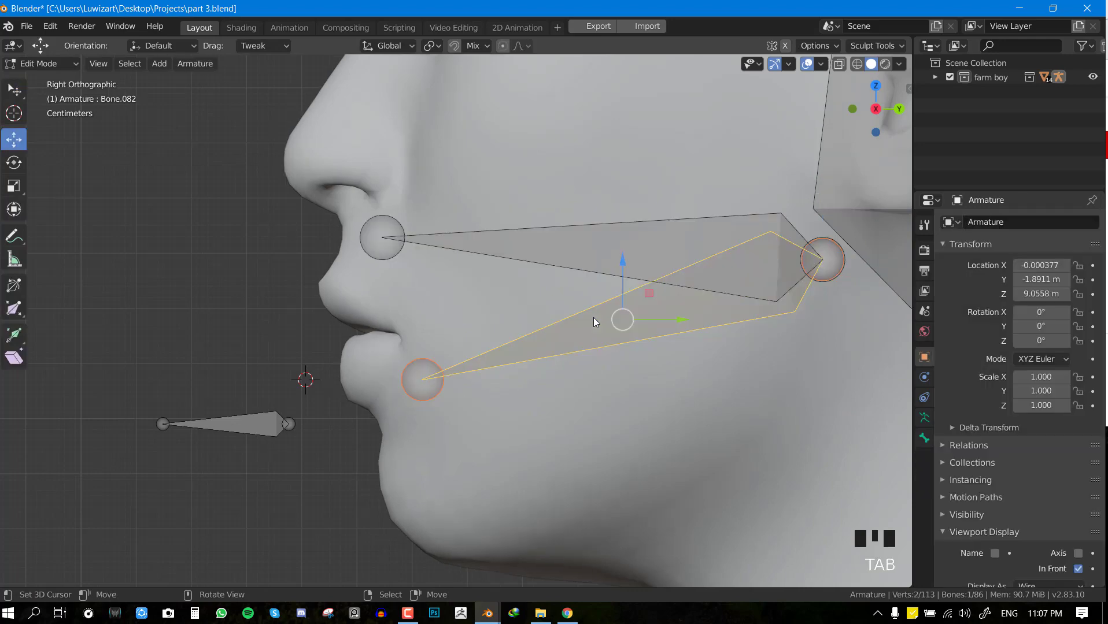
key("Tab")
right_click(546, 261)
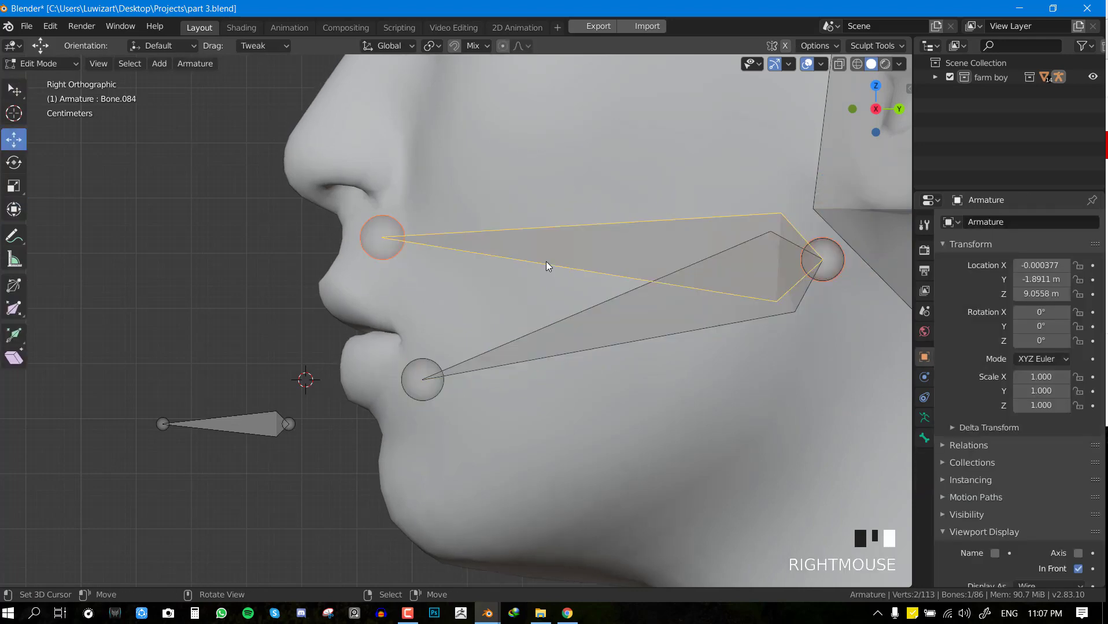
key("Tab")
left_click(1089, 244)
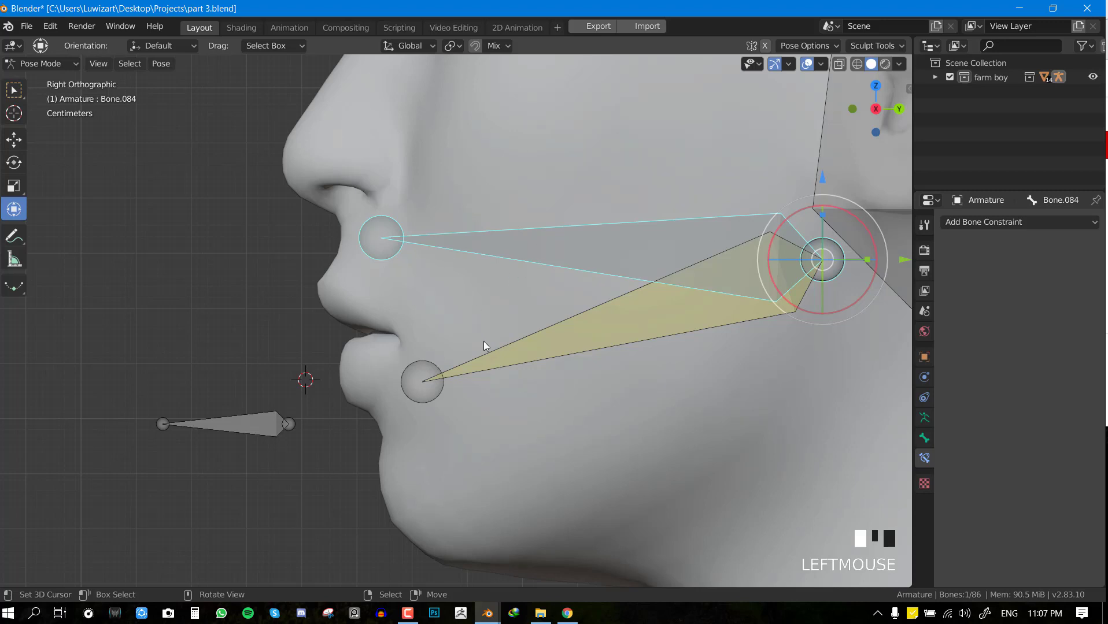
Test rotating the jaw bone in Pose Mode, cancelling the rotation
right_click(512, 337)
key("r")
key("r")
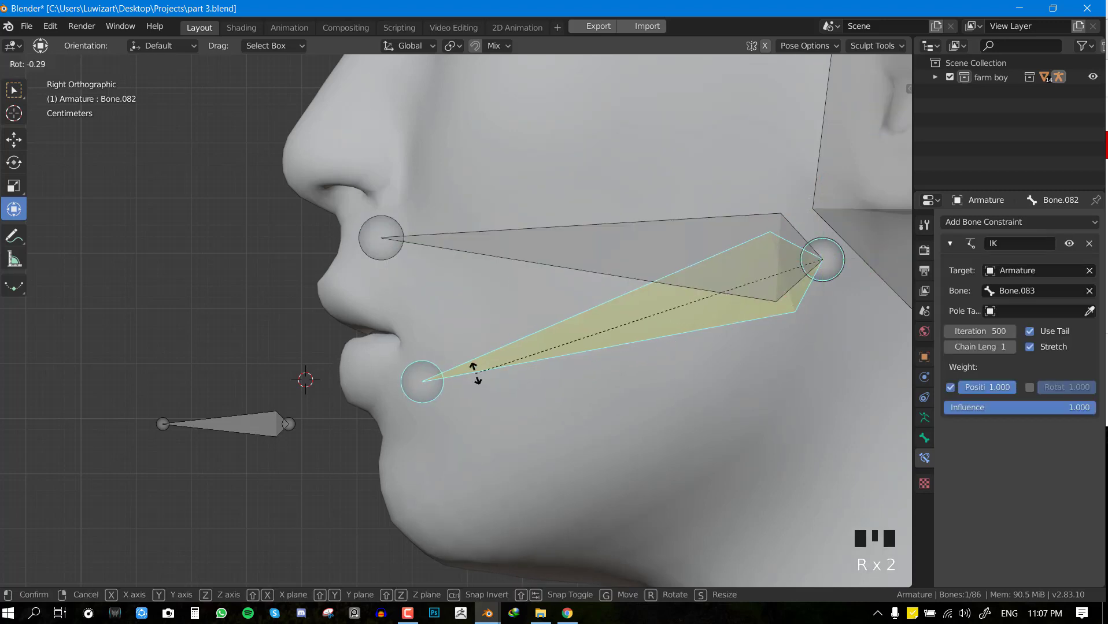
right_click(532, 446)
Move the control bone down in Pose Mode to open the character's mouth, and save the file
right_click_drag(275, 418, 330, 589)
scroll(443, 399, "down", 4)
middle_click_drag(444, 448, 434, 434, "shift")
key("ctrl+s")
scroll(474, 336, "up", 2)
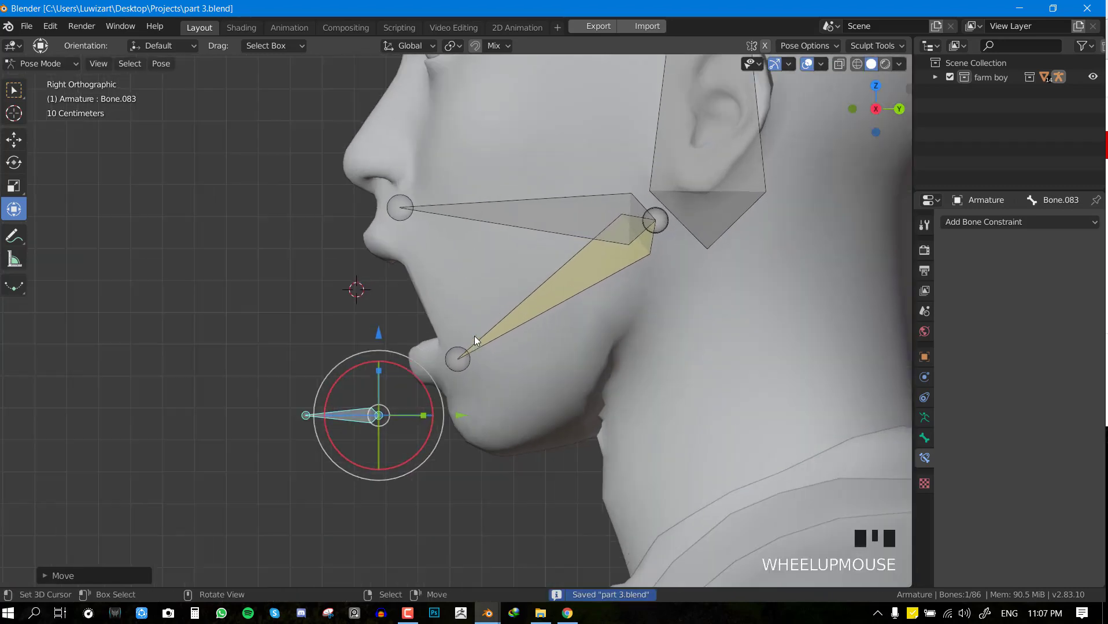
middle_click_drag(474, 336, 490, 256, "shift")
Put the body mesh into Weight Paint mode with the armature also selected, and make the upper lip bone active
key("alt+a")
right_click(494, 241)
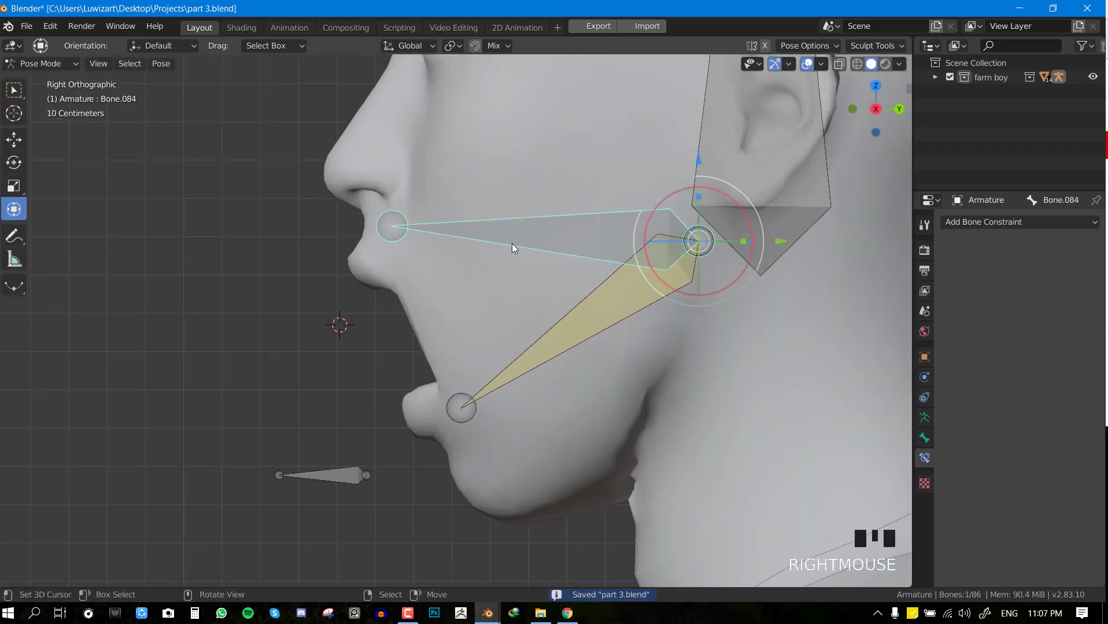
key("ctrl+Tab")
key("ctrl+Tab")
right_click(417, 282)
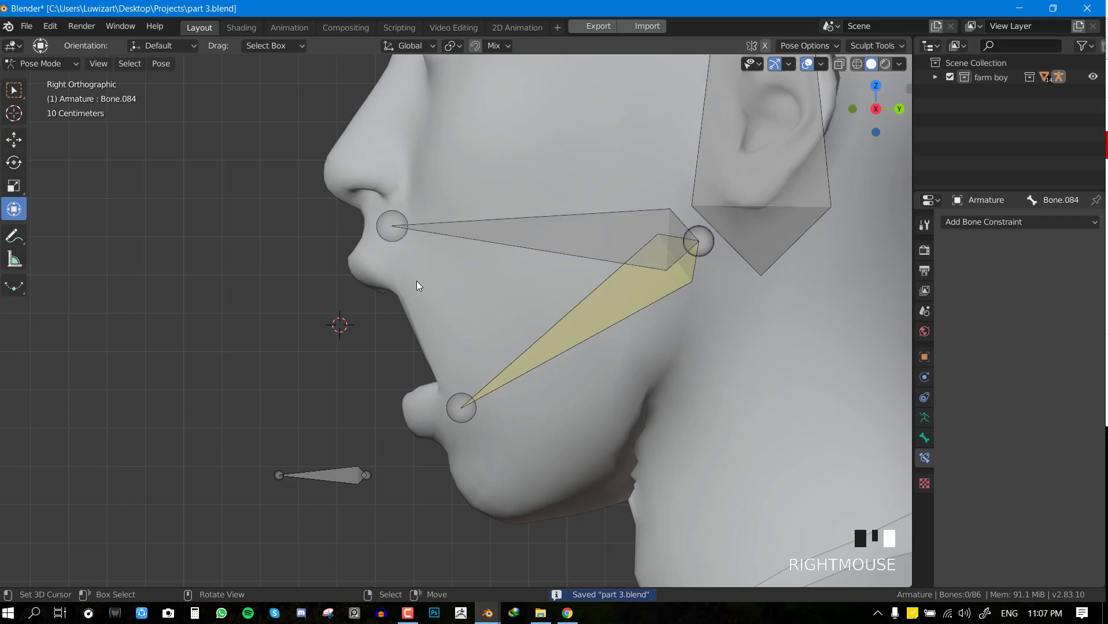
key("ctrl+Tab")
key("ctrl+Tab")
right_click(475, 238)
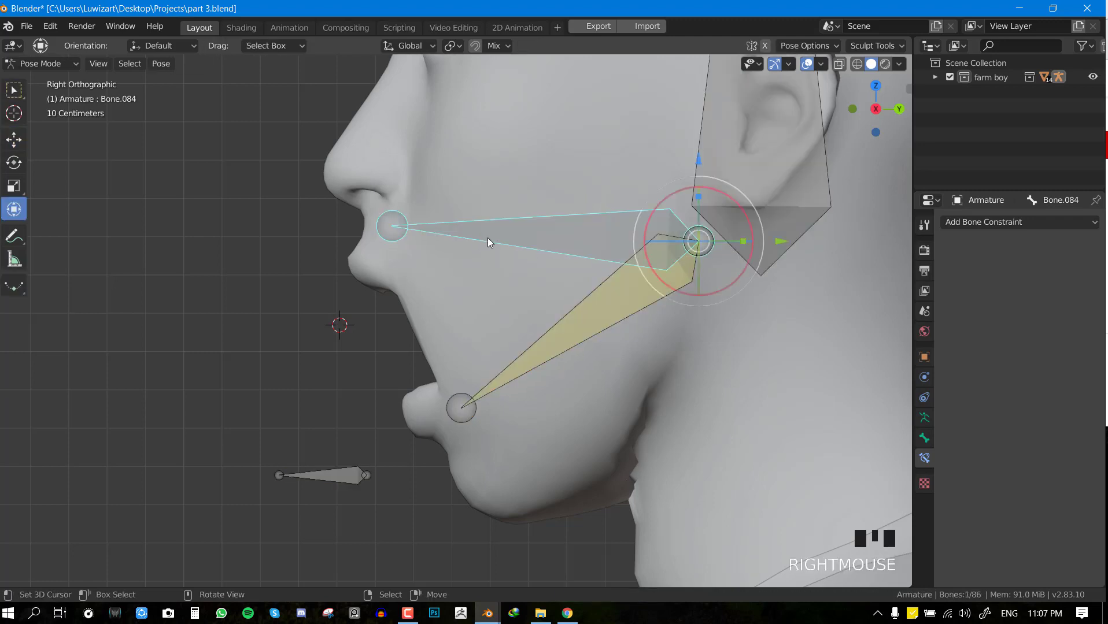
key("ctrl+Tab")
right_click(404, 263)
key("ctrl+Tab")
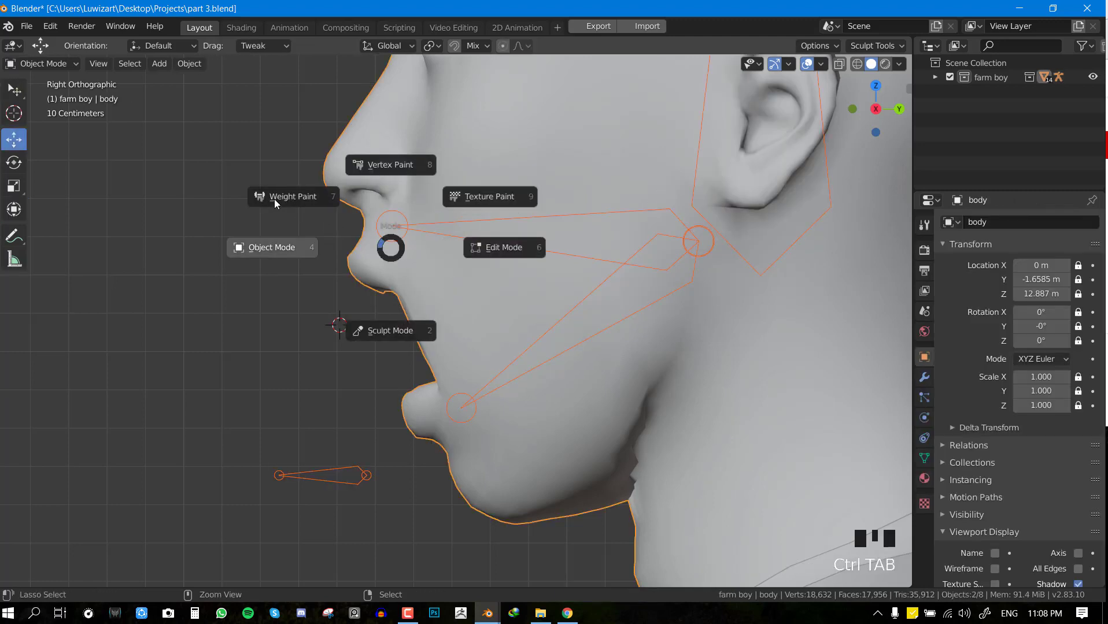
key("ctrl+Tab")
left_click(244, 165)
right_click(502, 250)
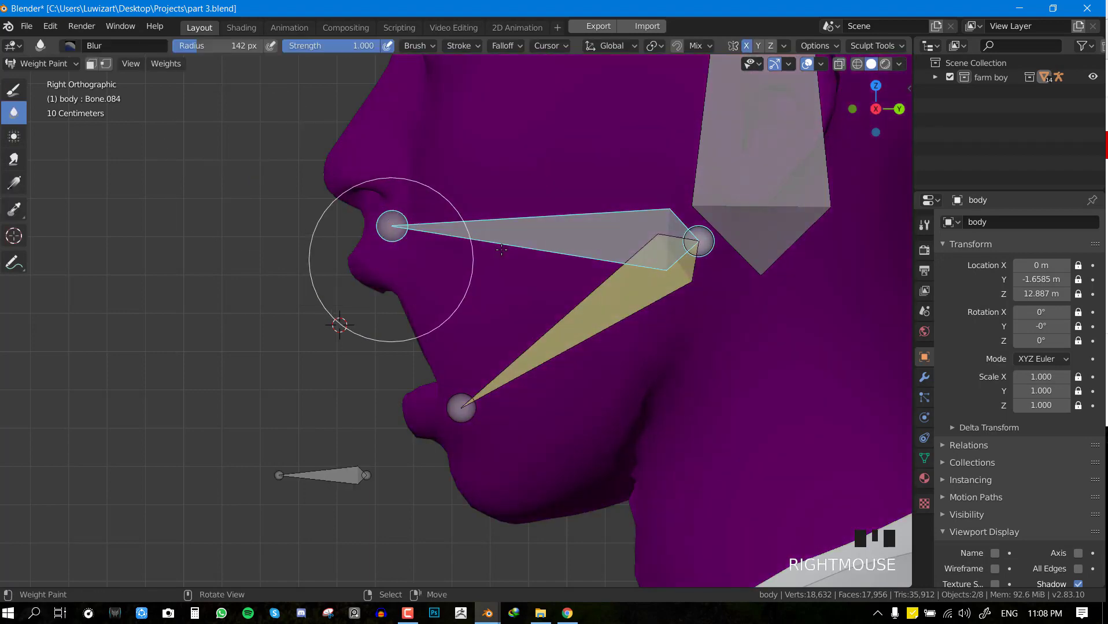
Dab the Blur brush on the face for the upper lip bone, save the file, and undo the stroke
scroll(358, 222, "up", 2)
left_click(426, 255)
middle_click_drag(426, 255, 540, 279)
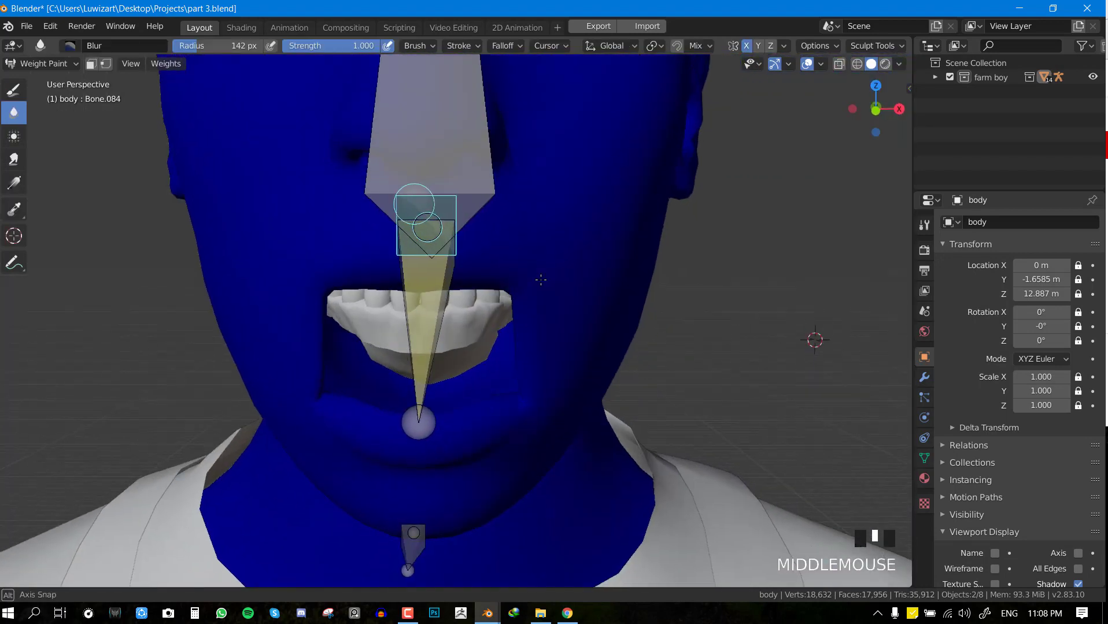
key("ctrl+s")
key("KP_3")
key("ctrl+z")
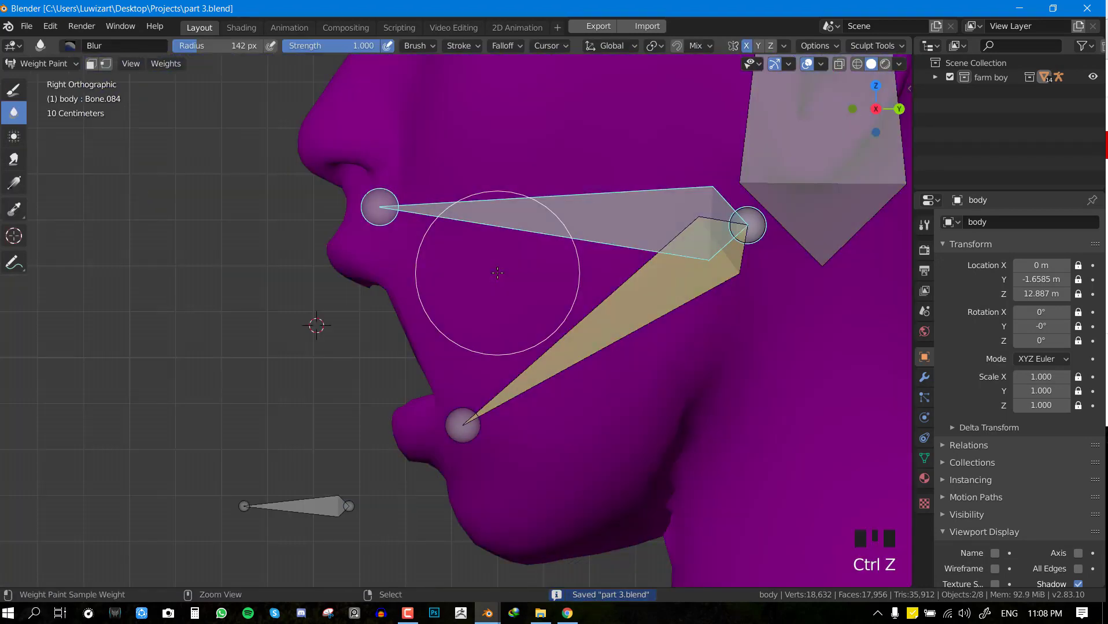
Dab the Blur brush once on the cheek to create the upper lip bone's vertex group
scroll(356, 220, "down", 2)
scroll(526, 209, "up", 2)
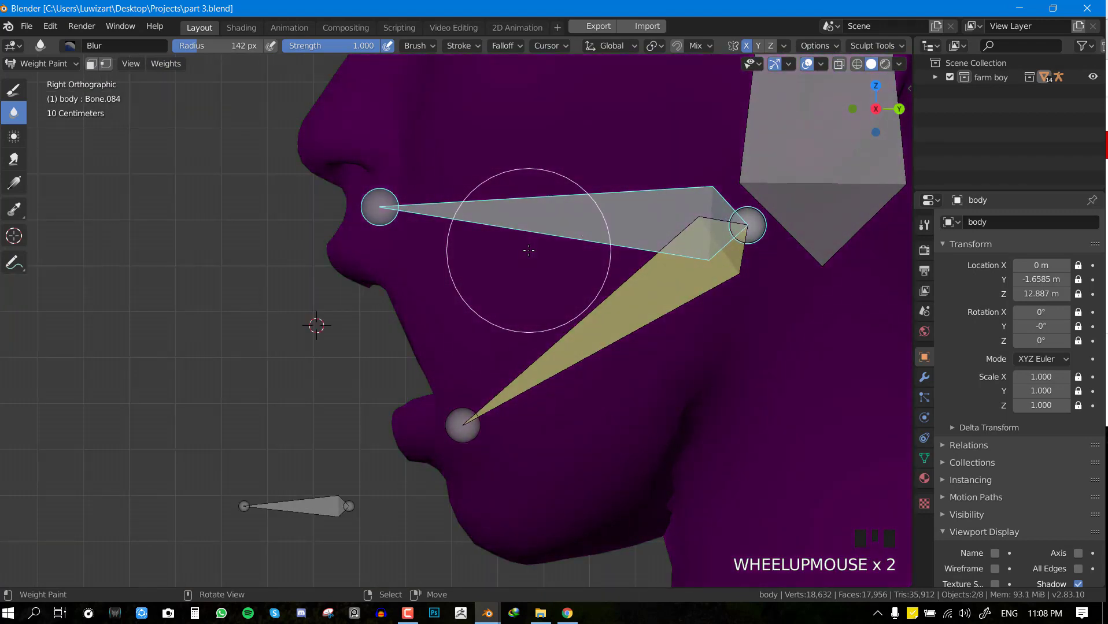
middle_click_drag(494, 247, 456, 289, "shift")
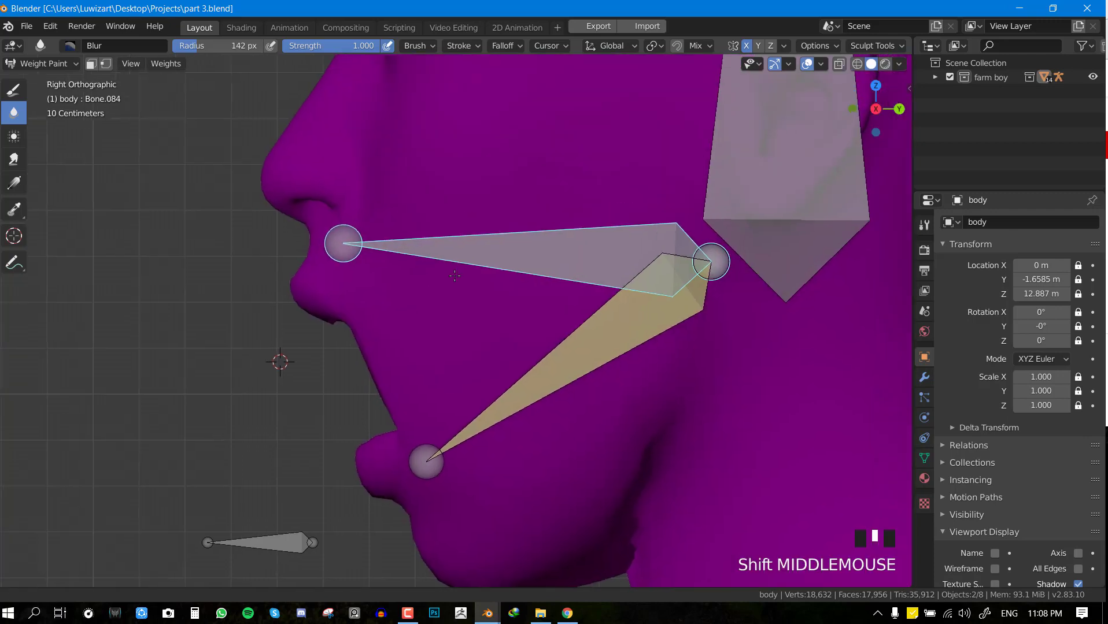
left_click(465, 241)
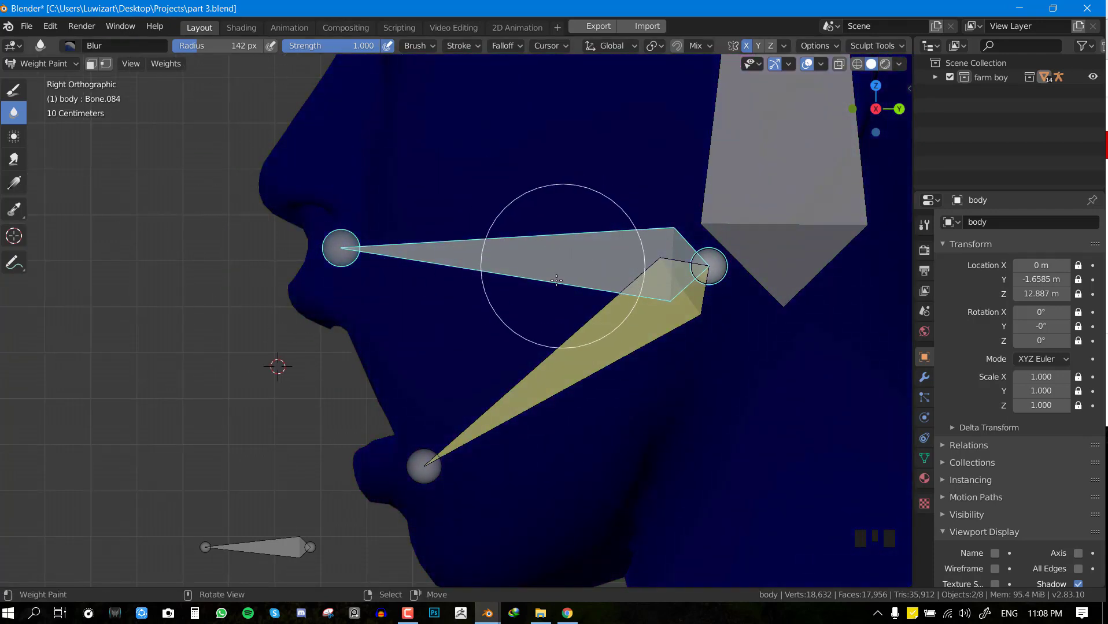
scroll(494, 272, "up", 2)
scroll(346, 247, "down", 2)
Clear the vertex selection in Edit Mode and lasso the upper lip vertices in wireframe view, including the area around them
key("Tab")
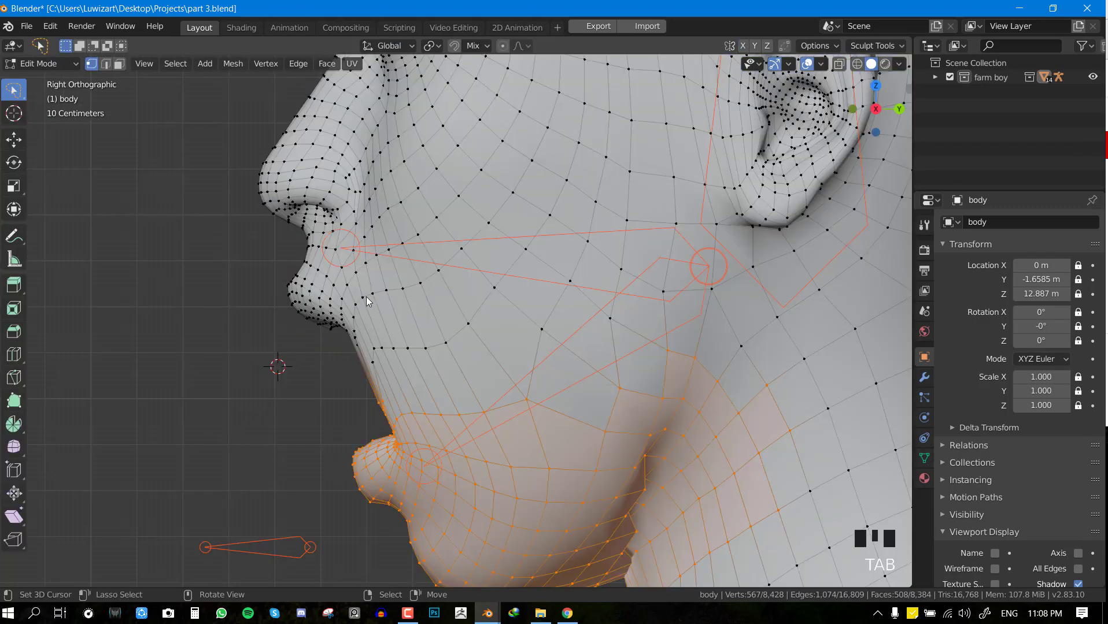
key("alt+a")
key("shift+z")
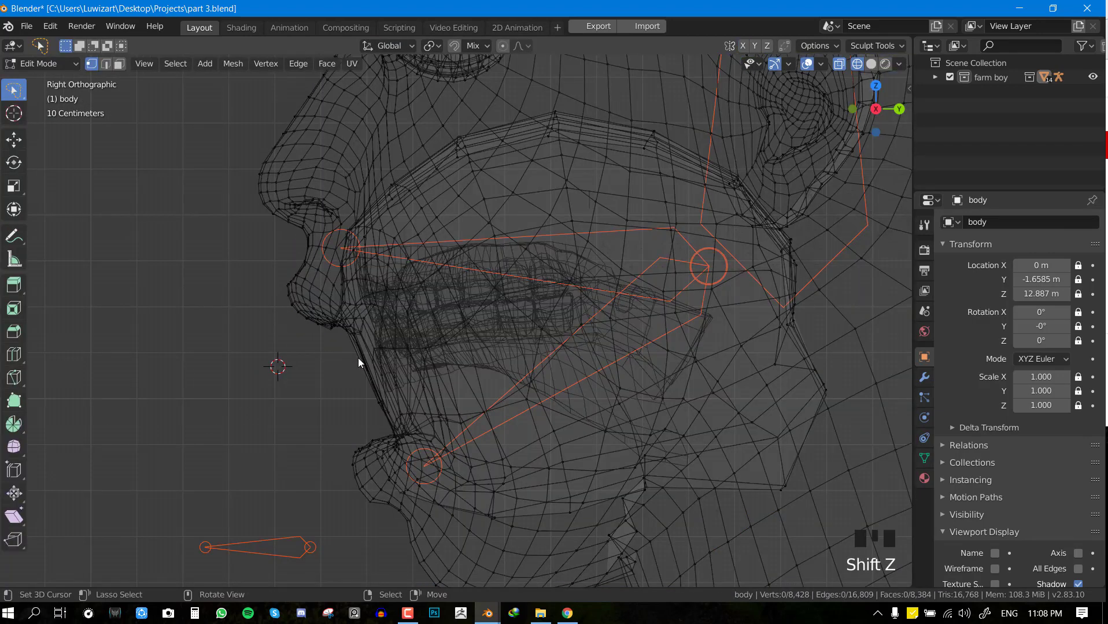
mouse_move(324, 391)
left_mouse_down()
mouse_move(474, 270)
mouse_move(415, 222)
mouse_move(267, 250)
mouse_move(277, 341)
left_mouse_up()
mouse_move(359, 290)
middle_mouse_down()
mouse_move(507, 243)
mouse_move(497, 259)
middle_mouse_up()
key("shift+z")
key("KP_3")
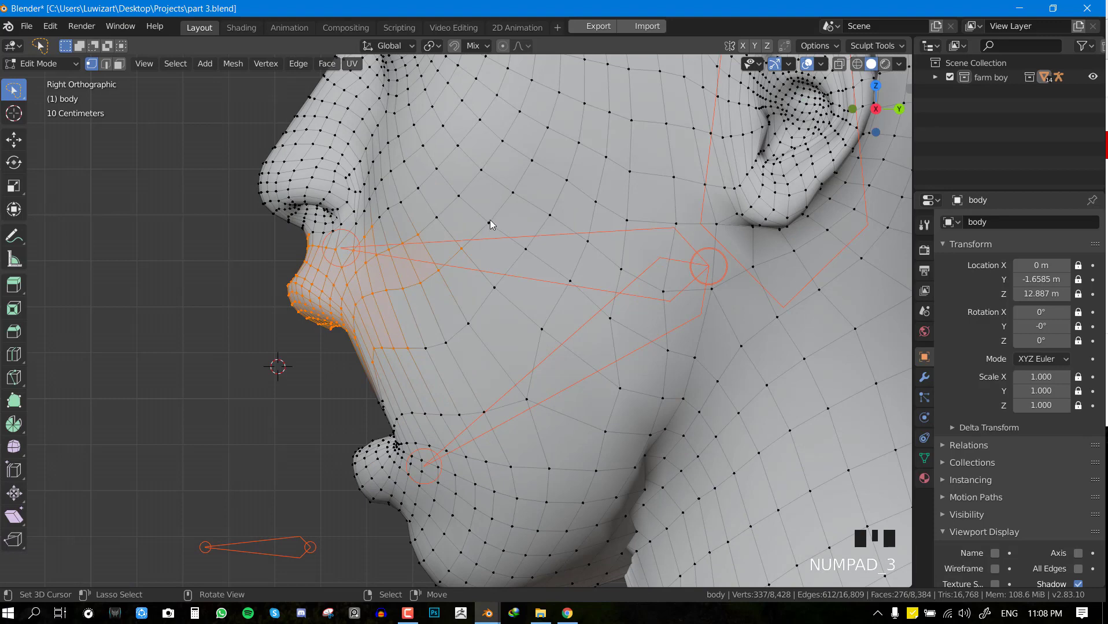
scroll(493, 221, "down", 4)
Assign the selected upper lip vertices to the Bone.084 vertex group with weight 1.000, and return to Weight Paint mode
key("Tab")
right_click(455, 292)
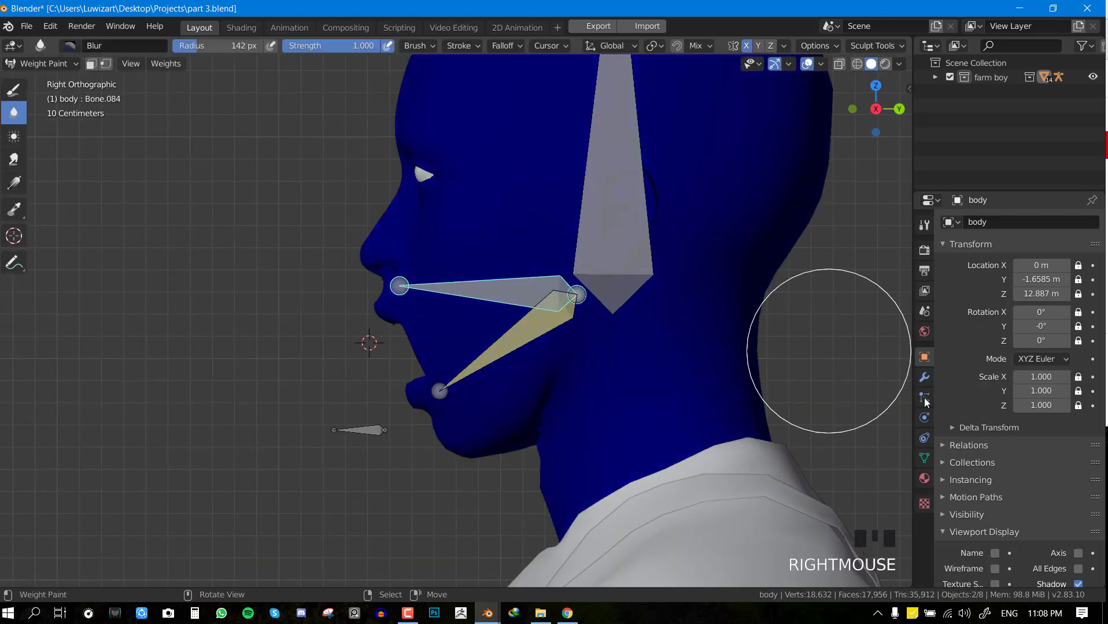
key("Tab")
left_click(925, 458)
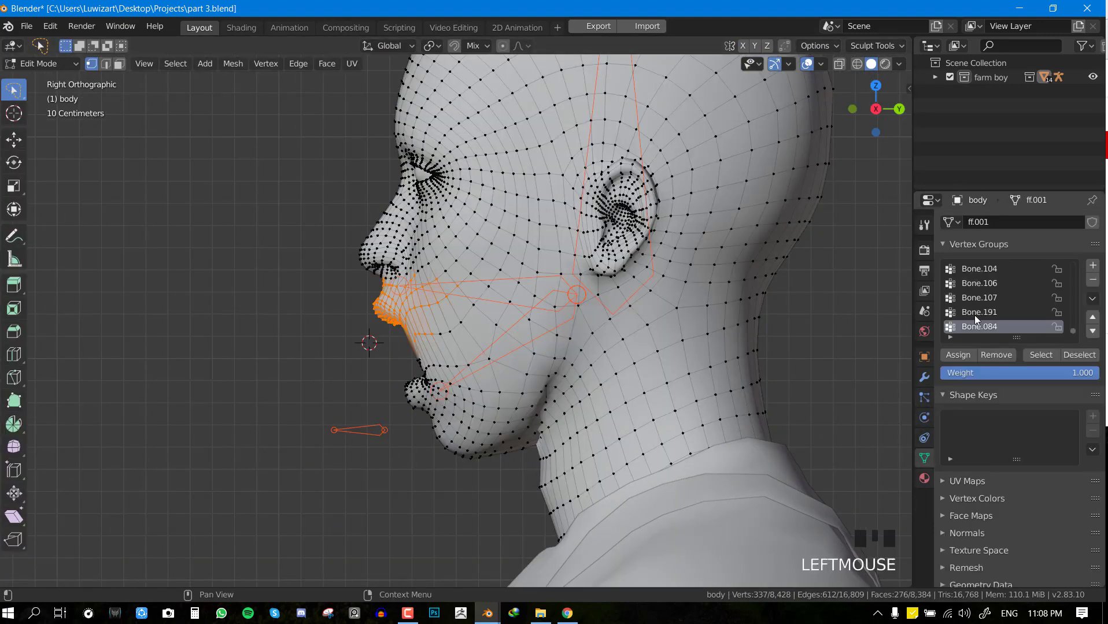
left_click(958, 356)
key("Tab")
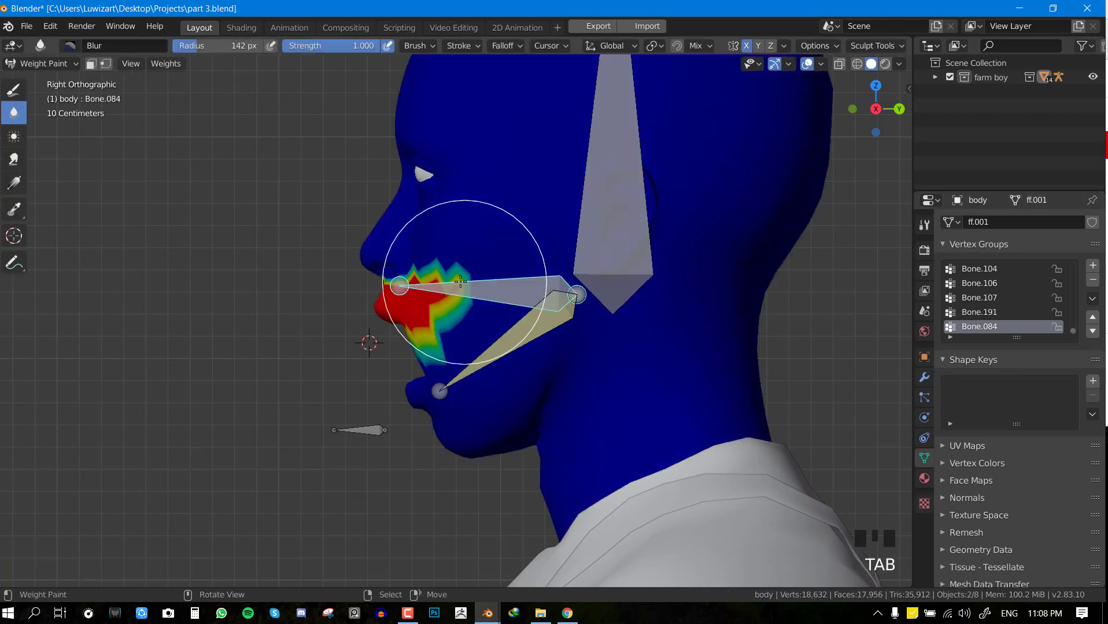
Remove the selected upper lip vertices from the head vertex group, and return to Weight Paint mode
right_click(642, 201)
key("Tab")
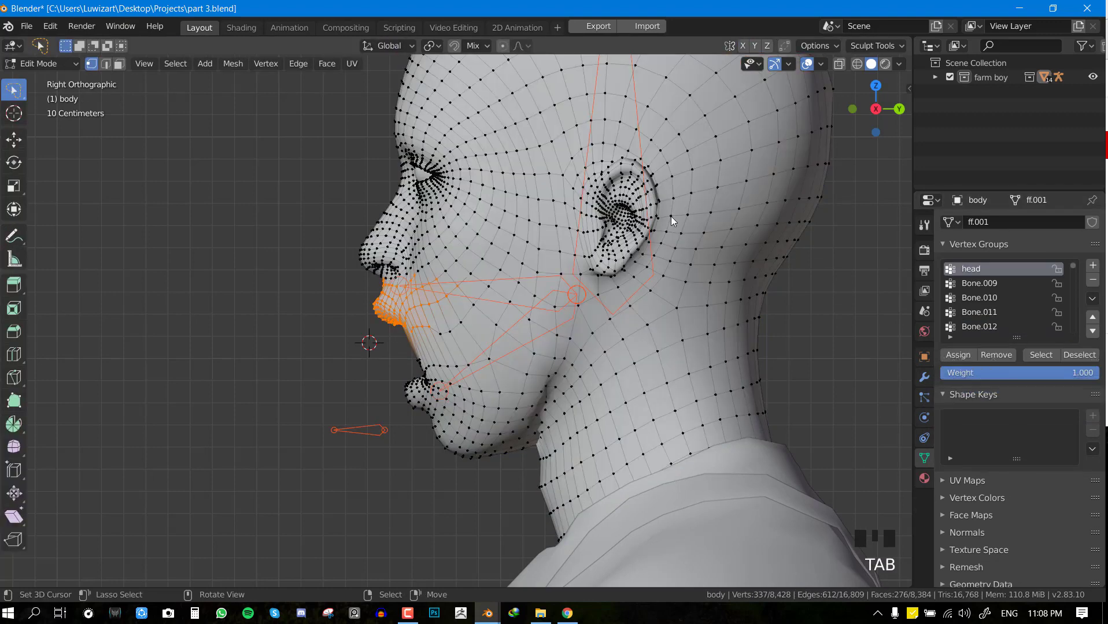
left_click(1001, 356)
key("Tab")
scroll(486, 306, "up", 1)
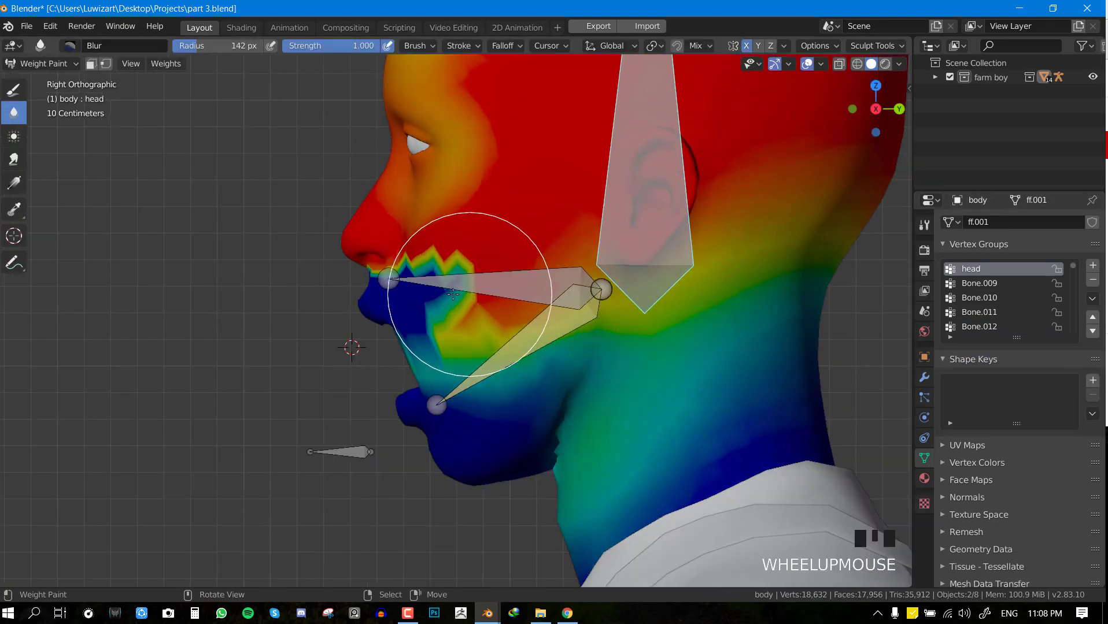
Select the upper lip bone and blur its weights outward across the cheek and the area around the mouth
right_click(448, 289)
key("space")
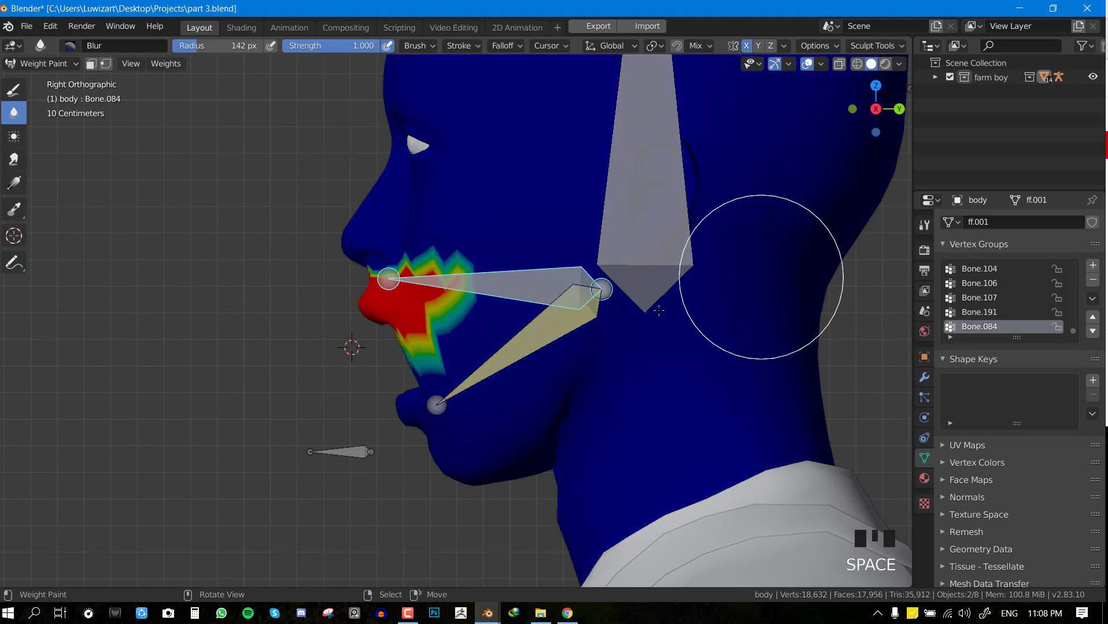
mouse_move(416, 277)
left_mouse_down()
mouse_move(433, 283)
mouse_move(440, 321)
mouse_move(448, 311)
left_mouse_up()
middle_click_drag(450, 309, 520, 310)
scroll(519, 310, "up", 2)
mouse_move(470, 272)
left_mouse_down()
mouse_move(460, 254)
mouse_move(398, 260)
mouse_move(358, 248)
left_mouse_up()
key("KP_3")
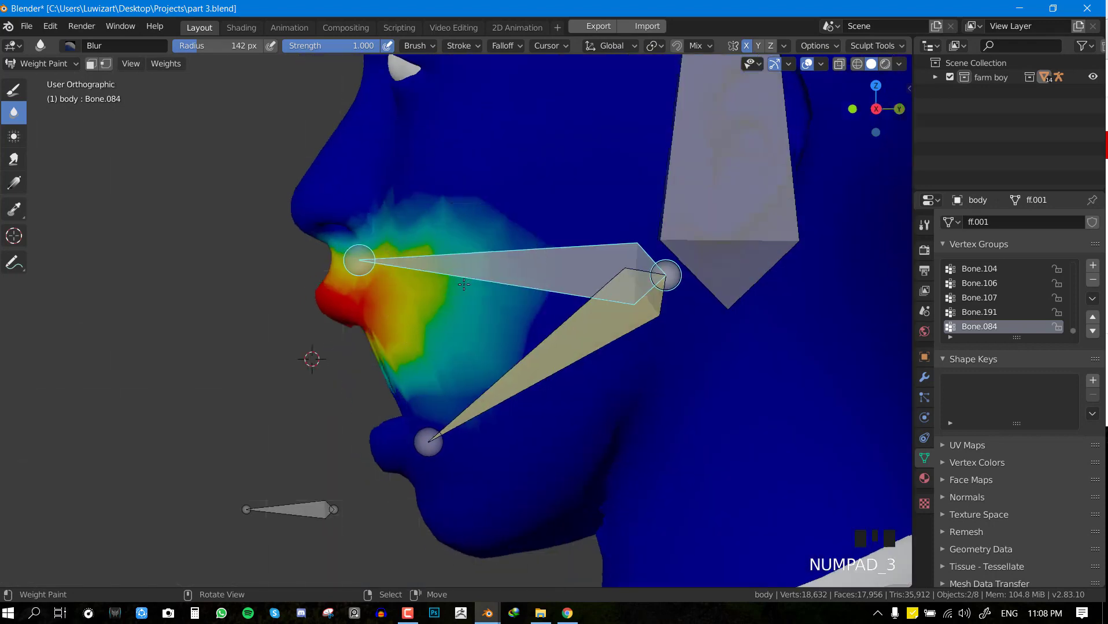
Test rotating and moving the upper lip bone in Weight Paint mode to check how the lip deforms
key("r")
left_click(435, 292)
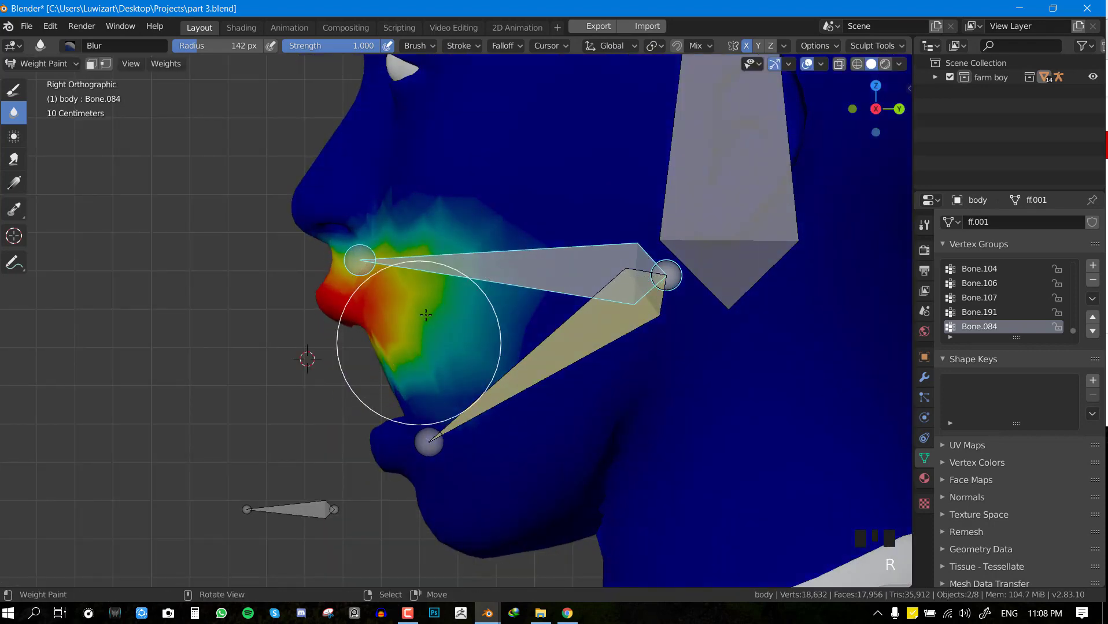
key("g")
left_click(543, 288)
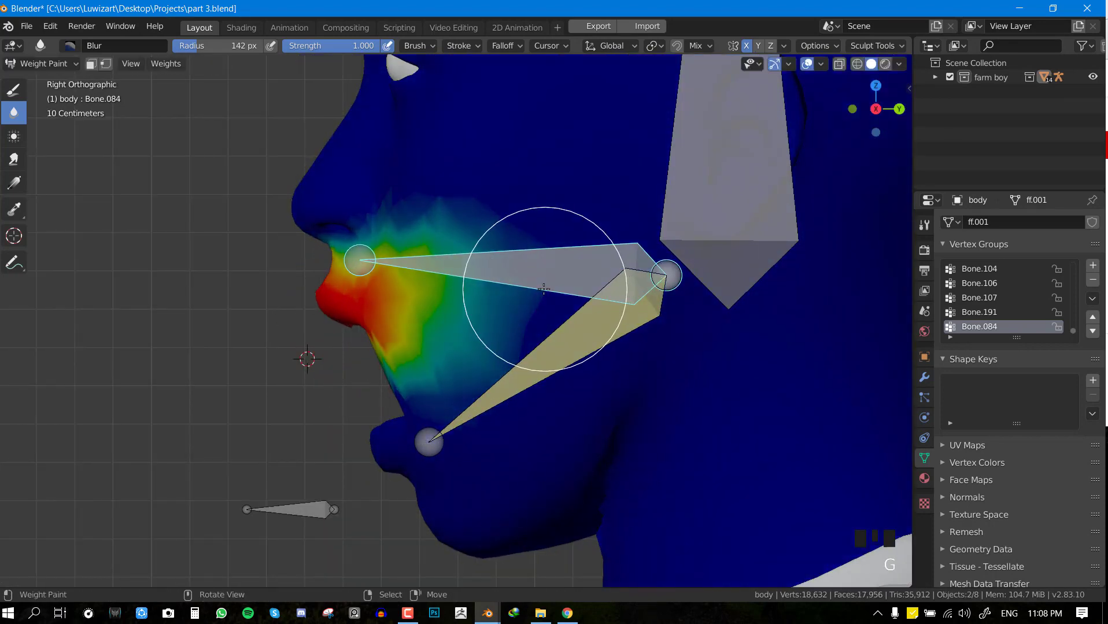
key("r")
right_click(663, 277)
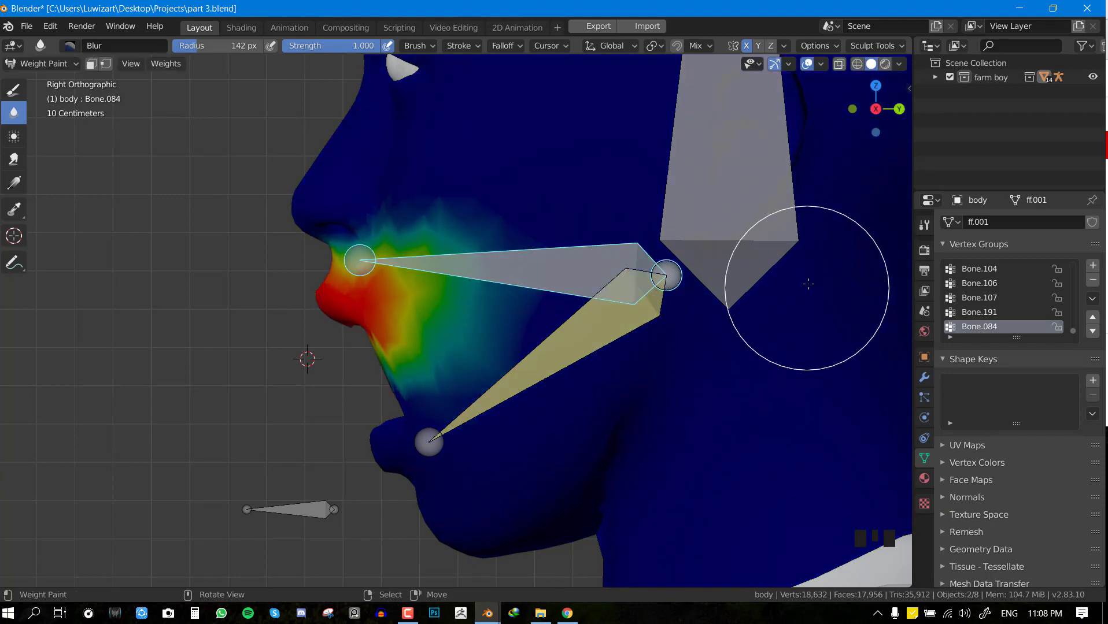
key("r")
right_click(754, 237)
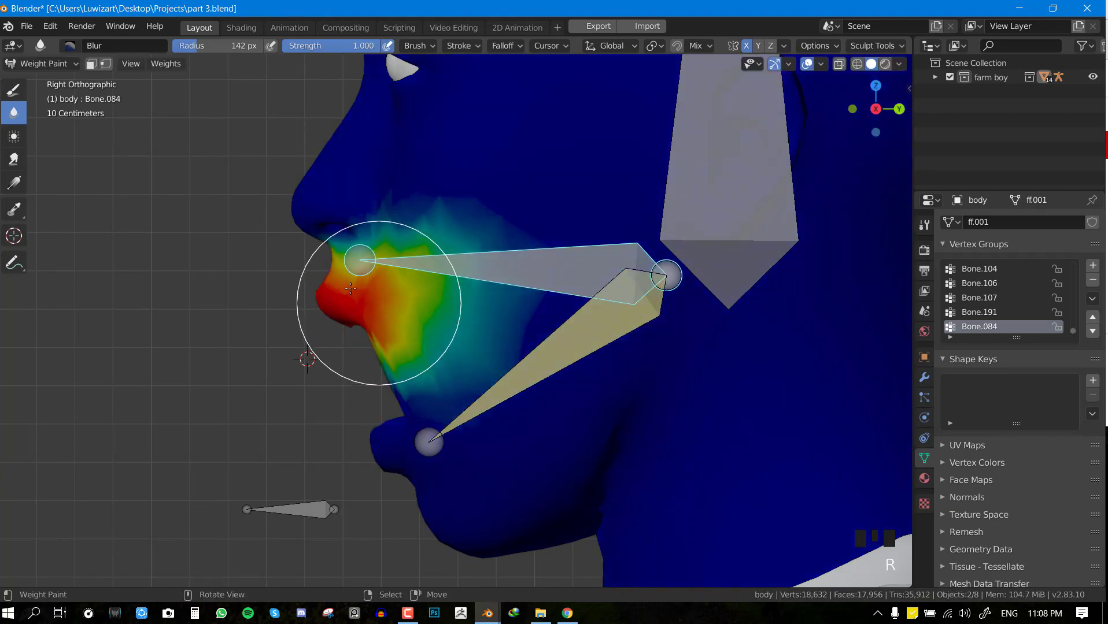
Select the head bone and blur its weights around the upper lip and cheek in Weight Paint mode
mouse_move(395, 321)
left_mouse_down()
mouse_move(386, 341)
mouse_move(381, 307)
left_mouse_up()
key("KP_1")
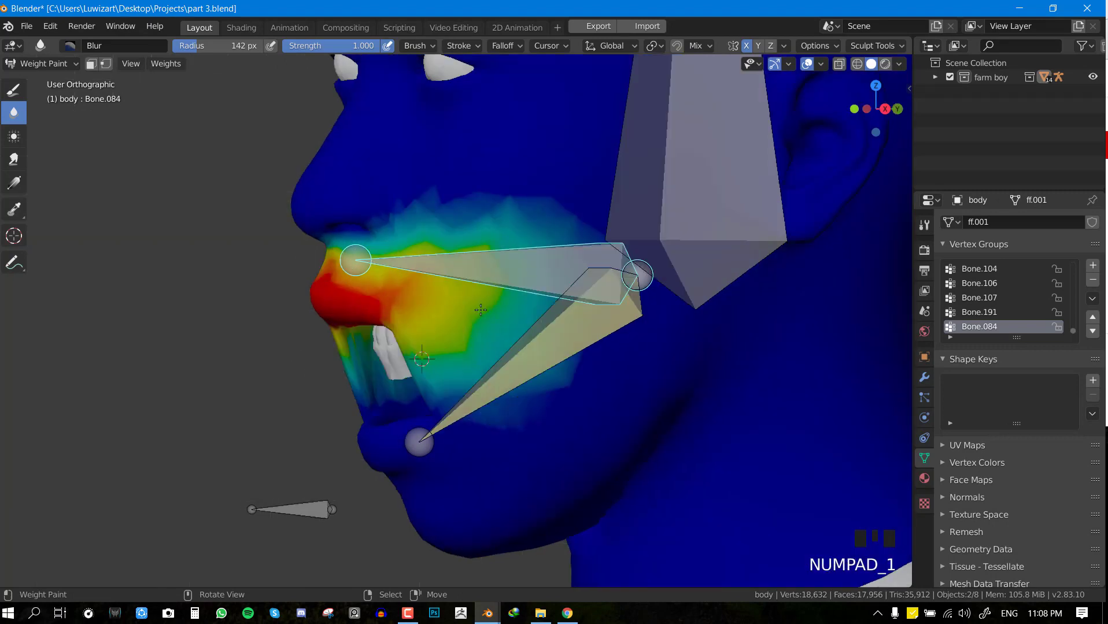
key("KP_3")
right_click(680, 186)
left_click(432, 281)
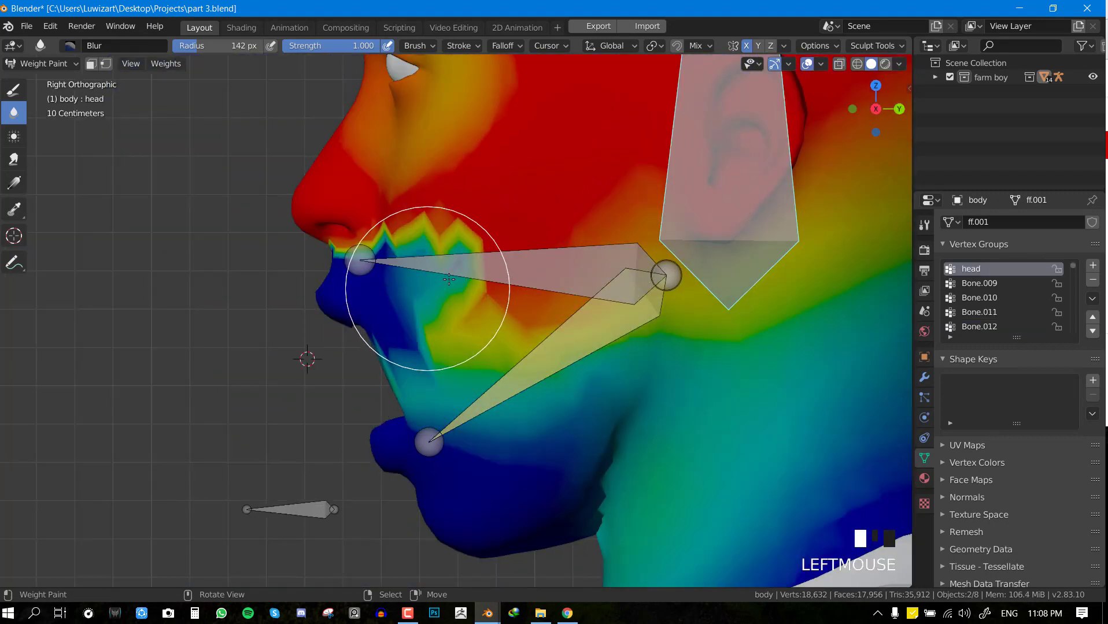
left_click(433, 249)
left_click(422, 249)
left_click(410, 251)
left_click(398, 250)
left_click(387, 253)
left_click(375, 257)
left_click(398, 271)
left_click(425, 304)
left_click(446, 334)
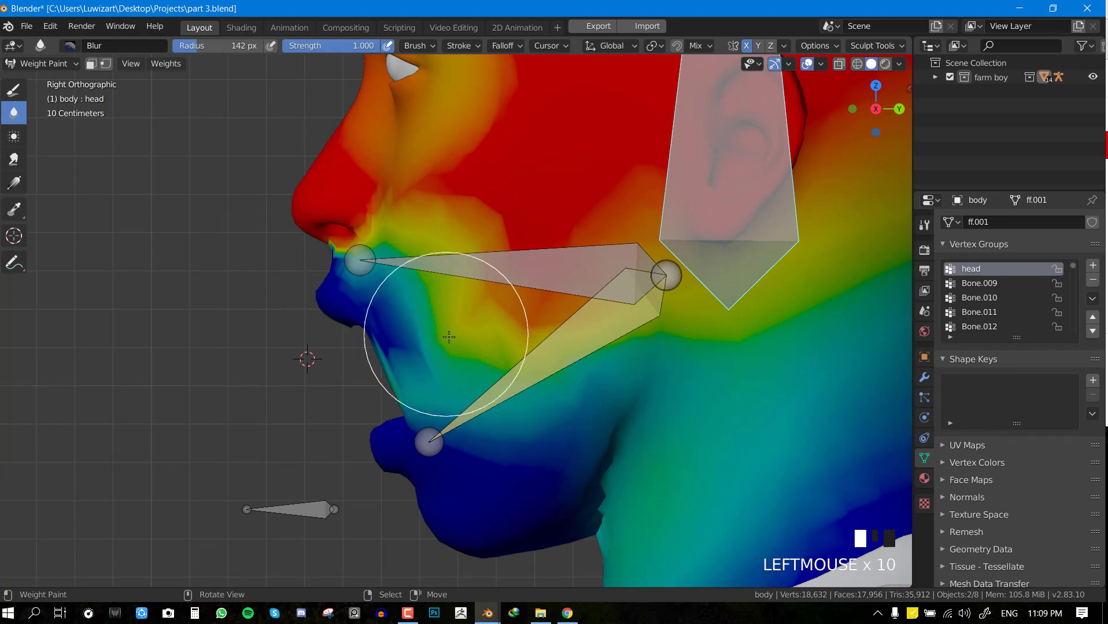
middle_click_drag(443, 330, 532, 339)
left_click(444, 282)
Test rotating the upper lip bone from the side view to check the blended weights
key("KP_3")
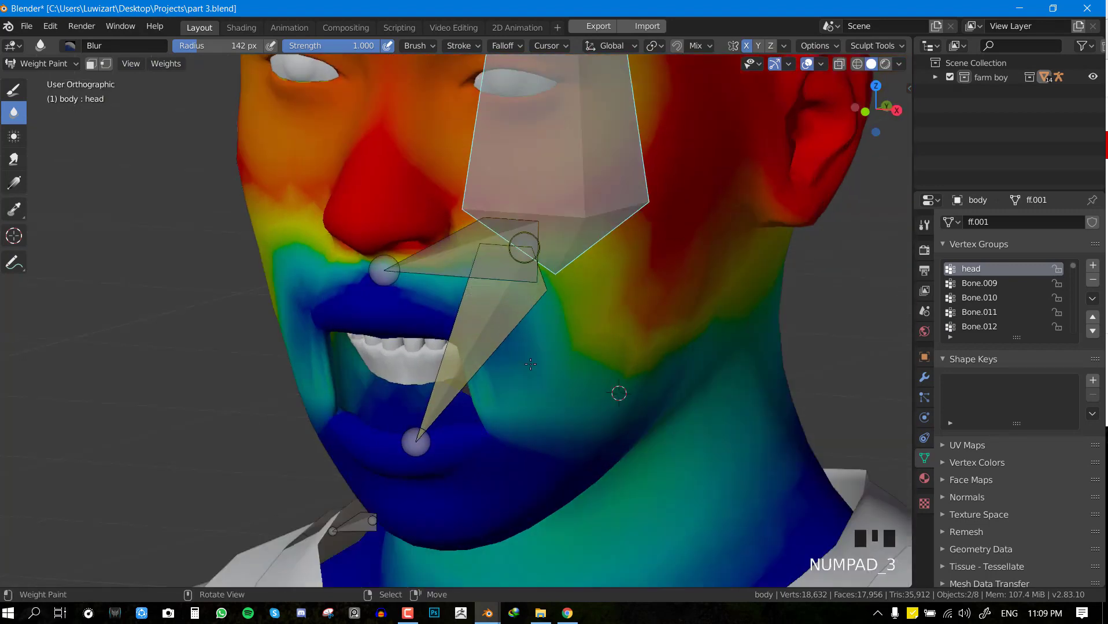
right_click(437, 278)
key("r")
Switch to the armature's Edit Mode and extrude a short horizontal bone forward from the upper lip bone's tip
key("ctrl+Tab")
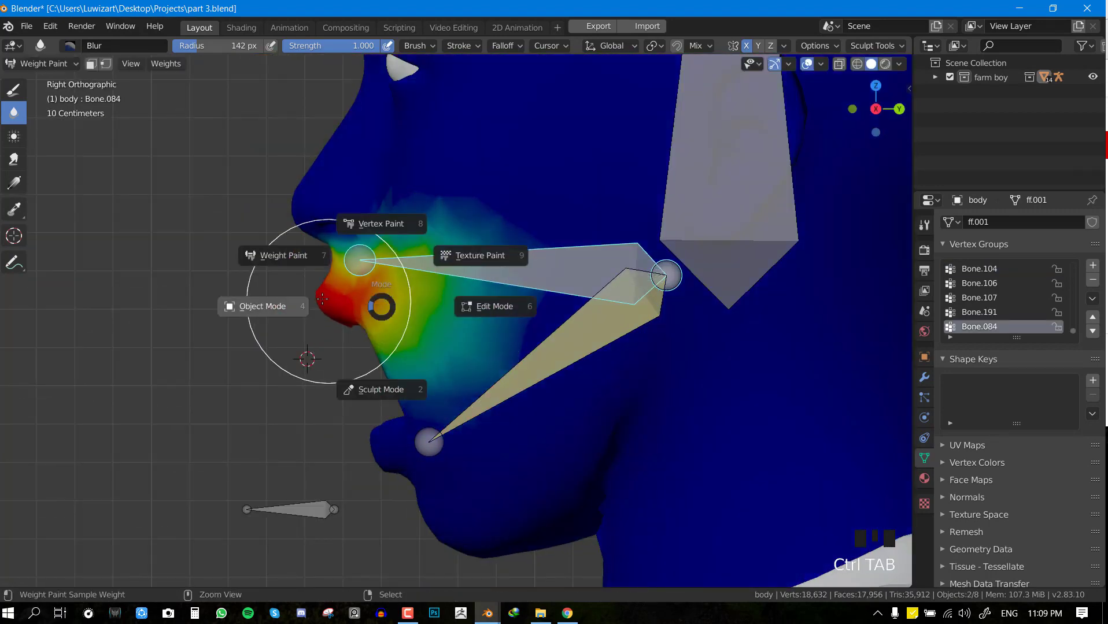
right_click(383, 254)
right_click(373, 259)
key("Tab")
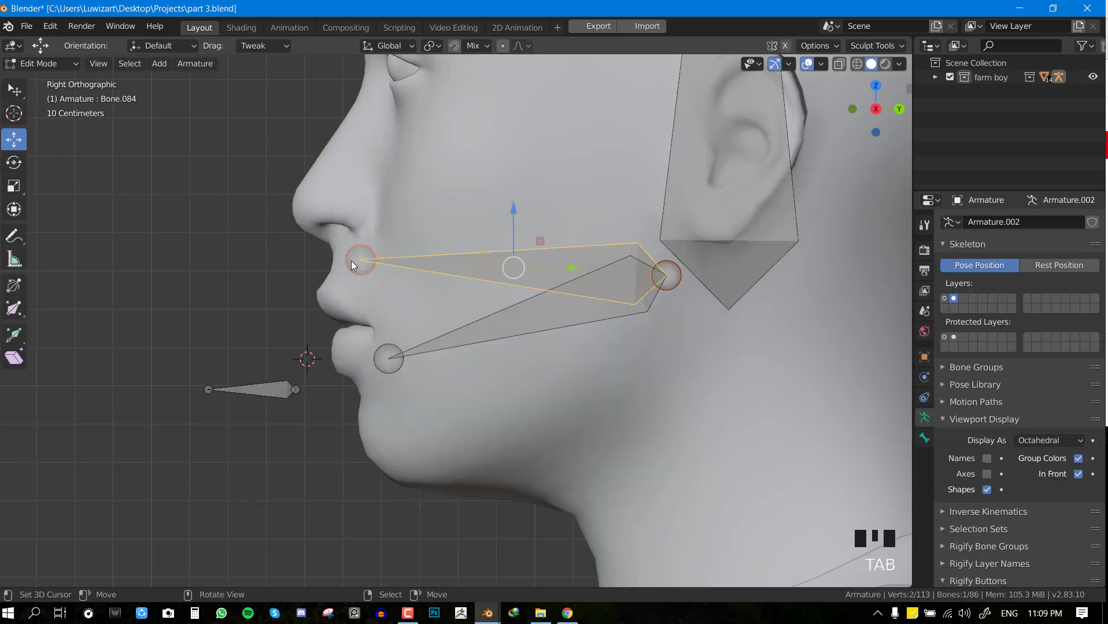
right_click(352, 261)
key("e")
right_click(414, 256)
left_click_drag(407, 257, 312, 263)
right_click(312, 263)
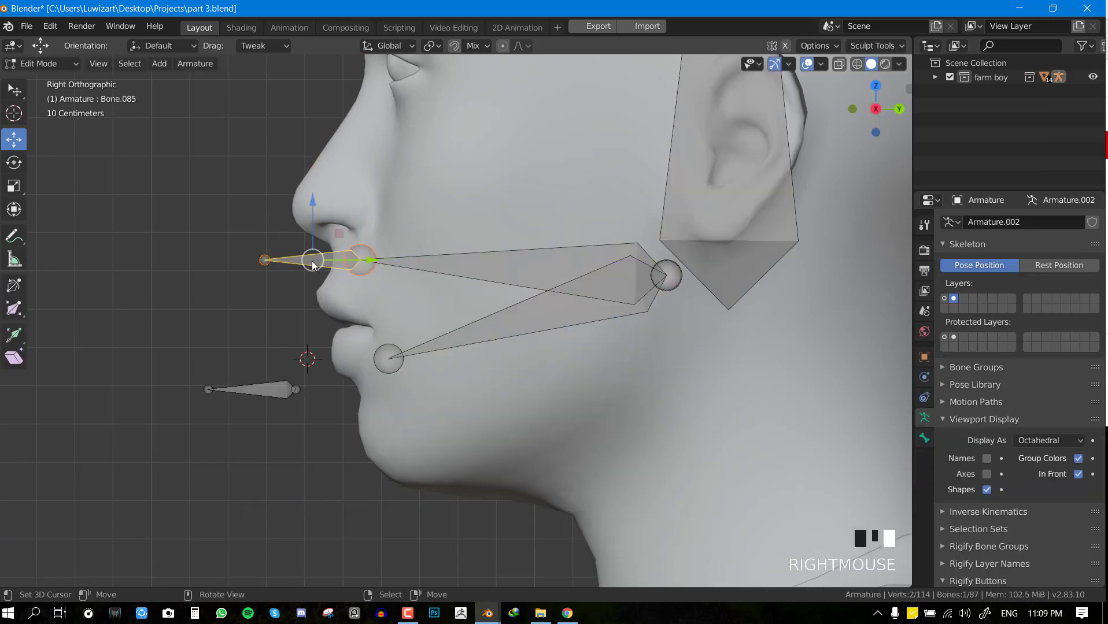
Clear the extruded bone's parent and move it forward along Y, clear of the upper lip
key("alt+p")
left_click(296, 280)
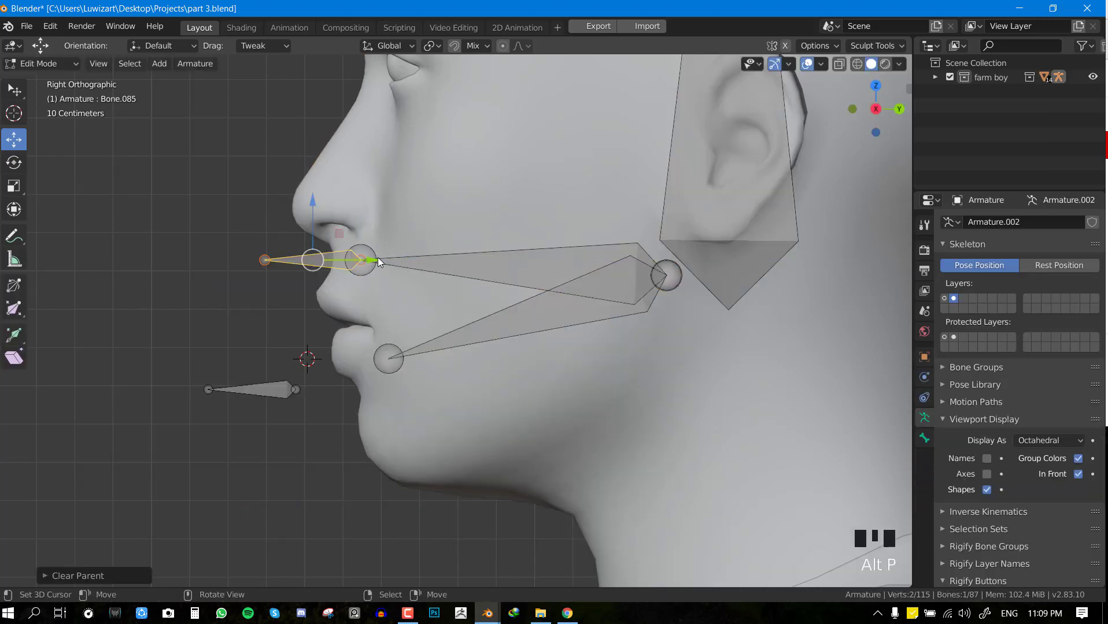
left_click_drag(368, 266, 294, 267)
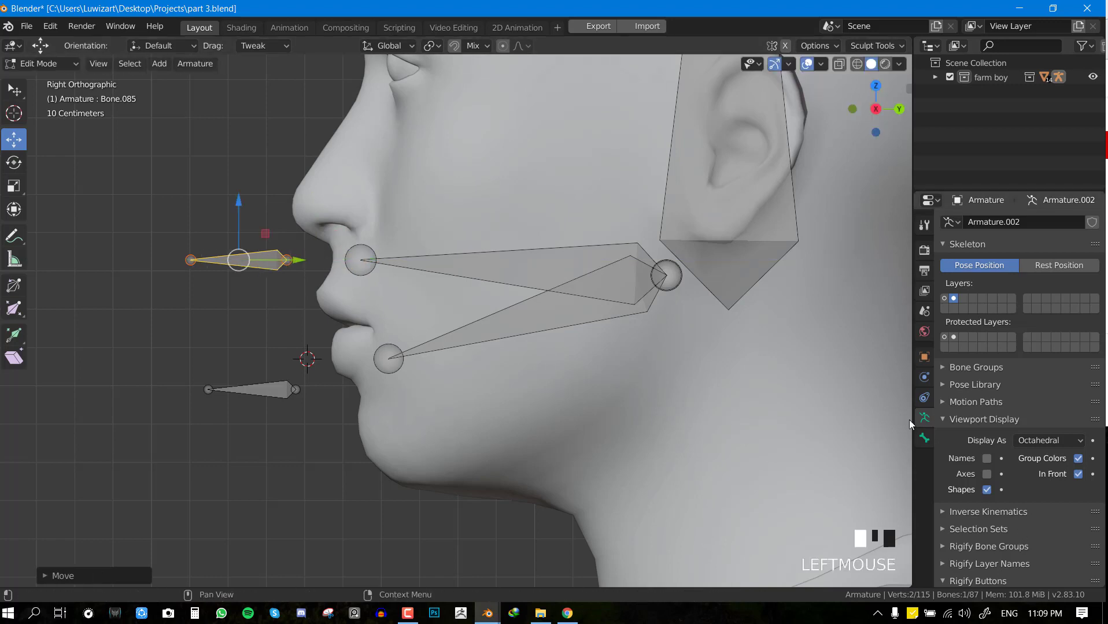
Turn off Deform for the new upper lip control bone and return to Pose Mode
left_click(921, 438)
scroll(954, 529, "down", 5)
left_click(956, 563)
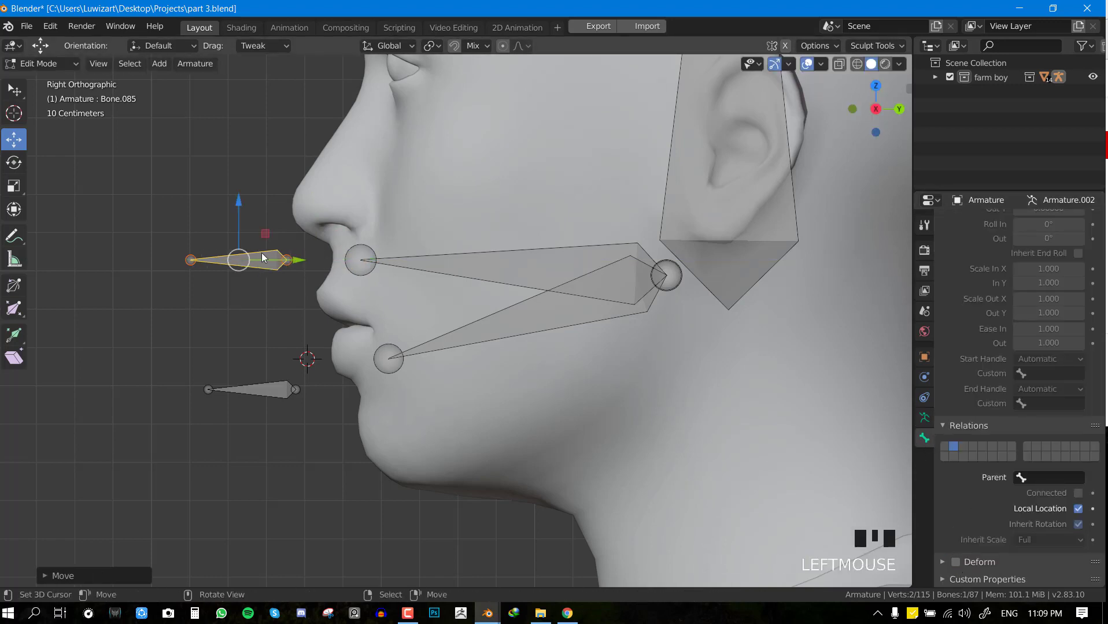
key("Tab")
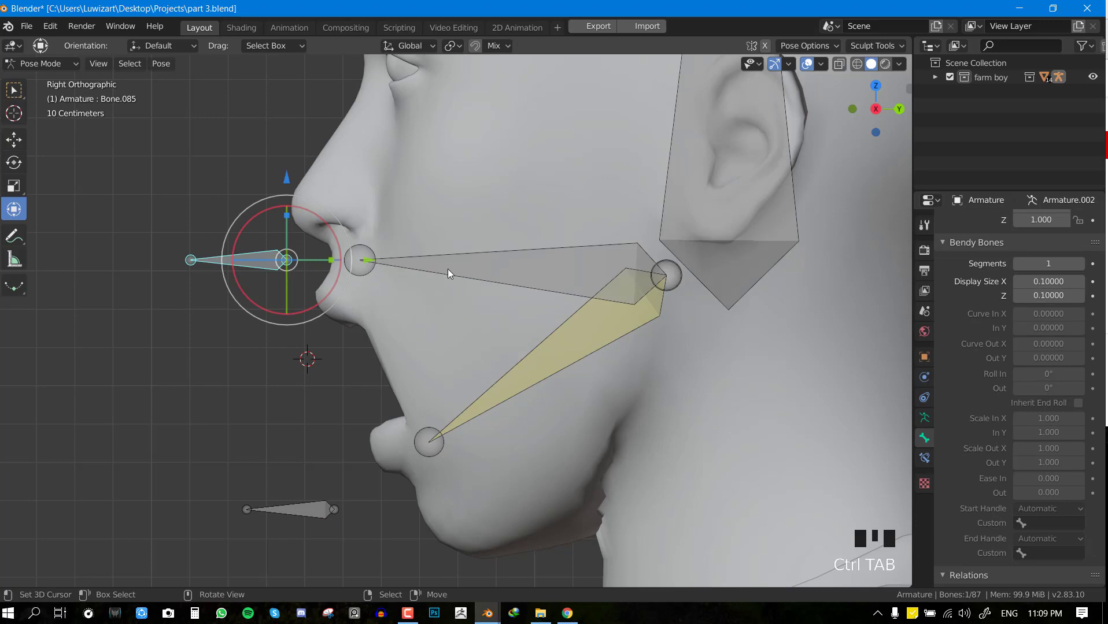
Select all bones and clear their pose rotation and location
key("a")
key("alt+r")
key("alt+g")
Add an IK constraint to the upper lip bone targeting its control bone, and limit the constraint's chain length
right_click(258, 248)
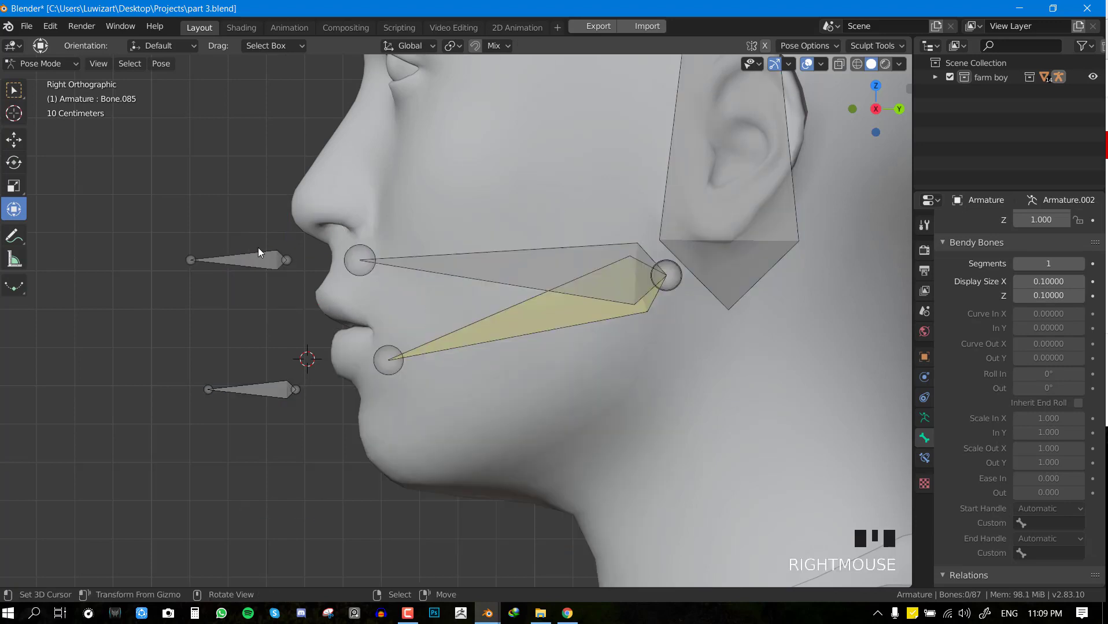
right_click(258, 254)
right_click(432, 266, "shift")
key("shift+i")
left_click(435, 268)
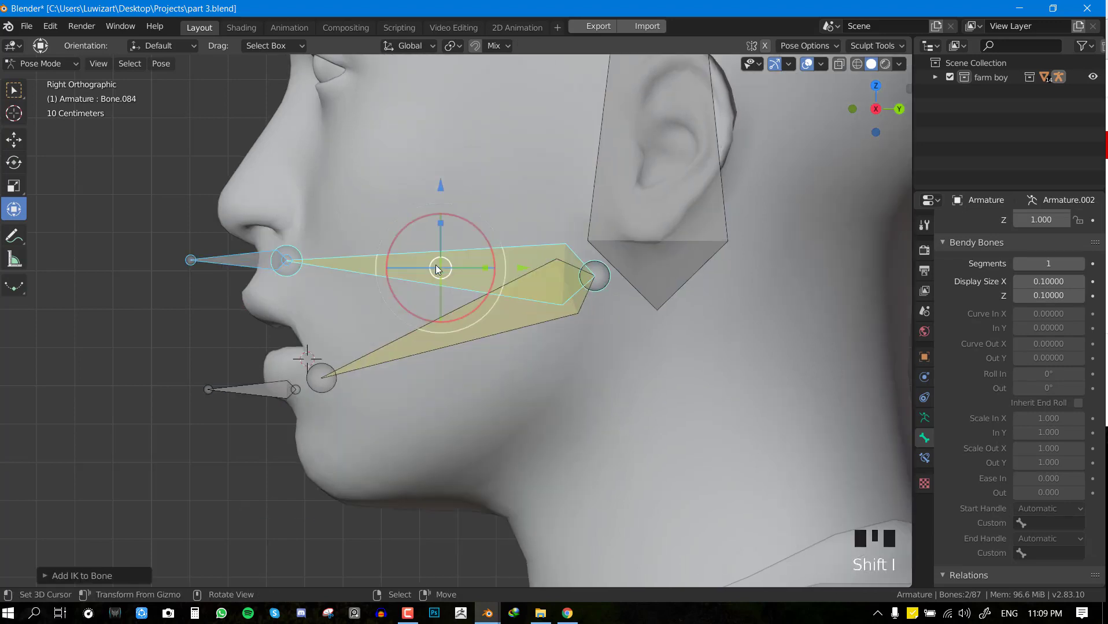
left_click(924, 458)
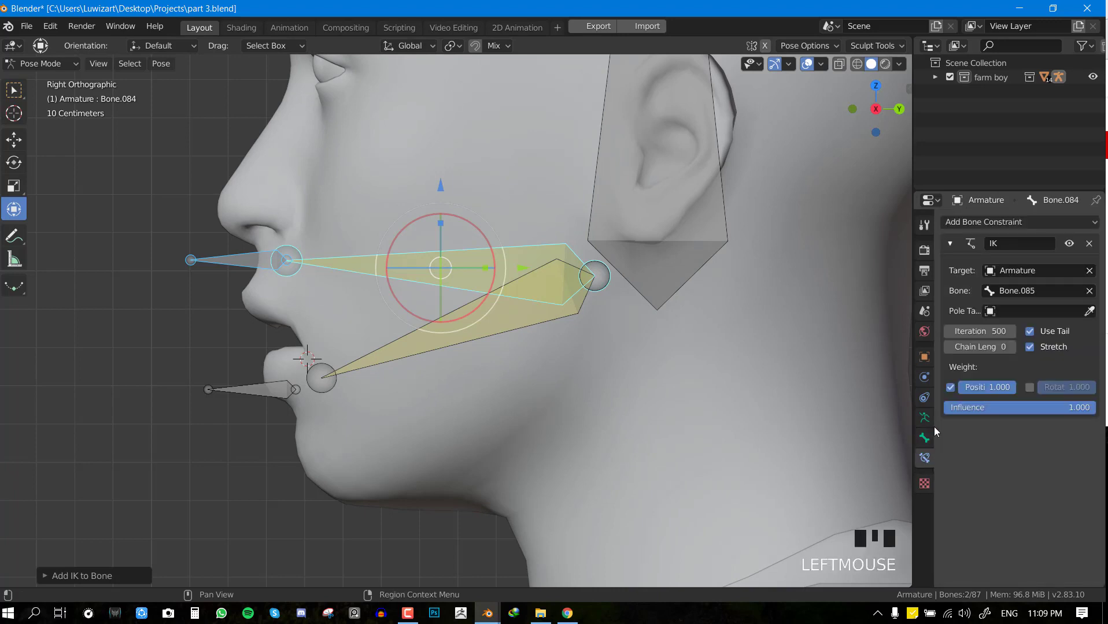
double_click(1011, 350)
Test moving the upper lip and jaw control bones to check how the mouth follows them
key("alt+a")
right_click(245, 259)
key("g")
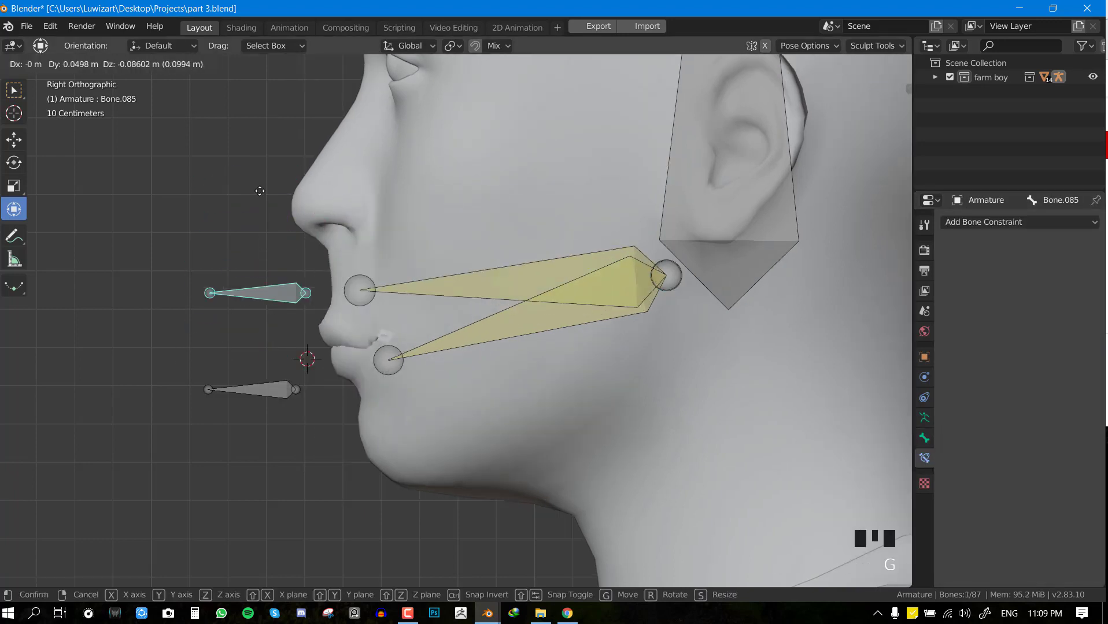
right_click(260, 191)
right_click(272, 391)
key("g")
right_click(262, 289)
right_click(263, 278)
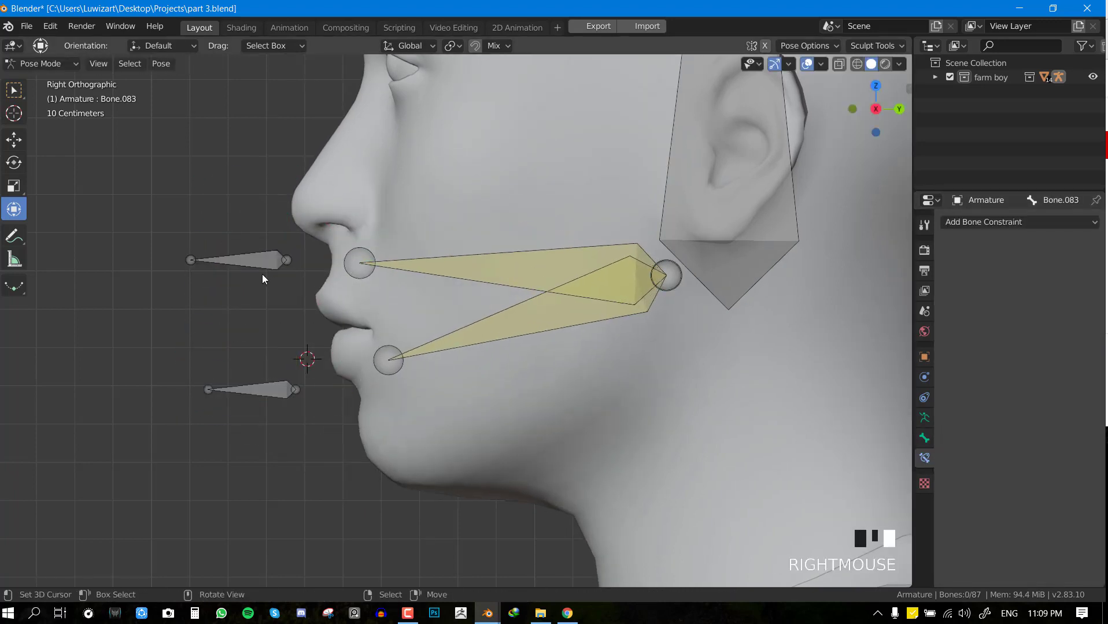
right_click(263, 263)
key("g")
right_click(280, 296)
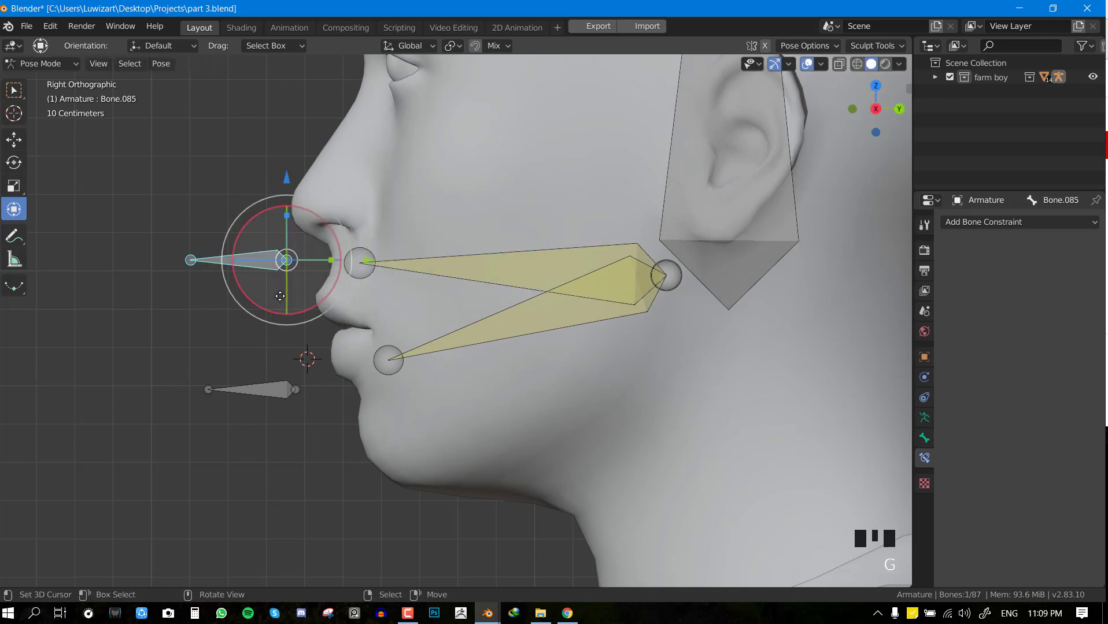
Parent the jaw control bone to the upper lip control bone, keeping its offset, and return to Pose Mode
key("alt+a")
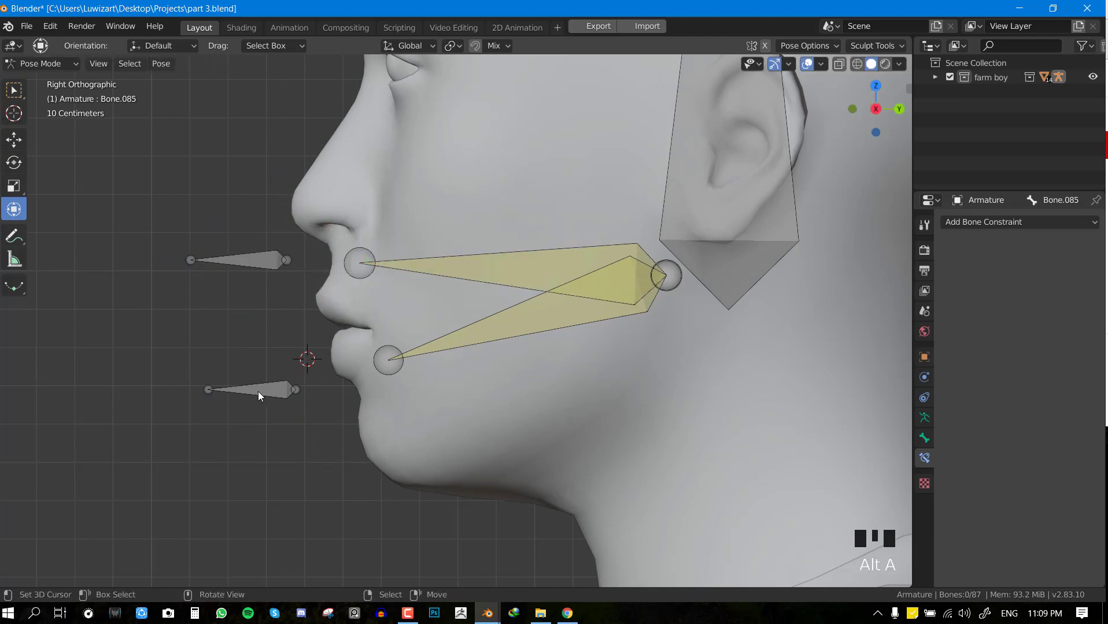
right_click(257, 392)
right_click(260, 261, "shift")
key("Tab")
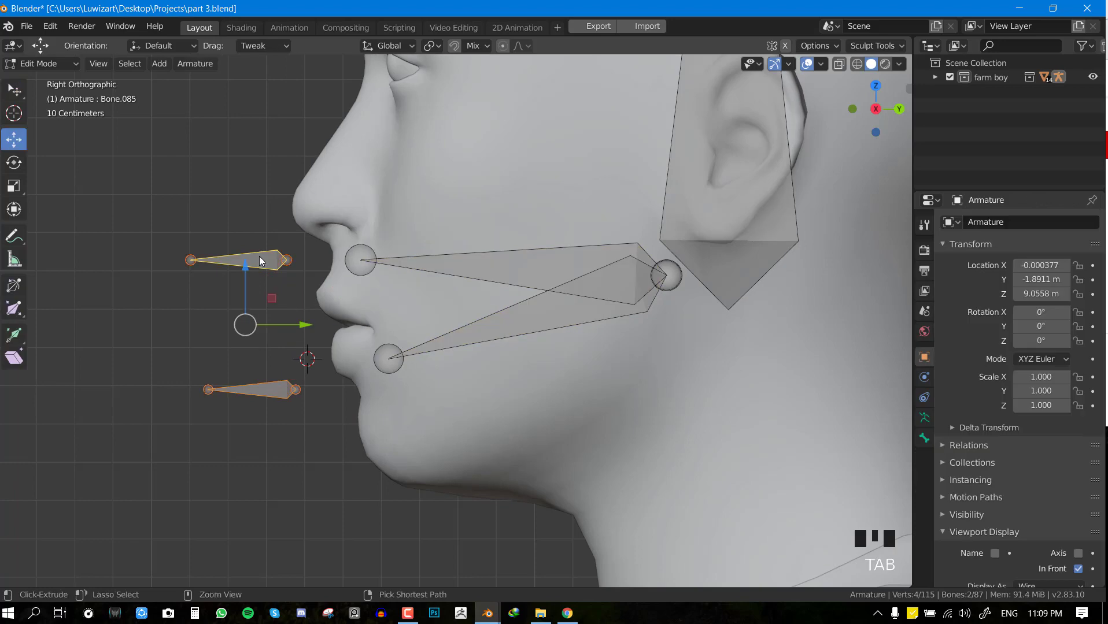
key("ctrl+p")
left_click(260, 256)
key("Tab")
Test moving the upper lip control bone from the side and front to check that the whole mouth follows
right_click(260, 257)
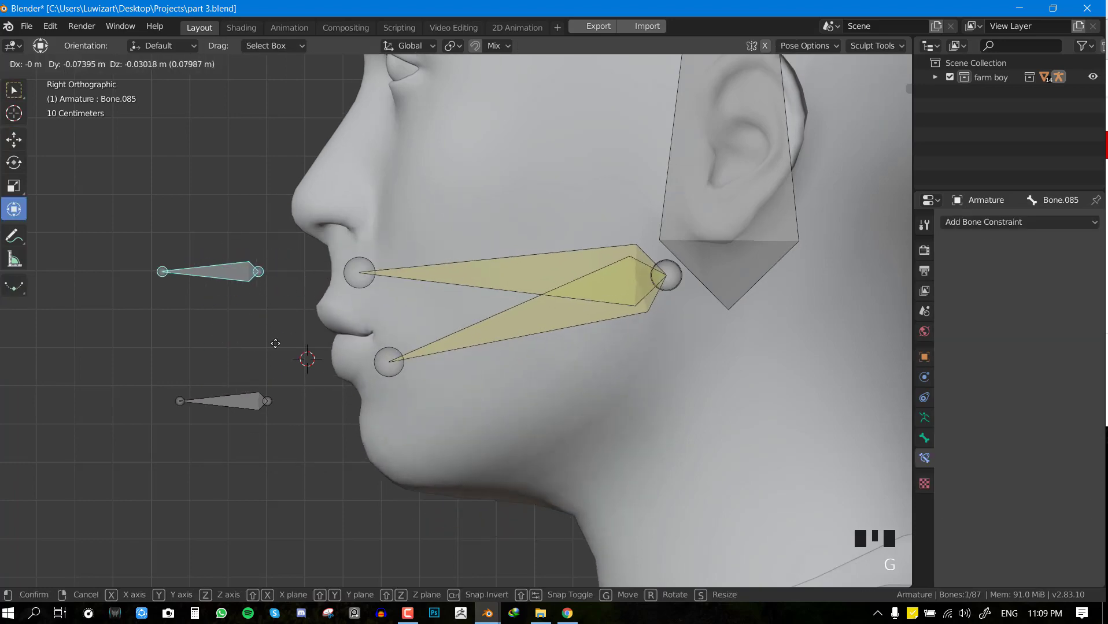
key("KP_1")
key("g")
right_click(376, 425)
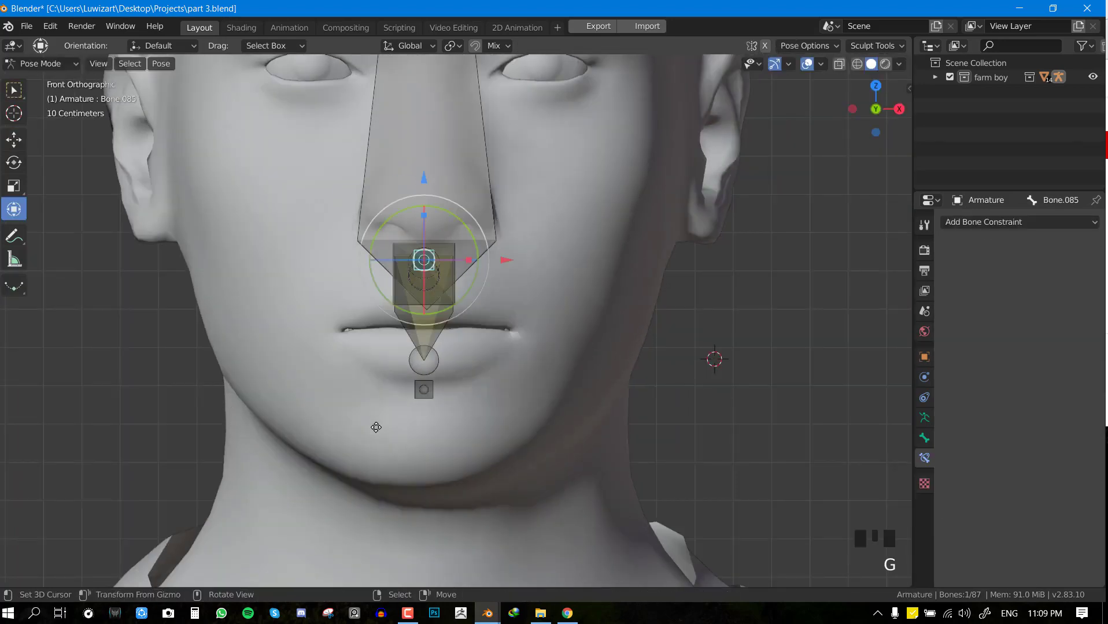
key("KP_3")
key("KP_1")
key("g")
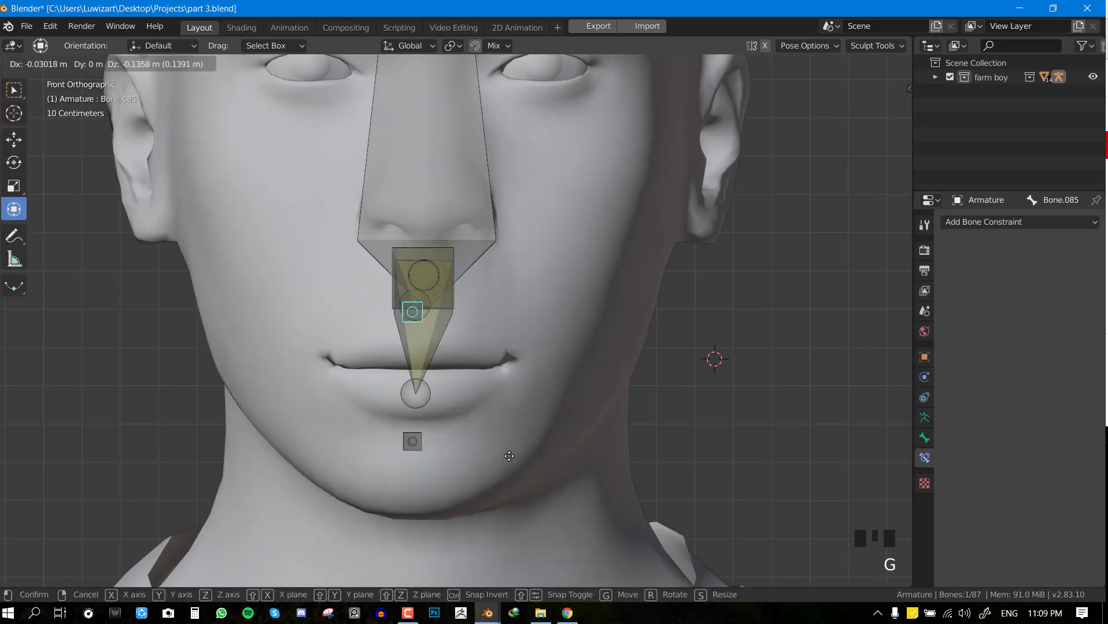
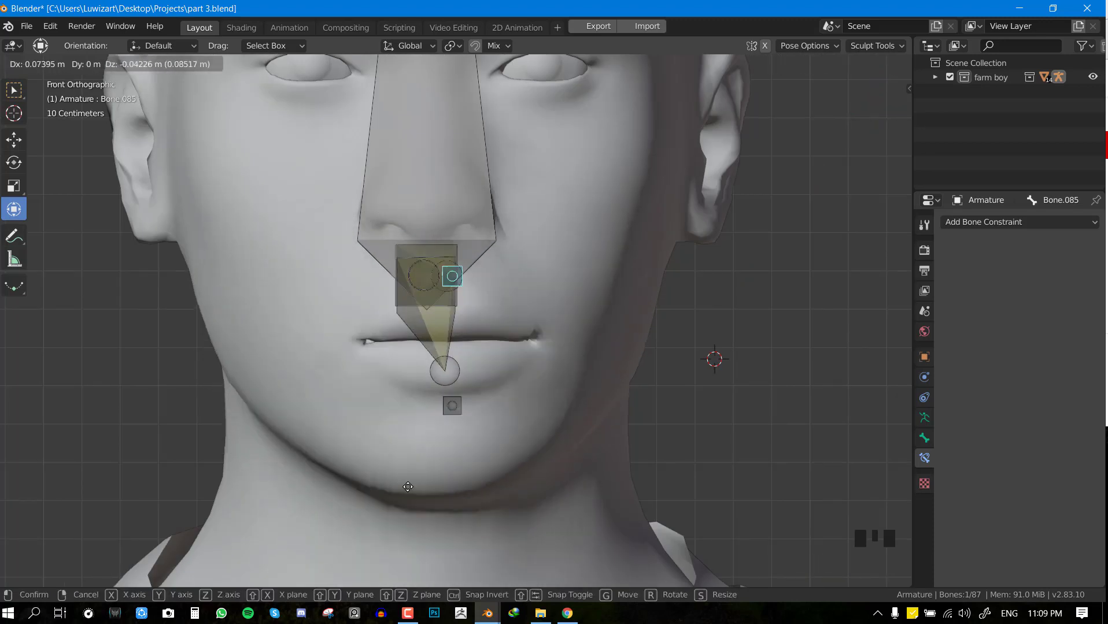
right_click(452, 472)
Add an upright bone at the cheek, below the lip and jaw bones, and lower its tip to shorten it
key("KP_3")
key("Tab")
key("alt+a")
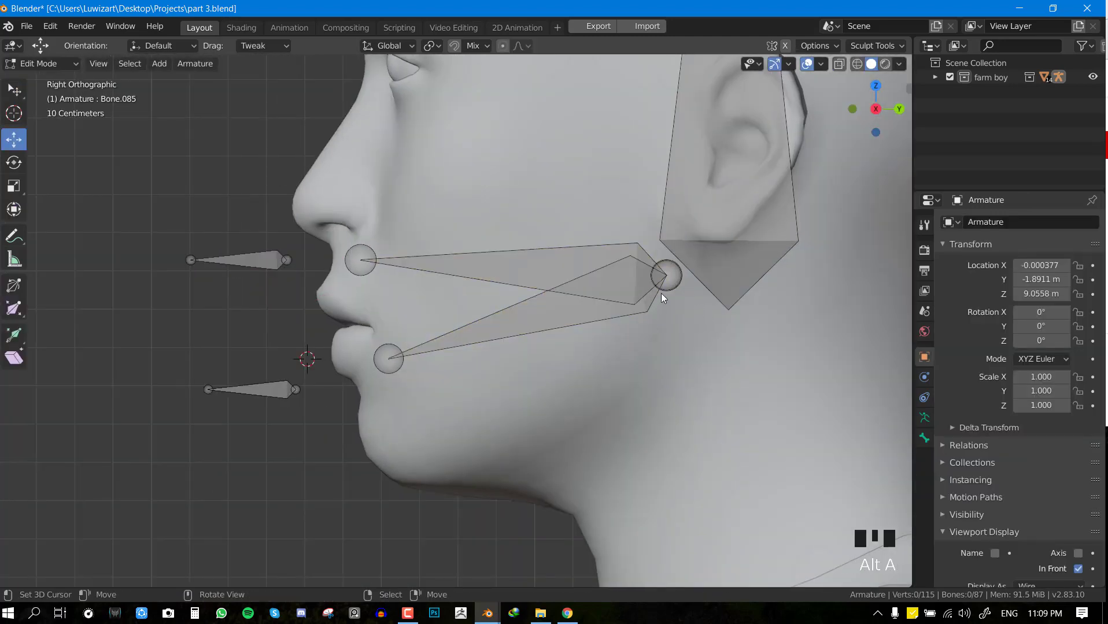
middle_click_drag(662, 293, 617, 316, "shift")
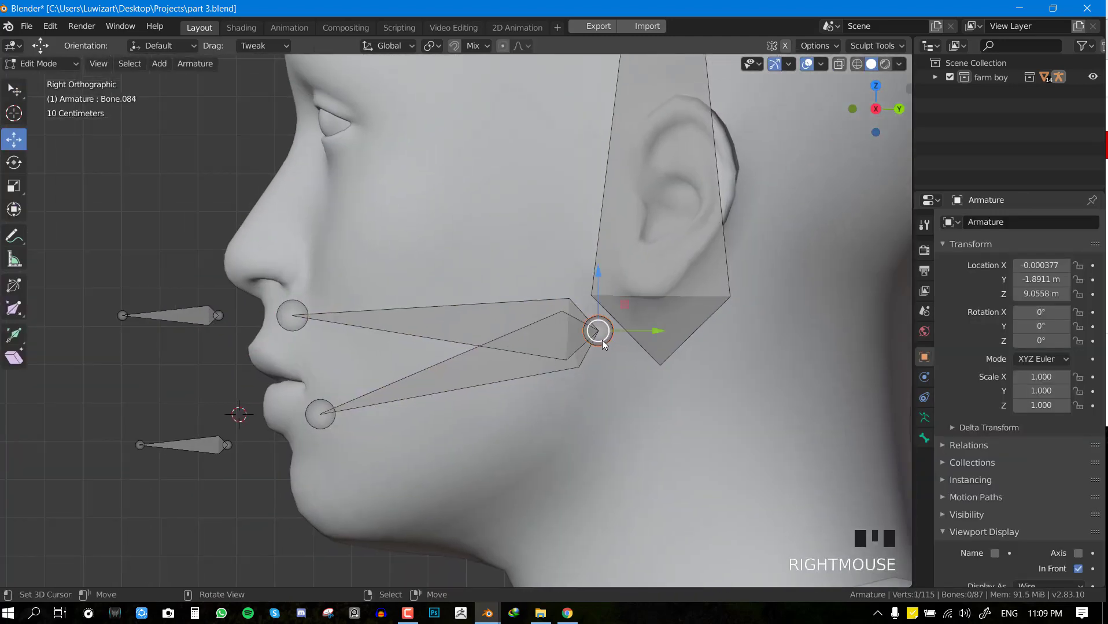
left_click(517, 387, "shift")
key("shift+a")
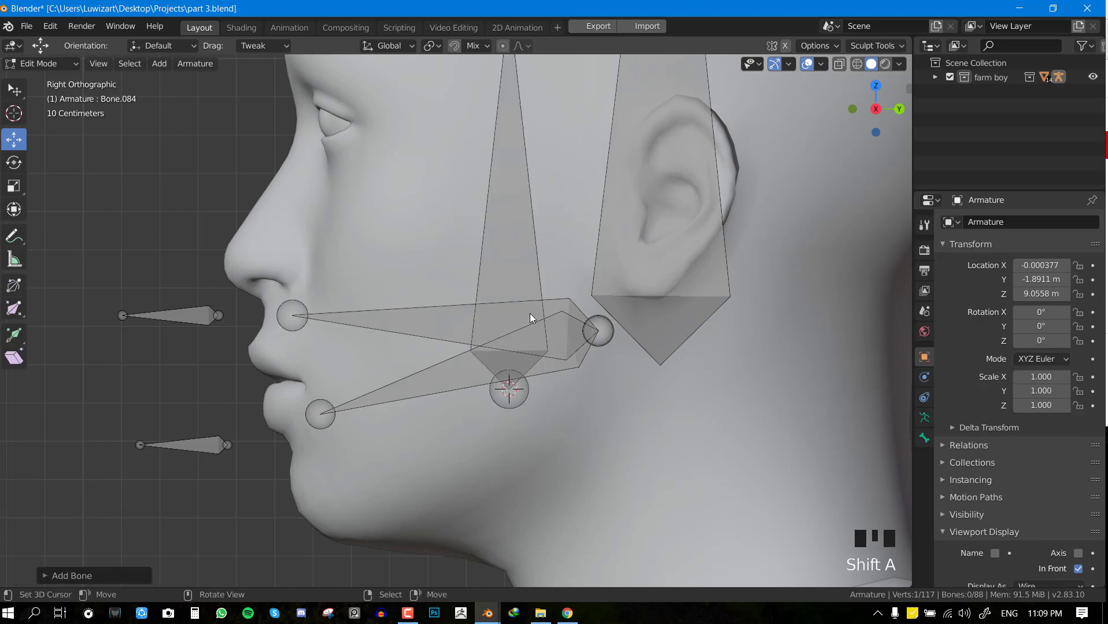
scroll(530, 314, "down", 4)
left_click_drag(480, 111, 506, 239)
scroll(507, 239, "up", 4)
Parent the upper lip bone, jaw bone and upper lip control bone to the new upright bone with Keep Offset
key("alt+a")
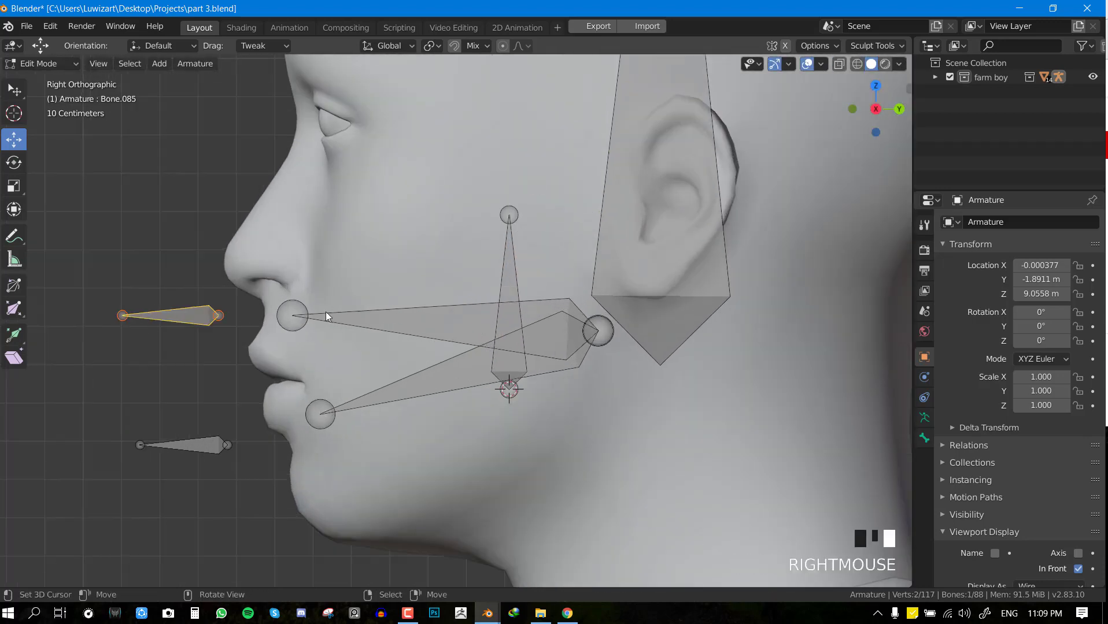
right_click(462, 306)
right_click(445, 384, "shift")
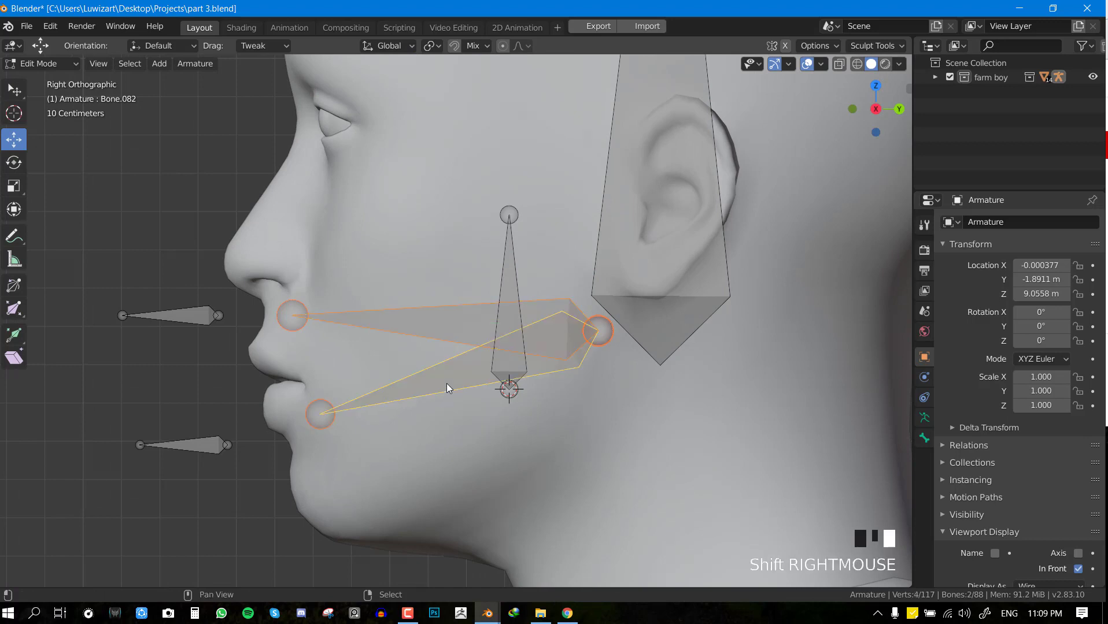
right_click(178, 313, "shift")
right_click(494, 301, "shift")
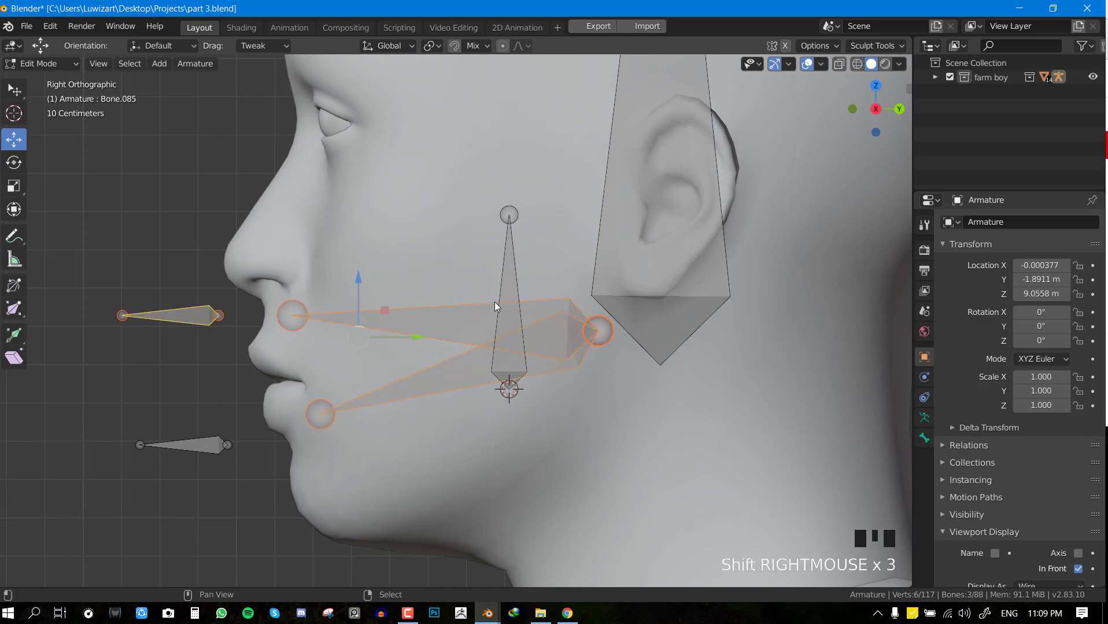
right_click(514, 274, "shift")
key("Tab")
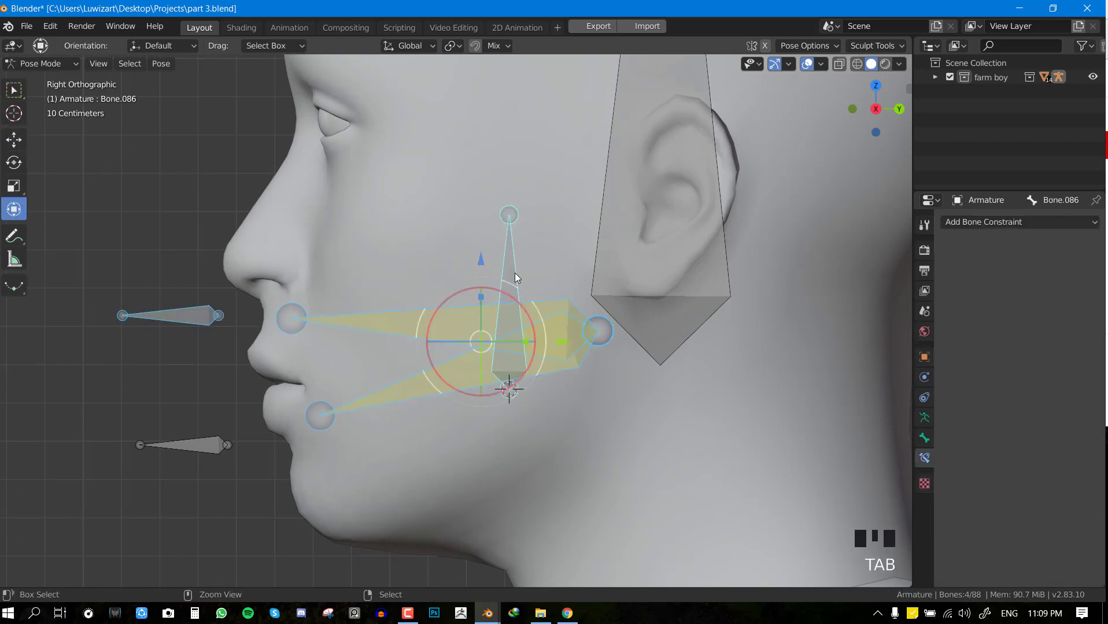
key("ctrl+p")
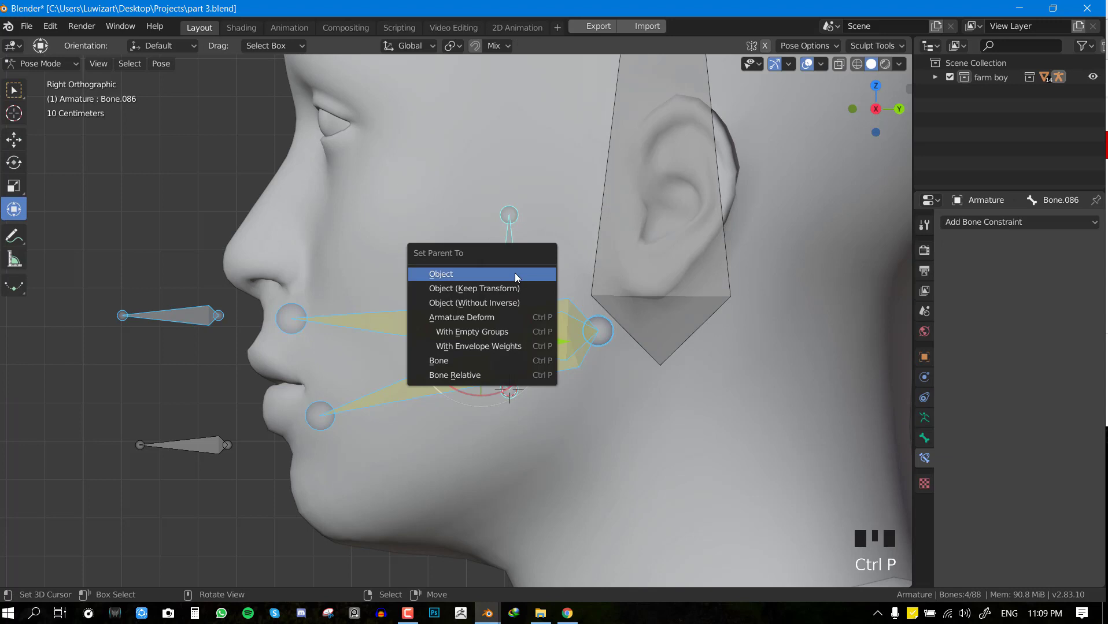
left_click(475, 361)
key("Tab")
key("ctrl+p")
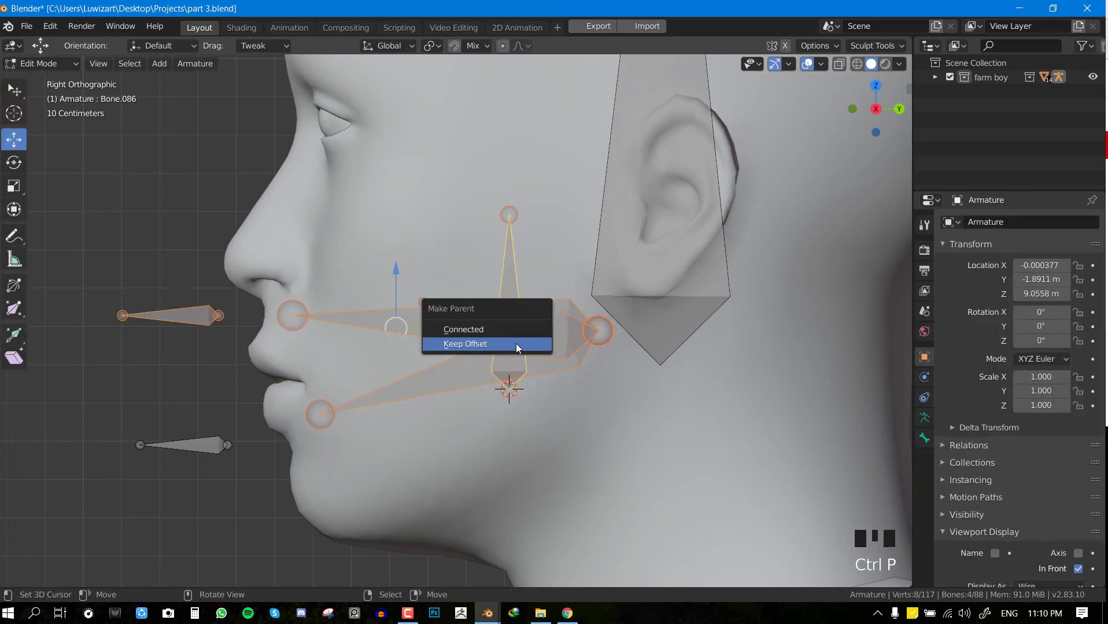
left_click(515, 347)
Test moving and scaling the upright parent bone in Pose Mode to check how the mouth responds
key("Tab")
right_click(512, 269)
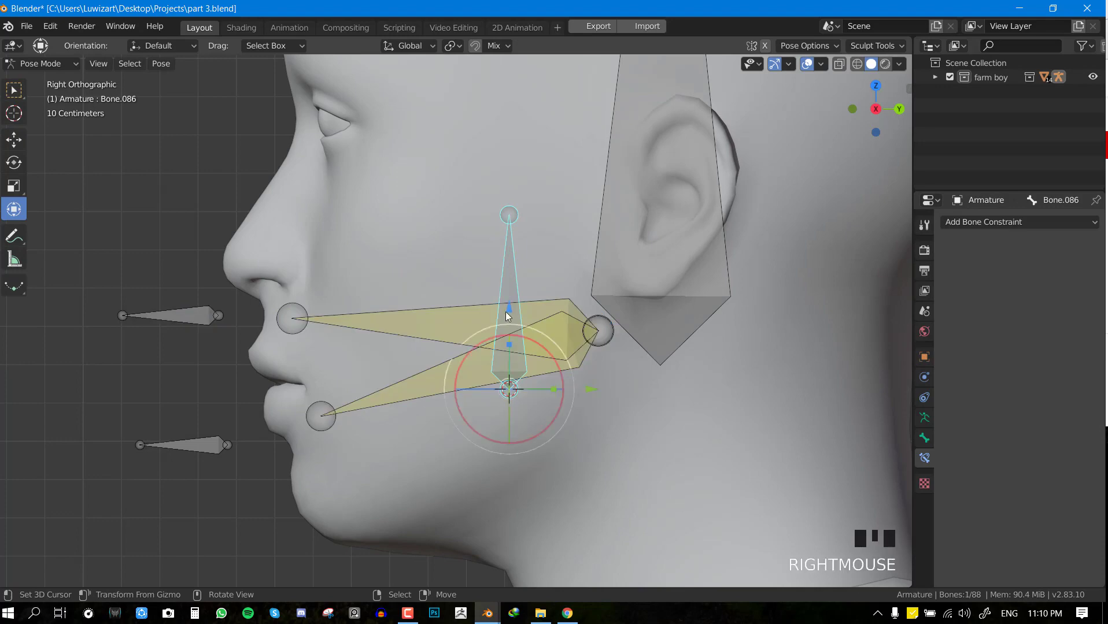
key("g")
right_click(466, 331)
key("KP_1")
key("s")
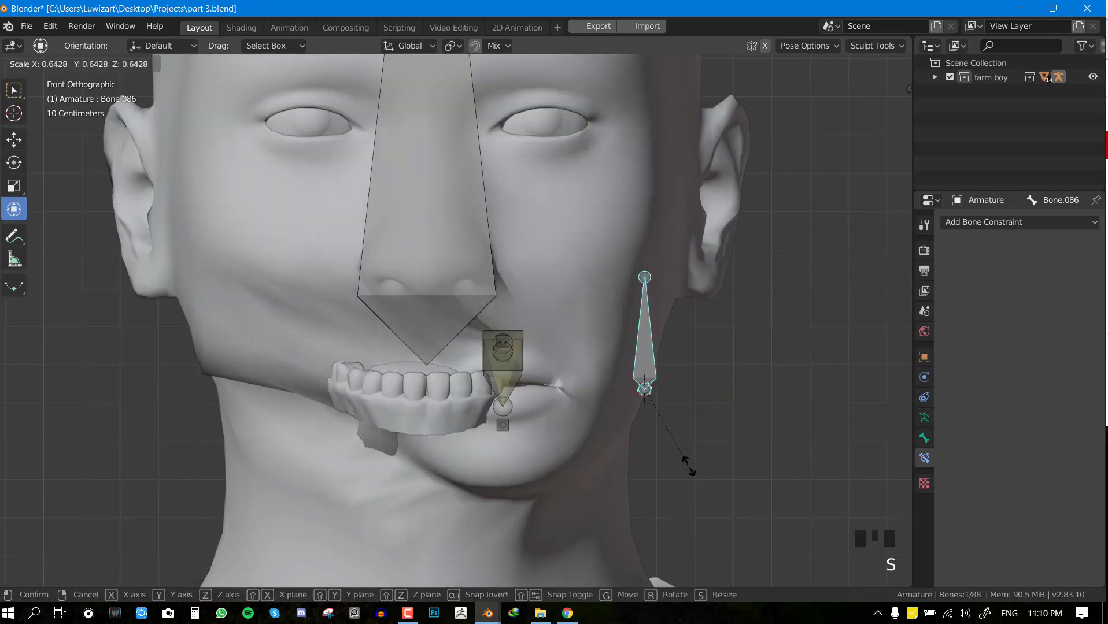
right_click(691, 454)
Move the upright parent bone sideways along X onto the face's centre line in Edit Mode
key("Tab")
left_click_drag(694, 301, 472, 304)
key("KP_3")
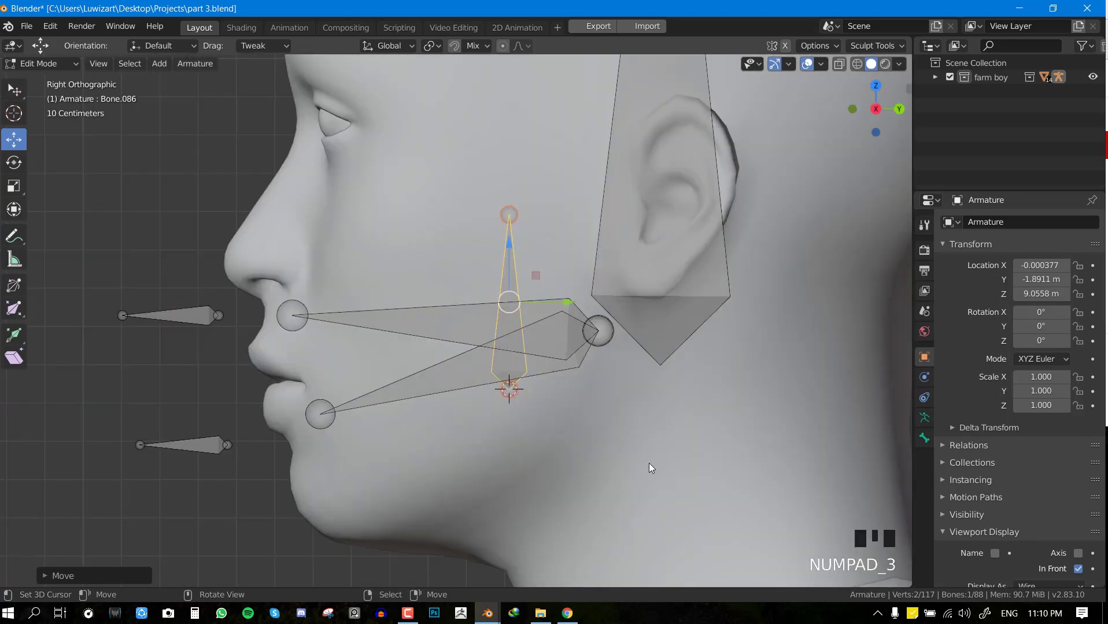
Test scaling the upright parent bone in Pose Mode from the front view
key("Tab")
key("KP_1")
key("s")
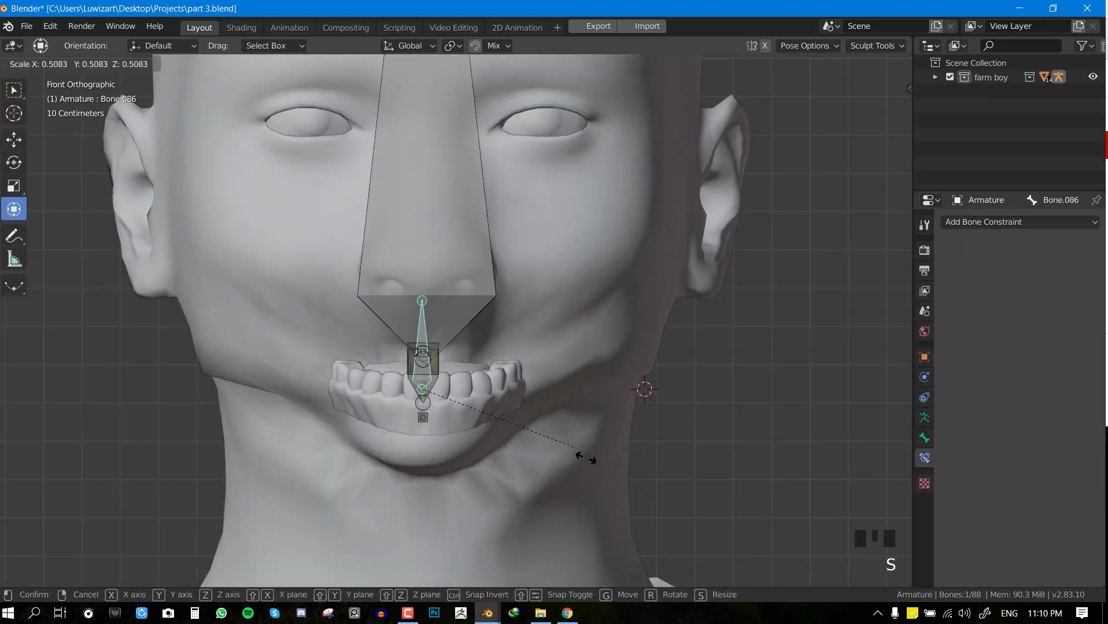
right_click(595, 451)
Move the upright parent bone forward along Y to just in front of the lips in Edit Mode
key("KP_3")
key("Tab")
left_click_drag(565, 307, 291, 362)
key("s")
right_click(355, 424)
Test scaling and moving the repositioned parent bone in Pose Mode to check how the mouth deforms
key("Tab")
key("KP_1")
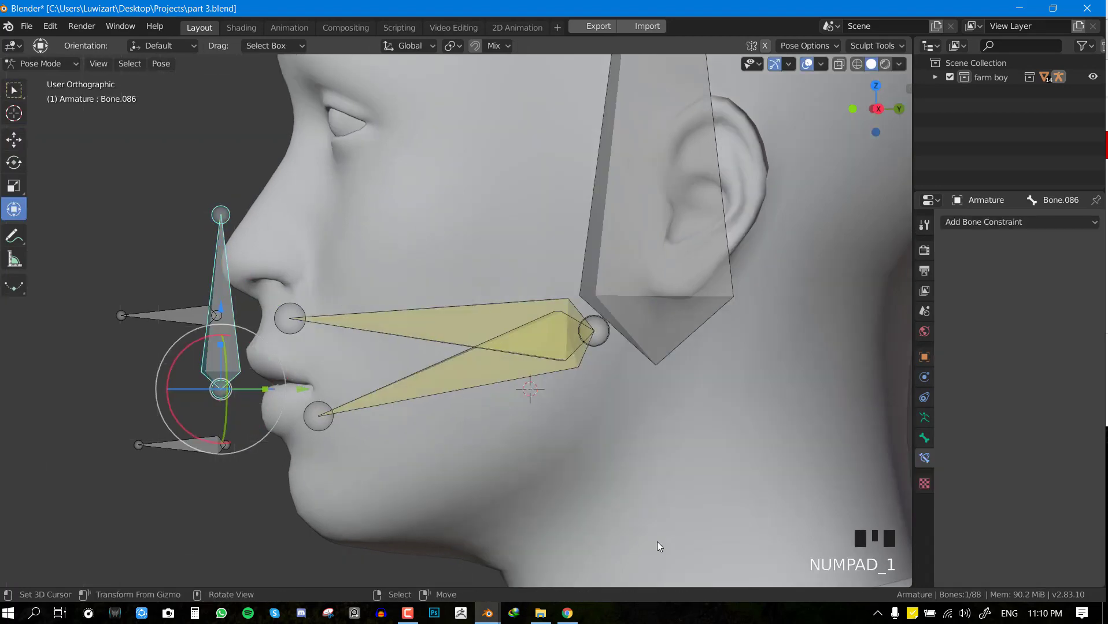
key("s")
right_click(526, 453)
key("g")
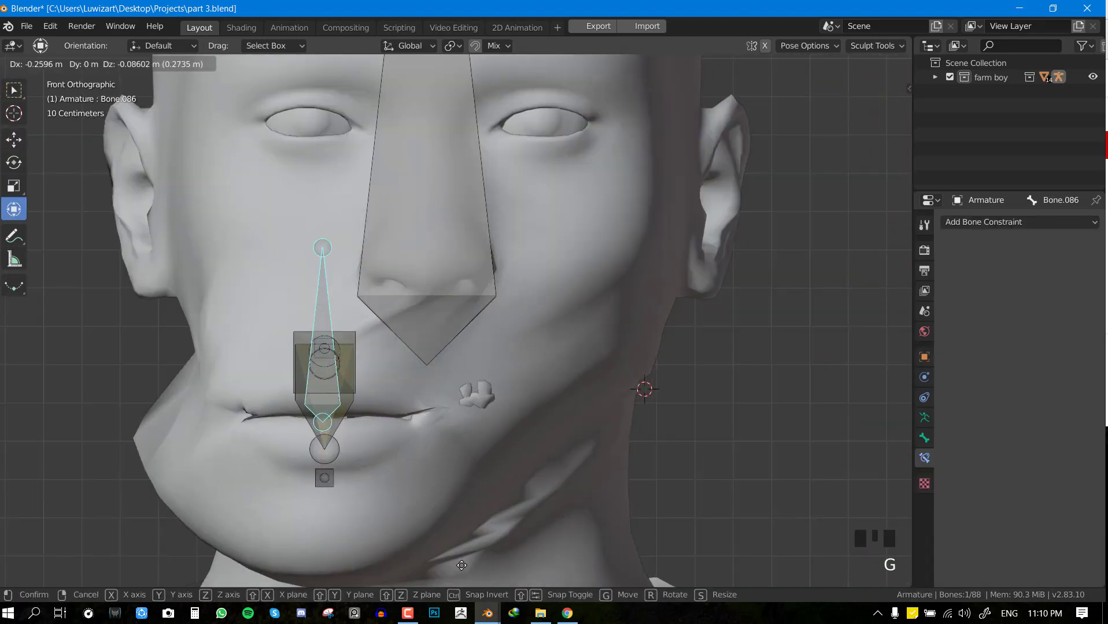
right_click(543, 471)
Undo the upright parent bone's repositioning, parenting and creation, back to only the lip, jaw and control bones around the mouth
key("Tab")
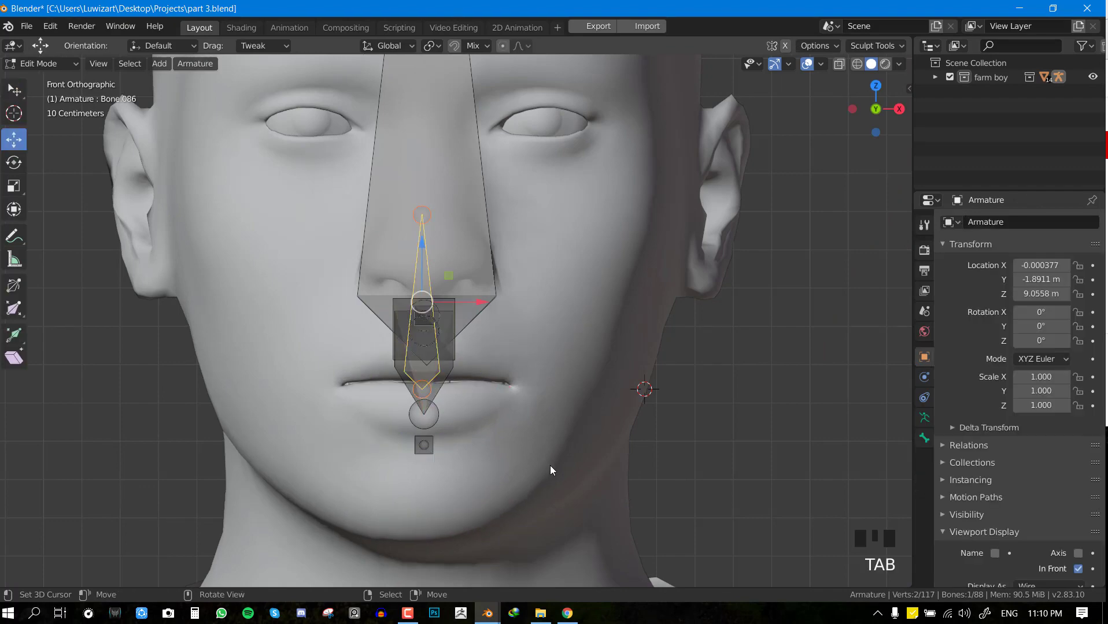
key("KP_3")
key("ctrl+z")
key("ctrl+z")
key("ctrl+z")
key("ctrl+z")
key("ctrl+z")
key("ctrl+z")
key("ctrl+z")
key("ctrl+z")
key("ctrl+z")
key("ctrl+z")
key("ctrl+z")
key("ctrl+z")
key("ctrl+z")
key("ctrl+z")
key("ctrl+z")
key("ctrl+z")
key("ctrl+z")
key("ctrl+z")
key("ctrl+z")
key("ctrl+z")
key("ctrl+z")
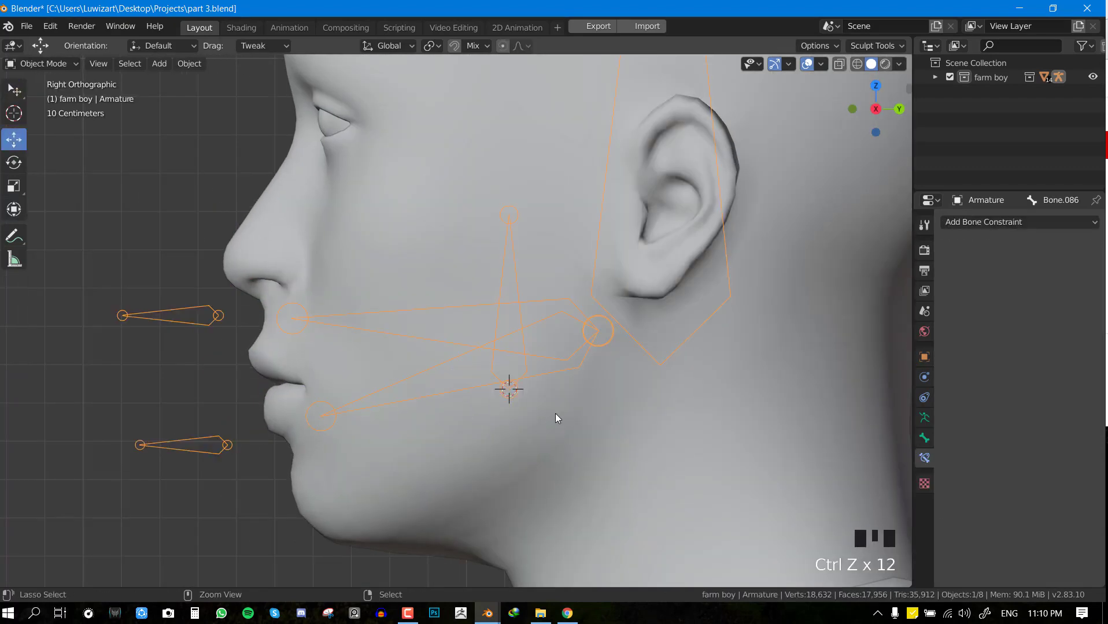
key("ctrl+z")
key("ctrl+z")
key("ctrl+z")
key("ctrl+z")
key("ctrl+z")
key("ctrl+z")
key("ctrl+z")
key("ctrl+z")
key("ctrl+z")
key("ctrl+z")
key("ctrl+z")
key("ctrl+z")
key("ctrl+z")
key("ctrl+z")
key("ctrl+z")
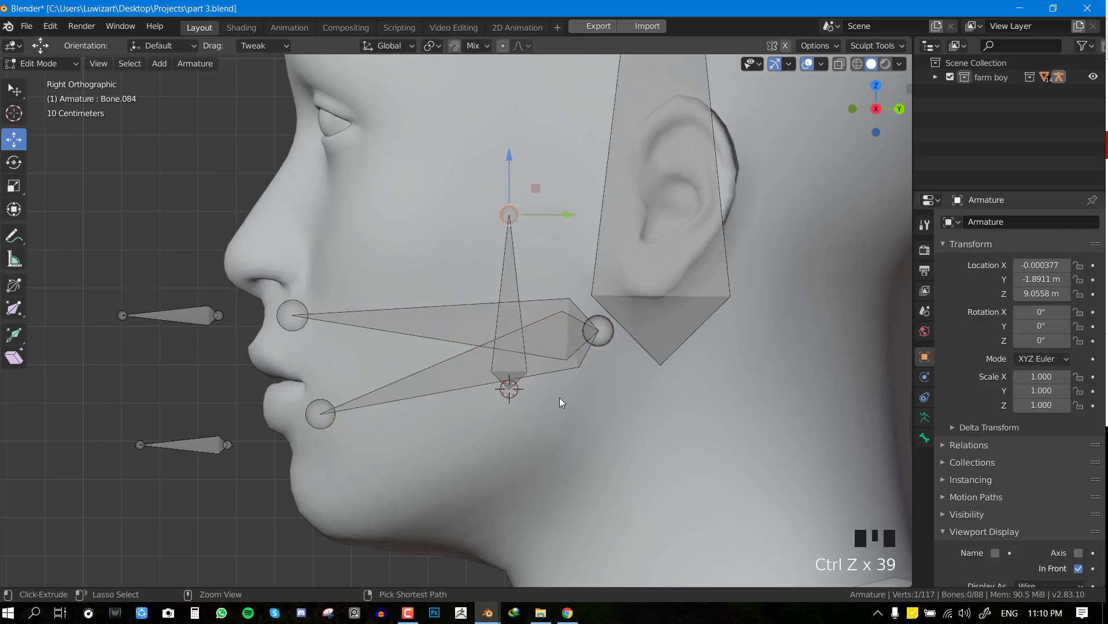
key("ctrl+z")
key("ctrl+z")
key("ctrl+z")
key("ctrl+z")
Try to parent the upper lip bone to the head bone
key("Tab")
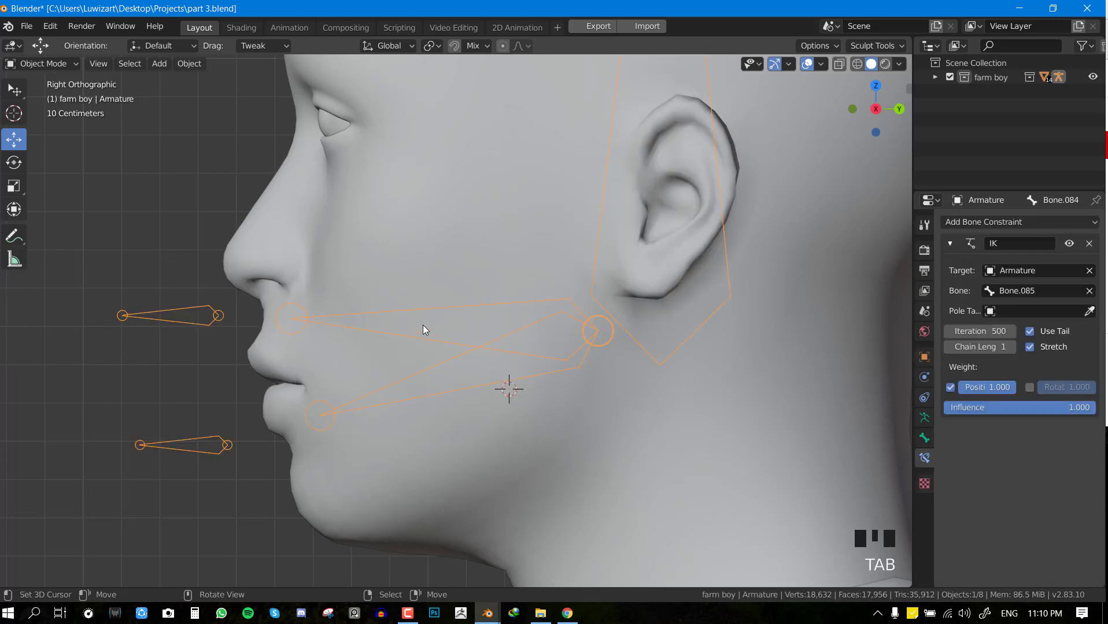
key("ctrl+Tab")
right_click(407, 323)
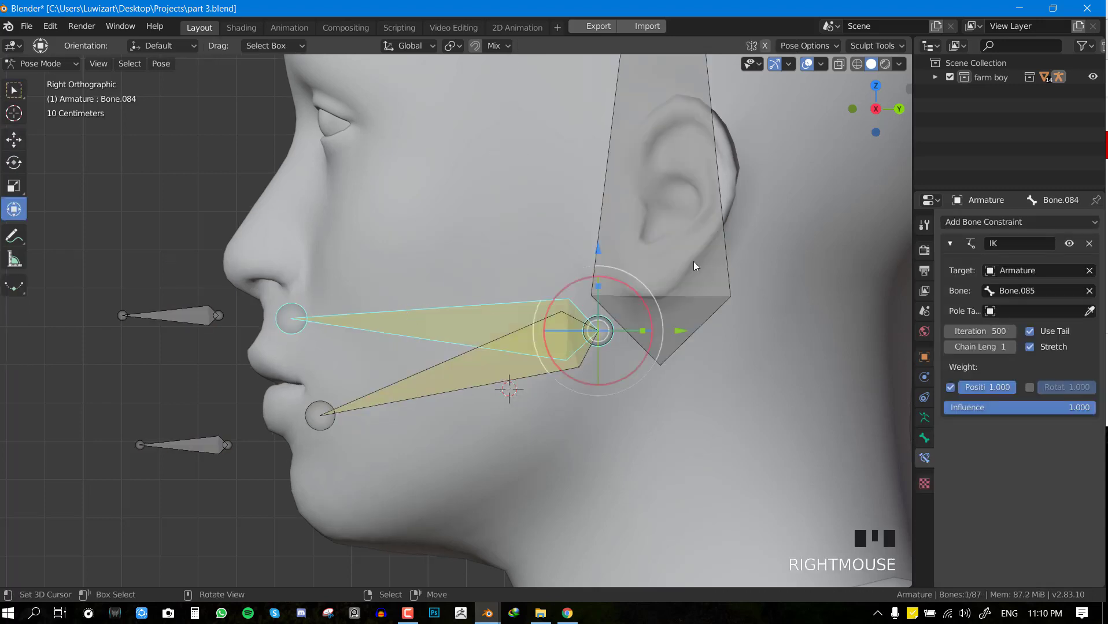
right_click(725, 226, "shift")
key("Tab")
key("ctrl+p")
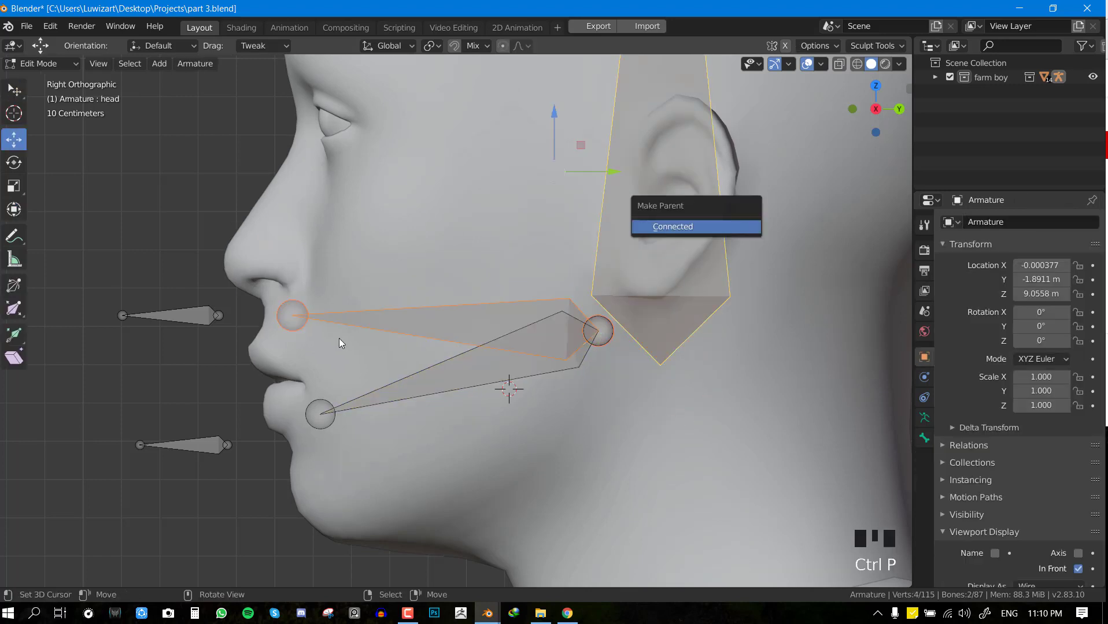
key("ctrl+p")
left_click(563, 202)
key("Tab")
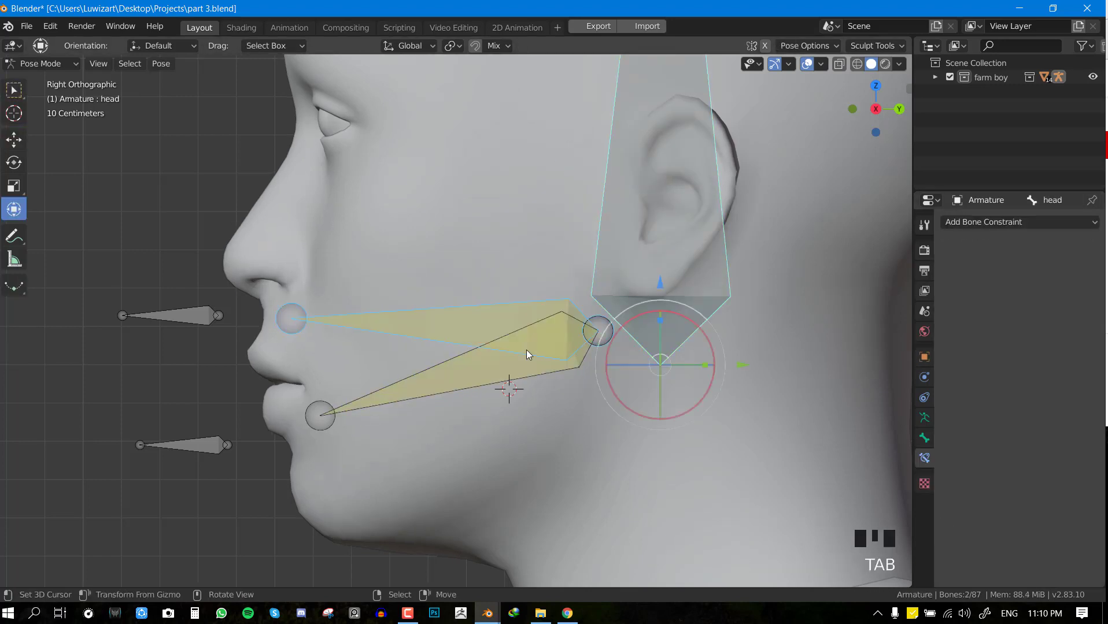
Parent the jaw bone, upper lip bone and upper lip control bone to the head bone in Edit Mode
key("alt+a")
scroll(498, 347, "up", 1)
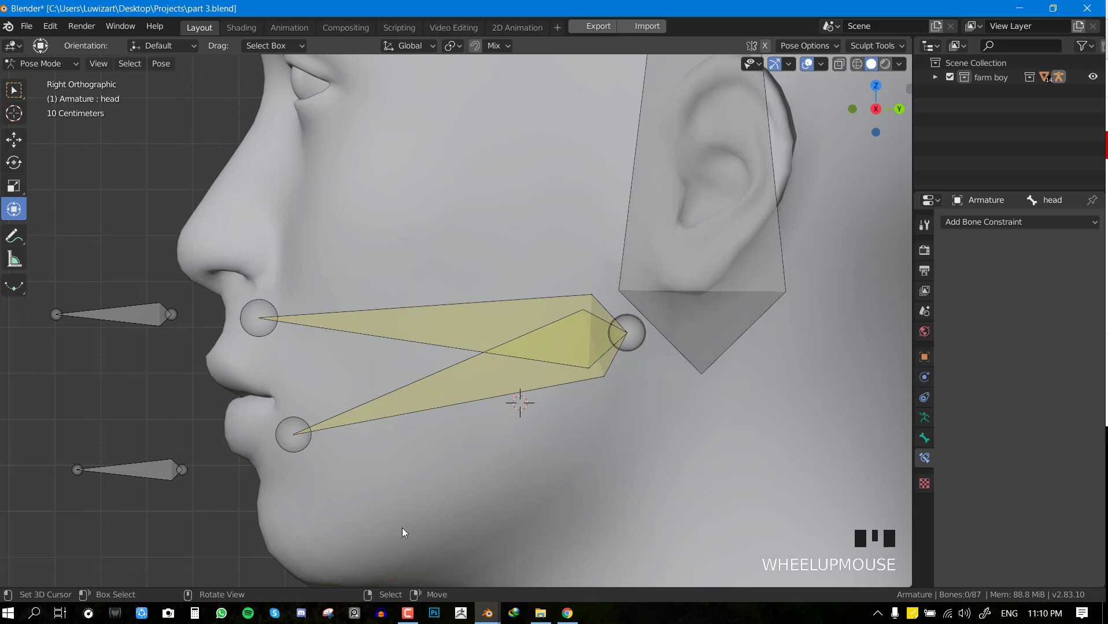
scroll(343, 426, "down", 1)
right_click(535, 375)
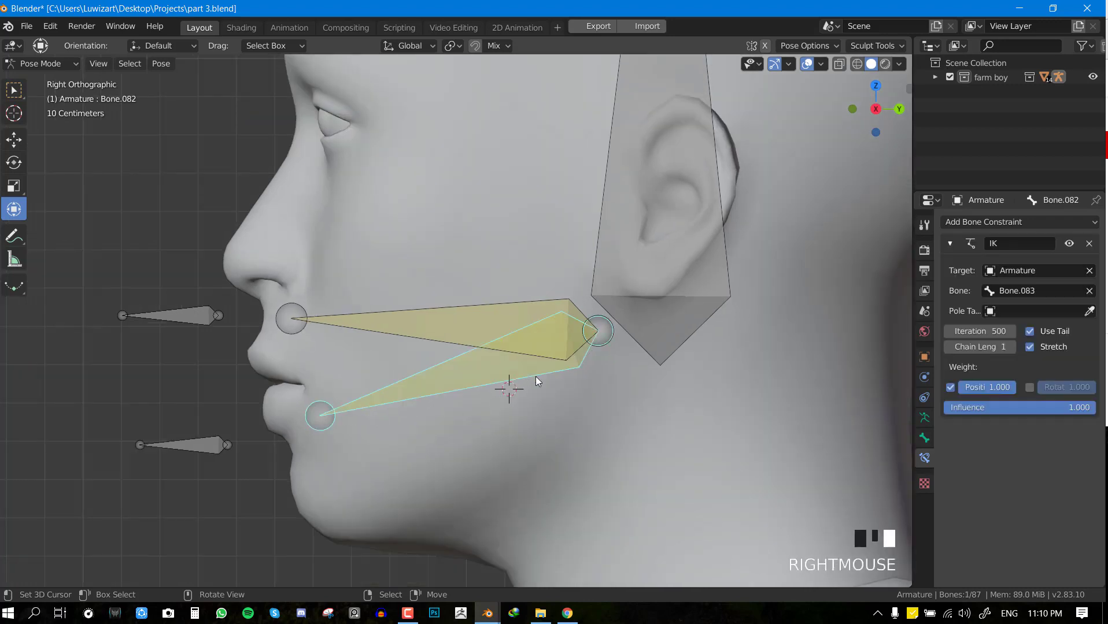
right_click(466, 303, "shift")
right_click(184, 319, "shift")
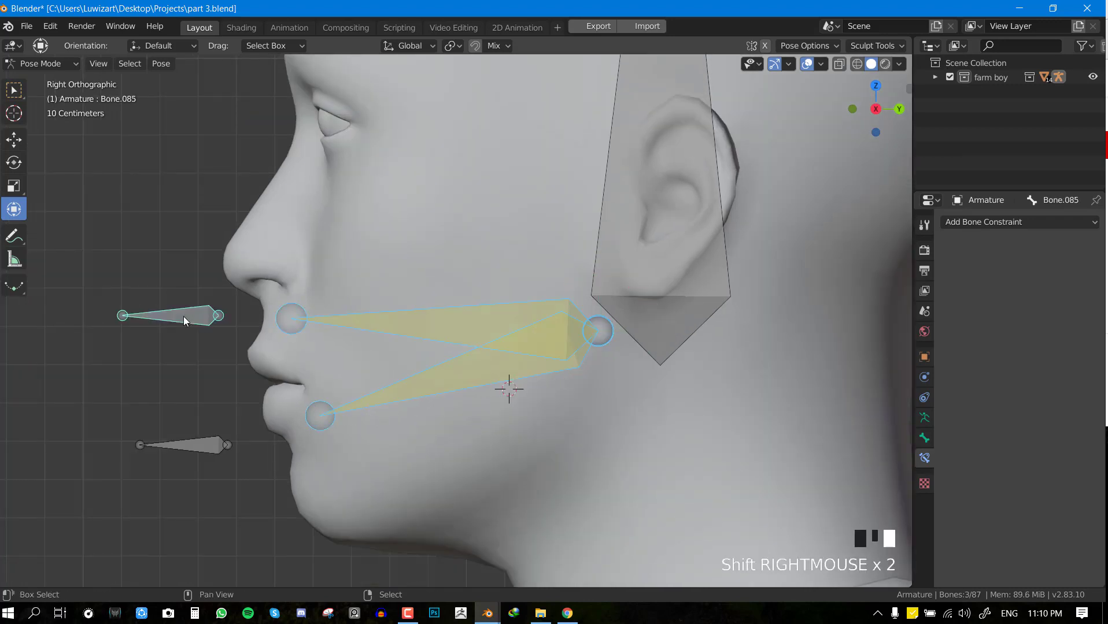
right_click(721, 251, "shift")
key("Tab")
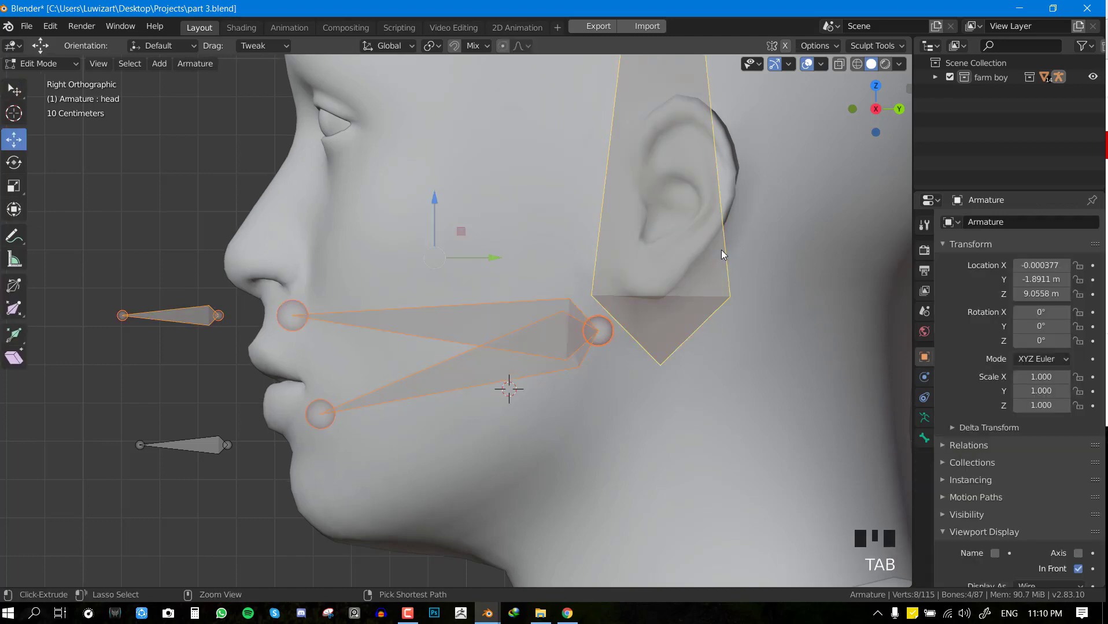
key("ctrl+p")
left_click(721, 251)
key("Tab")
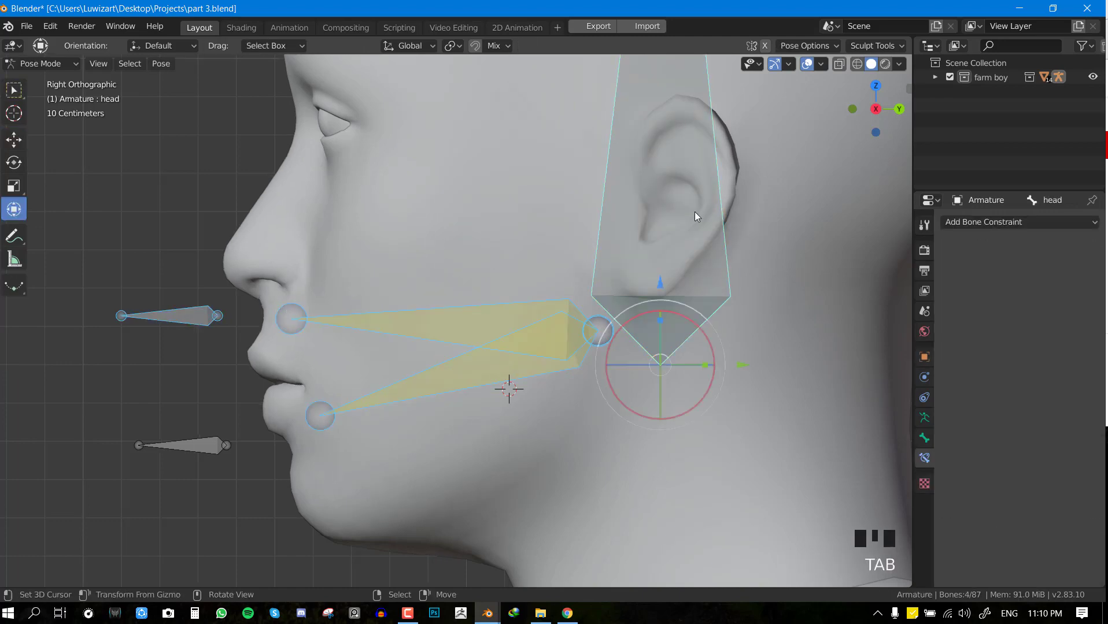
Test rotating the head bone in Pose Mode to check whether the mouth bones follow
right_click(720, 212)
key("r")
right_click(767, 242)
Test moving the mouth control bones from the front and side views to check the lip movement
right_click(203, 438)
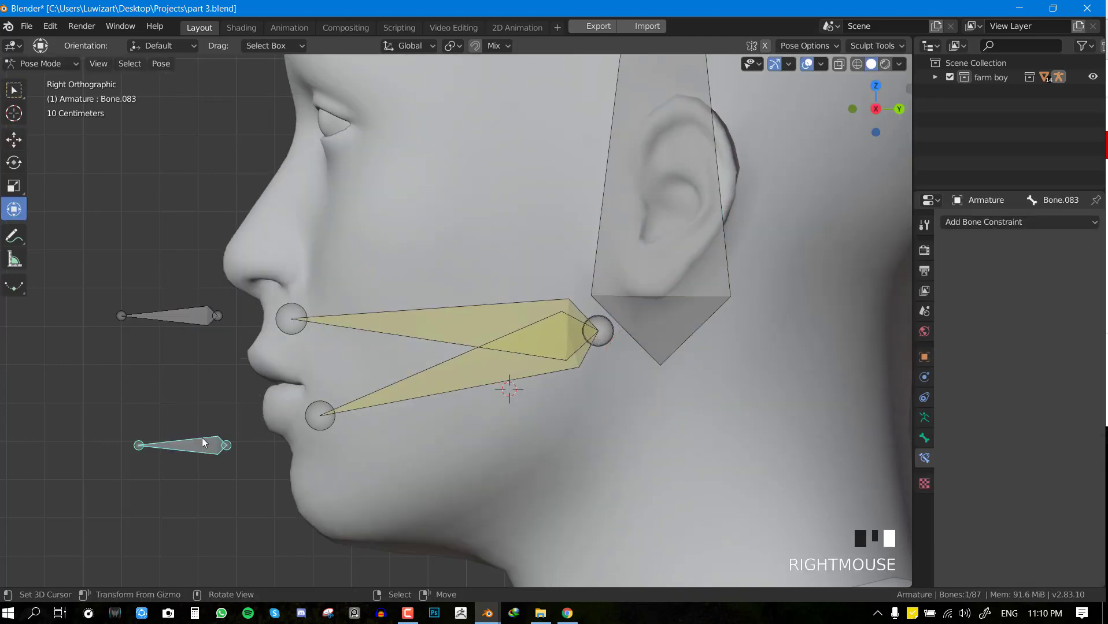
right_click(181, 319, "shift")
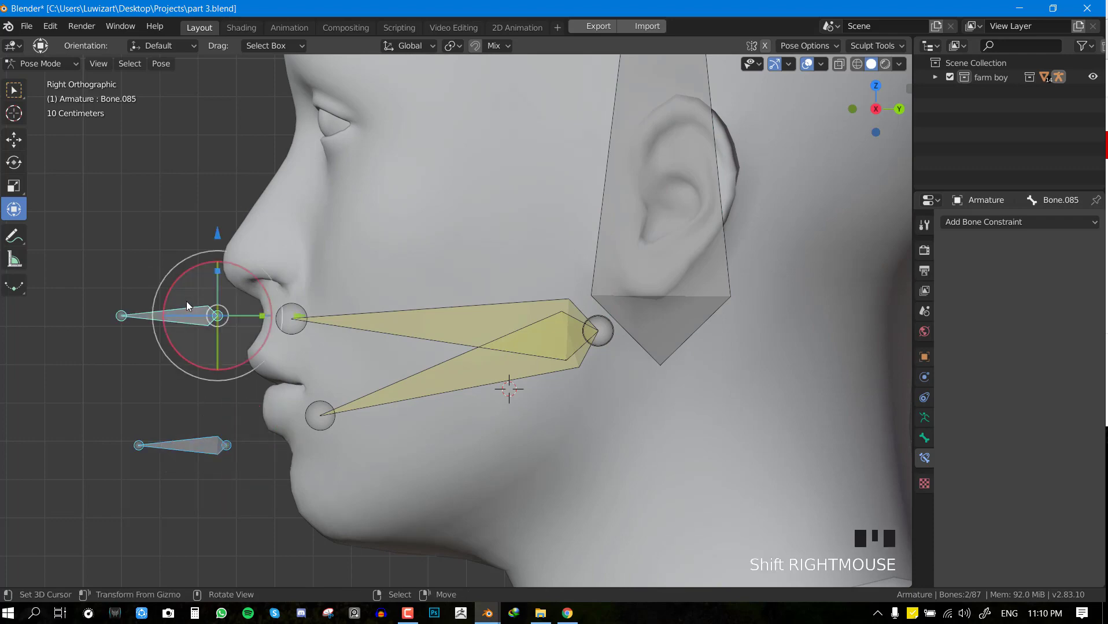
key("g")
key("KP_1")
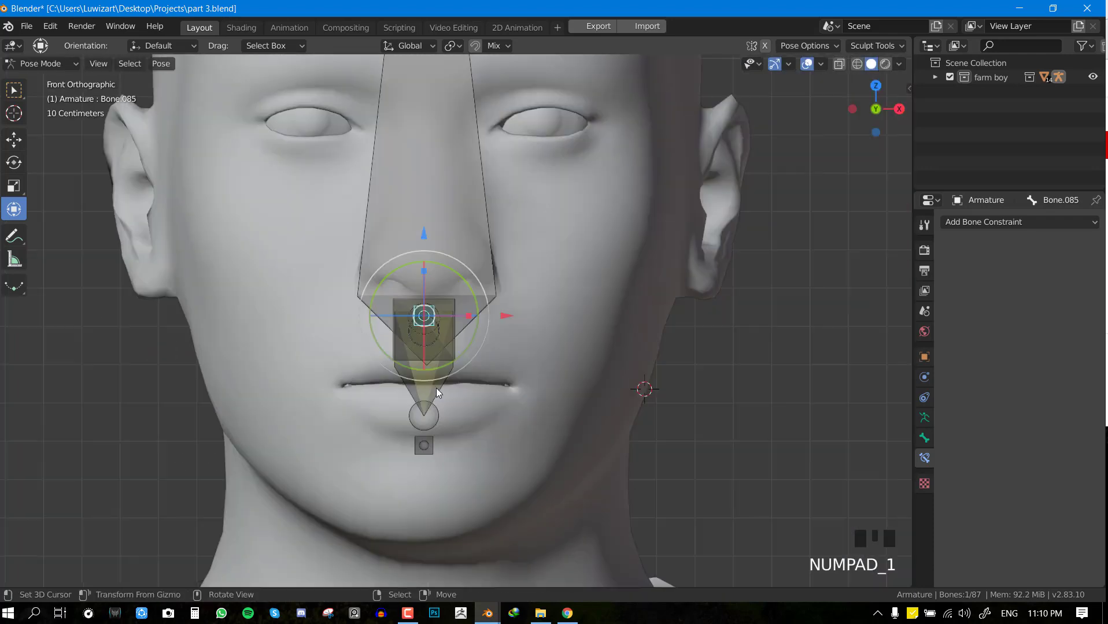
key("g")
right_click(498, 446)
key("KP_4")
key("KP_1")
key("KP_3")
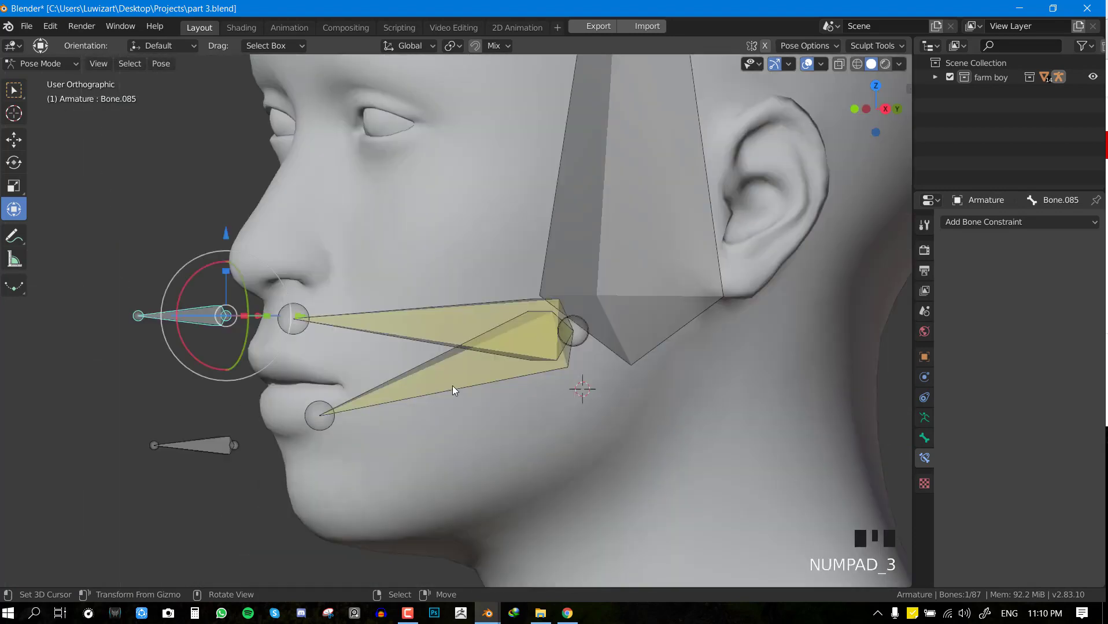
key("g")
right_click(270, 366)
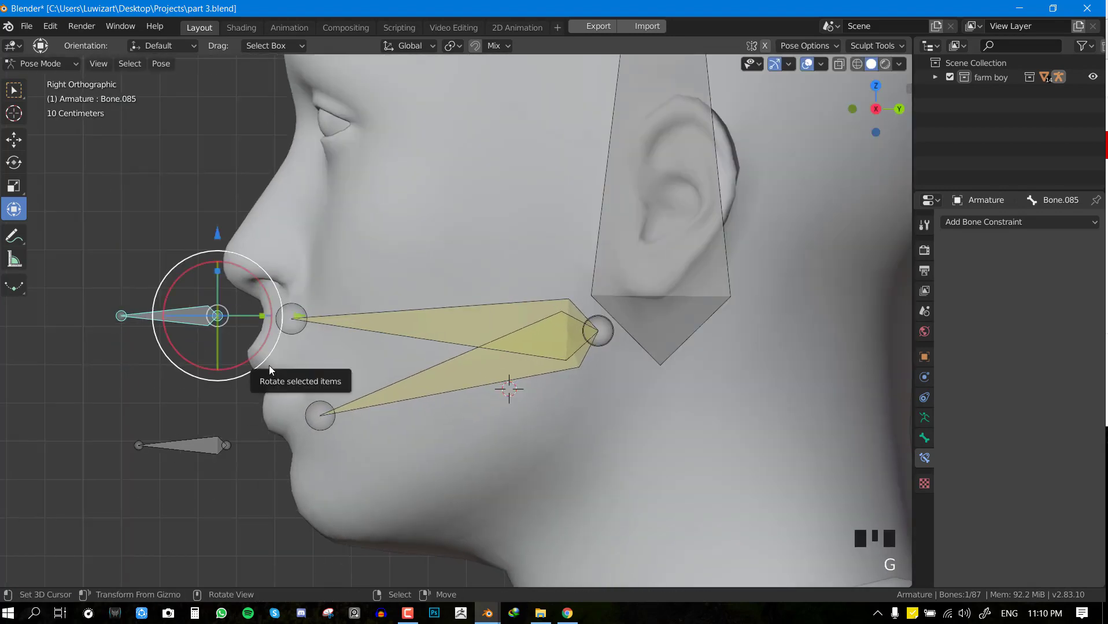
middle_click_drag(269, 366, 320, 322, "shift")
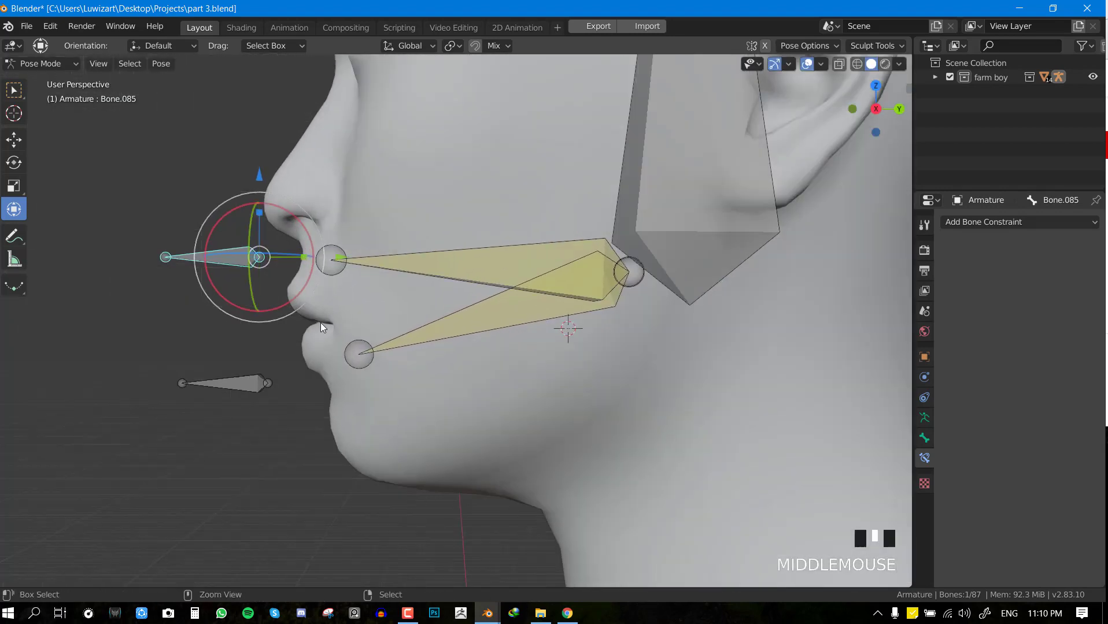
key("KP_3")
key("ctrl+Tab")
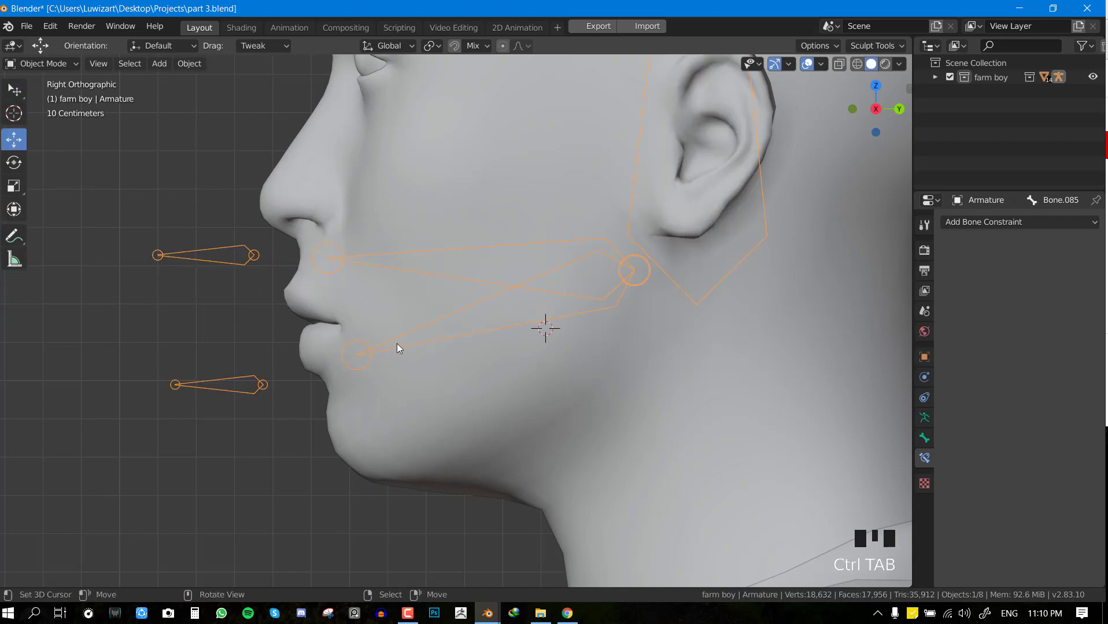
middle_click_drag(400, 349, 476, 360)
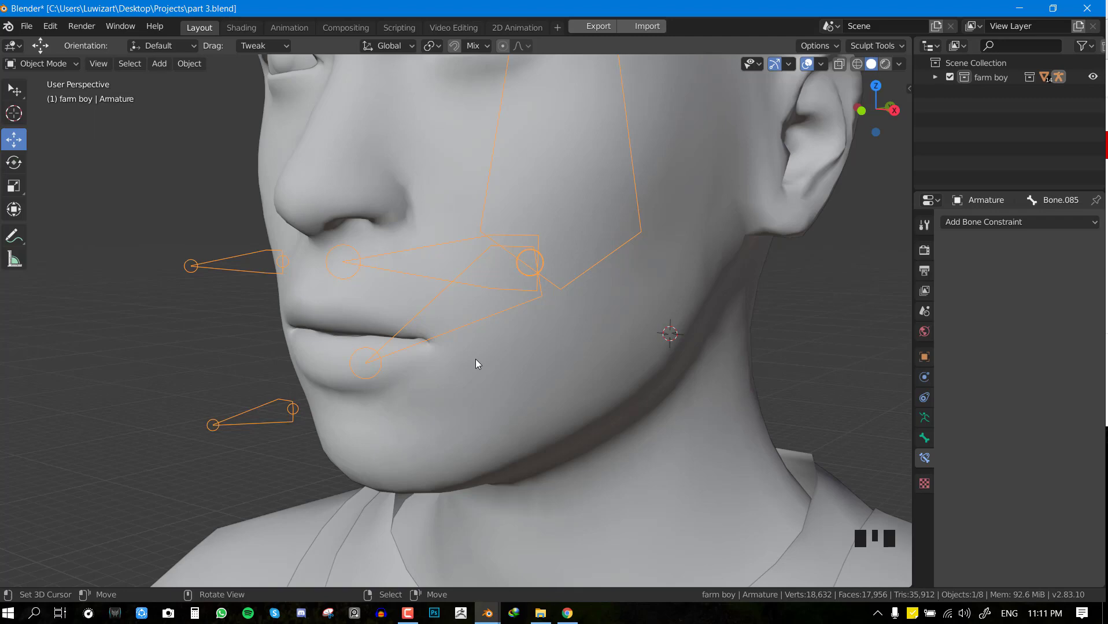
key("KP_3")
key("ctrl+Tab")
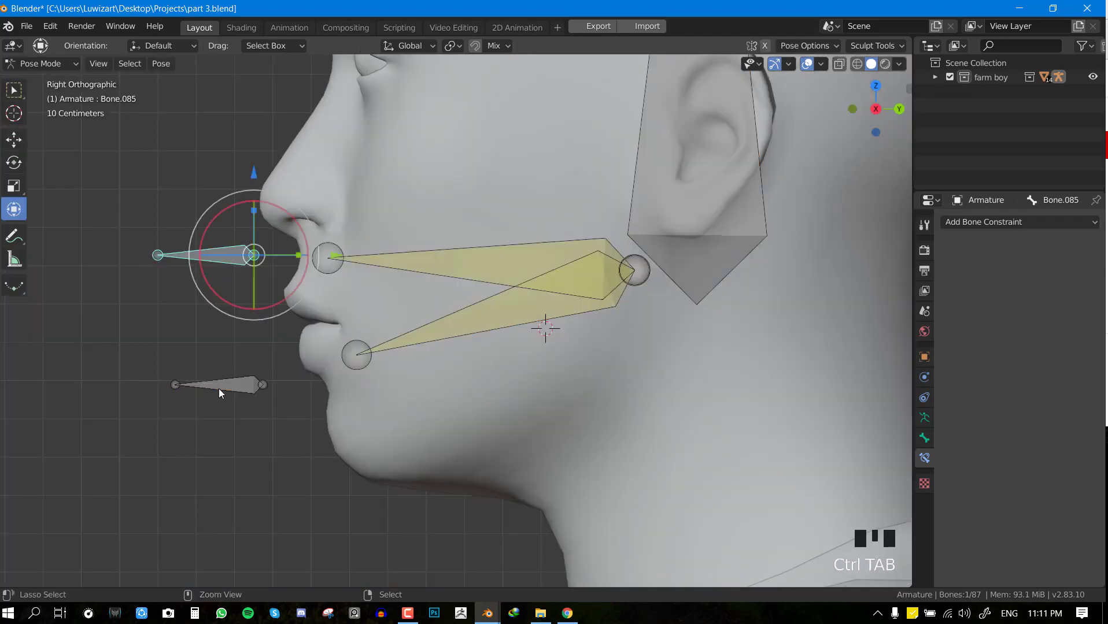
Test opening the mouth by lowering the jaw control bone, and clear the location of all bones
left_click(219, 388)
key("g")
left_click(214, 566)
middle_click_drag(214, 567, 434, 446)
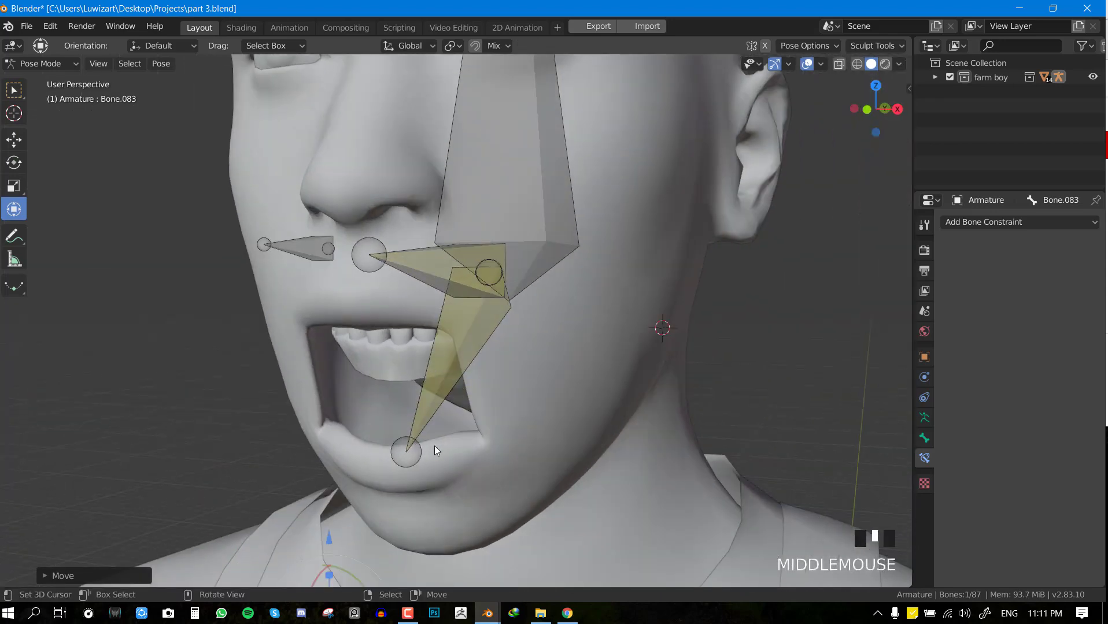
key("KP_1")
key("a")
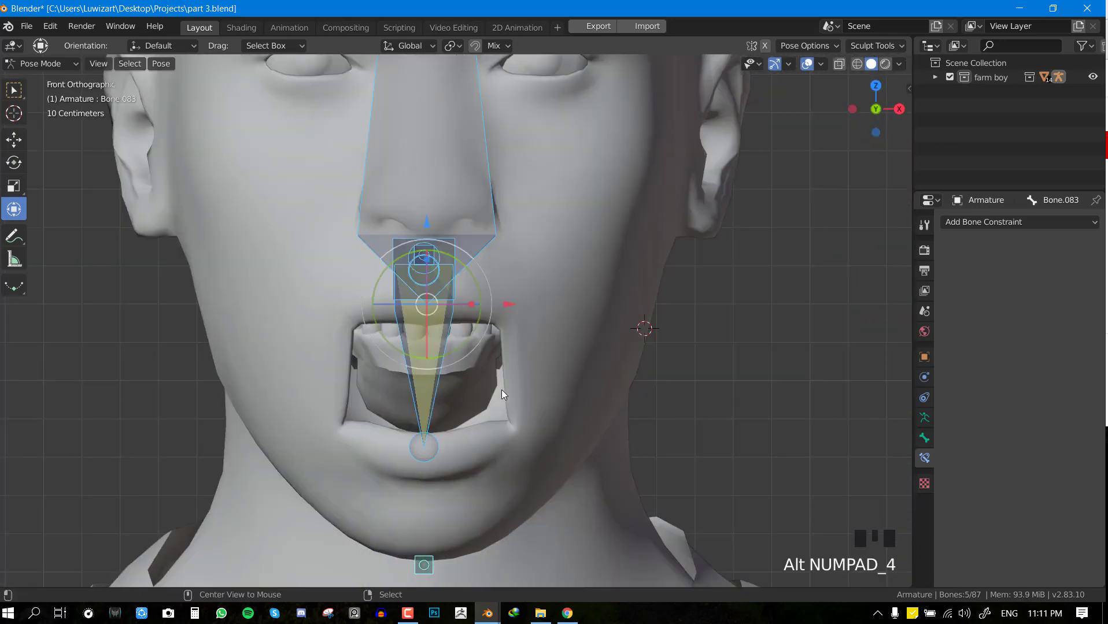
key("alt+g")
key("KP_3")
Hide the body mesh in Object Mode to expose the teeth and mouth bones
key("ctrl+Tab")
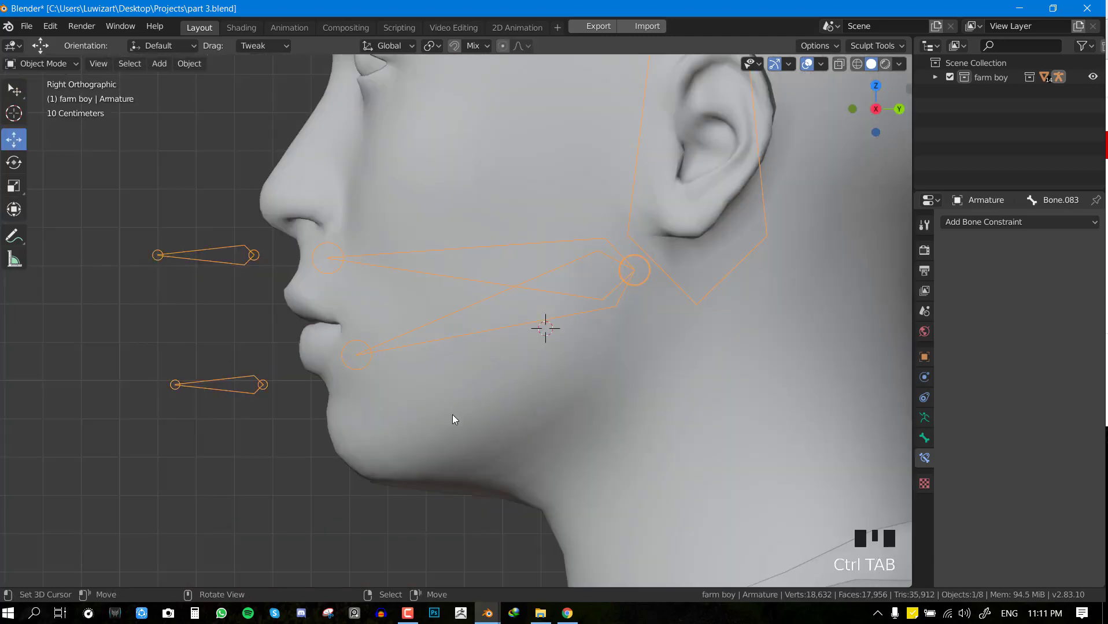
right_click(454, 414)
key("h")
scroll(427, 350, "down", 3)
middle_click_drag(427, 350, 448, 446, "shift")
scroll(448, 446, "up", 3)
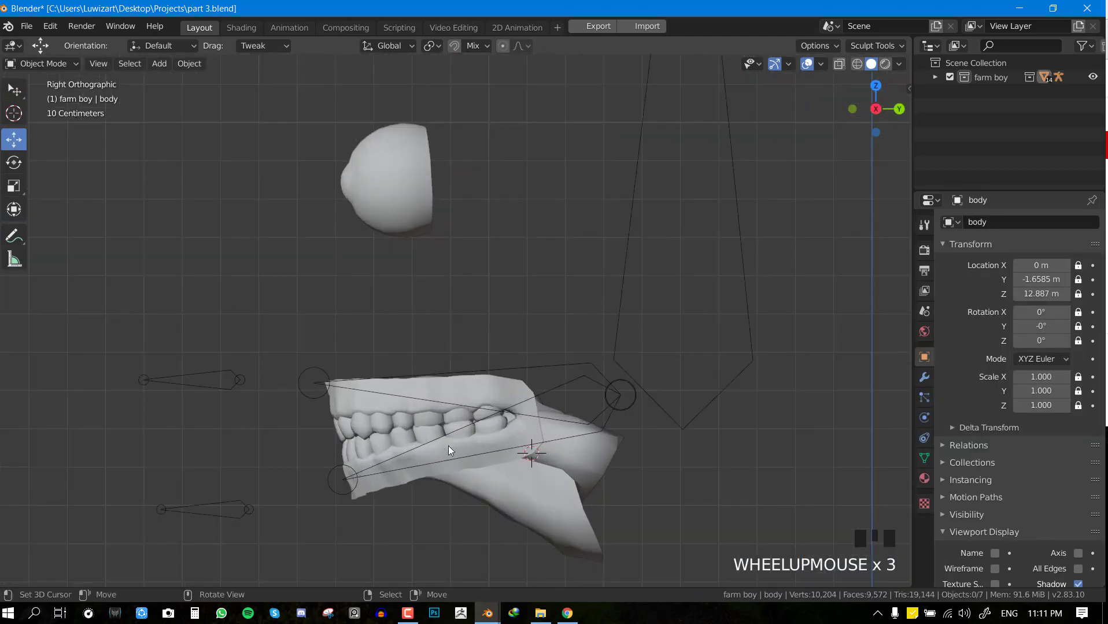
Extrude a short bone upward from the jaw bone's tip to the front of the teeth in Edit Mode
right_click(356, 474)
middle_click_drag(356, 474, 359, 424, "shift")
scroll(359, 424, "up", 2)
key("ctrl+Tab")
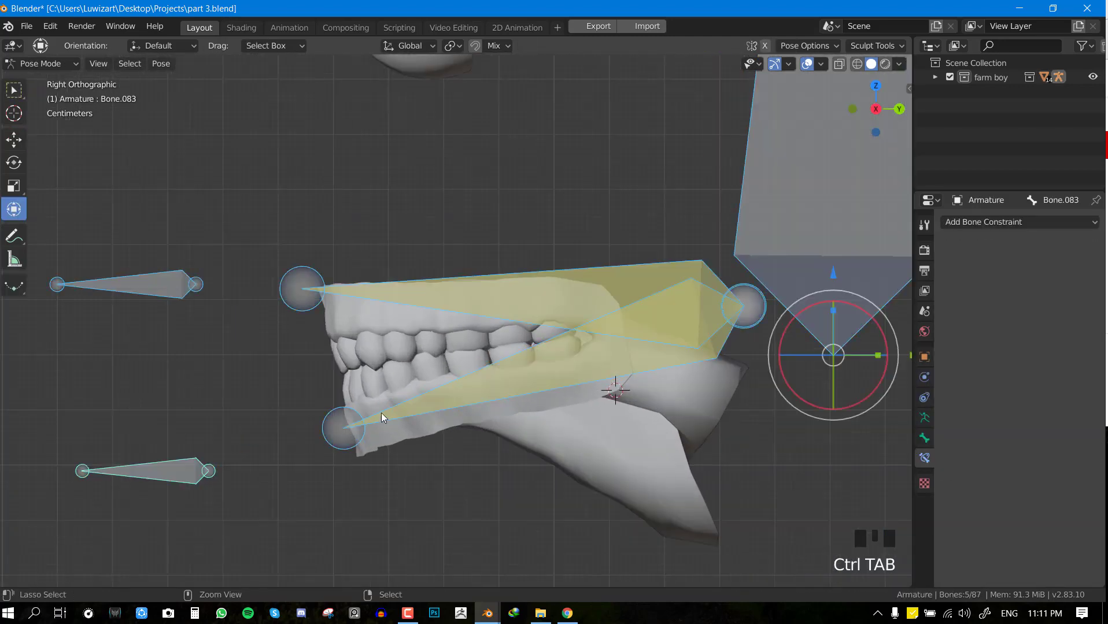
right_click(328, 428)
right_click(329, 430)
key("e")
key("z")
left_click(317, 354)
right_click(333, 431)
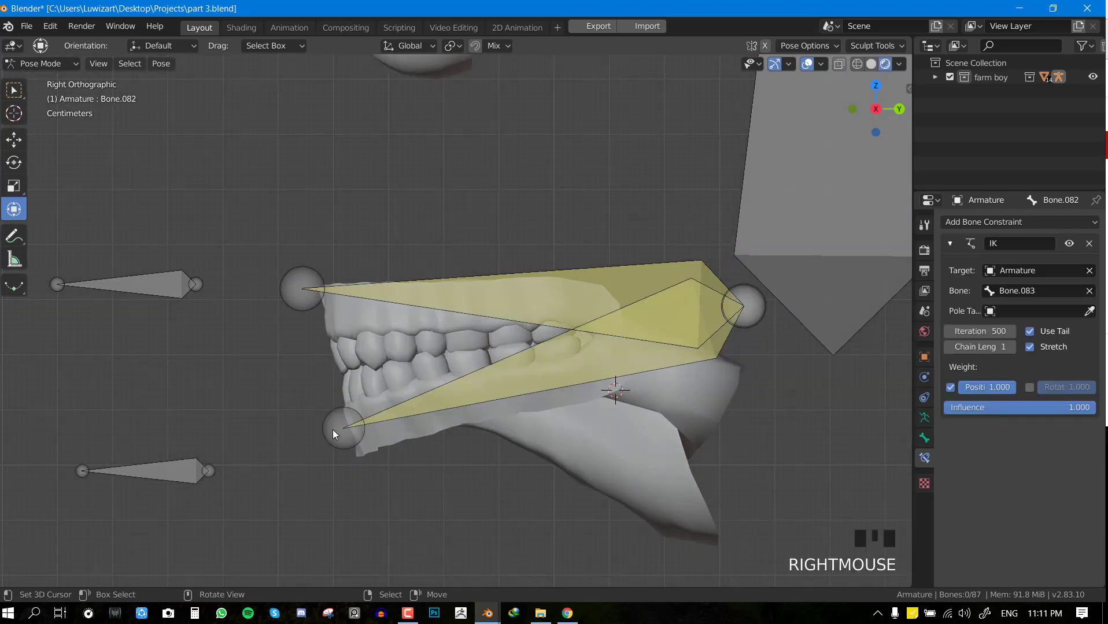
key("Tab")
key("e")
left_click(341, 362)
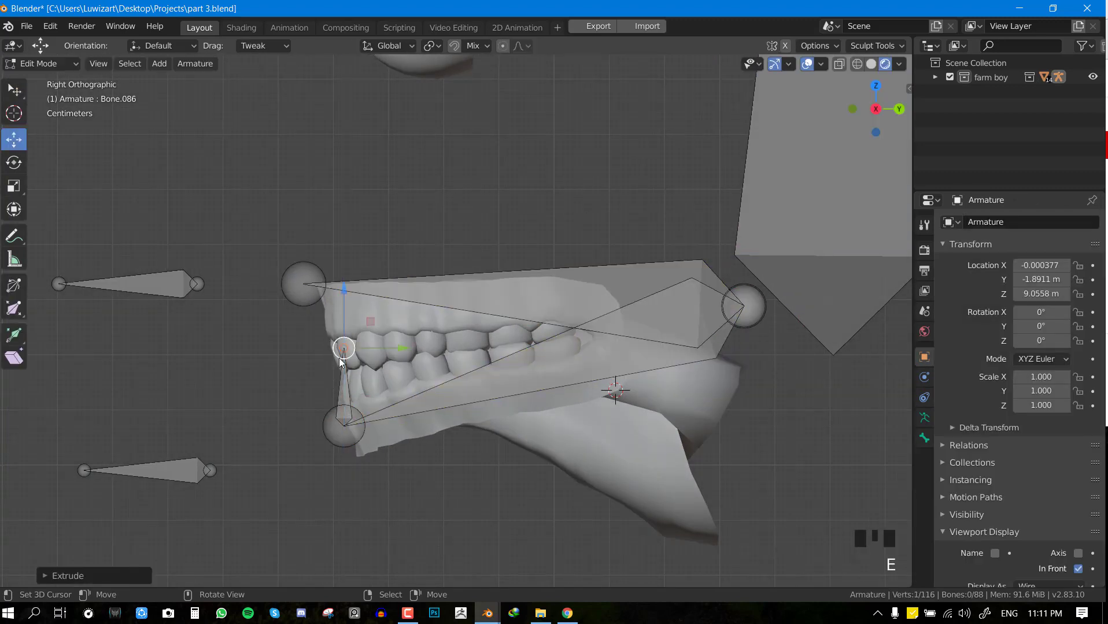
Clear the new short bone's parent and move it down and slightly forward, in front of the jaw bone's tip
right_click(345, 373)
key("alt+p")
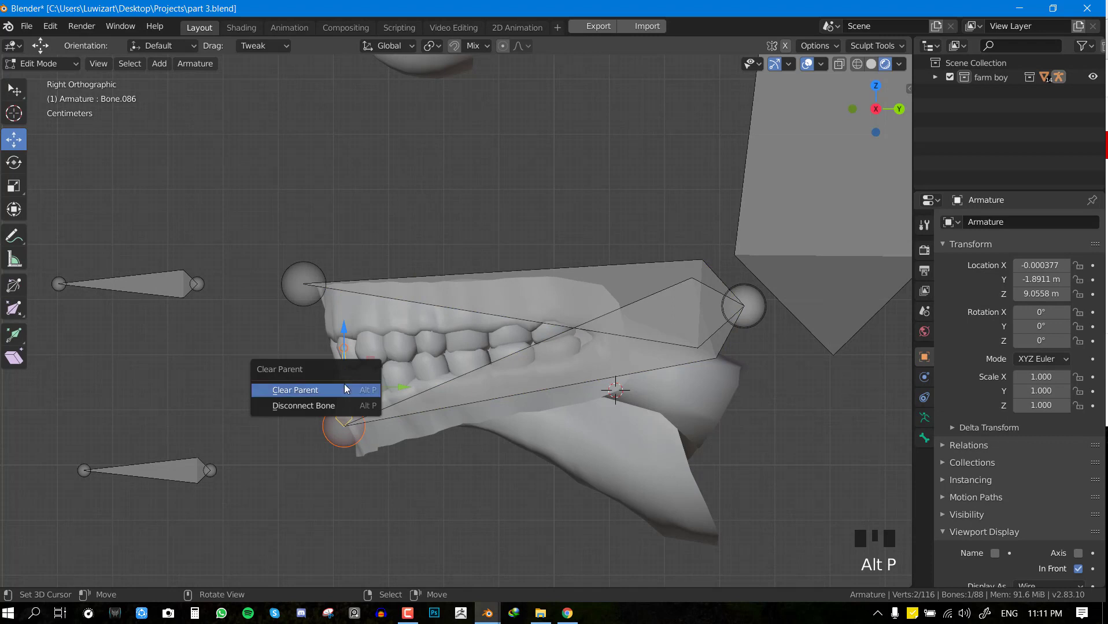
left_click(344, 386)
key("g")
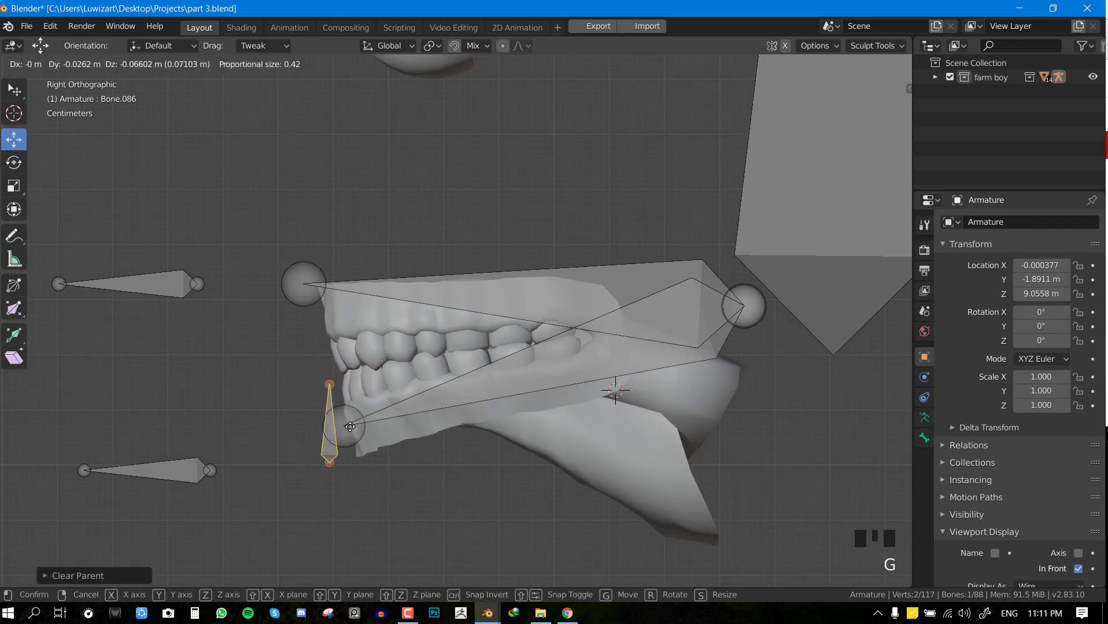
left_click(345, 423)
key("shift+s")
left_click(299, 352)
key("ctrl+z")
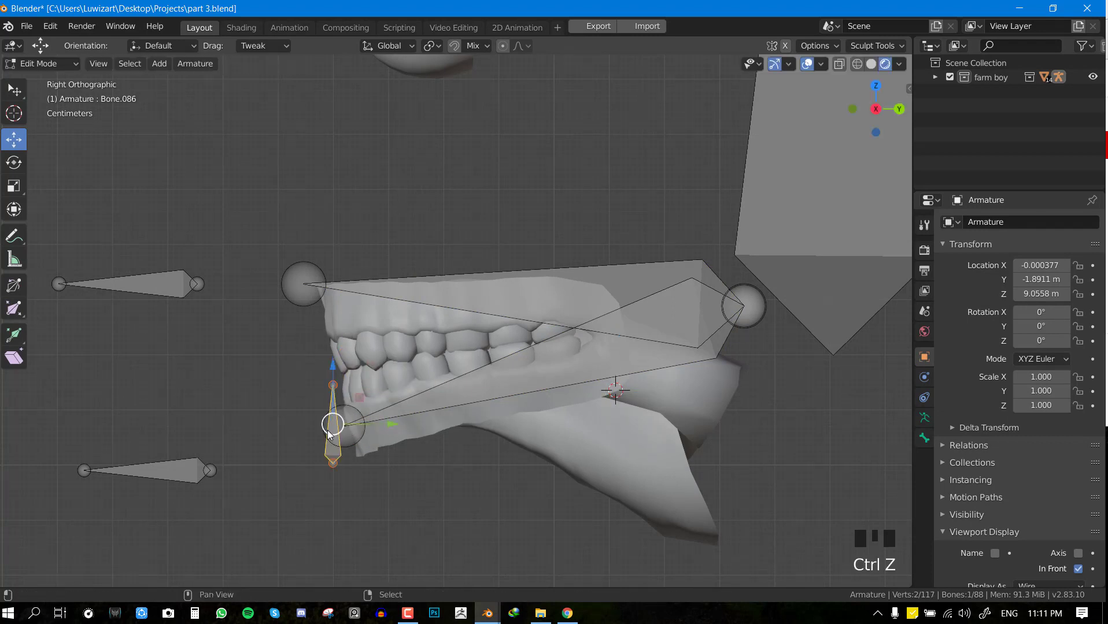
Duplicate the short lower teeth bone, flip the copy about 180 degrees, and place it in front of the upper teeth
key("shift+d")
left_click(309, 270)
key("r")
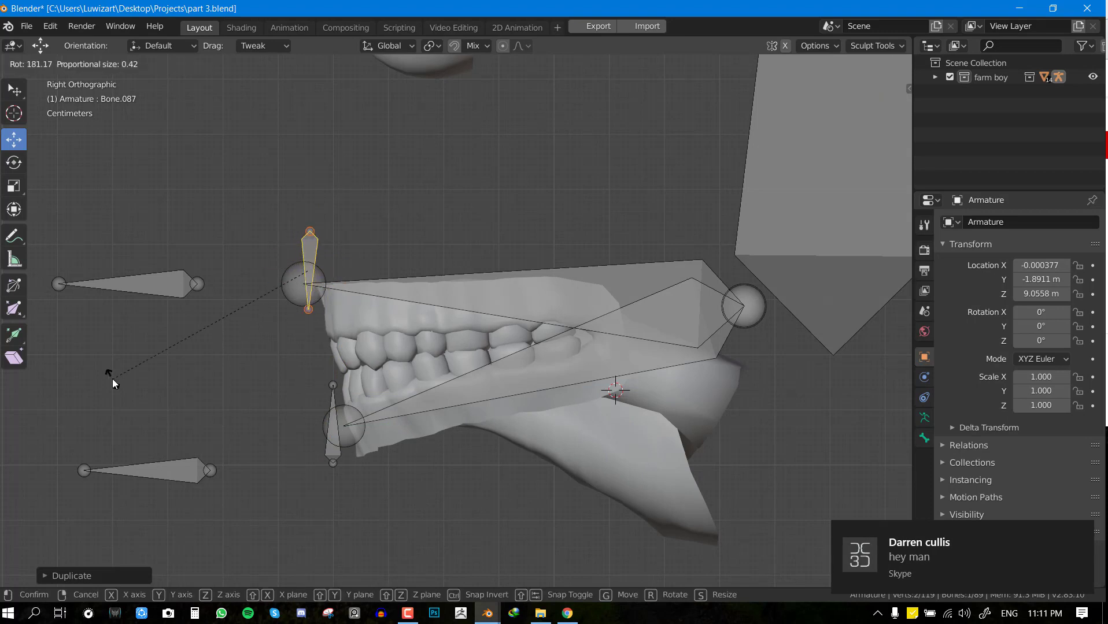
left_click(112, 382)
left_click(1078, 532)
key("g")
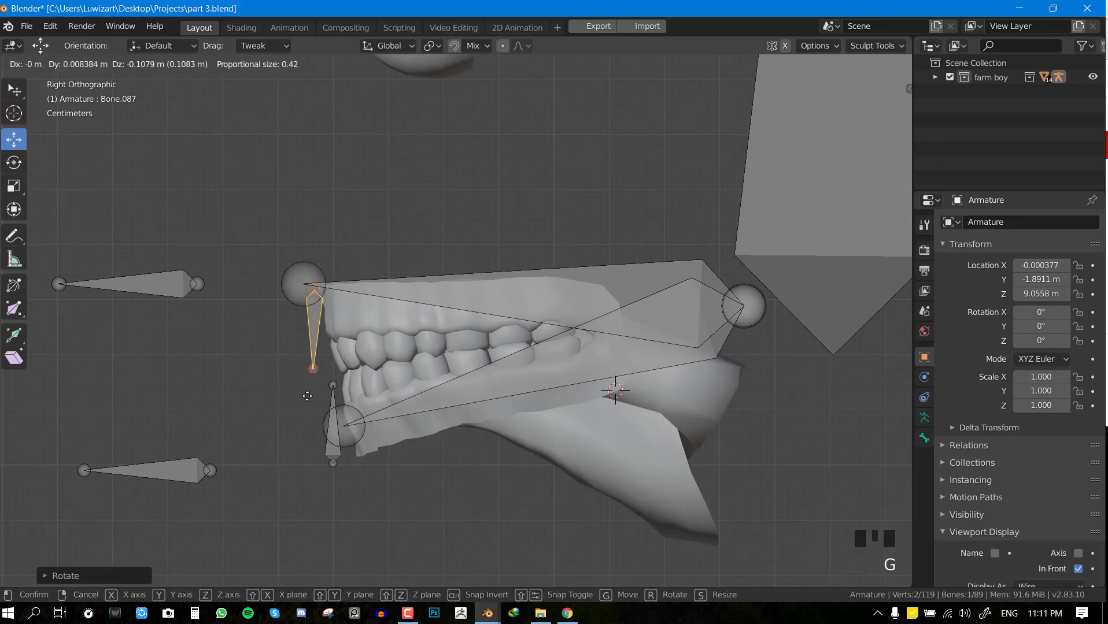
left_click(302, 386)
Tilt the duplicated bone and nudge it so it follows the front of the upper gum and teeth
key("r")
left_click(399, 368)
key("g")
left_click(410, 373)
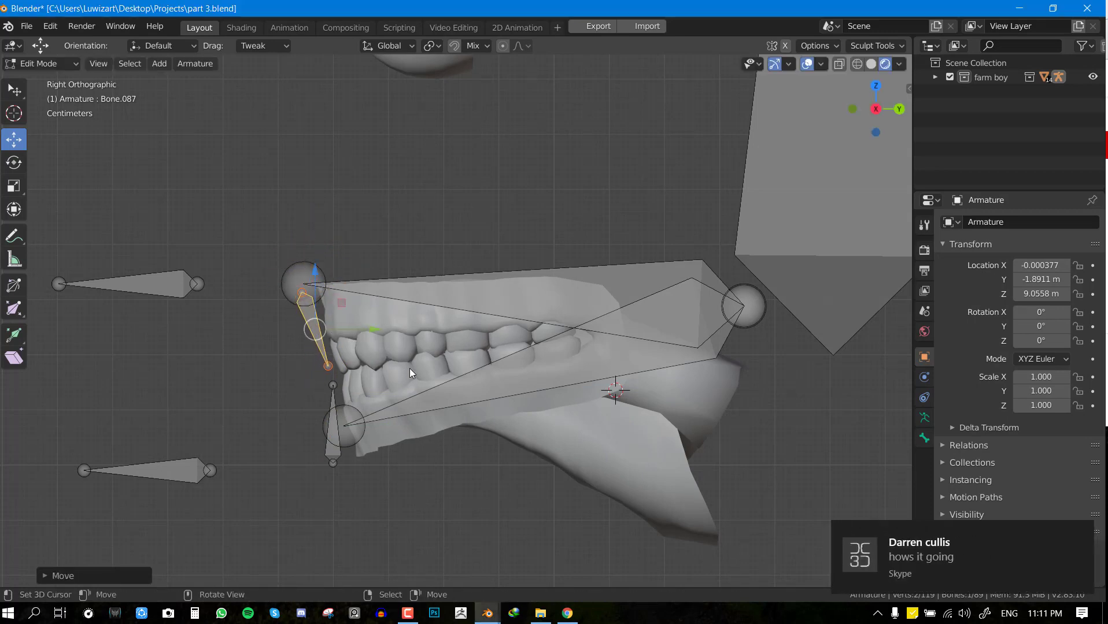
left_click(1081, 525)
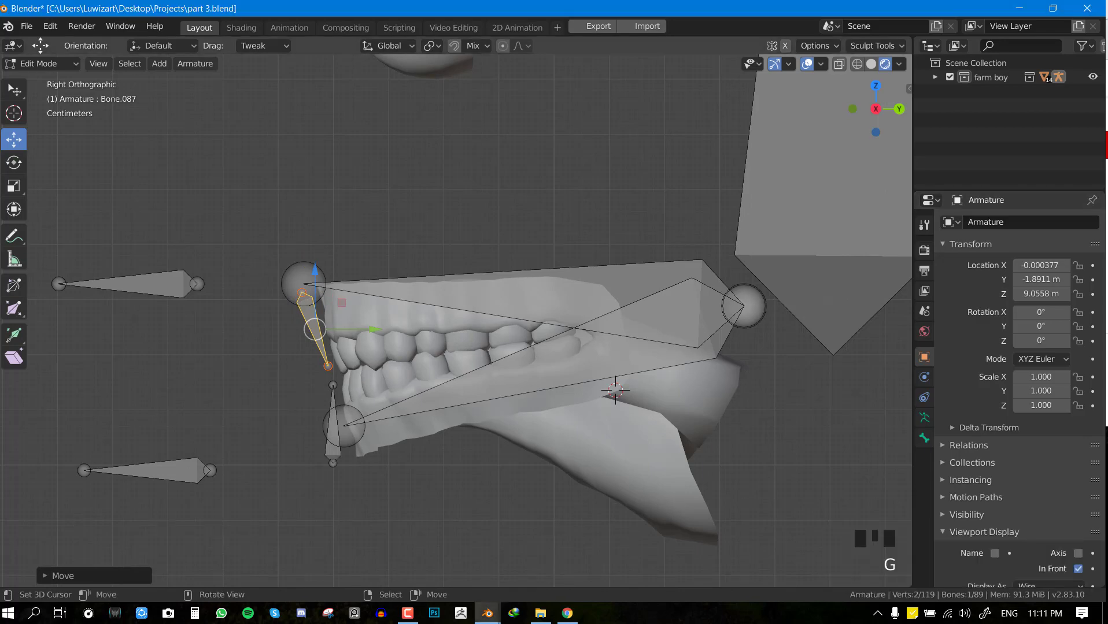
key("r")
left_click(438, 390)
key("g")
left_click(445, 390)
middle_click_drag(445, 390, 386, 384)
key("KP_3")
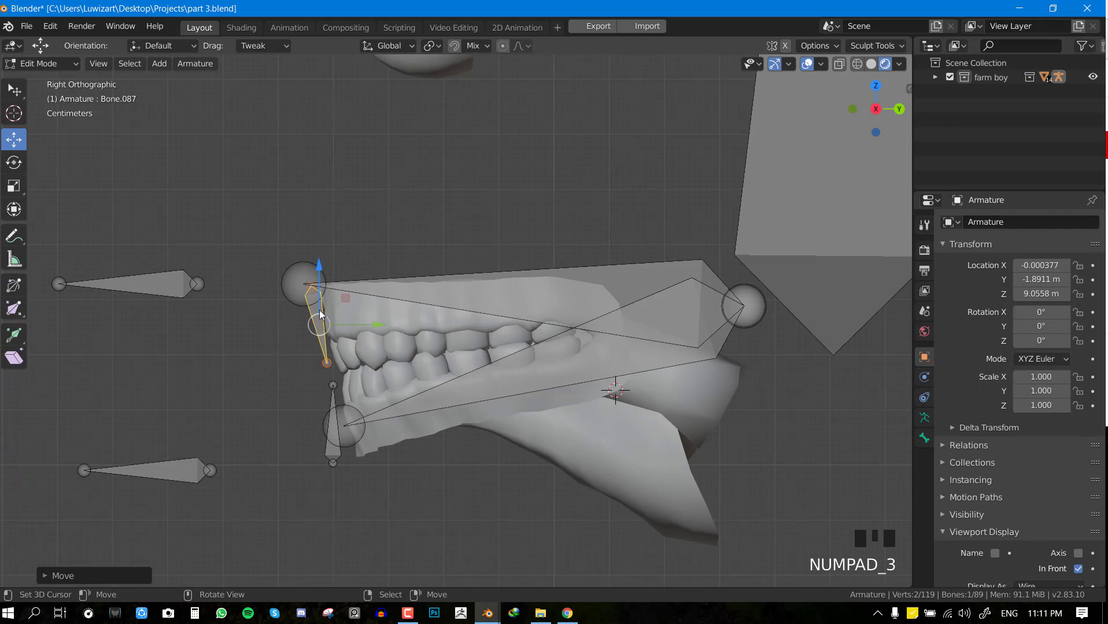
scroll(322, 315, "up", 1)
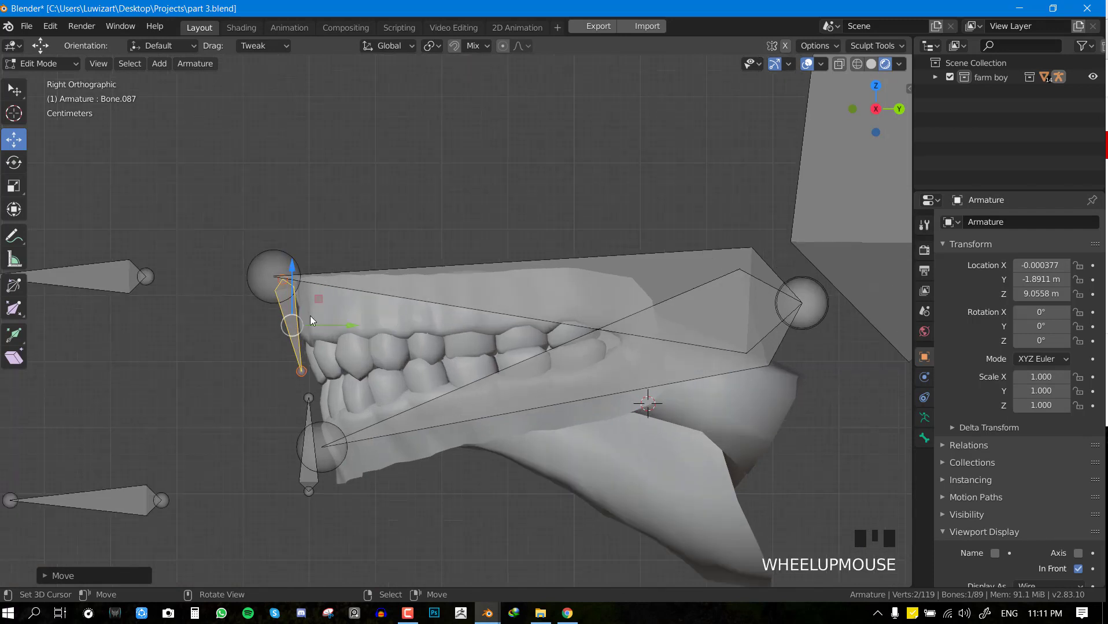
Parent both short teeth bones to the head bone with Keep Offset, and deselect all bones in Pose Mode
right_click(308, 433)
key("Tab")
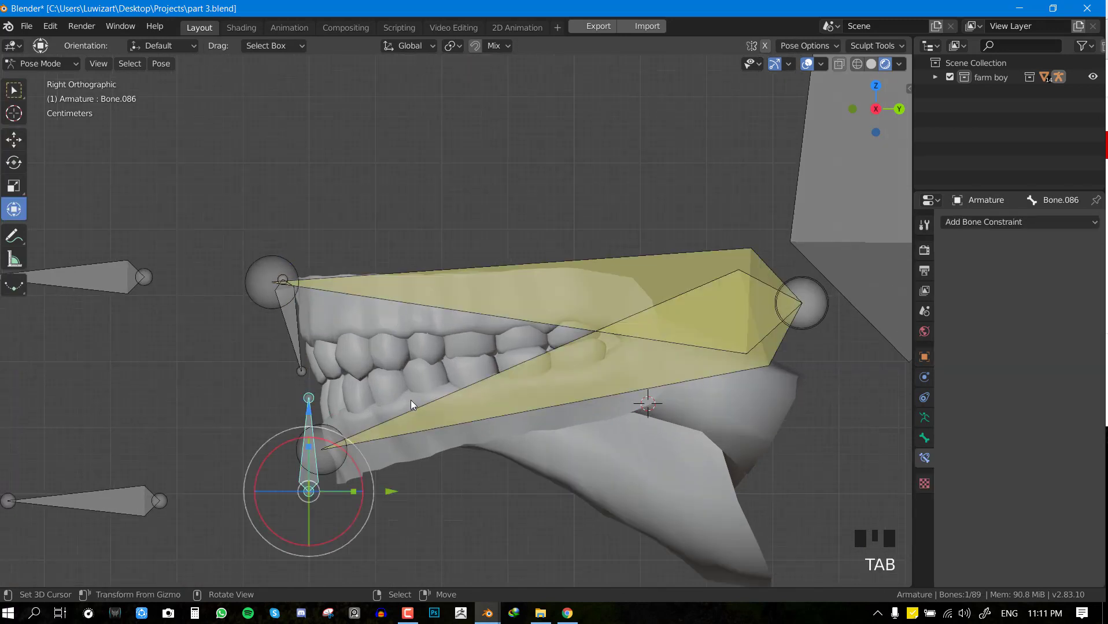
scroll(457, 370, "down", 1)
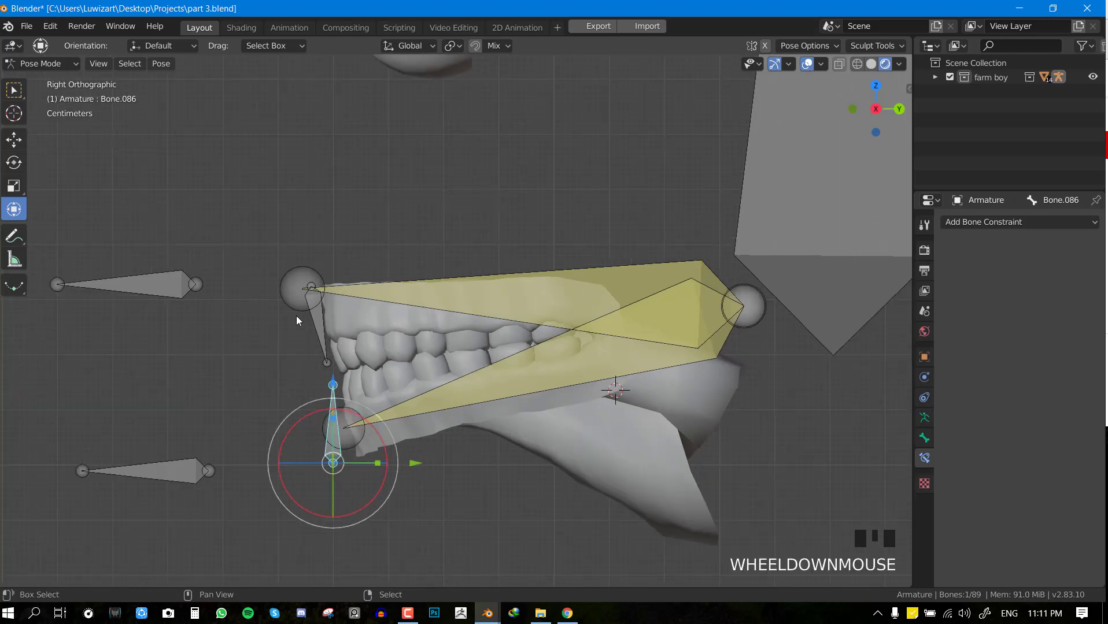
right_click(301, 319, "shift")
right_click(304, 321)
right_click(337, 401, "shift")
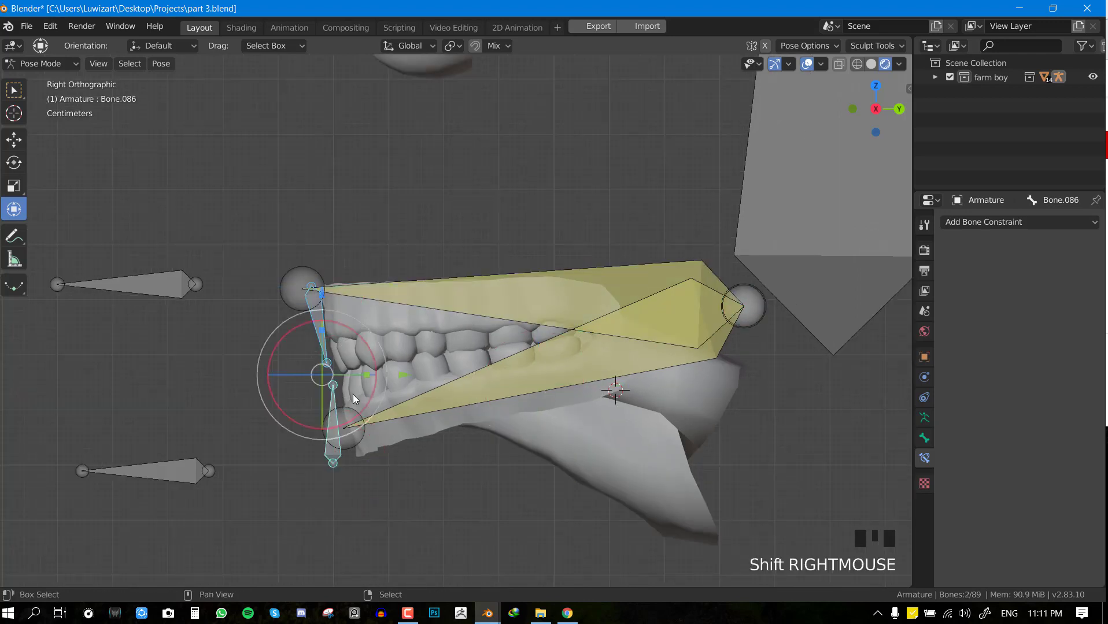
right_click(764, 208, "shift")
key("Tab")
key("ctrl+p")
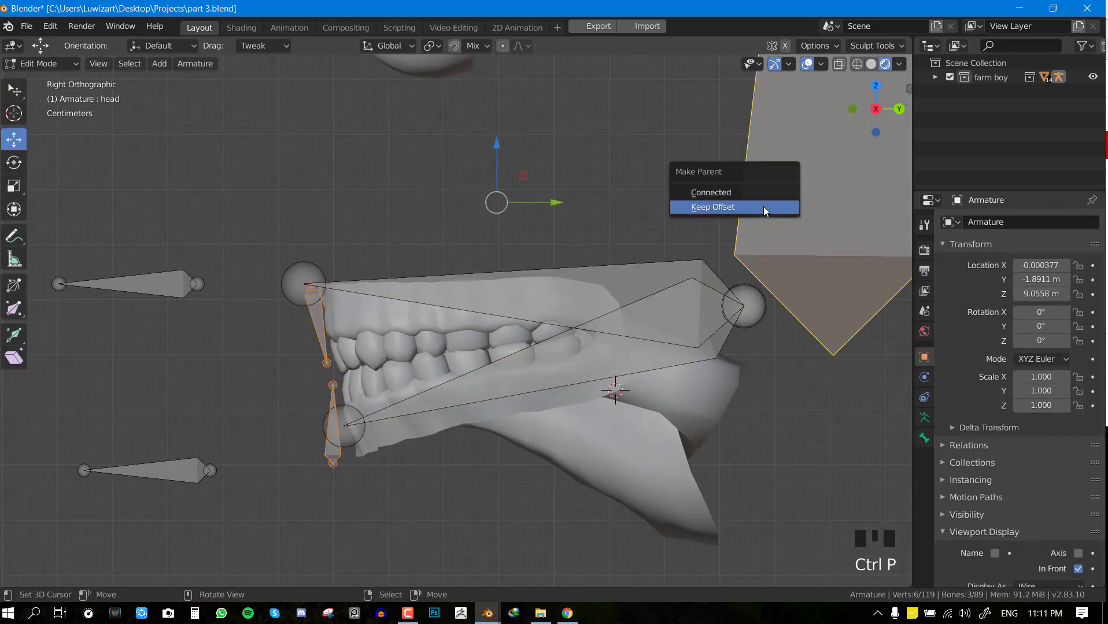
left_click(763, 208)
key("Tab")
key("Tab")
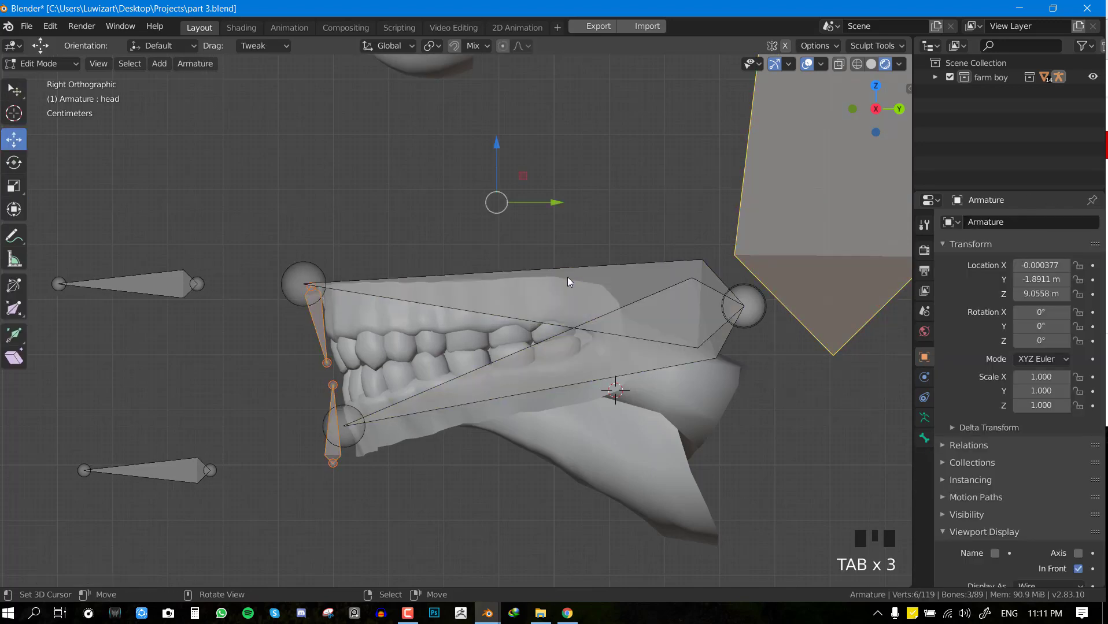
key("Tab")
key("alt+a")
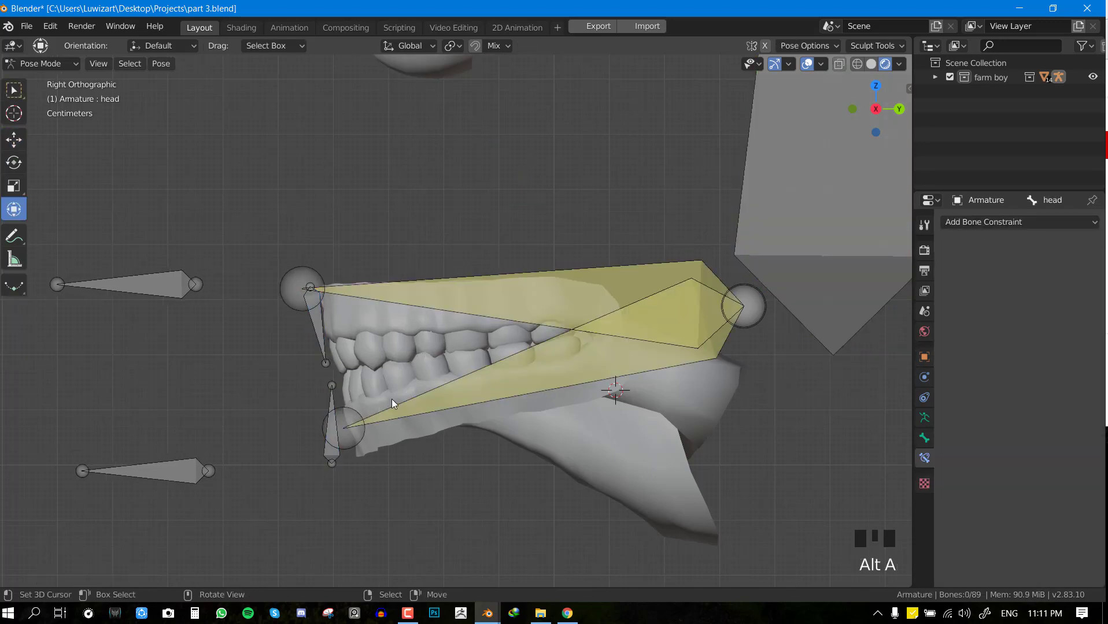
Parent the mouth mesh to the armature using Armature Deform With Empty Groups in Object Mode
middle_click_drag(402, 388, 402, 345)
key("ctrl+Tab")
right_click(435, 355)
key("g")
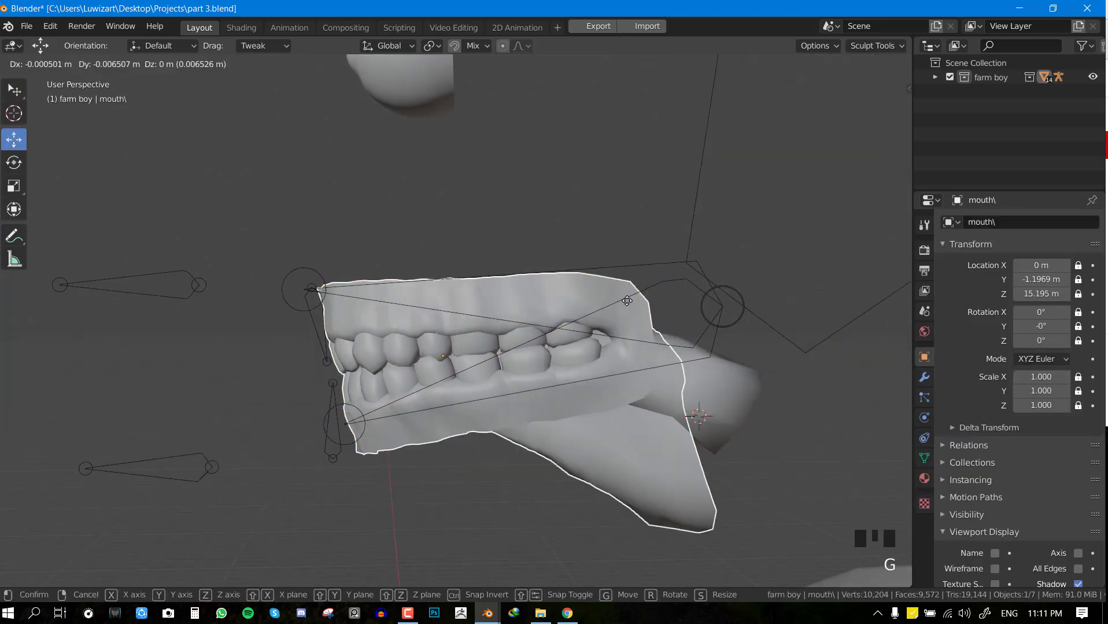
left_click(446, 345)
right_click(327, 351, "shift")
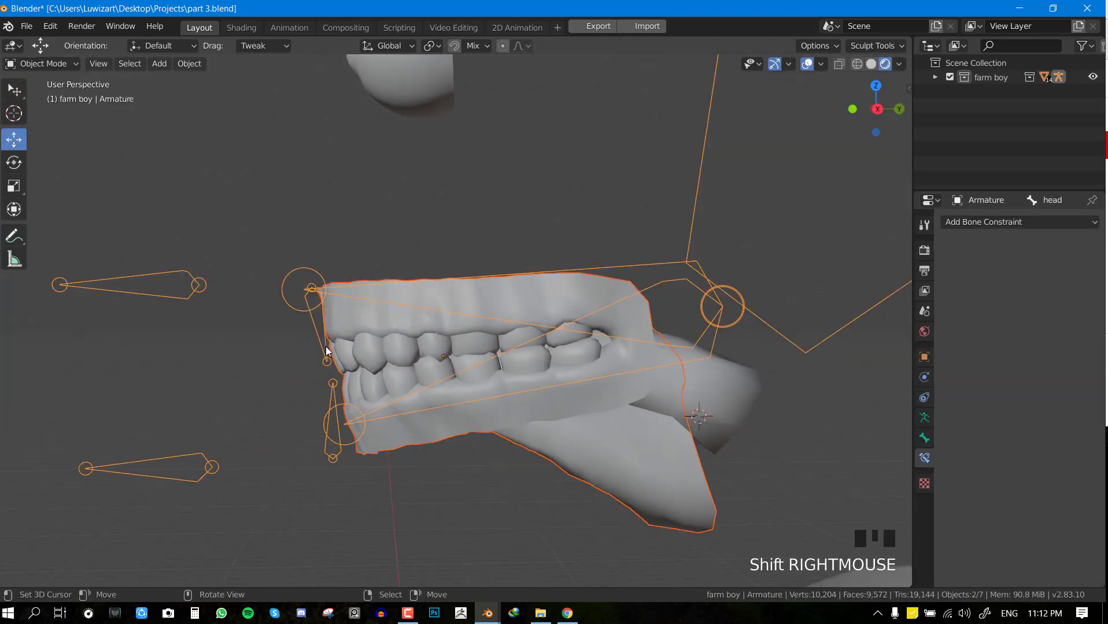
key("ctrl+p")
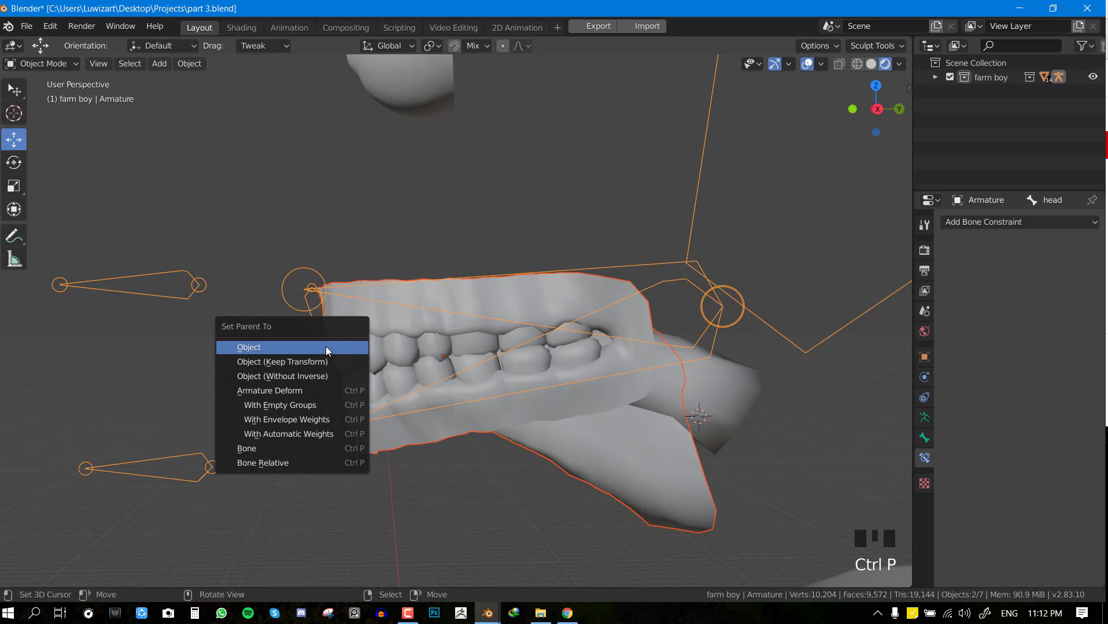
left_click(283, 405)
Select the armature together with the mouth mesh and put the mesh into Weight Paint mode
key("KP_3")
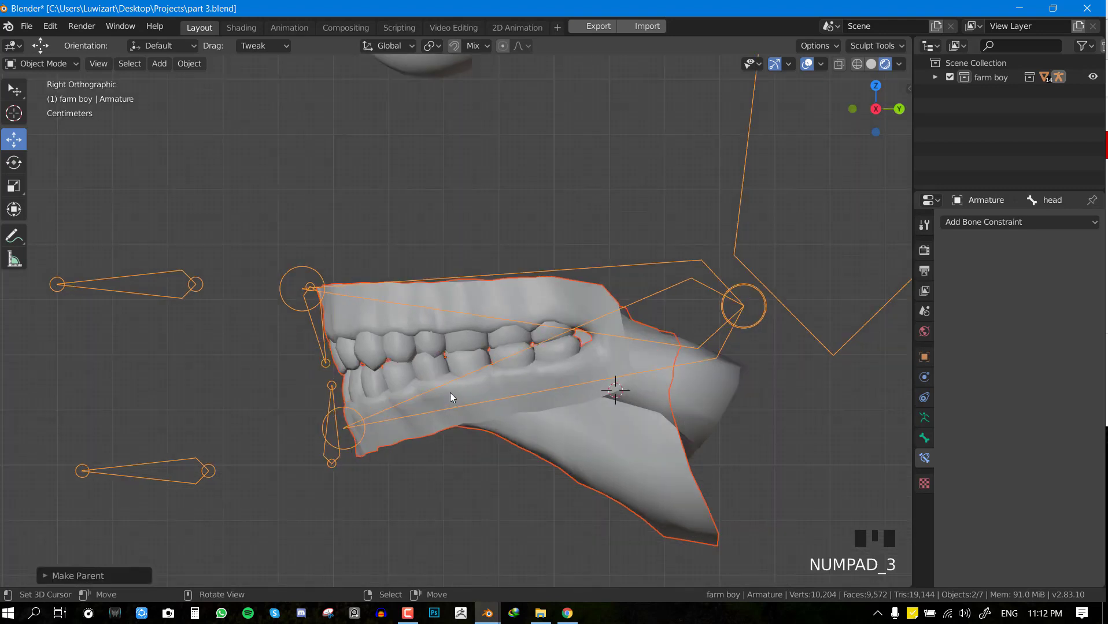
scroll(450, 393, "up", 2)
key("ctrl+Tab")
right_click(341, 399)
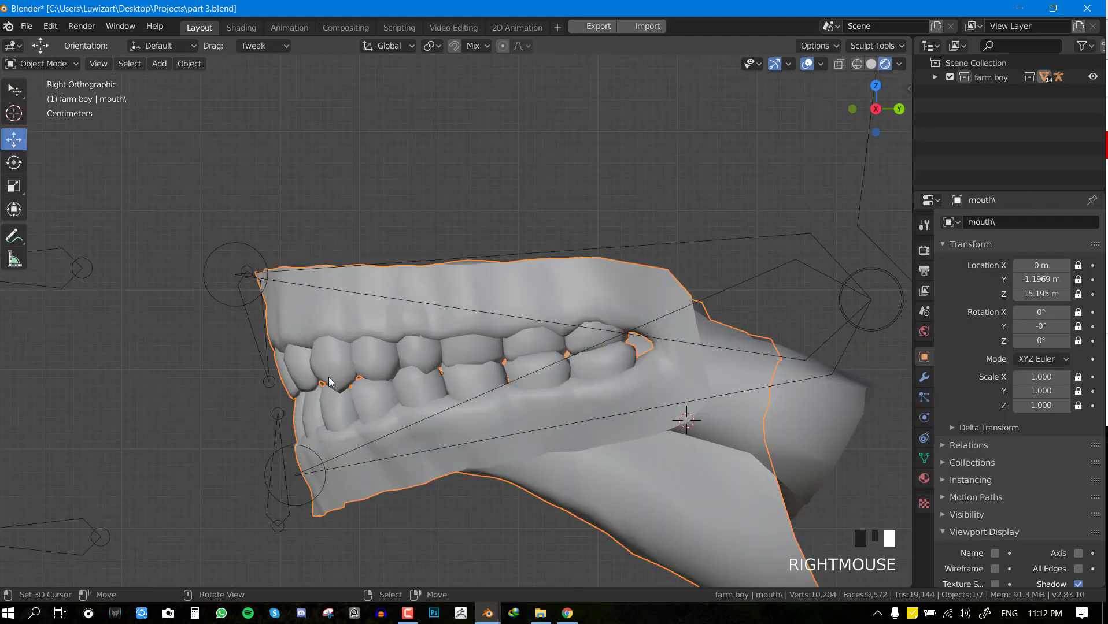
right_click(267, 381)
right_click(267, 381)
right_click(457, 355, "shift")
key("ctrl+Tab")
left_click(353, 300)
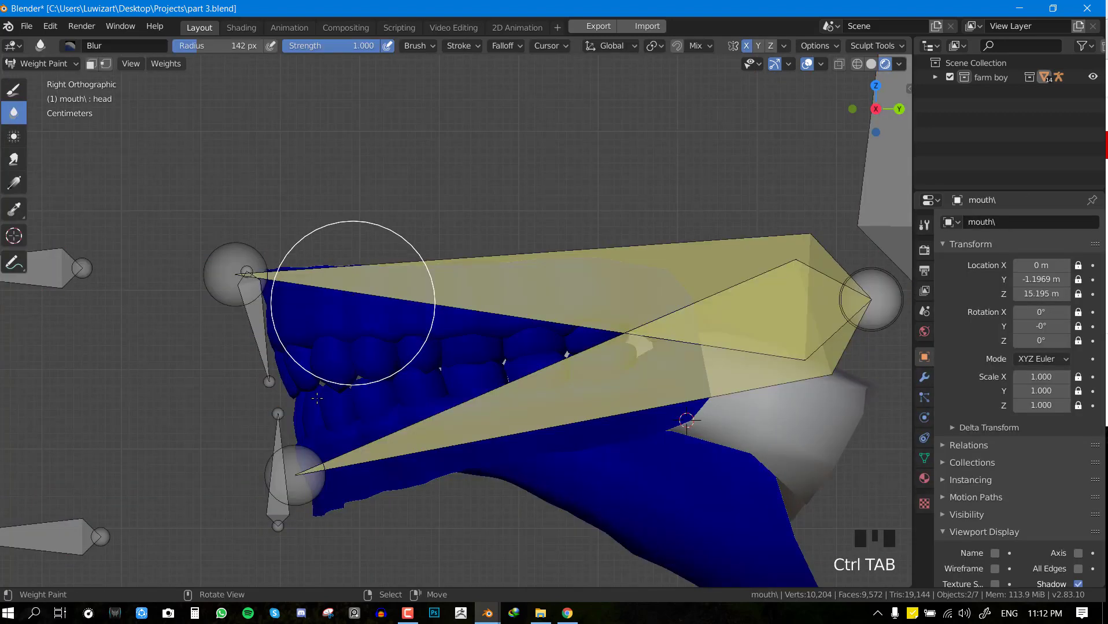
key("Tab")
key("Tab")
Select the lower short bone and remove all visible mouth vertices from its vertex group Bone.086 in Edit Mode
right_click(277, 446)
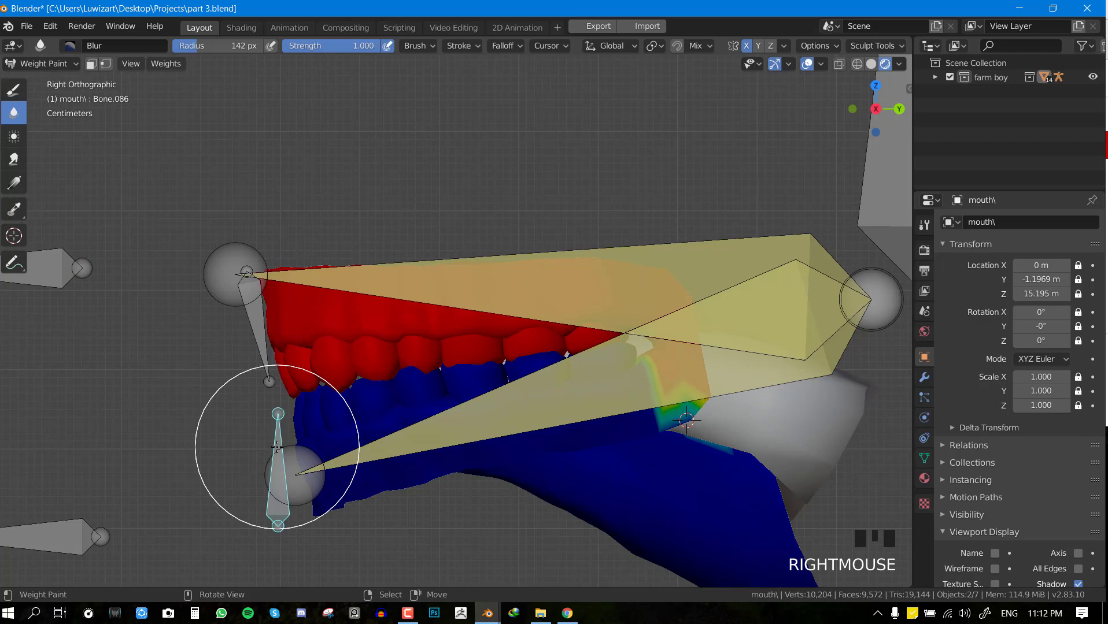
key("Tab")
key("Tab")
key("Tab")
key("a")
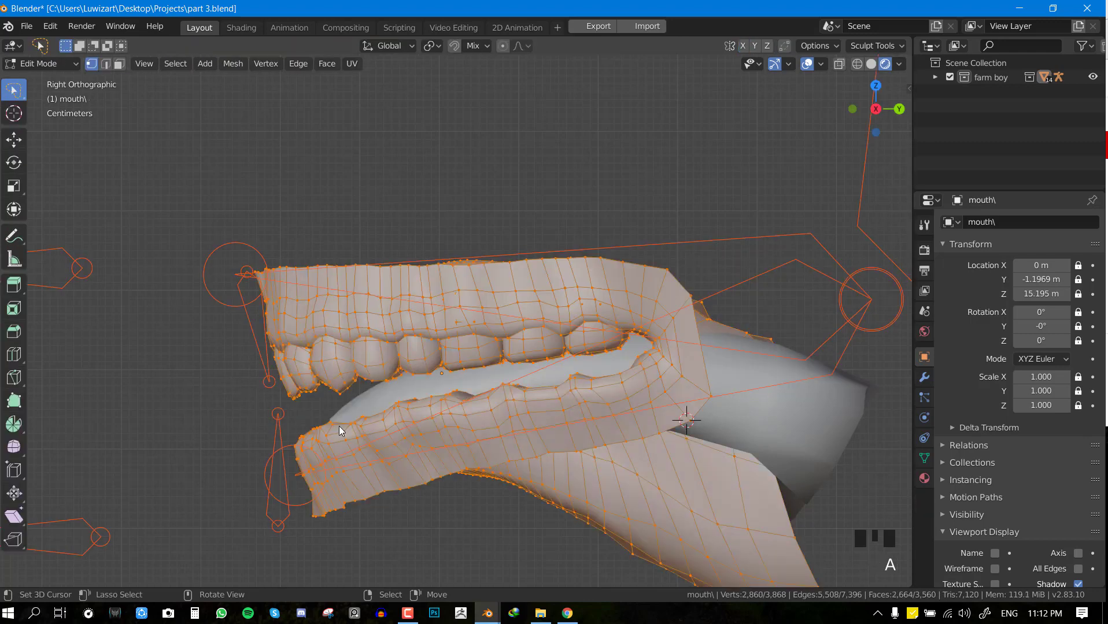
left_click(923, 459)
left_click(1006, 350)
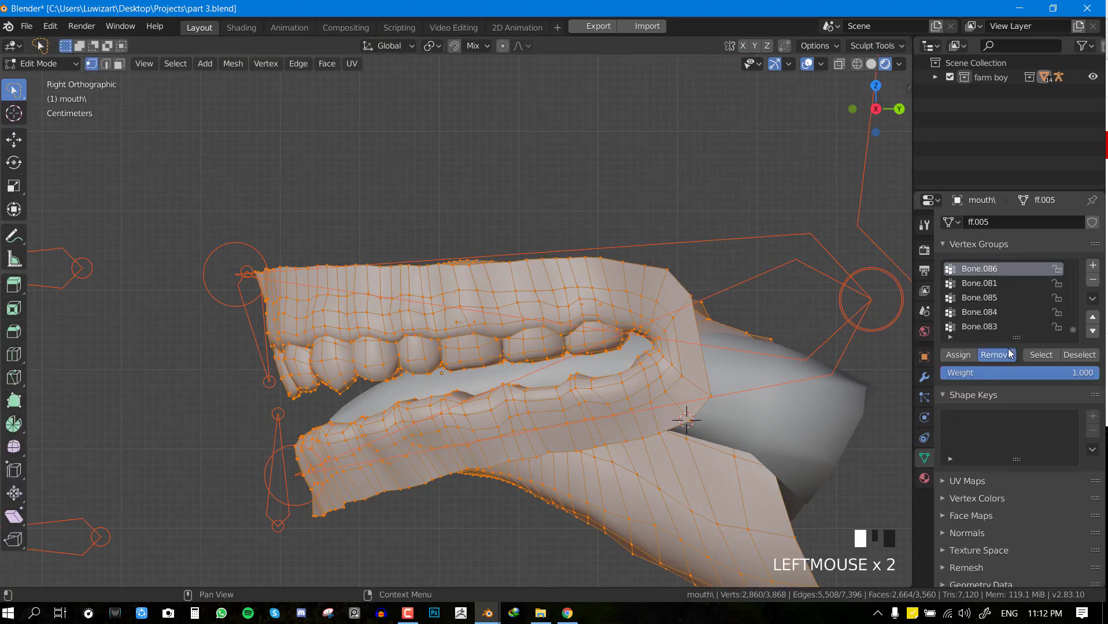
left_click(1006, 350)
left_click(1006, 351)
key("Tab")
Select the upper short bone to make its vertex group active in Weight Paint mode, and save the file
right_click(254, 321)
key("Tab")
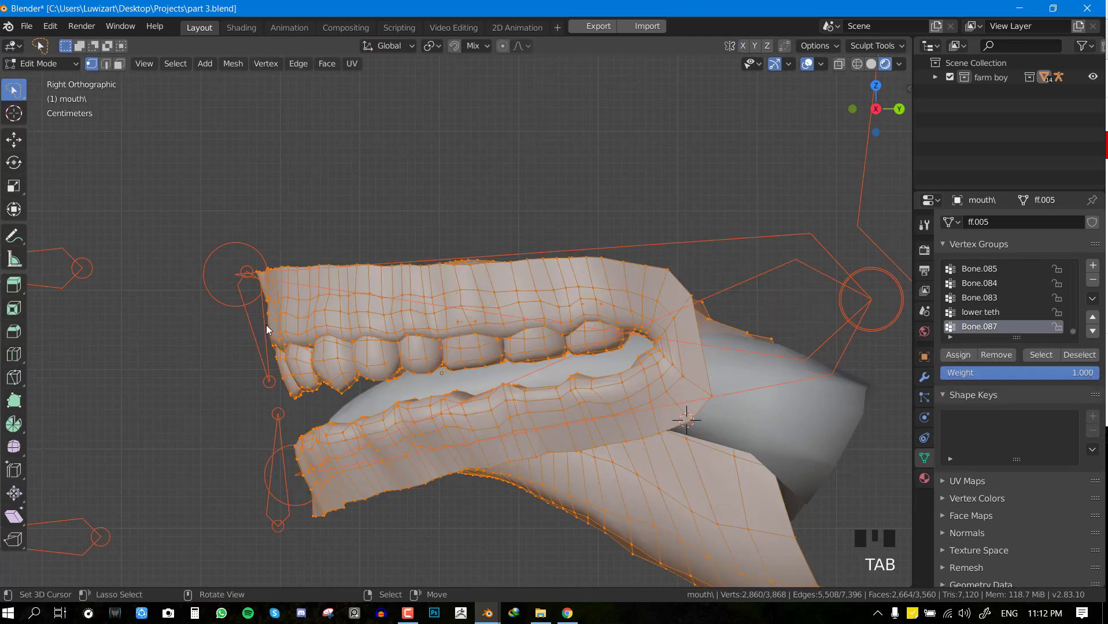
key("Tab")
middle_click_drag(372, 395, 404, 375)
key("KP_3")
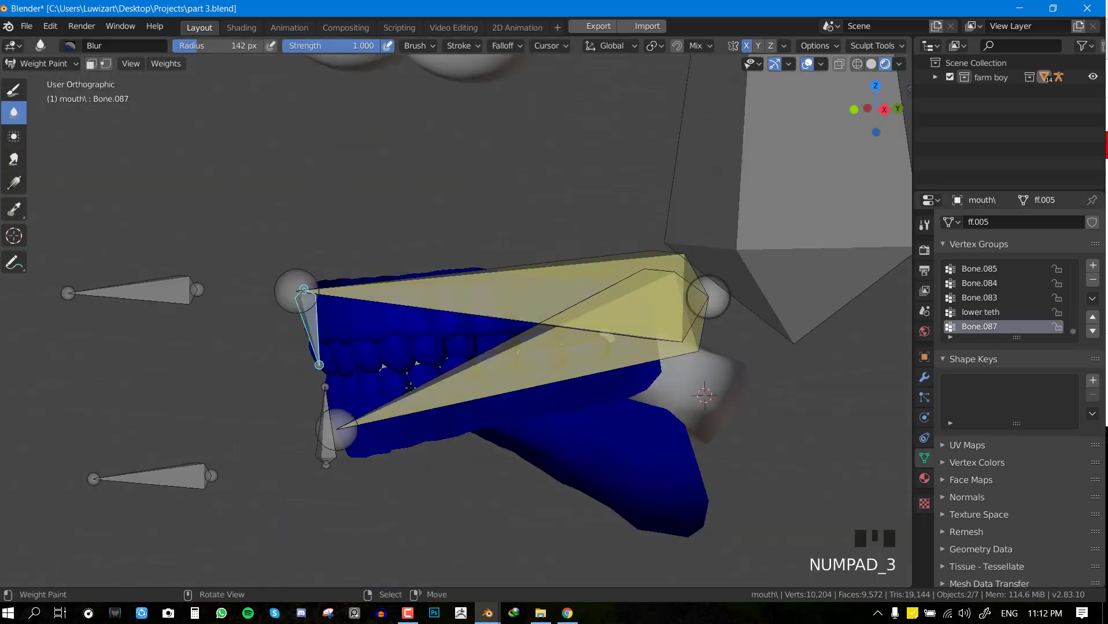
scroll(401, 370, "up", 3)
key("ctrl+s")
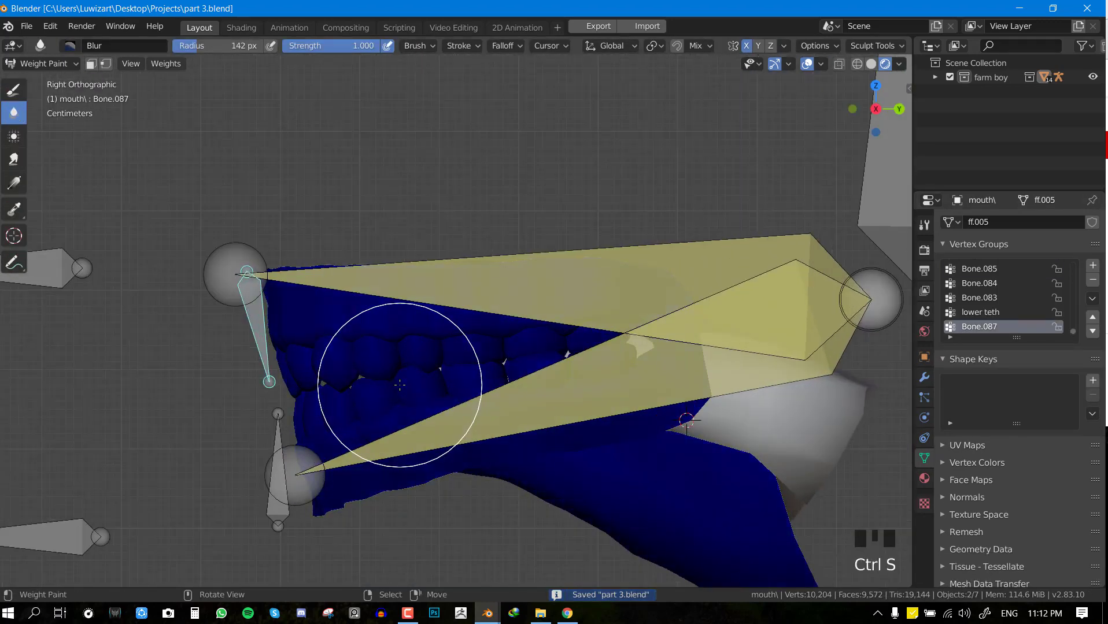
Test the lower short bone's influence on the mouth mesh with a trial move, and inspect the upper short bone's weights
middle_click_drag(405, 384, 431, 313, "shift")
right_click(303, 352)
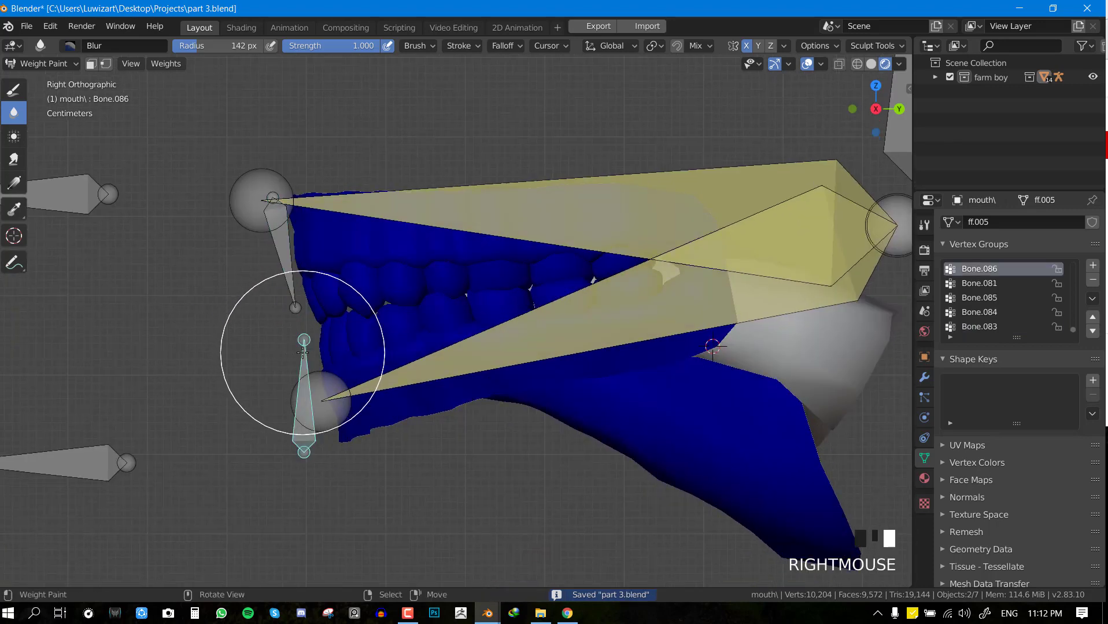
scroll(284, 385, "down", 3)
scroll(386, 368, "up", 2)
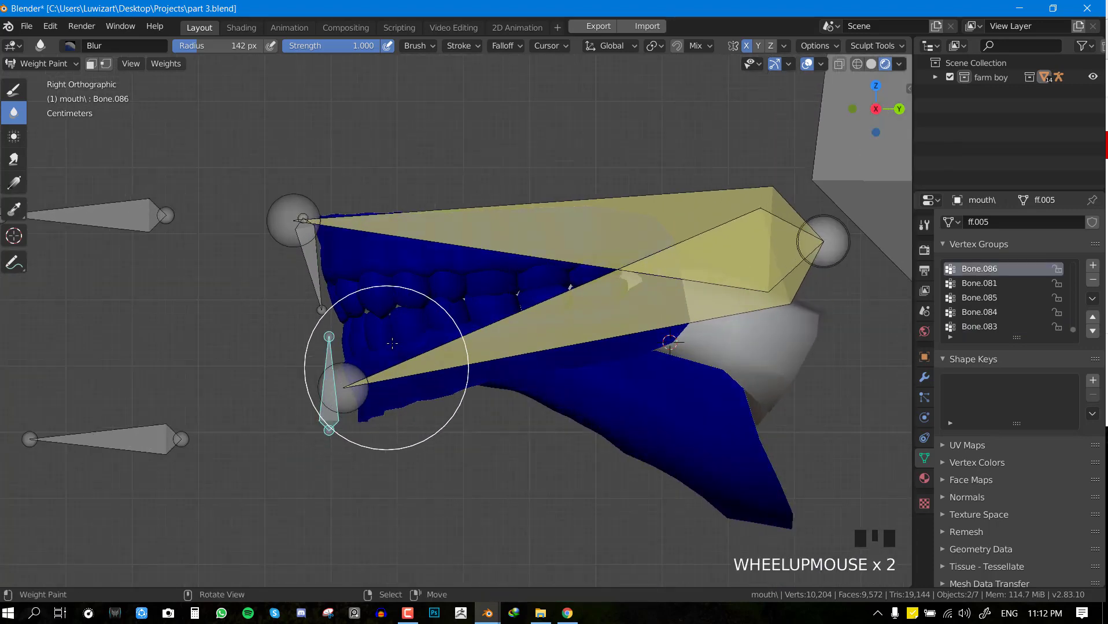
key("g")
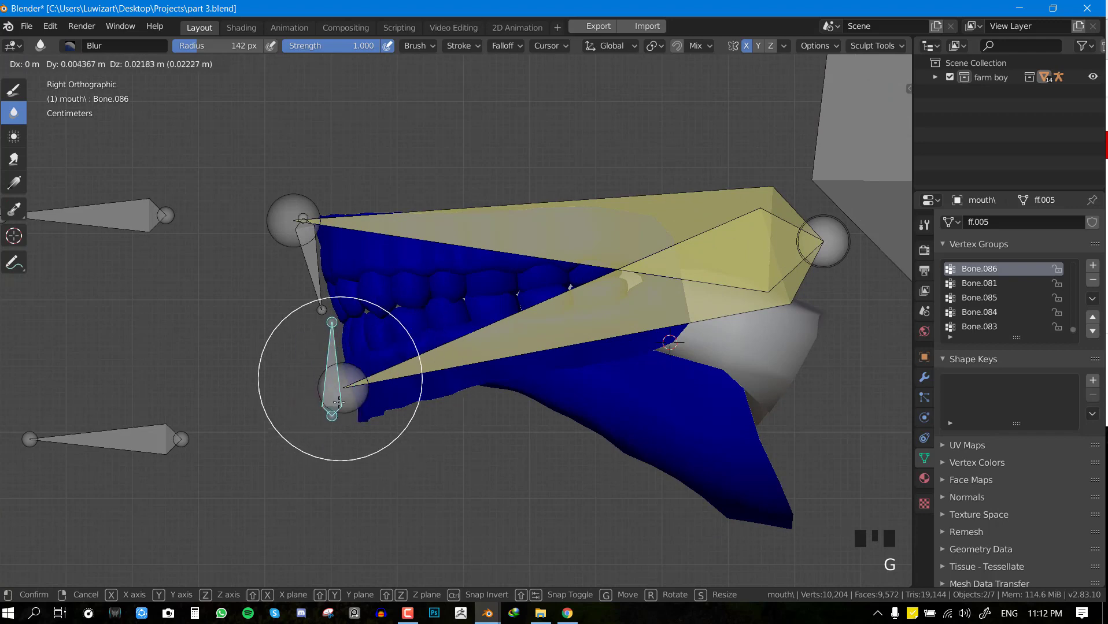
left_click(339, 401)
right_click(304, 266)
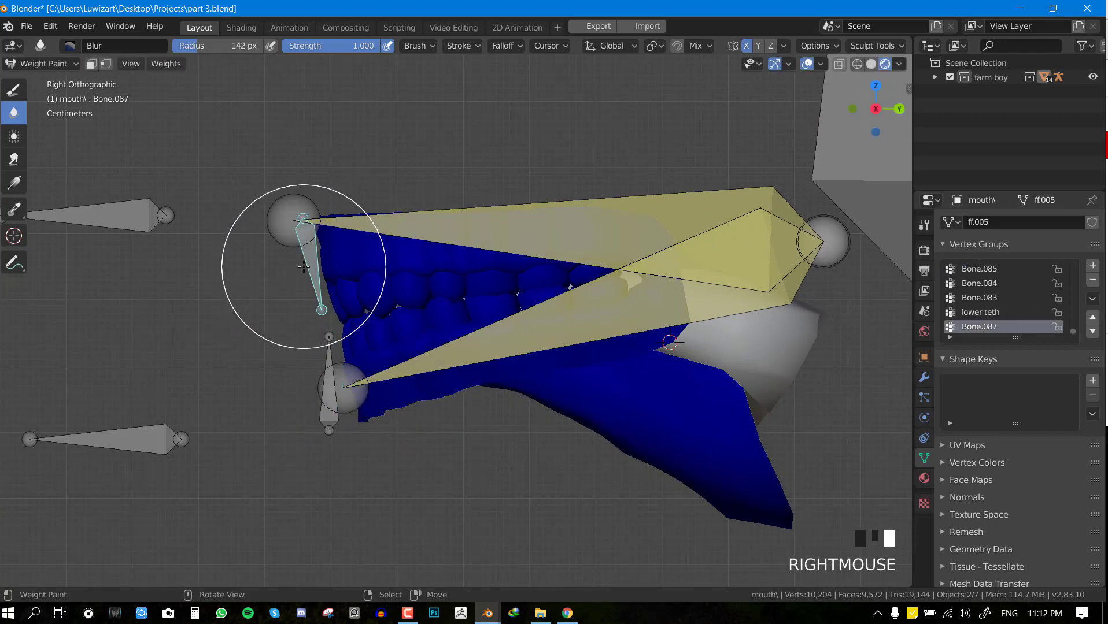
left_click_drag(368, 250, 339, 422)
mouse_move(397, 345)
left_mouse_down()
mouse_move(593, 277)
mouse_move(286, 284)
left_mouse_up()
left_click_drag(559, 206, 593, 302)
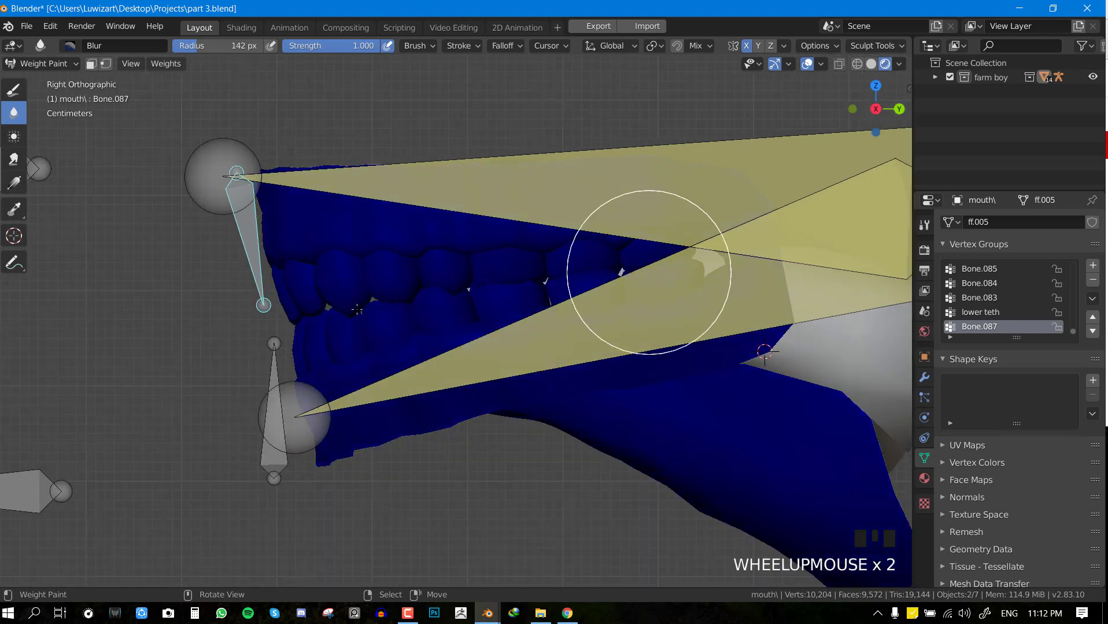
Make the lower short bone's vertex group active, deselect the mouth mesh in Edit Mode, and reveal the hidden lower teeth
right_click(268, 364)
key("Tab")
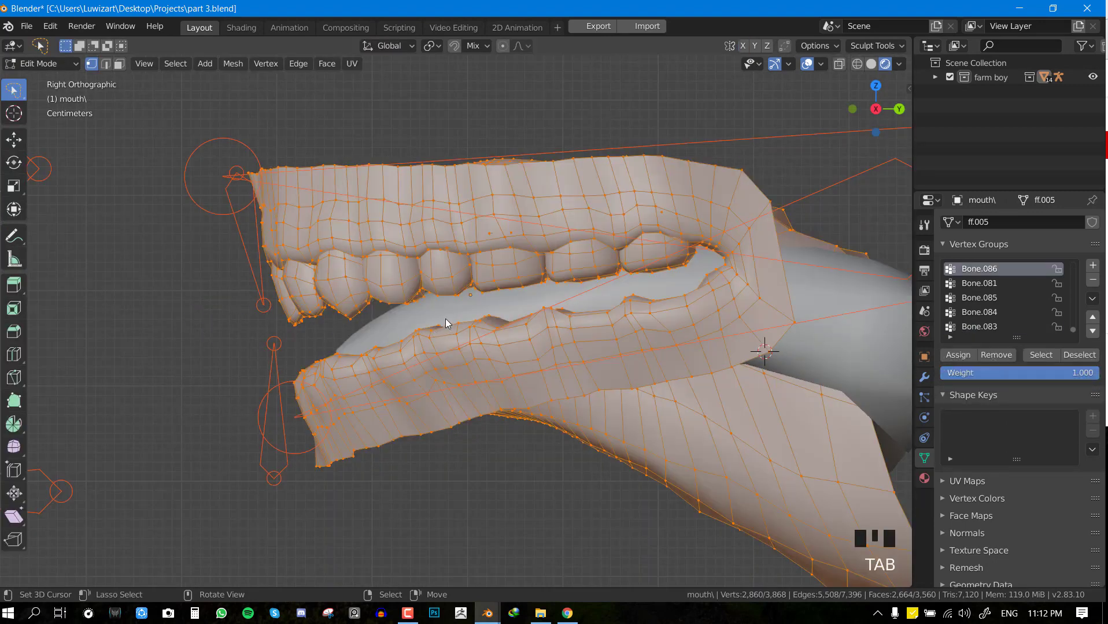
key("alt+a")
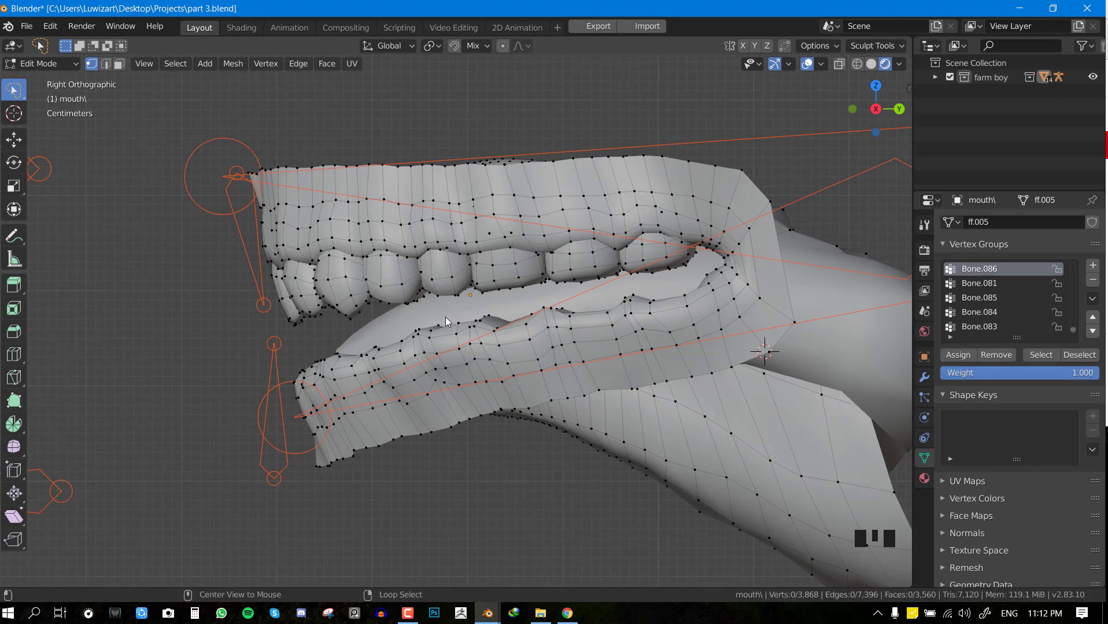
key("alt+h")
key("g")
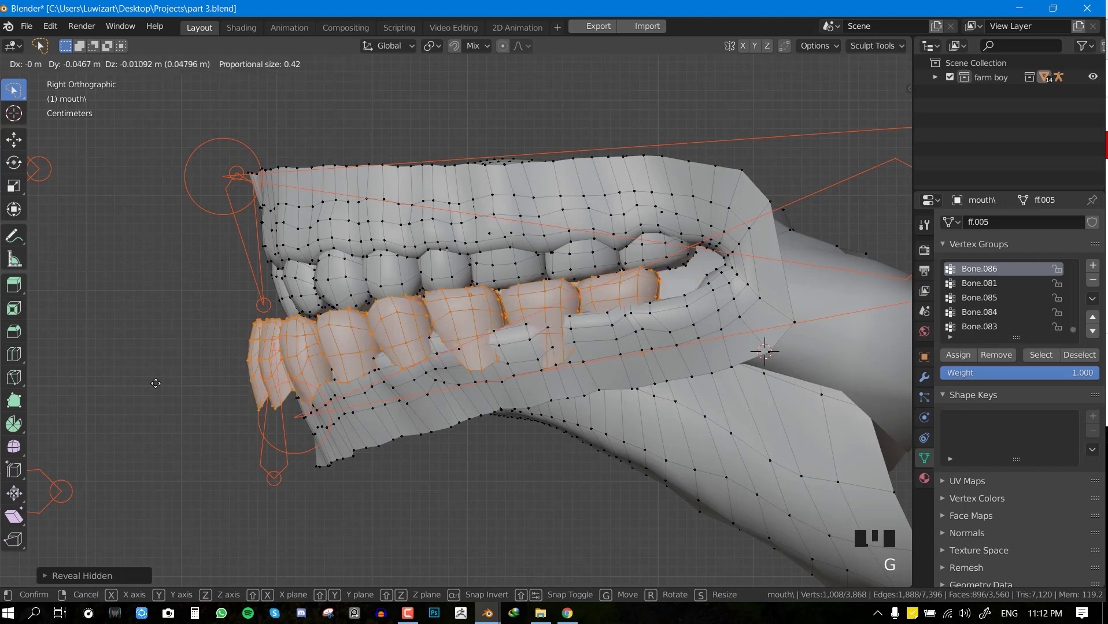
right_click(748, 301)
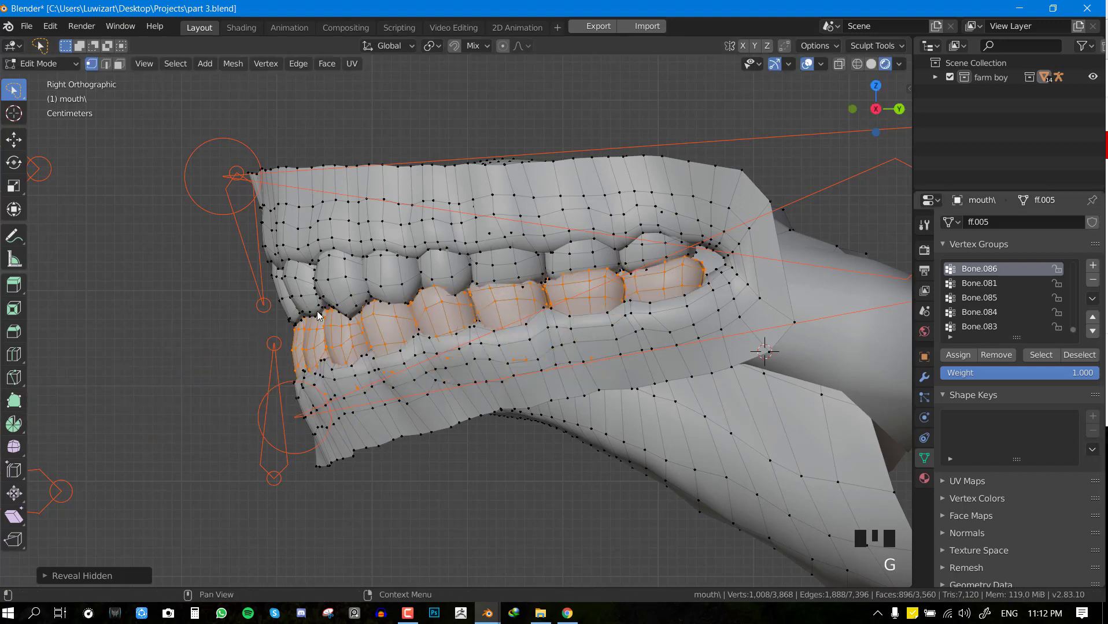
key("g")
right_click(809, 287)
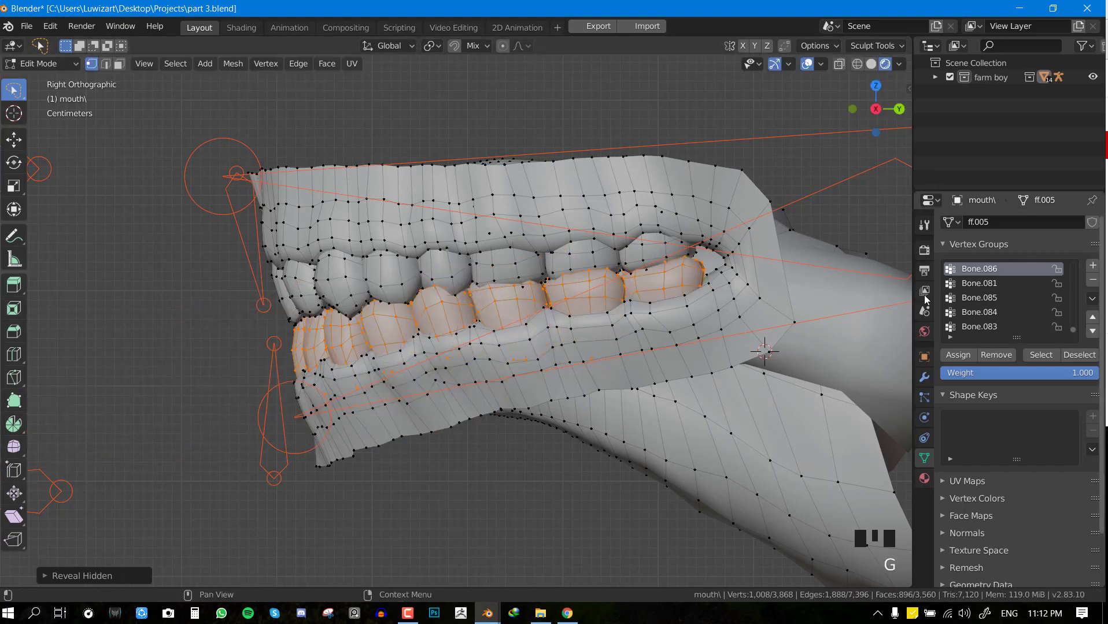
Hide the lower teeth again and display the mouth mesh in wireframe
key("h")
key("shift+z")
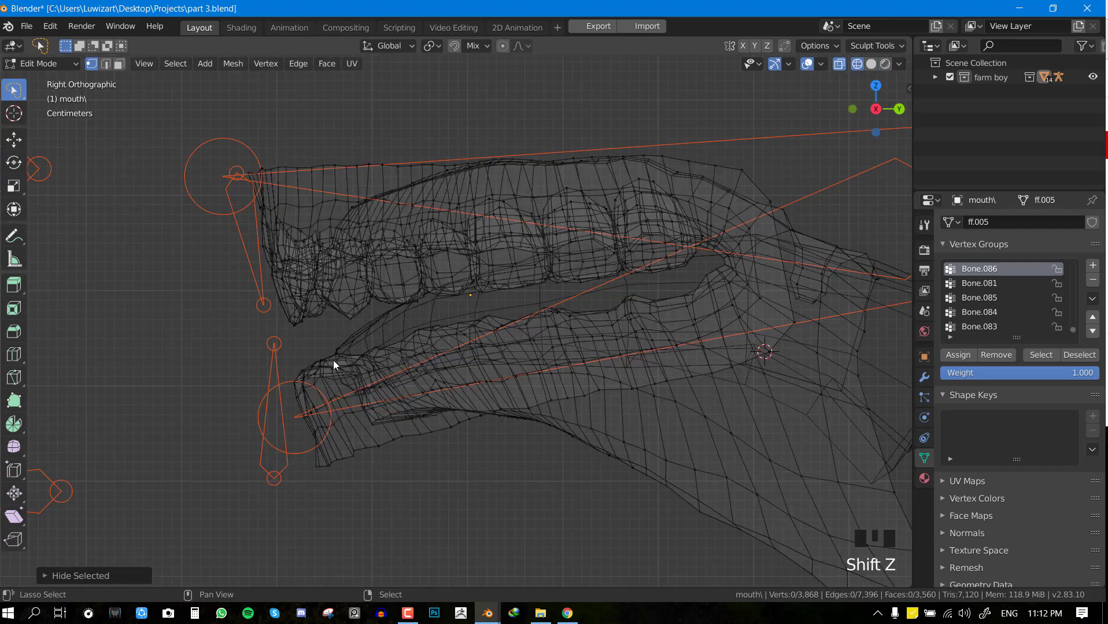
Select the lower half of the mouth mesh, from the front gums to the tip of the rear flap
mouse_move(741, 302)
left_mouse_down()
mouse_move(960, 541)
mouse_move(332, 601)
mouse_move(183, 436)
mouse_move(289, 347)
left_mouse_up()
scroll(541, 394, "down", 3)
middle_click_drag(541, 394, 487, 357, "shift")
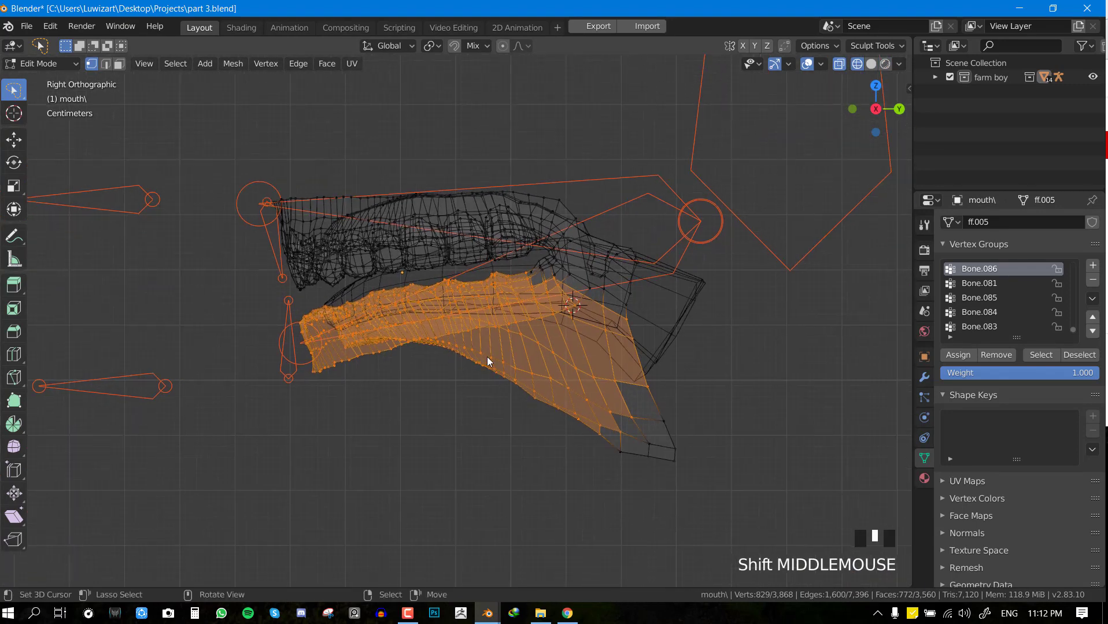
key("shift+b")
left_click_drag(719, 475, 679, 450)
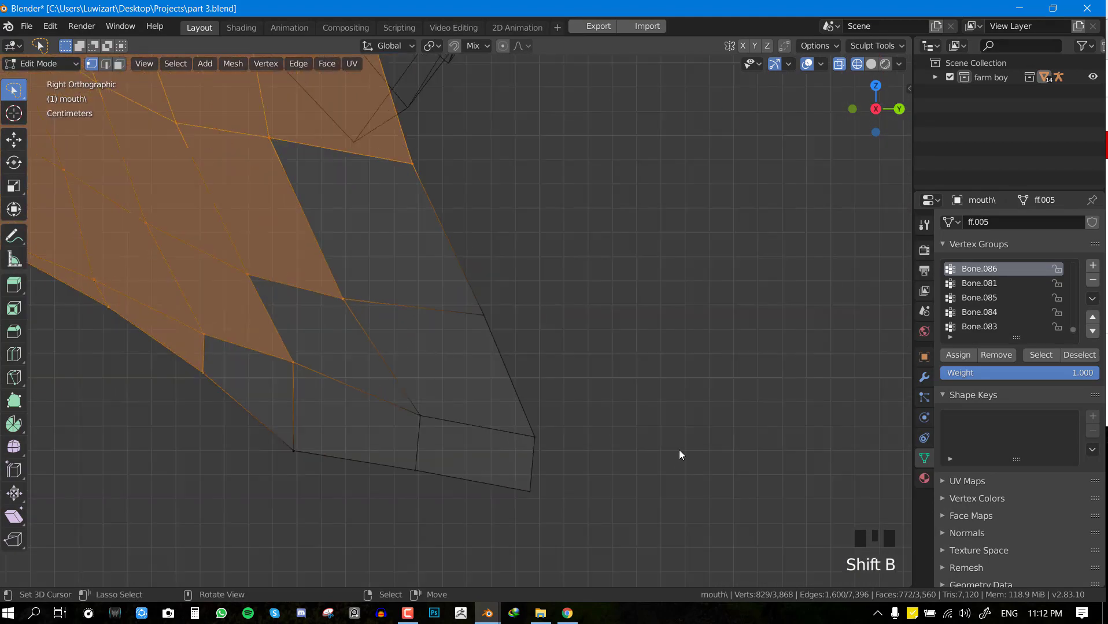
scroll(678, 450, "down", 13)
key("b")
left_click_drag(435, 305, 596, 435)
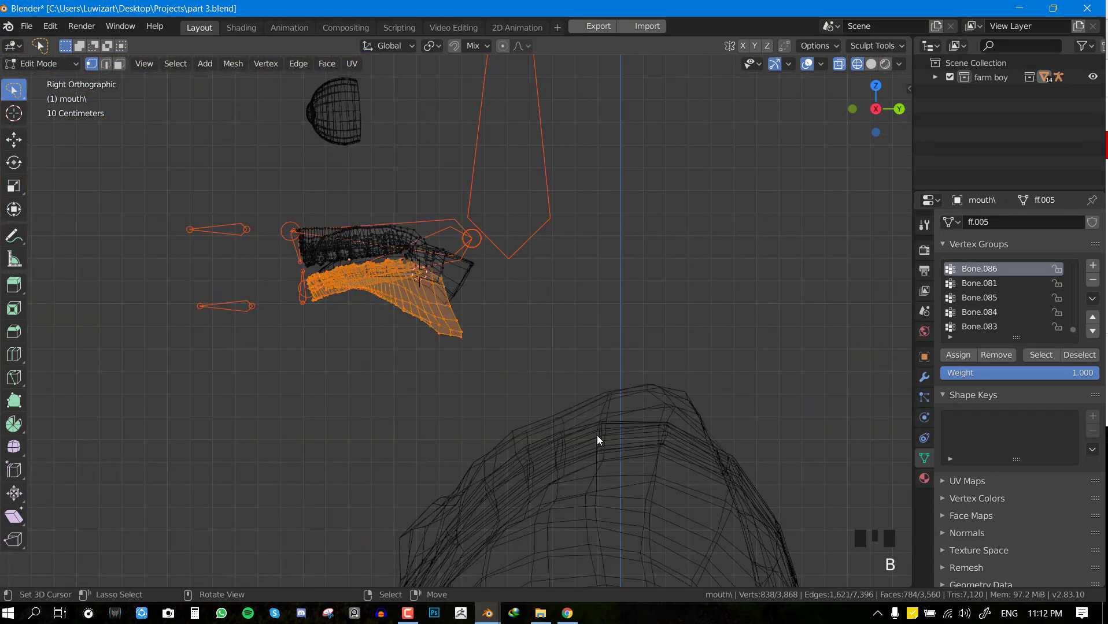
Assign the selected lower mouth vertices to the Bone.086 vertex group at weight 1.000, and check the weights in Weight Paint mode
scroll(400, 336, "up", 3)
middle_click_drag(365, 275, 478, 321, "shift")
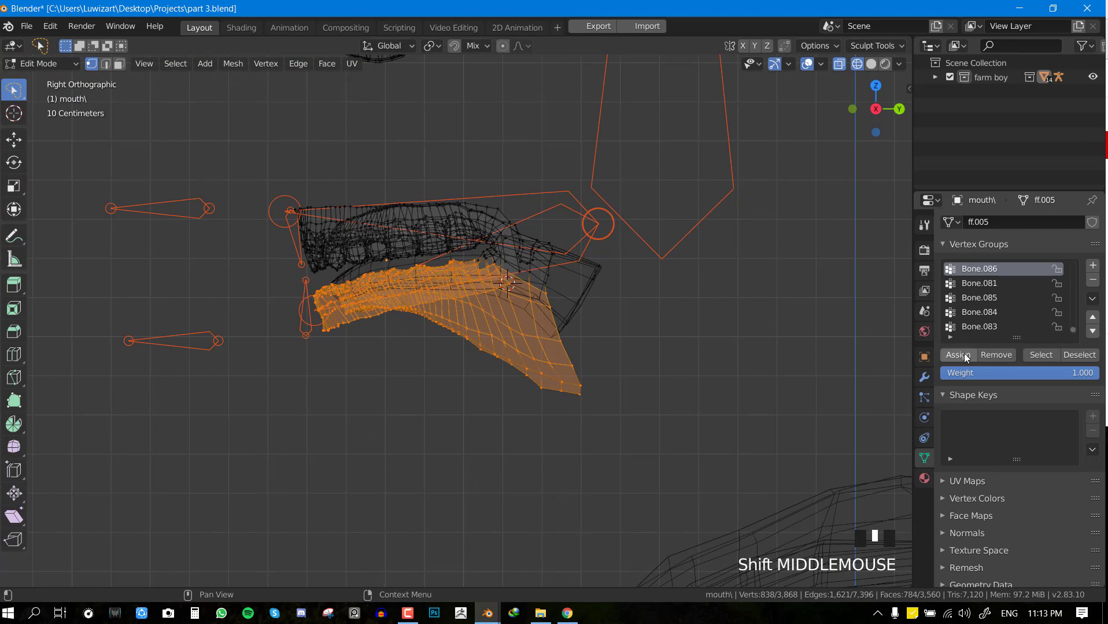
key("Tab")
key("shift+z")
right_click(316, 286)
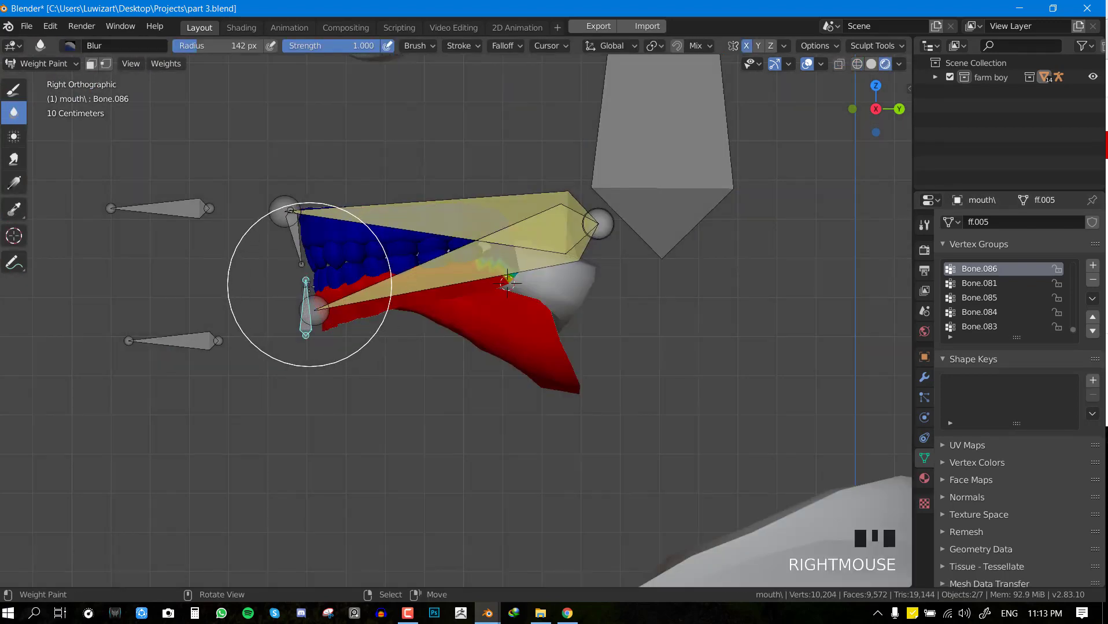
scroll(312, 288, "up", 3)
key("h")
key("alt+h")
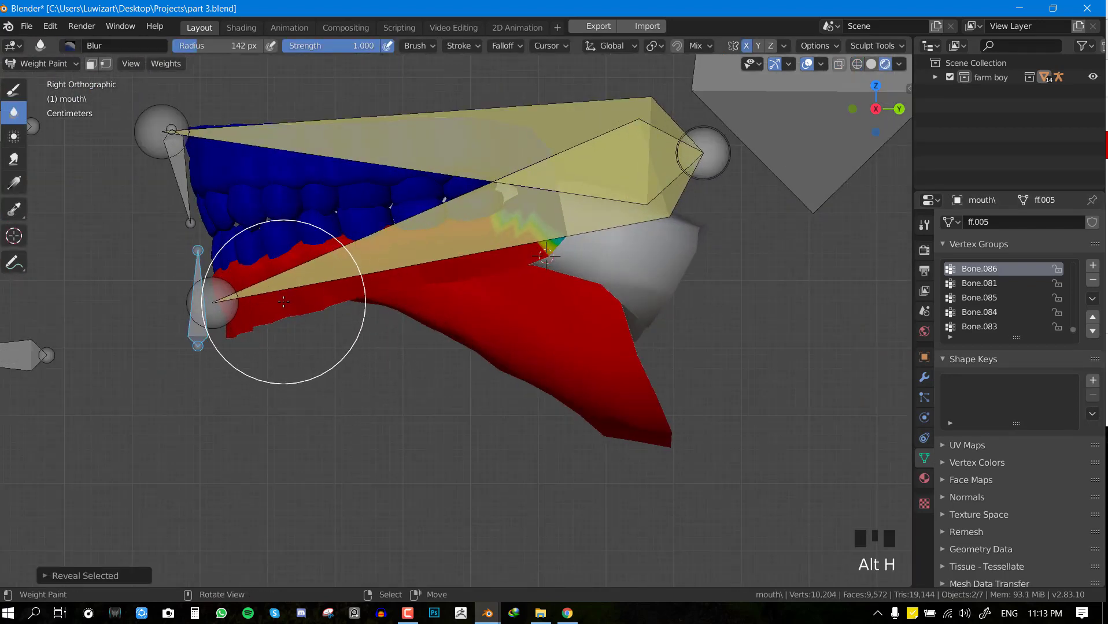
Reveal the hidden lower teeth and assign them to the Bone.086 vertex group at weight 1.000
key("Tab")
key("alt+a")
key("alt+h")
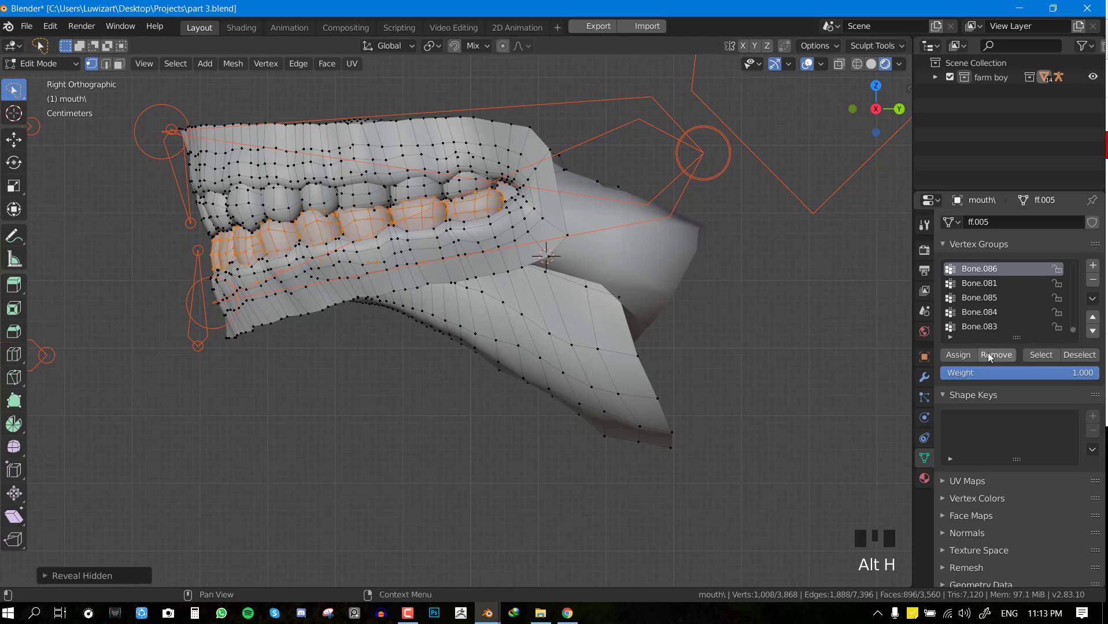
left_click(958, 355)
Test the lower short bone's influence on the lower teeth and gums with a trial move, and return to Edit Mode
key("Tab")
right_click(194, 300)
key("g")
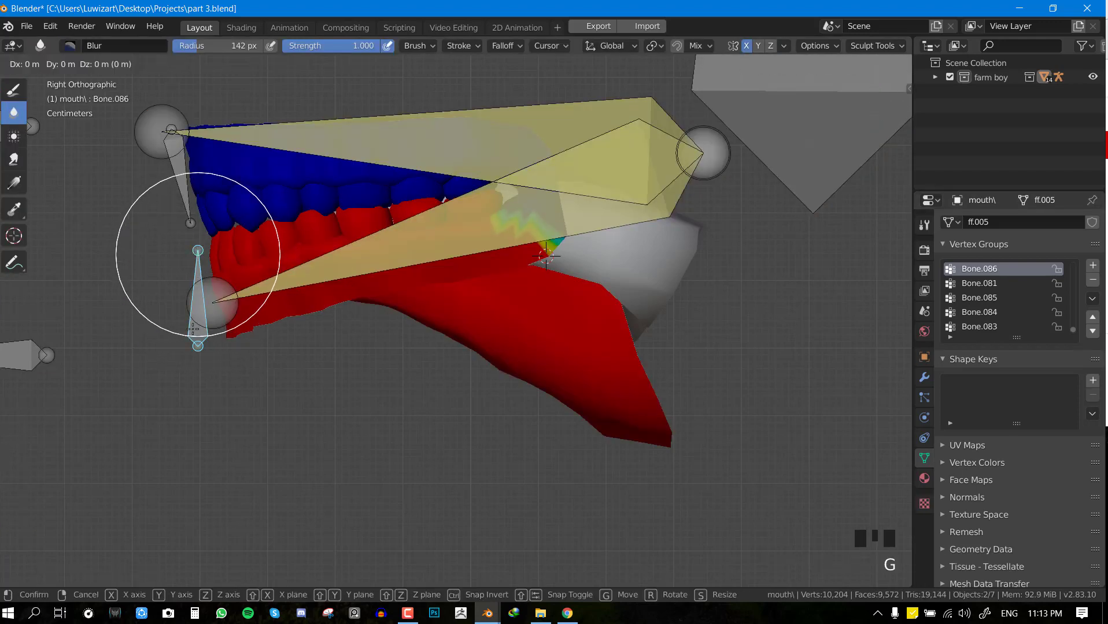
left_click(203, 307)
key("Tab")
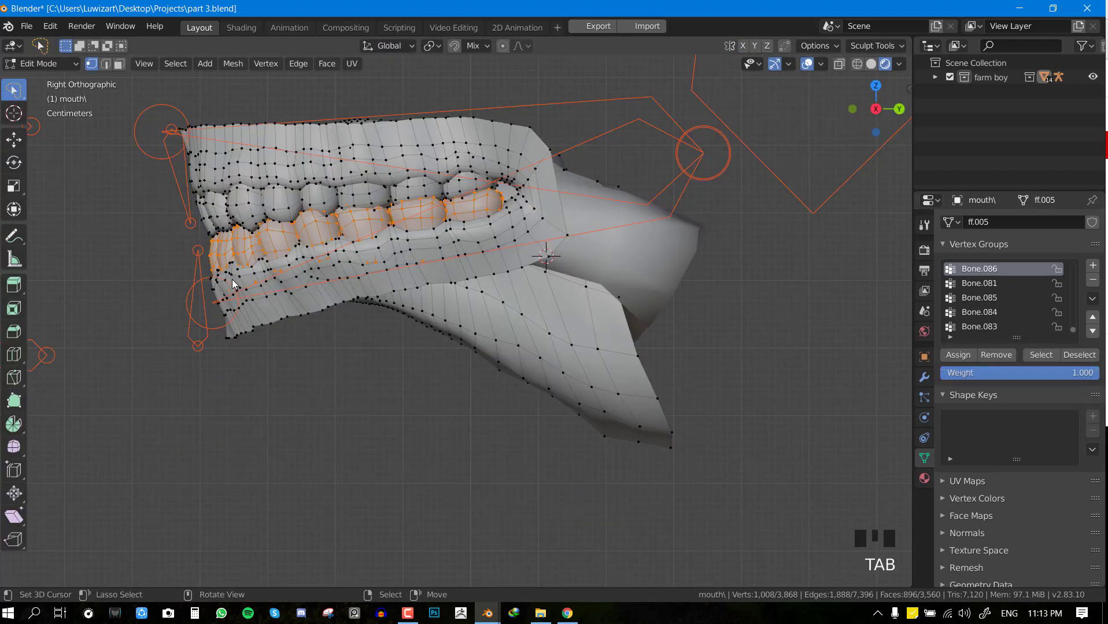
Select only the vertices belonging to the Bone.086 group and invert the selection to get the upper mouth
key("alt+a")
key("Tab")
right_click(197, 260)
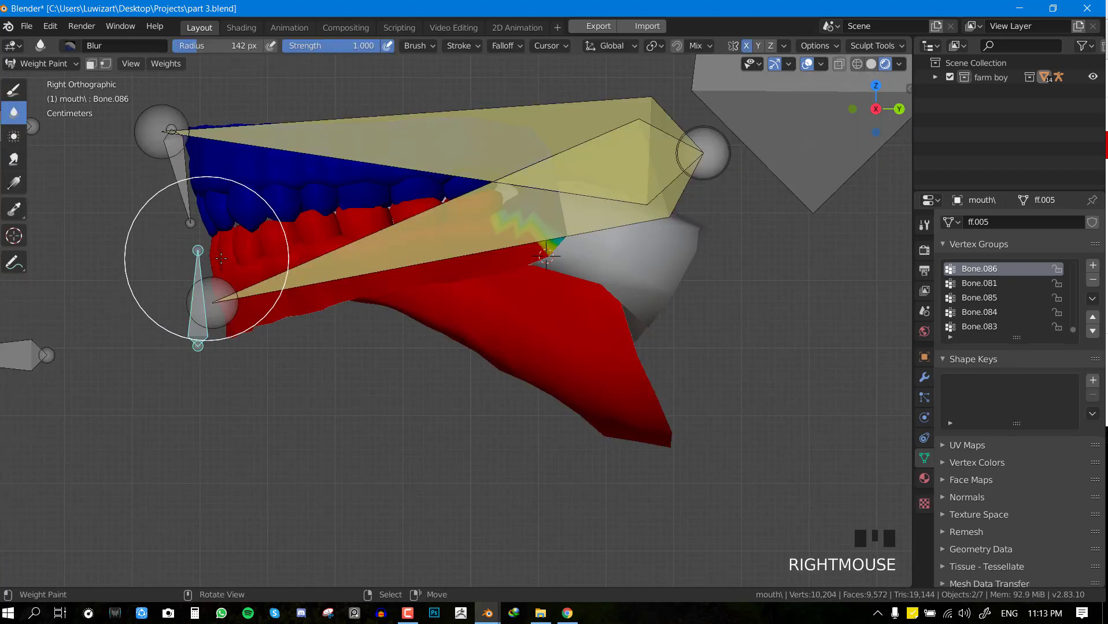
key("Tab")
left_click(1040, 355)
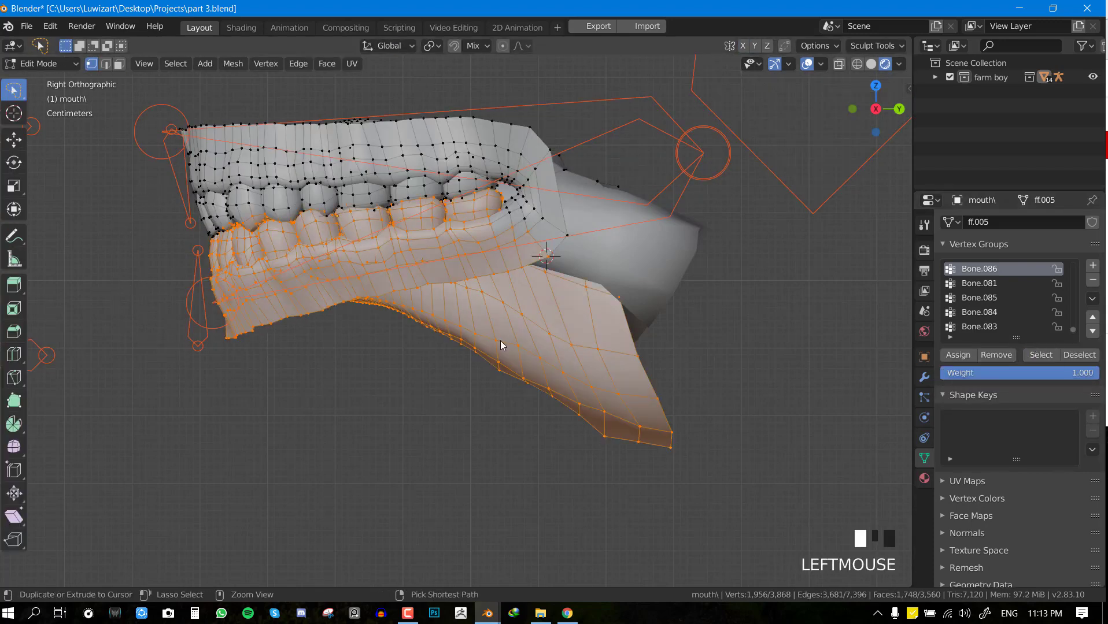
key("ctrl+i")
key("Tab")
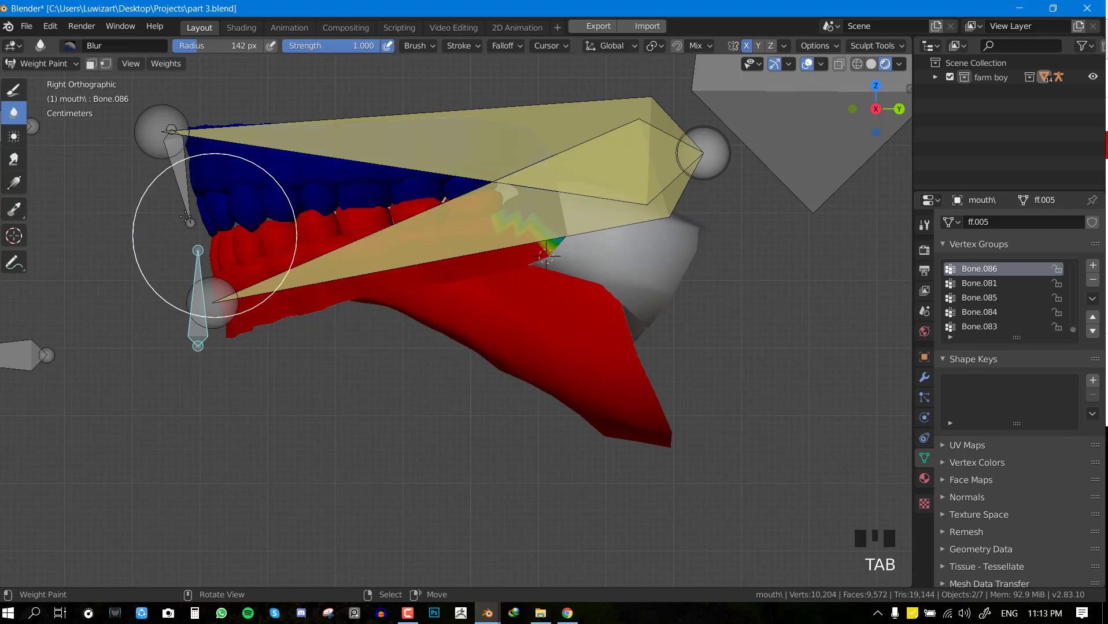
Make the upper short bone's group, Bone.087, active and assign the selected upper mouth vertices to it at weight 1.000
right_click(172, 185)
key("Tab")
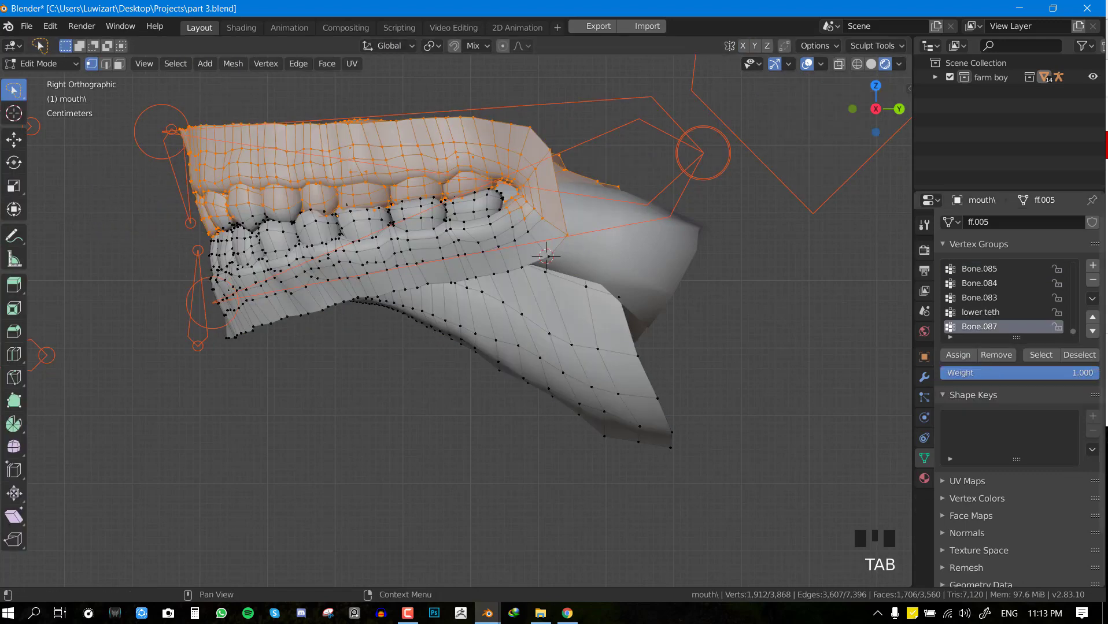
left_click(959, 355)
key("Tab")
key("Tab")
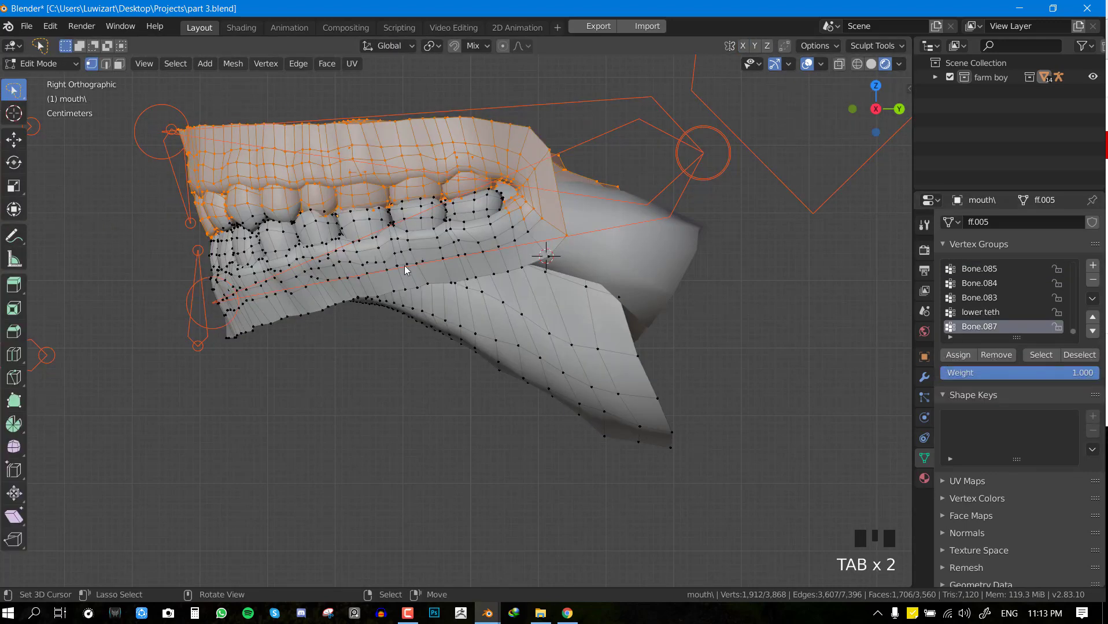
key("ctrl+KP_Add")
key("ctrl+KP_Add")
key("ctrl+KP_Add")
key("ctrl+KP_Add")
key("ctrl+KP_Add")
key("ctrl+KP_Add")
key("ctrl+KP_Add")
key("ctrl+KP_Add")
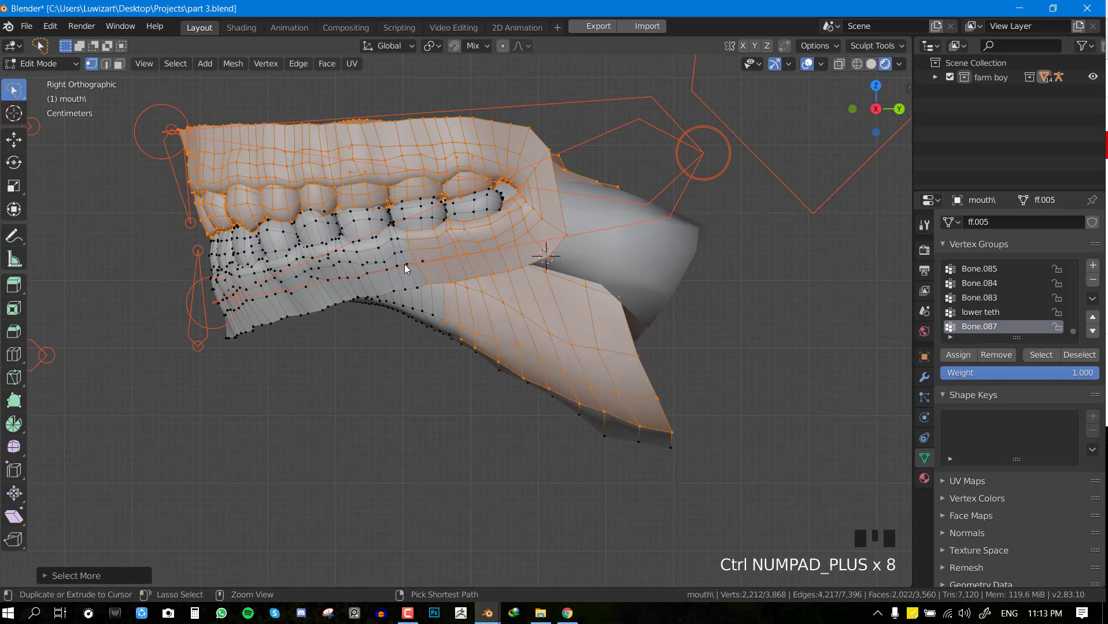
key("ctrl+z")
key("ctrl+z")
key("ctrl+z")
key("ctrl+z")
key("ctrl+z")
key("ctrl+z")
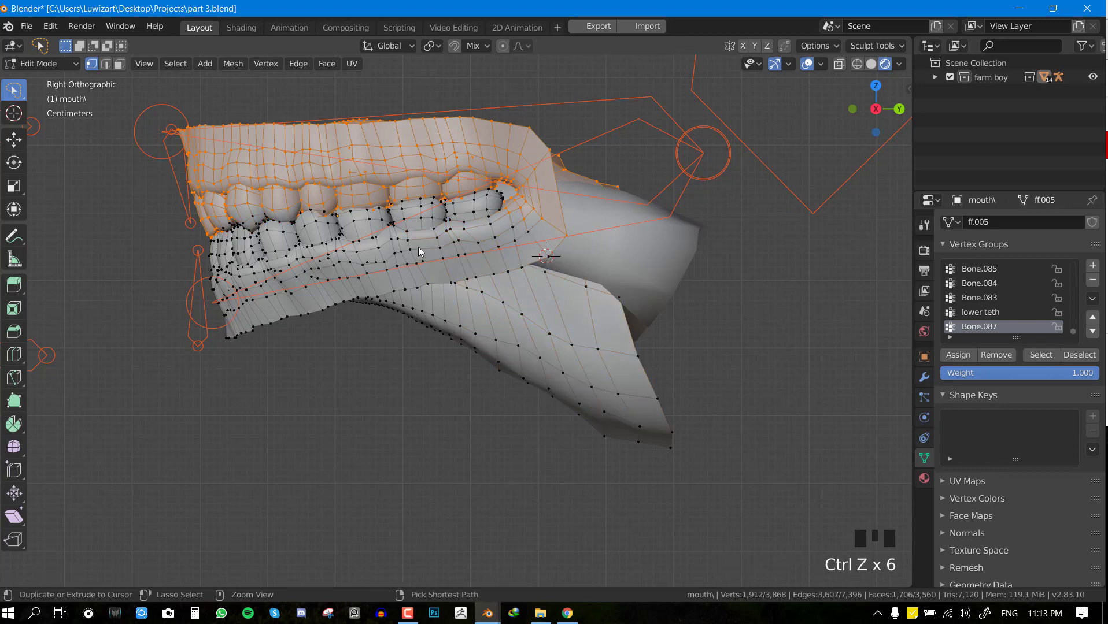
Add the missing upper teeth to the selection as linked parts and assign everything to Bone.087 at weight 1.000
key("l")
middle_click_drag(232, 227, 288, 165)
key("l")
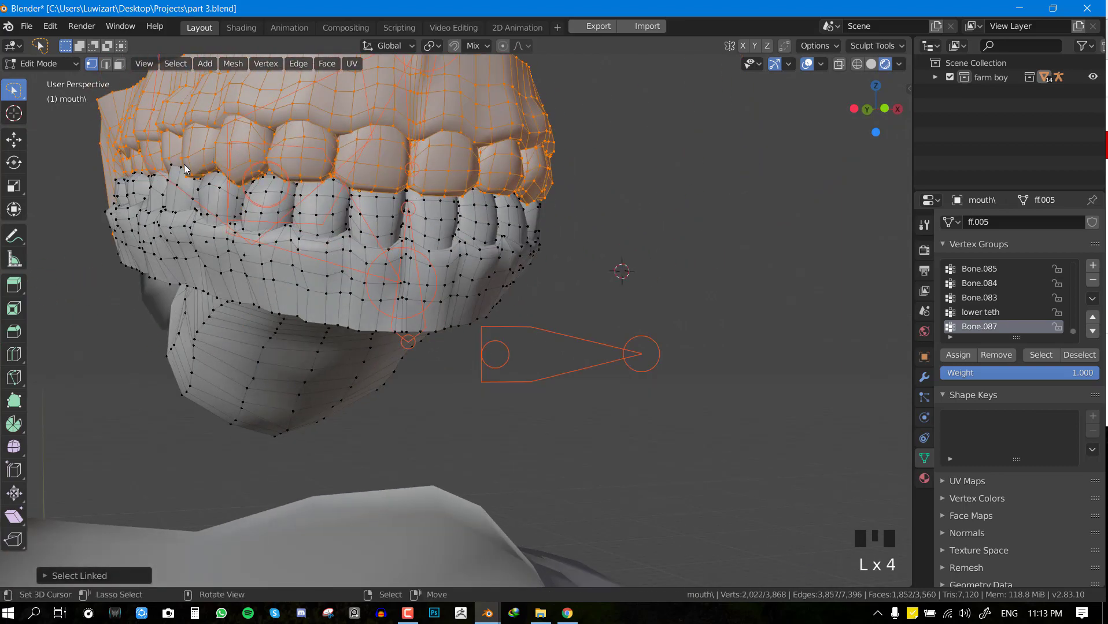
key("ctrl+z")
middle_click_drag(220, 176, 402, 220)
left_click(957, 355)
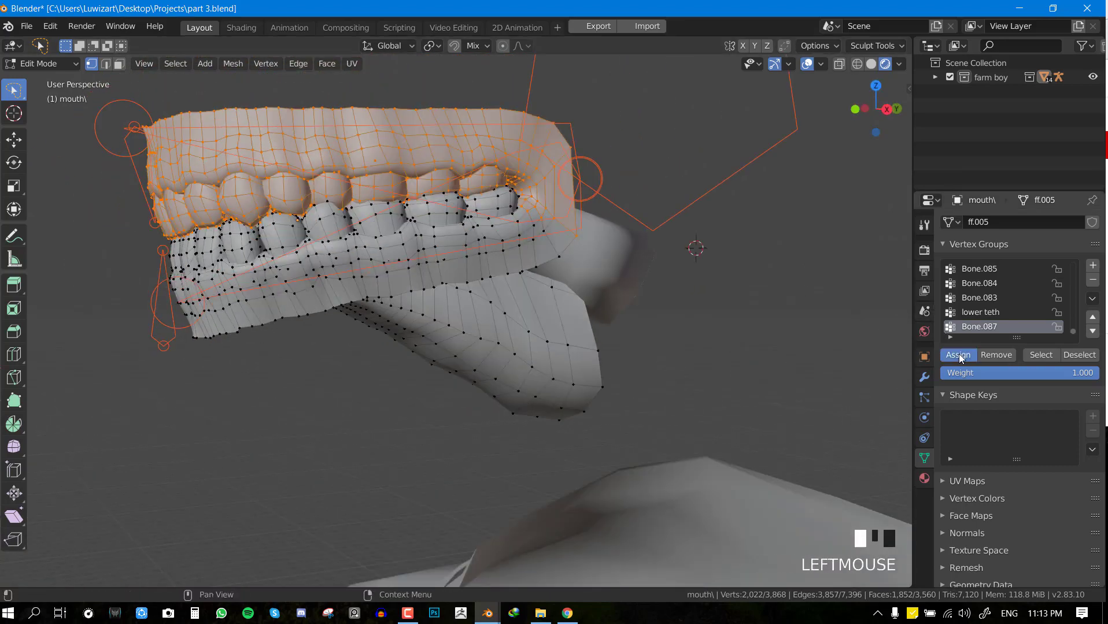
Test the upper and lower short bones' influence on the teeth with trial moves in the right view
key("Tab")
middle_click_drag(324, 237, 347, 246)
key("KP_3")
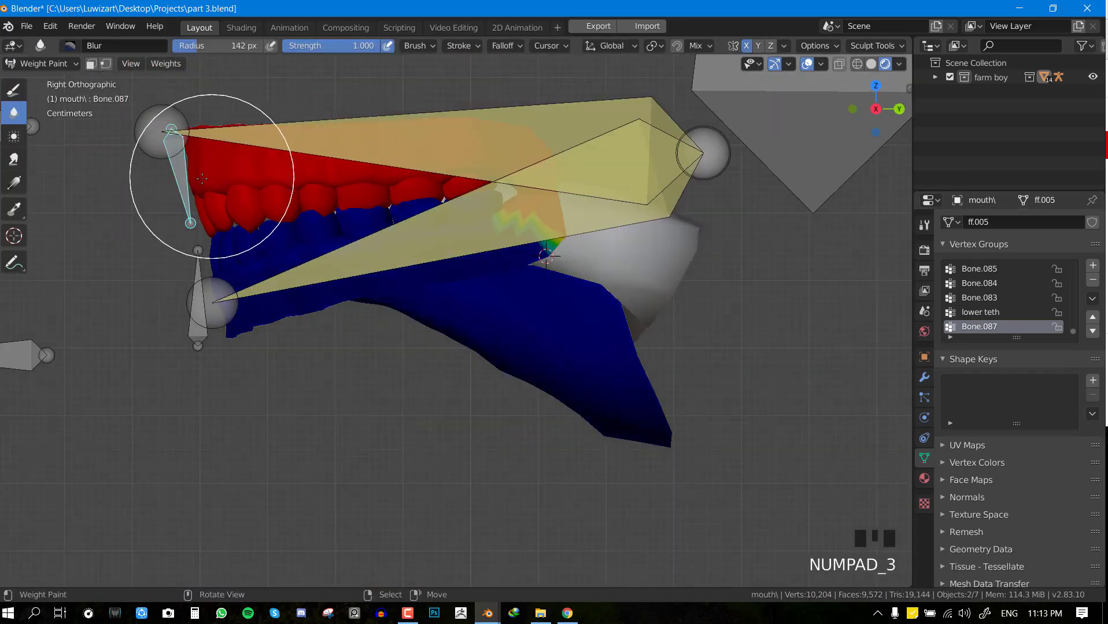
key("g")
right_click(167, 174)
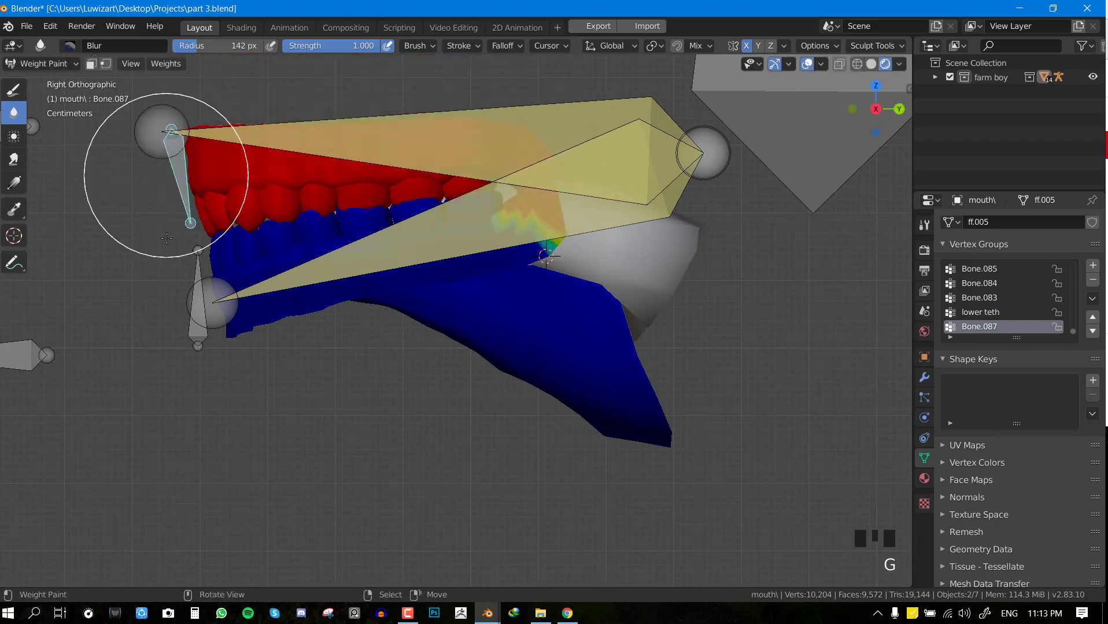
left_click(197, 267, "ctrl")
key("g")
key("Escape")
Switch the mouth mesh to Object Mode, reveal all hidden objects and clear the selection
key("ctrl+Tab")
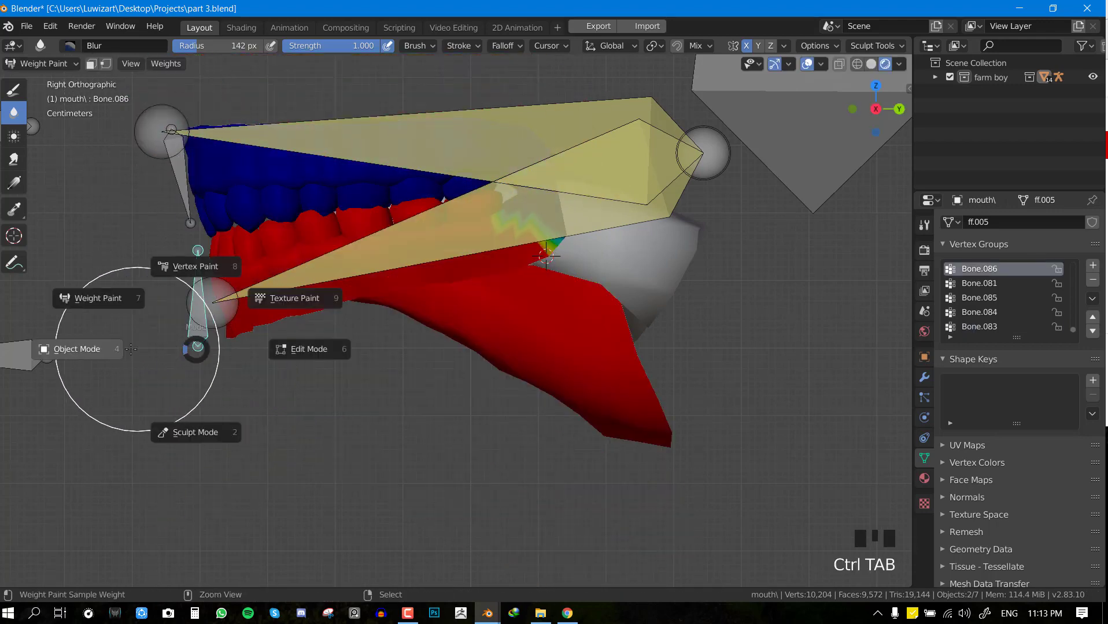
left_click(171, 336)
key("alt+a")
scroll(197, 329, "down", 3)
key("alt+h")
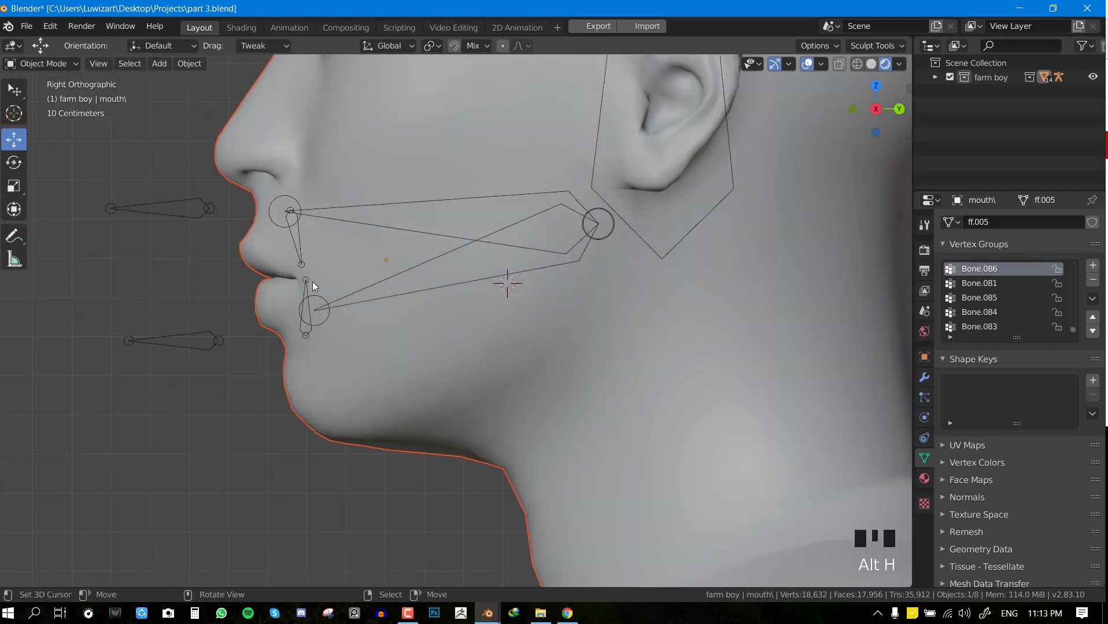
middle_click_drag(312, 281, 352, 280)
key("KP_3")
key("alt+a")
Try opening the mouth by lowering the control bone in front of the chin in Pose Mode, and clear all bone locations
right_click(212, 341)
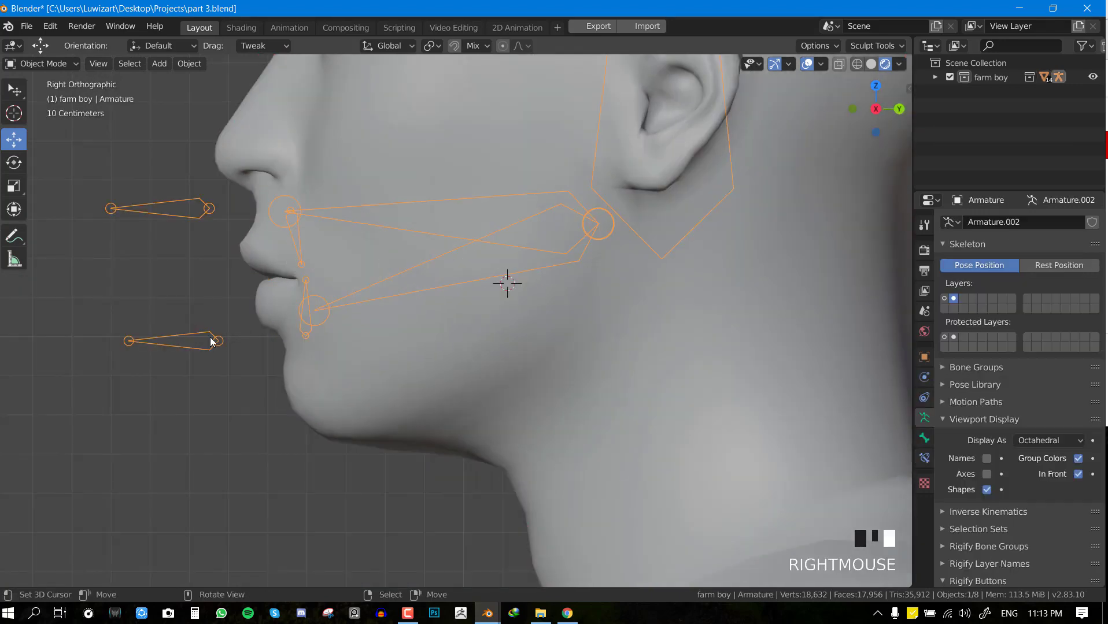
key("ctrl+Tab")
key("g")
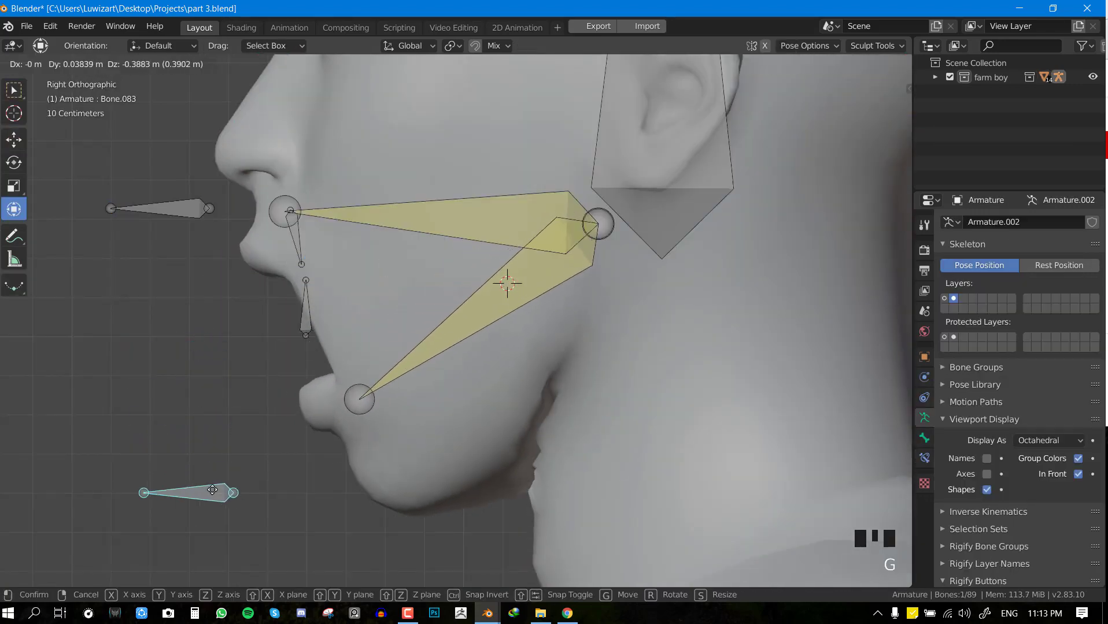
left_click(274, 374)
middle_click_drag(273, 374, 321, 362)
key("alt+a")
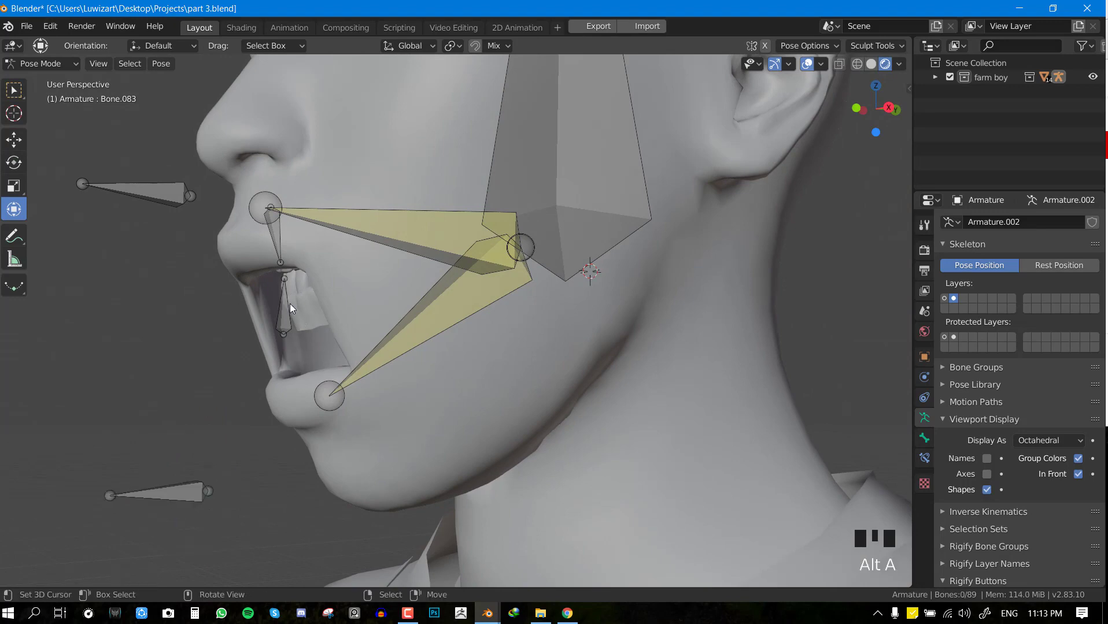
right_click(268, 301)
middle_click_drag(268, 301, 307, 347)
key("a")
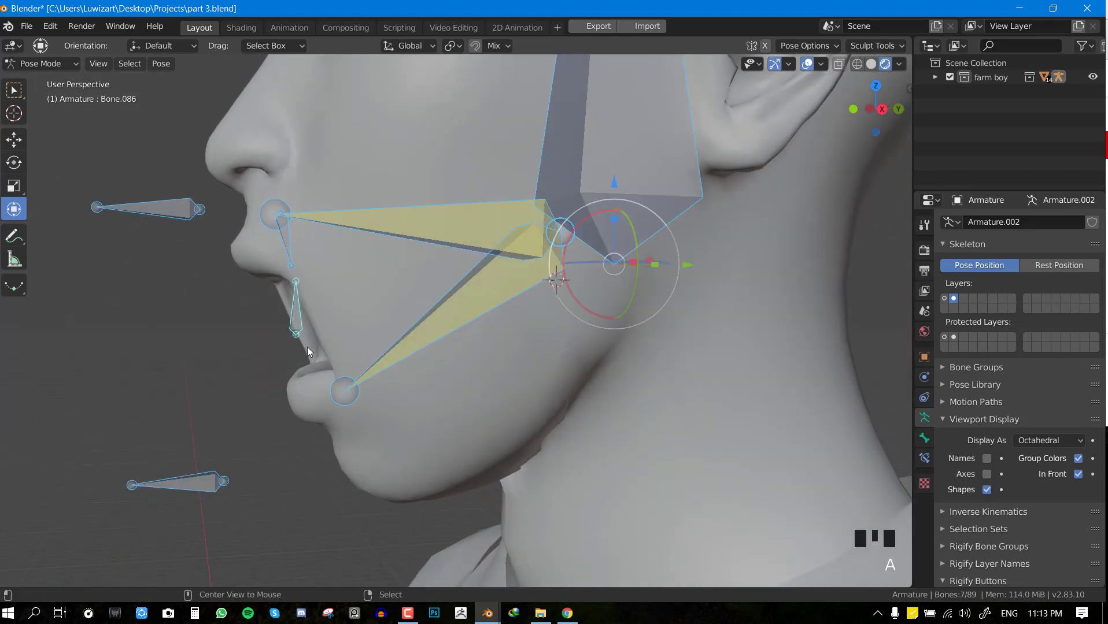
key("alt+g")
Hide the body mesh in Object Mode to expose the teeth, and put the armature back in Pose Mode
key("ctrl+Tab")
right_click(391, 379)
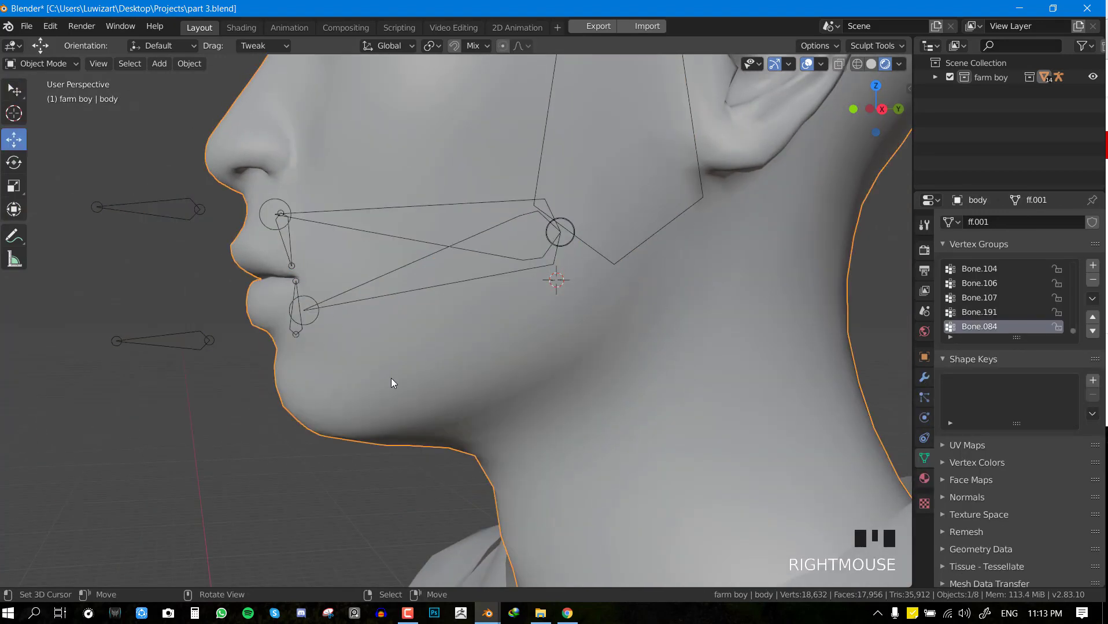
middle_click_drag(392, 378, 362, 338)
right_click(310, 276)
key("ctrl+Tab")
middle_click_drag(310, 277, 383, 280)
Add a Copy Rotation constraint to the lower short bone with the lower jaw bone as target, and save the file
right_click(393, 281)
right_click(295, 303, "shift")
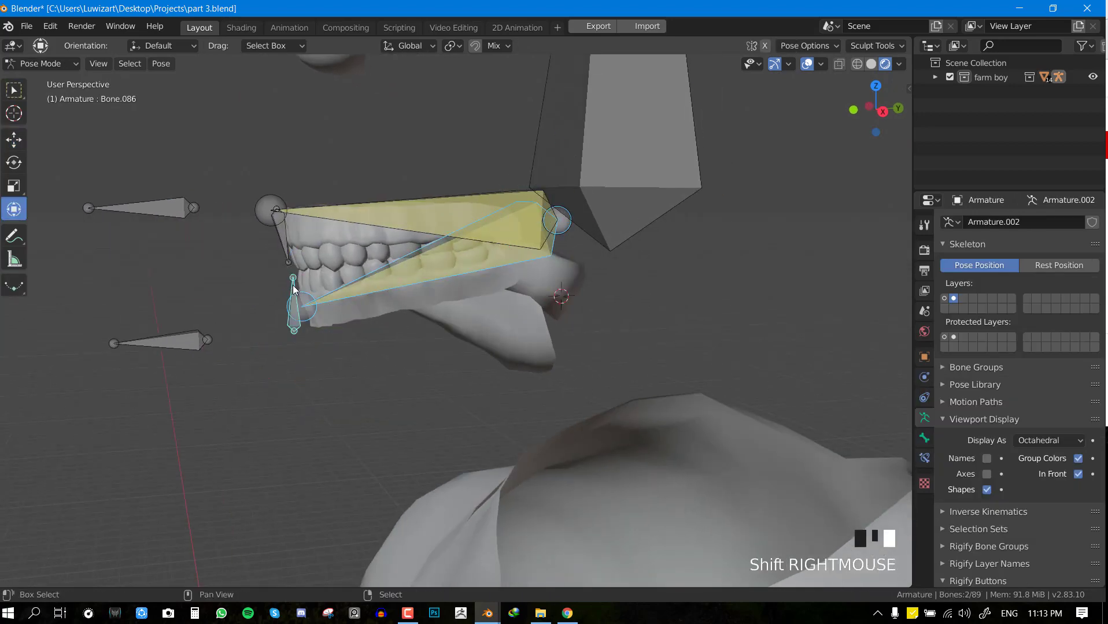
key("ctrl+s")
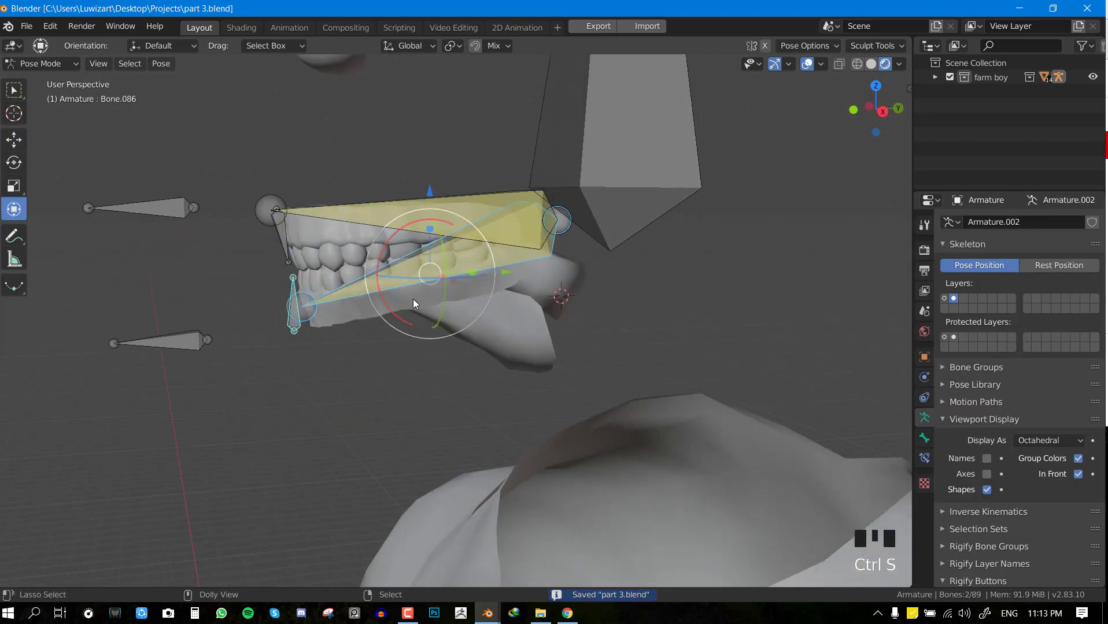
key("shift+ctrl+c")
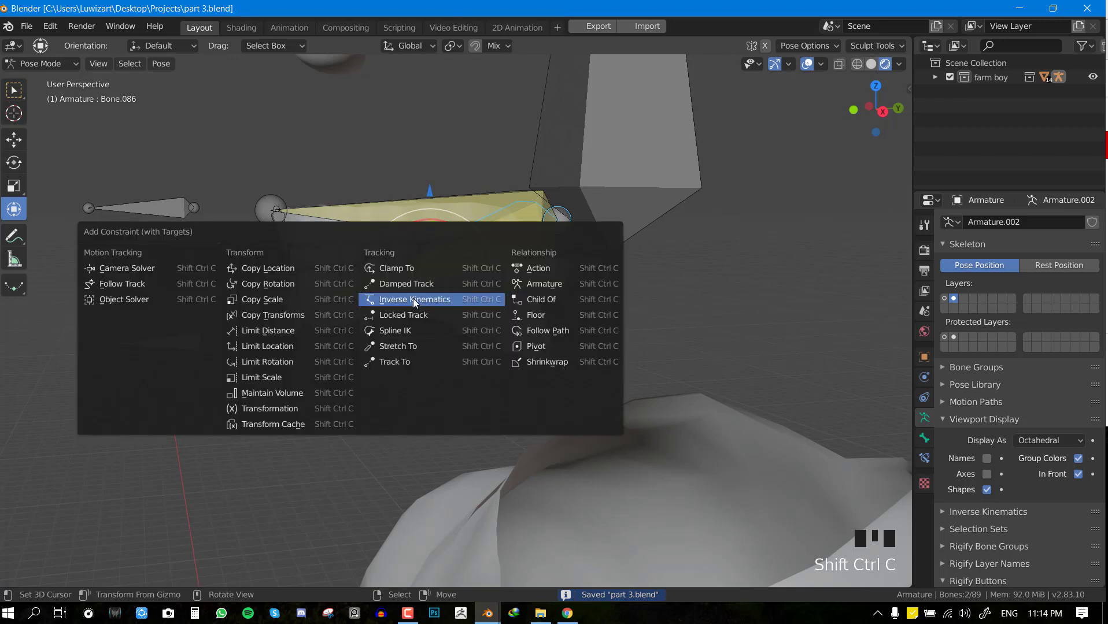
left_click(292, 284)
middle_click_drag(470, 307, 737, 337)
key("ctrl+s")
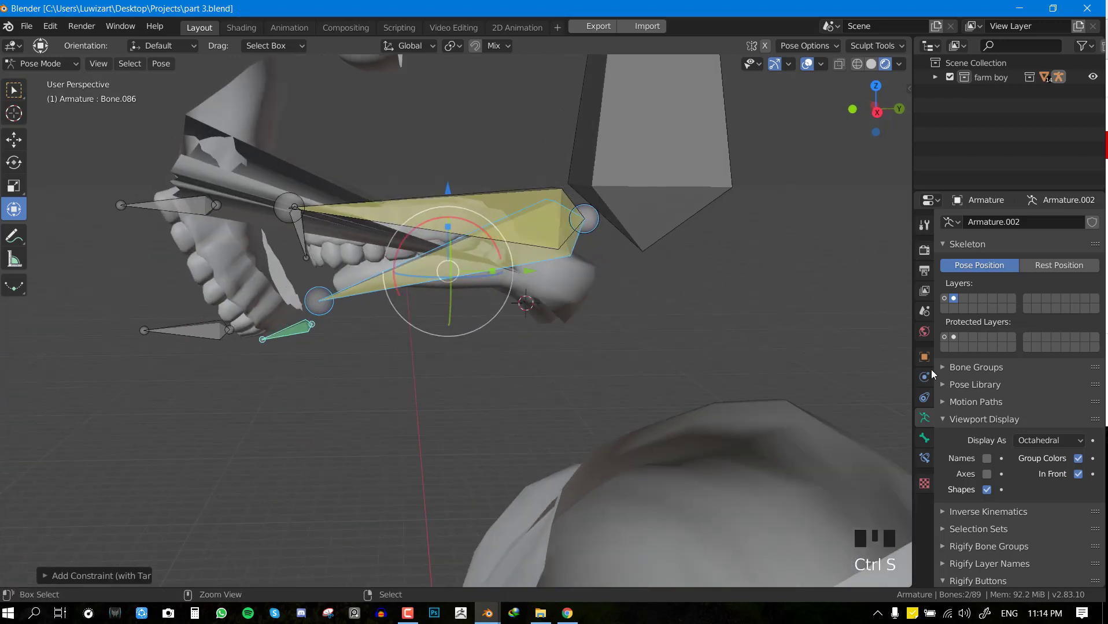
Open the Mix mode choices of the lower short bone's Copy Rotation constraint
left_click(925, 445)
left_click(925, 457)
left_click(1024, 368)
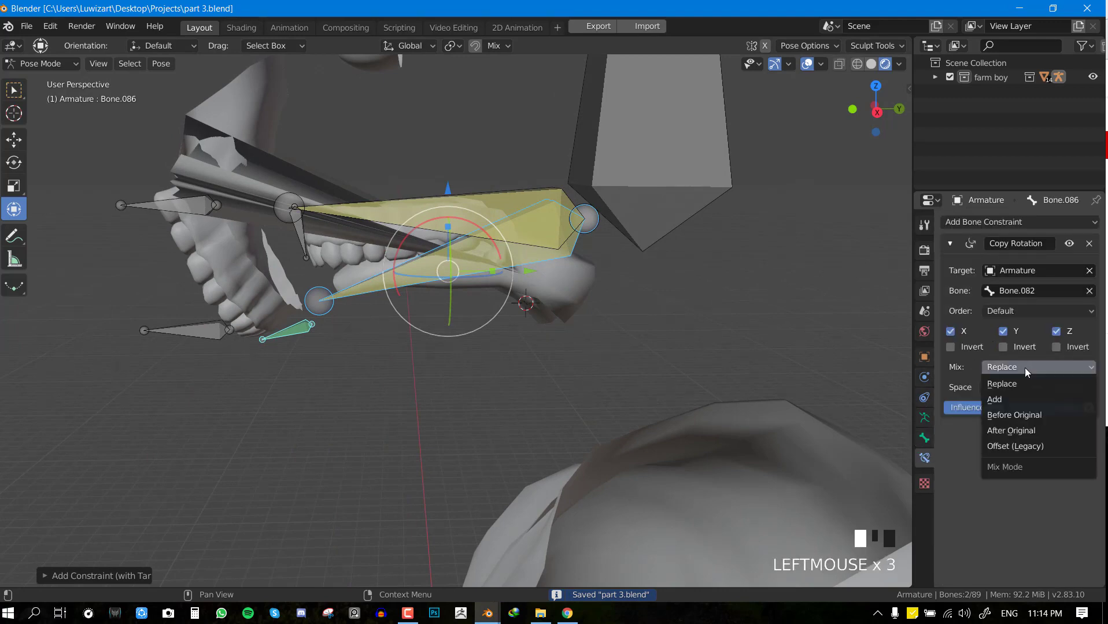
Set the lower teeth bone's Copy Rotation constraint to Add mix, using Local Space for both target and owner
left_click(1014, 398)
middle_click_drag(428, 330, 452, 321)
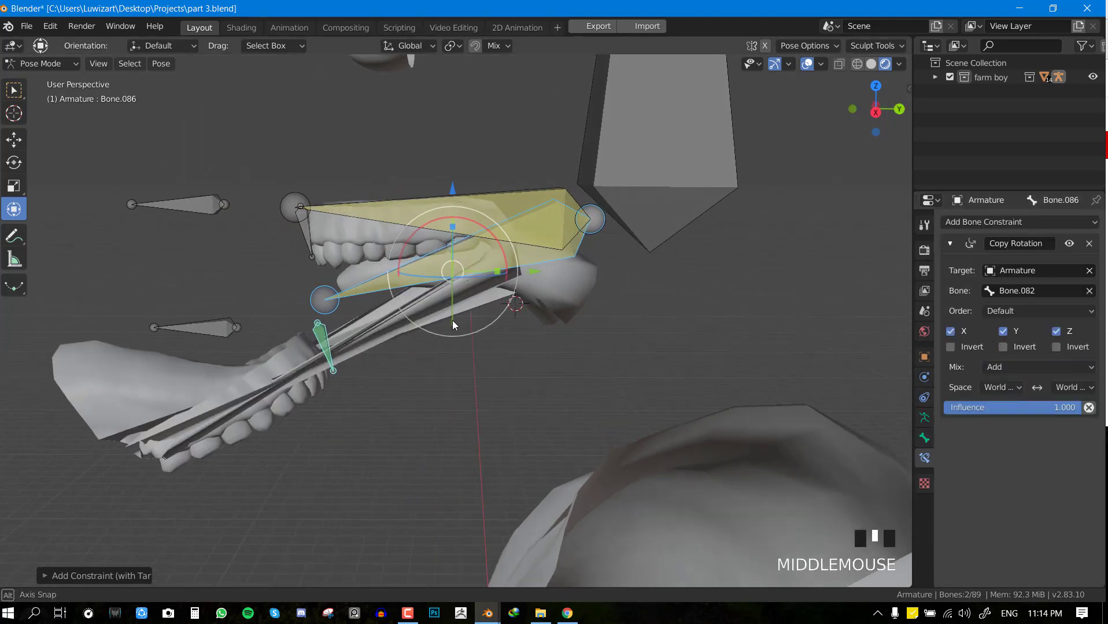
scroll(460, 316, "up", 2)
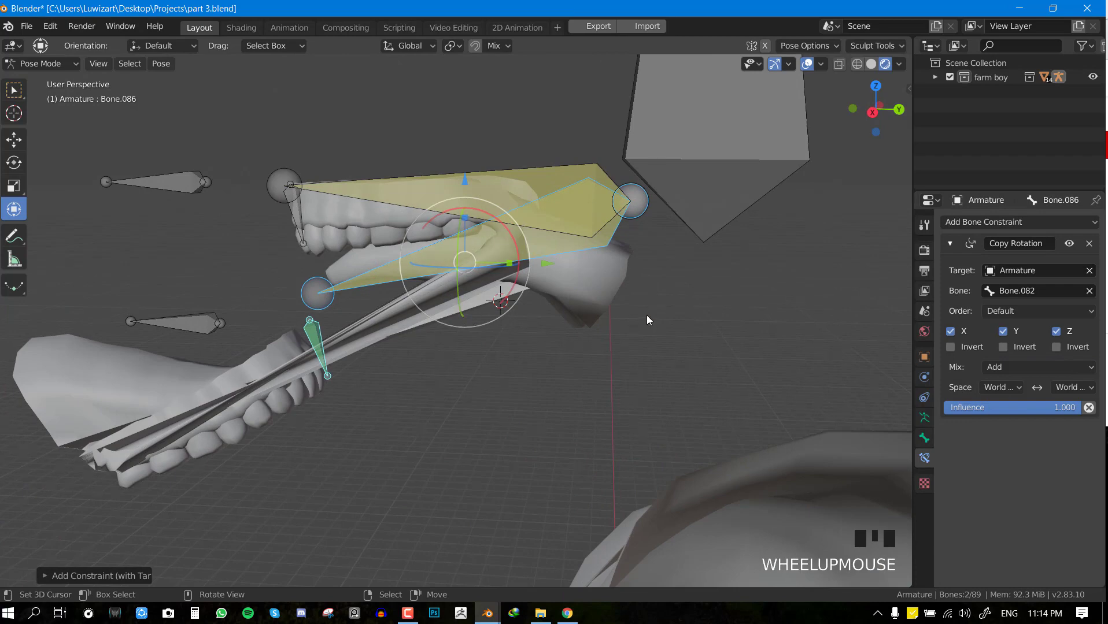
left_click(1009, 390)
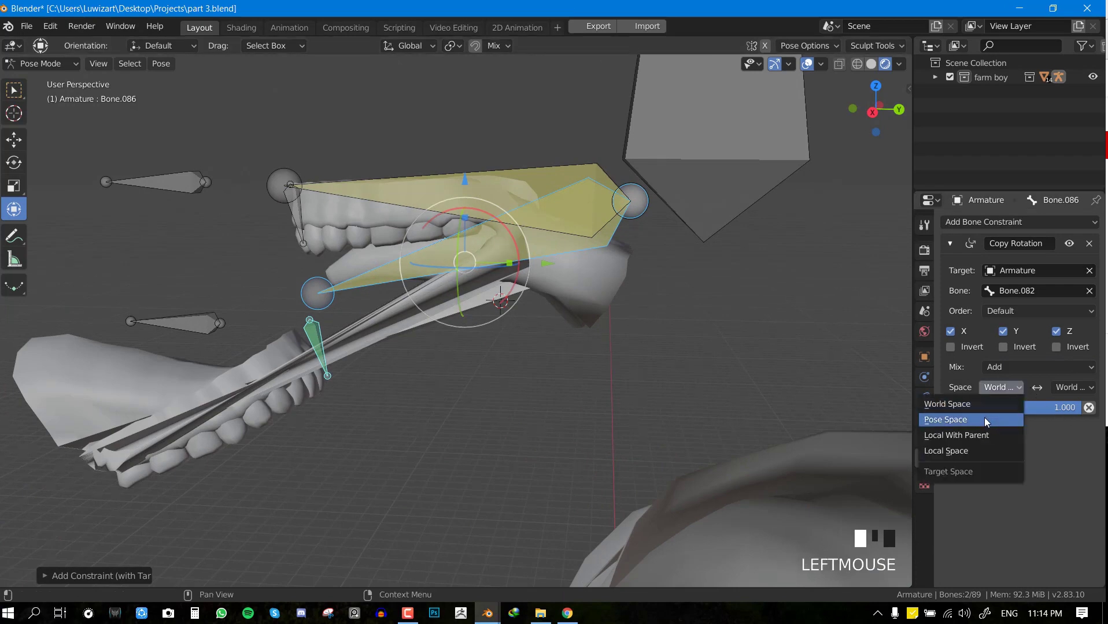
left_click(974, 447)
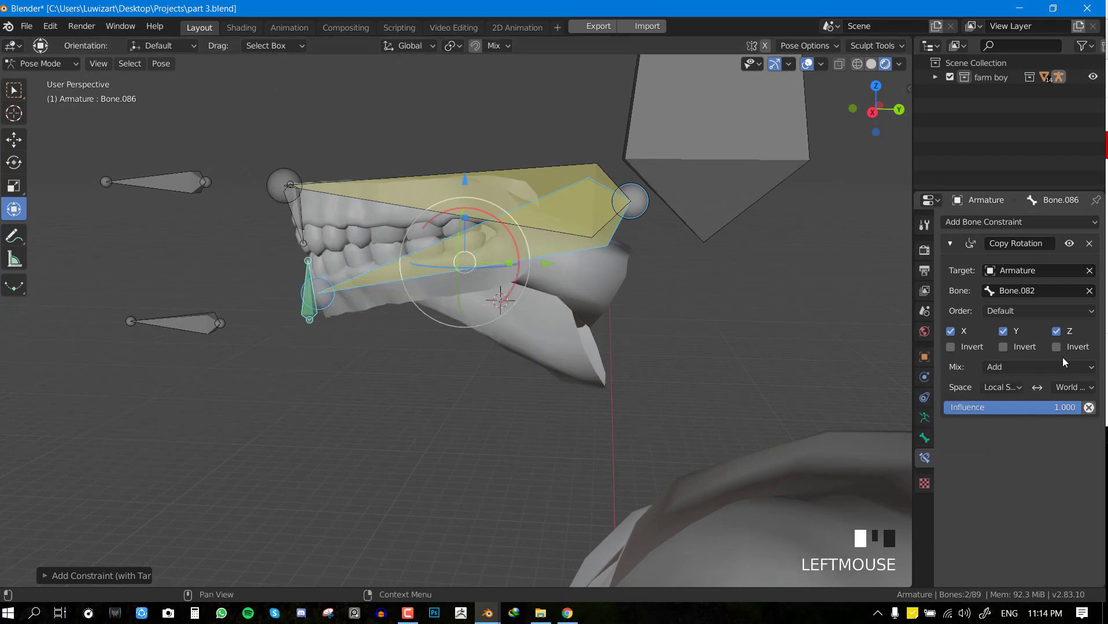
left_click(1074, 388)
left_click(1018, 451)
Try moving the lower jaw's control bone in the right side view, and cancel the move
key("KP_3")
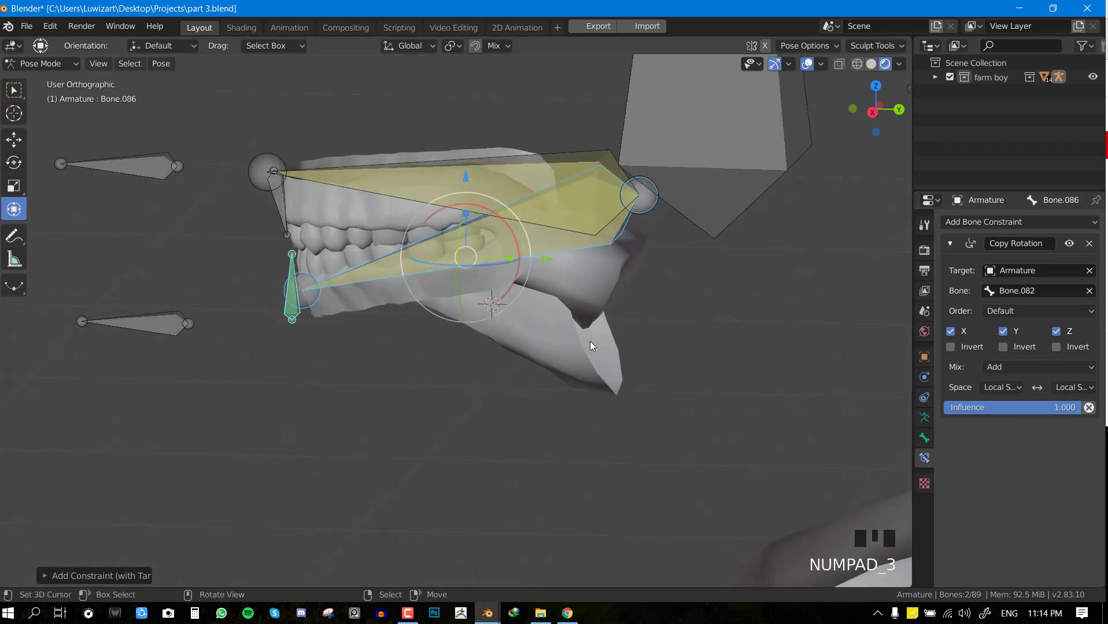
key("alt+a")
right_click(168, 340)
key("g")
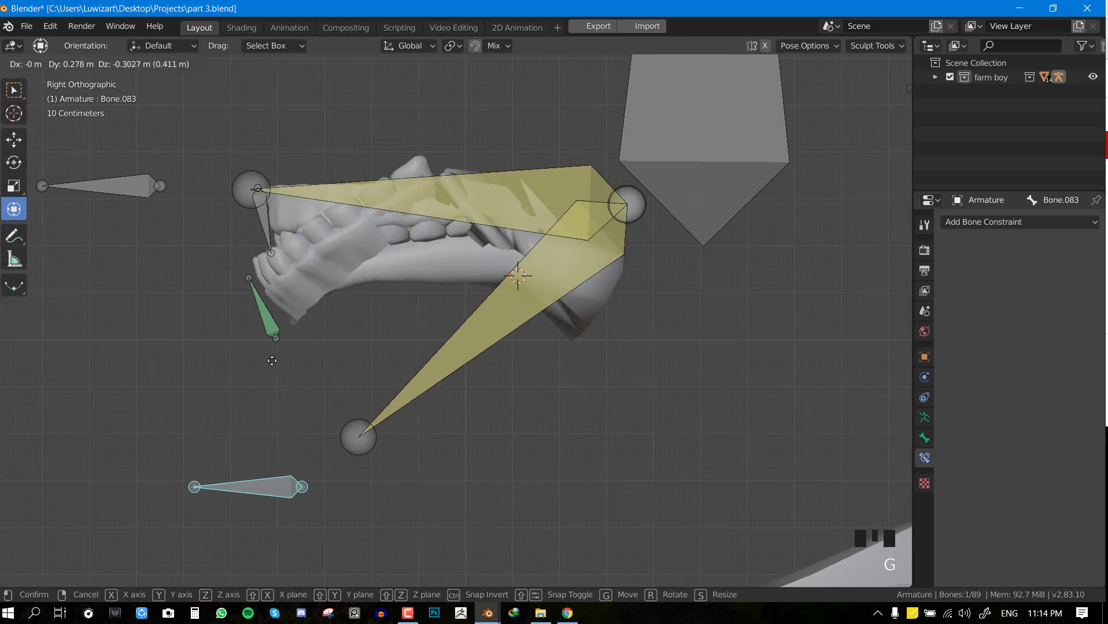
right_click(318, 314)
In Edit Mode, recalculate the lower teeth bone's roll to match the lower jaw bone using the Active Bone option
scroll(229, 279, "up", 1)
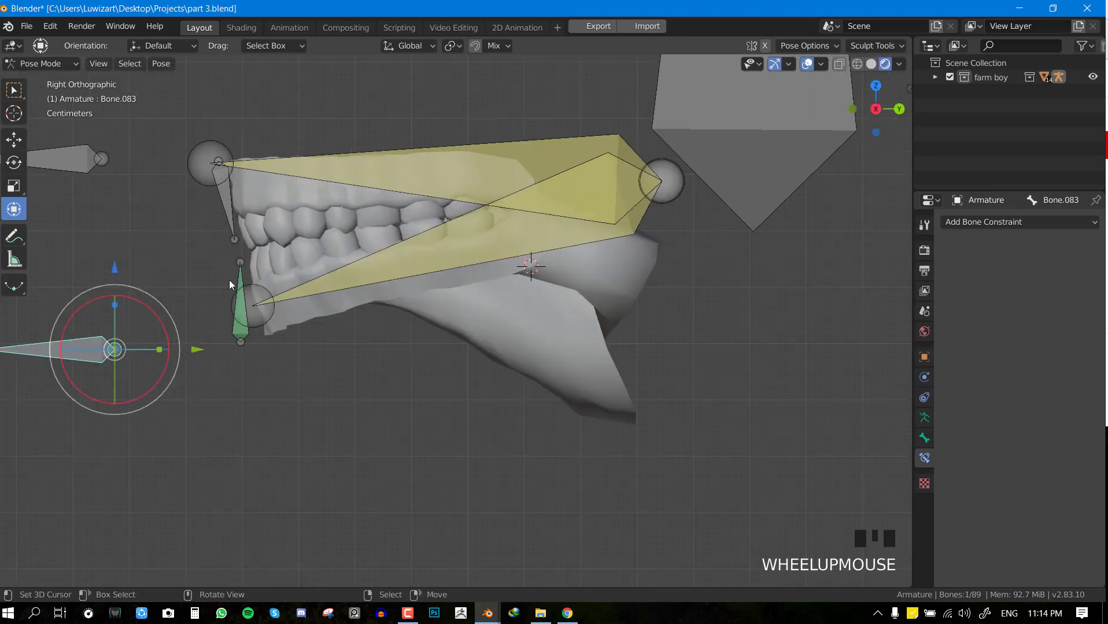
scroll(347, 272, "down", 2)
key("Tab")
scroll(384, 266, "up", 3)
key("alt+a")
scroll(607, 261, "up", 2)
middle_click_drag(281, 263, 391, 279, "shift")
right_click(470, 252)
scroll(470, 253, "down", 2)
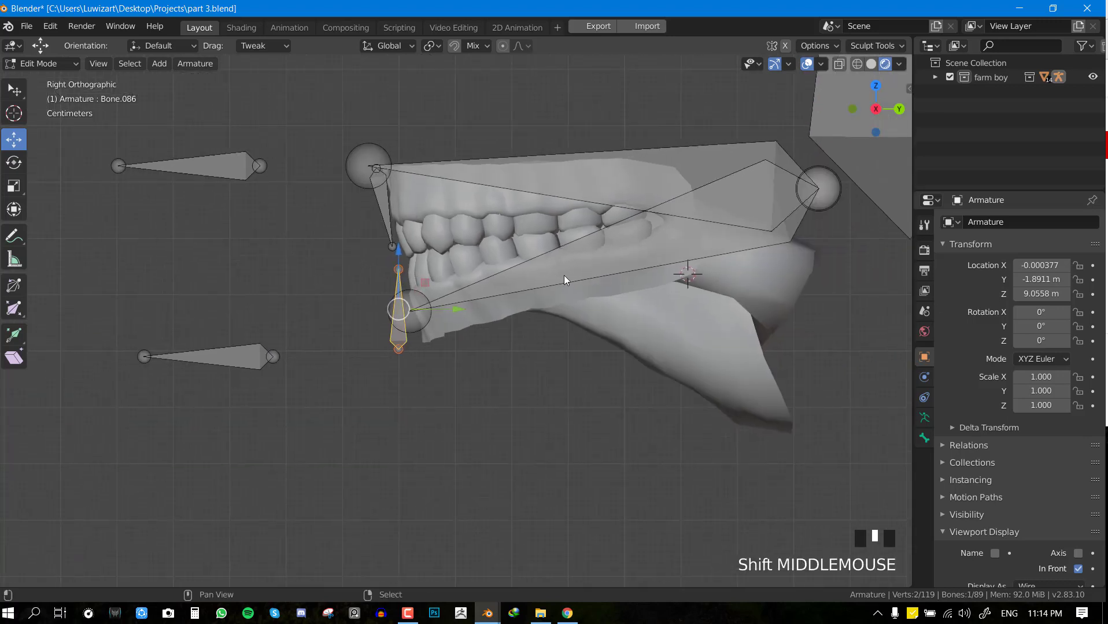
right_click(563, 275, "shift")
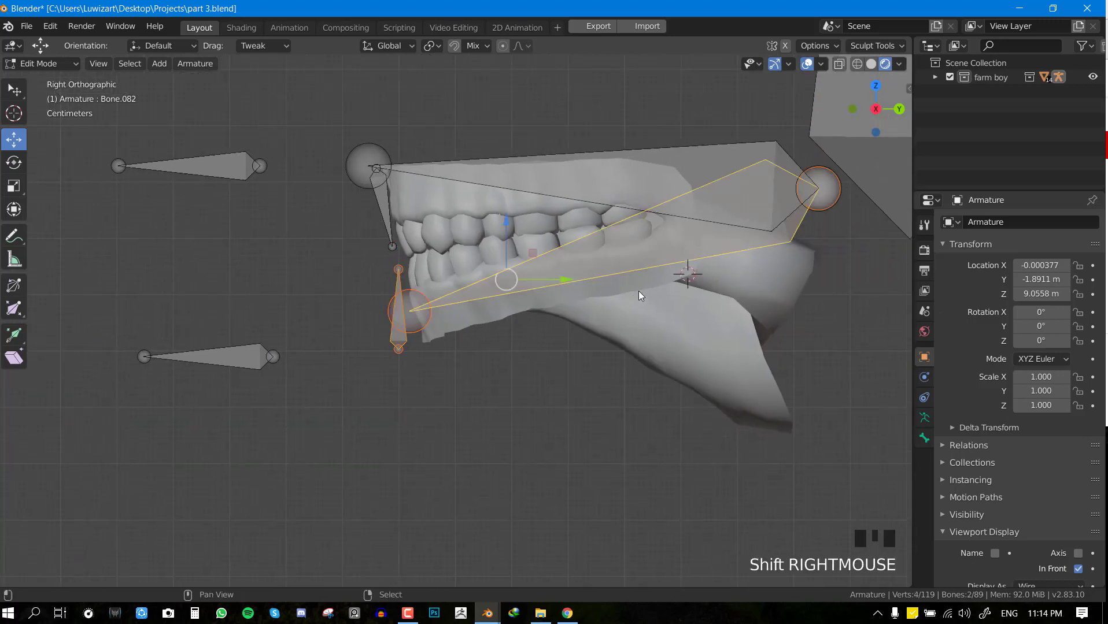
key("shift+n")
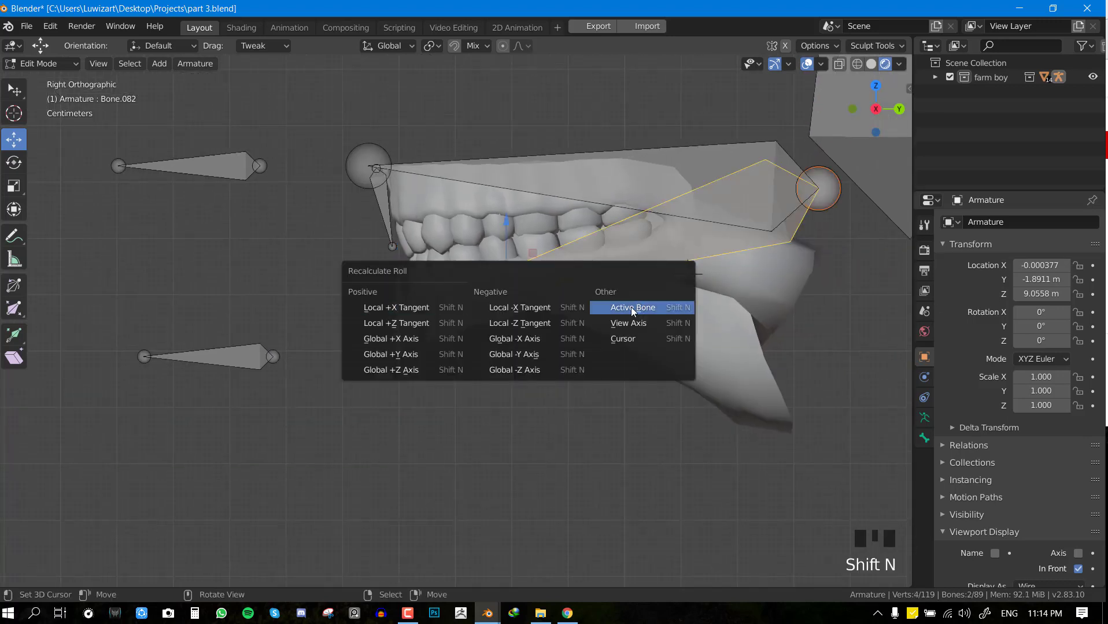
left_click(630, 307)
Lower the jaw control bone in Pose Mode and invert X on the lower teeth bone's Copy Rotation constraint
key("Tab")
right_click_drag(243, 376, 269, 552)
right_click(407, 319)
right_click(407, 319)
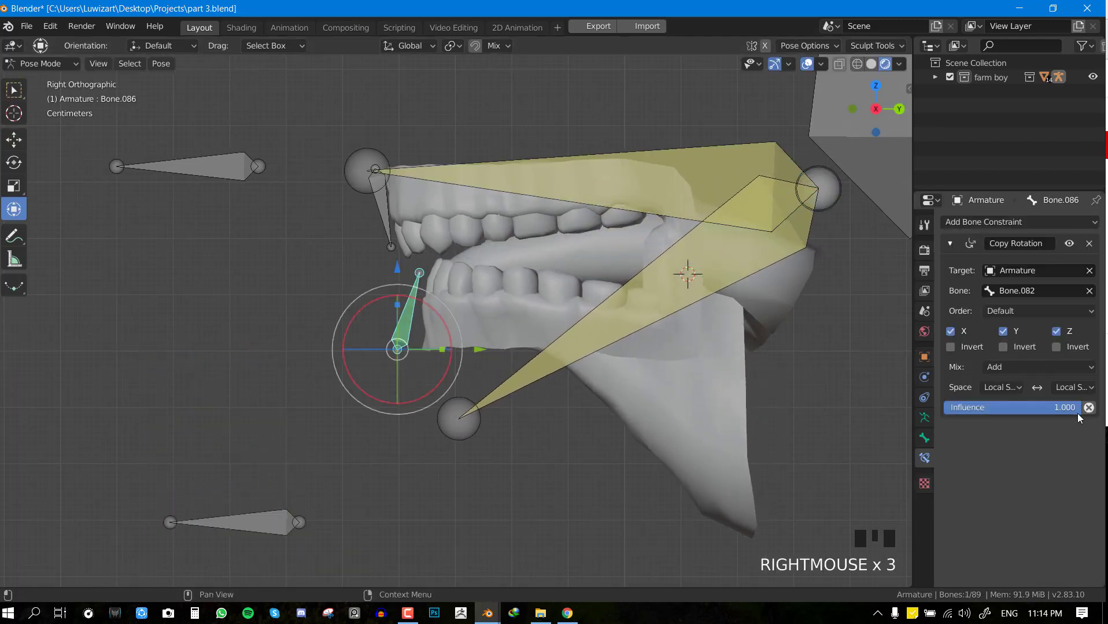
left_click(951, 347)
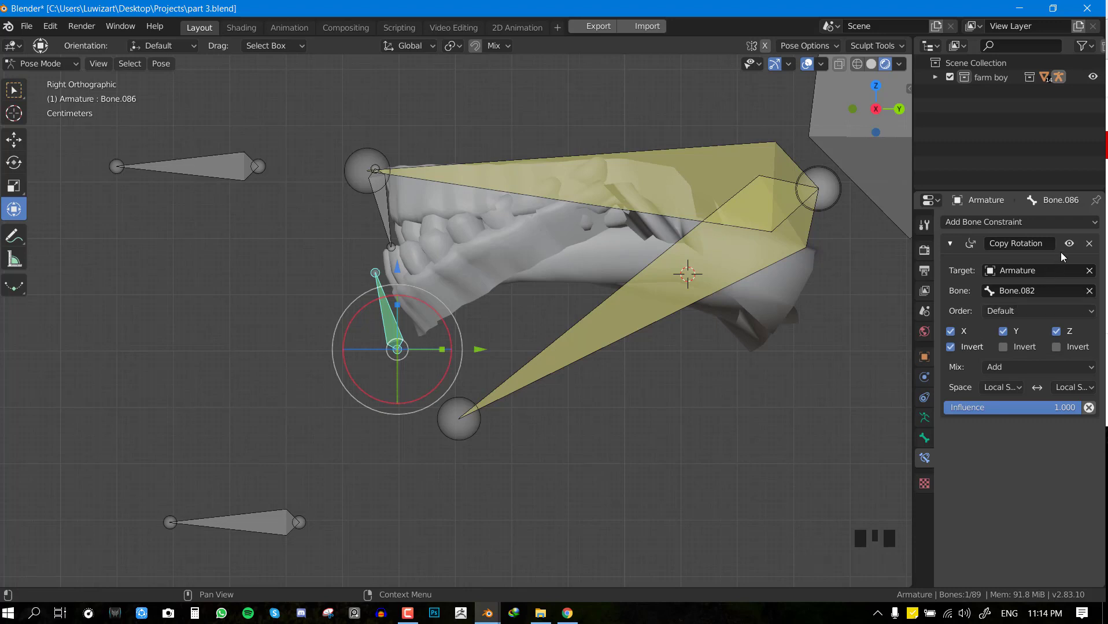
Remove the Copy Rotation constraint from the lower teeth bone and reset every bone's rotation and location
left_click(1088, 243)
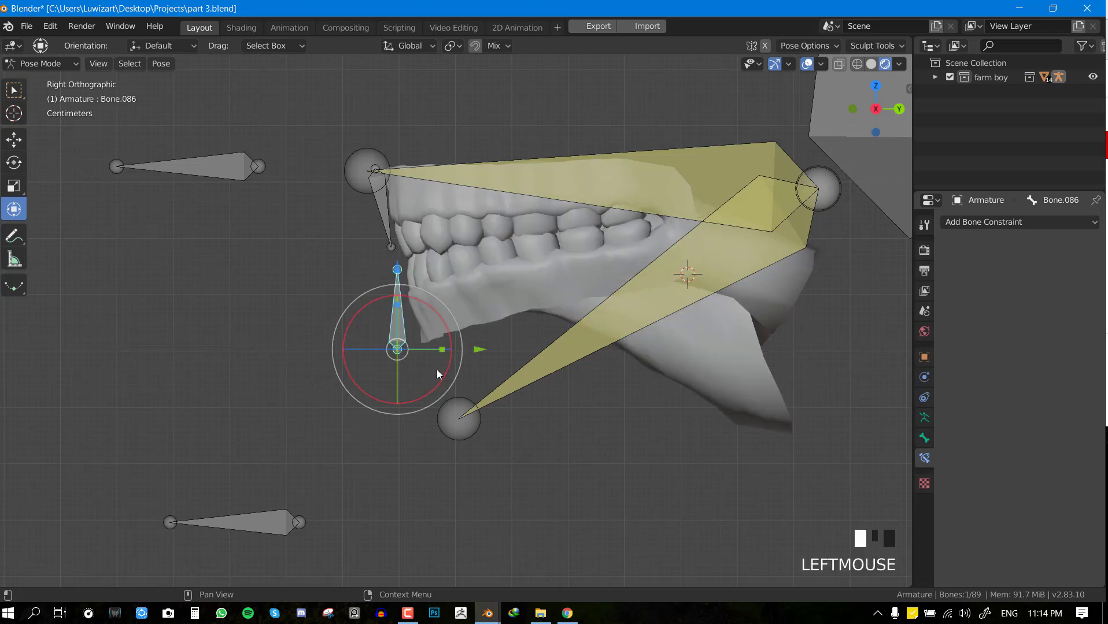
key("a")
key("alt+r")
key("alt+g")
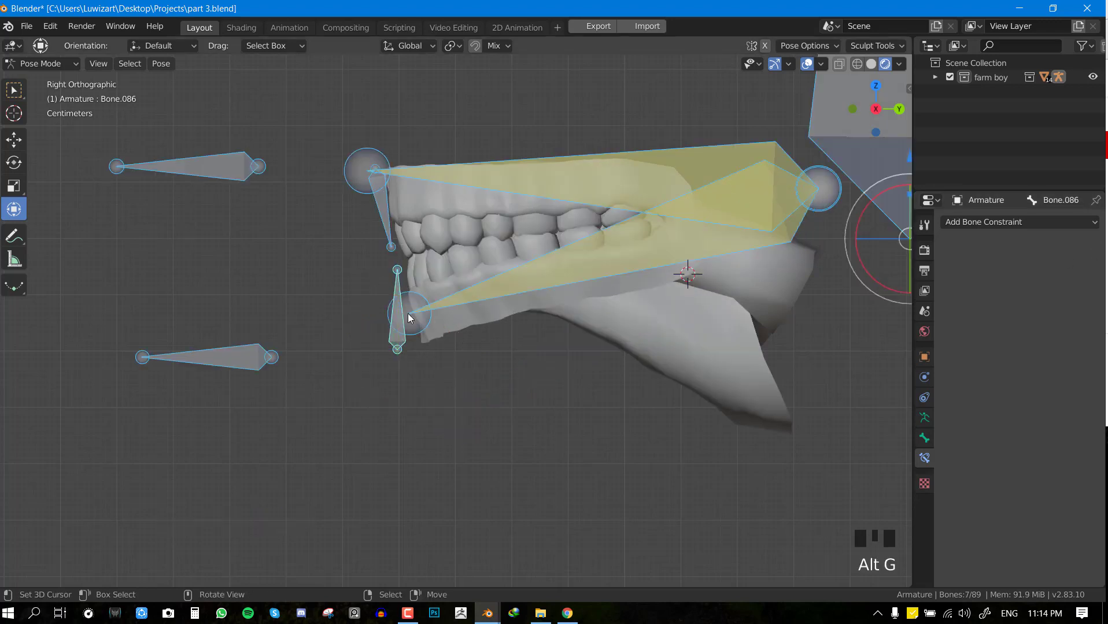
Parent the small lower teeth bone to the lower jaw bone, keeping its offset
key("alt+a")
right_click(400, 277)
right_click(512, 290, "shift")
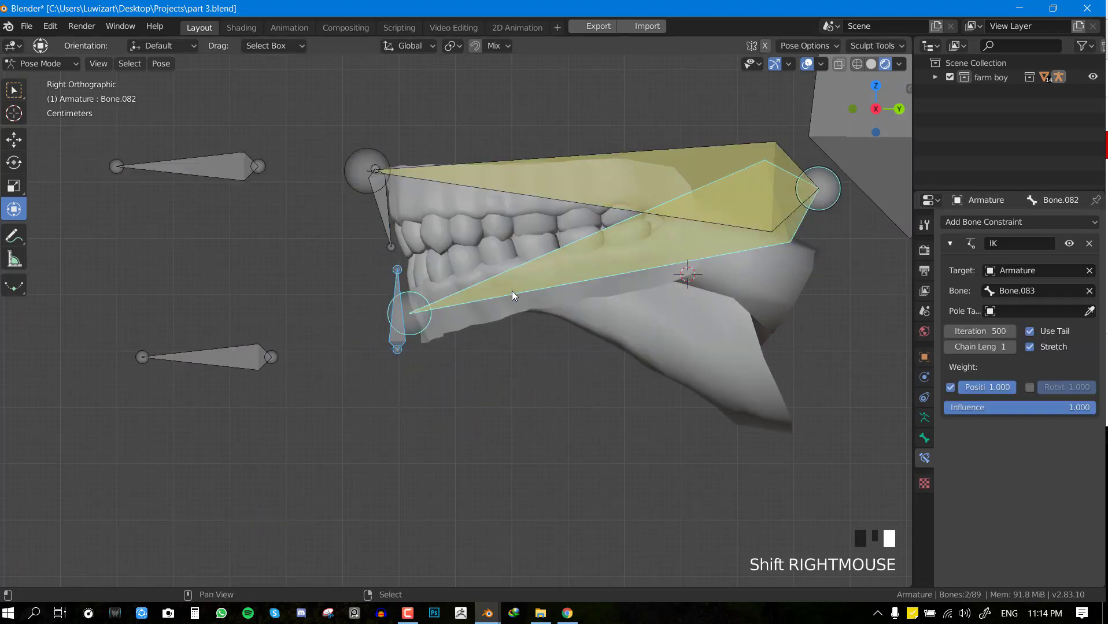
key("Tab")
key("ctrl+p")
left_click(511, 291)
key("Tab")
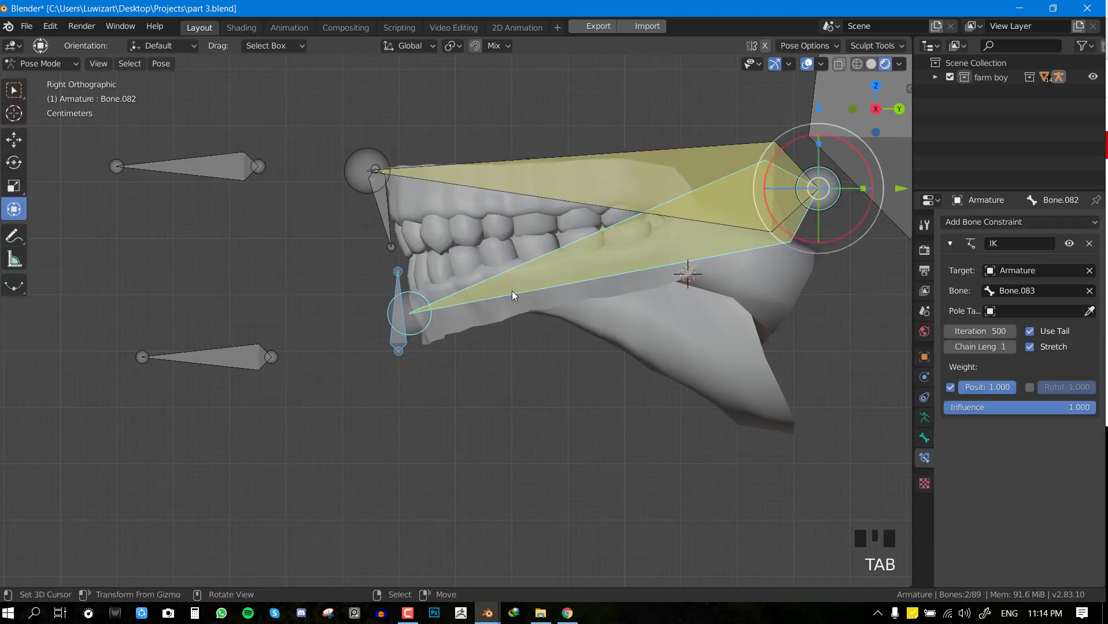
Test the lower teeth's new parenting by moving the lower jaw's control bone downward
right_click(213, 368)
key("g")
right_click(260, 332)
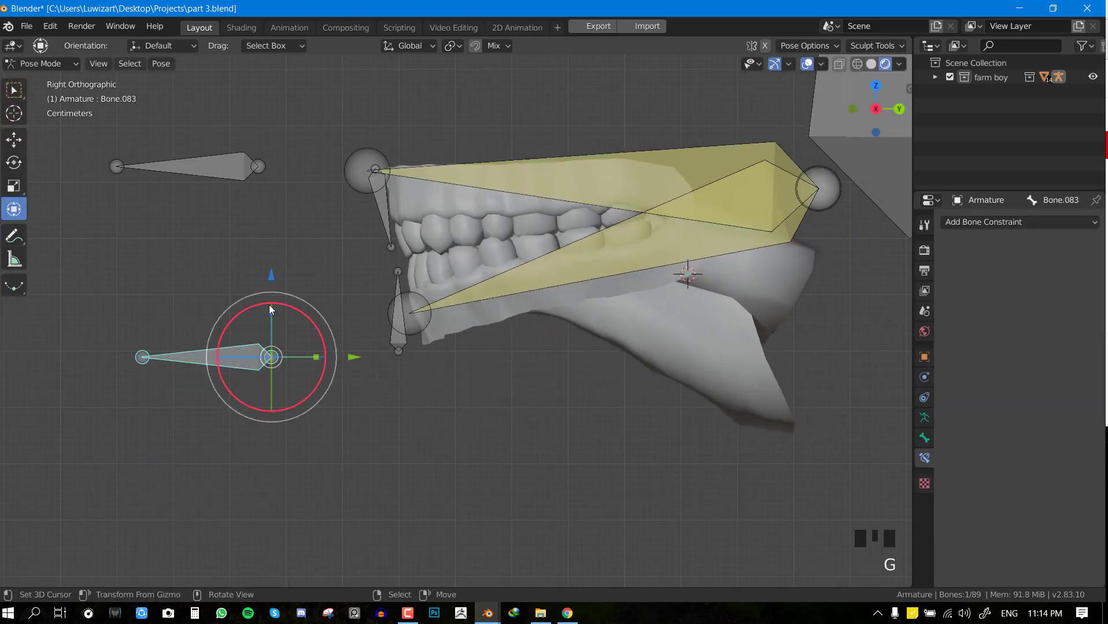
key("g")
left_click(291, 473)
key("g")
left_click(415, 404)
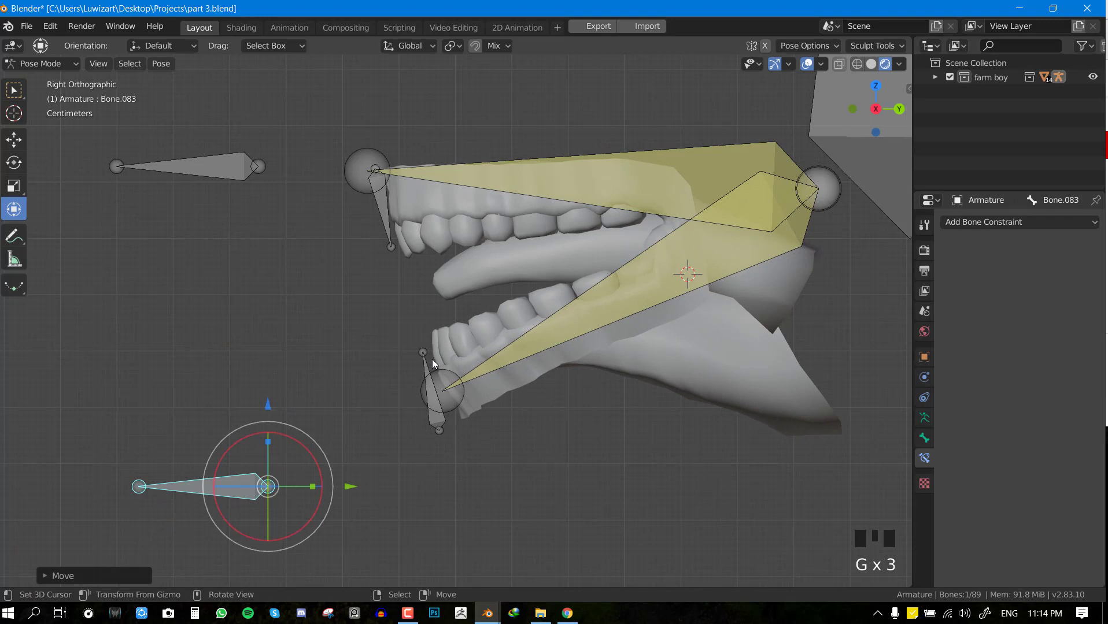
Test moving the lower teeth bone independently of the jaw, and reset all bones' rotation and location
right_click(431, 359)
key("g")
right_click(479, 405)
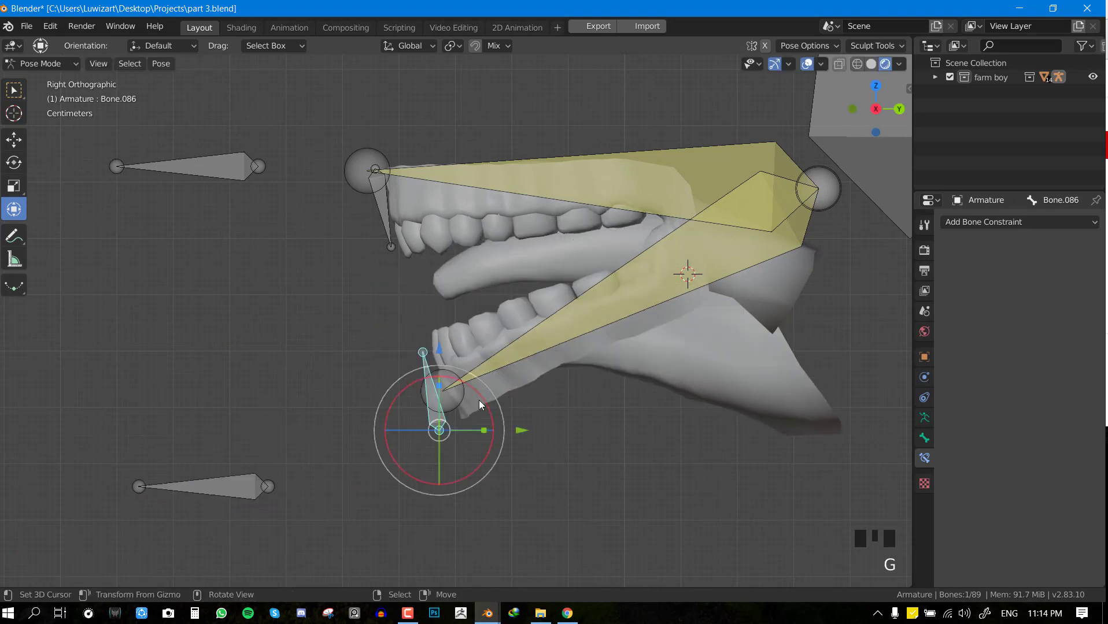
key("g")
left_click(520, 371)
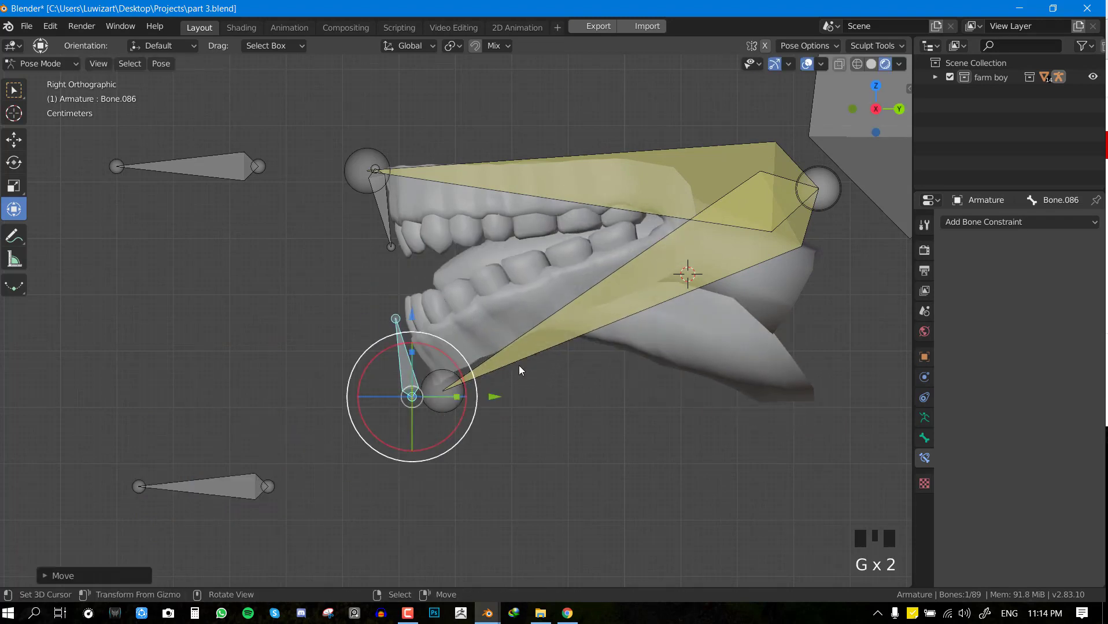
key("a")
key("alt+r")
key("alt+g")
Parent the small upper teeth bone to the upper jaw bone, keeping its offset
right_click(388, 242)
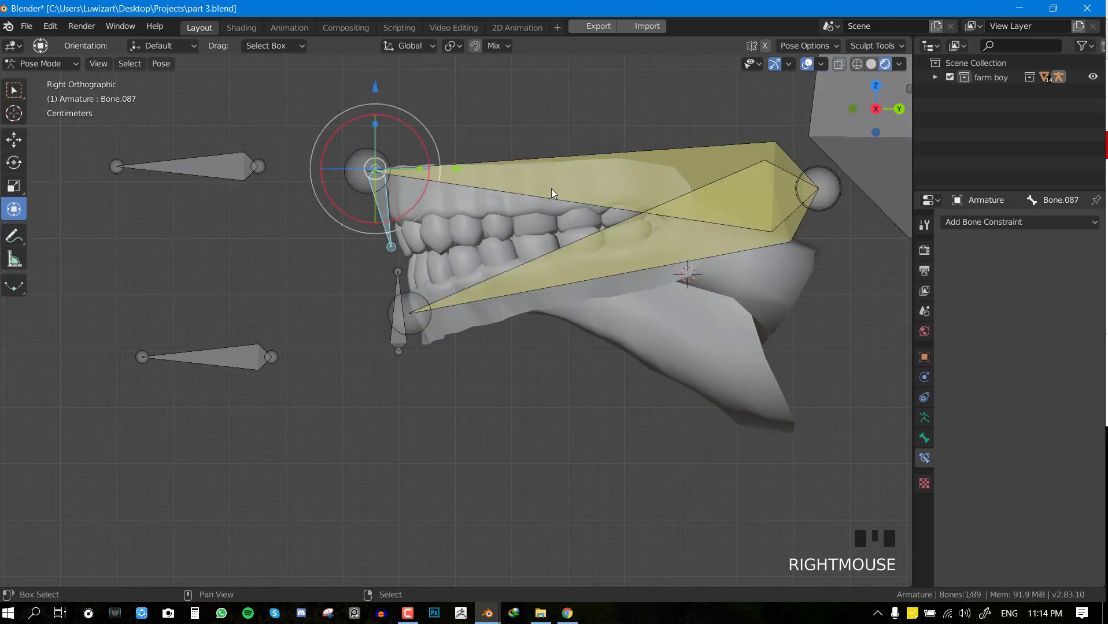
middle_click_drag(373, 191, 276, 270, "shift")
right_click(697, 177, "shift")
right_click(718, 172, "shift")
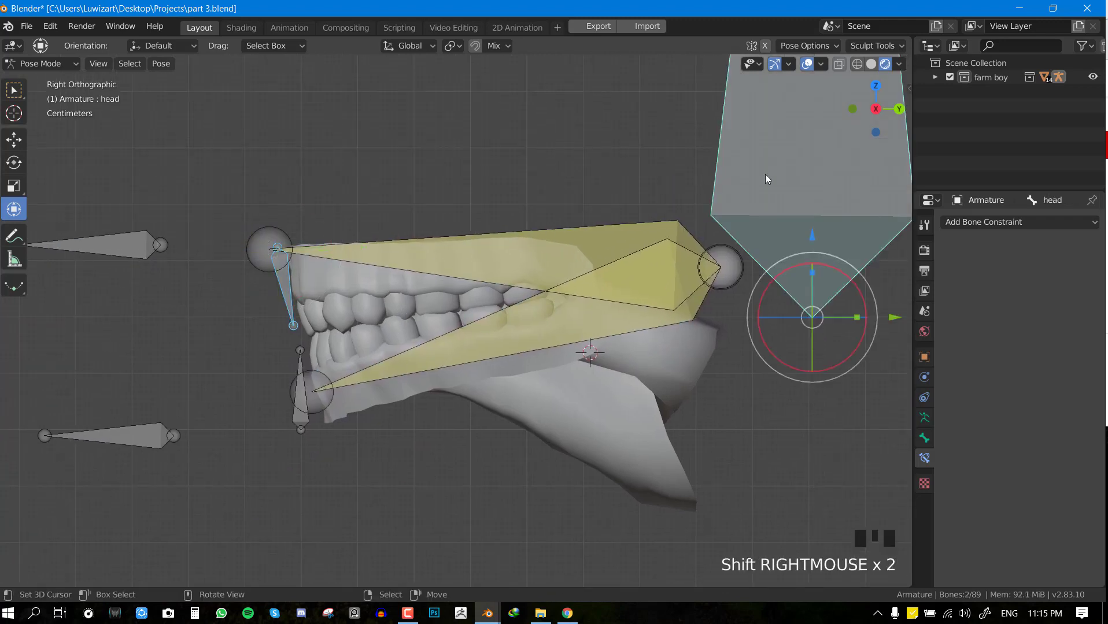
right_click(296, 297)
right_click(337, 252, "shift")
key("Tab")
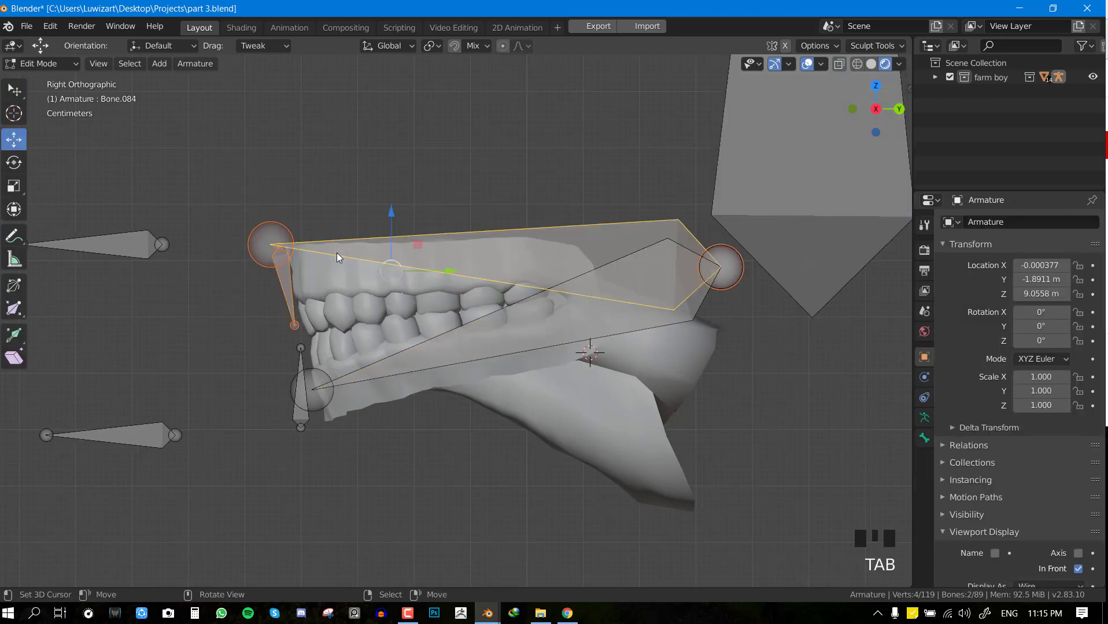
key("ctrl+p")
left_click(336, 253)
key("Tab")
Test the upper teeth's parenting by moving the upper jaw's control bone
right_click(152, 240)
key("g")
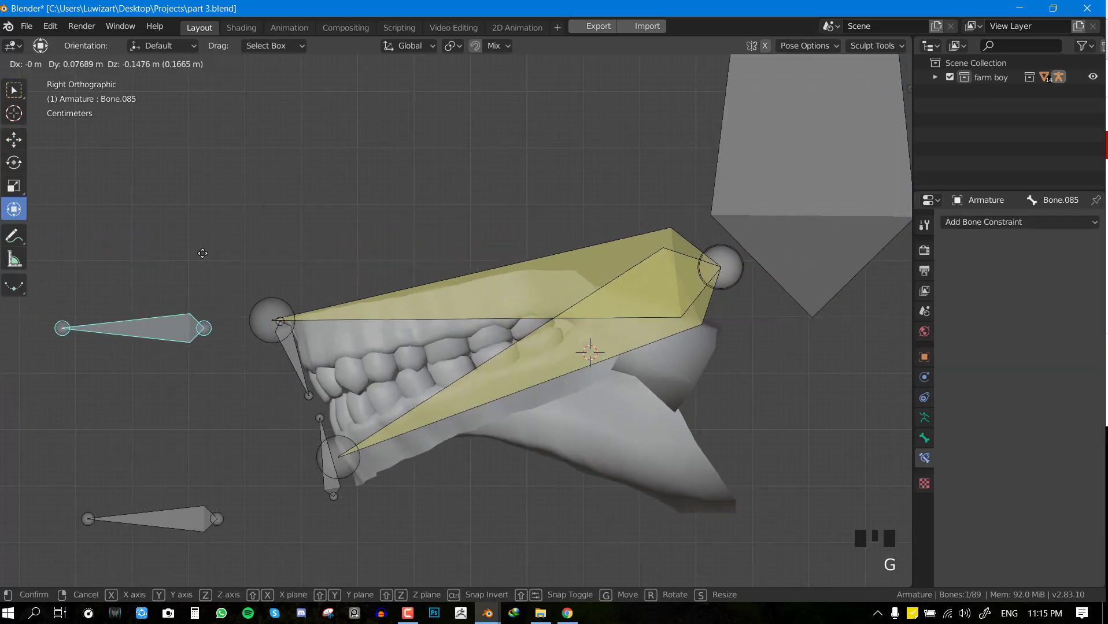
left_click(291, 320)
Unhide the head and body meshes in Object Mode and return the armature to Pose Mode
key("KP_1")
key("KP_Divide")
key("KP_Divide")
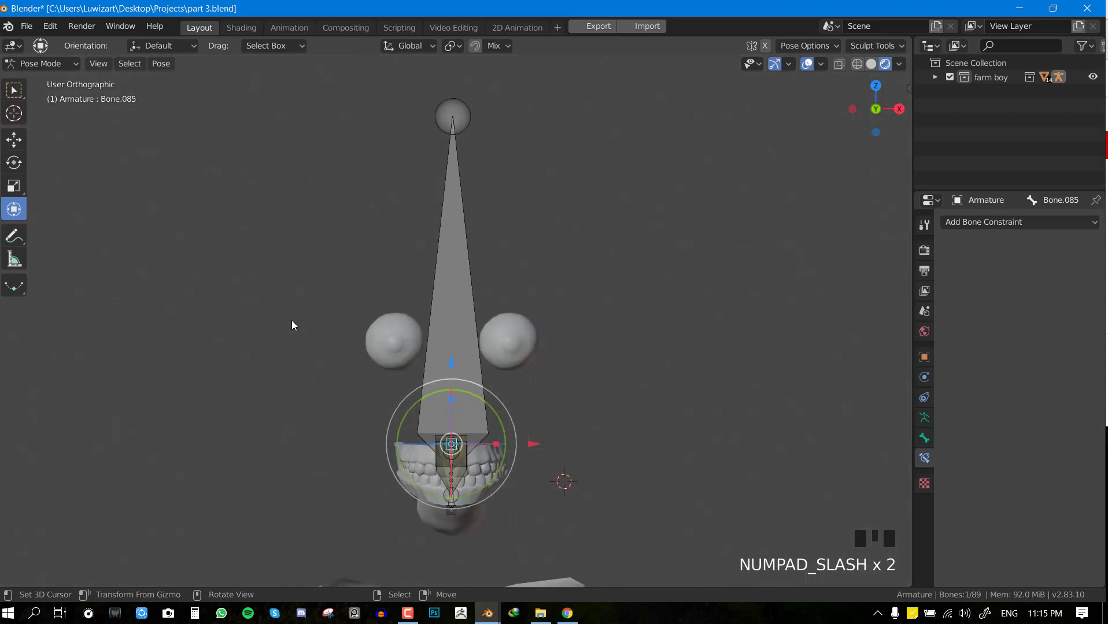
key("alt+h")
key("ctrl+Tab")
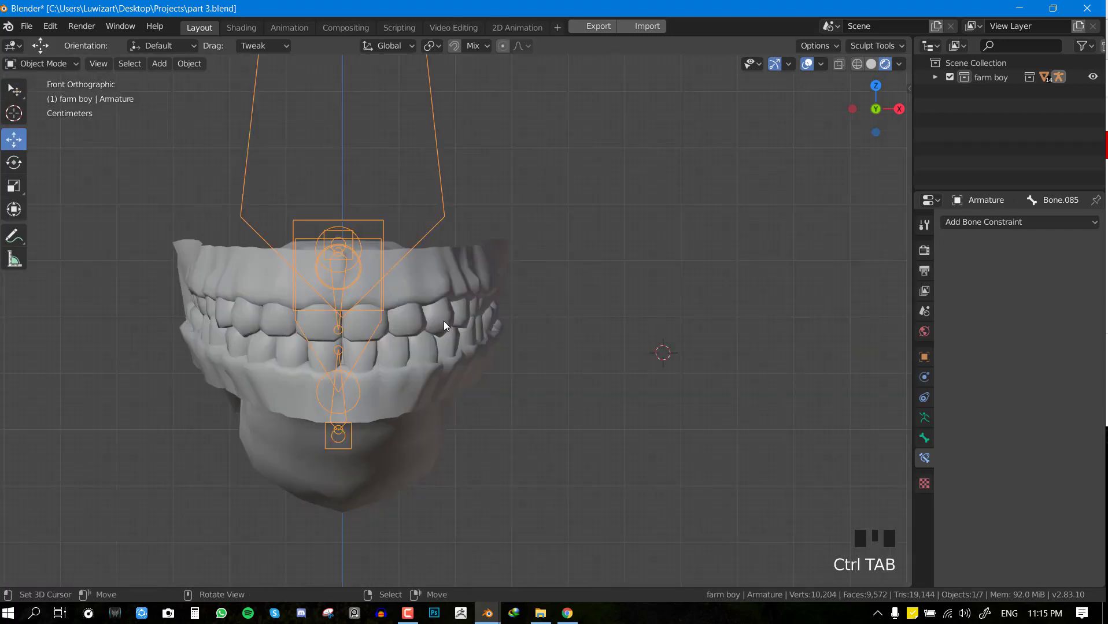
key("alt+h")
key("ctrl+Tab")
middle_click_drag(395, 353, 312, 361)
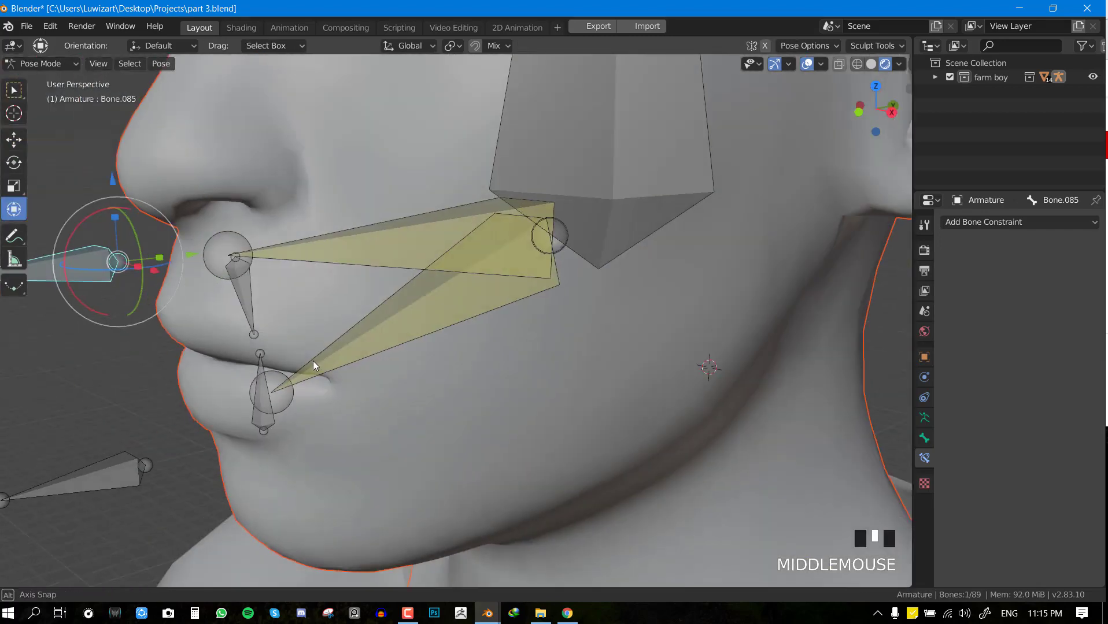
Open the character's mouth by moving the lower jaw's control bone downward
key("alt+a")
key("KP_1")
middle_click_drag(153, 494, 113, 452)
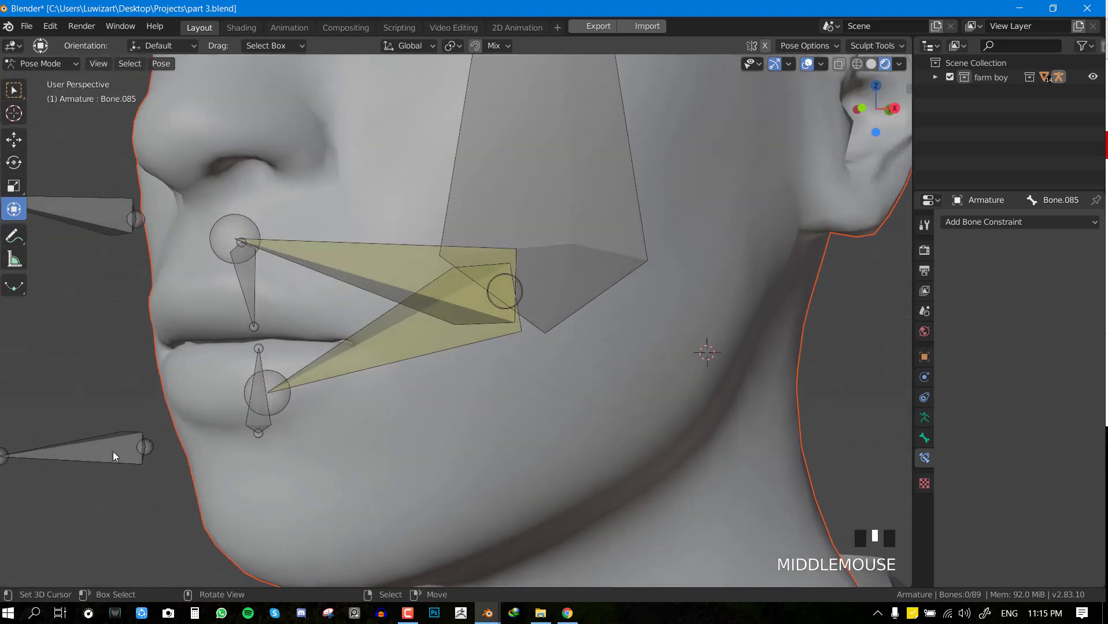
key("KP_1")
left_click(335, 443)
middle_click_drag(346, 457, 232, 294, "shift")
key("g")
left_click(379, 529)
Test moving the upper teeth bone inside the open mouth, and clear its location
right_click(246, 159)
key("g")
key("g")
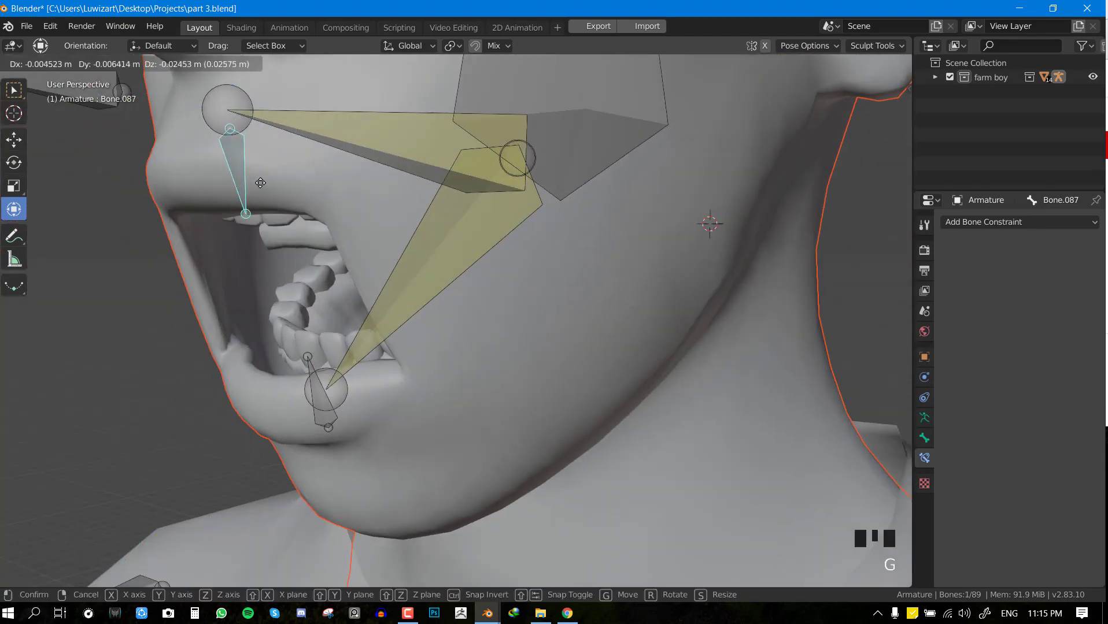
left_click(250, 250)
middle_click_drag(250, 249, 290, 202)
key("KP_1")
key("g")
left_click(377, 212)
key("alt+g")
Test moving the upper jaw's control bone in front view, and reset all bones' rotation and location
right_click(290, 202)
key("KP_1")
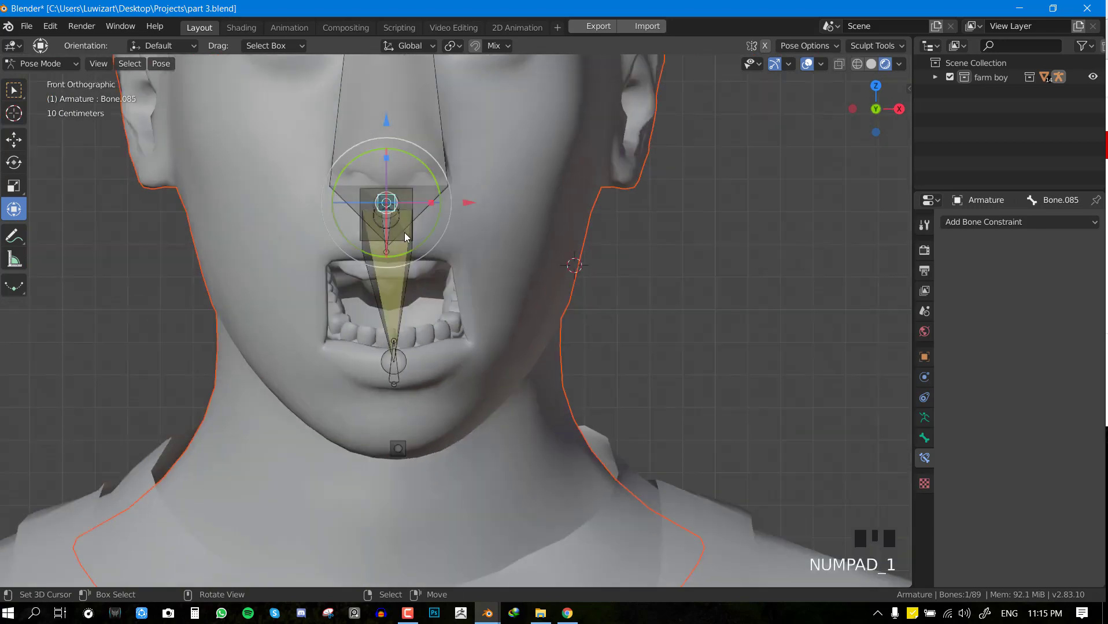
scroll(405, 236, "up", 1)
key("g")
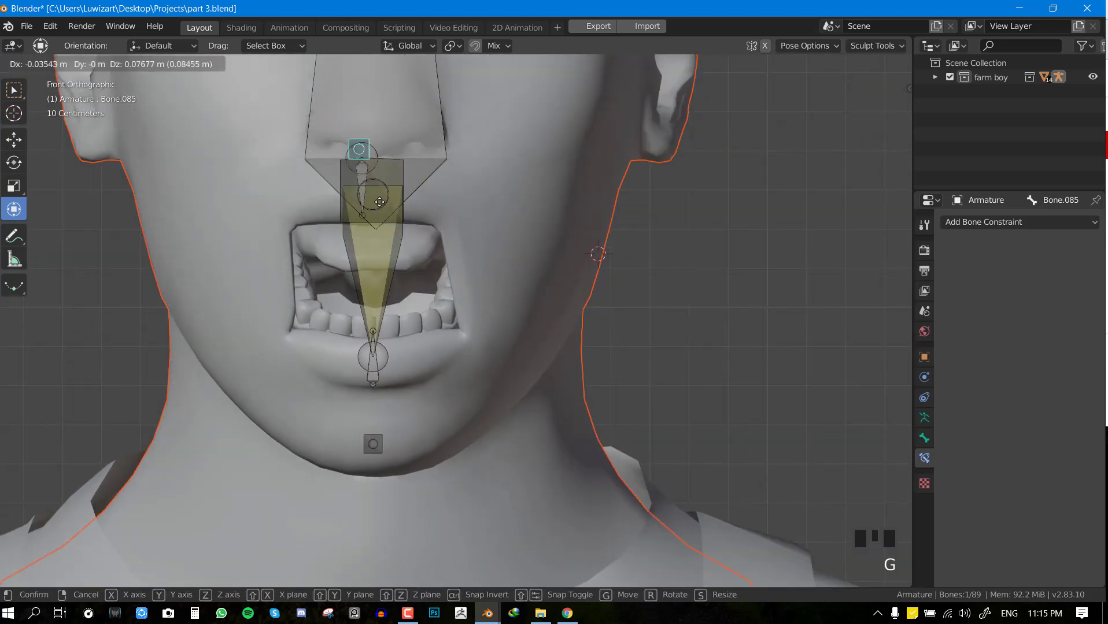
left_click(436, 288)
key("a")
key("alt+r")
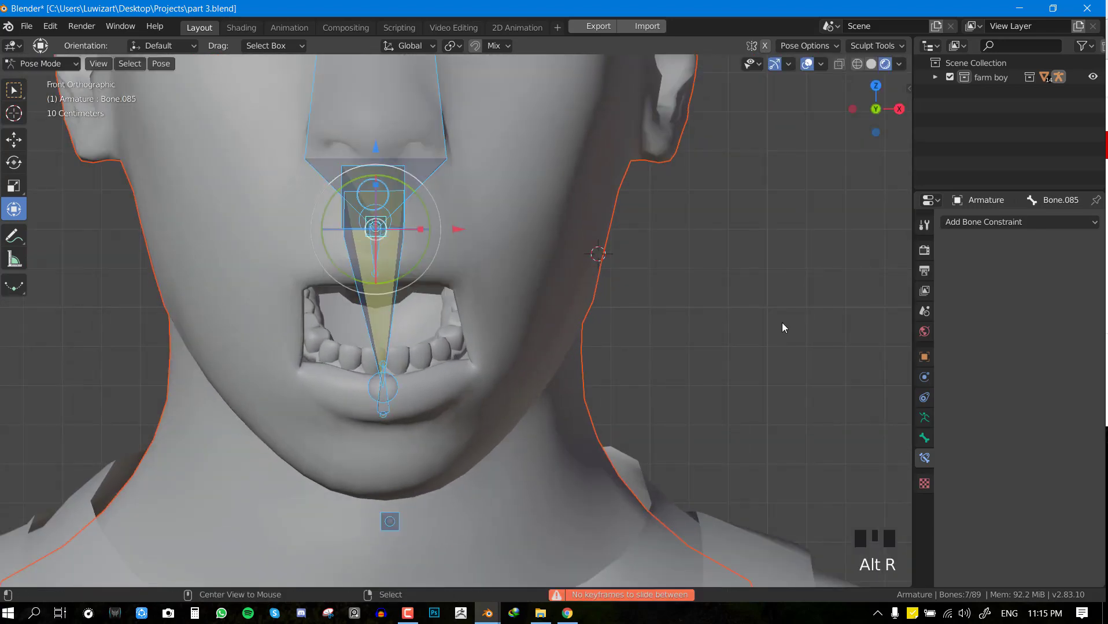
key("alt+g")
Examine how the upper and lower teeth bones sit relative to the two jaw bones and their controls
middle_click_drag(471, 305, 347, 232)
right_click(323, 218)
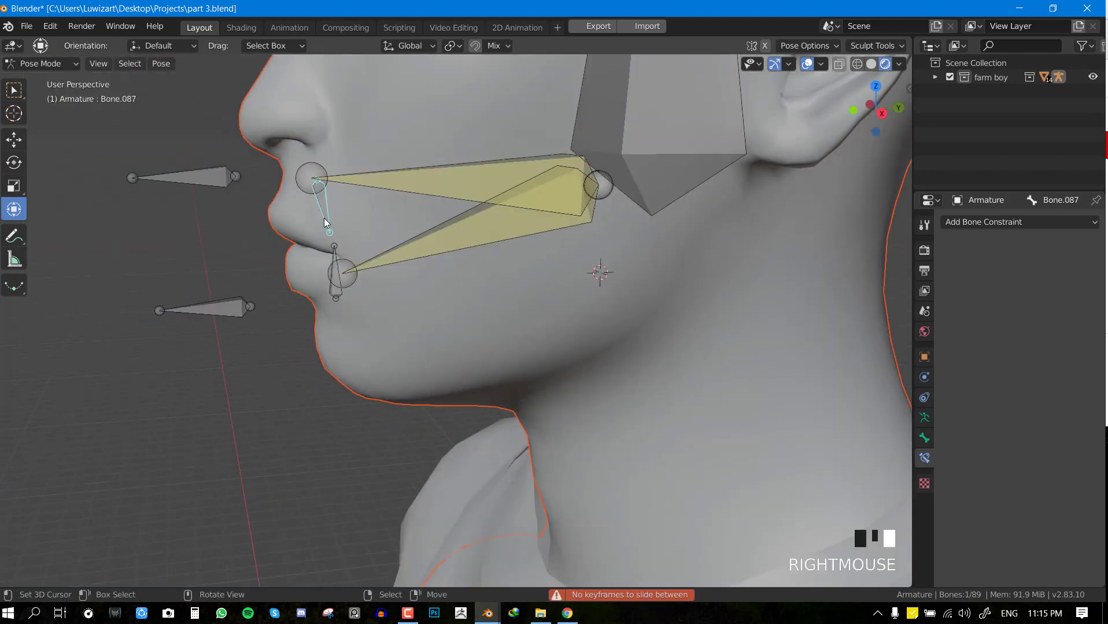
middle_click_drag(416, 181, 400, 163)
right_click(366, 254)
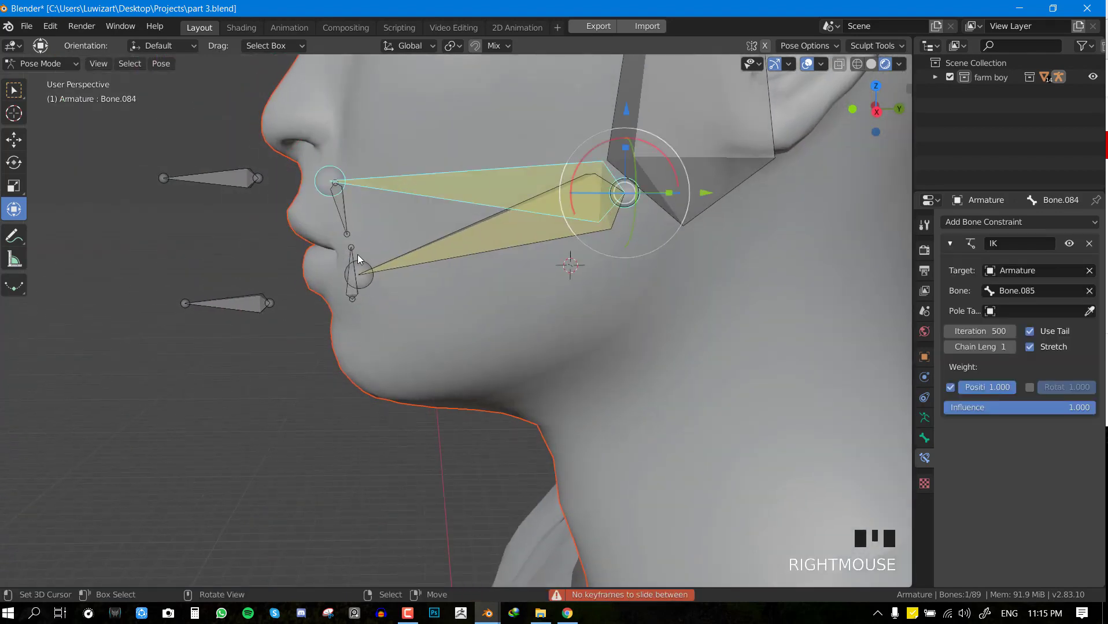
right_click(358, 254)
right_click(454, 260)
key("KP_1")
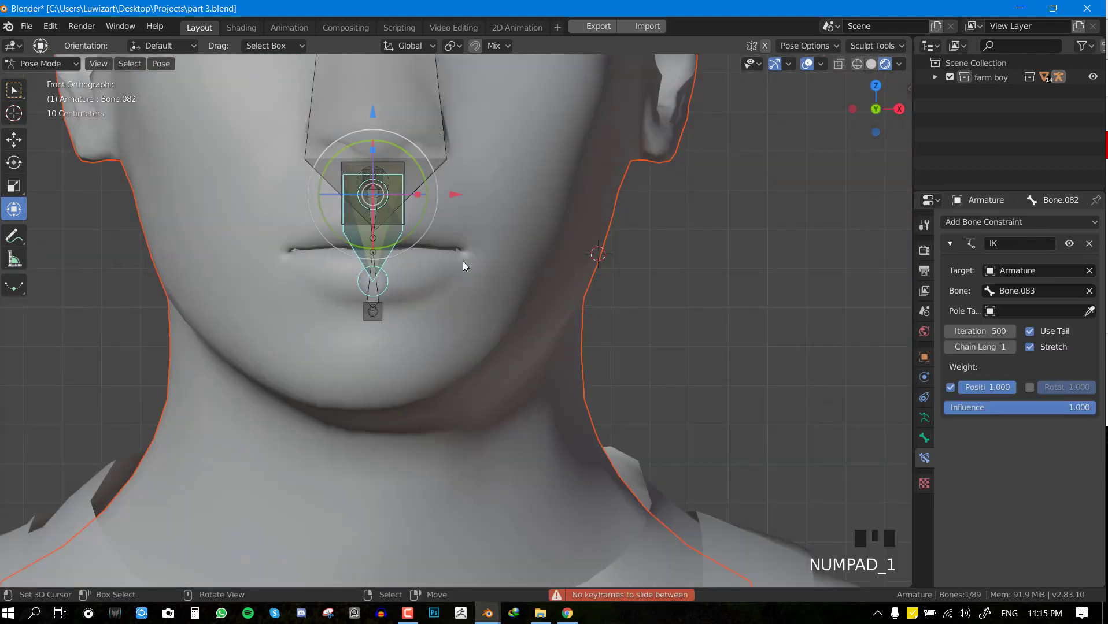
middle_click_drag(498, 204, 448, 249)
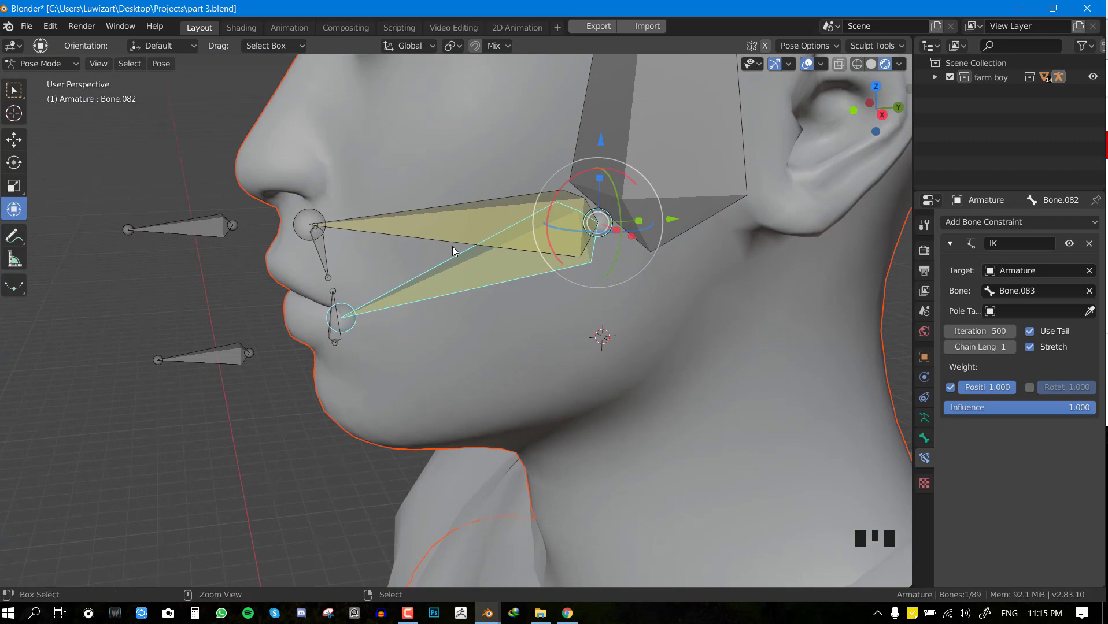
Switch the armature to Object Mode and save the file
key("ctrl+Tab")
scroll(380, 270, "up", 2)
middle_click_drag(369, 257, 420, 289)
key("ctrl+s")
scroll(428, 287, "down", 4)
key("KP_1")
middle_click_drag(465, 215, 475, 314, "shift")
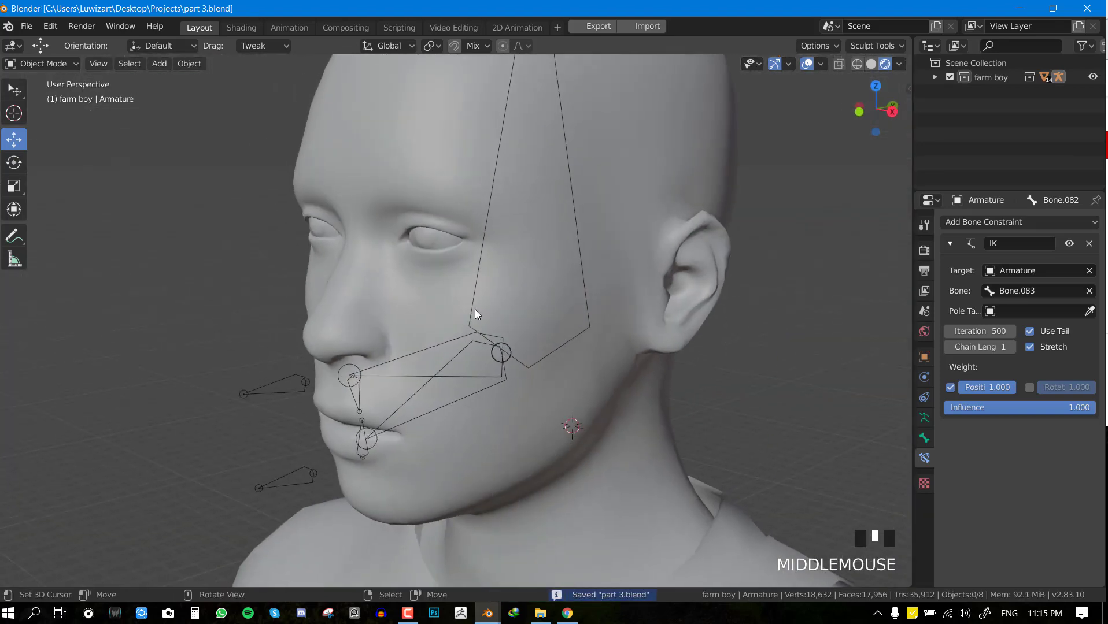
Return the armature to Pose Mode and open the mouth by moving the lower jaw's control bone downward
key("KP_3")
key("ctrl+Tab")
right_click(318, 460)
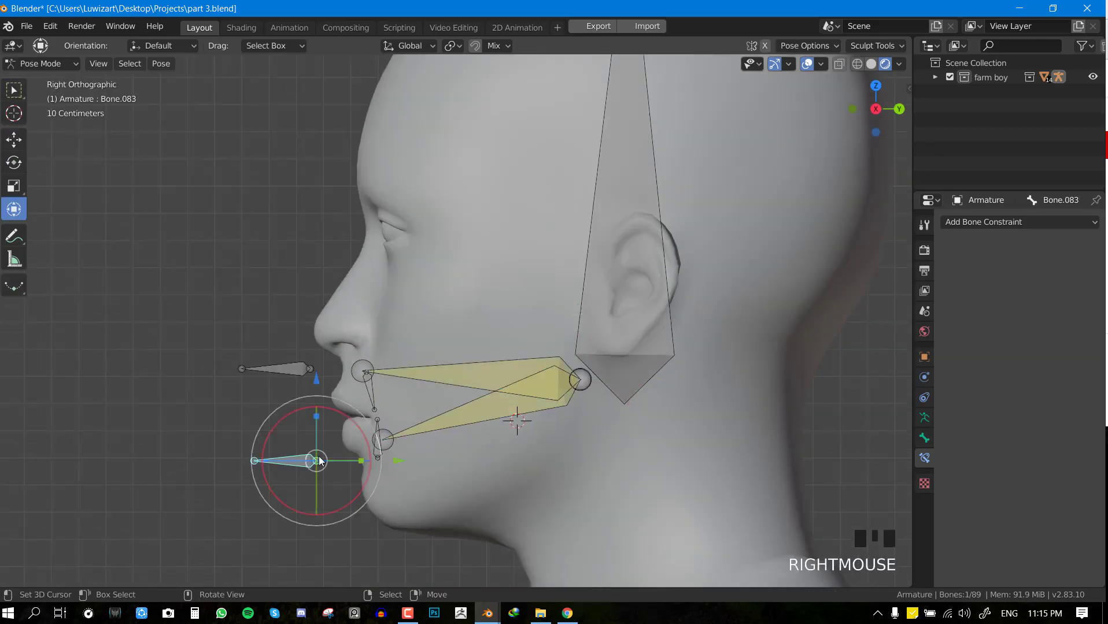
middle_click_drag(319, 456, 489, 207, "shift")
key("g")
left_click(504, 287)
middle_click_drag(504, 287, 630, 269)
key("KP_3")
key("KP_3")
key("KP_3")
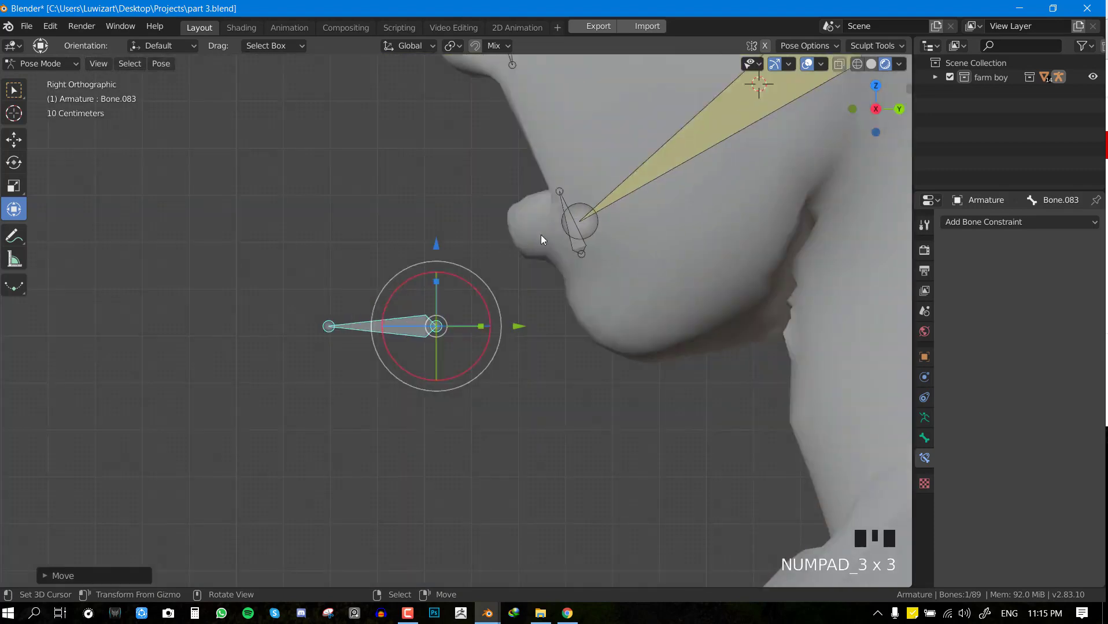
Test moving the lower teeth bone inside the open mouth, and try scaling it in front view
right_click(565, 246)
key("g")
left_click(557, 211)
key("KP_1")
key("s")
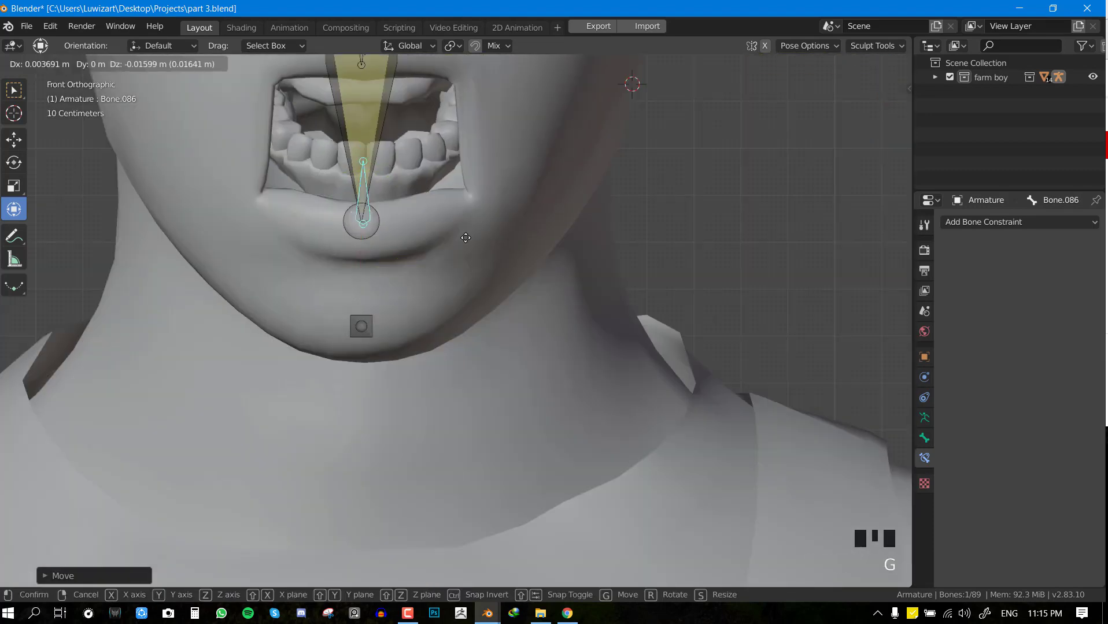
right_click(522, 221)
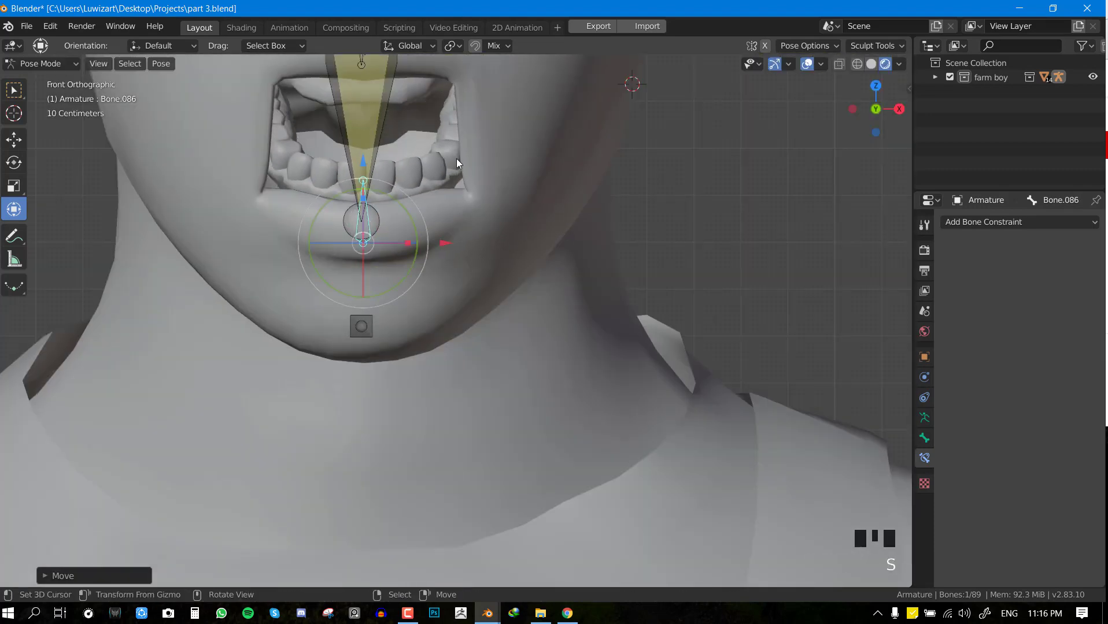
Test moving the upper and lower teeth bones toward each other, and scale the lower teeth bone
middle_click_drag(456, 159, 400, 182, "shift")
right_click(377, 171)
key("g")
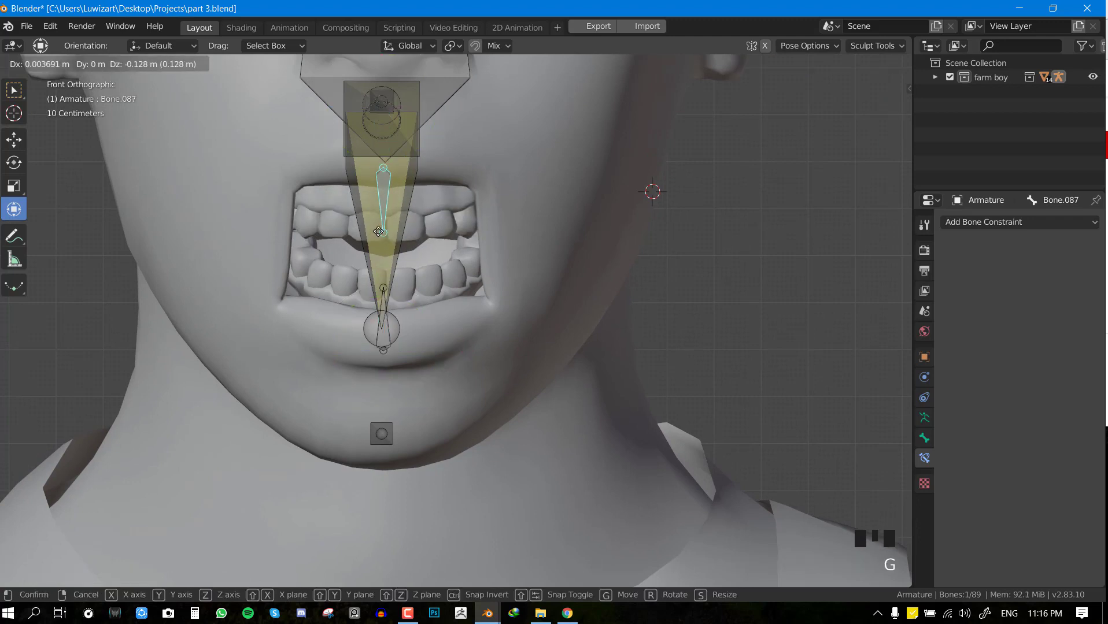
left_click(378, 232)
right_click(382, 308)
key("g")
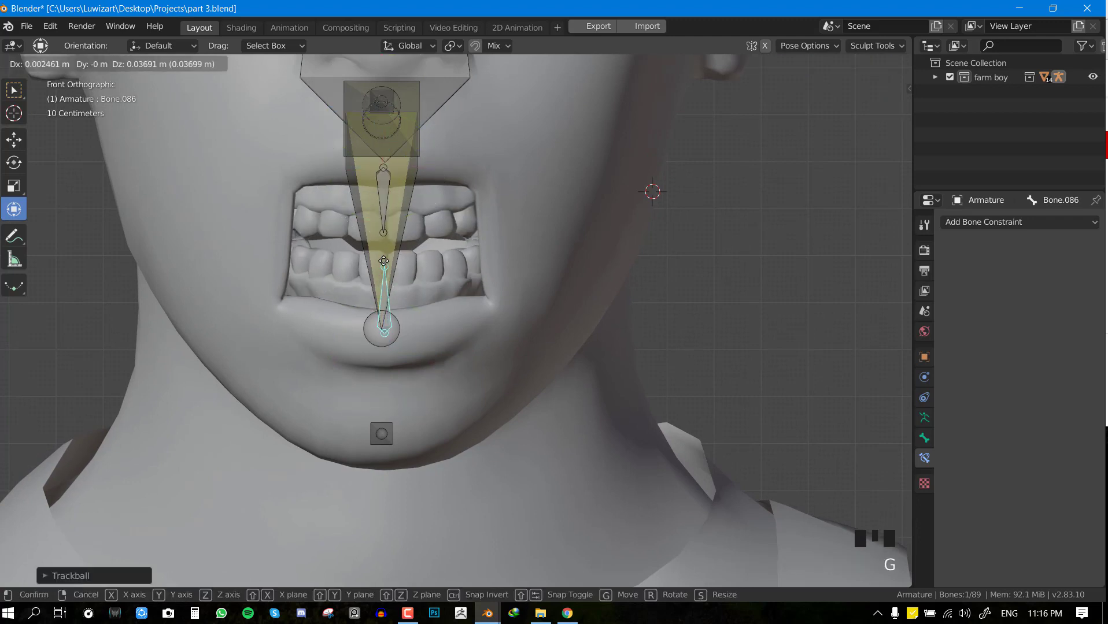
left_click(383, 281)
key("s")
left_click(485, 304)
key("g")
left_click(485, 315)
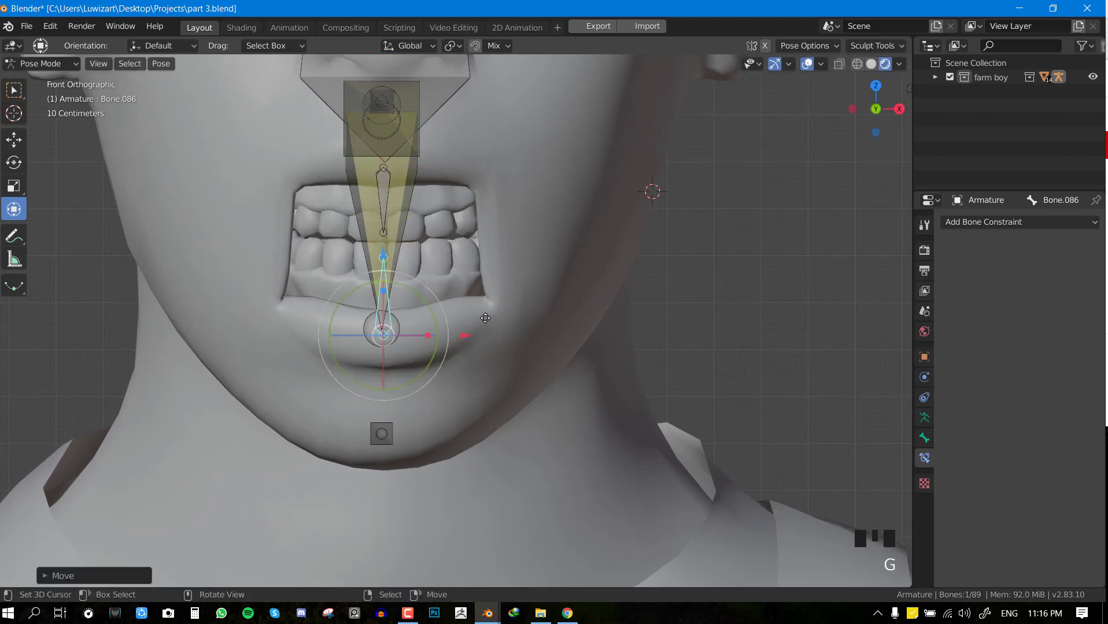
Select all bones and clear their rotation, location and scale
scroll(442, 316, "down", 2)
mouse_move(444, 316)
middle_mouse_down()
mouse_move(410, 322)
mouse_move(448, 303)
middle_mouse_up()
key("a")
key("alt+r")
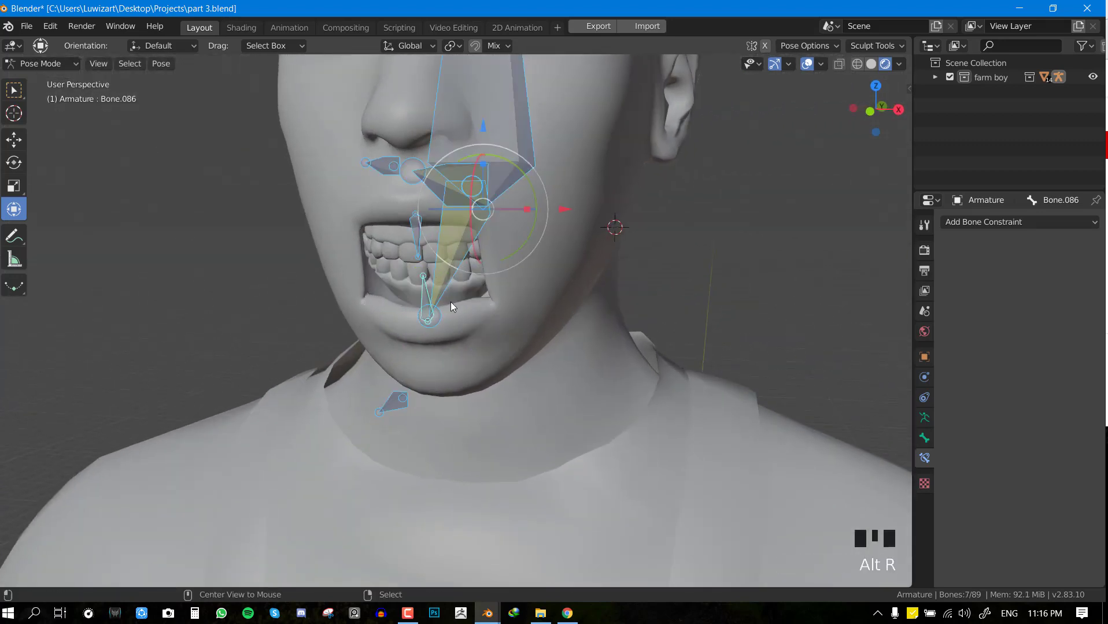
key("alt+g")
key("alt+s")
key("alt+s")
Try moving the upper jaw's control bone from the front and an angled view, cancelling each move
right_click(383, 171)
key("KP_1")
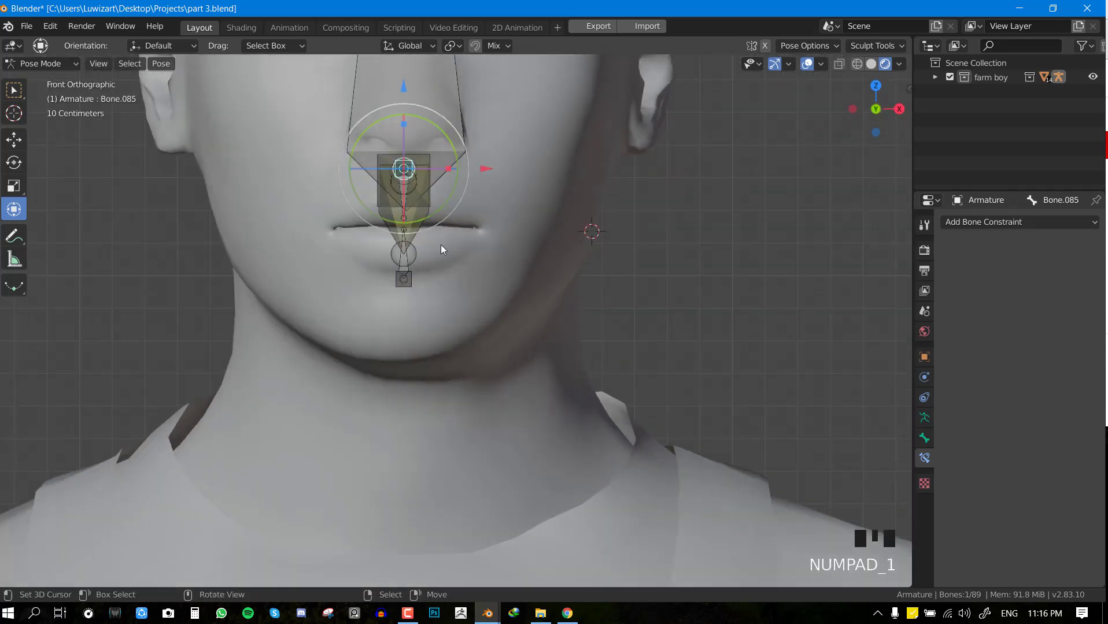
scroll(443, 248, "up", 1)
key("g")
right_click(475, 227)
middle_click_drag(479, 225, 417, 246)
key("g")
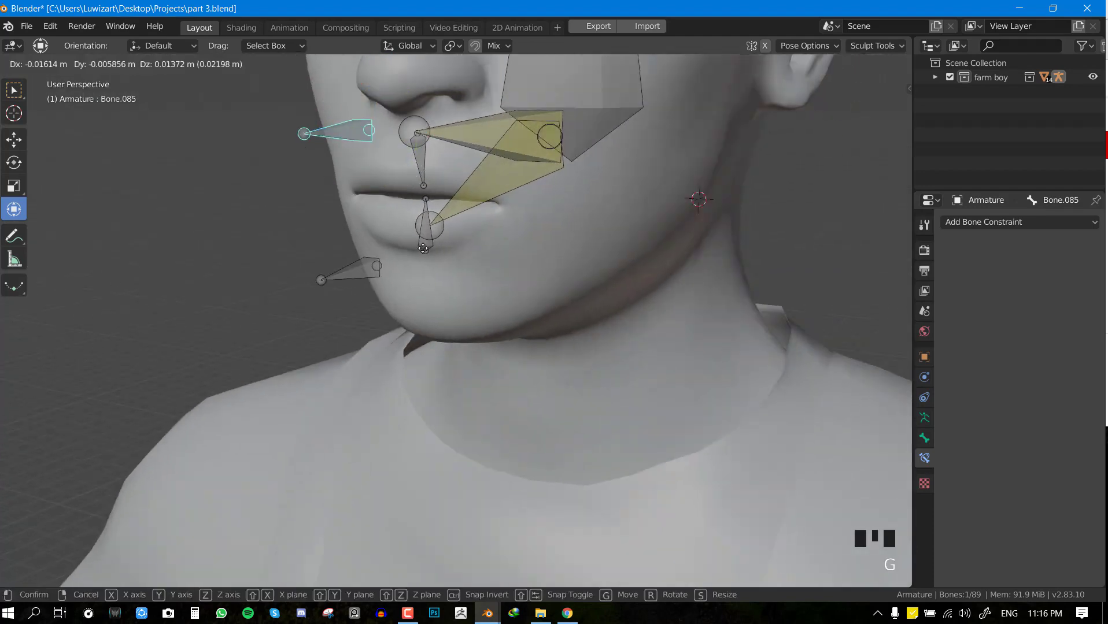
right_click(370, 275)
Try scaling and moving both jaw control bones together, cancelling each transform
right_click(342, 300, "shift")
right_click(362, 278, "shift")
key("s")
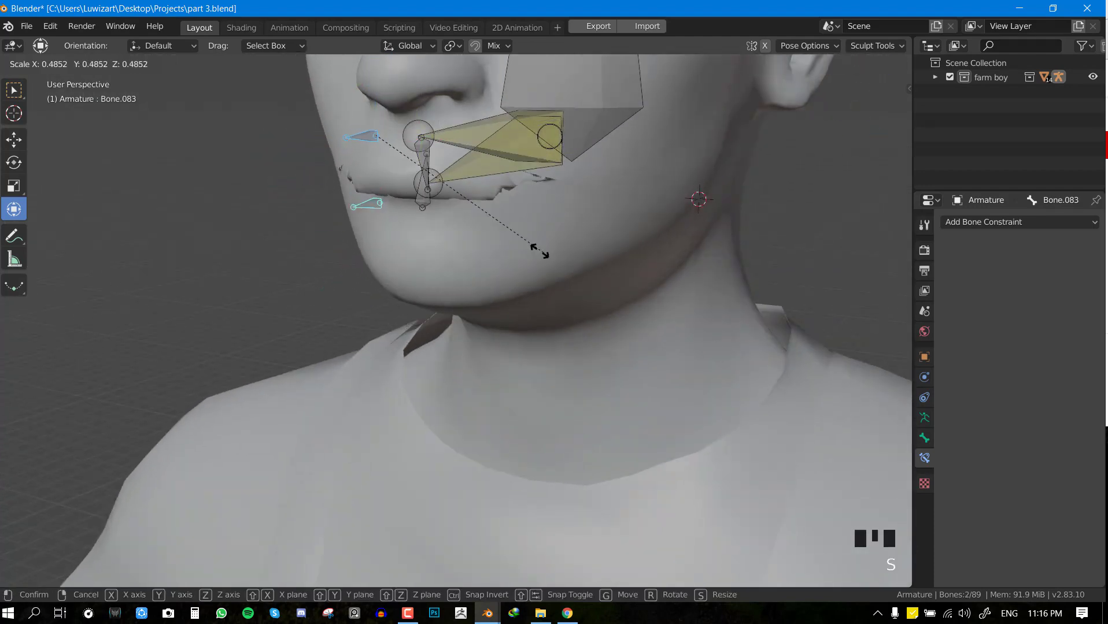
right_click(544, 298)
key("g")
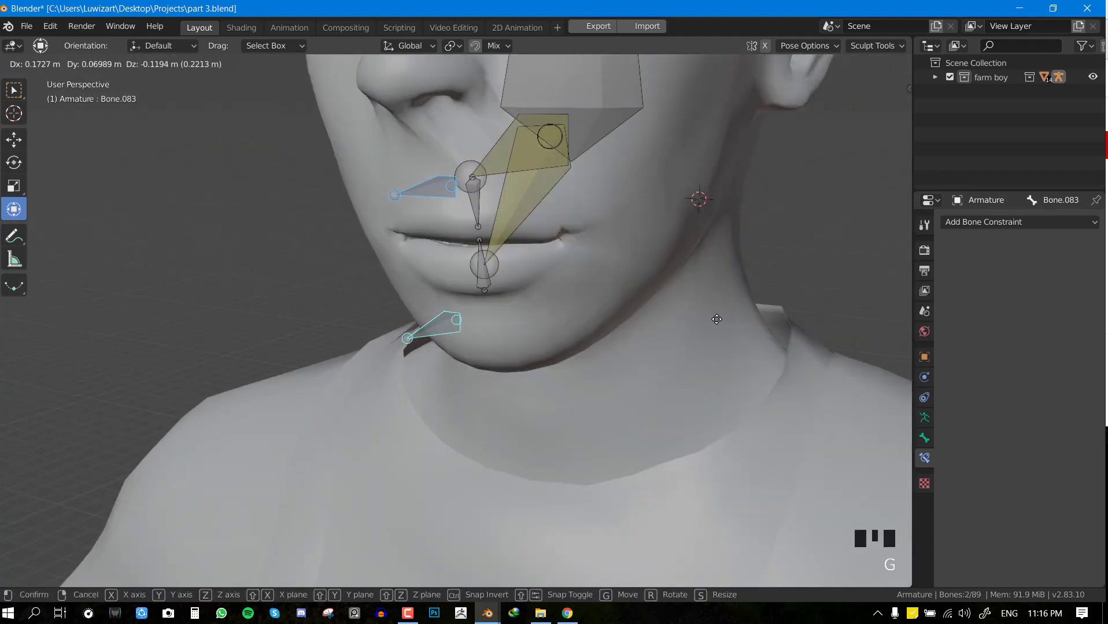
right_click(554, 328)
Return to Object Mode, deselect the armature and save the file
key("KP_1")
key("ctrl+Tab")
scroll(604, 318, "down", 2)
key("KP_3")
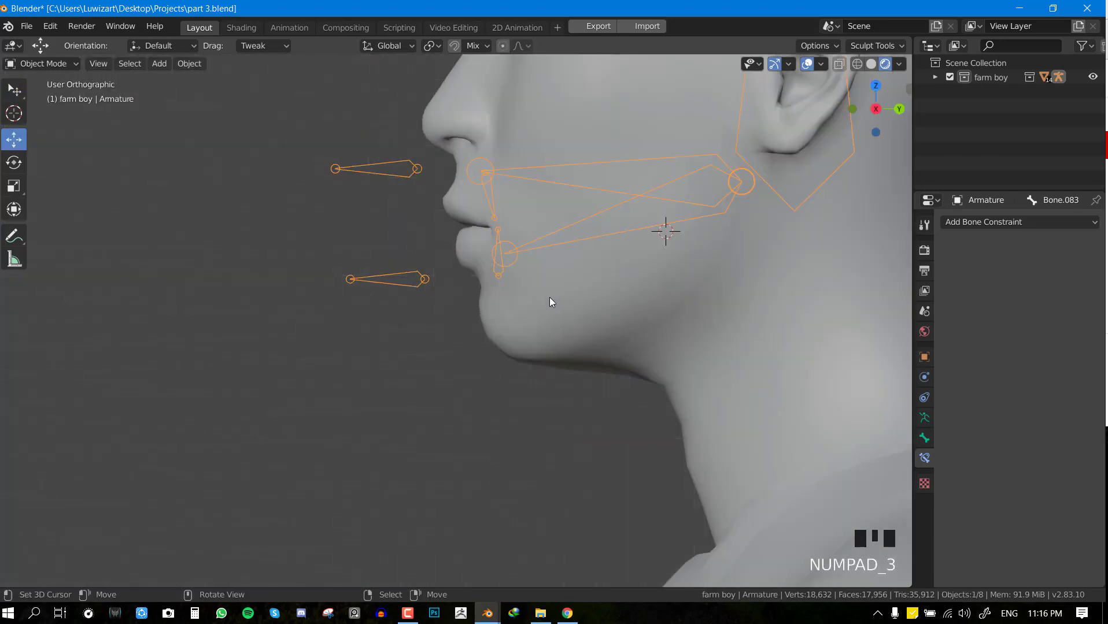
middle_click_drag(570, 241, 549, 343, "shift")
key("alt+a")
key("KP_1")
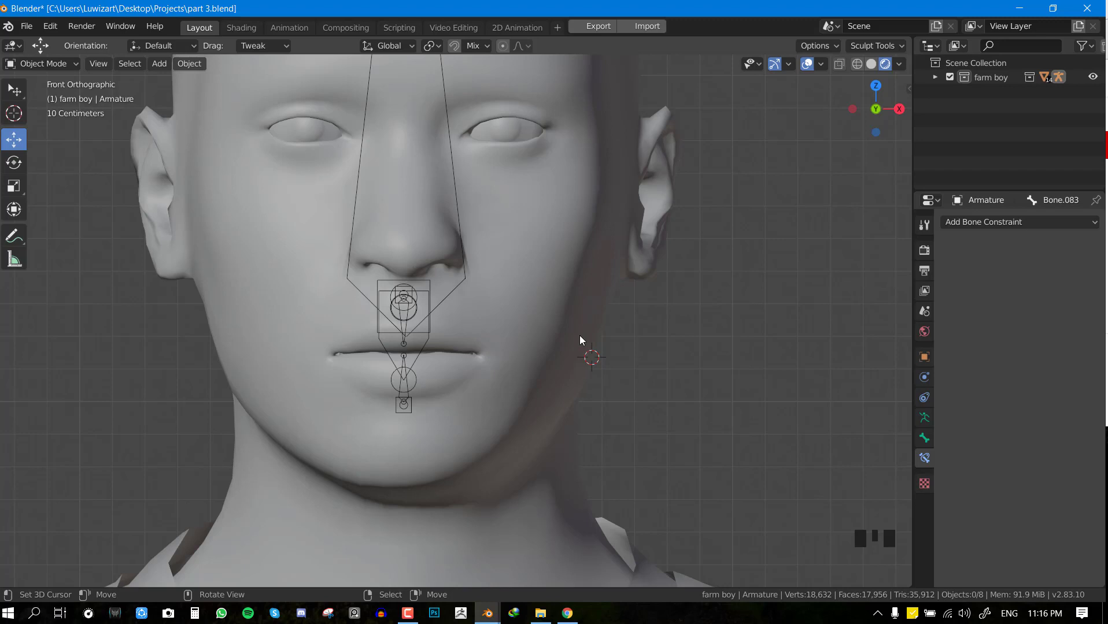
scroll(515, 324, "up", 2)
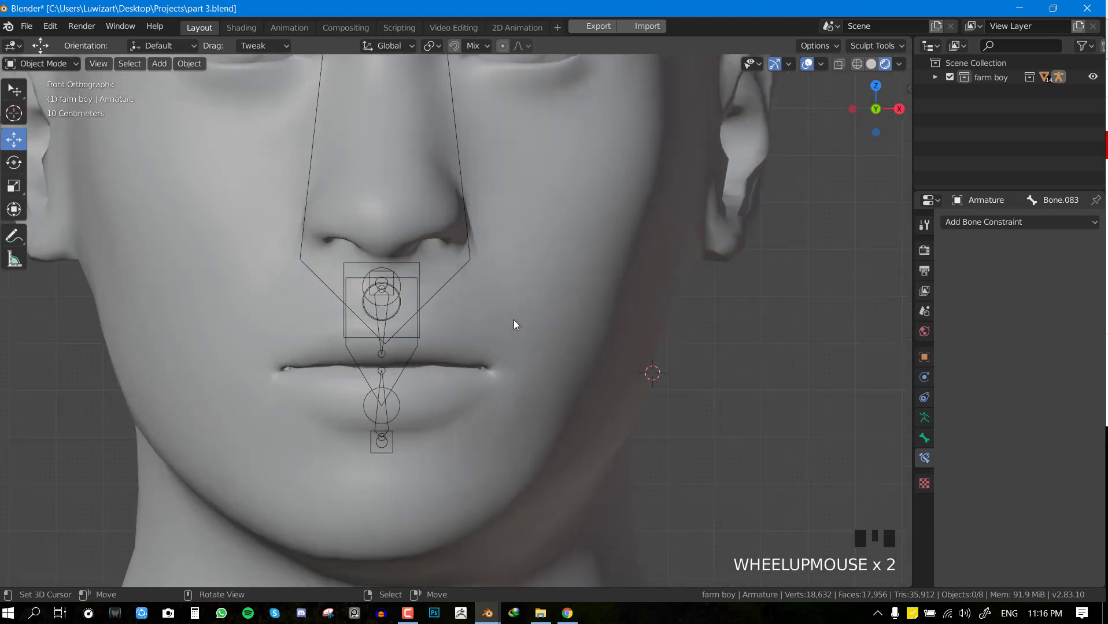
middle_click_drag(514, 324, 584, 327, "shift")
scroll(606, 322, "down", 3)
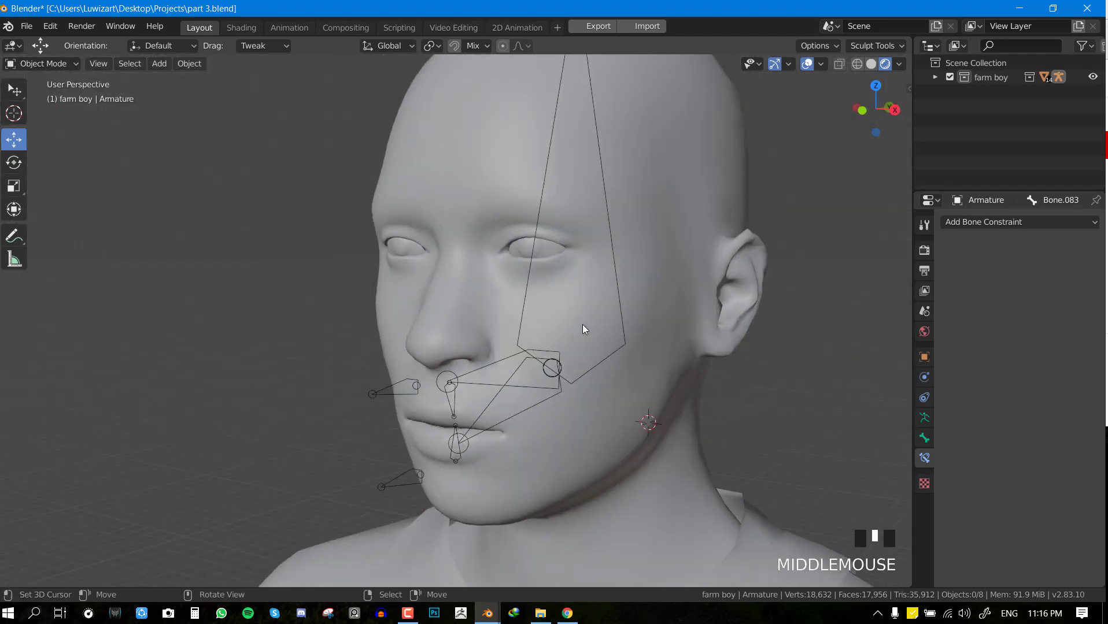
key("ctrl+s")
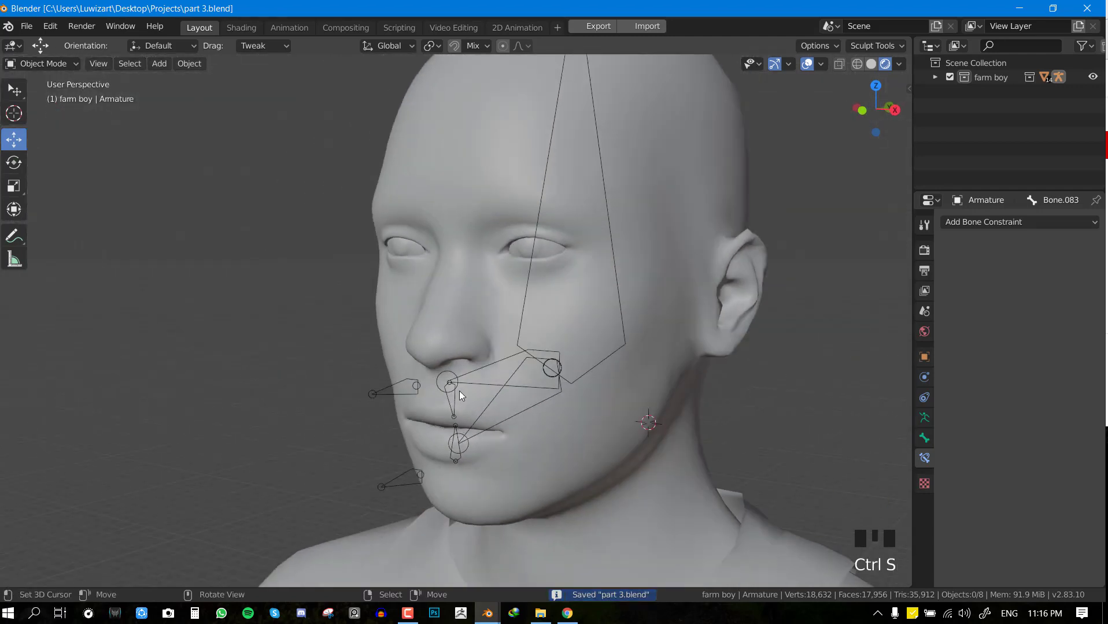
Select the armature, show its armature data properties, and enter Pose Mode with all bones deselected
key("KP_3")
middle_click_drag(463, 388, 421, 293, "shift")
scroll(655, 413, "down", 1)
right_click(637, 354)
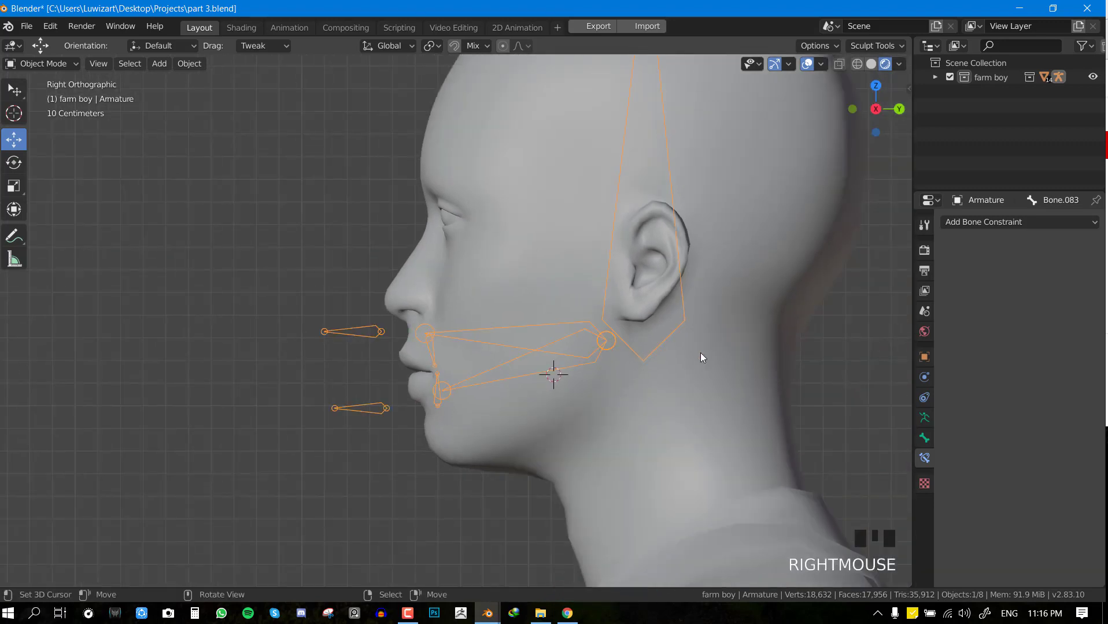
left_click(924, 417)
key("ctrl+Tab")
key("alt+a")
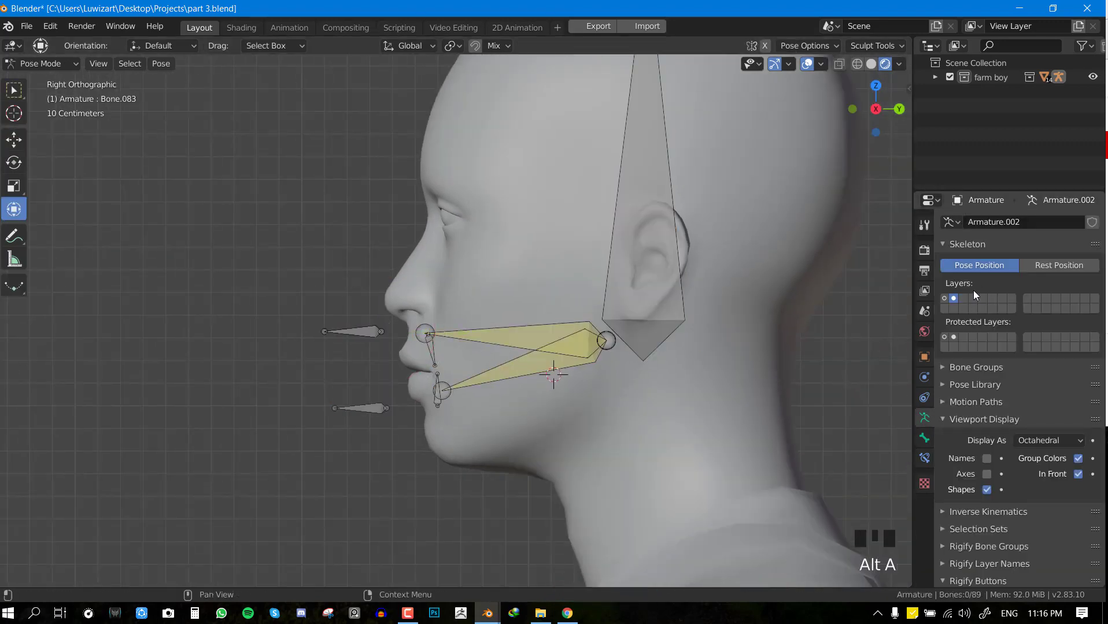
Make the third bone layer the only visible layer of the armature and save the file
left_click(964, 299)
key("KP_1")
key("ctrl+s")
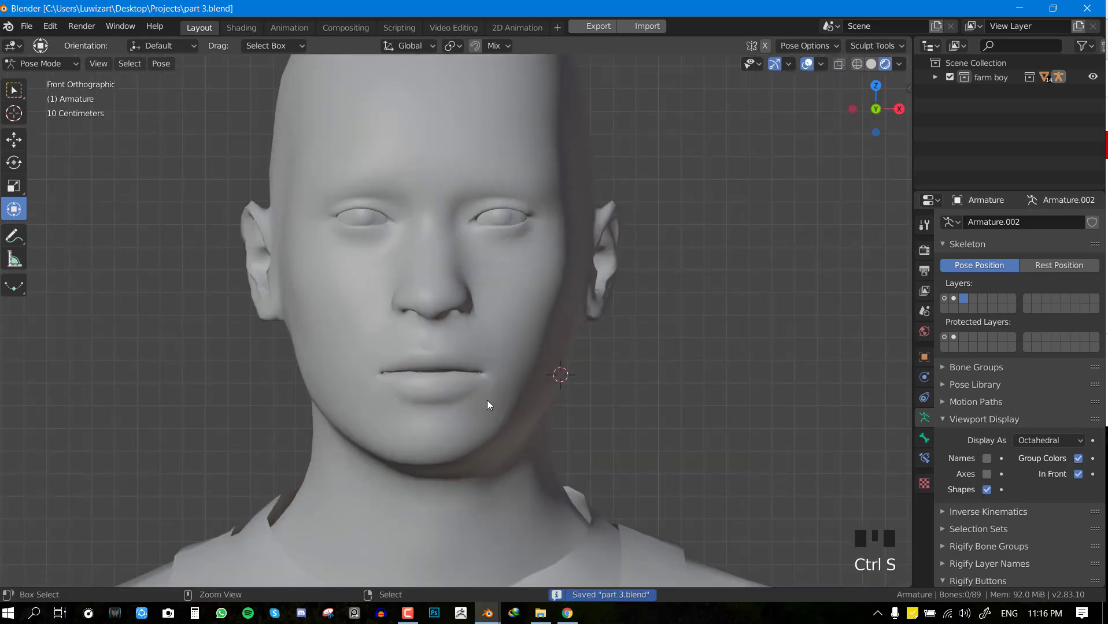
middle_click_drag(487, 400, 505, 284, "shift")
key("ctrl+5")
scroll(554, 295, "up", 2)
middle_click_drag(422, 453, 441, 315, "shift")
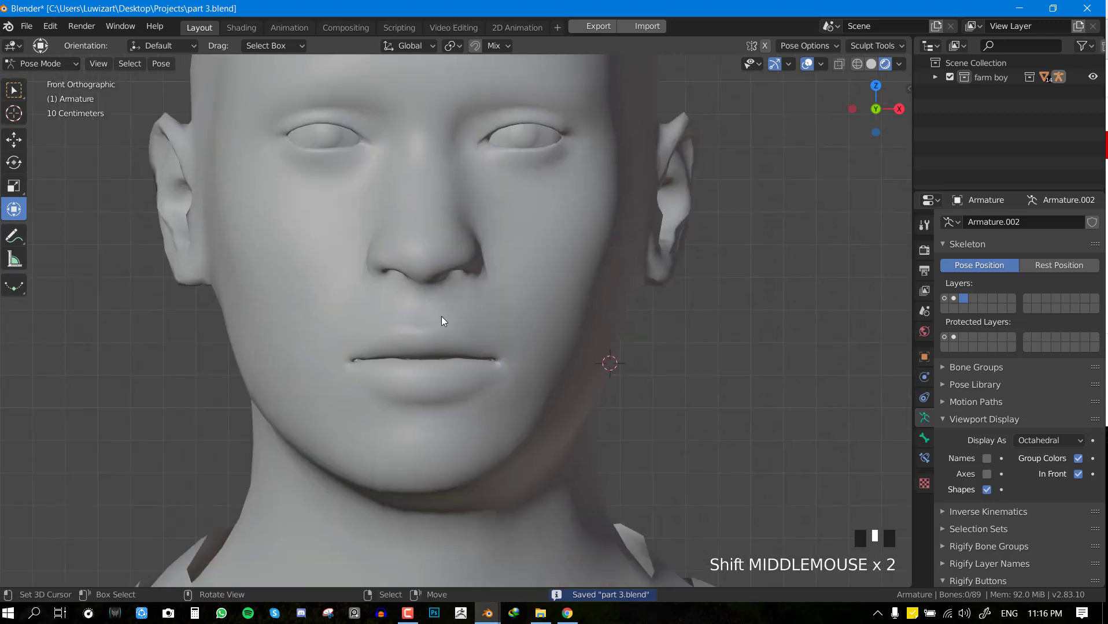
key("ctrl+s")
Add a bone in Edit Mode just above the middle of the upper lip, and shorten it to end below the nose
scroll(435, 333, "up", 2)
left_click(408, 332)
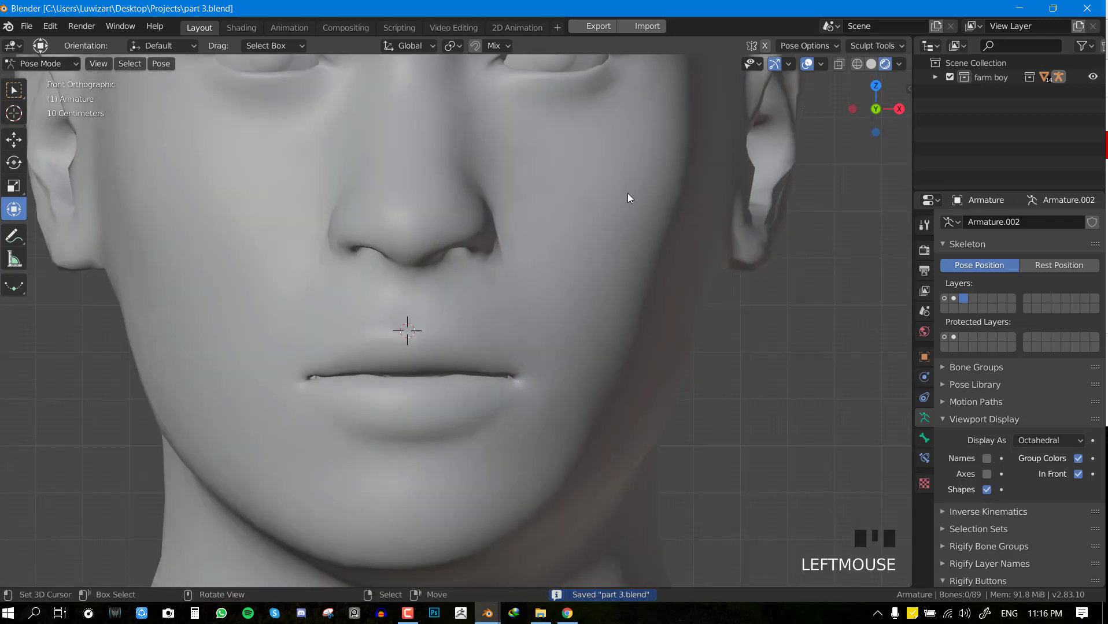
key("shift+a")
key("Tab")
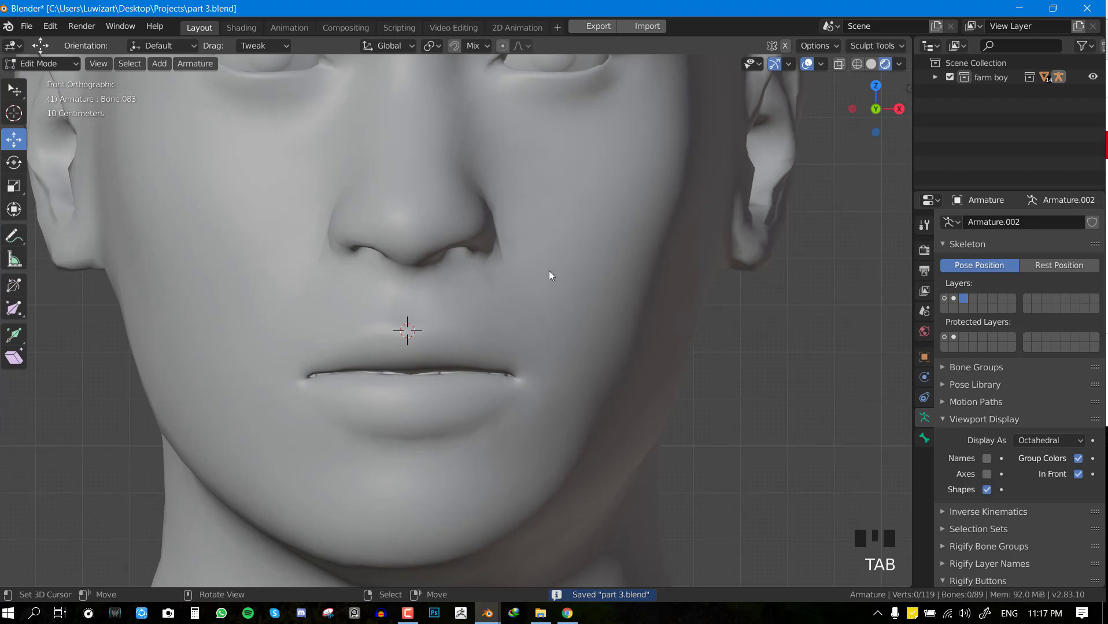
key("shift+a")
scroll(416, 117, "down", 5)
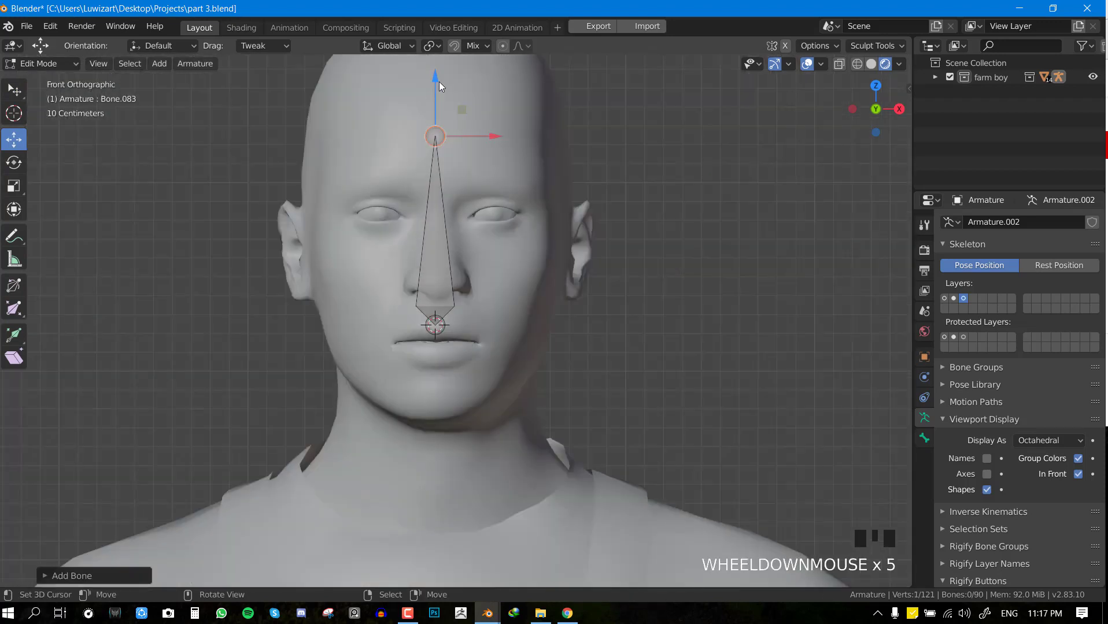
left_click_drag(439, 81, 446, 255)
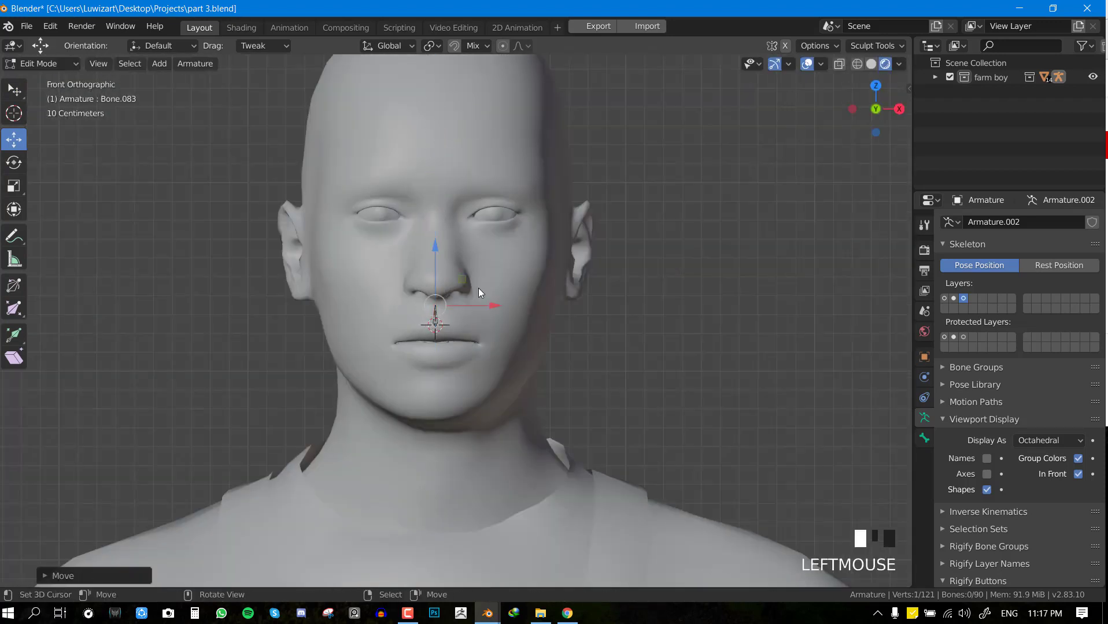
scroll(462, 289, "up", 4)
Enable face snapping, snap the new upper lip bone onto the face surface, and save the file
left_click(454, 46)
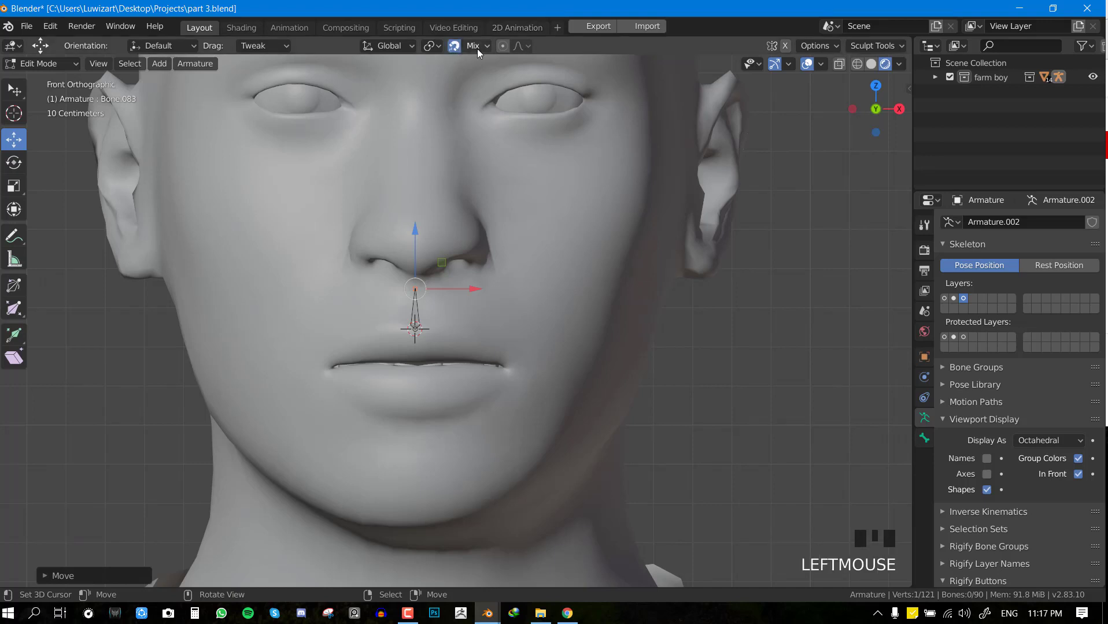
left_click(477, 47)
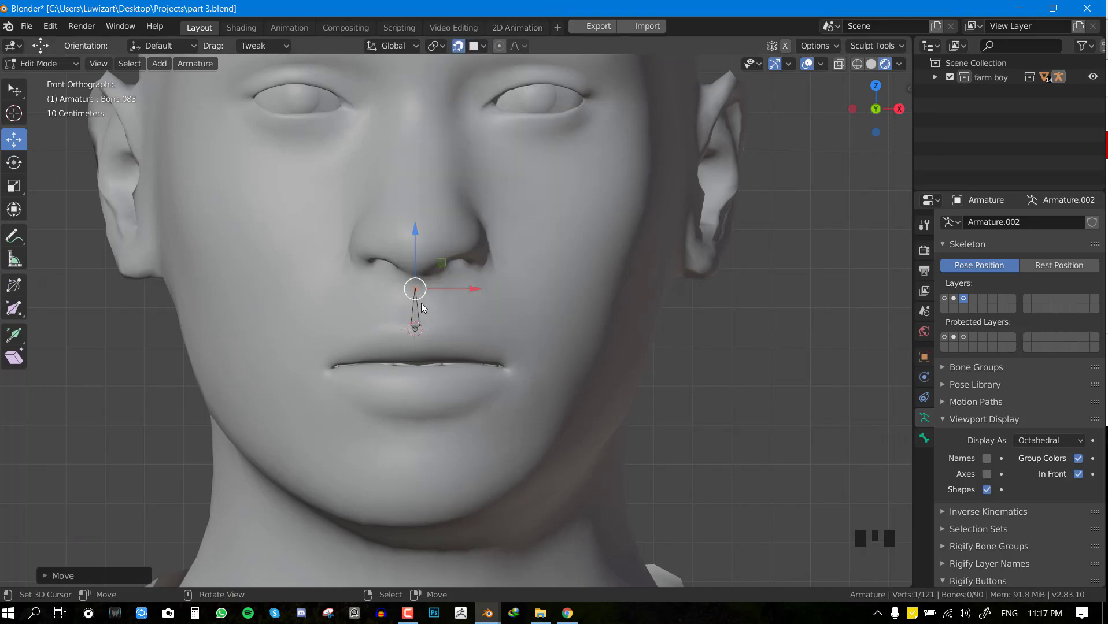
right_click(421, 304)
key("g")
left_click(416, 307)
middle_click_drag(449, 318, 378, 288)
key("KP_1")
middle_click_drag(424, 316, 462, 307, "shift")
key("ctrl+s")
Duplicate the upper lip bone to the character's left mouth corner and rotate the copy to point outward
key("shift+d")
left_click(532, 326)
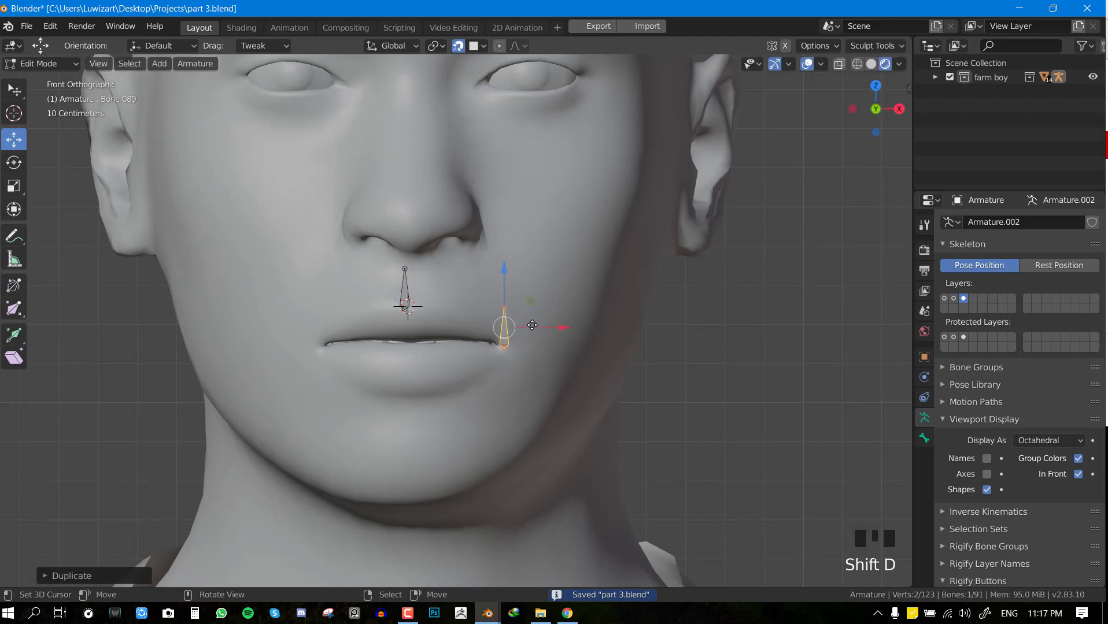
key("r")
left_click(552, 377)
key("g")
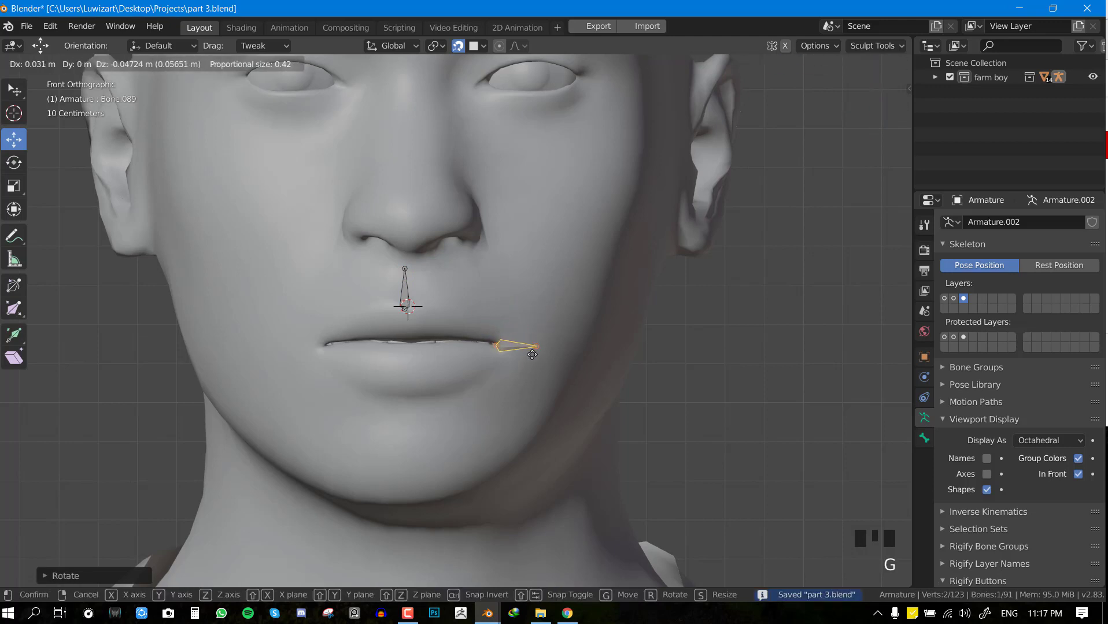
left_click(534, 354)
key("r")
left_click(573, 354)
Duplicate the mouth corner bone to the middle of the lower lip and rotate the copy to point down toward the chin
key("shift+d")
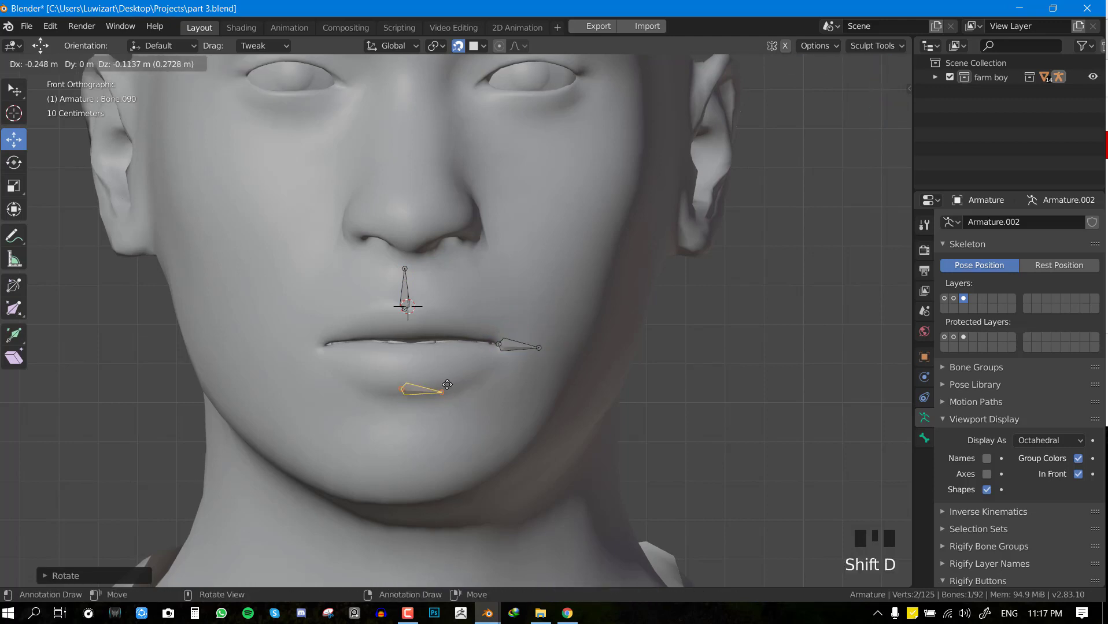
left_click(446, 384)
key("r")
left_click(453, 446)
key("g")
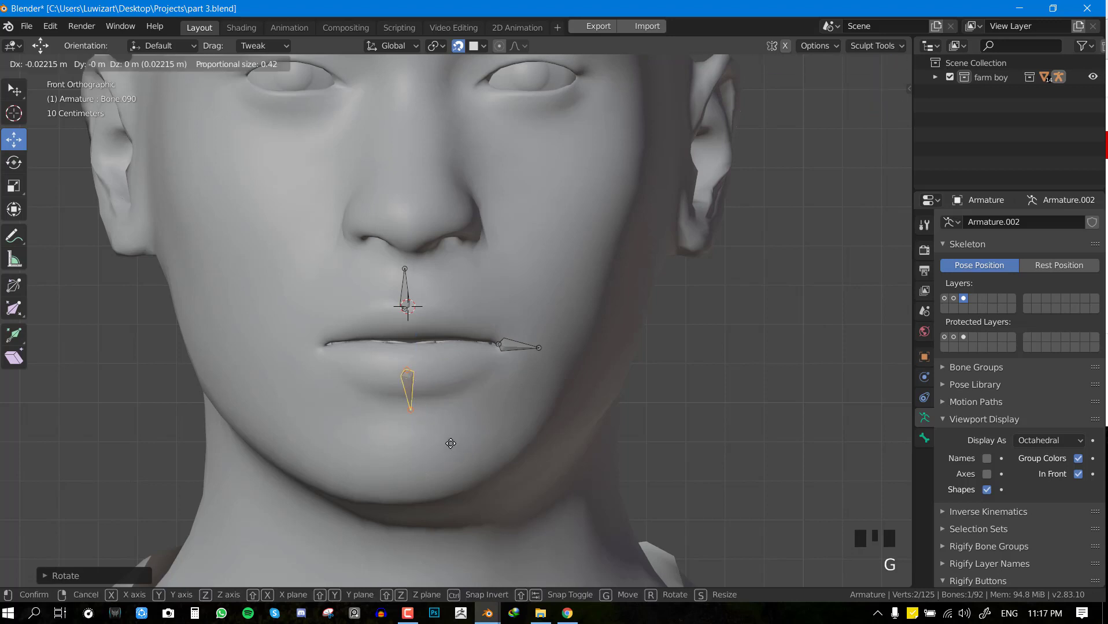
left_click(440, 440)
Duplicate the middle lower lip bone to the character's left half of the lower lip, angling the copy slightly outward
key("shift+d")
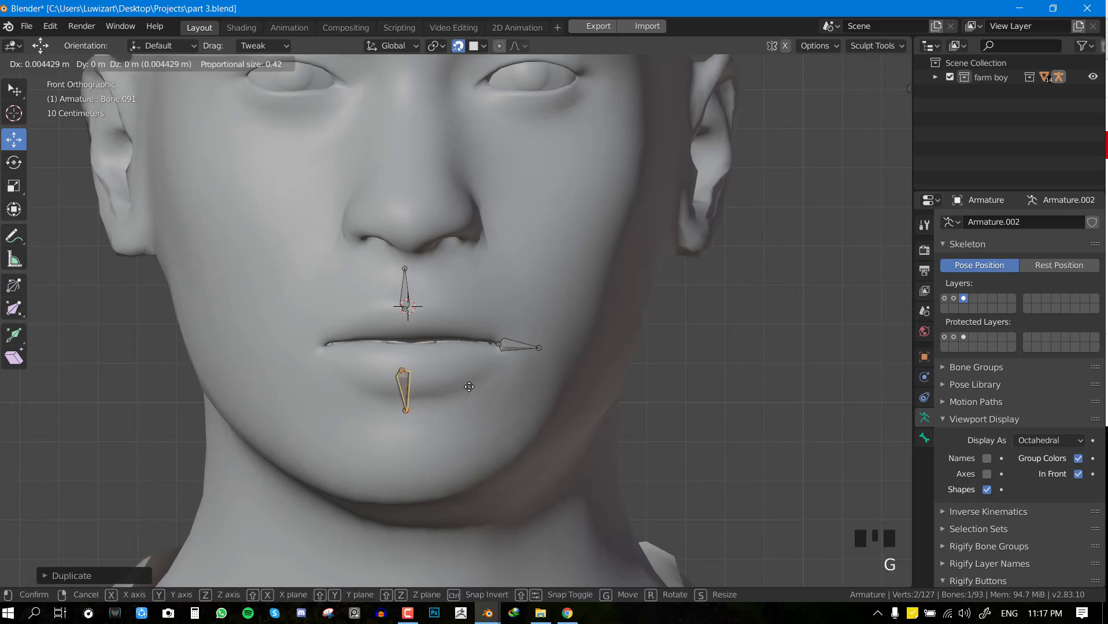
left_click(522, 380)
key("r")
left_click(562, 333)
Duplicate the side lower lip bone to the character's left half of the upper lip and rotate it to point up and outward
key("shift+d")
key("s")
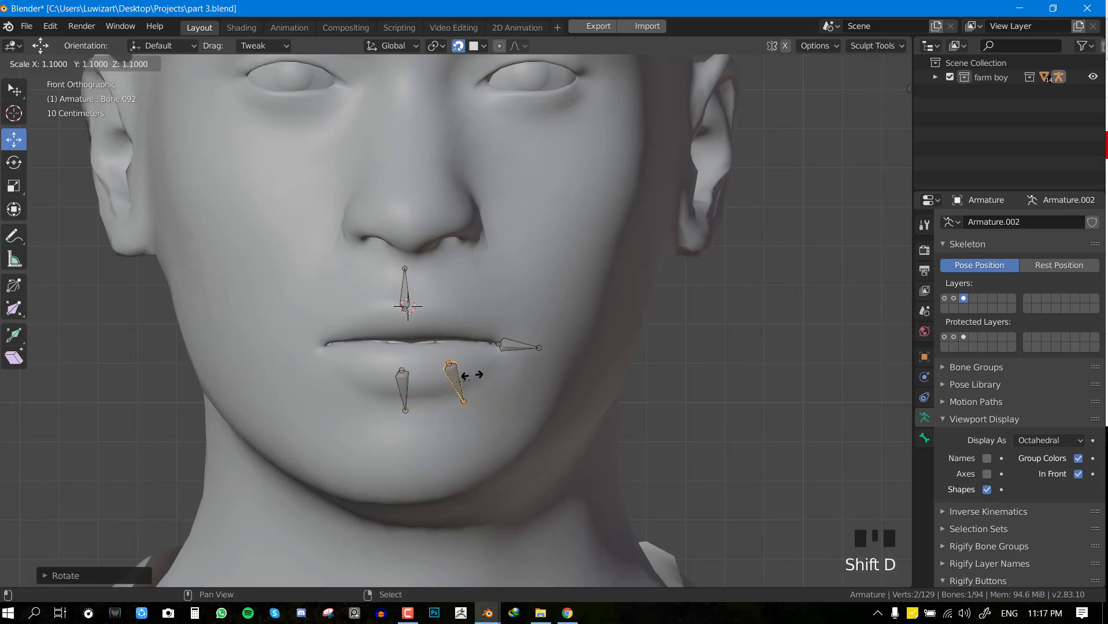
left_click(471, 373)
key("g")
left_click(488, 360)
key("r")
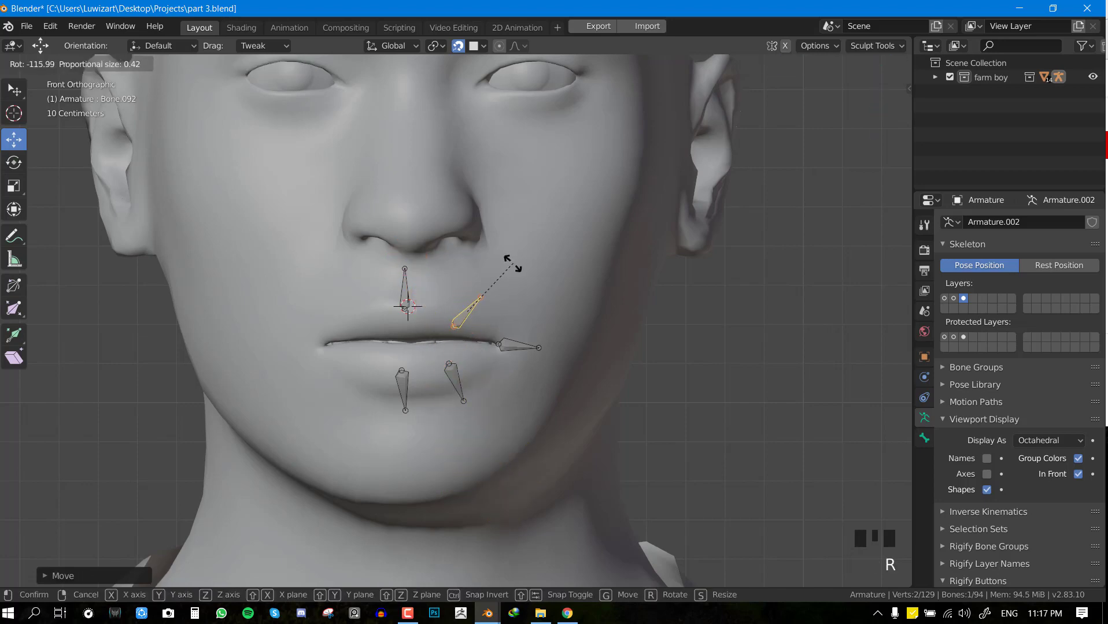
left_click(506, 276)
key("g")
left_click(504, 303)
key("r")
left_click(524, 282)
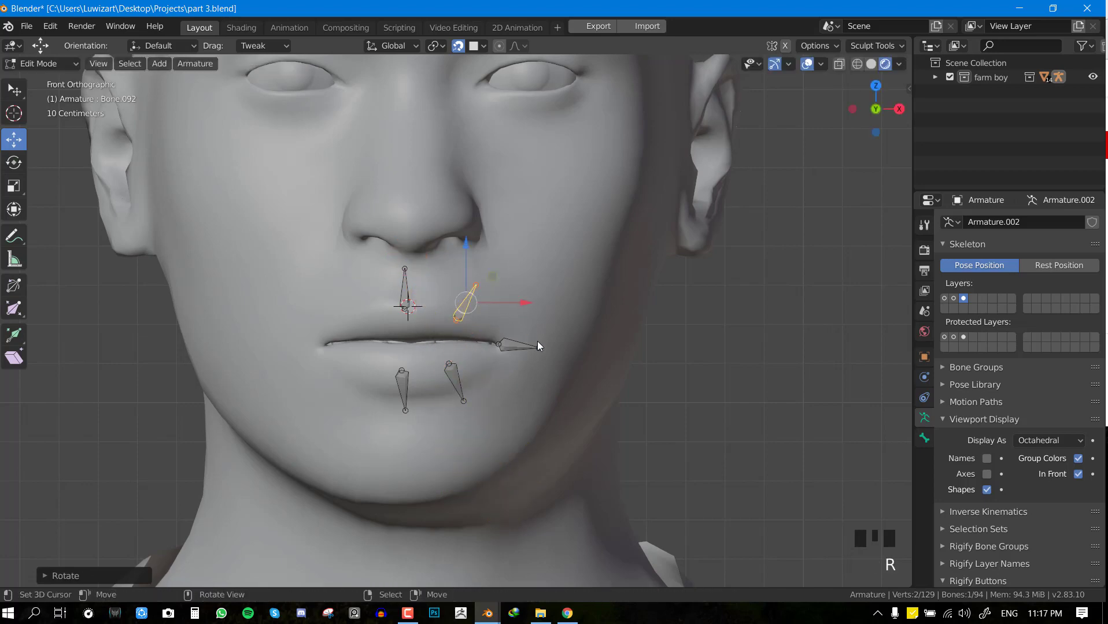
Deselect everything and examine the placement of the five lip bones around the mouth
middle_click_drag(537, 346, 515, 343)
key("KP_1")
key("alt+a")
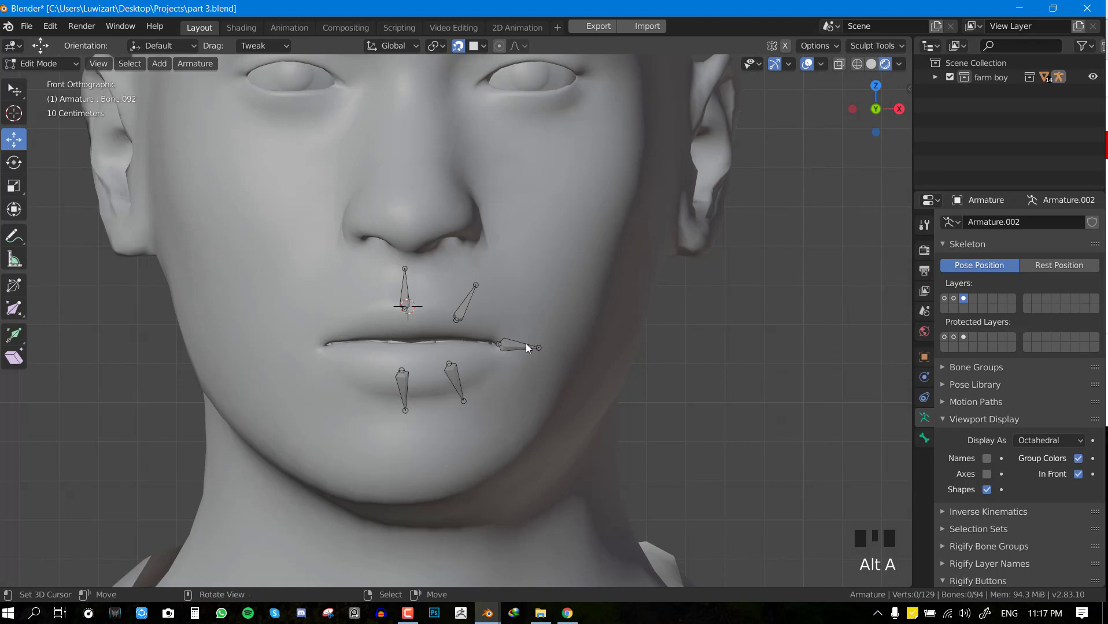
scroll(498, 315, "up", 3)
scroll(503, 326, "down", 3)
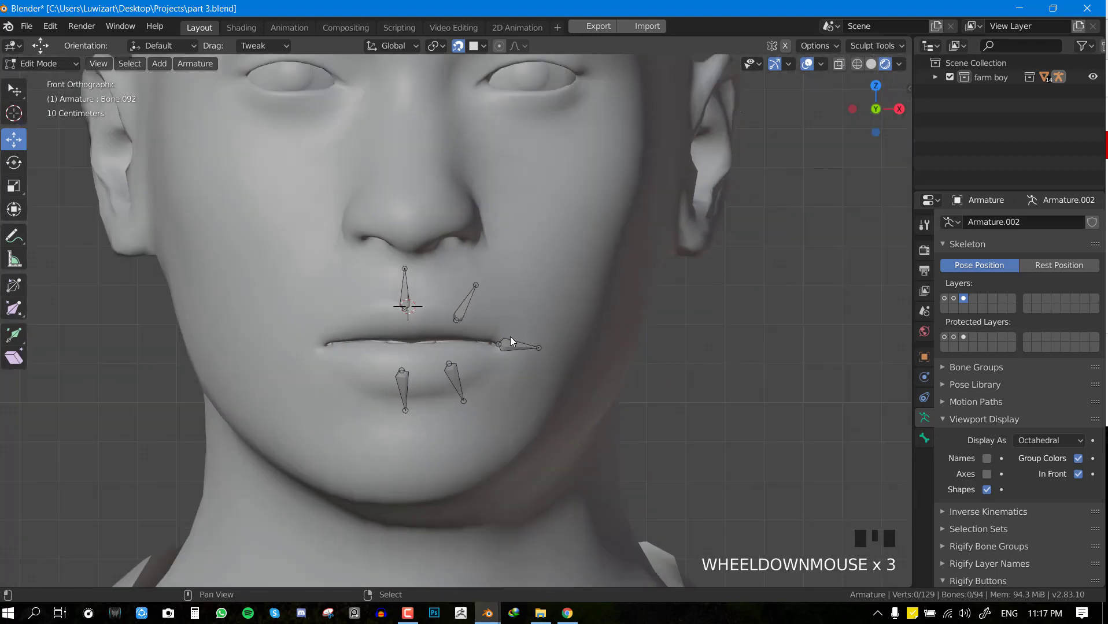
middle_click_drag(510, 338, 509, 340, "shift")
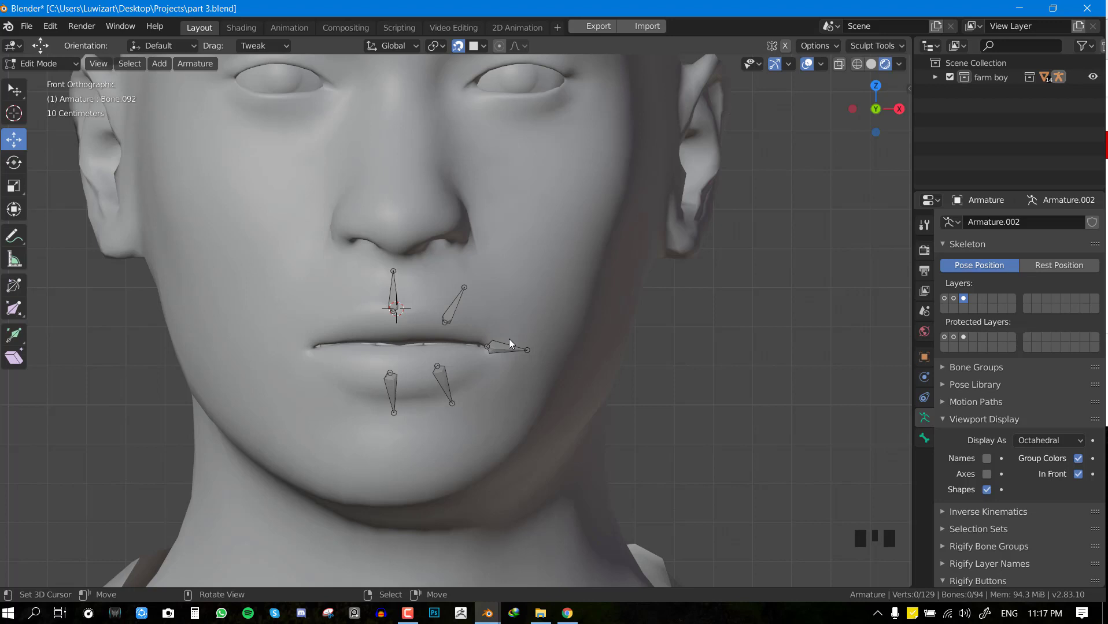
scroll(508, 343, "up", 3)
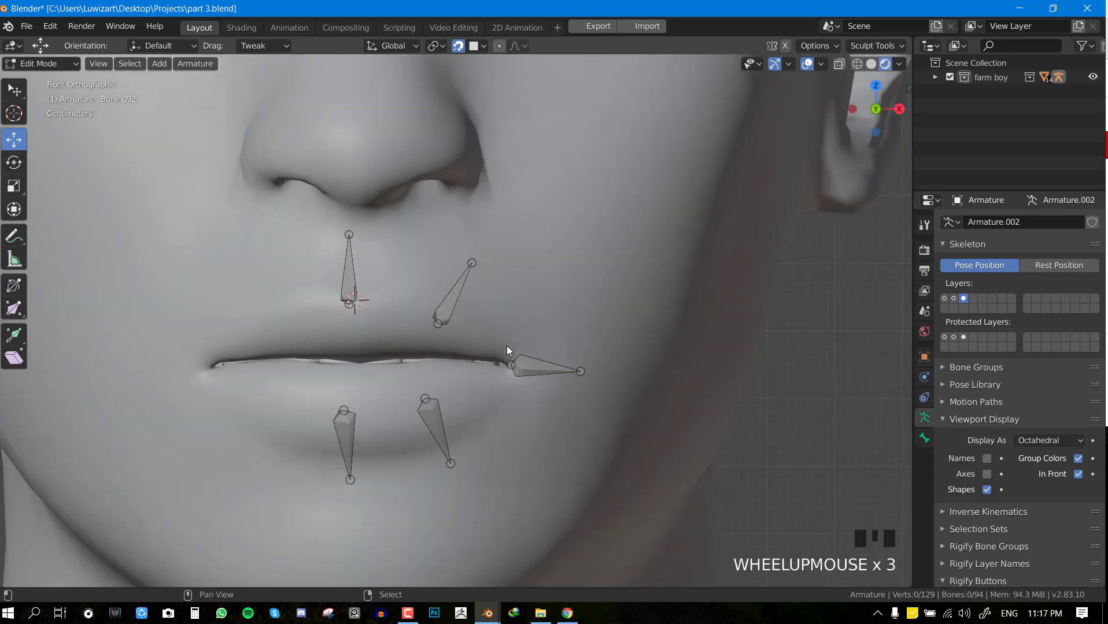
middle_click_drag(506, 345, 464, 355, "shift")
scroll(580, 345, "down", 4)
key("KP_1")
scroll(532, 282, "up", 3)
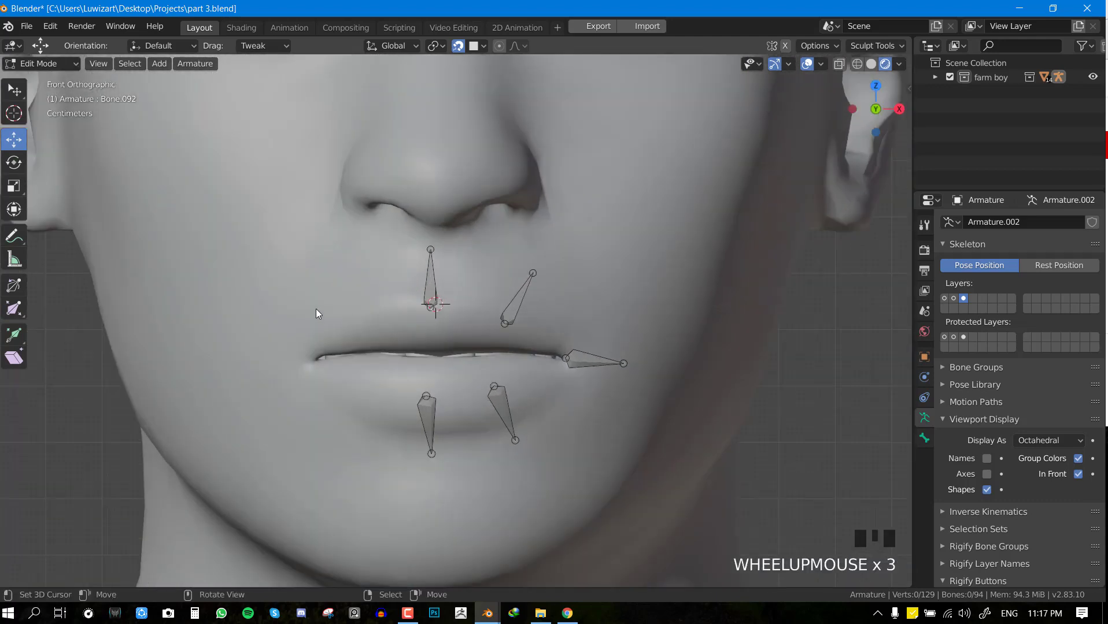
scroll(496, 330, "down", 2)
scroll(505, 326, "up", 2)
Select all five lip bones and recalculate their roll to the Global +Y Axis
key("a")
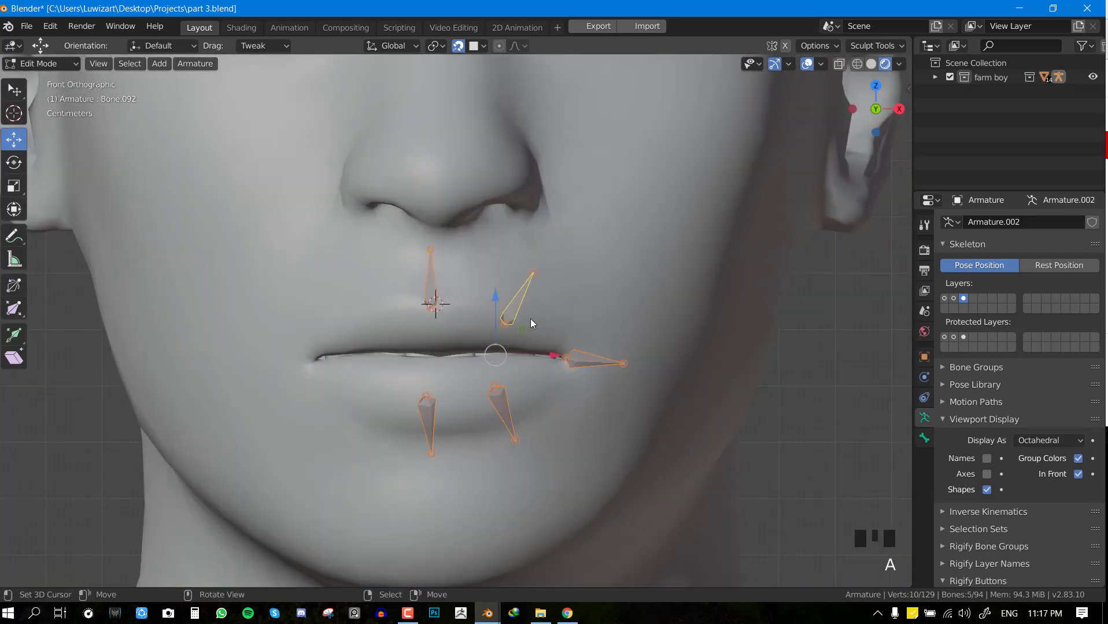
key("shift+n")
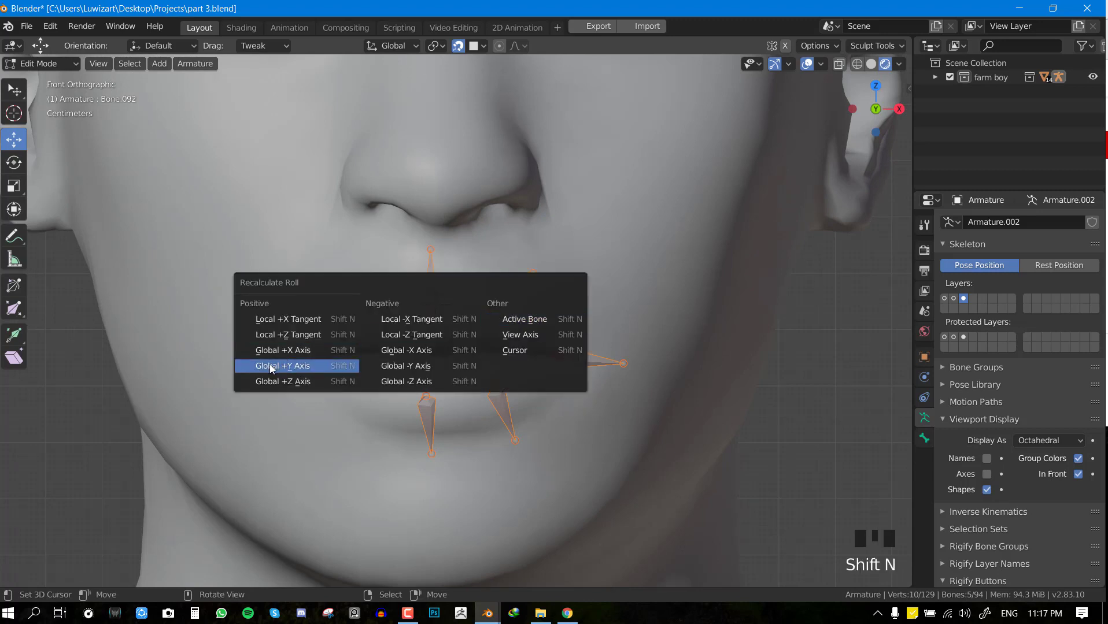
left_click(305, 366)
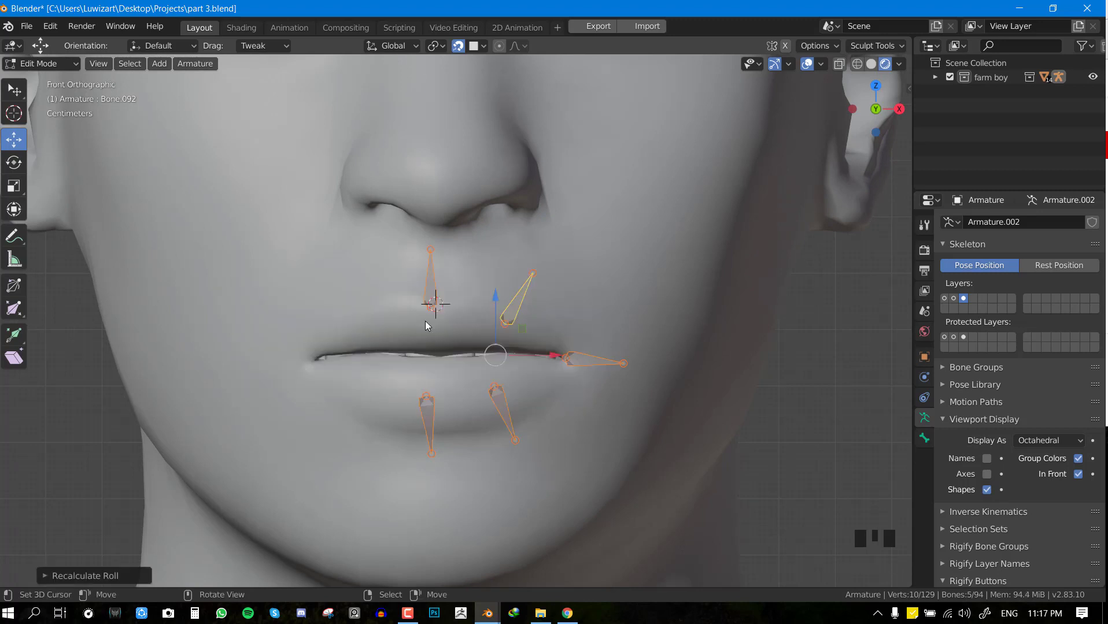
Deselect the lip bones, turn snapping off, and save the file
scroll(578, 322, "down", 2)
middle_click_drag(578, 322, 519, 332)
scroll(518, 327, "up", 2)
scroll(523, 323, "up", 3)
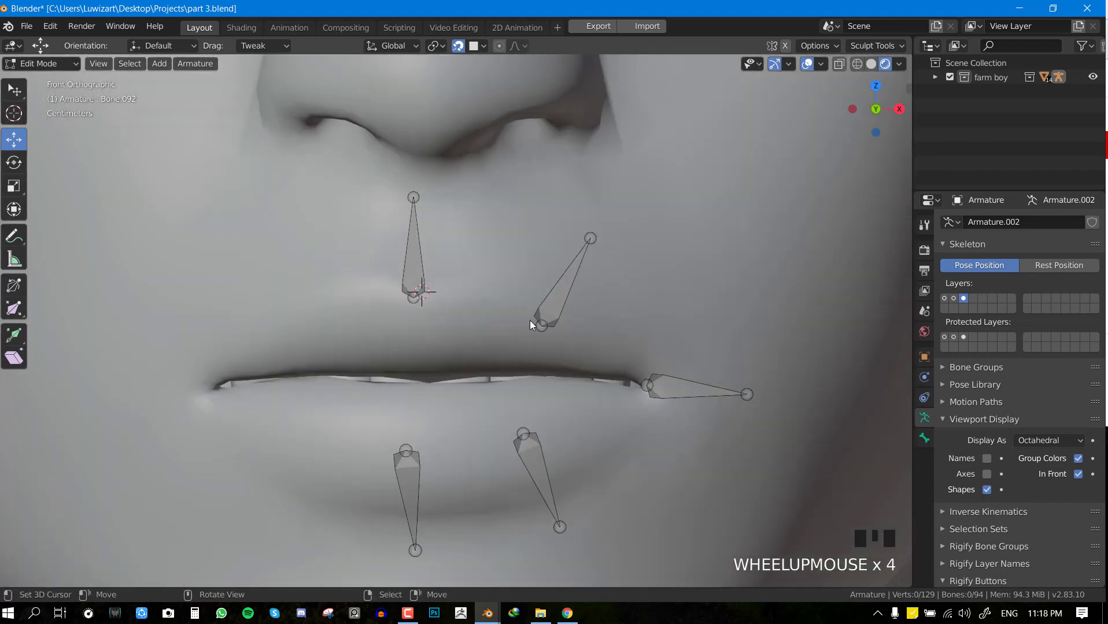
scroll(589, 344, "down", 2)
middle_click_drag(589, 344, 538, 344)
key("KP_1")
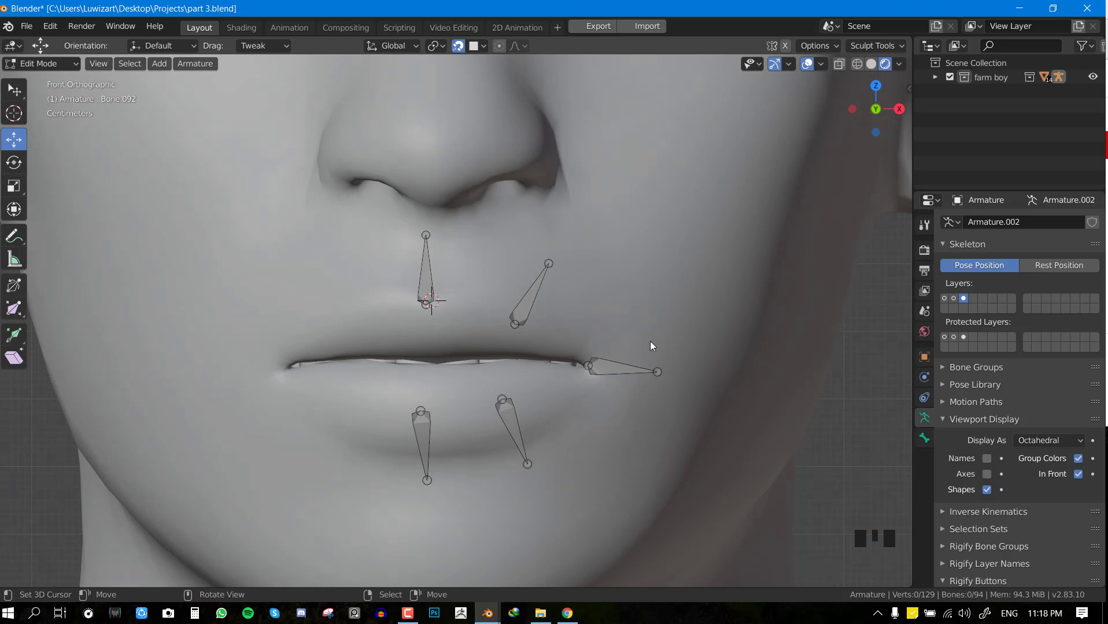
key("shift+Tab")
key("ctrl+s")
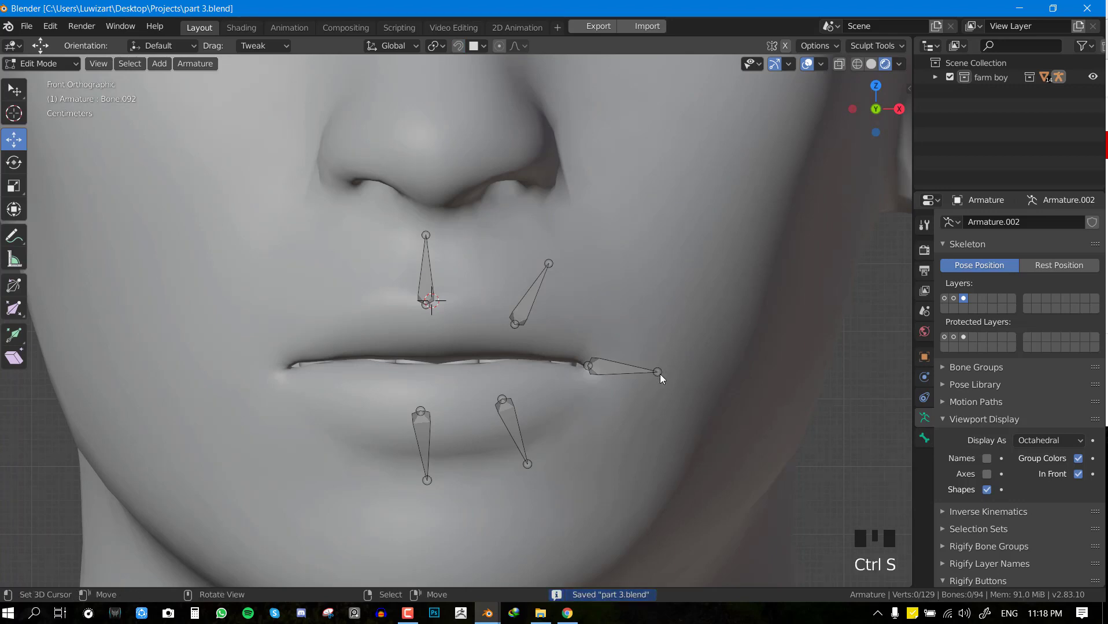
Create a linking bone from the base of the middle upper lip bone to the base of the side upper lip bone
middle_click_drag(522, 374, 475, 376)
key("KP_1")
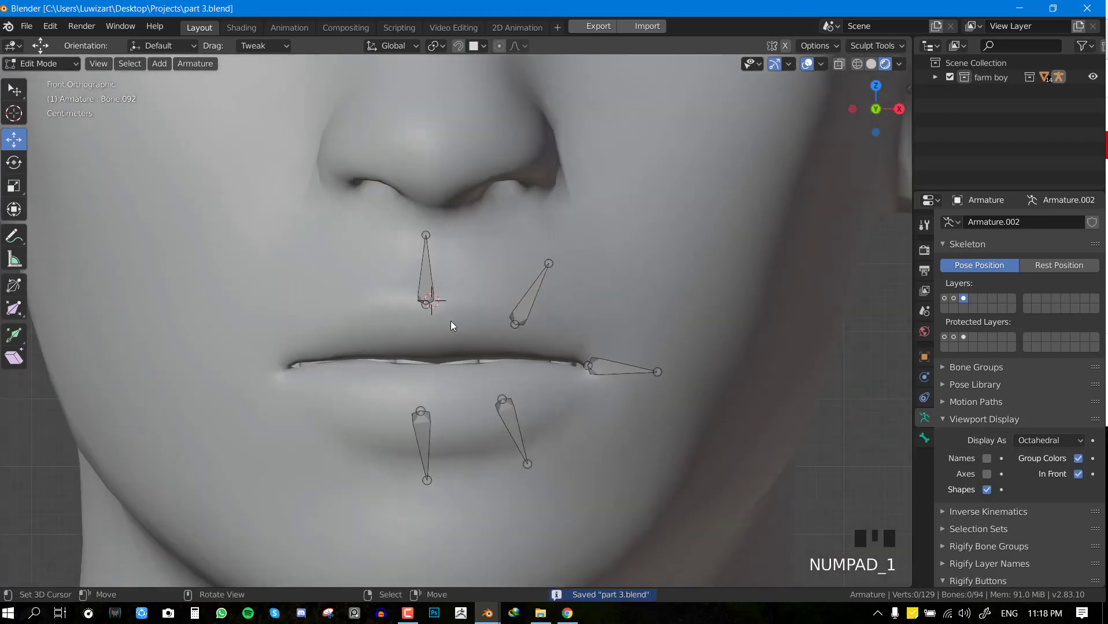
right_click(420, 305)
right_click(421, 305)
right_click(516, 331, "shift")
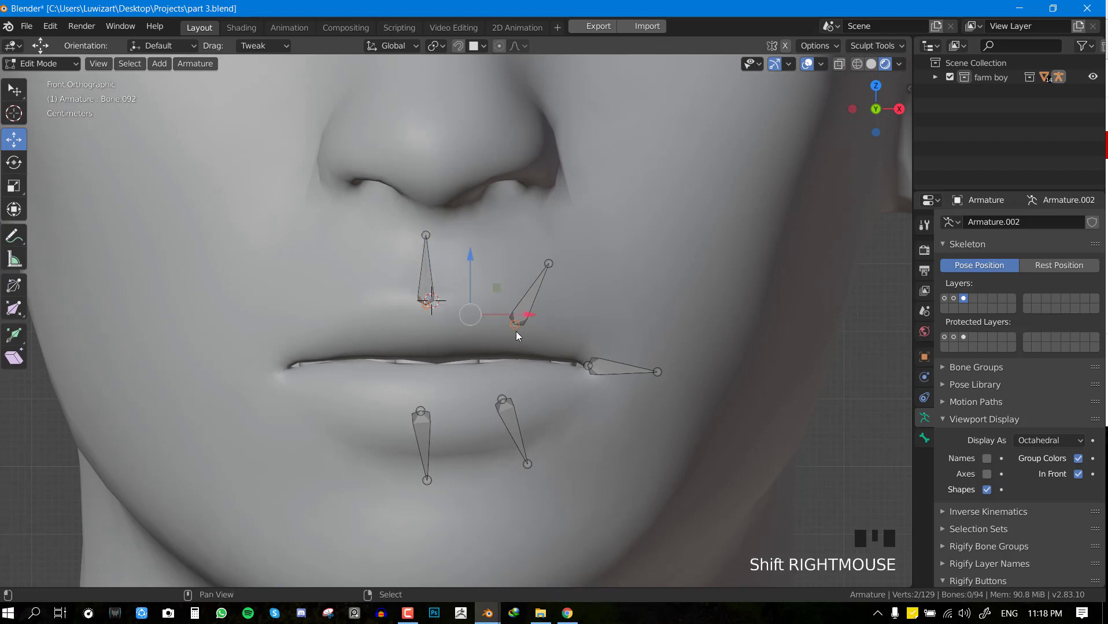
right_click(428, 312)
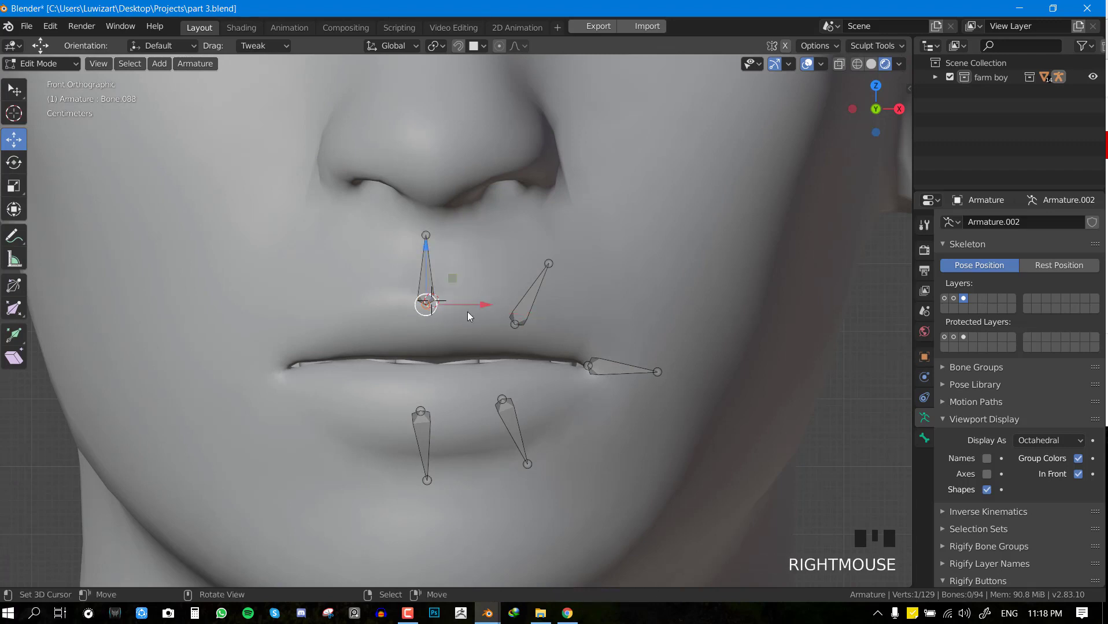
right_click(513, 327, "shift")
key("f")
key("alt+a")
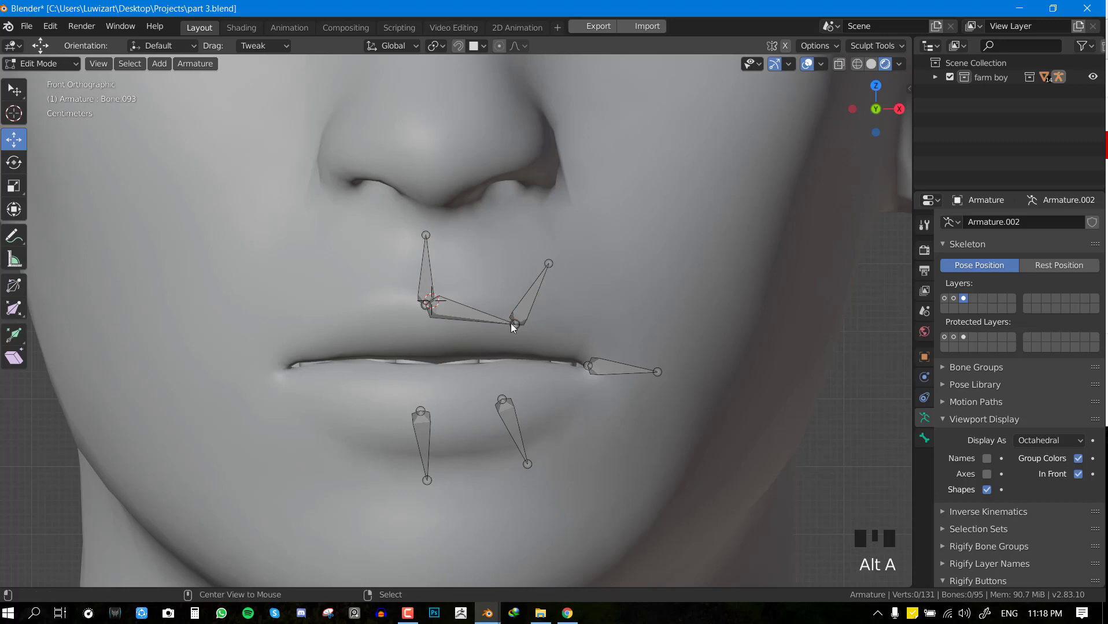
Create a linking bone from the base of the side upper lip bone to the base of the mouth corner bone
right_click(459, 307)
middle_click_drag(458, 307, 399, 333)
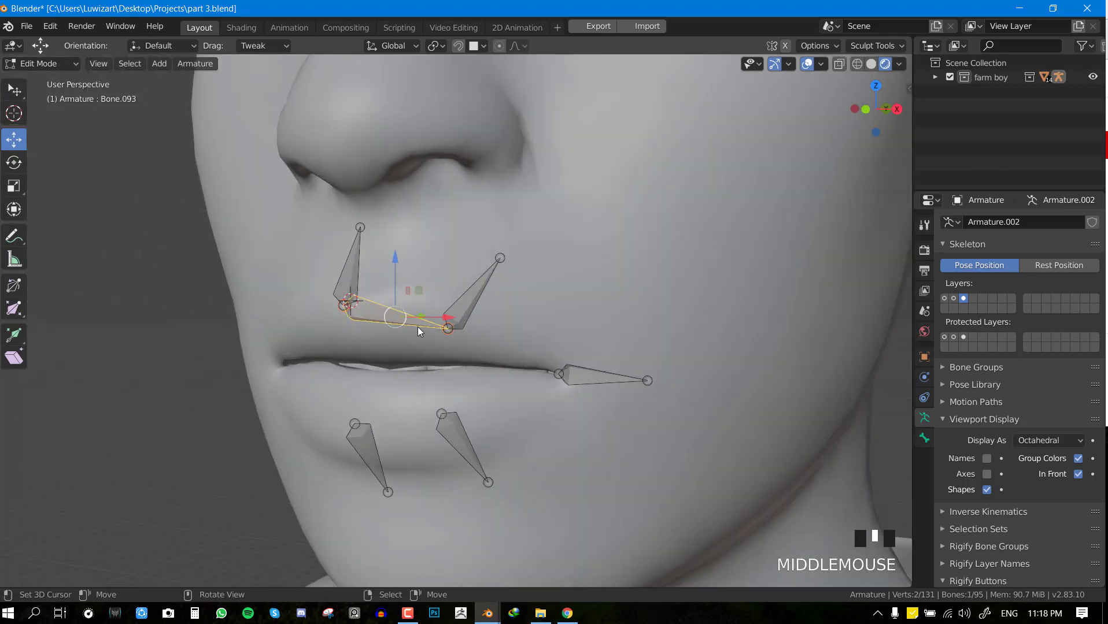
middle_click_drag(418, 330, 464, 323)
right_click(463, 316)
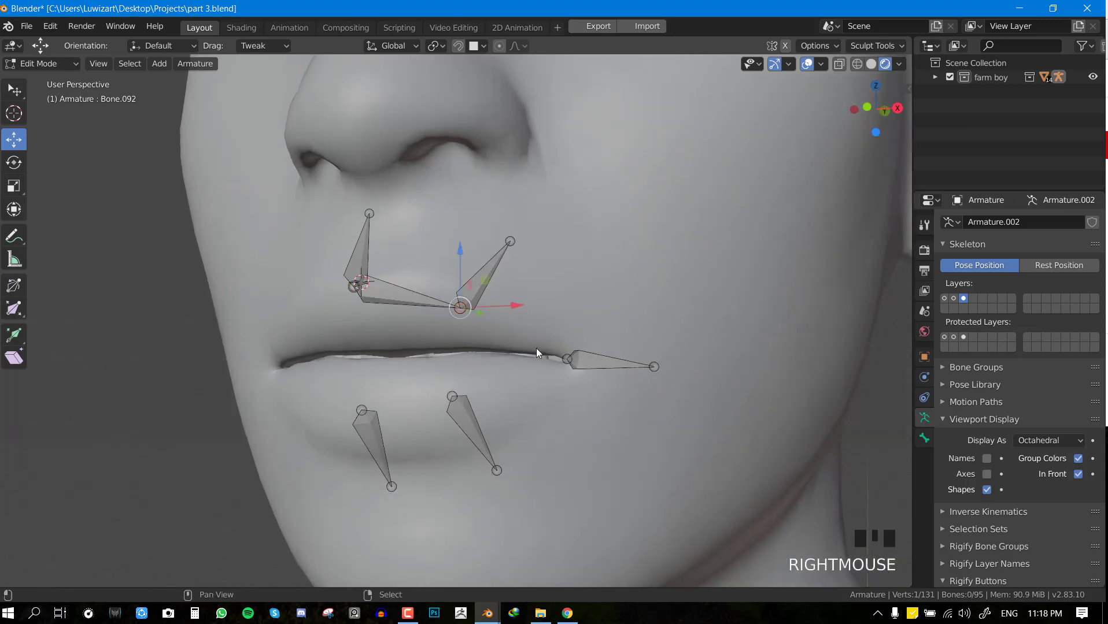
right_click(565, 359, "shift")
key("f")
key("alt+a")
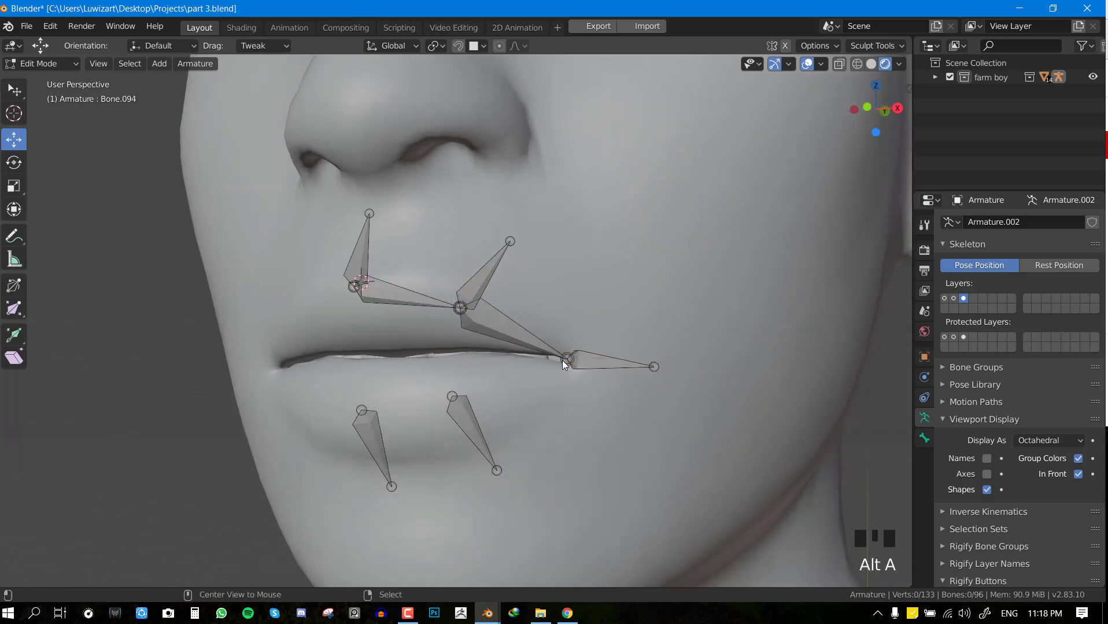
Add linking bones from the mouth corner to the side lower lip bone's base, and from there to the middle lower lip bone's base
right_click(561, 360)
right_click(444, 395, "shift")
key("f")
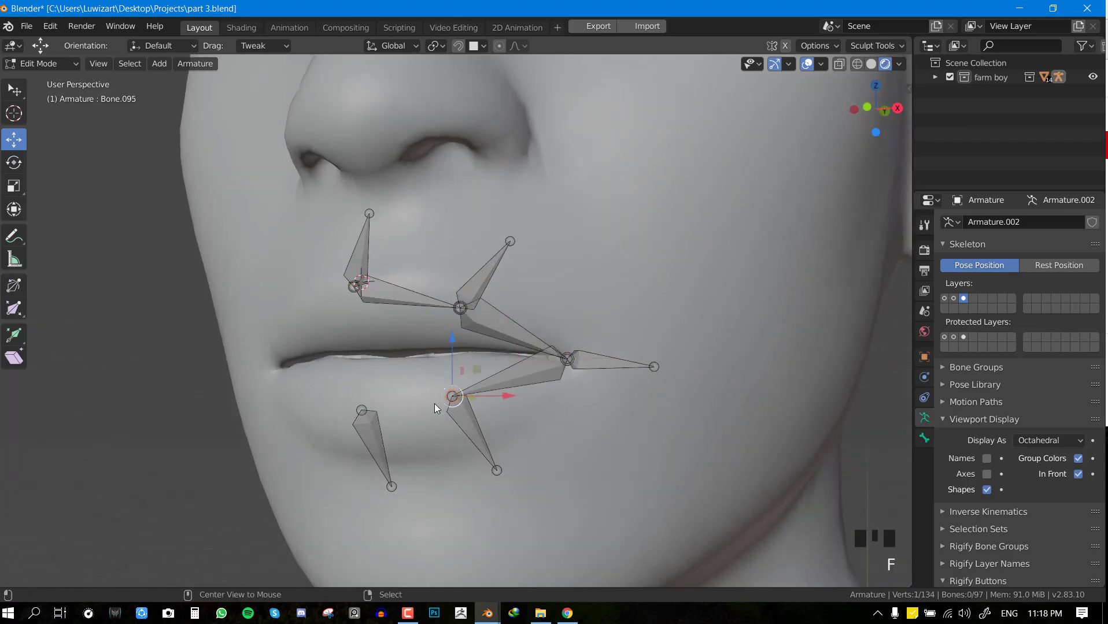
right_click(434, 404)
right_click(360, 405, "shift")
key("f")
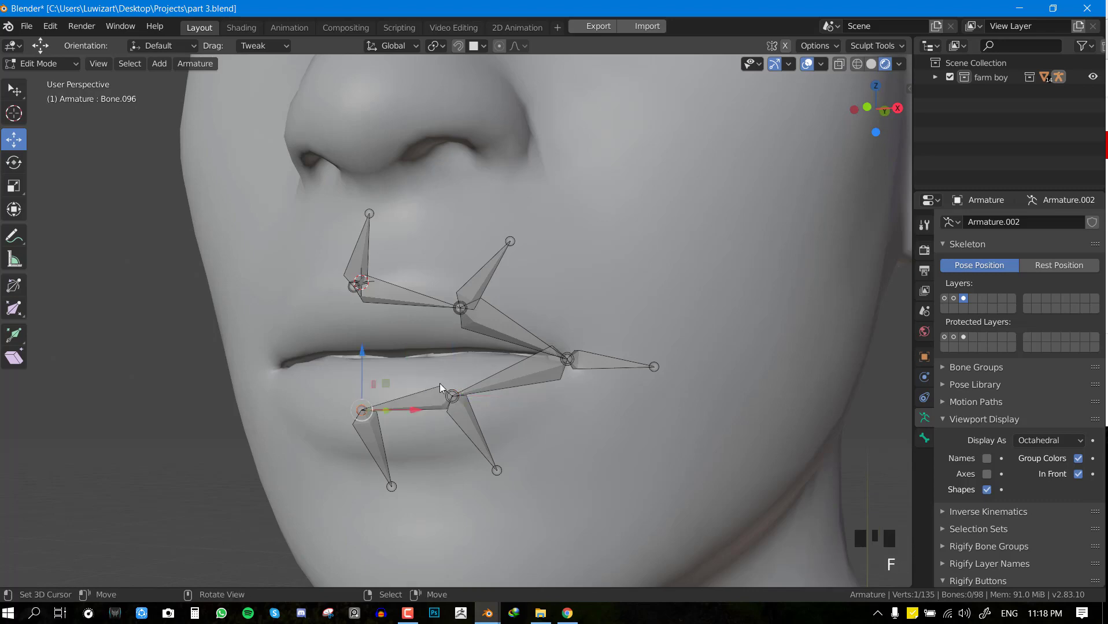
key("alt+a")
middle_click_drag(513, 359, 471, 396)
right_click_drag(472, 396, 483, 398)
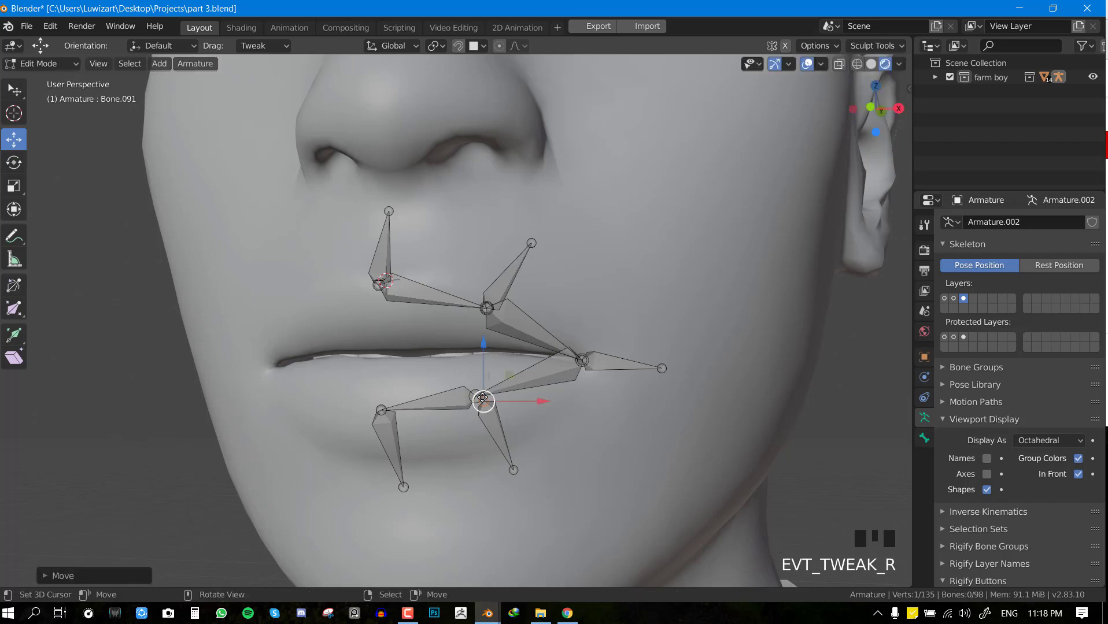
key("ctrl+z")
key("alt+a")
middle_click_drag(491, 384, 547, 326)
key("KP_1")
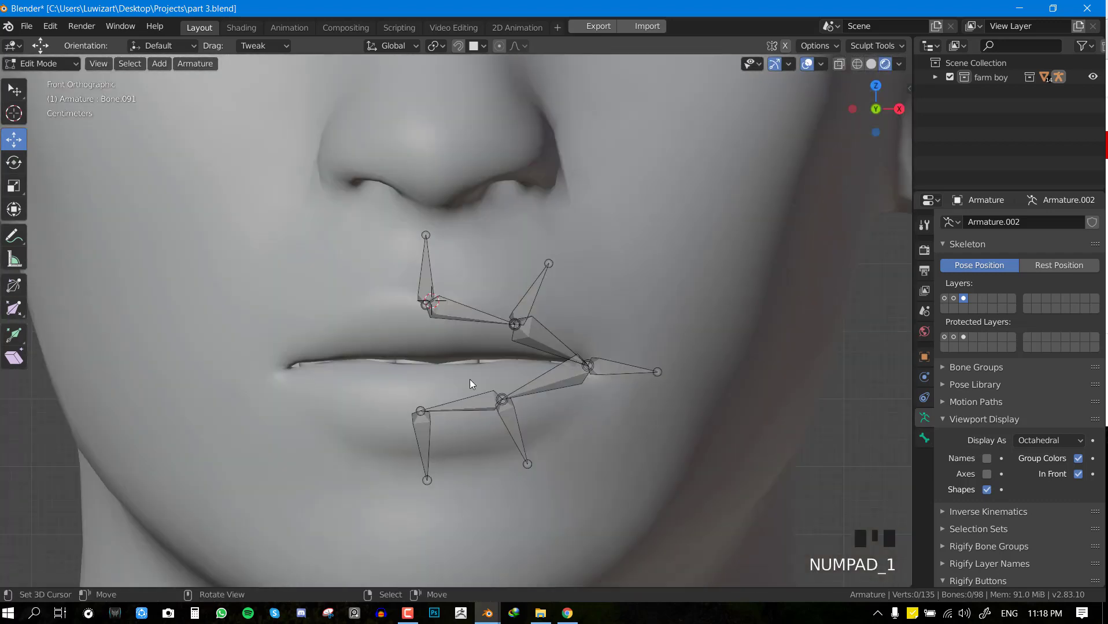
Select the side lower lip bone with its shared joint and move them slightly outward and down along the lower lip
key("c")
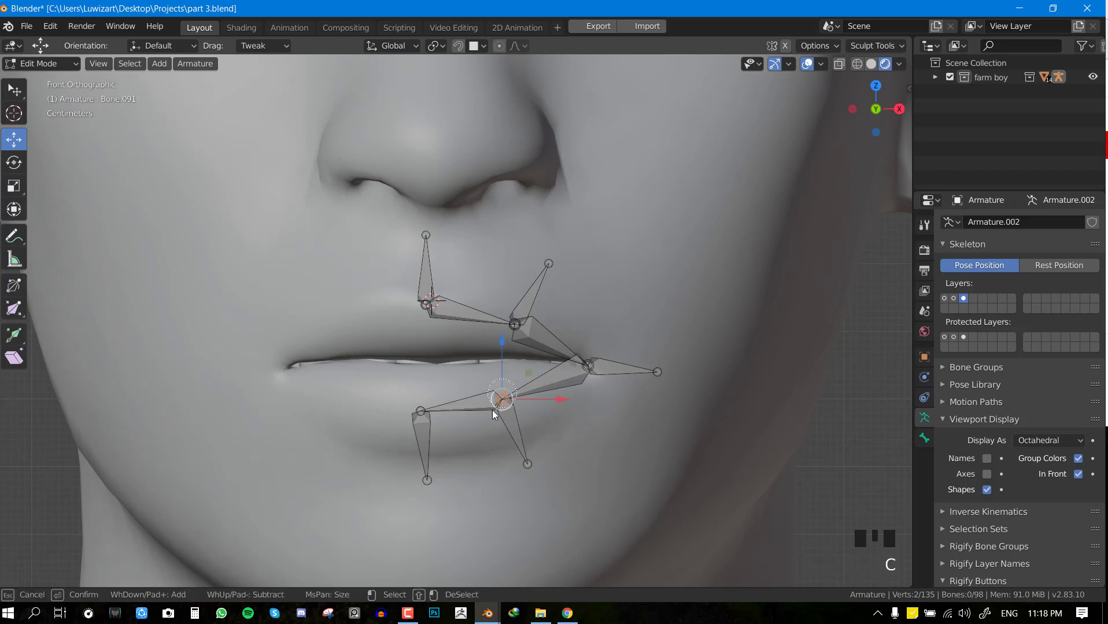
left_click_drag(492, 410, 526, 443)
key("Escape")
right_click(471, 405, "shift")
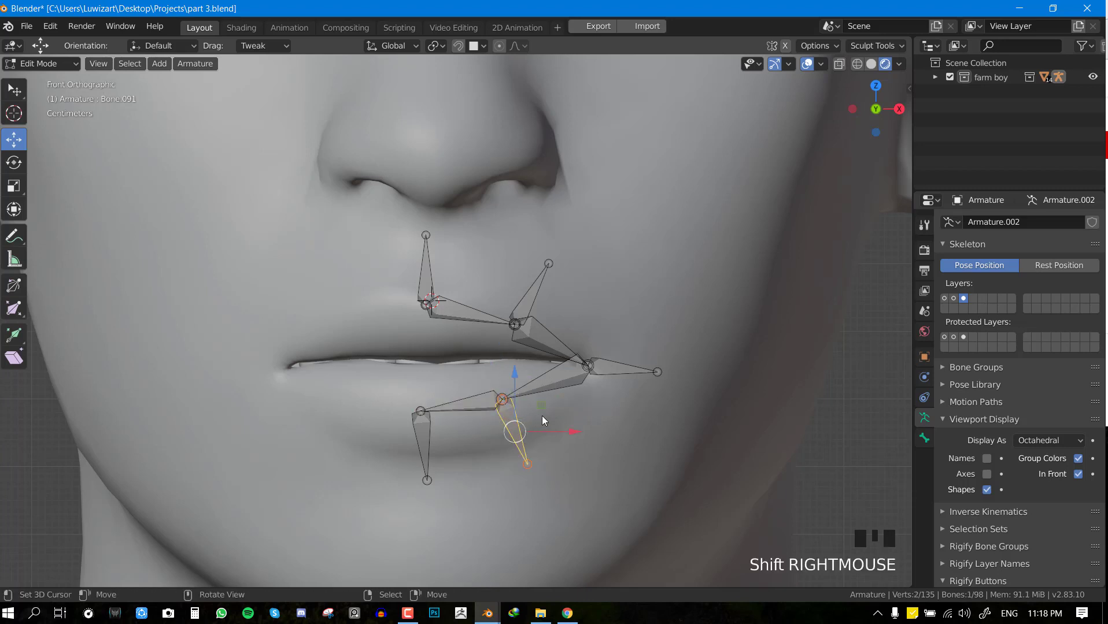
key("g")
right_click(530, 405)
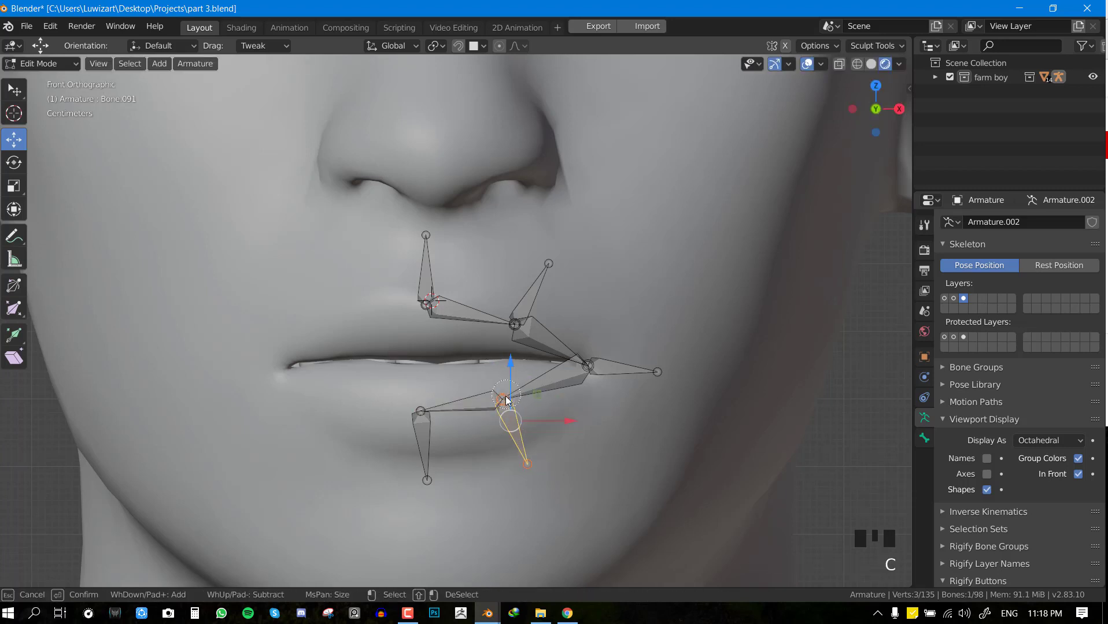
key("g")
left_click(533, 409)
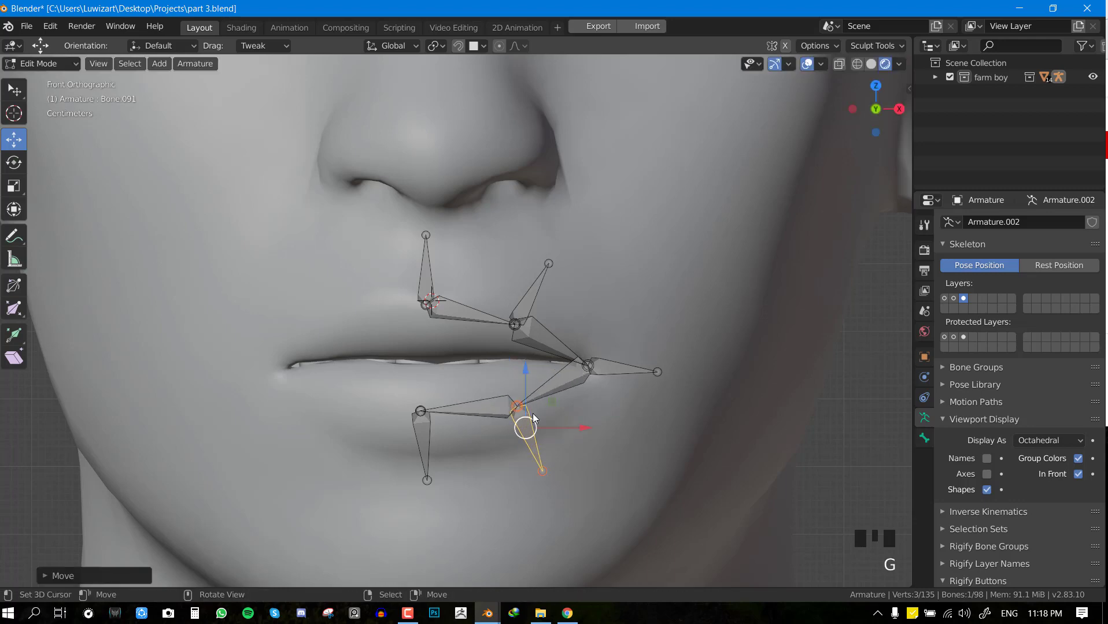
Examine the finished half-mouth bone loop, selecting each of its four linking bones in turn from the upper to the lower lip
scroll(532, 414, "down", 3)
middle_click_drag(545, 405, 510, 395)
left_click(510, 395)
key("KP_1")
scroll(518, 390, "up", 3)
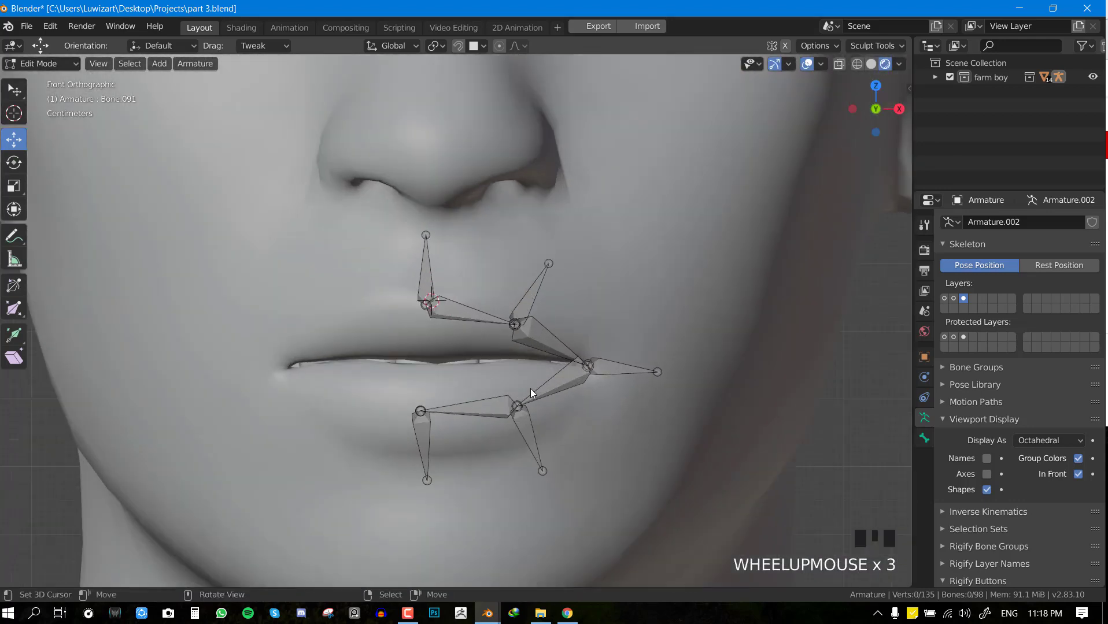
middle_click_drag(580, 410, 489, 369)
key("KP_1")
right_click(487, 312)
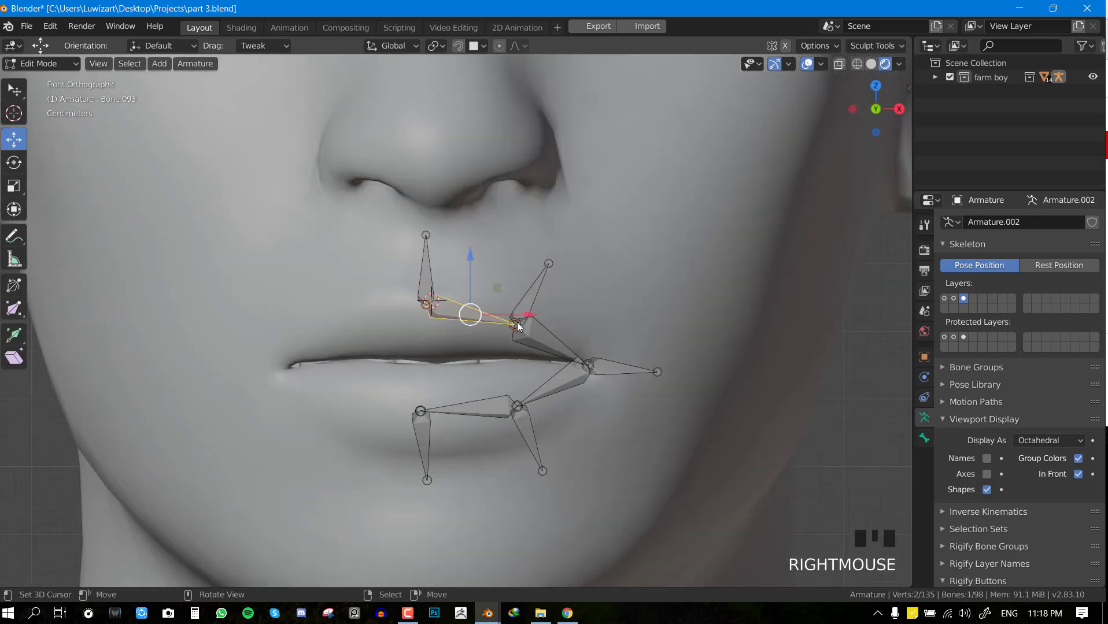
right_click(544, 340)
right_click(552, 386)
right_click(479, 419)
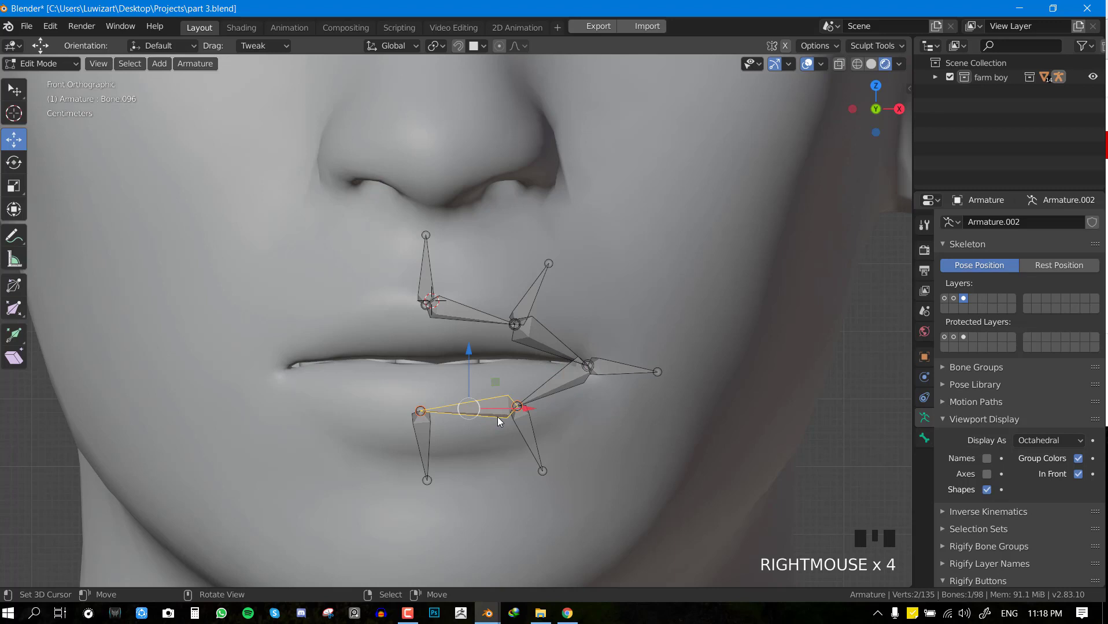
Save the file and turn off Deform for all five lip control bones around the mouth together
middle_click_drag(578, 386, 537, 358)
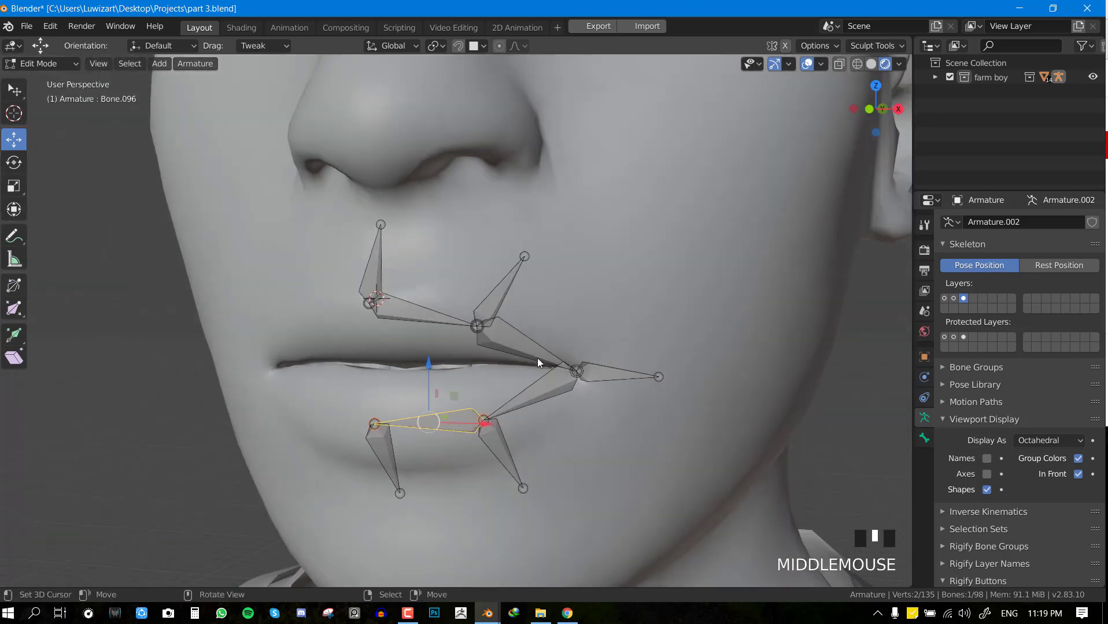
key("KP_1")
key("alt+a")
right_click(538, 282)
right_click(437, 281, "shift")
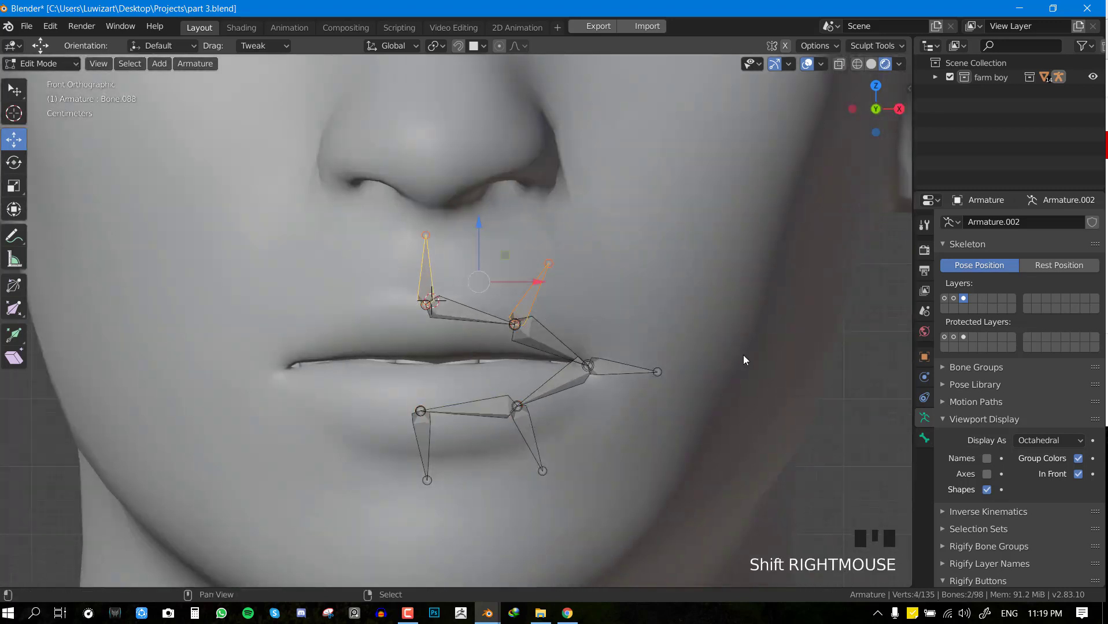
right_click(625, 368, "shift")
right_click(524, 446, "shift")
right_click(403, 444, "shift")
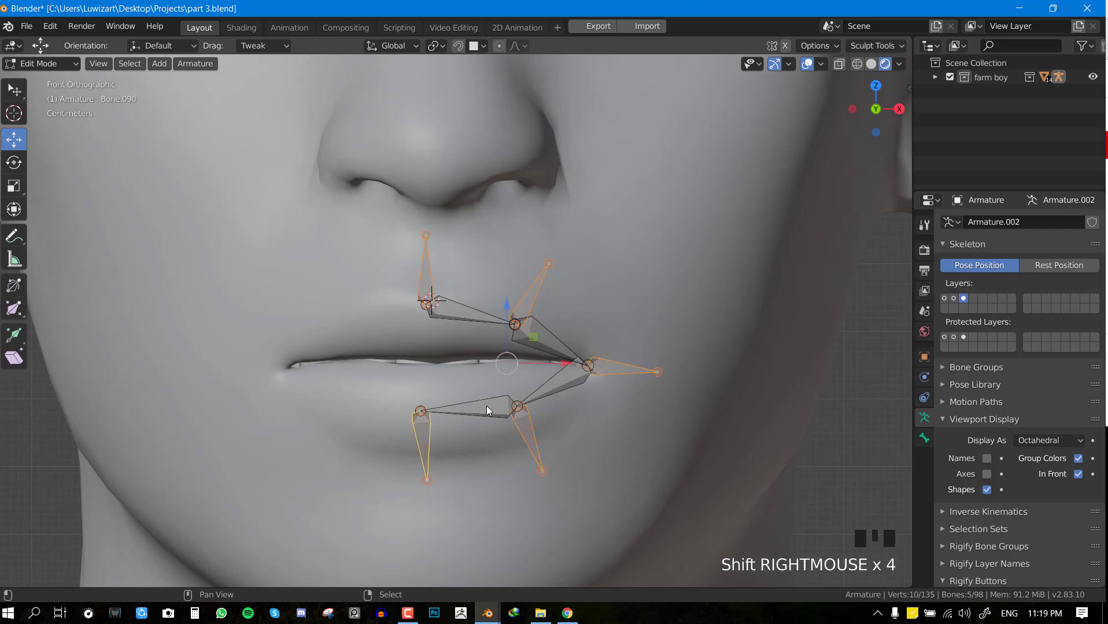
key("ctrl+s")
scroll(1026, 446, "down", 6)
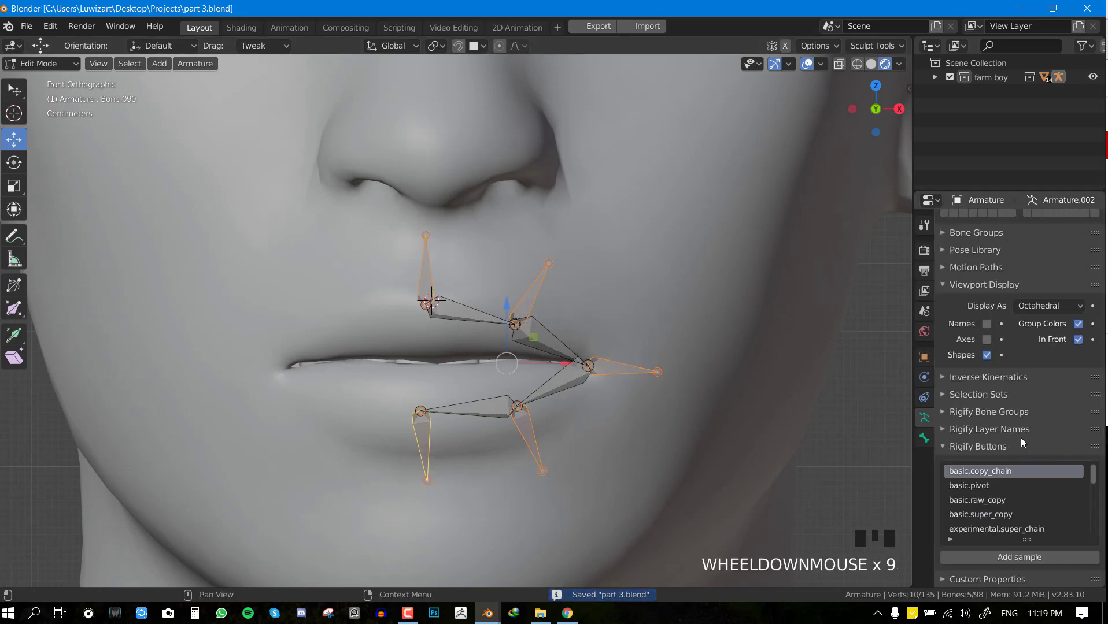
scroll(1021, 440, "down", 1)
left_click(931, 433)
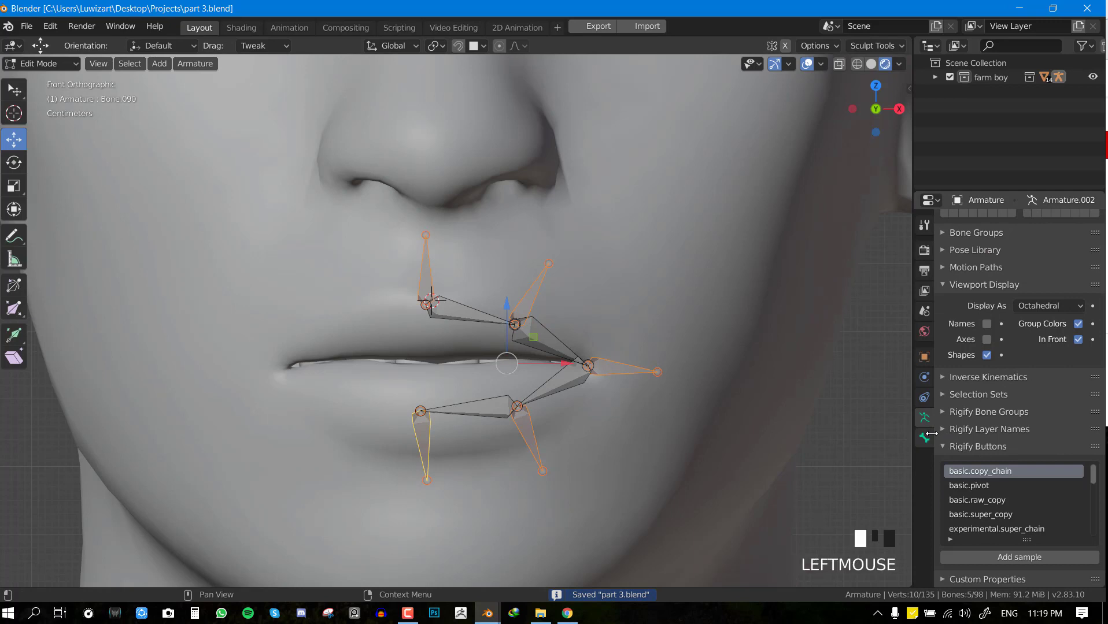
left_click(924, 438)
scroll(993, 450, "down", 11)
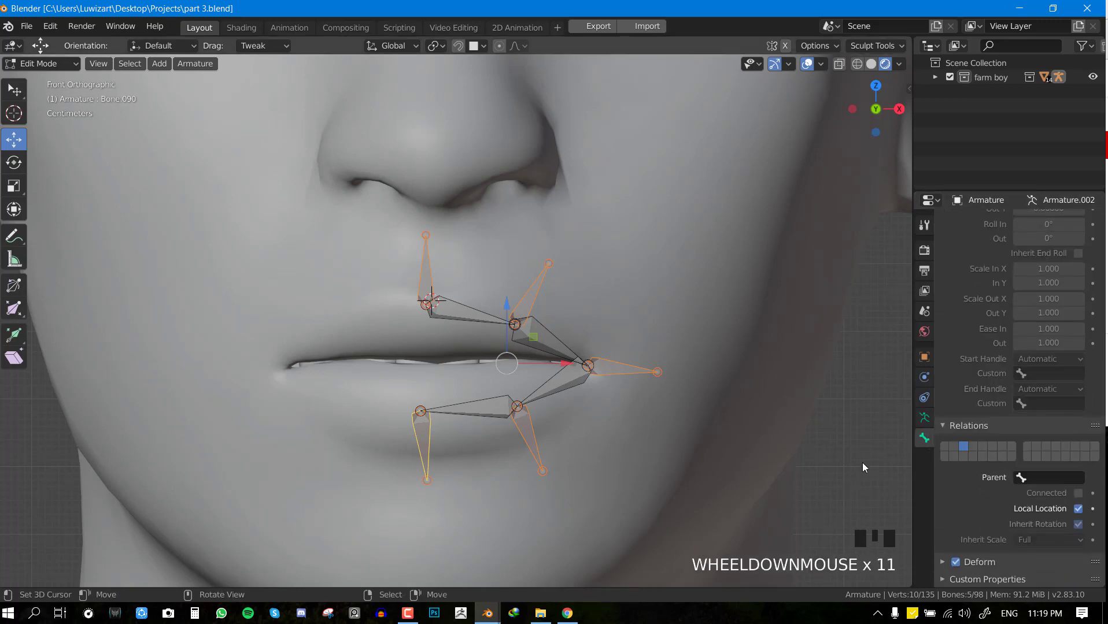
left_click(956, 563, "alt")
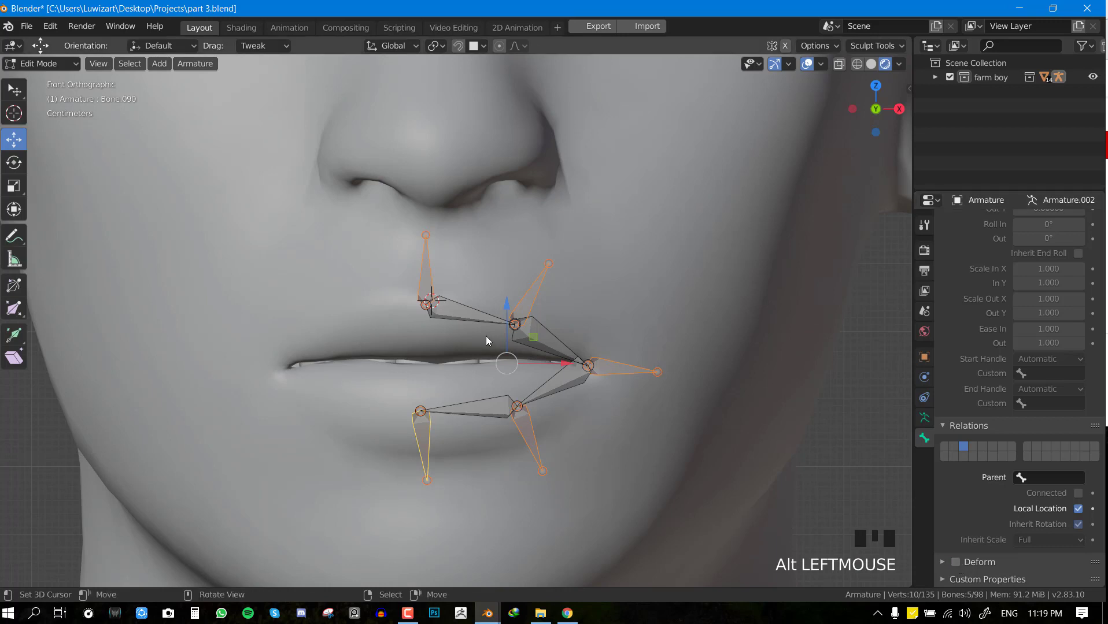
Compare the Deform setting of the lip control bones and the linking bones by selecting them in turn
right_click(526, 297)
right_click(627, 370)
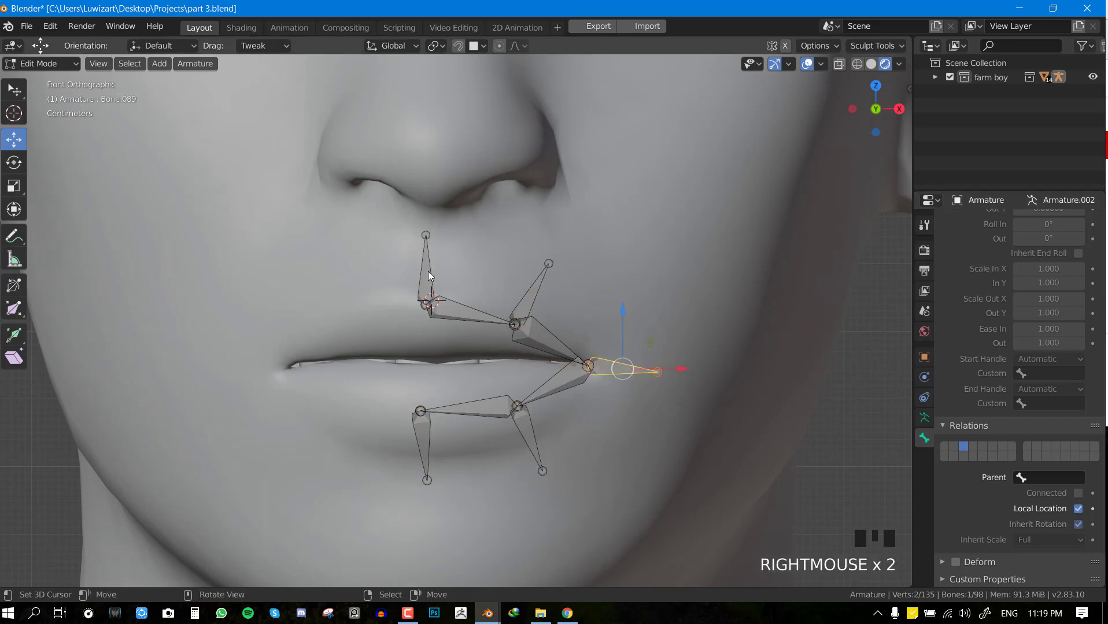
right_click(448, 314)
right_click(449, 313)
right_click(581, 358)
right_click(559, 389)
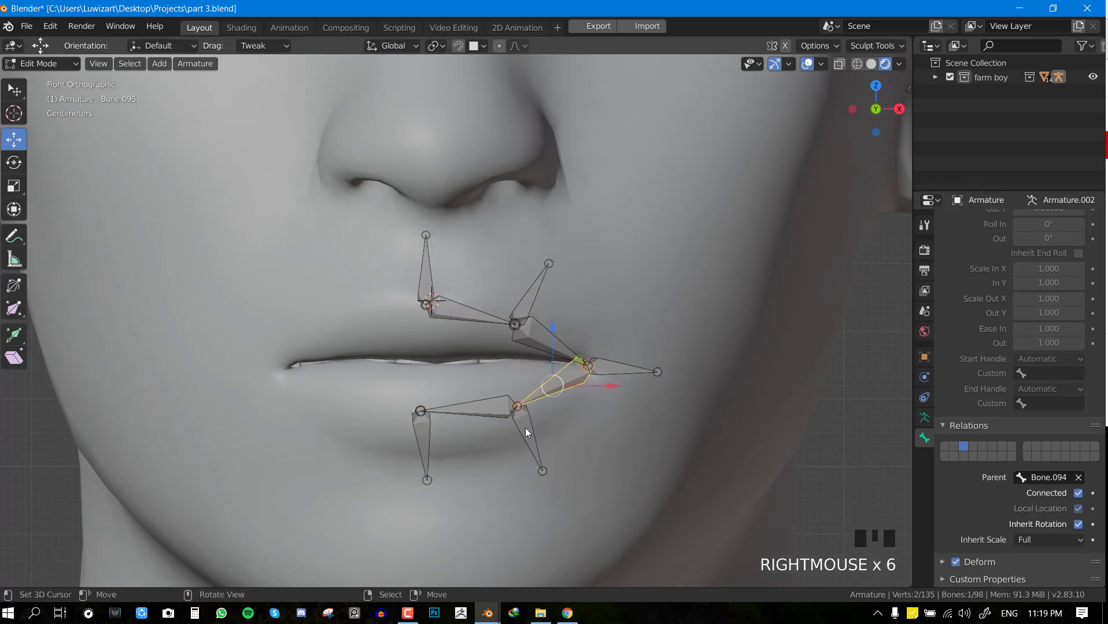
right_click(482, 414)
middle_click_drag(555, 398, 595, 374)
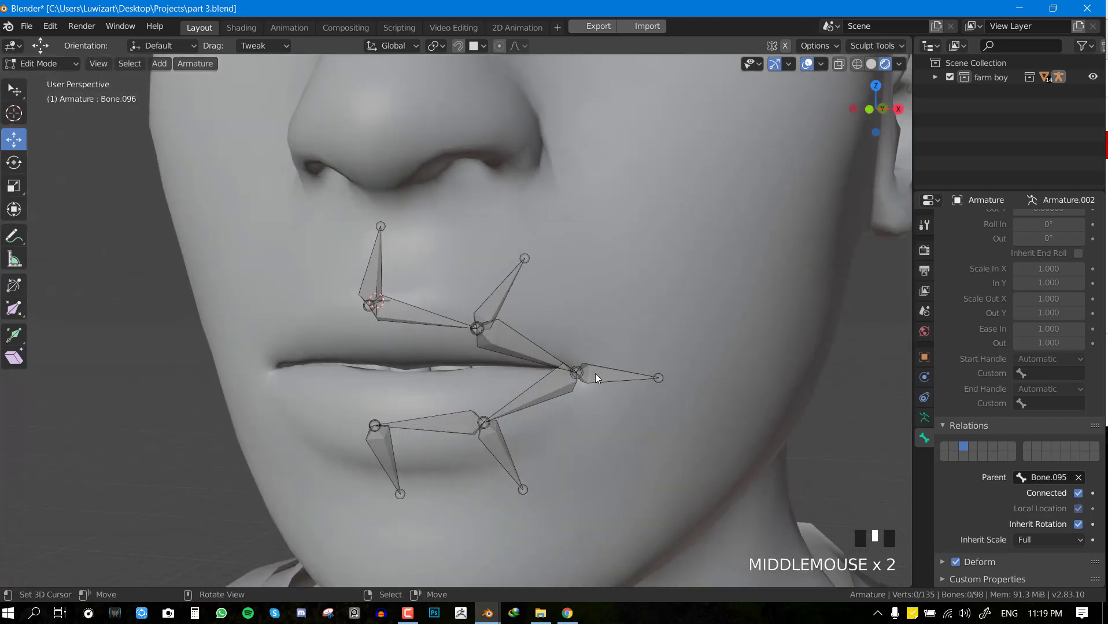
key("KP_1")
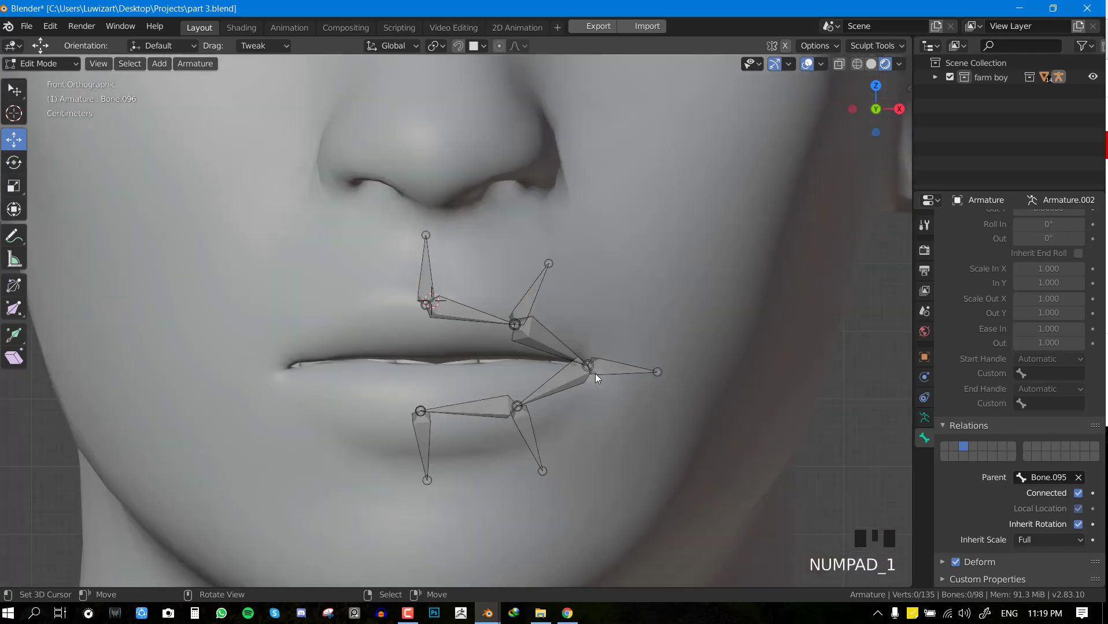
scroll(599, 369, "up", 1)
key("alt+a")
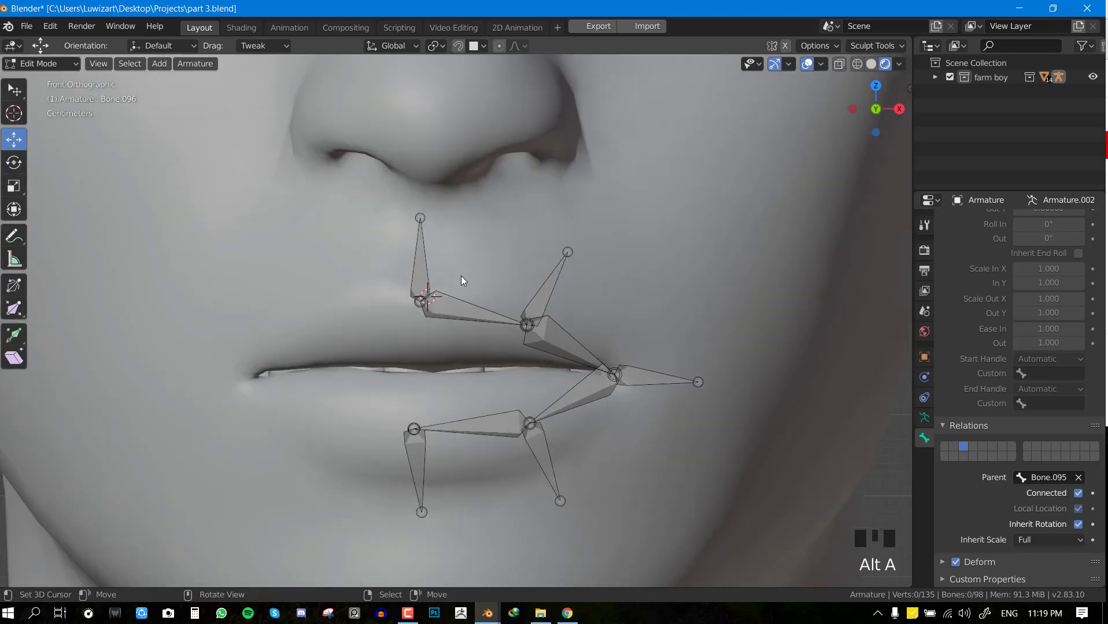
scroll(460, 276, "up", 2)
scroll(596, 286, "down", 3)
middle_click_drag(598, 284, 567, 292)
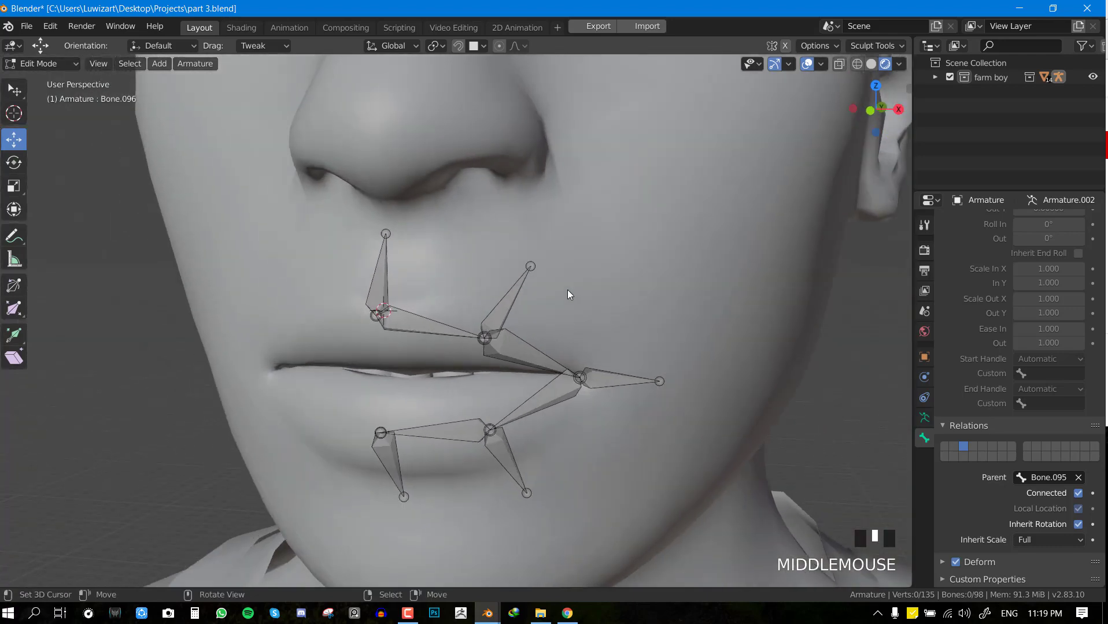
Try moving the linking bone that starts at the middle of the upper lip
key("KP_1")
right_click(446, 319)
scroll(453, 316, "up", 3)
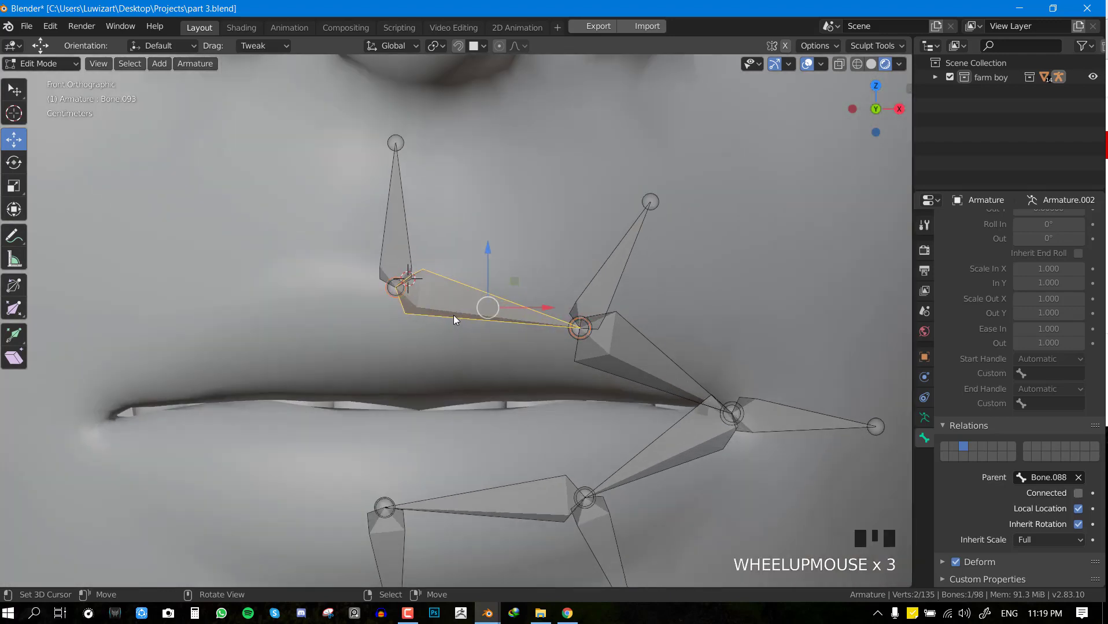
key("g")
right_click(418, 294)
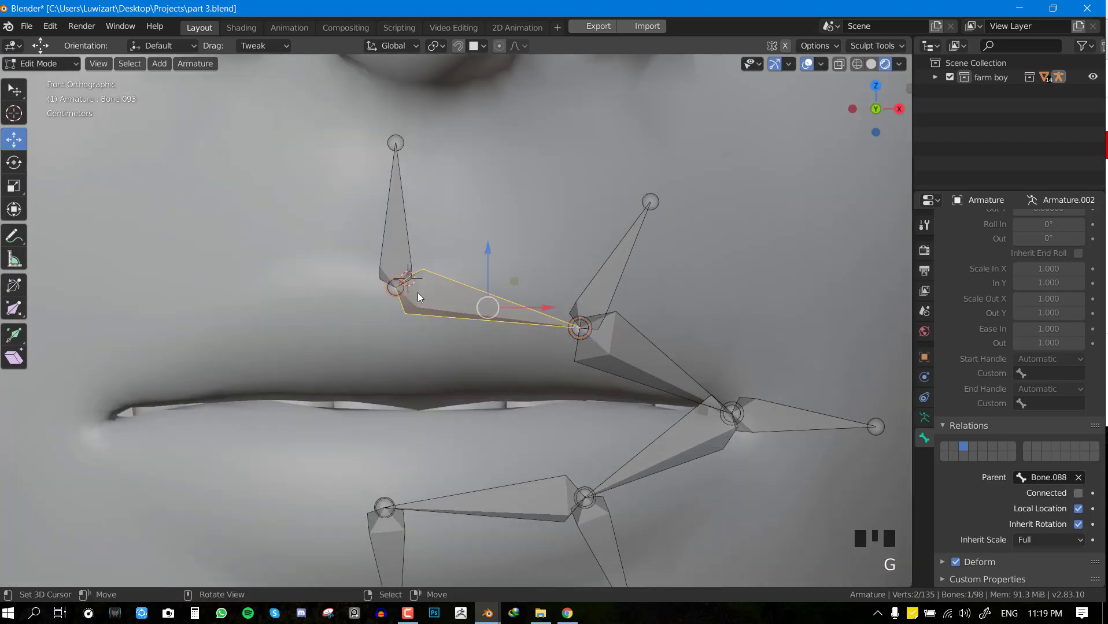
scroll(417, 292, "up", 2)
key("g")
right_click(435, 287)
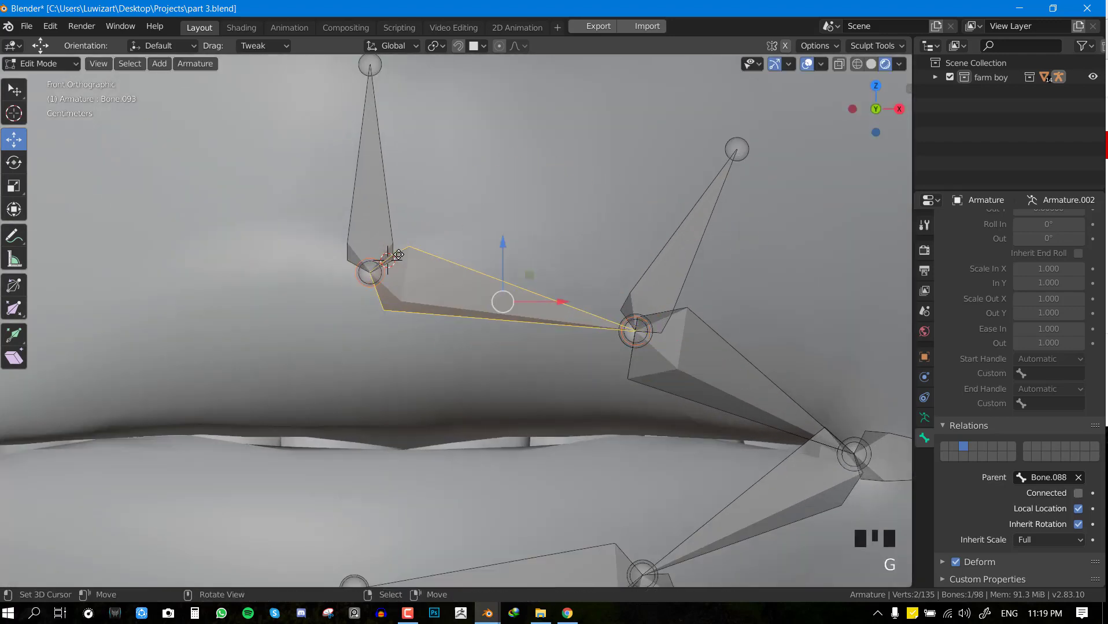
Isolate the middle upper linking bone, examine its head and tail joints, and reveal the hidden bones again
key("shift+h")
key("alt+a")
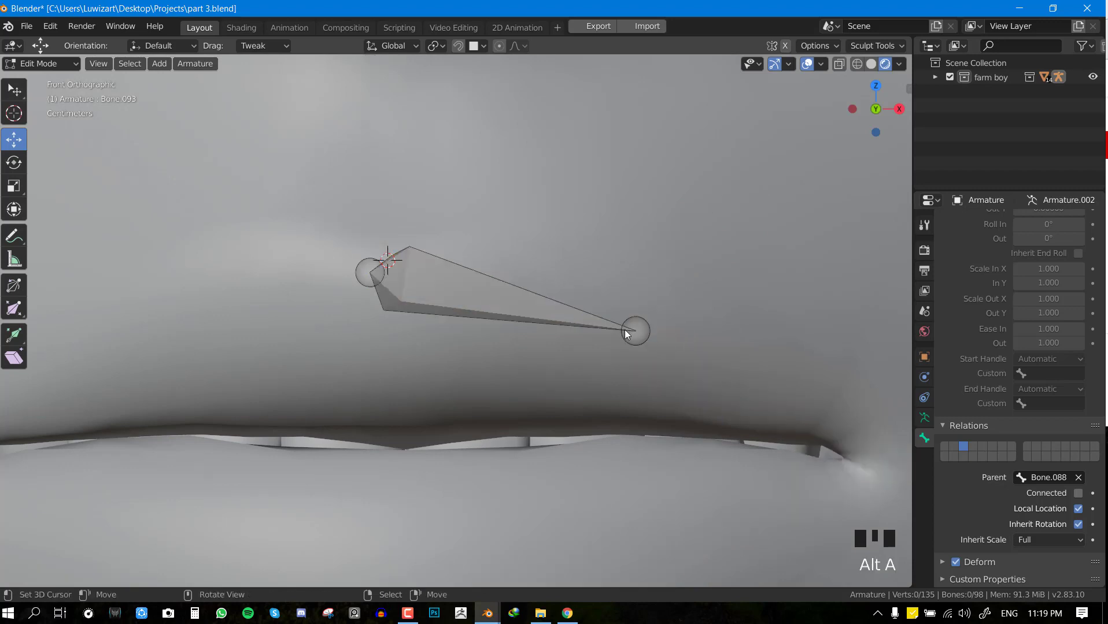
left_click(688, 255)
key("d")
key("d")
key("d")
key("d")
key("d")
key("d")
key("d")
key("d")
key("d")
key("d")
key("d")
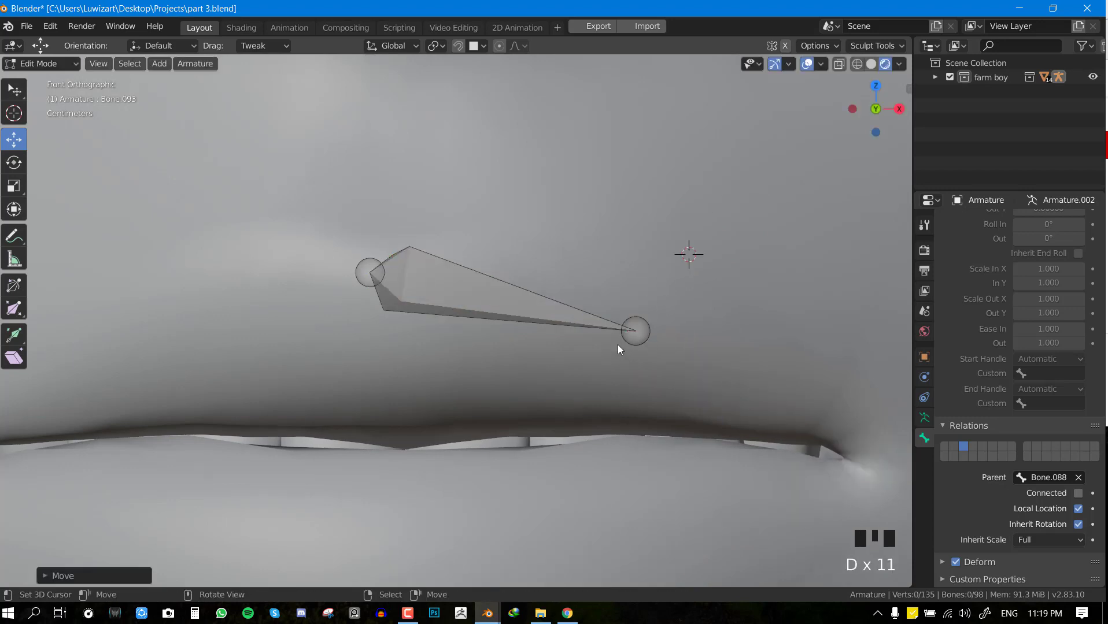
right_click(635, 330)
right_click(368, 272)
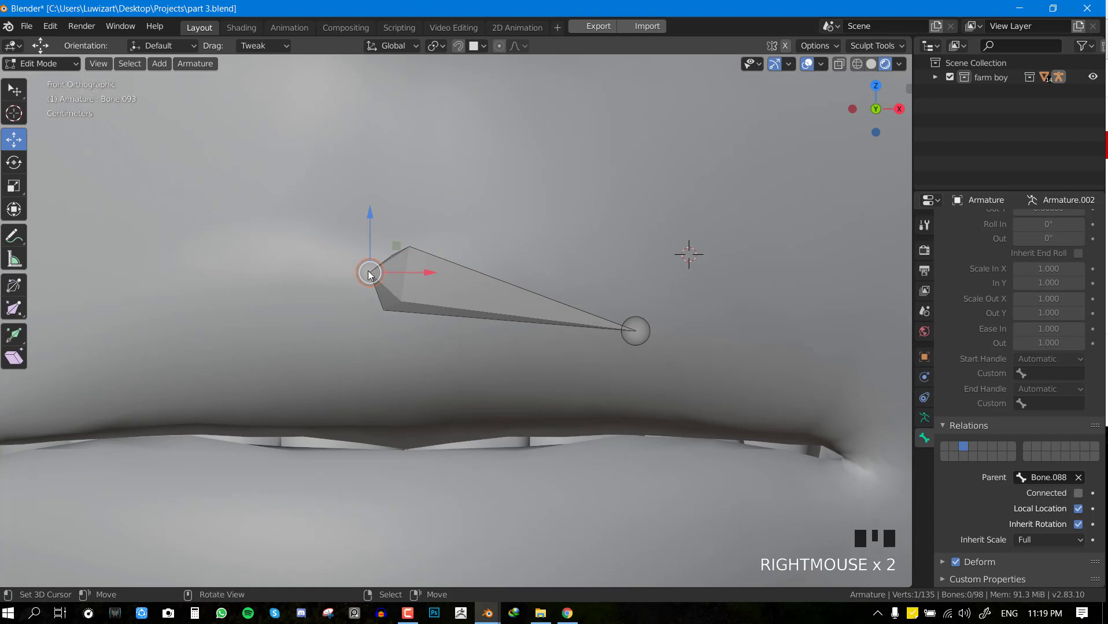
right_click(635, 332)
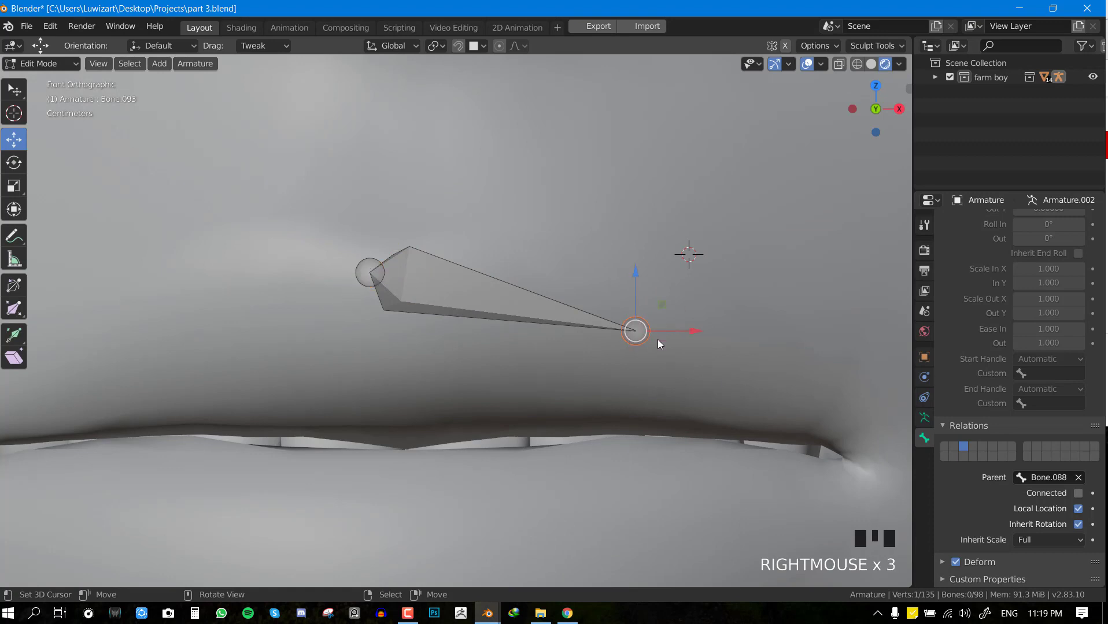
key("alt+g")
key("alt+h")
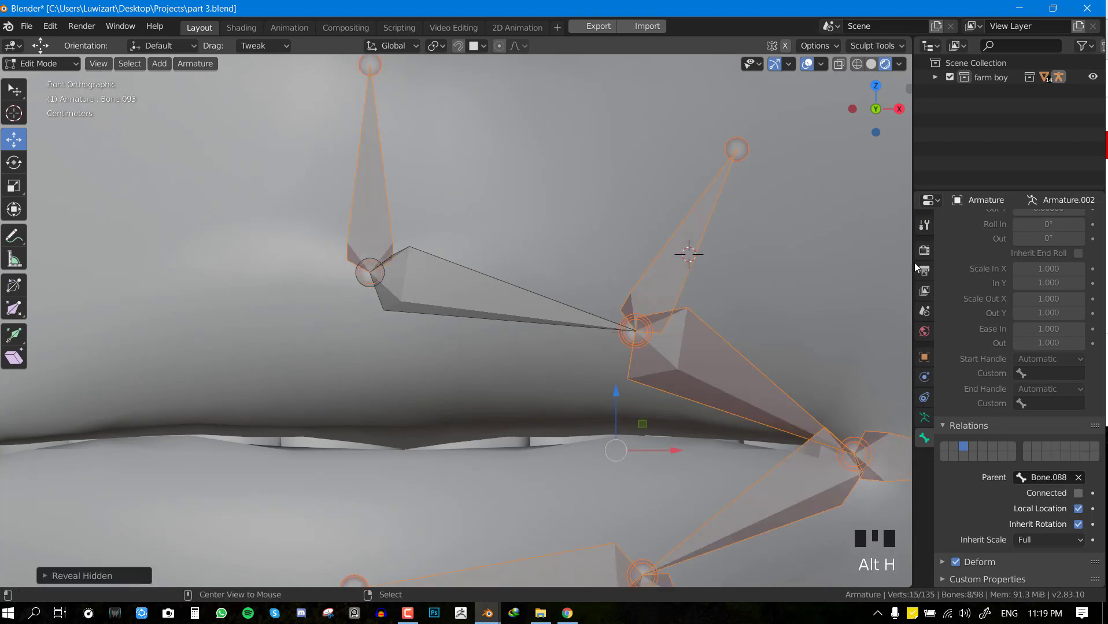
Try moving the middle upper lip control bone away from the linking bone's base
key("alt+a")
right_click(388, 276)
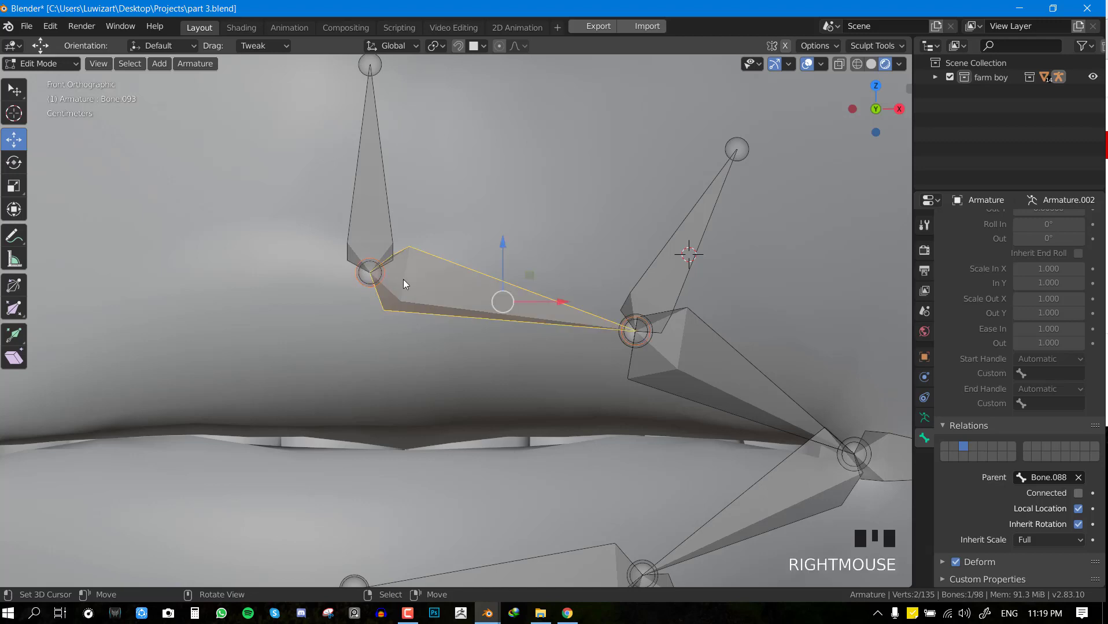
right_click(379, 198)
key("g")
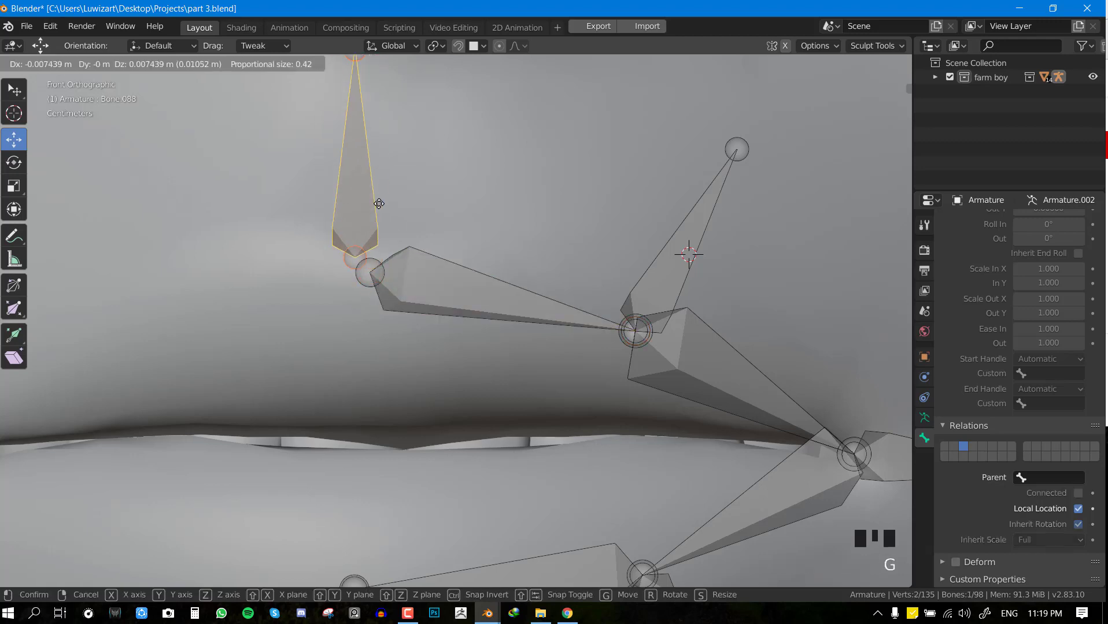
key("Escape")
key("alt+a")
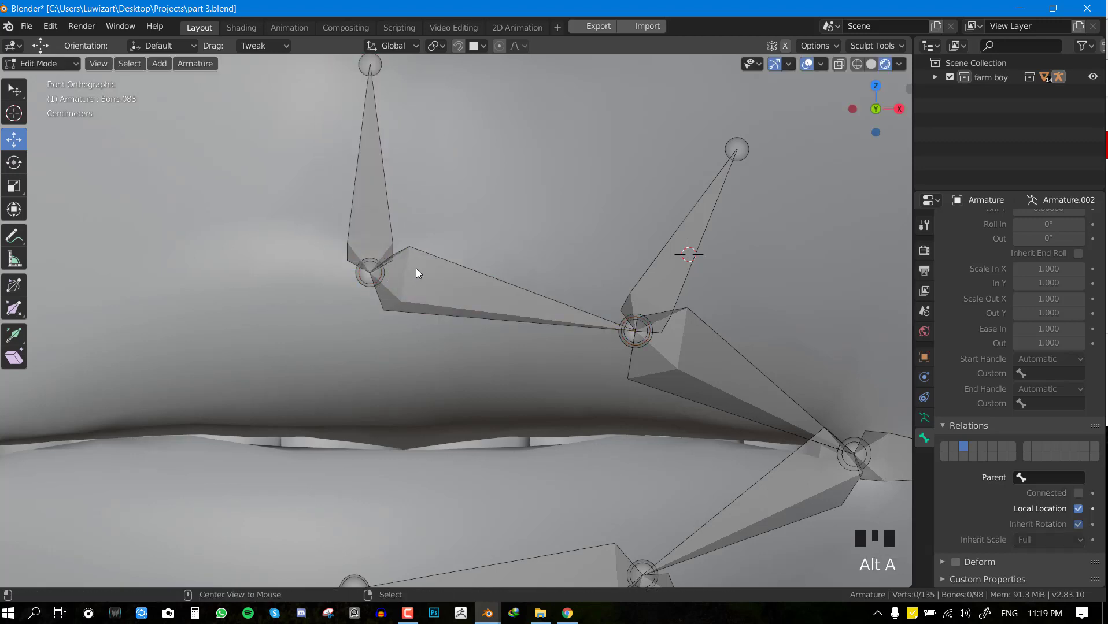
Try to parent the middle upper linking bone to the middle upper lip control bone, first in Pose Mode and again in Edit Mode
right_click(483, 280)
right_click(387, 201, "shift")
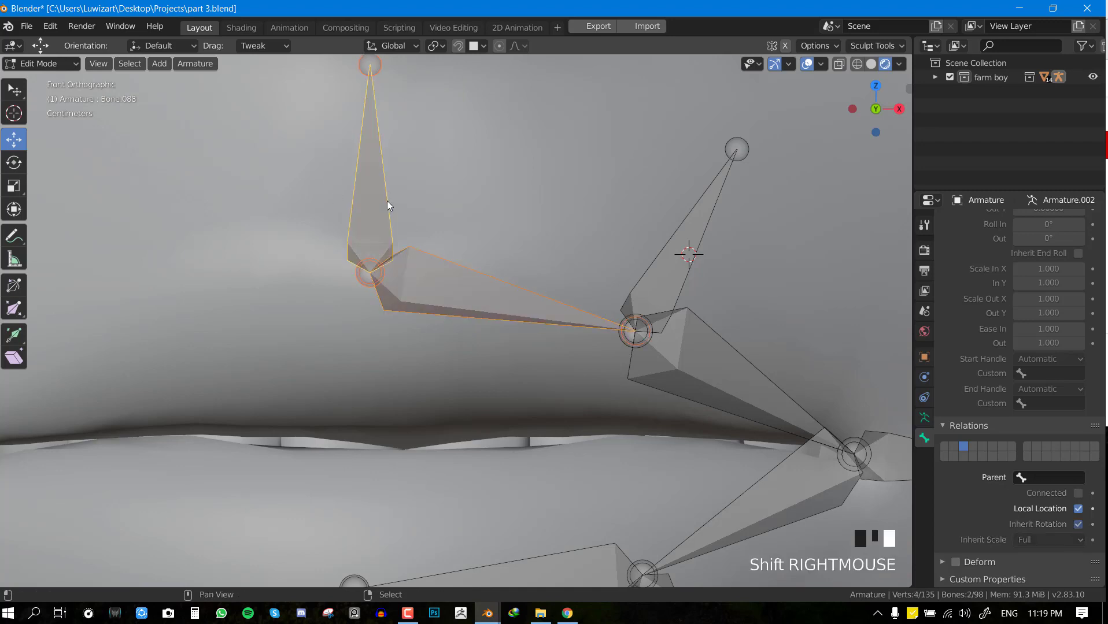
key("Tab")
key("ctrl+p")
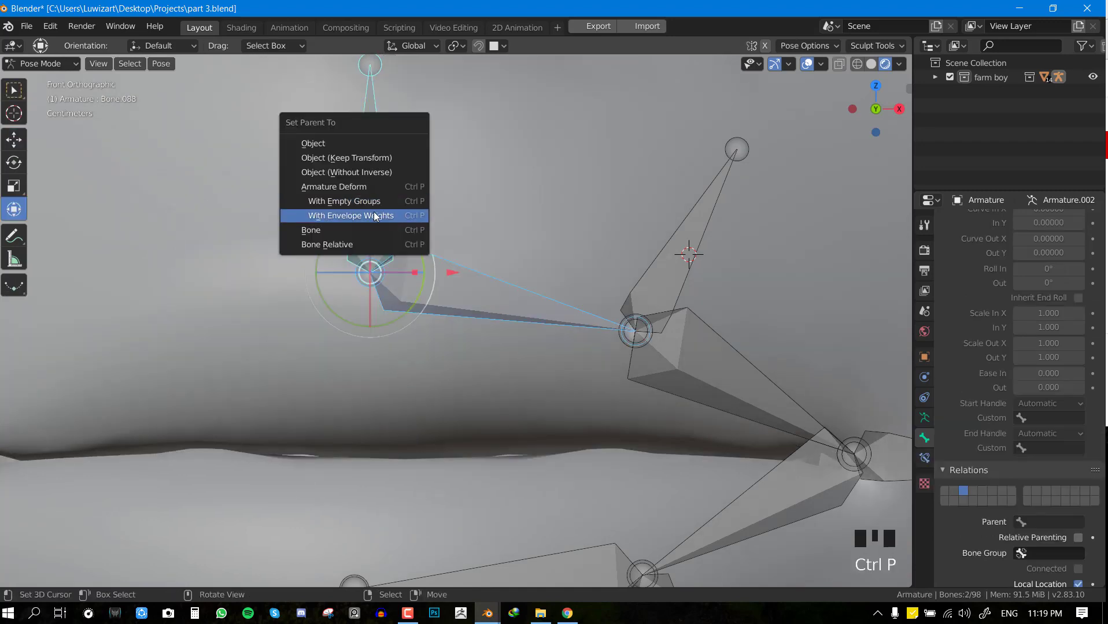
left_click(387, 215)
key("Tab")
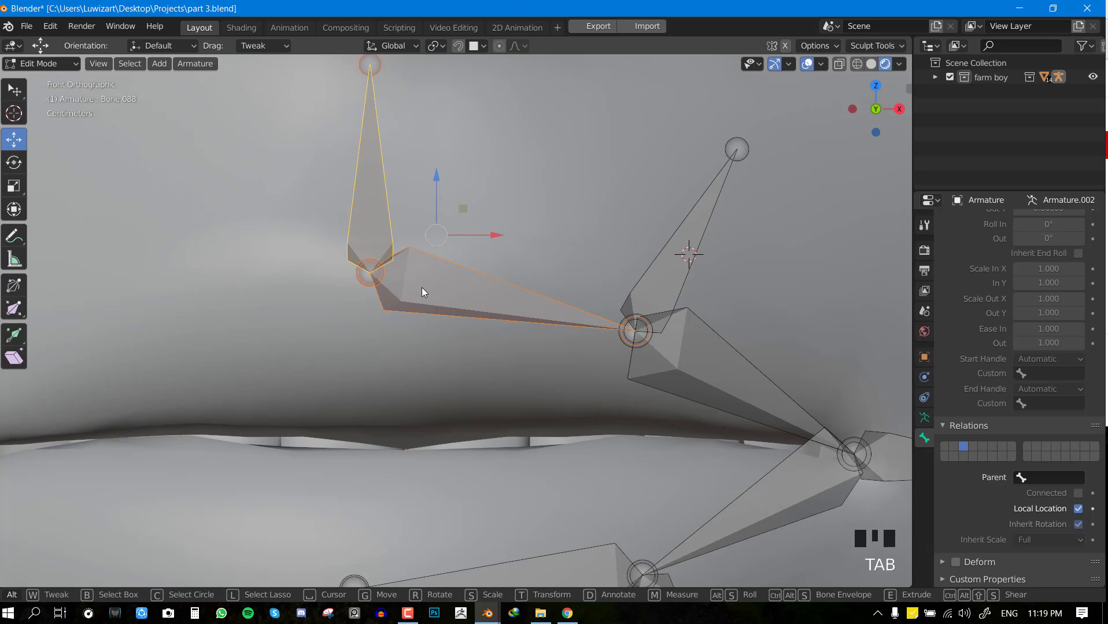
scroll(519, 343, "down", 2)
right_click(495, 316)
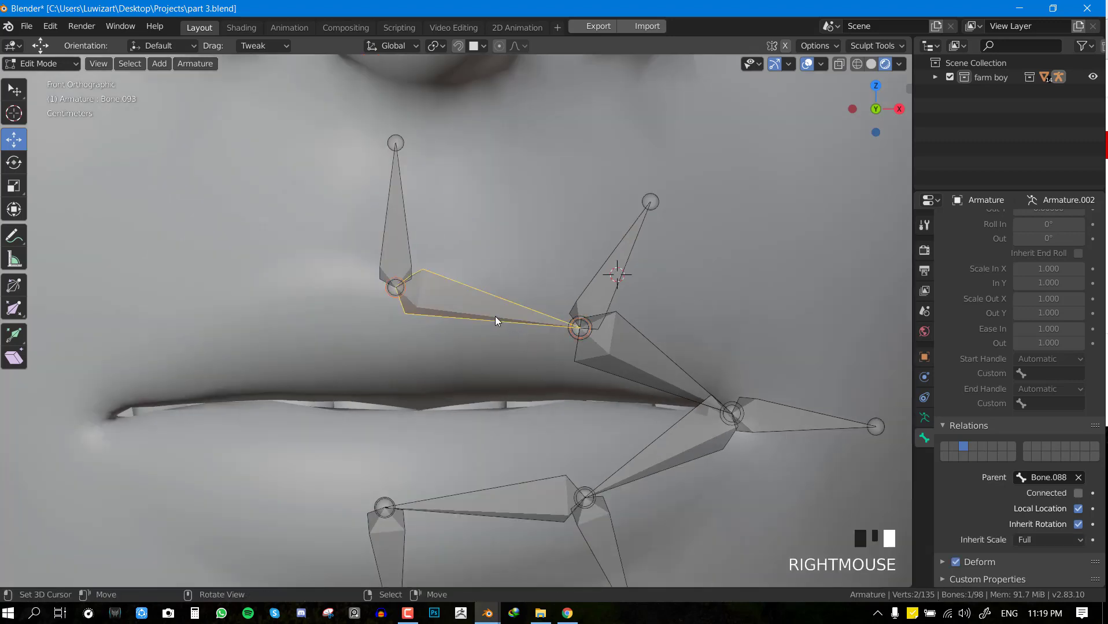
right_click(389, 240, "shift")
key("ctrl+p")
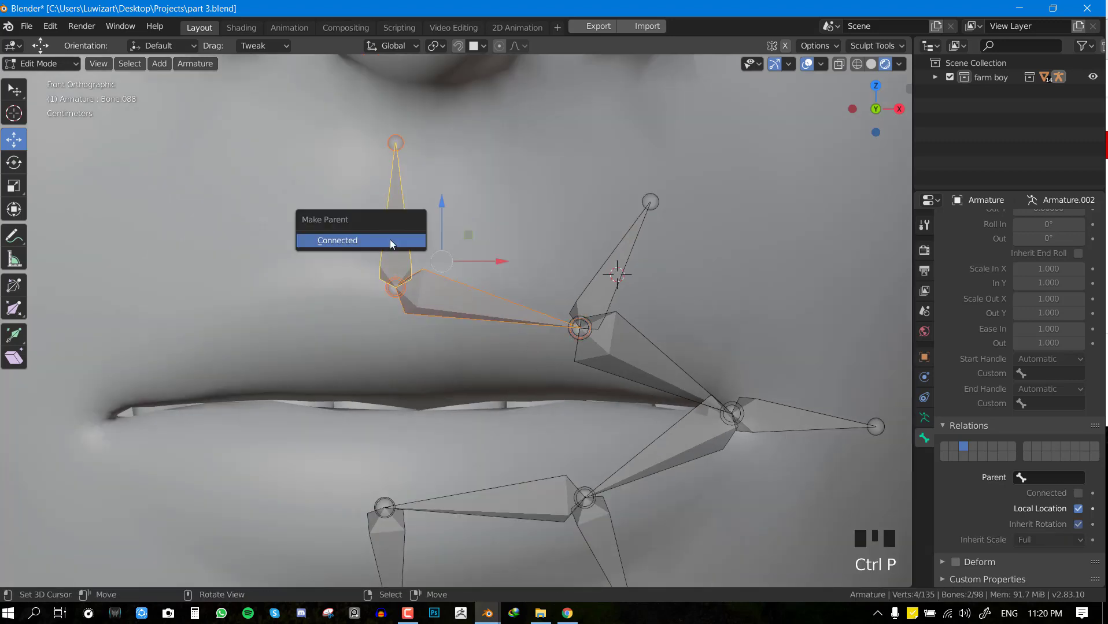
left_click(390, 240)
In Pose Mode, add a Stretch To constraint to the middle upper linking bone targeting the upper side lip control bone
key("Tab")
scroll(536, 266, "up", 1)
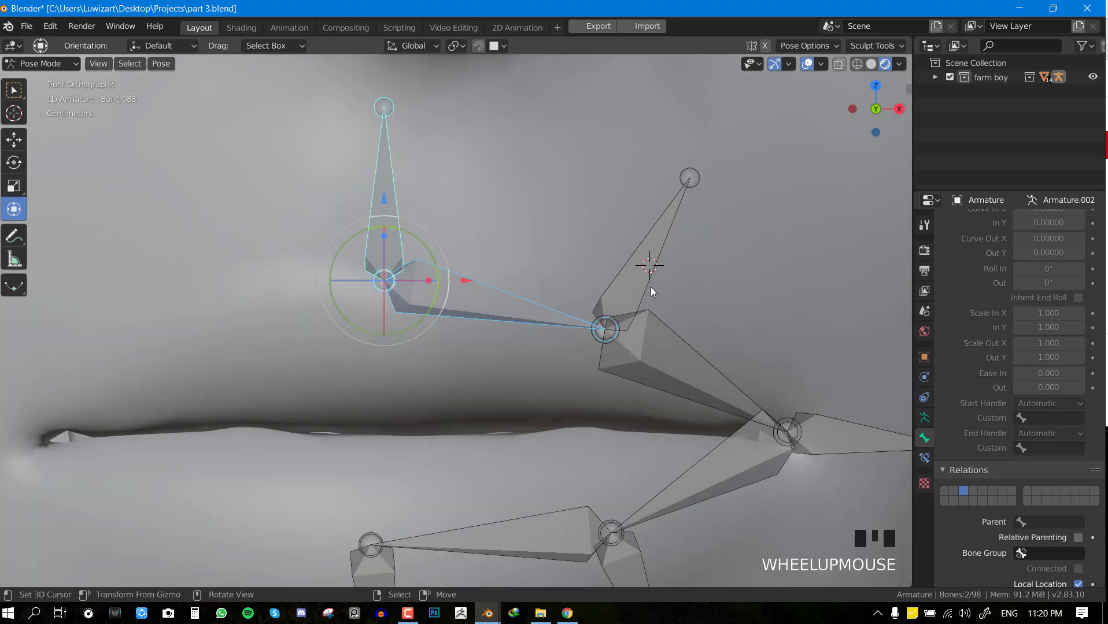
middle_click_drag(650, 286, 567, 215, "shift")
key("alt+a")
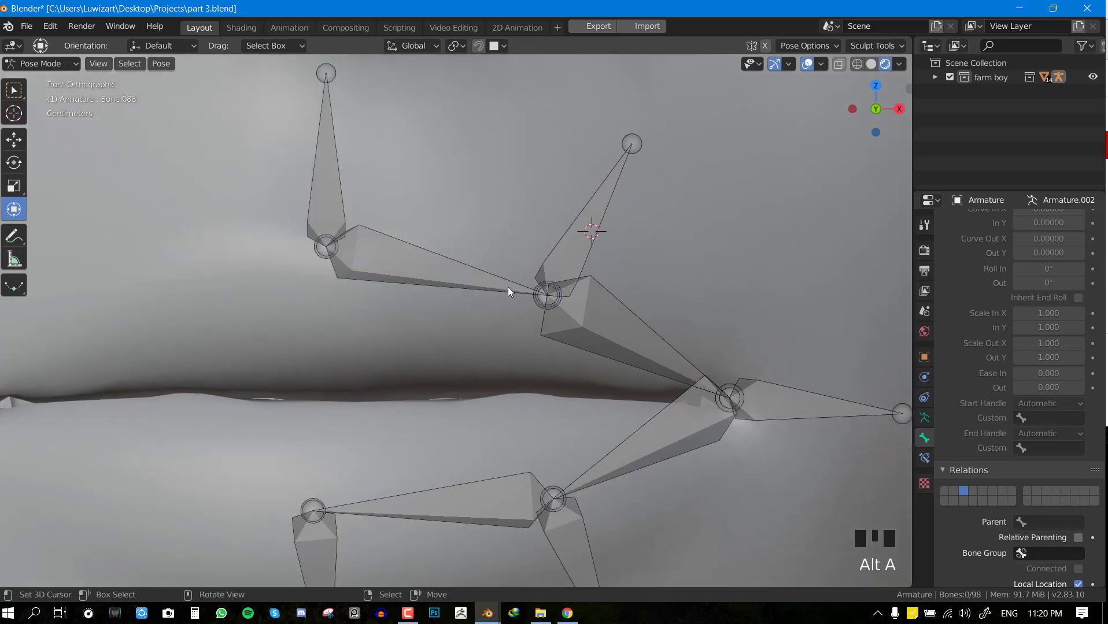
right_click(509, 293)
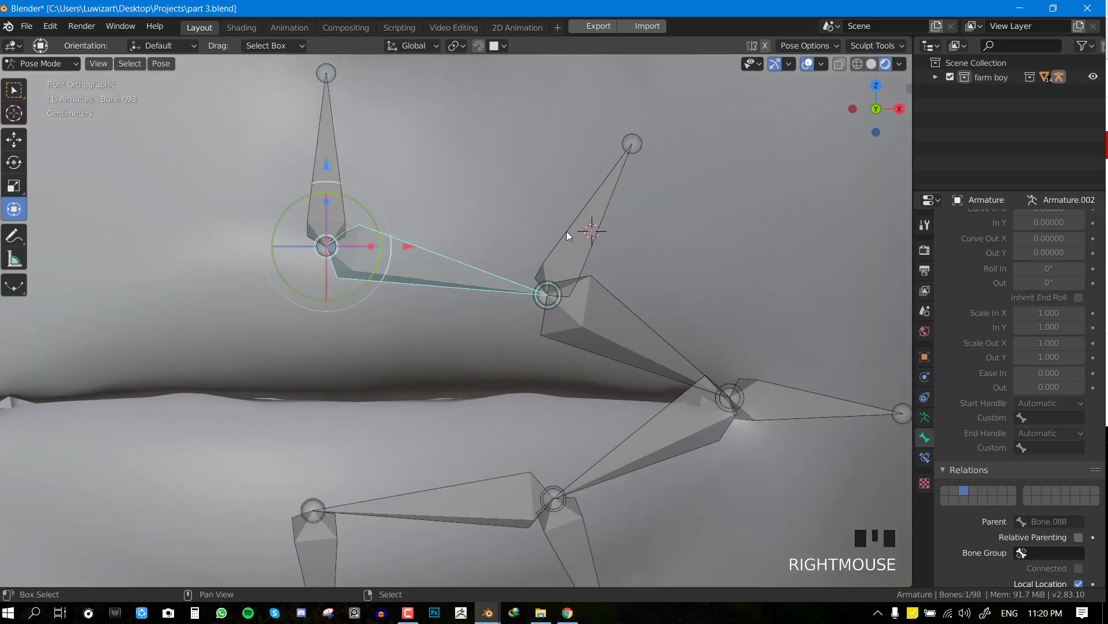
scroll(570, 226, "up", 1)
middle_click_drag(601, 230, 593, 247, "shift")
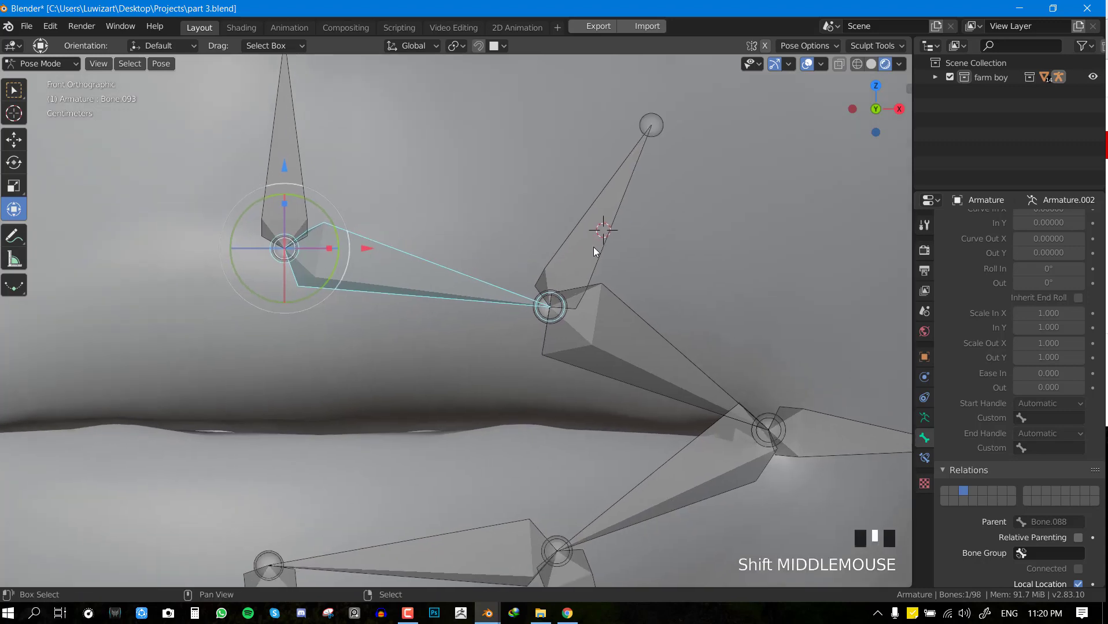
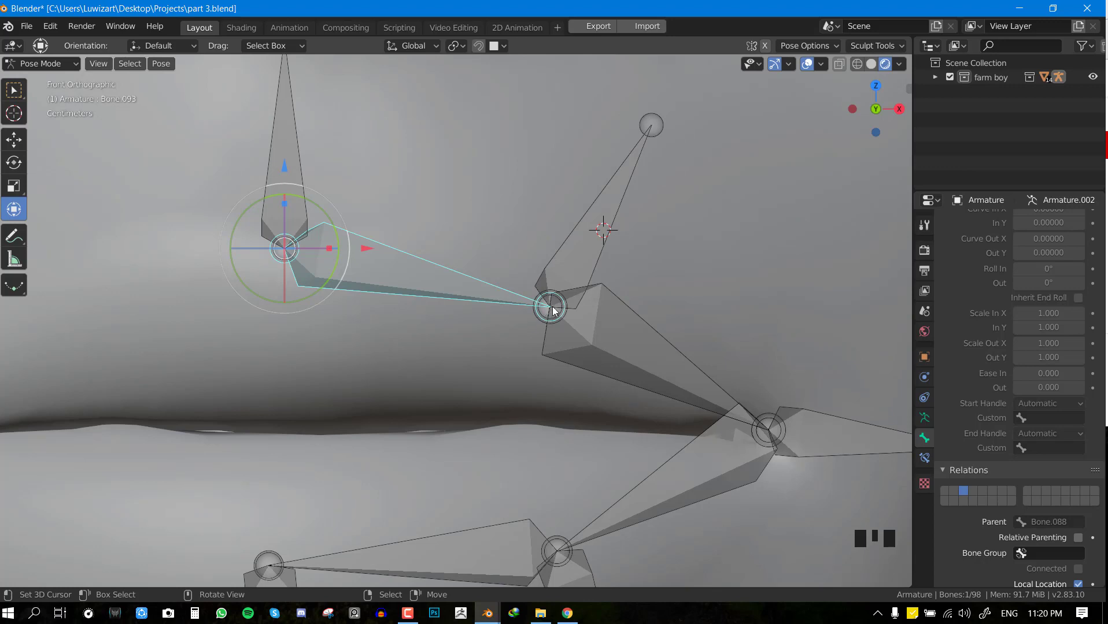
right_click(575, 254)
middle_click_drag(567, 269, 582, 299, "shift")
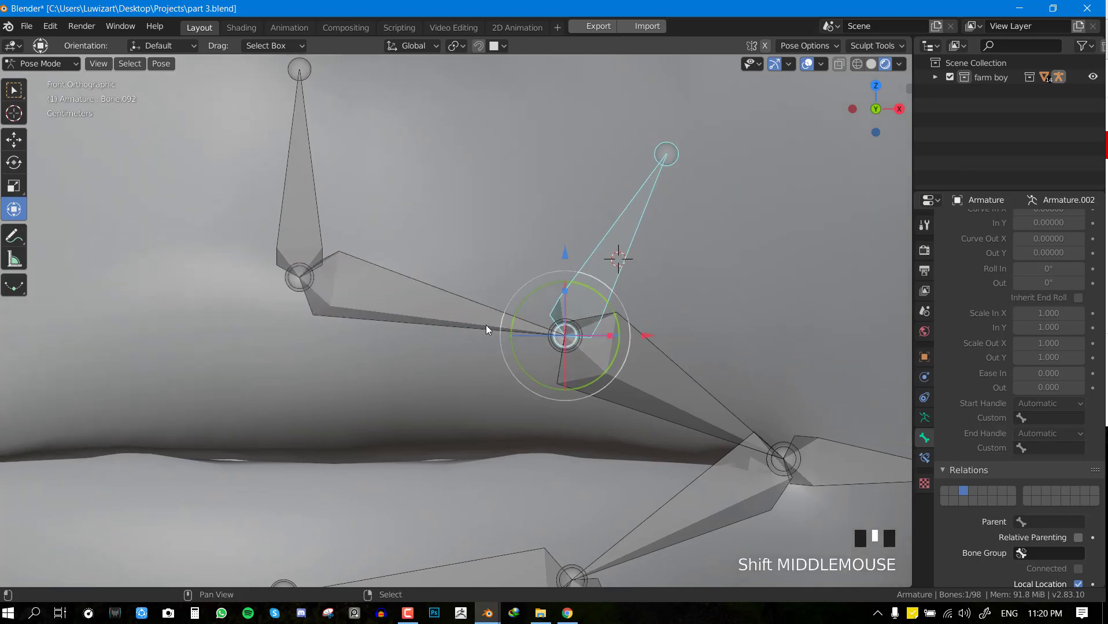
right_click(486, 324, "shift")
key("ctrl+shift+c")
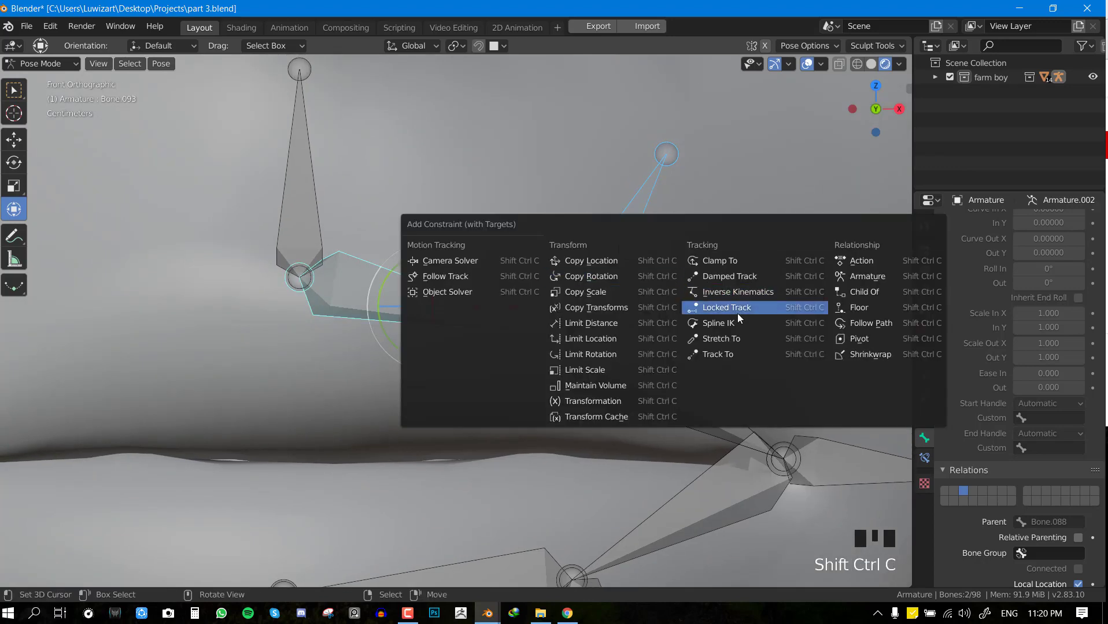
key("ctrl+shift+c")
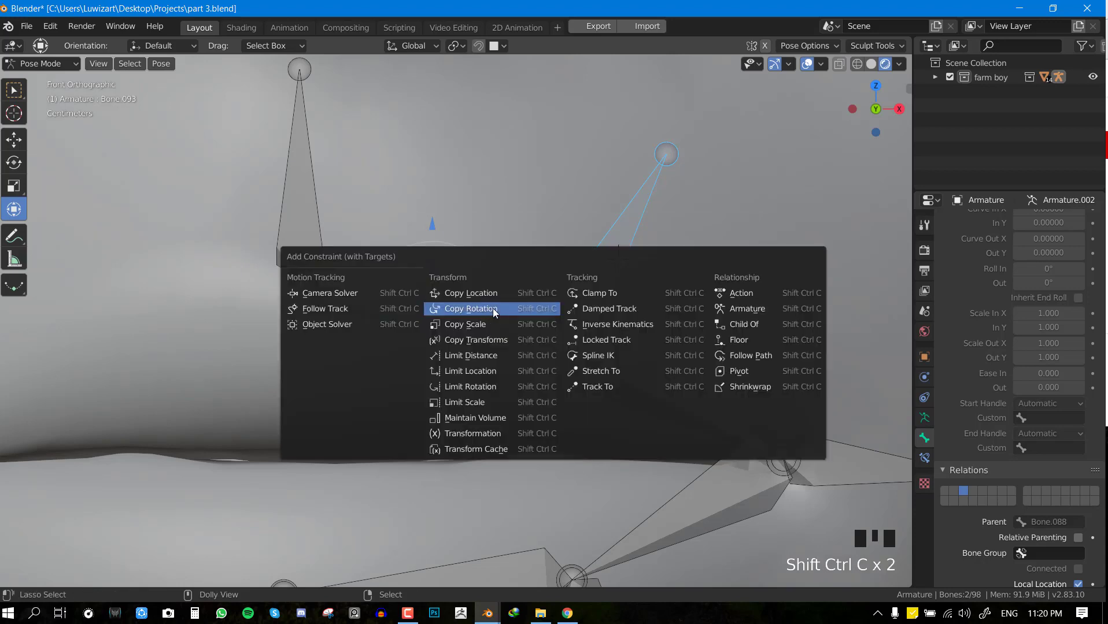
left_click(621, 371)
Try moving the upper side lip control bone to test how the middle upper linking bone stretches
right_click(620, 262)
key("g")
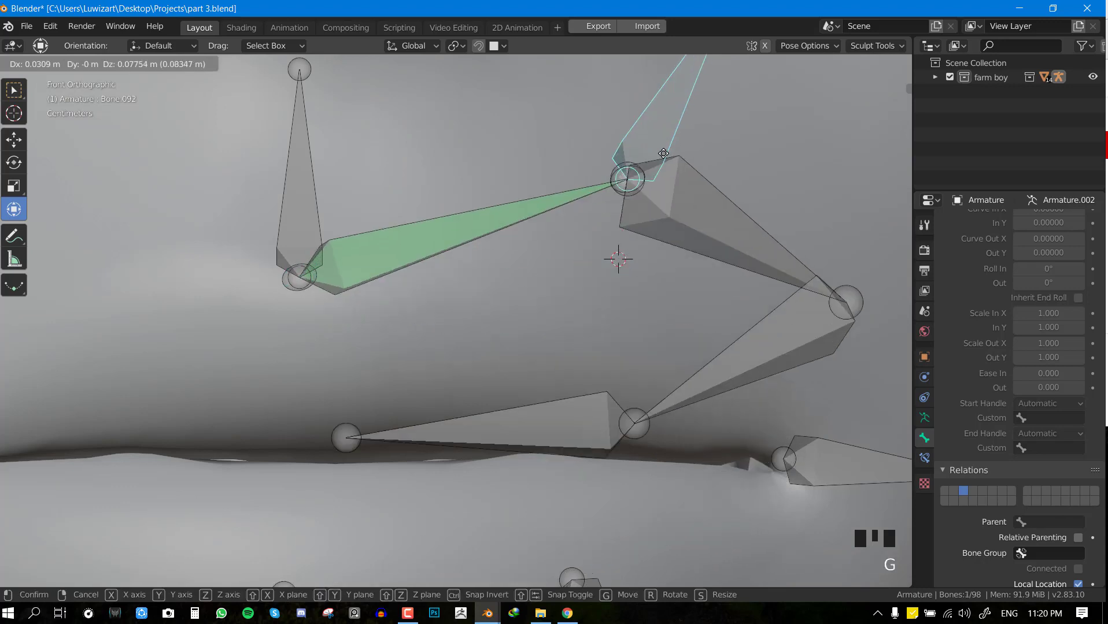
right_click(601, 245)
right_click(296, 212)
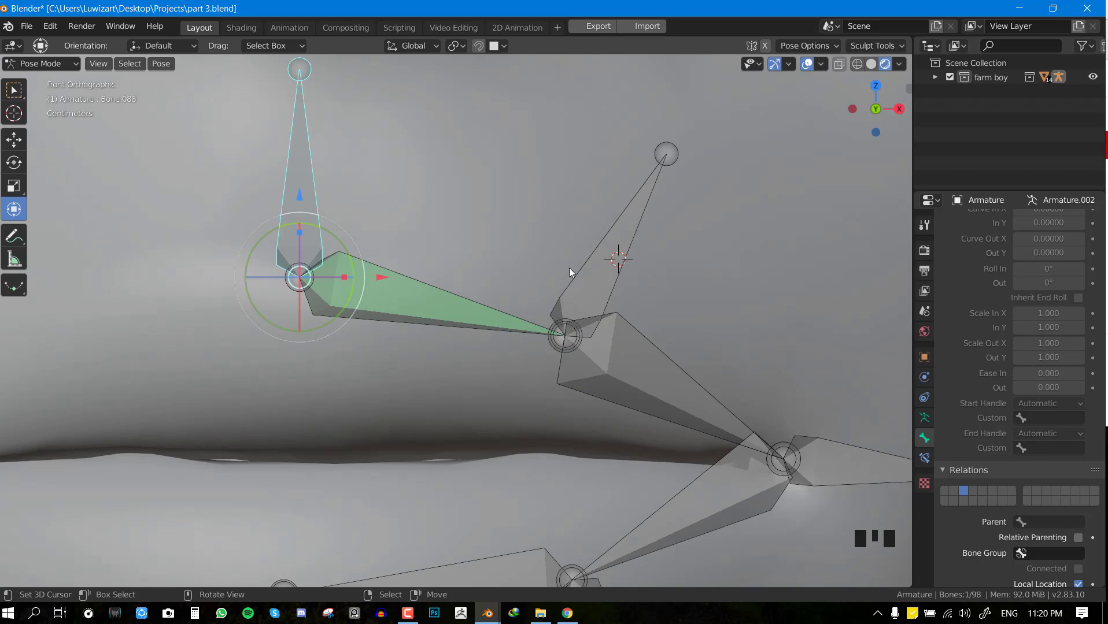
Parent the outer upper linking bone to the upper side lip control bone with Keep Offset in Edit Mode
middle_click_drag(619, 303, 508, 348, "shift")
key("alt+a")
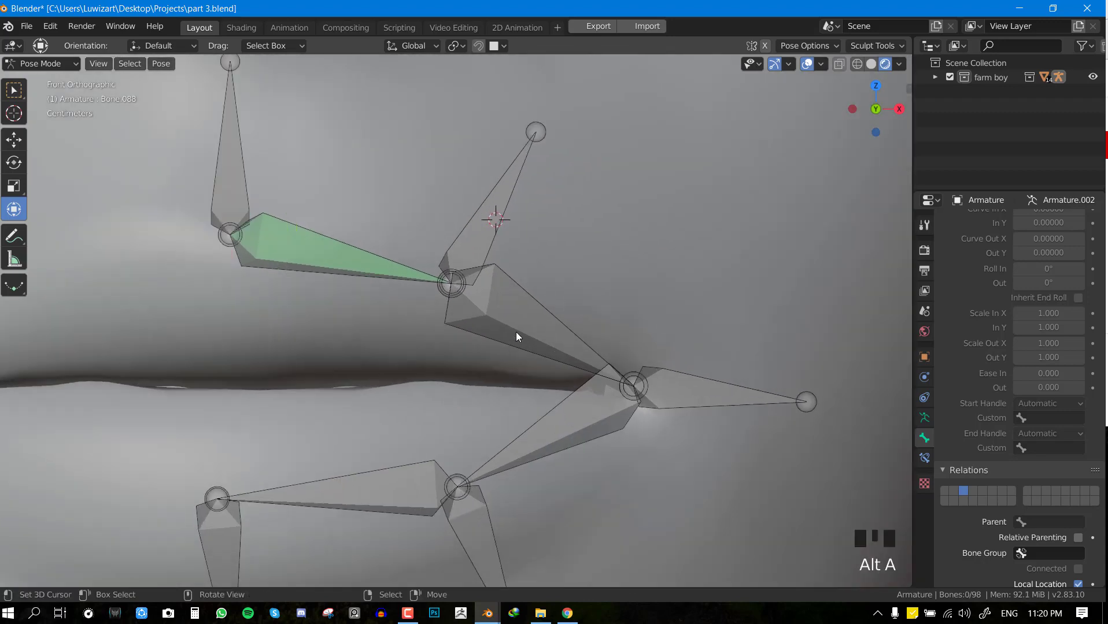
right_click(521, 331)
right_click(499, 244, "shift")
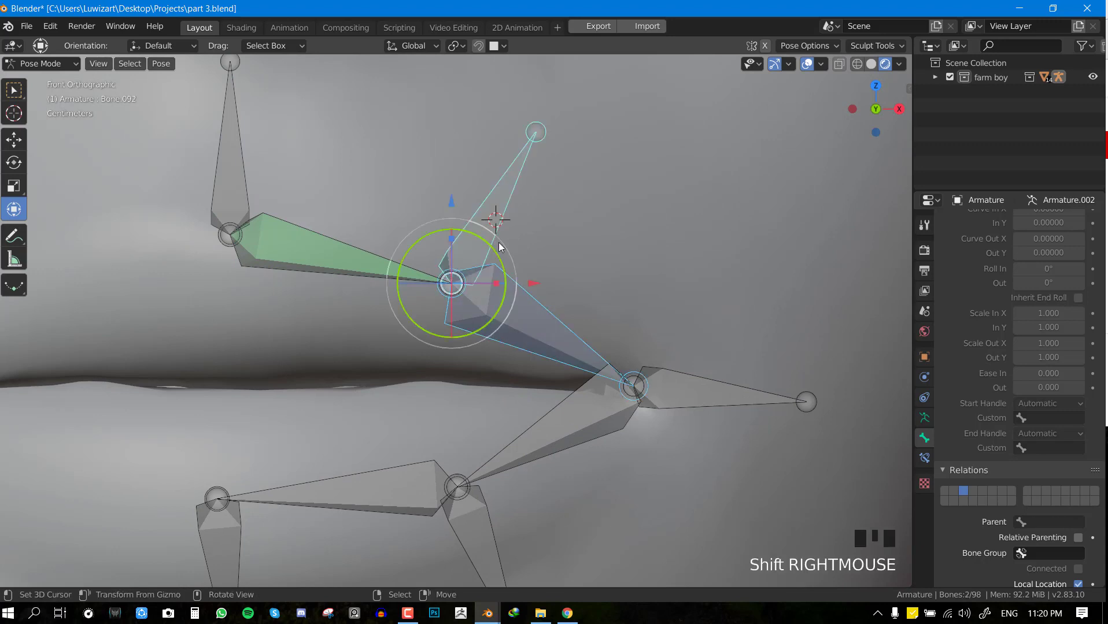
key("Tab")
key("ctrl+p")
left_click(499, 243)
key("Tab")
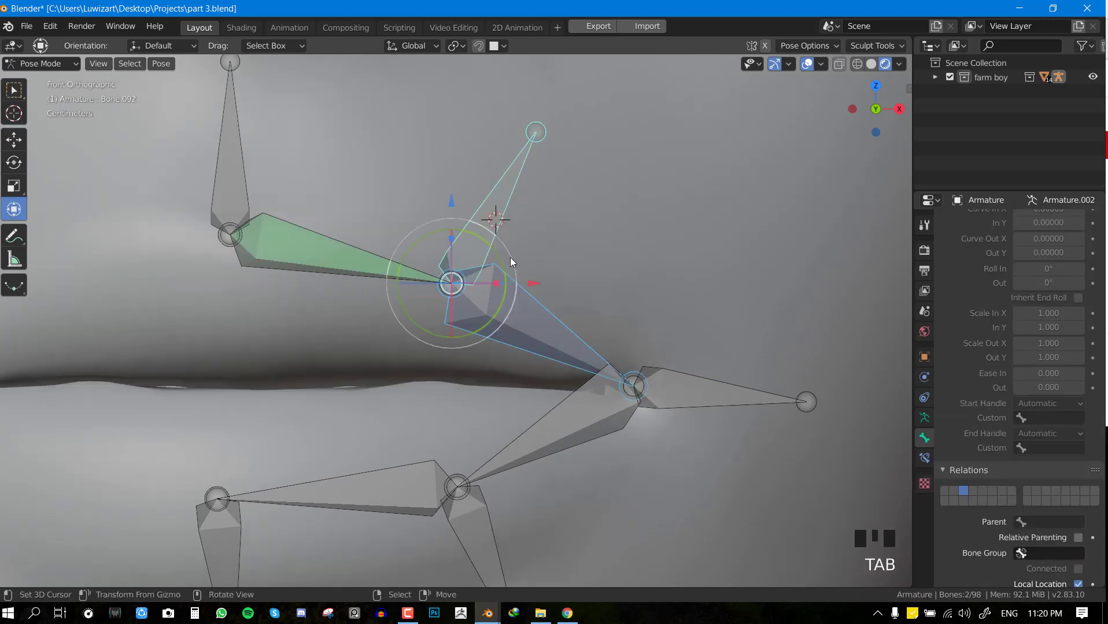
Add a Stretch To constraint to the outer upper linking bone targeting the mouth corner control bone
key("alt+a")
right_click(753, 399)
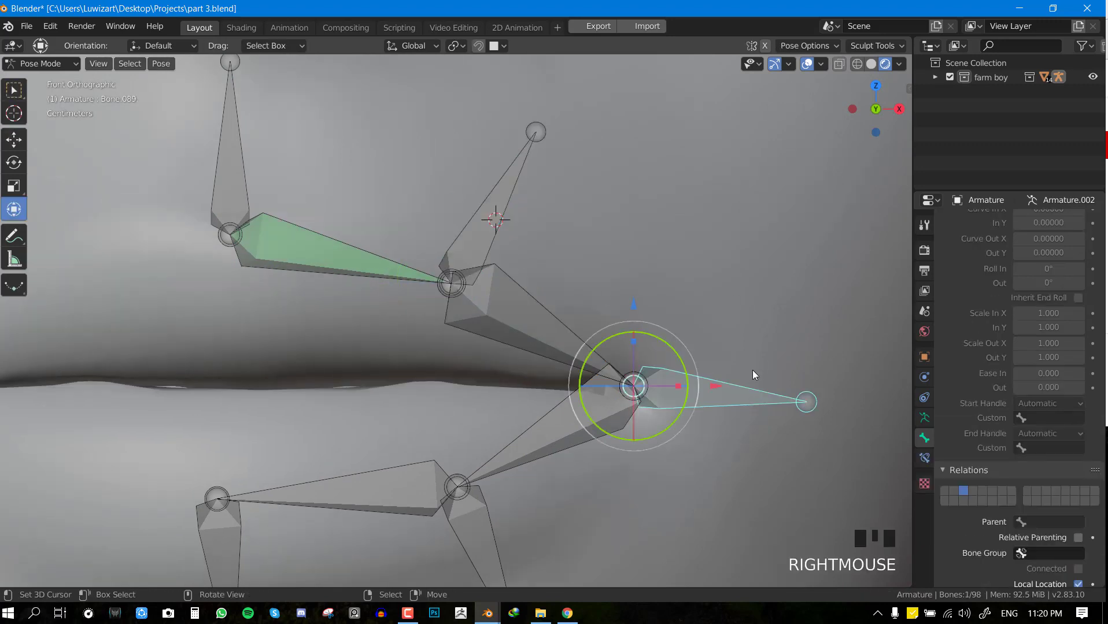
scroll(702, 389, "up", 2)
middle_click_drag(744, 398, 695, 366, "shift")
scroll(679, 379, "down", 2)
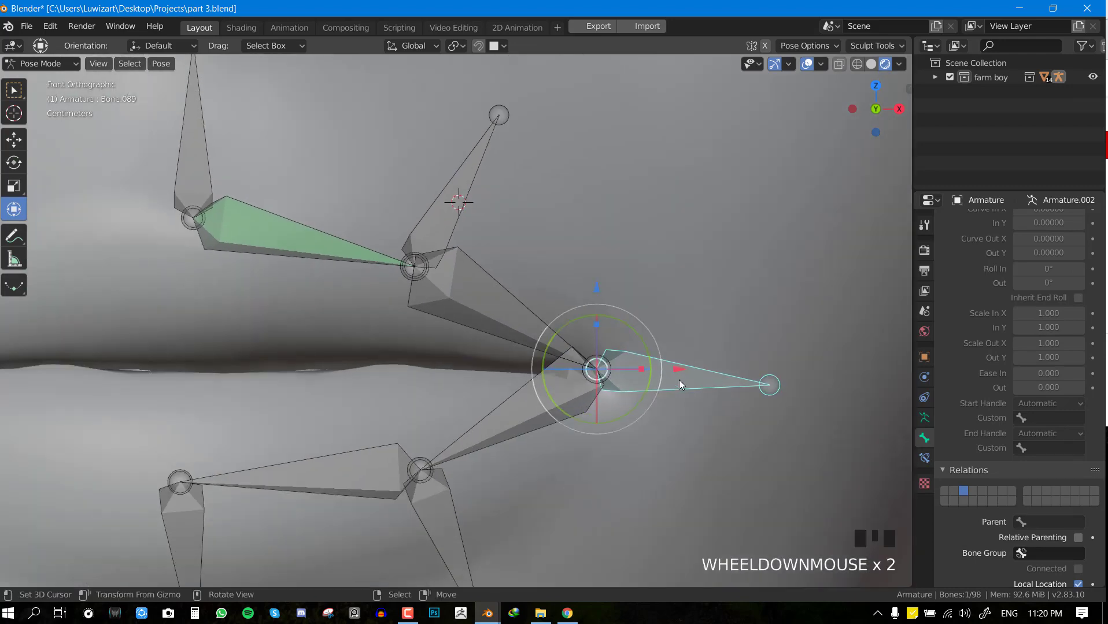
right_click(567, 312, "shift")
right_click(569, 315, "shift")
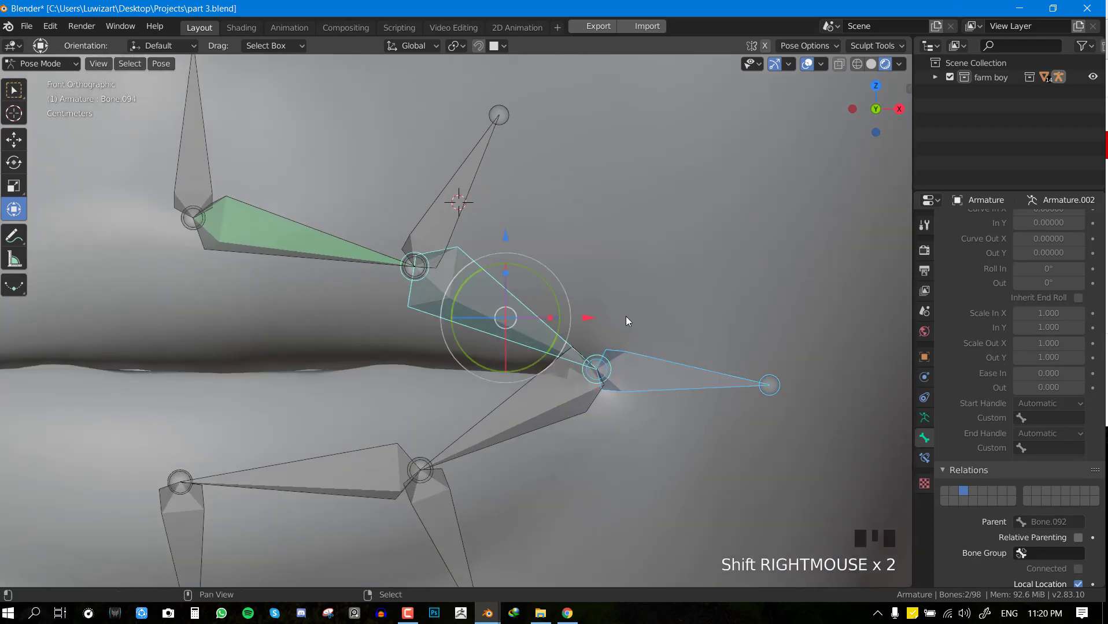
key("ctrl+shift+c")
left_click(643, 317)
key("alt+a")
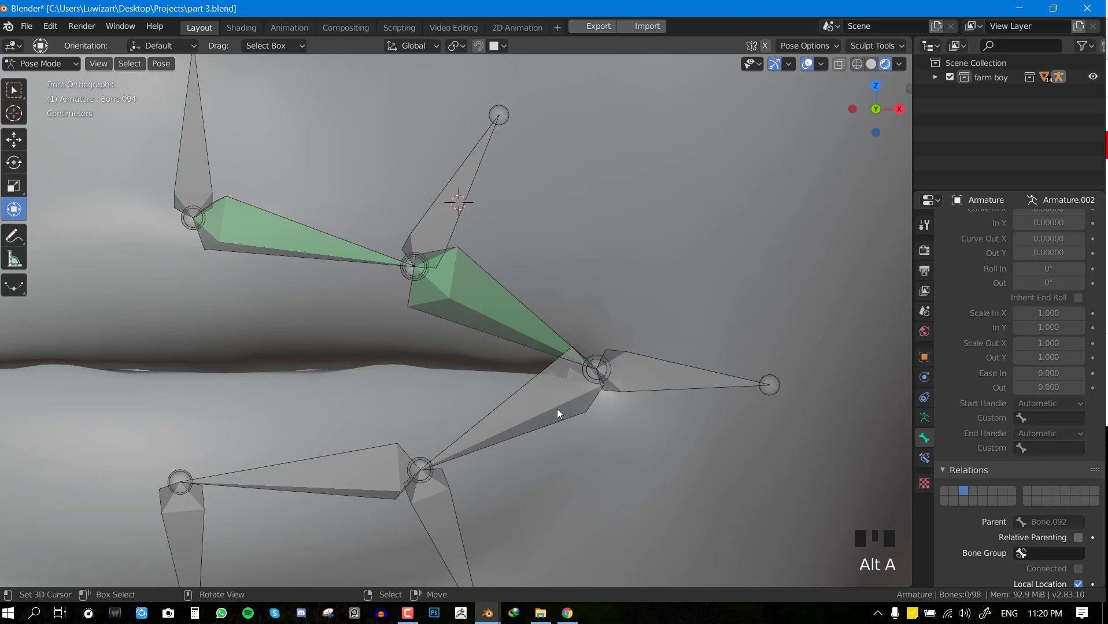
Parent the outer lower linking bone to the mouth corner control bone with Keep Offset in Edit Mode
right_click(711, 388)
key("Tab")
key("ctrl+p")
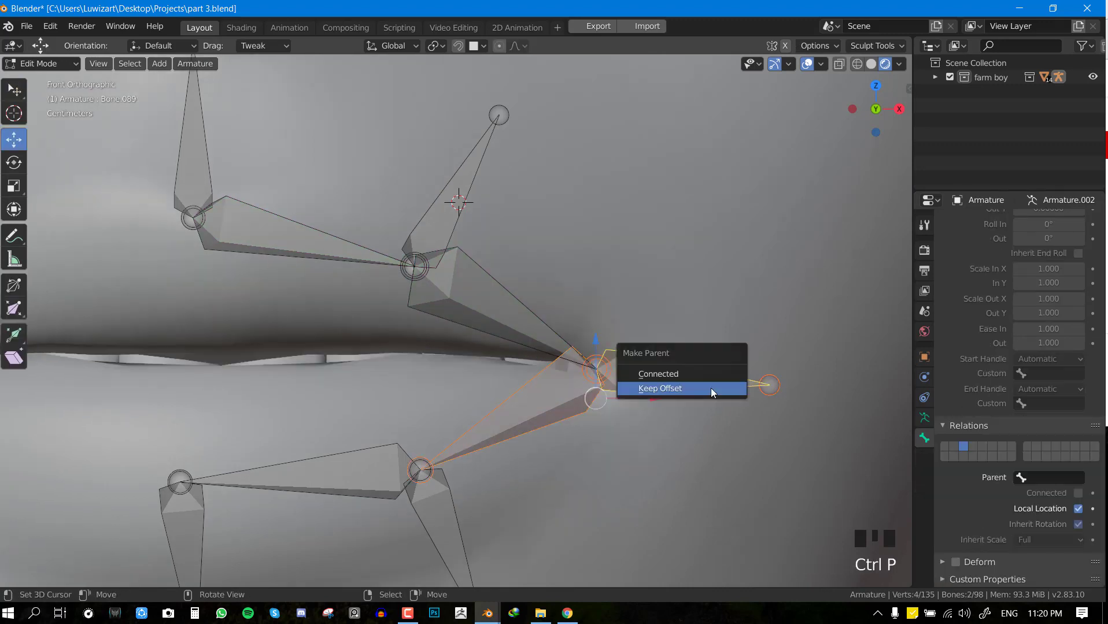
left_click(710, 388)
middle_click_drag(516, 454, 565, 340, "shift")
key("Tab")
Add a Stretch To constraint to the outer lower linking bone targeting the lower side lip control bone
right_click(527, 429)
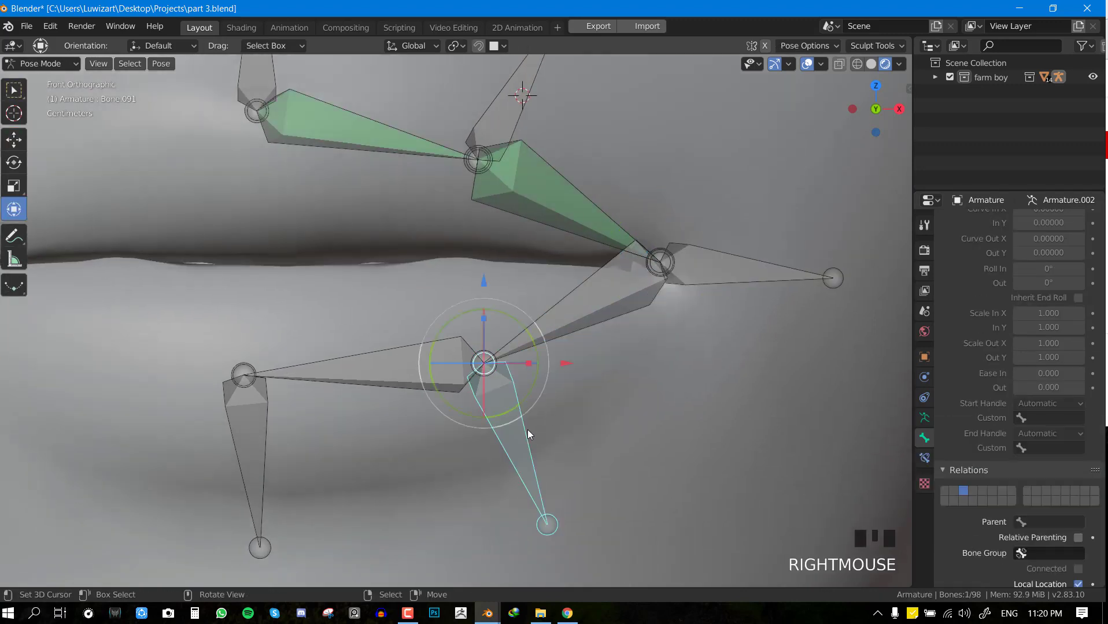
right_click(544, 325, "shift")
key("ctrl+shift+c")
left_click(545, 324)
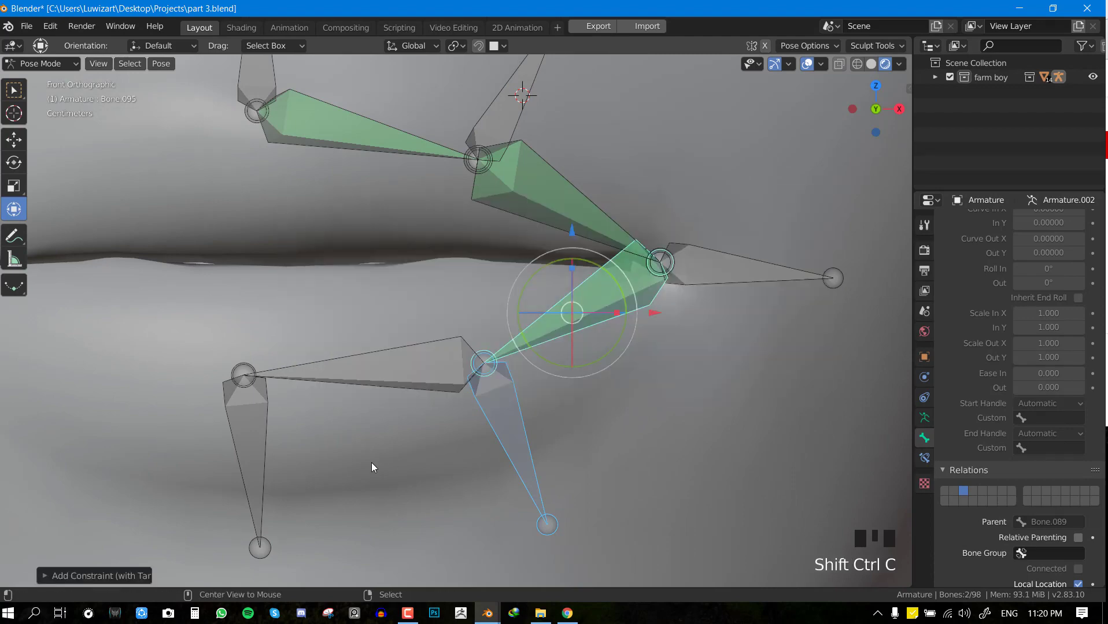
key("alt+a")
Parent the middle lower linking bone to the lower side lip control bone with Keep Offset in Edit Mode
right_click(434, 384, "shift")
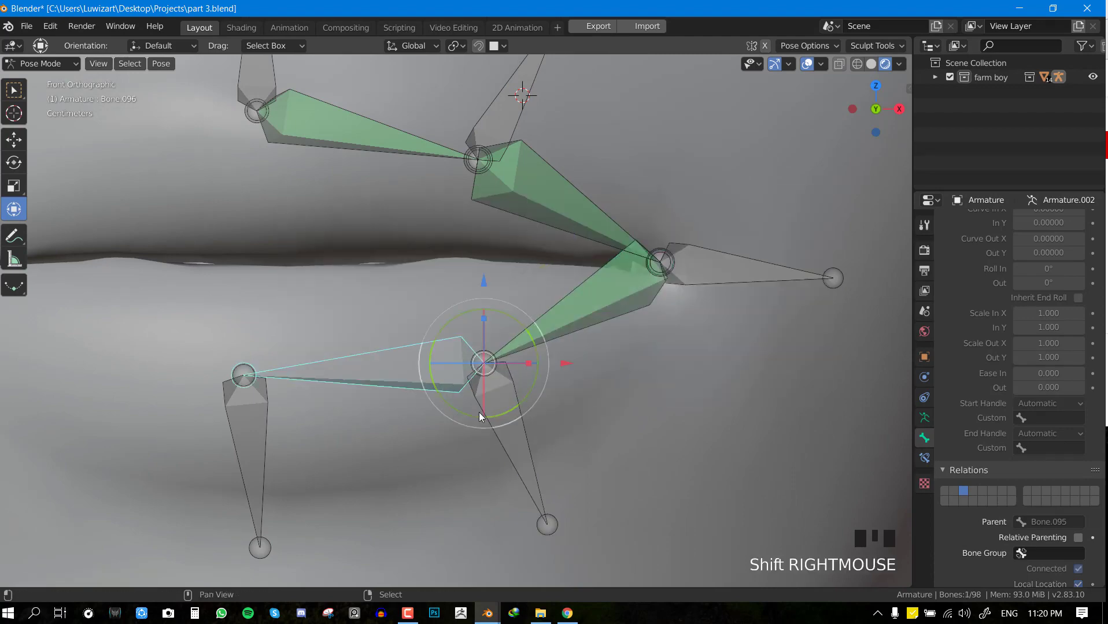
right_click(479, 412, "shift")
key("Tab")
key("ctrl+p")
left_click(478, 412)
key("Tab")
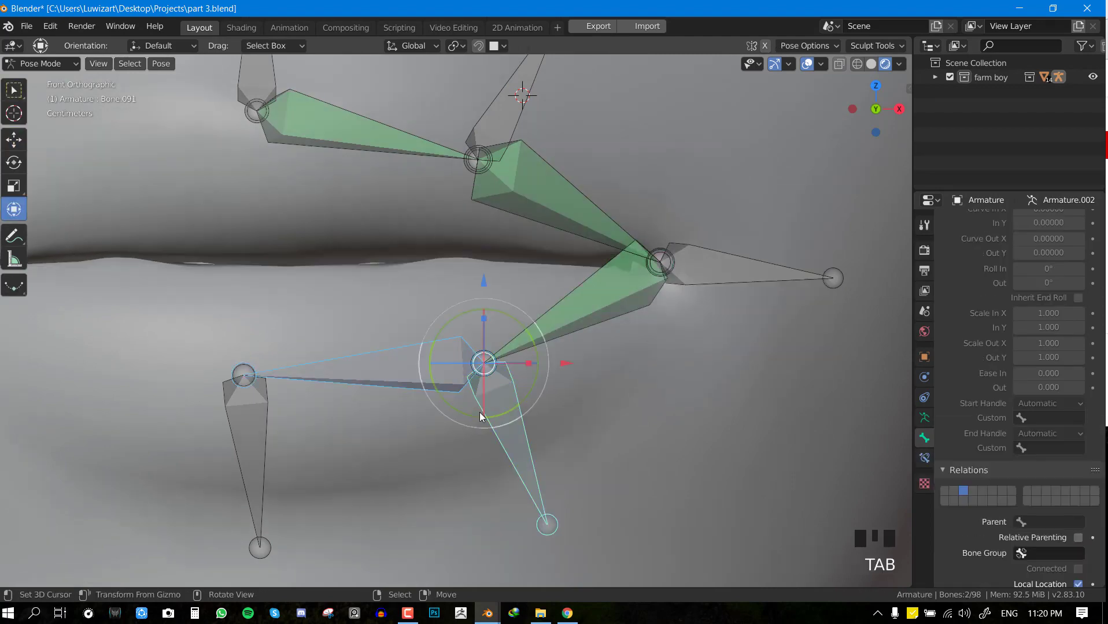
Add a Stretch To constraint to the middle lower linking bone targeting the middle lower lip control bone
right_click(285, 422)
right_click(279, 397)
right_click(439, 376, "shift")
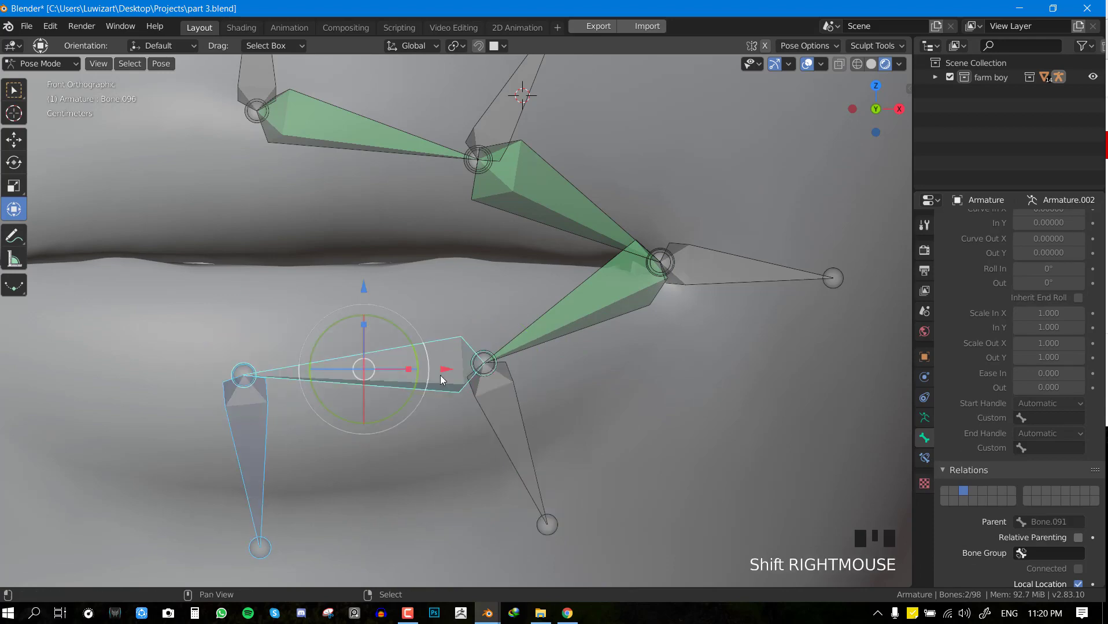
key("shift+ctrl+c")
left_click(496, 367)
key("alt+a")
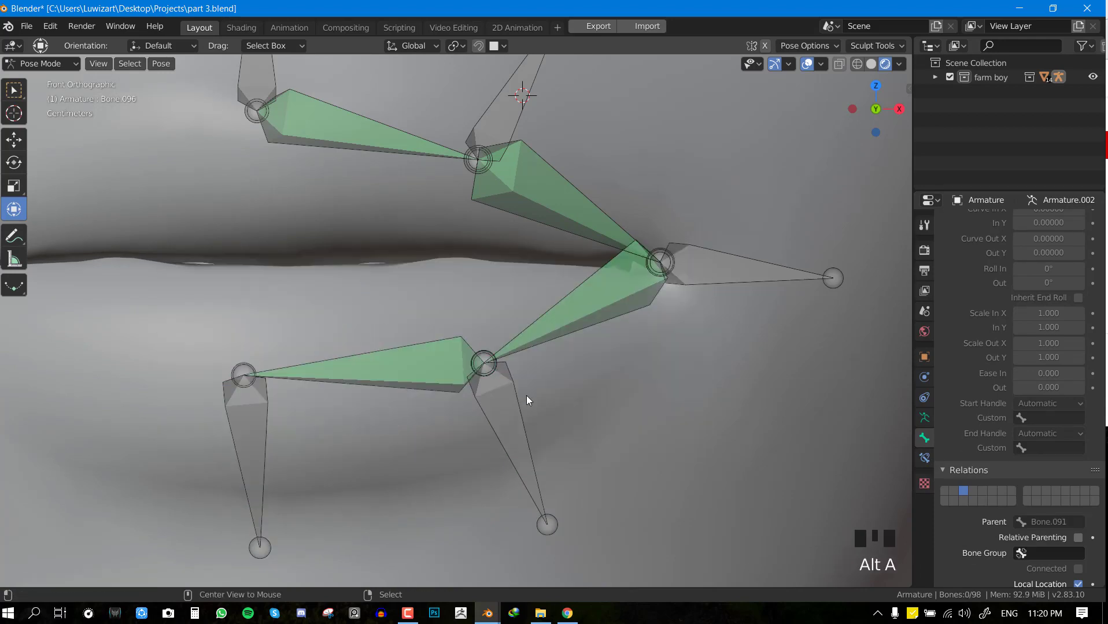
Test the mouth rig by moving the upper side, mouth corner and lower side control bones outward from the lips
scroll(487, 217, "down", 3)
middle_click_drag(487, 218, 513, 313, "shift")
right_click(515, 301)
key("g")
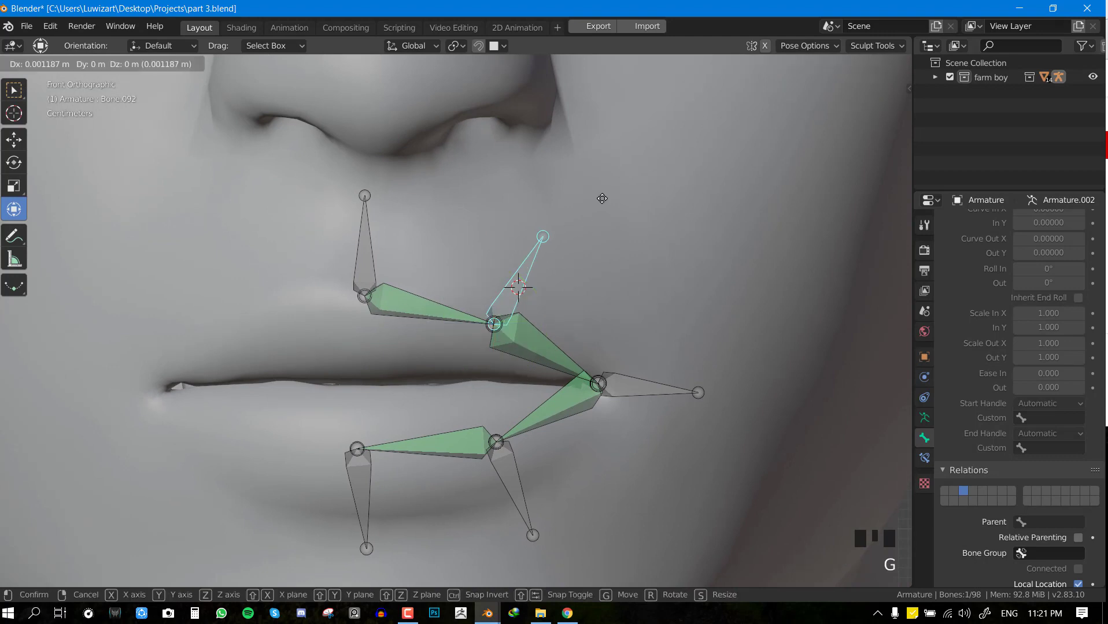
left_click(593, 185)
right_click(647, 387)
key("g")
left_click(764, 425)
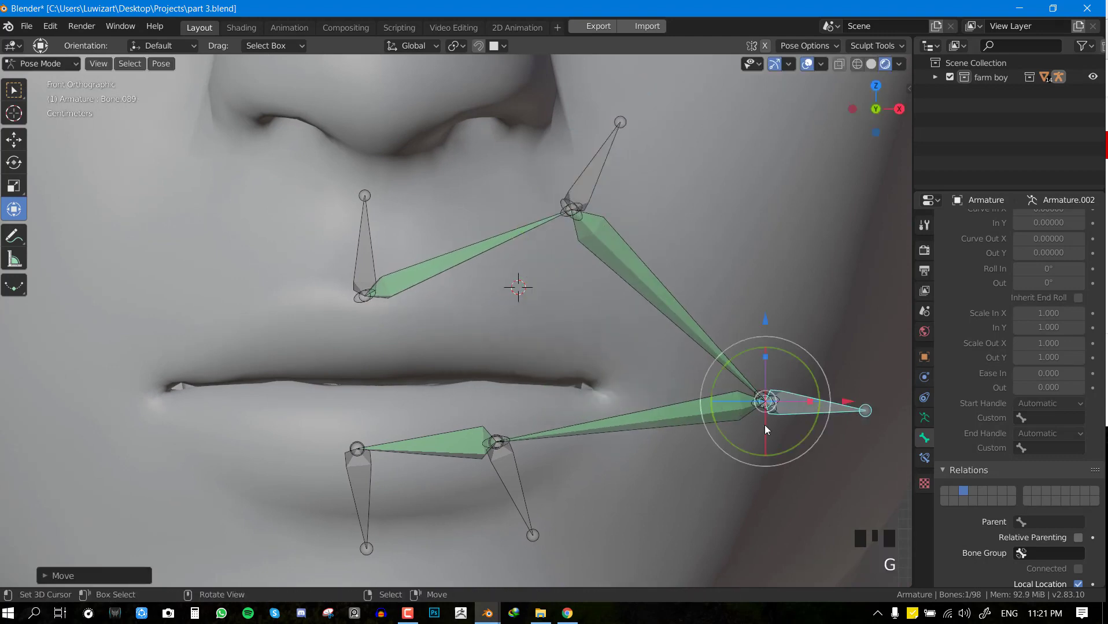
right_click(529, 487)
key("g")
left_click(603, 72)
scroll(516, 7, "down", 2)
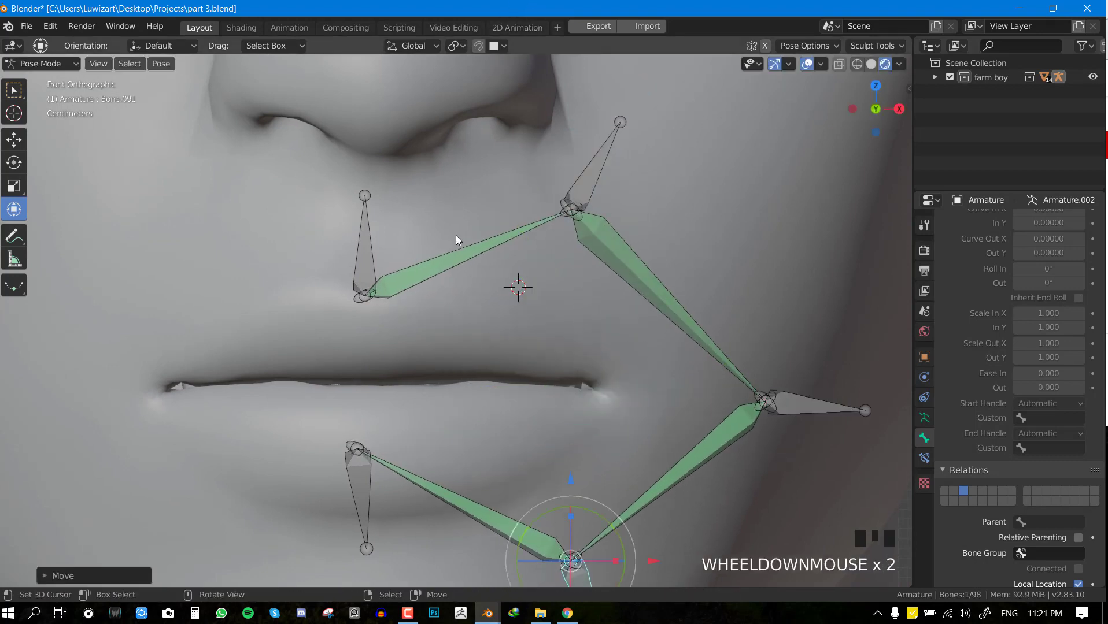
Test the middle lip control bones by moving the upper one up and the lower one down
middle_click_drag(421, 261, 422, 242, "shift")
right_click(368, 237)
key("g")
left_click(376, 166)
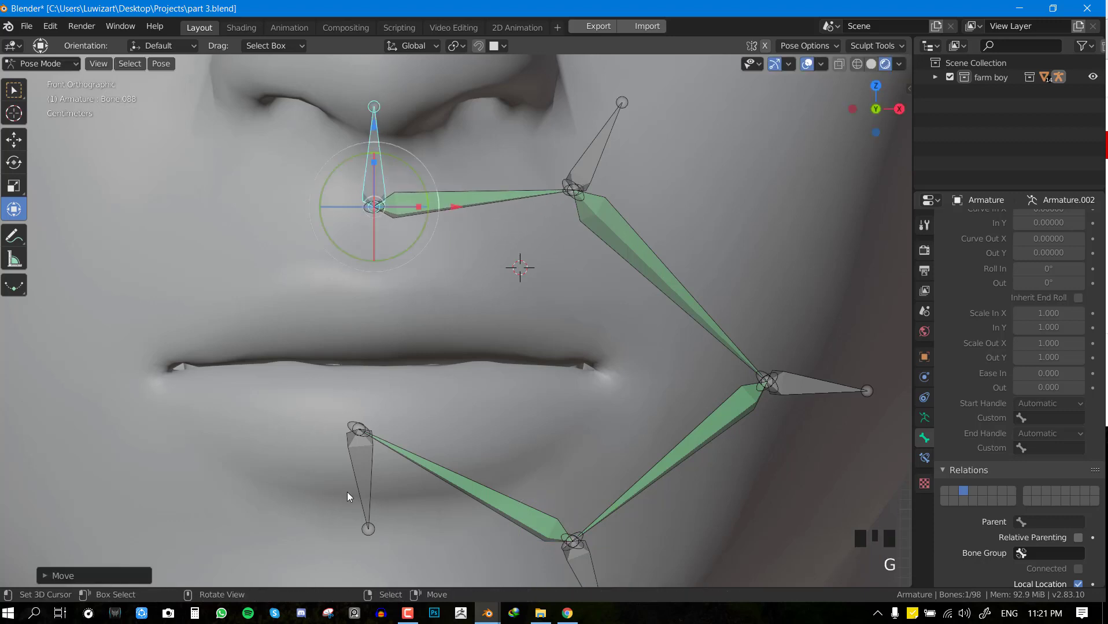
right_click(347, 492)
right_click(368, 442)
key("g")
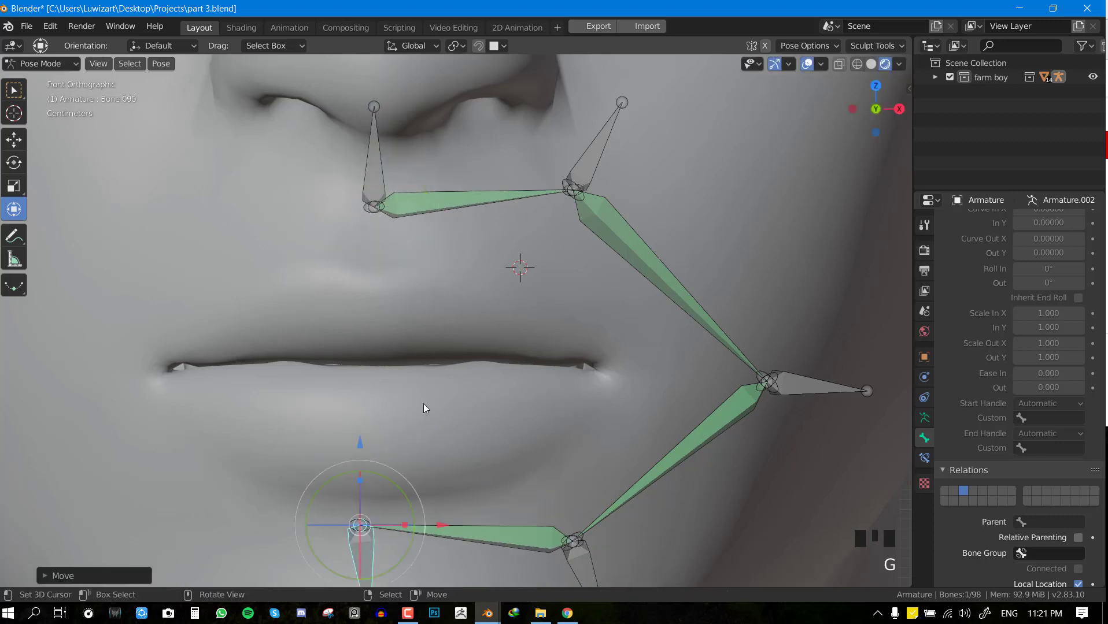
left_click(425, 402)
Clear the location of all mouth bones to return them to their rest position, and deselect them
key("a")
key("alt+g")
key("alt+a")
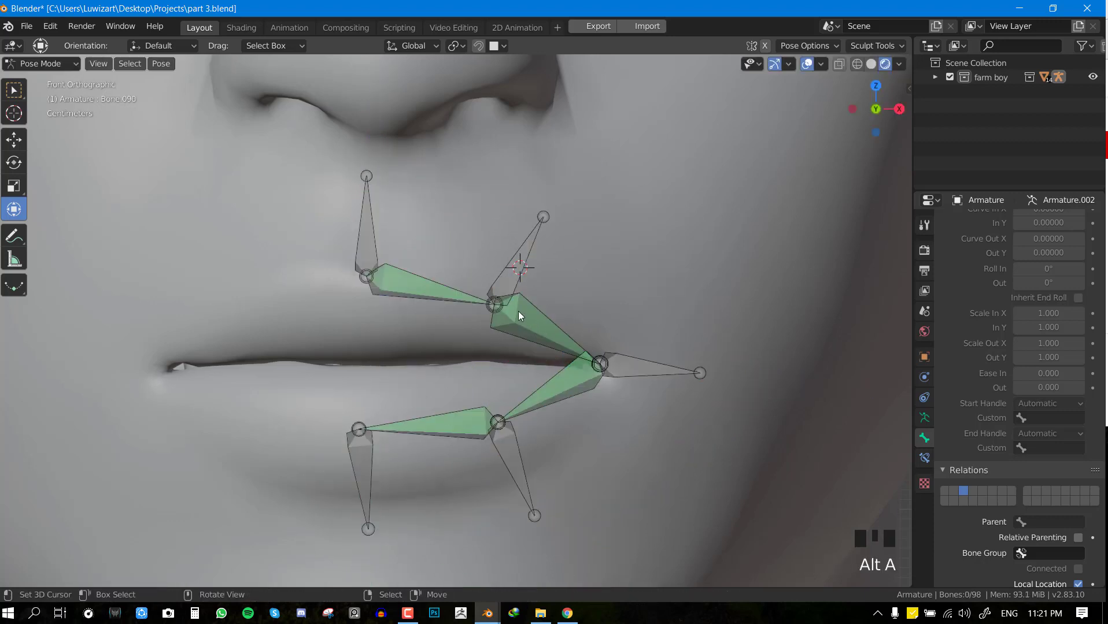
Snap the 3D cursor to the base of the middle upper lip control bone
middle_click_drag(525, 316, 554, 204, "shift")
scroll(439, 185, "down", 2)
right_click(425, 183)
key("shift+s")
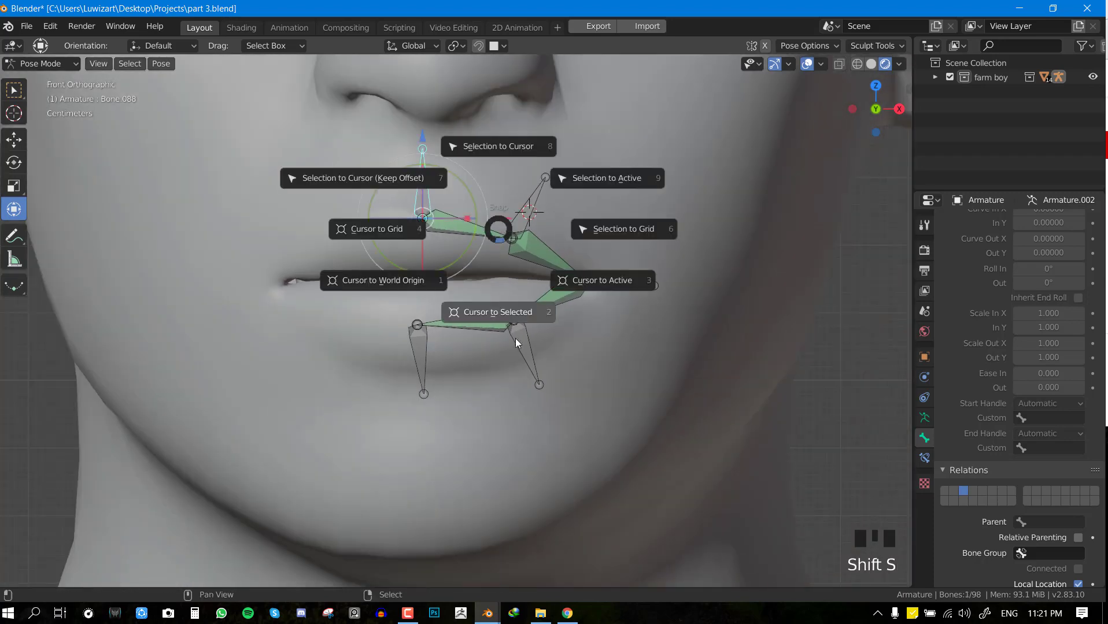
left_click(513, 312)
scroll(524, 217, "down", 4)
scroll(528, 231, "up", 5)
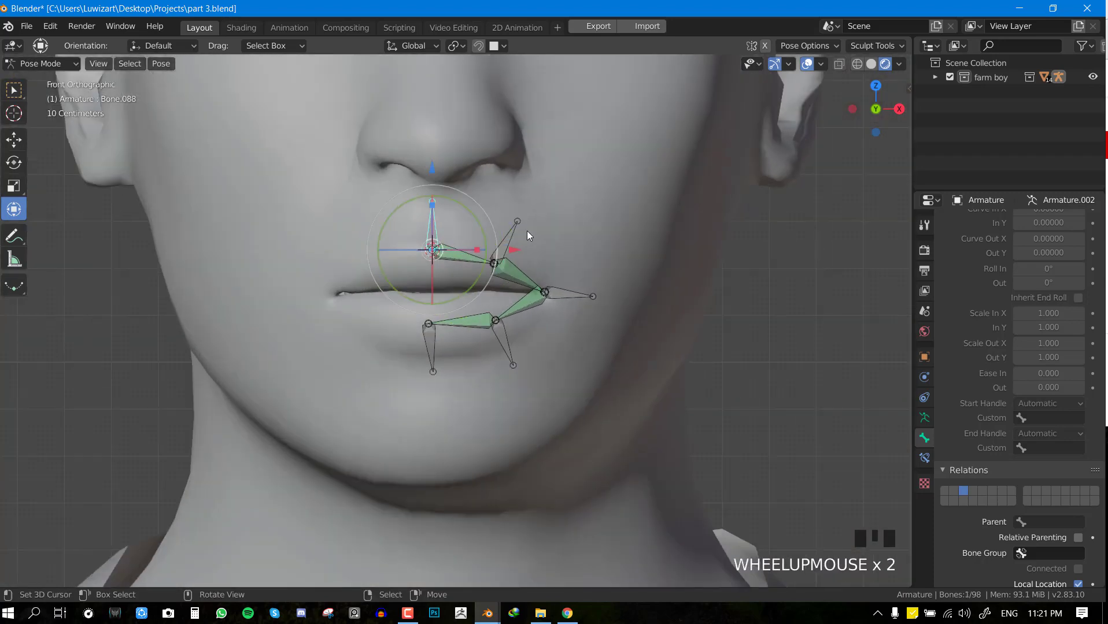
middle_click_drag(527, 231, 466, 271)
key("KP_1")
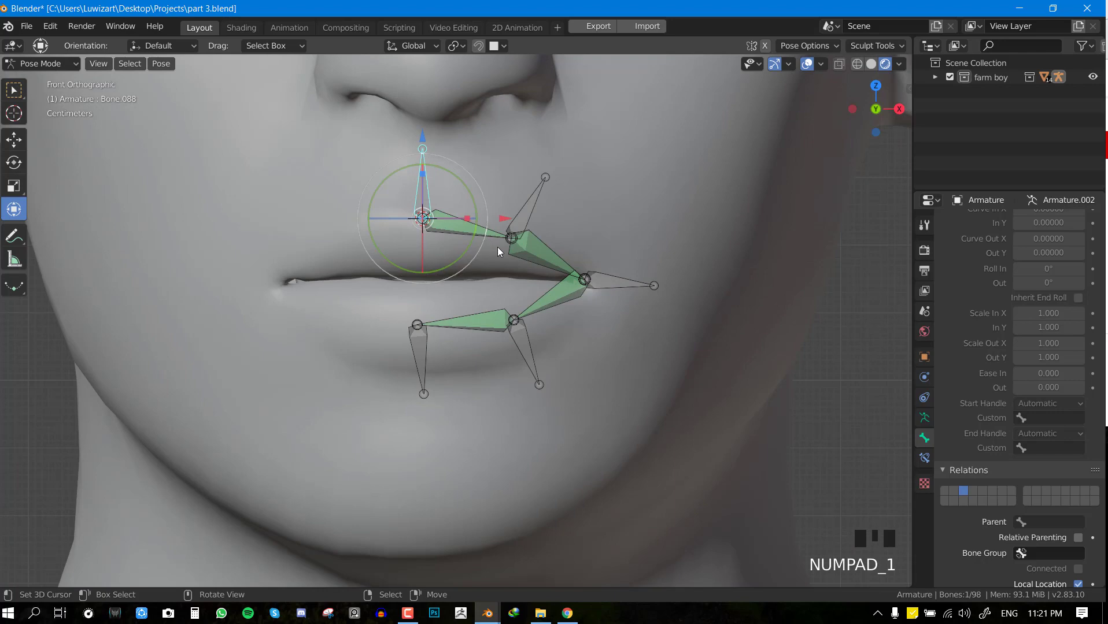
Select all the mouth bones in Edit Mode and set the pivot point to 3D Cursor with Global orientation
key("a")
scroll(498, 247, "down", 1)
key("Tab")
scroll(355, 213, "up", 2)
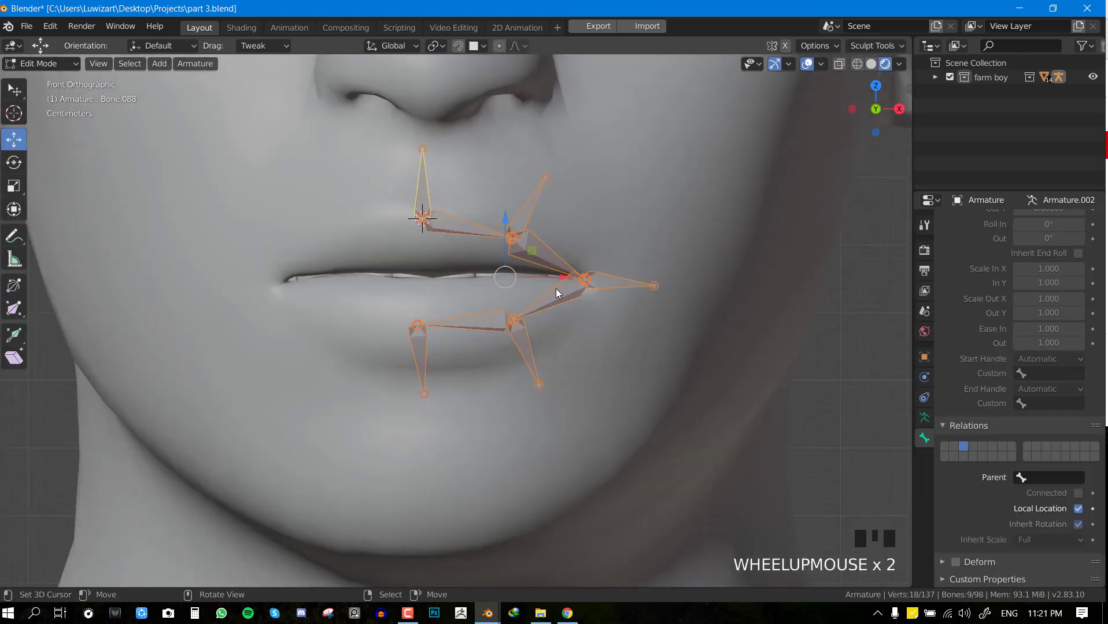
key("period")
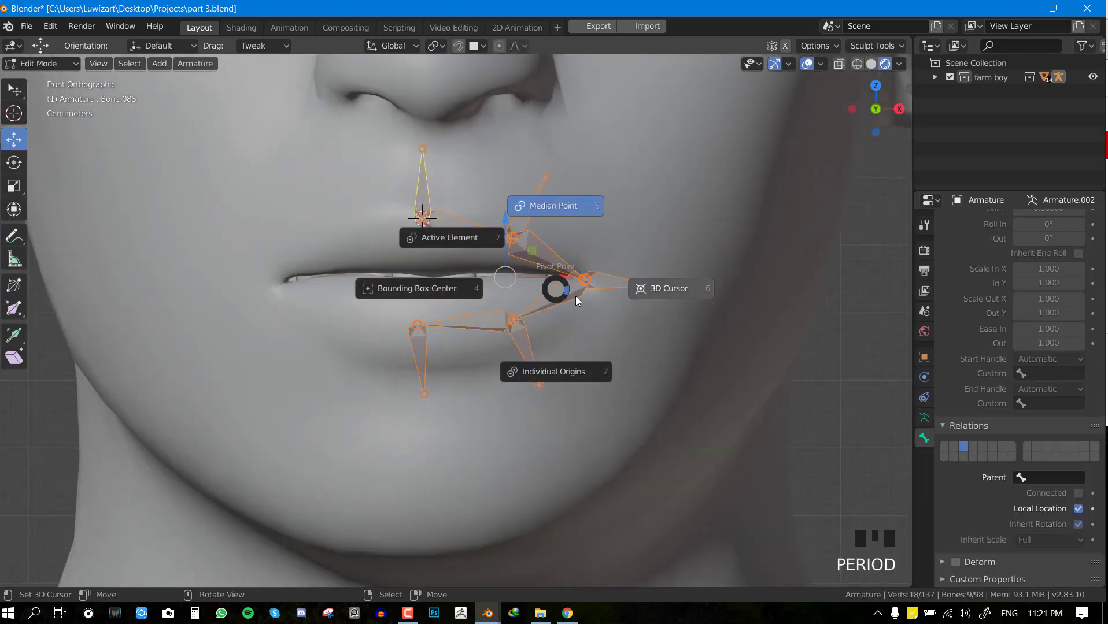
left_click(655, 289)
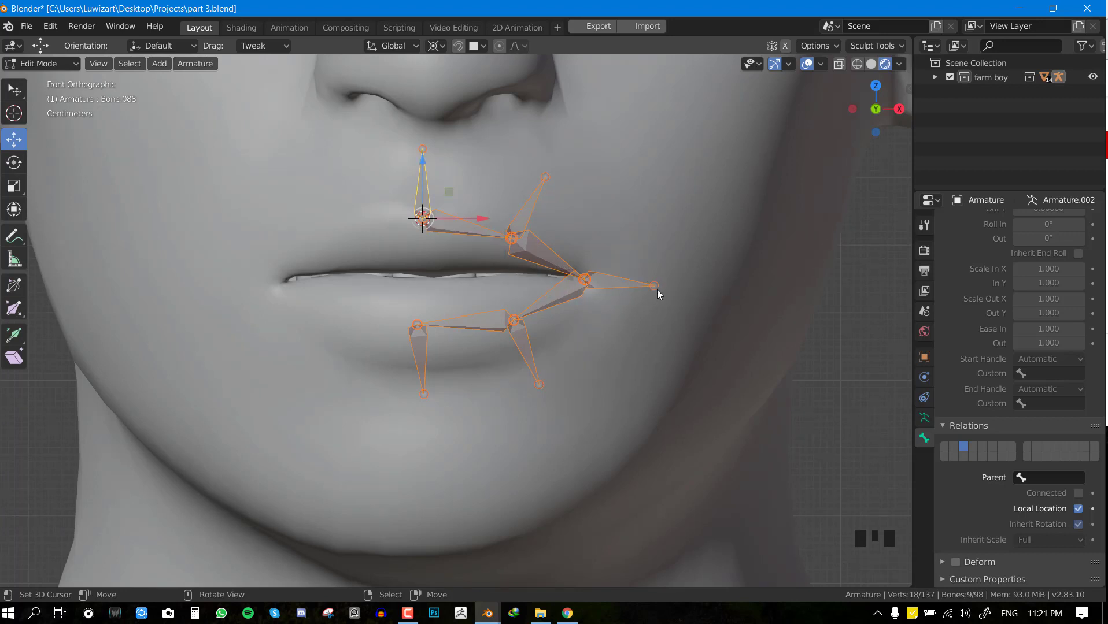
middle_click_drag(481, 209, 541, 228, "shift")
key("comma")
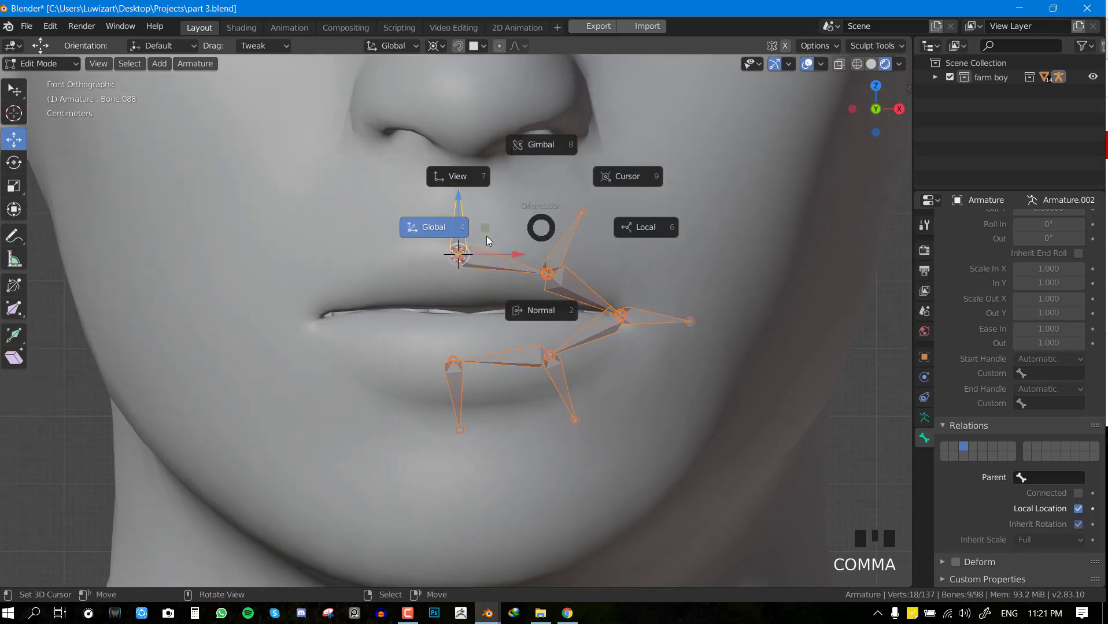
left_click(437, 229)
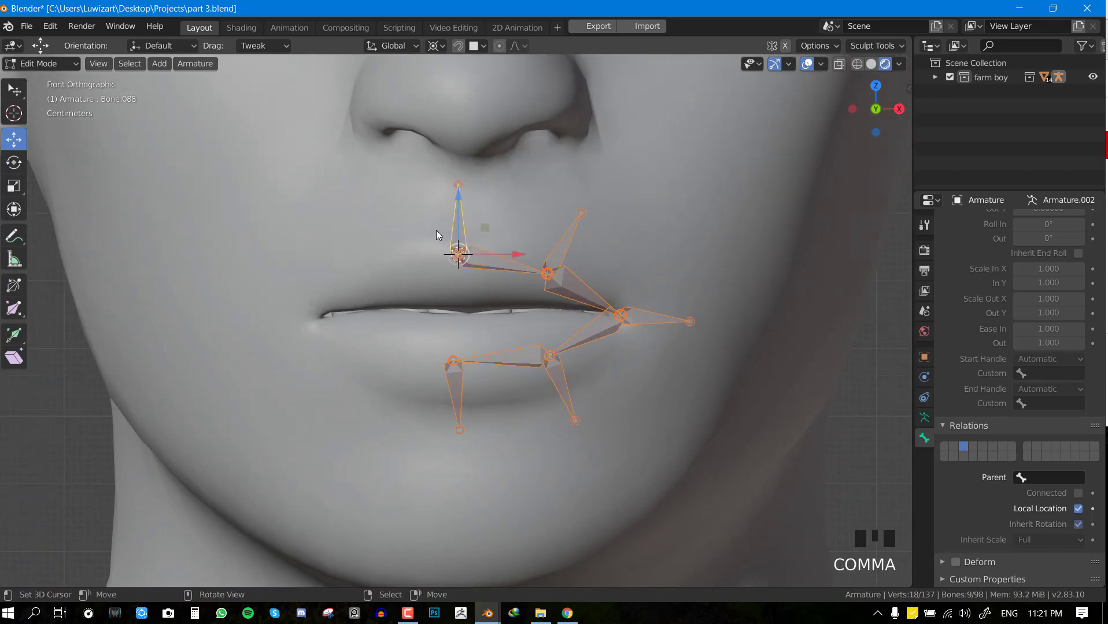
middle_click_drag(552, 251, 565, 290, "shift")
scroll(516, 251, "down", 2)
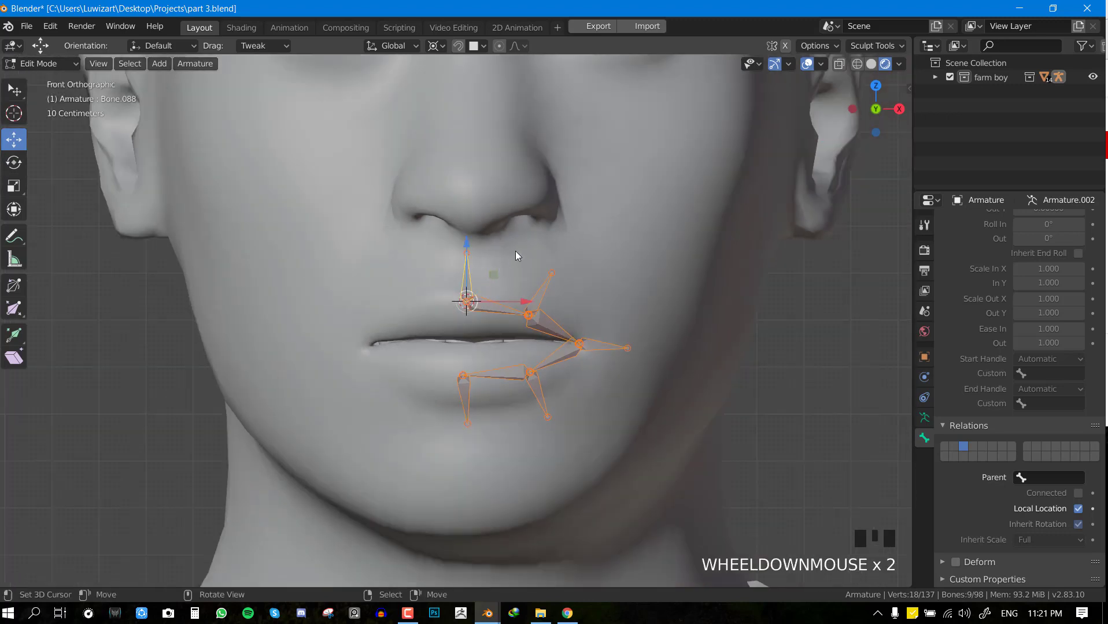
Try to mirror a duplicate of all the selected mouth bones by scaling it by -1 along X
key("shift+d")
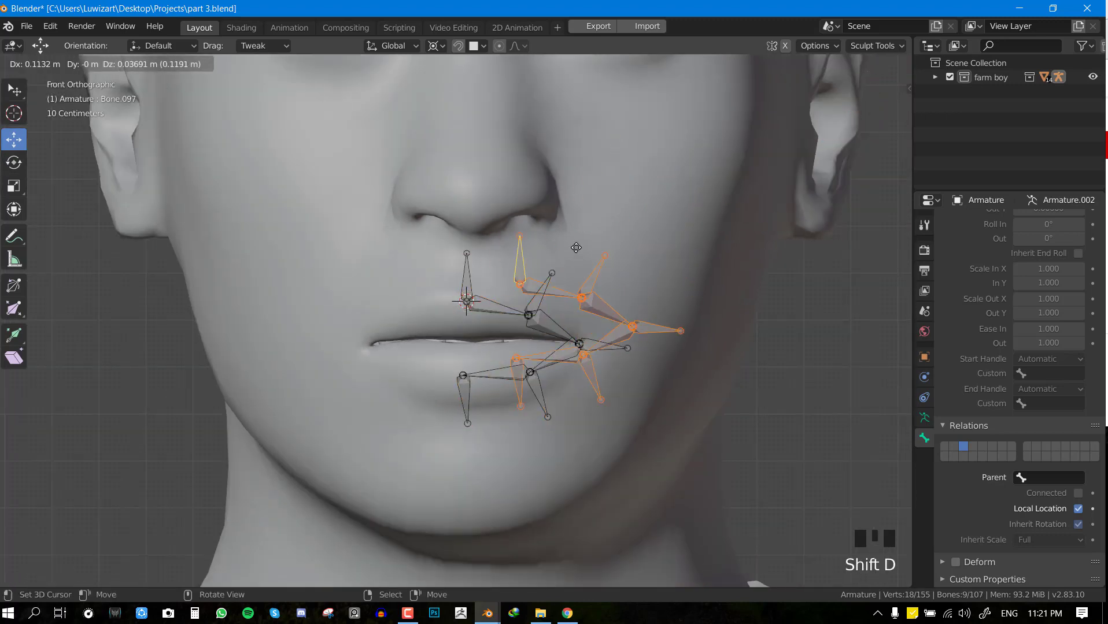
right_click(514, 275)
key("r")
type("sx")
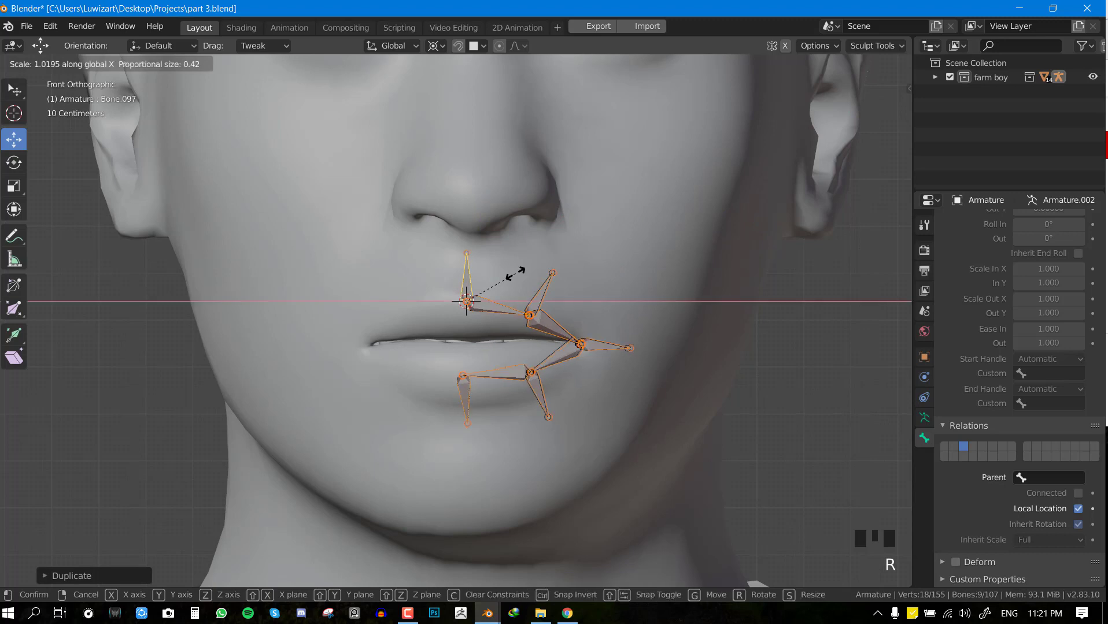
type("-1")
key("Return")
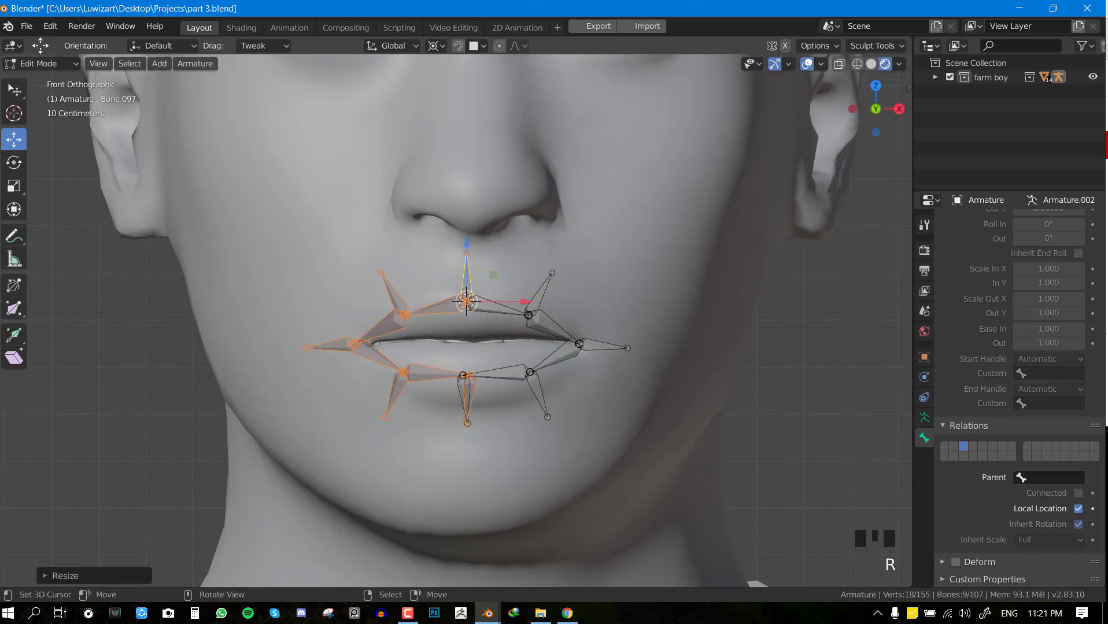
scroll(506, 381, "up", 3)
key("ctrl+z")
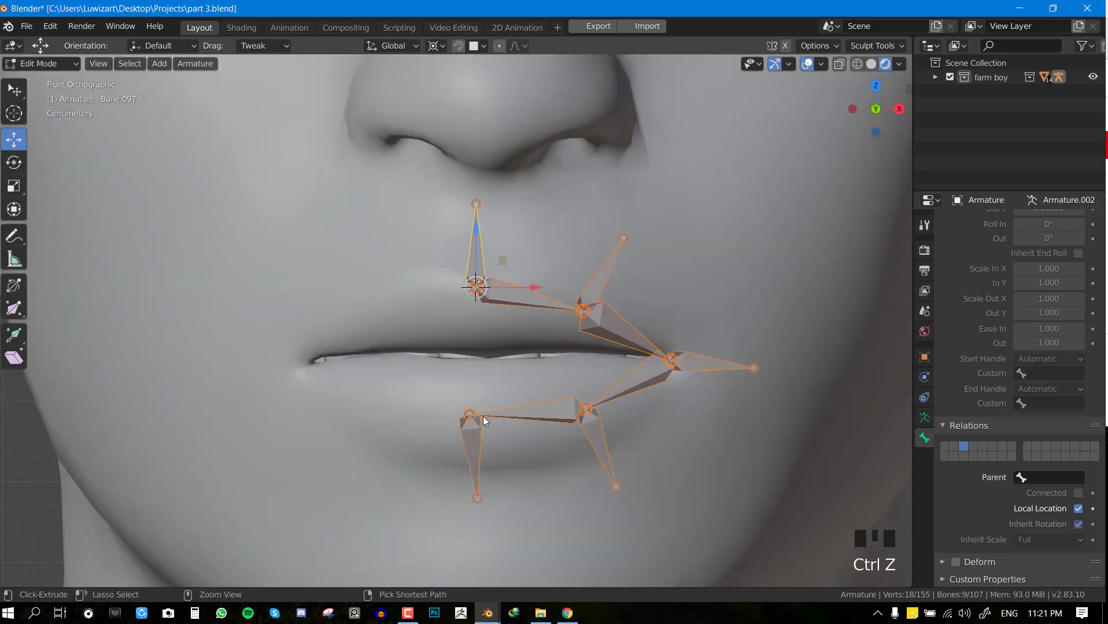
key("ctrl+z")
Exclude the two middle control bones from the selection, and mirror a duplicate of the remaining mouth bones by scaling it -1 along X
right_click(478, 237, "shift")
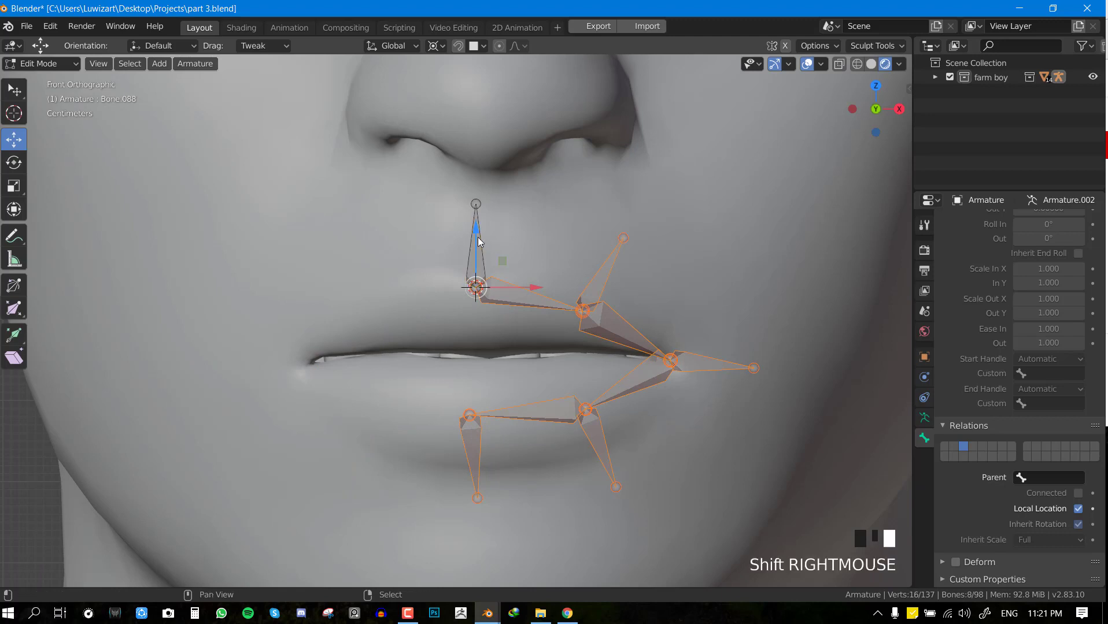
right_click(470, 420, "shift")
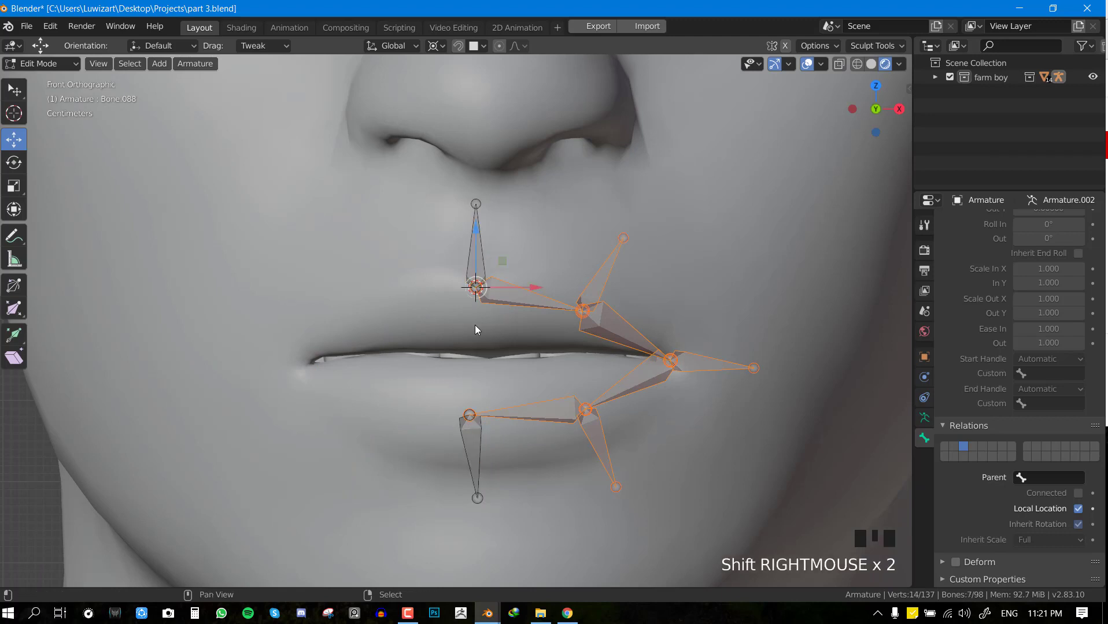
middle_click_drag(497, 341, 496, 341, "shift")
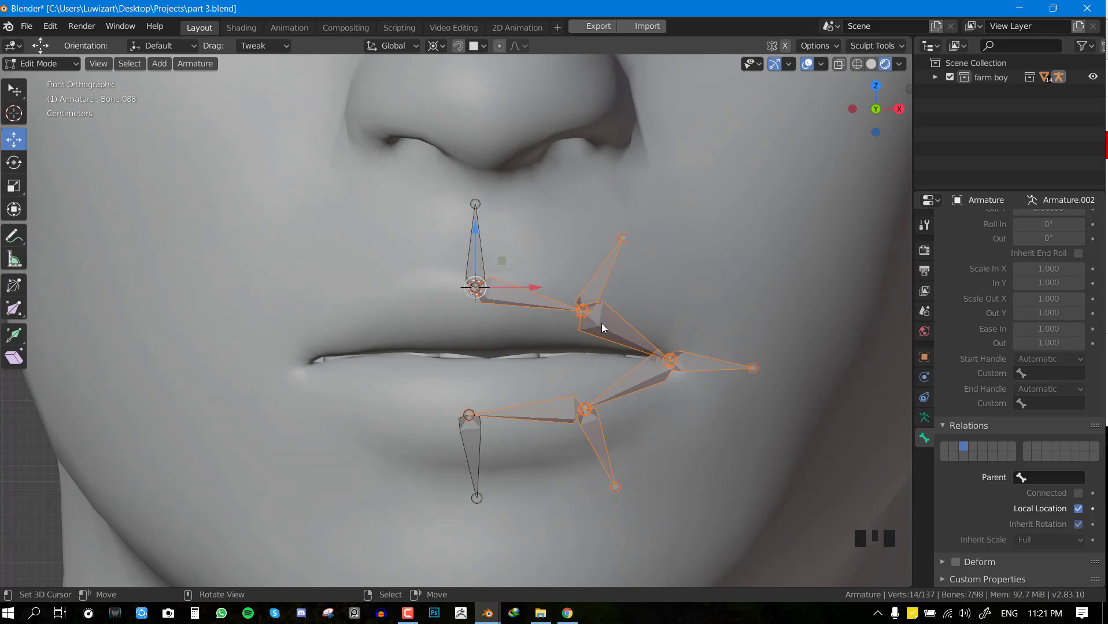
scroll(603, 323, "down", 2)
key("g")
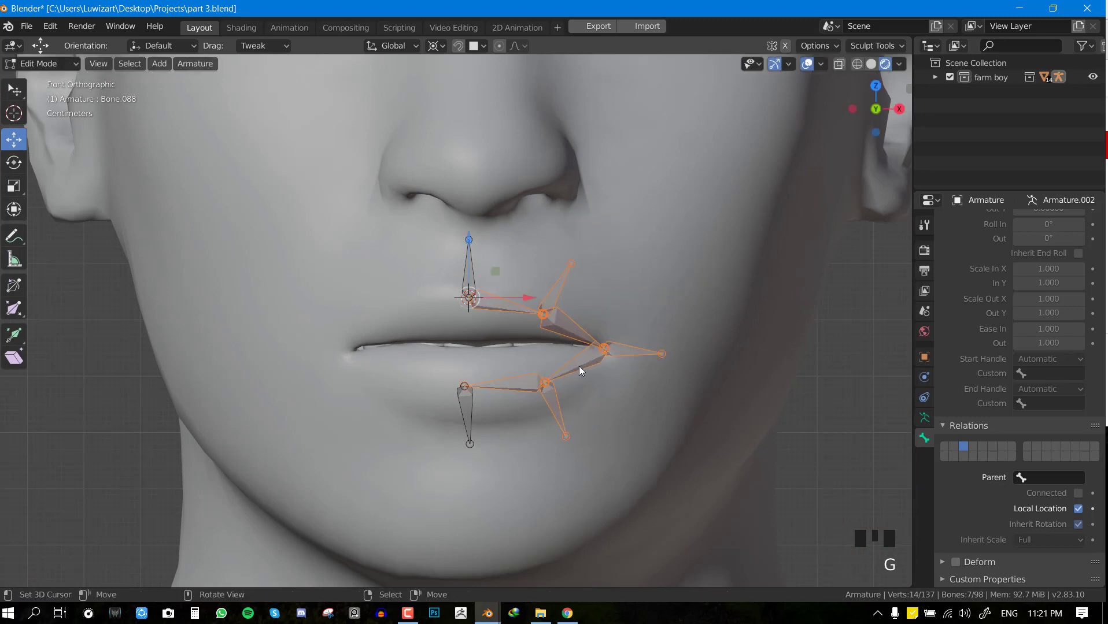
key("Escape")
key("shift+d")
key("r")
key("s")
type("x")
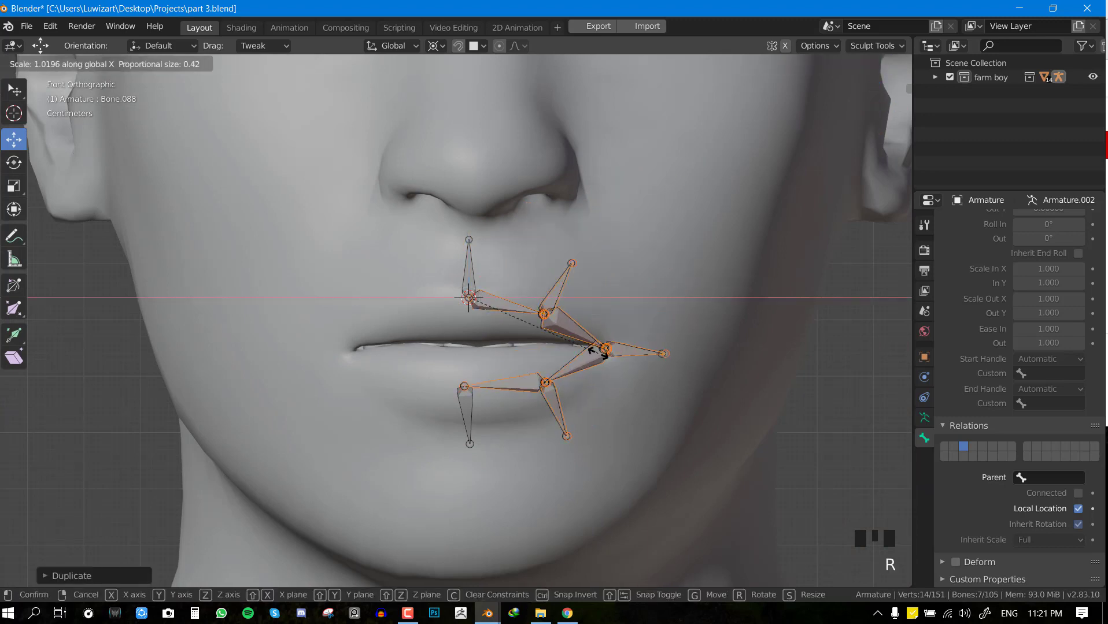
type("-1")
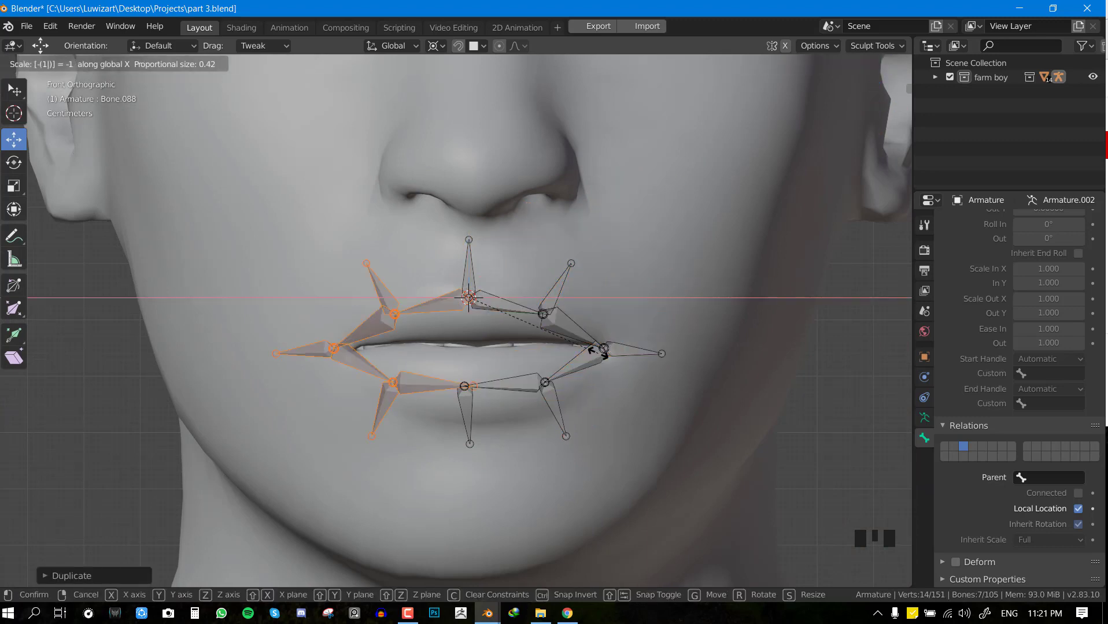
key("Return")
scroll(569, 352, "up", 1)
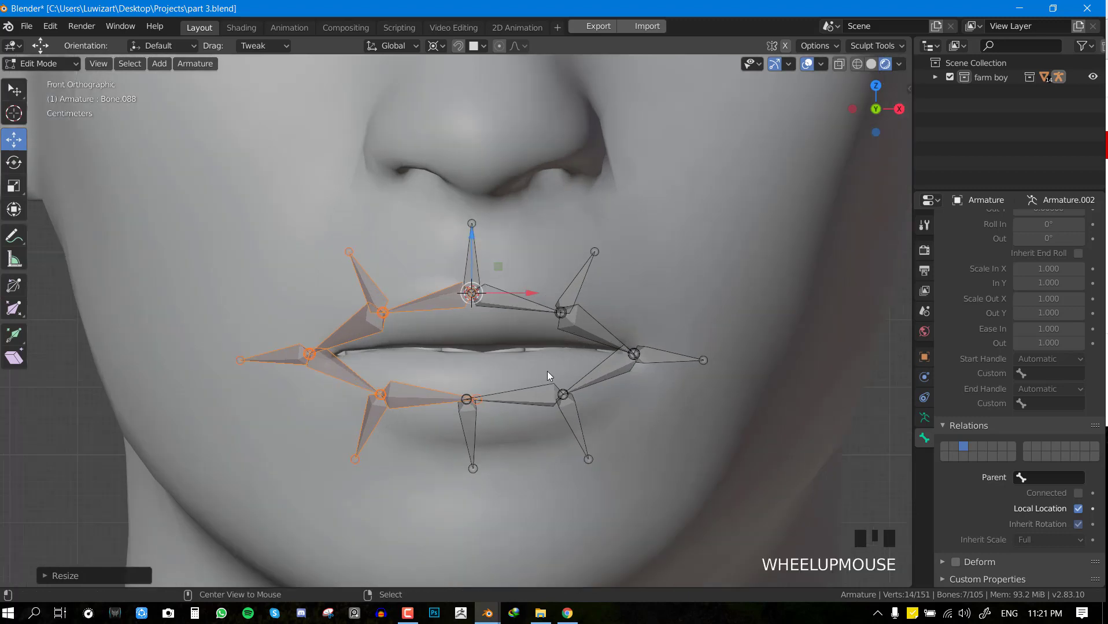
Test the mirrored rig in Pose Mode by moving the upper middle control bone up and the lower middle one down
key("alt+a")
scroll(518, 408, "up", 2)
right_click_drag(495, 434, 478, 435)
key("alt+a")
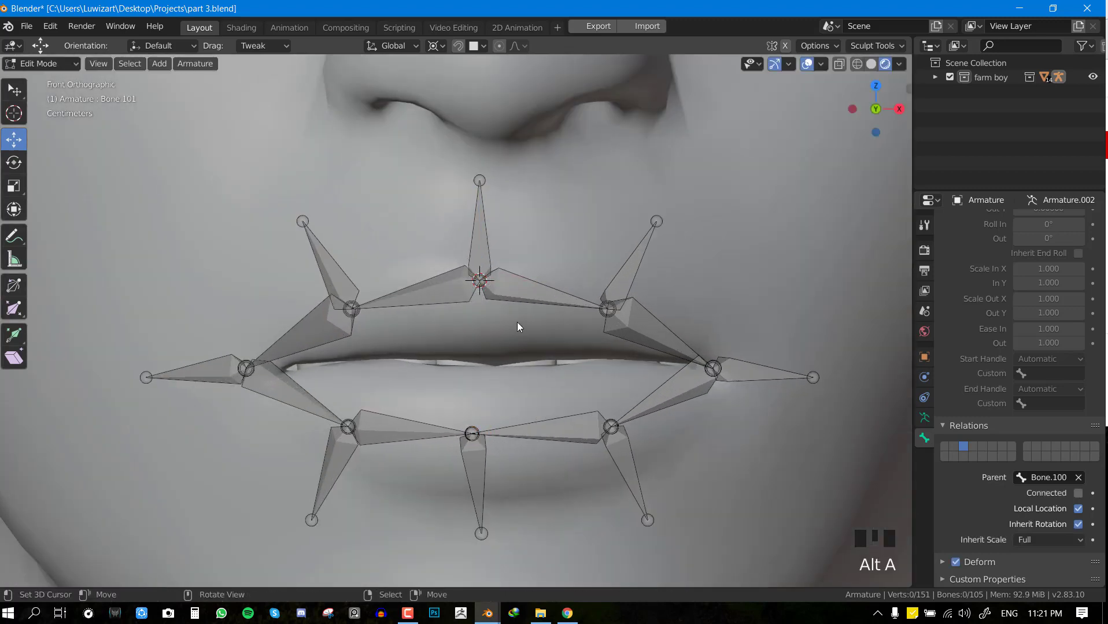
scroll(436, 336, "down", 4)
middle_click_drag(435, 336, 486, 324)
key("ctrl+Tab")
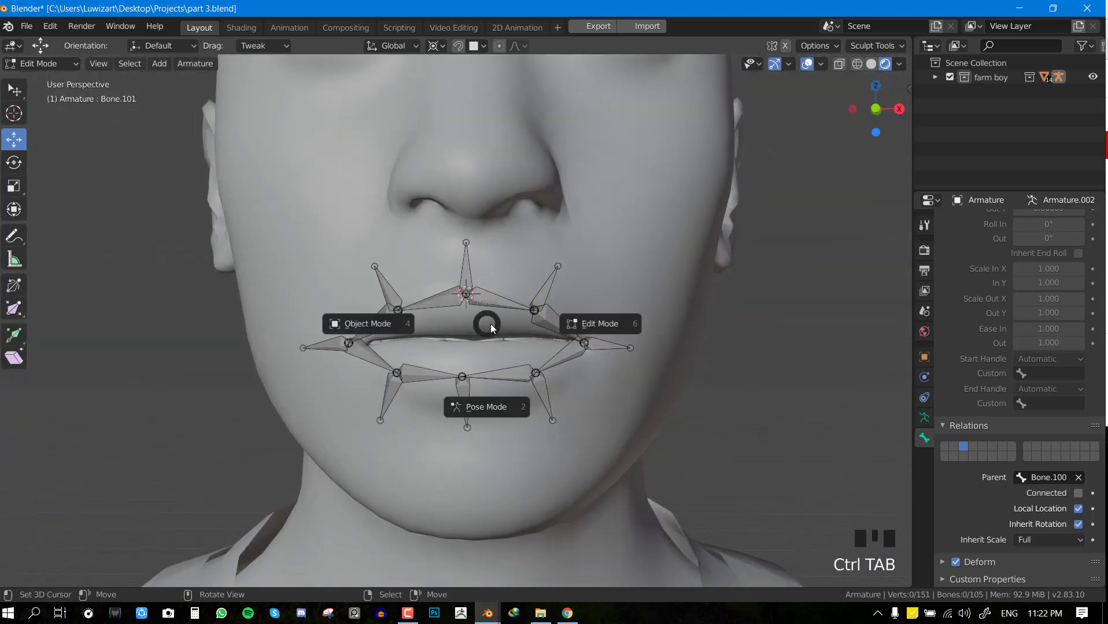
key("KP_1")
key("Tab")
right_click_drag(471, 285, 467, 244)
right_click_drag(467, 408, 482, 436)
Return all the mouth bones to their rest pose
key("a")
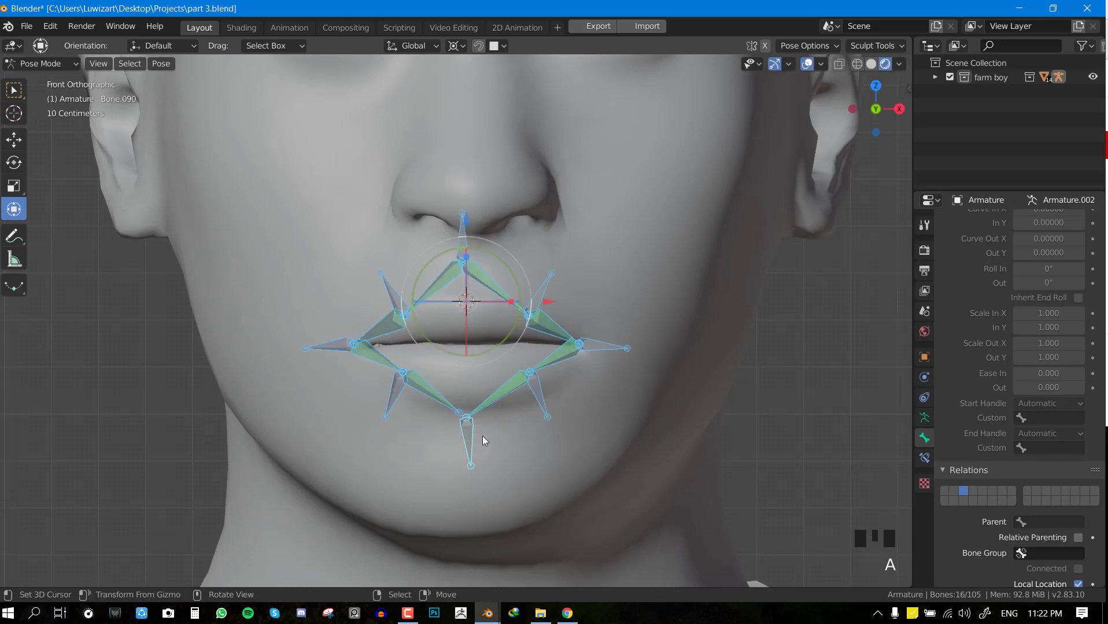
key("alt+r")
scroll(506, 378, "up", 6)
Examine the mirrored lower linking bone beside the middle control bone, comparing its tip position in Edit Mode and Pose Mode
key("Tab")
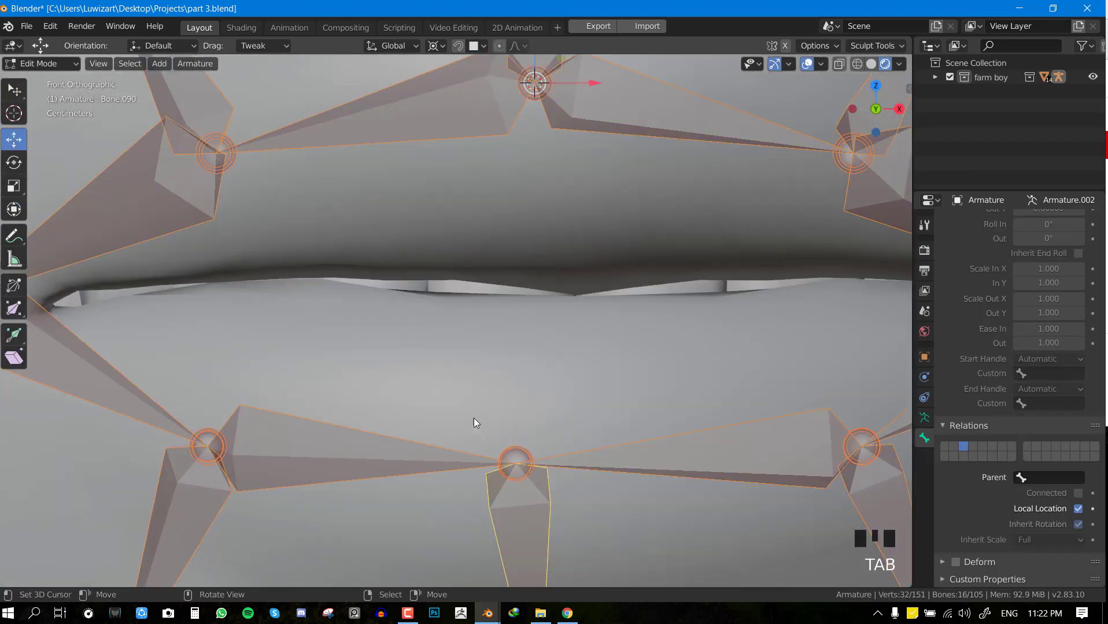
key("Tab")
right_click(403, 451)
scroll(507, 440, "down", 4)
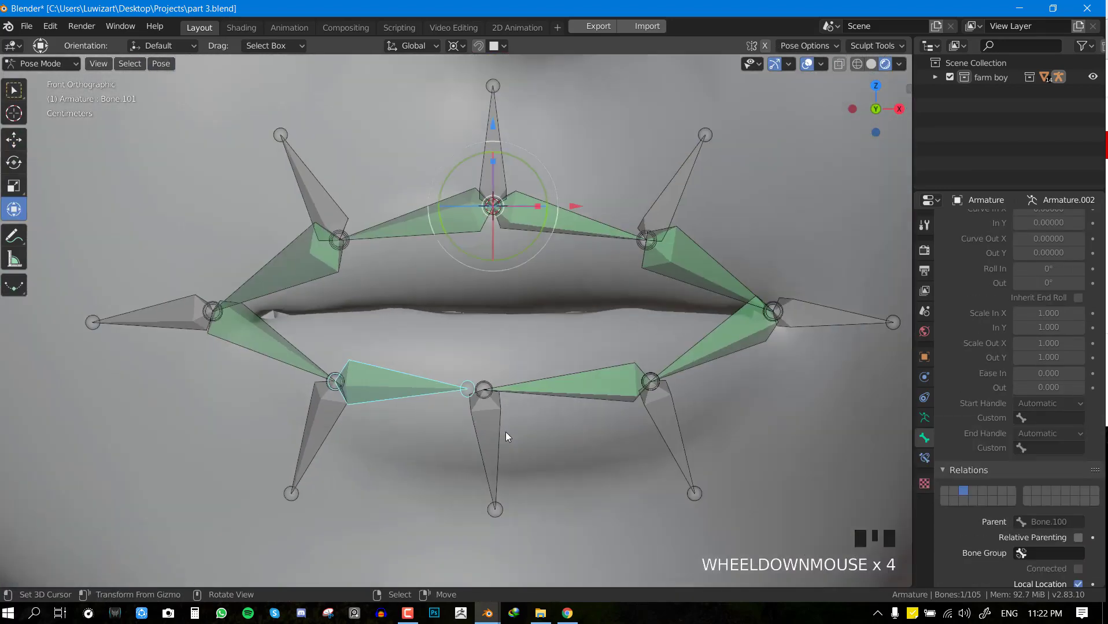
middle_click_drag(507, 440, 472, 416)
right_click(420, 423)
key("KP_1")
scroll(503, 411, "up", 3)
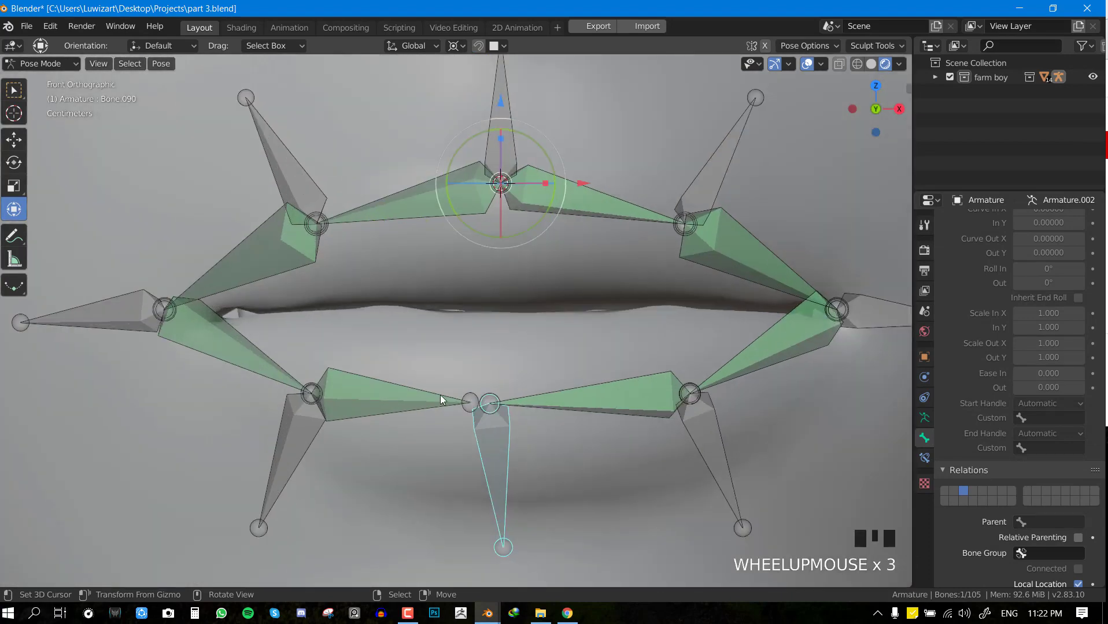
right_click(429, 403)
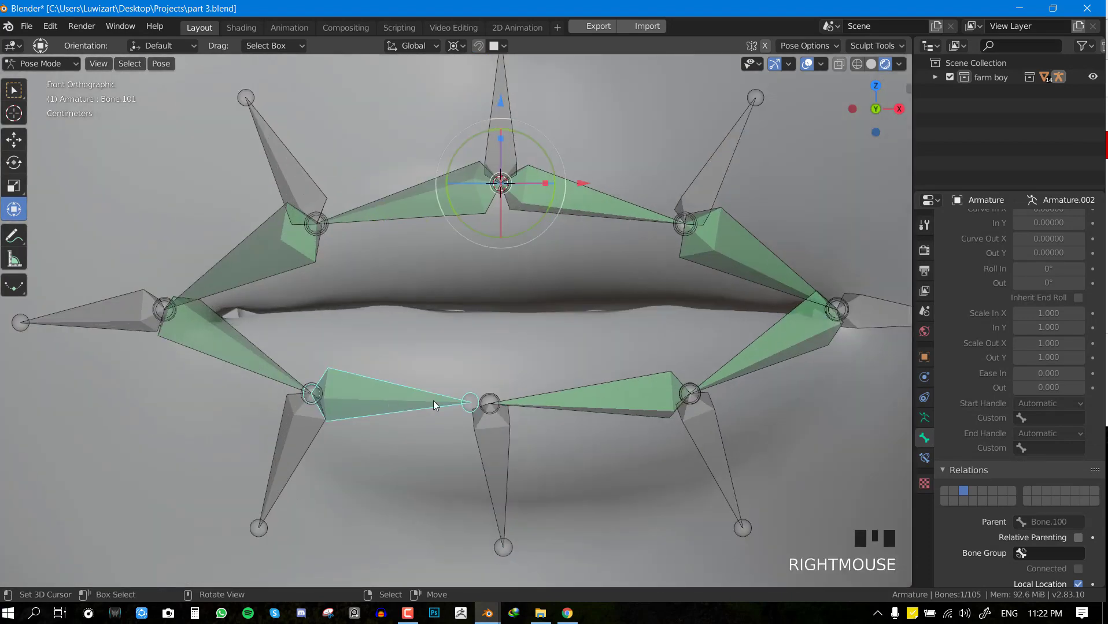
scroll(471, 389, "down", 3)
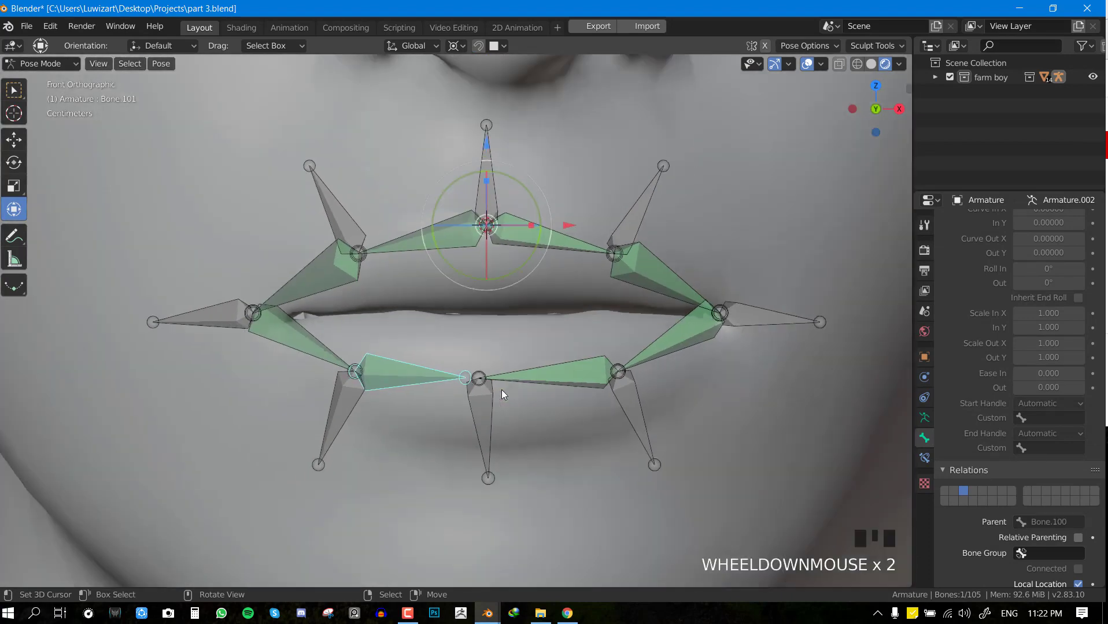
key("Tab")
scroll(501, 367, "up", 2)
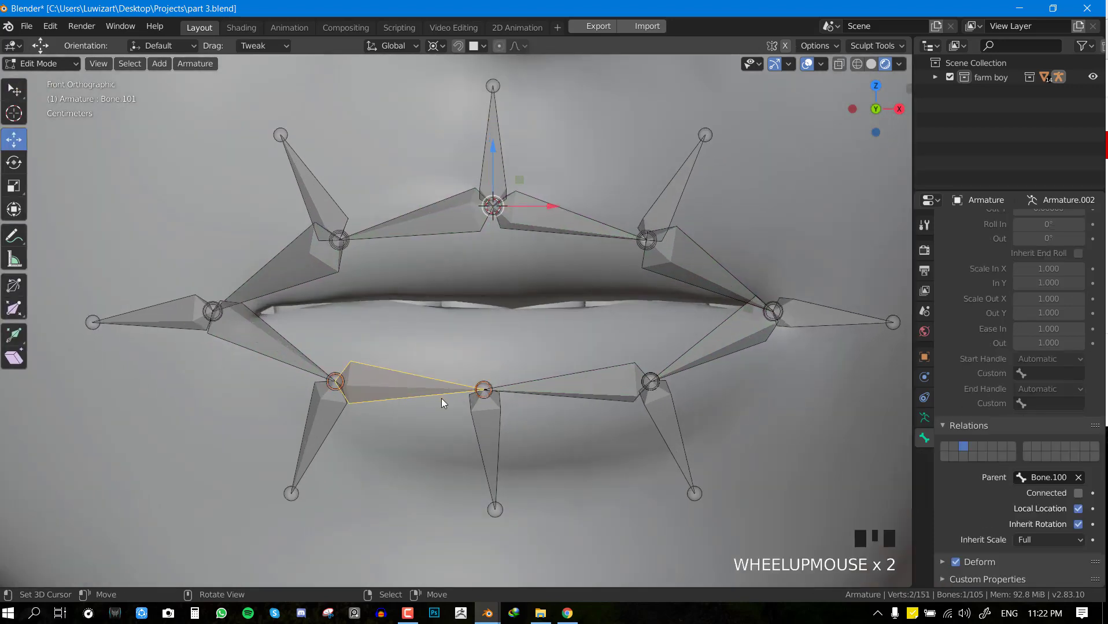
key("Tab")
scroll(418, 381, "up", 2)
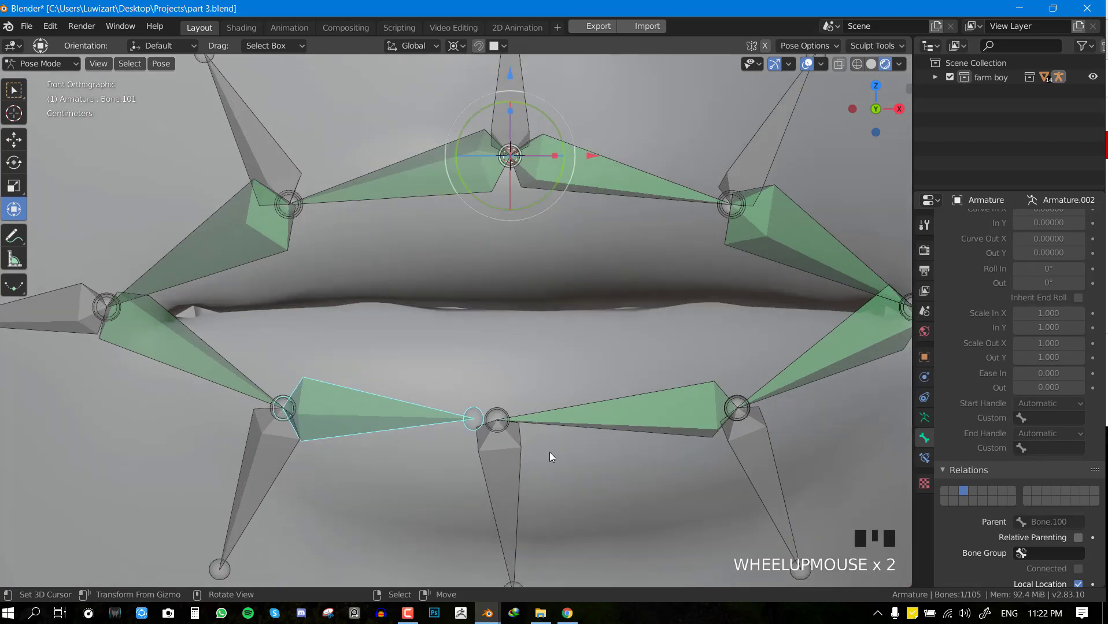
Replace the Stretch To constraint on the mirrored lower middle linking bone with a new one targeting the lower middle control bone
right_click(355, 427)
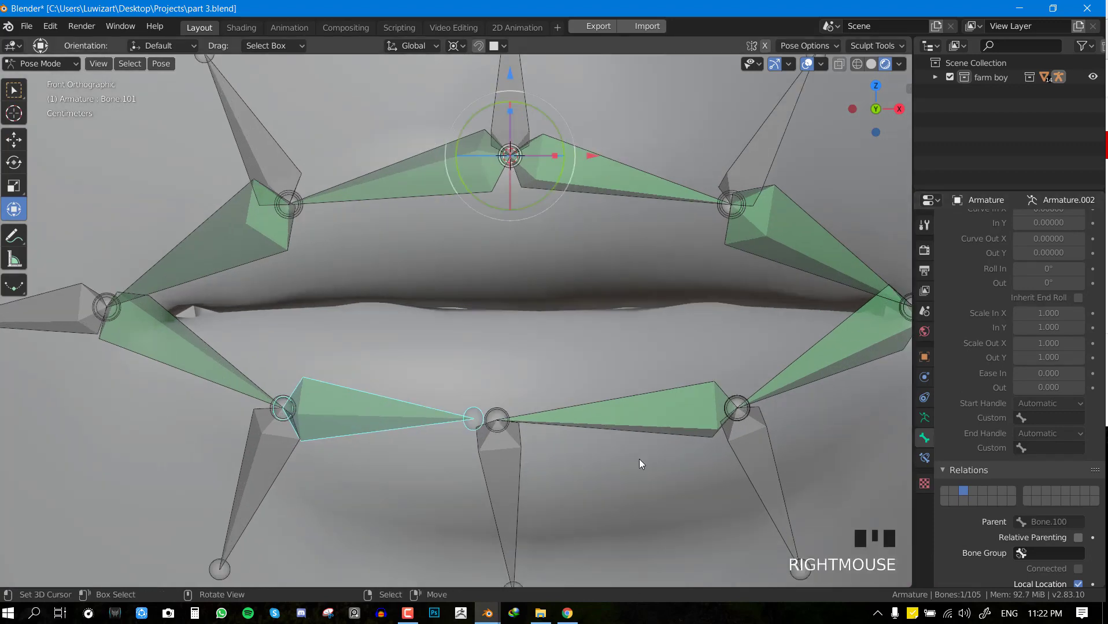
left_click(923, 458)
left_click(923, 458)
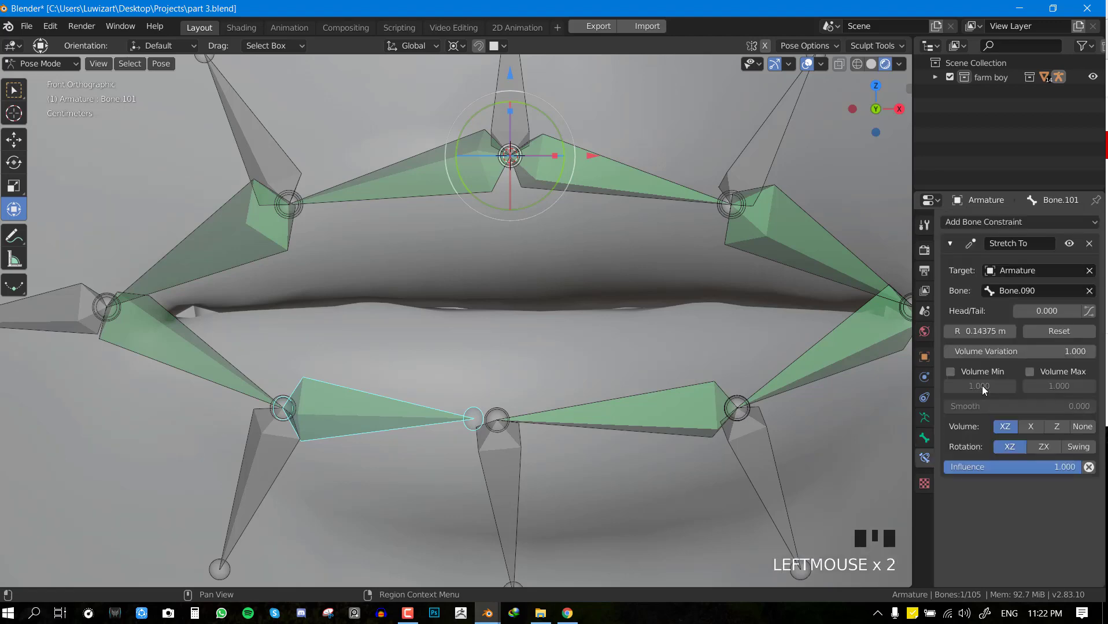
left_click(1089, 244)
scroll(534, 427, "down", 1)
right_click(505, 456)
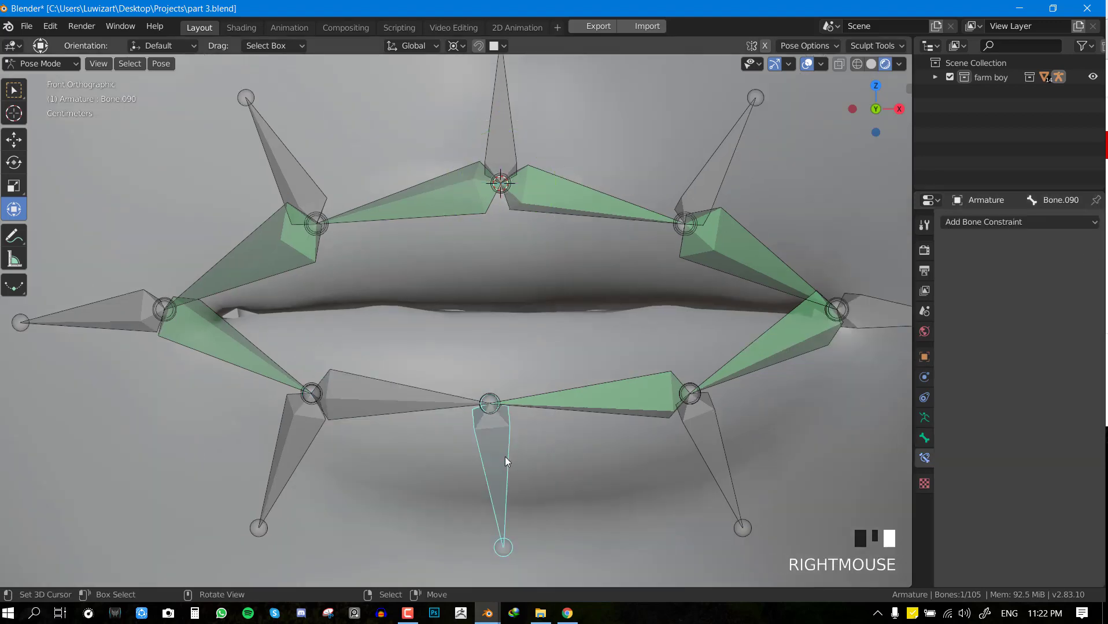
right_click(399, 397, "shift")
key("shift+ctrl+c")
left_click(414, 395)
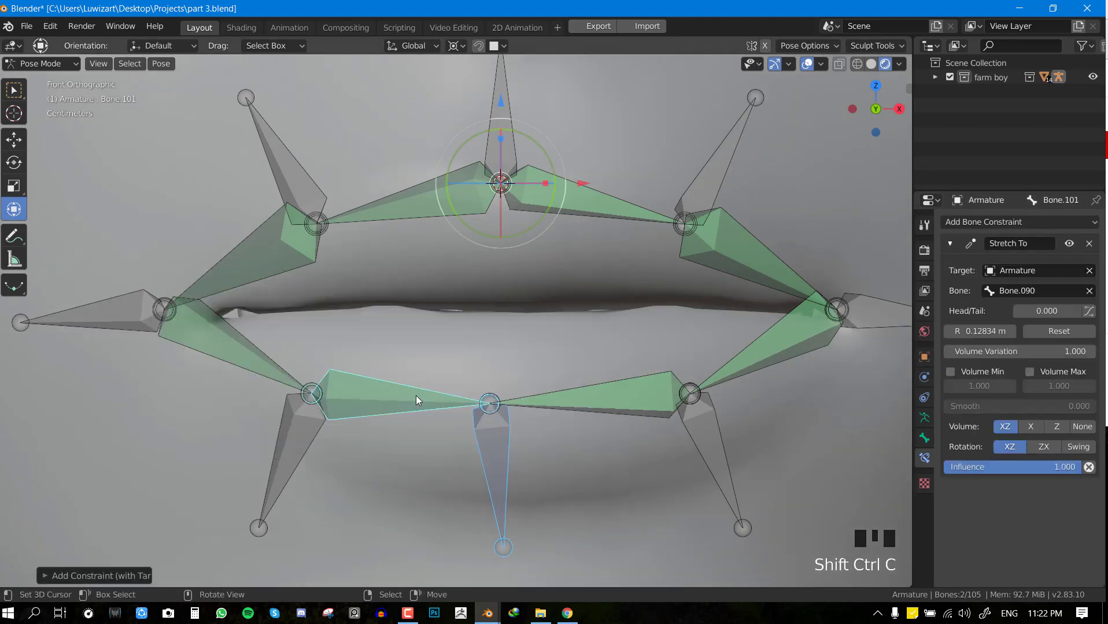
Test the replaced constraint by moving the lower middle control bone, and cancel the move
right_click(493, 452)
key("g")
key("Escape")
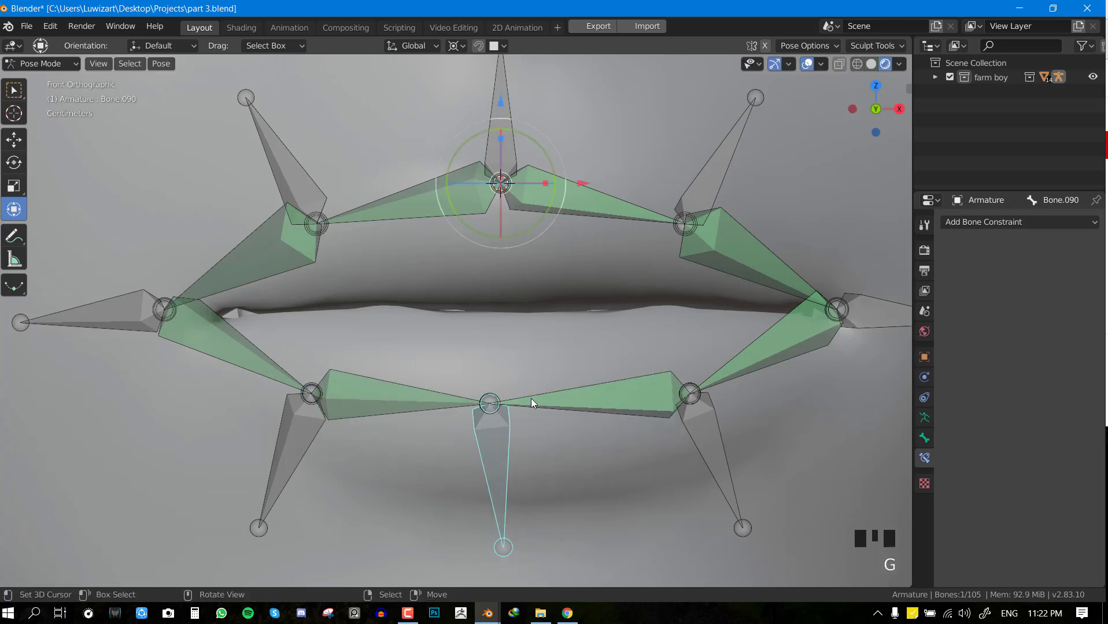
Set the pivot point to Median Point and keep the transform orientation at Global
scroll(531, 398, "down", 3)
key("period")
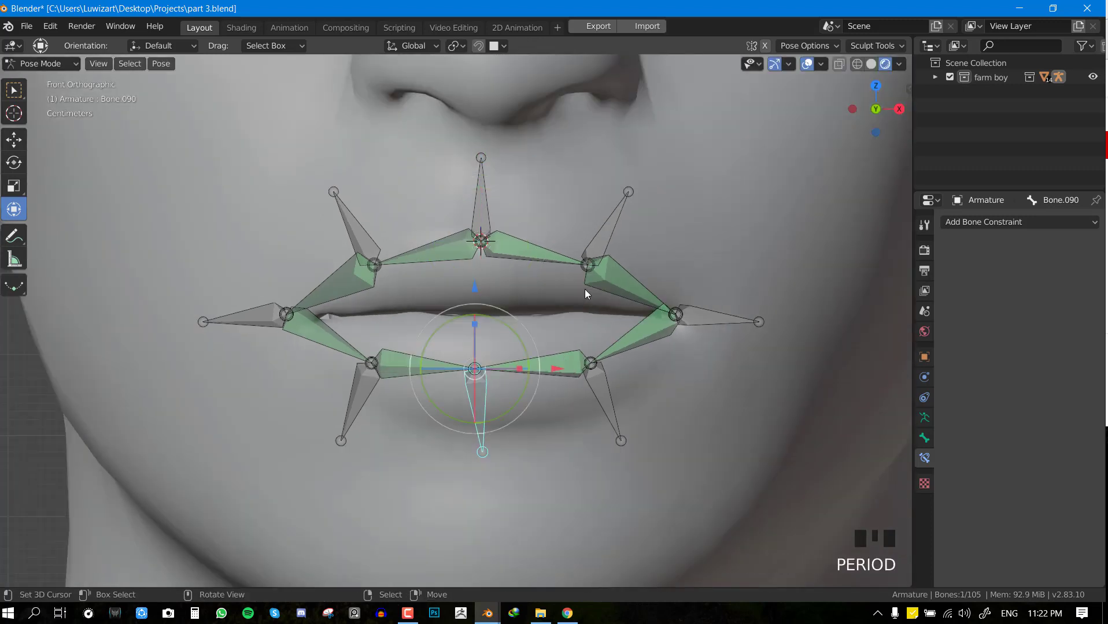
key("comma")
left_click(497, 275)
scroll(522, 384, "up", 2)
Try moving the lower middle control bone again, deselect all the bones, and save the file in front view
key("ctrl+s")
middle_click_drag(524, 385, 482, 338, "shift")
key("g")
scroll(517, 338, "down", 3)
key("alt+a")
key("ctrl+s")
key("KP_1")
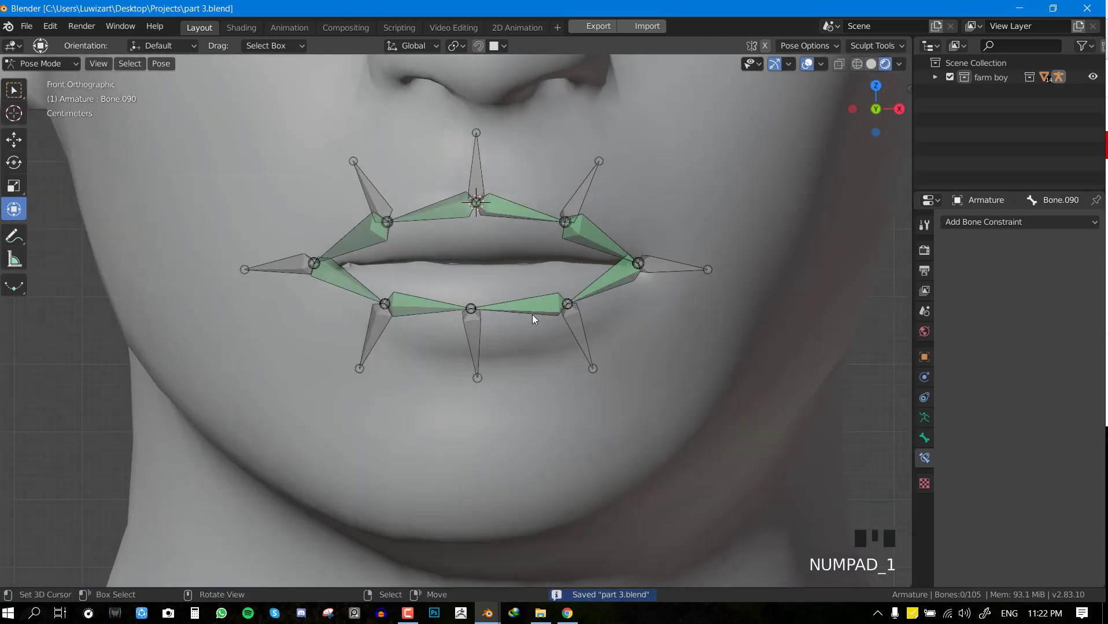
scroll(448, 314, "down", 2)
scroll(456, 310, "up", 1)
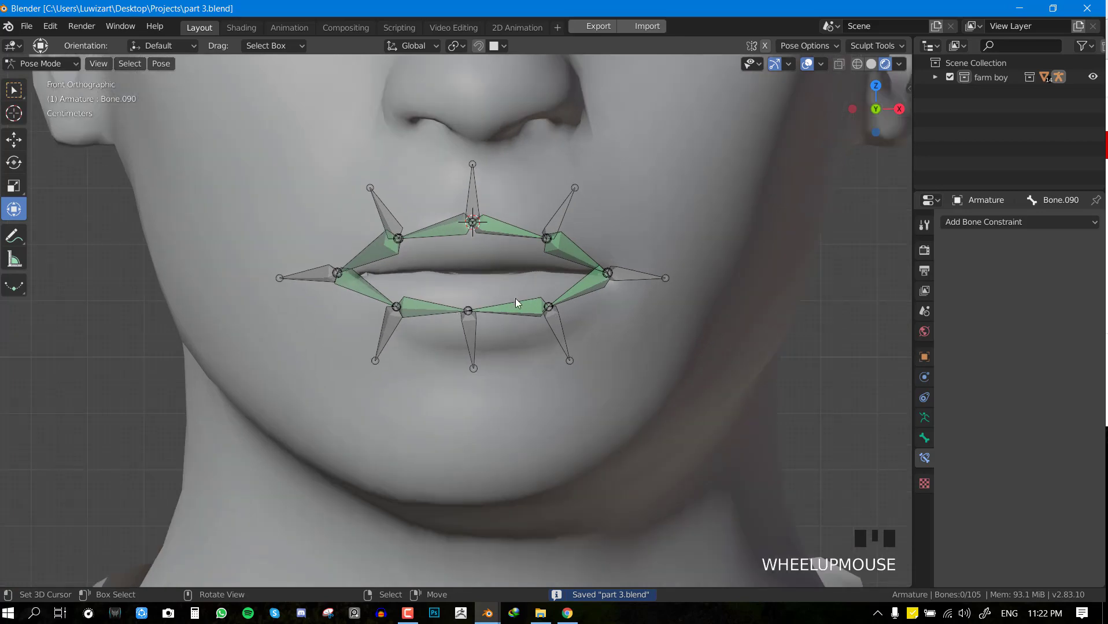
Check the whole set of mouth bones from front view, deselect them all, and save the file
middle_click_drag(558, 299, 520, 309)
key("KP_1")
key("a")
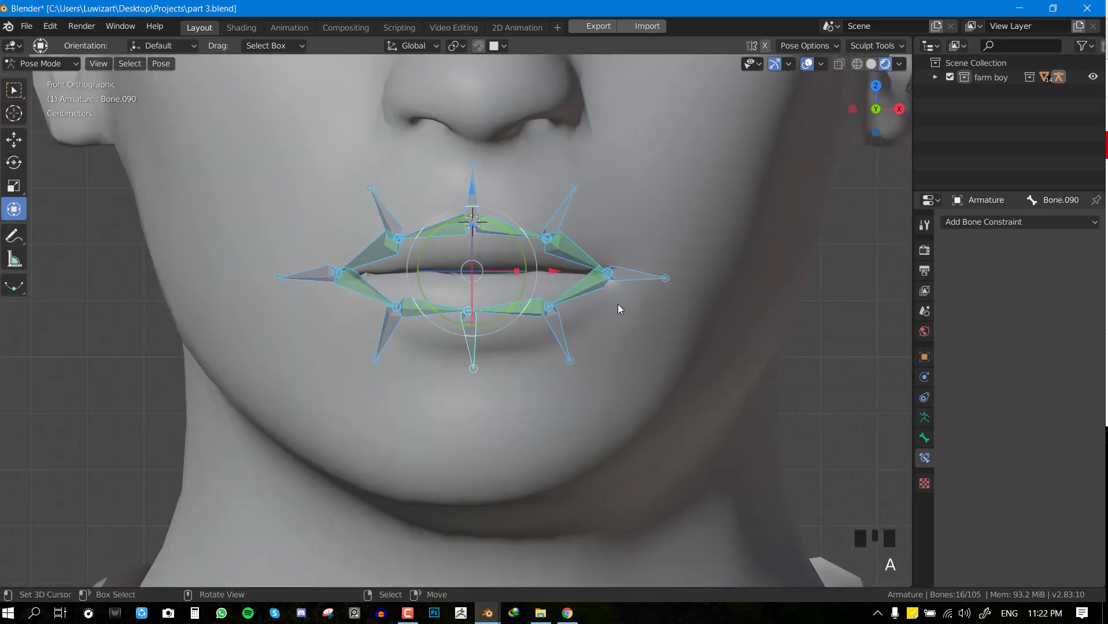
middle_click_drag(617, 310, 532, 312)
key("KP_1")
key("alt+a")
key("ctrl+s")
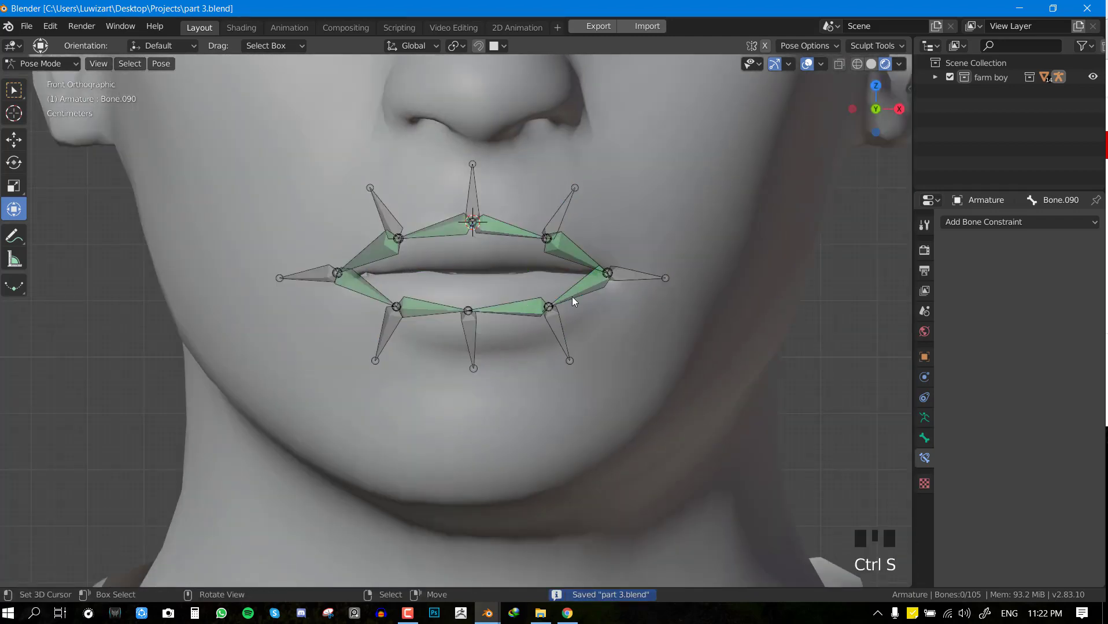
middle_click_drag(573, 300, 564, 294)
key("KP_1")
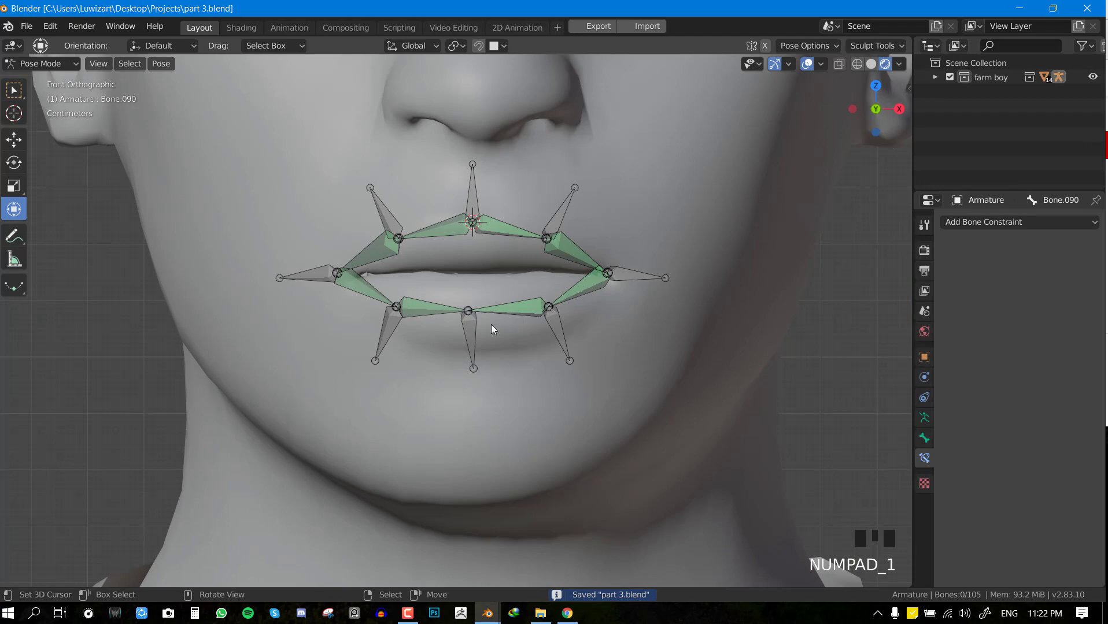
Enter Weight Paint mode on the body with the armature selected, and pick the mirrored lower middle linking bone
key("ctrl+Tab")
right_click(661, 330, "shift")
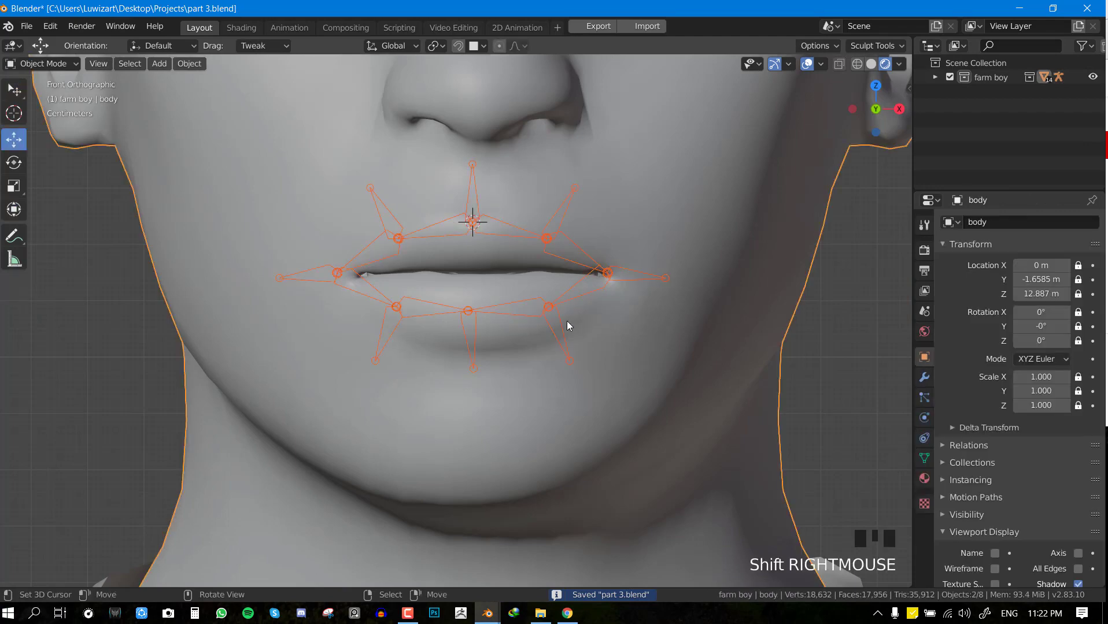
right_click(615, 321)
right_click(619, 321, "shift")
key("ctrl+Tab")
left_click(457, 176)
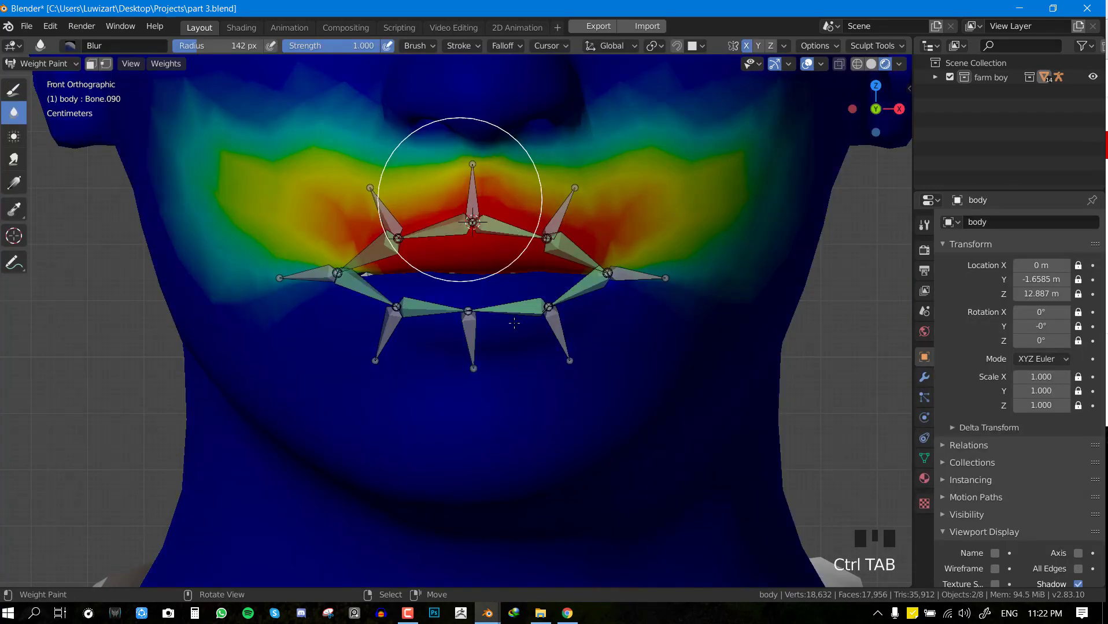
scroll(549, 327, "up", 4)
right_click(550, 303)
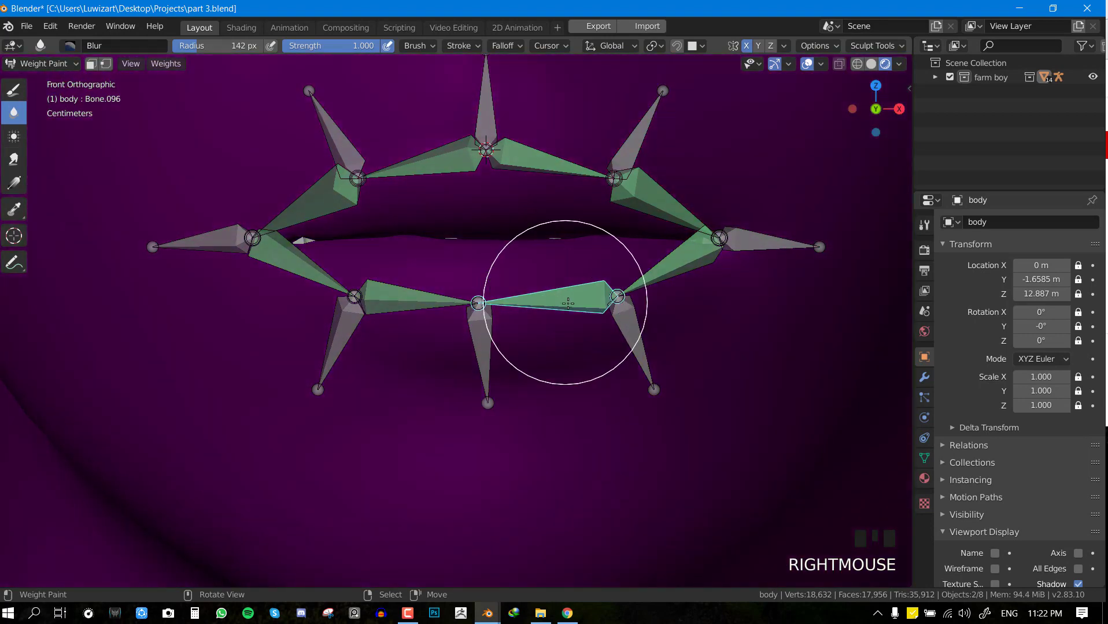
scroll(568, 303, "down", 2)
mouse_move(470, 315)
middle_mouse_down()
mouse_move(504, 322)
mouse_move(446, 350)
middle_mouse_up()
key("KP_1")
Return to Object Mode, deselect everything, and save the file
key("ctrl+Tab")
left_click(599, 296)
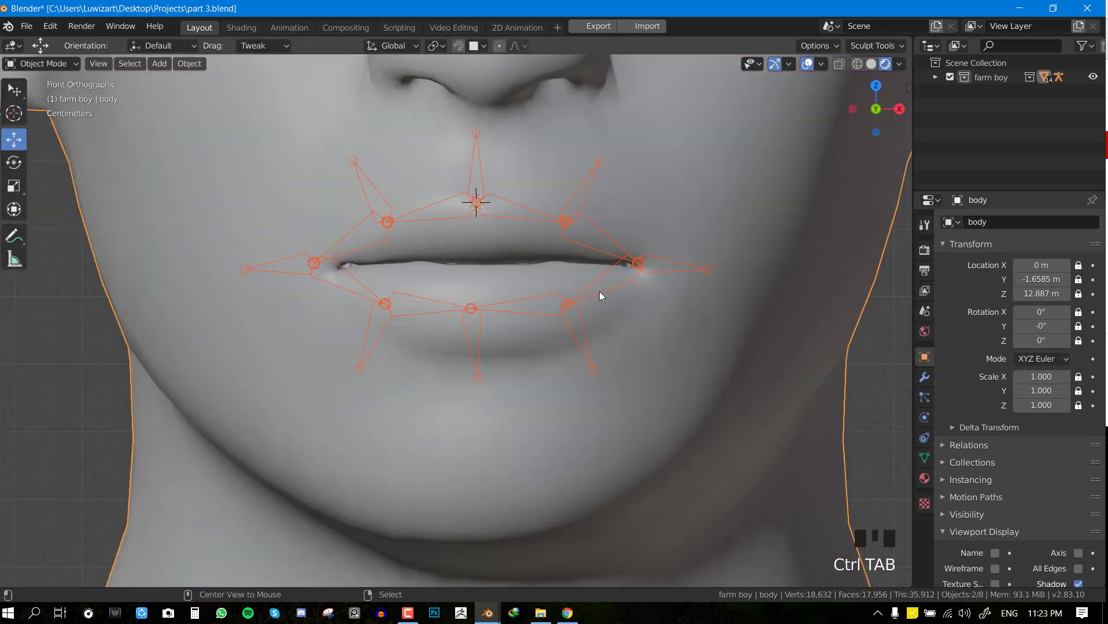
key("alt+a")
key("ctrl+s")
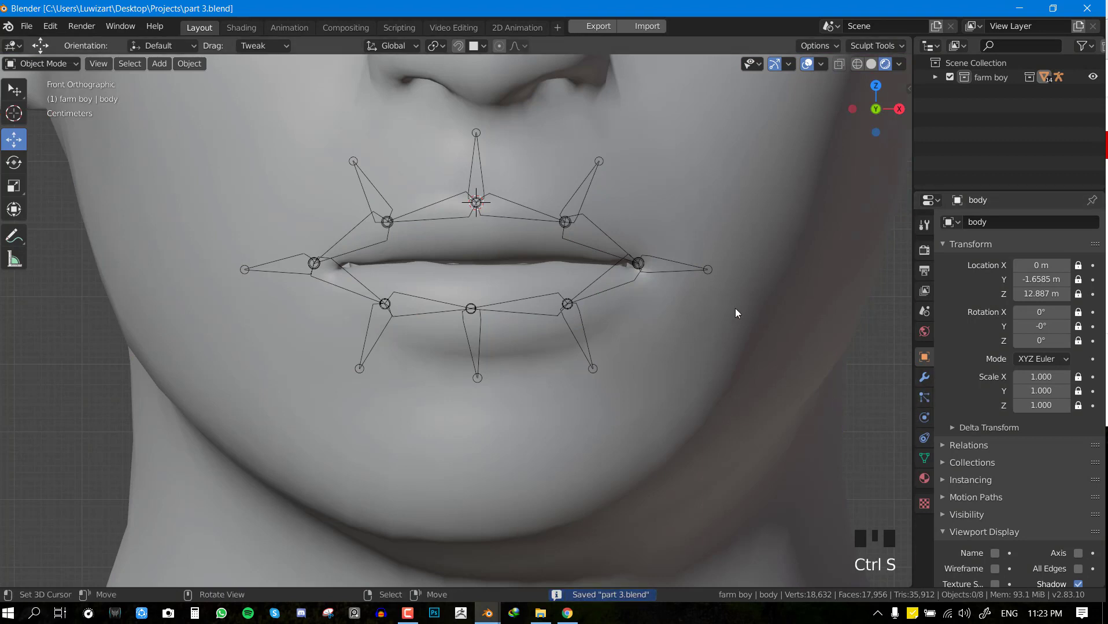
Select the armature and show its second bone layer together with the third
right_click(676, 270)
right_click(681, 273)
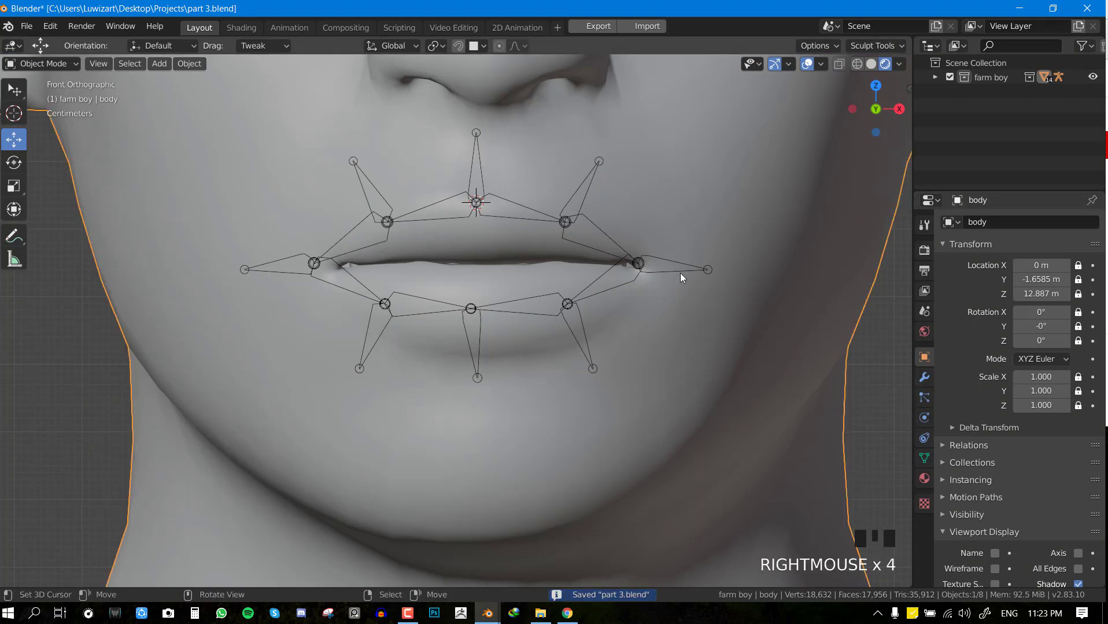
right_click(681, 272)
left_click(924, 418)
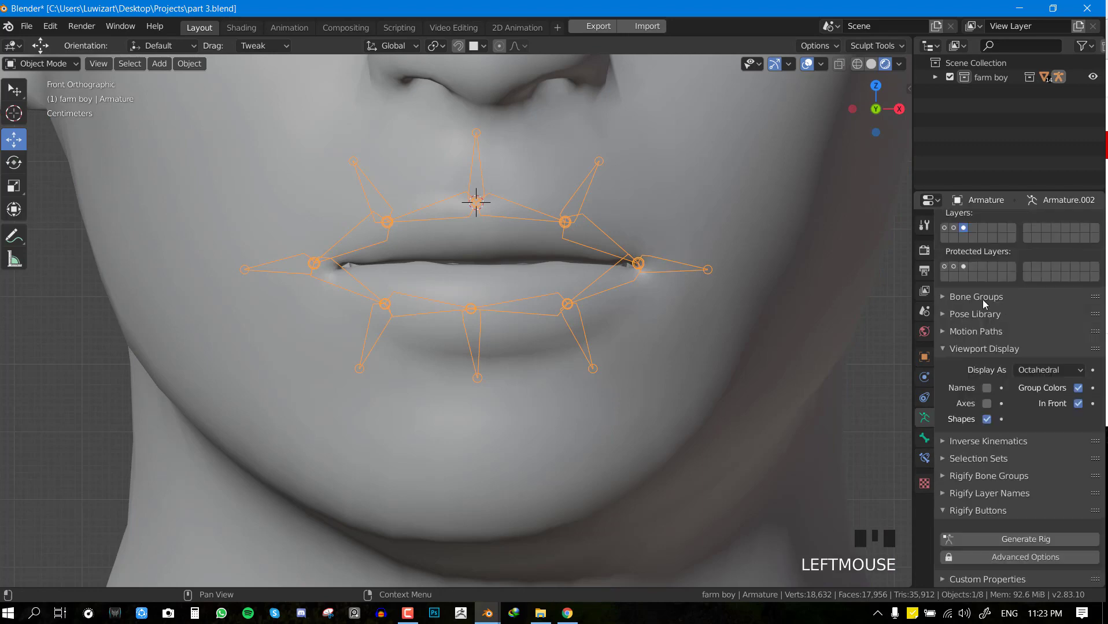
scroll(982, 300, "up", 4)
left_click(953, 298, "shift")
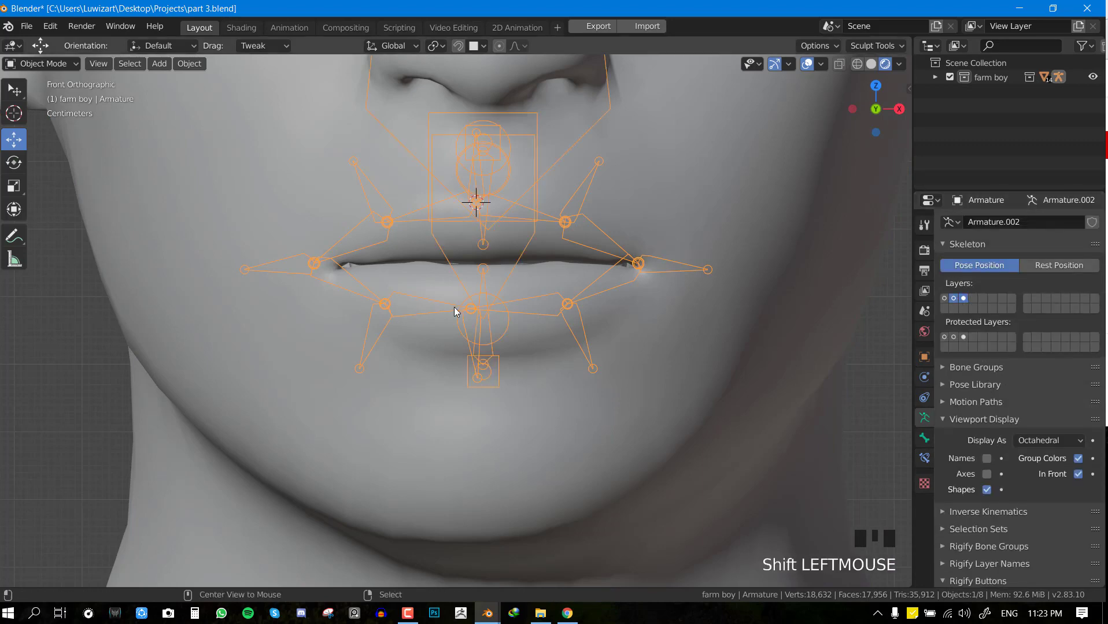
middle_click_drag(457, 309, 507, 366)
key("KP_1")
In Pose Mode, move the square jaw control bone below the lower lip downward to open the mouth
key("ctrl+Tab")
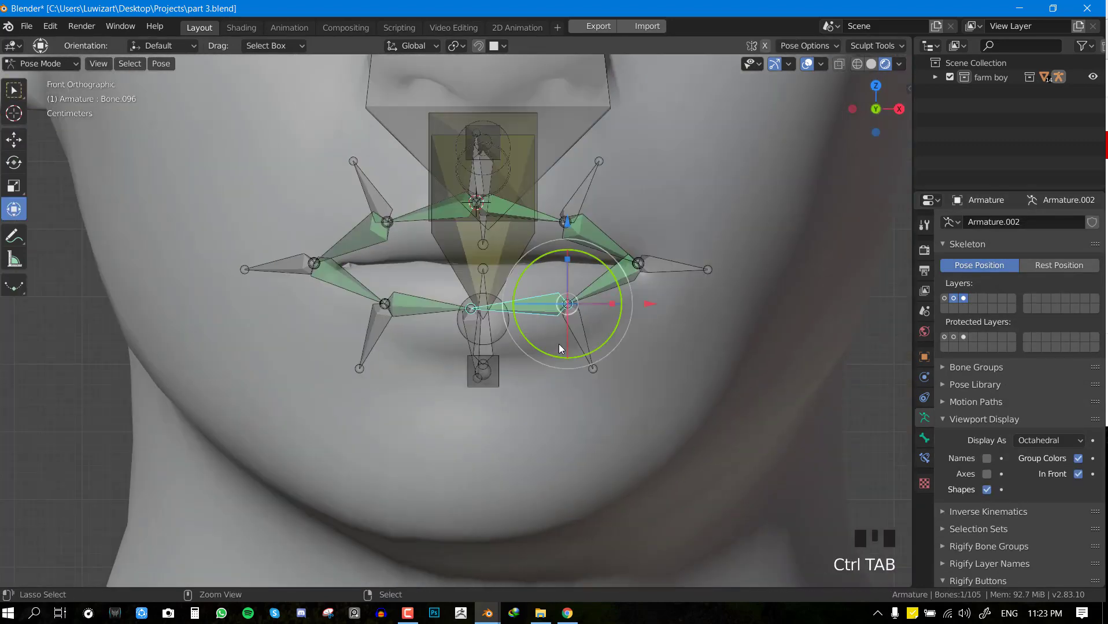
middle_click_drag(568, 343, 617, 352)
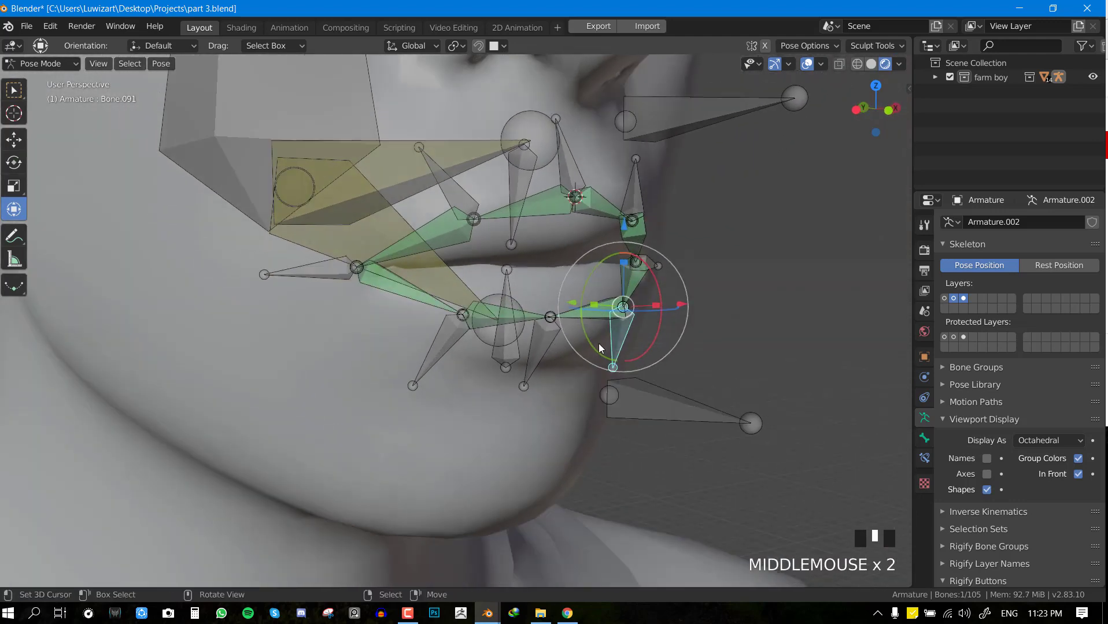
right_click(654, 403)
key("KP_1")
key("g")
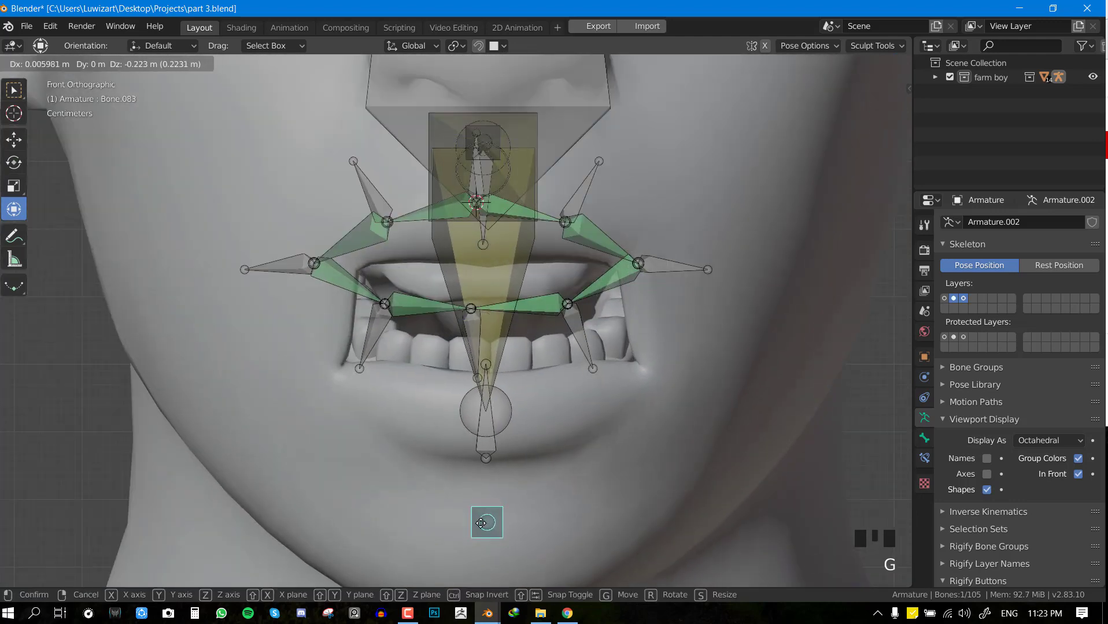
left_click(477, 579)
Raise the jaw control bone slightly along the global Z axis to reduce the mouth opening
middle_click_drag(524, 450, 490, 352, "shift")
key("KP_1")
key("g")
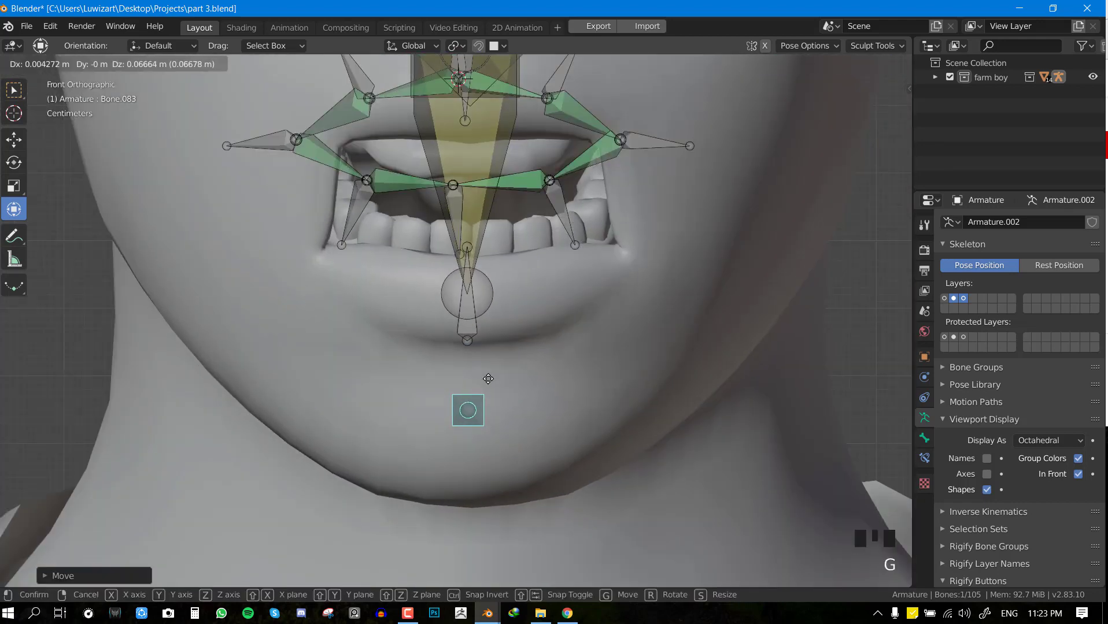
key("z")
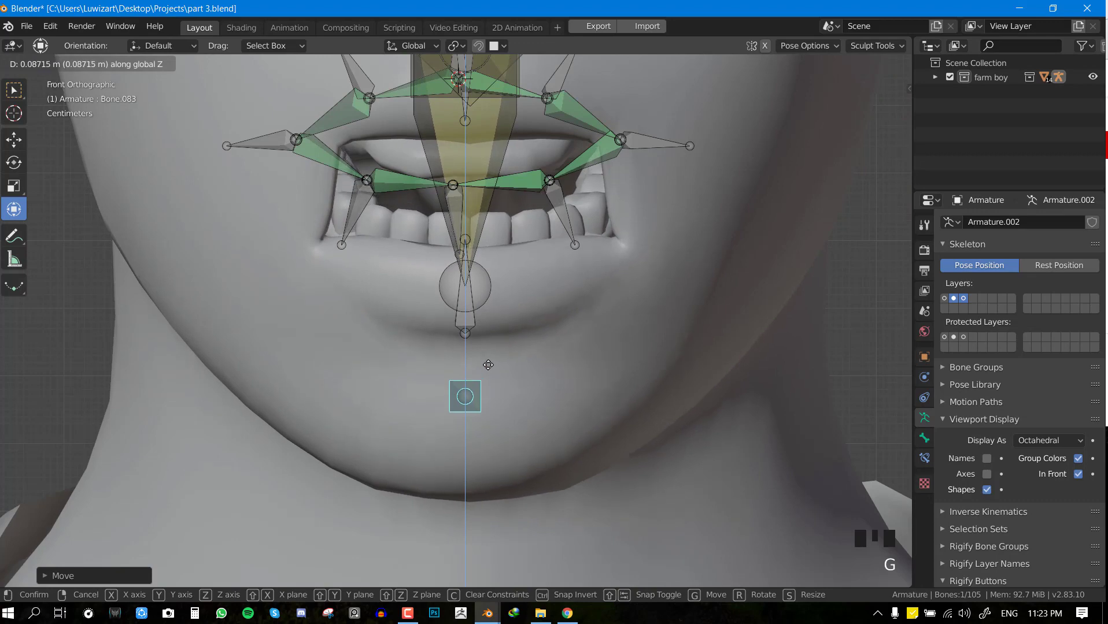
left_click(488, 373)
Return to Object Mode with nothing selected and show only the armature's third bone layer
middle_click_drag(488, 373, 555, 293)
key("ctrl+Tab")
key("KP_1")
key("alt+a")
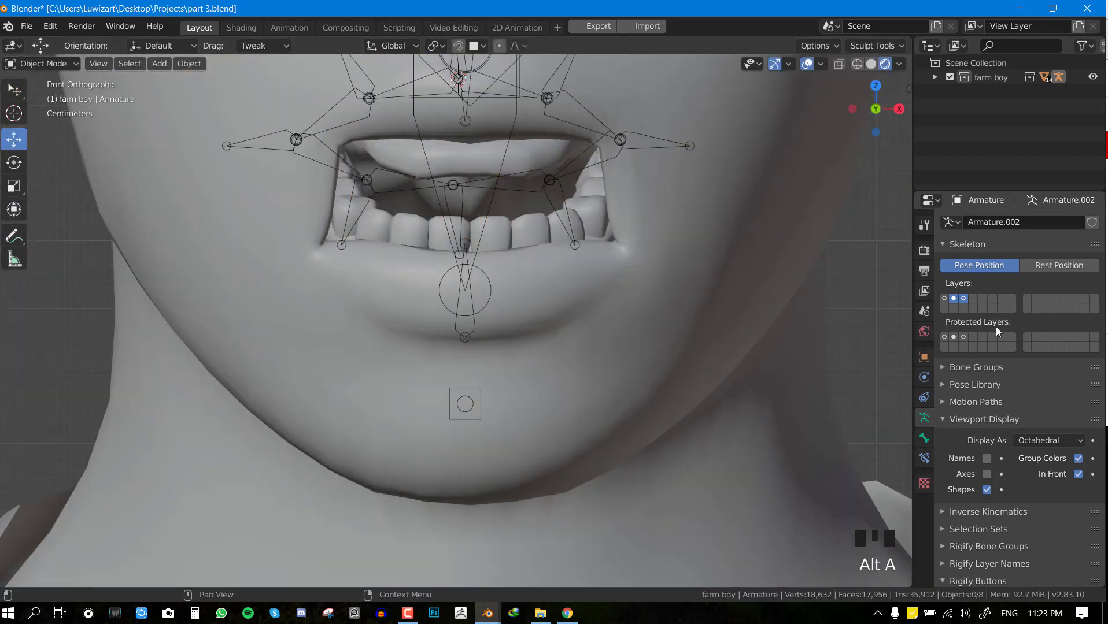
left_click(963, 299)
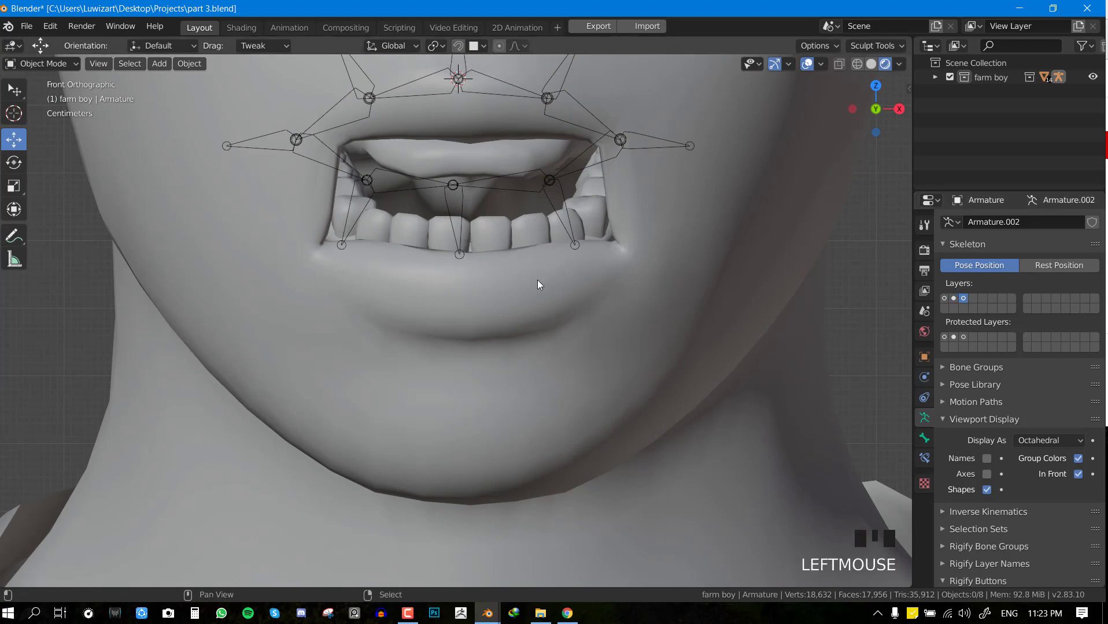
Select the armature and the body, enter Weight Paint mode, and pick the mirrored lower middle linking bone
middle_click_drag(538, 279, 596, 343, "shift")
key("ctrl+Tab")
key("ctrl+Tab")
right_click(584, 378, "shift")
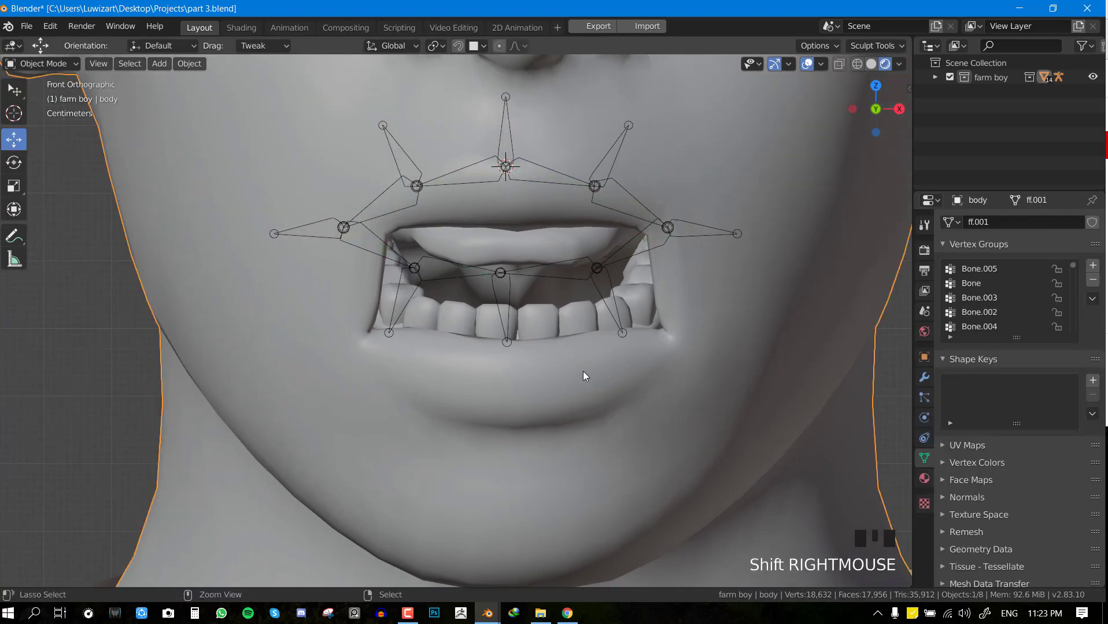
key("ctrl+Tab")
right_click(565, 287)
right_click(608, 400, "shift")
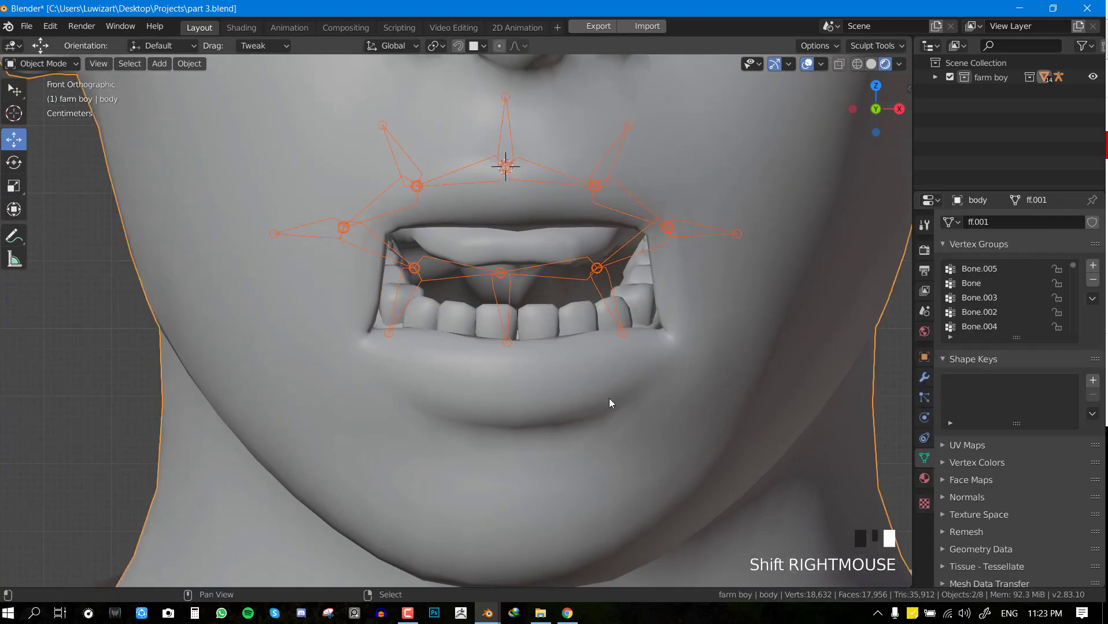
key("ctrl+Tab")
left_click(484, 321)
right_click(555, 267)
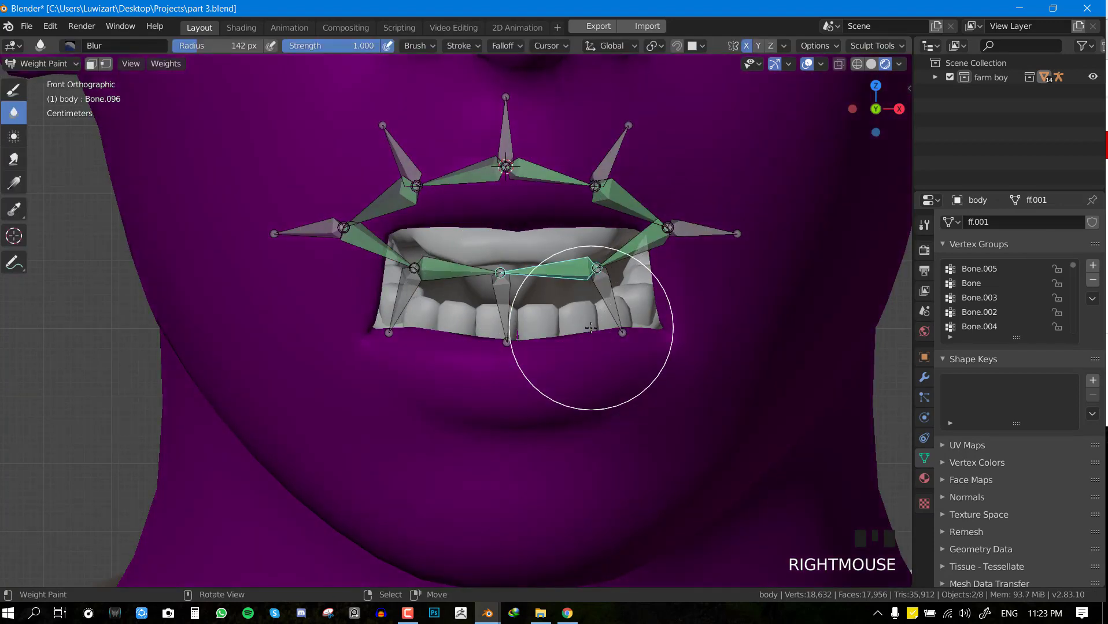
Save the file with X mirroring turned off, and switch to the Draw weight brush
left_click(746, 46)
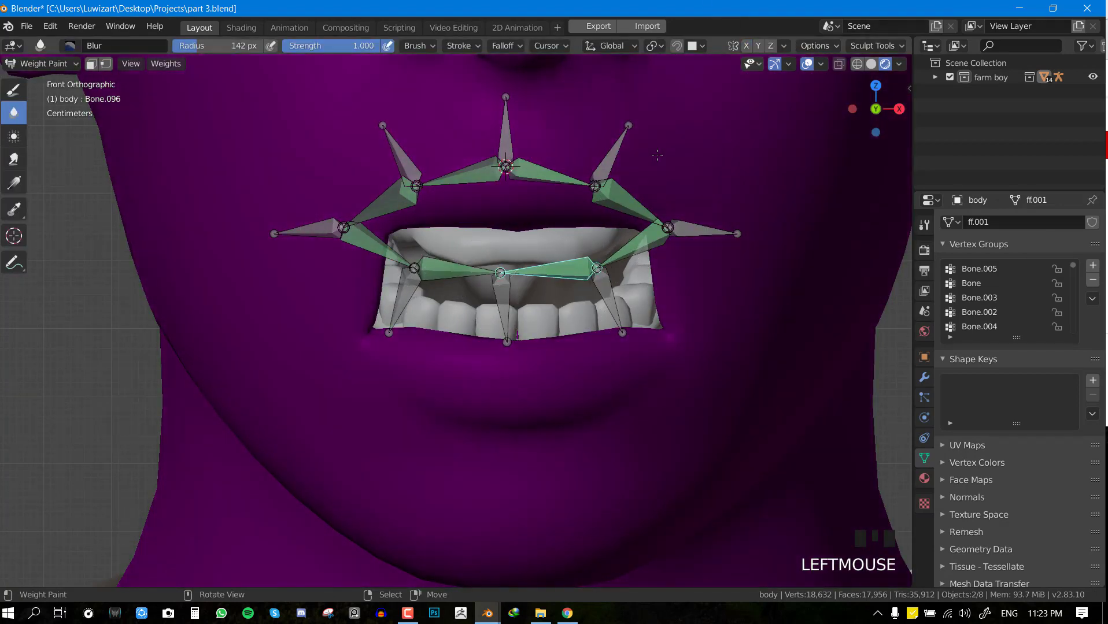
key("ctrl+s")
key("space")
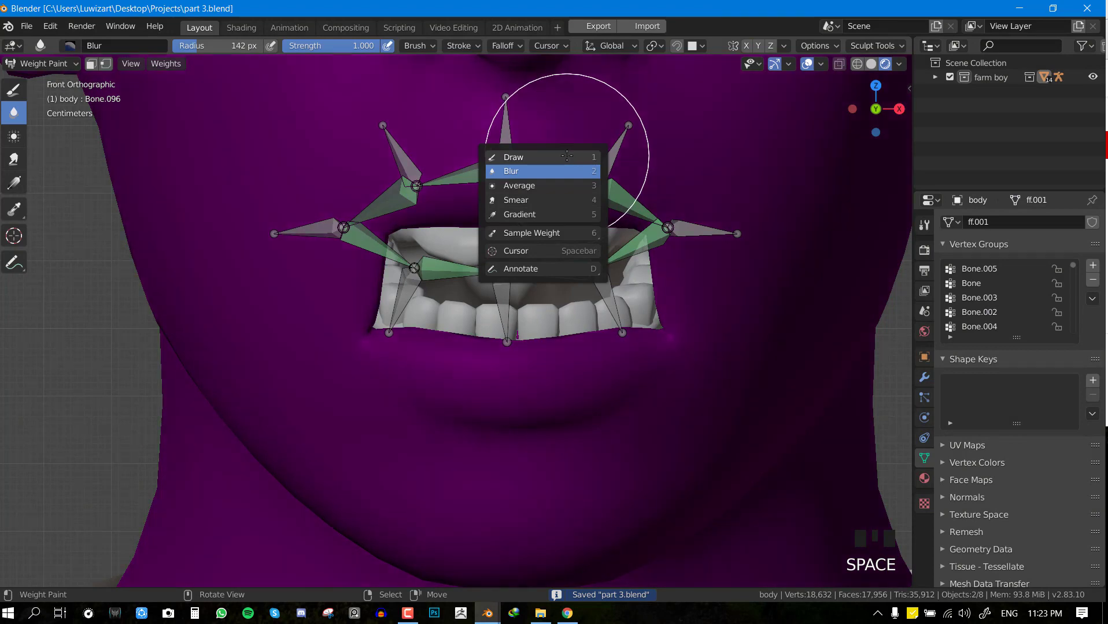
left_click(566, 156)
key("space")
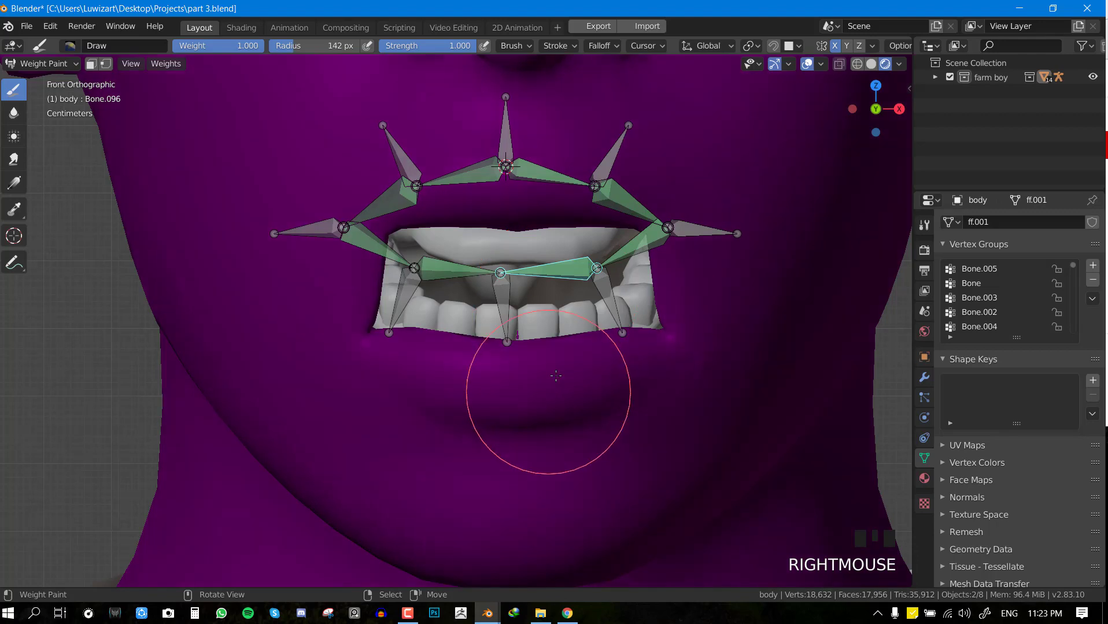
Undo the mirrored test stroke, turn off X mirroring, and paint weight 1.000 on the lower lip beneath the selected linking bone
left_click_drag(556, 372, 562, 347)
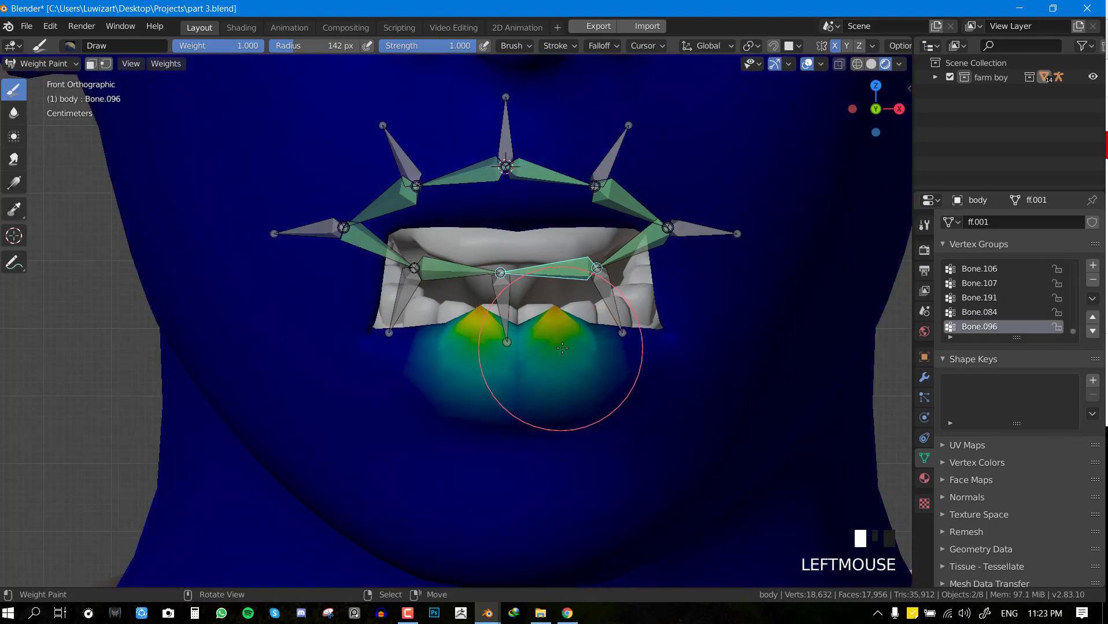
key("ctrl+z")
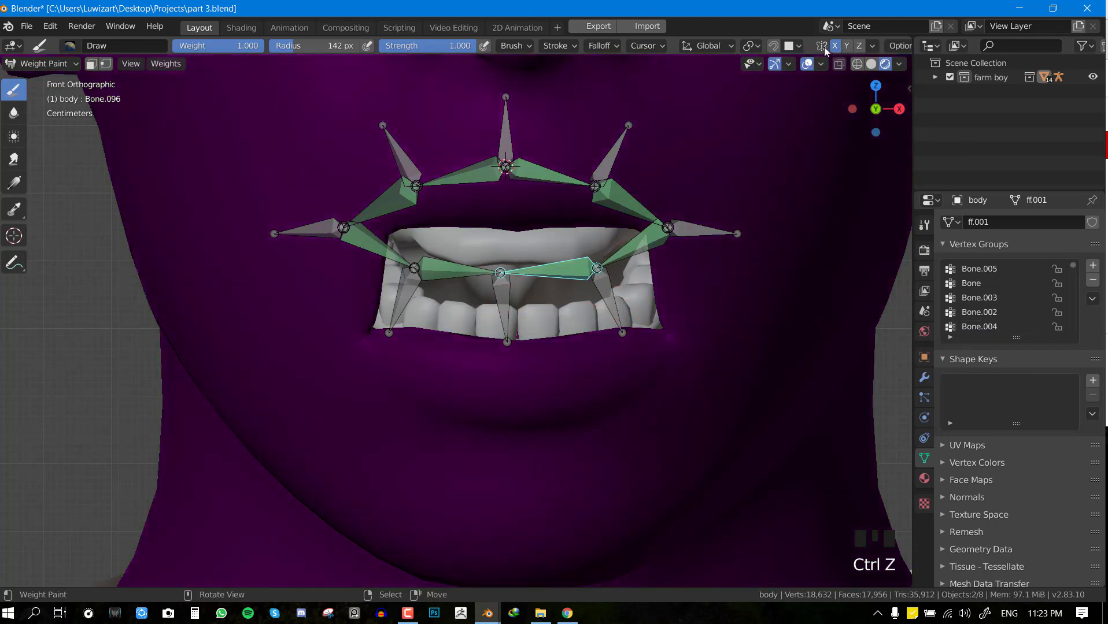
left_click(834, 47)
left_click_drag(549, 374, 563, 350)
left_click_drag(564, 350, 559, 445)
scroll(564, 415, "up", 1)
middle_click_drag(559, 445, 571, 433)
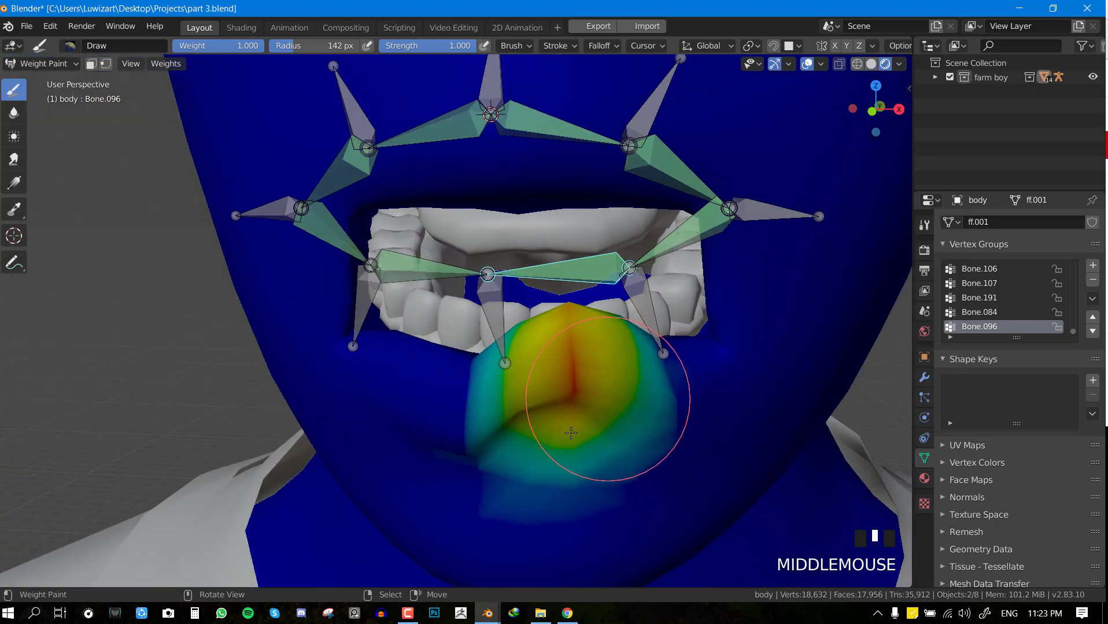
left_click_drag(570, 433, 596, 365)
Isolate the body and armature in local view and turn to the inside of the mouth from behind the head
mouse_move(595, 365)
middle_mouse_down()
mouse_move(633, 368)
mouse_move(520, 308)
middle_mouse_up()
scroll(515, 306, "up", 4)
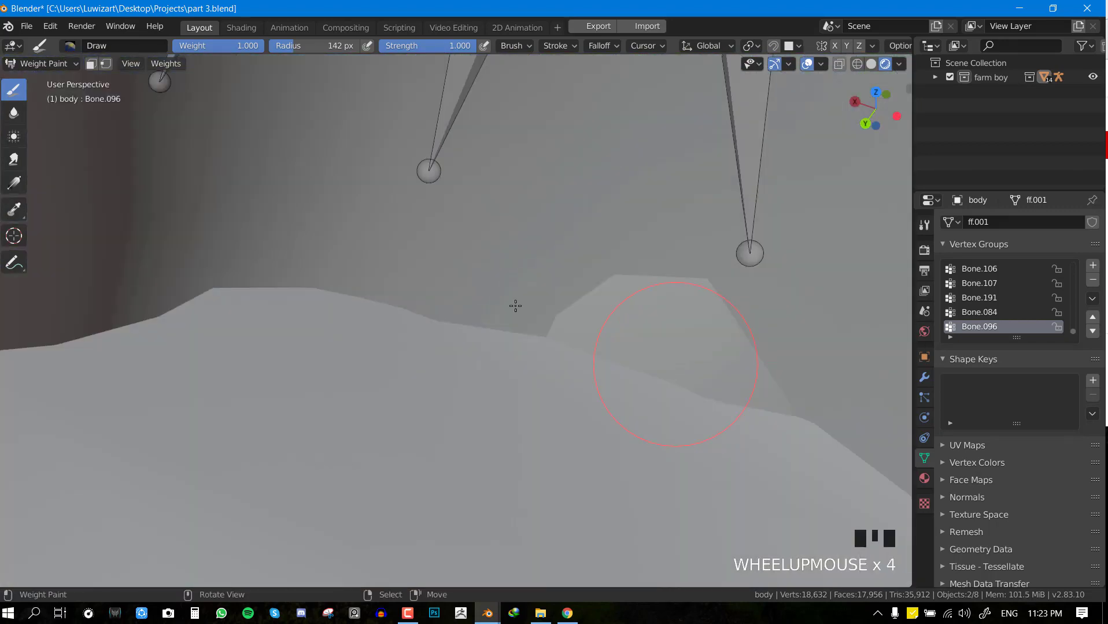
scroll(524, 287, "down", 5)
scroll(610, 267, "up", 2)
scroll(591, 252, "down", 2)
key("KP_Divide")
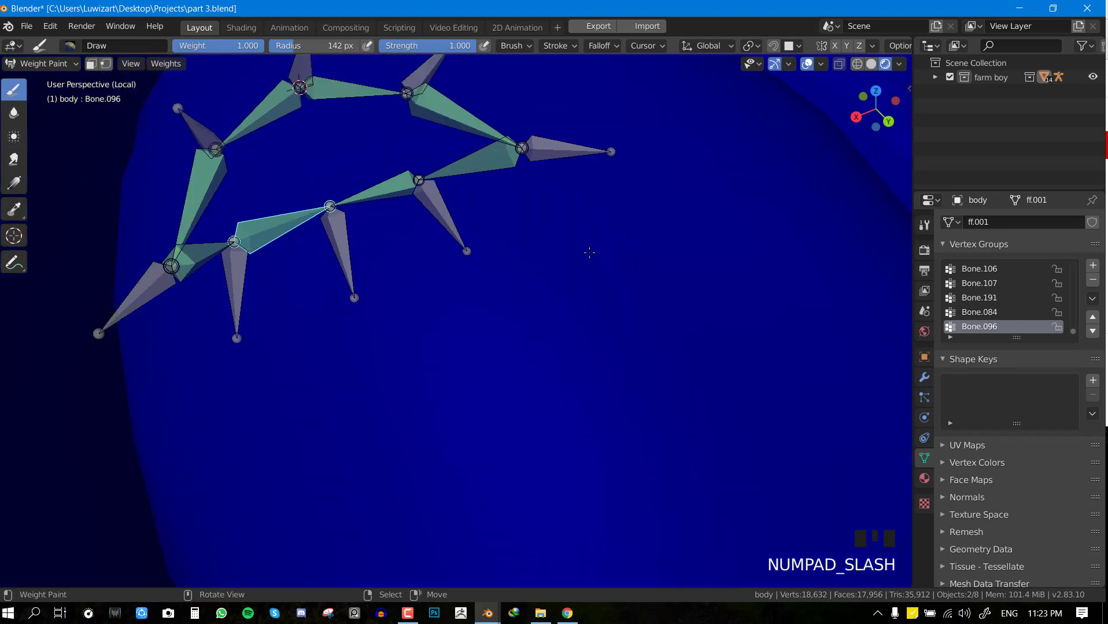
middle_click_drag(589, 252, 718, 334)
scroll(526, 279, "up", 4)
scroll(558, 442, "up", 6)
scroll(558, 441, "down", 2)
scroll(662, 403, "down", 4)
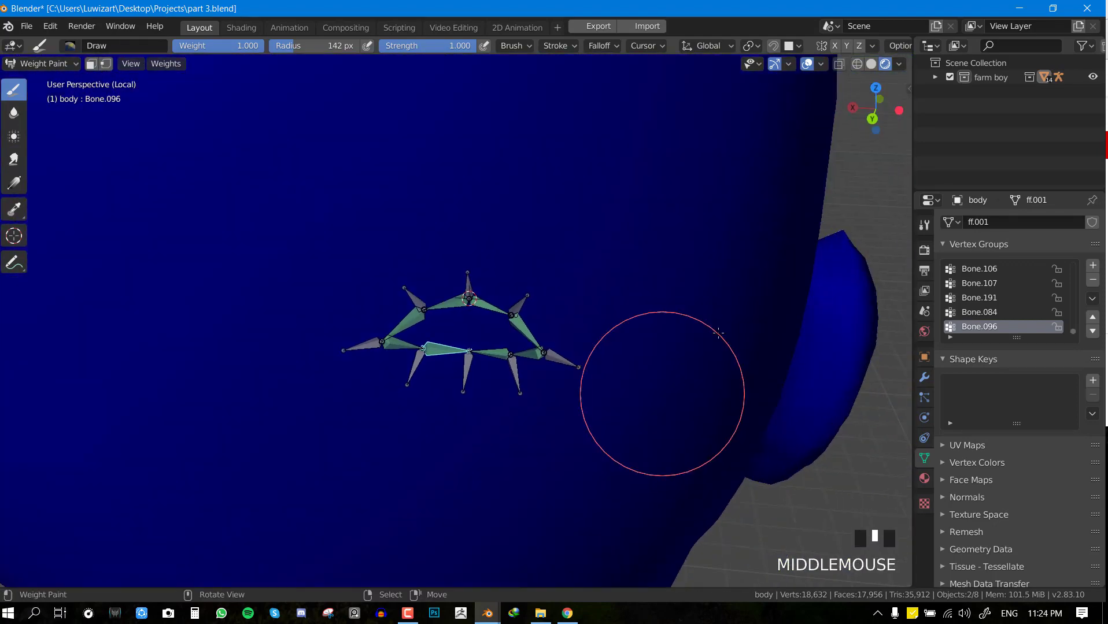
scroll(718, 334, "down", 3)
Set the viewport focal length to 30 mm
key("n")
left_click(905, 145)
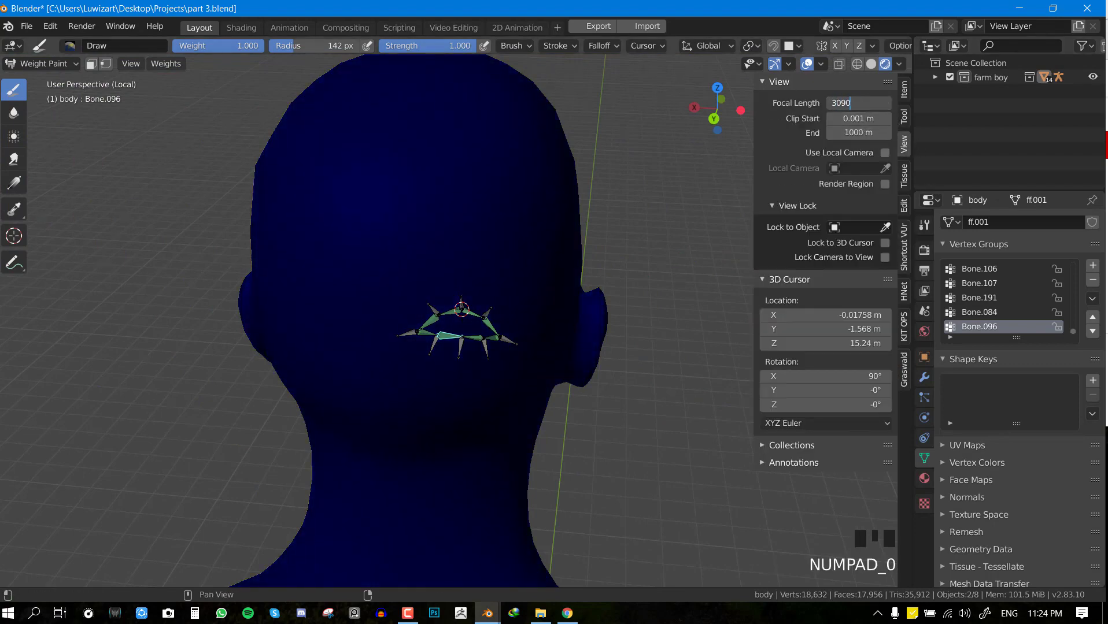
key("Return")
Paint weight 1.000 on the inner surface of the lower lip around the selected linking bone, working from inside the mouth
scroll(529, 402, "up", 10)
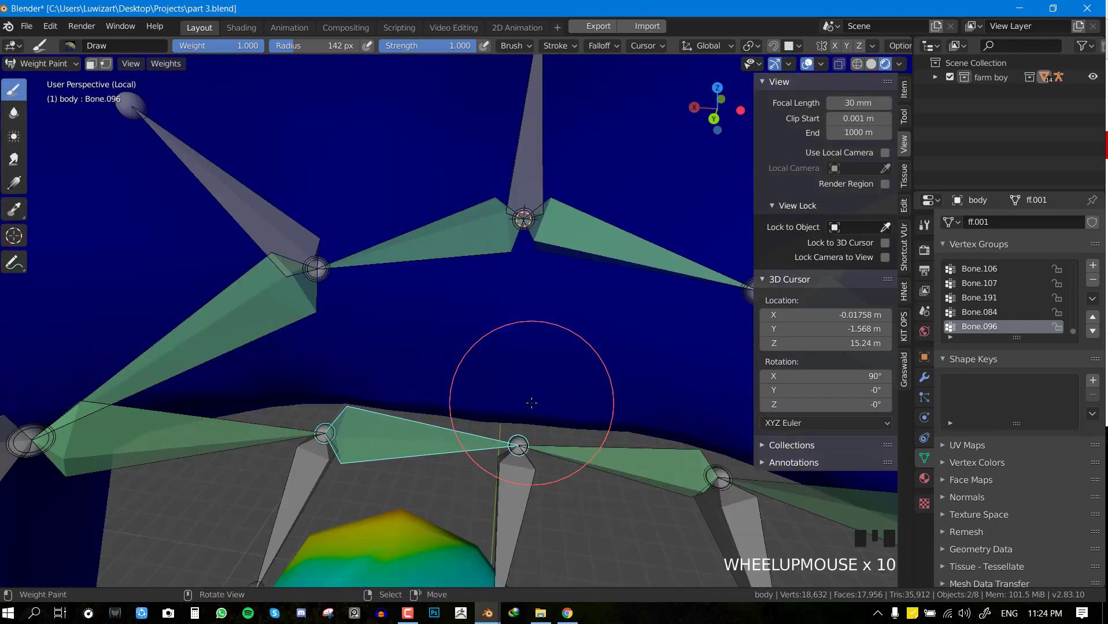
scroll(520, 430, "down", 3)
scroll(521, 430, "up", 3)
middle_click_drag(507, 421, 447, 336, "shift")
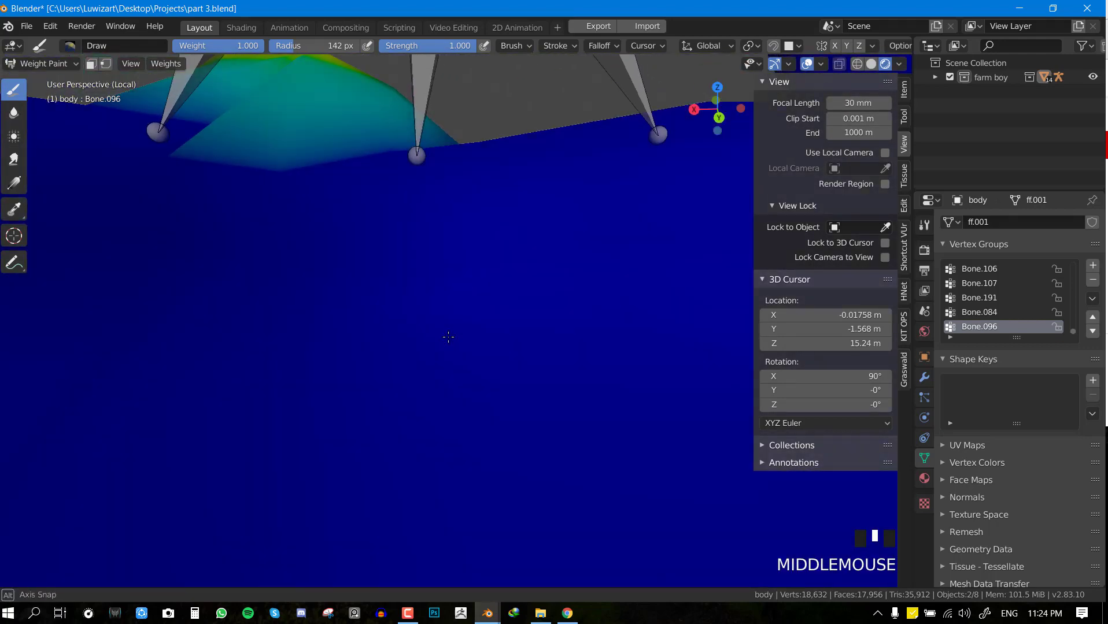
scroll(396, 318, "down", 1)
mouse_move(356, 281)
left_mouse_down()
mouse_move(347, 292)
mouse_move(376, 267)
left_mouse_up()
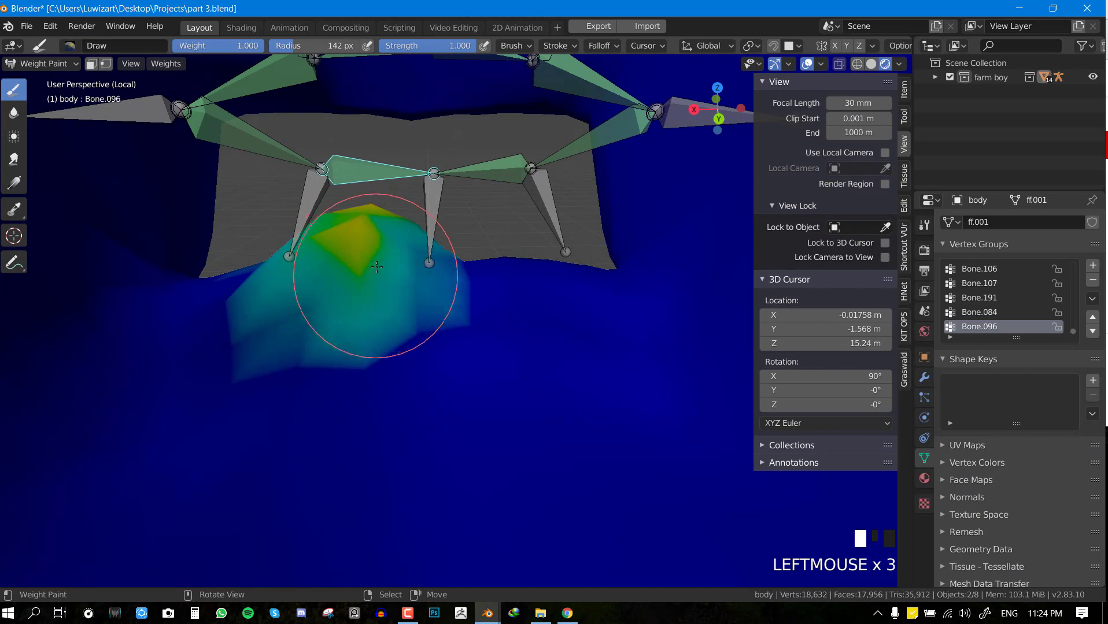
left_click(353, 266)
left_click(346, 291)
left_click(334, 270)
left_click(322, 248)
left_click(336, 253)
left_click(347, 257)
left_click(358, 259)
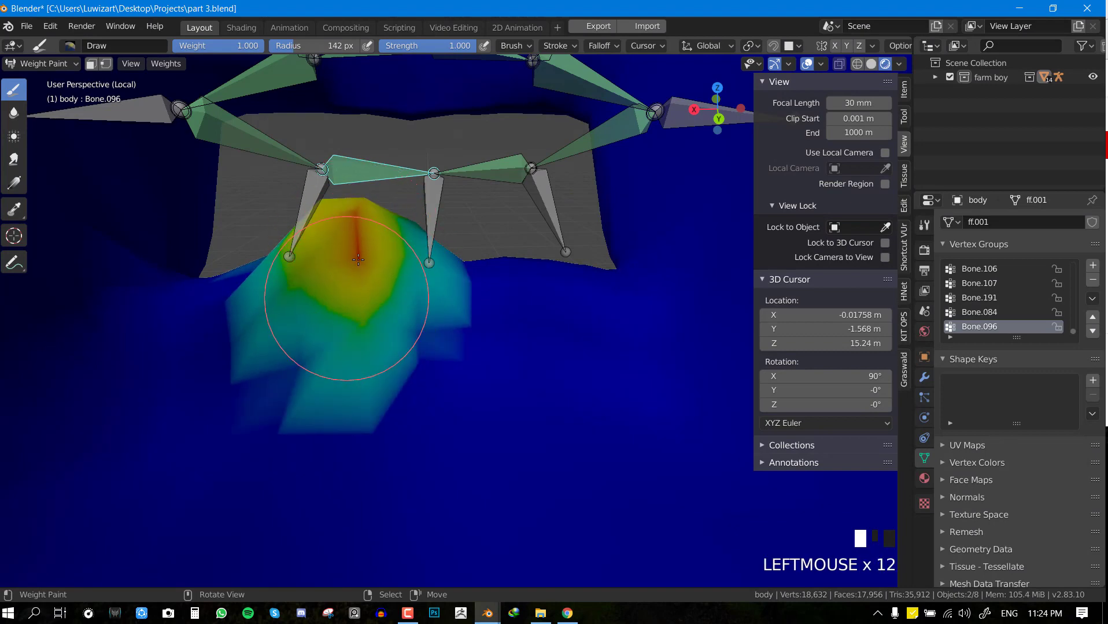
From the front view, fill in full weight on the outer lower lip beneath the same bone, and save the file
key("KP_1")
middle_click_drag(487, 252, 432, 296, "shift")
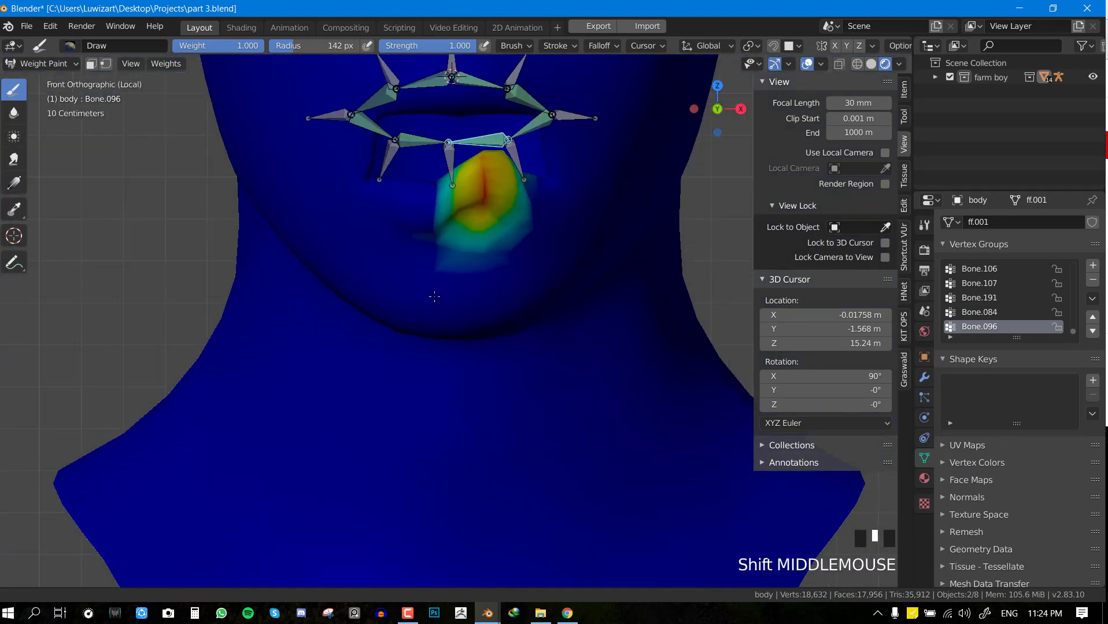
scroll(430, 178, "up", 2)
left_click(431, 178)
left_click(426, 200)
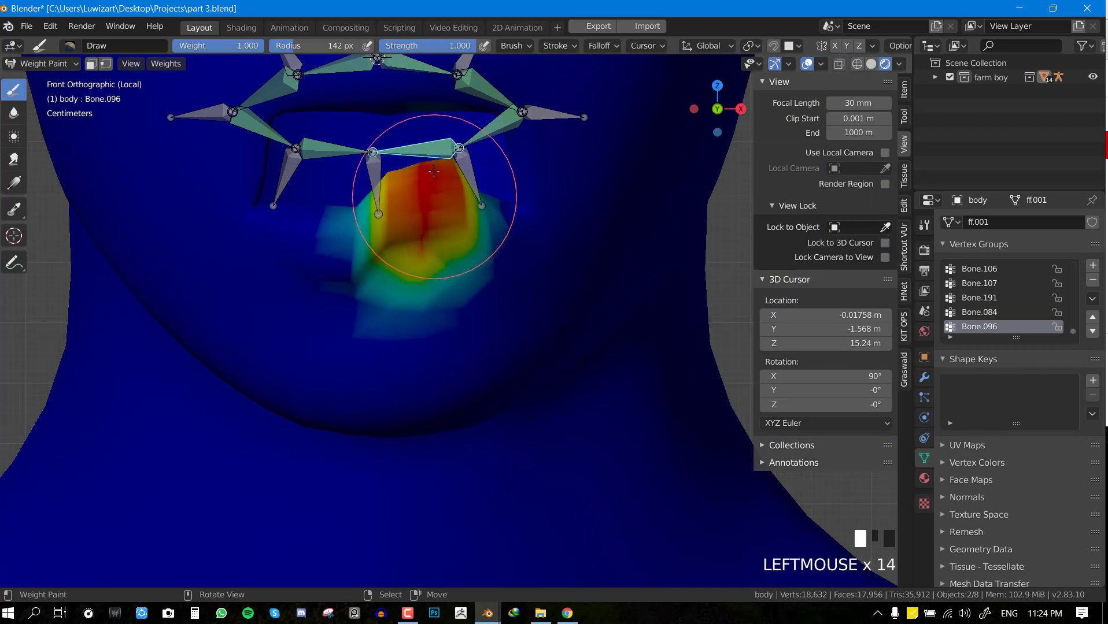
middle_click_drag(443, 223, 480, 279, "shift")
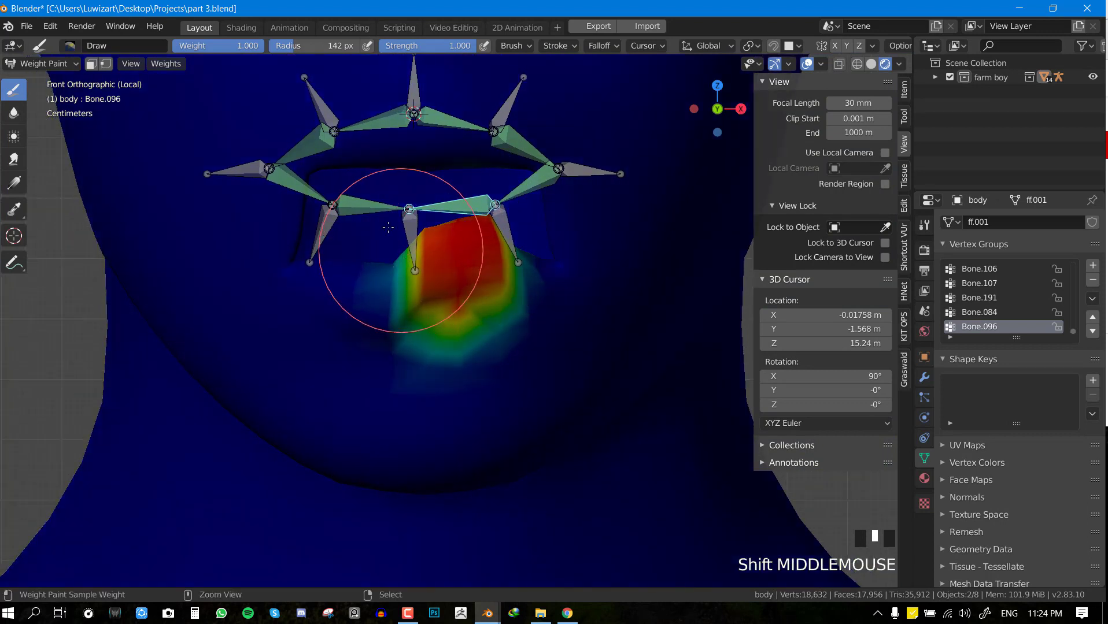
key("ctrl+s")
Select the lower linking bone just to the character's right of centre and paint weight 1.000 on the outer lip beneath it
right_click(378, 200)
scroll(314, 277, "up", 2)
left_click(321, 220)
left_click(340, 289)
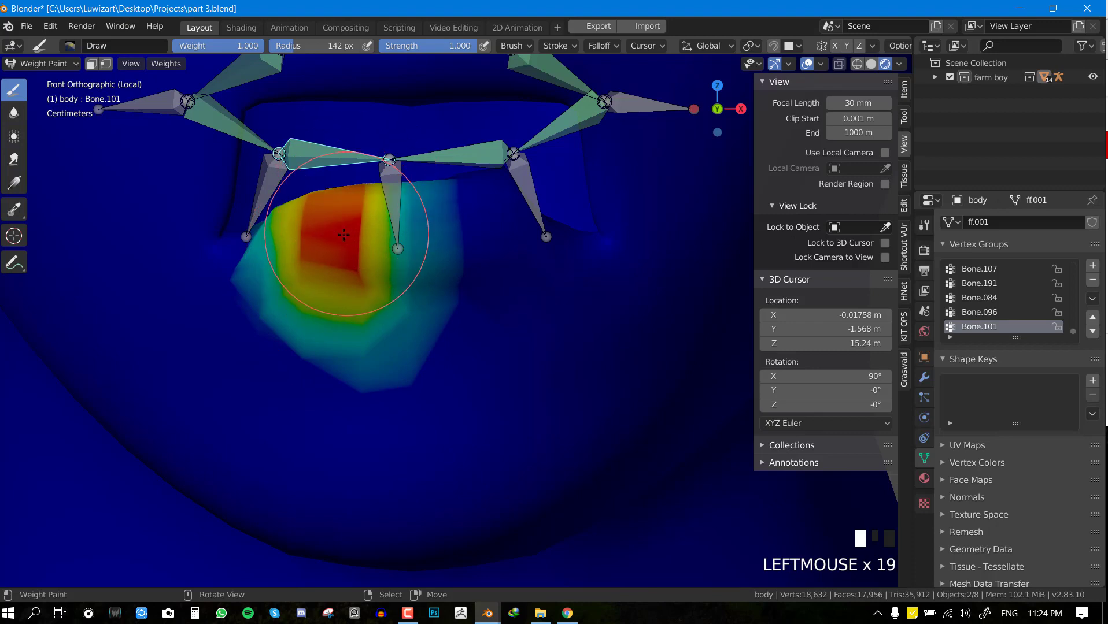
Paint the inner surface of the lower lip for the lower linking bone right of centre, viewed from inside the mouth
mouse_move(375, 212)
middle_mouse_down()
mouse_move(181, 267)
mouse_move(214, 347)
mouse_move(302, 391)
middle_mouse_up()
scroll(180, 267, "down", 3)
key("KP_Decimal")
scroll(210, 353, "down", 4)
left_click(369, 473)
left_click(323, 491)
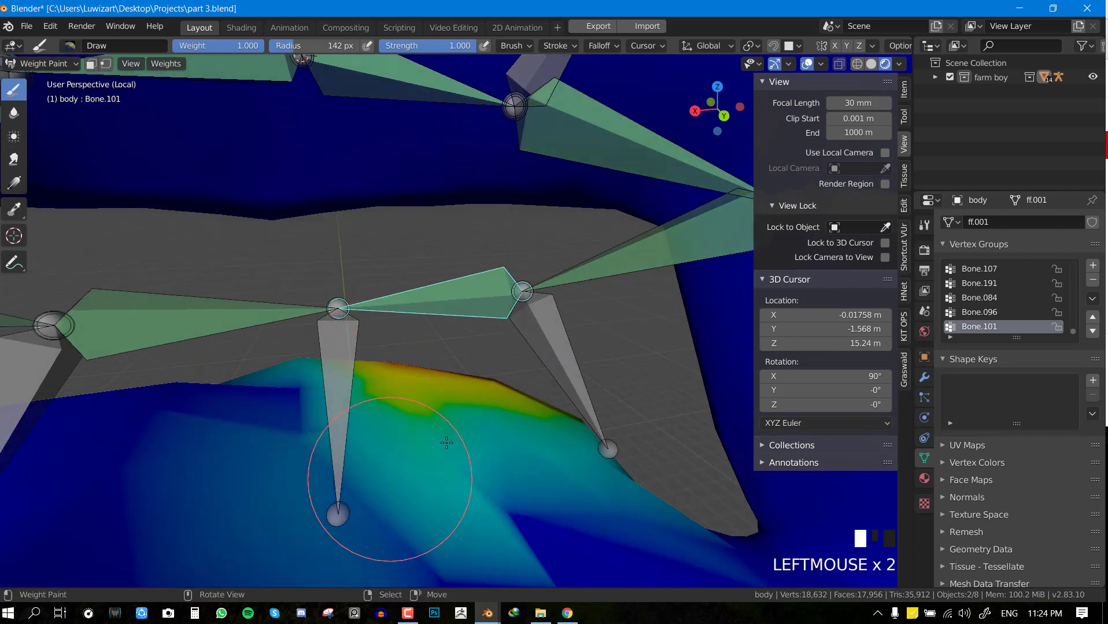
left_click(416, 509)
left_click(445, 519)
left_click(347, 480)
left_click(324, 470)
left_click(335, 440)
left_click(342, 408)
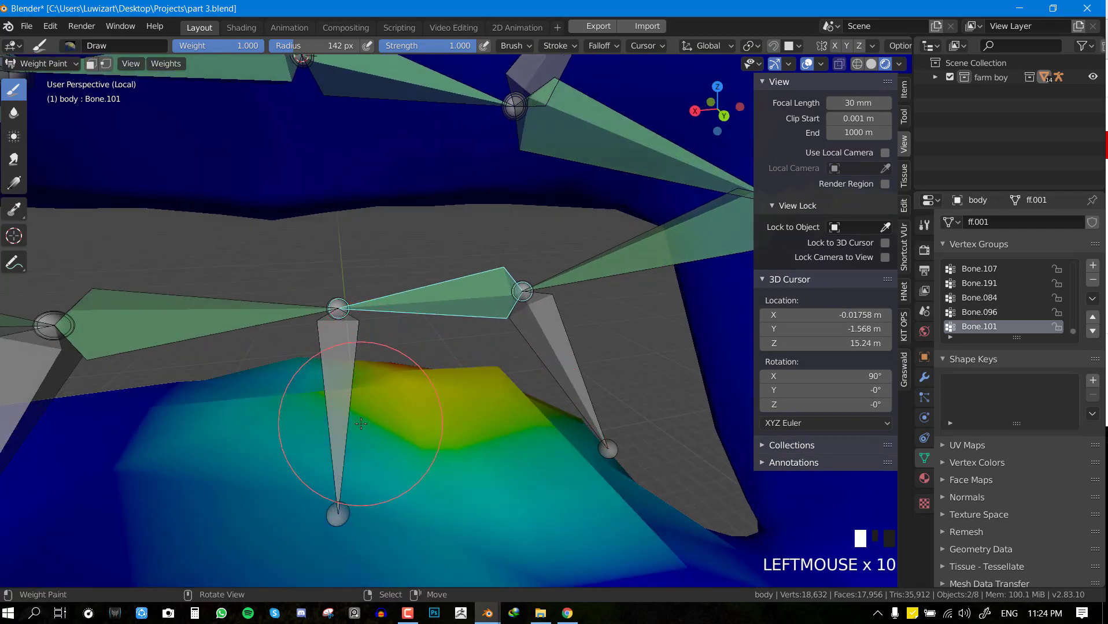
Select the lower linking bone at the character's right mouth corner and paint its weight on the outer skin there
key("KP_1")
scroll(347, 420, "down", 3)
right_click(385, 292)
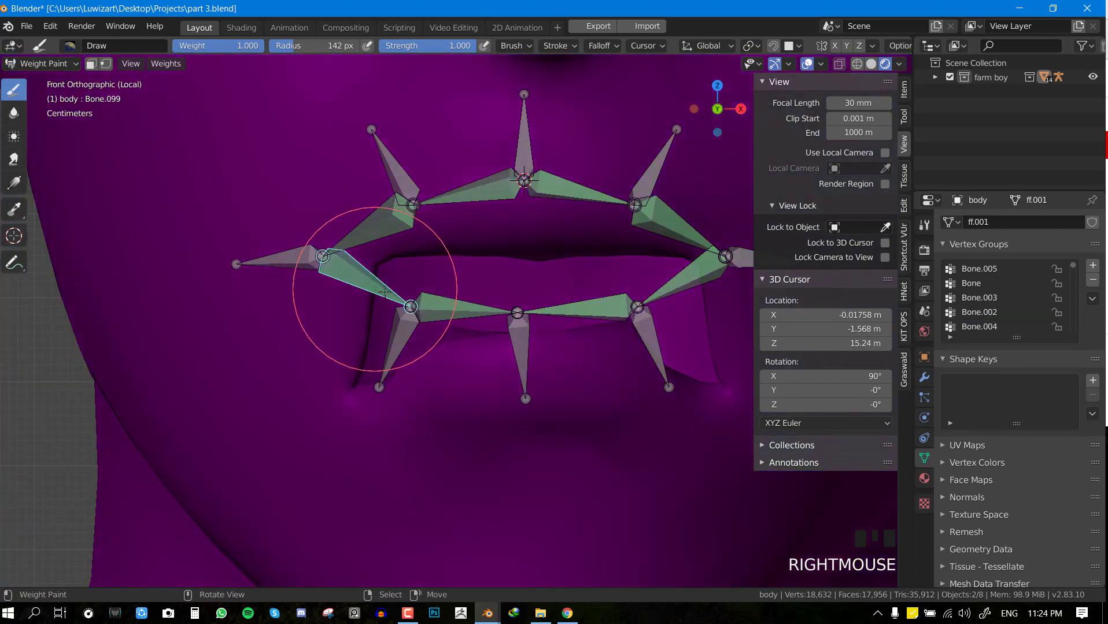
middle_click_drag(384, 292, 384, 322)
left_click(349, 332)
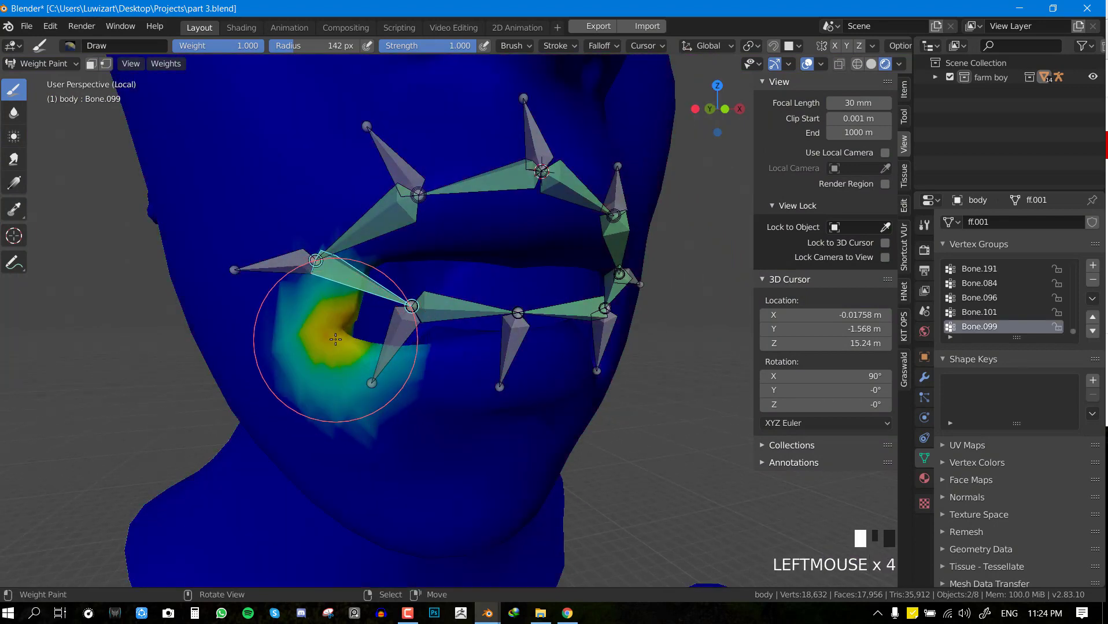
Enlarge the brush radius to 190 px and paint the inside of the right mouth corner for the selected lower linking bone
middle_click_drag(345, 317, 168, 333)
scroll(168, 334, "up", 2)
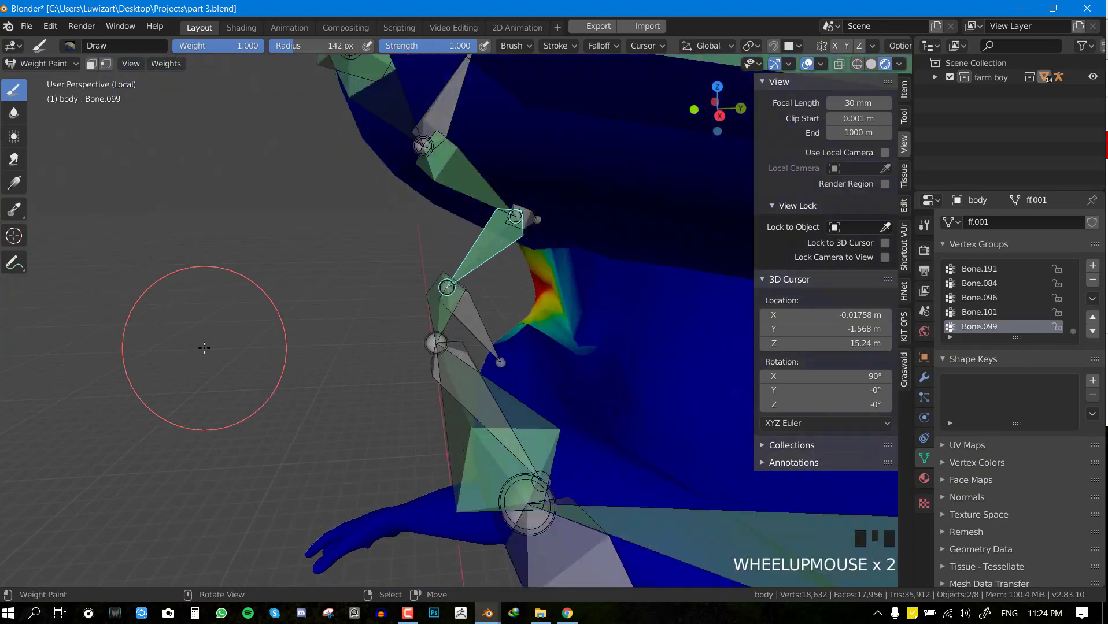
mouse_move(527, 332)
middle_mouse_down()
mouse_move(634, 321)
mouse_move(508, 328)
middle_mouse_up()
key("f")
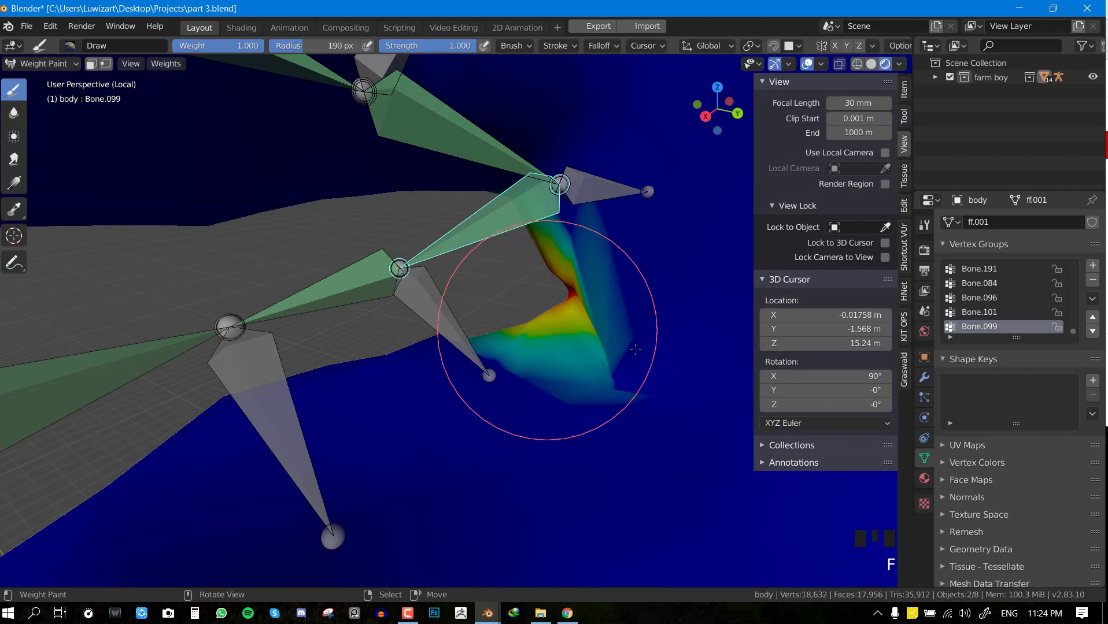
left_click(659, 331)
middle_click_drag(605, 320, 572, 324)
left_click(665, 295)
left_click(660, 363)
left_click(653, 358)
left_click(625, 324)
left_click(618, 318)
left_click(636, 347)
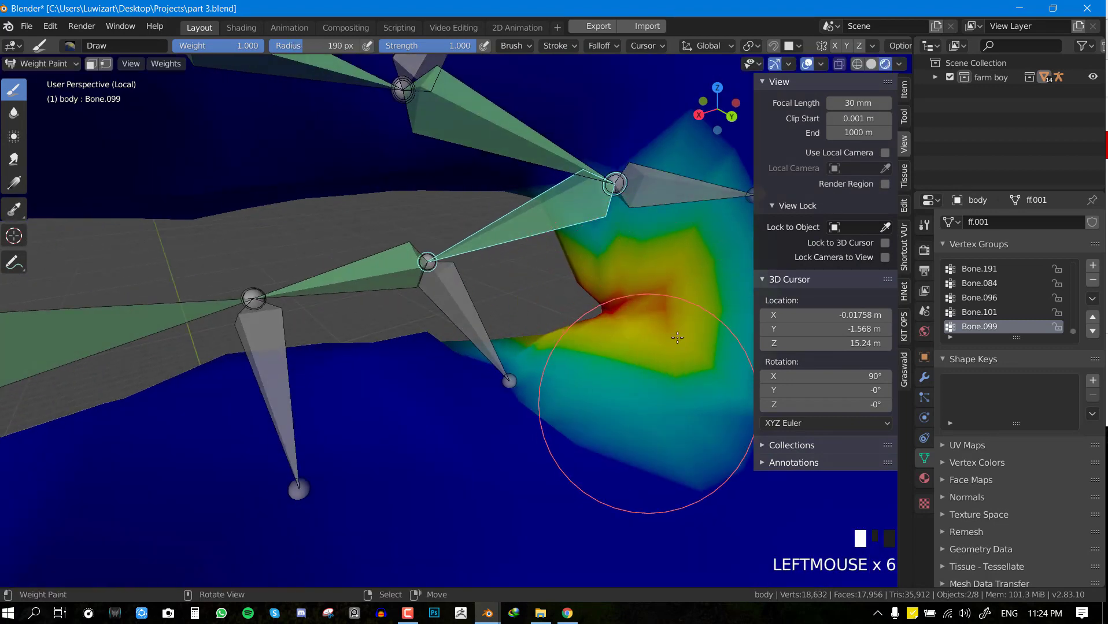
left_click(665, 323)
left_click(647, 289)
left_click(671, 358)
left_click(683, 343)
scroll(577, 244, "down", 2)
middle_click_drag(576, 245, 539, 202)
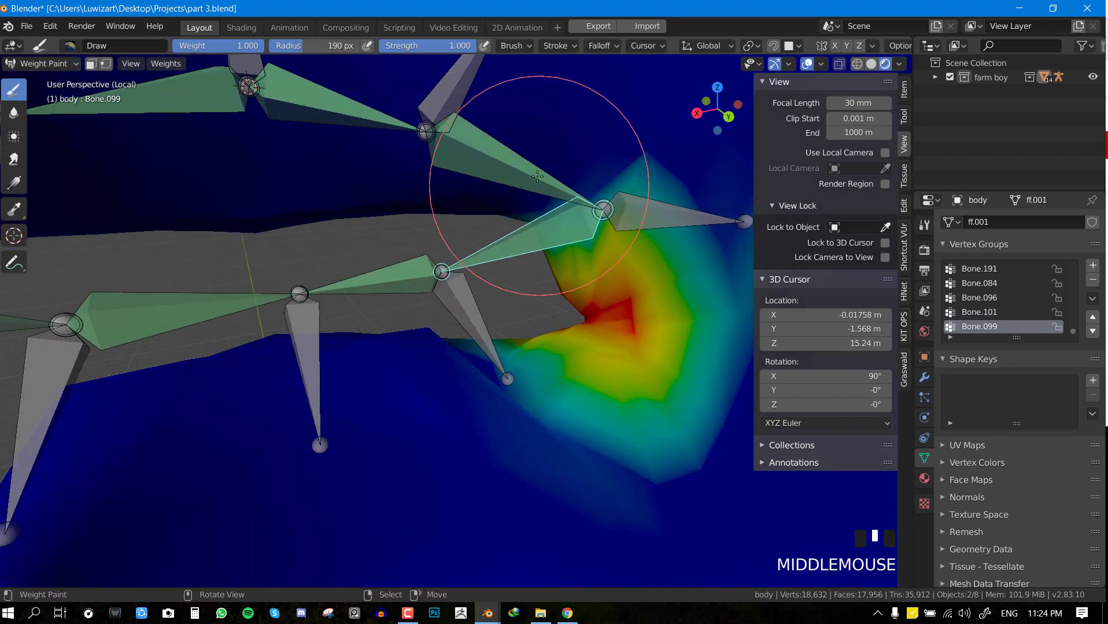
Select the upper linking bone at the character's right mouth corner and paint weight 1.000 on the inner upper lip around it
right_click(539, 202)
scroll(576, 225, "up", 2)
left_click(576, 224)
scroll(575, 232, "down", 1)
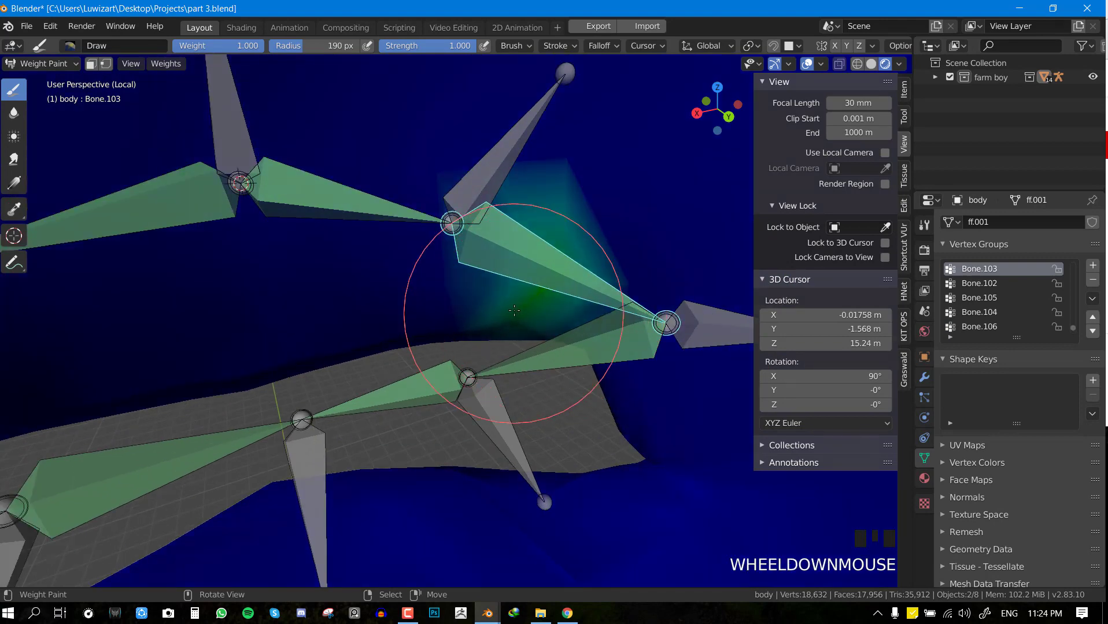
left_click(569, 266)
left_click(567, 283)
left_click(565, 292)
left_click(565, 295)
left_click(549, 296)
left_click(497, 298)
left_click(508, 278)
left_click(519, 260)
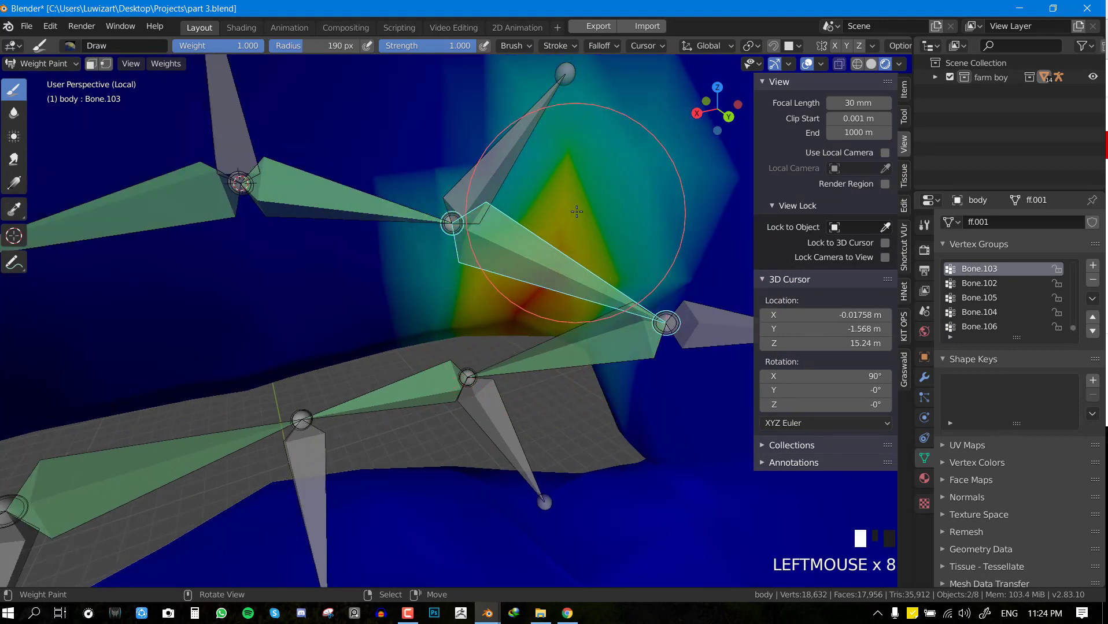
From the front view, paint full weight on the outer upper lip around the right corner's upper linking bone
key("KP_1")
scroll(367, 269, "down", 2)
left_click(367, 269)
left_click(392, 293)
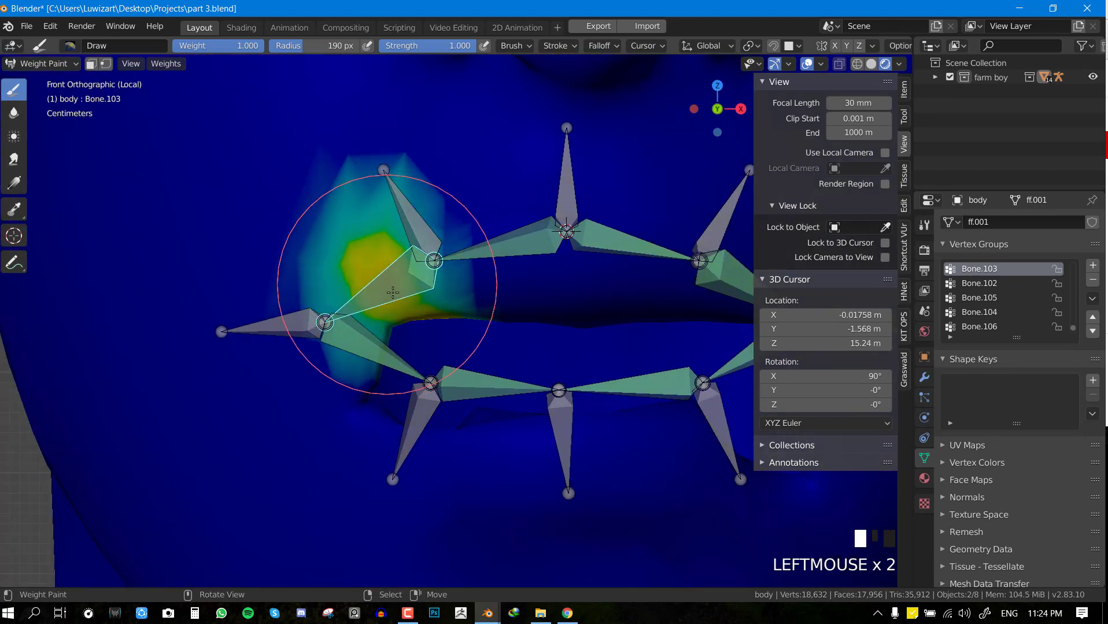
left_click(373, 267)
left_click(387, 292)
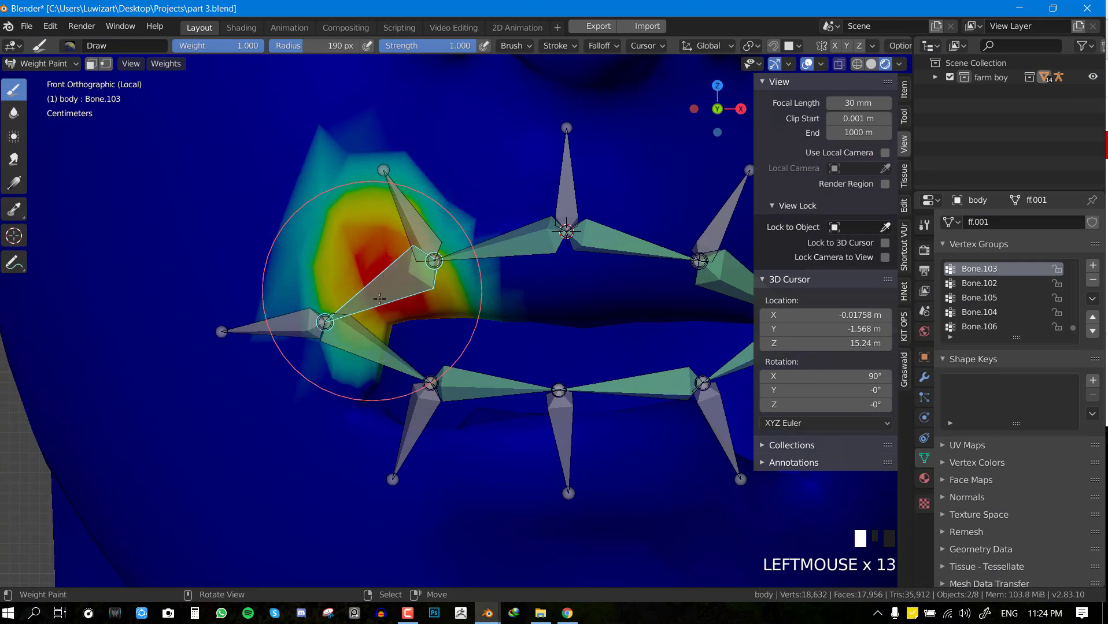
Select the upper linking bone just to the character's right of centre and paint the upper lip's outer and inner surfaces
middle_click_drag(432, 281, 403, 220, "shift")
right_click(408, 273)
left_click(410, 273)
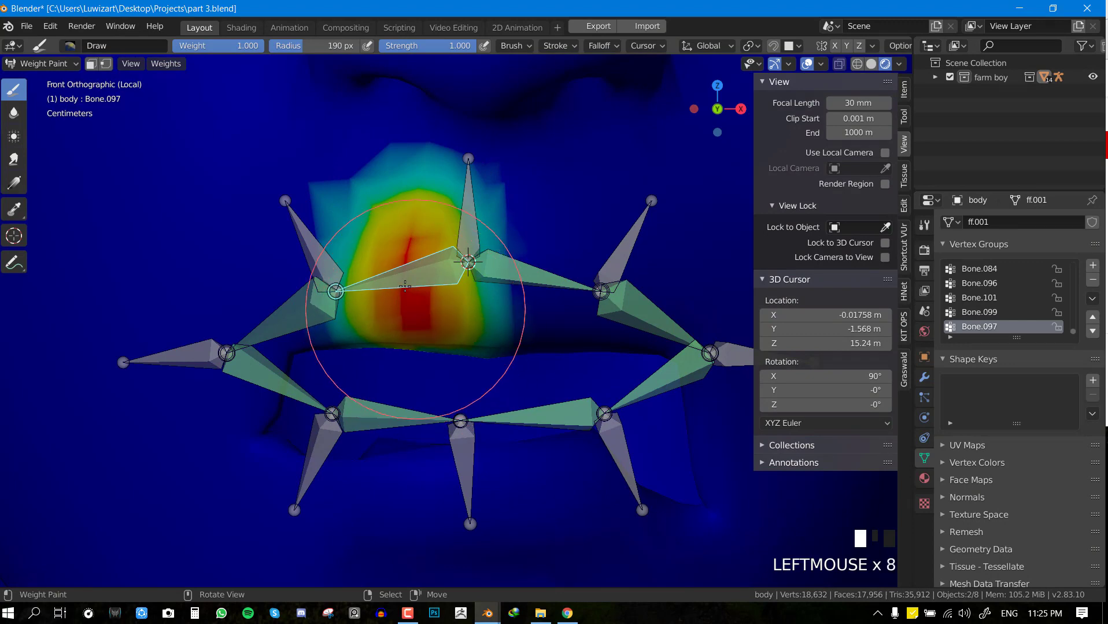
mouse_move(405, 286)
middle_mouse_down()
mouse_move(396, 277)
mouse_move(470, 297)
middle_mouse_up()
scroll(395, 277, "up", 2)
left_click_drag(469, 315, 474, 285)
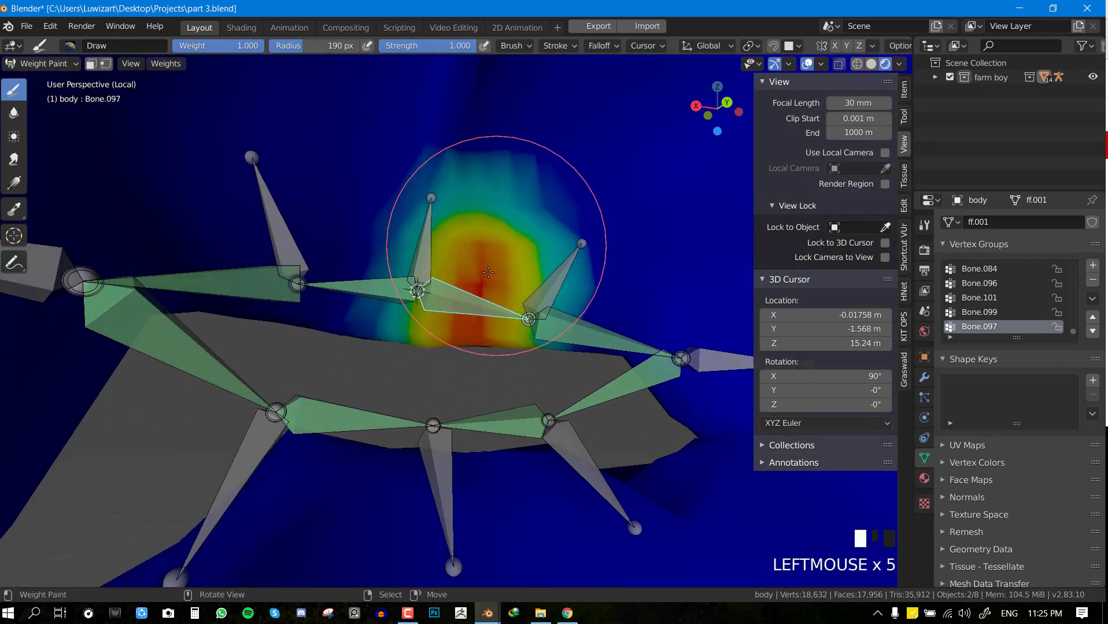
left_click(491, 256)
Select the upper linking bone just to the character's left of centre and paint weight 1.000 on the inner upper lip
right_click(365, 286)
scroll(359, 271, "up", 1)
left_click(348, 185)
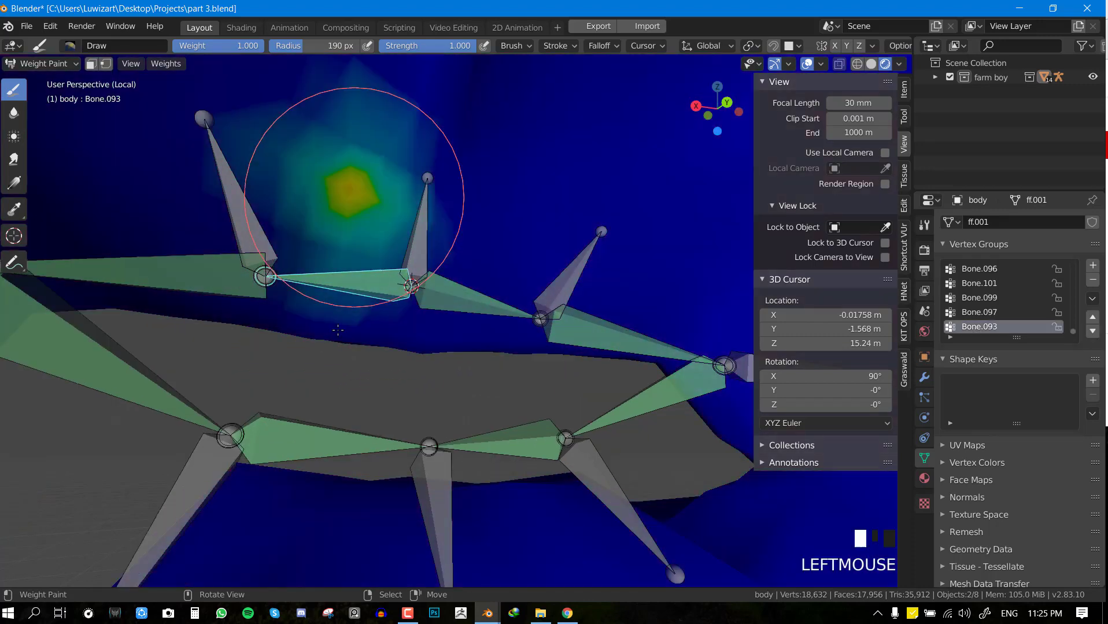
left_click(354, 304)
scroll(366, 254, "down", 1)
left_click(347, 188)
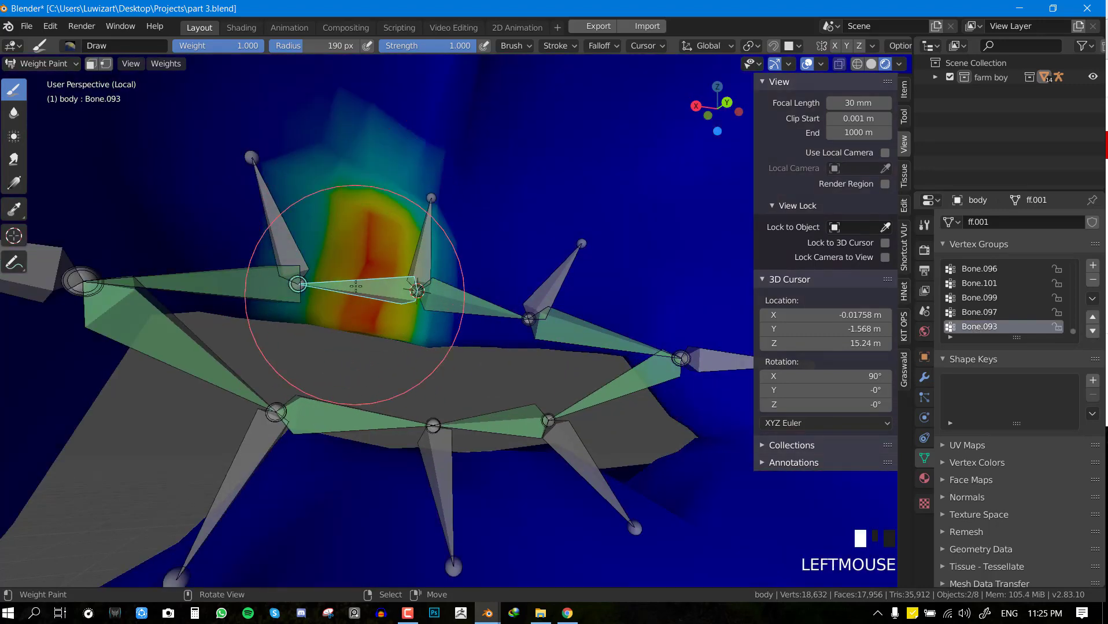
left_click(365, 294)
left_click(342, 184)
From the front view, paint full weight on the outer upper lip around the linking bone left of centre
key("KP_1")
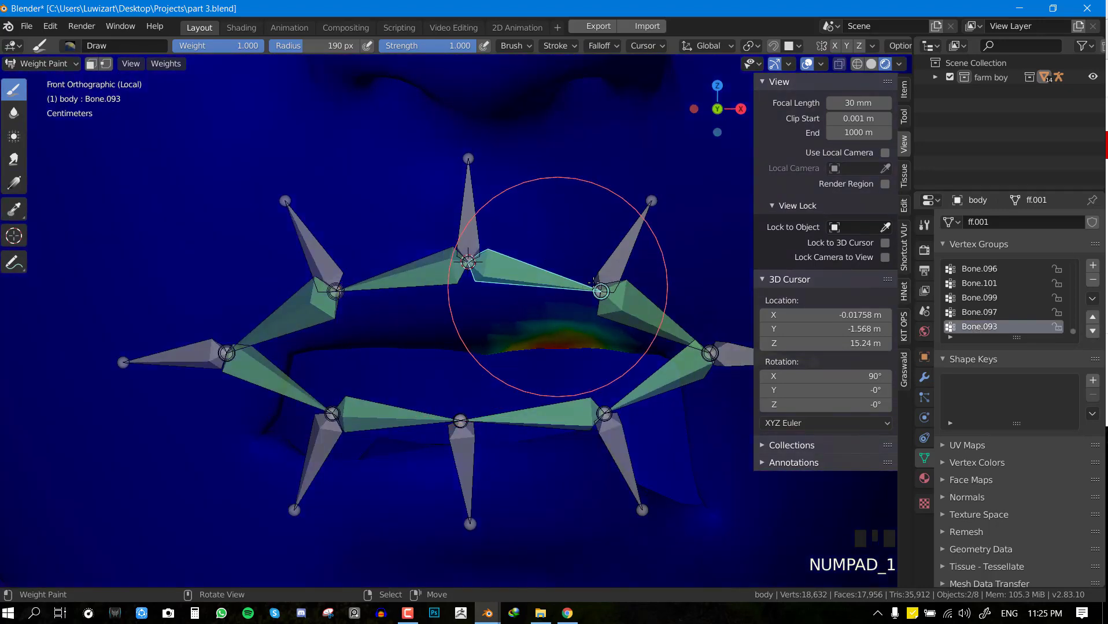
left_click(540, 272)
left_click(548, 270)
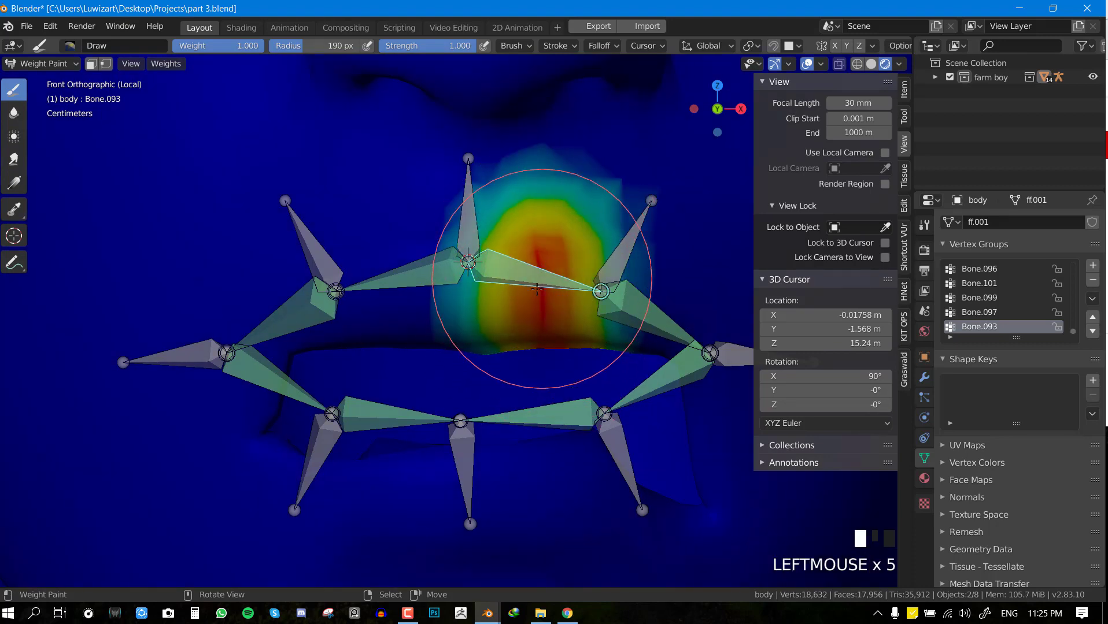
Select the upper linking bone at the character's left mouth corner and paint its weight on the outer upper lip
middle_click_drag(536, 289, 362, 292, "shift")
right_click(462, 313)
left_click(486, 306)
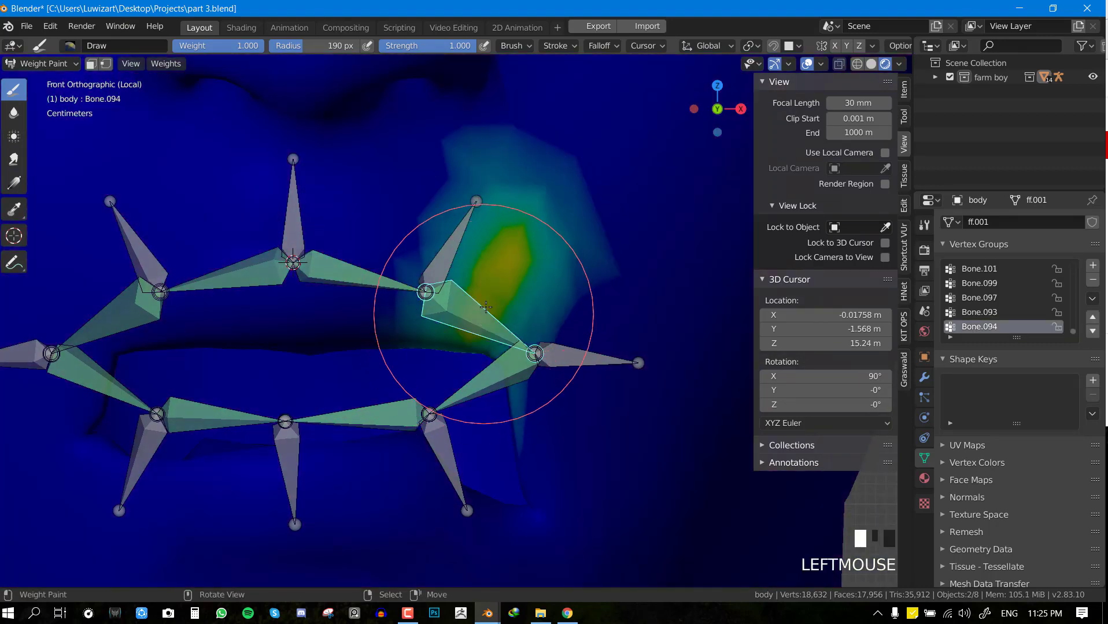
Paint weight 1.000 on the inner upper lip around the left corner's upper linking bone, viewed from inside the mouth
middle_click_drag(474, 328, 618, 334)
scroll(520, 322, "up", 2)
scroll(389, 247, "down", 2)
left_click(389, 248)
left_click(408, 280)
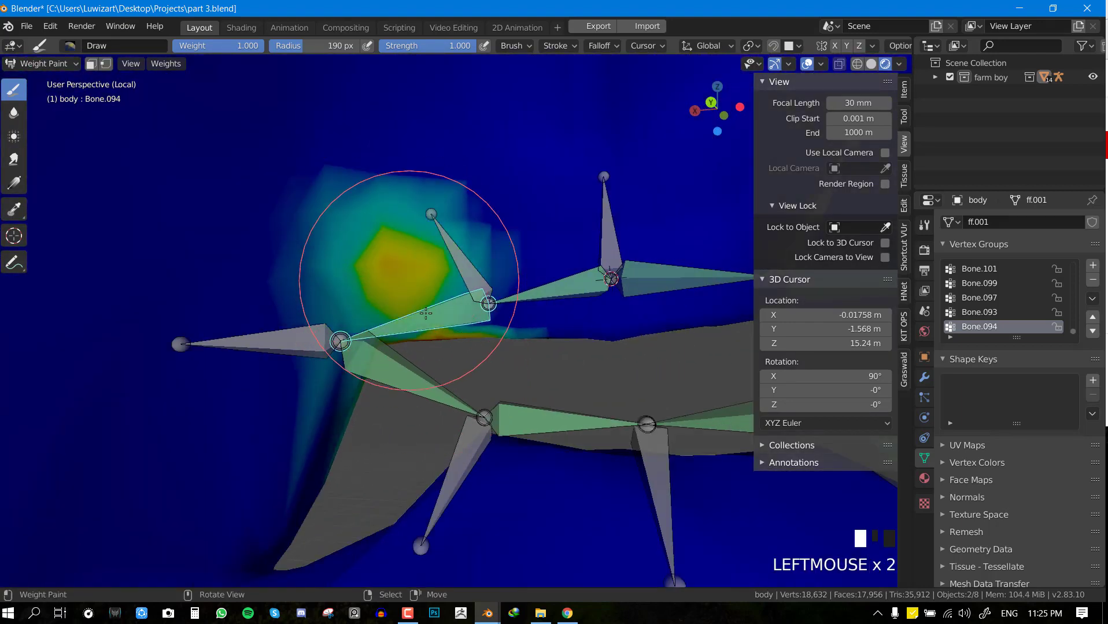
left_click(415, 317)
left_click(405, 313)
left_click(400, 311)
left_click(411, 307)
left_click(447, 305)
left_click(445, 286)
left_click(406, 256)
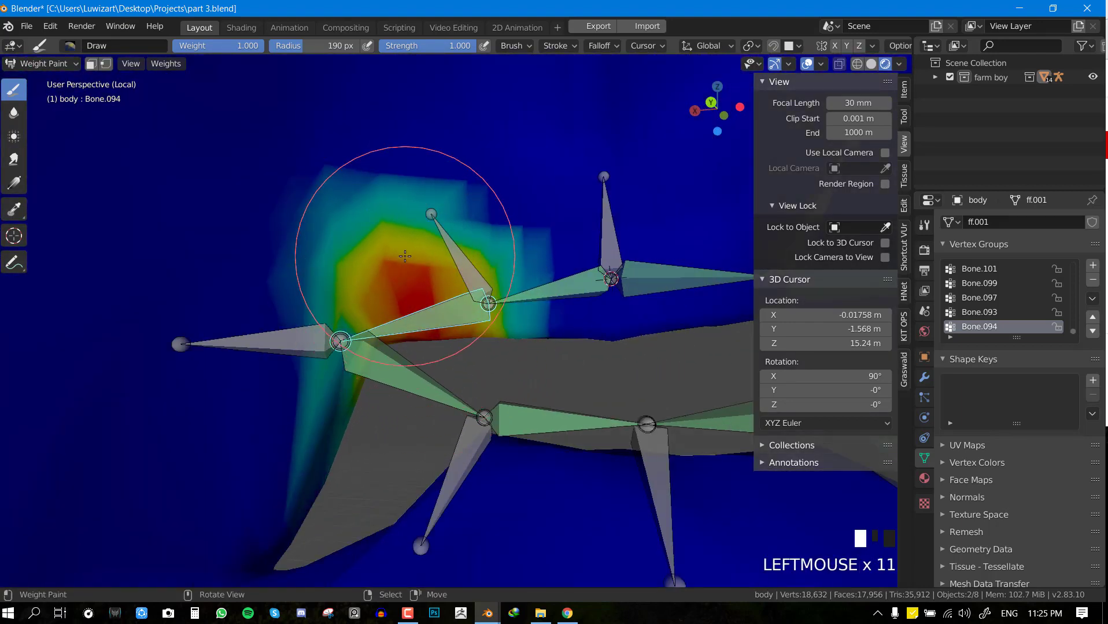
Select the lower linking bone at the character's left mouth corner and paint weight 1.000 on the outer skin beside it
middle_click_drag(445, 364, 173, 370)
right_click(520, 379)
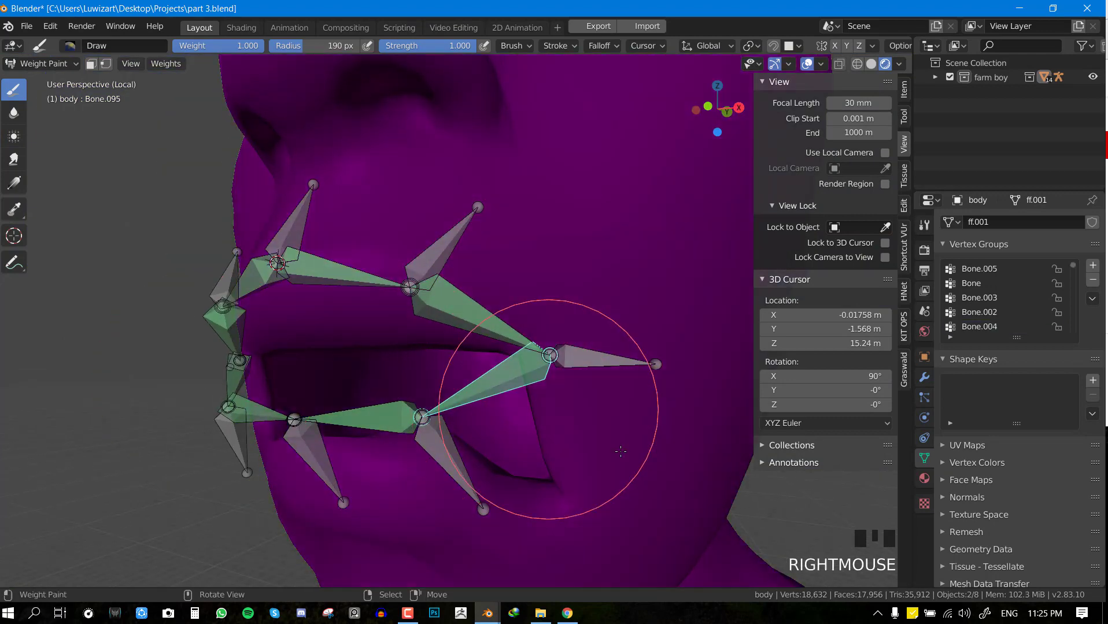
left_click(583, 475)
double_click(585, 471)
left_click(588, 468)
left_click(590, 466)
left_click(592, 463)
left_click(594, 461)
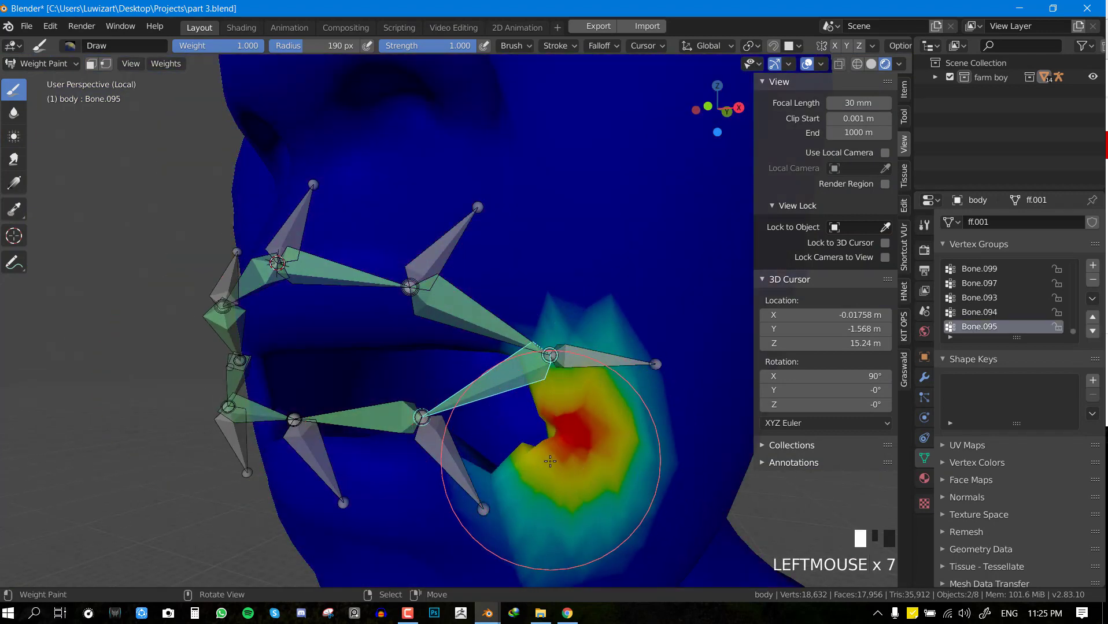
left_click(595, 459)
left_click(597, 457)
left_click(599, 455)
Paint the inside of the left mouth corner and adjoining lower lip for the selected lower linking bone
middle_click_drag(599, 455, 792, 458)
scroll(774, 458, "up", 1)
left_click(327, 451)
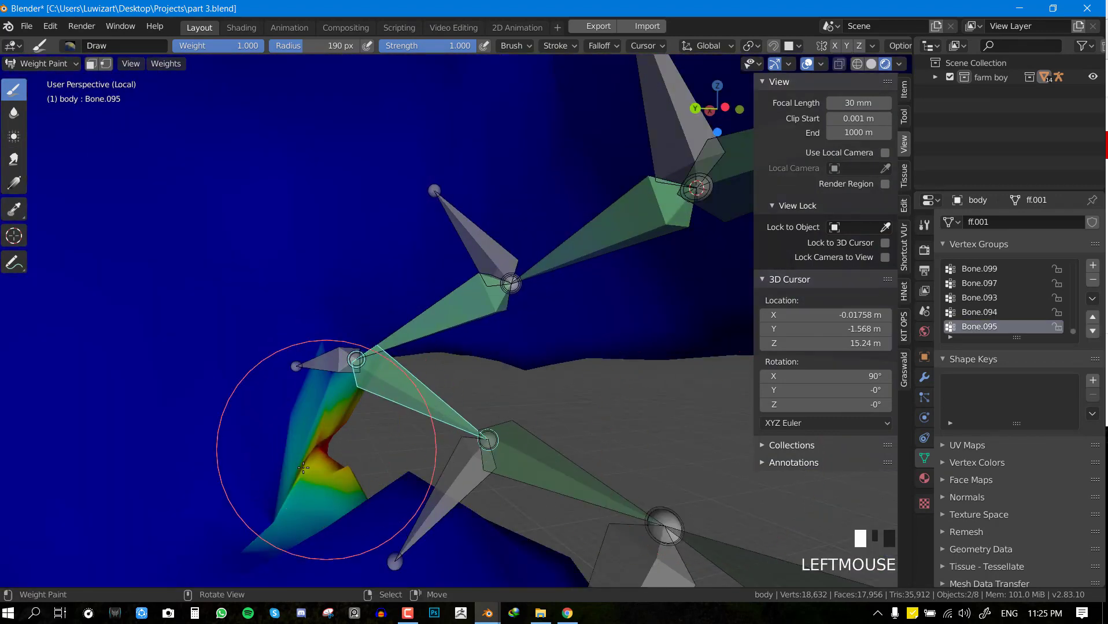
left_click(316, 473)
left_click(278, 471)
left_click(254, 491)
left_click(316, 493)
left_click(353, 495)
left_click(370, 475)
left_click(353, 442)
left_click(317, 379)
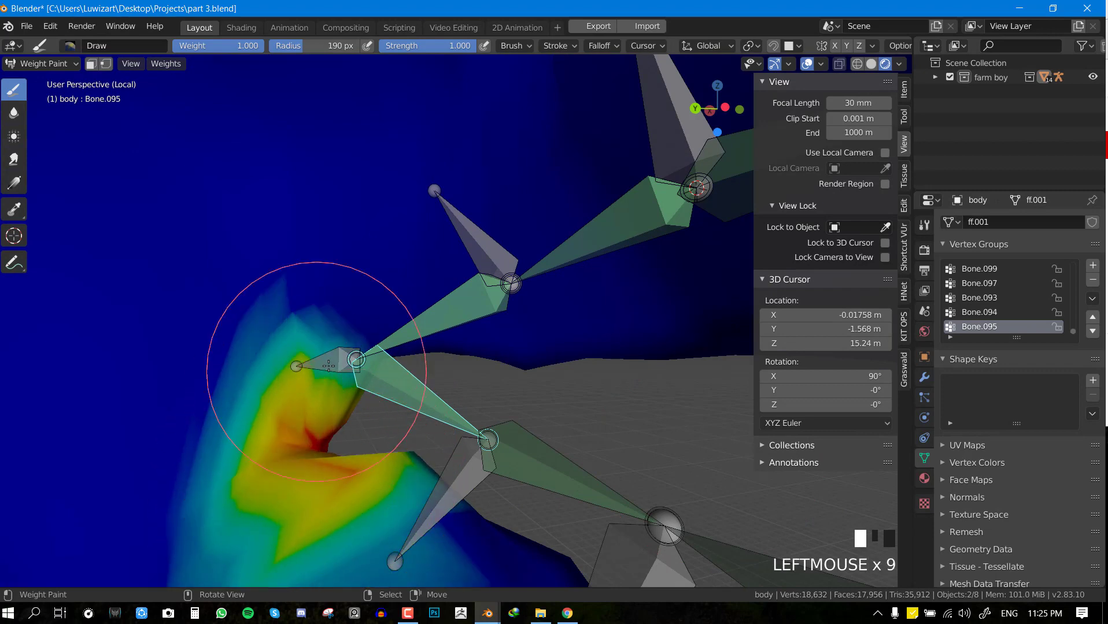
left_click(298, 361)
left_click(268, 425)
left_click(245, 454)
left_click(218, 470)
left_click(237, 481)
left_click(259, 489)
Clear the pose of all the mouth bones, leave weight painting, and select the armature in Object Mode
key("KP_1")
scroll(334, 512, "down", 2)
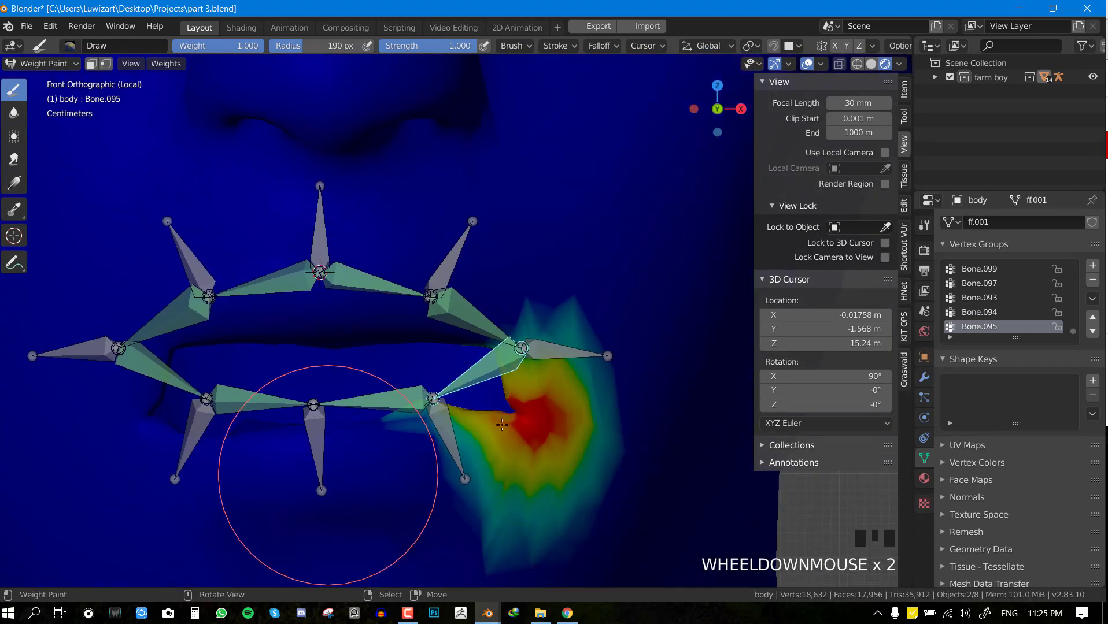
key("alt+r")
key("ctrl+Tab")
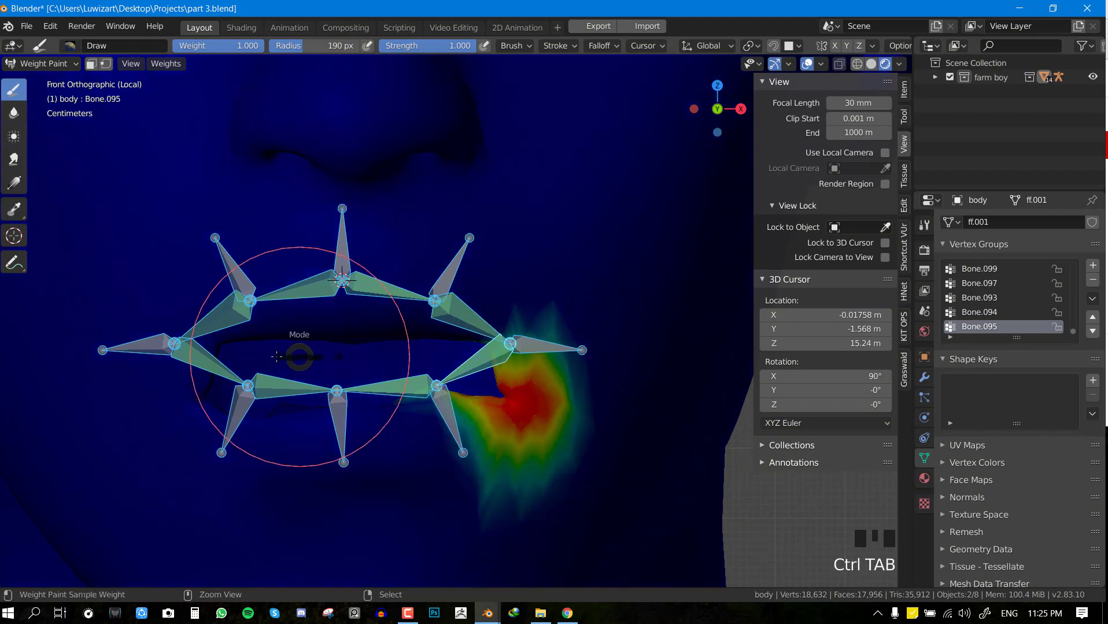
right_click(529, 352)
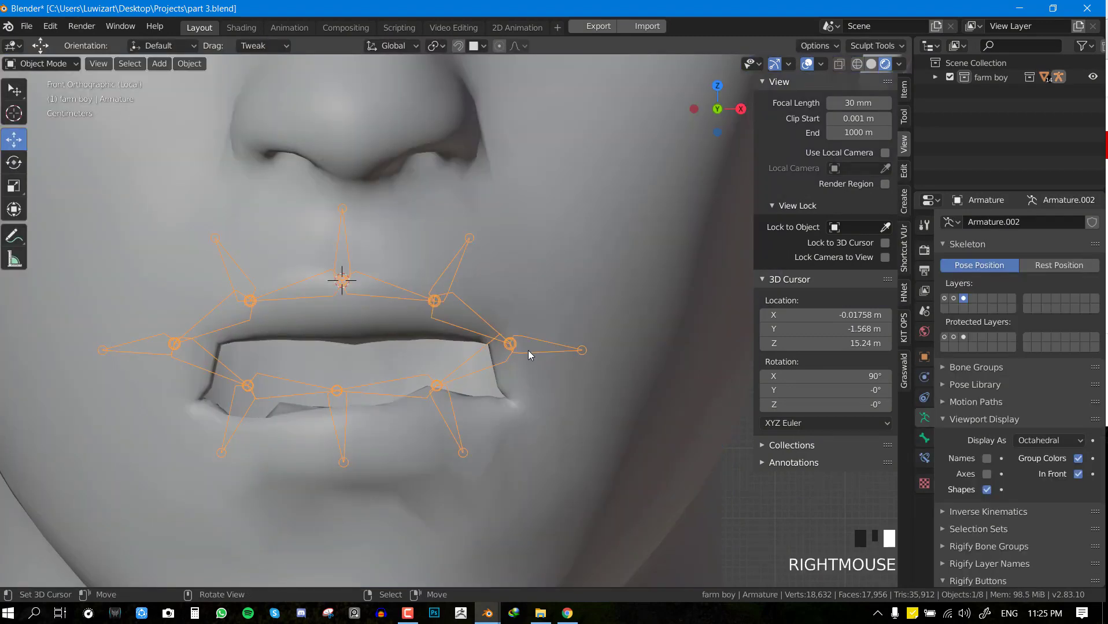
Show the armature's second bone layer alongside the lip bones' layer and enter Pose Mode with no bones selected
left_click(954, 298, "shift")
right_click(389, 391)
right_click(391, 396)
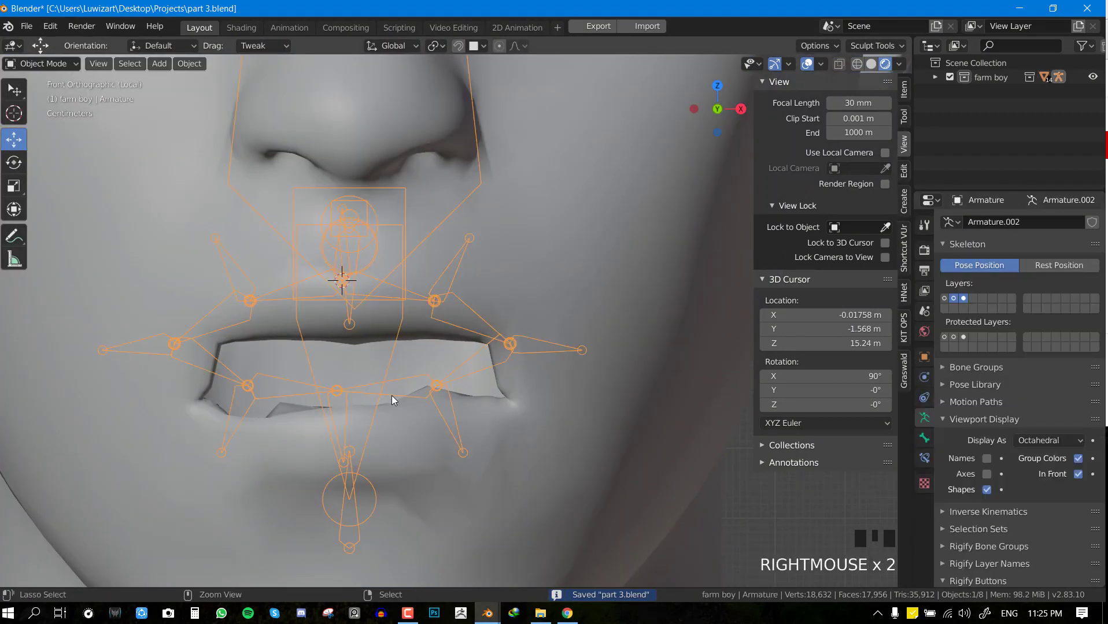
key("ctrl+Tab")
key("alt+a")
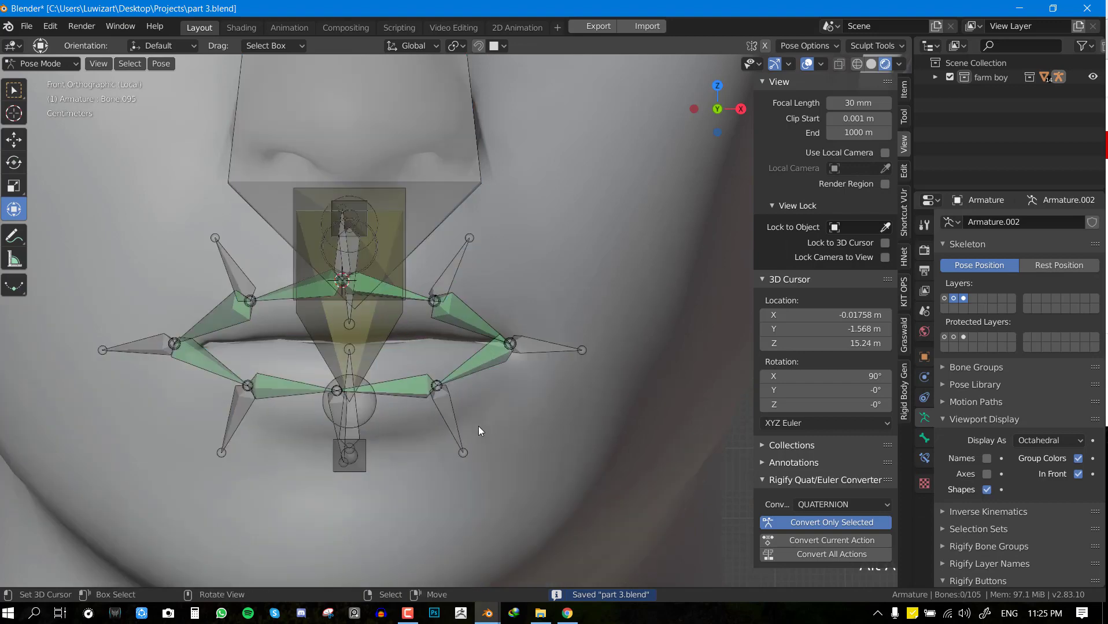
Parent the three lower lip control bones to the lower lip's main IK bone (Bone.082) with Keep Offset
mouse_move(477, 425)
middle_mouse_down()
mouse_move(413, 434)
mouse_move(464, 415)
middle_mouse_up()
right_click(463, 415)
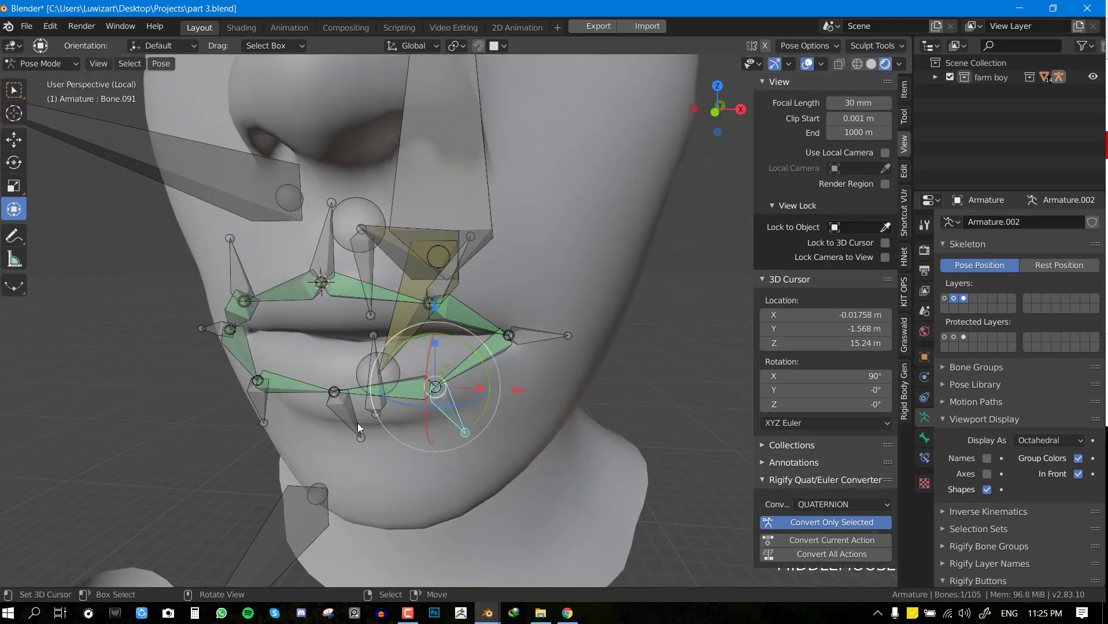
middle_click_drag(348, 443, 268, 384)
right_click(268, 384, "shift")
middle_click_drag(411, 383, 398, 372)
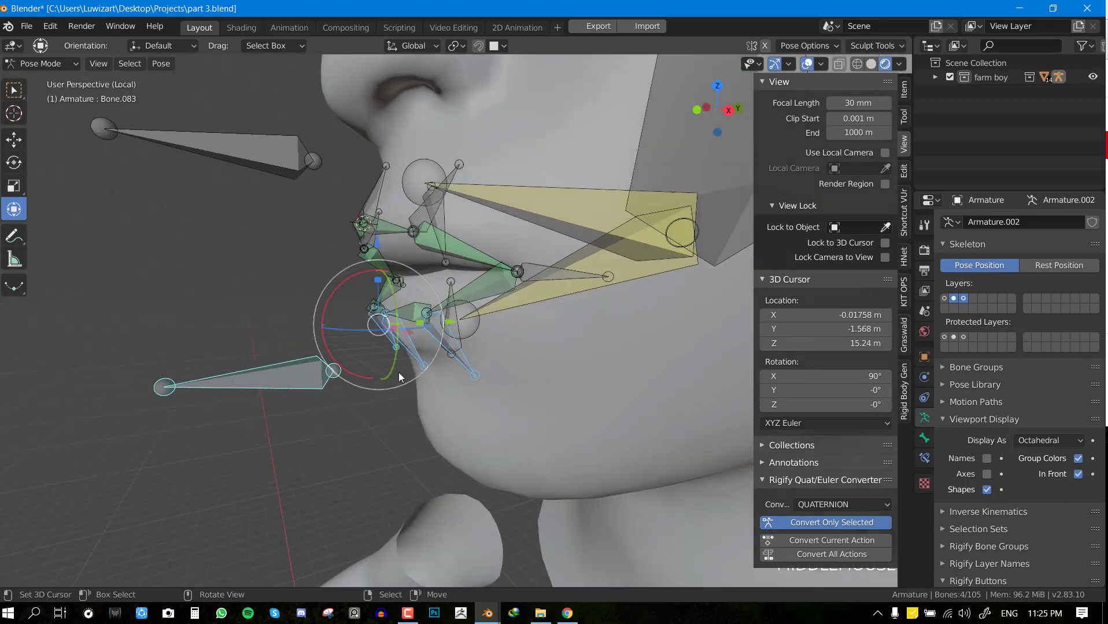
right_click(529, 301, "shift")
mouse_move(556, 309)
middle_mouse_down()
mouse_move(537, 317)
mouse_move(552, 317)
middle_mouse_up()
key("Tab")
key("ctrl+p")
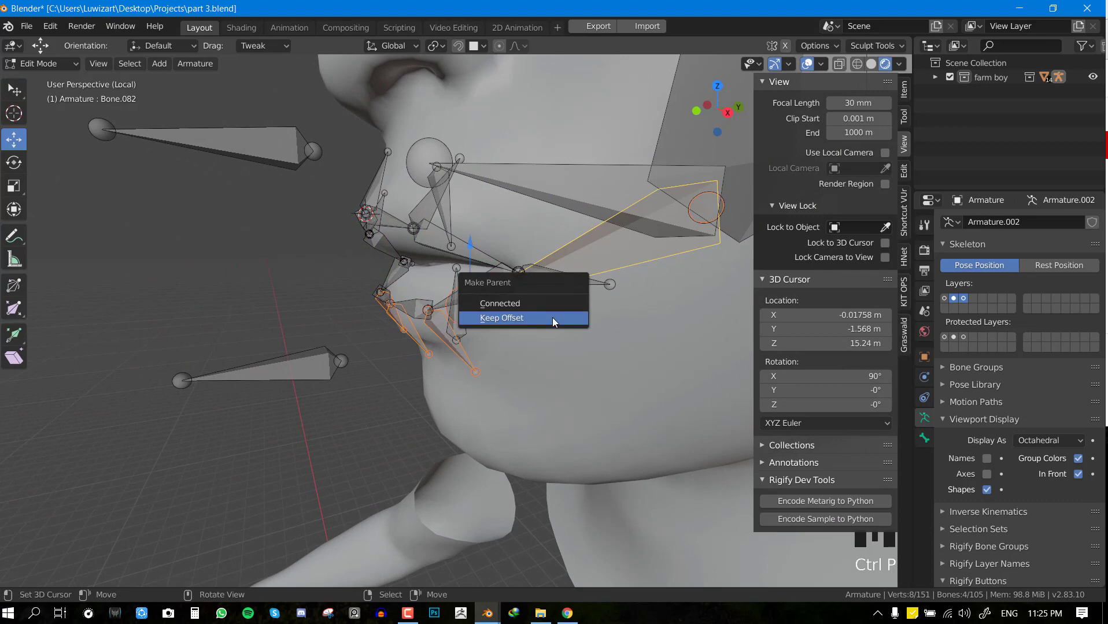
left_click(552, 318)
key("Tab")
key("alt+a")
middle_click_drag(489, 256, 492, 300)
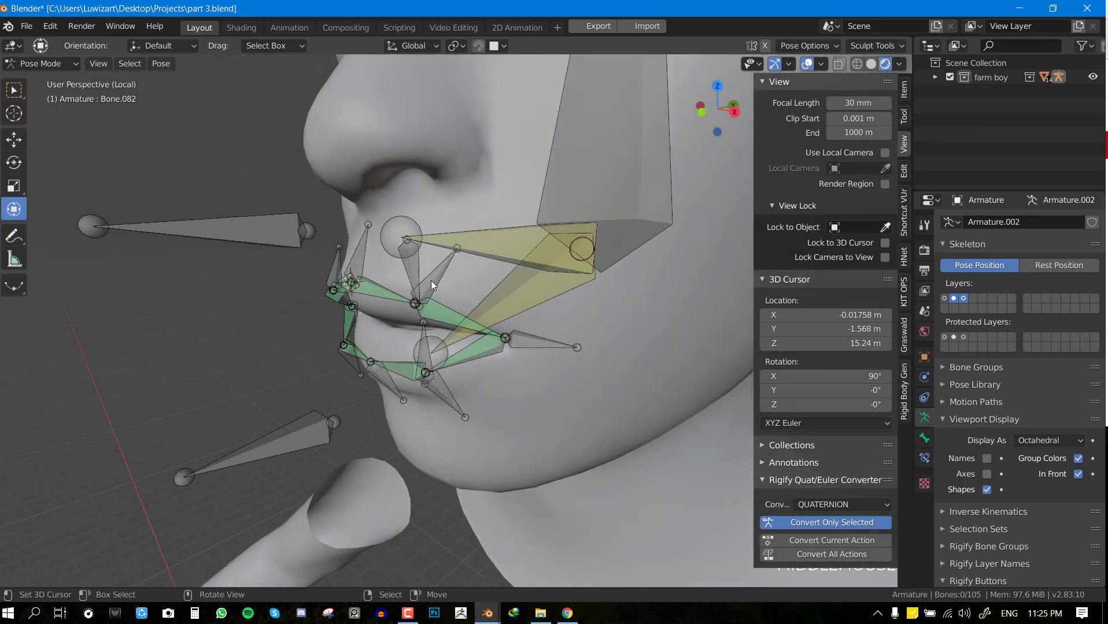
Parent the three upper lip control bones to the upper lip's main IK bone (Bone.084) with Keep Offset
middle_click_drag(394, 301, 352, 262)
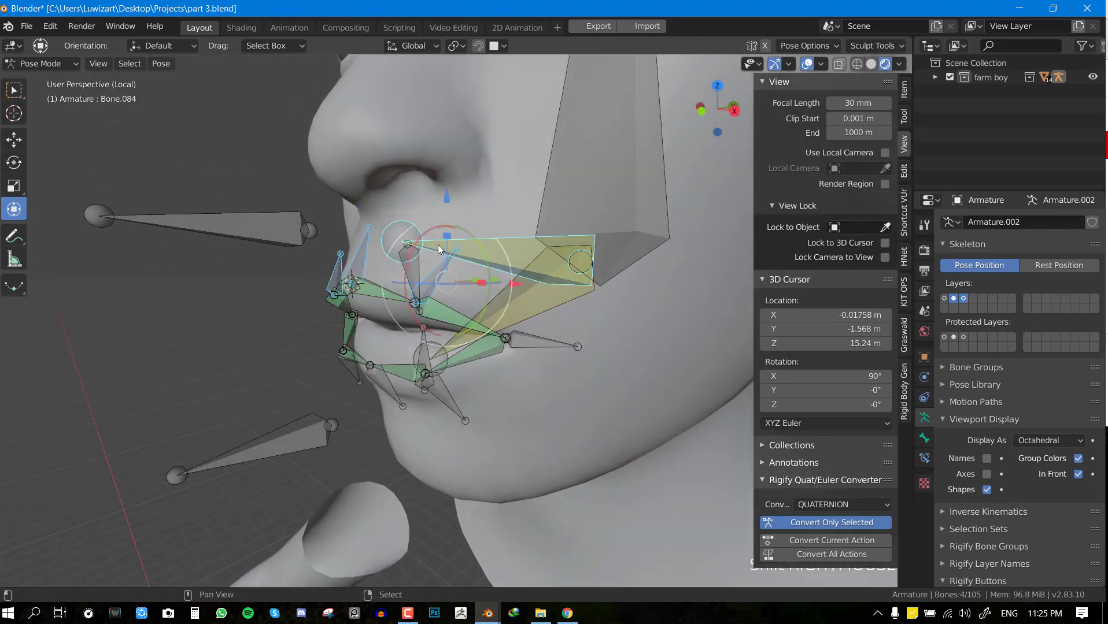
key("Tab")
key("ctrl+p")
left_click(439, 245)
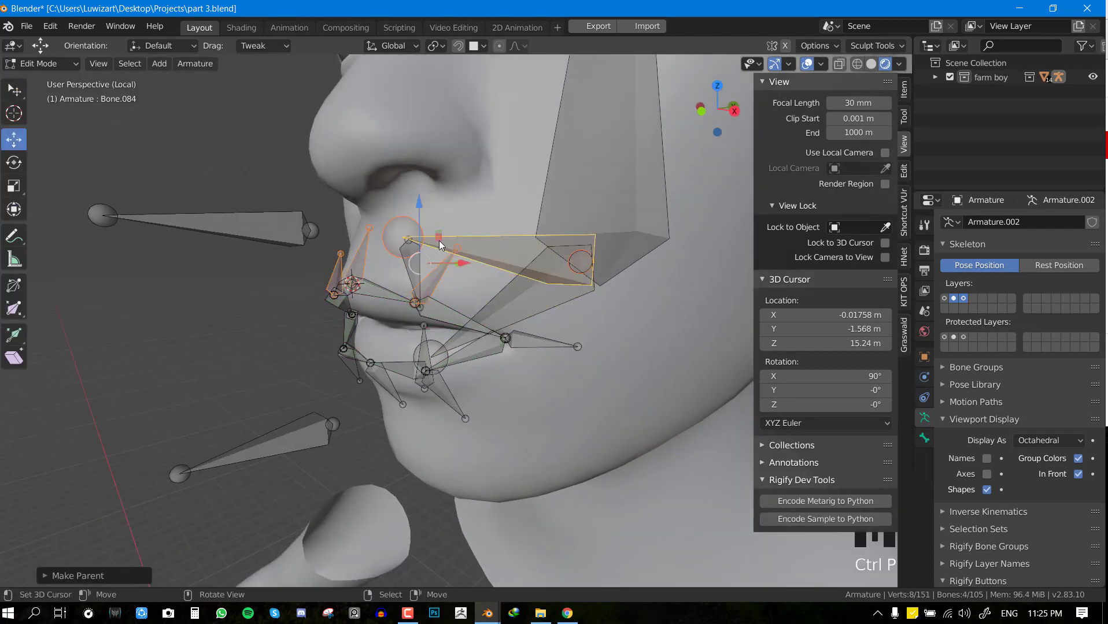
key("Tab")
Test the upper lip's IK target bone by moving it in front view, cancelling the move
right_click(269, 224)
key("KP_1")
key("g")
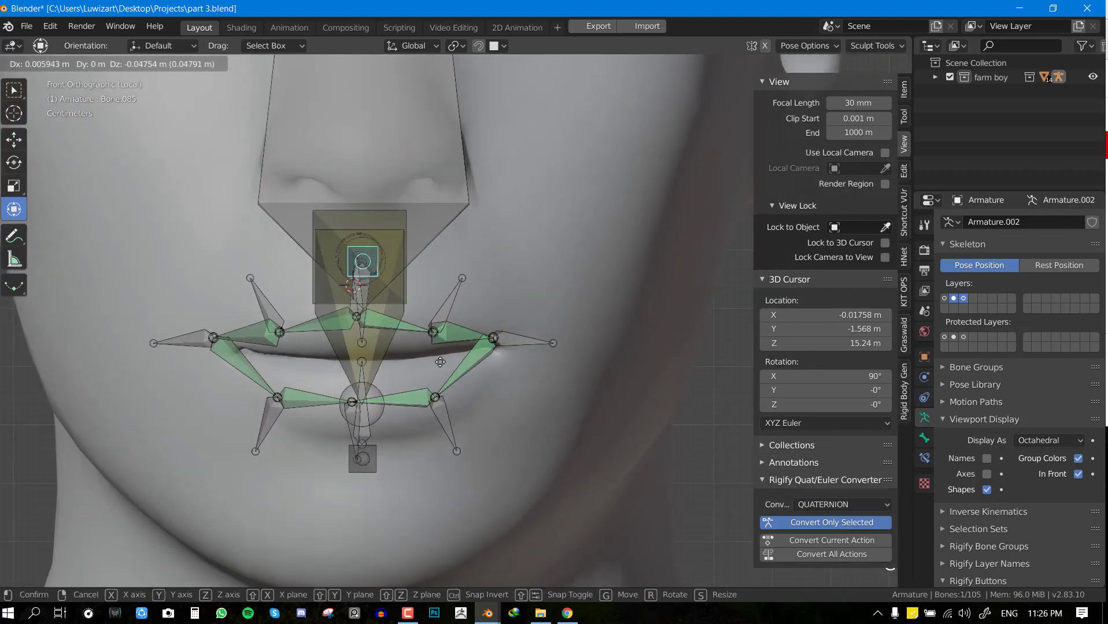
key("Escape")
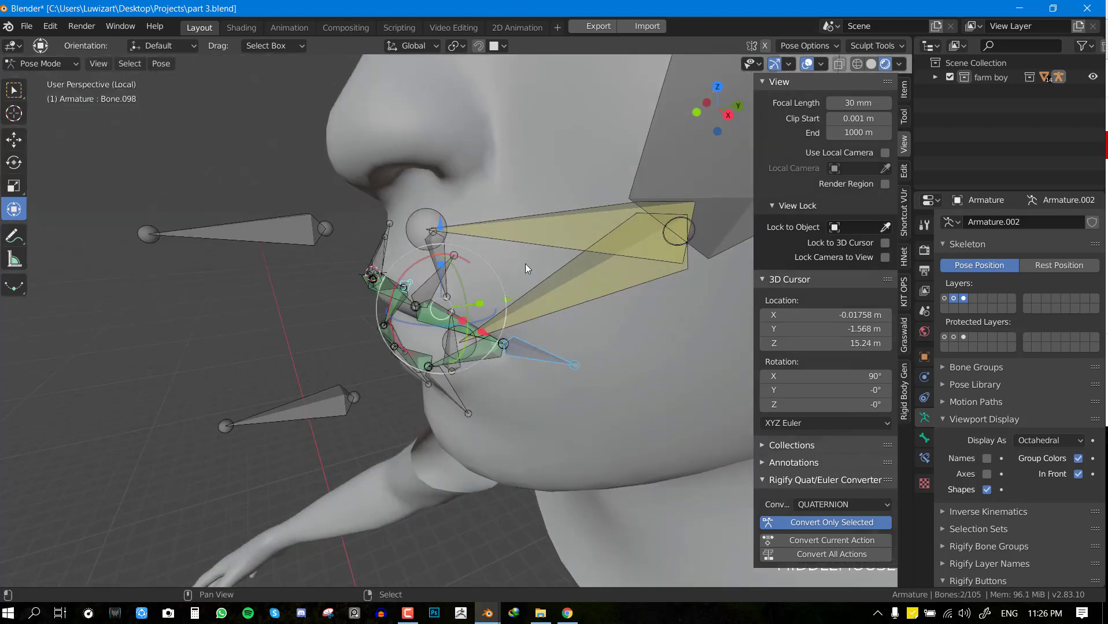
Parent both mouth corner control bones to the upper lip's main IK bone with Keep Offset and return to Pose Mode
right_click(527, 240, "shift")
key("Tab")
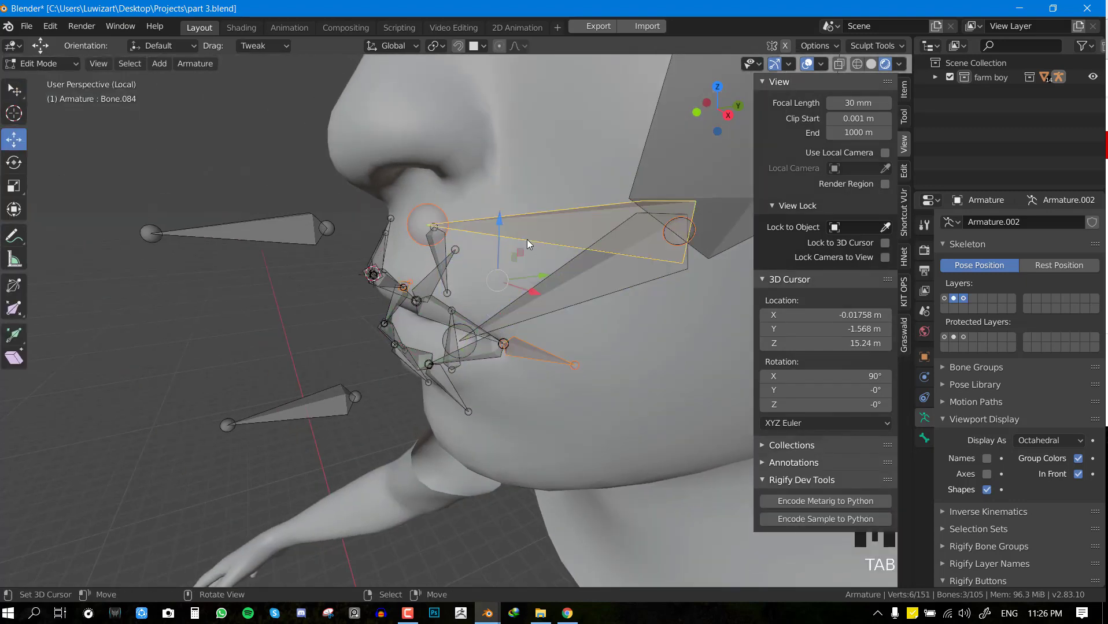
key("ctrl+p")
left_click(527, 239)
key("KP_1")
key("alt+a")
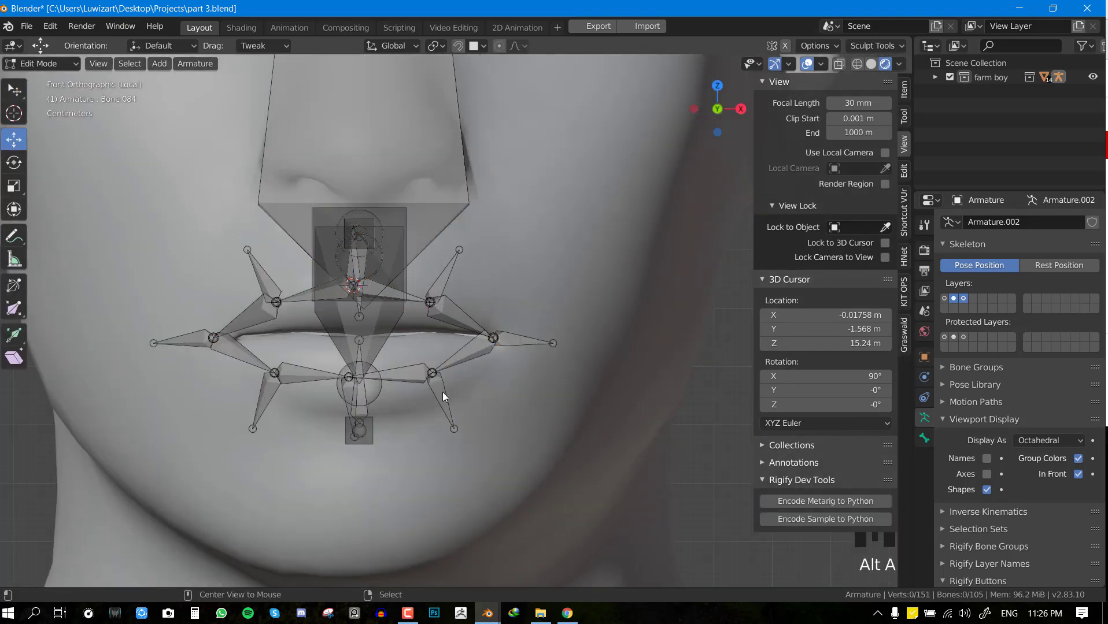
key("Tab")
Test opening the mouth by moving the lower lip's IK target bone down in front view
scroll(420, 418, "down", 3)
middle_click_drag(421, 418, 361, 395)
right_click(361, 395)
key("KP_1")
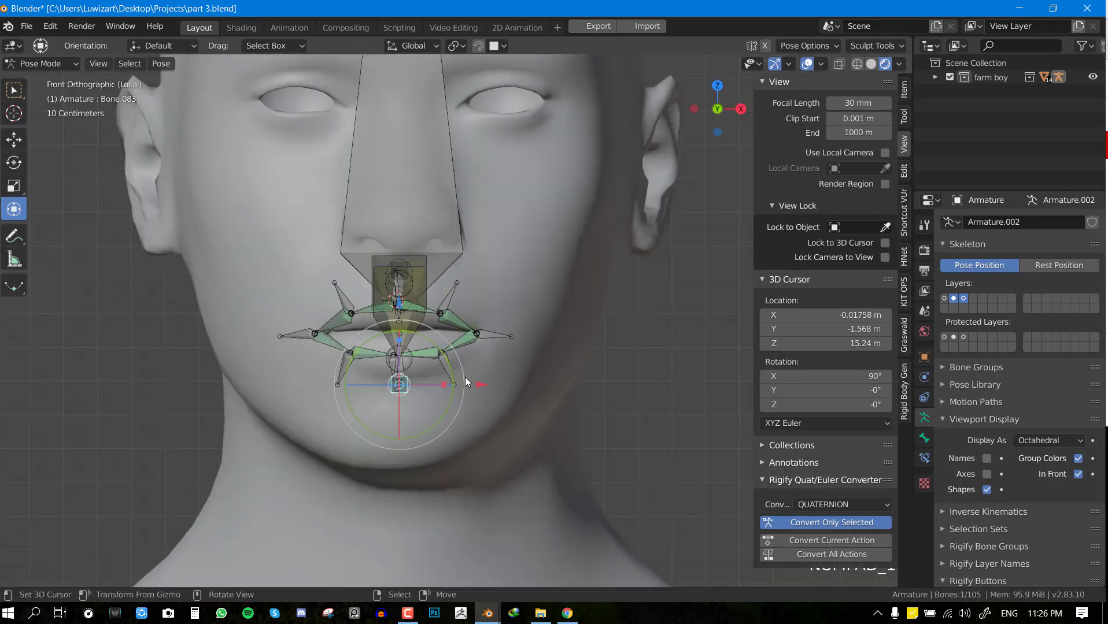
scroll(466, 382, "up", 2)
key("g")
left_click(462, 511)
scroll(491, 325, "up", 2)
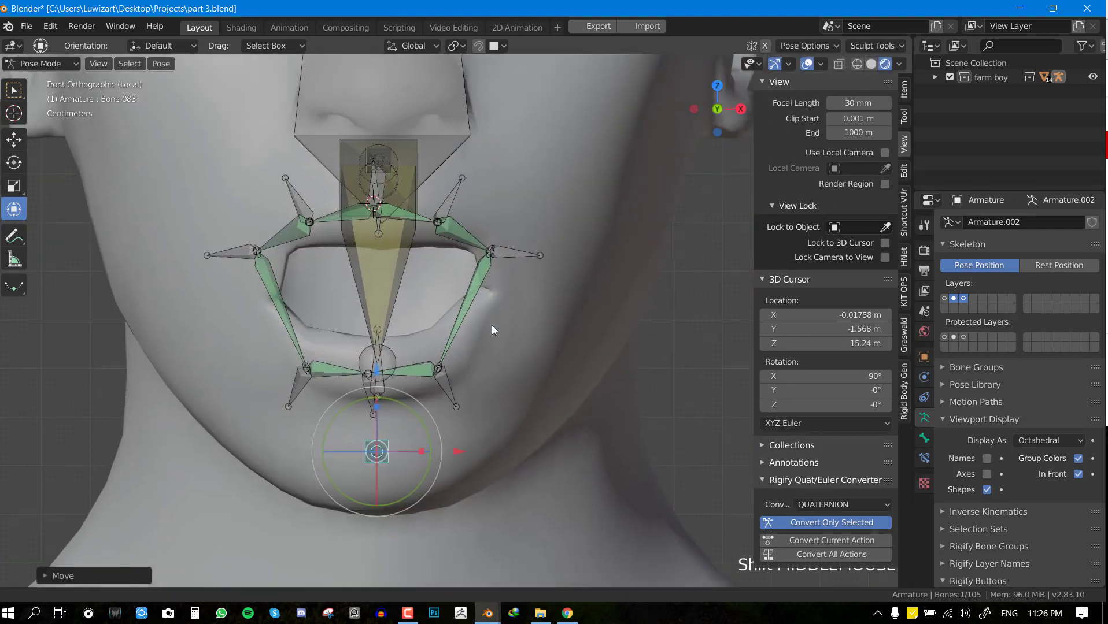
Test the lower lip control bones by moving the left, centre and right ones down and outward
right_click(463, 389)
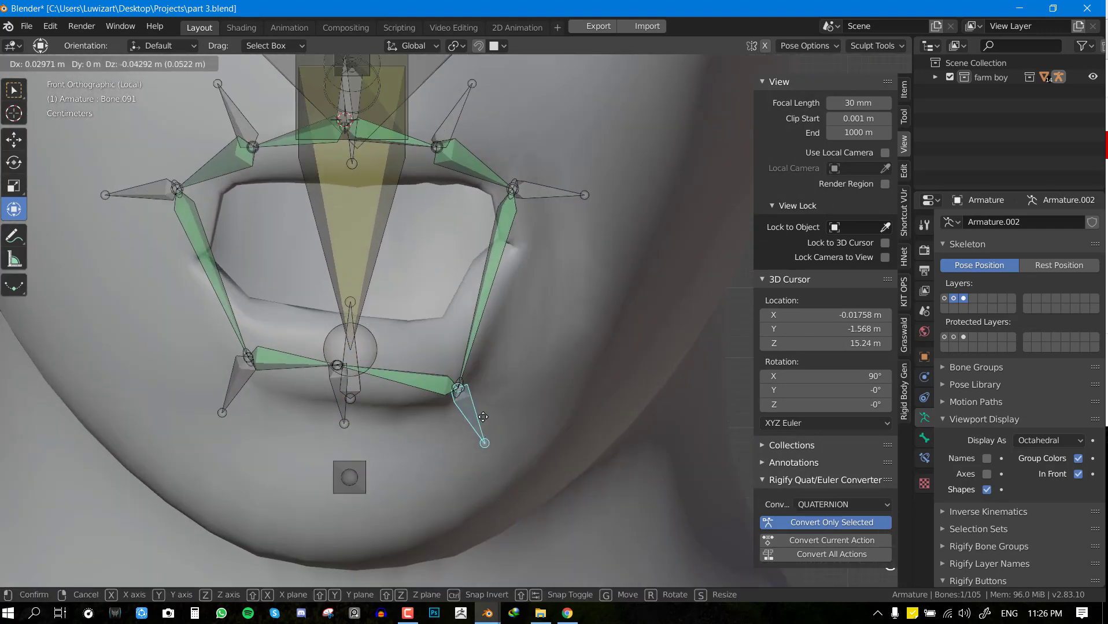
right_click(349, 399)
middle_click_drag(349, 399, 353, 379)
key("g")
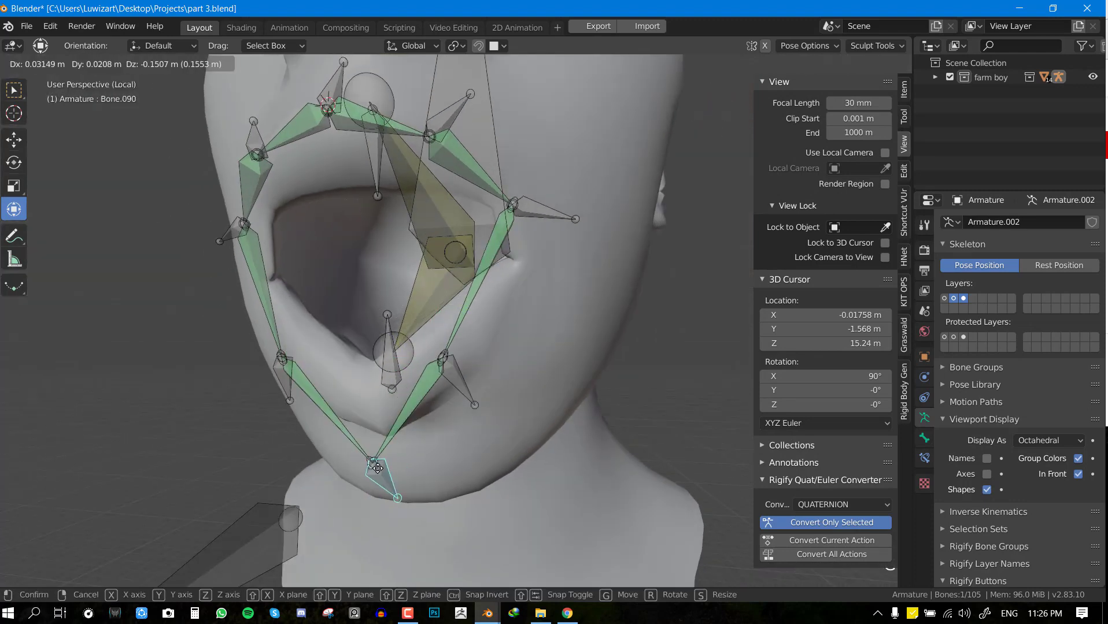
left_click(377, 469)
middle_click_drag(377, 468, 221, 386)
right_click(172, 422)
key("g")
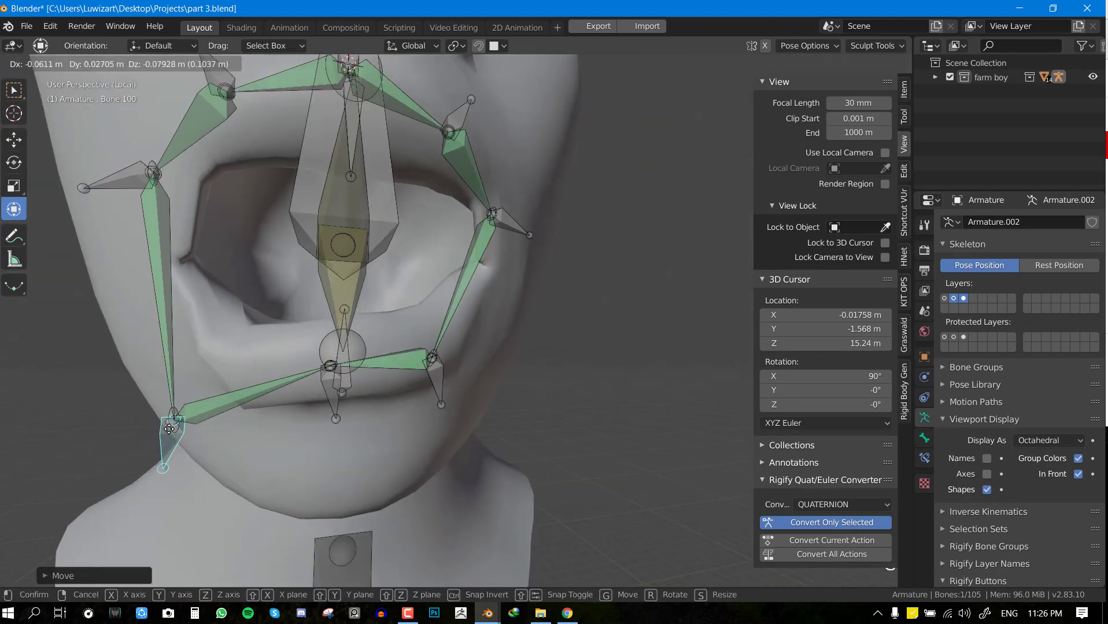
left_click(178, 405)
Test the character's right mouth corner and right upper lip control bones by moving them outward and up
right_click(106, 185)
key("g")
left_click(51, 143)
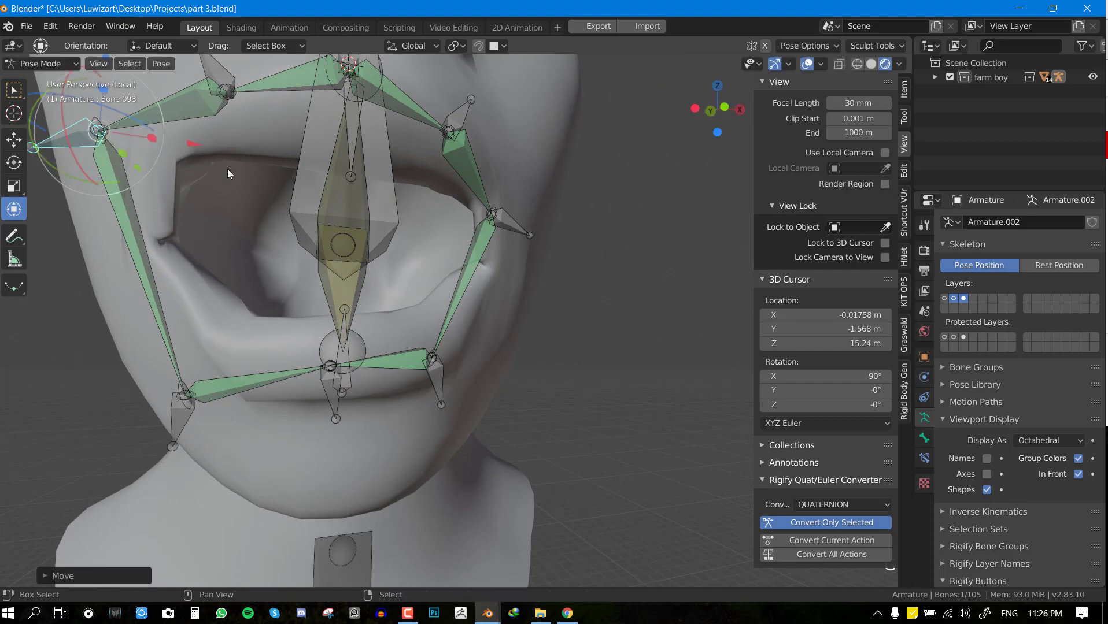
middle_click_drag(227, 170, 248, 286, "shift")
right_click(247, 286)
key("g")
left_click(245, 180)
scroll(403, 261, "down", 3)
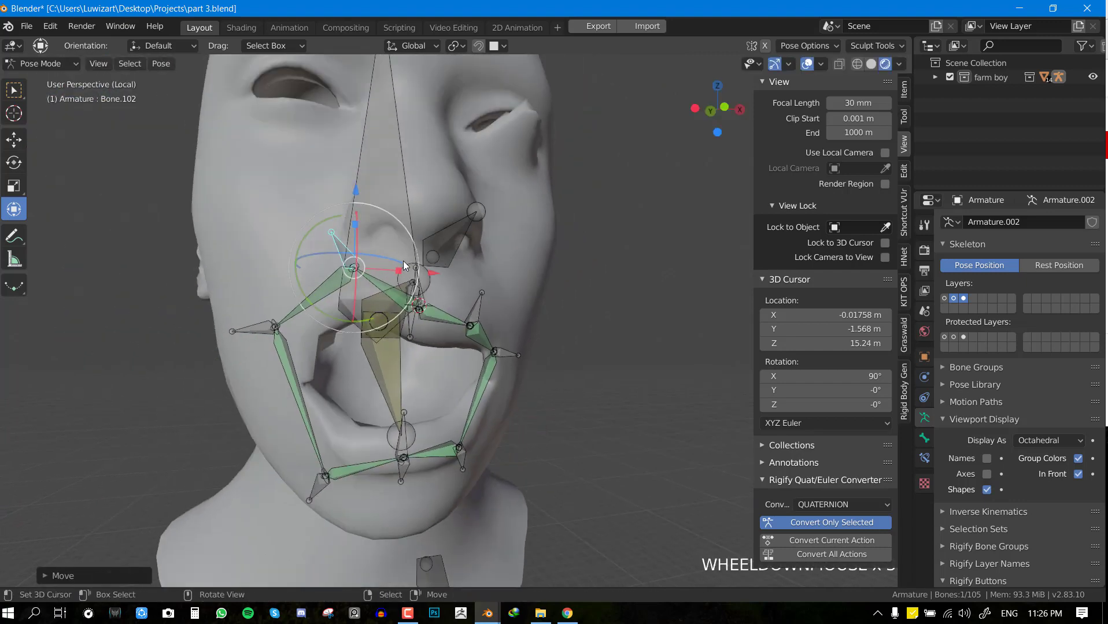
key("g")
left_click(406, 275)
Test the remaining upper lip by raising the control bones beside and at its centre
middle_click_drag(460, 282, 413, 291)
right_click(477, 305)
key("g")
left_click(480, 263)
right_click(409, 290)
key("g")
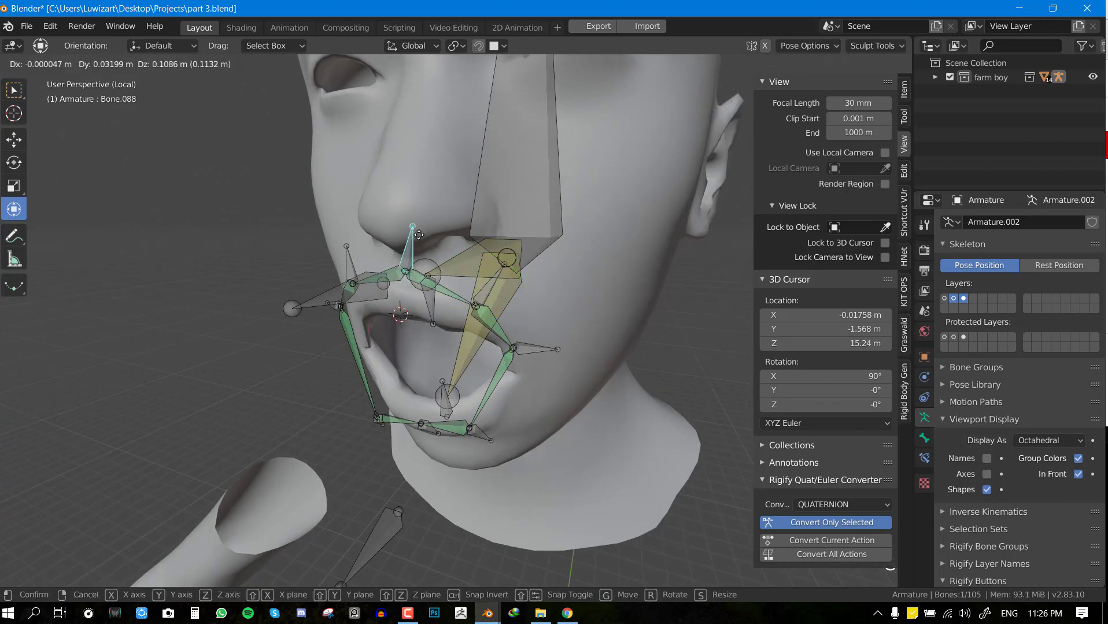
left_click(420, 234)
Select all visible bones and clear their rotation and location
middle_click_drag(518, 183, 550, 288, "shift")
key("a")
key("alt+r")
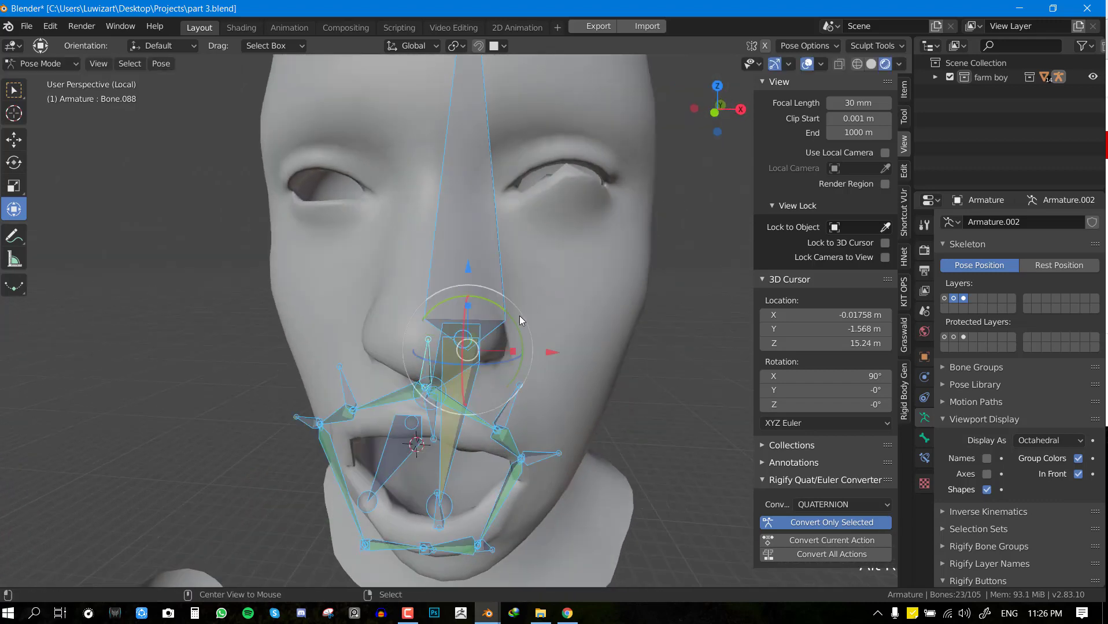
key("alt+g")
Raise the character's right upper lip control bone to check how the face deforms around it
right_click(362, 415)
key("g")
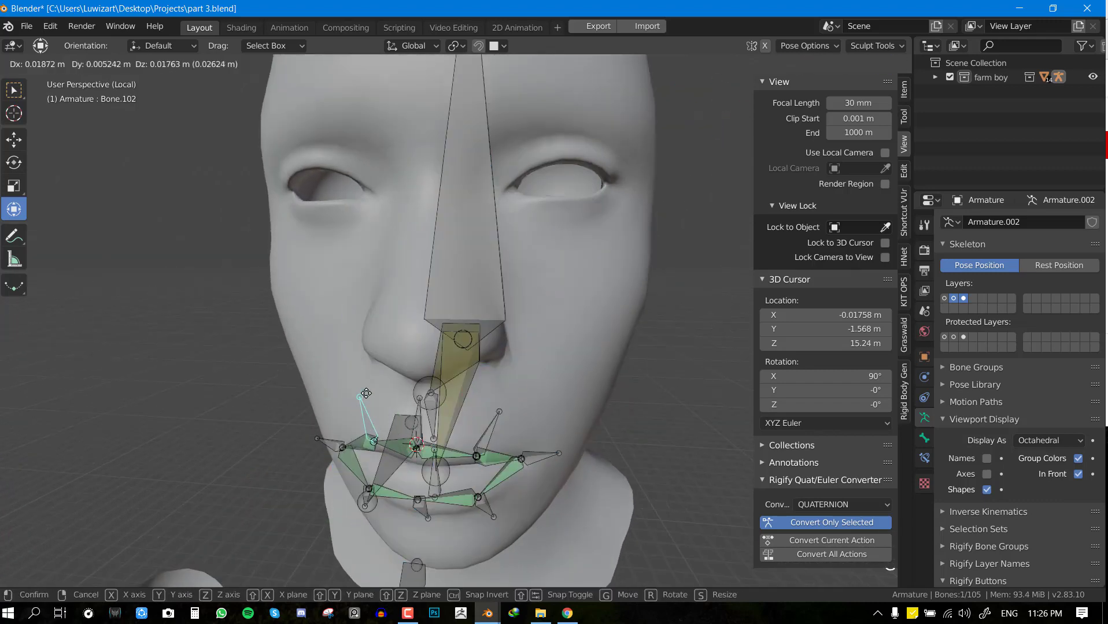
left_click(366, 393)
middle_click_drag(462, 394, 485, 388)
Enter Weight Paint mode on the body with the armature and select the character's upper right corner linking bone in front view
key("ctrl+Tab")
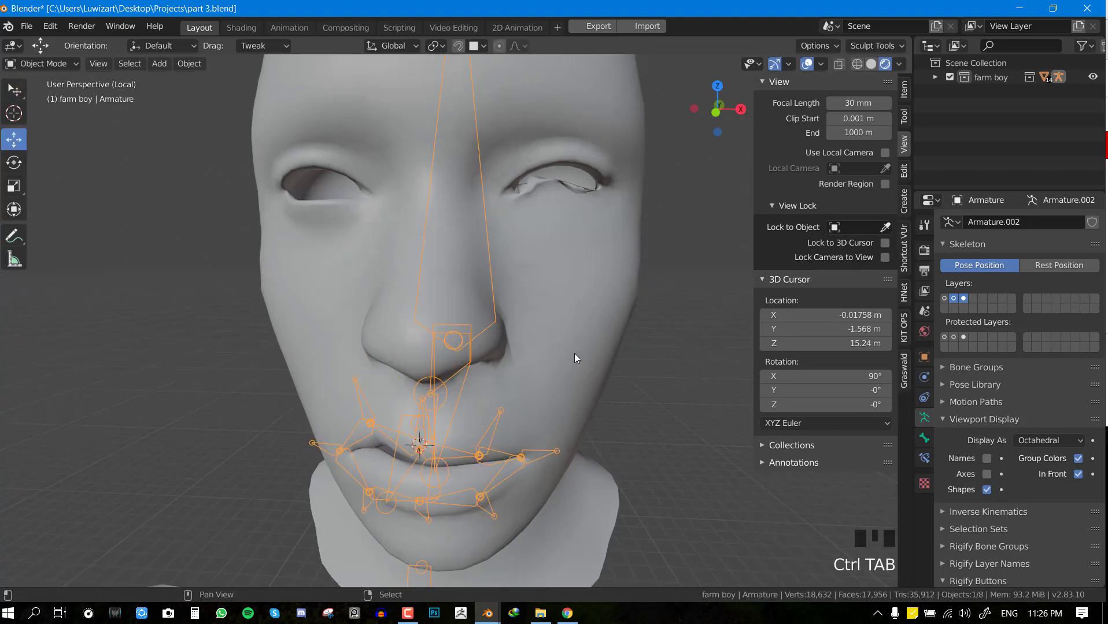
right_click(574, 353, "shift")
key("ctrl+Tab")
left_click(423, 281)
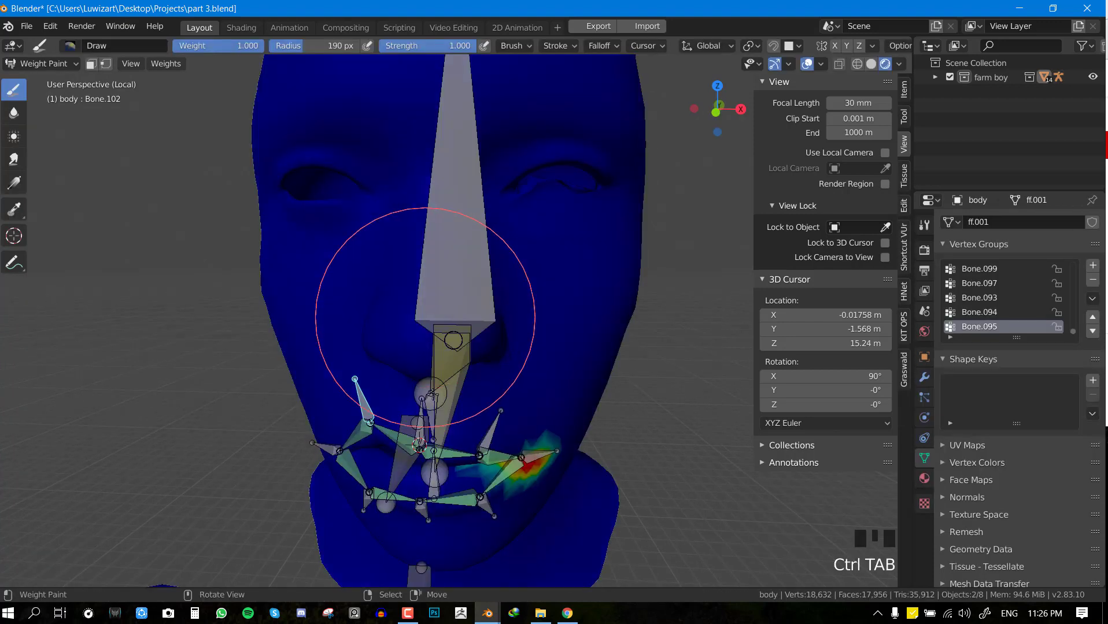
middle_click_drag(444, 278, 417, 418)
right_click(389, 428)
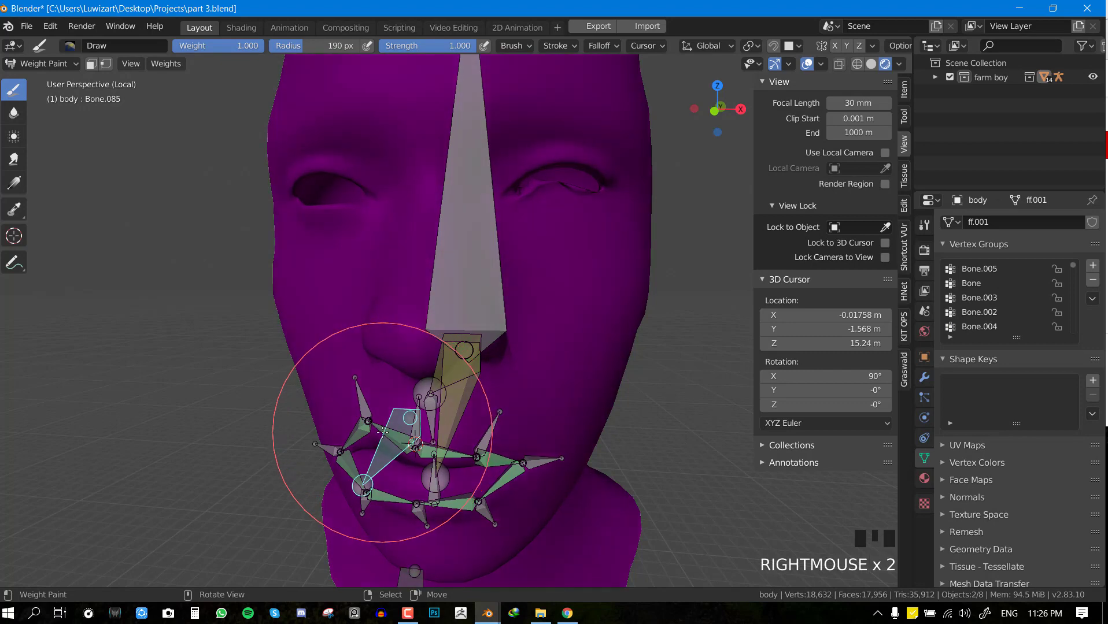
right_click(373, 477)
right_click(339, 479)
key("KP_1")
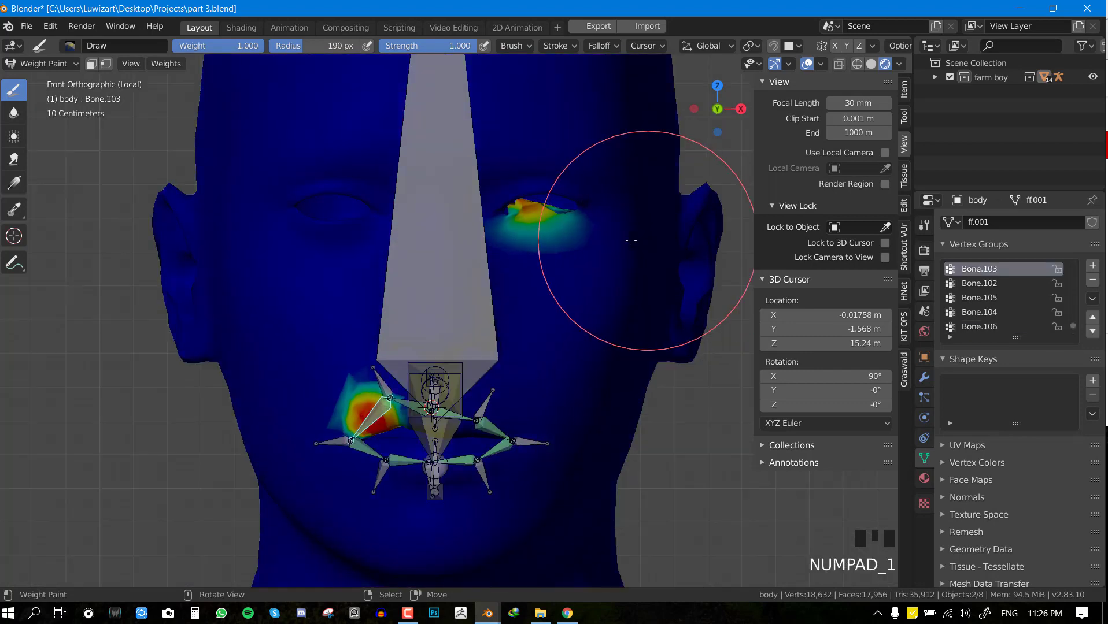
Lasso the mesh vertices around both eyes in wireframe Edit Mode and remove them from the Bone.103 vertex group
key("Tab")
key("shift+z")
mouse_move(665, 254)
left_mouse_down()
mouse_move(300, 144)
mouse_move(665, 256)
left_mouse_up()
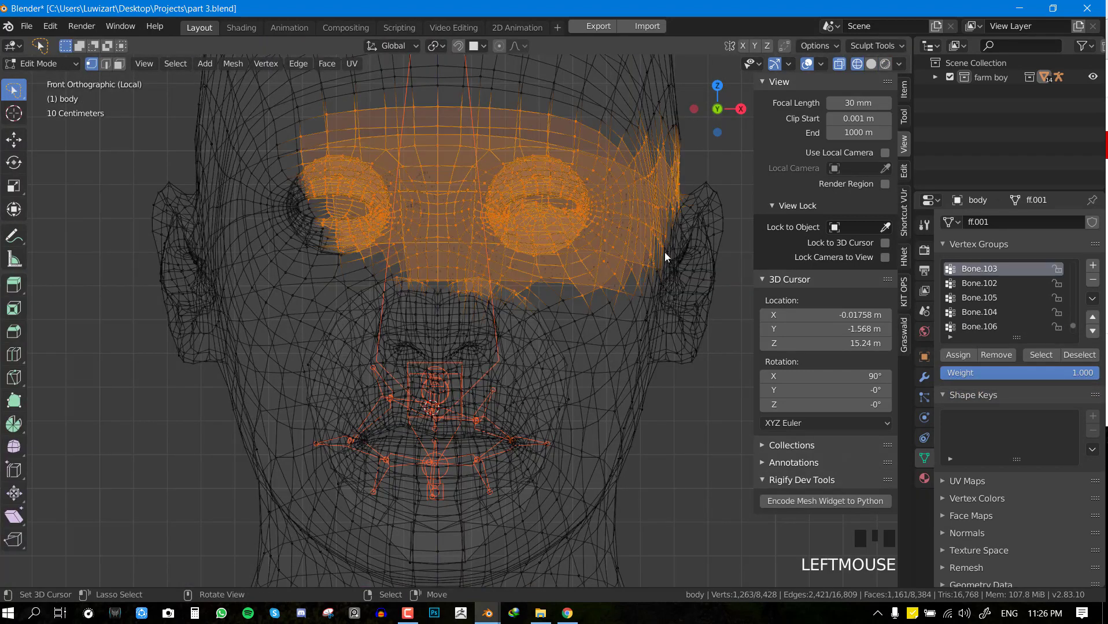
left_click(1001, 353)
key("Tab")
key("shift+z")
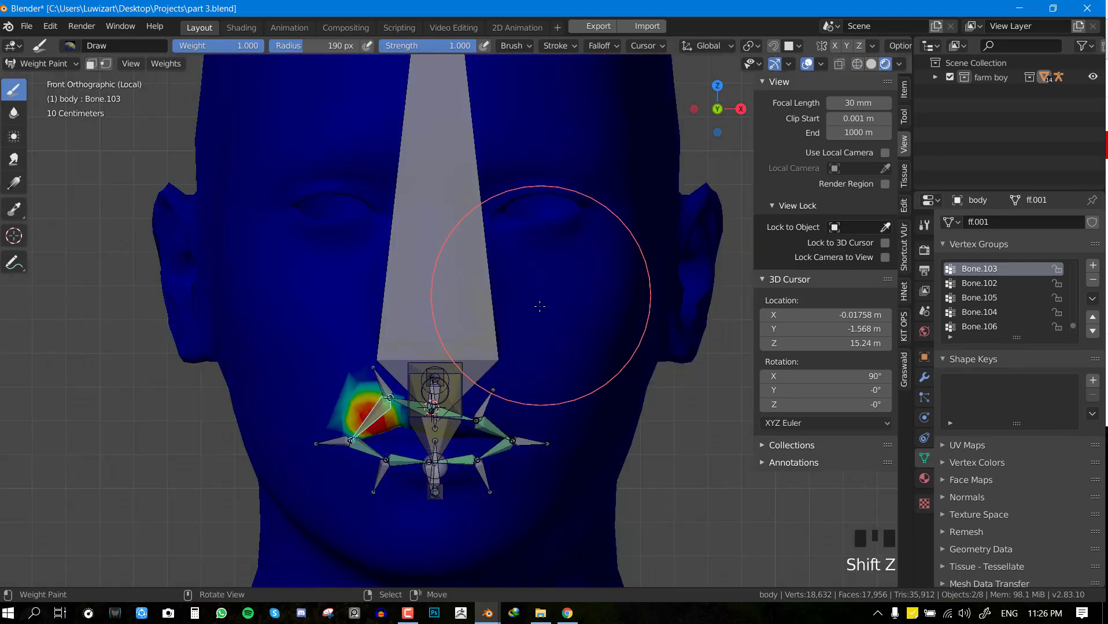
middle_click_drag(517, 265, 557, 211, "shift")
scroll(557, 211, "up", 1)
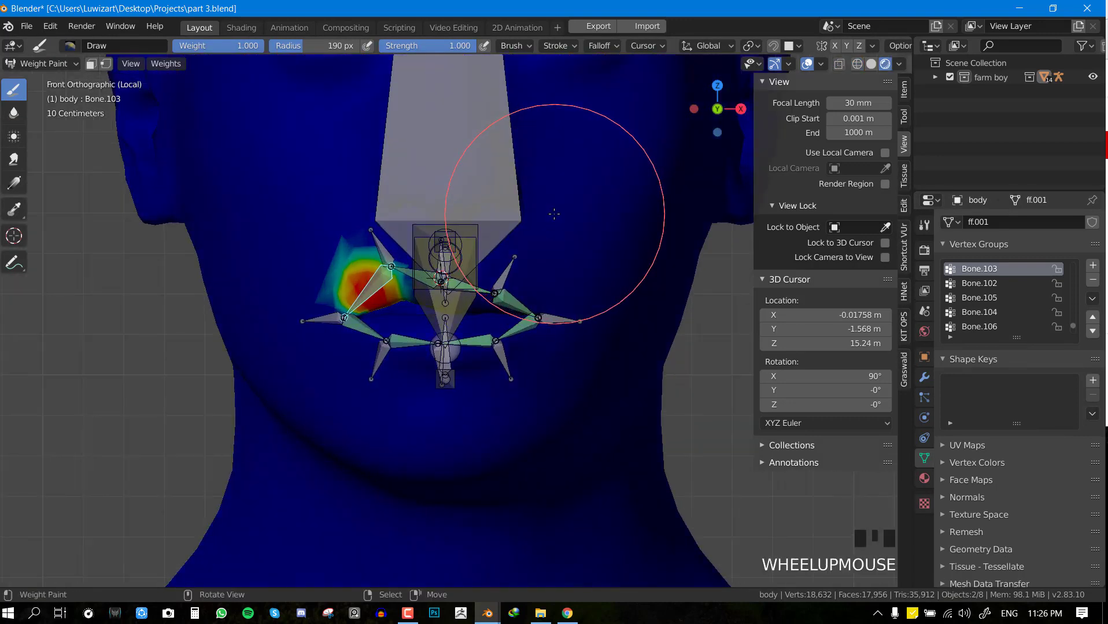
Clear the location of all the armature's bones and return to Object Mode with only the lip bones' layer shown
key("ctrl+Tab")
left_click(412, 237)
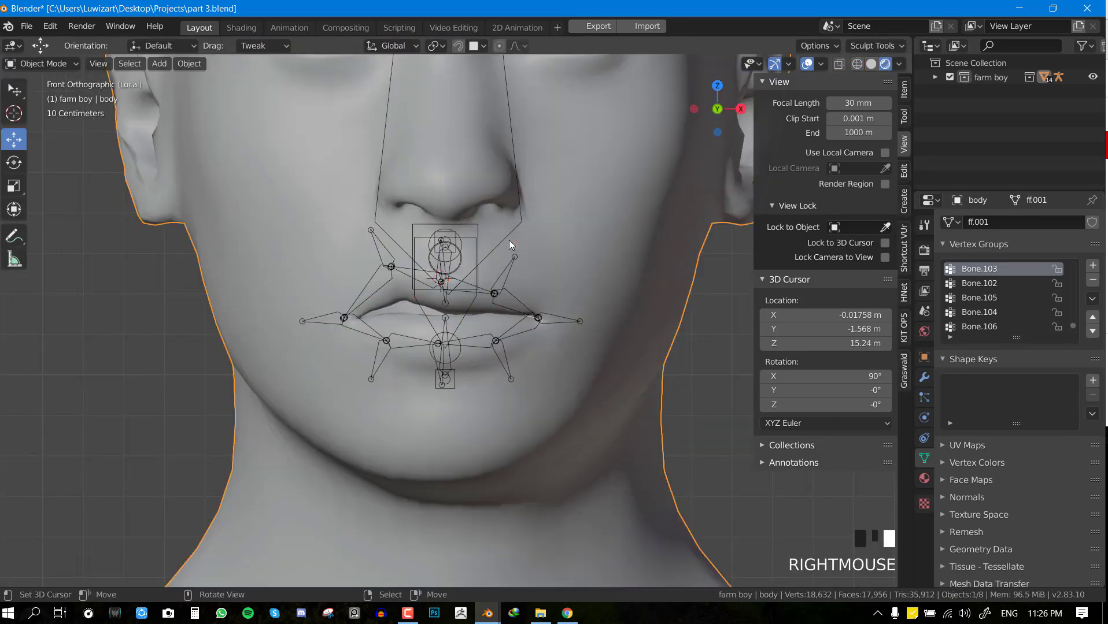
right_click(507, 238)
key("ctrl+Tab")
key("alt+g")
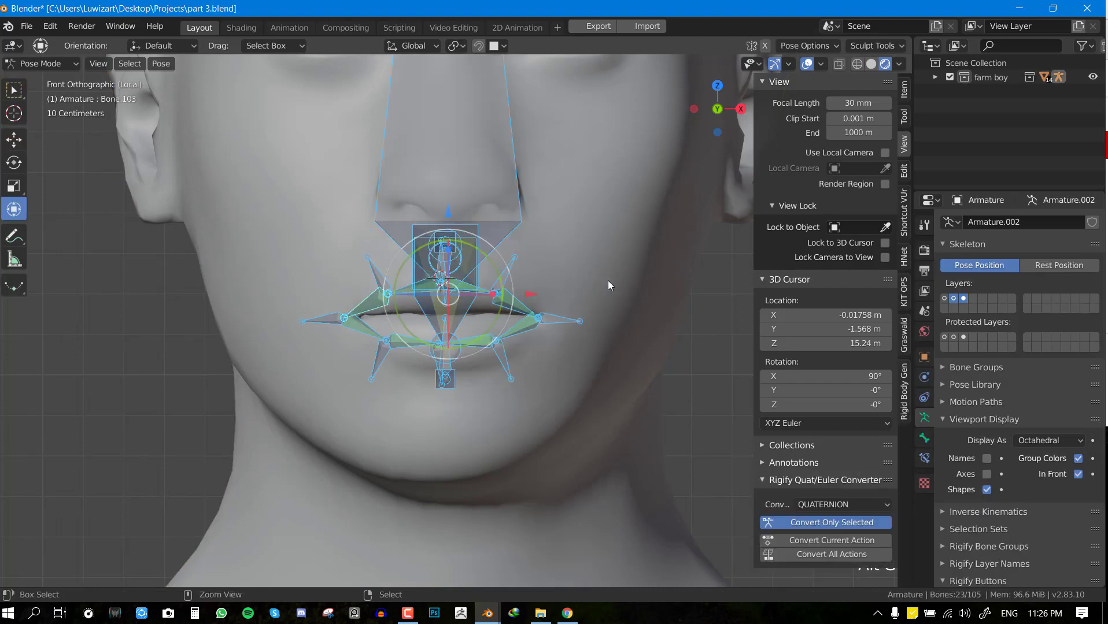
key("ctrl+Tab")
left_click(461, 292)
scroll(538, 266, "up", 3)
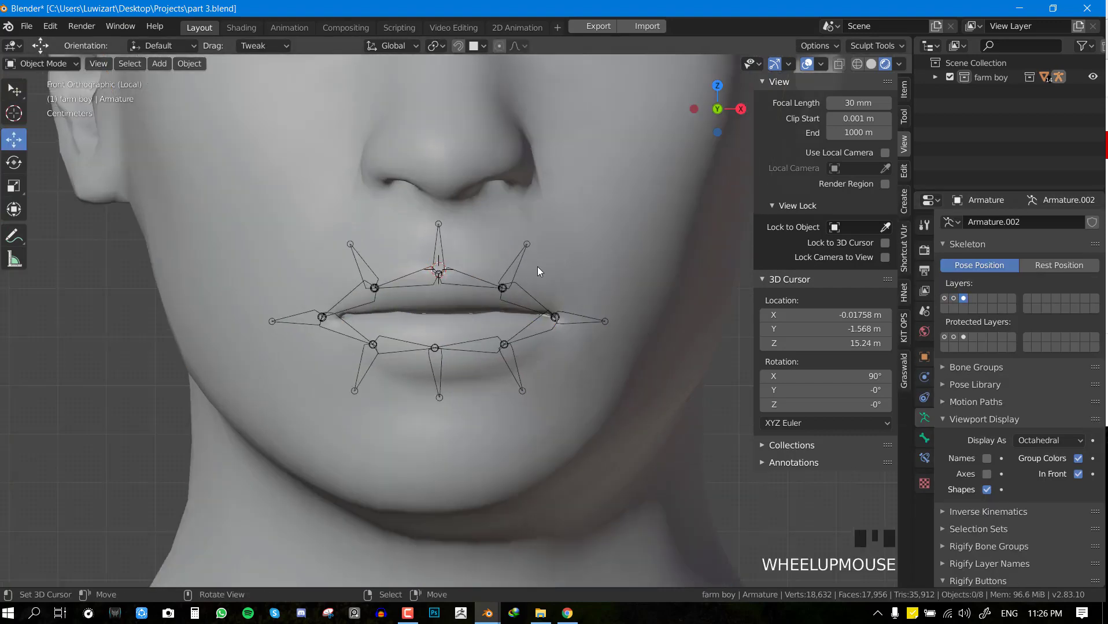
Save the file and enter Weight Paint mode on the body with the armature selected
key("n")
middle_click_drag(555, 266, 594, 283, "shift")
key("ctrl+s")
right_click(533, 290)
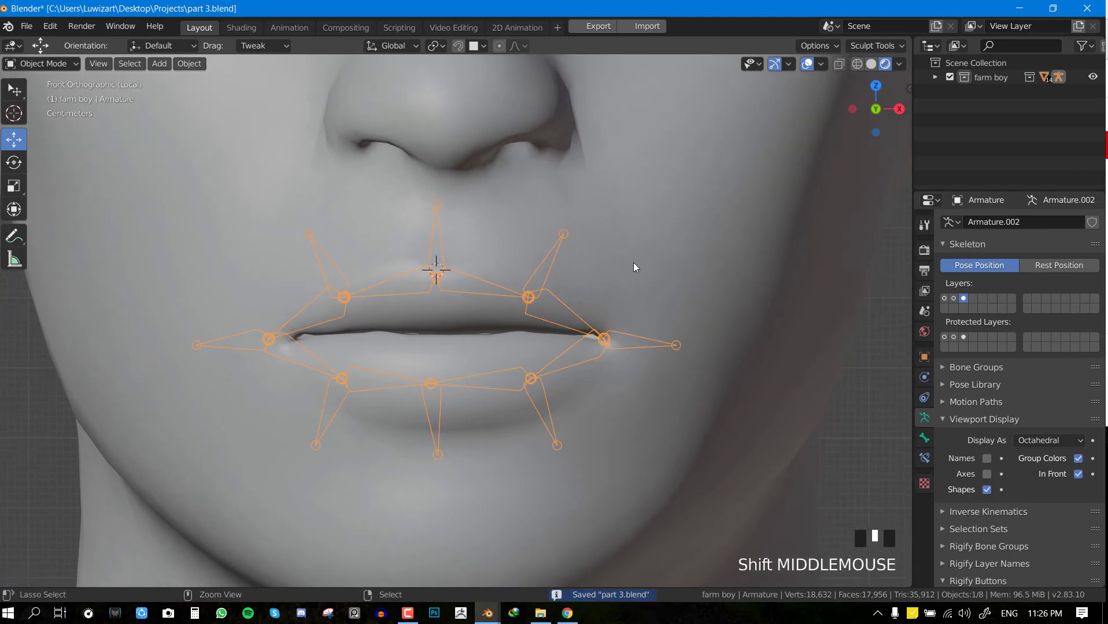
right_click(556, 231, "shift")
key("ctrl+Tab")
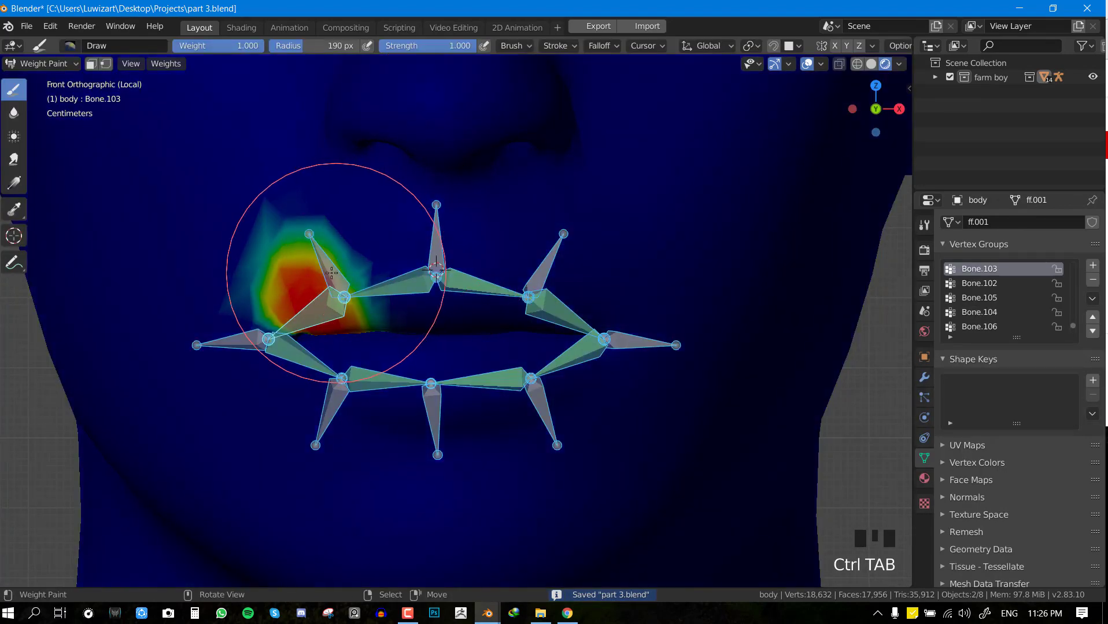
Raise the control bone above the character's right upper lip to check how the lip deforms
right_click(331, 272)
key("g")
left_click(296, 172)
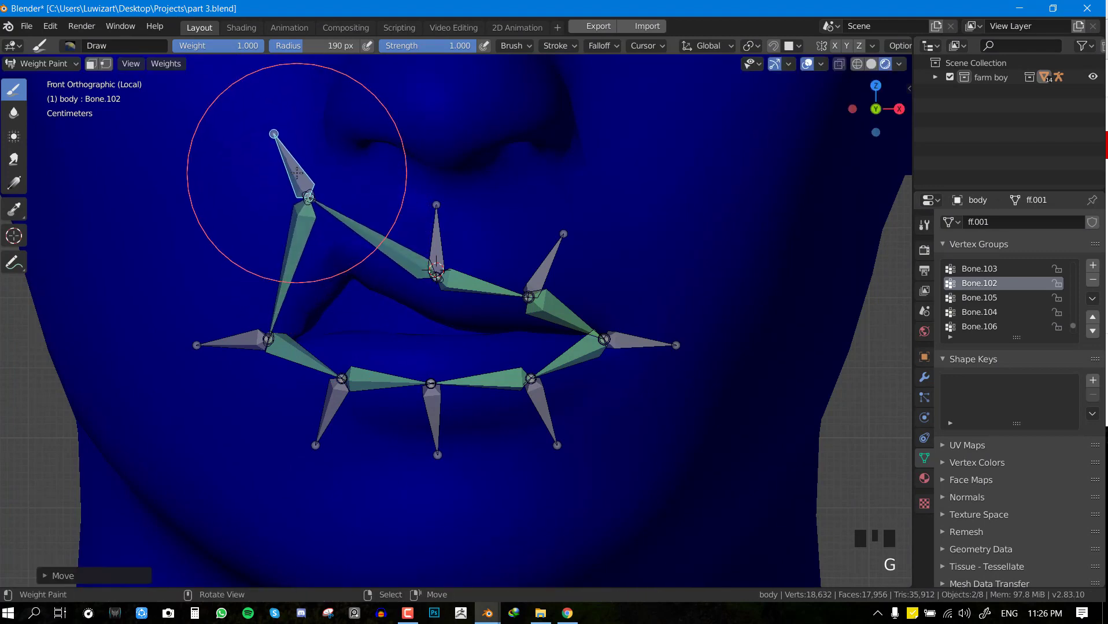
key("g")
left_click(297, 152)
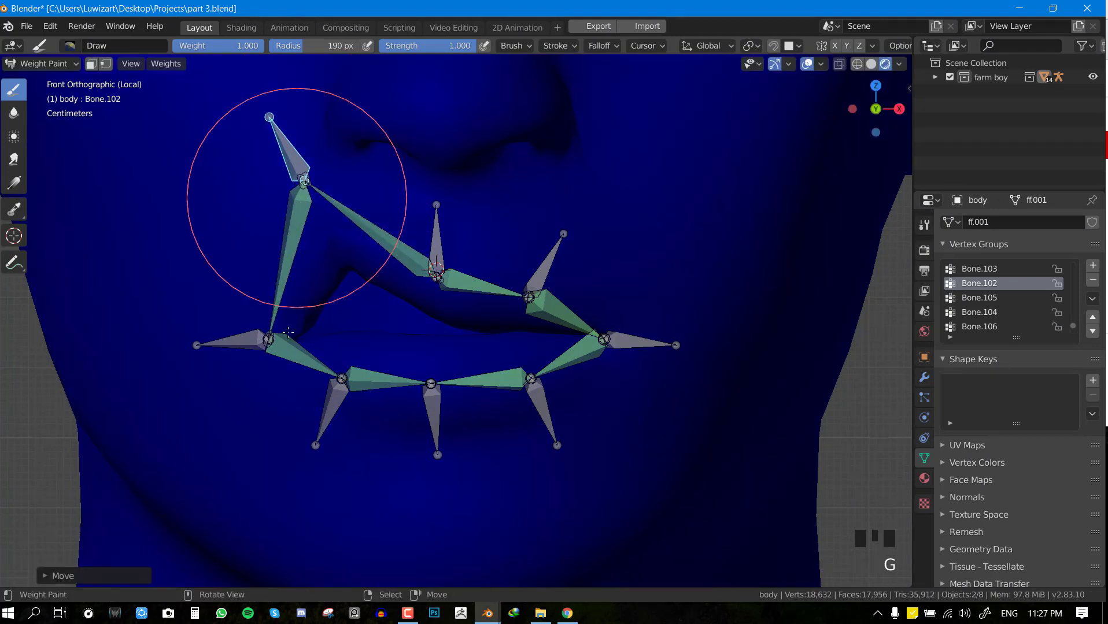
Pull the character's right mouth corner control outward to check the cheek, and clear the rotation and location of all bones
right_click(225, 337)
middle_click_drag(226, 337, 285, 348)
key("g")
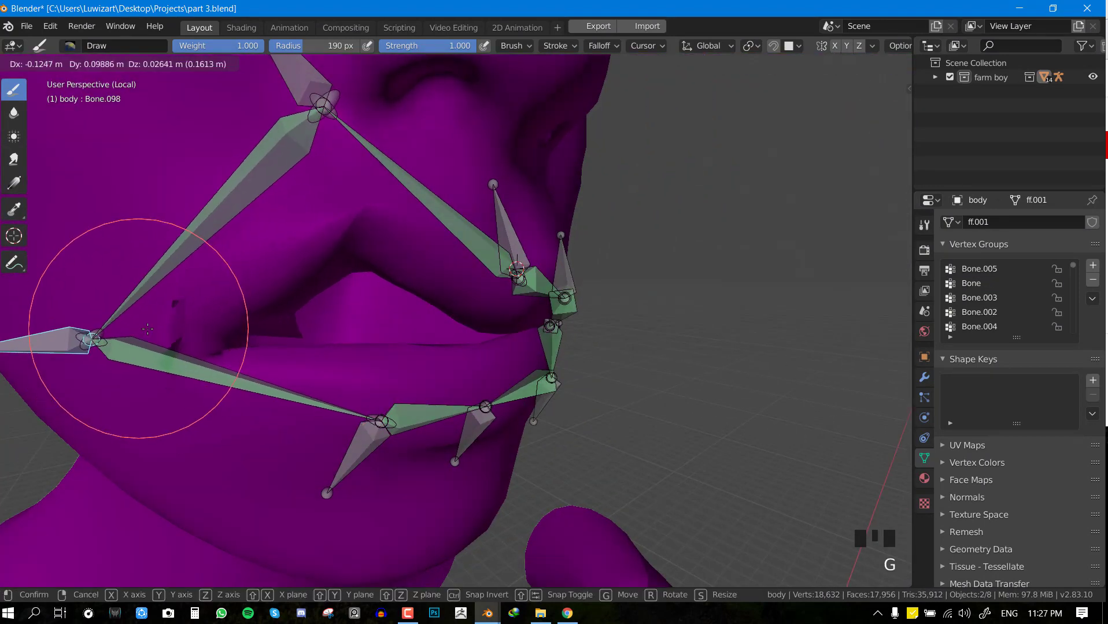
left_click(159, 331)
key("a")
key("alt+r")
key("alt+g")
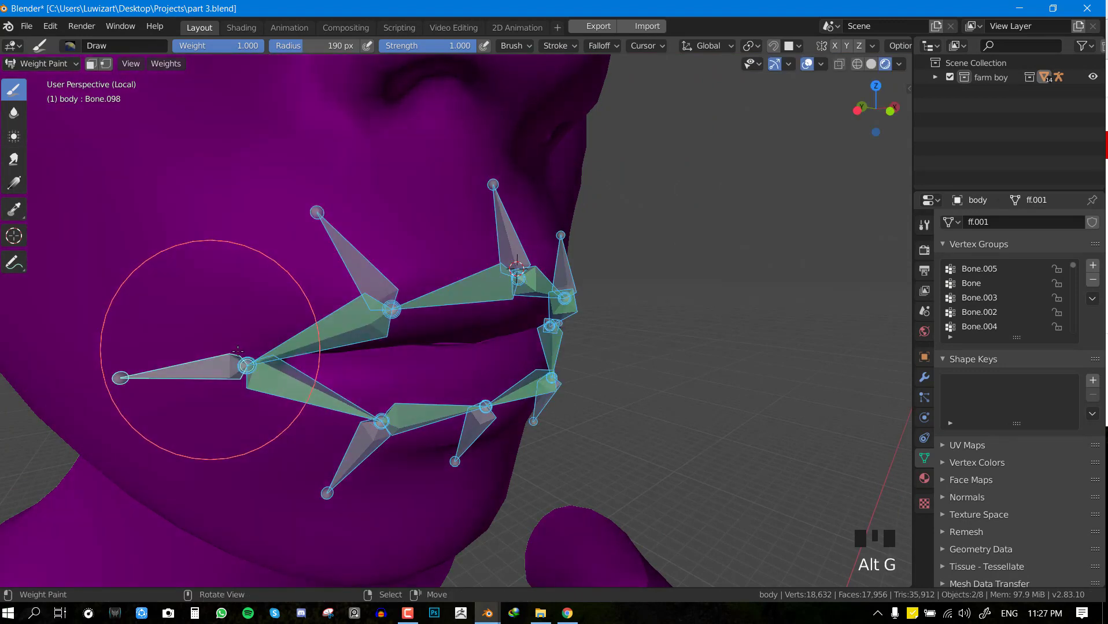
Pull the character's right mouth corner control outward and back along the cheek
middle_click_drag(178, 366, 267, 371)
right_click(267, 370)
key("g")
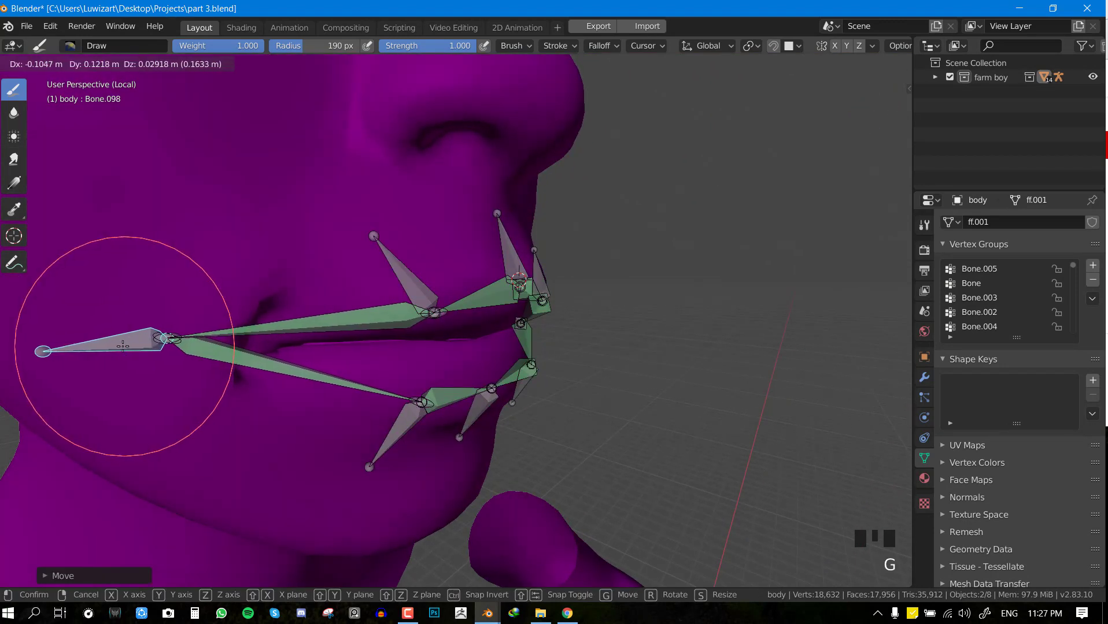
left_click(115, 346)
Paint weight 1.000 for the lower corner linking bone Bone.099 around the character's right mouth corner with the Draw brush
right_click(307, 368)
middle_click_drag(306, 368, 283, 364)
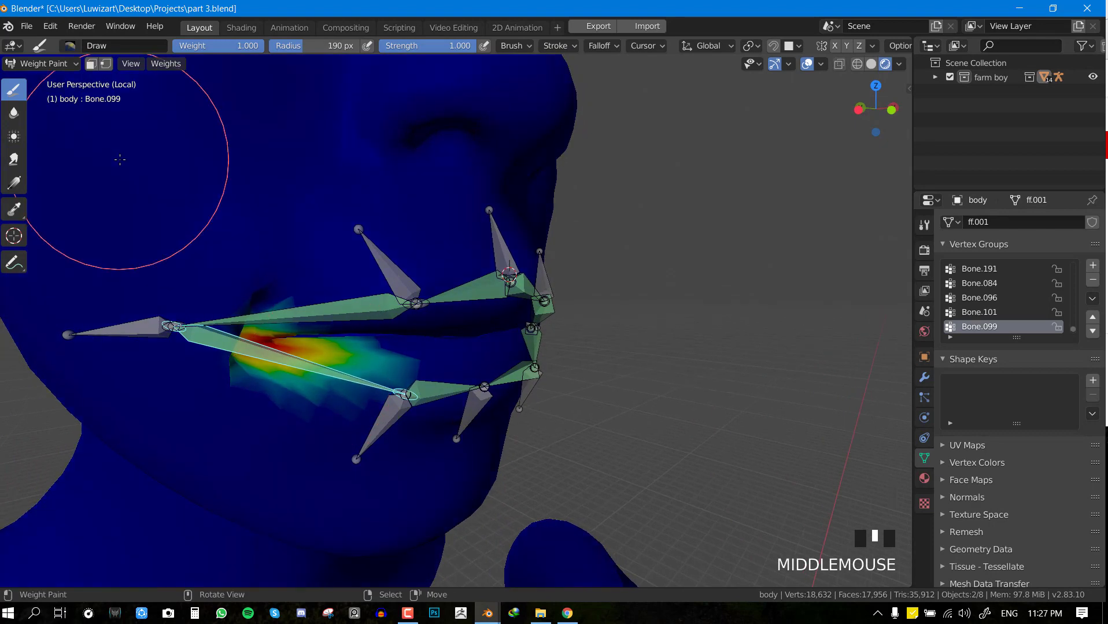
key("space")
key("space")
key("space")
middle_click_drag(99, 469, 168, 347)
scroll(179, 322, "up", 2)
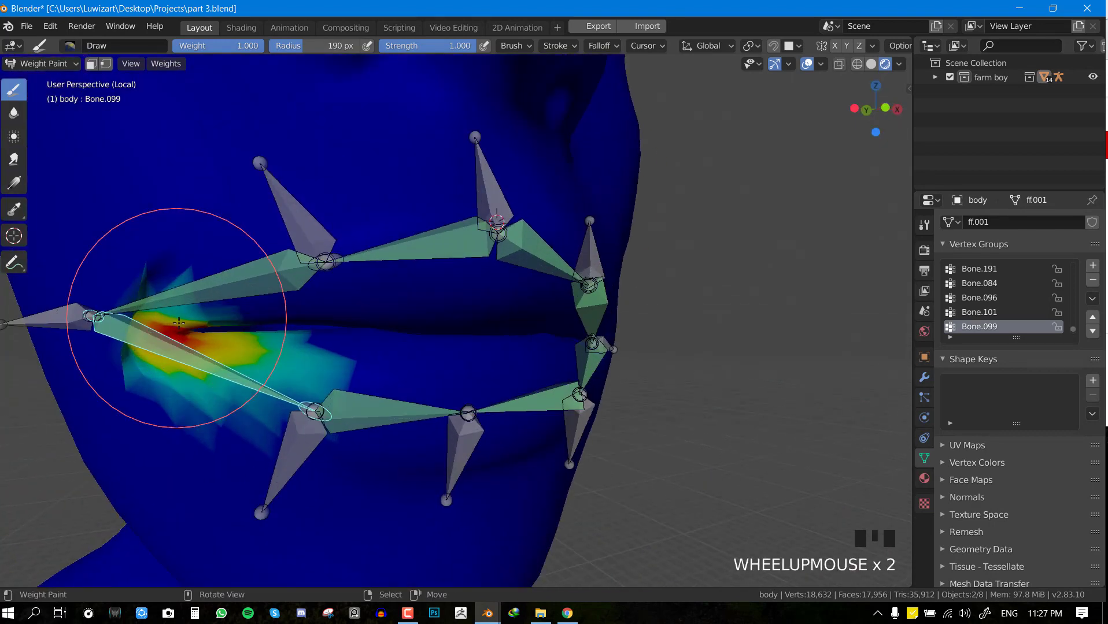
left_click(108, 341)
left_click(106, 344)
left_click(107, 344)
scroll(190, 322, "down", 2)
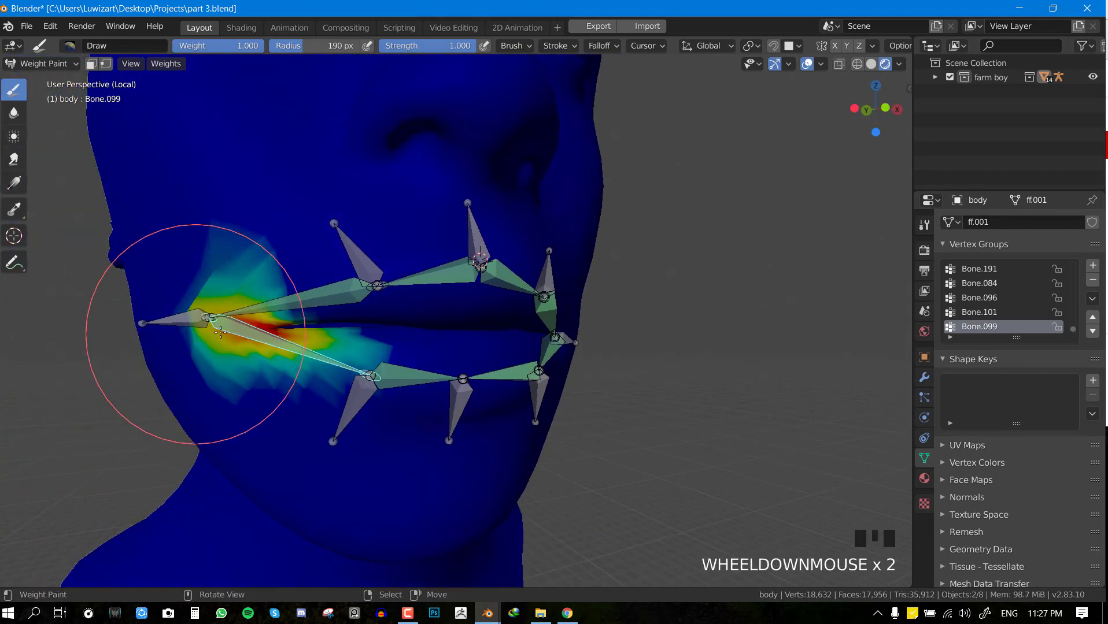
Blur the Bone.099 weights across the cheek around the right mouth corner and clear the location of all bones
key("space")
left_click(216, 342)
left_click(178, 316)
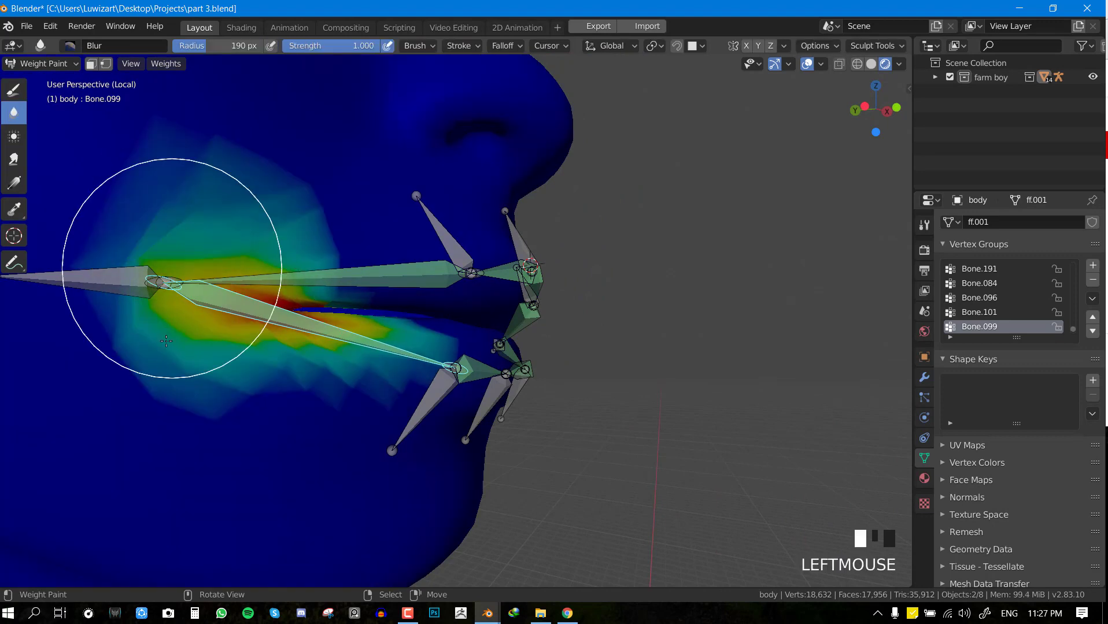
left_click(161, 309)
left_click(167, 308)
scroll(167, 308, "down", 1)
left_click(184, 329)
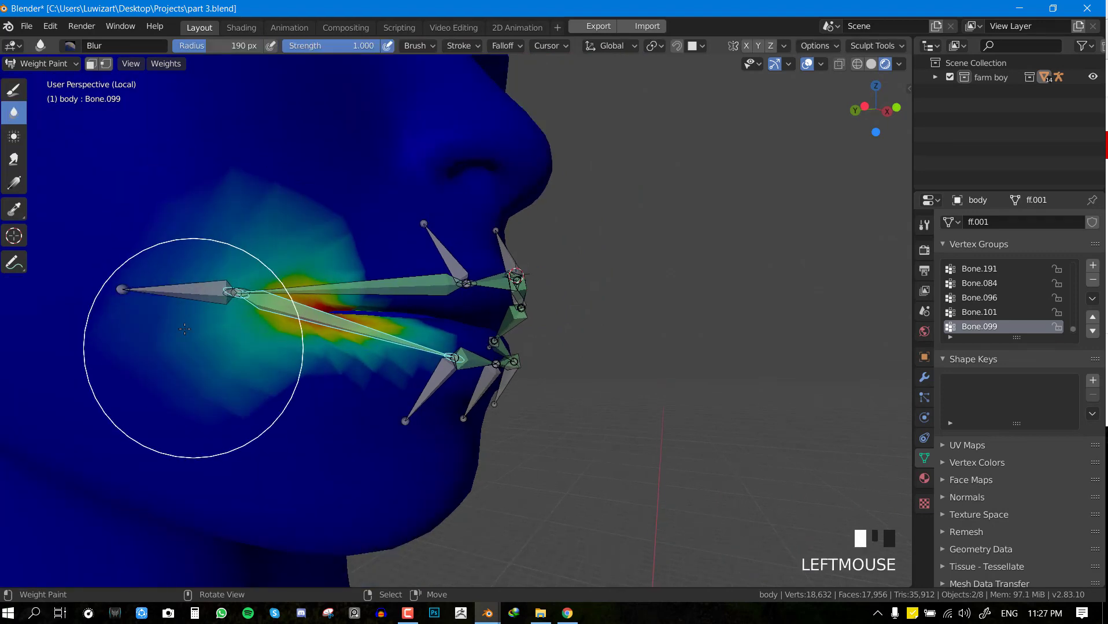
middle_click_drag(341, 327, 321, 324)
scroll(321, 324, "up", 1)
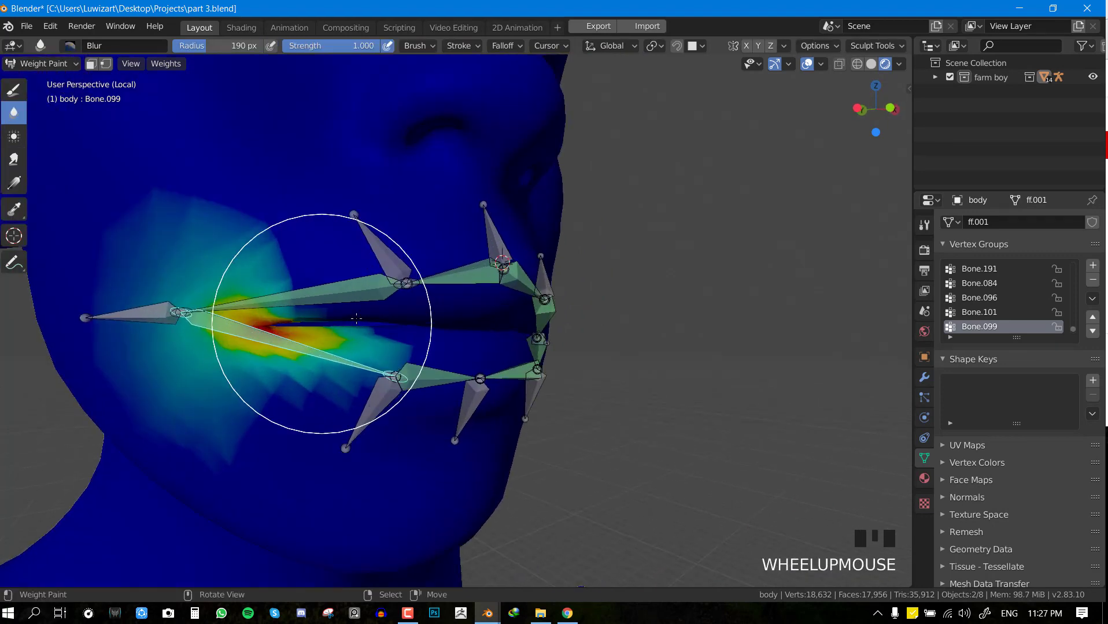
left_click(207, 328)
left_click(180, 313)
middle_click_drag(407, 313, 382, 321)
key("a")
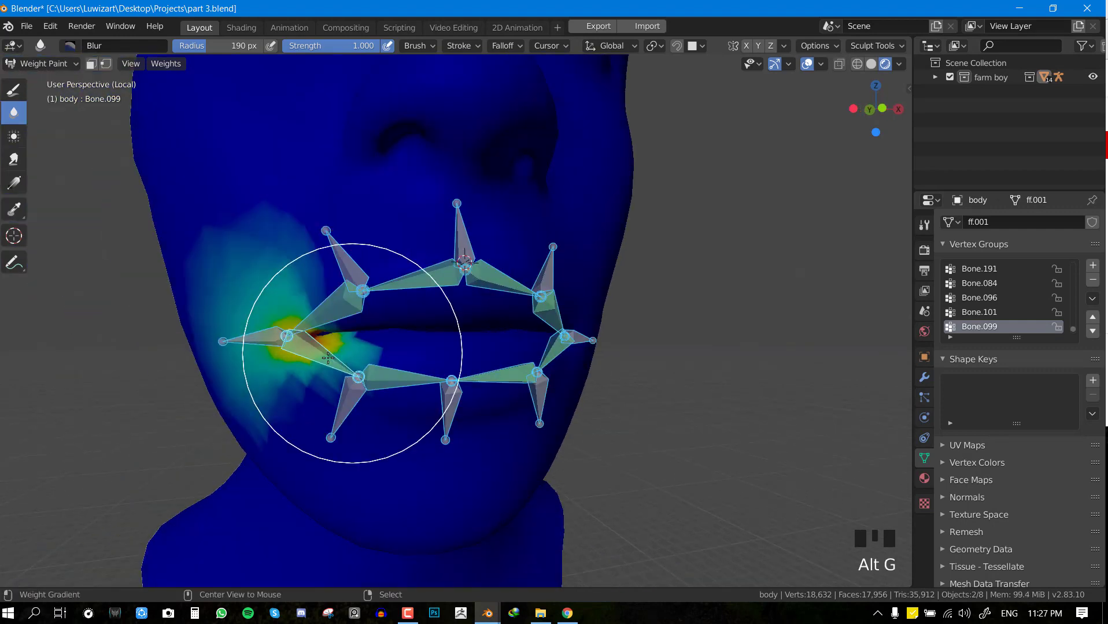
Pull the character's right mouth corner control outward and upward to check the smoothed deformation, and reset the pose
middle_click_drag(327, 359, 307, 381)
right_click(302, 391)
key("g")
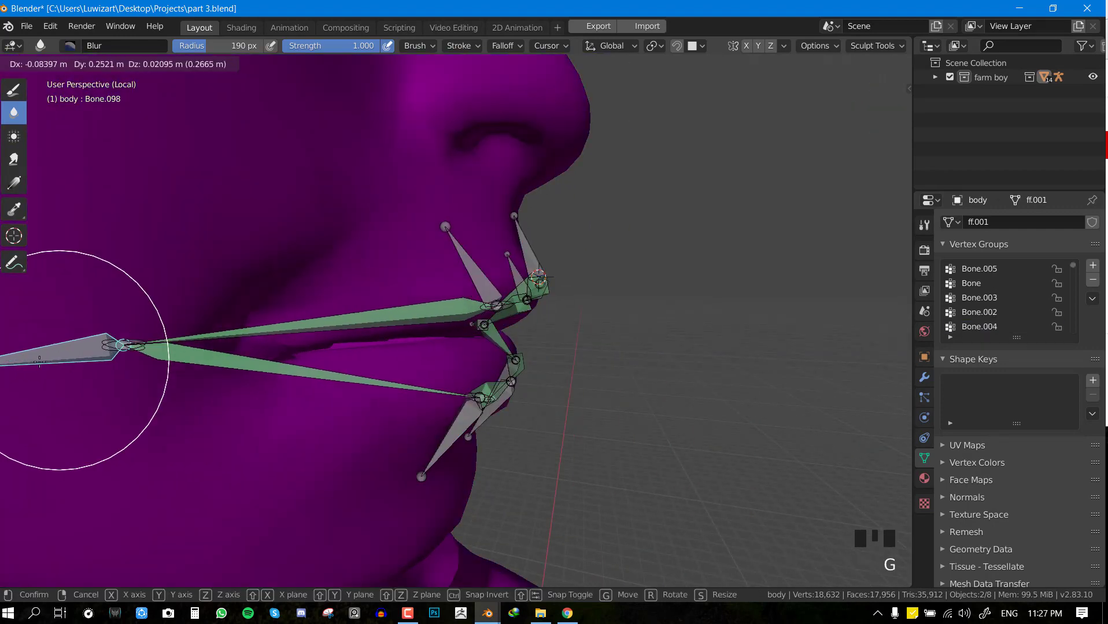
left_click(39, 361)
scroll(462, 359, "down", 2)
middle_click_drag(463, 358, 405, 347)
key("g")
left_click(287, 283)
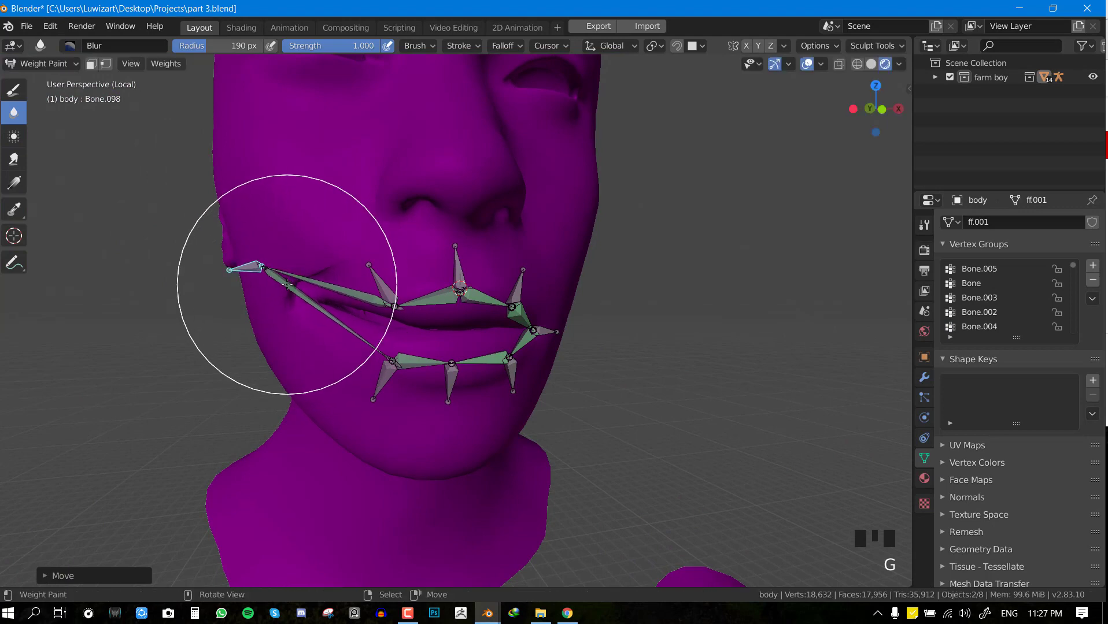
middle_click_drag(287, 284, 391, 281)
key("a")
Pull the character's left mouth corner control outward along the cheek
scroll(606, 309, "up", 2)
middle_click_drag(712, 319, 539, 358)
right_click(606, 321)
key("g")
left_click(801, 328)
middle_click_drag(801, 328, 867, 341)
Paint weight 1.000 for linking bones Bone.095 and Bone.094 around the character's left mouth corner with the Draw brush
right_click(629, 340)
middle_click_drag(629, 340, 616, 335)
left_click_drag(670, 328, 695, 332)
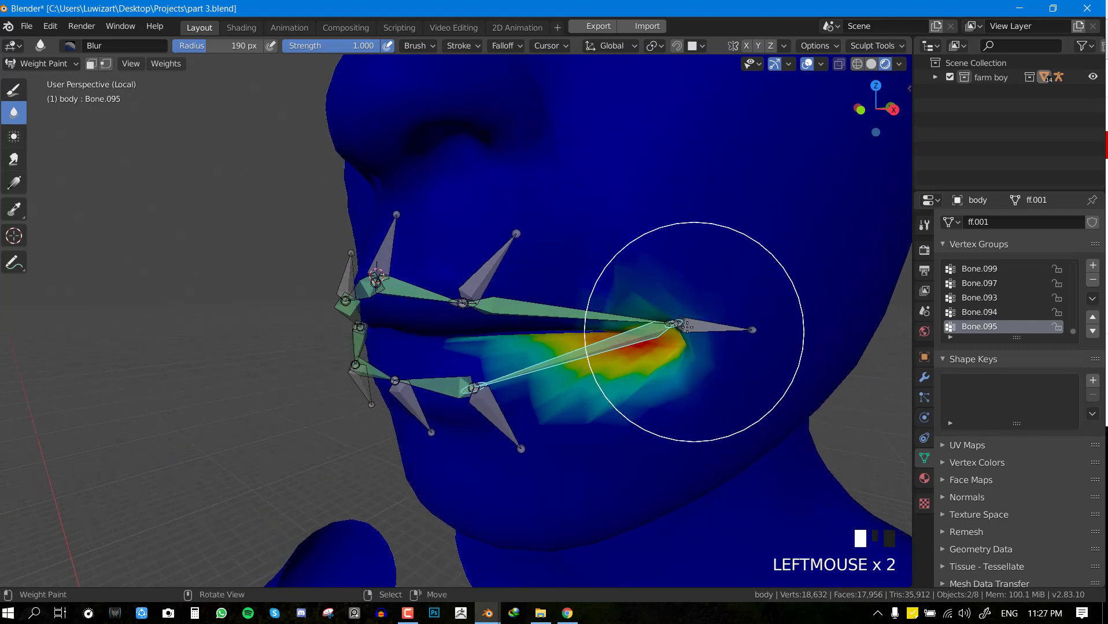
left_click(574, 253)
left_click(679, 334)
left_click(680, 334)
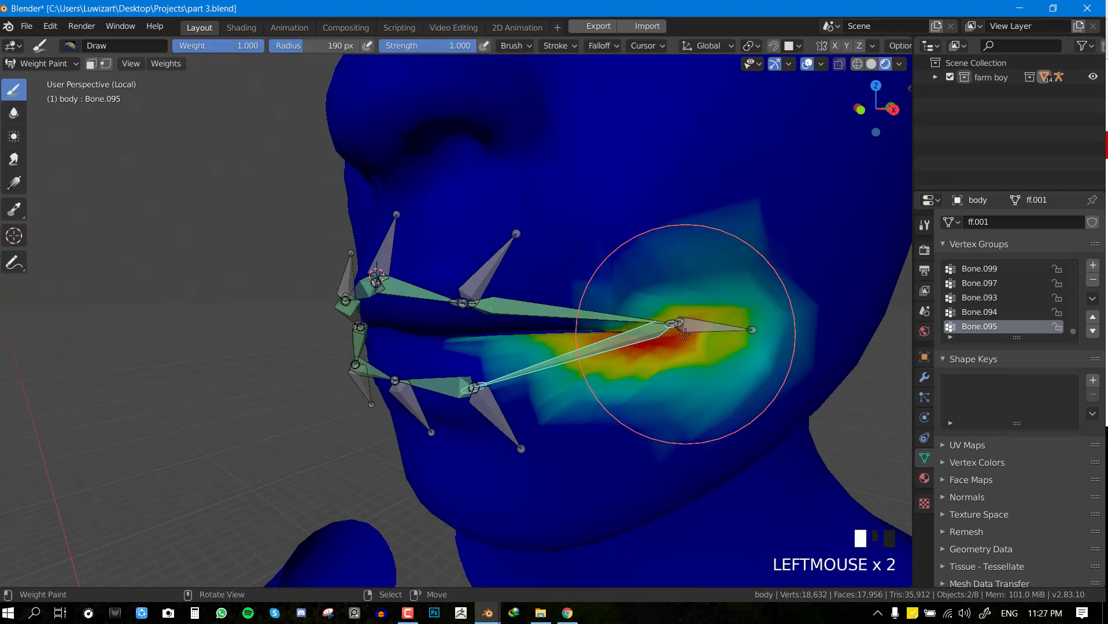
middle_click_drag(680, 334, 664, 319)
left_click(658, 313)
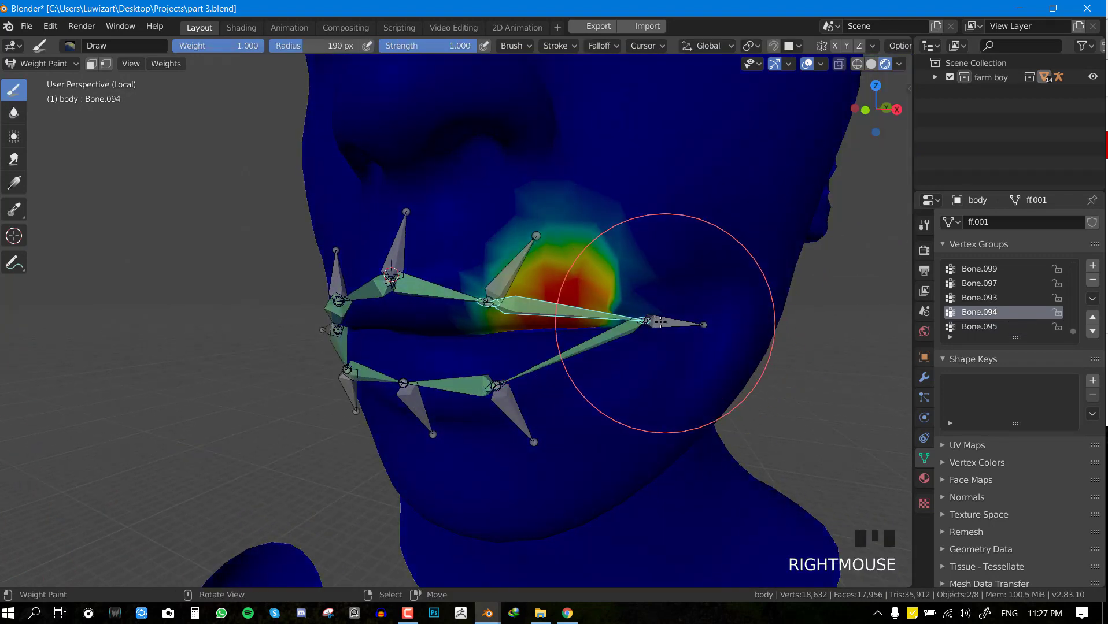
middle_click_drag(674, 318, 658, 314)
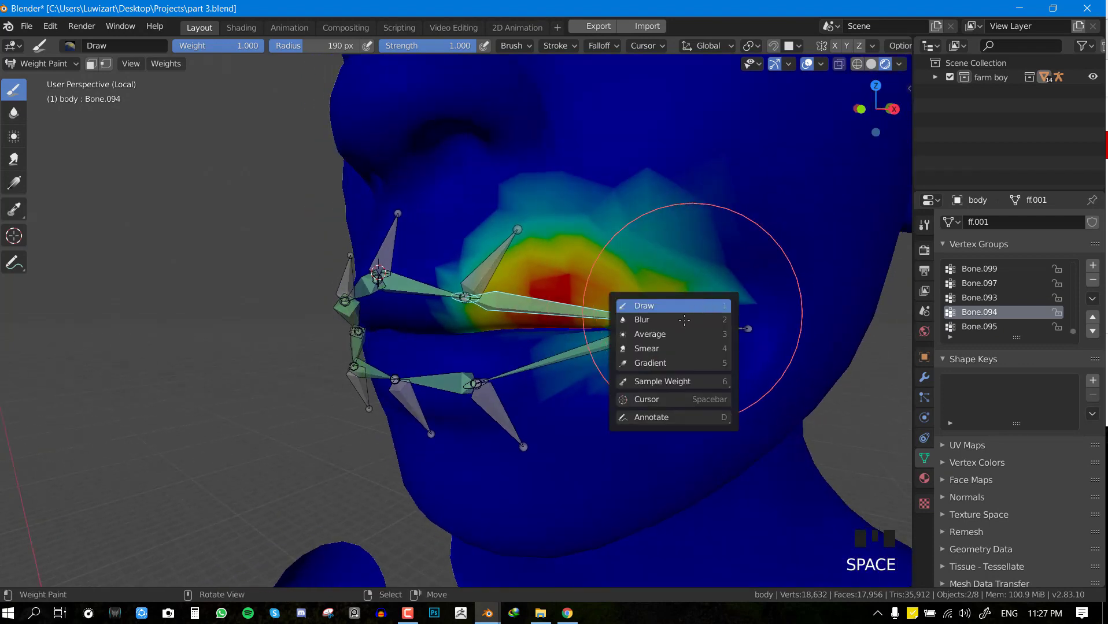
Blur the Bone.095 and Bone.094 weights across the left cheek and clear the location of all bones
key("space")
right_click(585, 340)
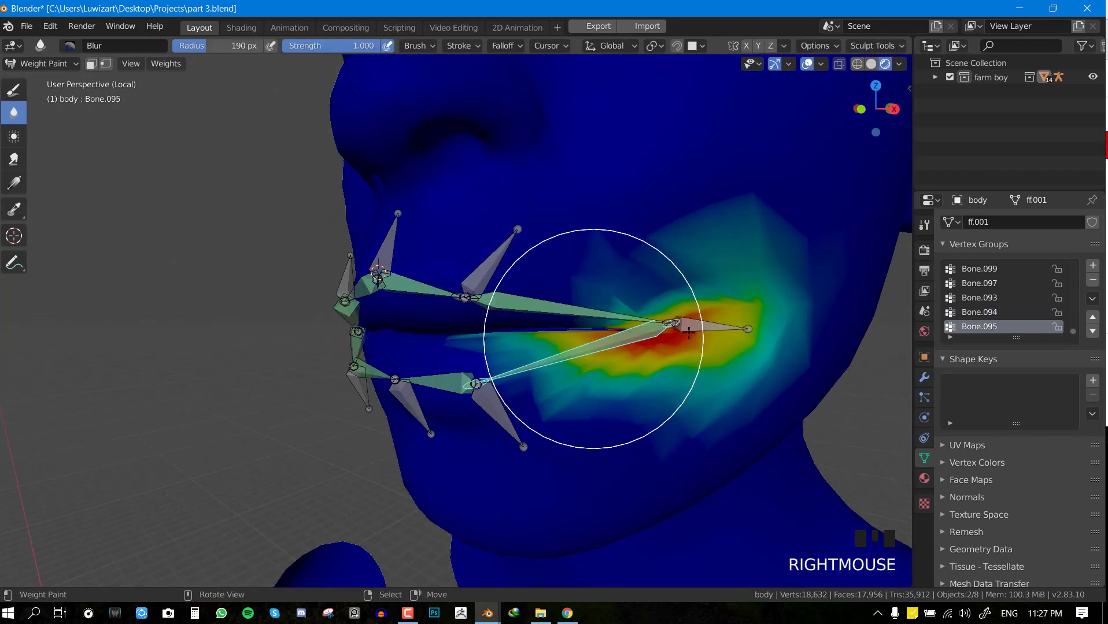
left_click(713, 298)
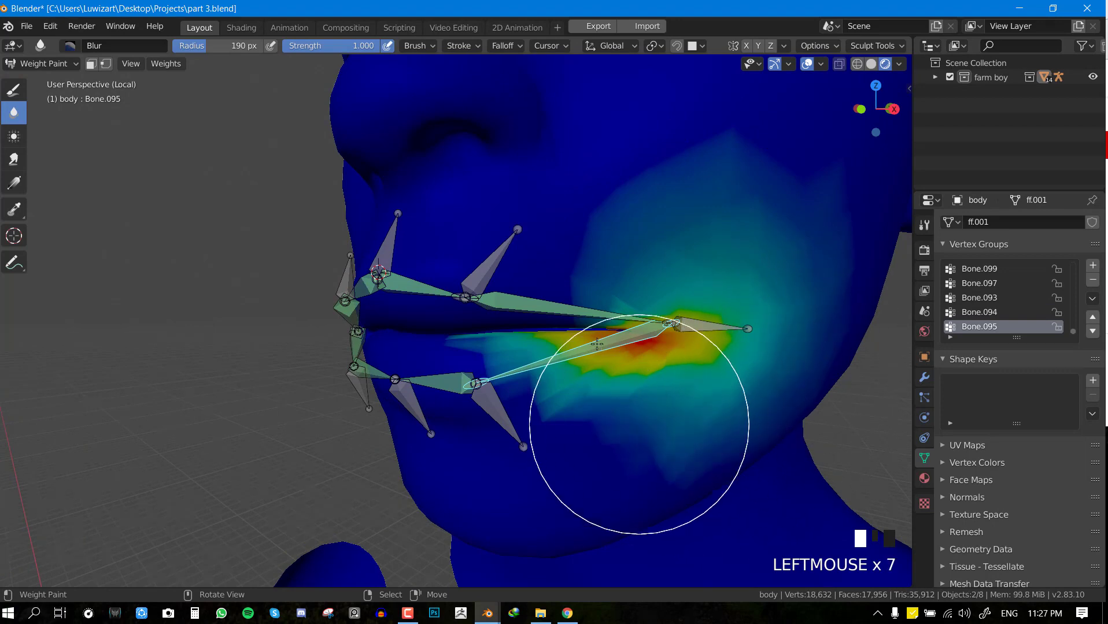
right_click(612, 312)
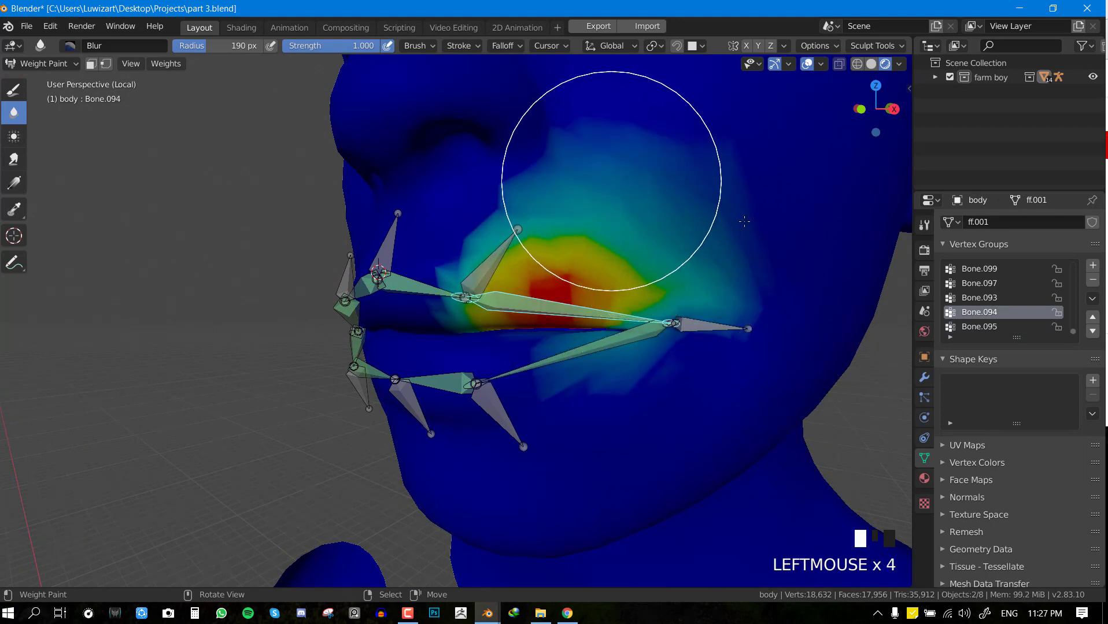
key("KP_1")
key("a")
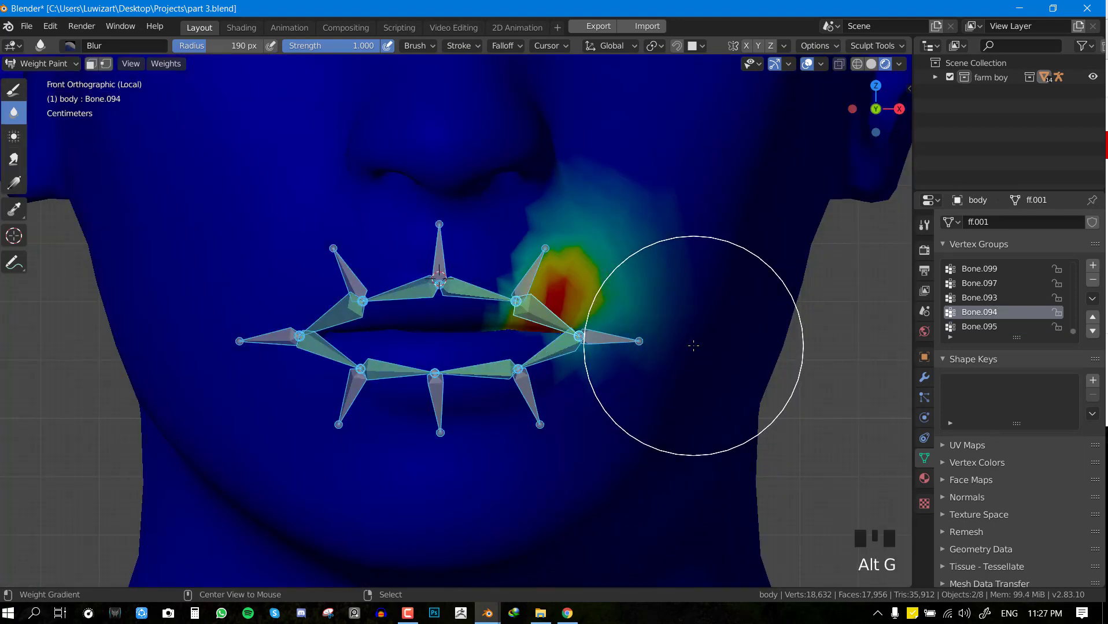
Pull the character's left mouth corner control outward and back to check the cheek deformation, and reset the pose
middle_click_drag(691, 345, 596, 354)
right_click(643, 364)
key("g")
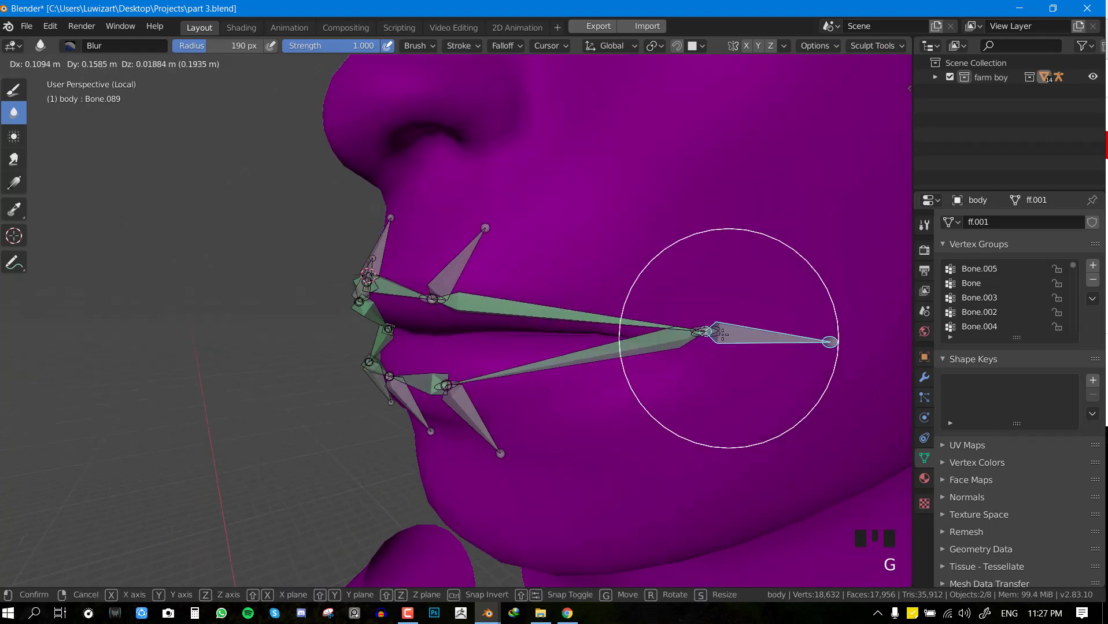
left_click(804, 330)
middle_click_drag(801, 332, 757, 366)
key("g")
left_click(648, 376)
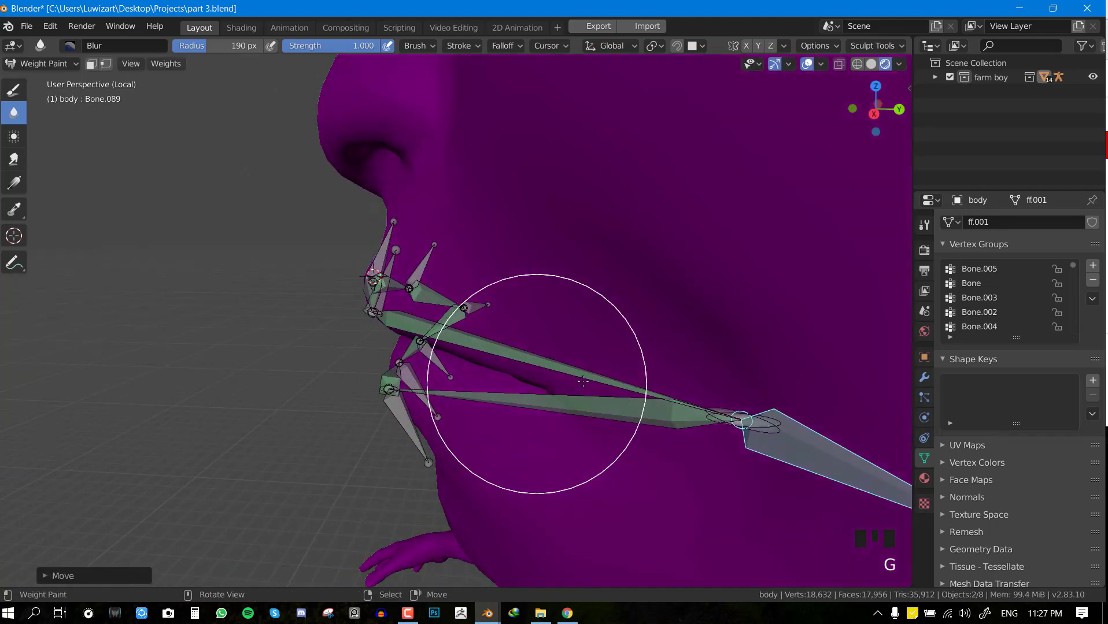
middle_click_drag(534, 381, 526, 311)
right_click(511, 246)
key("g")
key("Escape")
key("a")
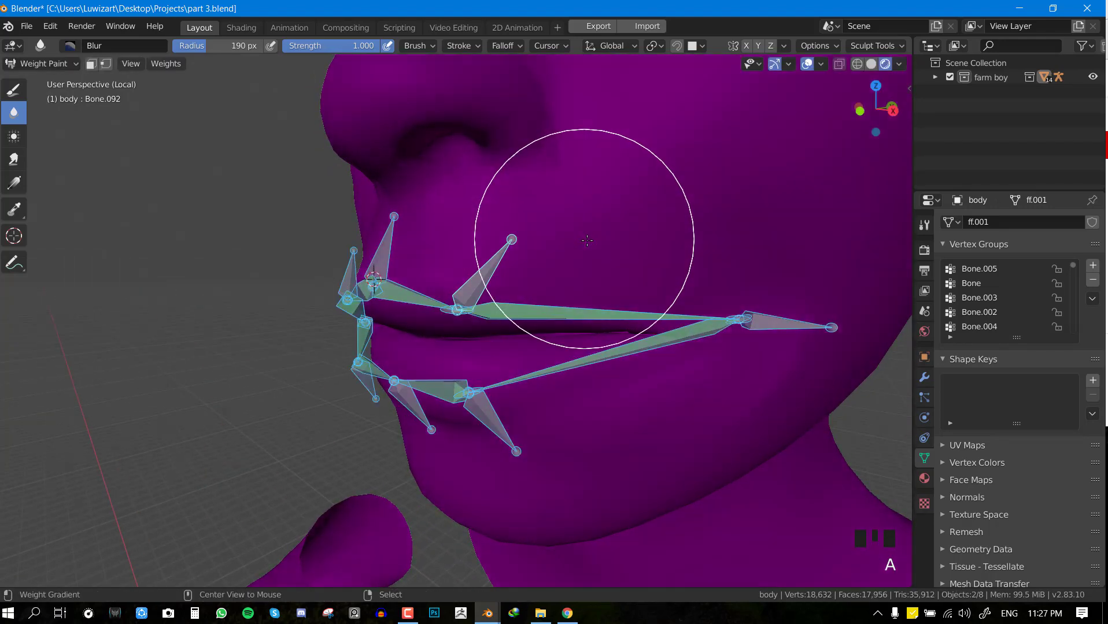
Lower the control bone below the character's left lower lip and check the lip from below
key("KP_1")
middle_click_drag(569, 395, 496, 291, "shift")
right_click(496, 291)
key("g")
left_click(512, 341)
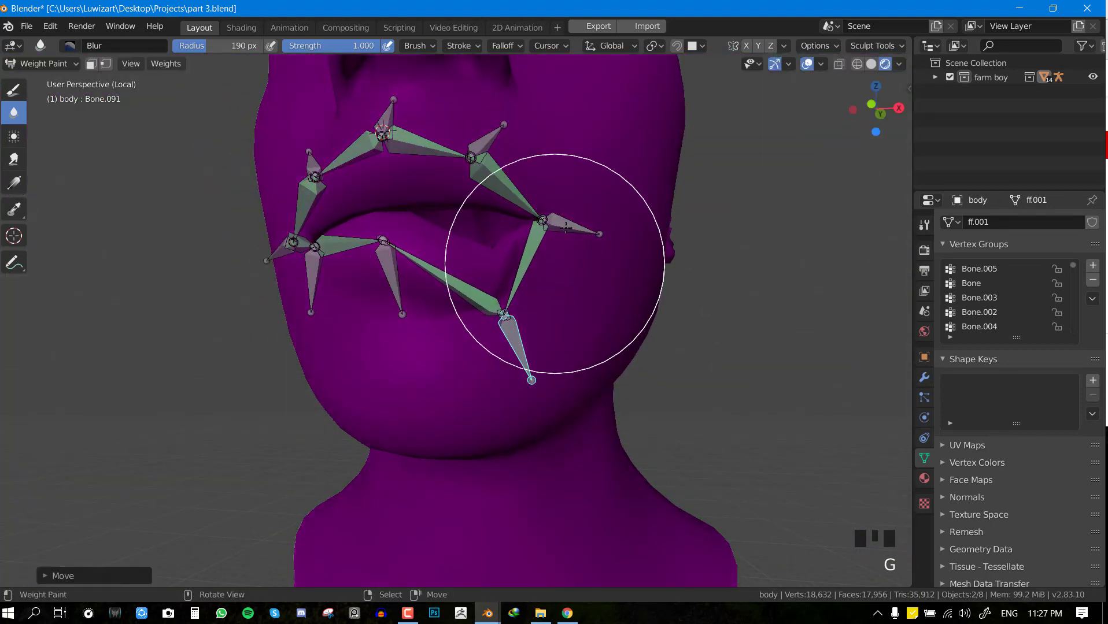
middle_click_drag(564, 267, 538, 243)
Paint weight 1.000 for Bone.095 between the left mouth corner and lower lip with the Draw brush
left_click(502, 226)
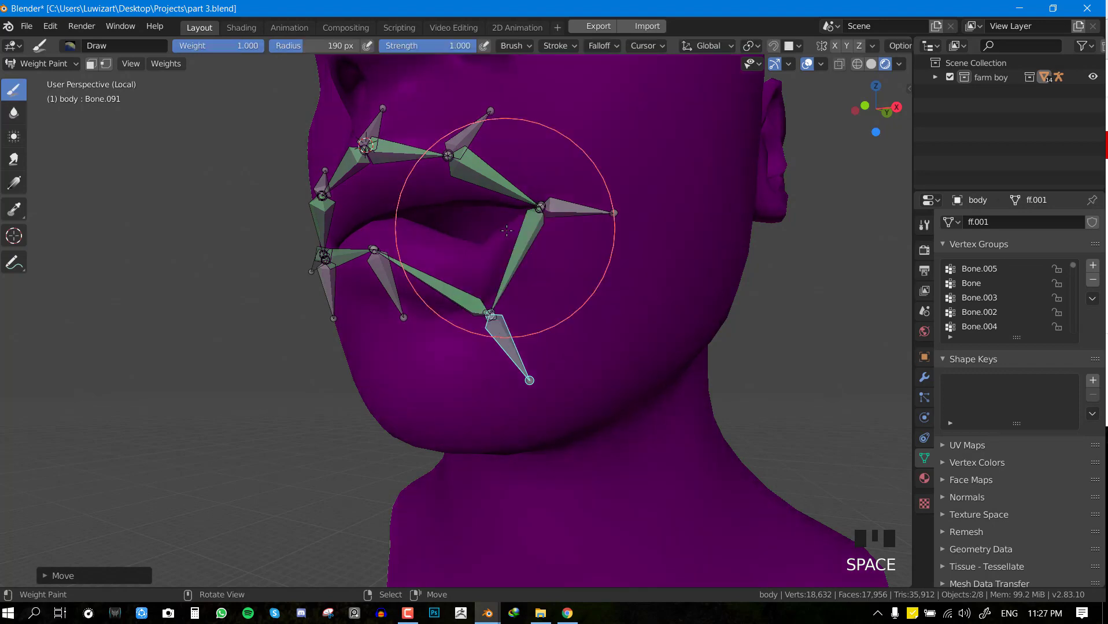
right_click(532, 289)
scroll(559, 347, "up", 2)
left_click(543, 272)
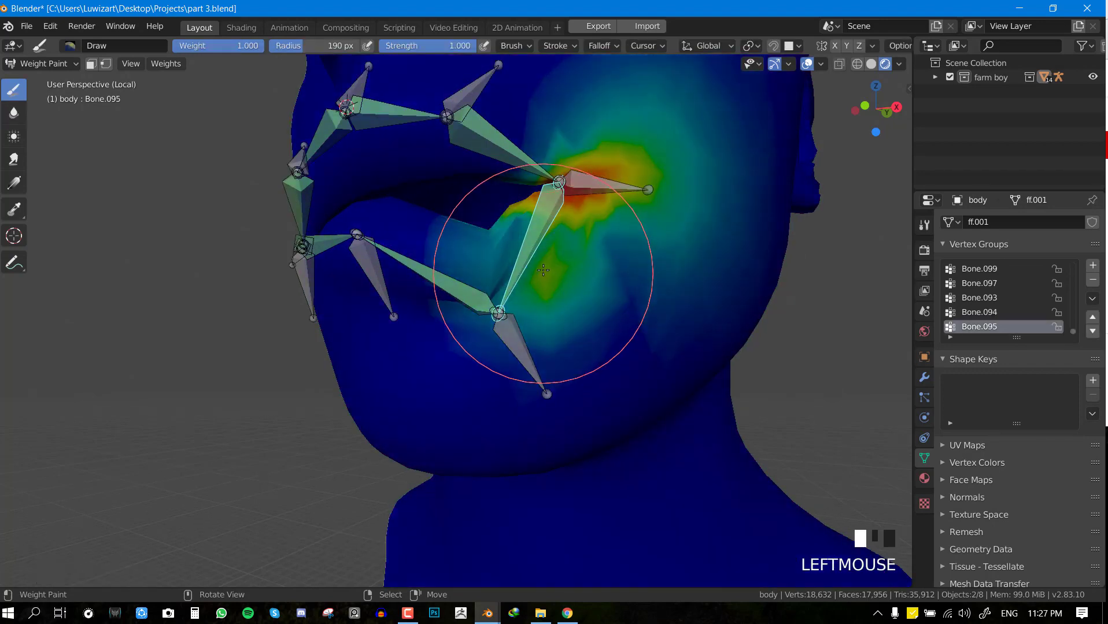
left_click(537, 272)
left_click(537, 272)
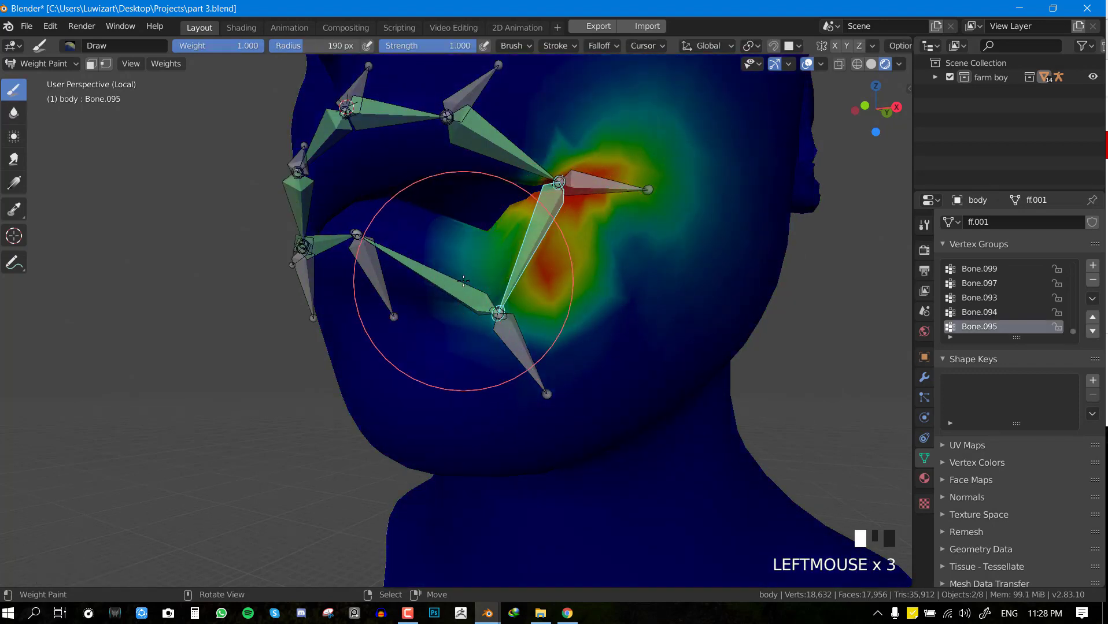
Blur the weights of linking bones Bone.096 and Bone.095 around the character's left lower lip and cheek
right_click(463, 281)
mouse_move(463, 281)
middle_mouse_down()
mouse_move(501, 298)
mouse_move(491, 316)
middle_mouse_up()
key("space")
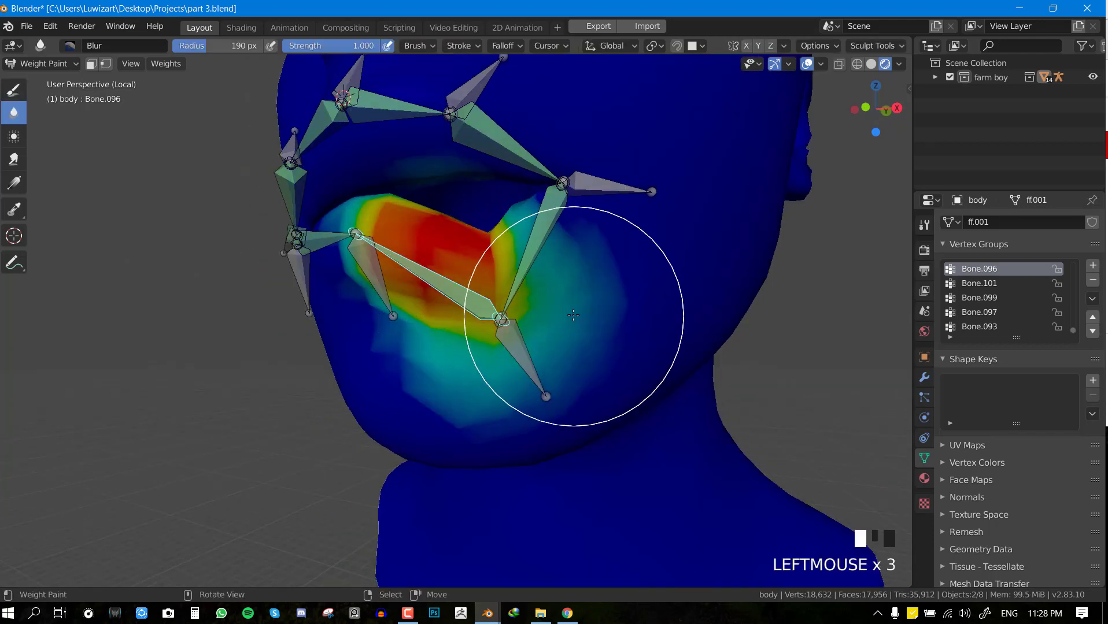
left_click(549, 280)
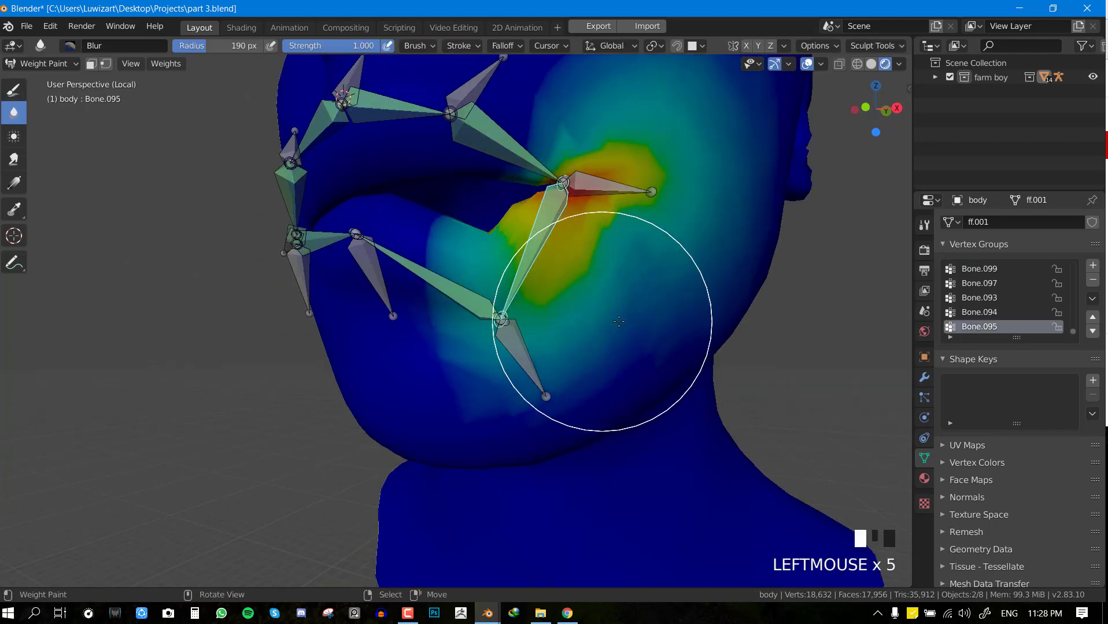
middle_click_drag(516, 270, 554, 292)
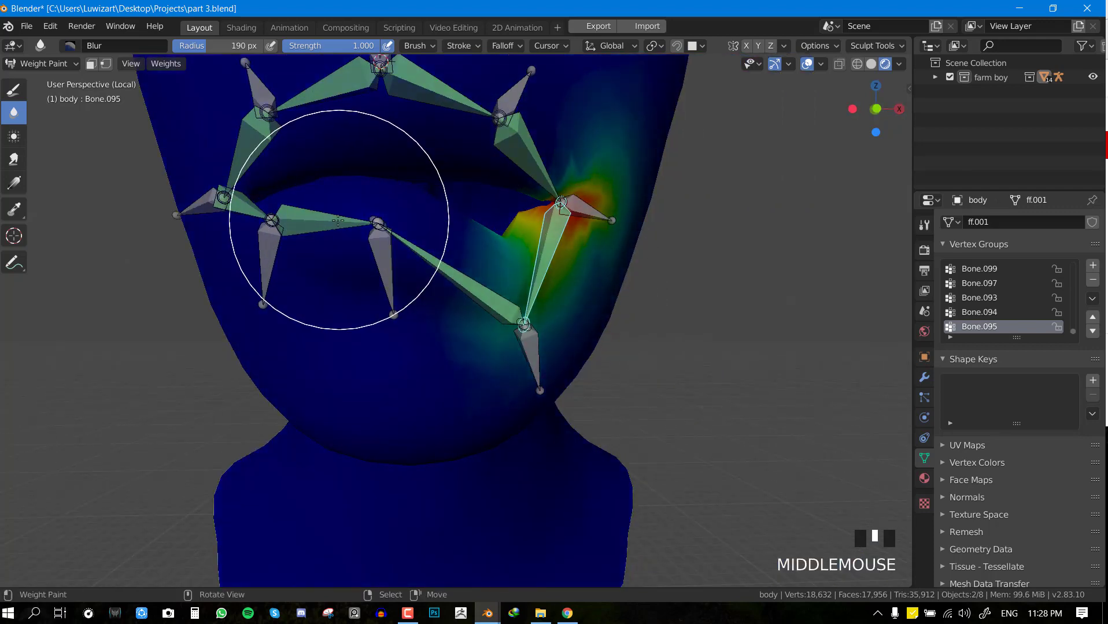
Blur the weights of the lower lip linking bone Bone.101 down toward the character's chin
middle_click_drag(376, 248, 381, 267)
left_click(381, 267)
left_click_drag(291, 299, 279, 310)
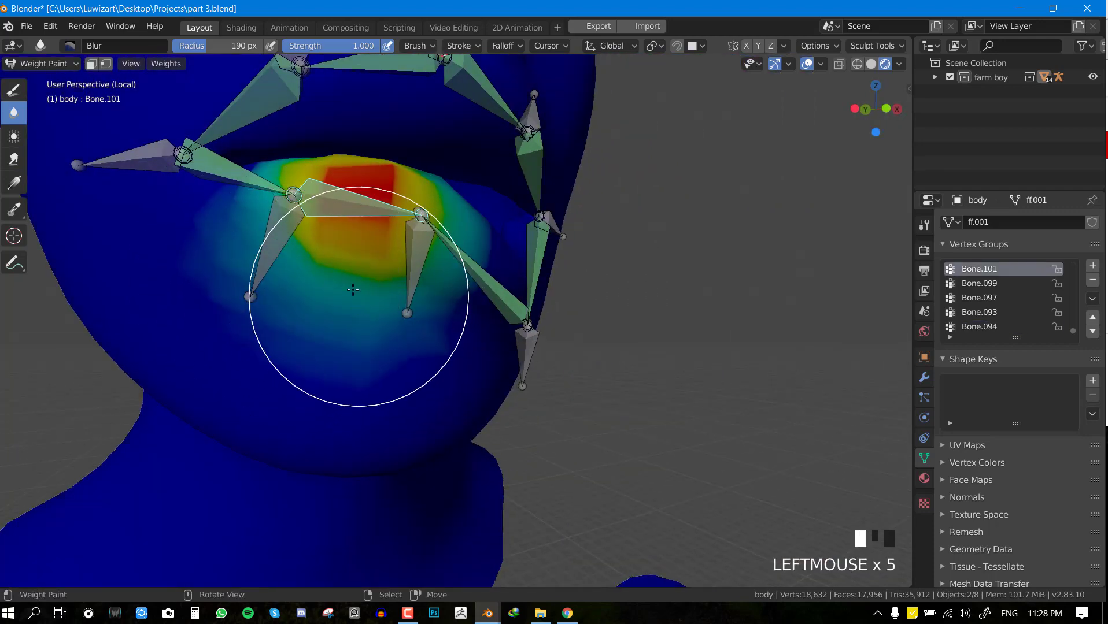
Paint extra weight for the lower lip linking bone Bone.101 below the lip and blur its edges
key("space")
left_click(334, 245)
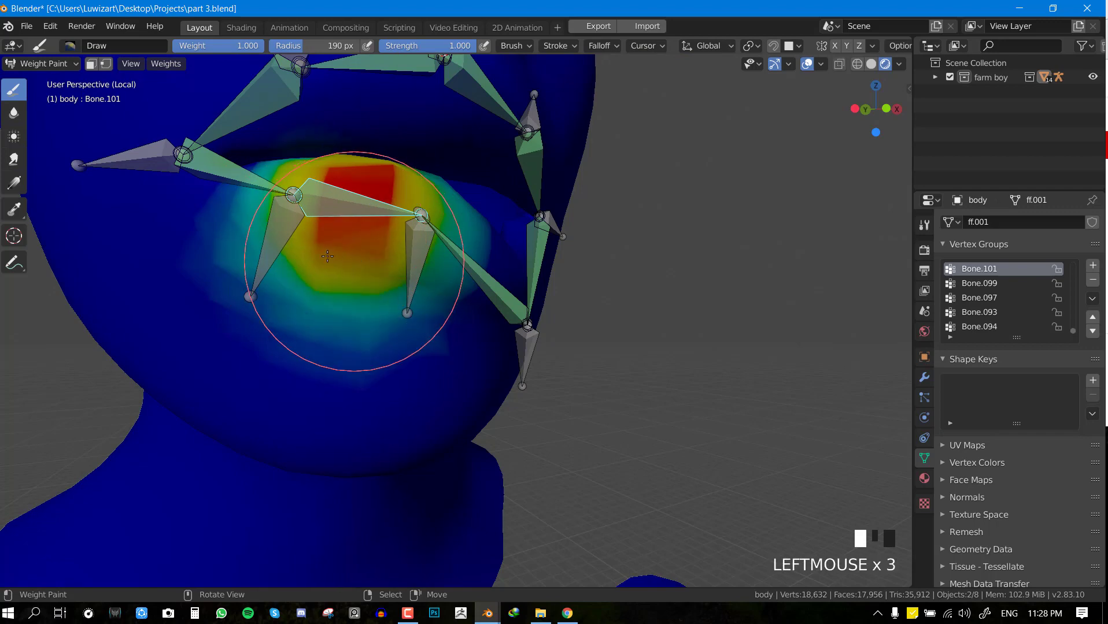
left_click(278, 288)
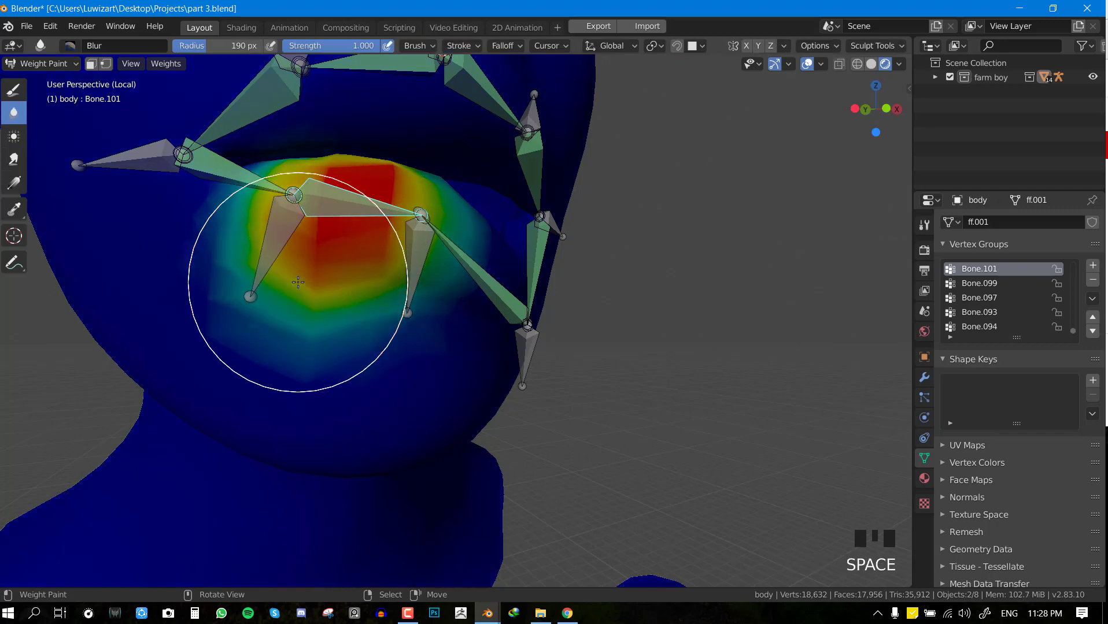
left_click_drag(289, 239, 301, 381)
middle_click_drag(359, 327, 383, 273)
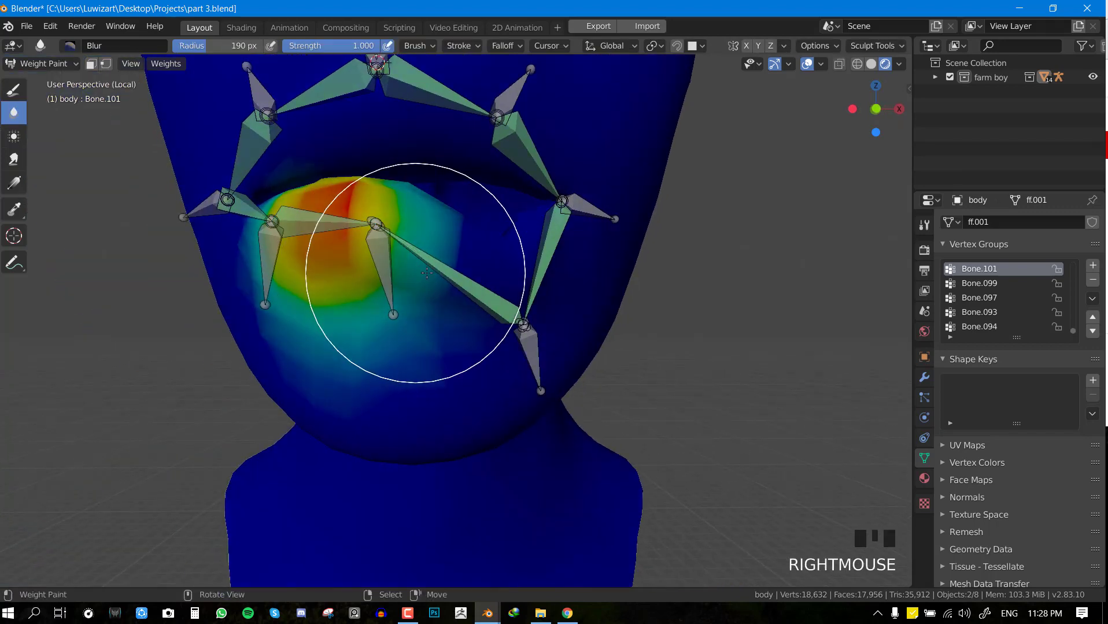
right_click(438, 274)
left_click_drag(425, 316, 404, 320)
Paint weight 1.000 for Bone.099 between the character's right mouth corner and lower lip with the Draw brush
middle_click_drag(497, 350, 297, 284)
right_click(259, 205)
middle_click_drag(259, 205, 382, 241, "shift")
key("space")
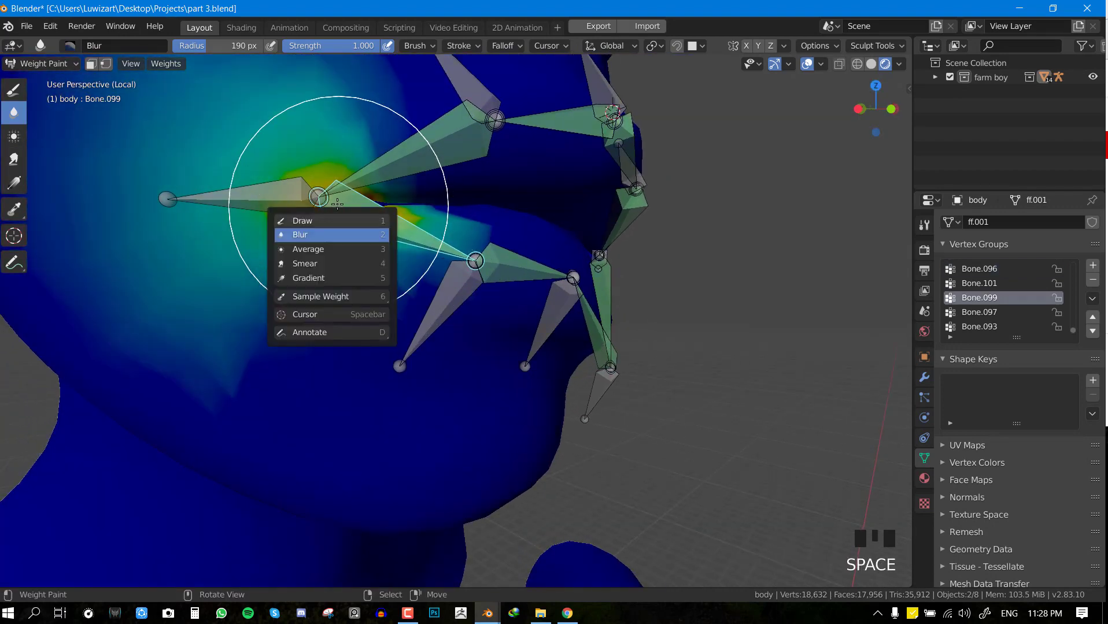
left_click(333, 222)
left_click_drag(332, 237, 325, 296)
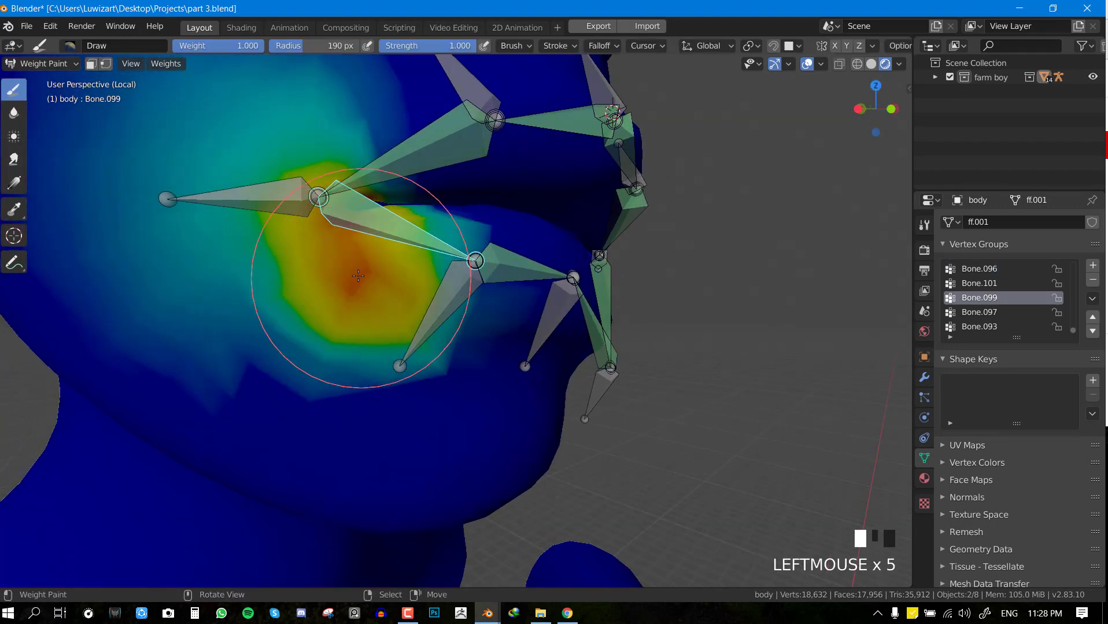
left_click(307, 249)
Blur the weights of Bone.099 down the character's right cheek toward the chin
key("space")
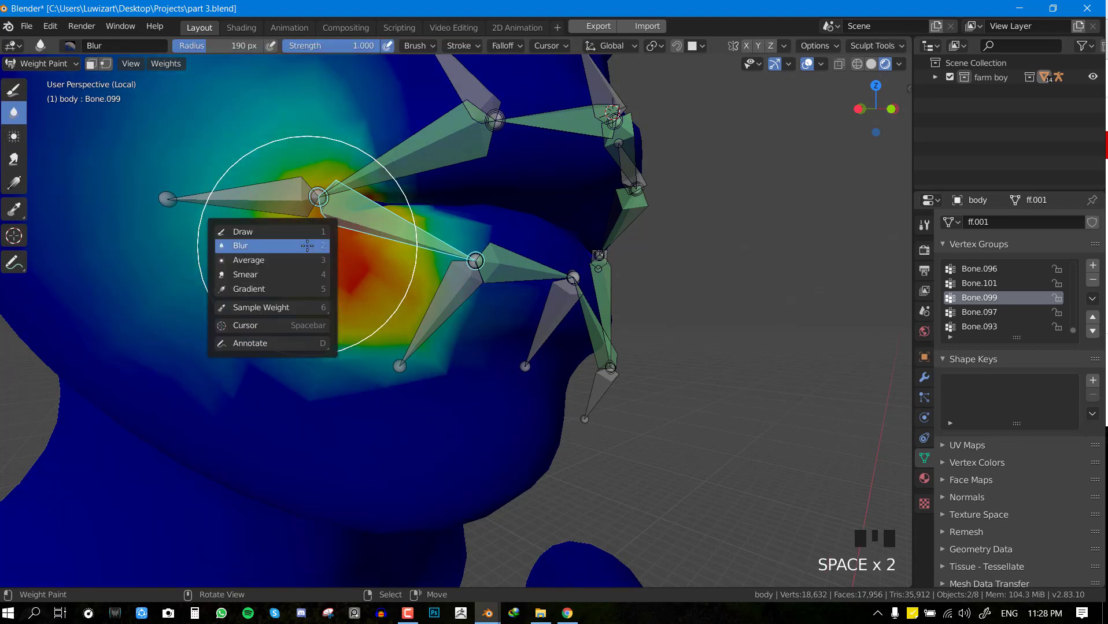
left_click(307, 249)
mouse_move(297, 260)
left_mouse_down()
mouse_move(286, 321)
mouse_move(335, 341)
left_mouse_up()
left_click_drag(353, 347, 413, 365)
mouse_move(398, 375)
left_mouse_down()
mouse_move(253, 360)
mouse_move(329, 383)
left_mouse_up()
Clear the location of all mouth bones in the front view
key("KP_1")
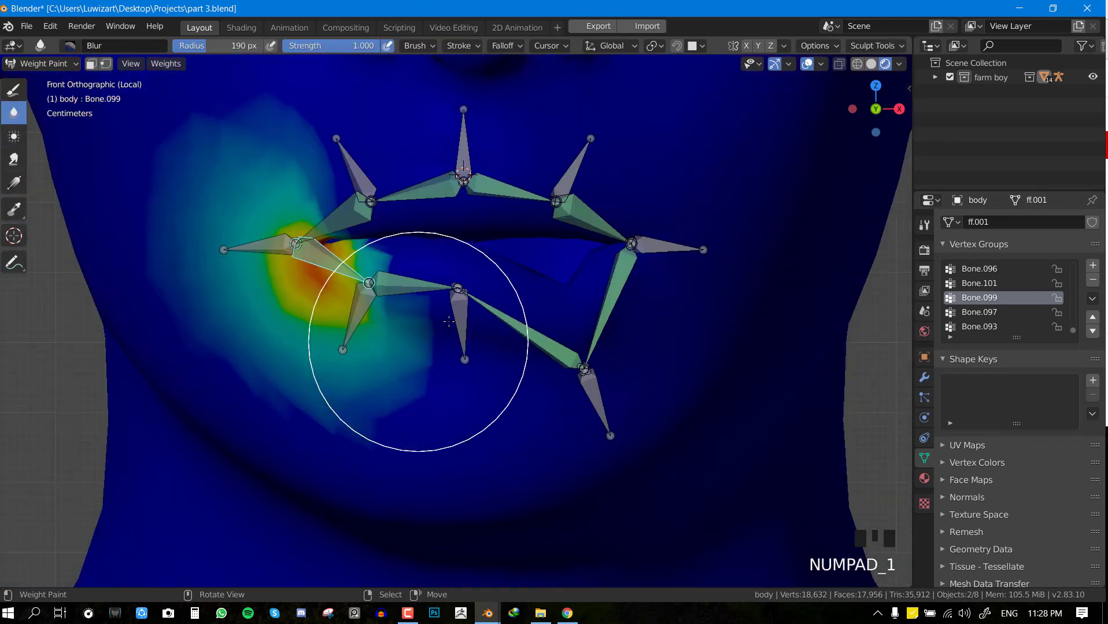
key("a")
key("alt+g")
Raise the center upper lip control bone Bone.088 toward the nose to open the lip for painting
right_click(461, 140)
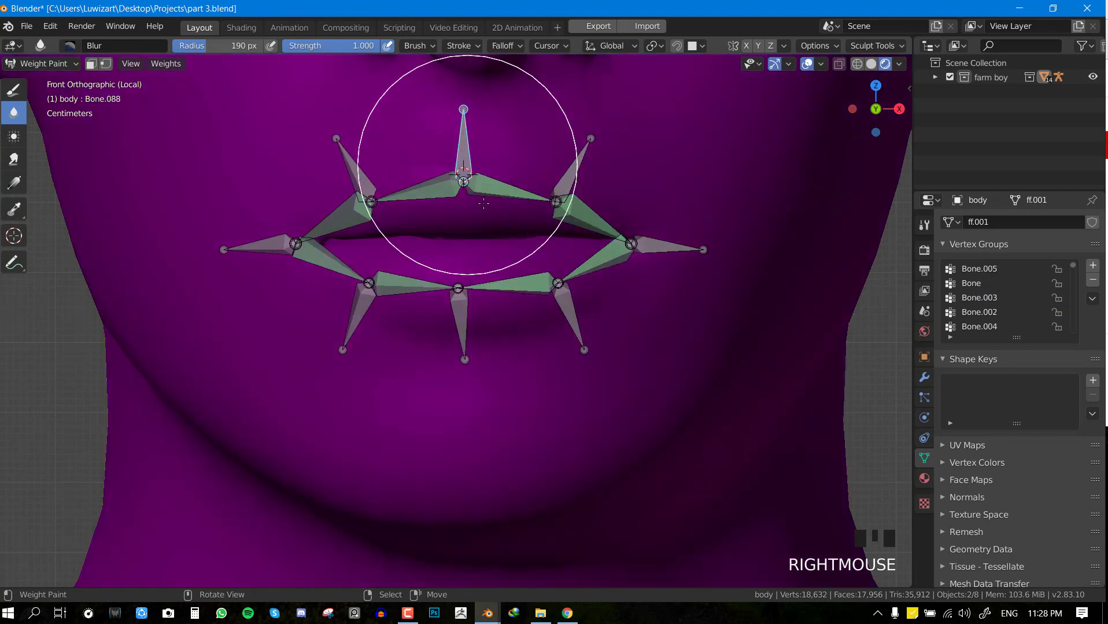
scroll(499, 254, "down", 1)
key("g")
right_click(501, 257)
key("g")
left_click(502, 140)
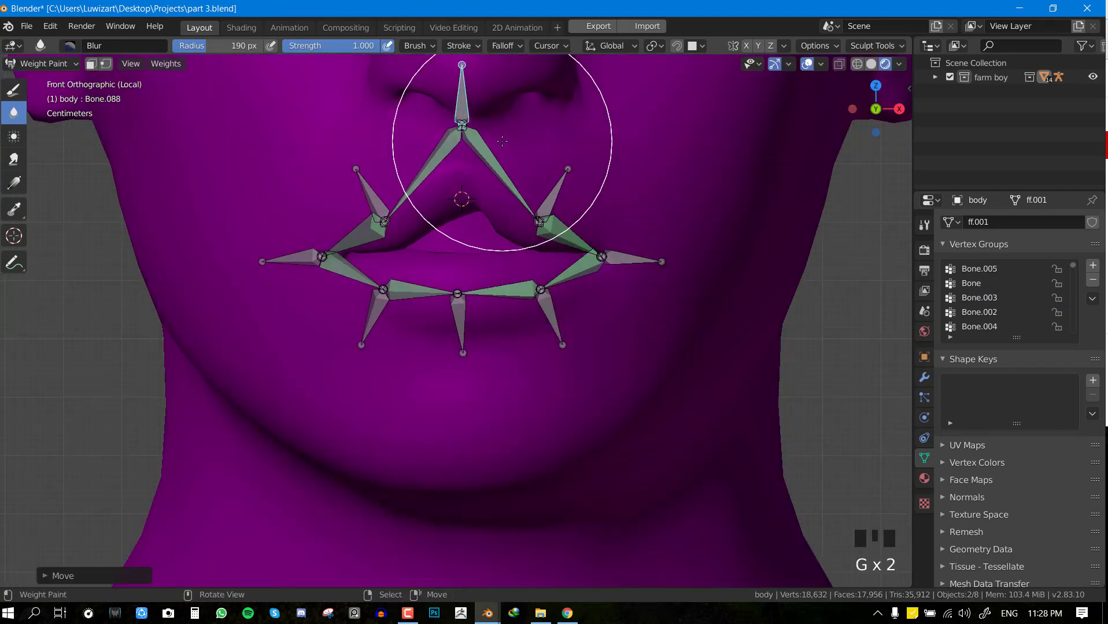
Blur the weights of upper lip linking bones Bone.093 and Bone.097 across the middle of the upper lip
middle_click_drag(537, 184, 527, 234, "shift")
right_click(544, 201)
scroll(537, 215, "up", 2)
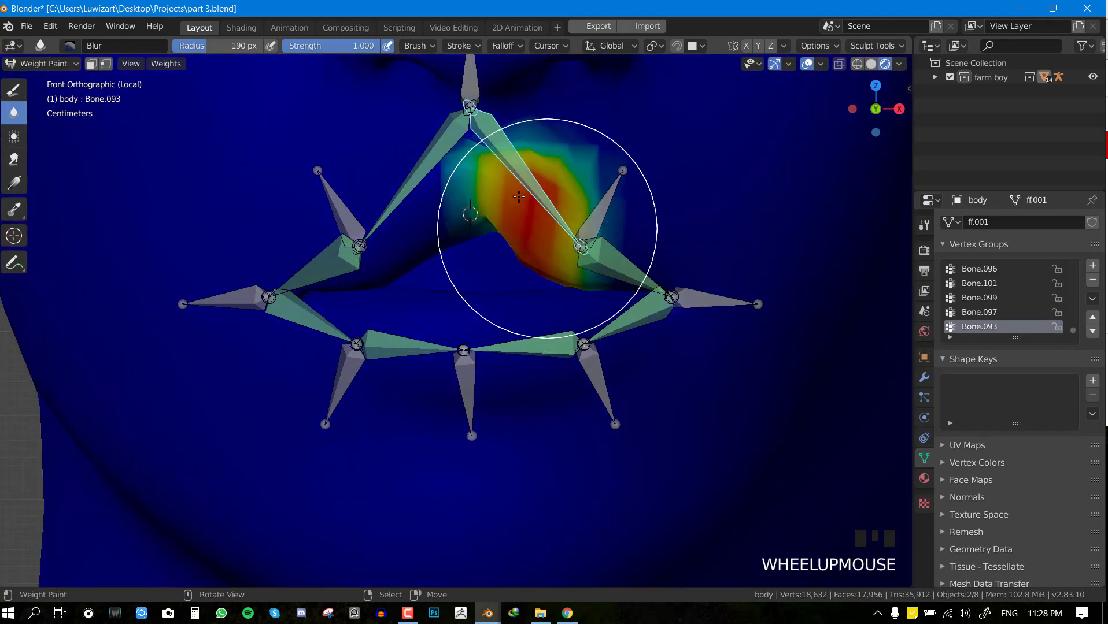
left_click(514, 157)
left_click(551, 142)
right_click(414, 168)
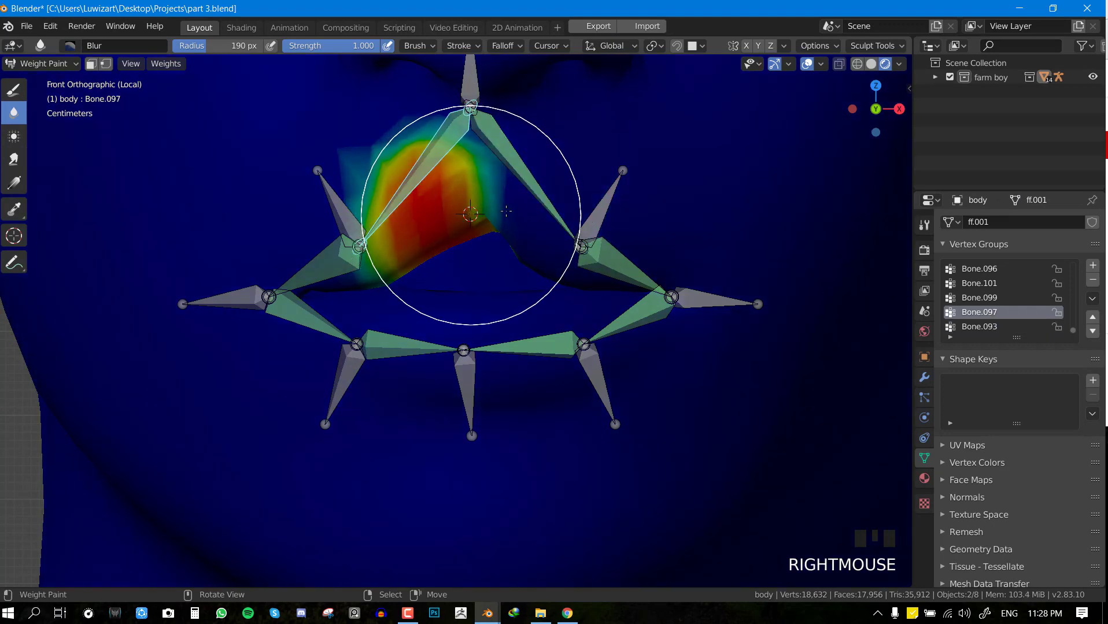
left_click(528, 240)
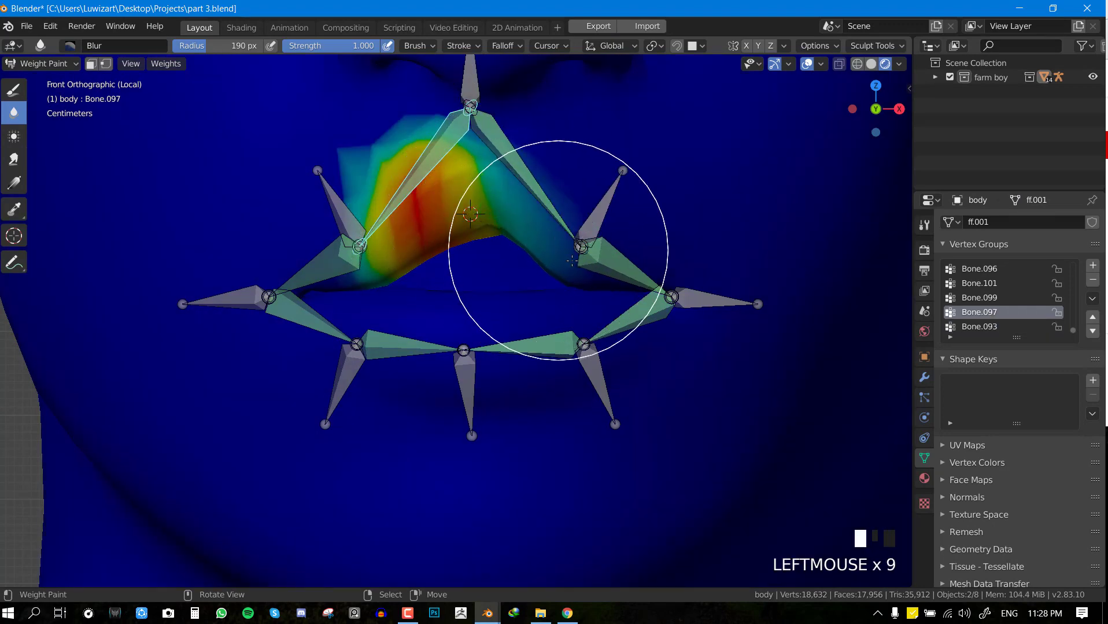
right_click(474, 129)
left_click(423, 225)
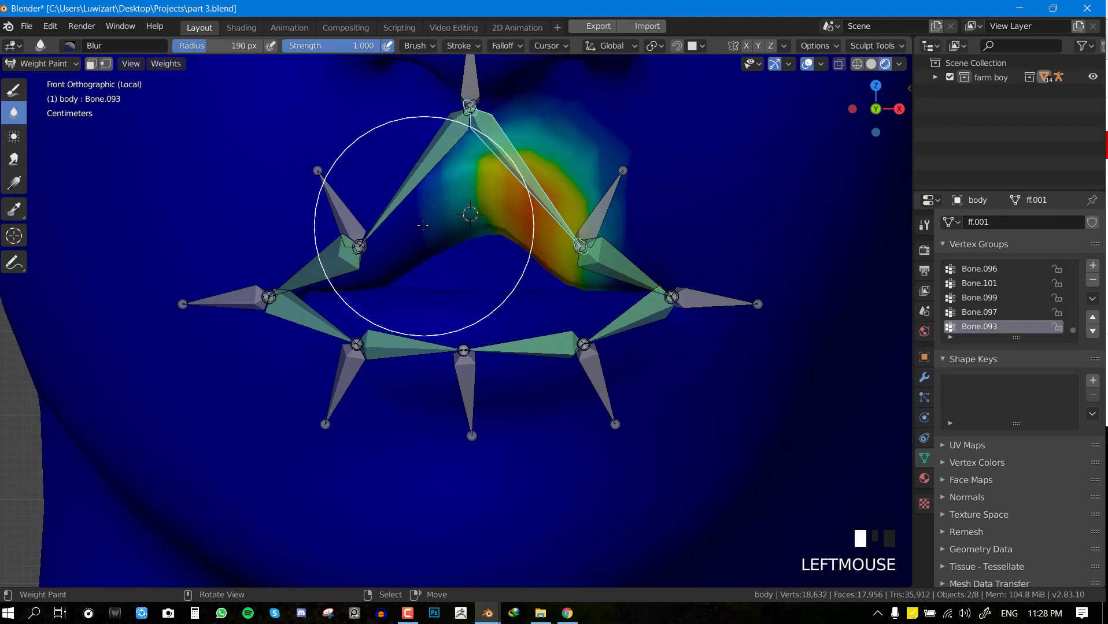
left_click(459, 188)
left_click(370, 228)
Raise control bone Bone.102 above the character's right upper lip and blur Bone.103's weights toward the lip center
right_click(322, 205)
right_click_drag(322, 174, 275, 91)
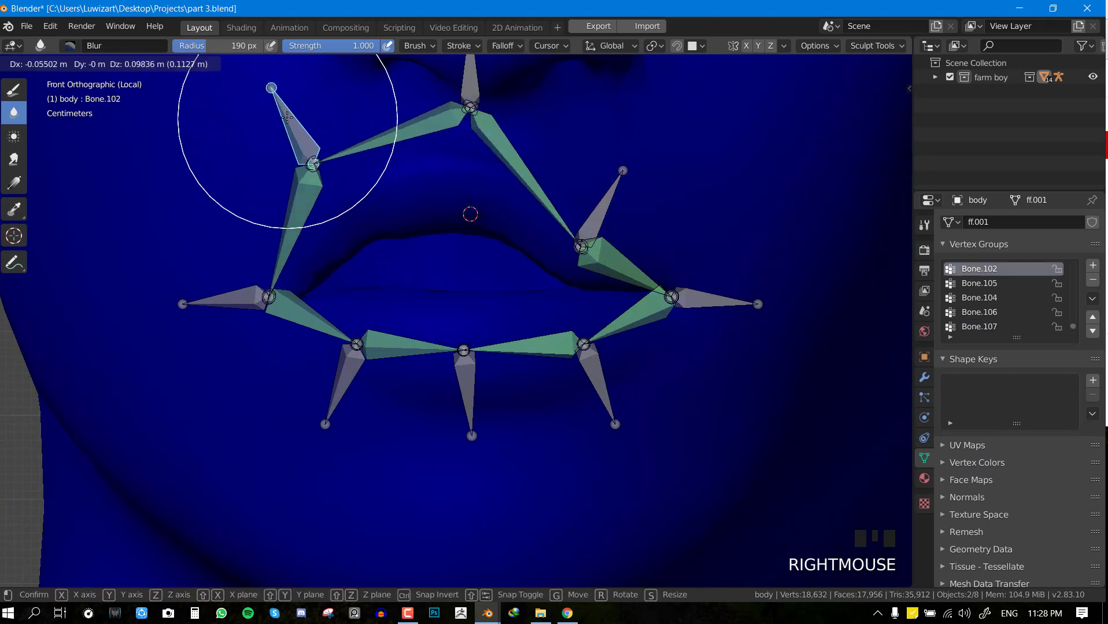
right_click(293, 206)
left_click(388, 215)
left_click(394, 217)
left_click(404, 207)
left_click(428, 188)
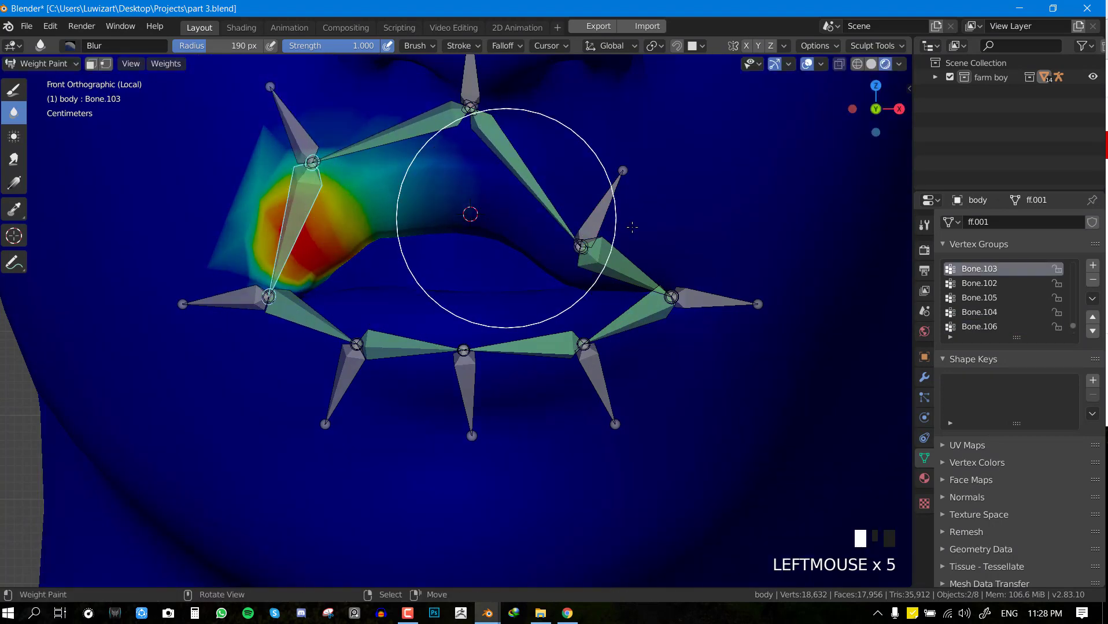
Raise the control bone above the character's left upper lip and blur the weights of Bone.094 there
right_click_drag(604, 205, 633, 127)
left_click(587, 242)
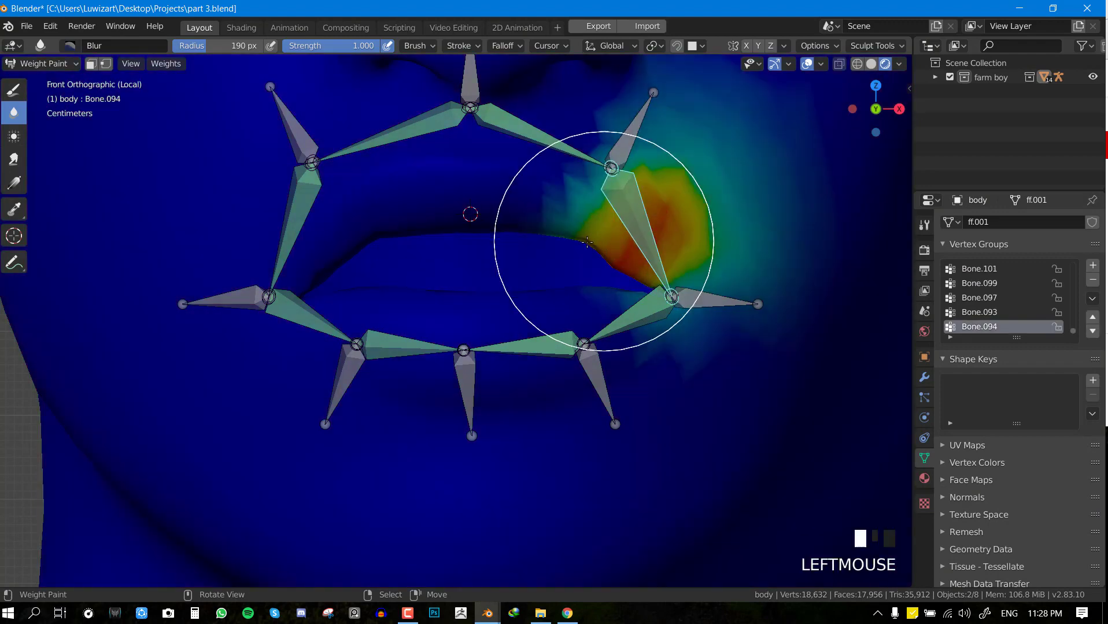
left_click(593, 213)
left_click(600, 182)
Clear the location of all mouth bones, leave Weight Paint mode and put the armature in Pose Mode
key("a")
key("alt+g")
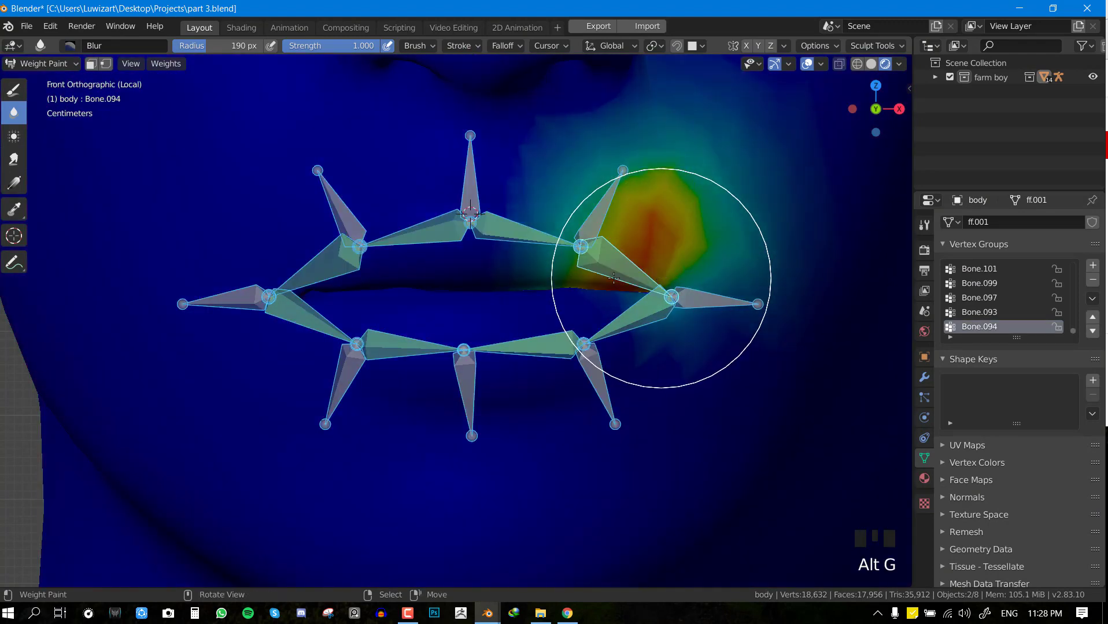
key("ctrl+Tab")
left_click(458, 259)
key("alt+a")
key("shift+z")
key("shift+z")
right_click(478, 190)
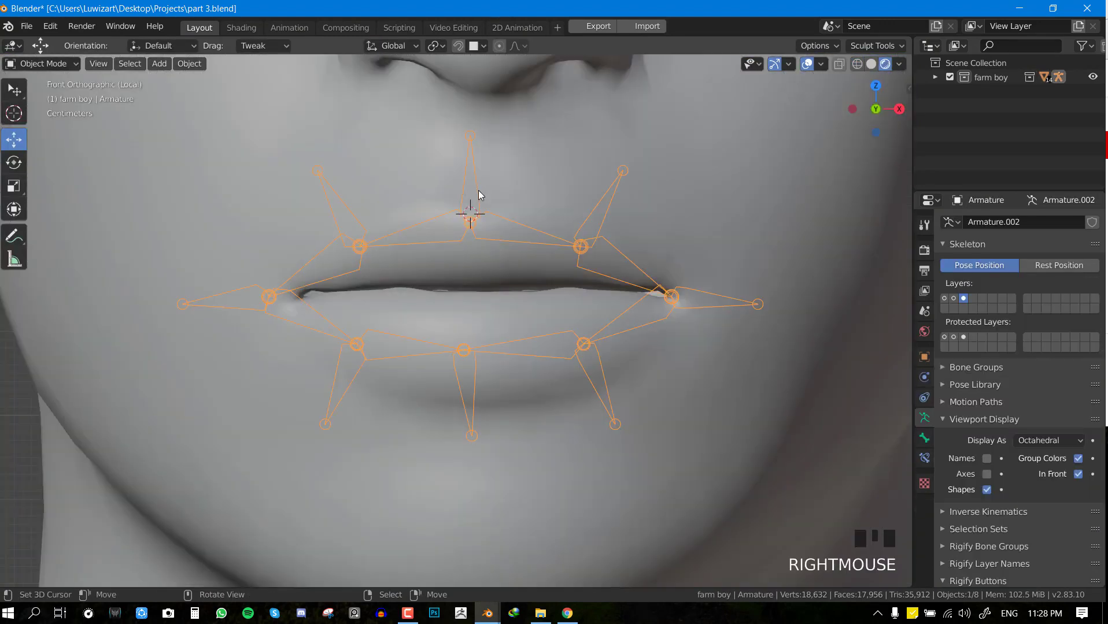
key("ctrl+Tab")
Raise the control bones above both sides of the upper lip outward to test the lip deformation
right_click(479, 197)
key("g")
right_click(594, 116)
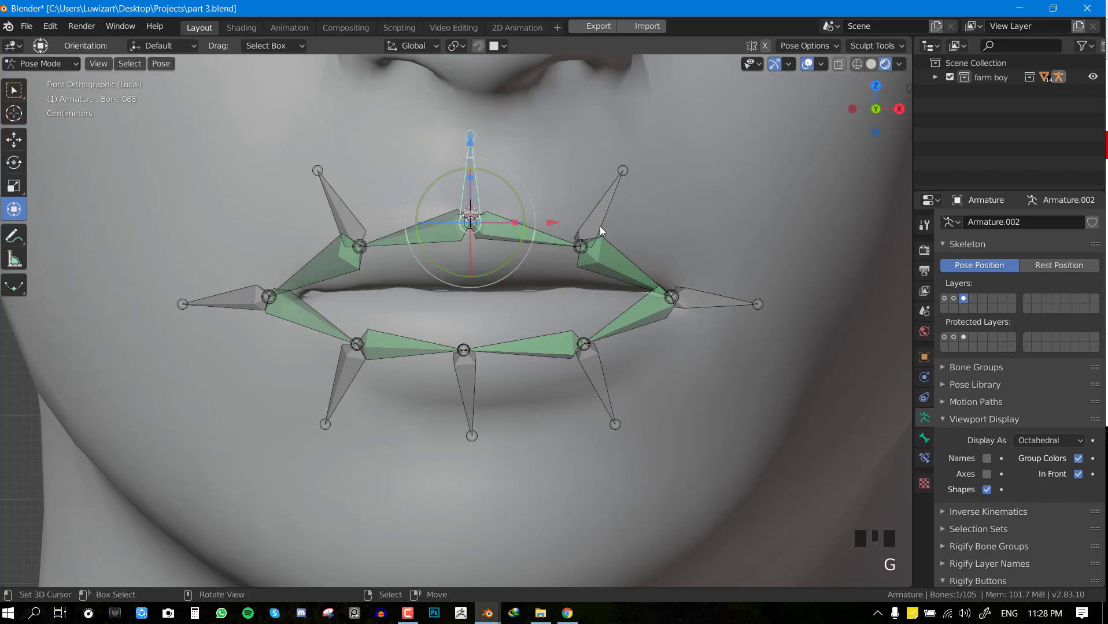
right_click(599, 228)
key("g")
left_click(647, 141)
right_click(355, 220)
key("g")
left_click(273, 111)
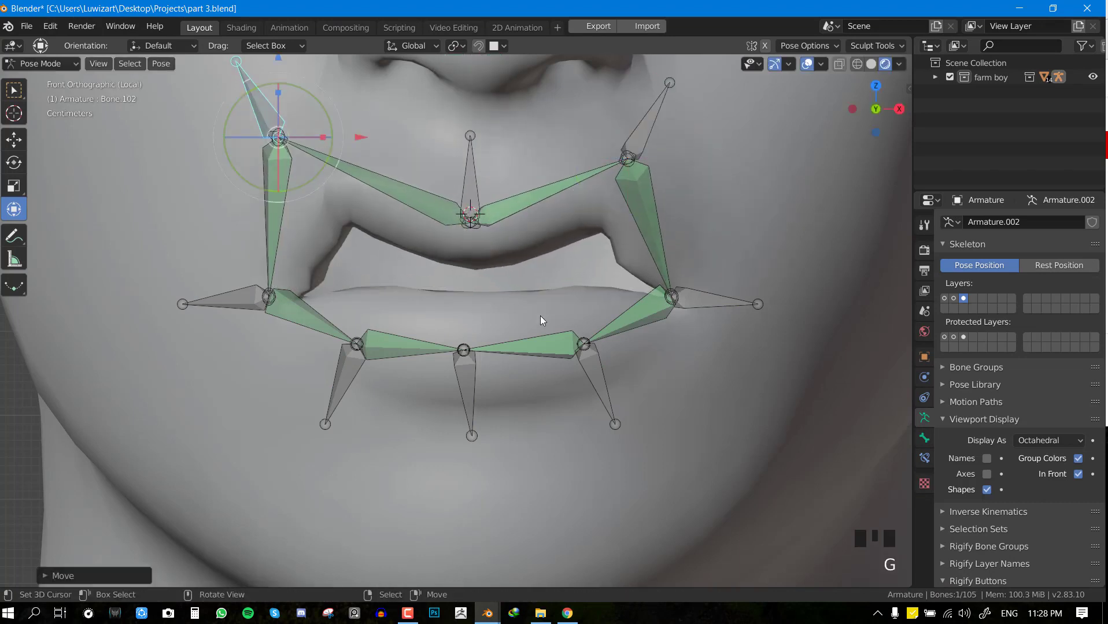
Lower the left and center lower lip control bones as a test, clearing all mouth bone locations to finish
right_click(588, 390)
key("g")
left_click(550, 493)
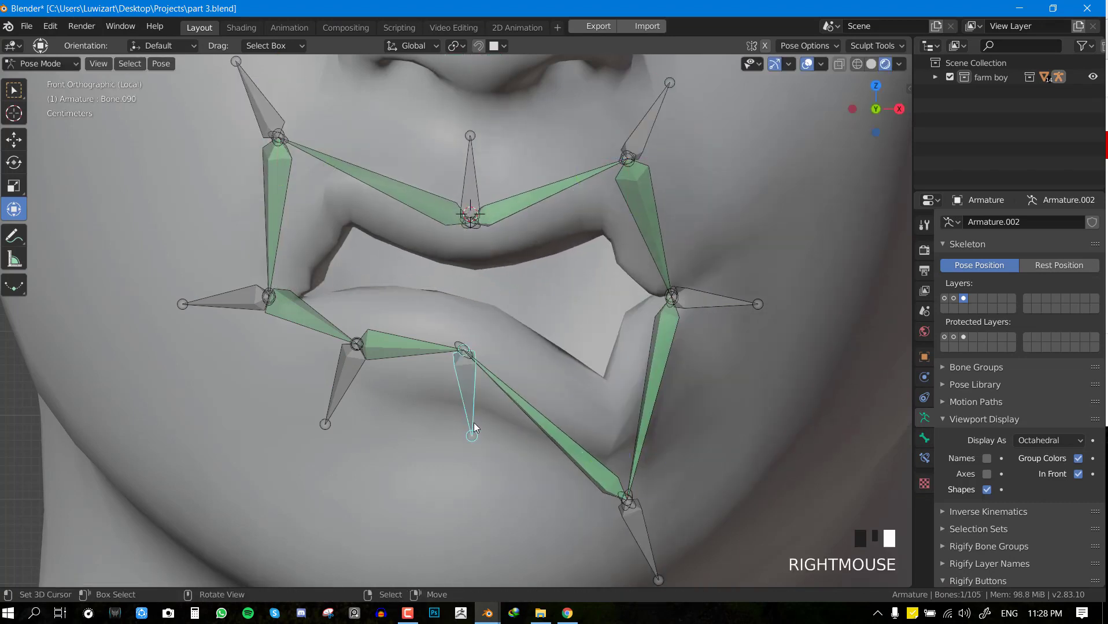
key("g")
left_click(551, 444)
key("a")
key("alt+g")
Pull the control bones at both mouth corners outward toward the cheeks to test the stretch
middle_click_drag(575, 420, 411, 381)
right_click(515, 392)
key("g")
left_click(754, 342)
scroll(520, 388, "down", 4)
middle_click_drag(497, 389, 690, 353)
right_click(417, 346)
key("g")
left_click(317, 285)
Try raising and lowering control bone Bone.102, then clear the rotation and location of all mouth bones
key("KP_1")
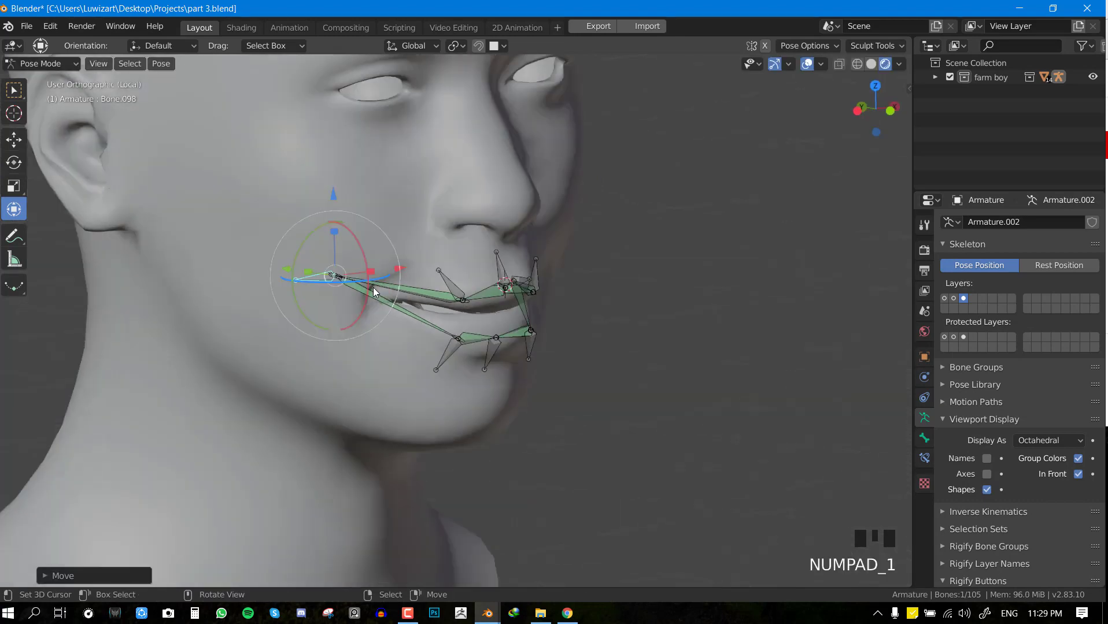
right_click(414, 270)
key("g")
left_click(408, 231)
key("g")
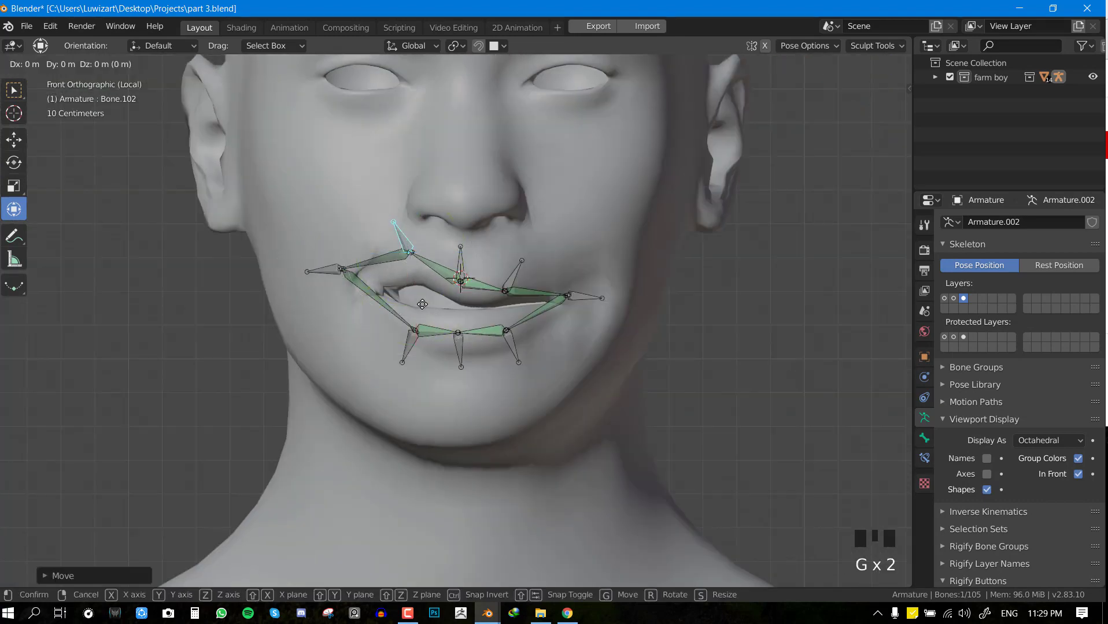
left_click(425, 303)
key("a")
key("alt+r")
key("alt+g")
scroll(614, 332, "up", 2)
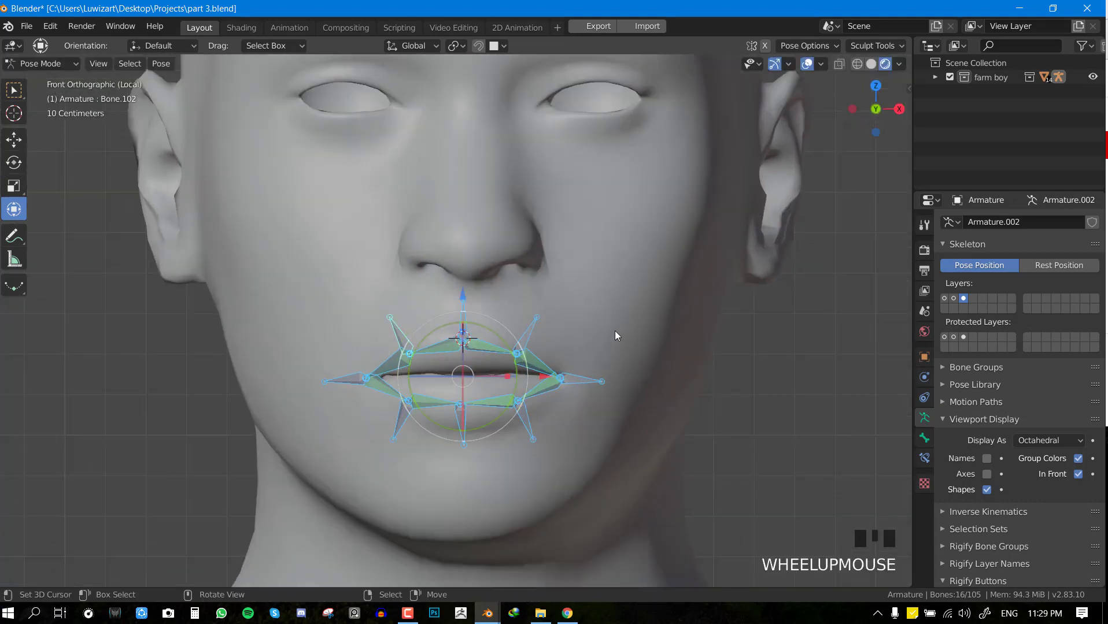
Return to Object Mode, deselect everything and save the file
key("ctrl+Tab")
key("alt+a")
key("ctrl+s")
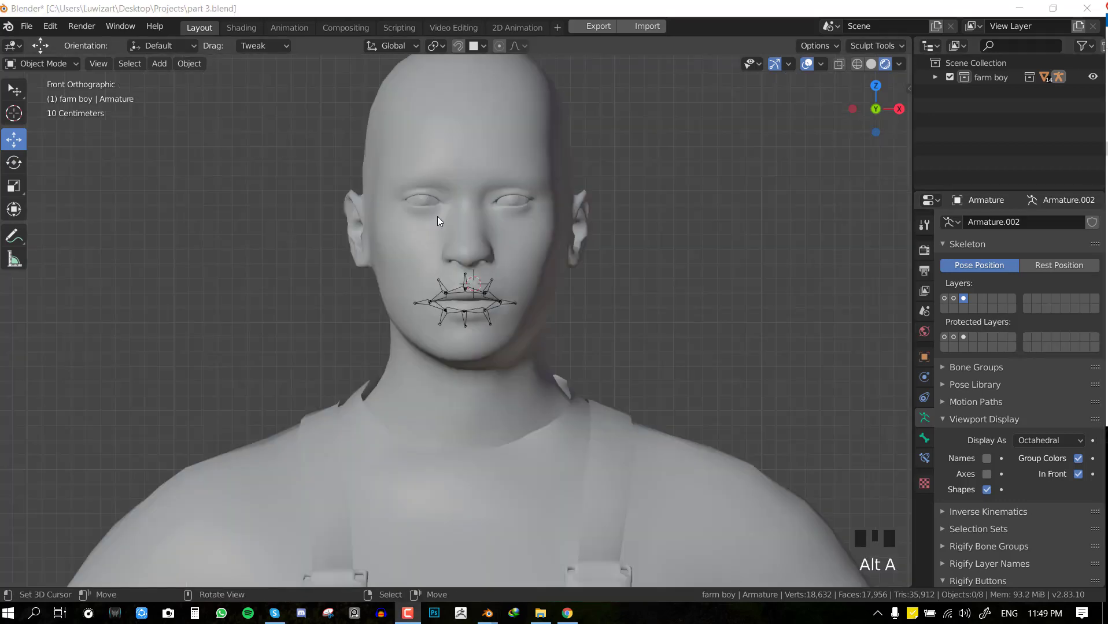
In the armature's Edit Mode, duplicate the left upper lip control bone, placing it rotated upright under the character's left eye
middle_click_drag(437, 216, 407, 217)
key("KP_1")
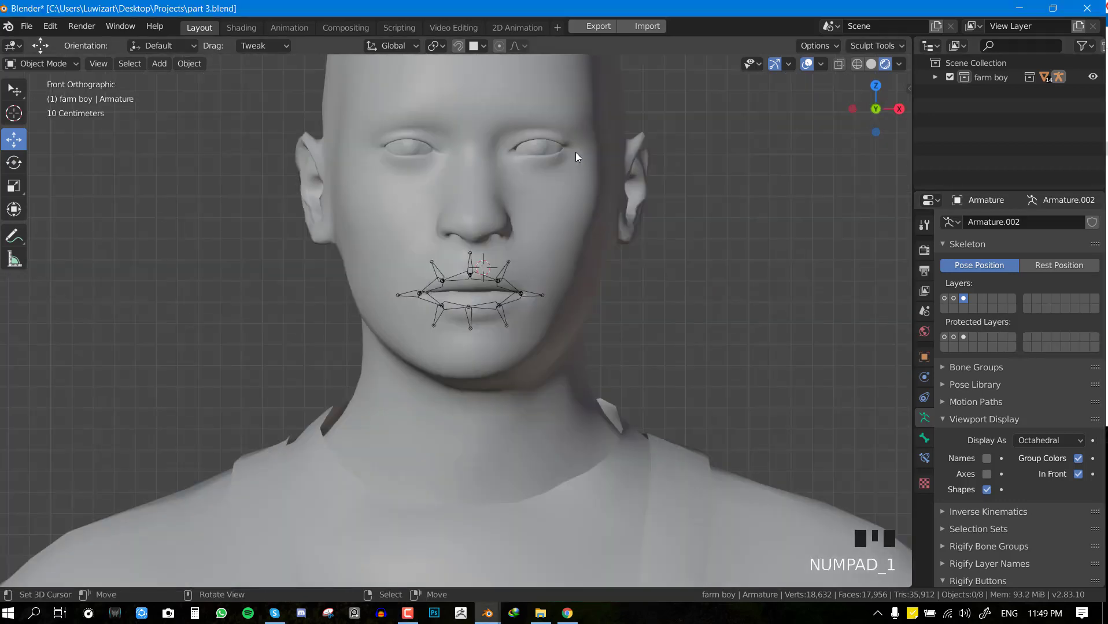
scroll(576, 153, "up", 5)
middle_click_drag(577, 272, 577, 298, "shift")
scroll(577, 300, "up", 2)
scroll(484, 457, "down", 3)
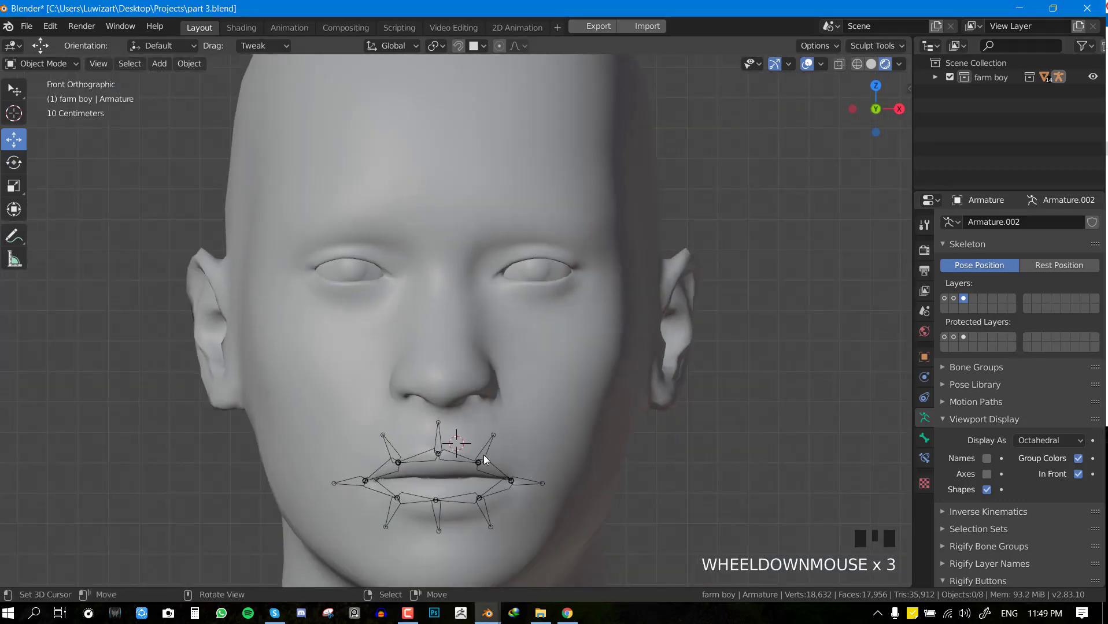
scroll(498, 451, "up", 1)
key("Tab")
key("alt+a")
right_click(497, 471)
key("shift+d")
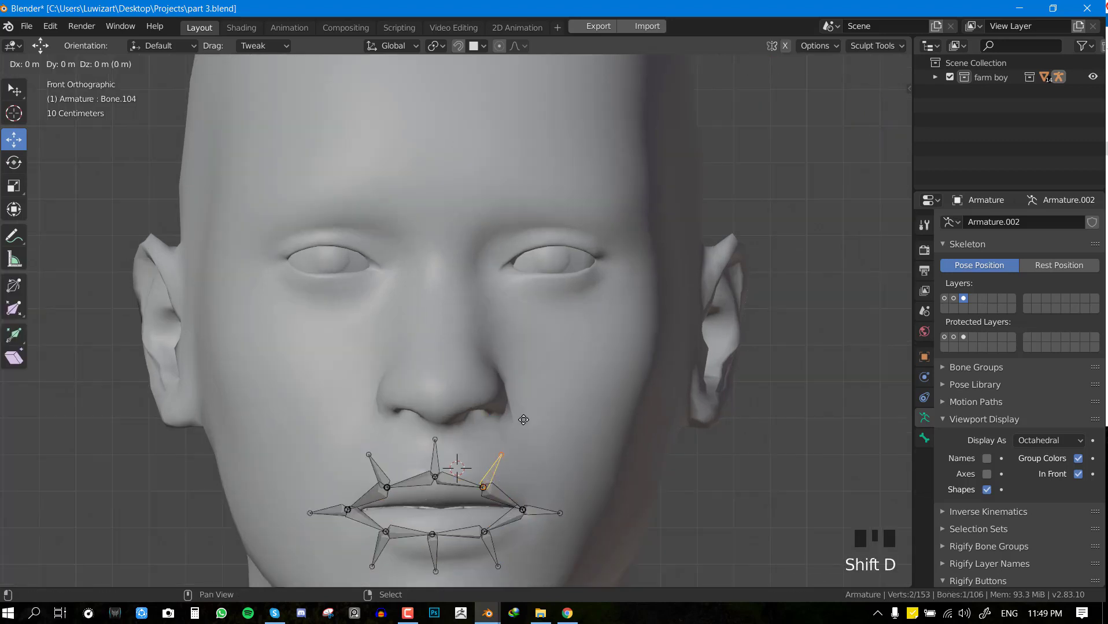
key("r")
left_click(573, 389)
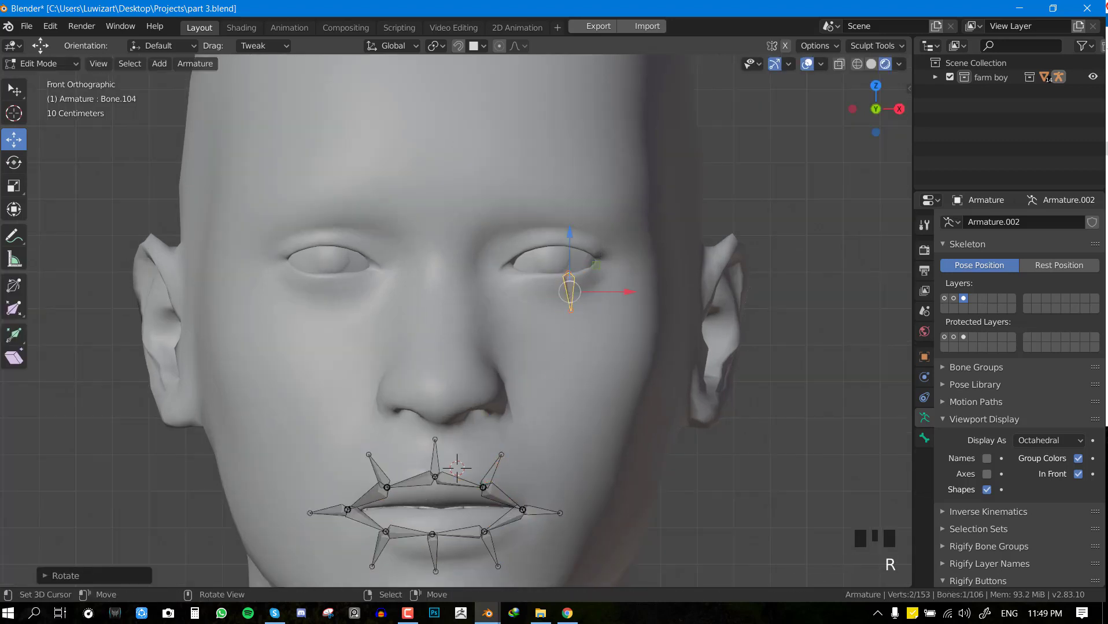
Position the new bone just below the character's left lower eyelid, with snapping enabled
key("g")
left_click(588, 322)
middle_click_drag(632, 275, 591, 376, "shift")
key("g")
left_click(608, 313)
Duplicate the lower eyelid bone onto the left upper eyelid and rotate the copy to point upward
key("shift+d")
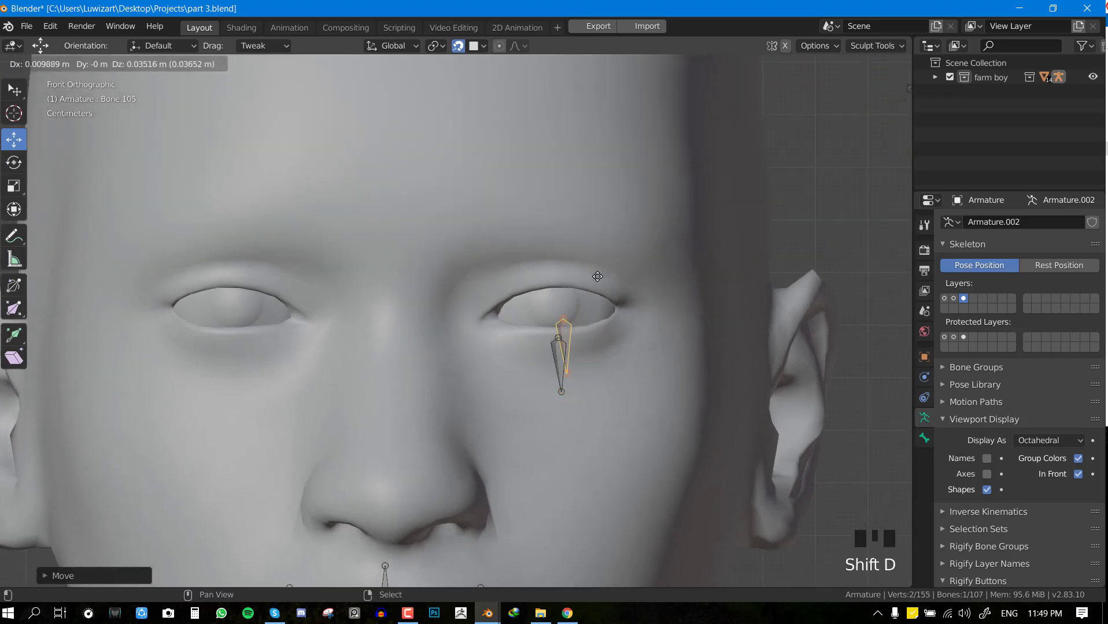
left_click(612, 243)
key("r")
left_click(536, 334)
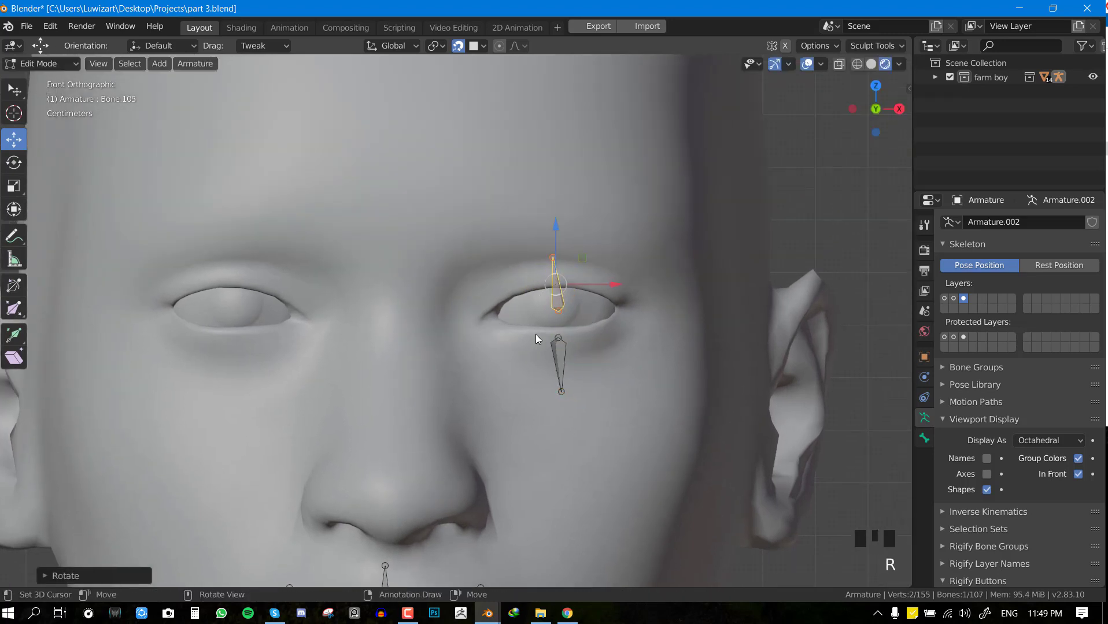
Place the copied bone at the left upper eyelid's edge, straighten it and shorten it by lowering its upper end
key("g")
left_click(534, 305)
key("r")
left_click(655, 340)
right_click_drag(557, 234, 557, 249)
Examine the layout of the mouth bones and the new eyelid bones from the side and front
scroll(544, 398, "down", 2)
scroll(558, 197, "up", 2)
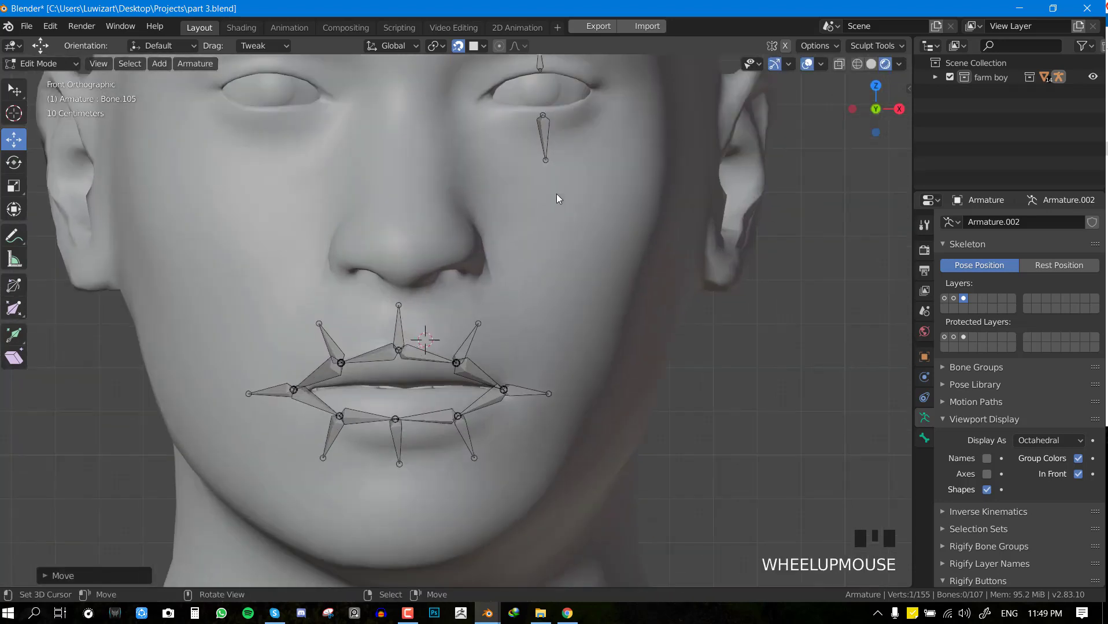
middle_click_drag(466, 364, 296, 450)
key("KP_1")
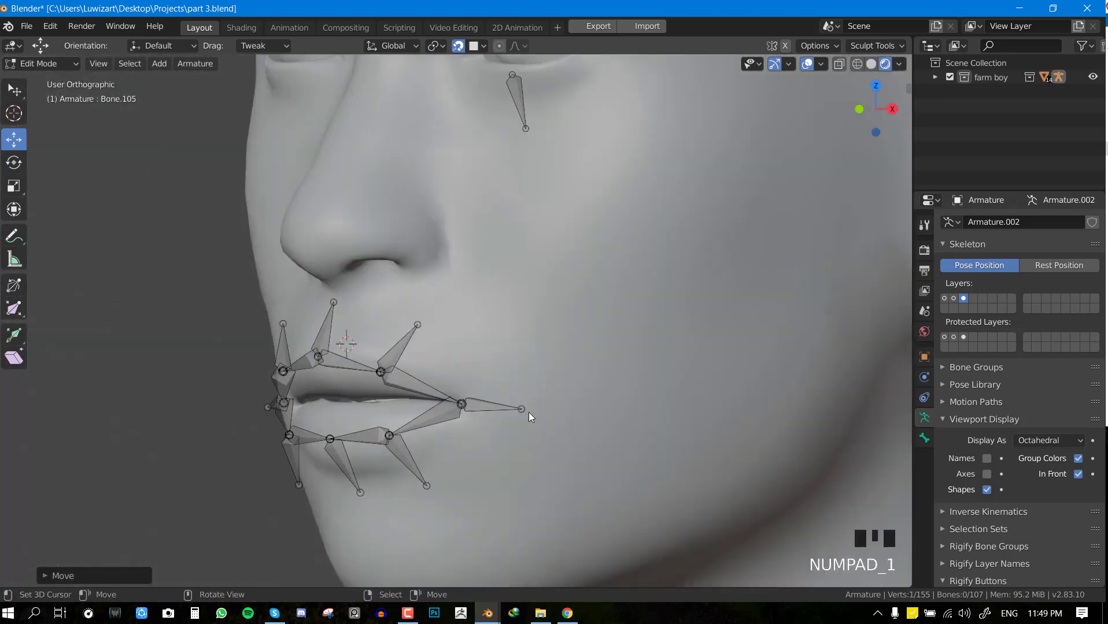
middle_click_drag(584, 101, 526, 382, "shift")
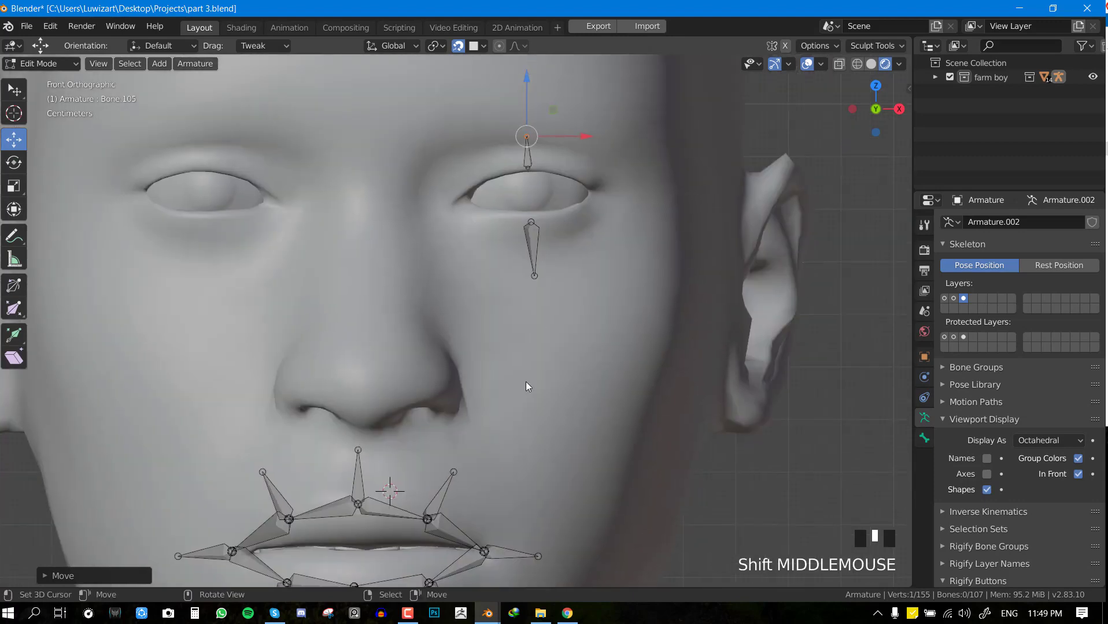
scroll(448, 370, "down", 2)
middle_click_drag(448, 370, 393, 353, "shift")
key("KP_1")
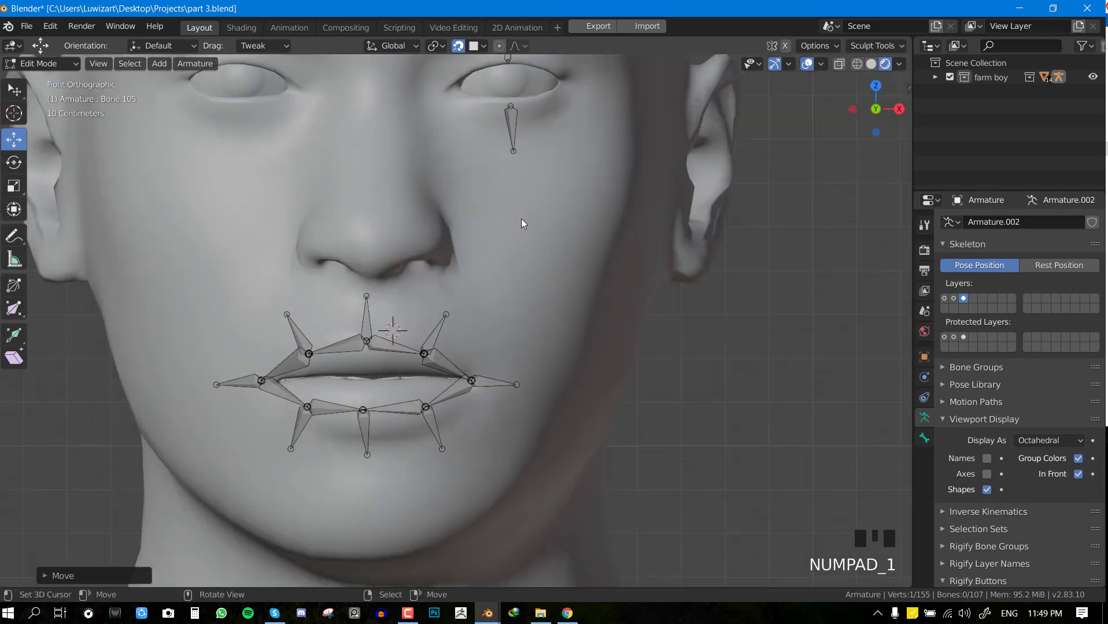
Shorten both left eyelid bones by lowering the upper bone's outer end and raising the lower bone's outer end toward the eye
middle_click_drag(522, 225, 549, 309, "shift")
scroll(573, 316, "up", 3)
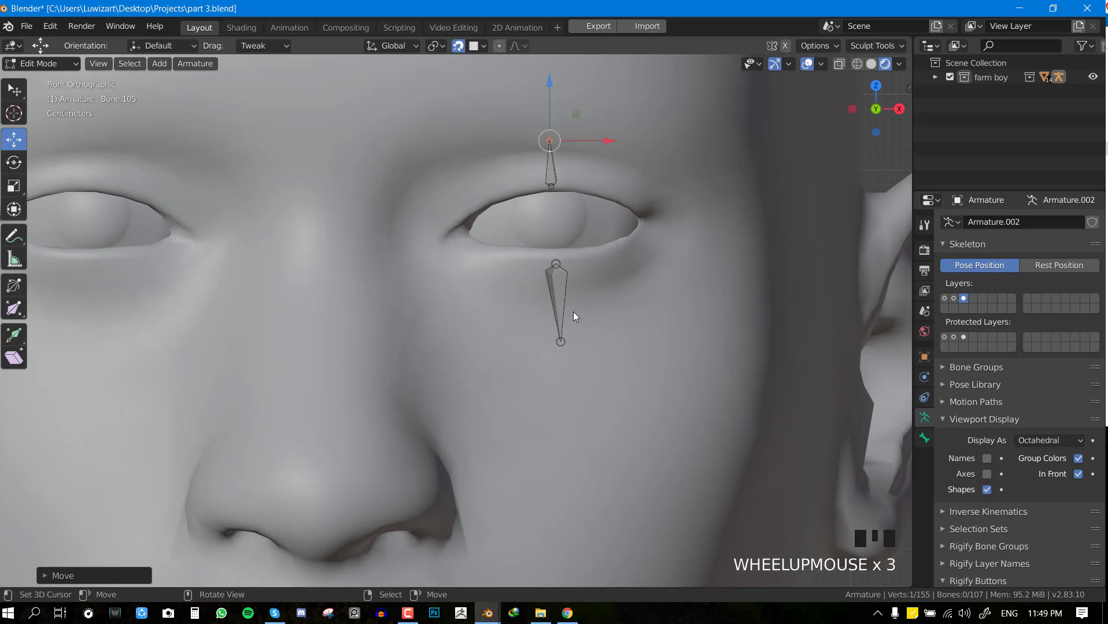
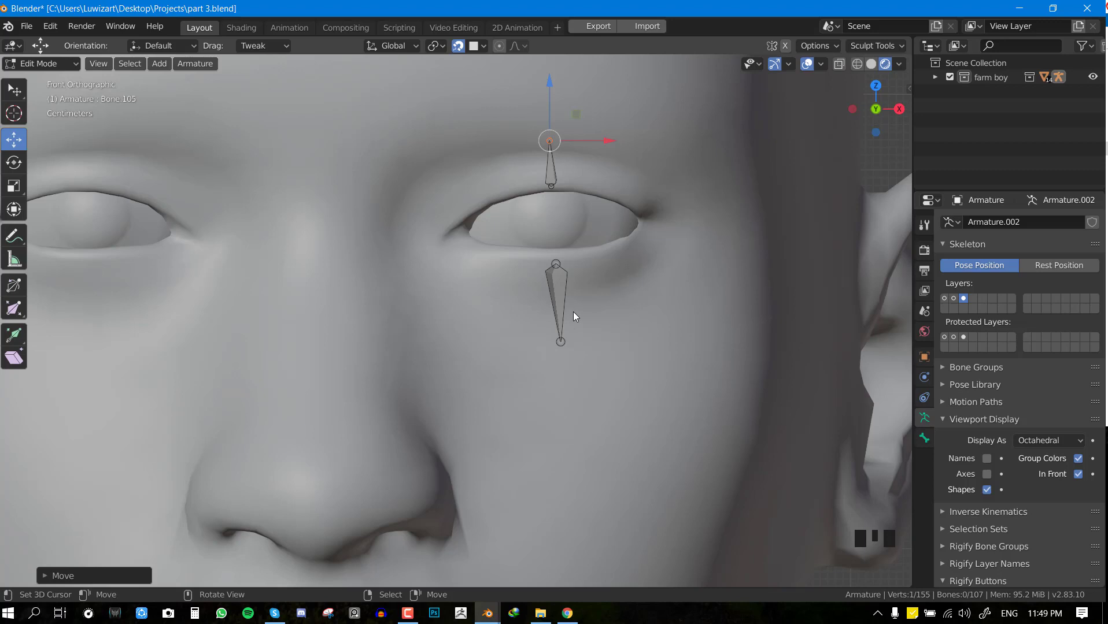
right_click(557, 135)
left_click_drag(553, 108, 554, 123)
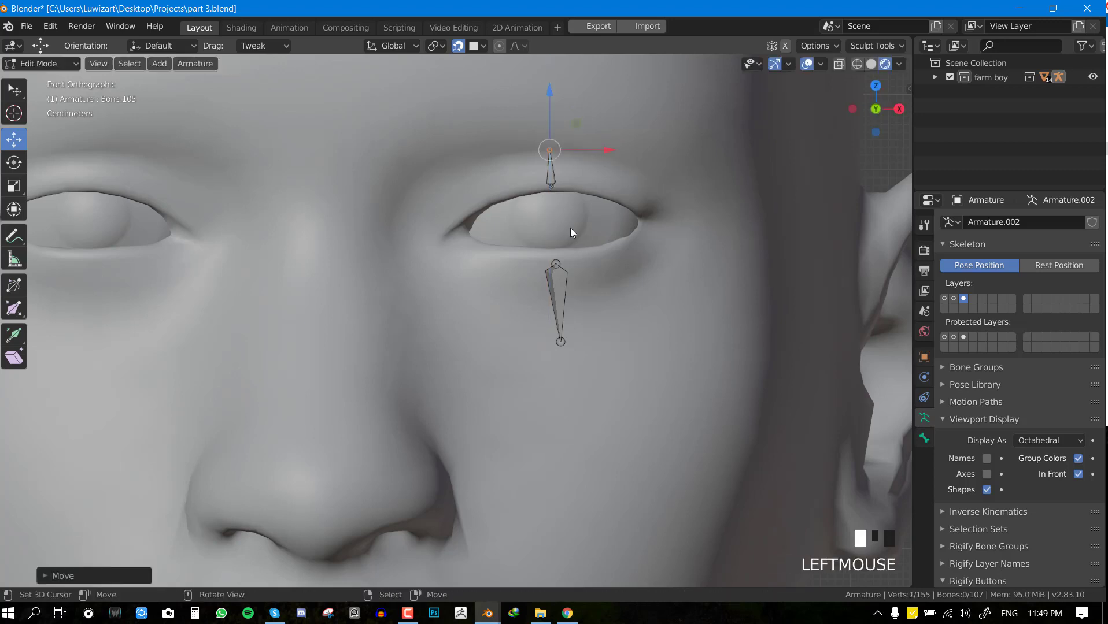
right_click(556, 342)
left_click_drag(554, 310, 556, 284)
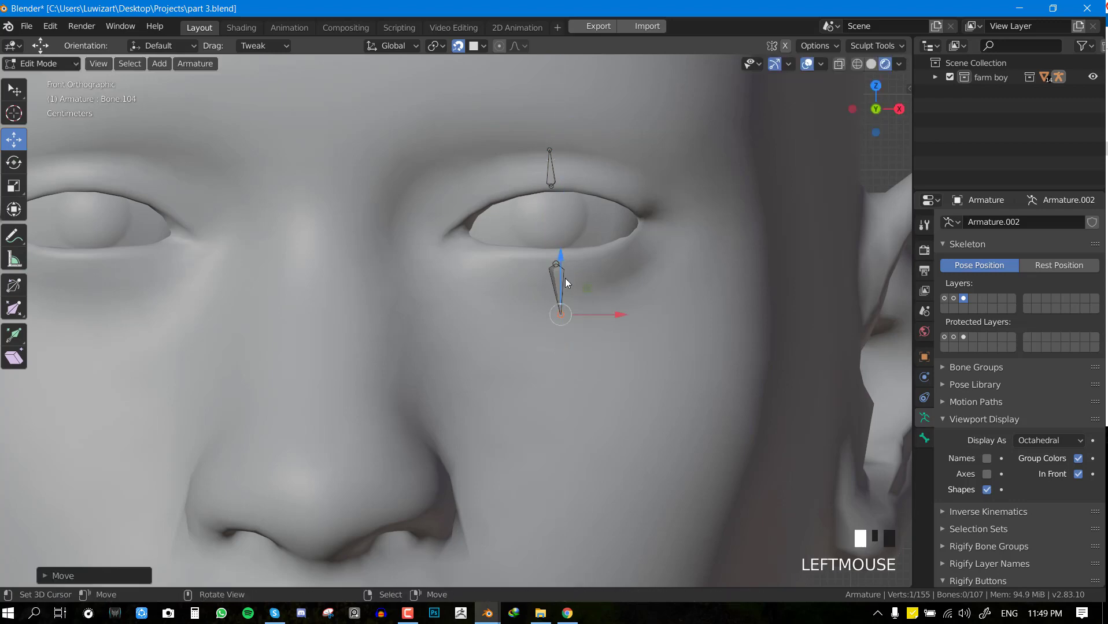
Select both the upper and lower left eyelid bones and enable Deform for them together
scroll(556, 300, "down", 2)
middle_click_drag(555, 299, 515, 295)
scroll(374, 470, "down", 3)
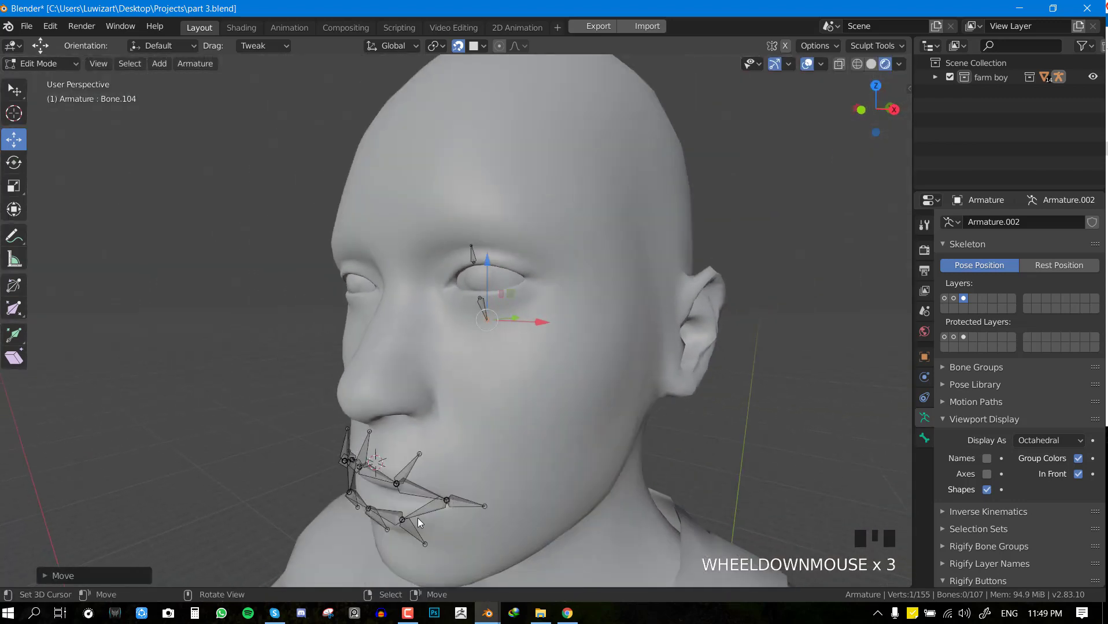
key("KP_1")
scroll(517, 216, "up", 3)
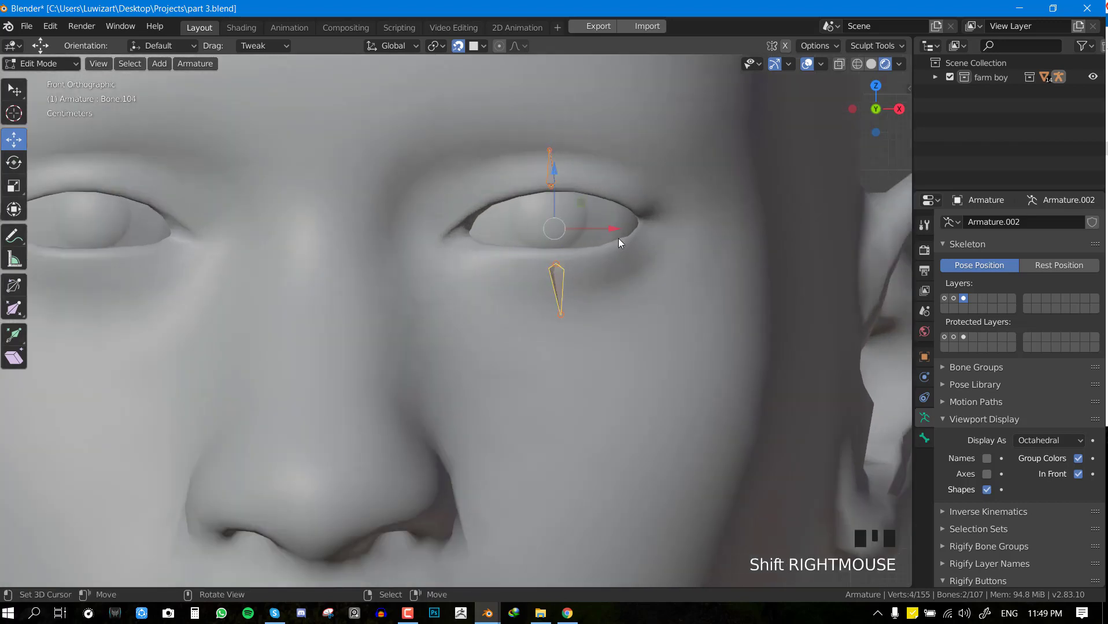
scroll(618, 238, "down", 3)
scroll(982, 451, "down", 4)
left_click(923, 439)
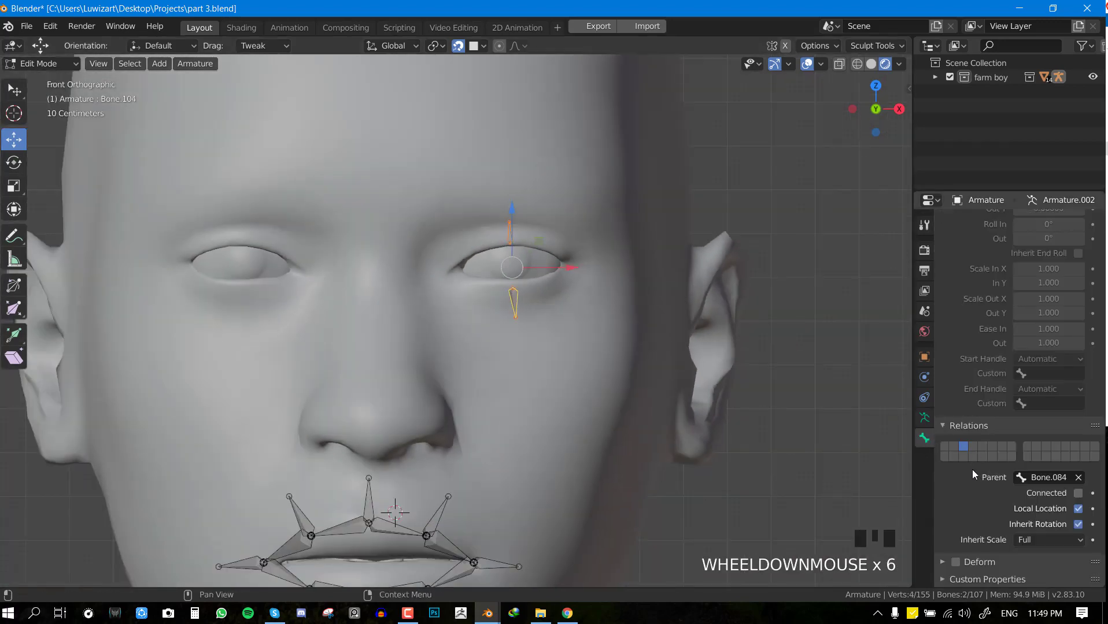
left_click(956, 563, "alt")
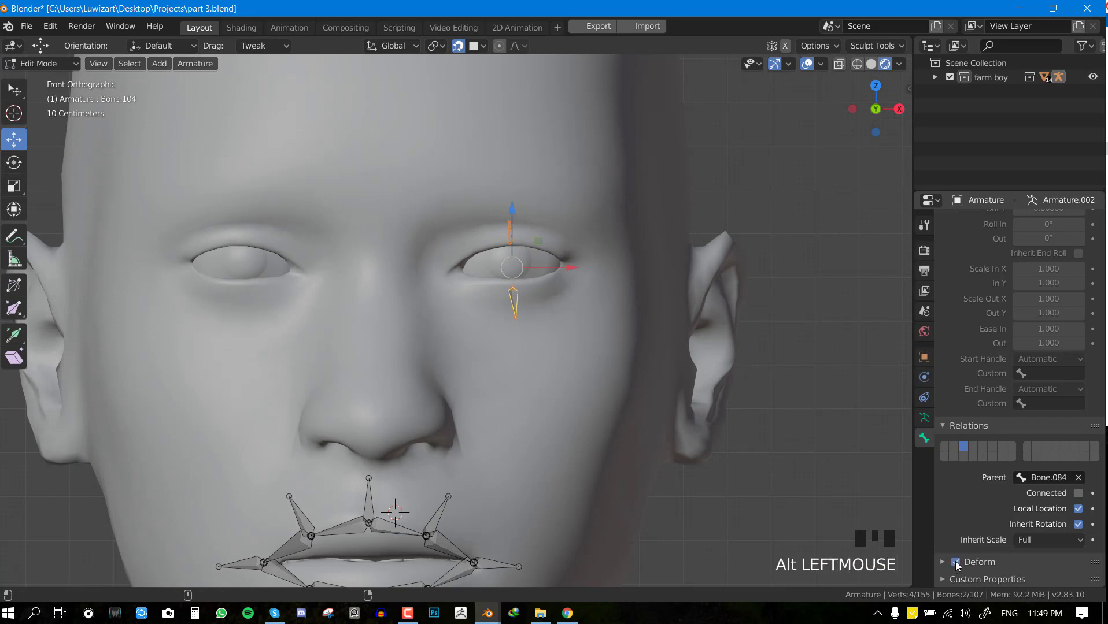
Save the file, switch the armature from Edit Mode to Pose Mode and clear the selected bones' rotation
scroll(592, 313, "up", 2)
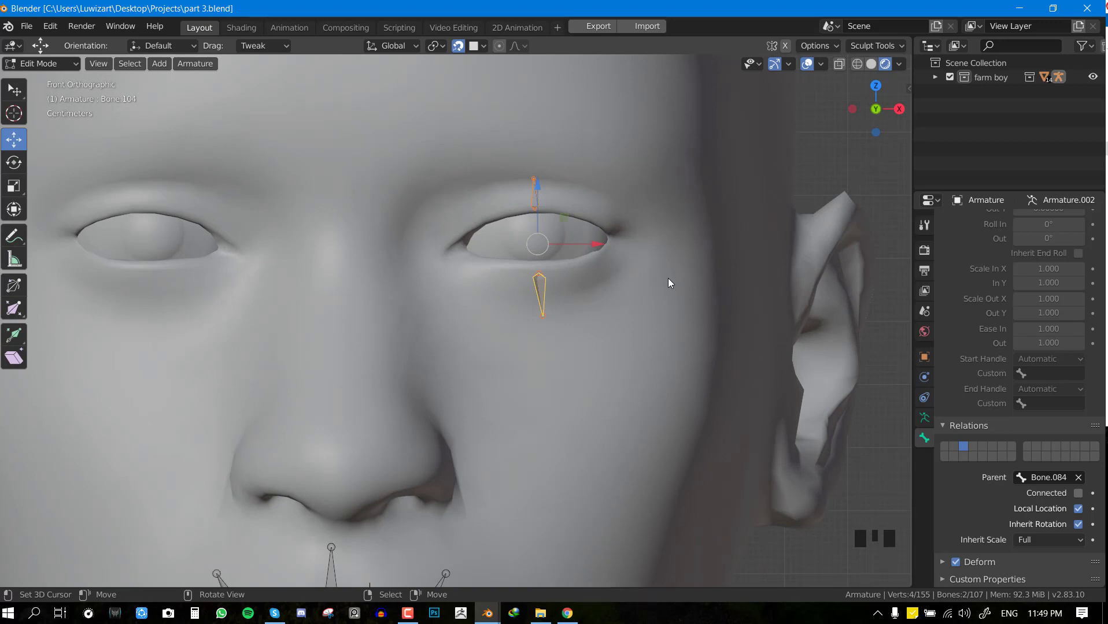
scroll(682, 266, "up", 3)
middle_click_drag(697, 230, 652, 311, "shift")
key("Tab")
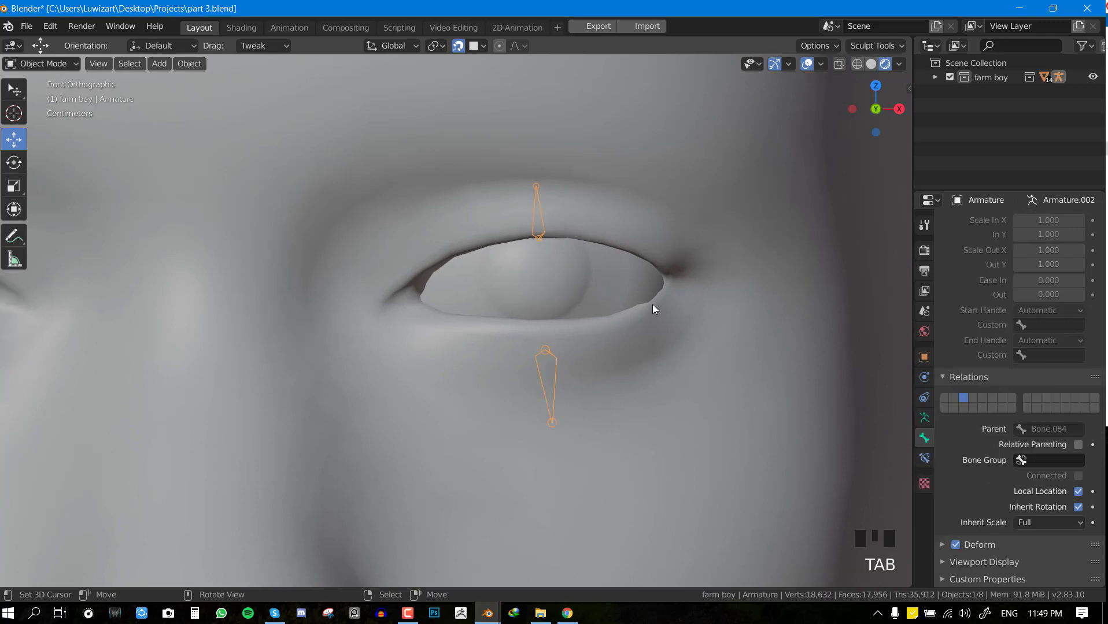
scroll(660, 307, "down", 1)
scroll(660, 308, "down", 2)
key("ctrl+s")
key("ctrl+Tab")
key("alt+r")
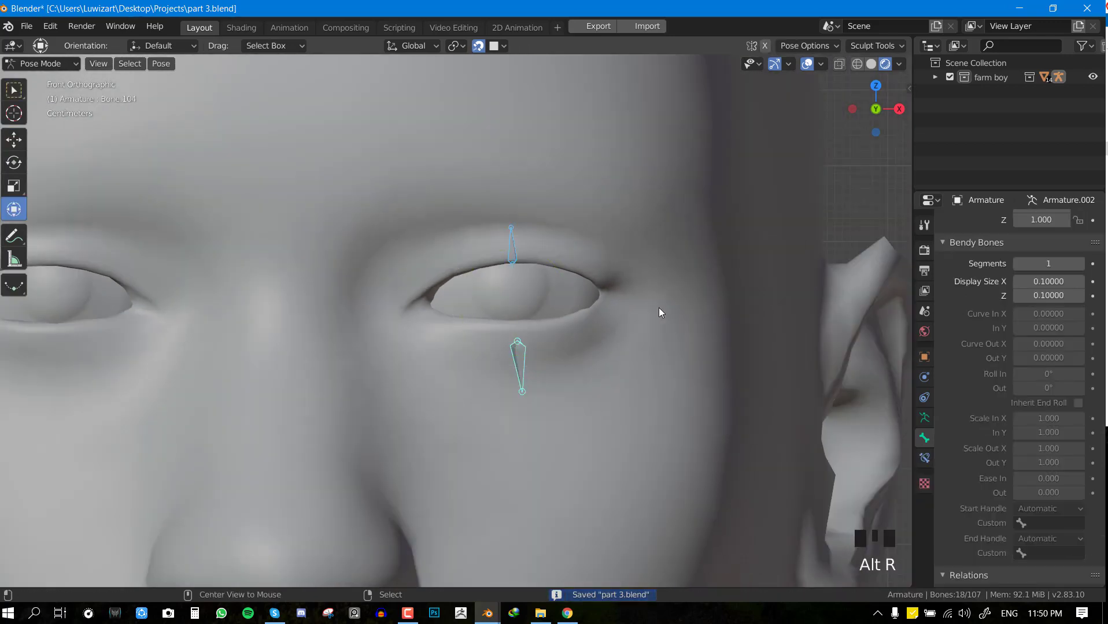
Clear the rotation and the parent of the upper and lower eyelid bones, and save the file
key("alt+r")
key("Tab")
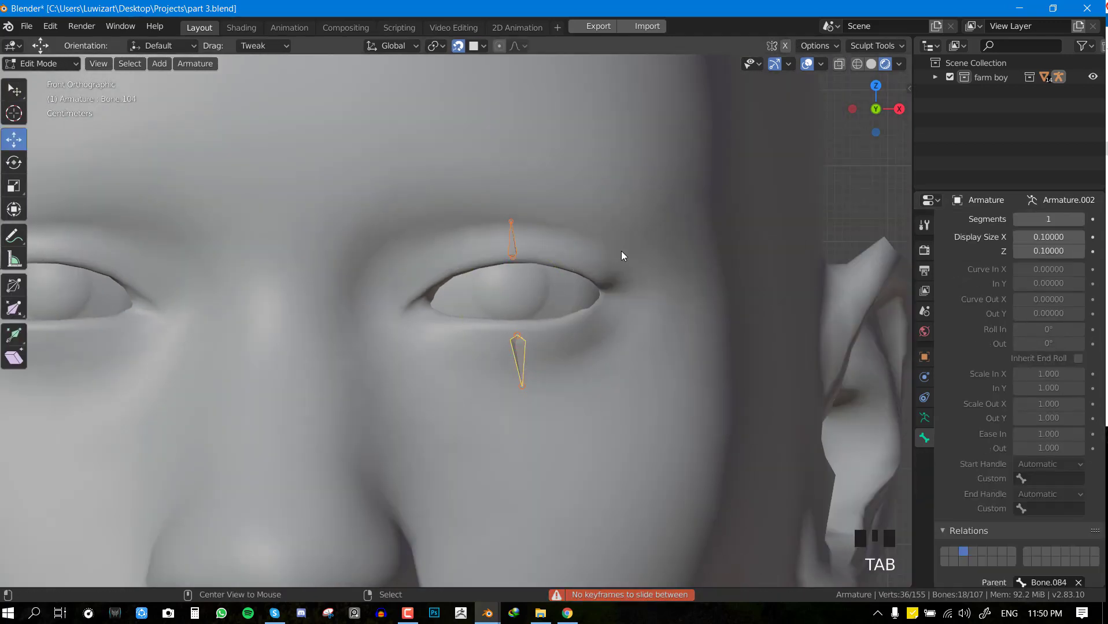
key("alt+p")
left_click(596, 274)
key("Tab")
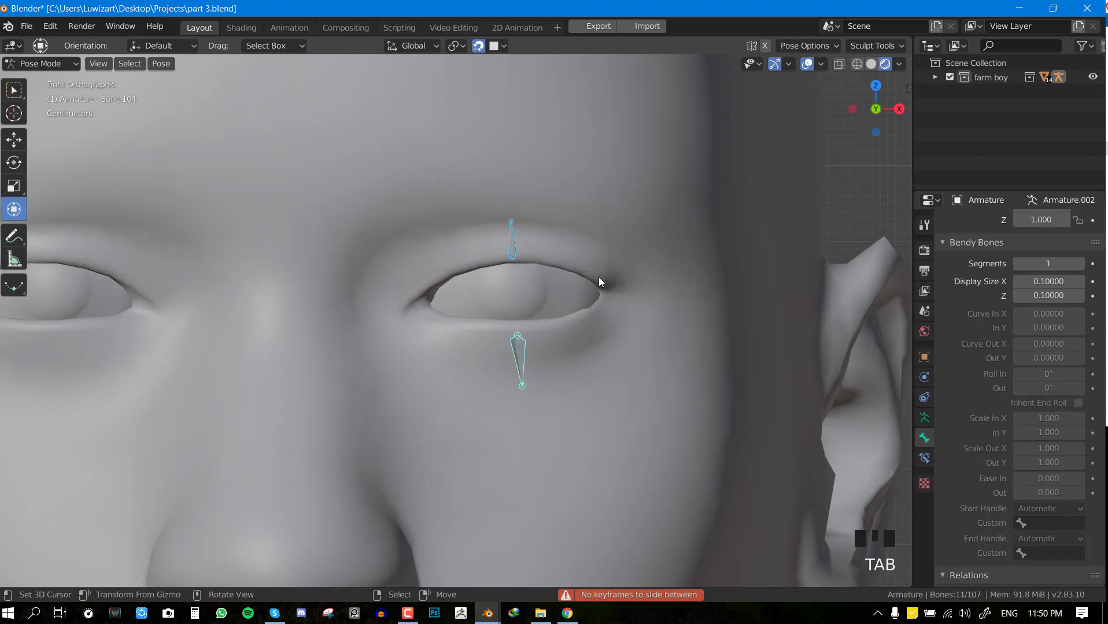
scroll(598, 295, "down", 4)
key("ctrl+s")
middle_click_drag(572, 331, 583, 296, "shift")
scroll(532, 301, "up", 4)
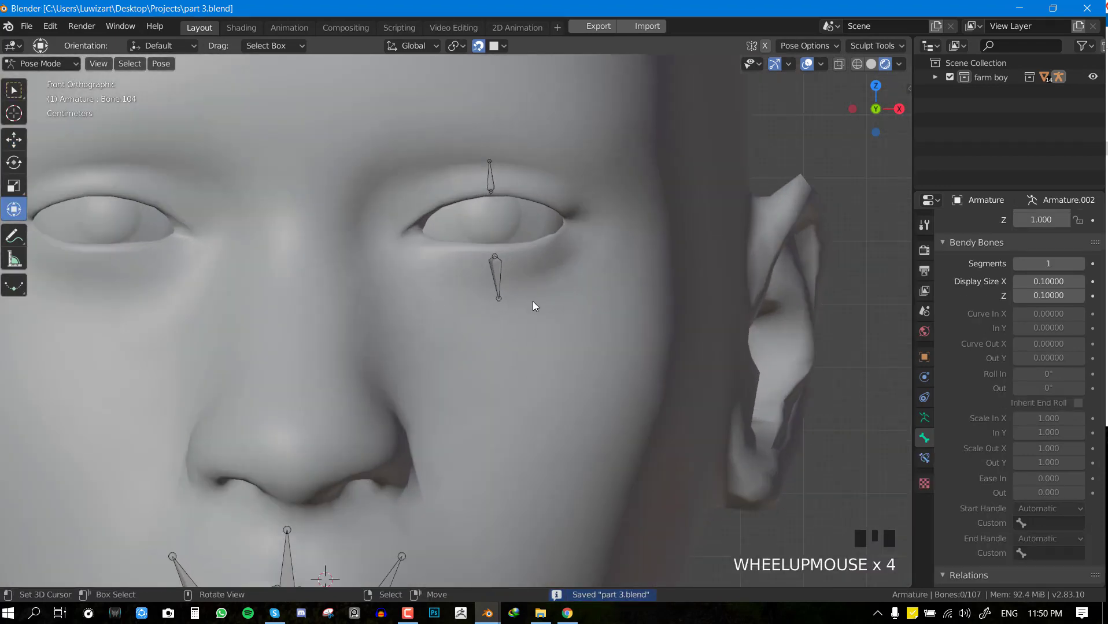
Leave Pose Mode, select the armature together with the body mesh, and put the body into Weight Paint mode
scroll(557, 290, "down", 4)
key("ctrl+Tab")
scroll(518, 279, "up", 1)
scroll(517, 279, "up", 1)
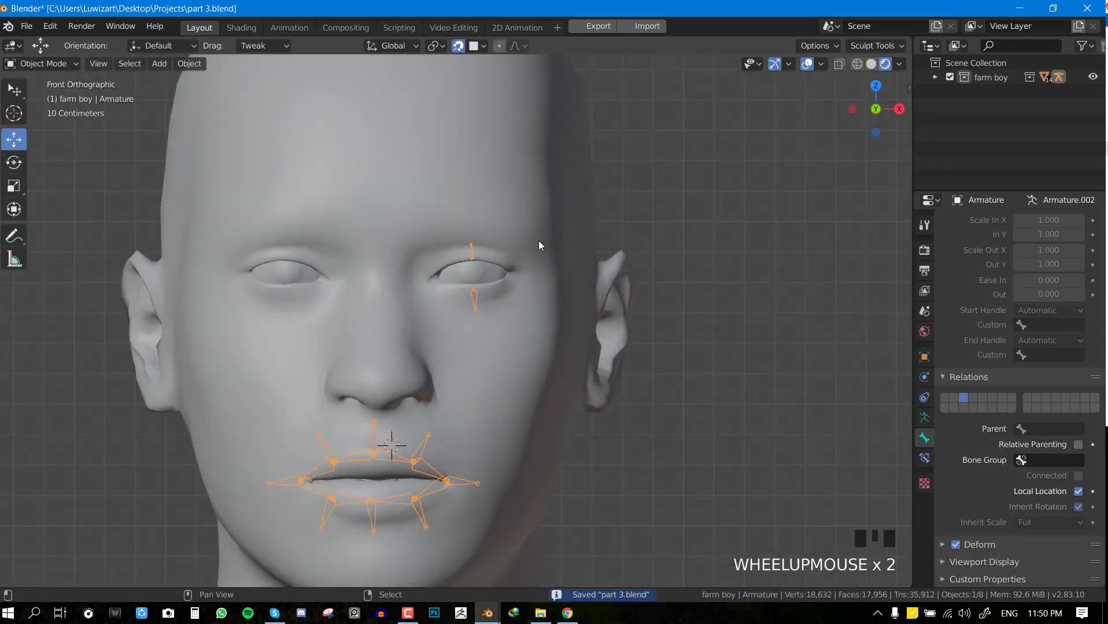
left_click(536, 226, "shift")
key("ctrl+Tab")
left_click(327, 161)
scroll(482, 240, "up", 2)
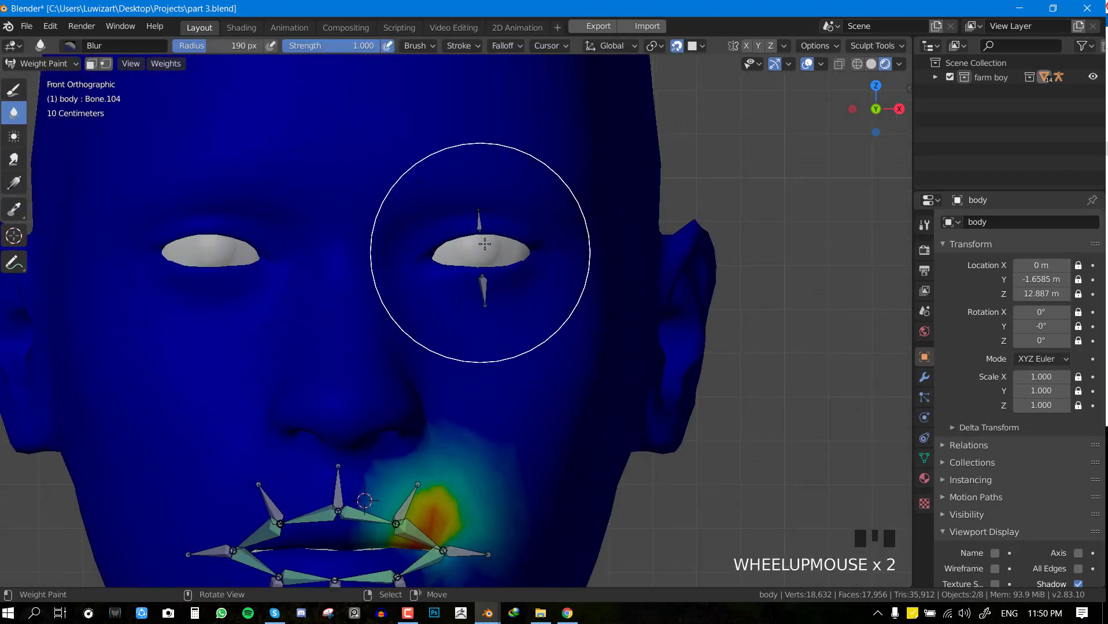
Remove all body vertices from the upper eyelid bone's vertex group, Bone.105
right_click(484, 237)
scroll(519, 247, "up", 3)
scroll(548, 268, "down", 3)
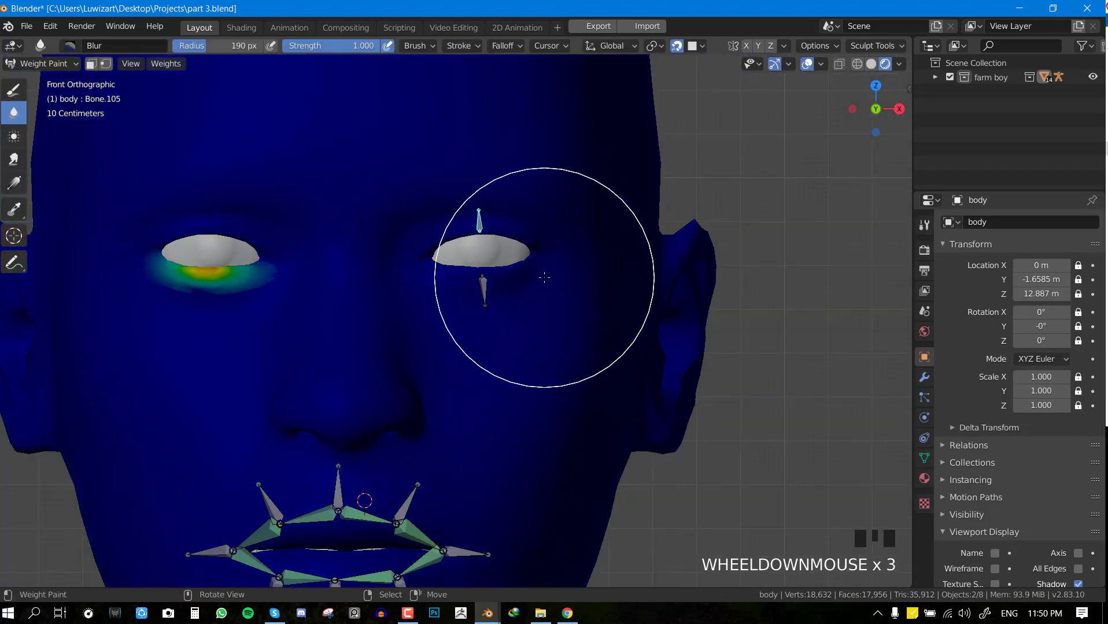
key("Tab")
key("a")
left_click(925, 459)
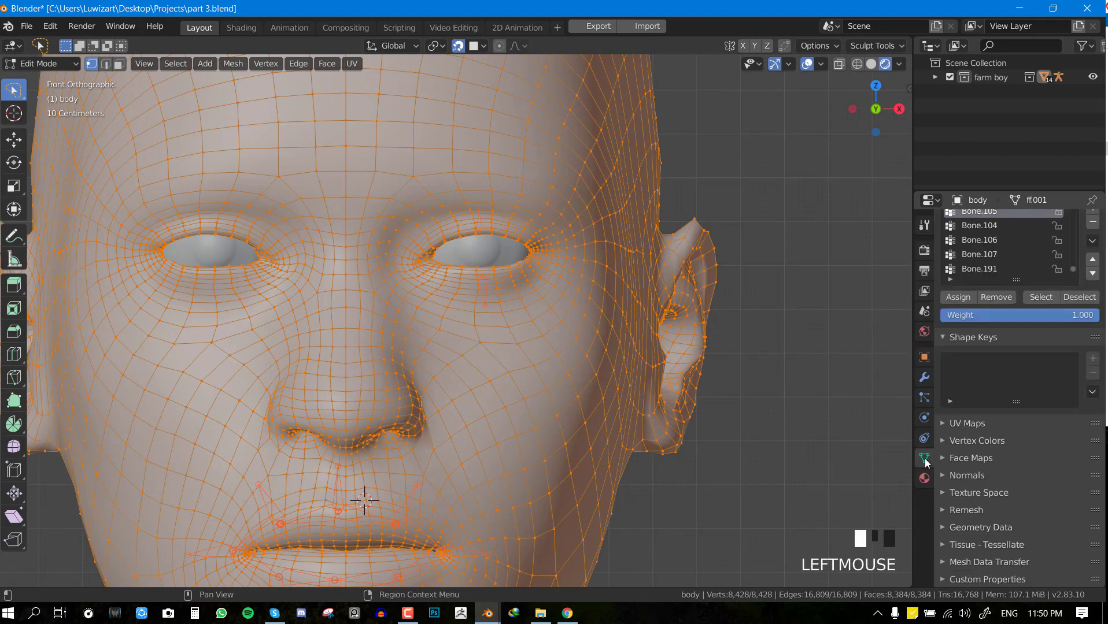
left_click(997, 300)
key("Tab")
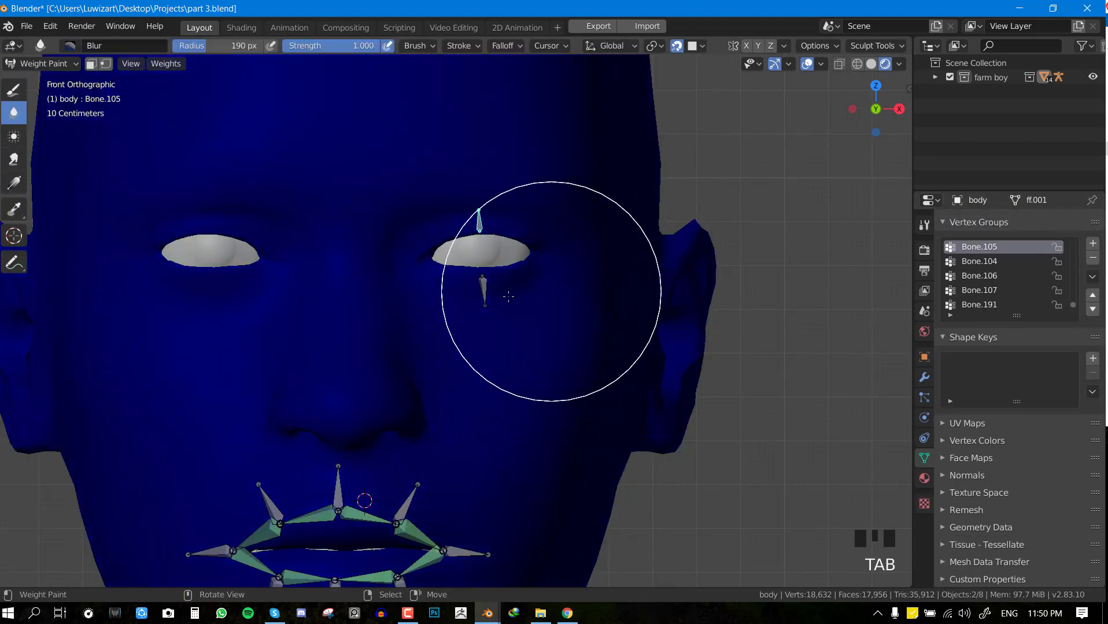
Remove all body vertices from the lower eyelid bone's vertex group, Bone.104, and set the brush radius to 137 px
right_click(484, 296)
key("Tab")
triple_click(989, 332)
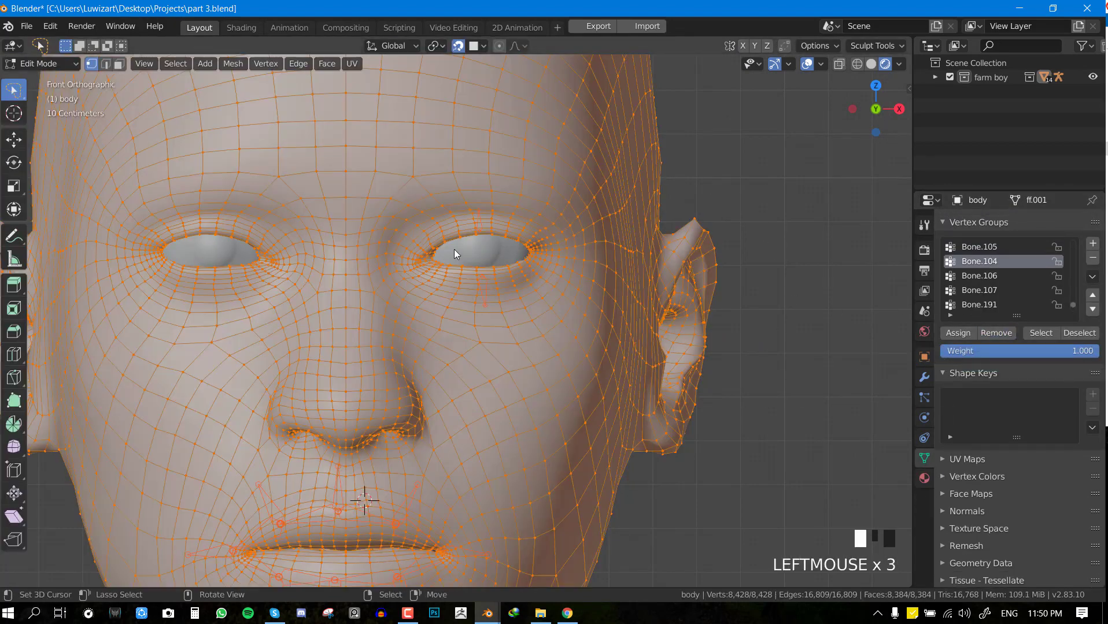
key("Tab")
scroll(532, 216, "up", 3)
scroll(531, 216, "up", 2)
key("f")
left_click(549, 301)
scroll(551, 282, "down", 7)
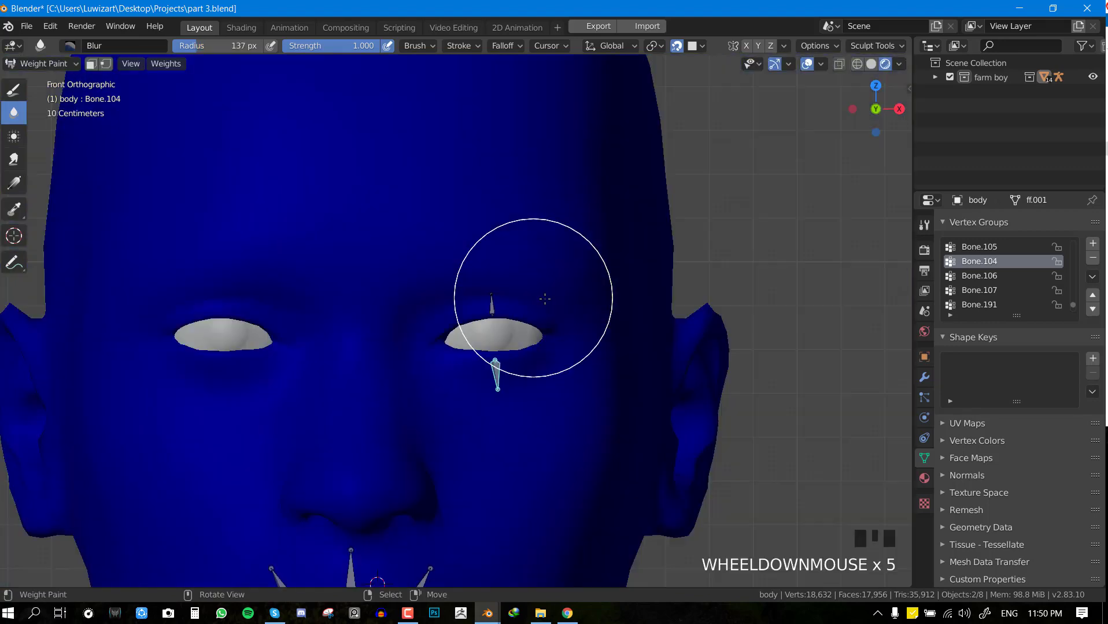
Show the armature layer containing the head bone, and select that bone while weight painting the body
scroll(551, 283, "down", 2)
key("ctrl+Tab")
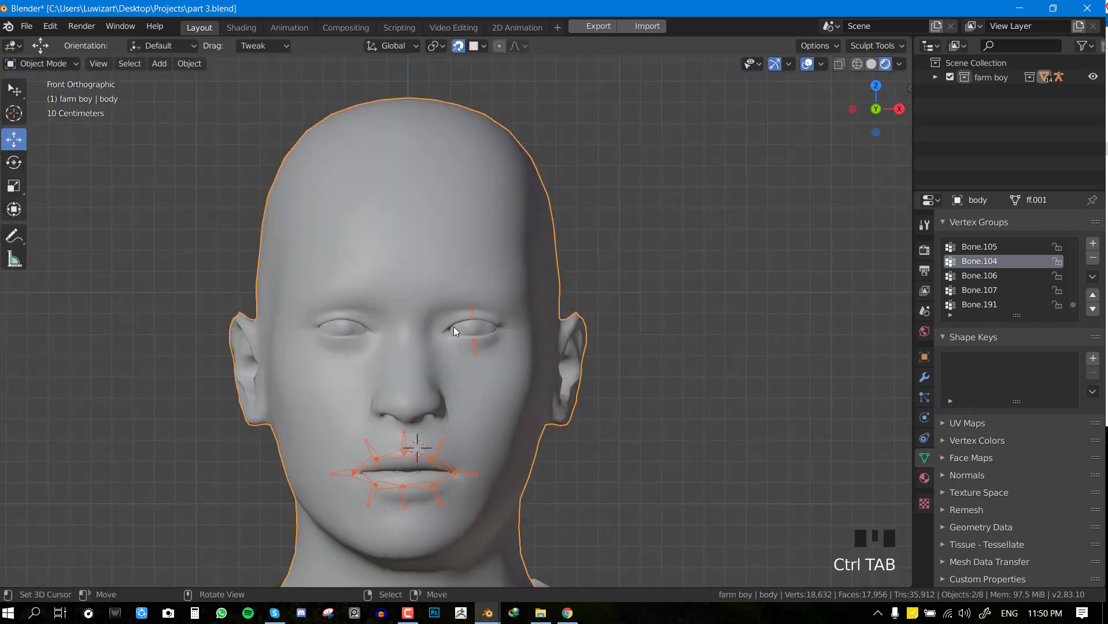
right_click(475, 347)
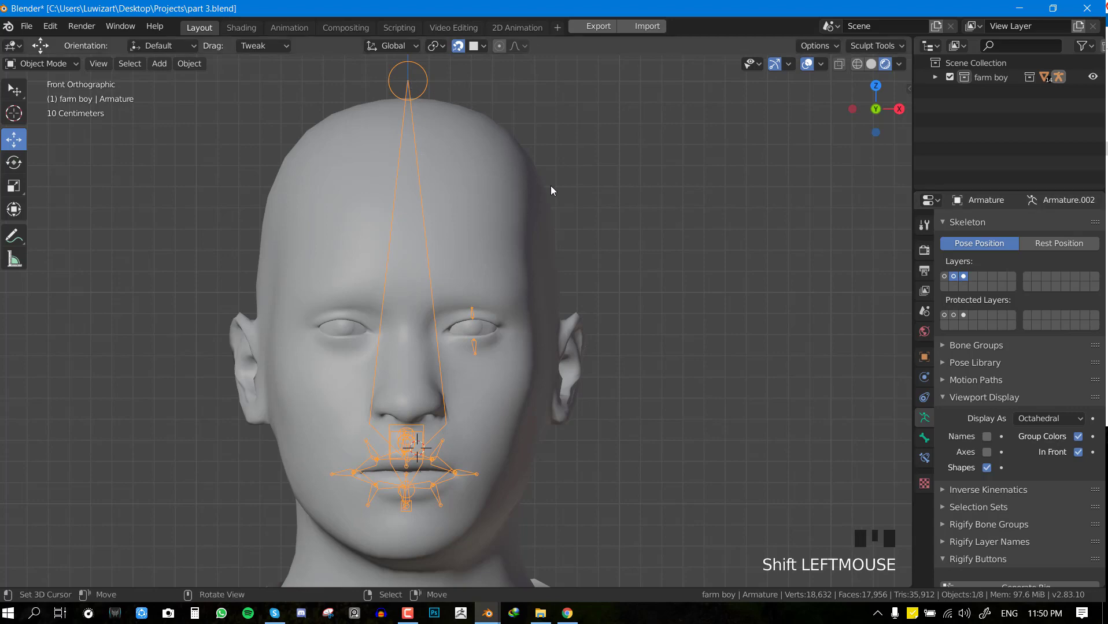
middle_click_drag(551, 187, 554, 194, "shift")
right_click(488, 187, "shift")
key("ctrl+Tab")
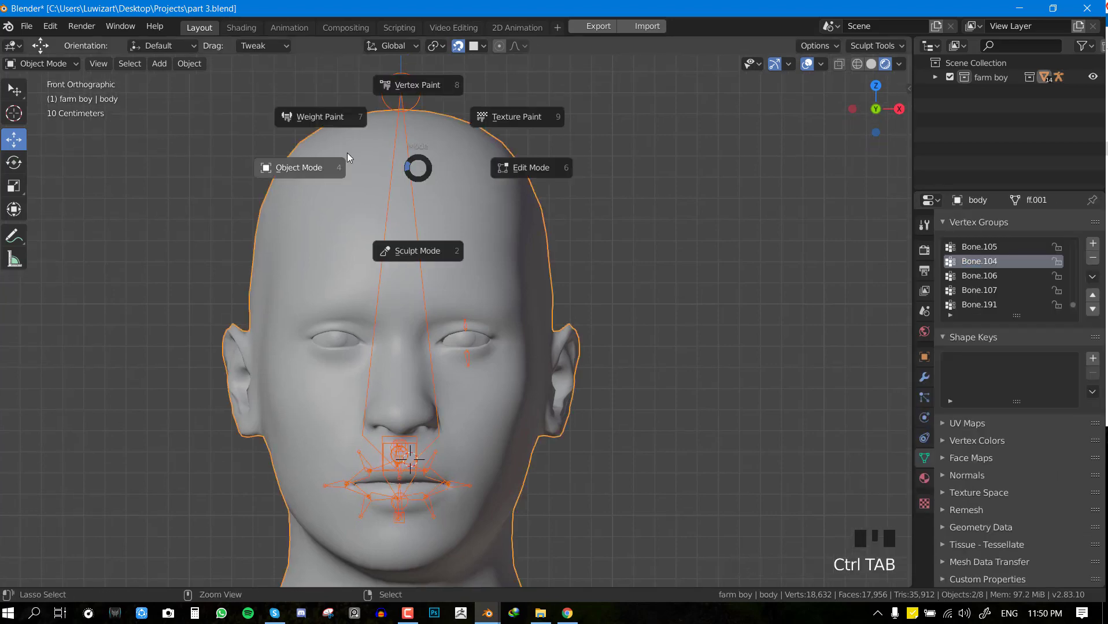
right_click(405, 179)
scroll(539, 272, "up", 5)
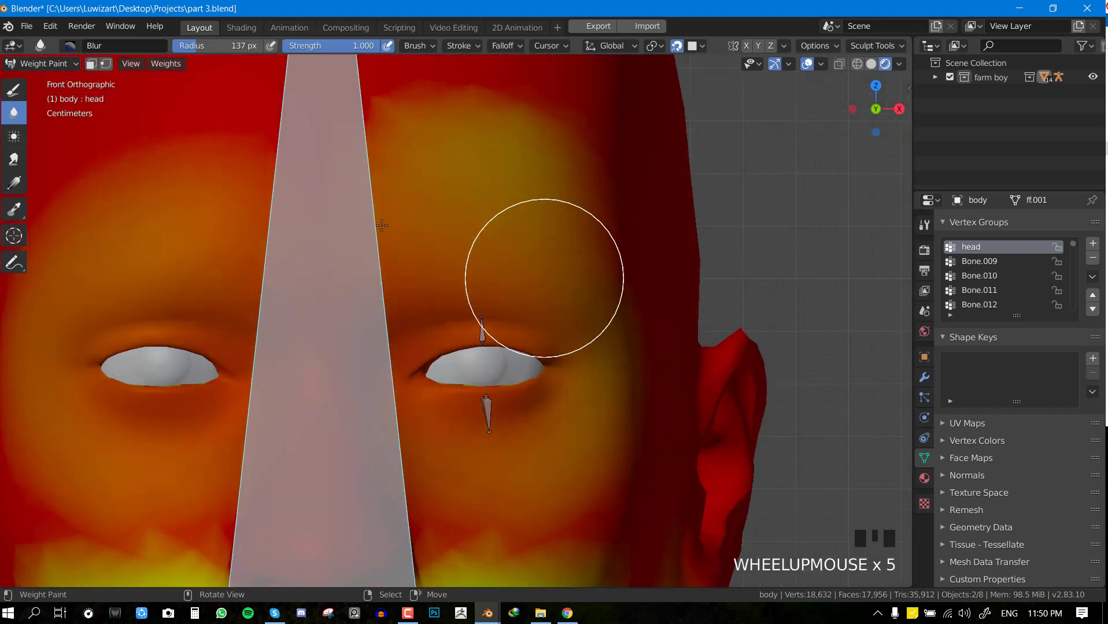
Paint out head weight at the eye's corner and underside with the Draw brush at weight 0, and enable X mirroring
key("space")
left_click(404, 137)
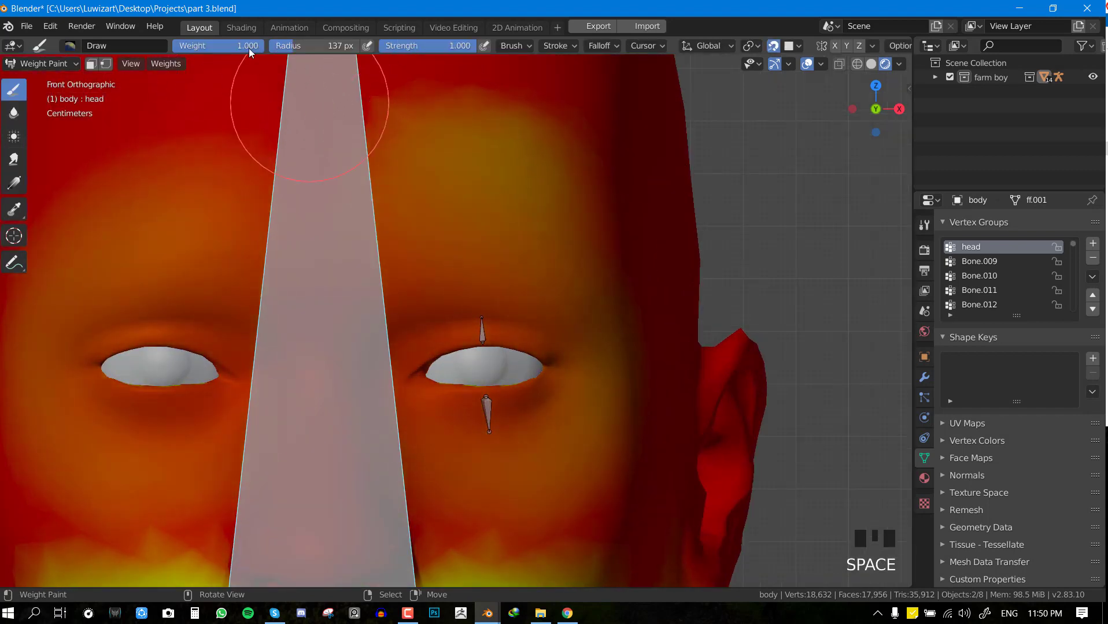
key("Return")
left_click_drag(230, 49, 227, 48)
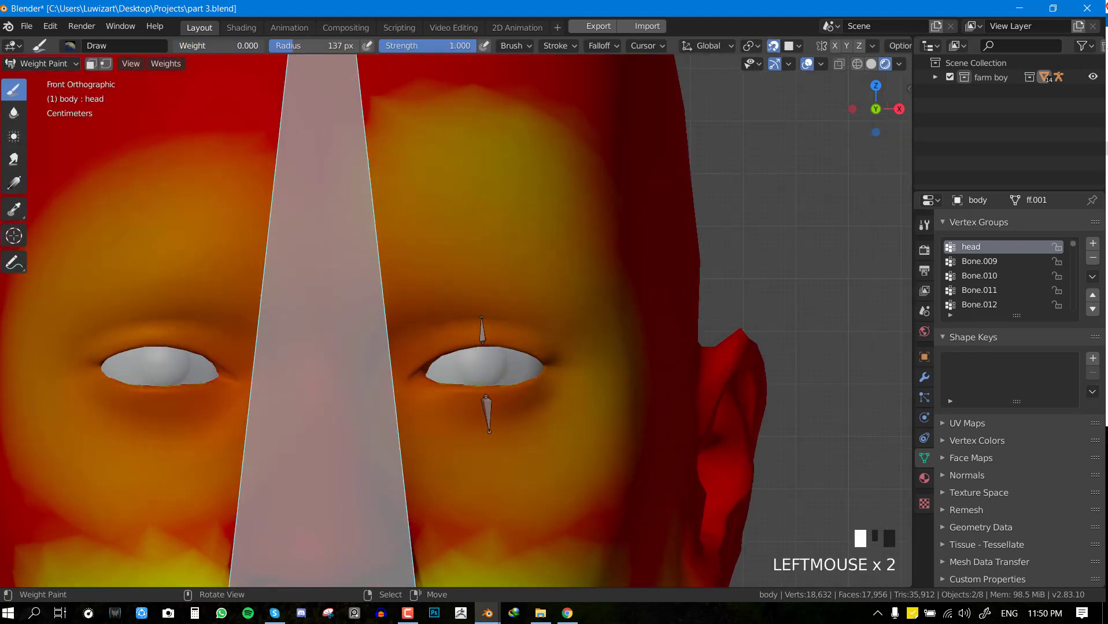
mouse_move(524, 410)
left_mouse_down()
mouse_move(468, 361)
mouse_move(404, 373)
left_mouse_up()
left_click(834, 46)
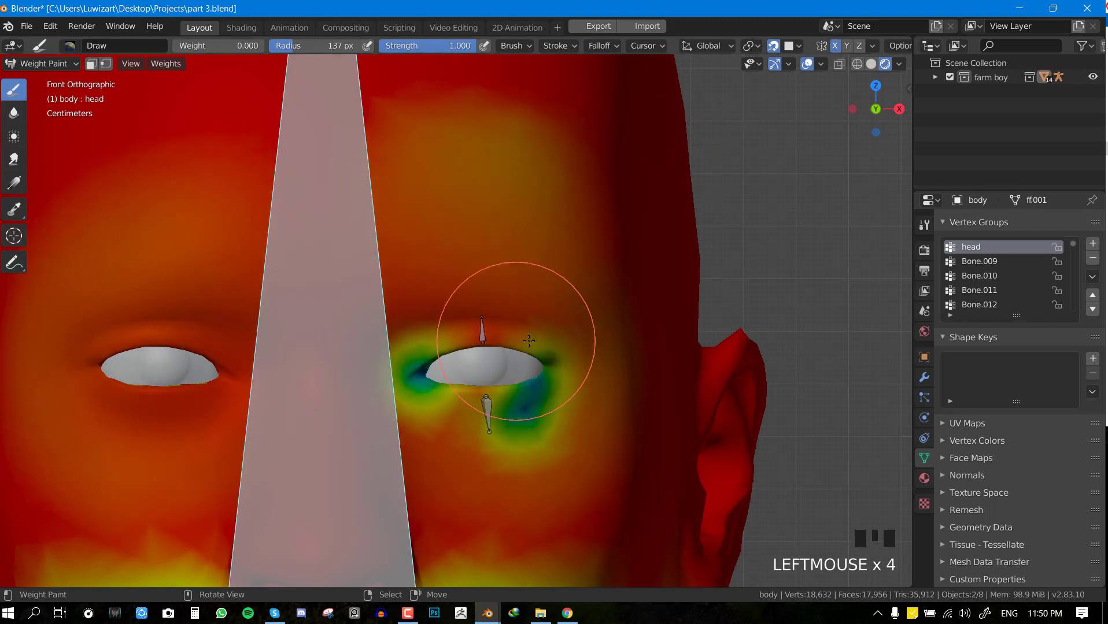
Set the brush radius to 176 px and paint zero head weight across the area beneath the eyes
key("f")
left_click(655, 344)
left_click(449, 397)
left_click(481, 427)
left_click(506, 420)
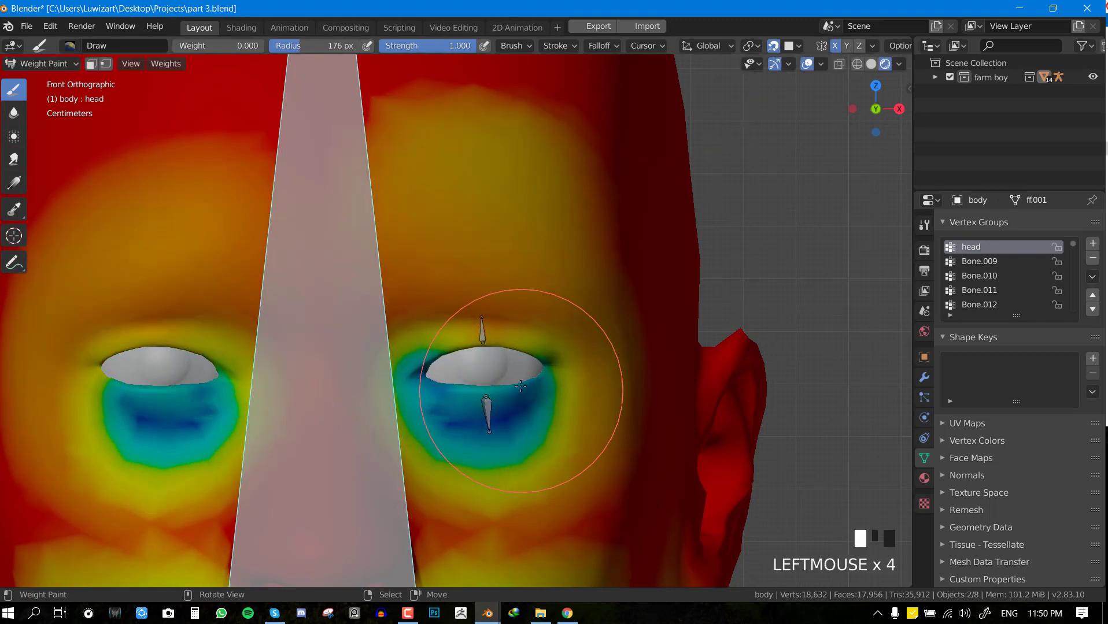
left_click(523, 386)
Paint zero head weight over the upper eyelids and both eye corners to complete a weight-free ring around each eye
left_click(463, 347)
left_click(456, 348)
left_click(472, 343)
left_click(506, 341)
left_click(520, 345)
left_click(523, 350)
left_click(508, 352)
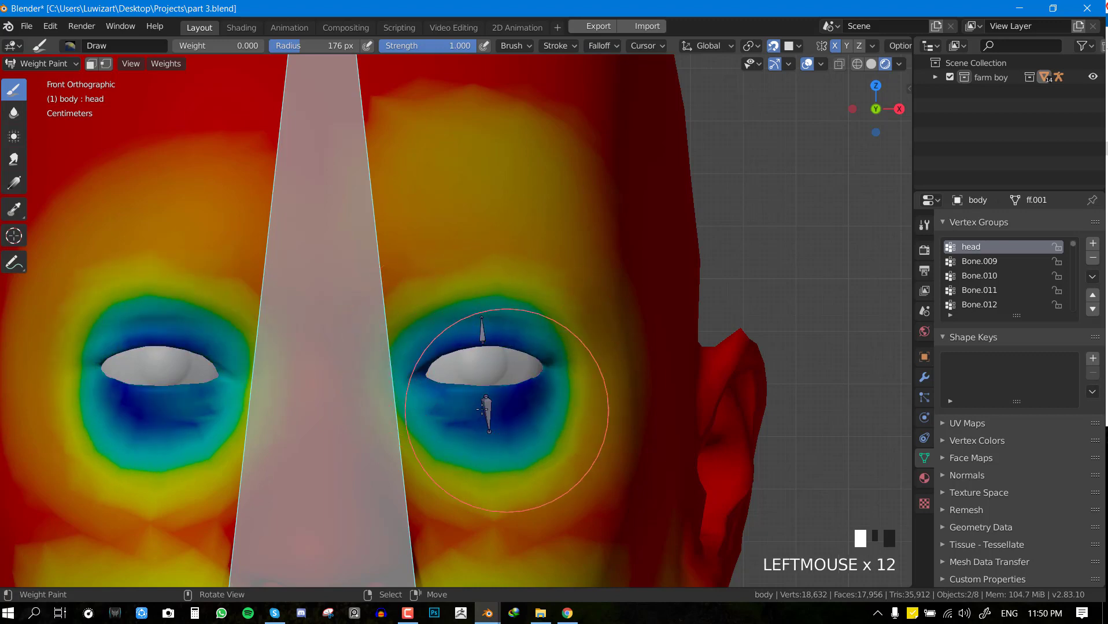
left_click(496, 353)
left_click(483, 353)
left_click(500, 354)
left_click(518, 355)
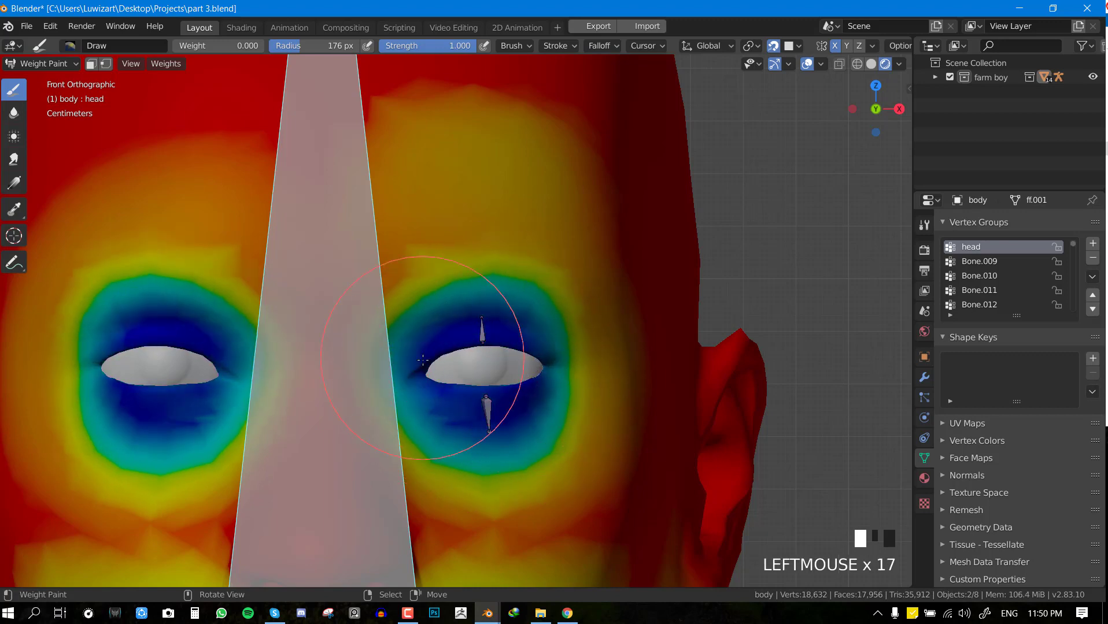
left_click(494, 364)
left_click(482, 358)
left_click(511, 350)
left_click(543, 347)
left_click(542, 362)
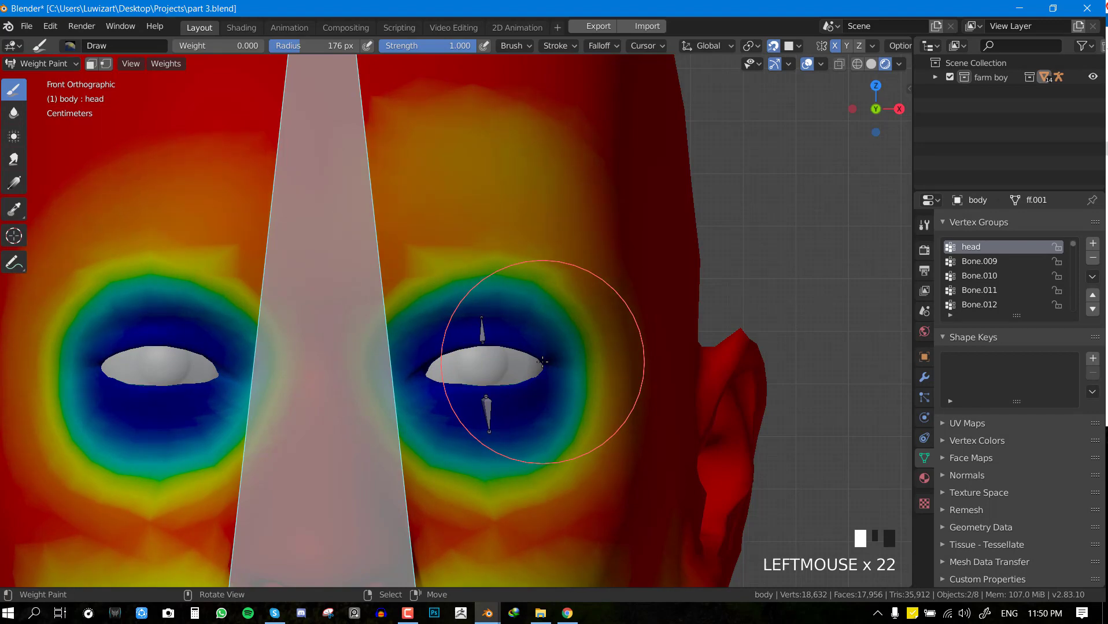
middle_click_drag(559, 350, 507, 371)
left_click(524, 366)
key("KP_1")
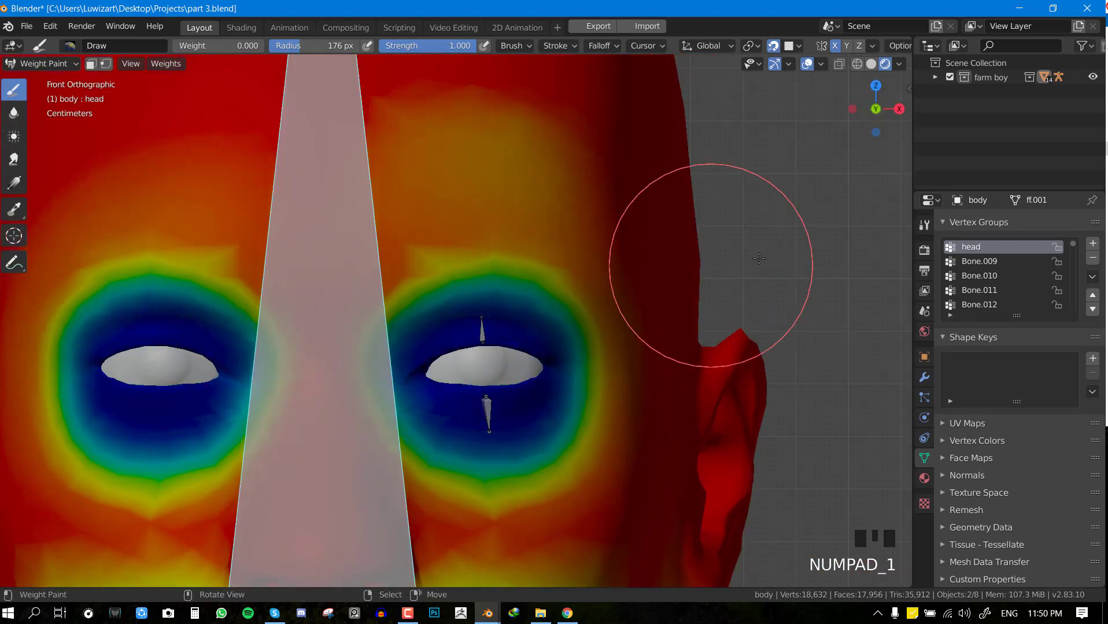
Reselect the armature and body in Object Mode, return to Weight Paint mode, and select the upper eyelid bone
key("ctrl+Tab")
key("alt+a")
right_click(489, 329)
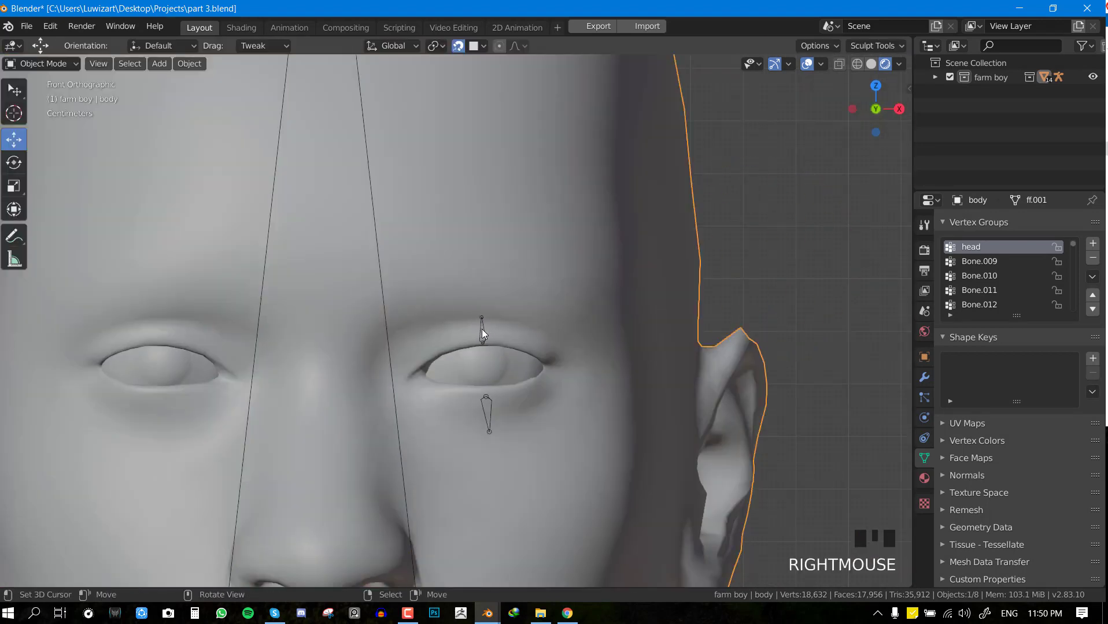
right_click(481, 329)
middle_click_drag(574, 296, 641, 266, "shift")
right_click(644, 253, "shift")
key("ctrl+Tab")
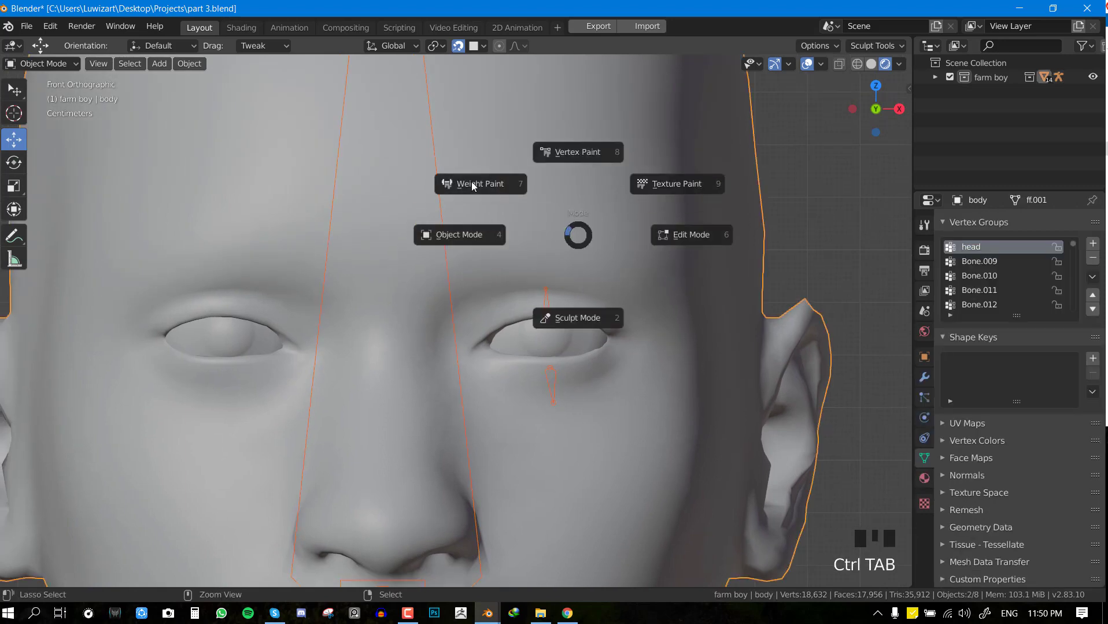
left_click(474, 186)
right_click(543, 293)
scroll(555, 301, "up", 5)
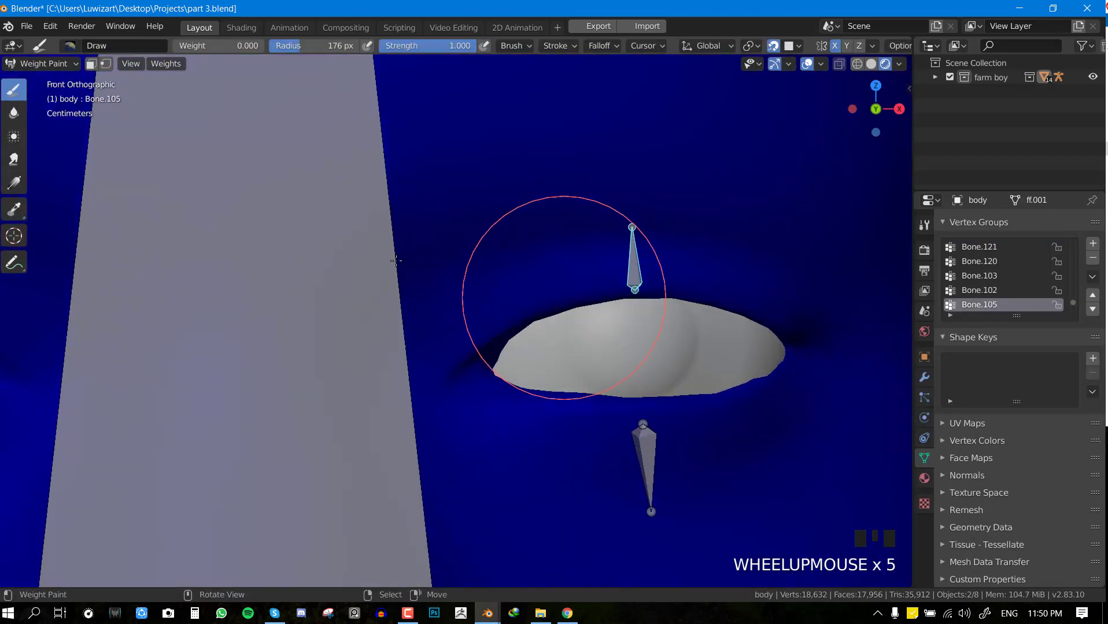
Set the Draw brush weight to 1.000 and paint the middle of the upper eyelid for Bone.105
left_click_drag(242, 46, 260, 46)
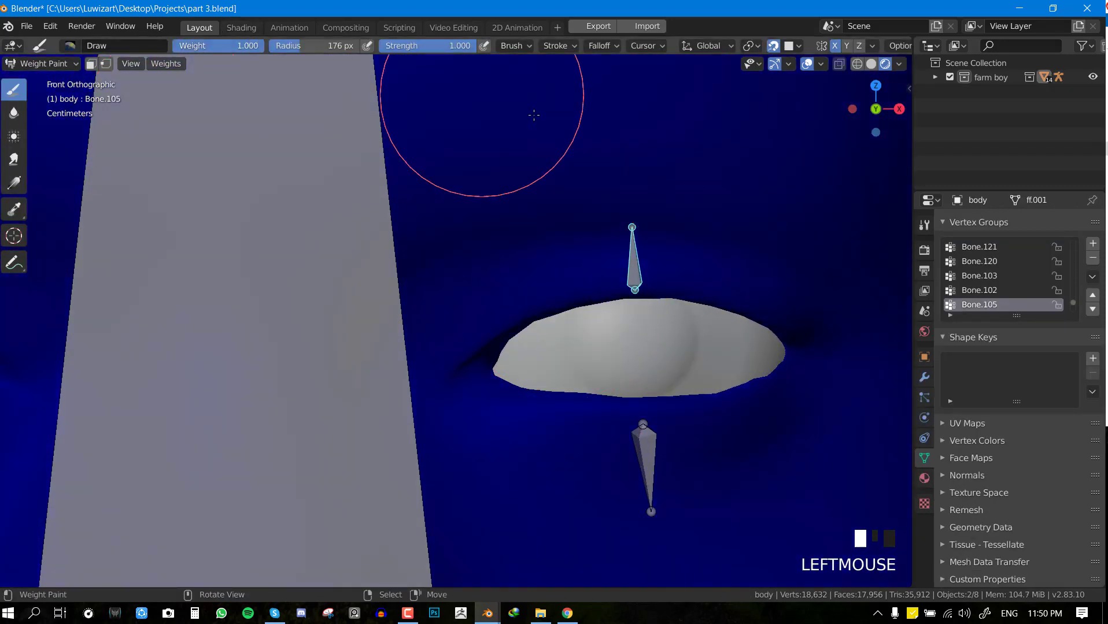
scroll(626, 335, "up", 2)
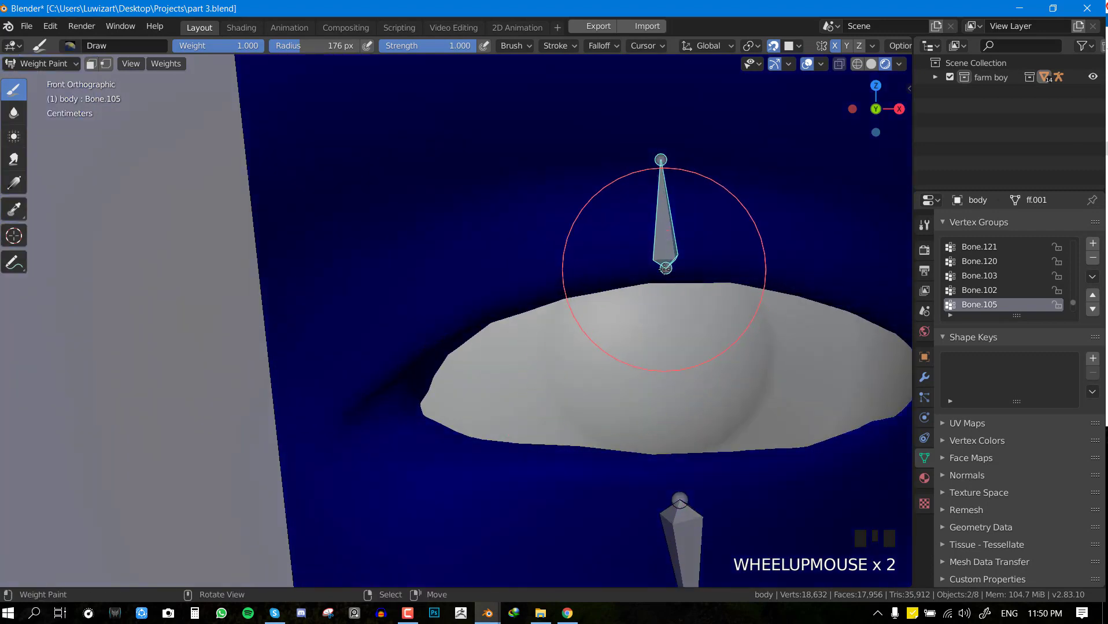
left_click(664, 268)
left_click(664, 269)
left_click(657, 270)
left_click(653, 270)
left_click(660, 266)
left_click(662, 265)
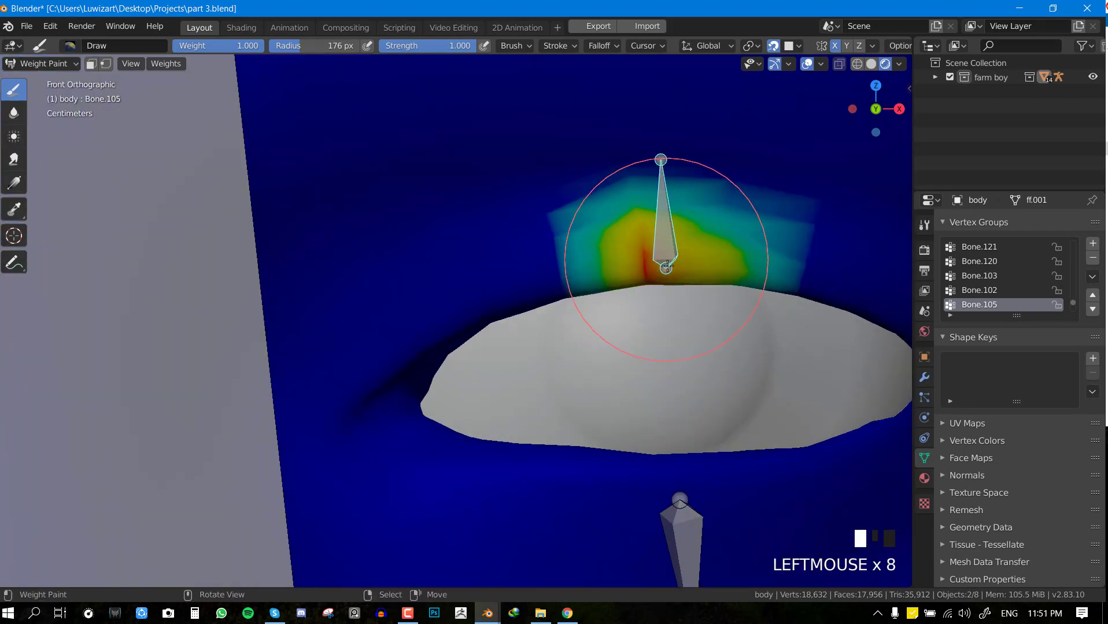
left_click(666, 264)
left_click(671, 263)
left_click(675, 261)
left_click(679, 260)
scroll(680, 261, "down", 2)
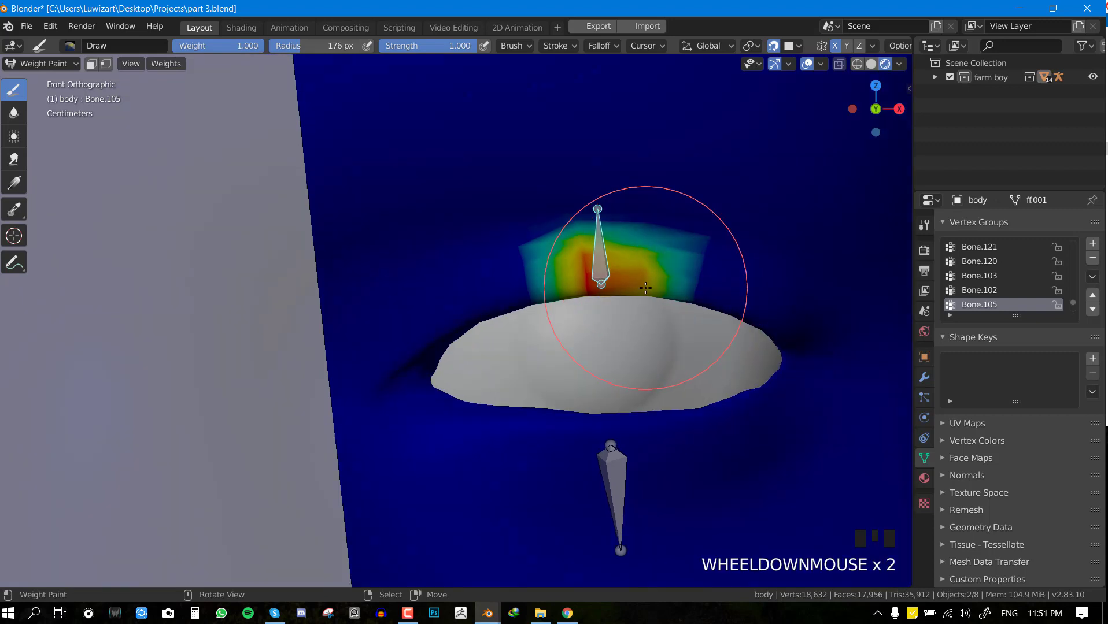
Move the upper eyelid bone down over the eye to pull the painted lid towards the lower lid
key("g")
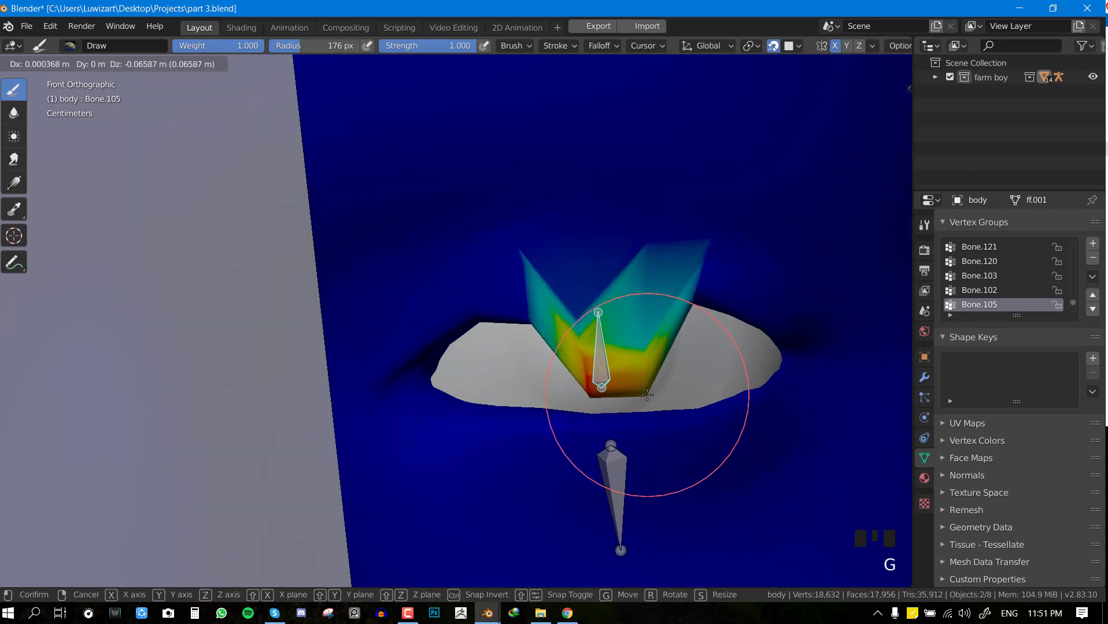
left_click(648, 376)
scroll(648, 375, "up", 1)
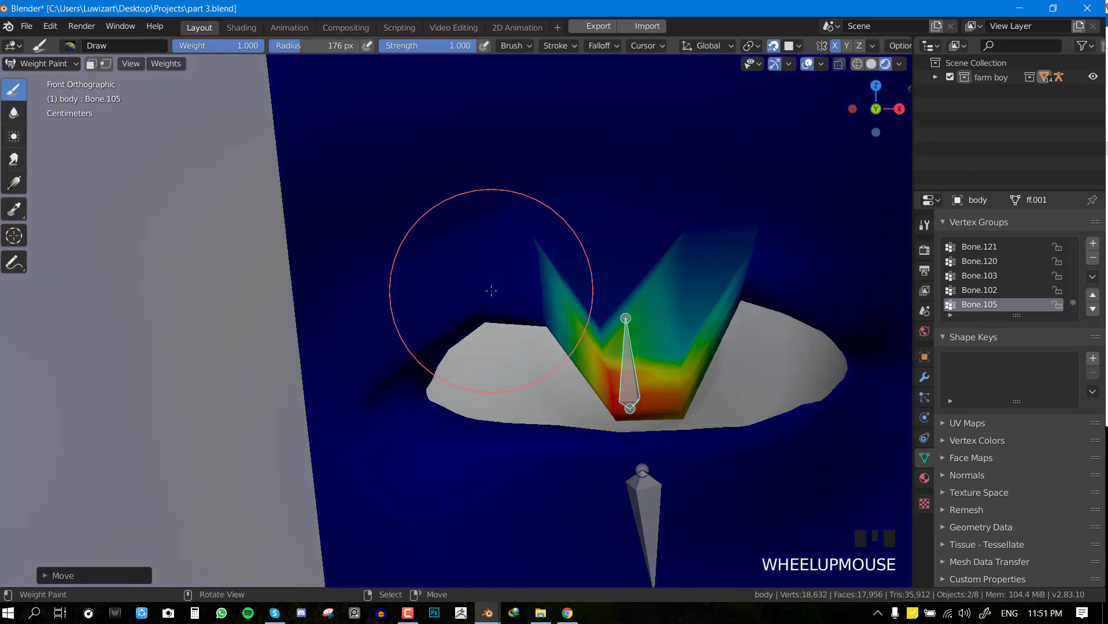
Smooth the Bone.105 weights across the whole upper eyelid and out to the eye corners with the Blur brush
mouse_move(491, 291)
left_mouse_down()
mouse_move(484, 262)
mouse_move(601, 304)
left_mouse_up()
key("ctrl+z")
key("space")
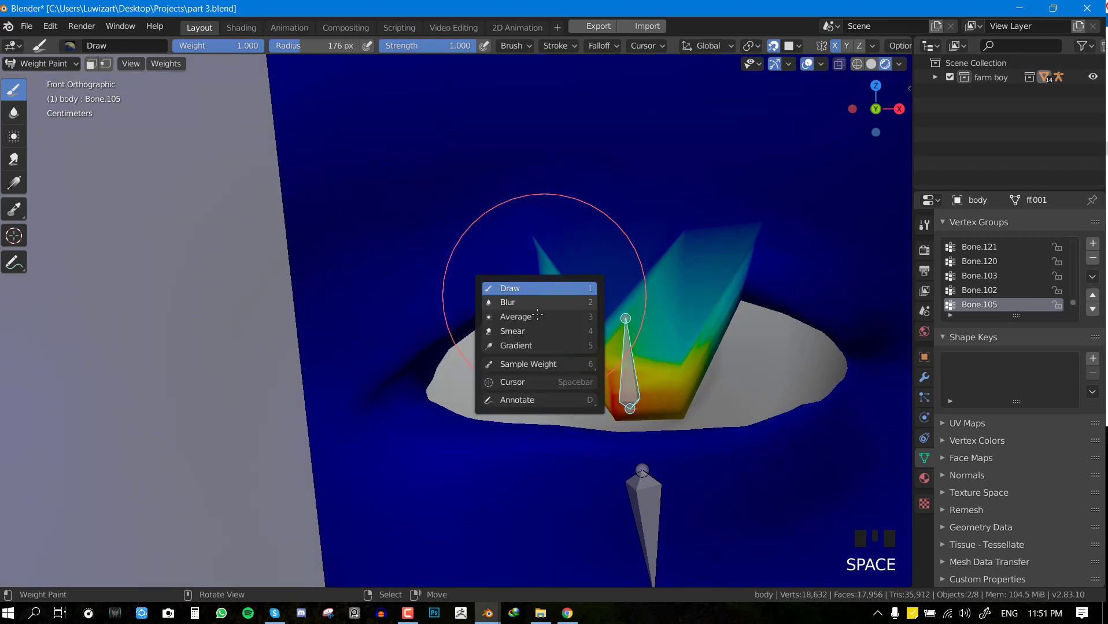
left_click(534, 304)
mouse_move(527, 309)
left_mouse_down()
mouse_move(462, 346)
mouse_move(418, 340)
left_mouse_up()
mouse_move(741, 276)
left_mouse_down()
mouse_move(823, 336)
mouse_move(819, 328)
left_mouse_up()
middle_click_drag(819, 328, 691, 292, "shift")
left_click_drag(696, 290, 734, 290)
left_click_drag(745, 295, 765, 299)
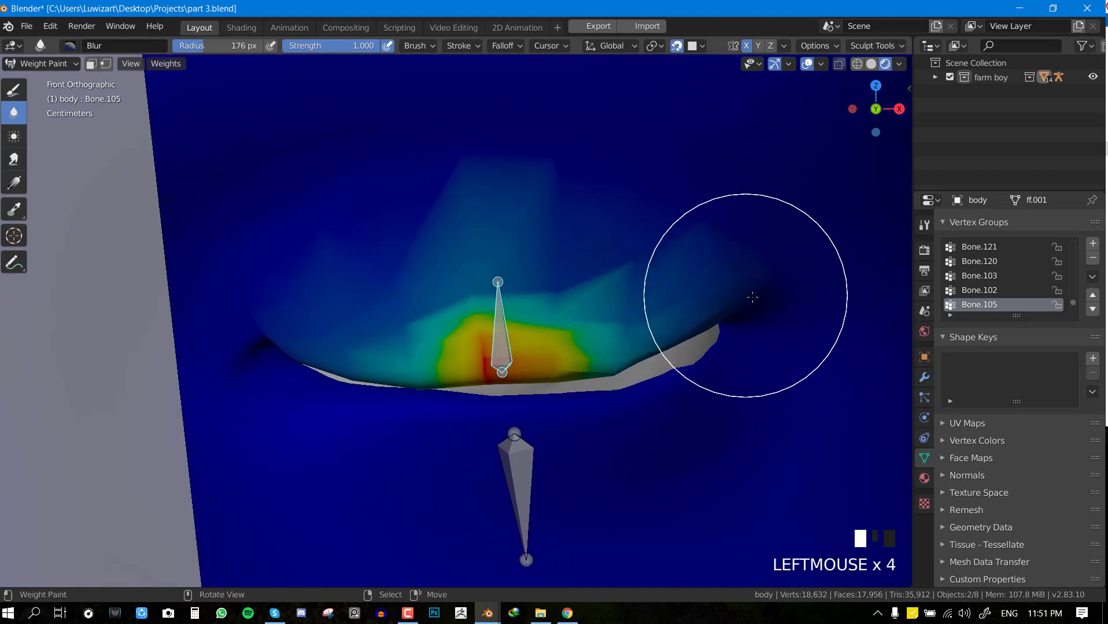
scroll(601, 334, "down", 9)
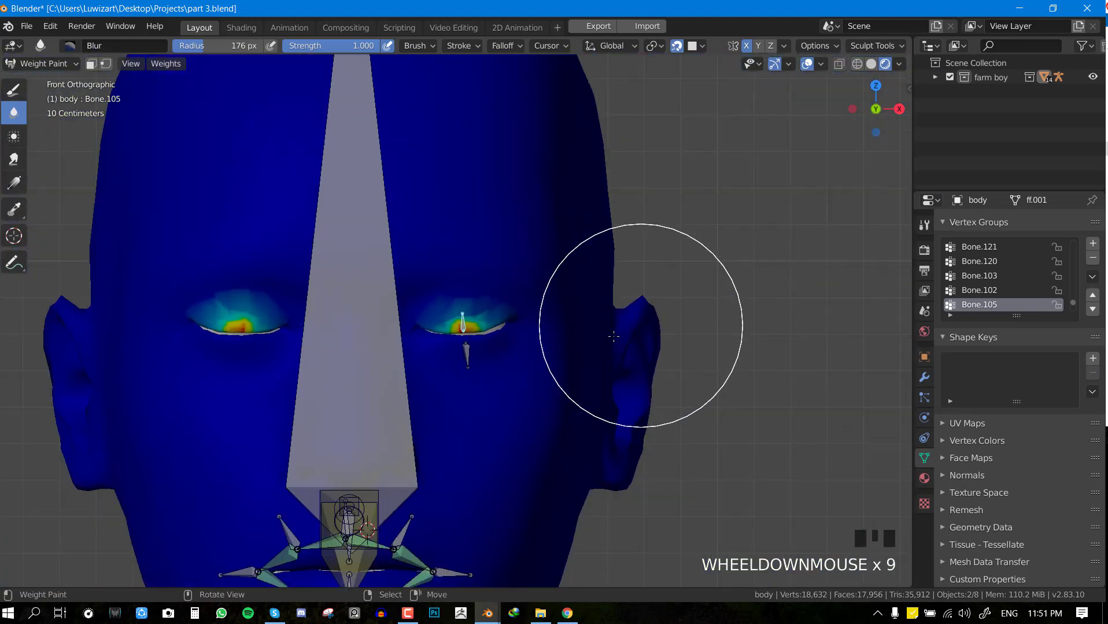
middle_click_drag(601, 334, 637, 332, "shift")
scroll(662, 285, "up", 3)
left_click_drag(662, 285, 622, 255)
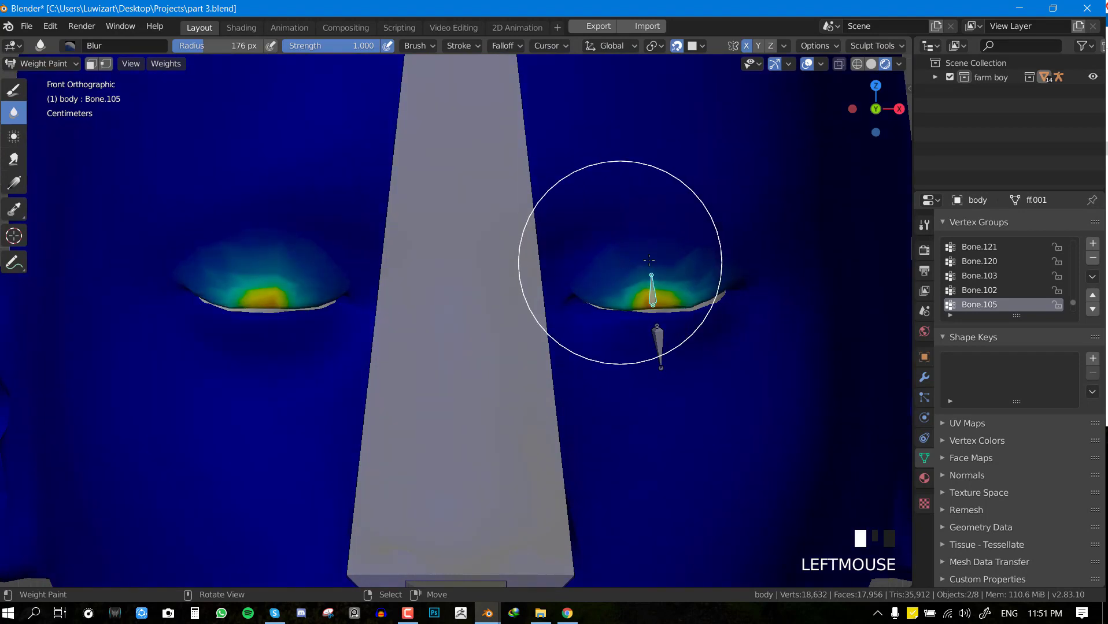
Continue smoothing the Bone.105 weights over the upper eyelid and along its outer side with the Blur brush
scroll(717, 277, "up", 2)
left_click(732, 255)
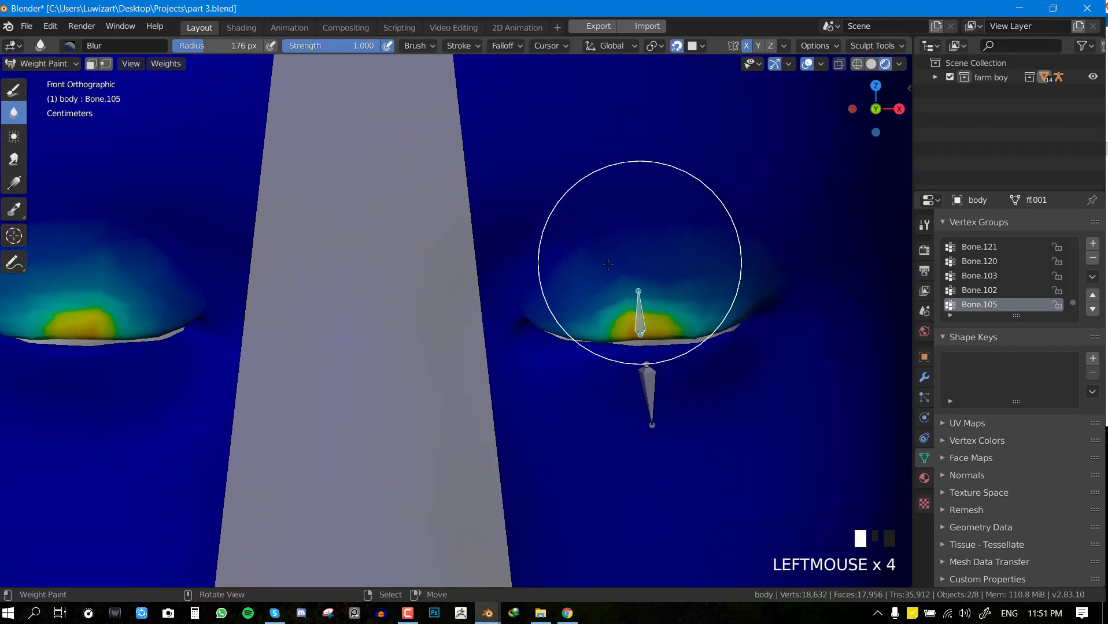
middle_click_drag(578, 275, 618, 267)
scroll(618, 268, "up", 3)
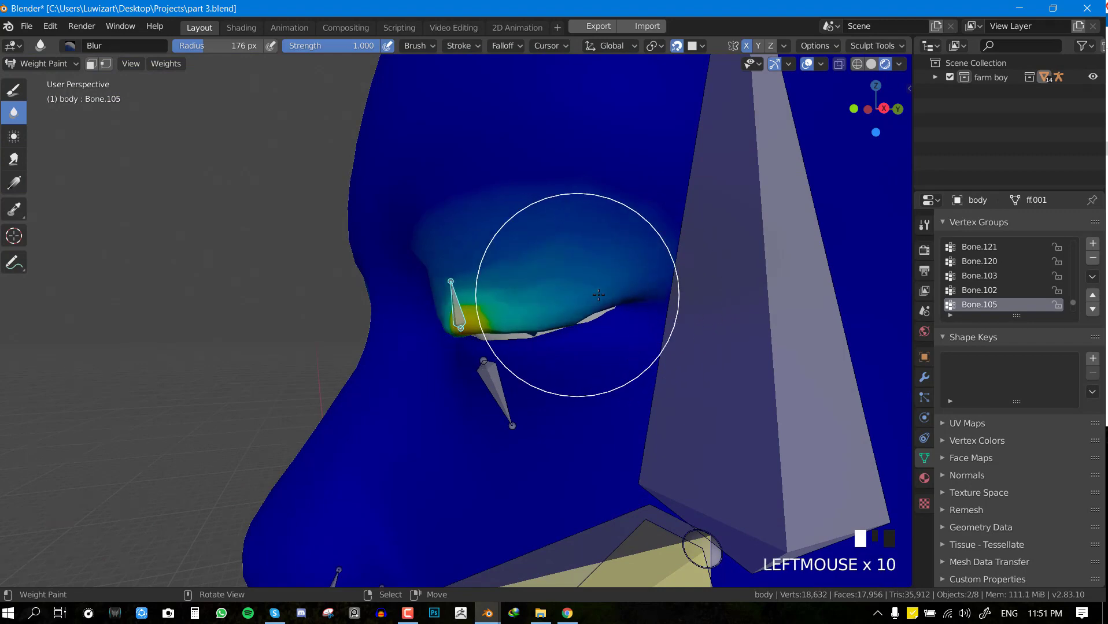
Clear the upper eyelid bone's location and test lowering it over the eye from the front view
key("KP_1")
key("alt+g")
key("alt+g")
key("alt+g")
key("g")
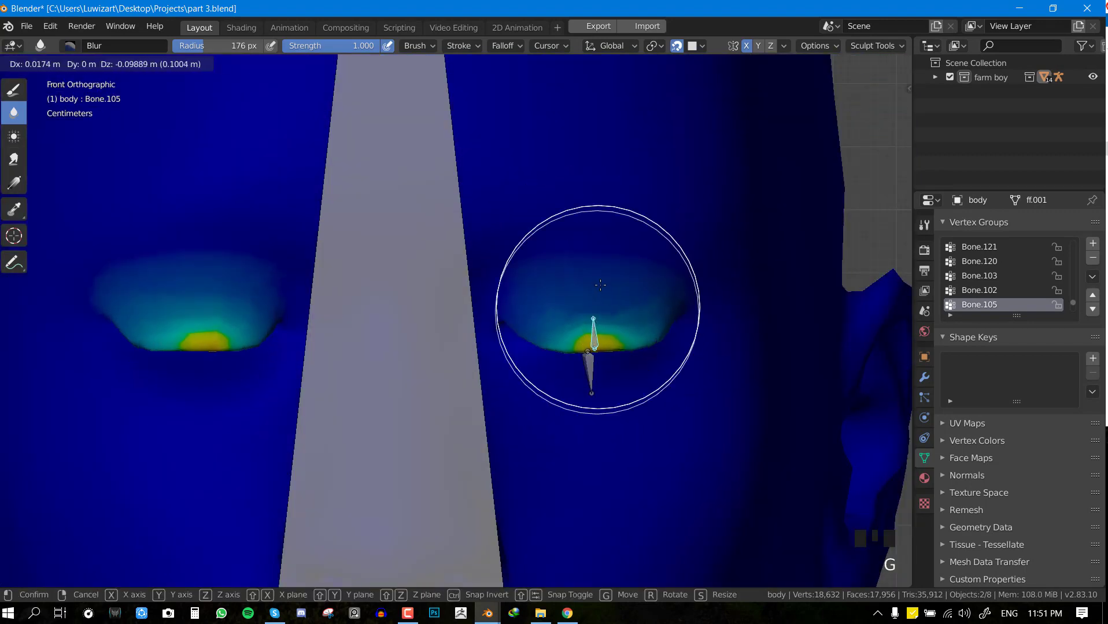
left_click(593, 301)
key("g")
right_click(610, 336)
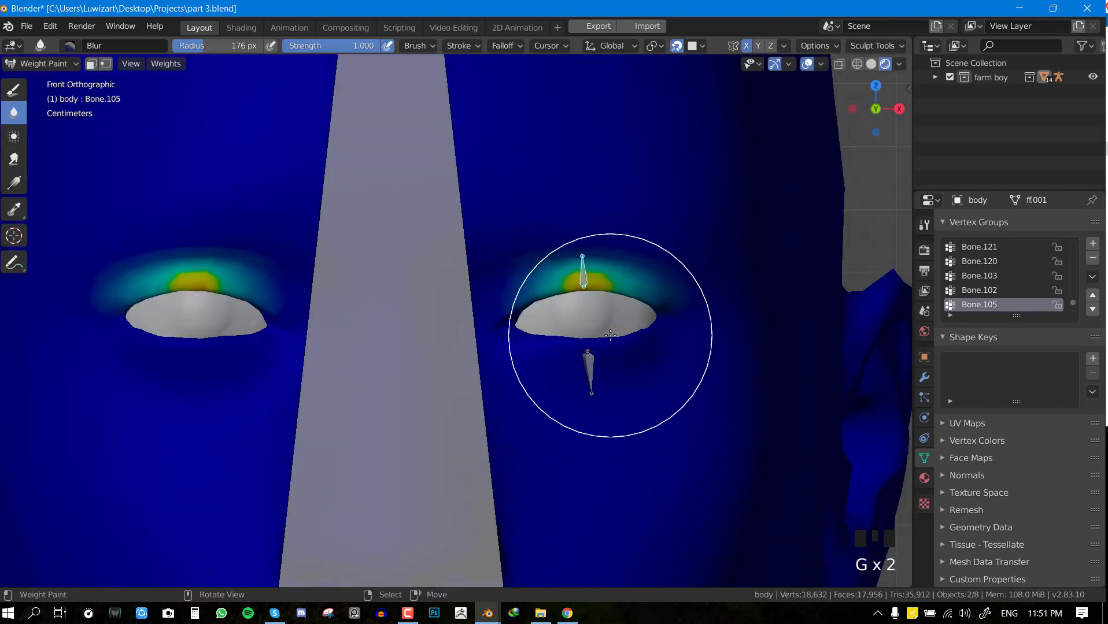
Test closing the upper eyelid from the side view by lowering and rotating its bone, and clear the bone's transforms
key("KP_3")
scroll(452, 292, "up", 2)
key("g")
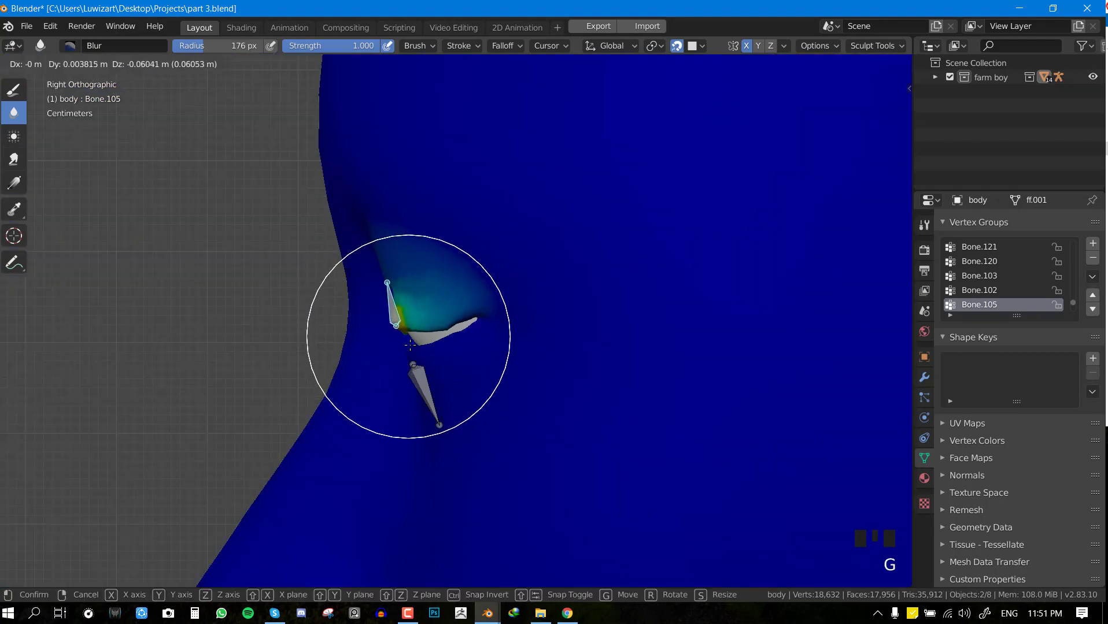
left_click(411, 348)
key("r")
left_click(511, 304)
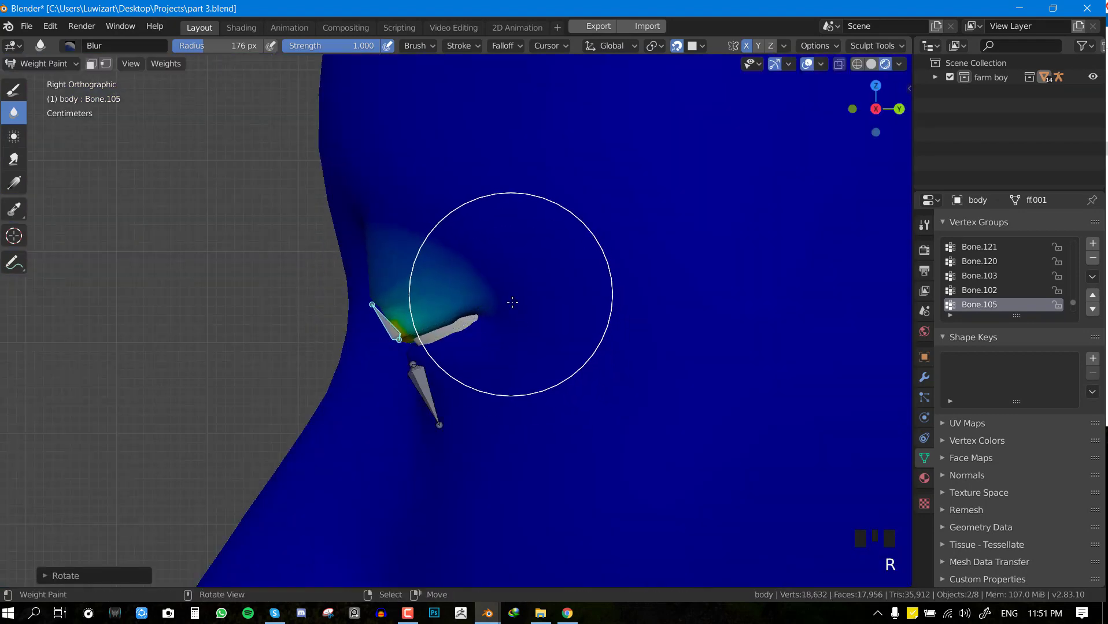
key("g")
left_click(532, 316)
key("KP_1")
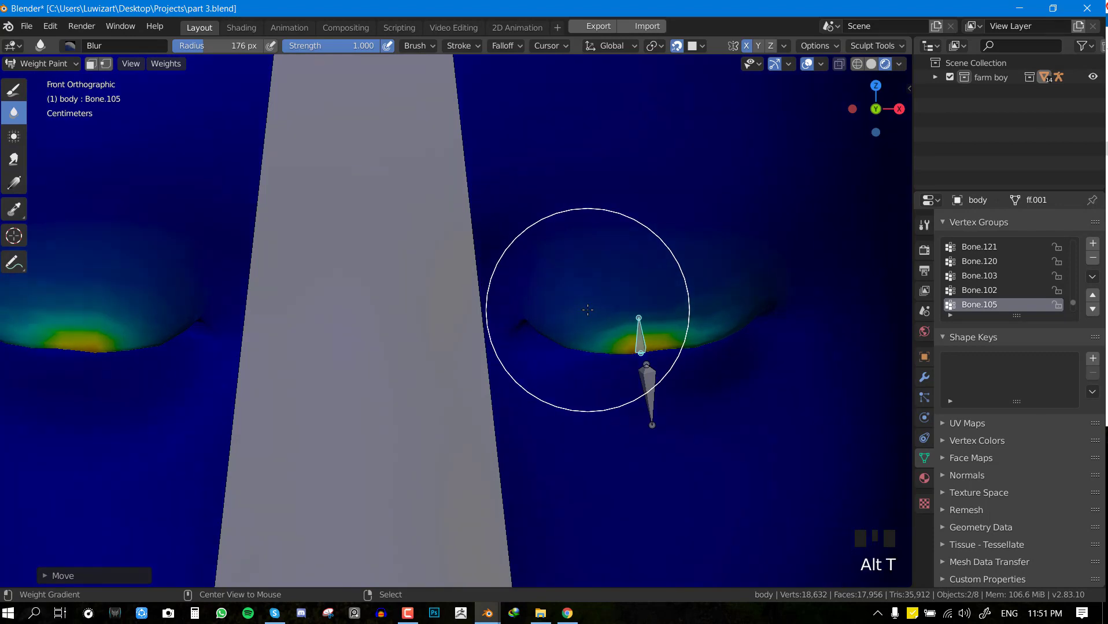
key("alt+g")
Select the lower eyelid bone, Bone.104, and paint the middle of the lower eyelid with the Draw brush at weight 1.000
key("alt+a")
right_click(665, 370)
scroll(596, 331, "up", 3)
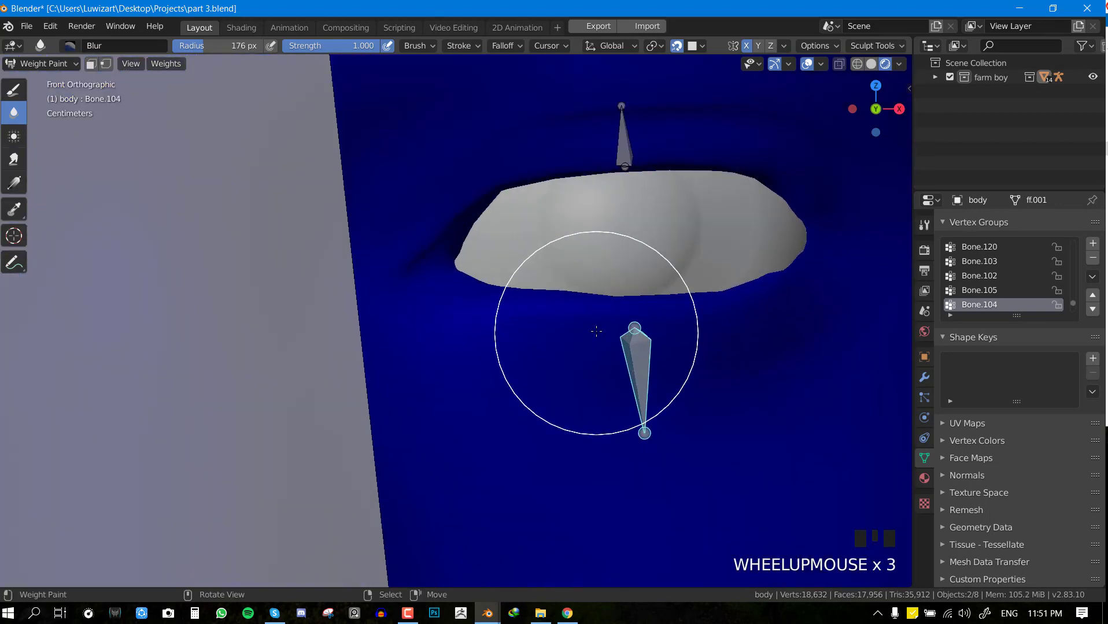
key("space")
left_click(470, 165)
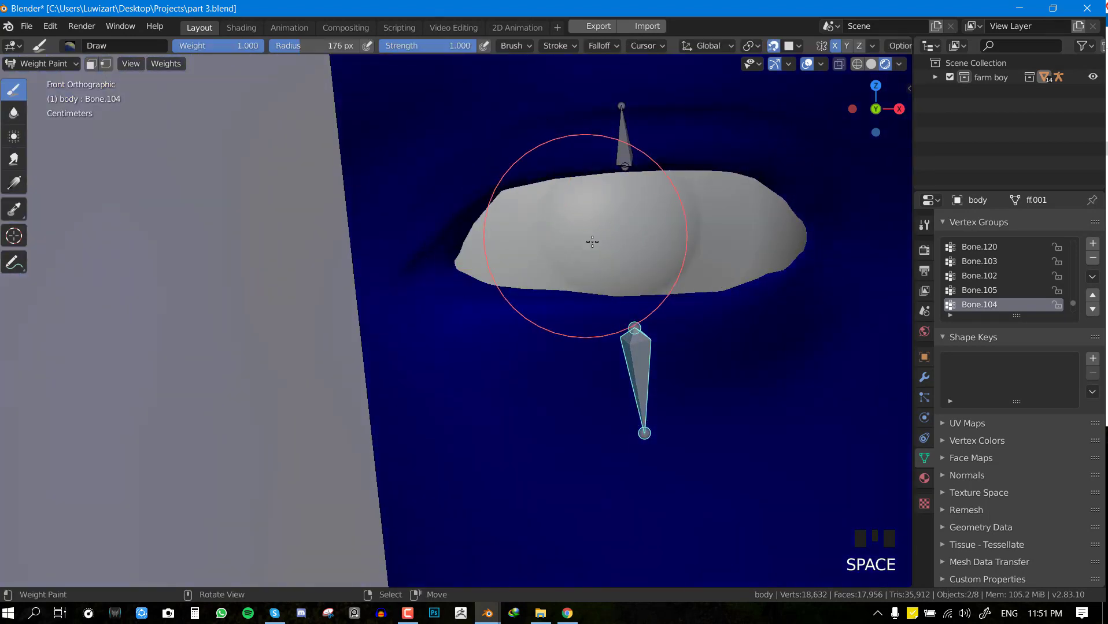
scroll(647, 307, "up", 2)
left_click(675, 314)
left_click(675, 314)
left_click(675, 314)
left_click(675, 314)
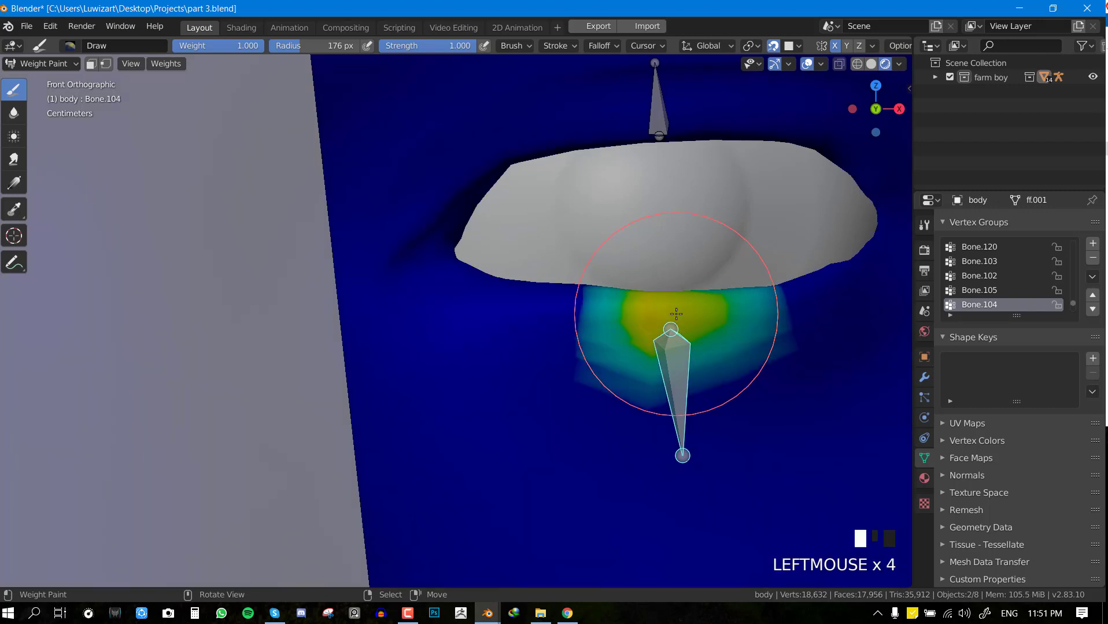
left_click(675, 313)
scroll(674, 314, "down", 3)
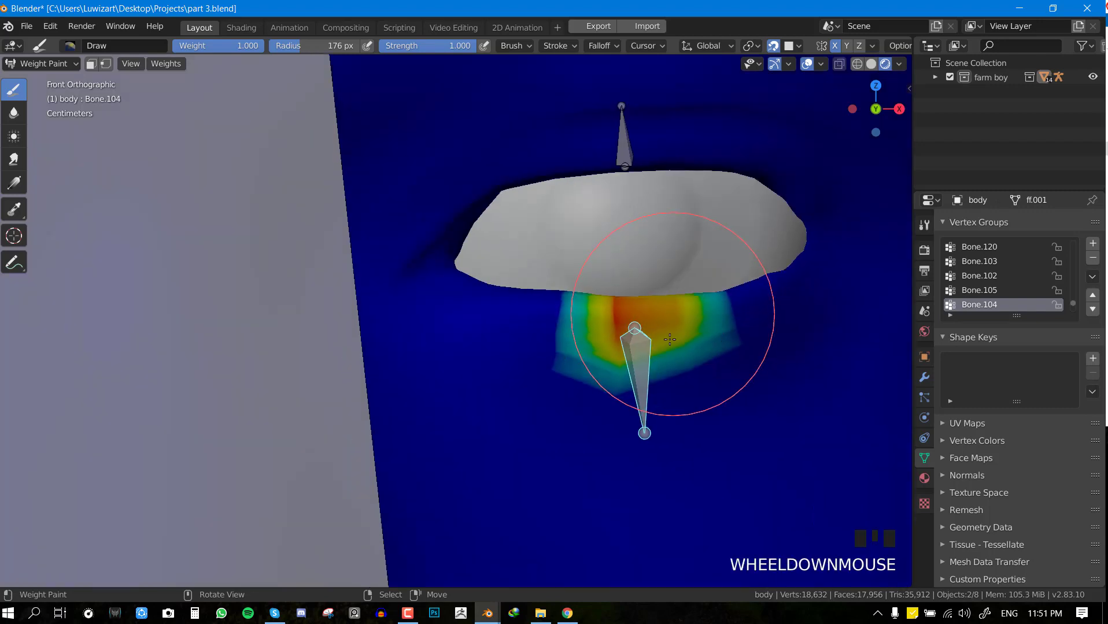
Move the lower eyelid bone up in the front view and adjust its depth in the side view so the lid clears the eyeball
key("g")
left_click(674, 337)
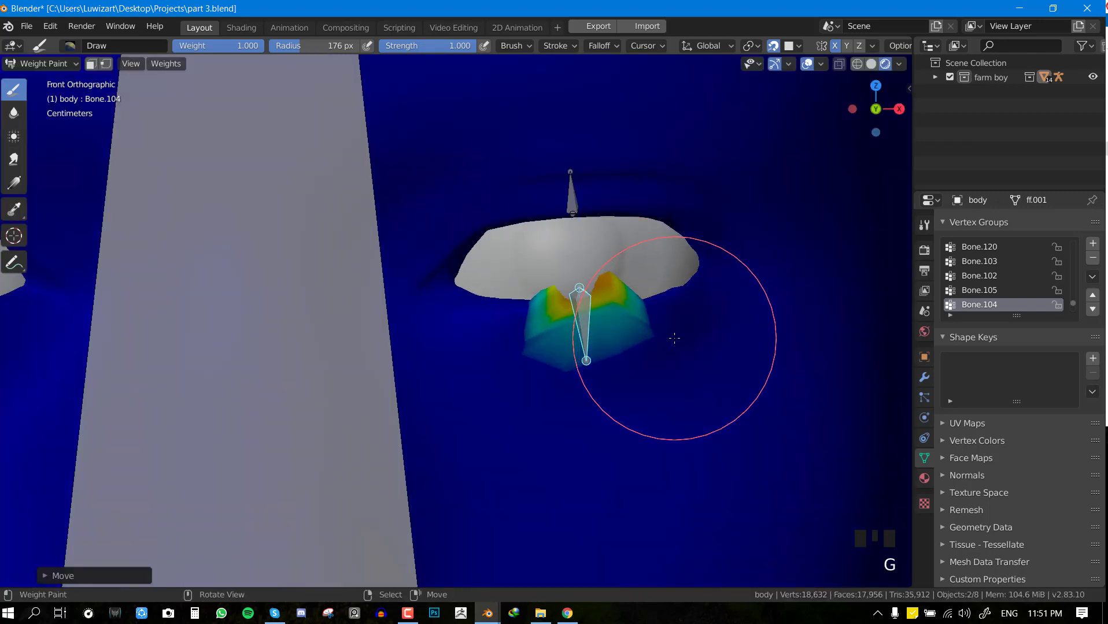
key("KP_3")
key("g")
left_click(405, 305)
key("KP_1")
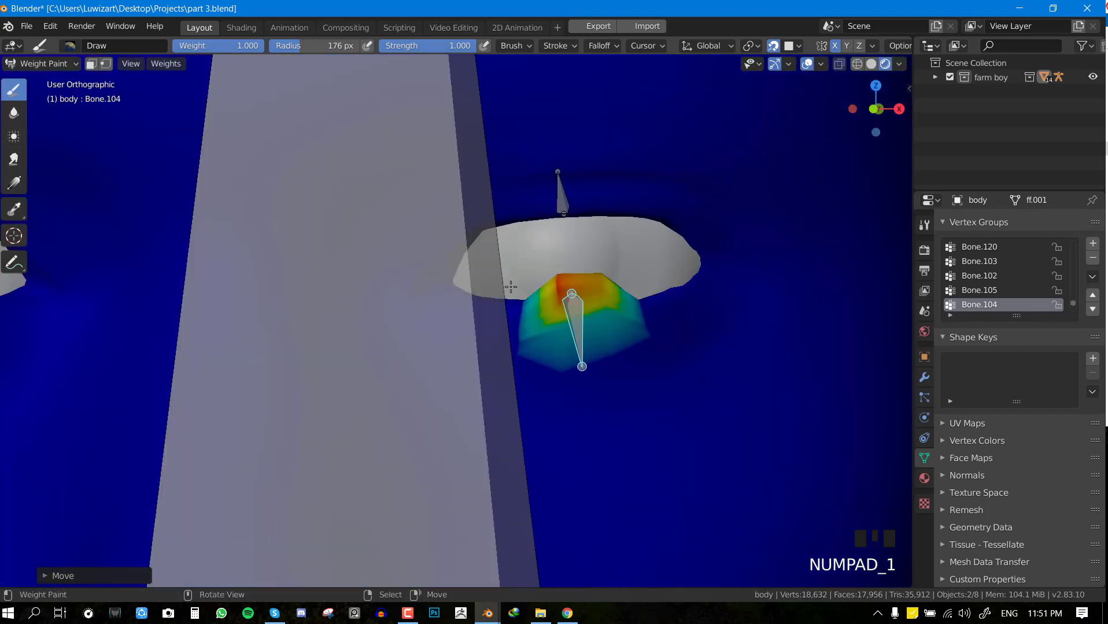
Smooth the Bone.104 weights from the middle of the lower eyelid to the inner eye corner with the Blur brush
key("alt+a")
key("space")
left_click(576, 323)
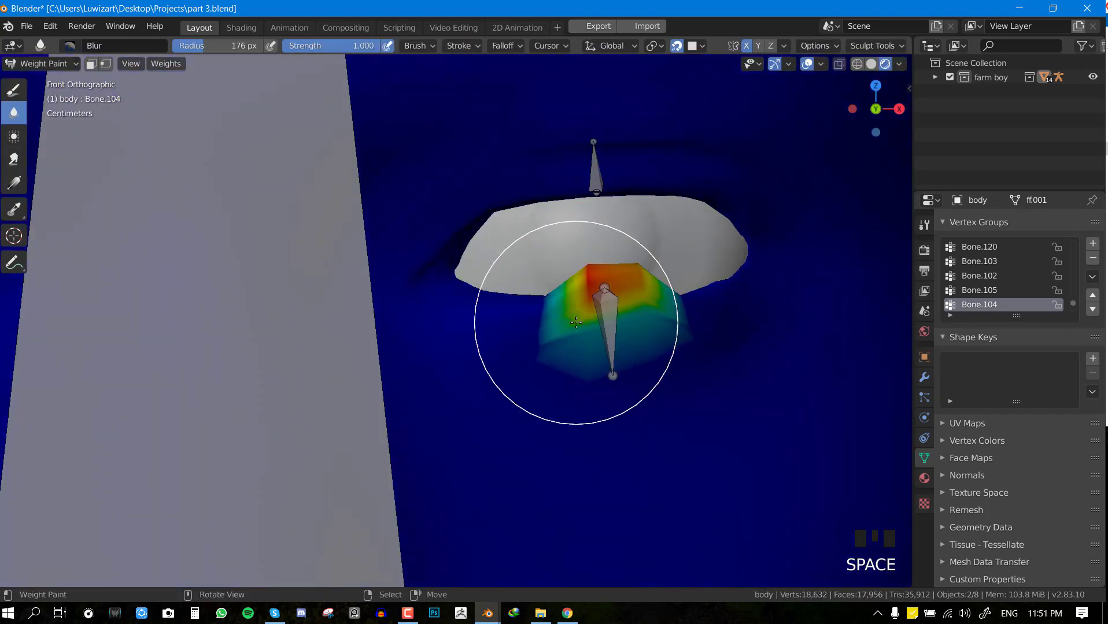
left_click(544, 322)
left_click(504, 321)
left_click(460, 311)
left_click(448, 305)
left_click(433, 296)
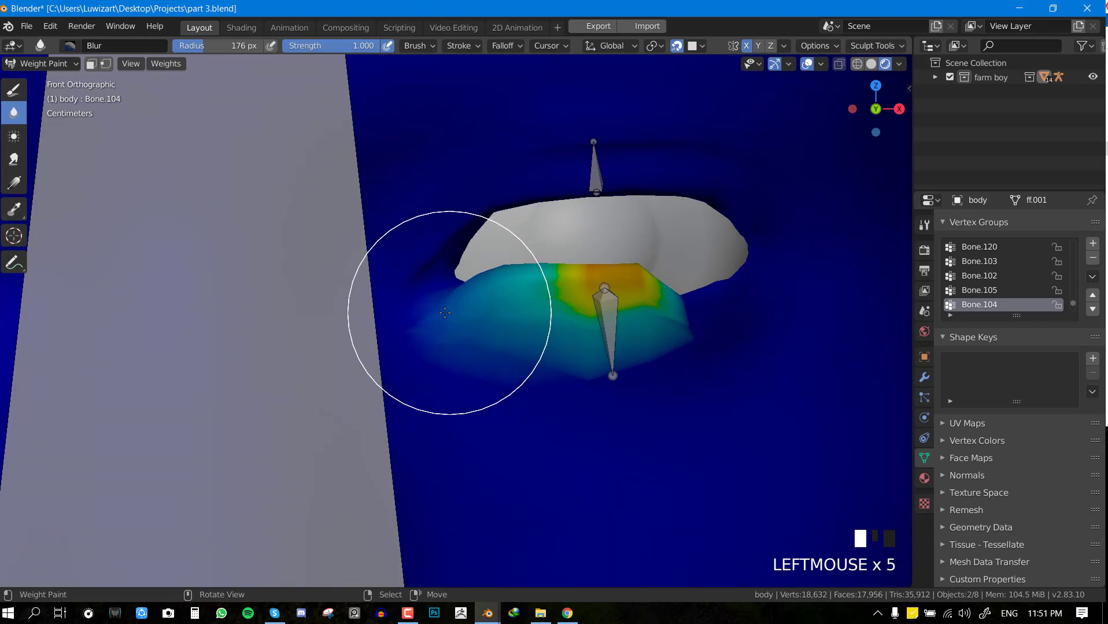
middle_click_drag(444, 307, 586, 272, "shift")
left_click(559, 272)
left_click(573, 269)
left_click(585, 267)
left_click(598, 265)
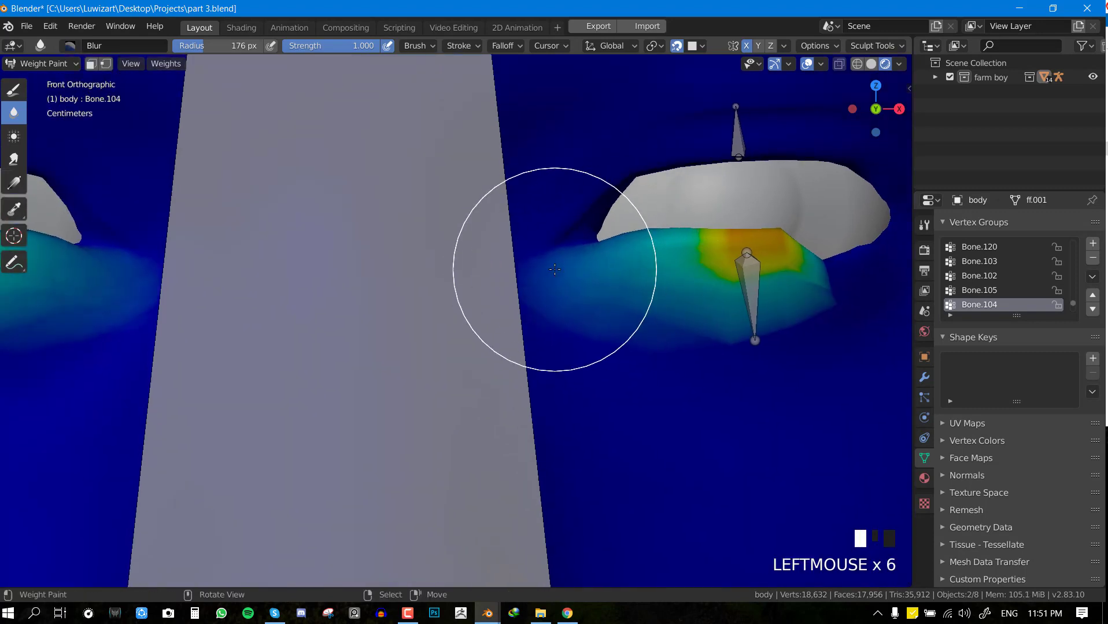
Blur the Bone.104 weights along the lower eyelid out to the outer eye corner
middle_click_drag(789, 289, 692, 290, "shift")
left_click(727, 284)
left_click(737, 282)
left_click(764, 274)
left_click(792, 267)
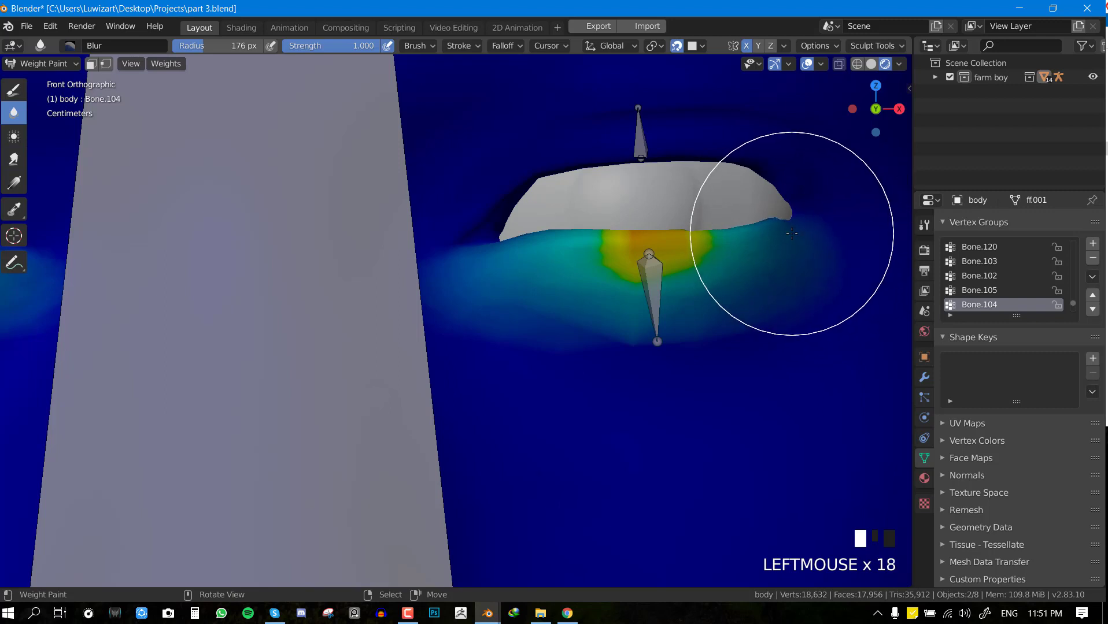
Select the upper eyelid bone, Bone.105, and move it down until the upper lid meets the raised lower lid
left_click(639, 136, "ctrl")
key("g")
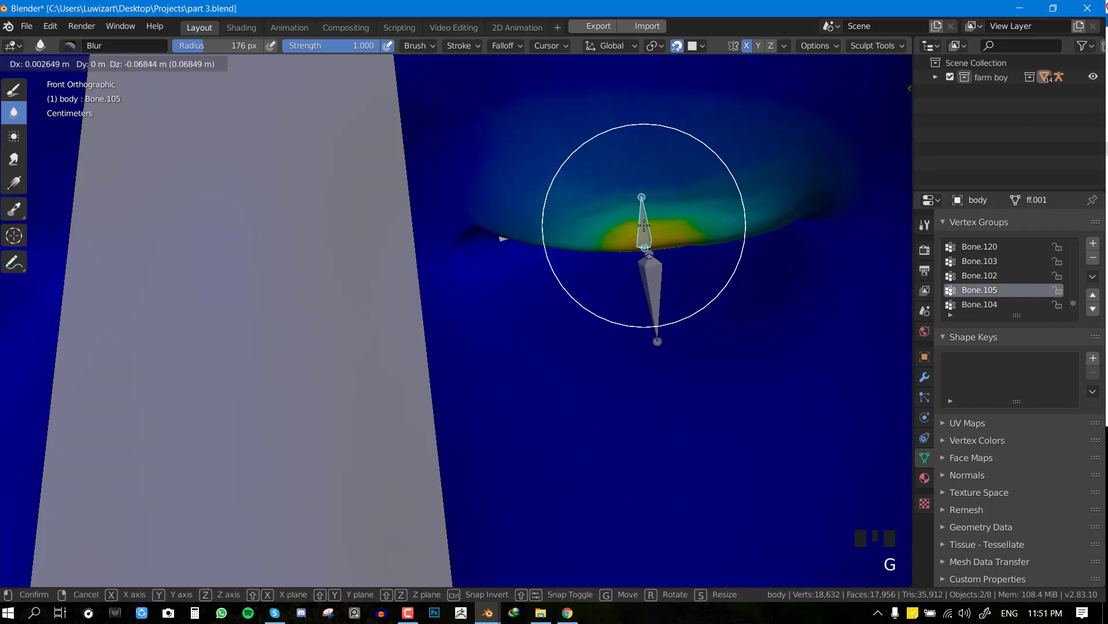
left_click(643, 225)
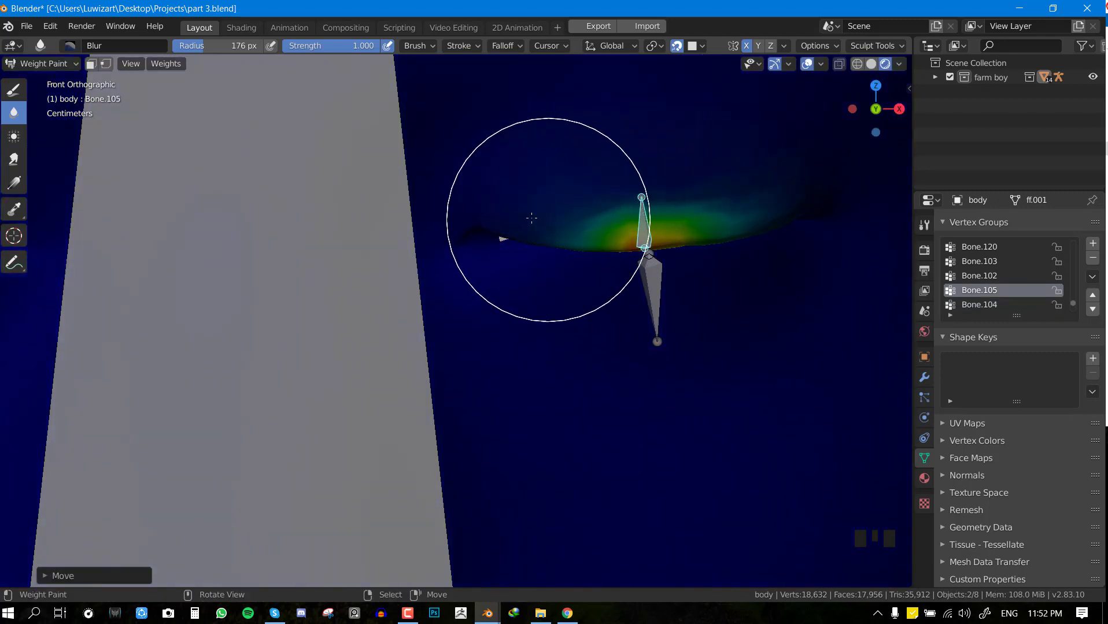
Blur the Bone.105 weights at the inner and outer eye corners to close the remaining gaps between the lids
left_click(496, 211)
left_click(537, 210)
left_click(793, 191)
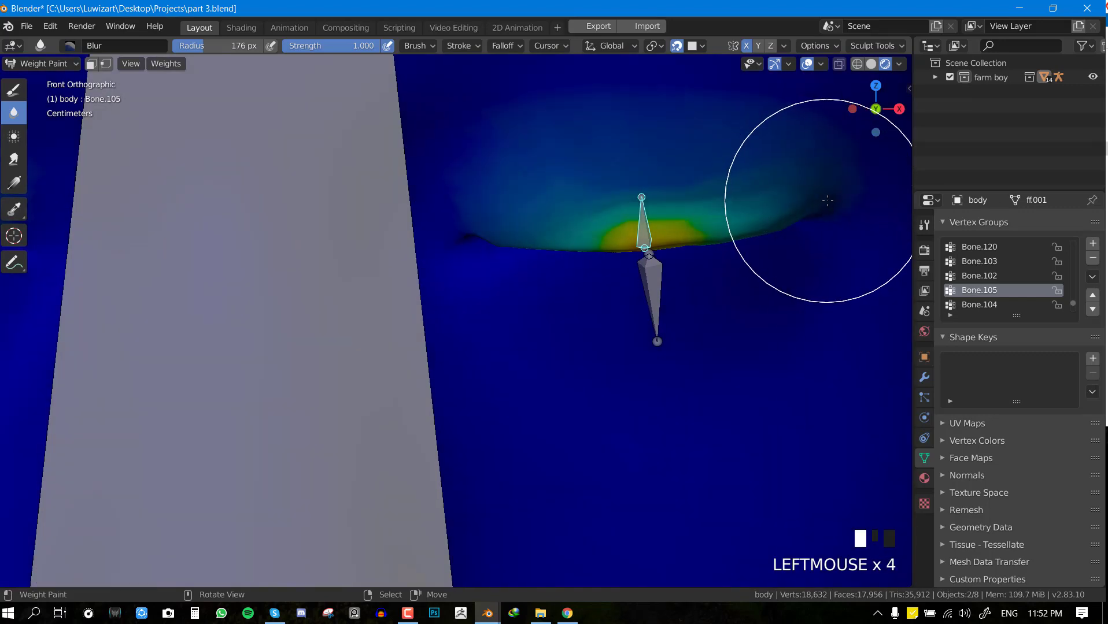
scroll(564, 218, "down", 3)
middle_click_drag(564, 218, 520, 284)
left_click(679, 220)
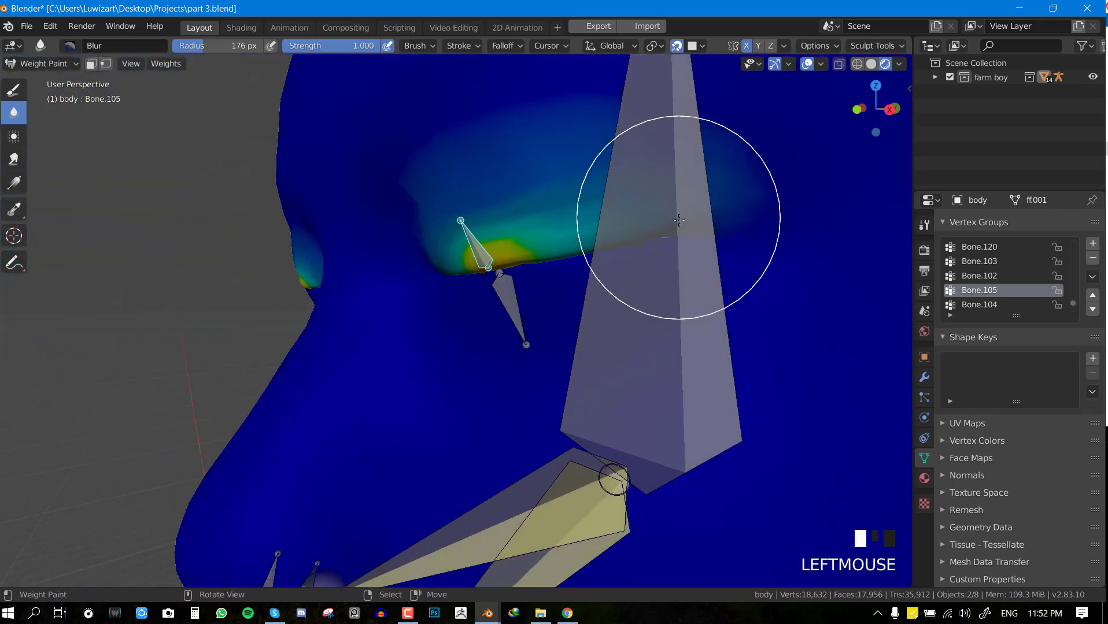
Move the upper eyelid bone back up to reopen the eye and select the lower eyelid bone
key("KP_1")
key("g")
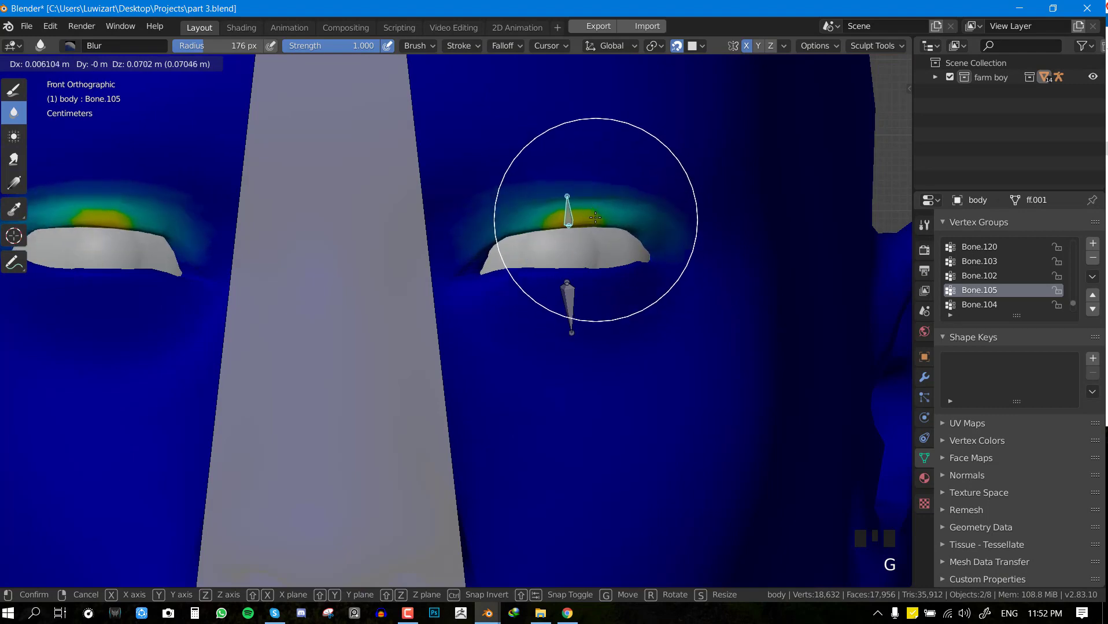
left_click(593, 214)
right_click(578, 310)
Test moving the lower eyelid bone up and down over the eye and clear its location
key("g")
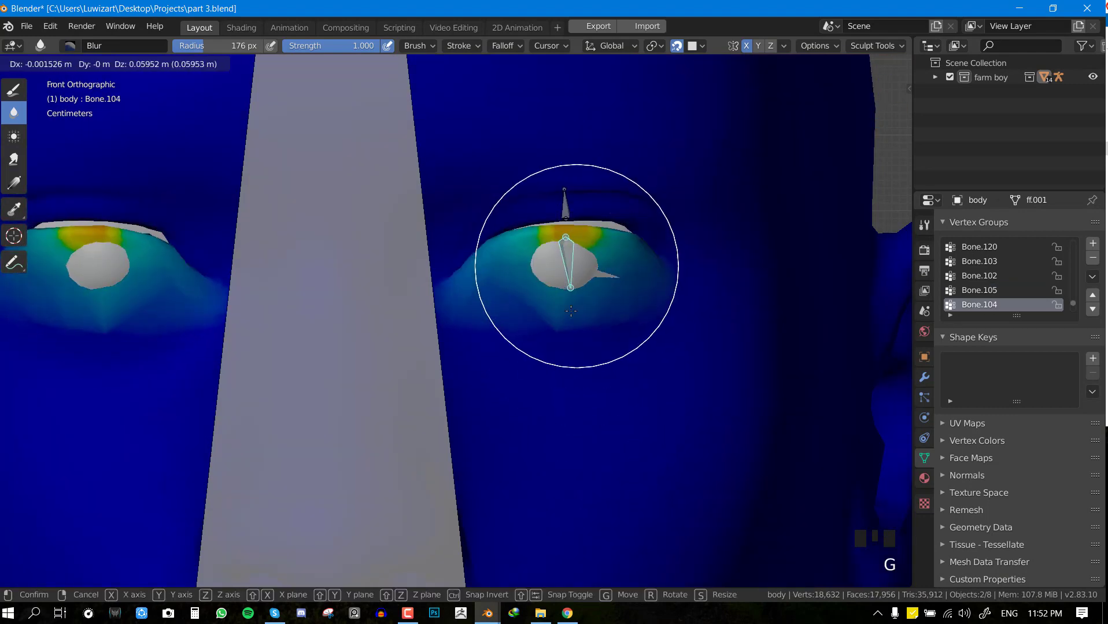
right_click(572, 311)
key("g")
key("g")
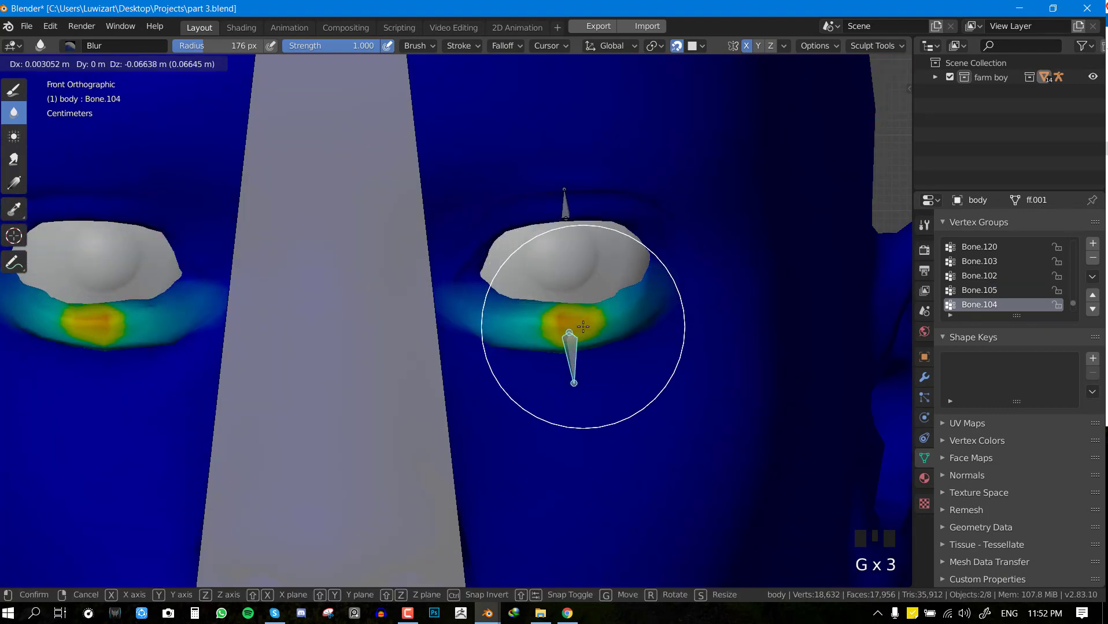
right_click(608, 236)
scroll(607, 236, "up", 1)
key("g")
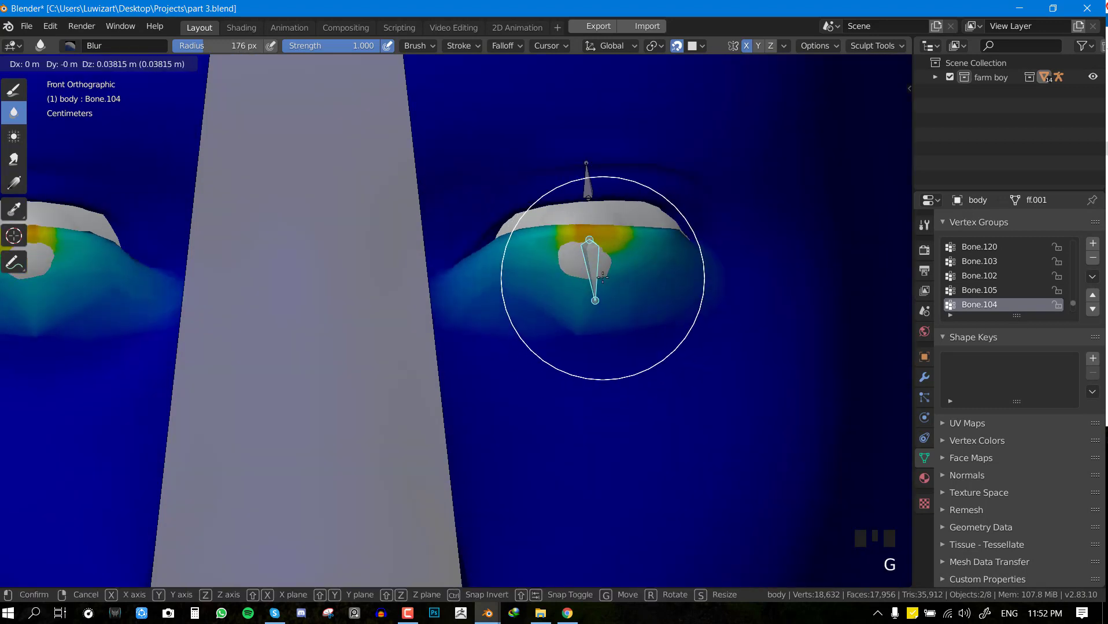
left_click(603, 295)
key("alt+g")
key("g")
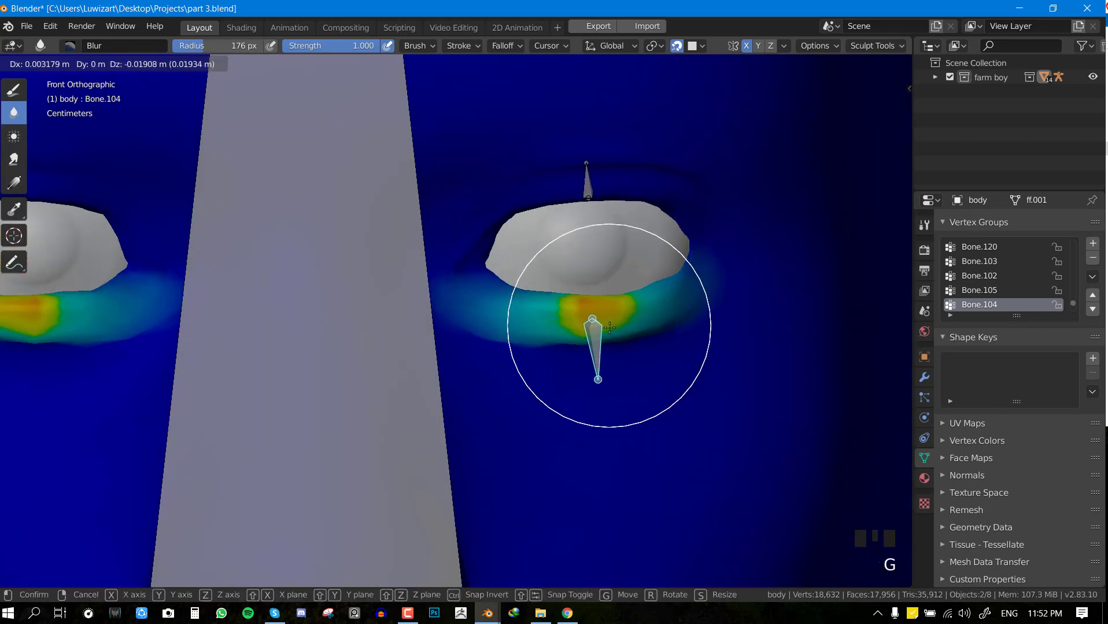
right_click(616, 329)
Try blurring the Bone.104 weights below the lower eyelid and undo the strokes
left_click(616, 333)
left_click(613, 353)
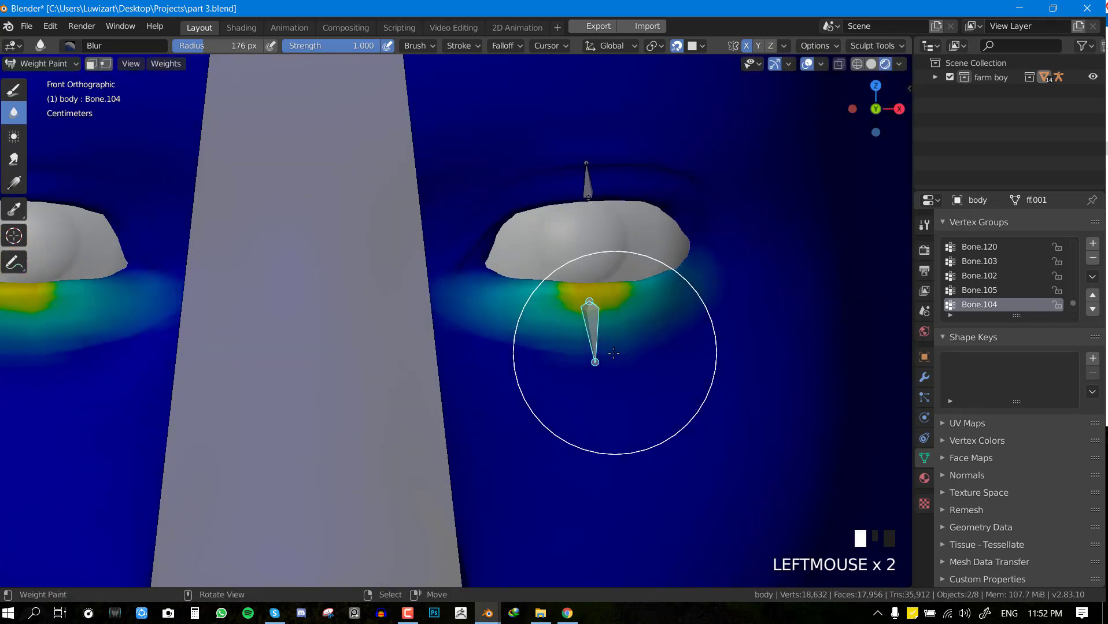
key("ctrl+z")
key("ctrl+z")
key("ctrl+z")
key("ctrl+z")
Blur the lower edge of the Bone.104 weights down into the cheek and clear the bone's location
mouse_move(613, 354)
left_mouse_down()
mouse_move(608, 364)
mouse_move(655, 373)
mouse_move(606, 364)
left_mouse_up()
left_click_drag(606, 364, 550, 351)
left_click_drag(505, 351, 604, 359)
key("alt+g")
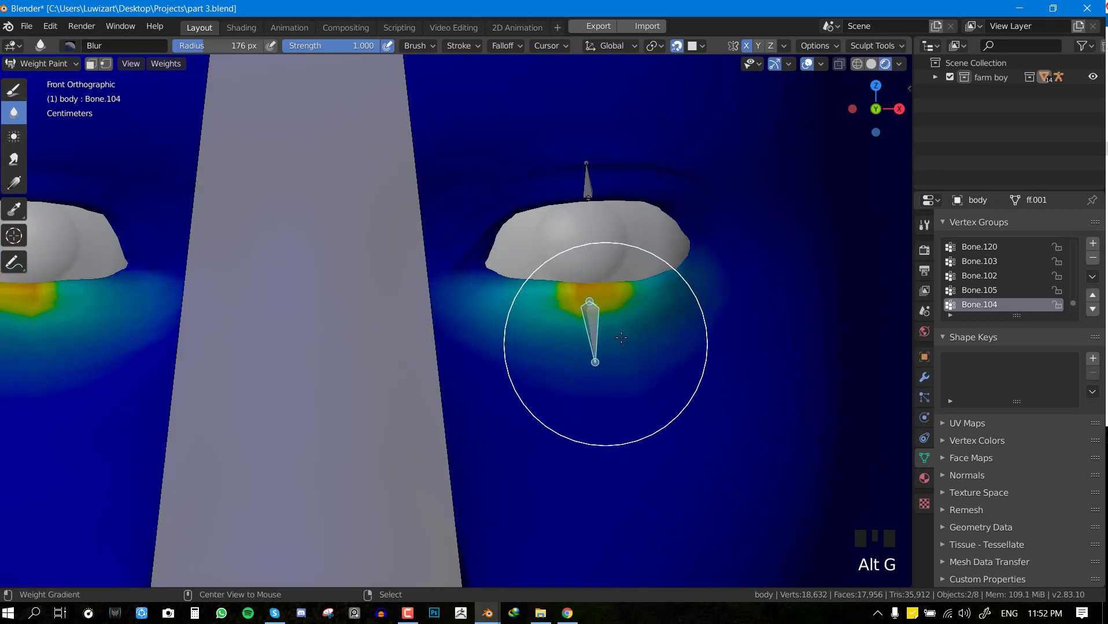
key("a")
left_click(699, 169)
In the body's Edit Mode with wireframe shading, box-select all vertices on the half of the face without eyelid bones
scroll(598, 281, "down", 4)
middle_click_drag(277, 327, 357, 310, "shift")
key("Tab")
key("alt+a")
key("shift+z")
key("b")
mouse_move(143, 101)
left_mouse_down()
mouse_move(477, 526)
mouse_move(478, 550)
left_mouse_up()
Remove the selected half-face vertices from the Bone.105 and Bone.104 vertex groups
key("Tab")
right_click(598, 240)
key("Tab")
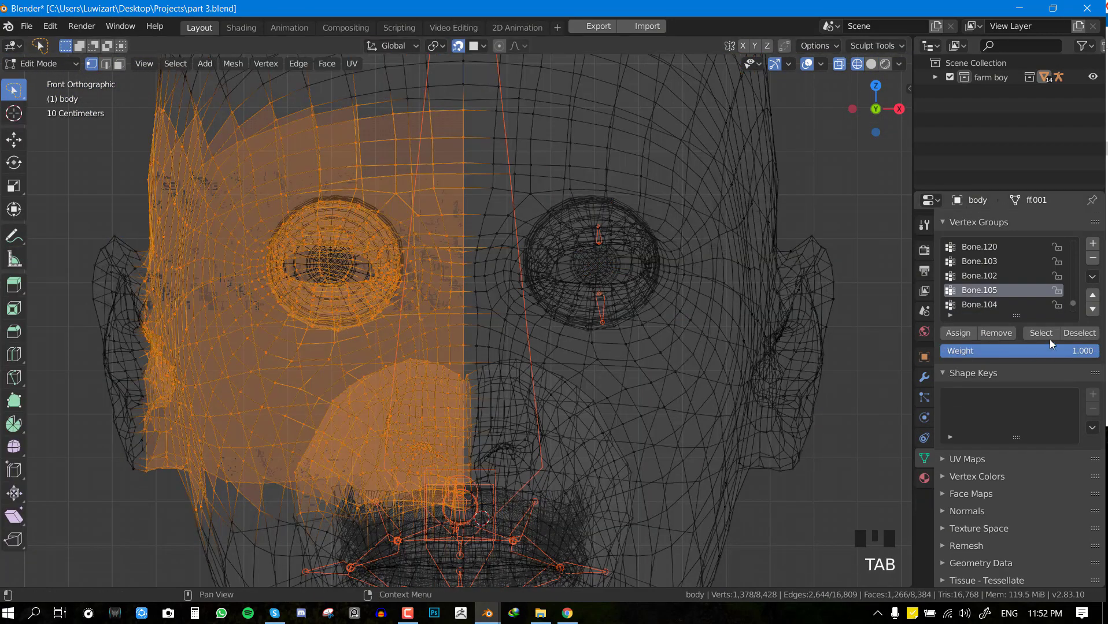
key("Tab")
right_click(603, 308)
key("Tab")
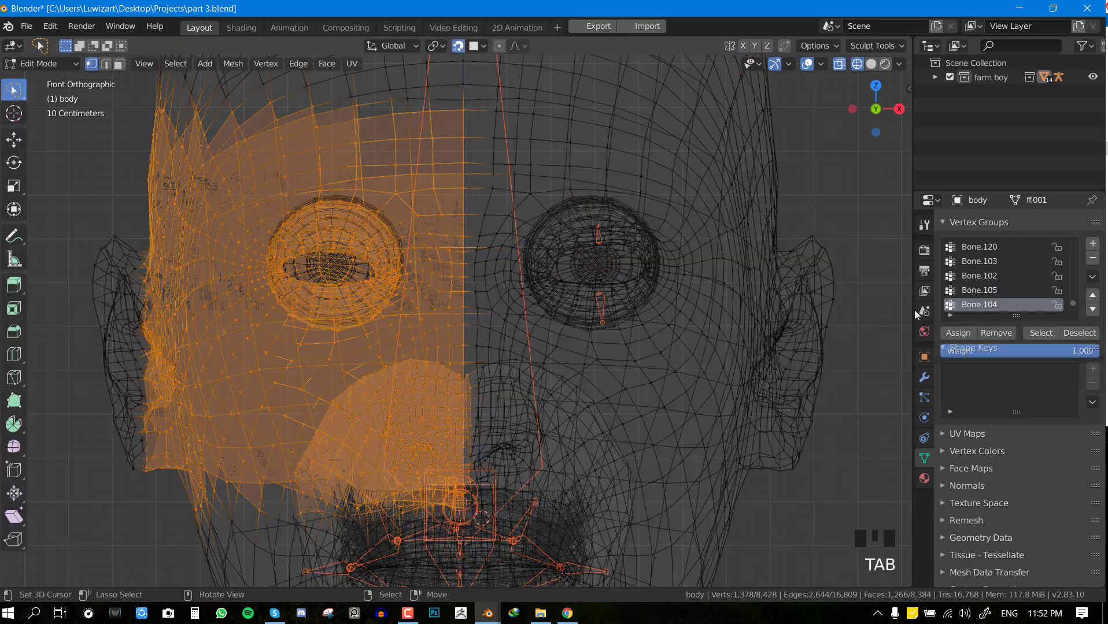
triple_click(991, 334)
Return to solid shading, put the armature in Pose Mode, and test moving the upper and lower eyelid bones
key("ctrl+Tab")
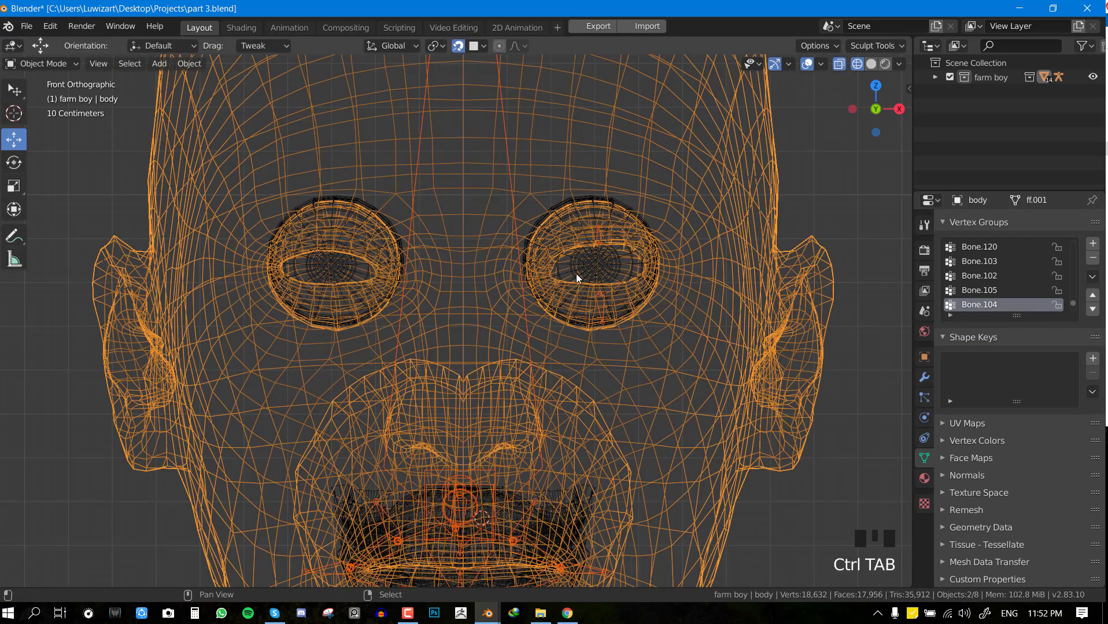
key("shift+z")
key("ctrl+Tab")
key("g")
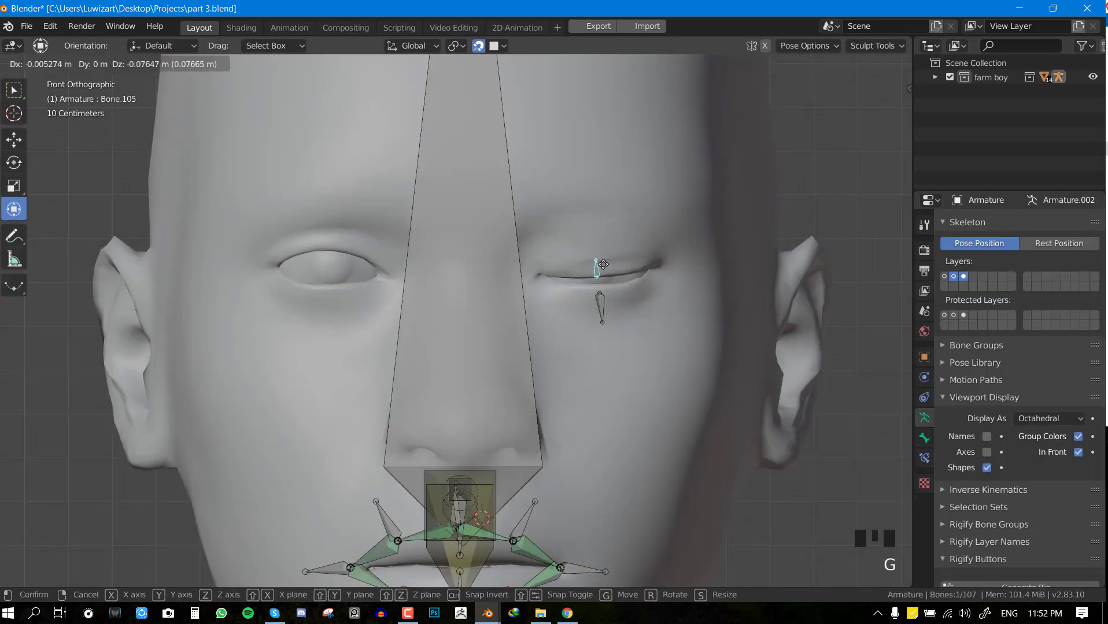
right_click(606, 273)
key("g")
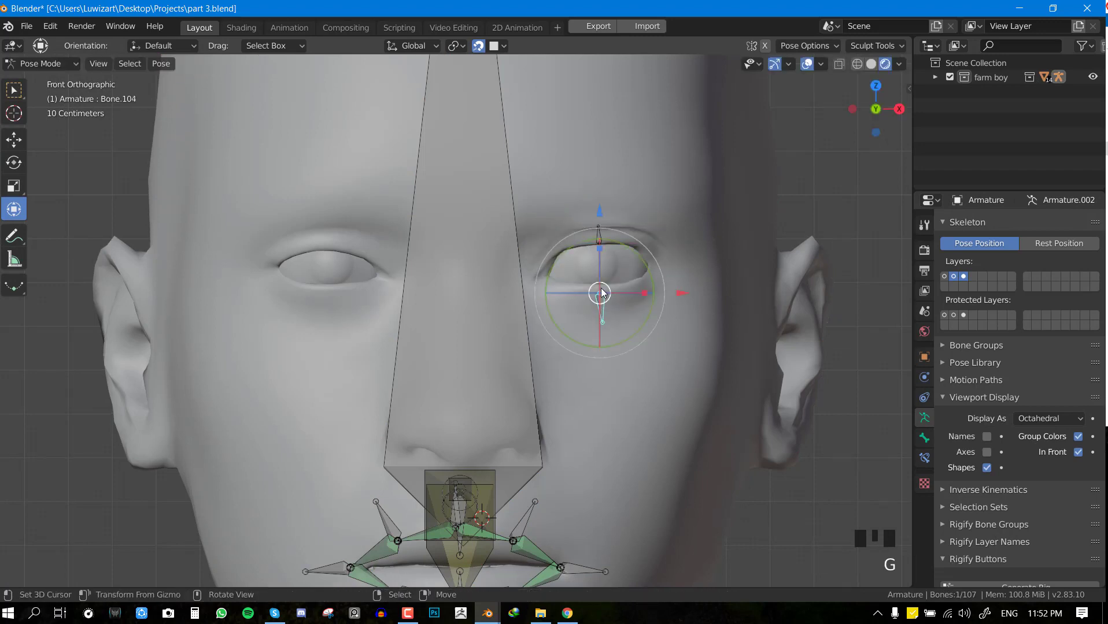
In the armature's Edit Mode, duplicate the upper and lower eyelid bones along X to the matching place on the other eye
key("Tab")
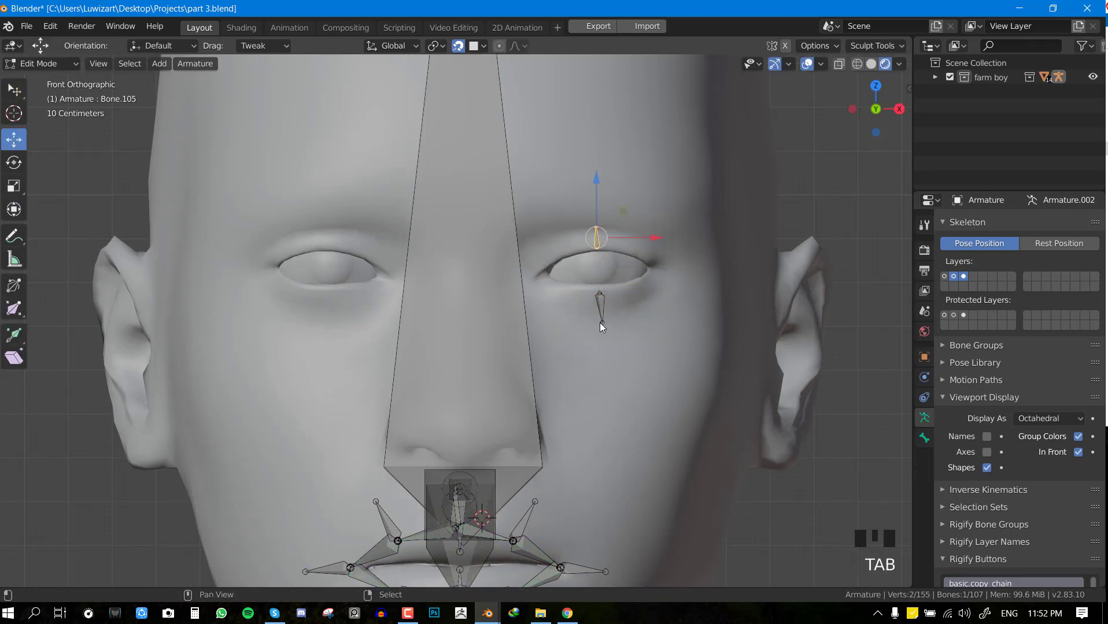
key("shift+d")
key("x")
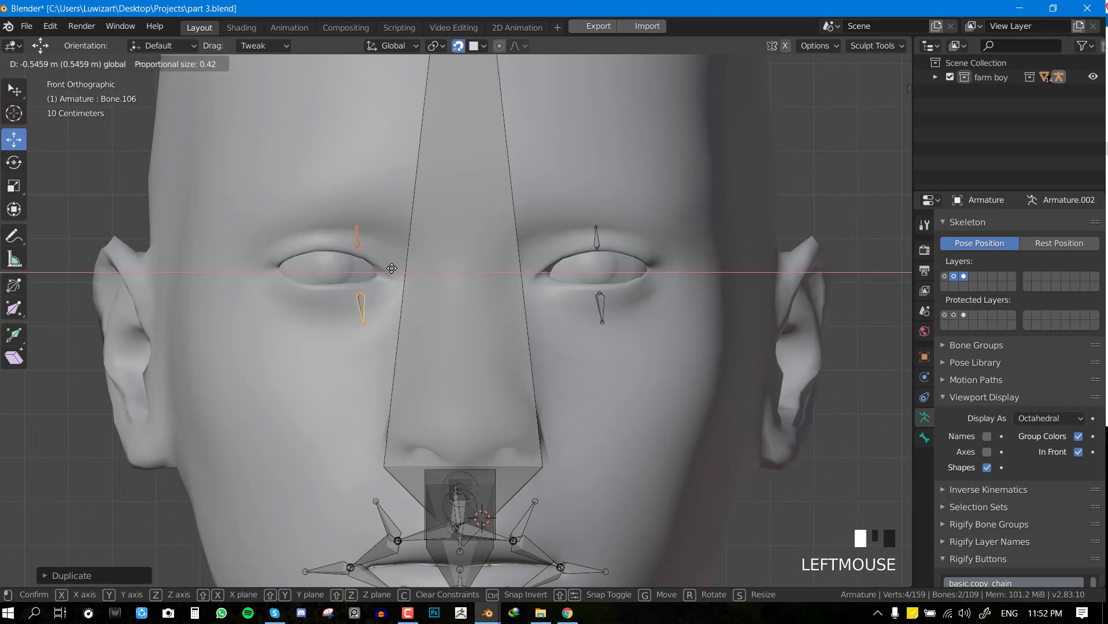
left_click(384, 267)
Parent the four eyelid bones to the head bone and return the armature to Pose Mode in front view
middle_click_drag(384, 267, 599, 267)
right_click(461, 201, "shift")
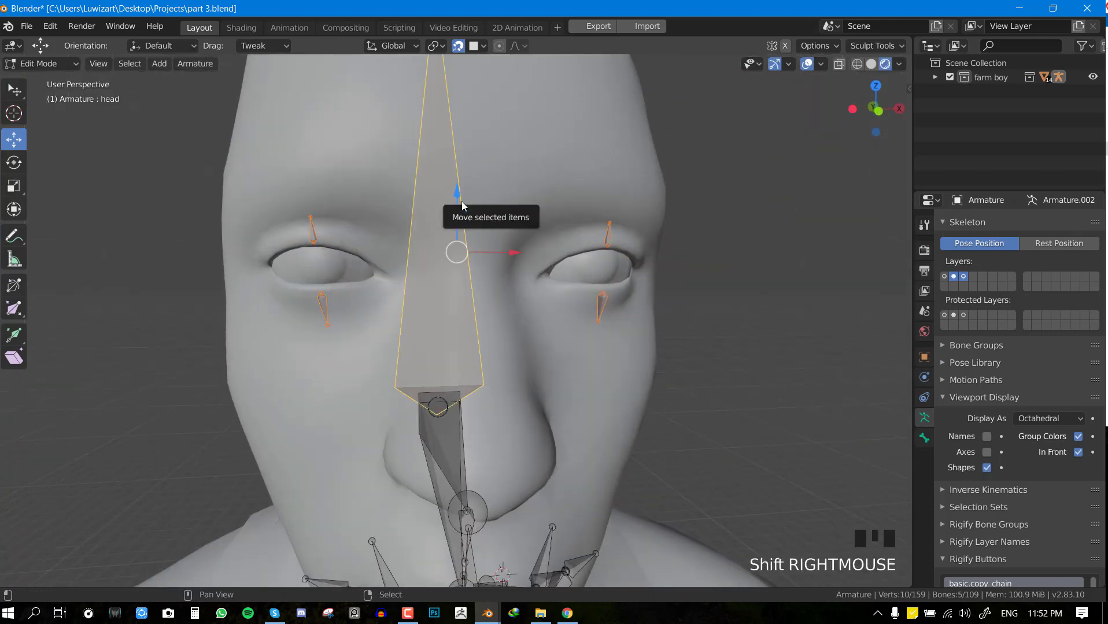
key("ctrl+p")
left_click(461, 201)
key("ctrl+Tab")
key("KP_1")
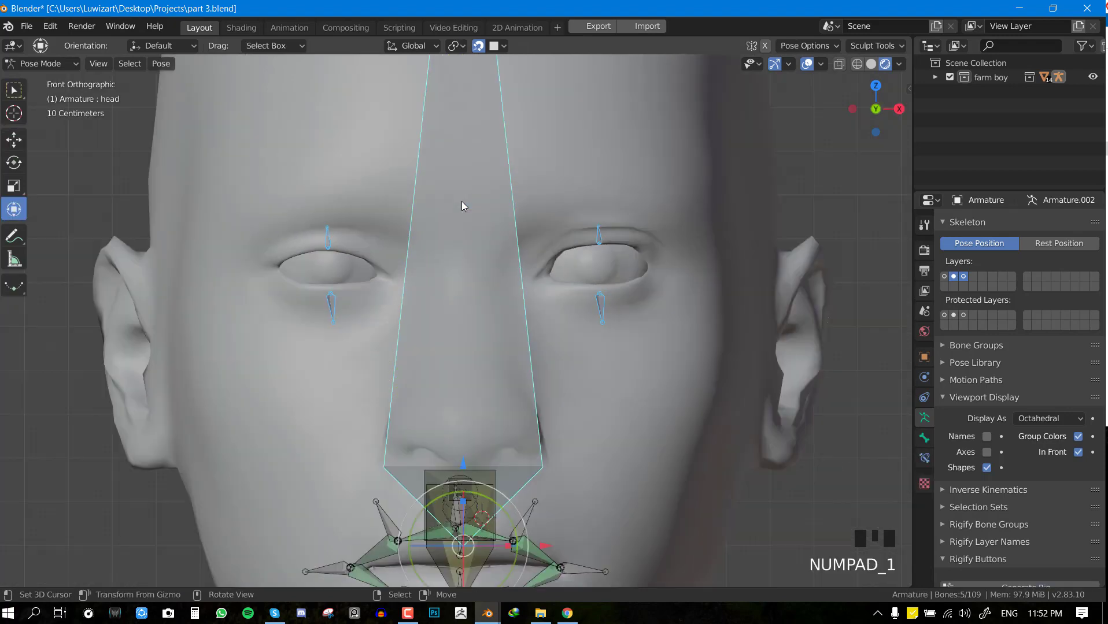
Test moving the upper eyelid bones of both eyes in Pose Mode, cancelling each move
key("alt+a")
right_click(593, 229)
key("g")
right_click(603, 236)
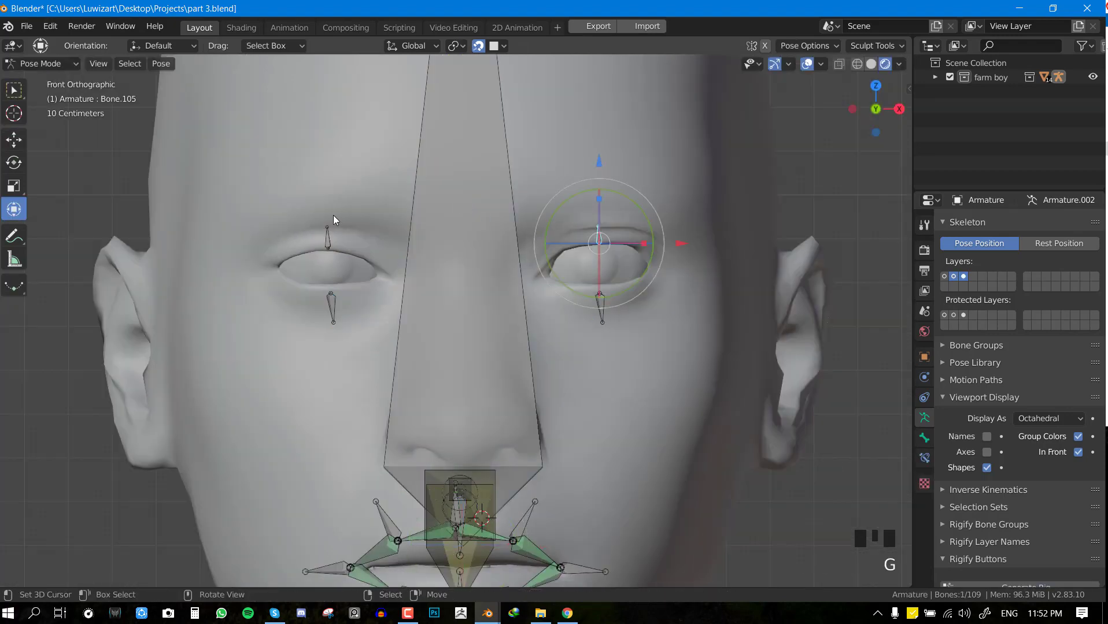
key("g")
right_click(345, 284)
Put the body in Weight Paint mode together with the armature and select the duplicated upper eyelid bone, Bone.107
key("ctrl+Tab")
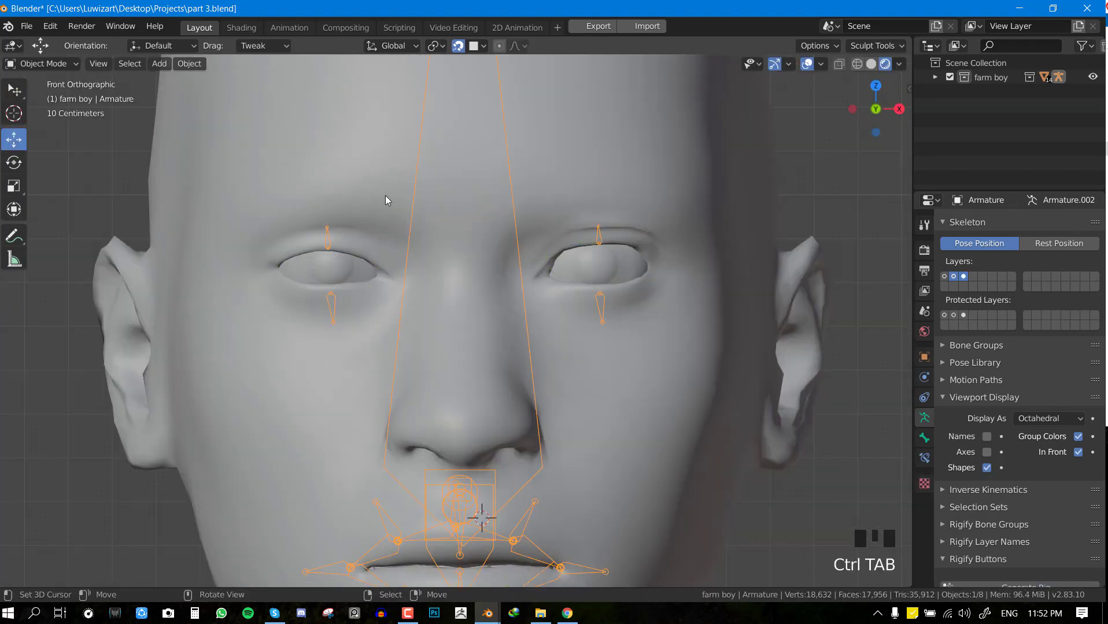
right_click(352, 181, "shift")
key("ctrl+Tab")
left_click(188, 93)
right_click(324, 246)
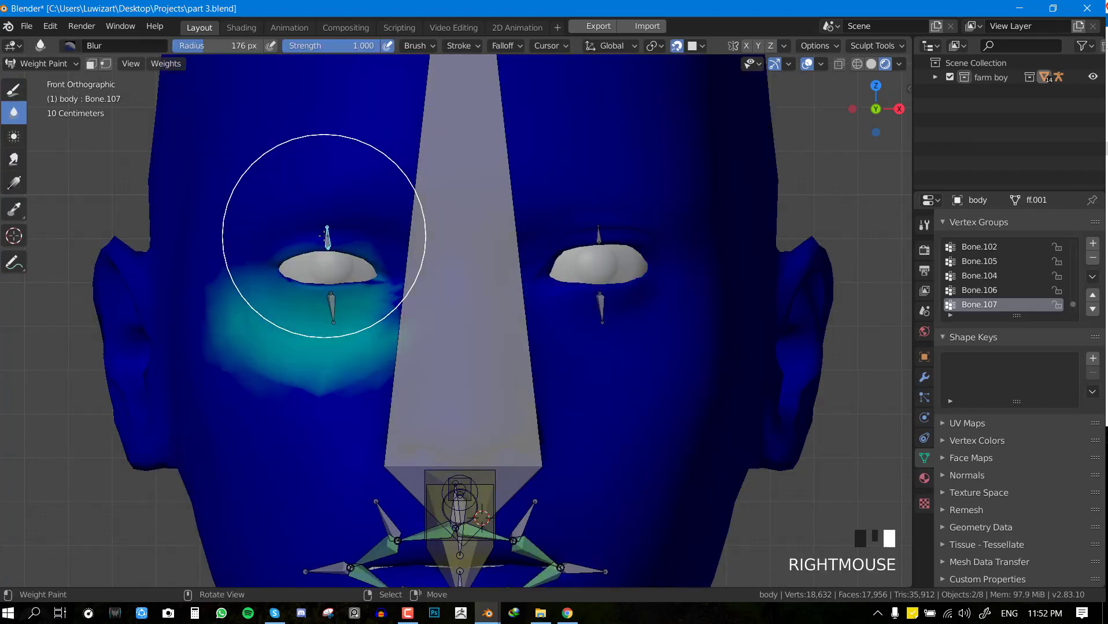
Remove the selected half-face vertices from the Bone.107 vertex group and check the weights of Bone.106
key("Tab")
double_click(1000, 336)
key("Tab")
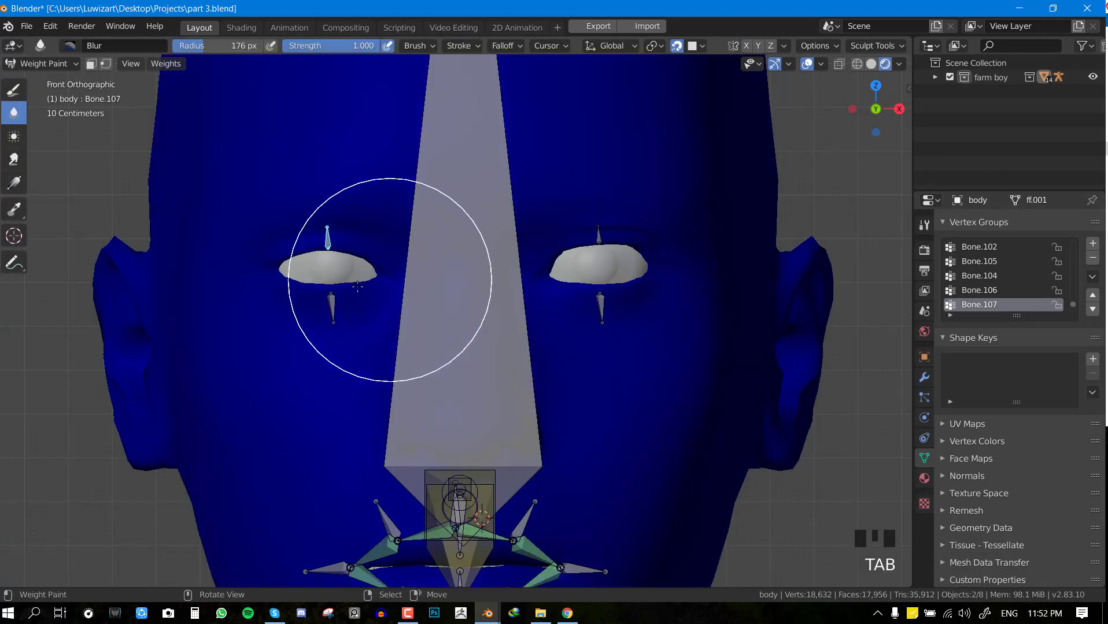
right_click(334, 301)
key("Tab")
key("Tab")
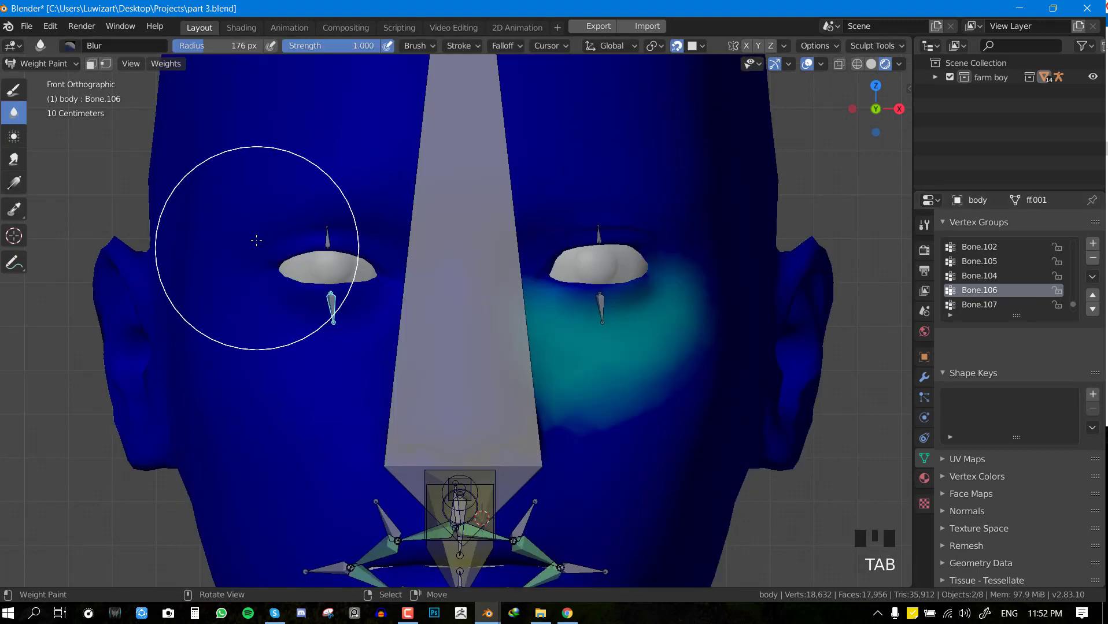
Draw weight 1.000 for Bone.107 on the middle of its upper eyelid with a 78 px brush
scroll(278, 239, "up", 2)
right_click(277, 198)
middle_click_drag(382, 250, 393, 256, "shift")
scroll(394, 256, "up", 2)
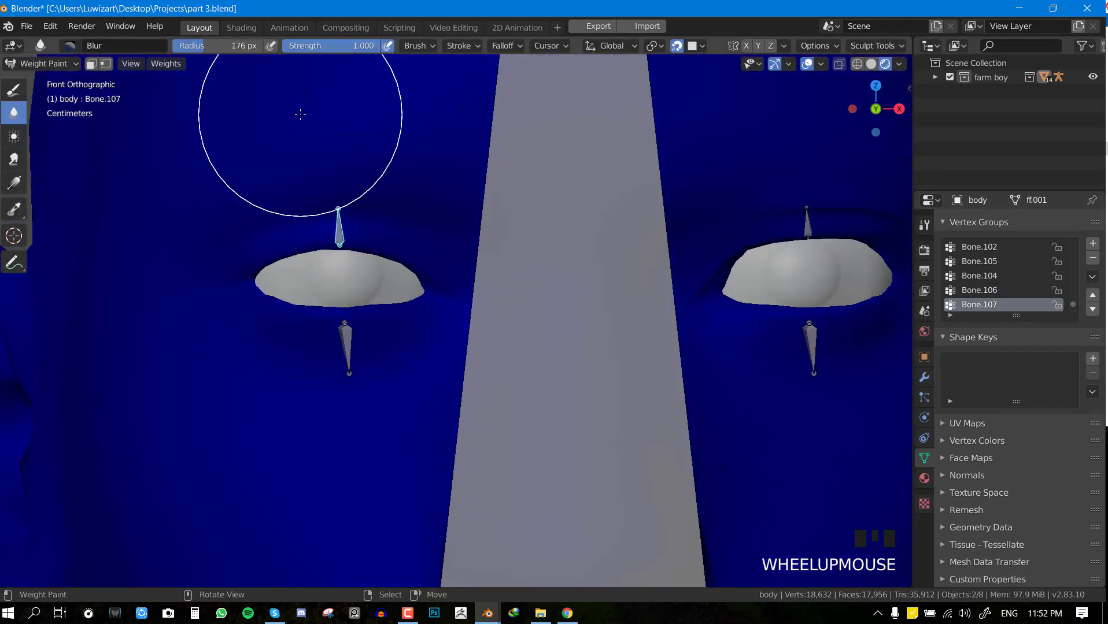
key("space")
scroll(366, 234, "up", 2)
key("f")
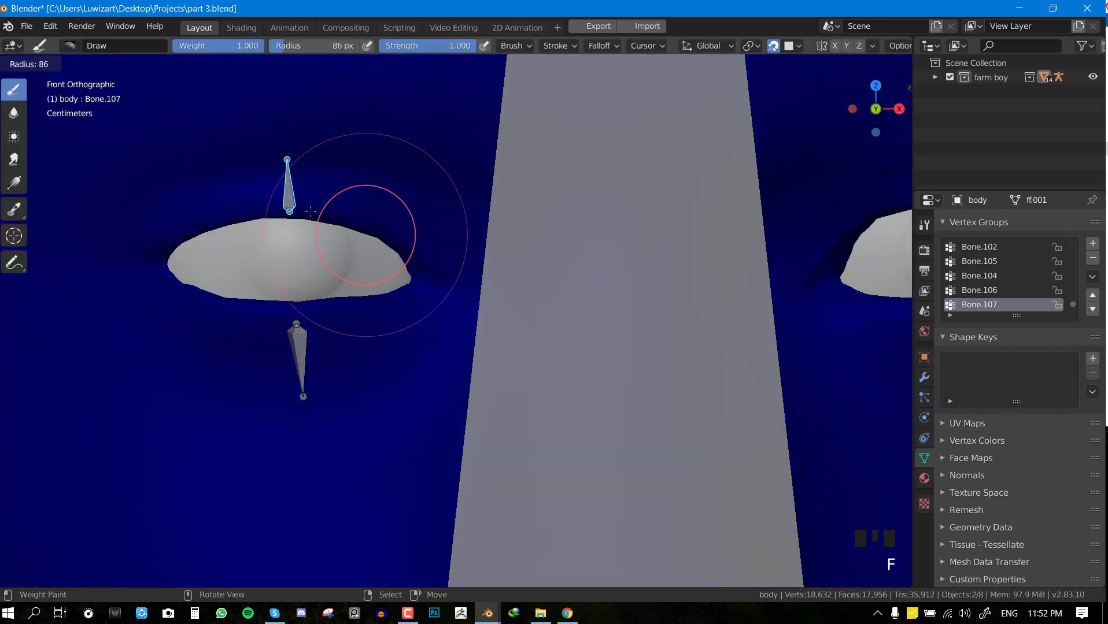
left_click(311, 211)
left_click(288, 207)
left_click(287, 207)
left_click(288, 207)
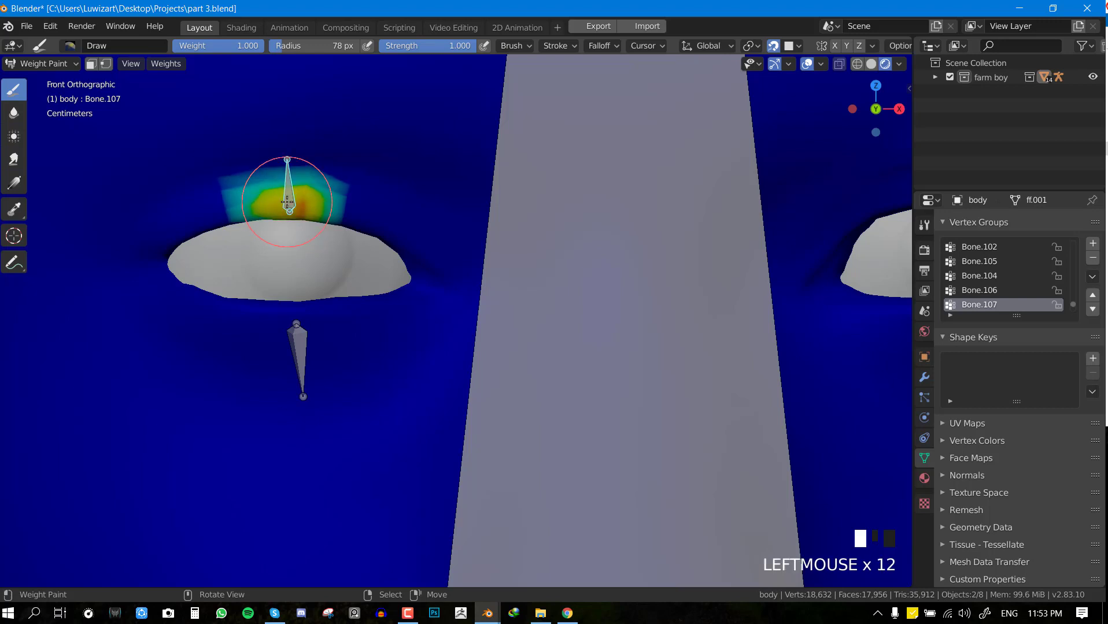
key("f")
right_click(317, 215)
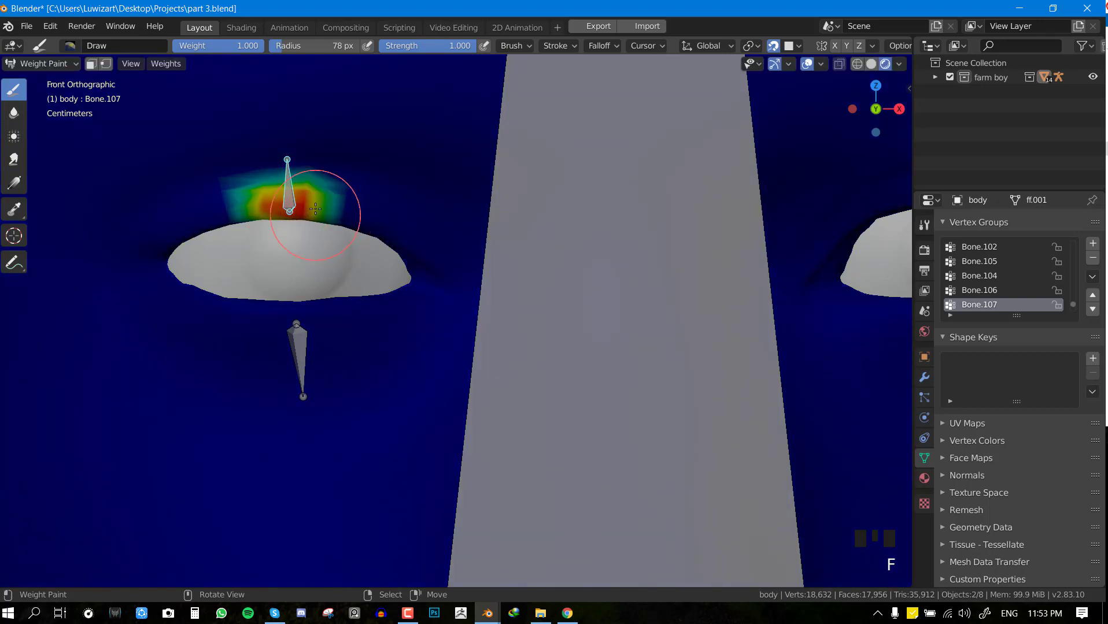
Move Bone.107 down along Z to pull the upper eyelid over the eyeball
key("g")
key("z")
left_click(310, 233)
Blur the Bone.107 weights across the upper eyelid to both eye corners and up toward the brow, using a 113 px radius
key("space")
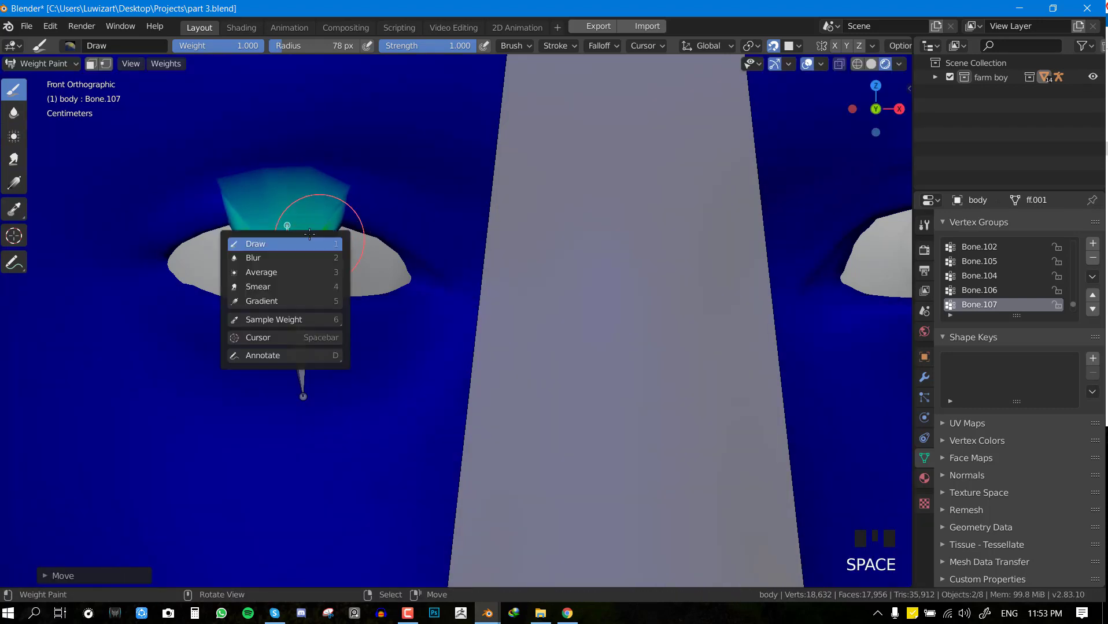
left_click(267, 256)
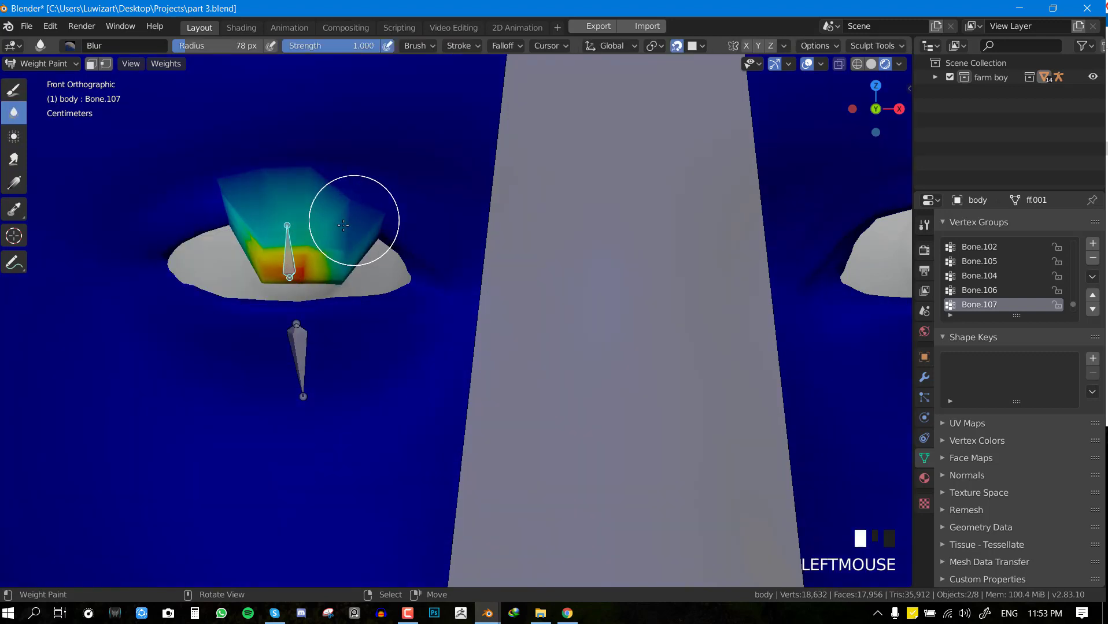
key("f")
left_click(383, 233)
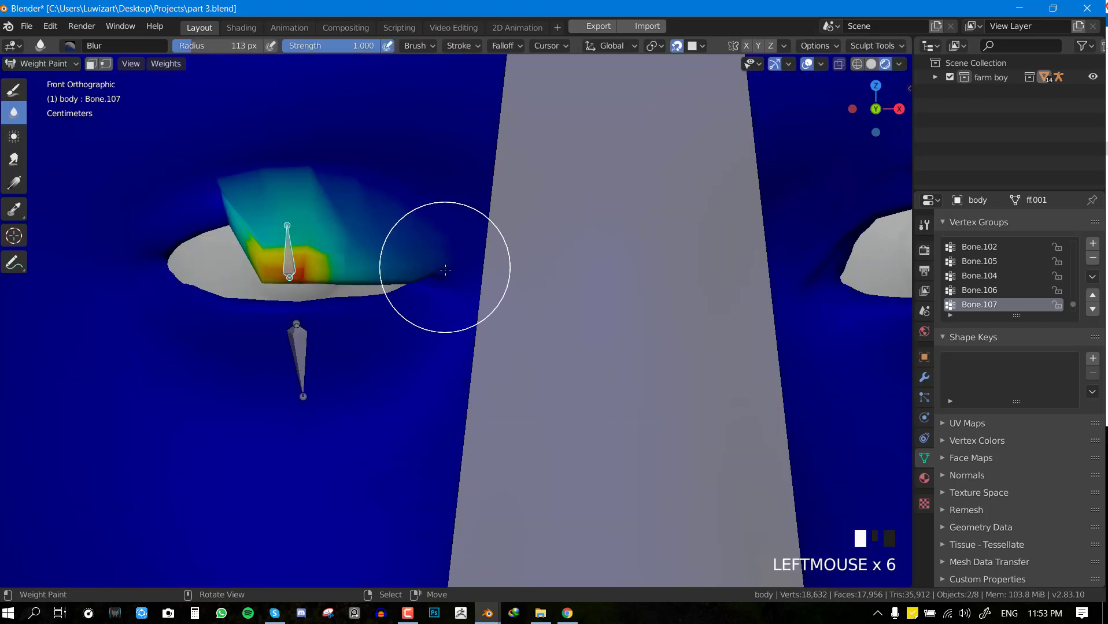
mouse_move(446, 269)
left_mouse_down()
mouse_move(181, 160)
mouse_move(247, 234)
mouse_move(165, 230)
left_mouse_up()
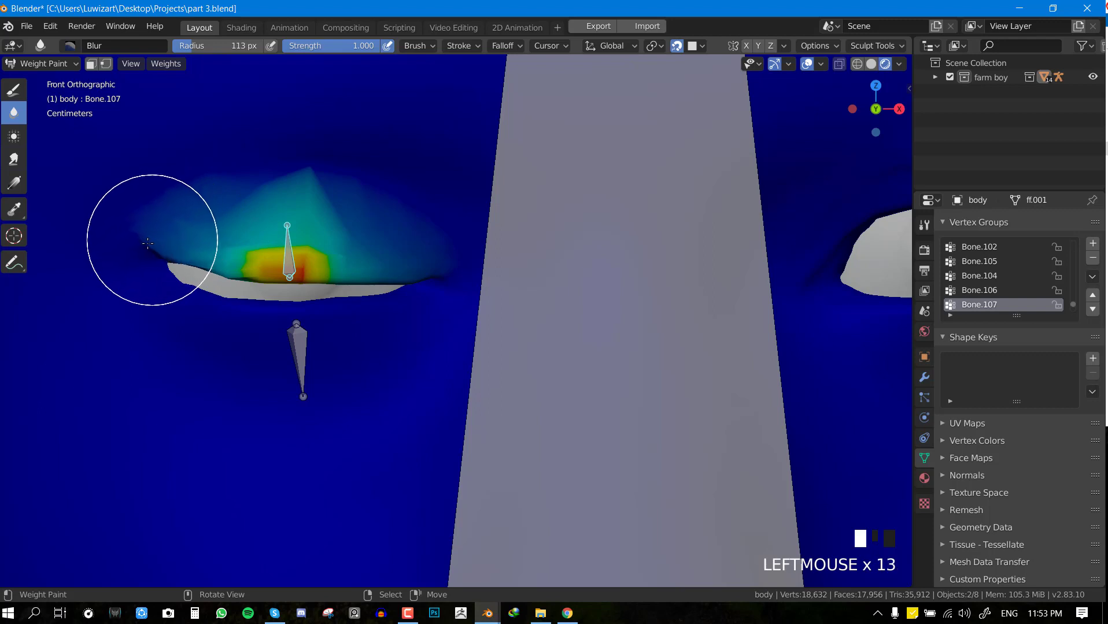
left_click_drag(291, 231, 256, 200)
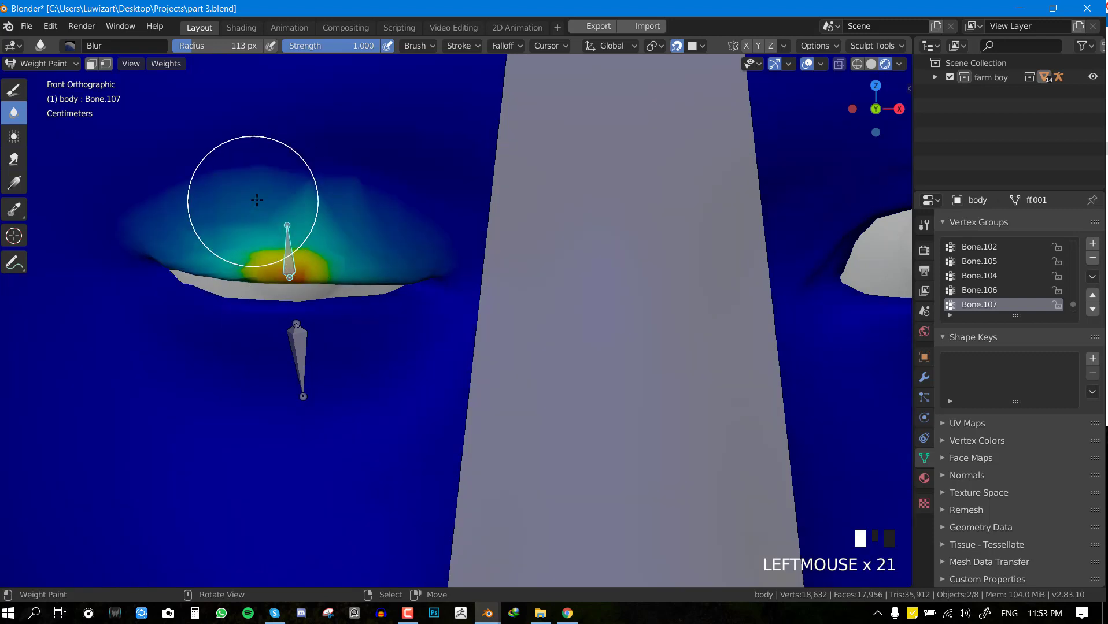
mouse_move(355, 217)
left_mouse_down()
mouse_move(459, 265)
mouse_move(122, 239)
left_mouse_up()
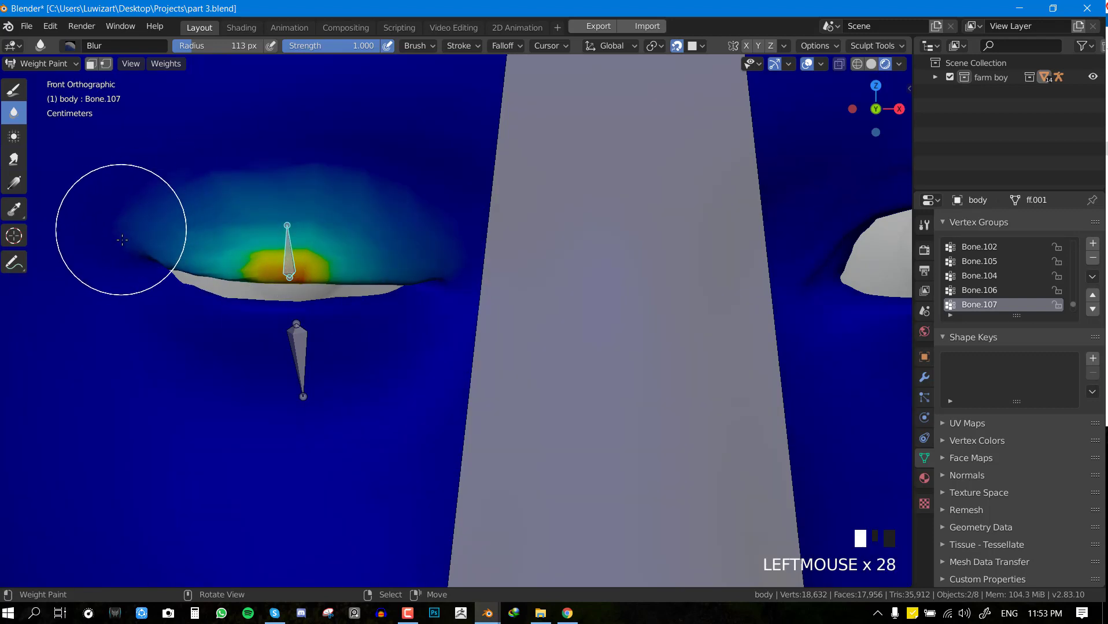
mouse_move(322, 230)
left_mouse_down()
mouse_move(309, 341)
mouse_move(372, 231)
left_mouse_up()
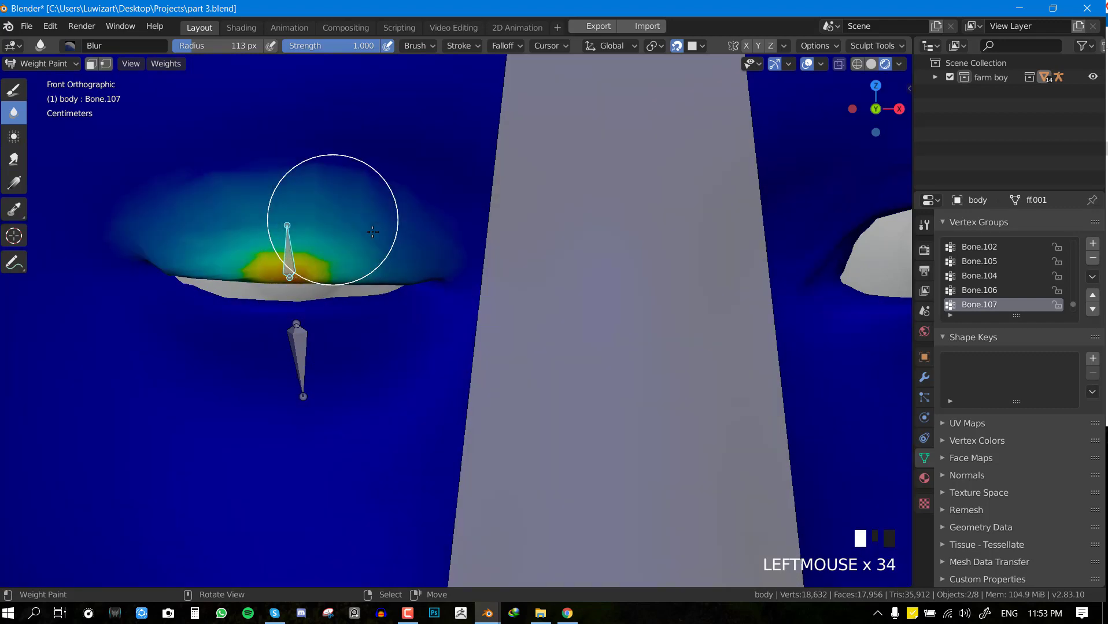
Select the duplicated lower eyelid bone, Bone.106, and test moving it, cancelling the move
scroll(387, 255, "down", 4)
middle_click_drag(394, 266, 341, 277)
key("KP_1")
scroll(364, 275, "up", 2)
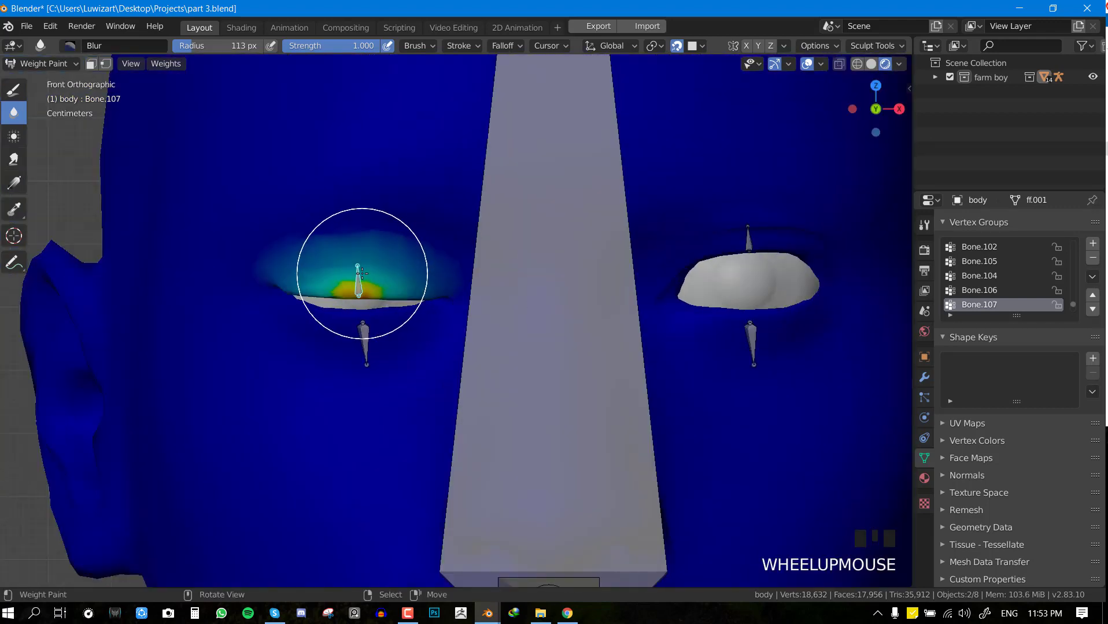
right_click(346, 351)
key("g")
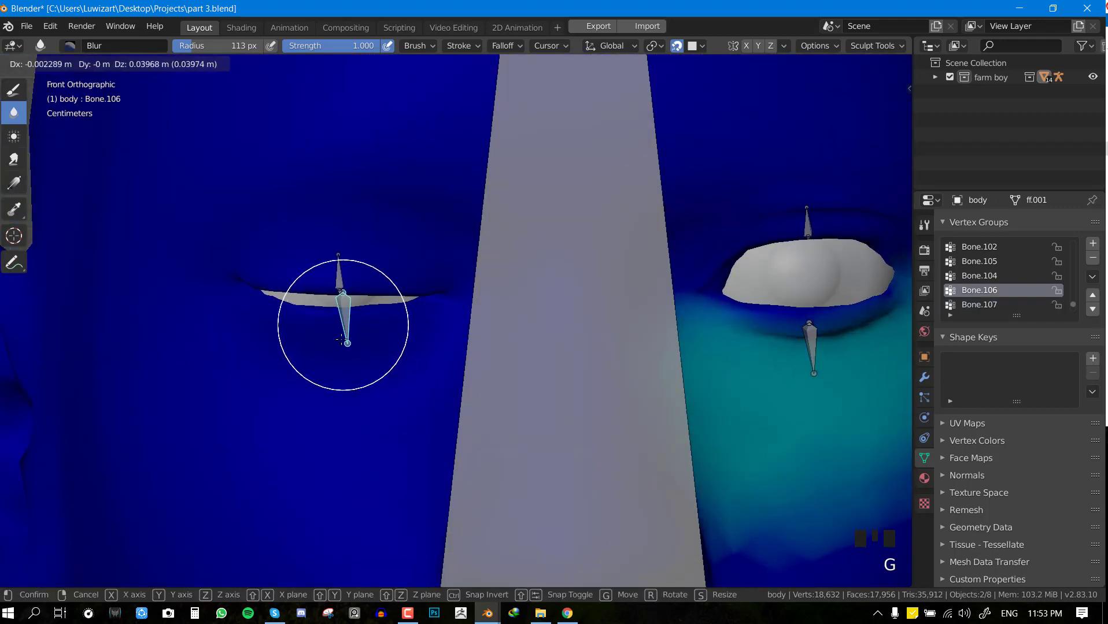
right_click(352, 335)
Try to clear the stray Bone.106 weights by removing the selected half-face vertices from its group, and compare with Bone.104
key("Tab")
left_click(989, 339)
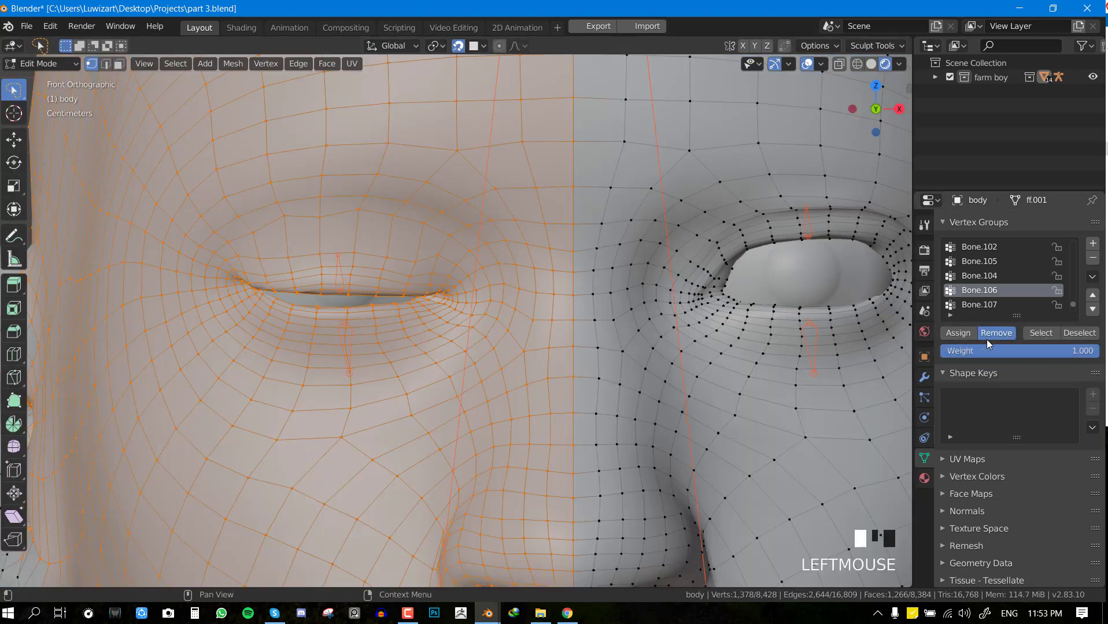
key("Tab")
right_click(811, 347)
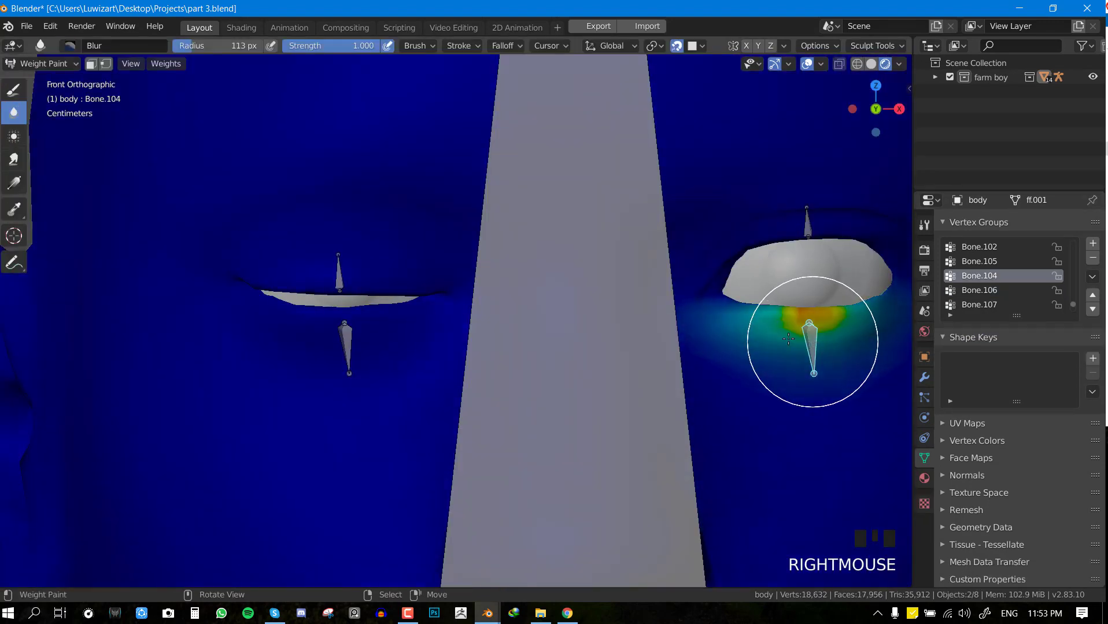
Select all of the body's vertices in Edit Mode and remove them from the Bone.106 vertex group
right_click(345, 346)
key("a")
key("Tab")
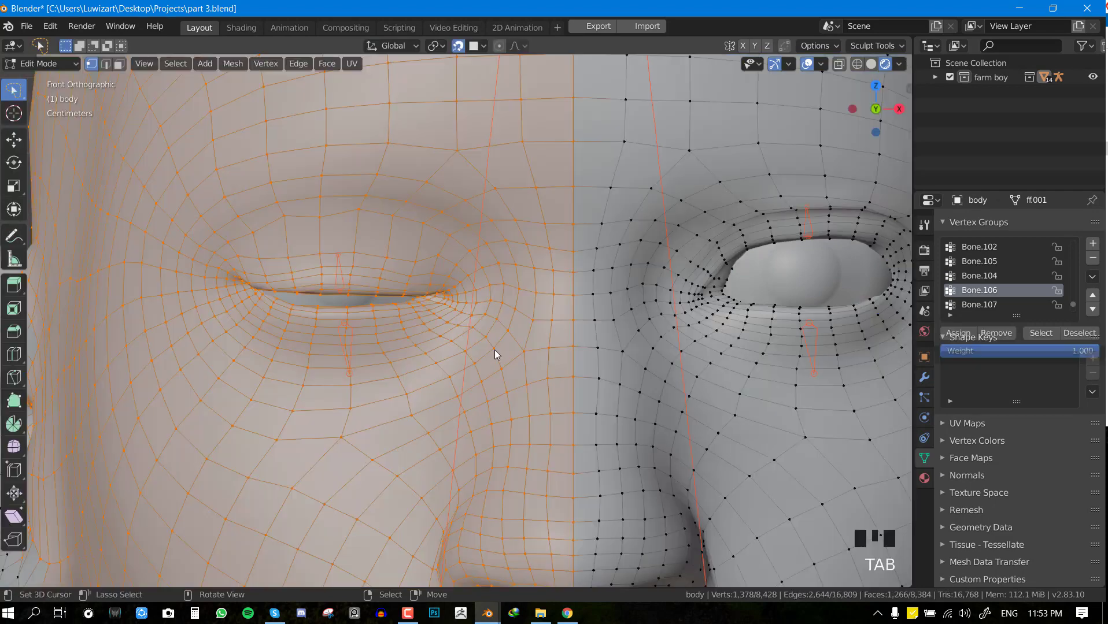
key("a")
triple_click(996, 333)
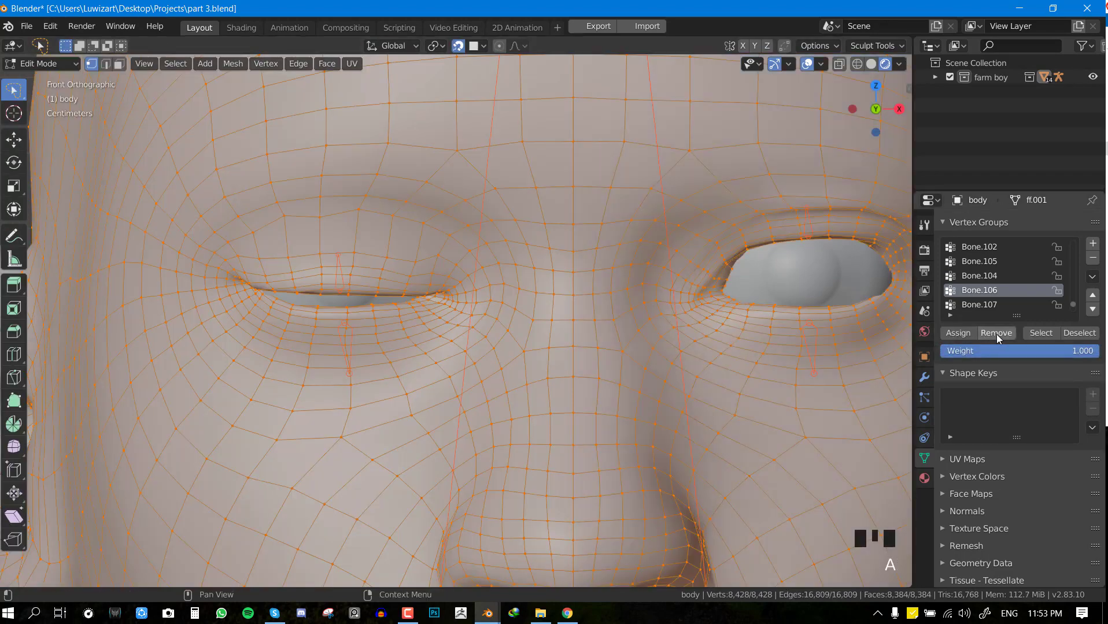
key("Tab")
Clear the pose rotation and location of the eyelid bones
scroll(360, 346, "up", 2)
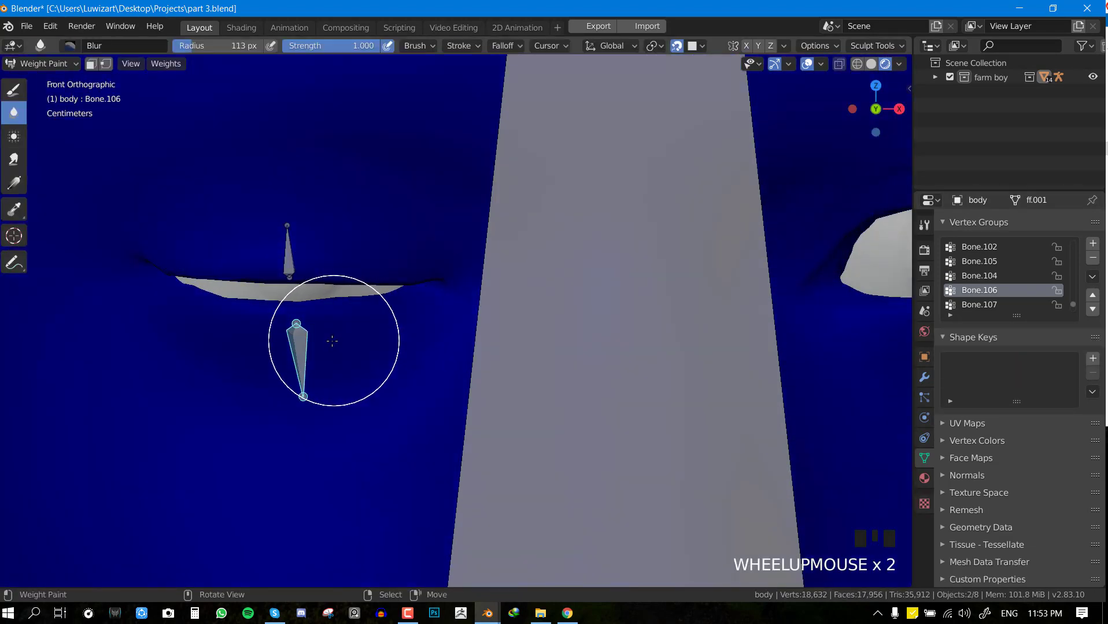
key("g")
key("alt+r")
key("alt+g")
Test-move Bone.106 upward, and draw weight 1.000 for it on the middle of the lower eyelid with a 113 px brush
key("g")
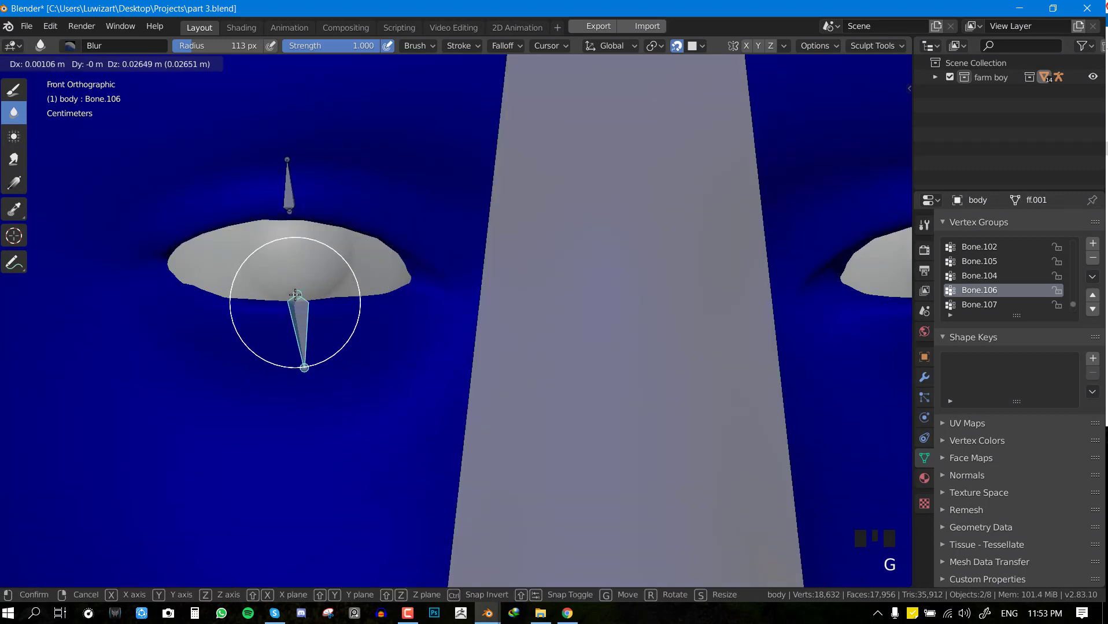
left_click(292, 285)
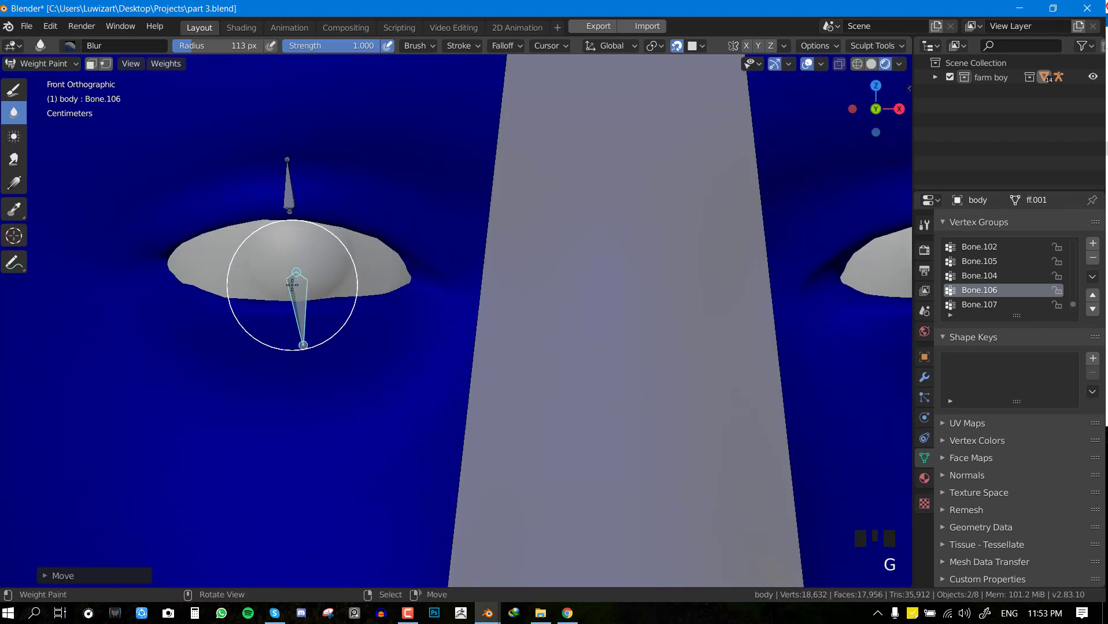
key("space")
left_click(269, 289)
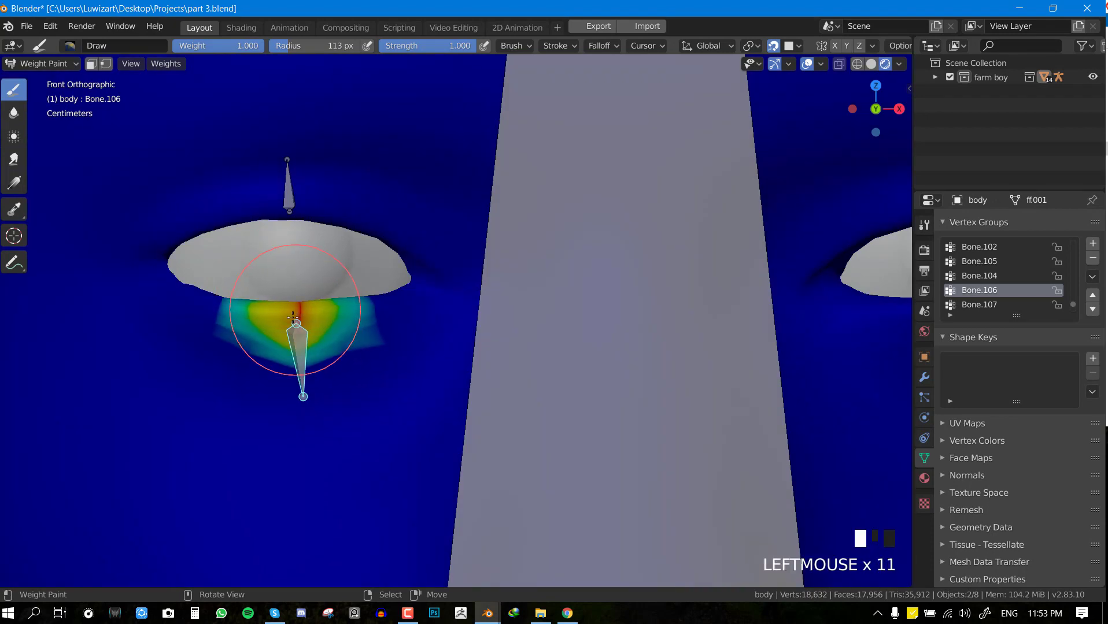
Raise Bone.106 along Z and pull it forward so the lower eyelid sits in front of the eyeball
key("g")
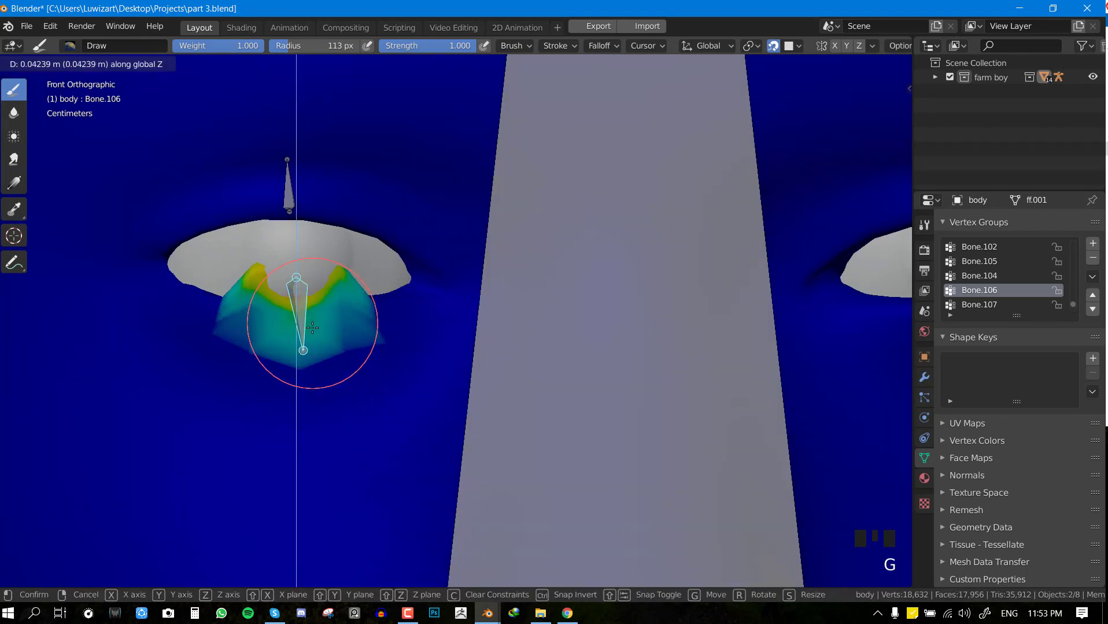
left_click(313, 327)
middle_click_drag(324, 321, 293, 325)
key("g")
left_click(299, 338)
key("KP_1")
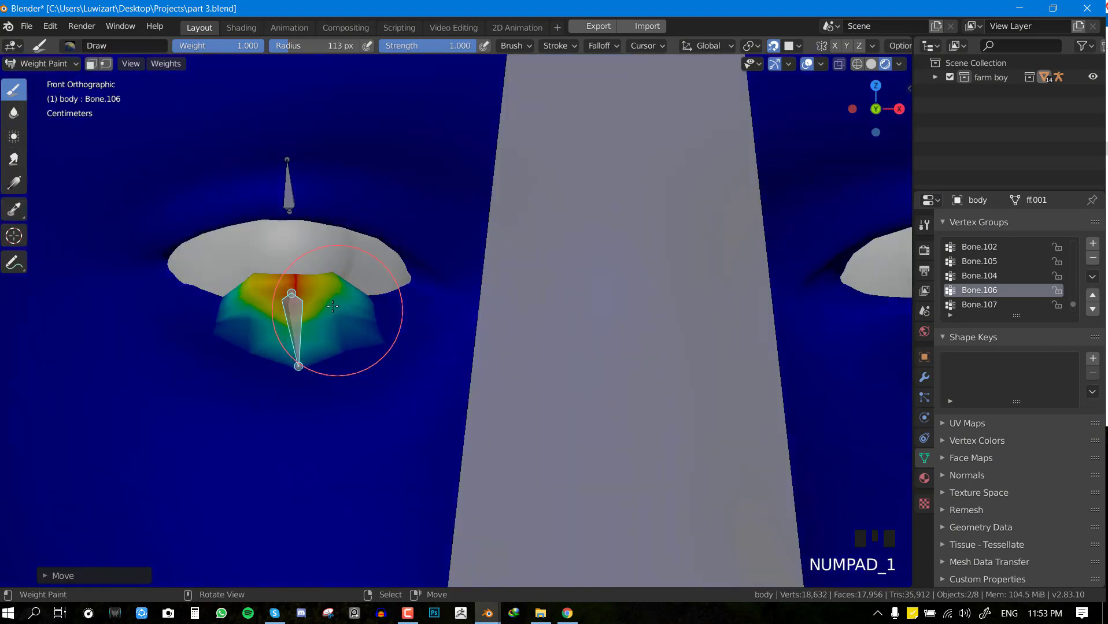
Blur the Bone.106 weights along the lower eyelid out to both eye corners and down into the cheek
key("space")
left_click(272, 323)
mouse_move(292, 309)
left_mouse_down()
mouse_move(165, 307)
mouse_move(301, 312)
left_mouse_up()
left_click_drag(323, 310, 393, 311)
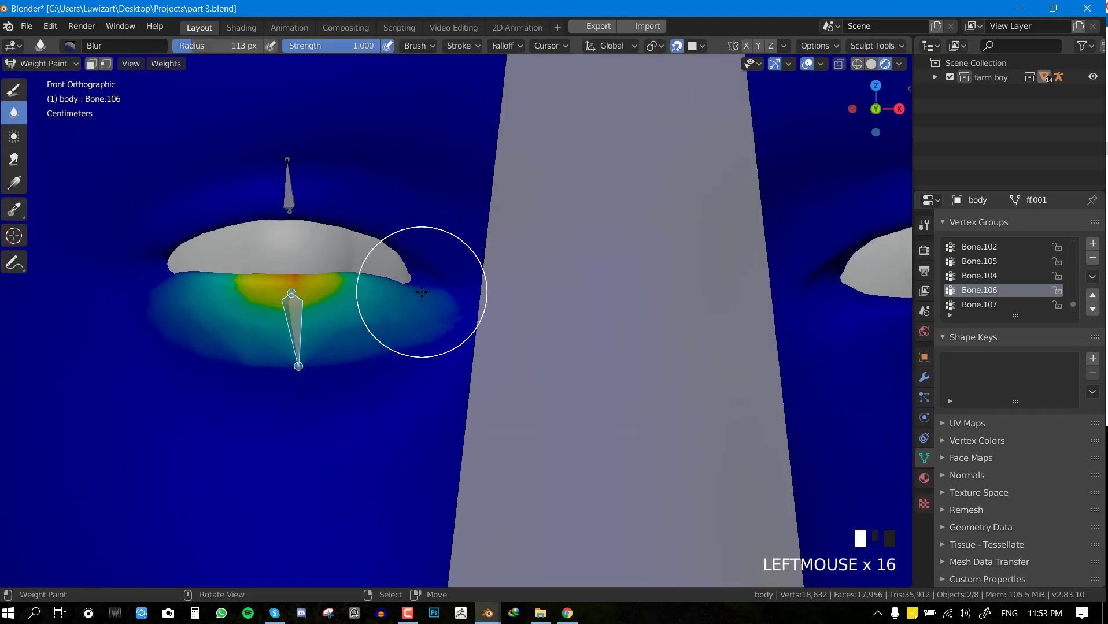
Lower Bone.107 until the upper eyelid meets the lower one, and blur its weights toward the outer eye corner
left_click(289, 190)
key("g")
left_click(283, 264)
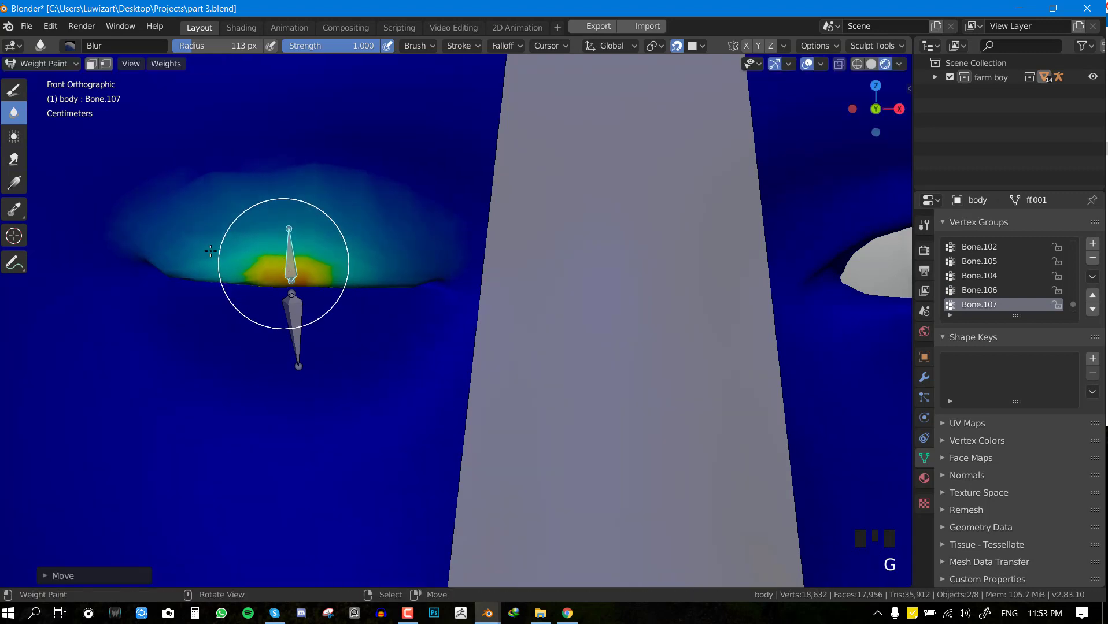
left_click_drag(210, 251, 132, 248)
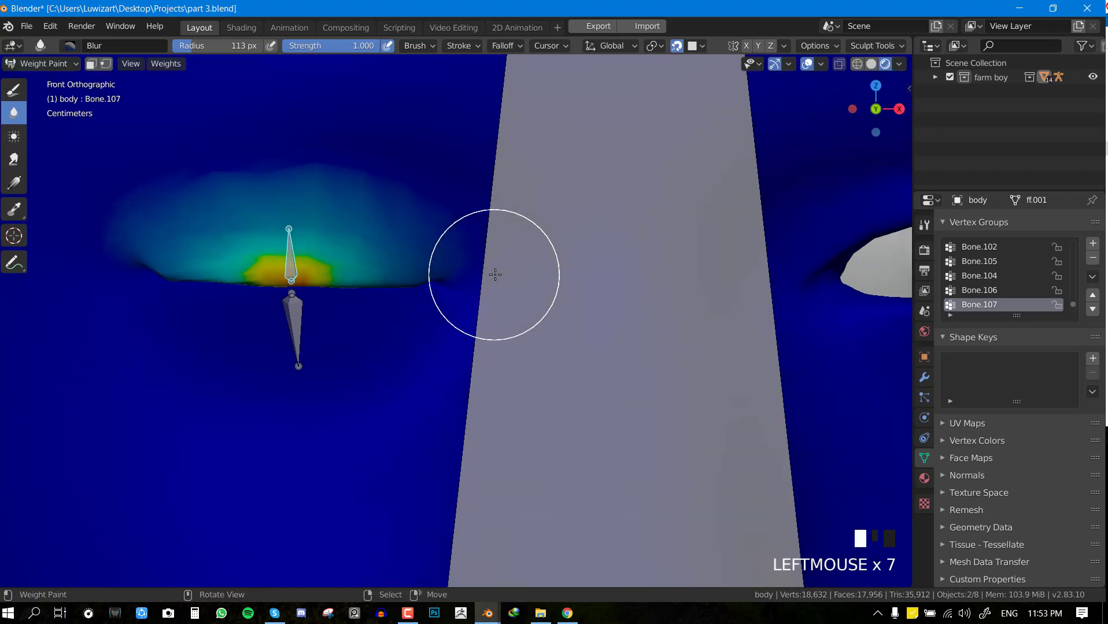
Blur the Bone.107 weights at the upper eyelid's inner corner and the Bone.106 weights at both ends of the lower eyelid
left_click_drag(433, 282, 402, 291)
right_click(299, 319)
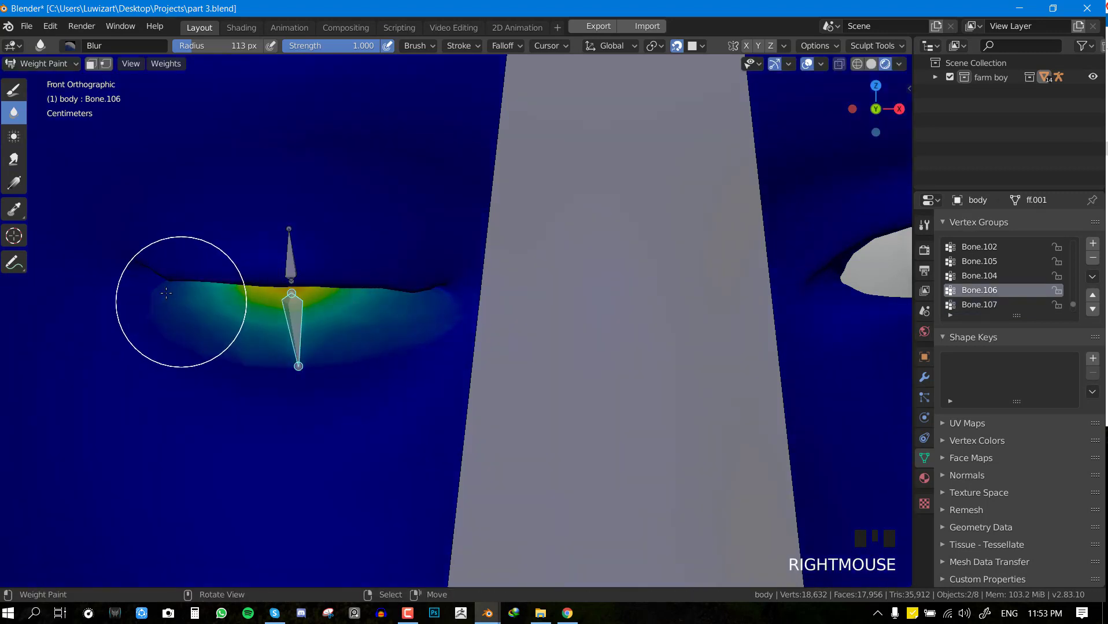
left_click_drag(177, 299, 159, 289)
left_click_drag(149, 283, 135, 274)
left_click(433, 283)
Clear the rotation and location of all bones so the eyelids reopen, and deselect everything
key("alt+r")
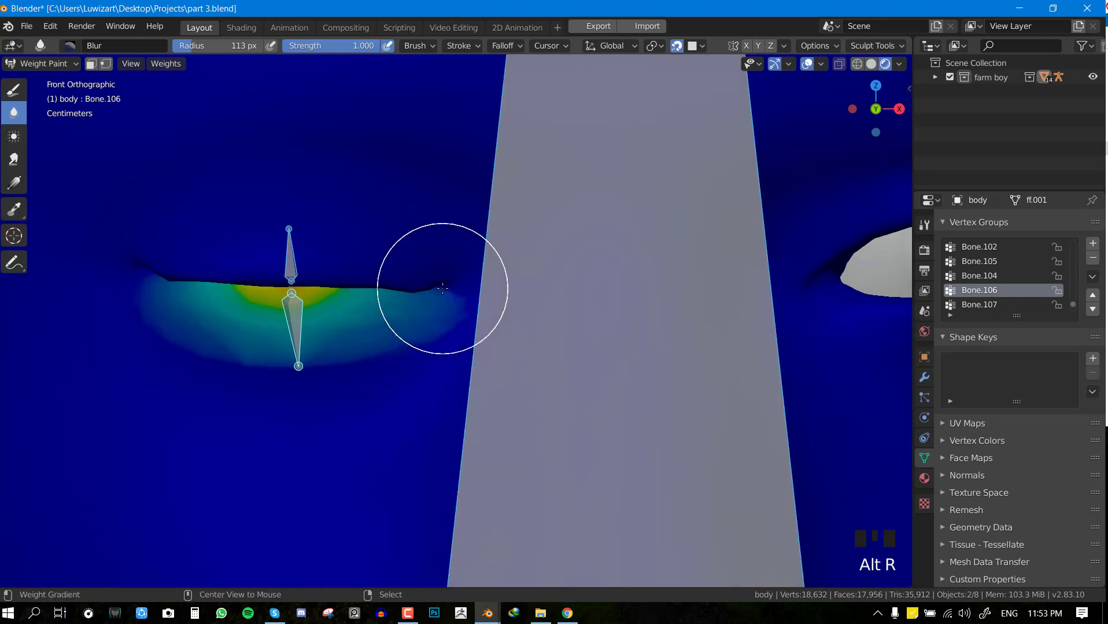
key("alt+g")
scroll(621, 278, "down", 4)
scroll(622, 279, "up", 2)
key("alt+a")
Lower Bone.105 over the other eye until the upper eyelid almost meets the lower one
right_click(694, 226)
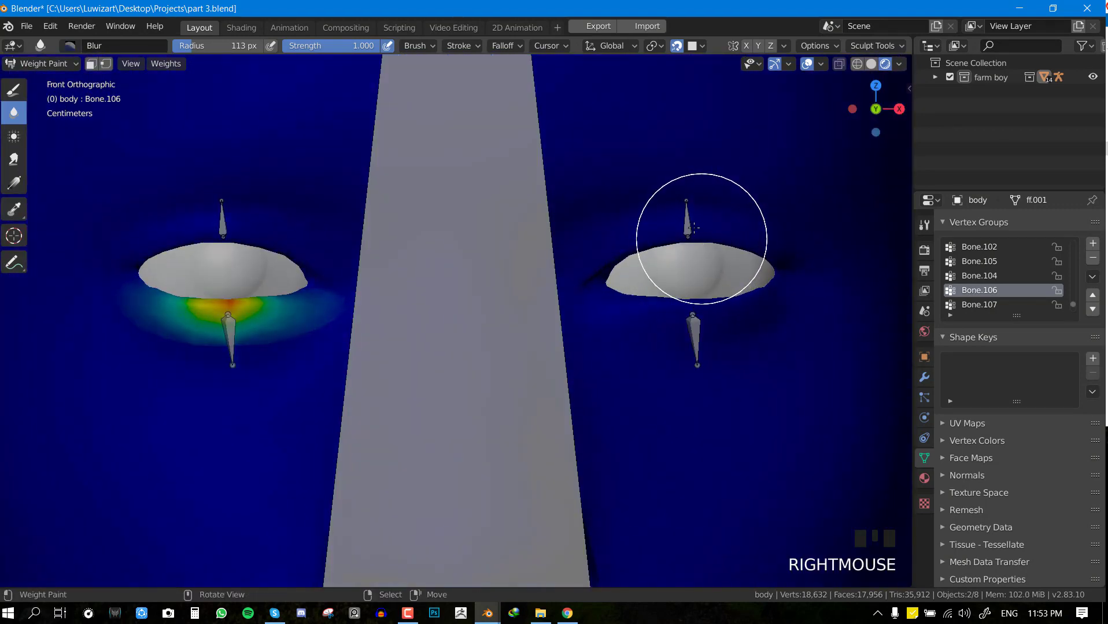
key("g")
key("g")
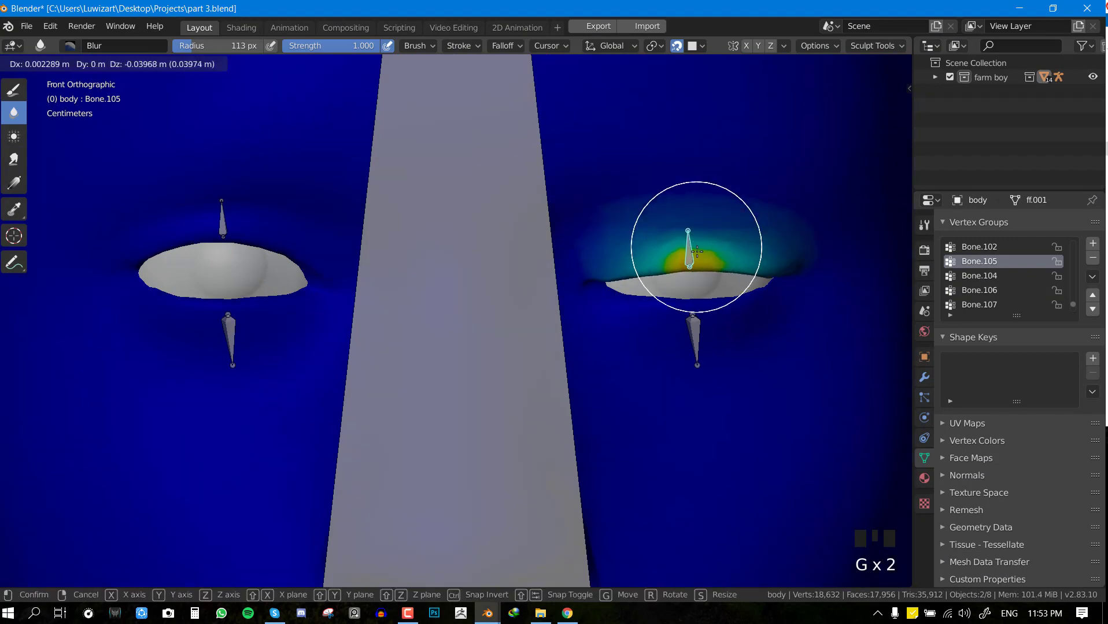
left_click(700, 271)
middle_click_drag(798, 279, 782, 363)
key("KP_1")
Smear the Bone.105 weights at the inner and outer corners of the upper eyelid with a 113 px brush
key("space")
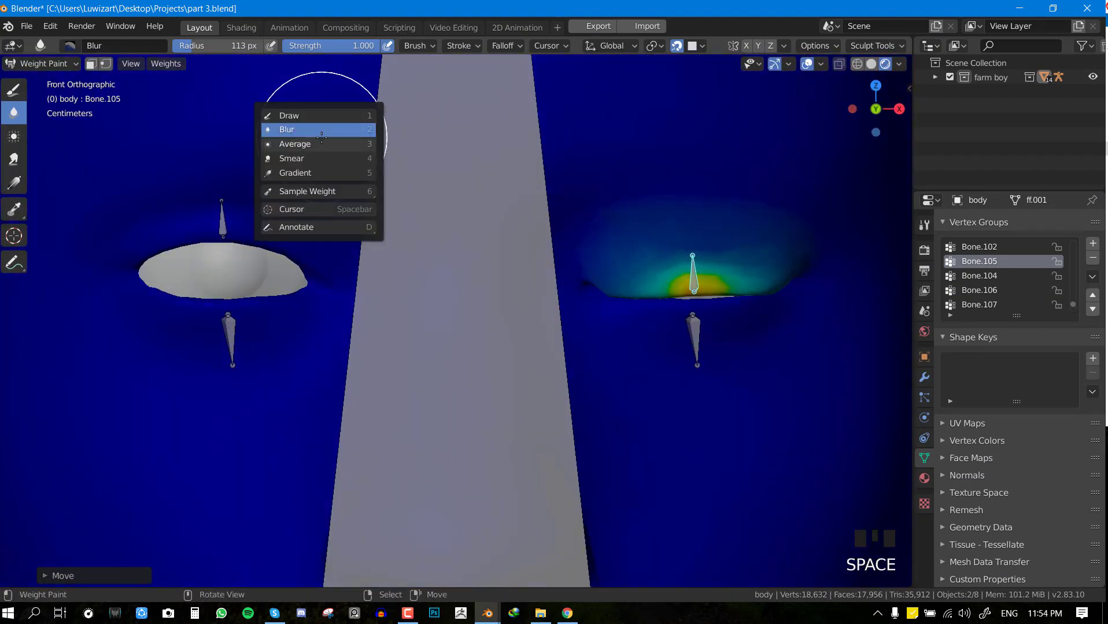
left_click(309, 158)
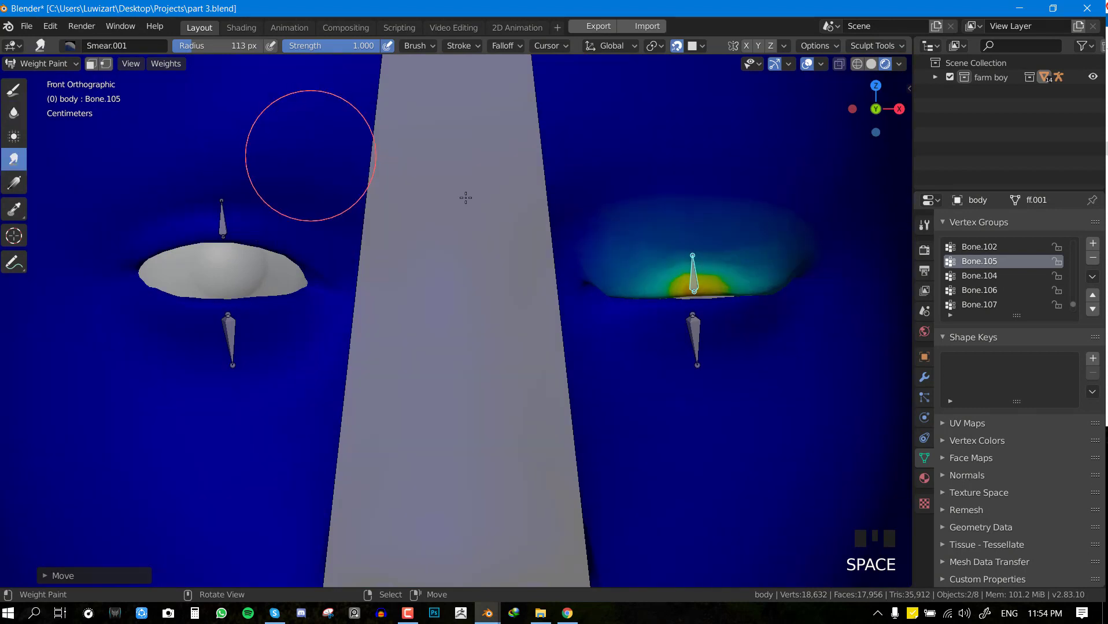
mouse_move(621, 277)
left_mouse_down()
mouse_move(644, 251)
mouse_move(644, 274)
left_mouse_up()
scroll(648, 286, "up", 1)
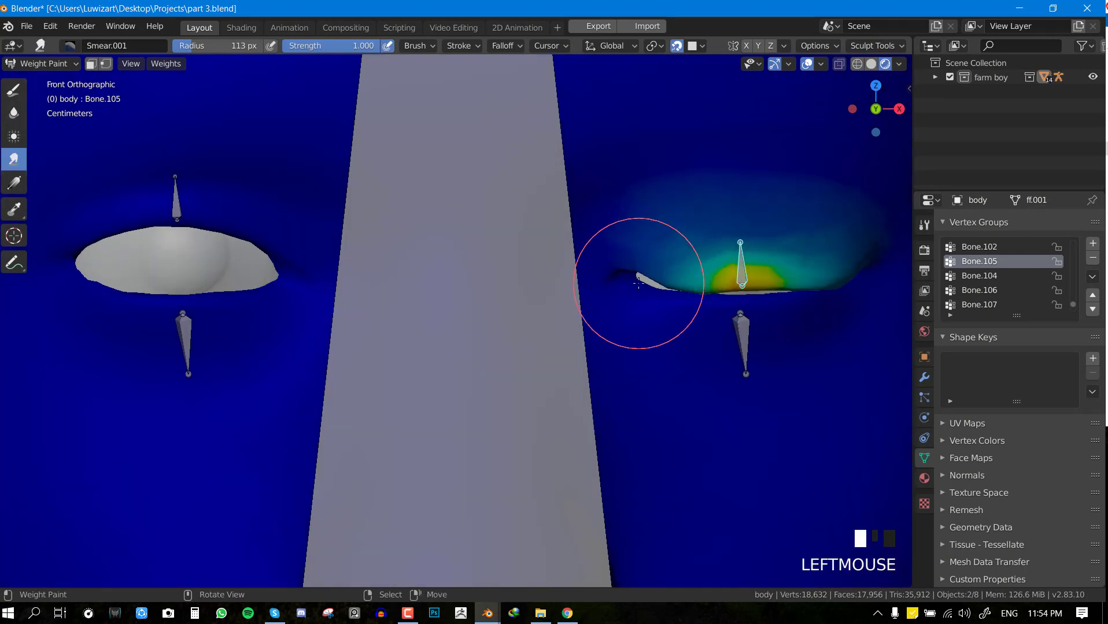
left_click_drag(847, 267, 845, 267)
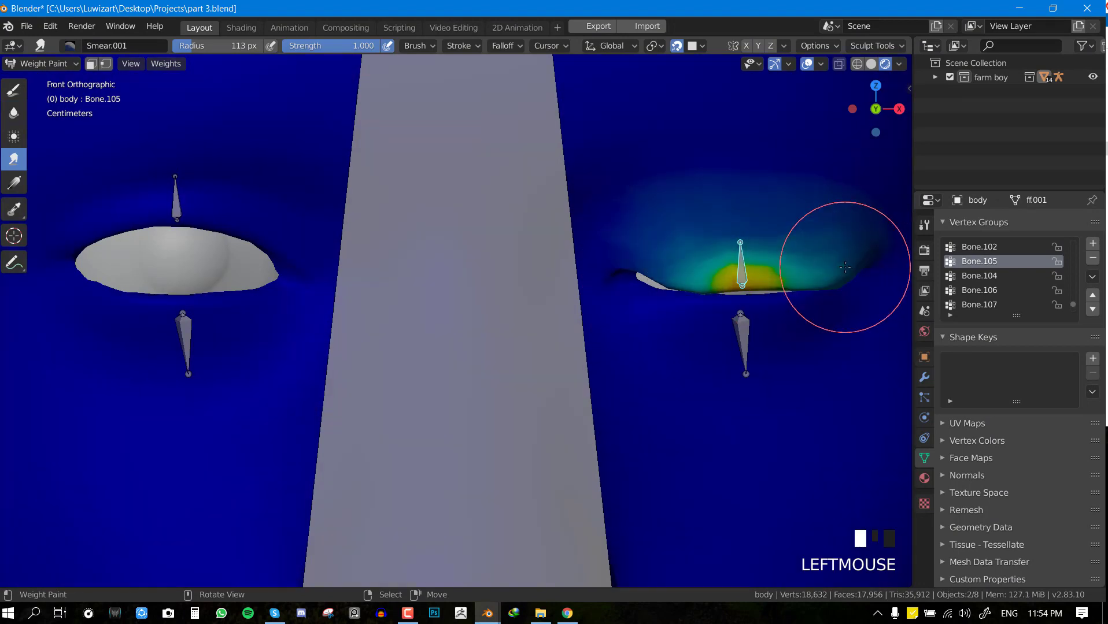
middle_click_drag(842, 262, 786, 280)
scroll(786, 280, "down", 2)
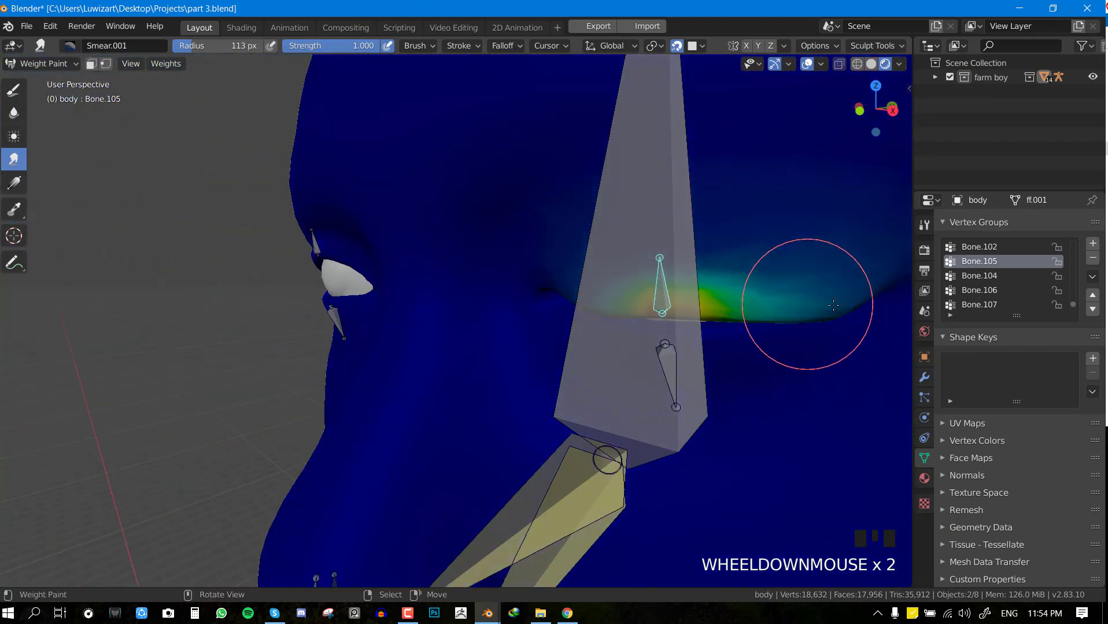
left_click_drag(809, 272, 831, 288)
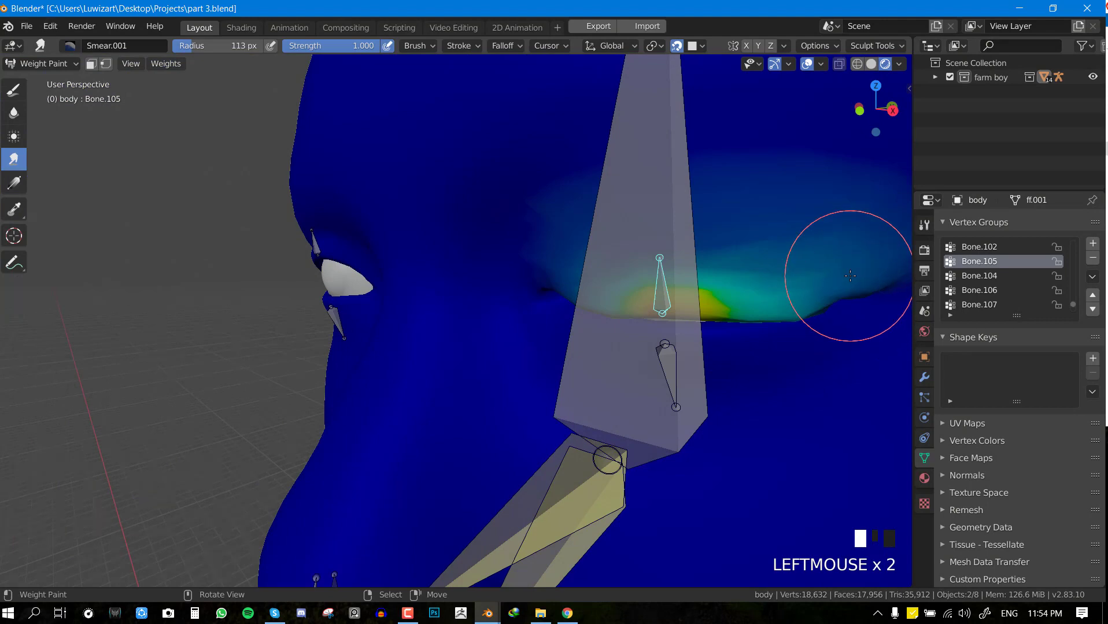
Blur the Bone.105 weights from the inner eye corner along the upper eyelid, and undo the last stroke
key("KP_2")
key("KP_1")
key("space")
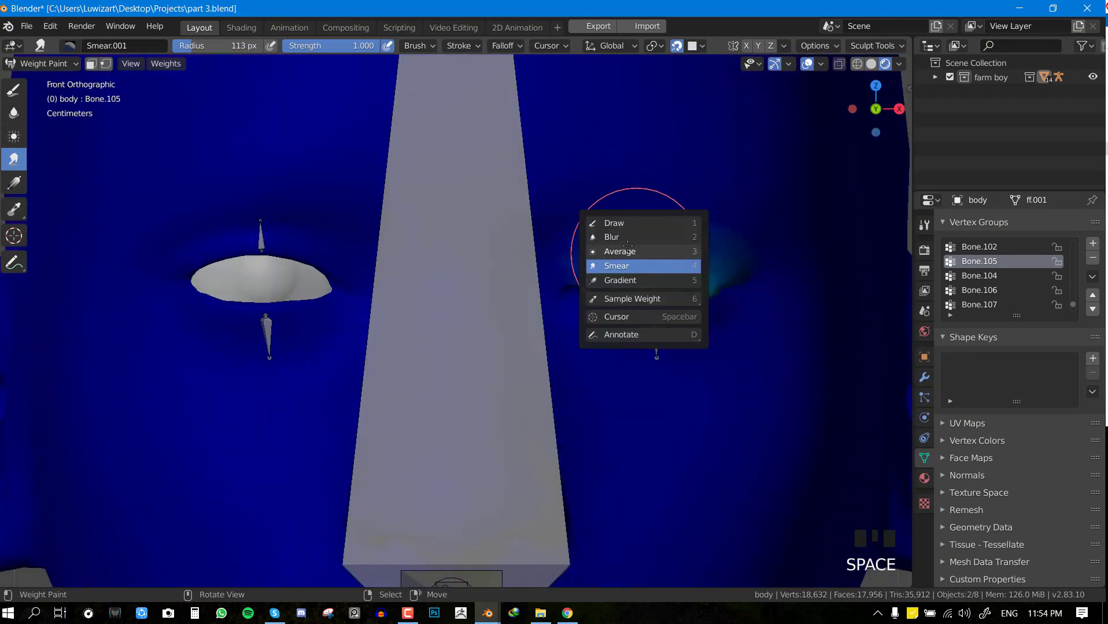
left_click(628, 240)
scroll(606, 272, "up", 2)
mouse_move(606, 271)
left_mouse_down()
mouse_move(715, 263)
mouse_move(692, 296)
left_mouse_up()
scroll(729, 267, "down", 1)
key("ctrl+z")
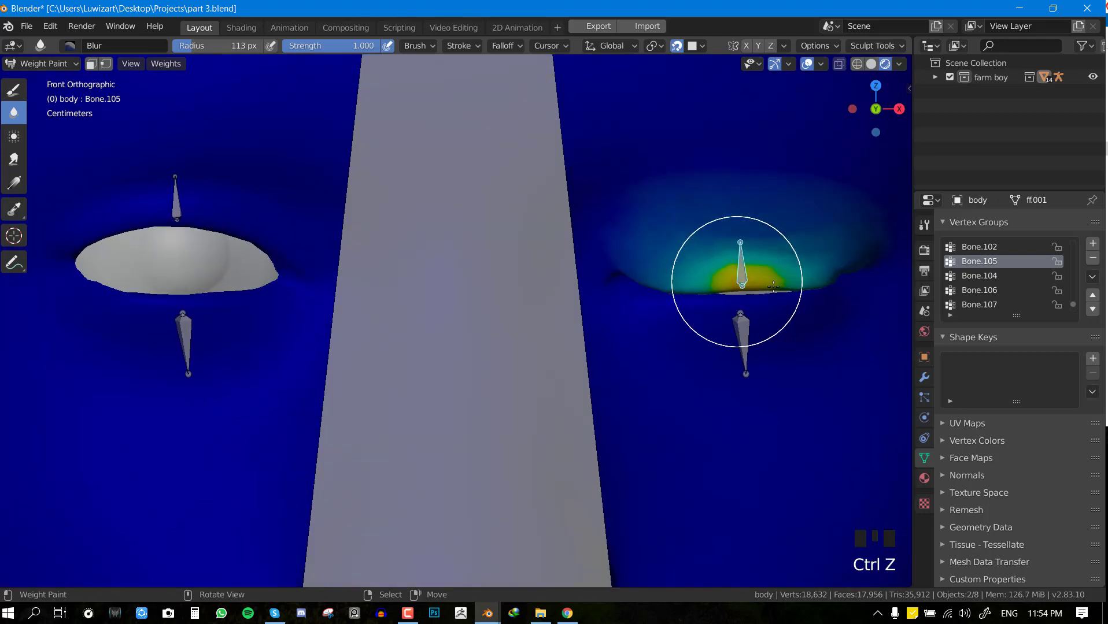
Switch to the Draw brush for Bone.105, and clear the rotation and location of all bones
middle_click_drag(773, 286, 665, 248, "shift")
scroll(690, 255, "up", 1)
key("space")
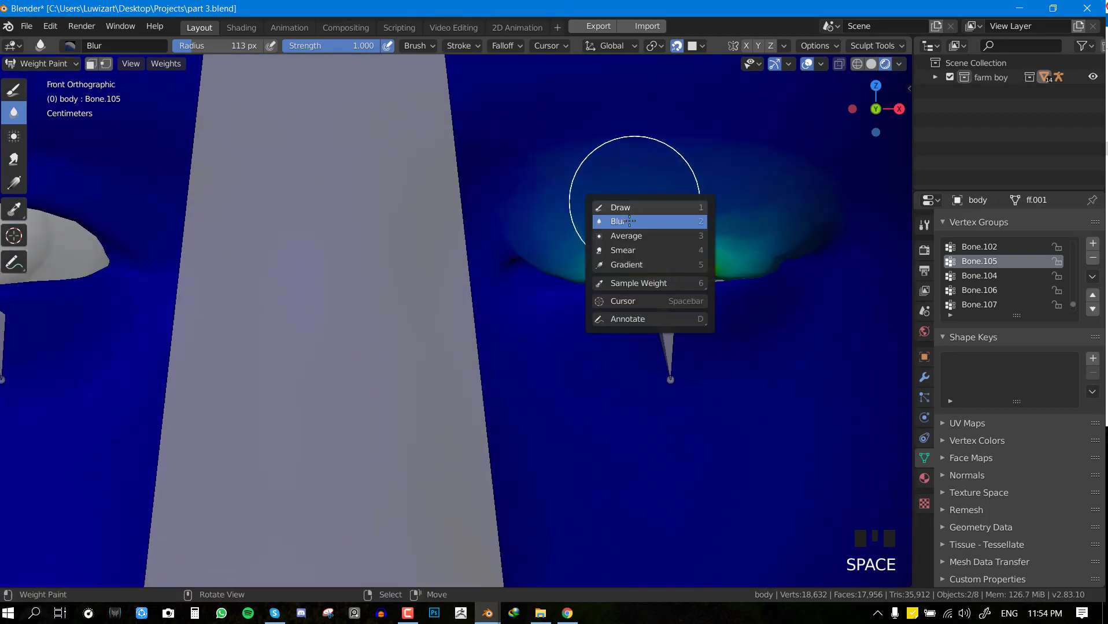
left_click(632, 207)
scroll(695, 289, "up", 2)
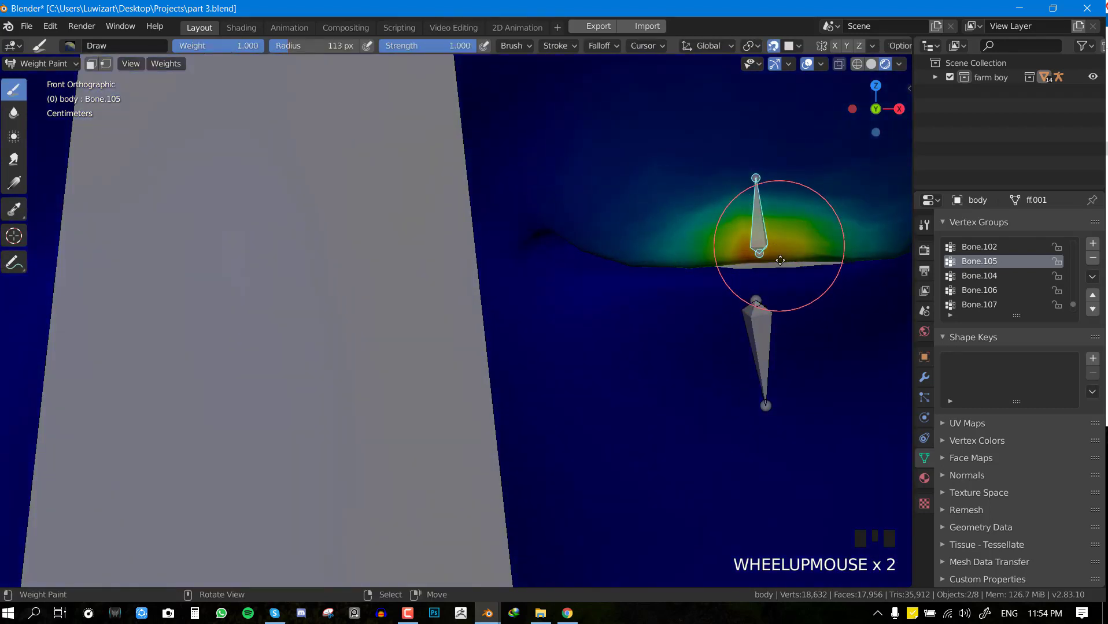
key("g")
scroll(752, 283, "down", 5)
key("alt+r")
key("alt+g")
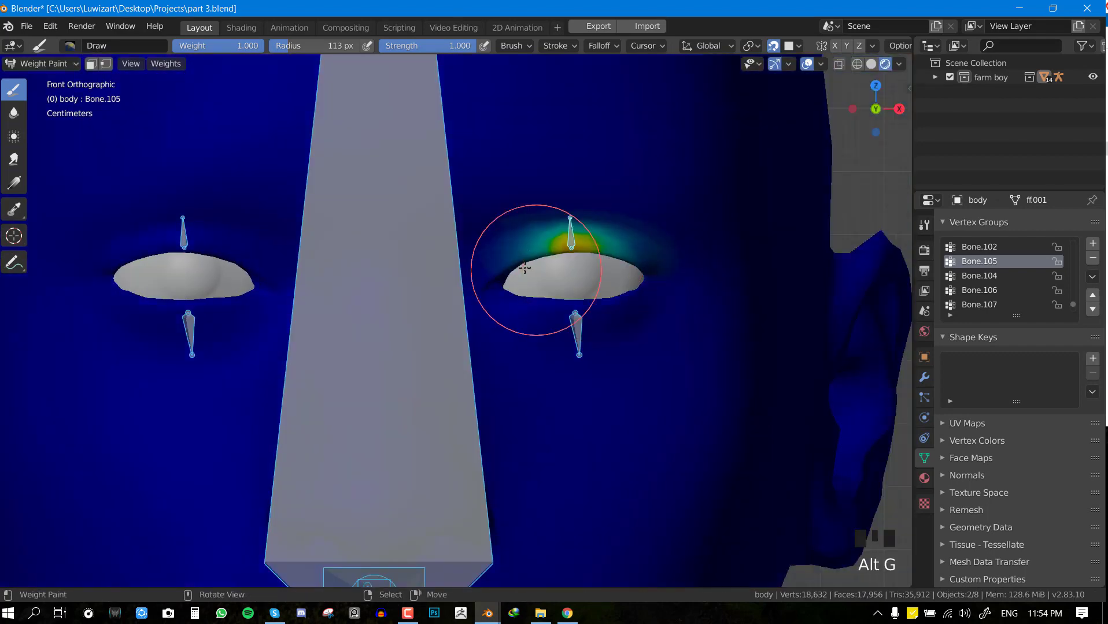
Leave weight painting for Object Mode, deselect everything, and save the file
key("ctrl+Tab")
scroll(682, 224, "down", 2)
key("alt+a")
key("ctrl+s")
Select the armature's head bone in Pose Mode and test-rotate it from the front
scroll(685, 224, "down", 2)
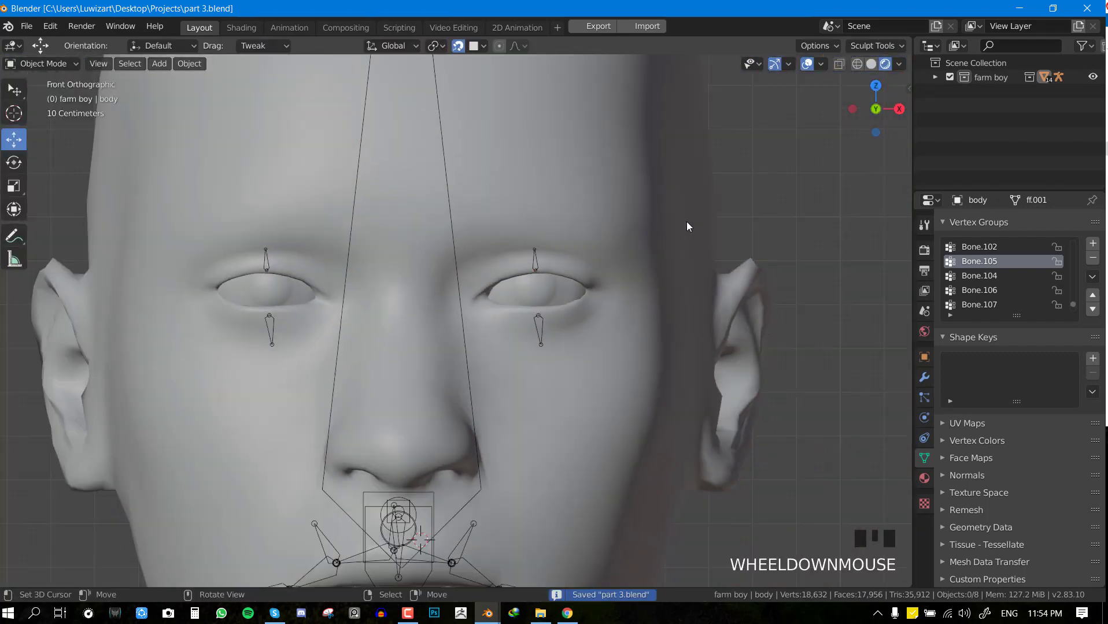
scroll(687, 226, "down", 5)
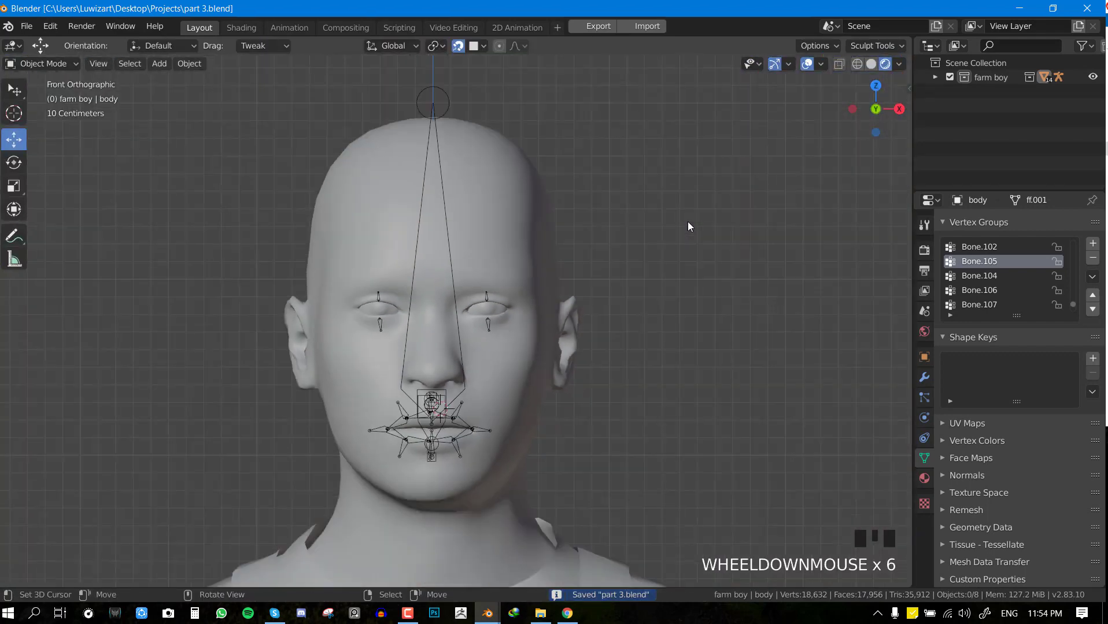
left_click(432, 108)
key("ctrl+Tab")
key("r")
right_click(497, 397)
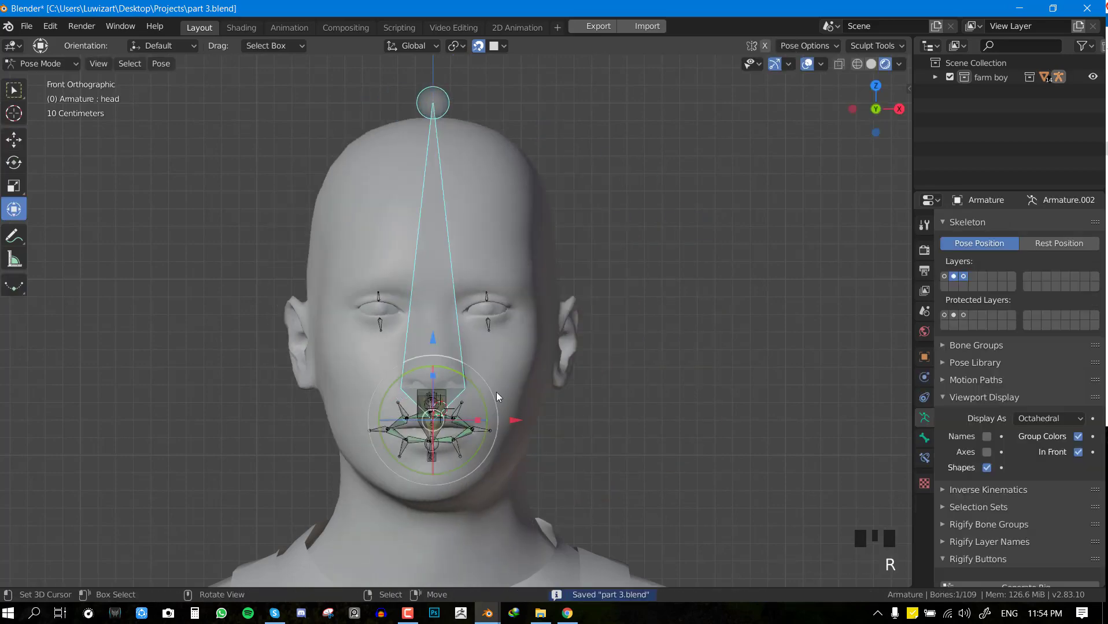
scroll(498, 397, "up", 1)
key("r")
right_click(554, 417)
Test-rotate the head bone from the side to check which mouth bones follow the head
key("KP_3")
scroll(462, 434, "up", 3)
middle_click_drag(417, 457, 411, 367)
key("r")
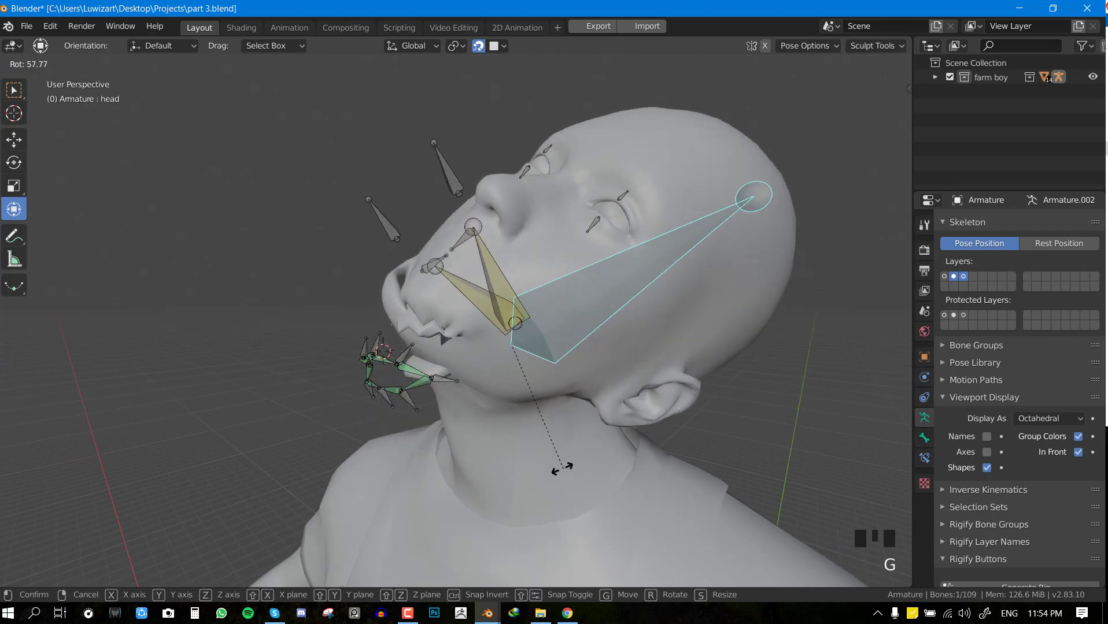
right_click(555, 324)
Parent the three lower-lip control bones to the lower jaw bone, Bone.082, with Keep Offset
key("KP_3")
scroll(528, 345, "up", 2)
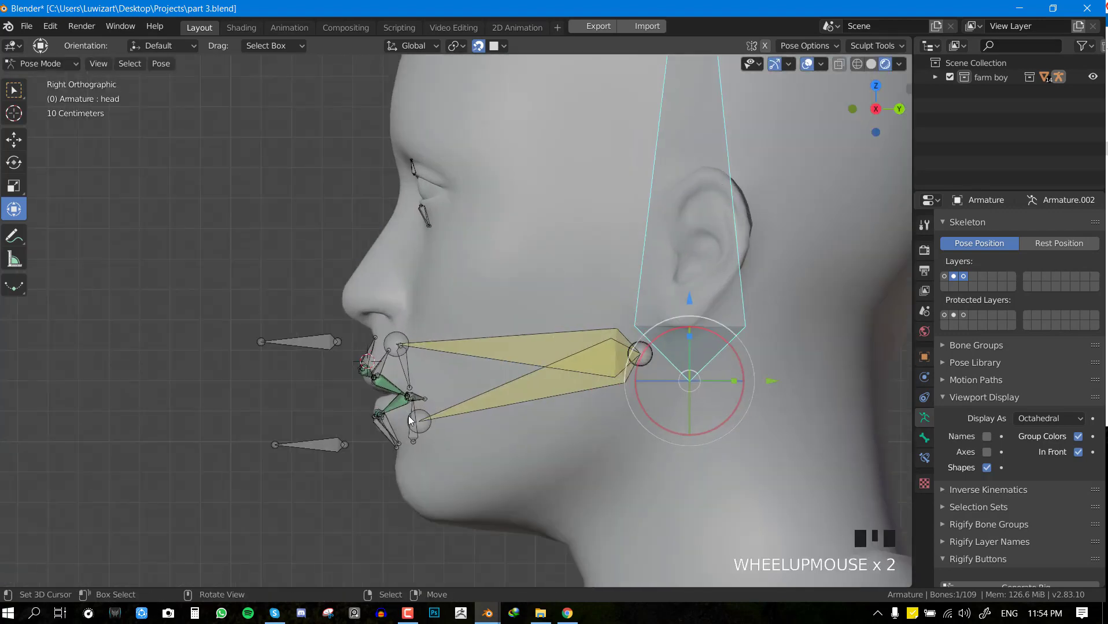
middle_click_drag(409, 421, 412, 462)
right_click(388, 445)
right_click(433, 455, "shift")
right_click(412, 462, "shift")
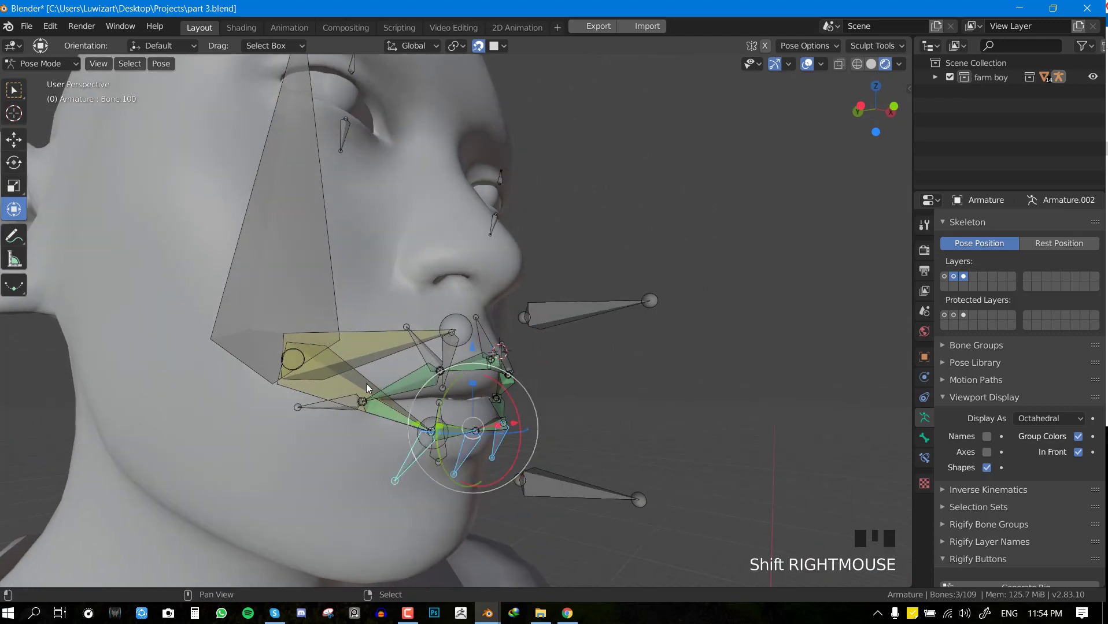
right_click(336, 373, "shift")
key("Tab")
key("ctrl+p")
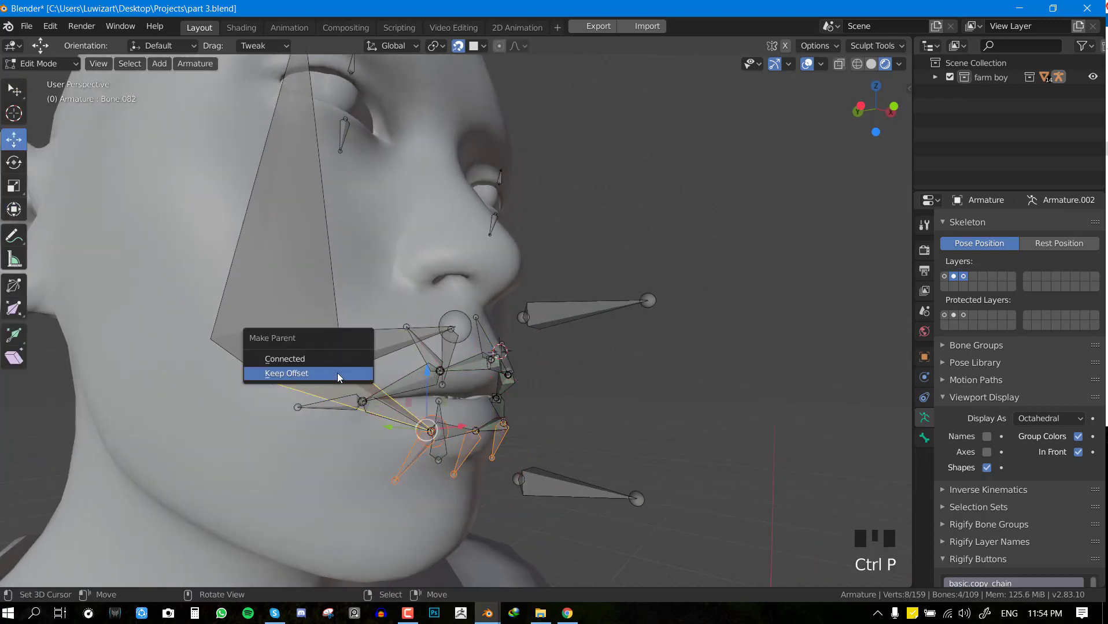
left_click(336, 372)
key("Tab")
Parent the three upper-lip control bones and both mouth-corner bones to the upper jaw bone, Bone.084, with Keep Offset
key("KP_1")
scroll(500, 345, "up", 2)
key("alt+a")
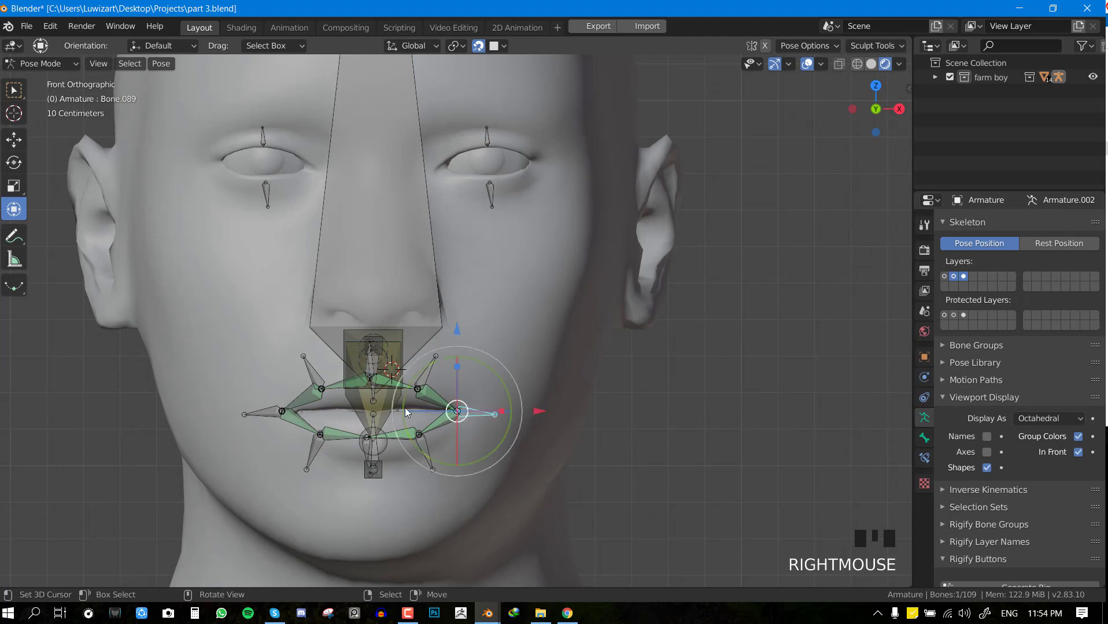
middle_click_drag(406, 408, 439, 386)
right_click(433, 388, "shift")
right_click(428, 393, "shift")
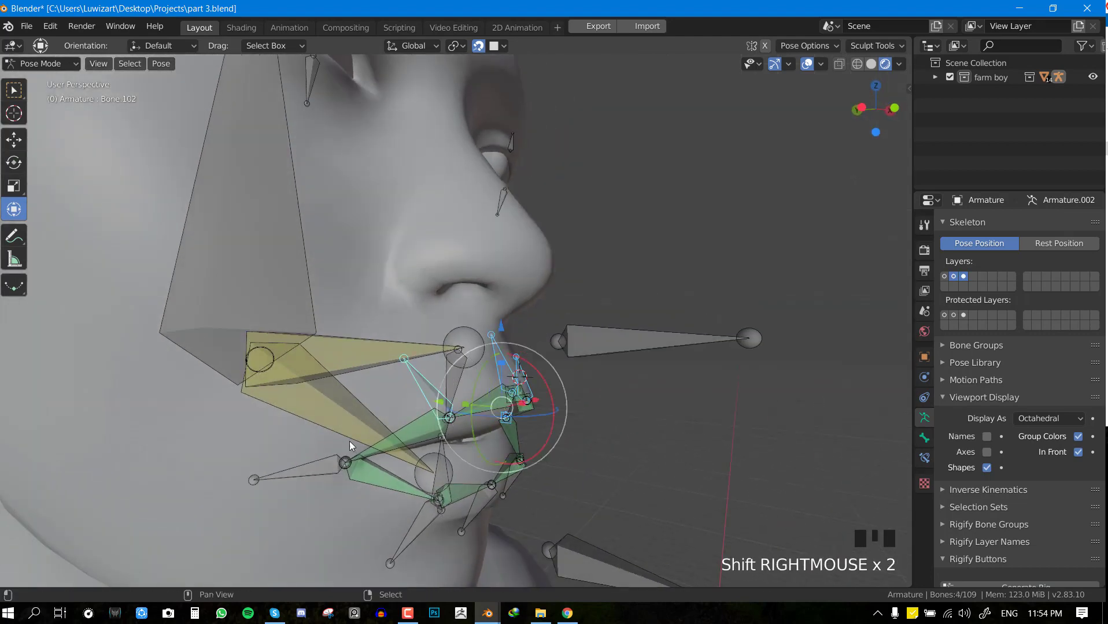
middle_click_drag(493, 417, 406, 365)
key("Tab")
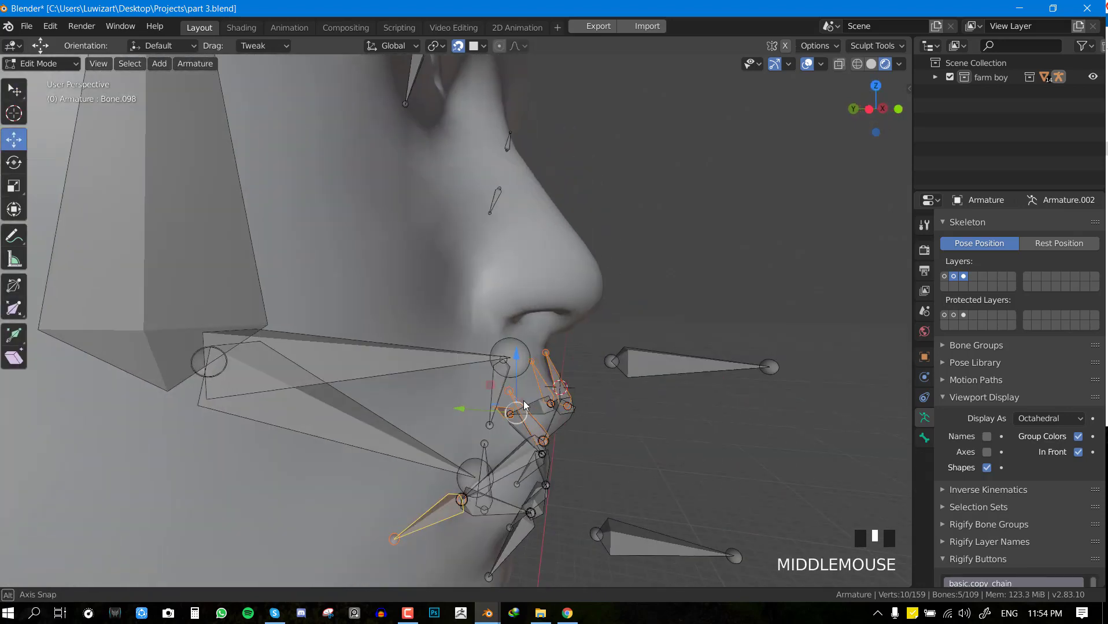
right_click(406, 364, "shift")
key("ctrl+p")
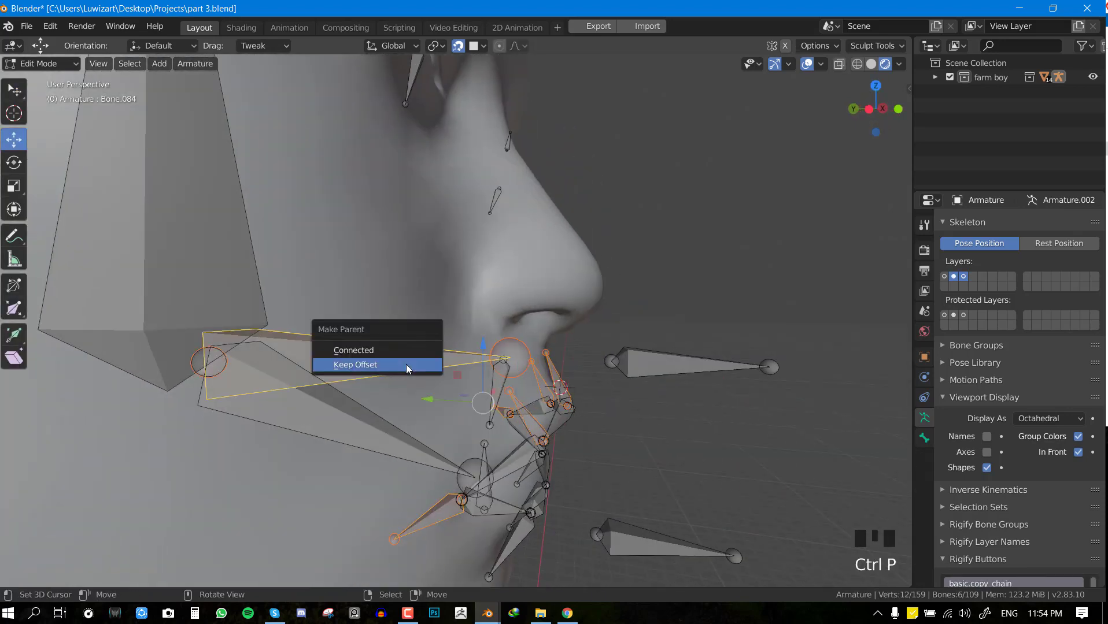
left_click(406, 367)
Return to Pose Mode, save the file, and test-rotate the head bone from the front
key("KP_1")
key("Tab")
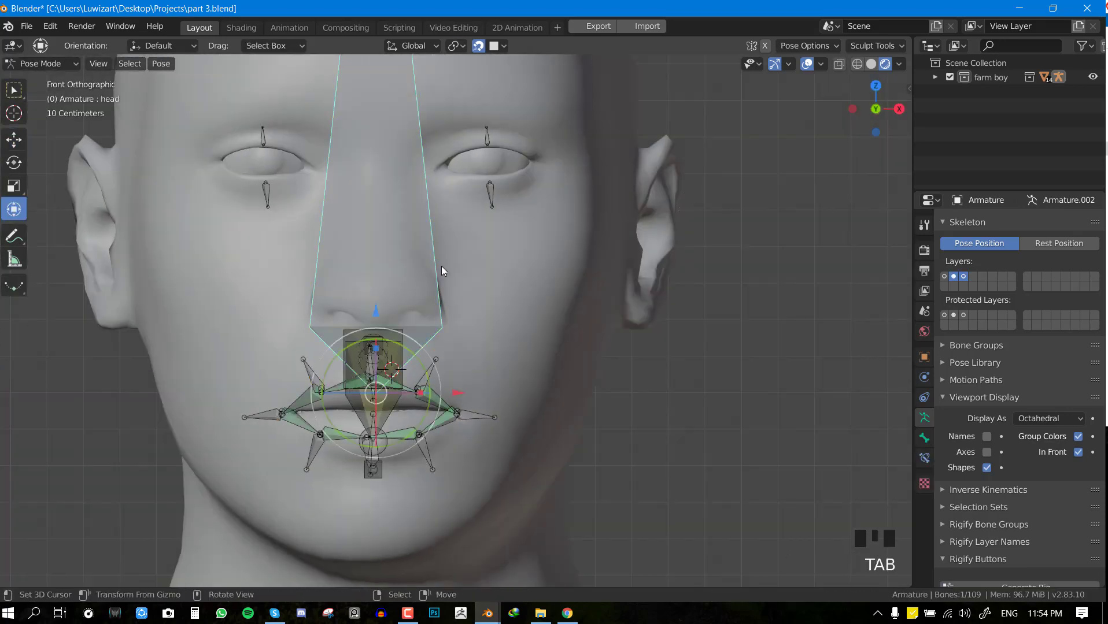
scroll(591, 242, "down", 4)
key("r")
right_click(618, 363)
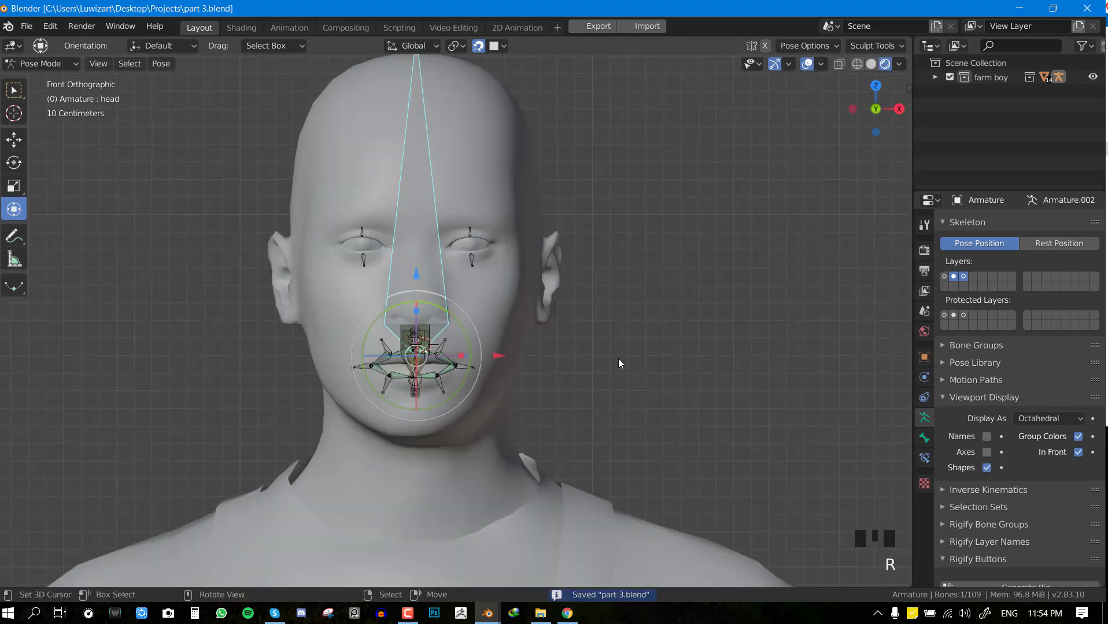
Test-rotate the head bone from the side and close to the mouth to check how the lip bones follow
key("KP_3")
key("r")
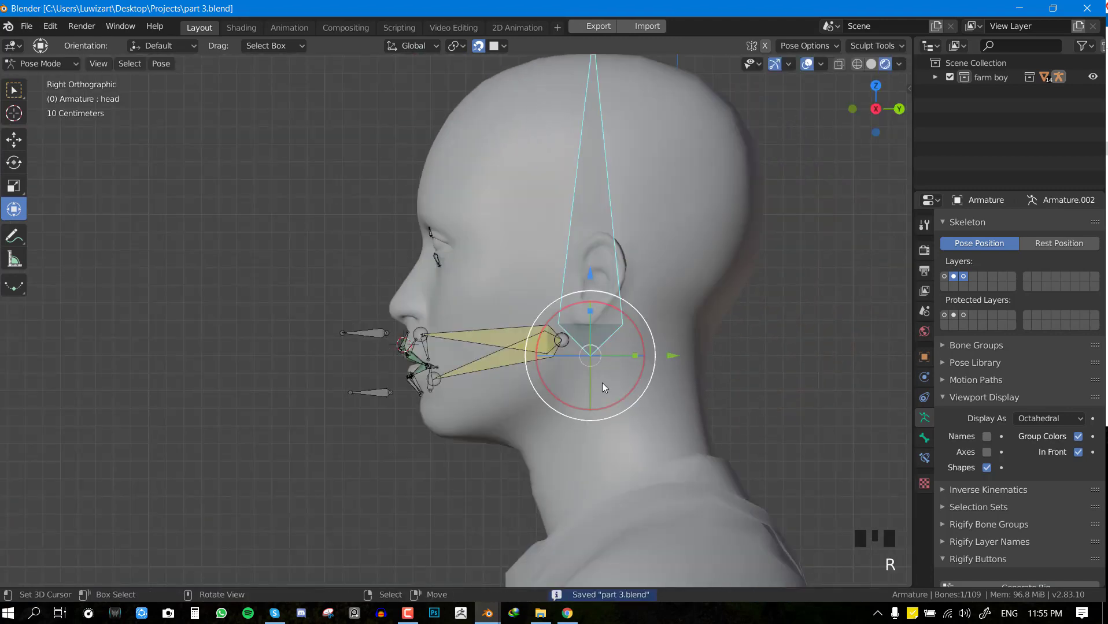
scroll(600, 384, "up", 3)
middle_click_drag(601, 383, 622, 409)
right_click(623, 404)
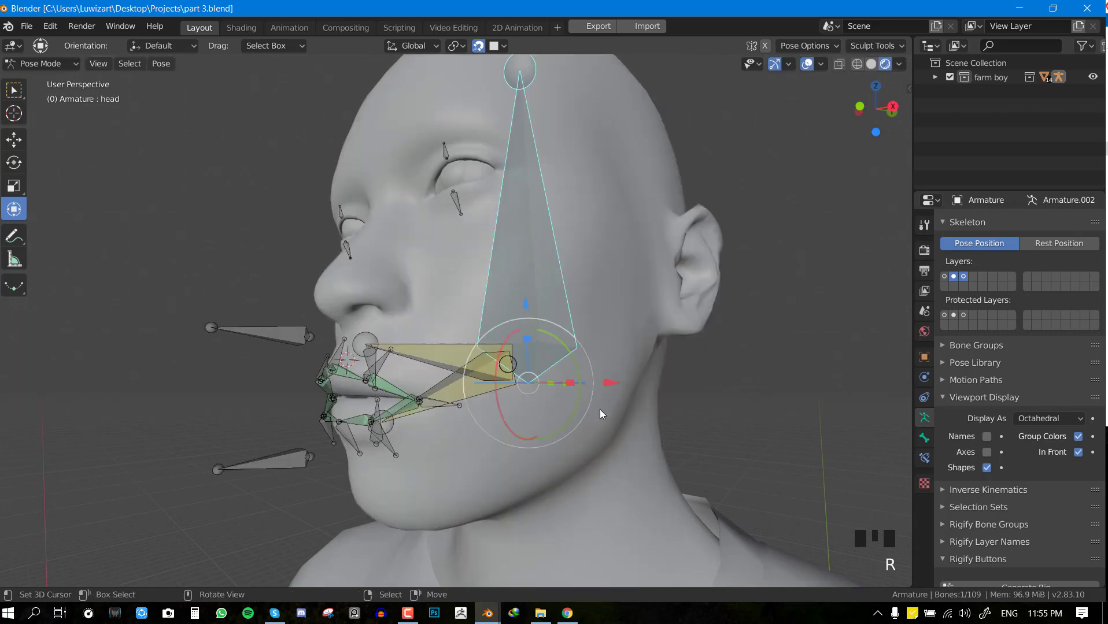
scroll(589, 415, "up", 3)
mouse_move(482, 470)
middle_mouse_down()
mouse_move(504, 484)
mouse_move(471, 460)
middle_mouse_up()
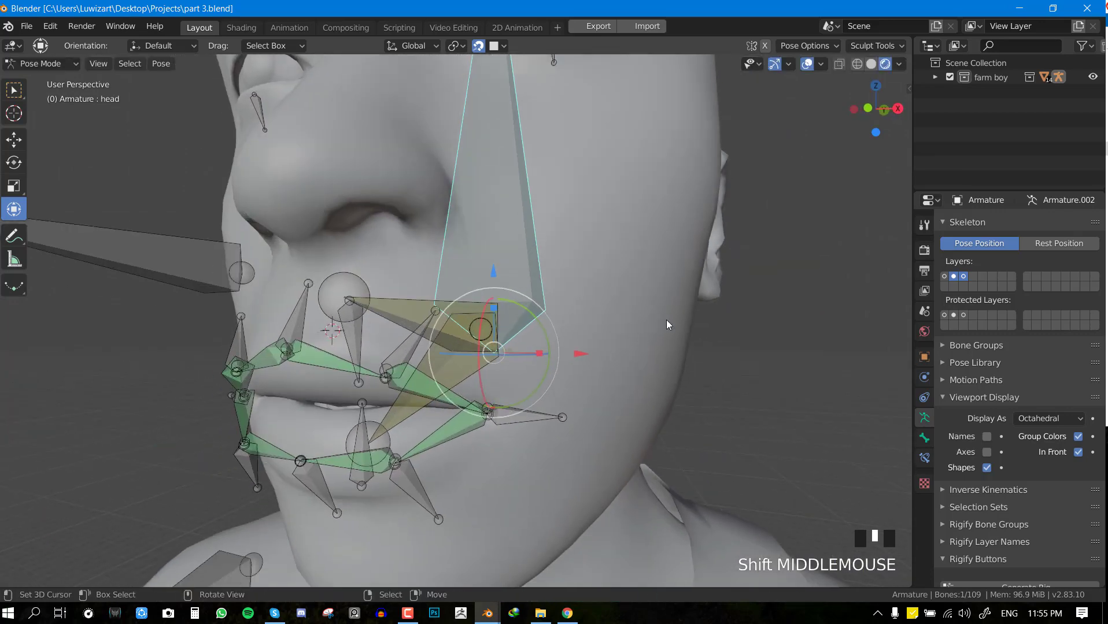
key("r")
right_click(499, 403)
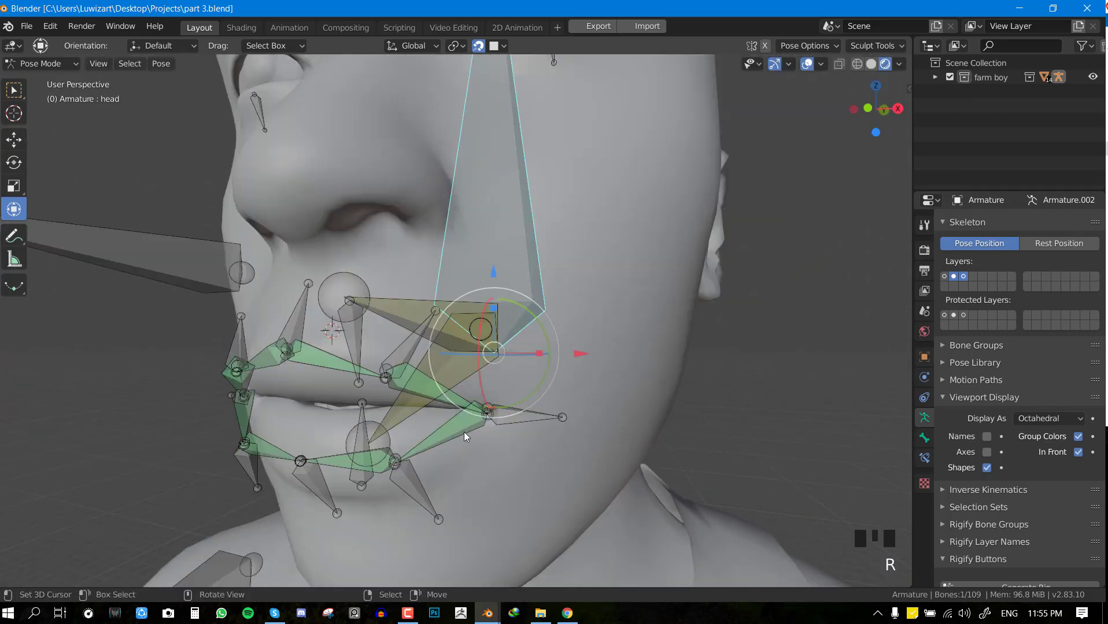
Parent the lower-lip chain bone beside the mouth corner to Bone.089 with Keep Offset
right_click(510, 422)
key("Tab")
key("ctrl+p")
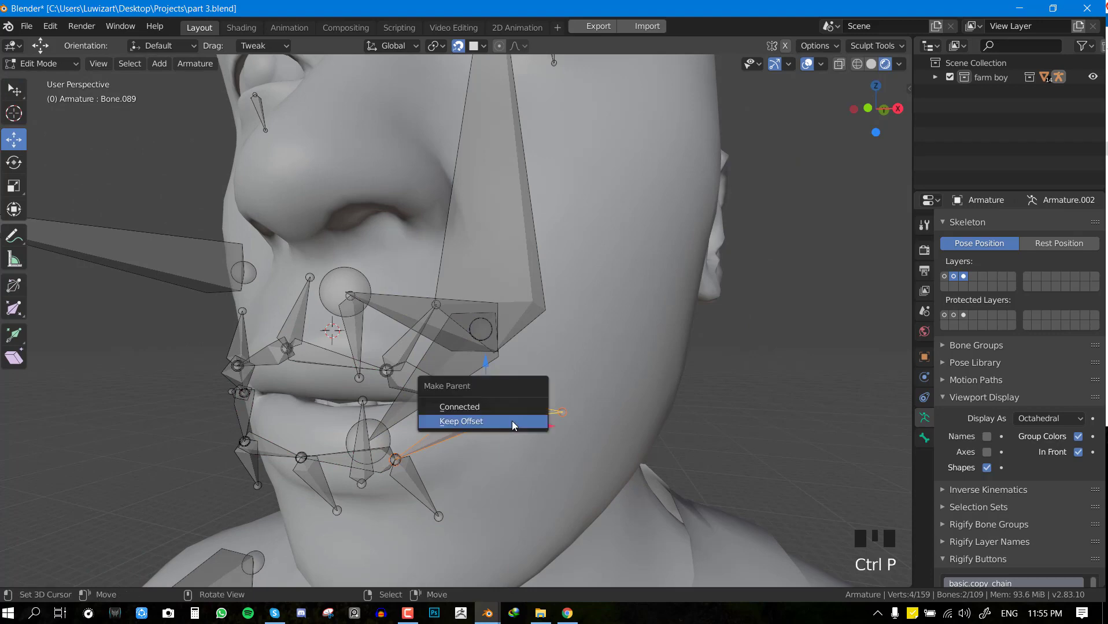
left_click(512, 420)
key("Tab")
Test-rotate the head bone again to check the newly parented lower-lip bone
scroll(538, 395, "up", 2)
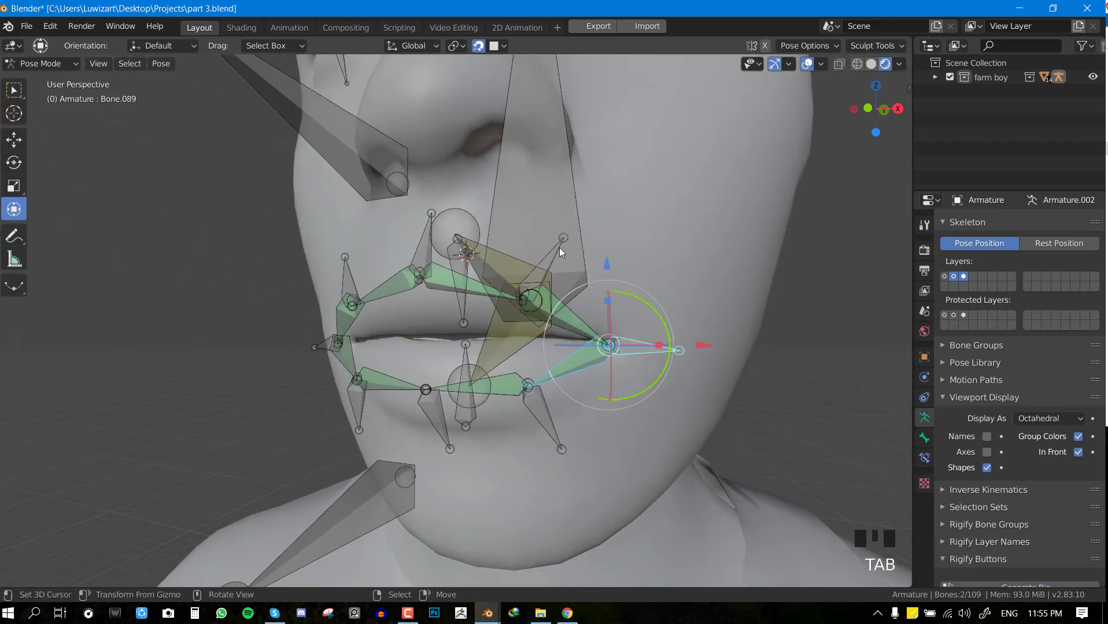
right_click(580, 188)
key("r")
right_click(577, 339)
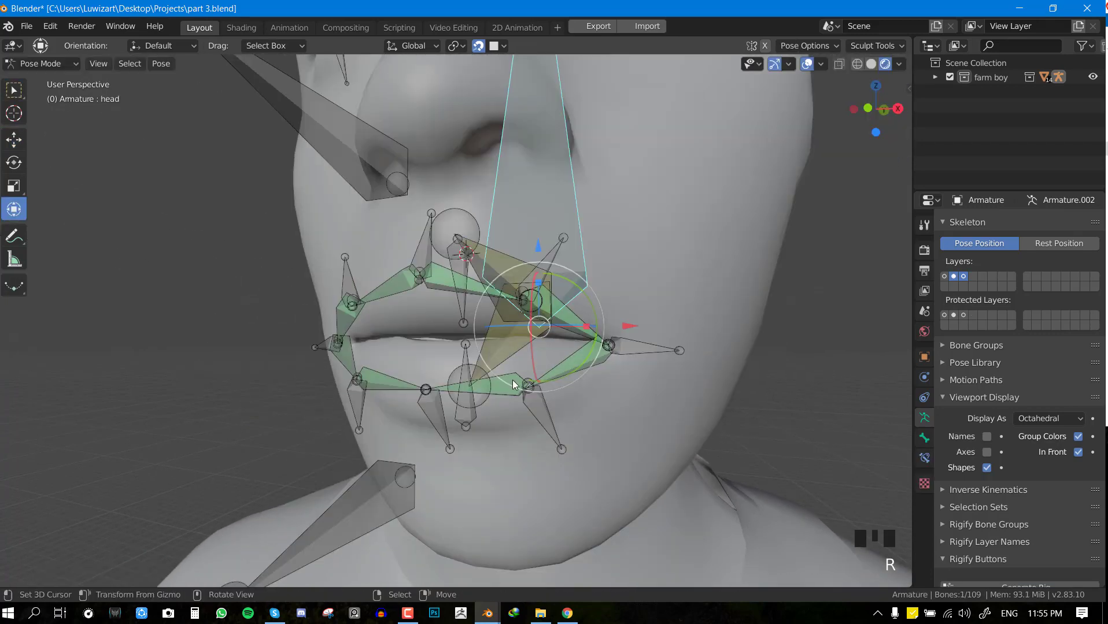
Parent the central lower-lip chain bone to Bone.091 with Keep Offset and return to Pose Mode
right_click(529, 410)
key("Tab")
key("ctrl+p")
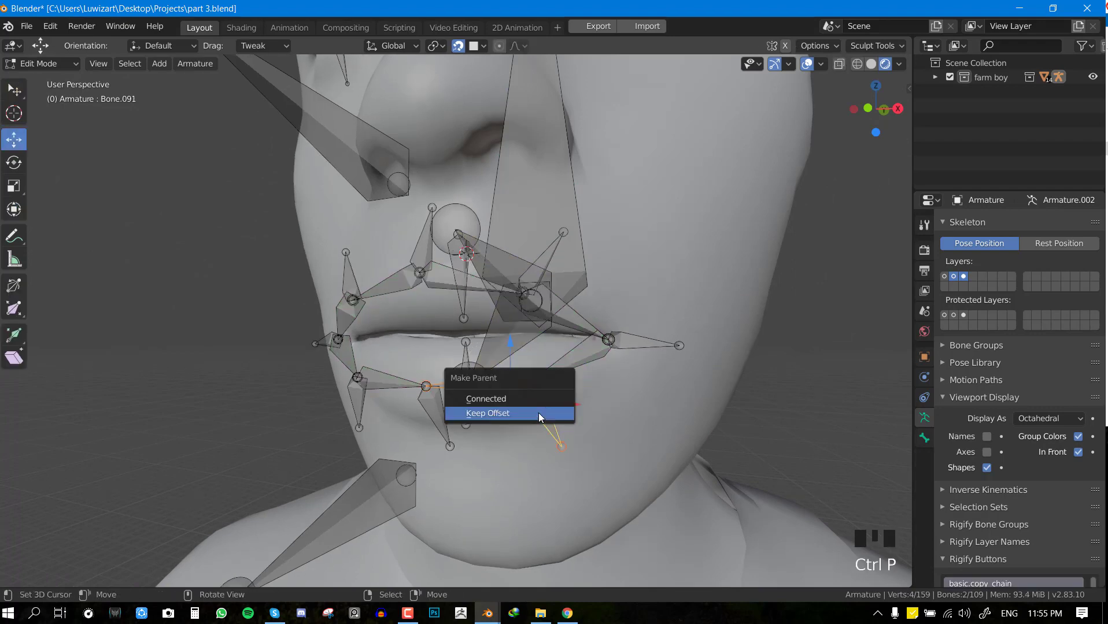
left_click(538, 414)
scroll(537, 415, "up", 2)
middle_click_drag(536, 414, 460, 387, "shift")
key("Tab")
key("Tab")
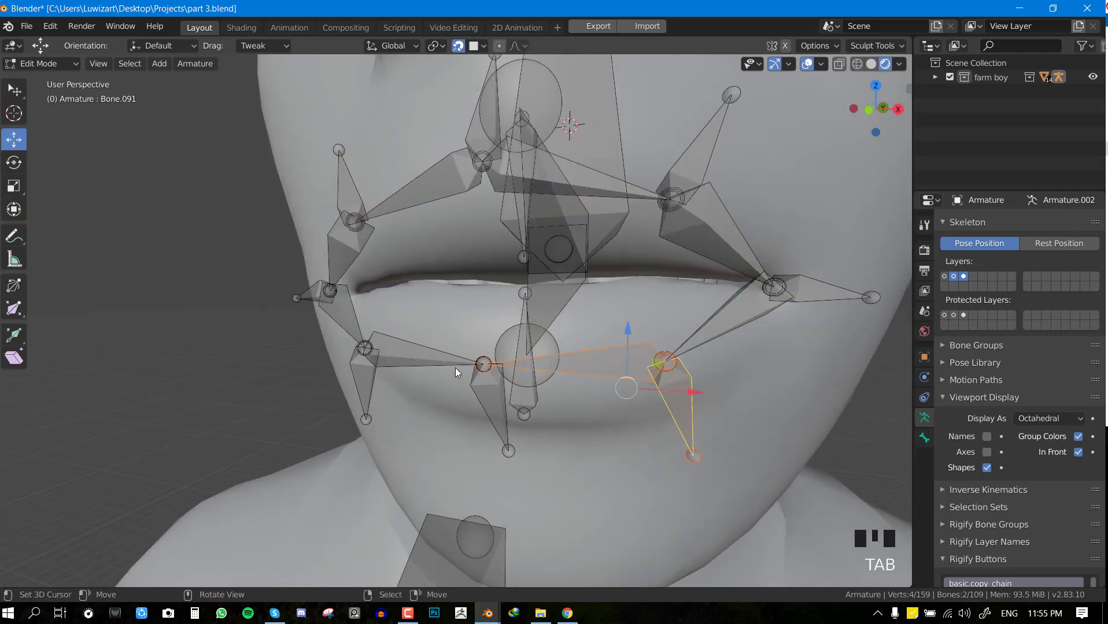
key("Tab")
Test-rotate the head bone from the front to find lip bones that do not follow it
right_click(448, 364)
key("KP_1")
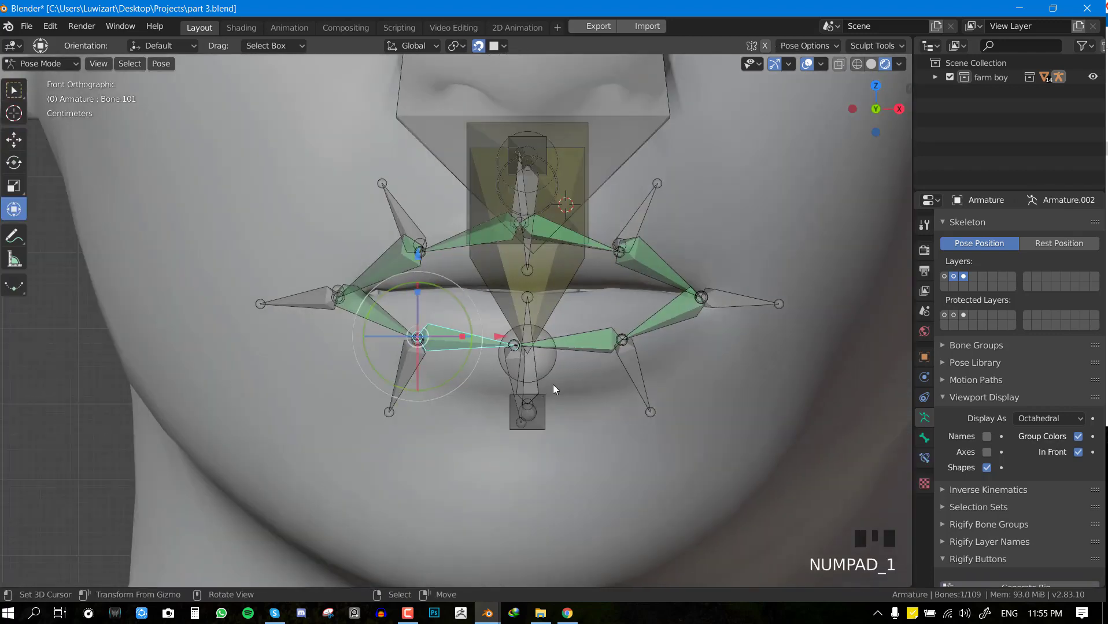
middle_click_drag(553, 385, 515, 382)
key("KP_1")
scroll(506, 362, "up", 2)
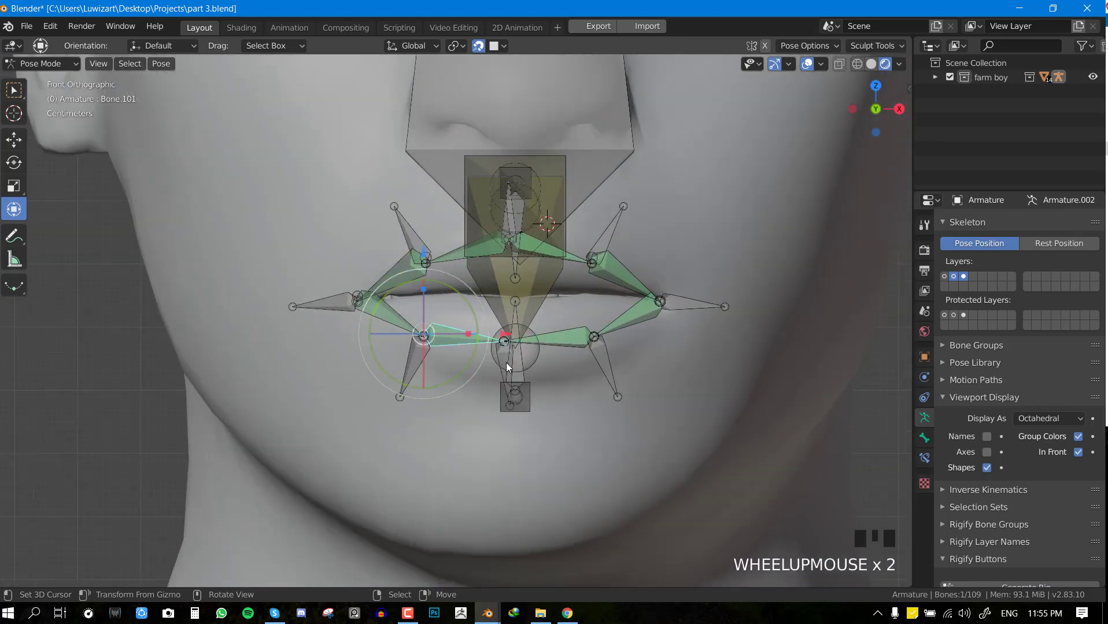
scroll(551, 169, "down", 3)
right_click(552, 169)
key("r")
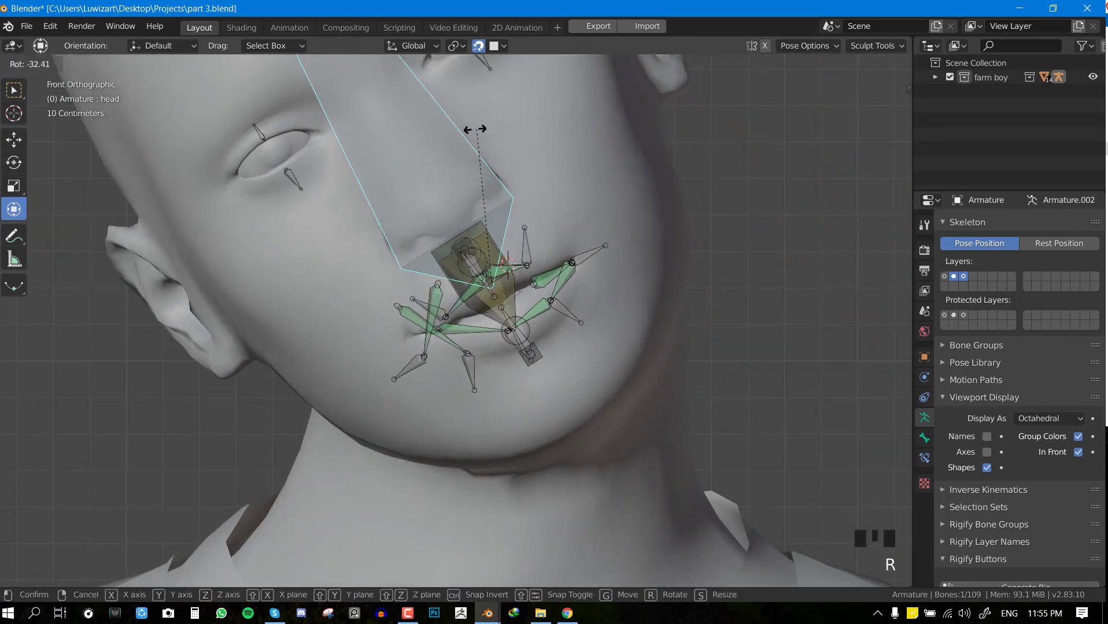
right_click(566, 159)
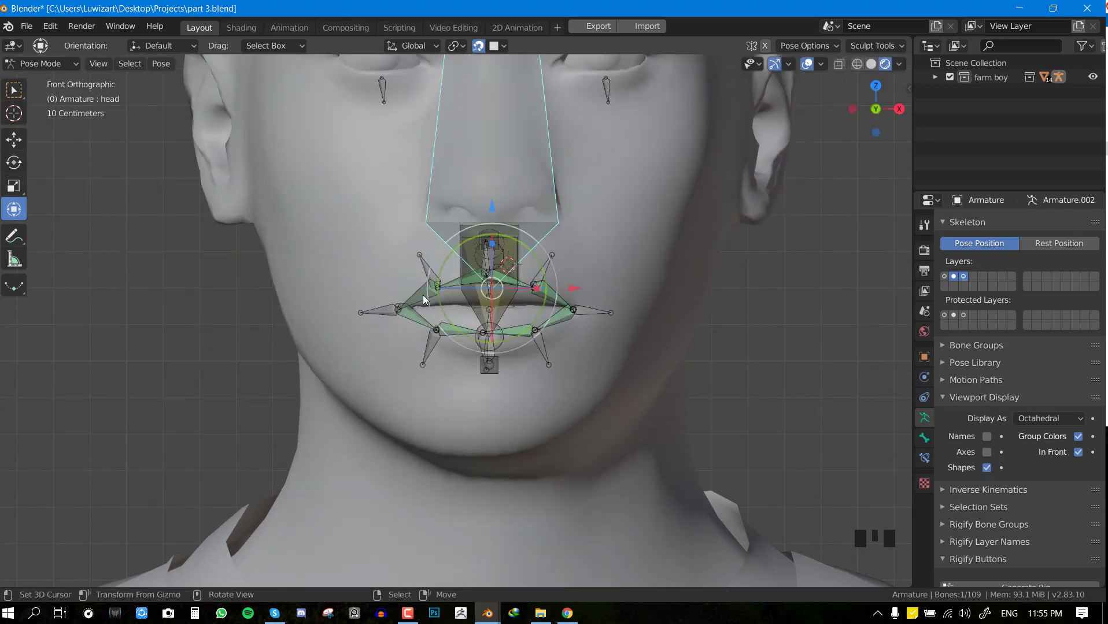
Parent the upper-lip chain bone between the mouth corner and Bone.102 to Bone.102 with Keep Offset
right_click(432, 278)
key("Tab")
key("Tab")
key("Tab")
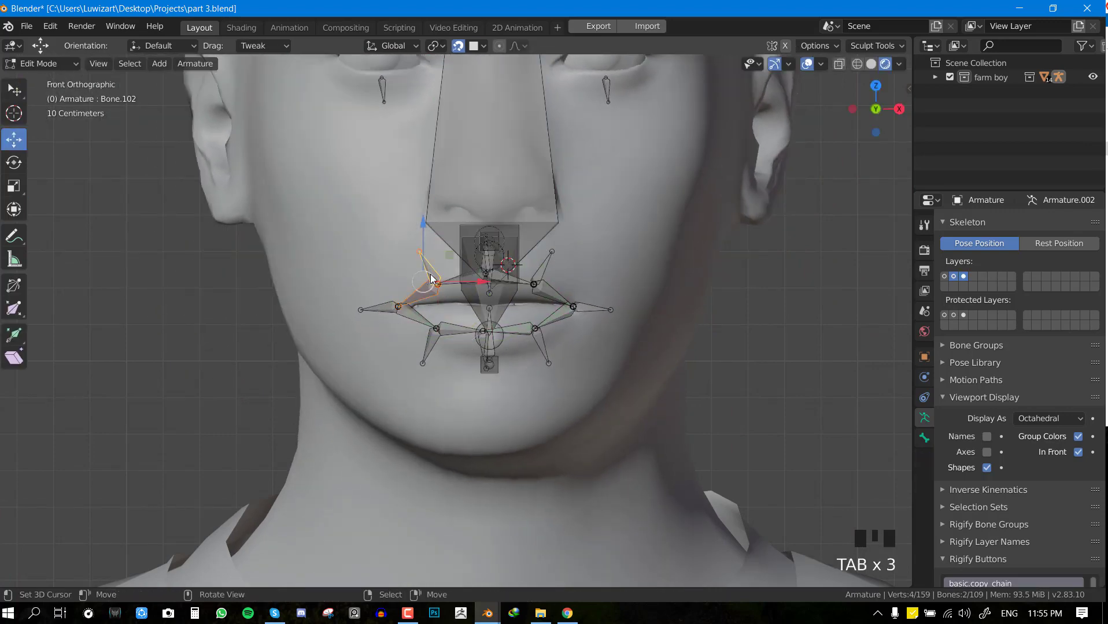
key("ctrl+p")
left_click(430, 275)
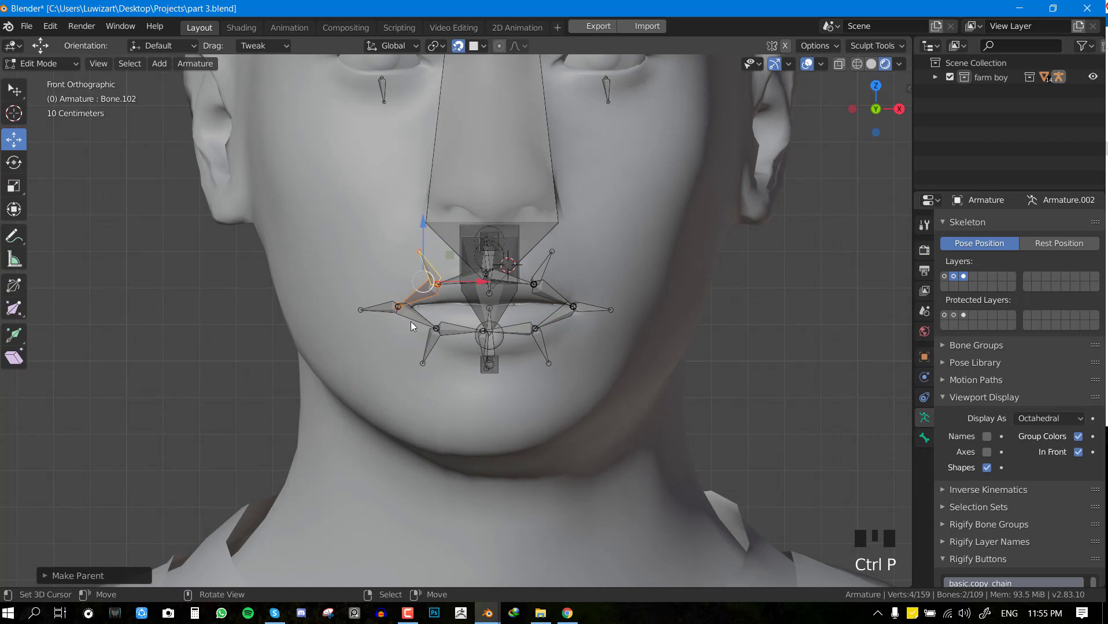
Parent the mouth-corner chain bone to Bone.098 and the neighbouring lower-lip chain bone to Bone.100 with Keep Offset
right_click(393, 308)
right_click(389, 307, "shift")
key("ctrl+p")
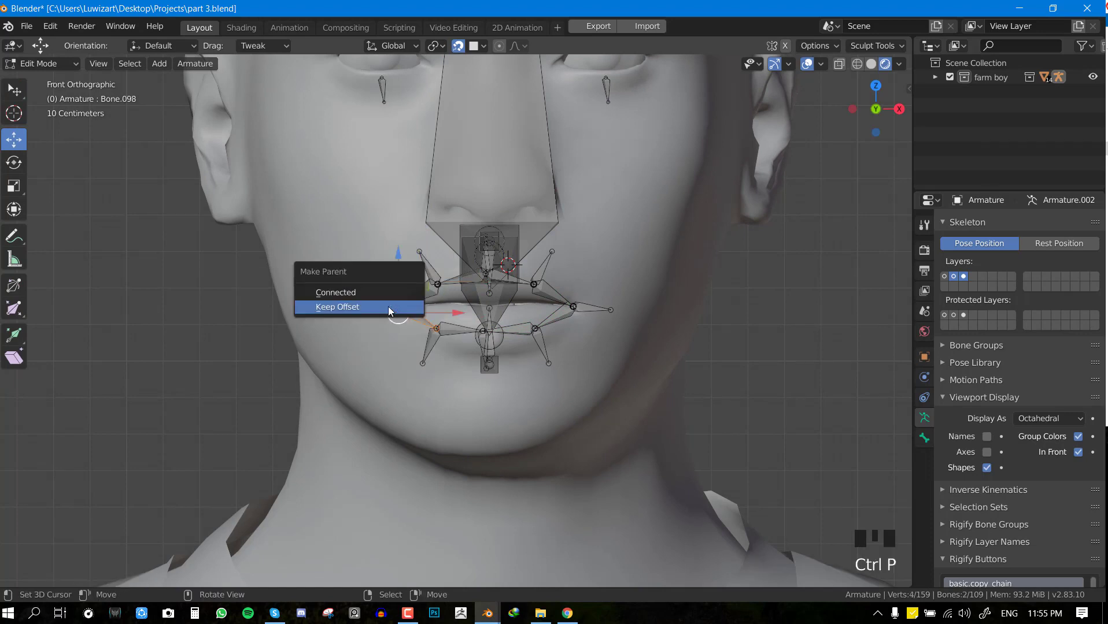
left_click(387, 306)
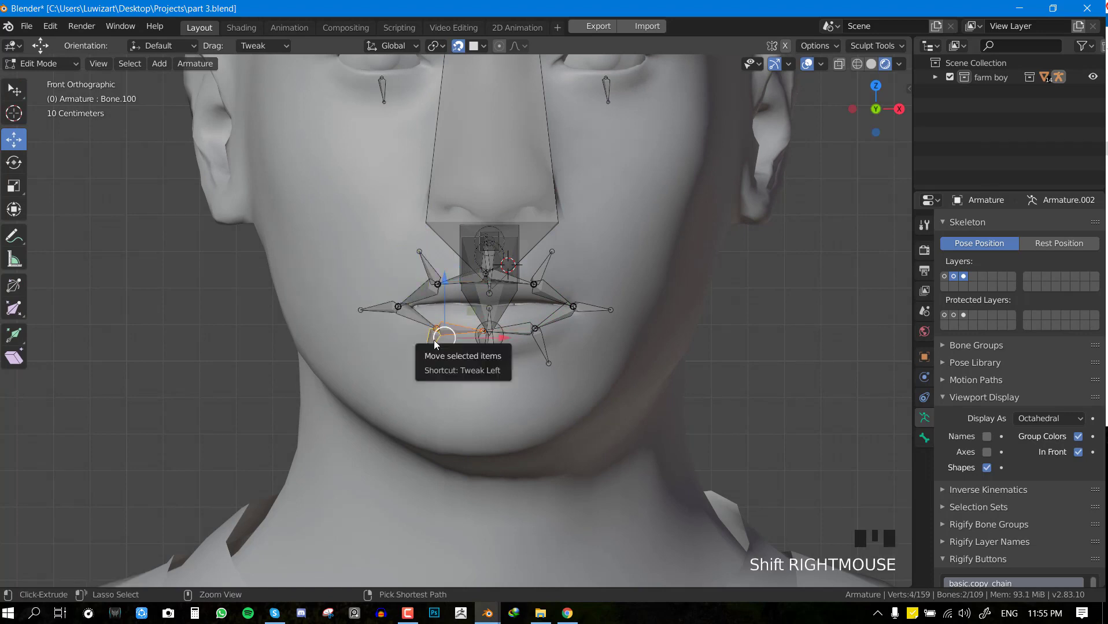
key("ctrl+p")
left_click(434, 342)
key("Tab")
Test-move the lip control bones Bone.100 and Bone.102 to check that the chain bones follow
key("g")
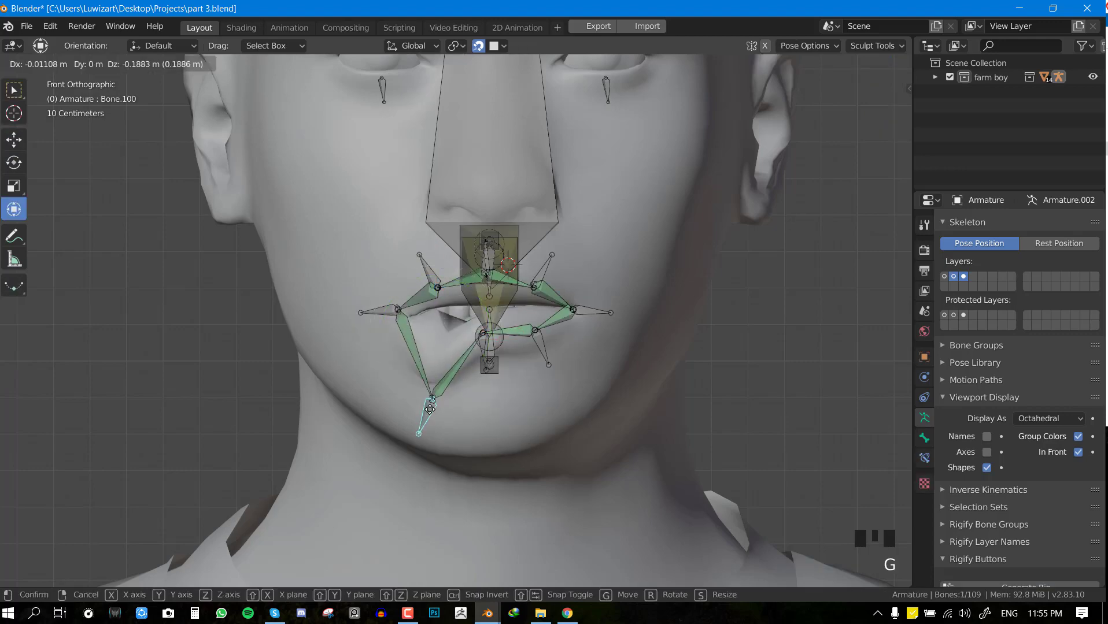
left_click(442, 342)
right_click(425, 246)
key("g")
right_click(411, 217)
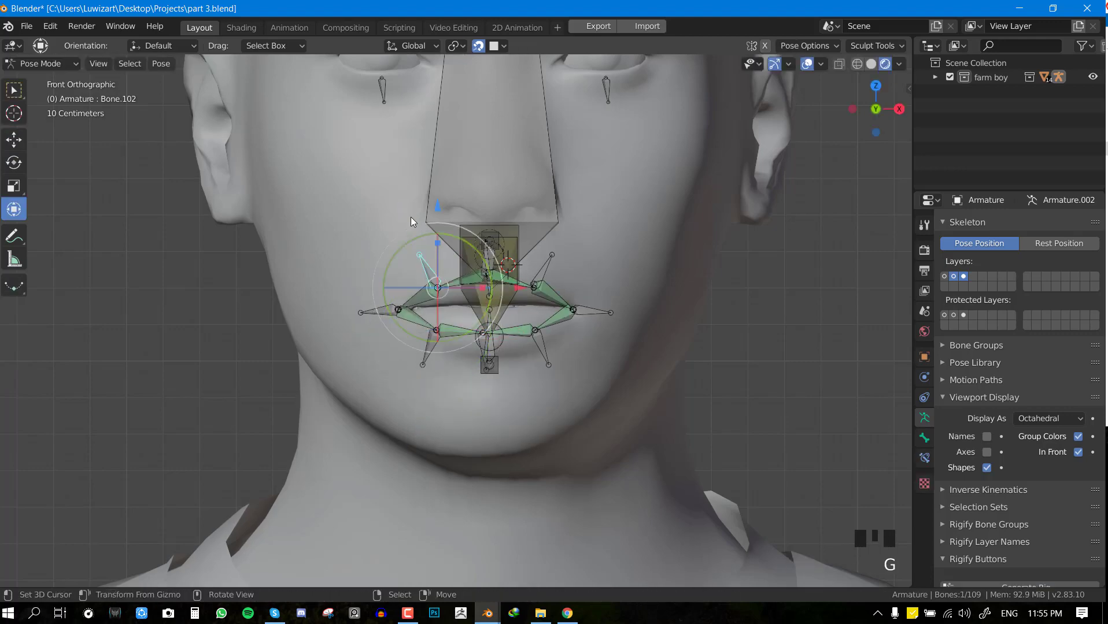
Test-rotate the head bone from the front, the side and an angled close view of the mouth
right_click(547, 129)
key("r")
key("Escape")
key("KP_3")
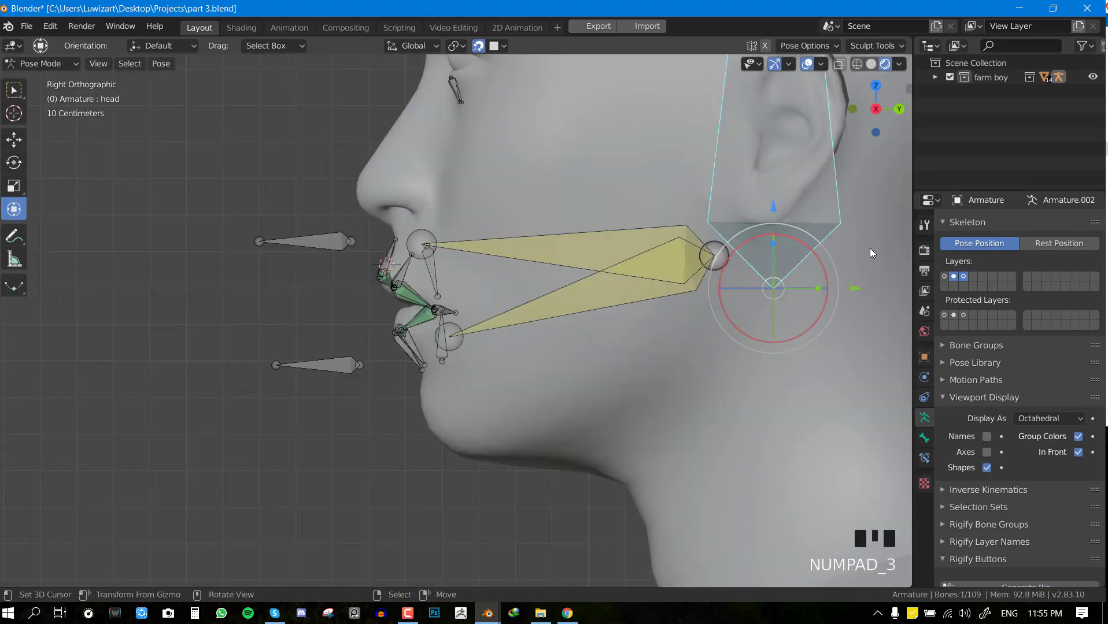
key("r")
right_click(740, 331)
middle_click_drag(602, 327, 663, 341)
scroll(663, 341, "up", 3)
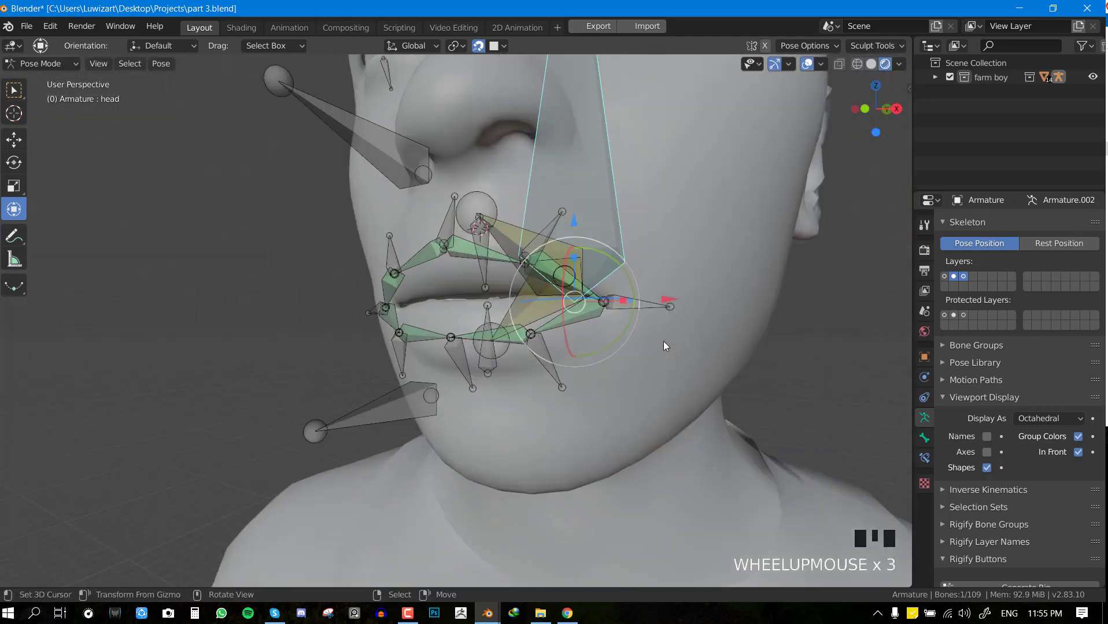
key("r")
right_click(710, 305)
key("KP_1")
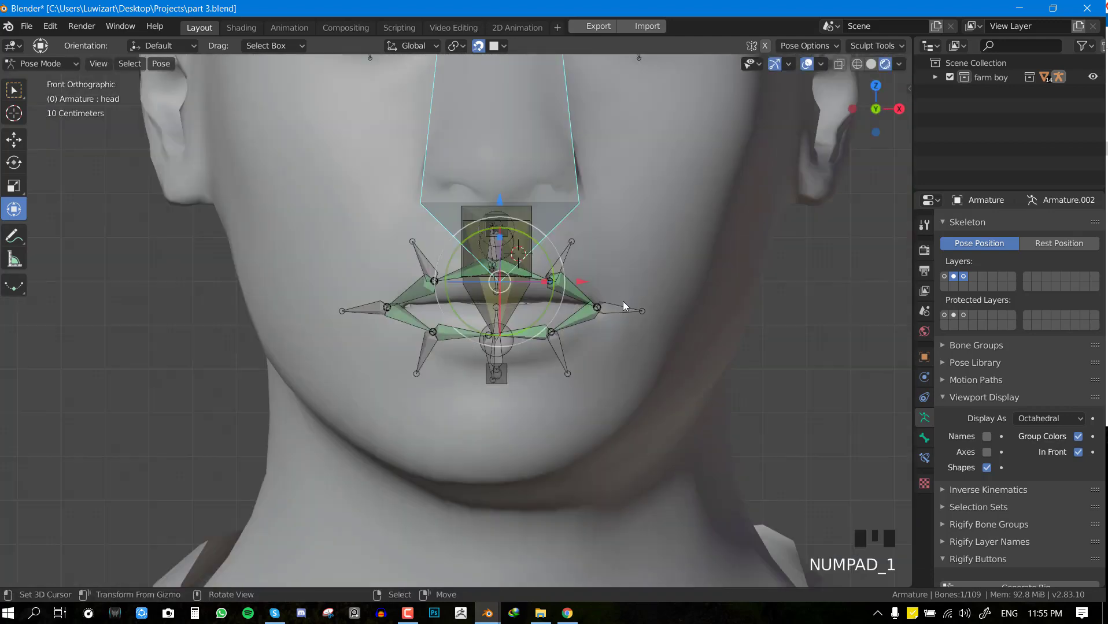
Parent the two central upper-lip chain bones to the middle upper-lip control Bone.088
scroll(622, 301, "up", 3)
right_click(578, 243)
right_click_drag(439, 234, 462, 158)
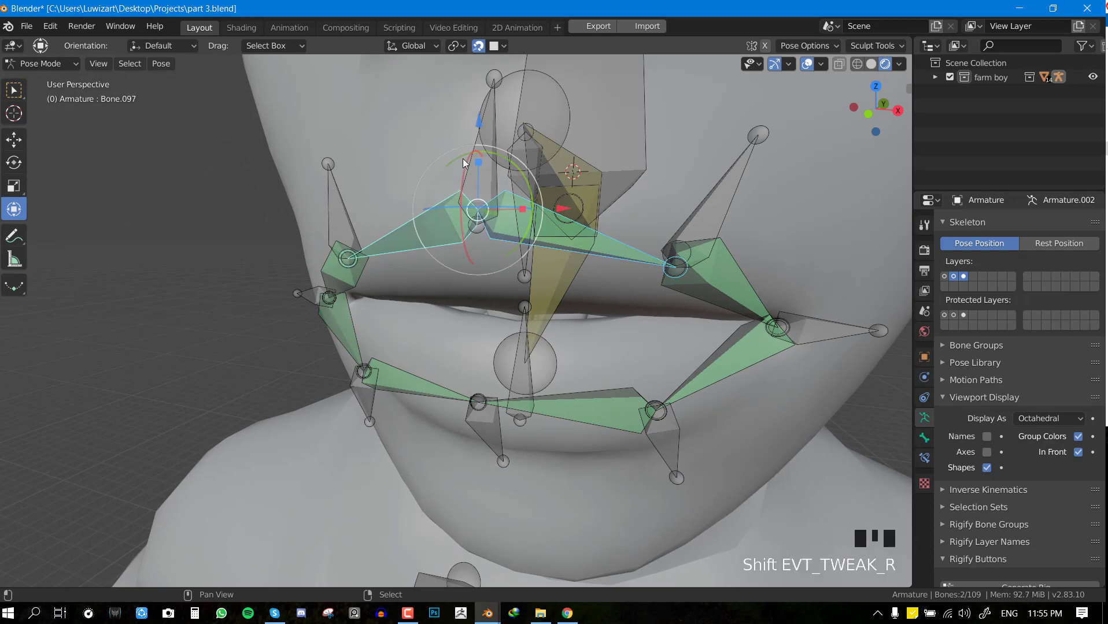
key("Tab")
key("ctrl+p")
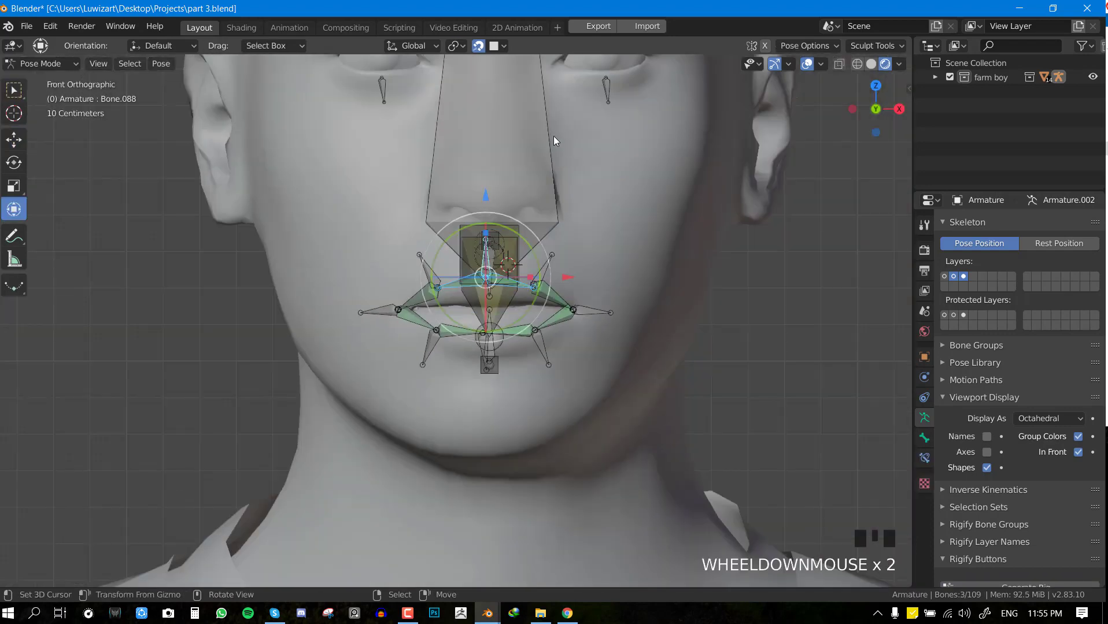
Test-rotate the head bone from the front and side to check the central upper-lip bones
right_click(554, 140)
key("r")
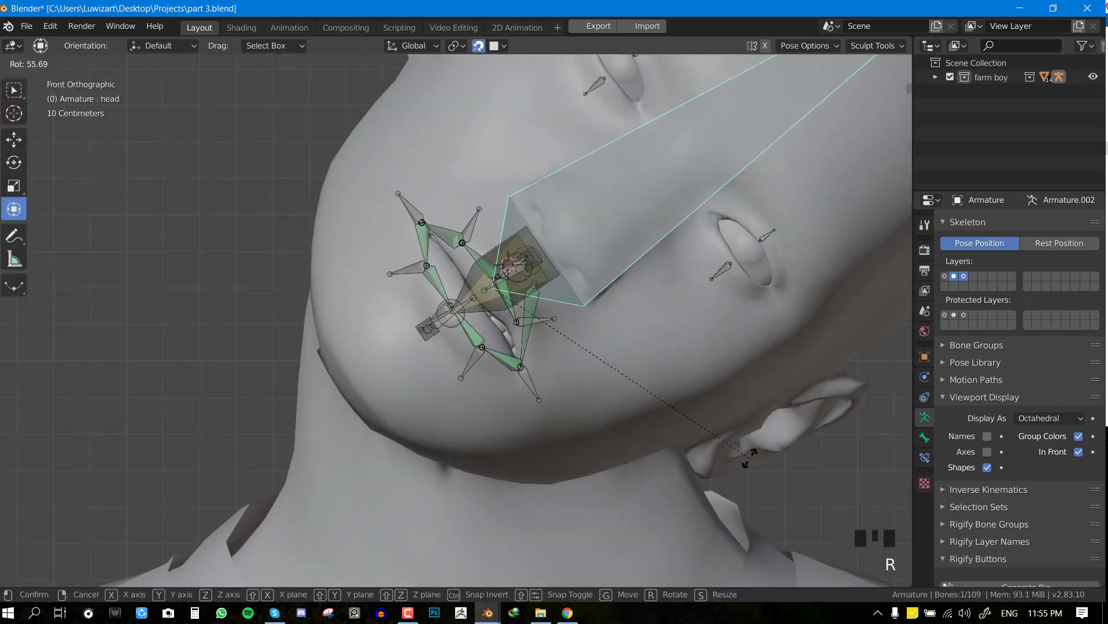
right_click(613, 149)
key("KP_3")
key("r")
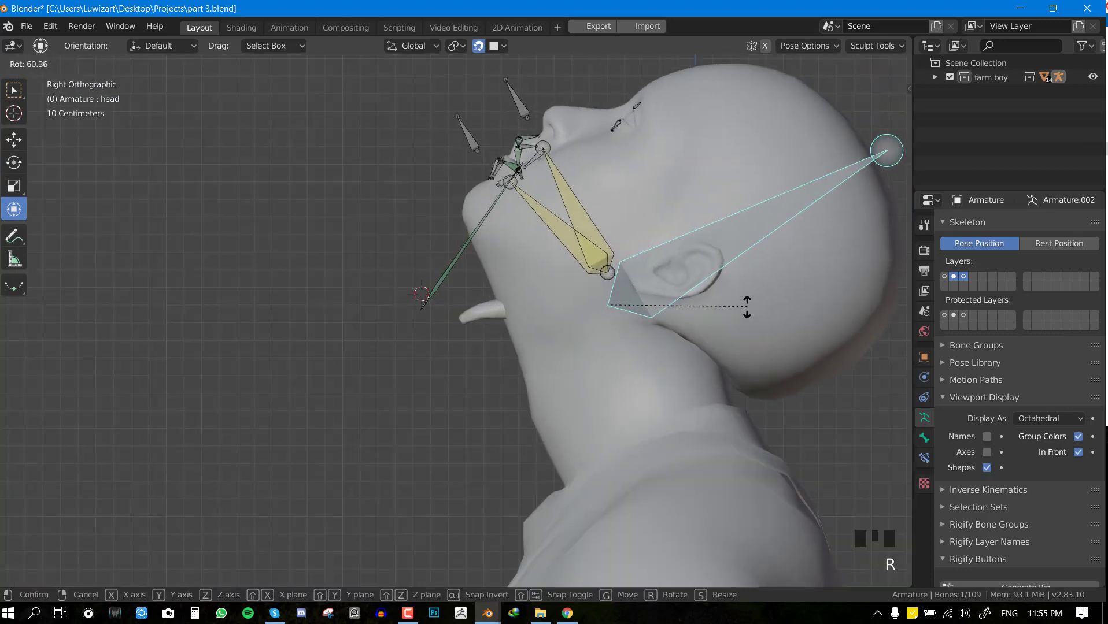
right_click(572, 291)
Clear the rotation and location of all pose bones
scroll(572, 291, "up", 3)
middle_click_drag(677, 413, 584, 381)
scroll(462, 291, "up", 3)
right_click(535, 291)
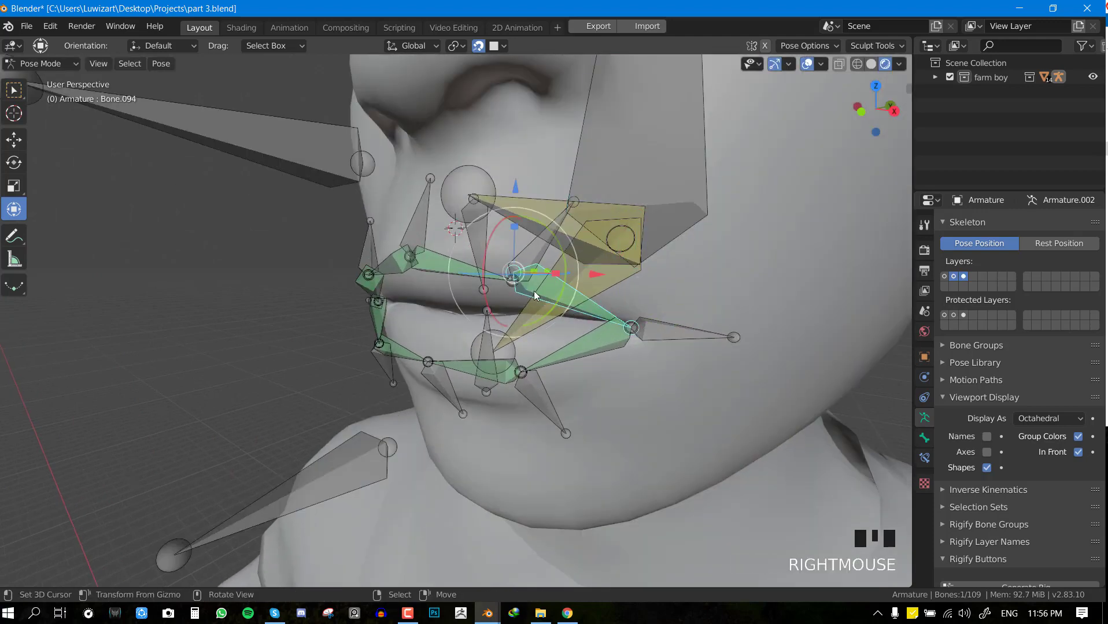
key("a")
key("alt+r")
key("alt+g")
Parent the upper-lip chain Bone.094 to control Bone.092 with Keep Offset and return to Pose Mode
right_click(571, 294)
right_click(544, 259, "shift")
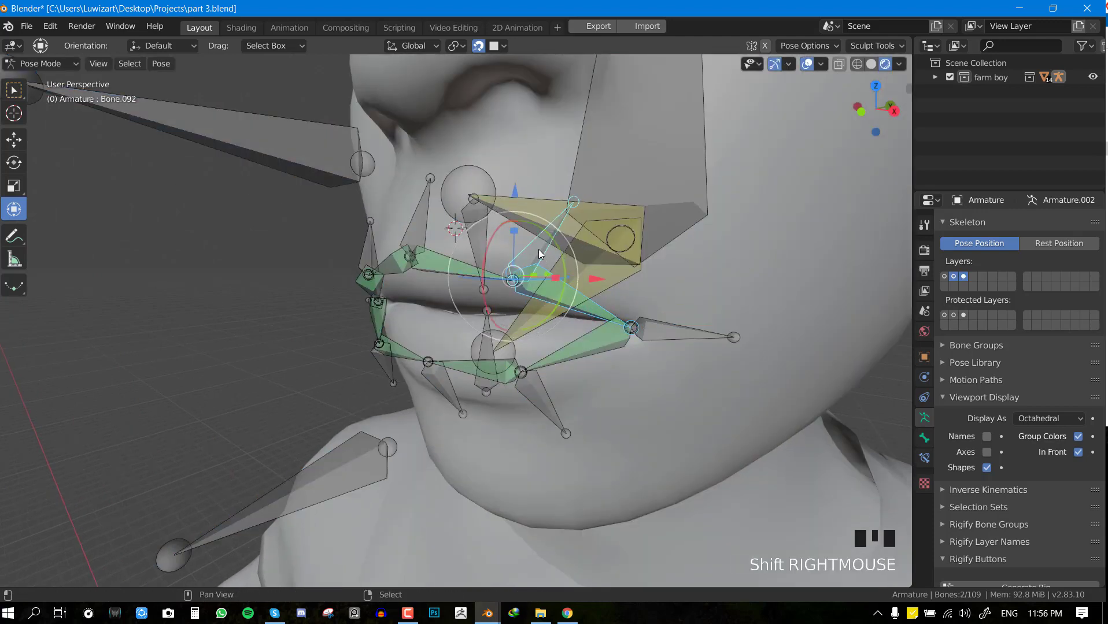
key("Tab")
key("ctrl+p")
left_click(540, 250)
key("Tab")
key("KP_1")
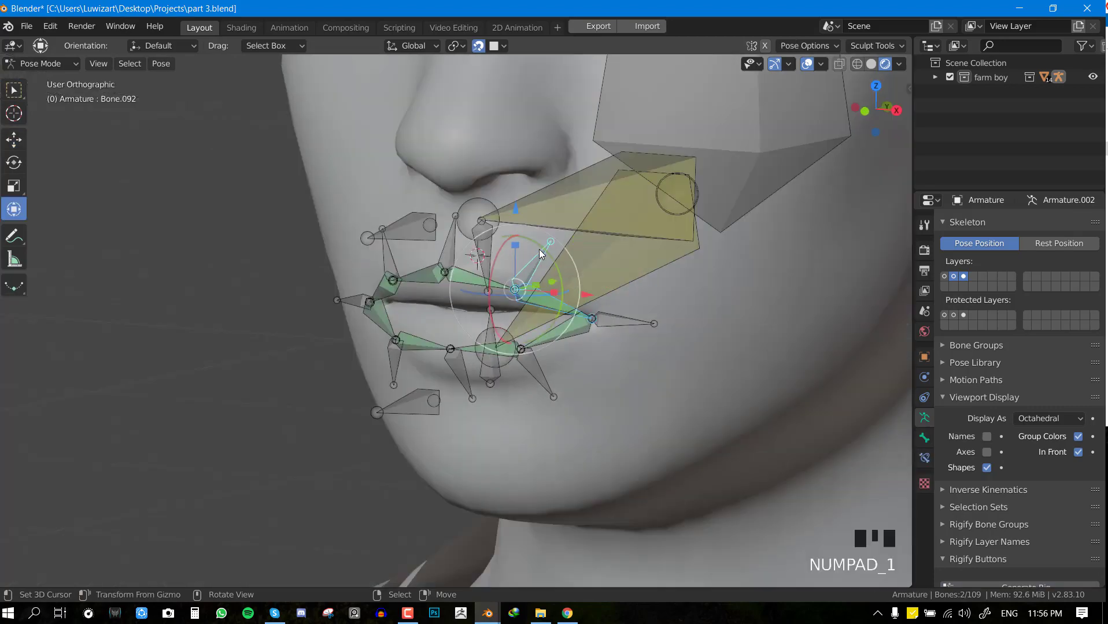
Test-rotate the head bone from the front and side to check the newly parented Bone.094
key("alt+a")
scroll(548, 196, "down", 2)
right_click(549, 175)
key("r")
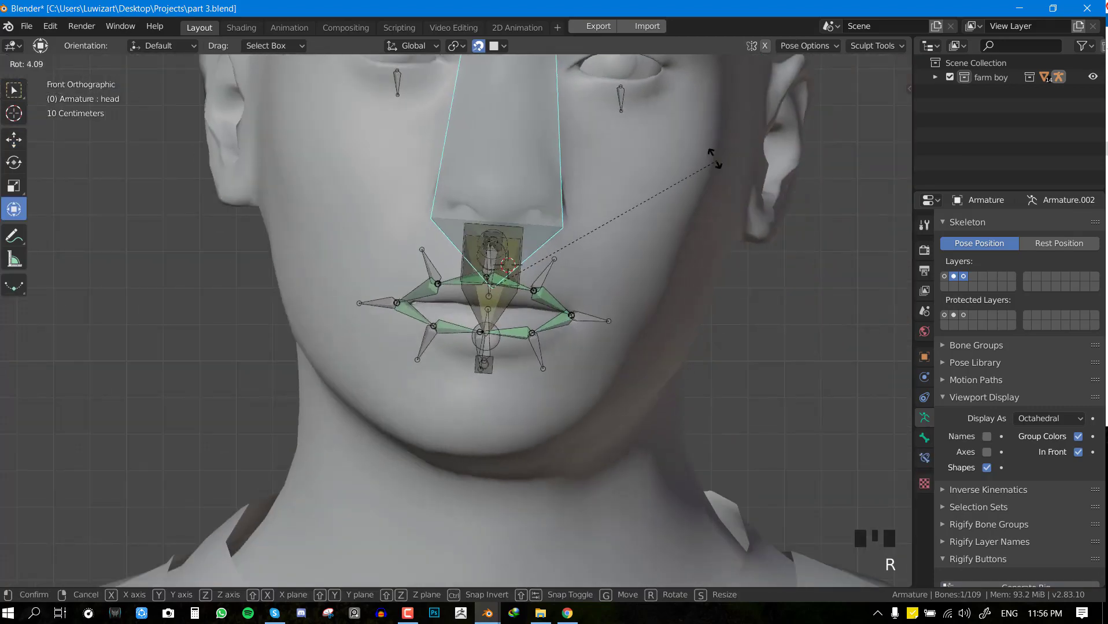
right_click(717, 162)
key("KP_3")
key("r")
right_click(873, 239)
key("r")
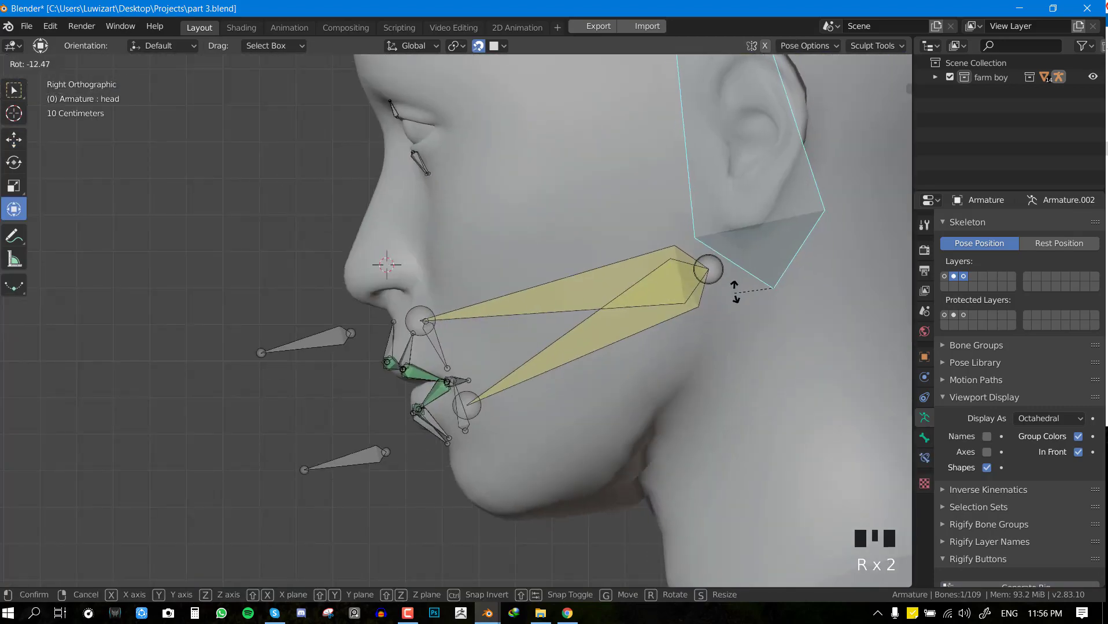
right_click(747, 255)
Repeat the head rotation test once from the front and once from the side
key("KP_1")
key("r")
right_click(783, 333)
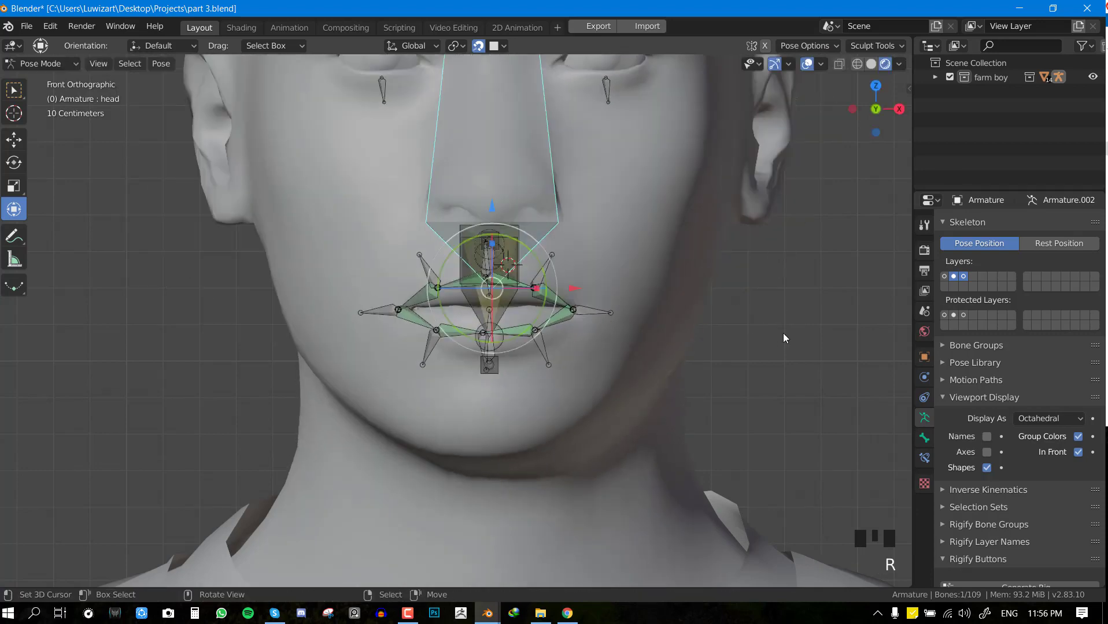
key("KP_3")
key("r")
right_click(794, 338)
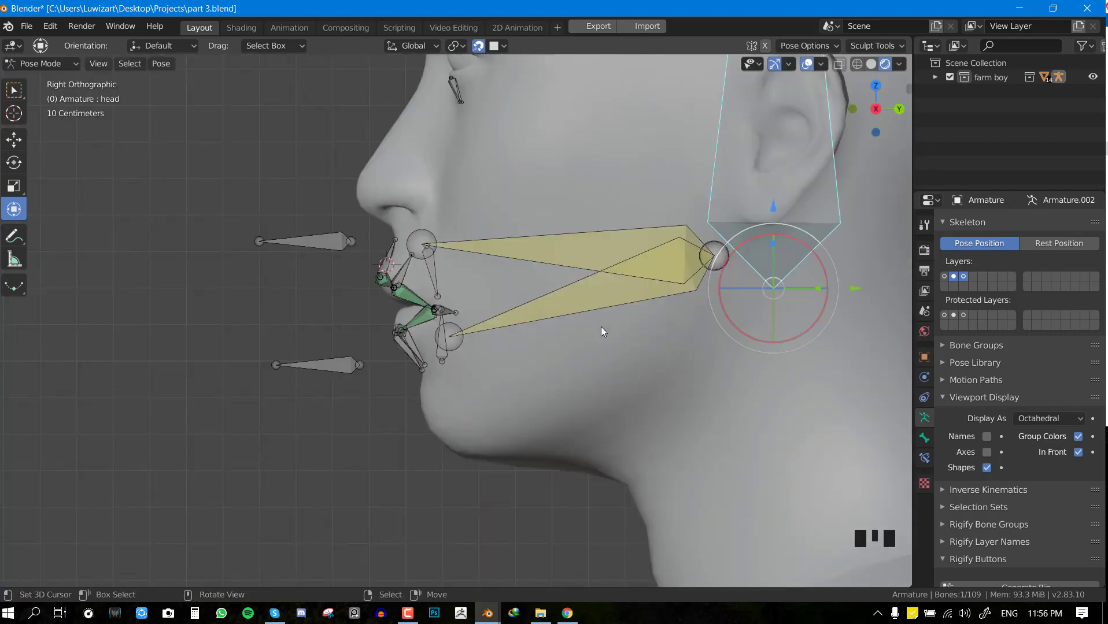
Reselect the head bone and test-rotate it with the whole head in view
left_click(588, 307)
scroll(592, 295, "down", 5)
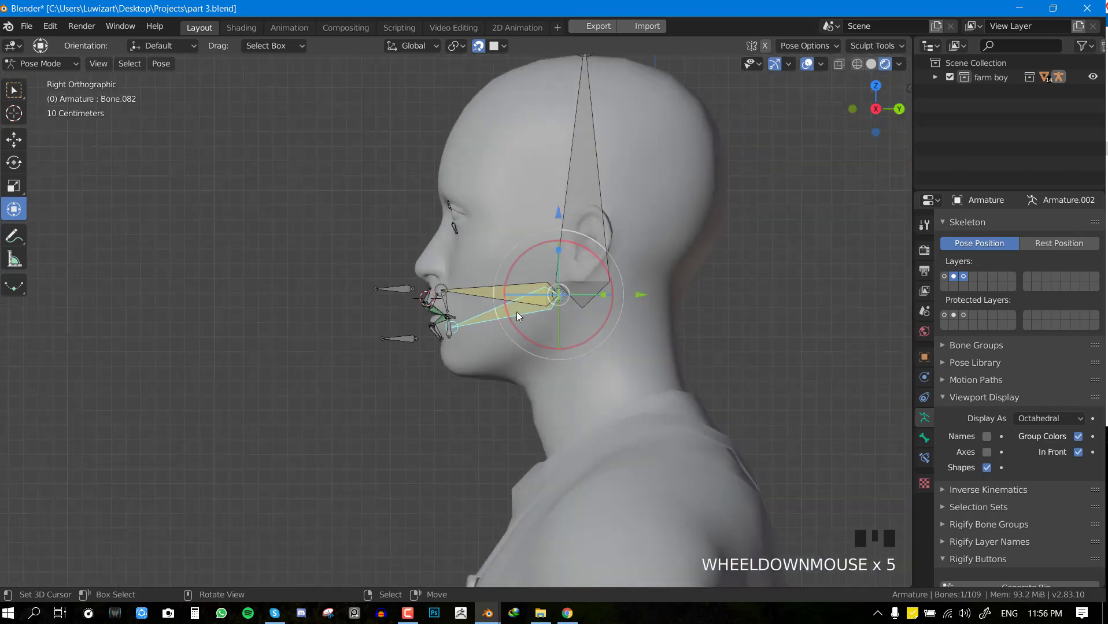
key("KP_1")
scroll(496, 217, "down", 2)
left_click(496, 217)
scroll(594, 219, "up", 2)
middle_click_drag(594, 219, 603, 383, "shift")
key("KP_3")
scroll(604, 376, "down", 2)
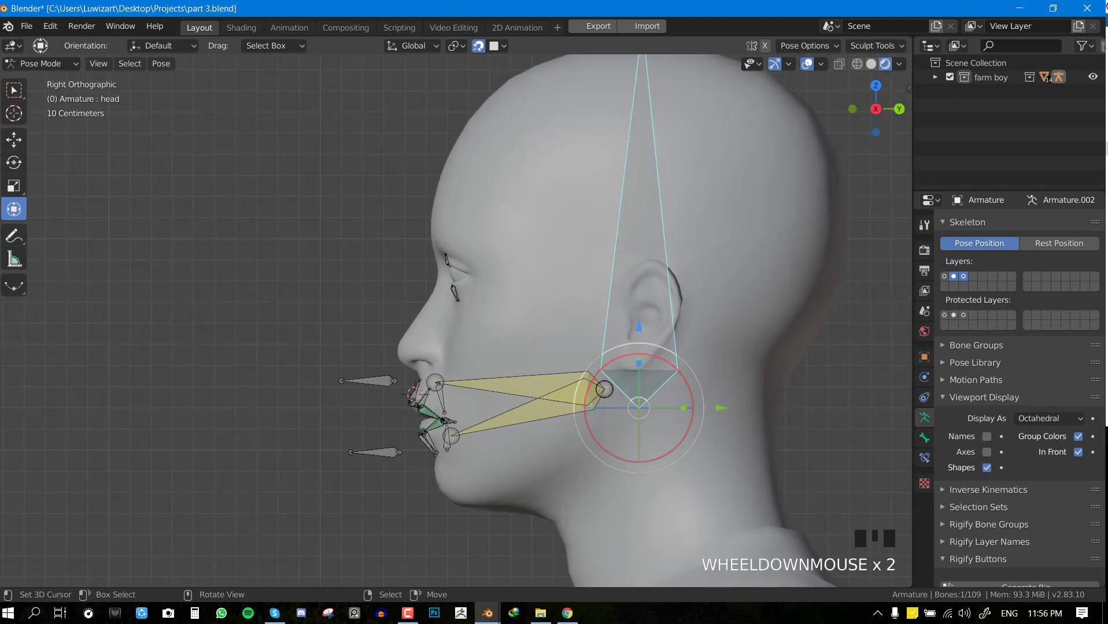
key("r")
key("KP_1")
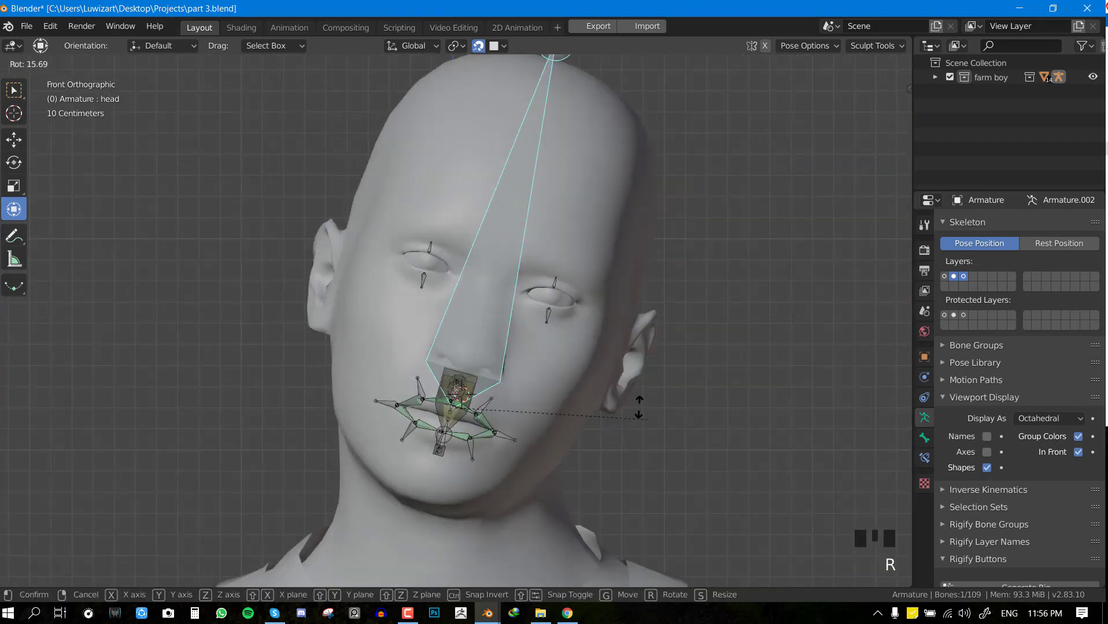
key("Escape")
key("KP_3")
key("KP_1")
Test-move the lower and upper eyelid bones of one eye to check how the lids deform
scroll(534, 283, "up", 3)
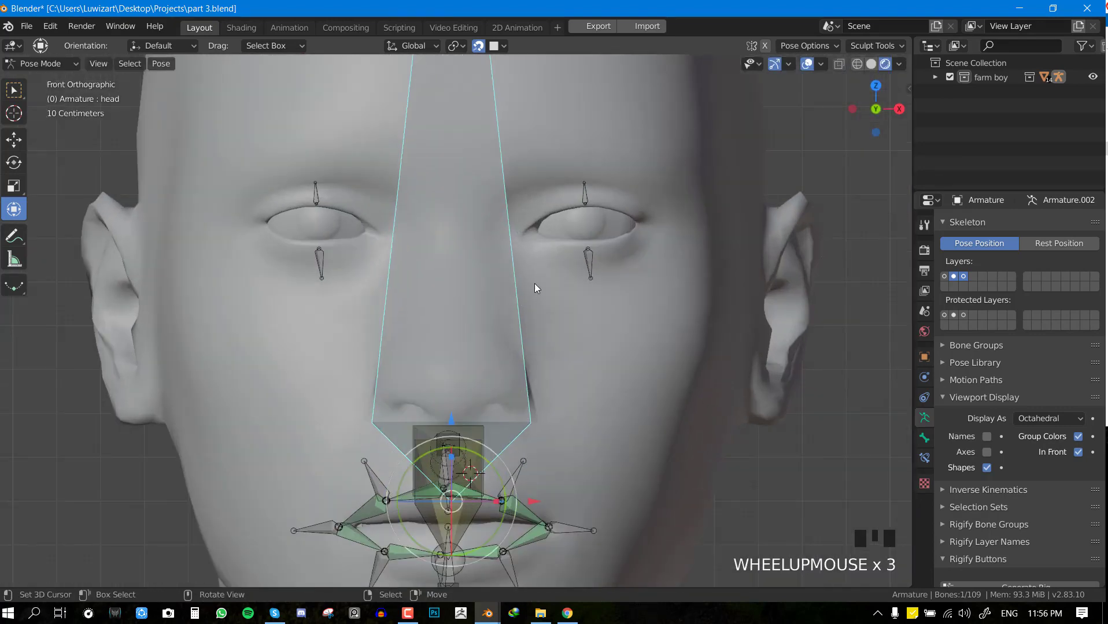
right_click(589, 266)
key("g")
right_click(589, 237)
right_click(585, 197)
key("g")
right_click(590, 254)
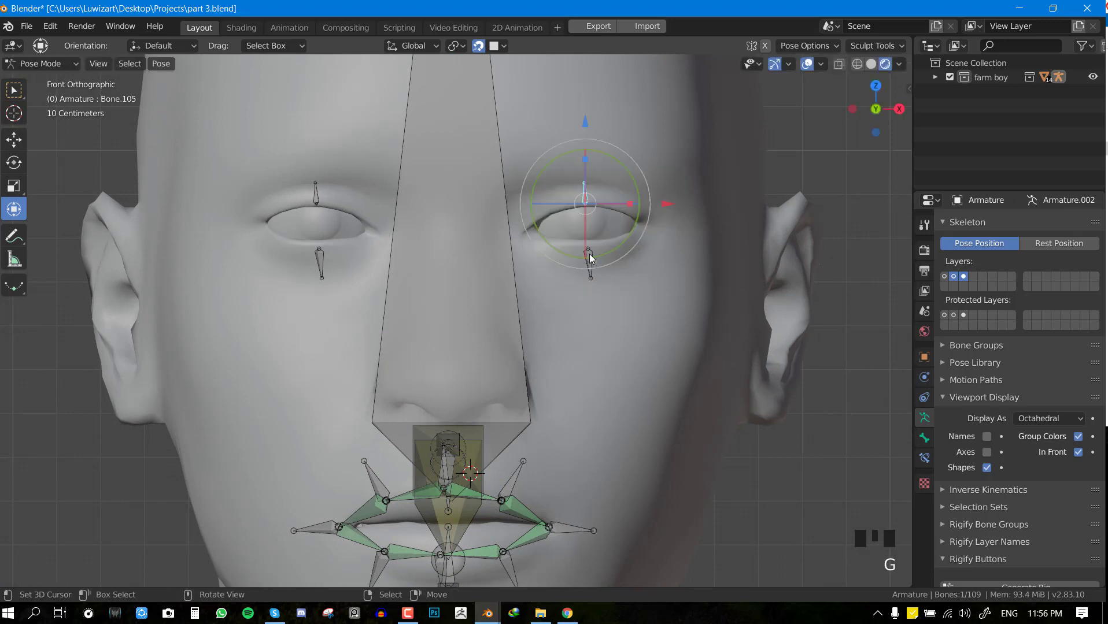
Deselect all bones, show only the third armature layer with the lip and eyelid bones, and save the file
key("alt+a")
scroll(588, 261, "down", 3)
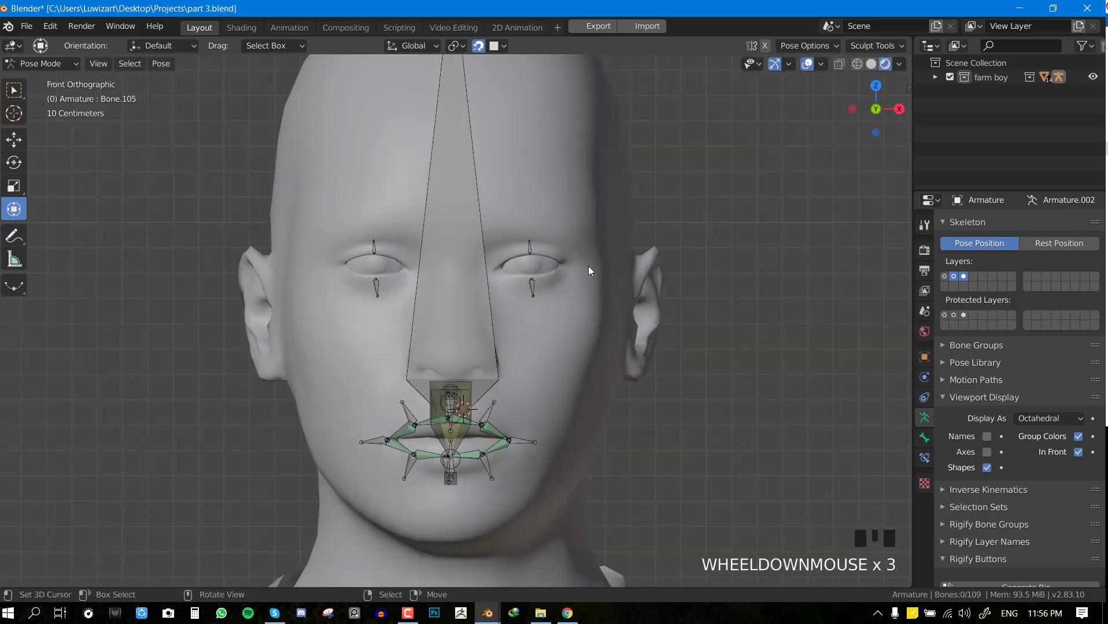
left_click(963, 276)
scroll(509, 357, "up", 2)
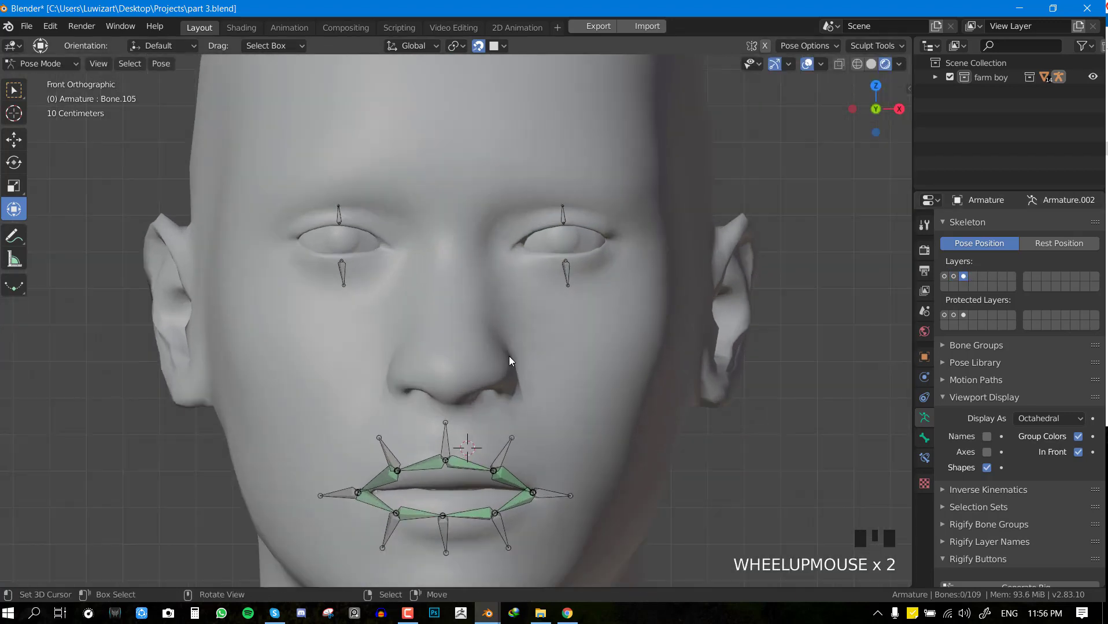
scroll(509, 360, "down", 4)
key("ctrl+s")
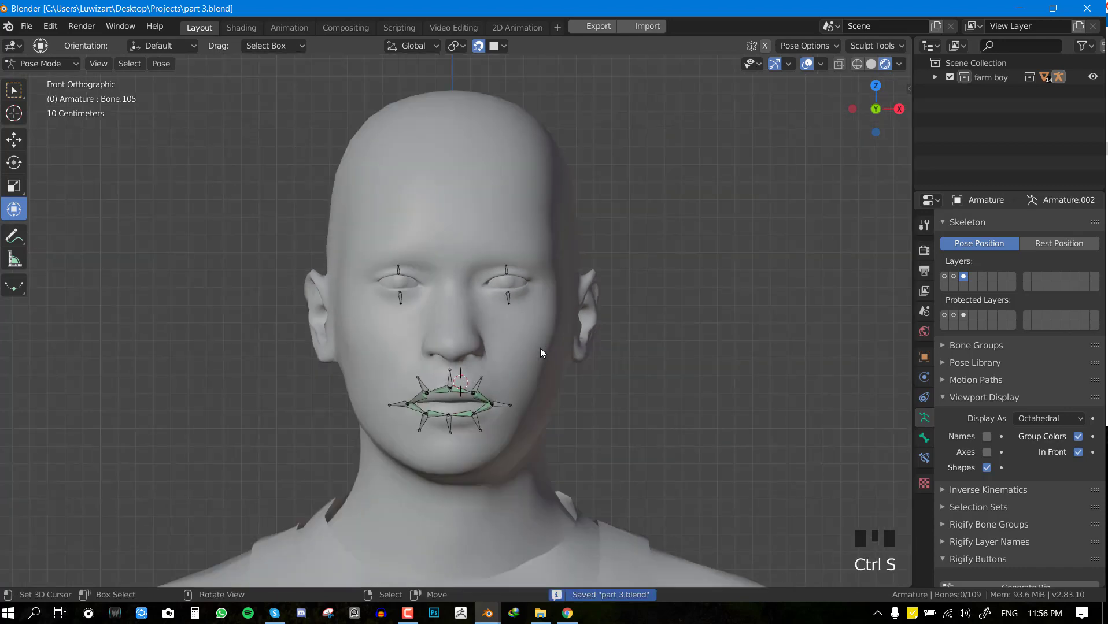
middle_click_drag(515, 357, 502, 346)
key("KP_1")
scroll(500, 340, "up", 3)
middle_click_drag(572, 362, 575, 369, "shift")
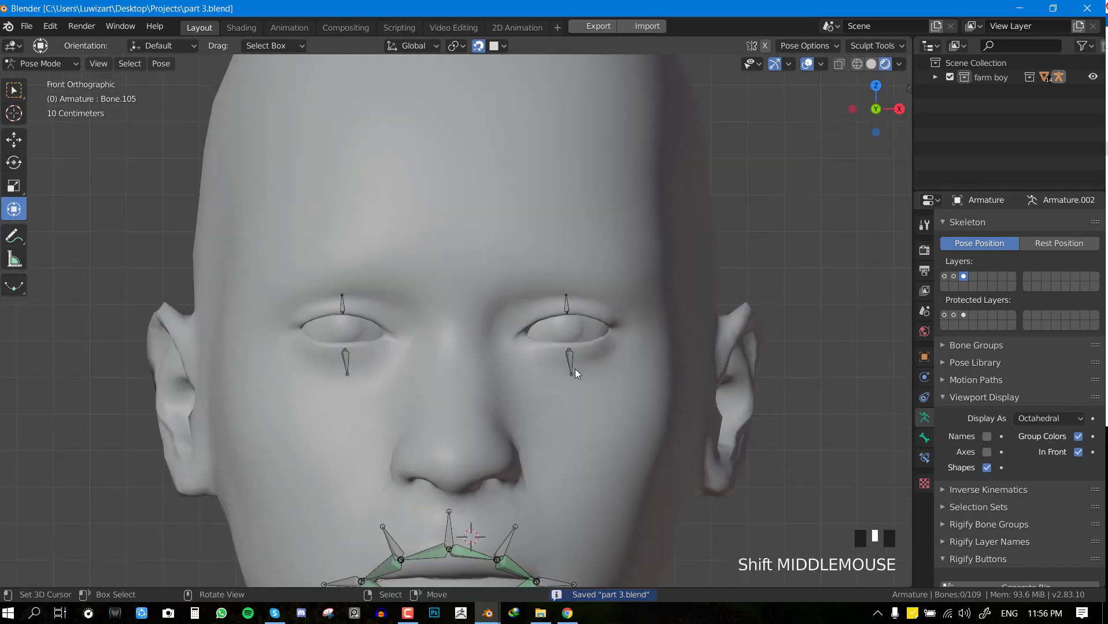
Duplicate the upper eyelid bone of the character's left eye, enlarge the copy and place it in the middle of the forehead
right_click(567, 311)
key("shift+d")
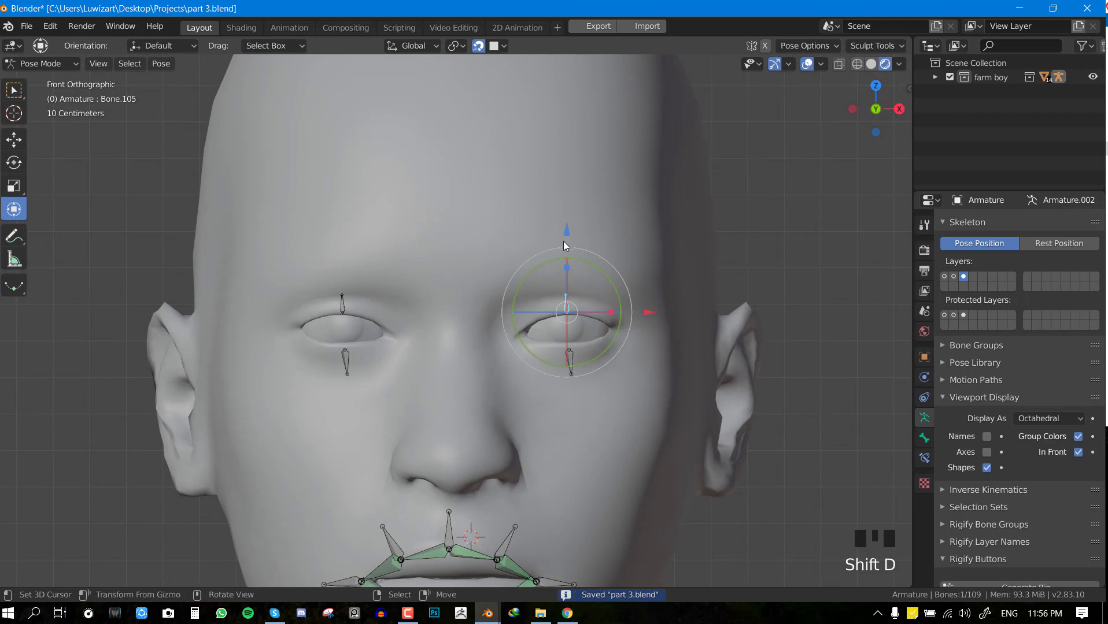
key("Tab")
key("shift+d")
left_click(555, 221)
key("s")
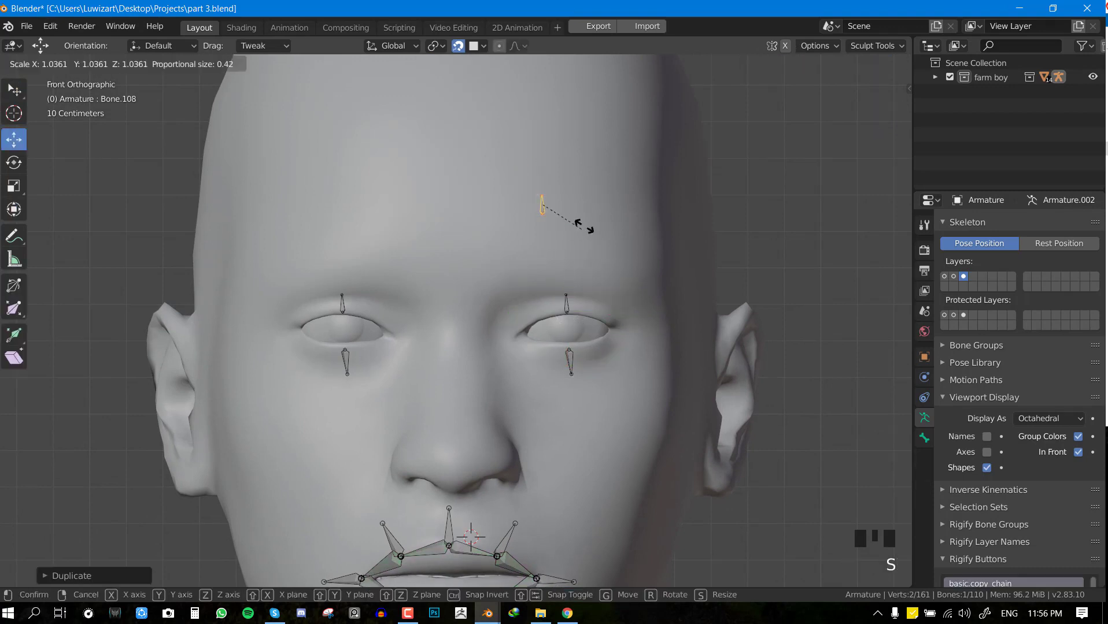
key("Tab")
key("Tab")
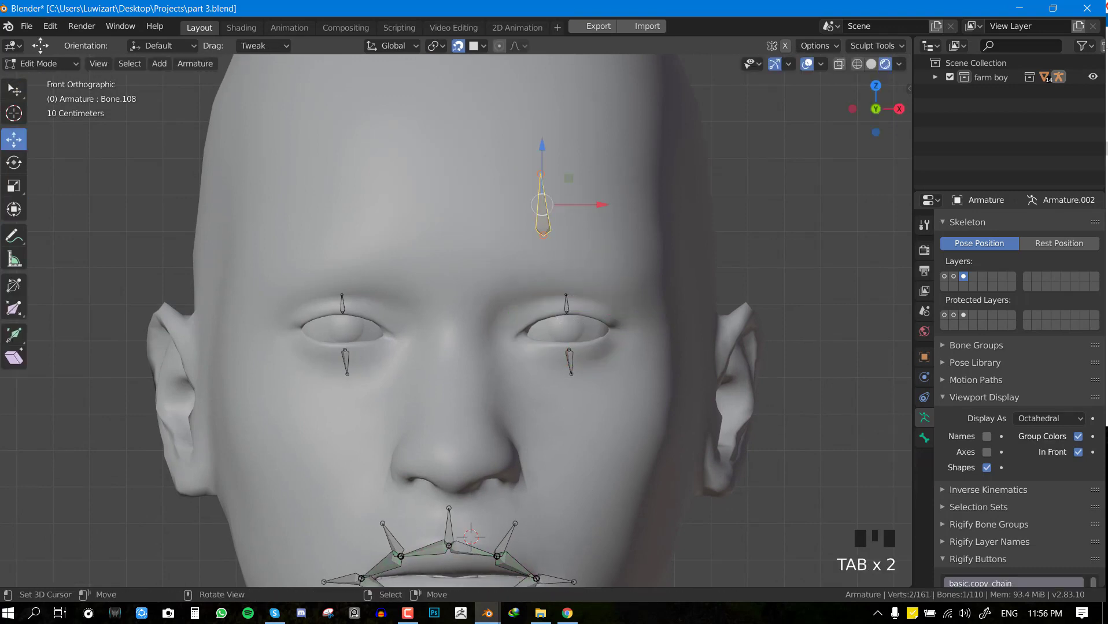
key("s")
left_click(603, 220)
key("g")
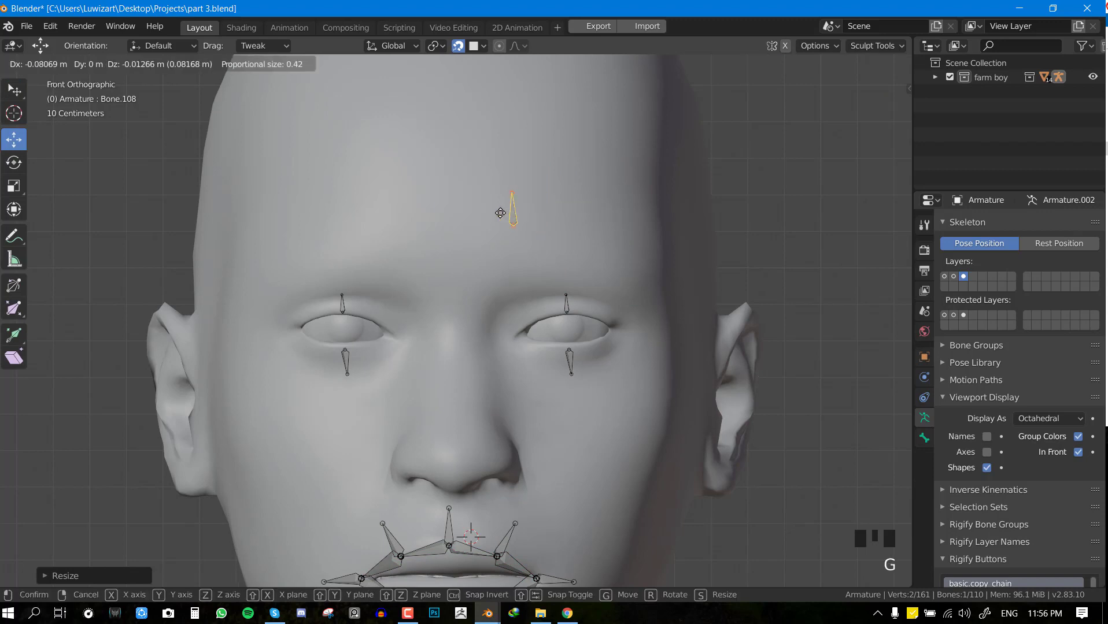
left_click(455, 226)
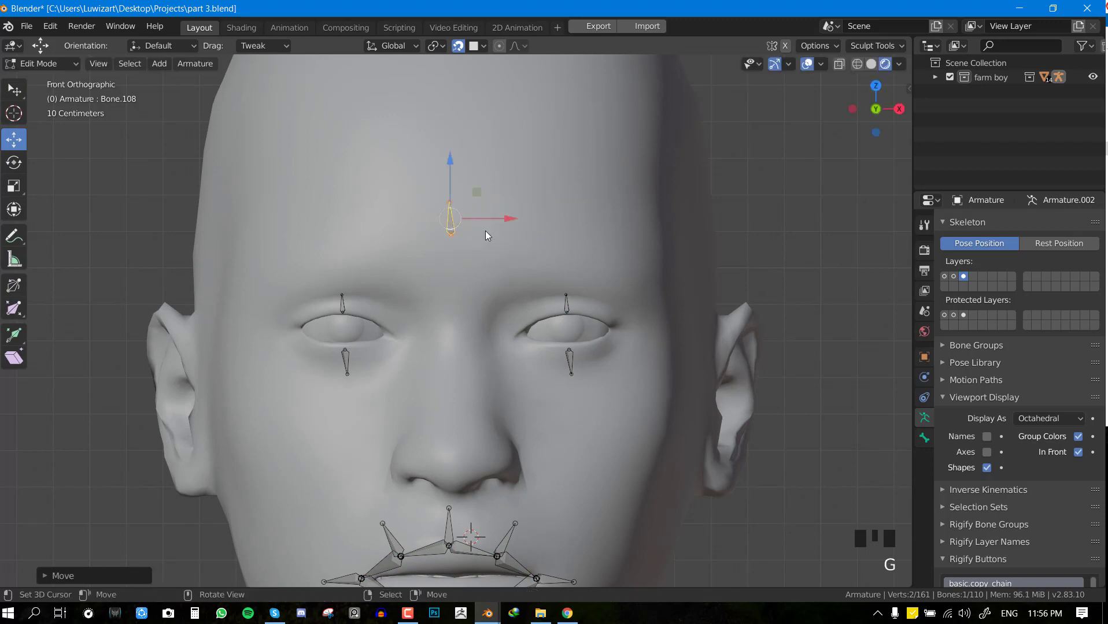
Duplicate the forehead bone three times, placing the copies along the character's left eyebrow out to its outer end
key("shift+d")
left_click(525, 268)
key("shift+d")
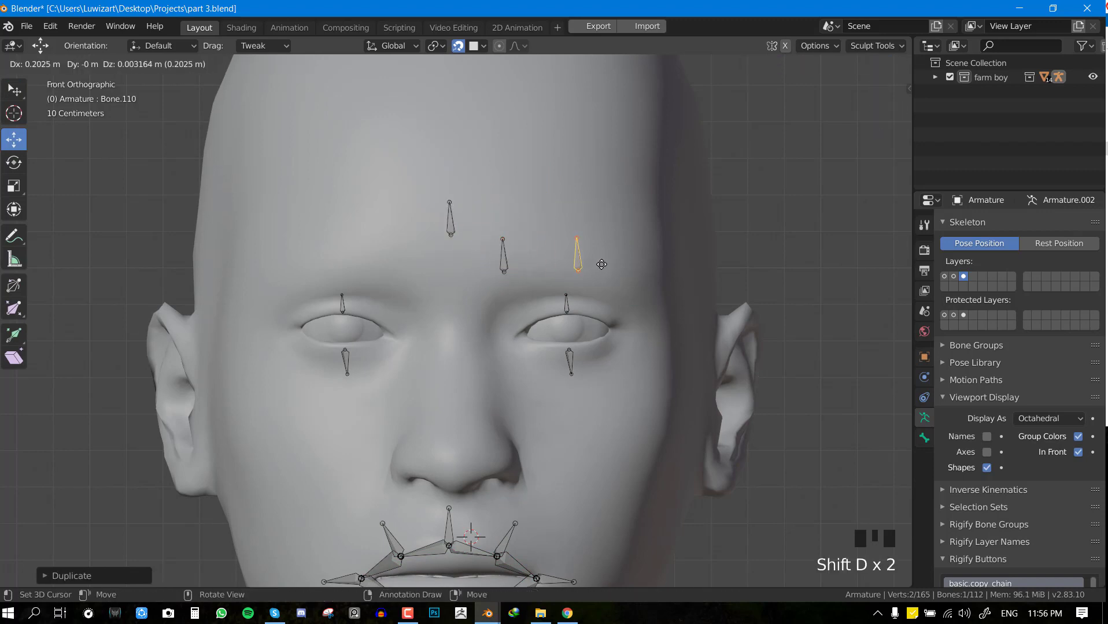
left_click(601, 265)
middle_click_drag(599, 268, 586, 249)
key("shift+d")
left_click(695, 301)
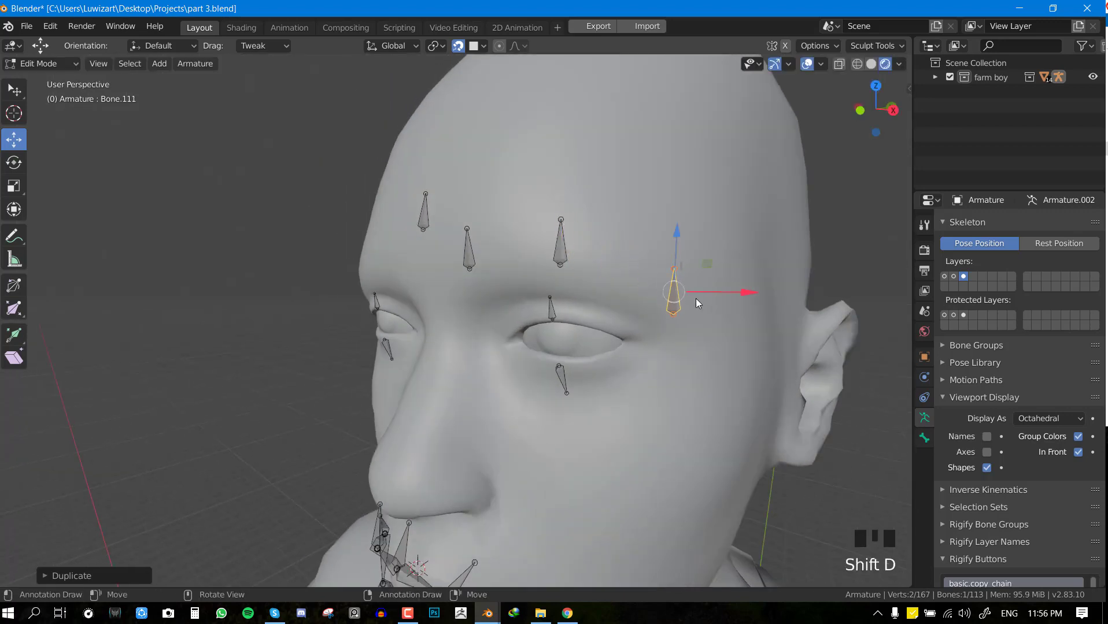
mouse_move(697, 302)
middle_mouse_down()
mouse_move(645, 296)
mouse_move(693, 289)
middle_mouse_up()
Lower the central forehead bone to brow level between the eyebrows in front view
key("KP_1")
key("alt+a")
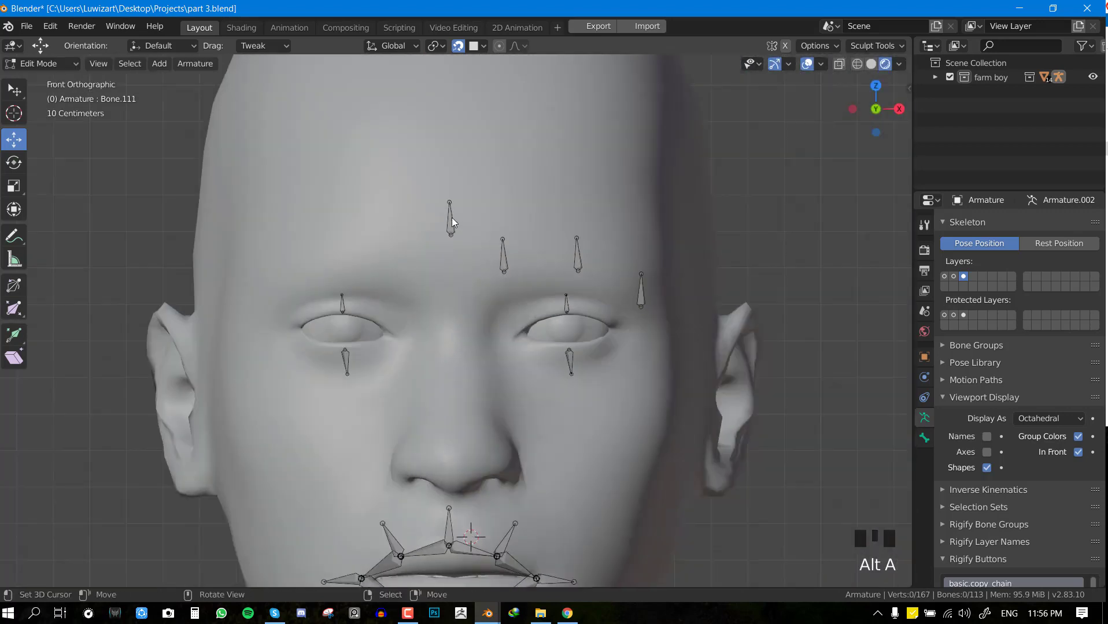
right_click_drag(452, 223, 451, 269)
scroll(557, 272, "up", 3)
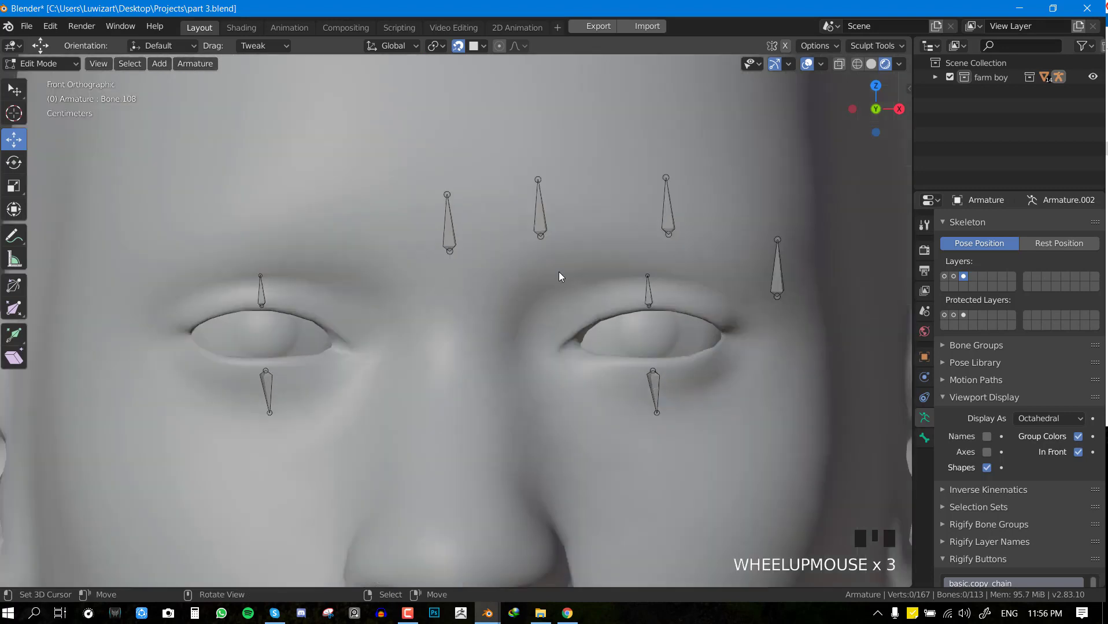
Fill in connecting bones between the bases of the first and second, and the second and third, brow control bones
right_click(457, 260)
right_click(540, 241, "shift")
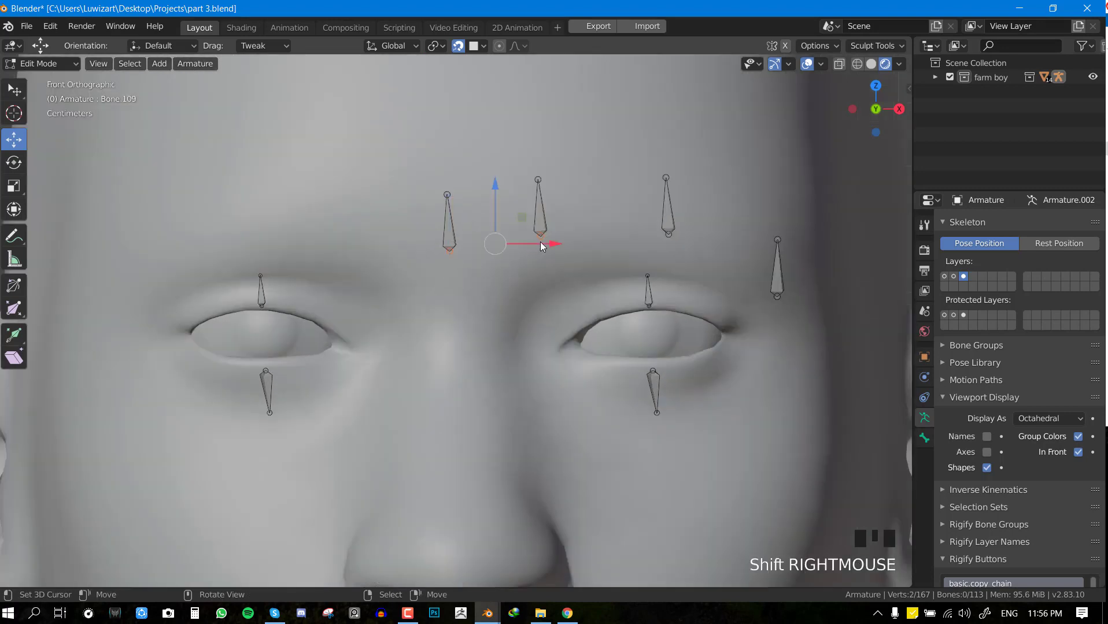
key("f")
mouse_move(540, 242)
middle_mouse_down("shift")
mouse_move(567, 250)
mouse_move(537, 243)
middle_mouse_up("shift")
key("alt+a")
right_click(494, 233)
right_click(618, 234, "shift")
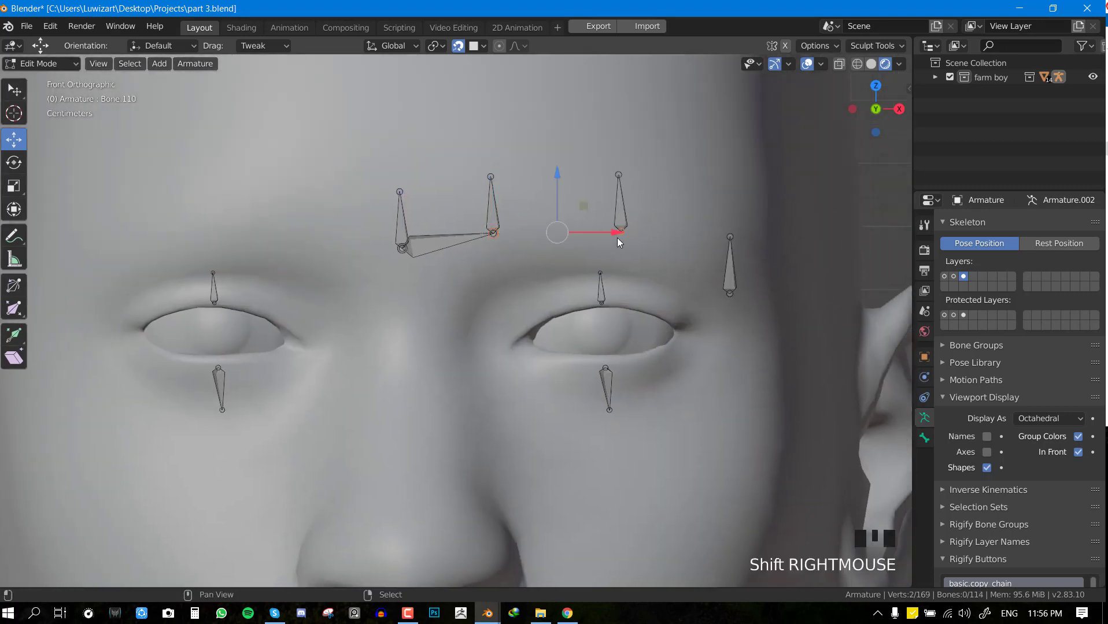
key("f")
middle_click_drag(624, 239, 515, 191, "shift")
Fill in a connecting bone from the base of the third brow control bone to that of the outermost one
key("alt+a")
right_click(503, 189)
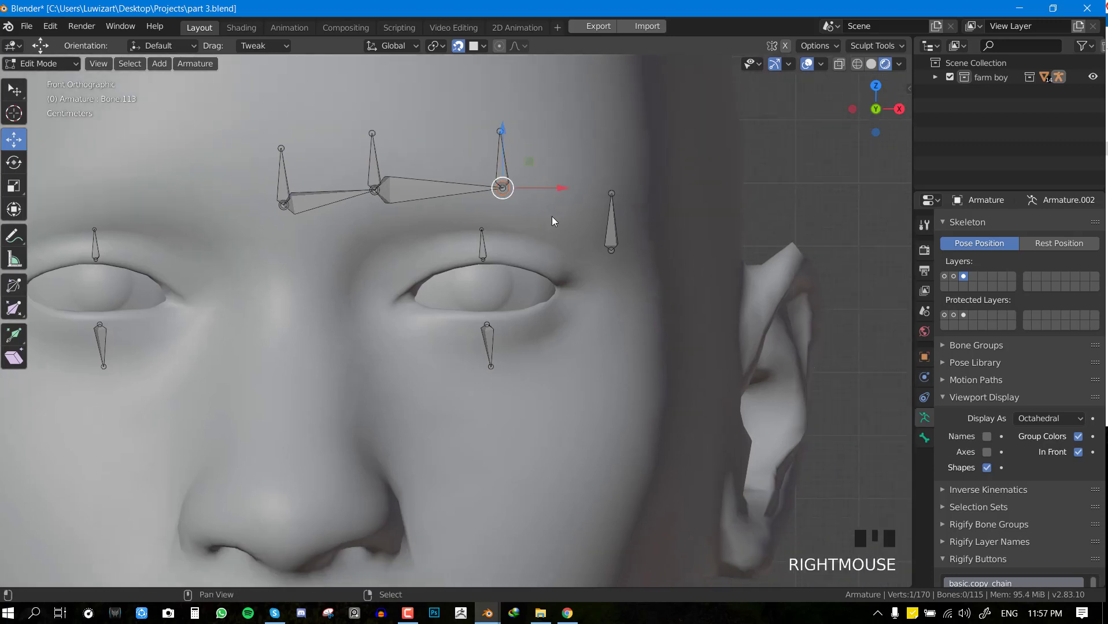
right_click(607, 250, "shift")
key("f")
key("alt+a")
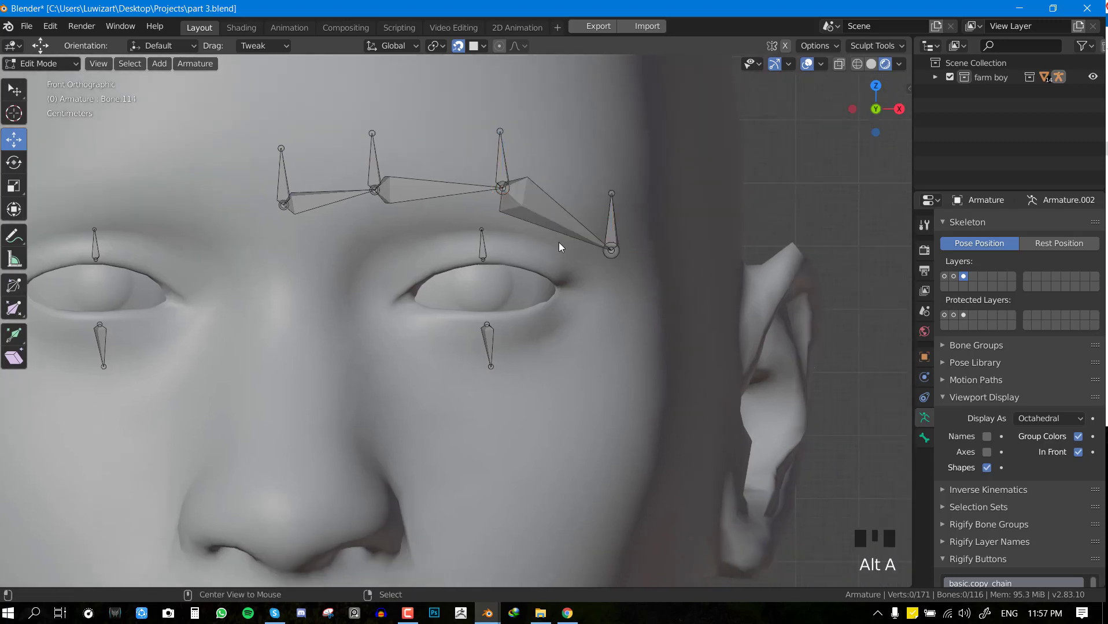
Try to parent the innermost brow chain bone to the central control bone
mouse_move(558, 242)
middle_mouse_down()
mouse_move(513, 250)
mouse_move(563, 247)
middle_mouse_up()
scroll(527, 217, "down", 2)
scroll(452, 211, "up", 1)
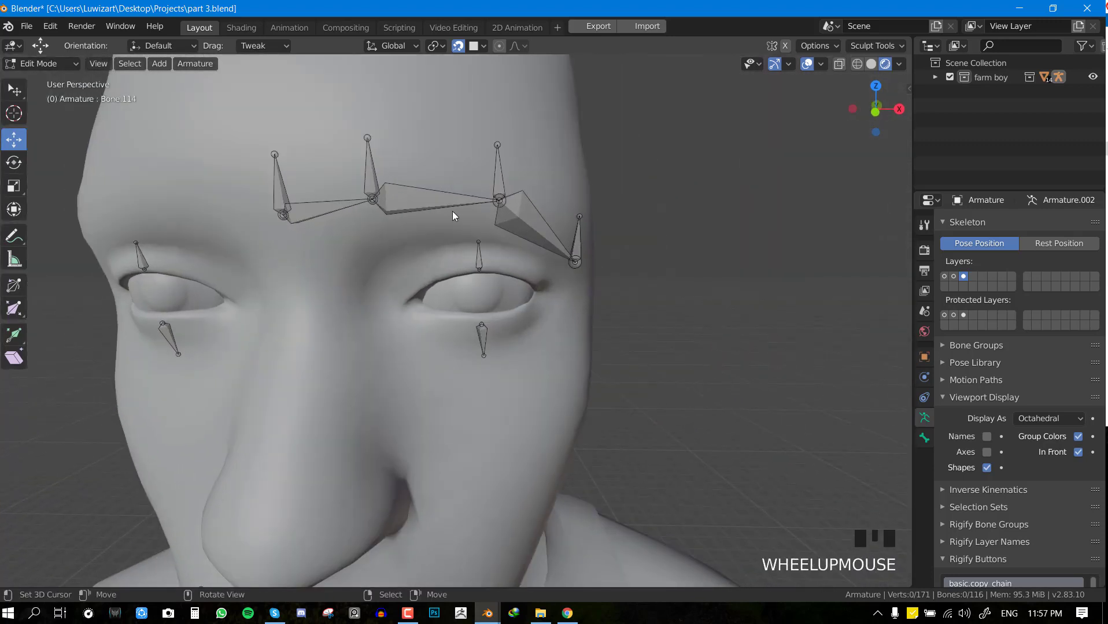
right_click(330, 222)
right_click(276, 192, "shift")
key("ctrl+p")
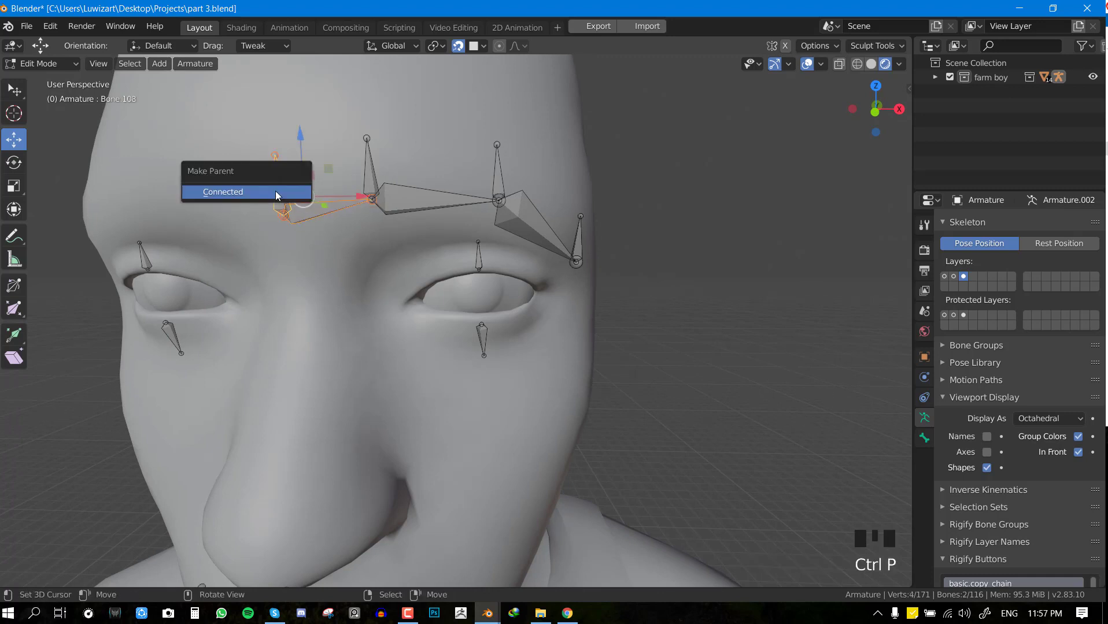
Parent the middle and outer brow chain bones to the control bones at their inner ends with Keep Offset
right_click(451, 193)
right_click(376, 163, "shift")
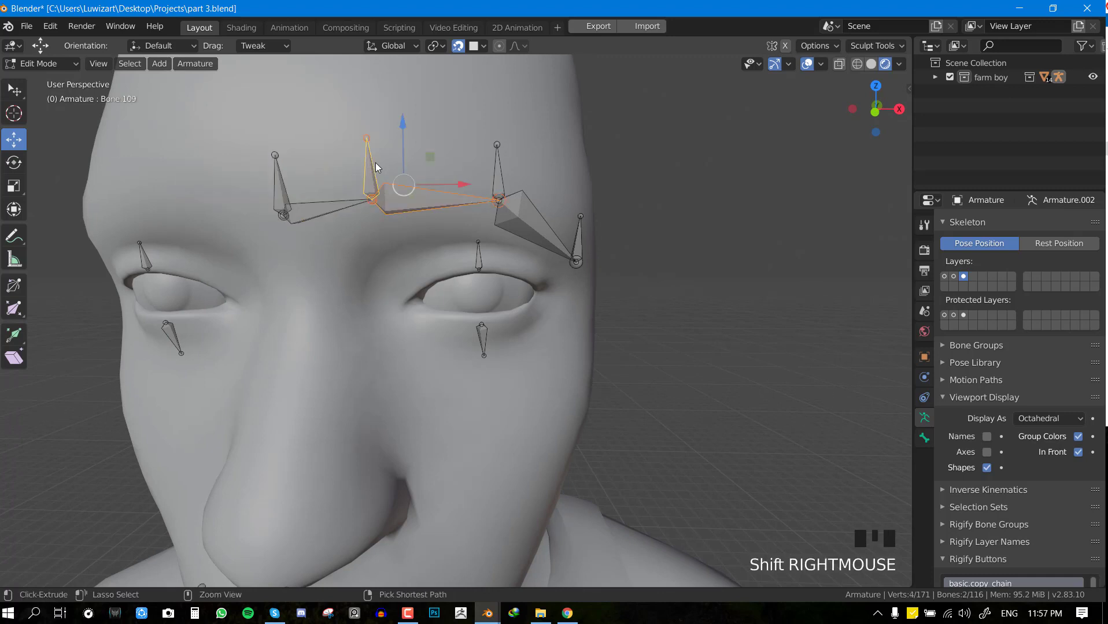
key("ctrl+p")
left_click(376, 163)
middle_click_drag(376, 162, 515, 214)
right_click(518, 218)
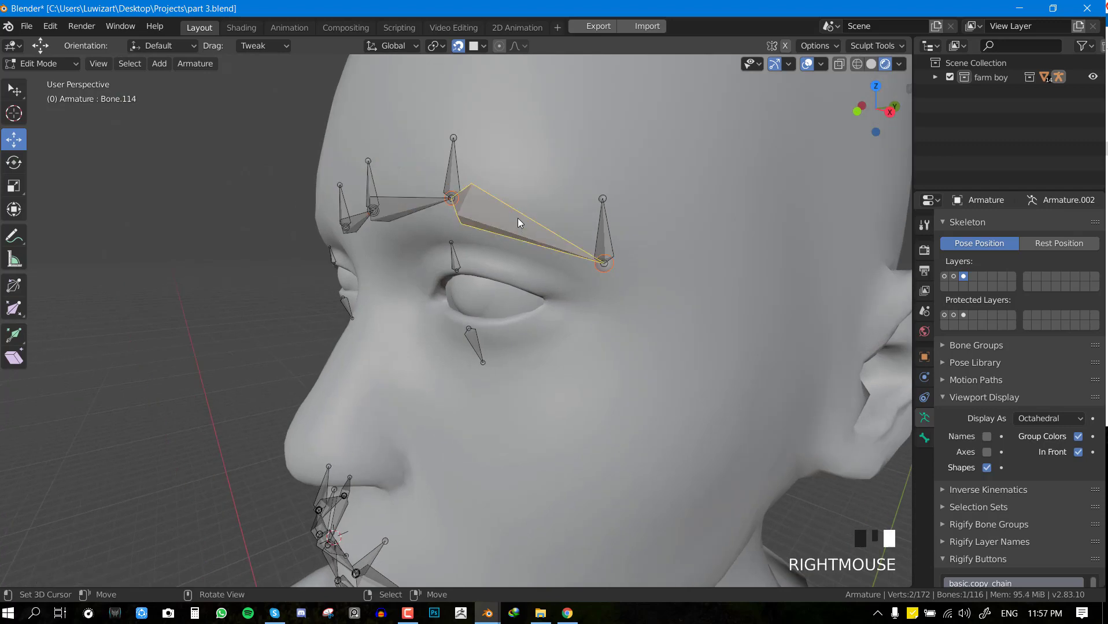
right_click(466, 185, "shift")
key("ctrl+p")
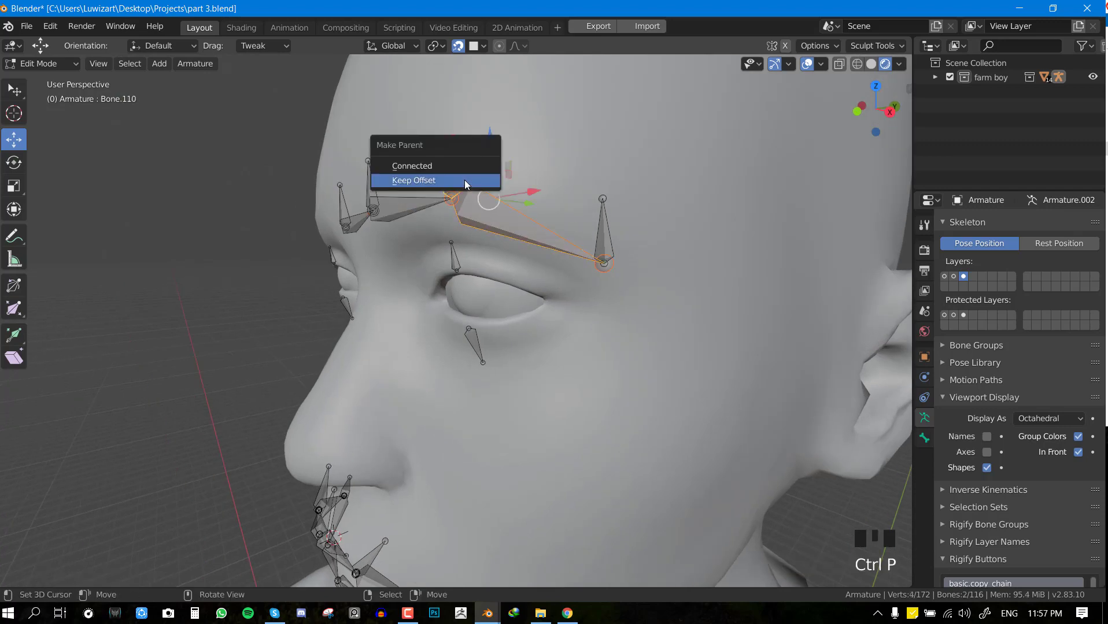
left_click(464, 180)
In Pose Mode, add a Stretch To constraint to the innermost brow chain bone, targeting the second control bone
key("ctrl+Tab")
middle_click_drag(464, 180, 488, 204)
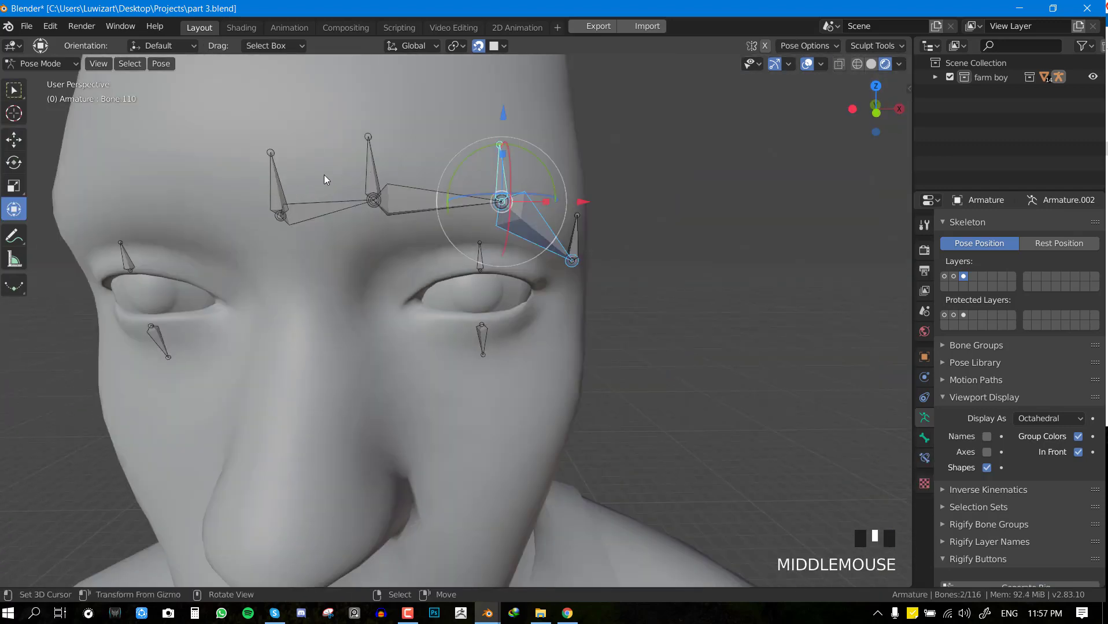
right_click(373, 162)
right_click(339, 212, "shift")
key("shift+ctrl+c")
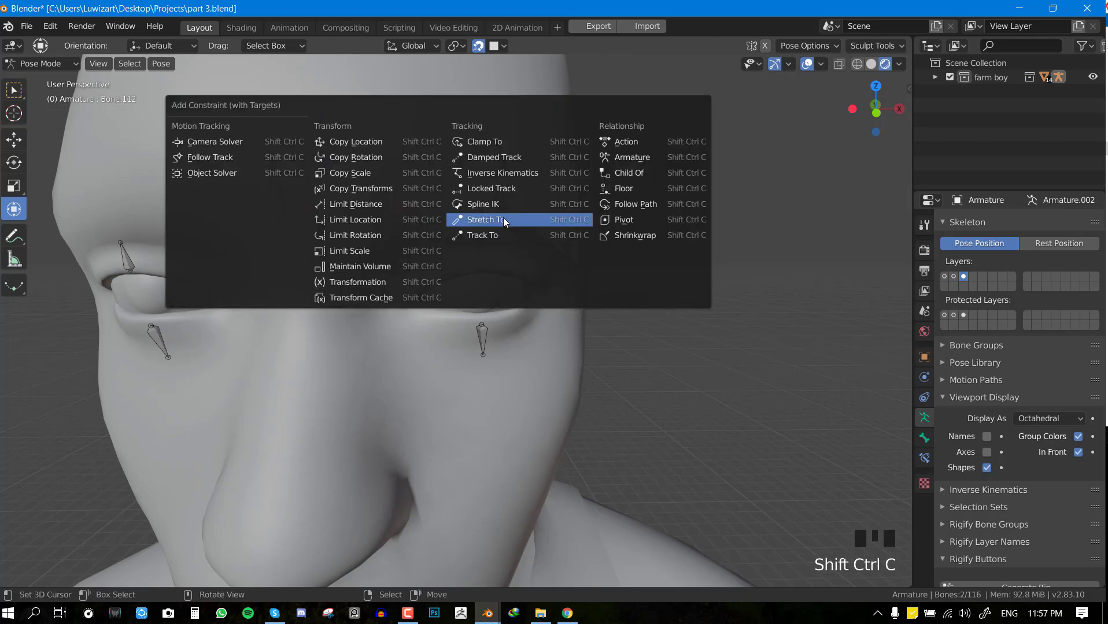
left_click(503, 218)
Add a Stretch To constraint to the middle brow chain bone, targeting the third control bone
right_click(496, 157)
right_click(463, 209, "shift")
key("shift+ctrl+c")
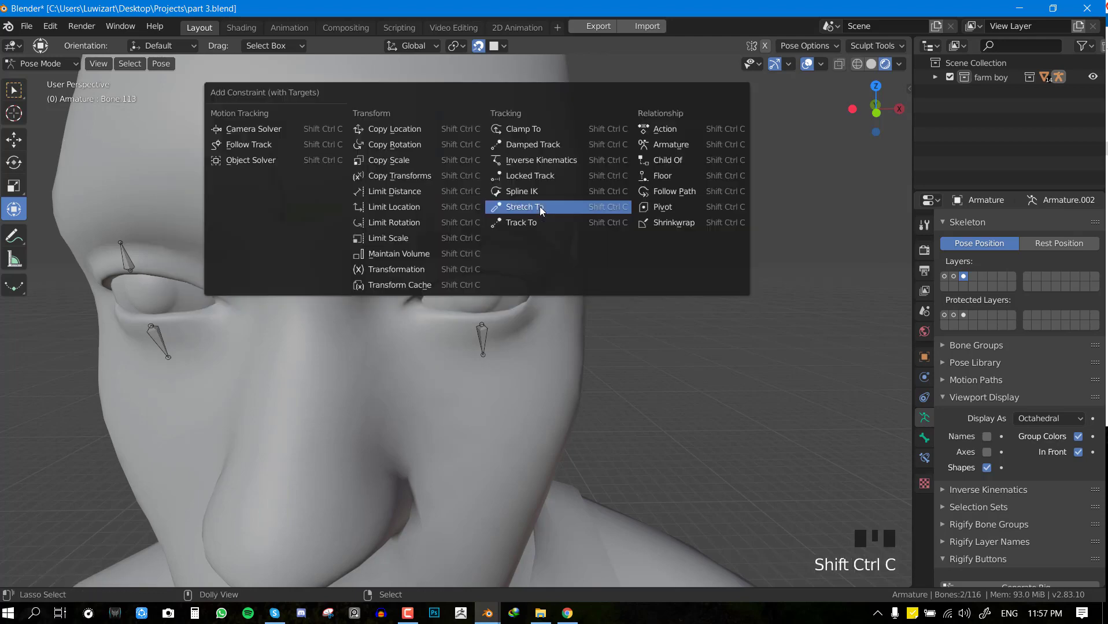
left_click(540, 206)
Add a Stretch To constraint to the outer brow chain bone, targeting the outermost control bone
middle_click_drag(671, 246, 601, 228)
right_click(589, 232)
right_click(578, 246, "shift")
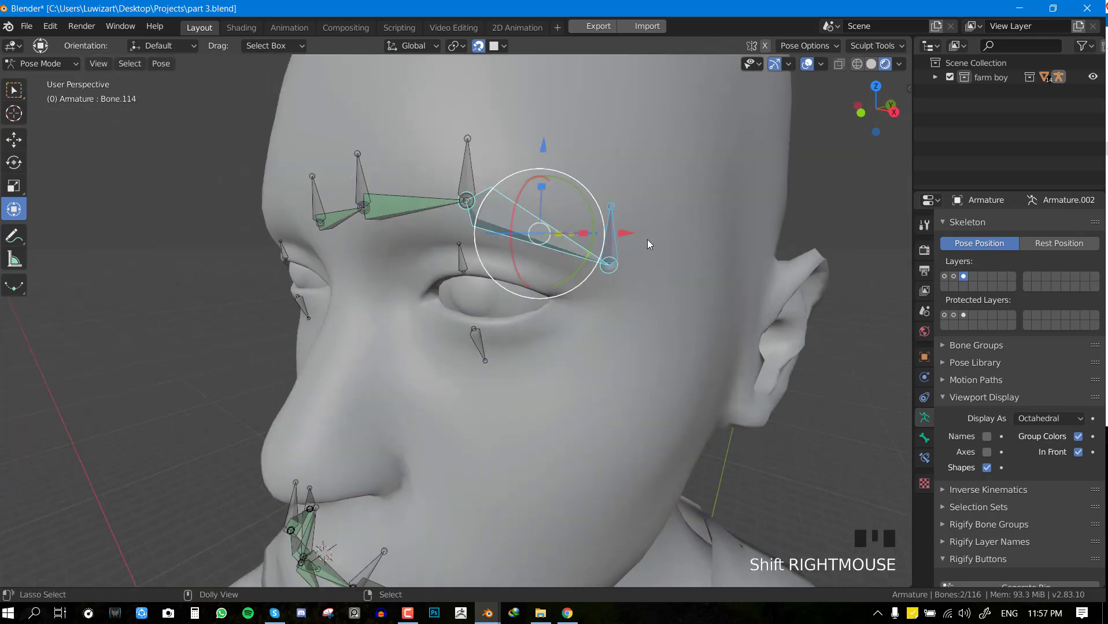
key("shift+ctrl+c")
left_click(650, 239)
Test-move the outermost brow control bone in front view and cancel the move
key("KP_1")
right_click(585, 240)
key("g")
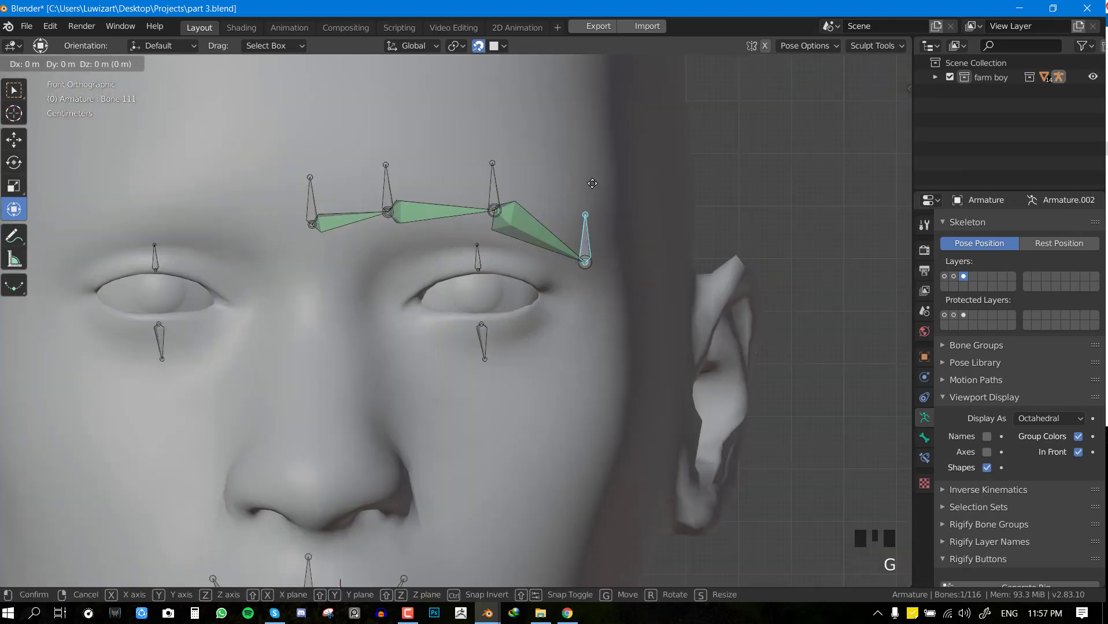
scroll(538, 272, "down", 3)
right_click(568, 288)
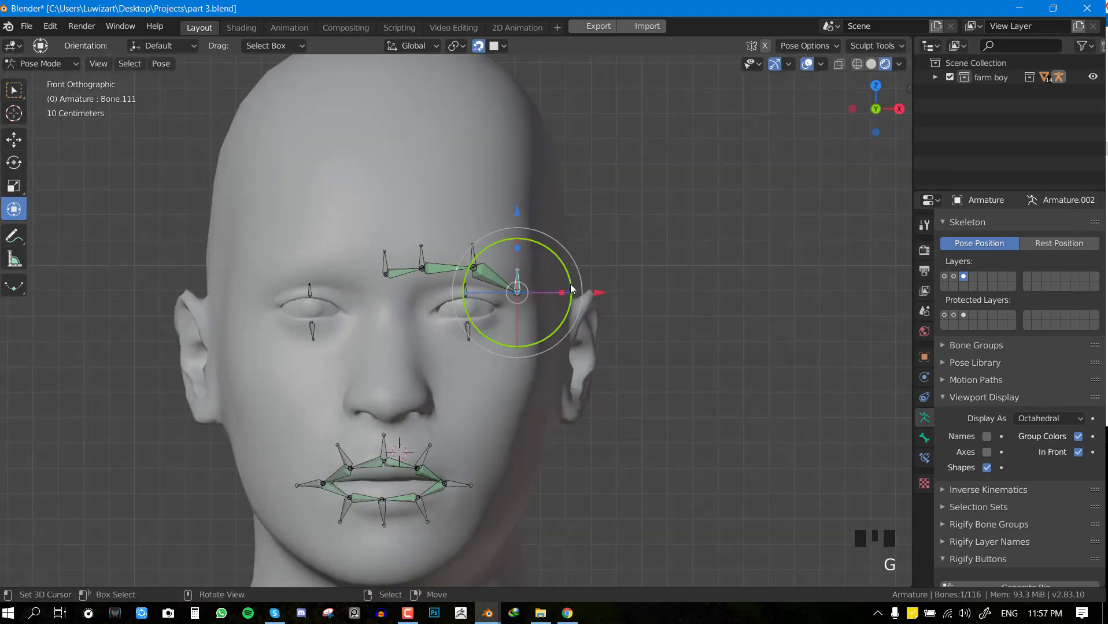
Select the body mesh together with the armature and put the body in Weight Paint mode
key("Tab")
scroll(549, 341, "up", 2)
key("ctrl+Tab")
right_click(536, 400, "shift")
key("ctrl+Tab")
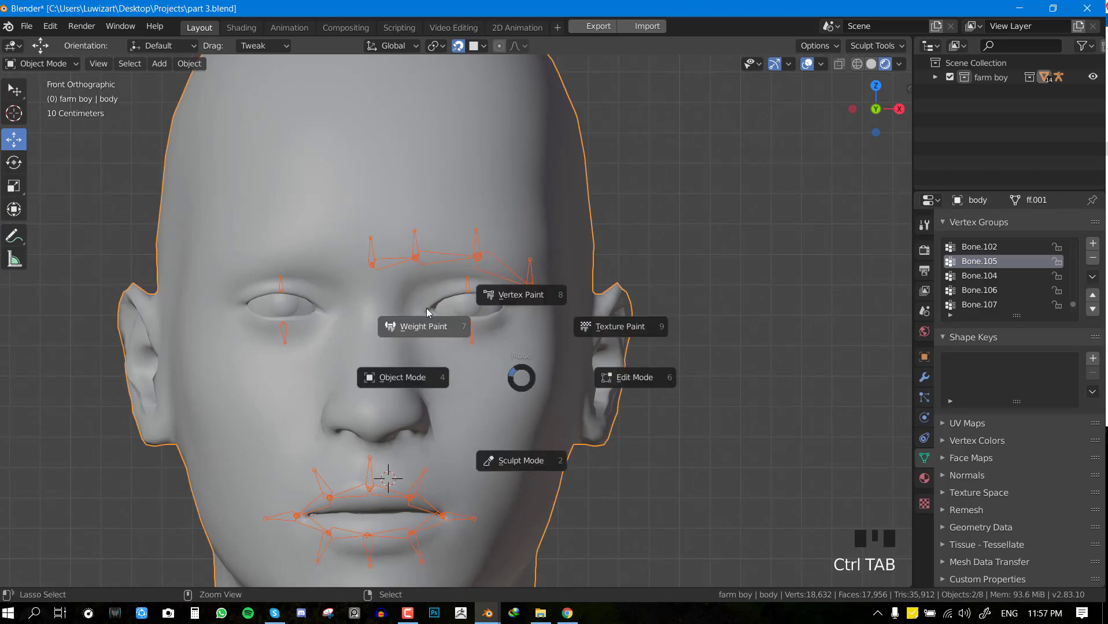
left_click(418, 326)
Select the outer brow chain bone and remove all body vertices from its vertex group, Bone.114
right_click(519, 227)
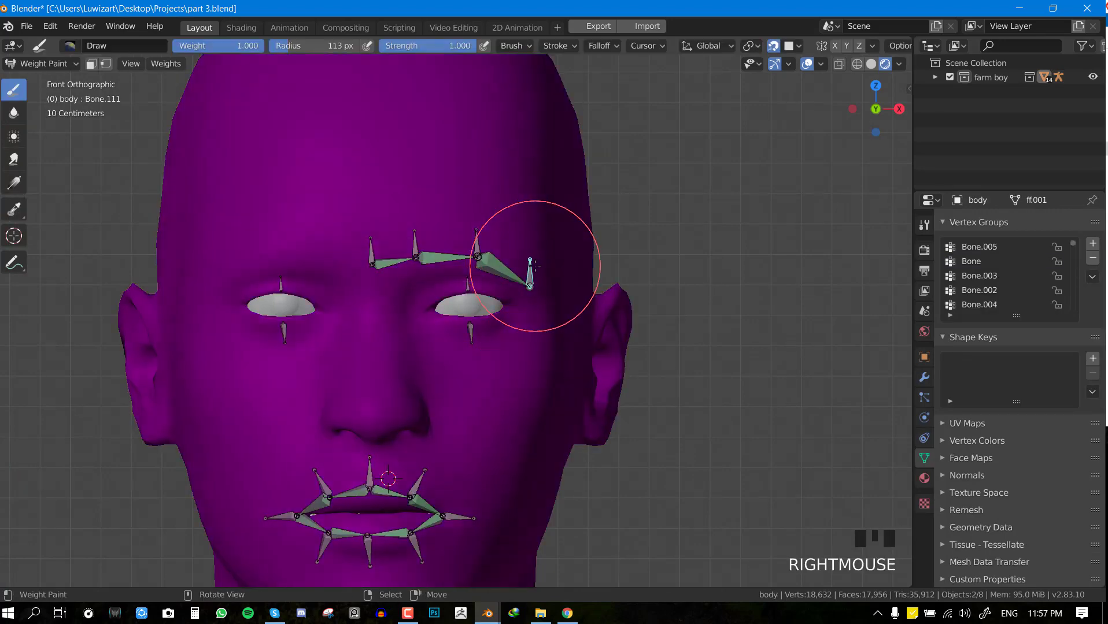
right_click(488, 253)
key("Tab")
key("Tab")
key("Tab")
key("Tab")
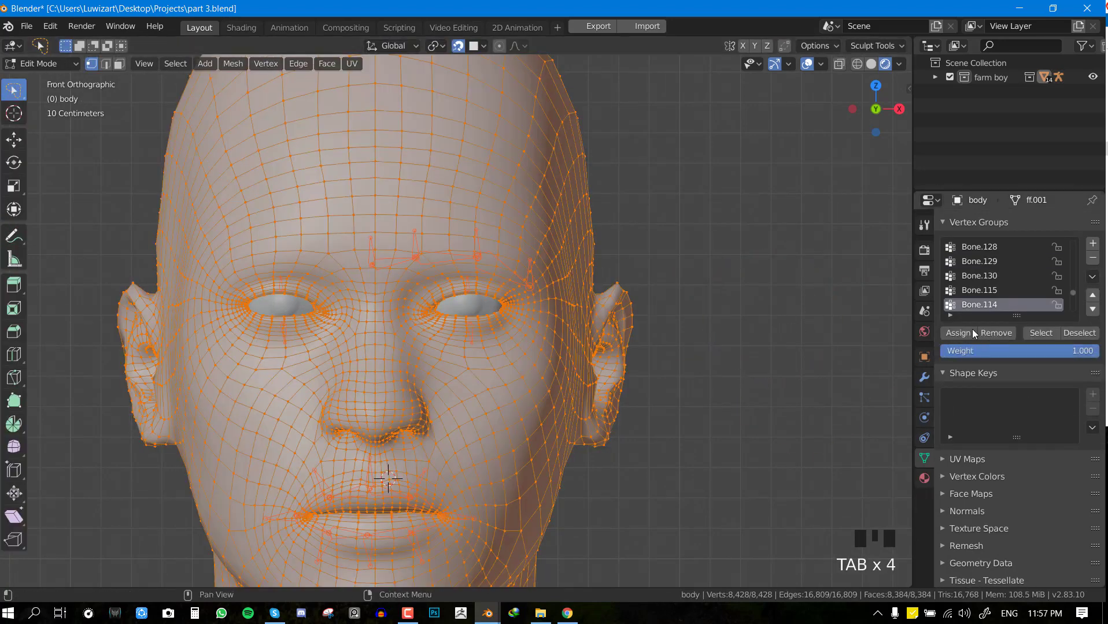
left_click(996, 338)
Select the middle brow chain bone and remove all body vertices from its vertex group, Bone.113
key("Tab")
right_click(452, 255)
key("Tab")
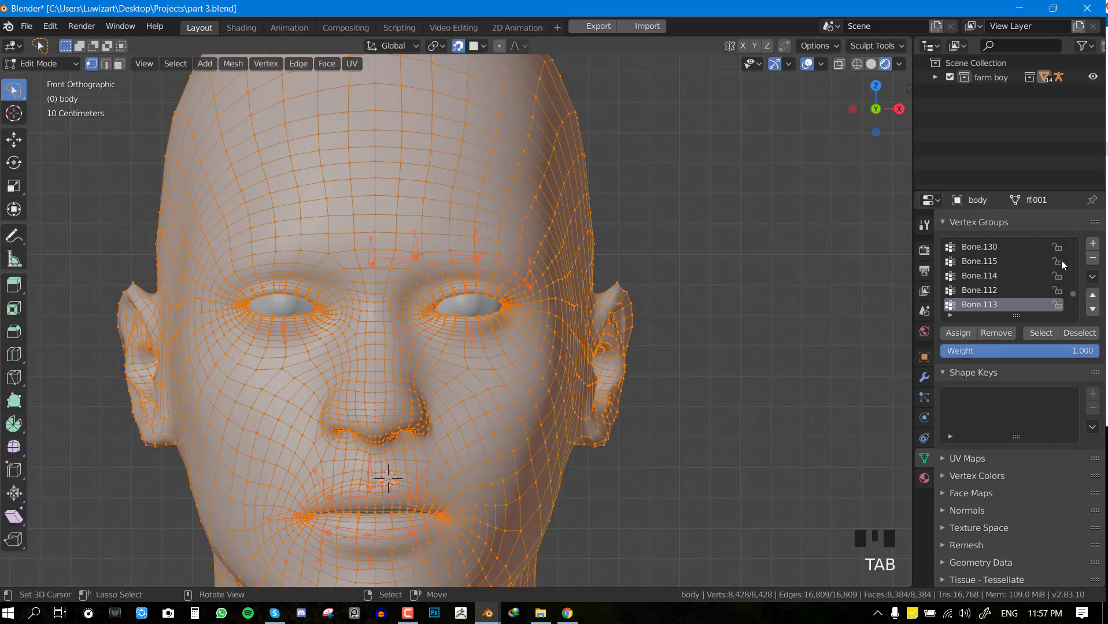
left_click(1001, 328)
Select the innermost brow chain bone and remove all body vertices from its vertex group, Bone.112
key("Tab")
right_click(394, 260)
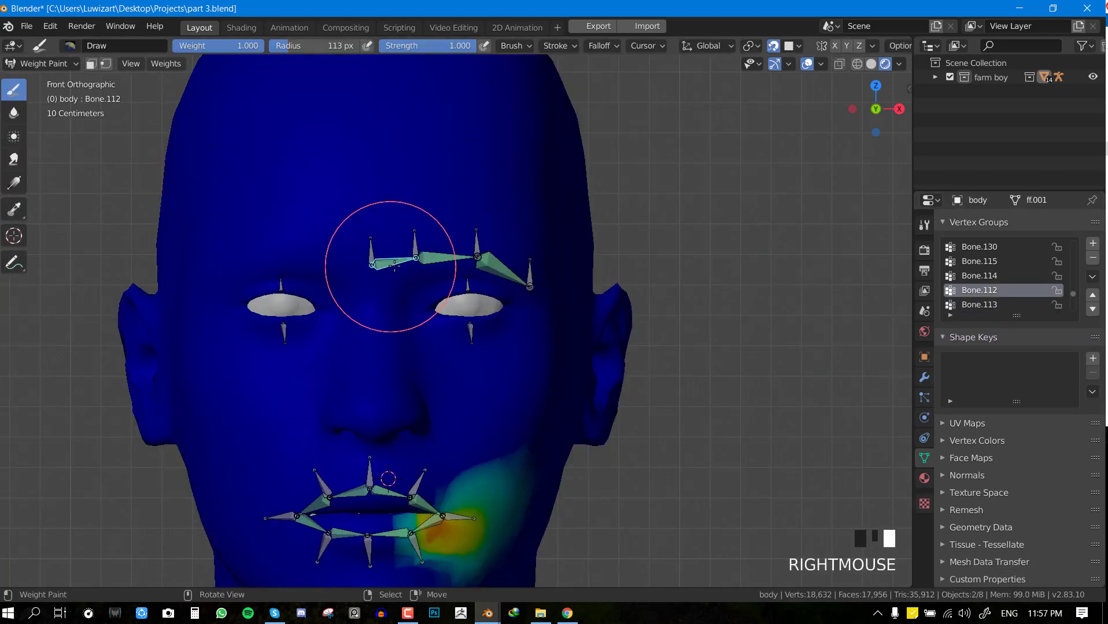
key("Tab")
left_click(995, 332)
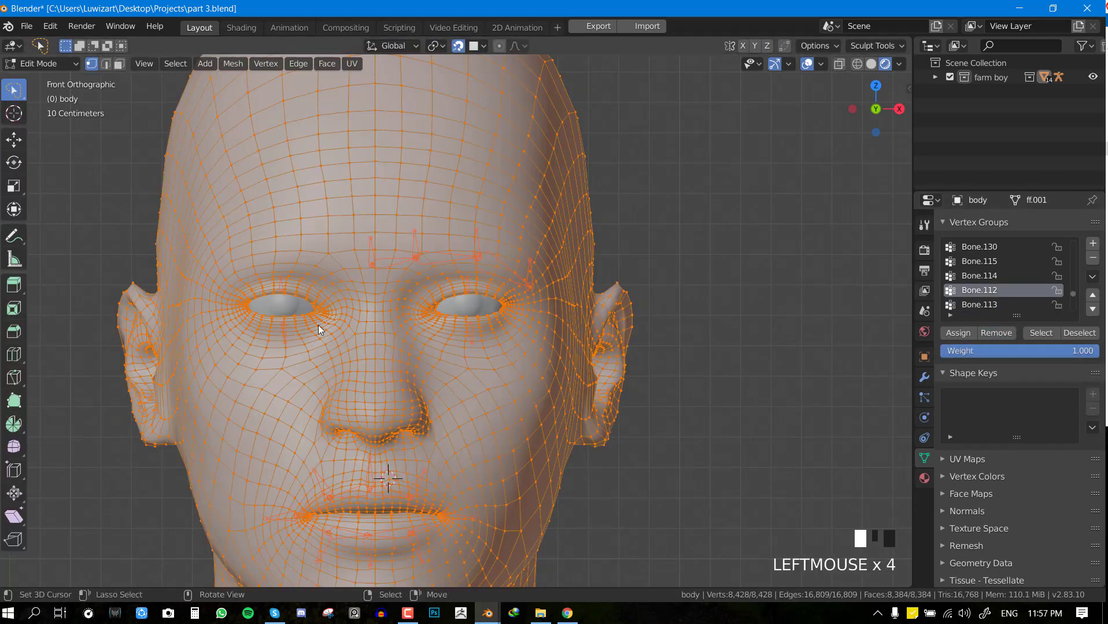
key("Tab")
Clear the rotation and location of a lower lip chain bone, and return to the armature's Pose Mode
right_click(384, 536)
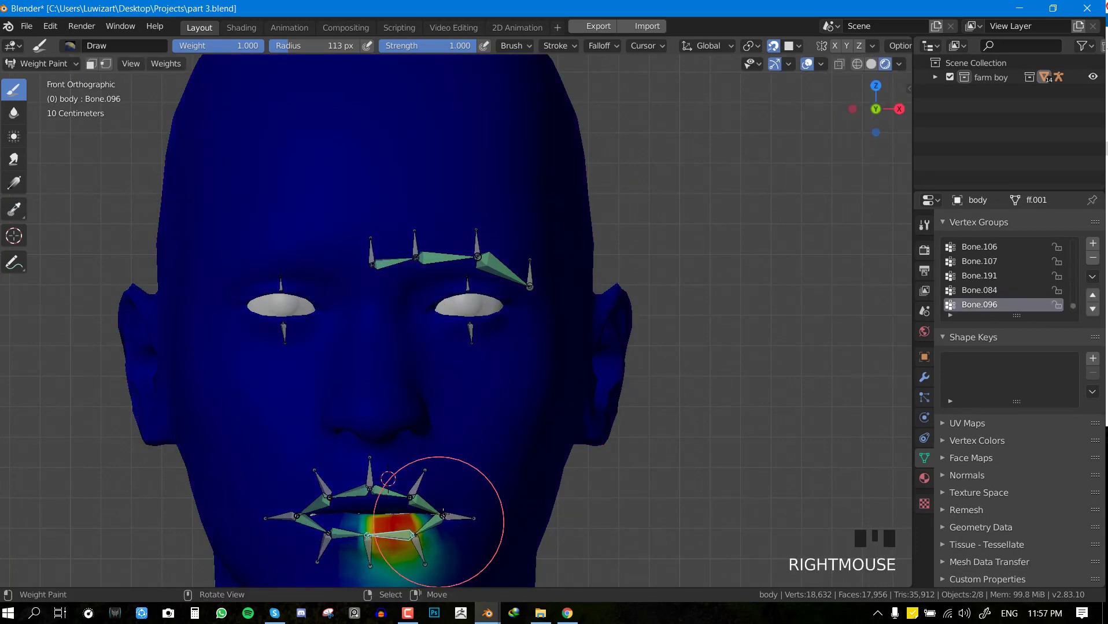
key("alt+r")
key("alt+g")
key("ctrl+Tab")
key("alt+a")
right_click(466, 247)
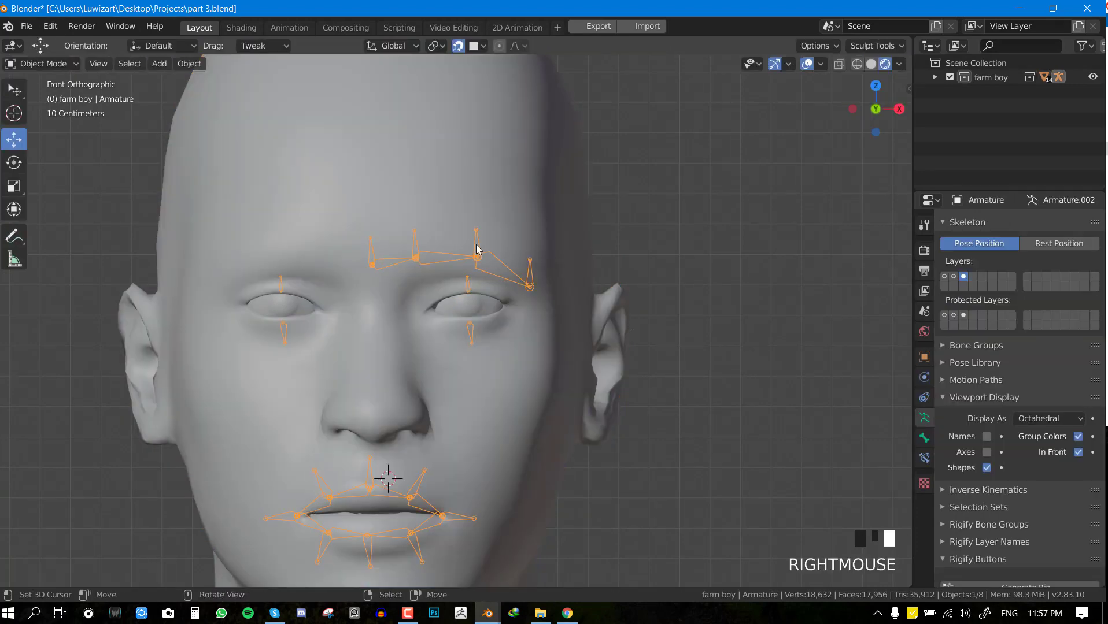
key("ctrl+Tab")
Test-move the third brow control bone and view the brow chain from the side
right_click(477, 250)
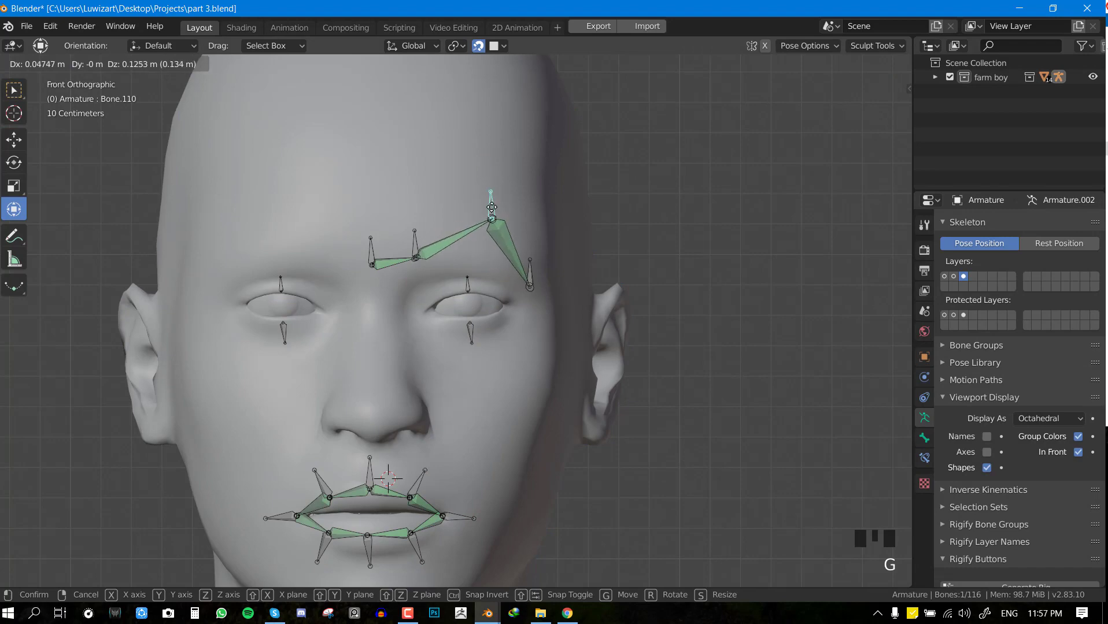
scroll(522, 220, "up", 1)
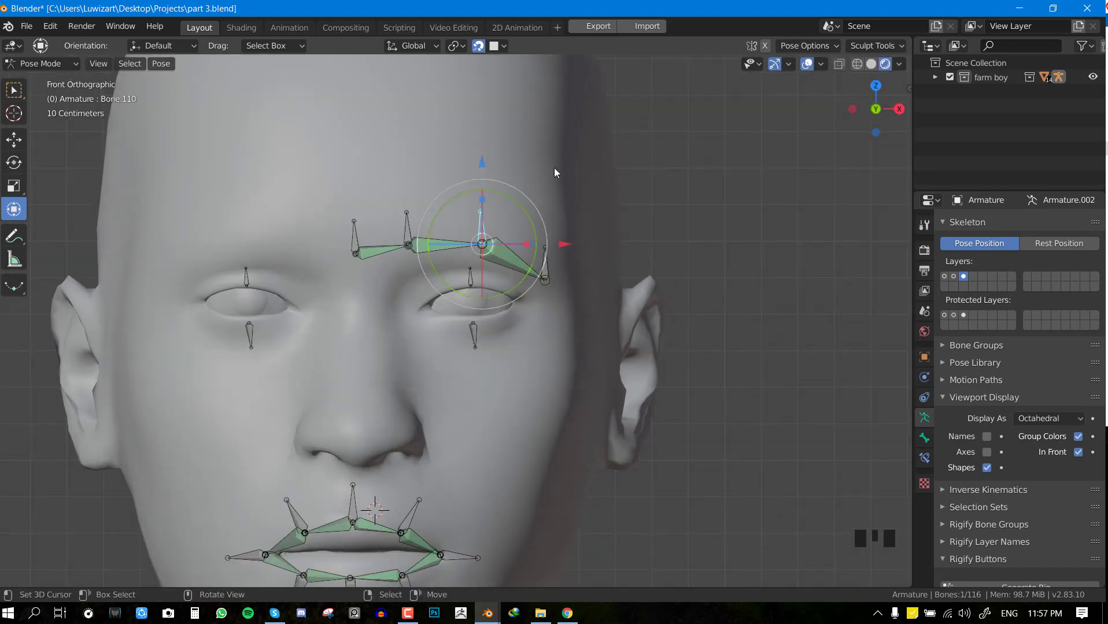
middle_click_drag(509, 248, 431, 271)
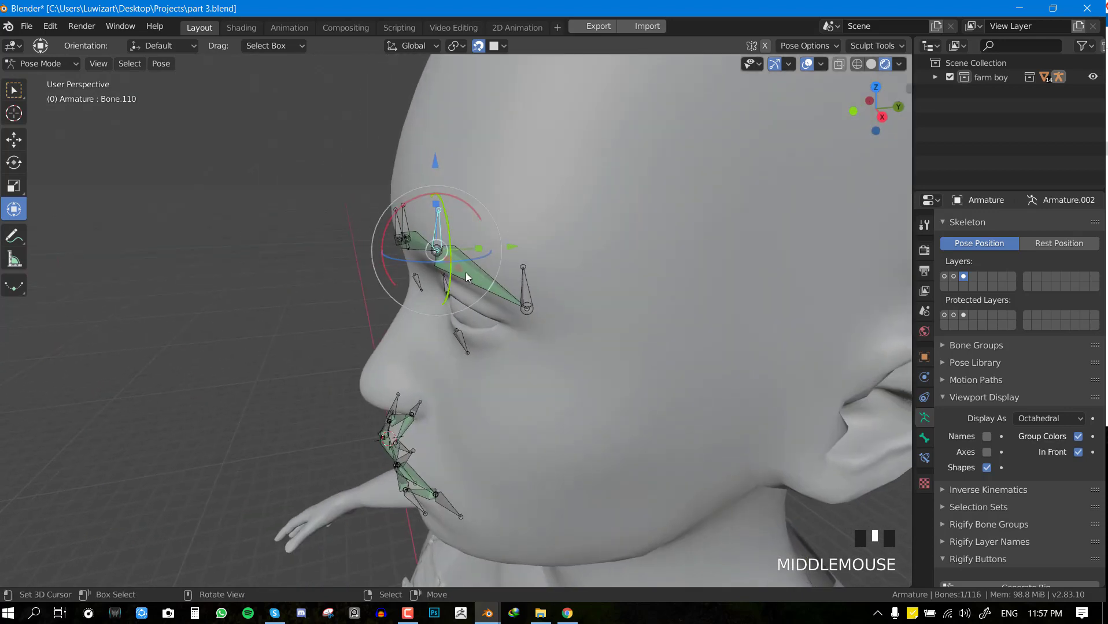
Test-move the third and the outermost brow control bones to check how the chain stretches, cancelling each move
key("KP_1")
scroll(500, 226, "up", 3)
key("g")
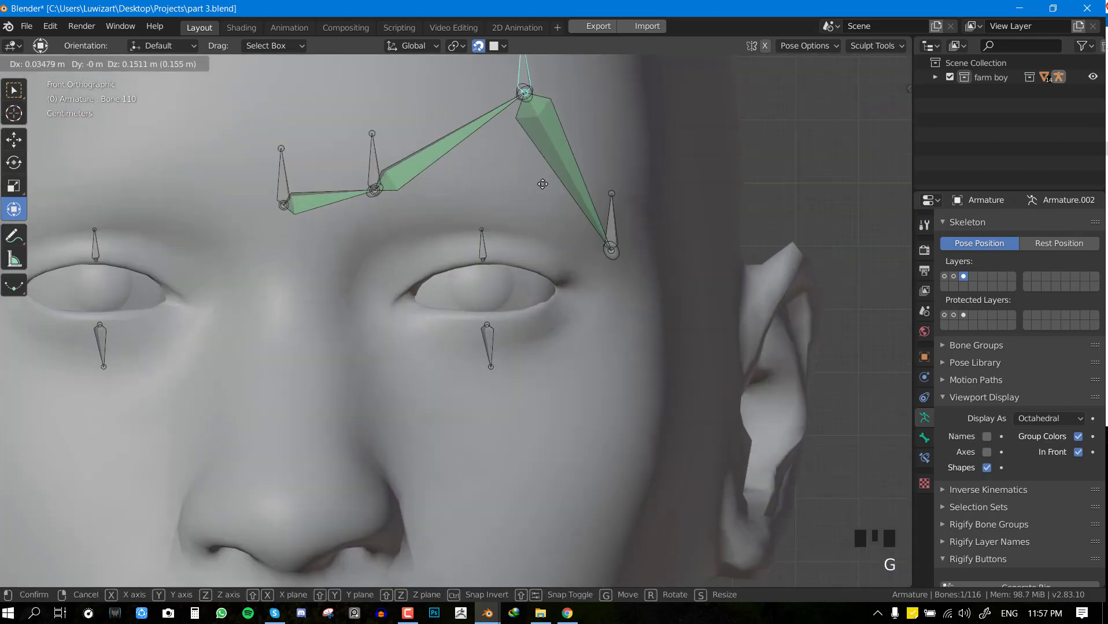
right_click(544, 188)
scroll(585, 300, "down", 1)
scroll(585, 300, "down", 4)
middle_click_drag(585, 300, 544, 276)
scroll(552, 272, "up", 2)
right_click(556, 265)
key("g")
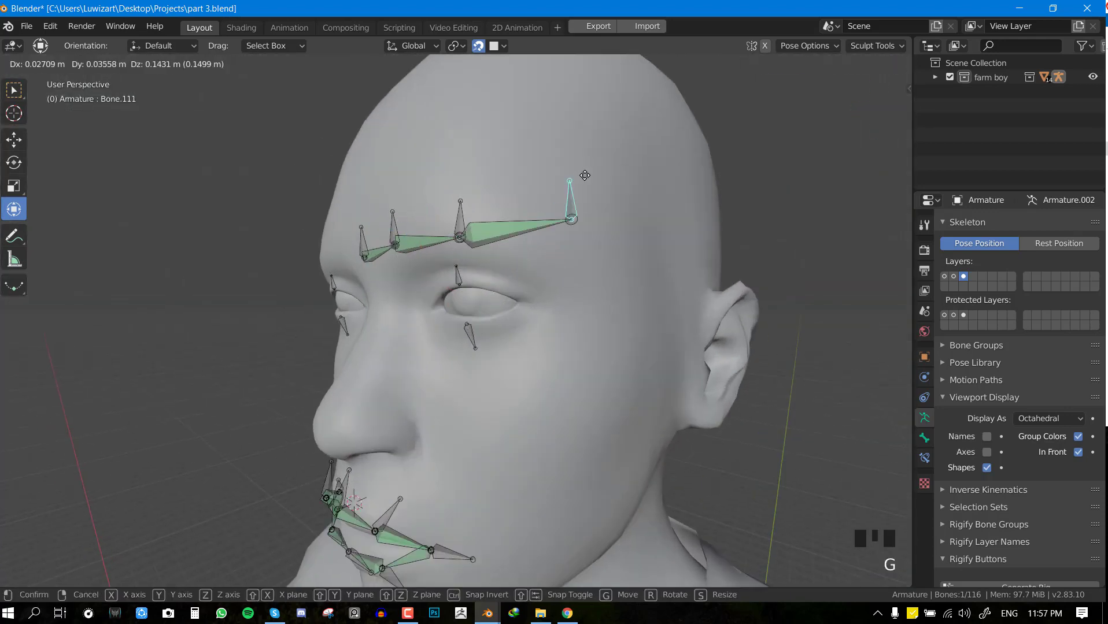
right_click(577, 283)
Test-move the second brow control bone in front view, cancel the move, and save the file
key("KP_1")
key("KP_1")
key("KP_1")
right_click(402, 218)
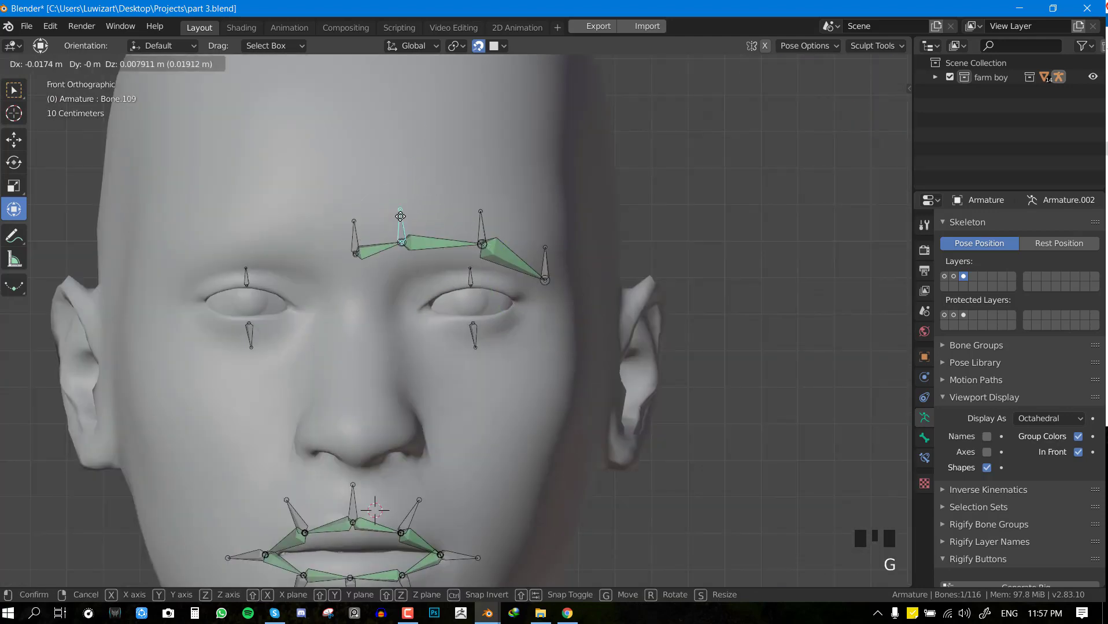
key("ctrl+s")
scroll(456, 272, "up", 2)
scroll(439, 263, "down", 1)
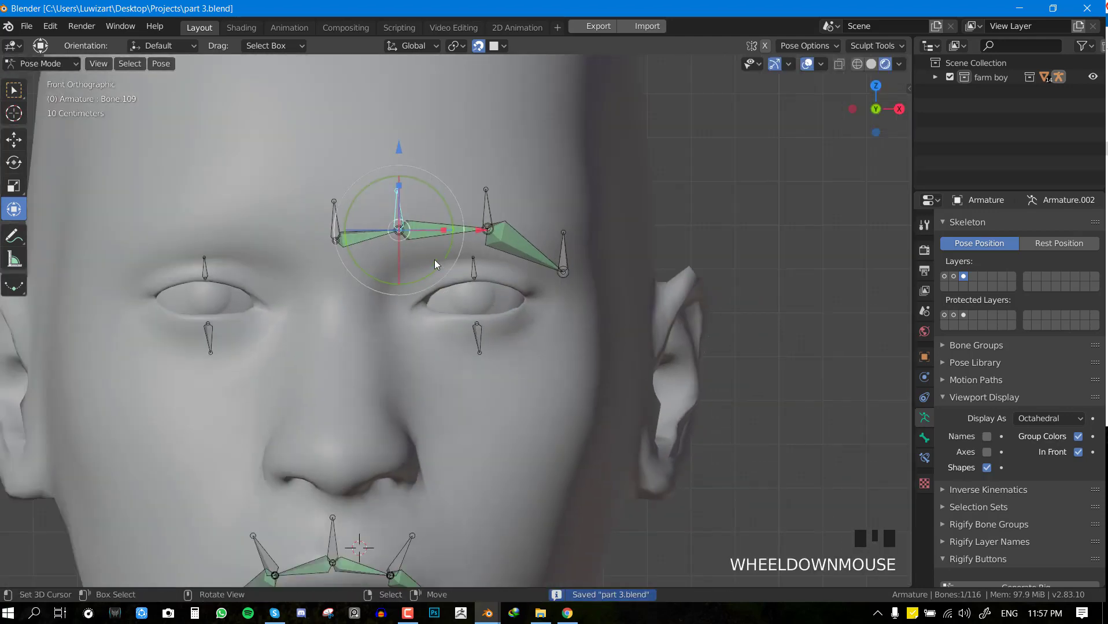
middle_click_drag(449, 262, 458, 196, "shift")
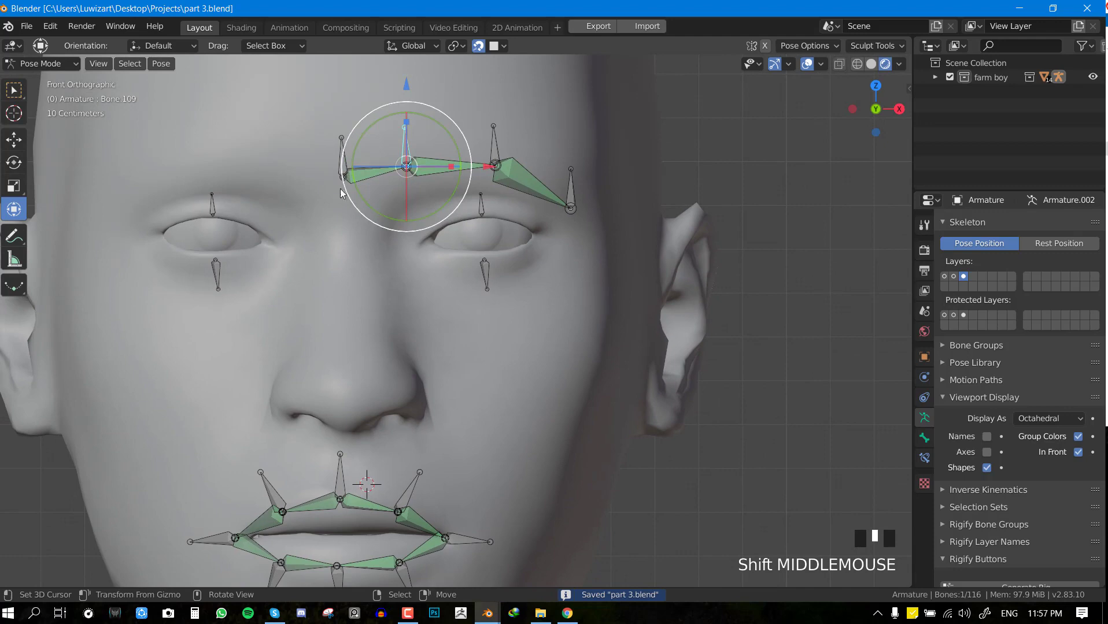
scroll(531, 254, "down", 1)
middle_click_drag(531, 254, 498, 274, "shift")
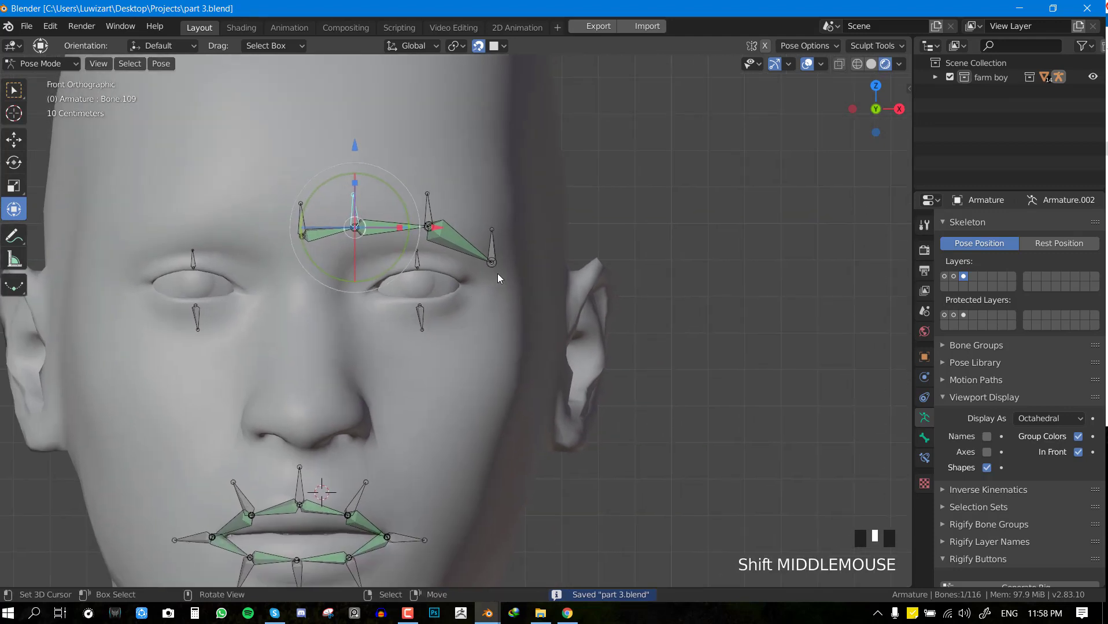
Switch the armature from Pose Mode to Object Mode and save the file
key("ctrl+Tab")
scroll(498, 273, "down", 3)
scroll(476, 277, "up", 2)
key("ctrl+s")
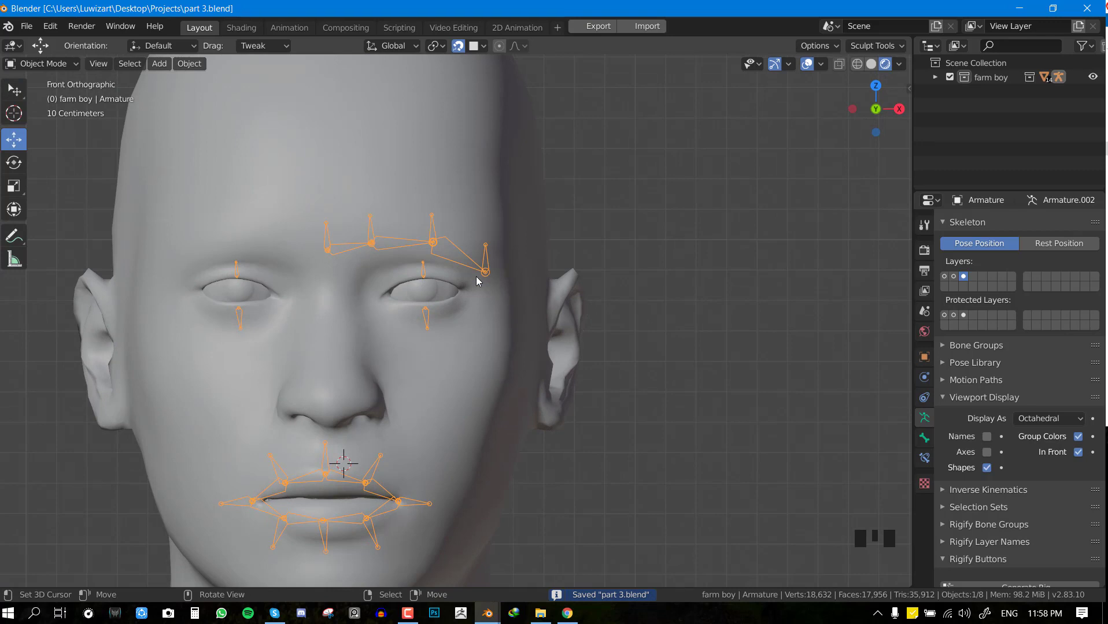
scroll(476, 276, "up", 1)
middle_click_drag(436, 227, 571, 240, "shift")
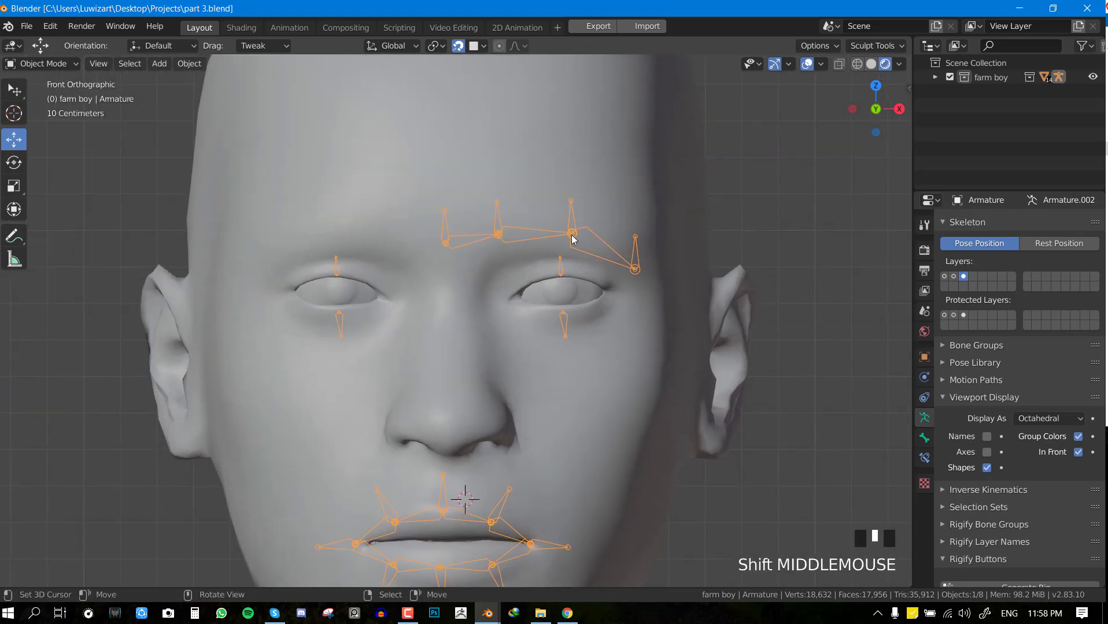
key("ctrl+s")
scroll(595, 323, "down", 3)
scroll(592, 312, "up", 3)
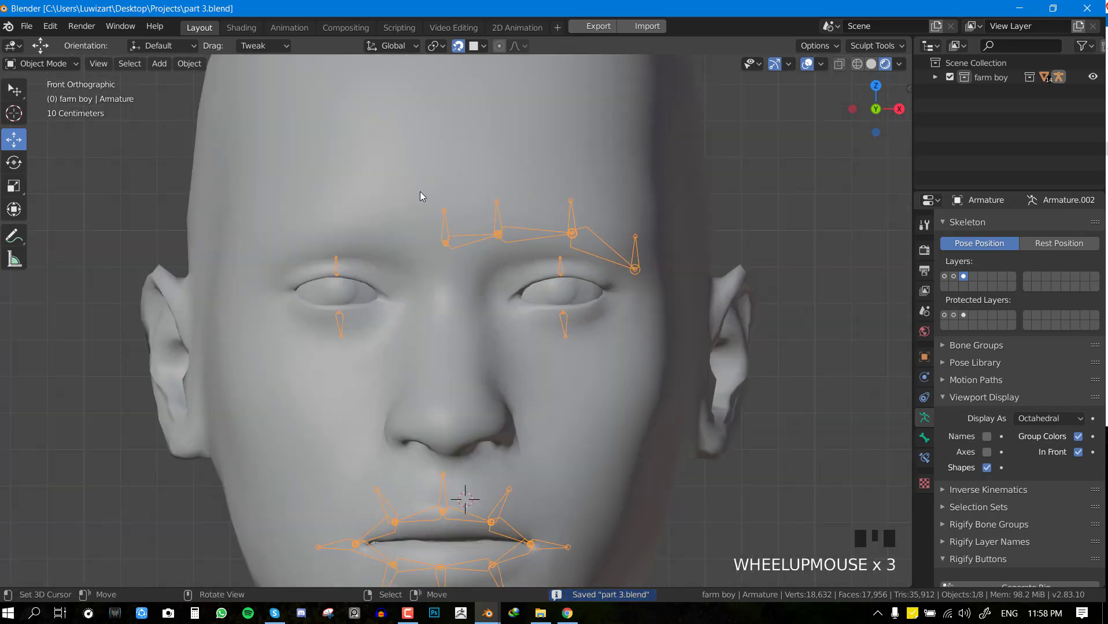
Select the body mesh in Object Mode and snap the 3D cursor to it
scroll(479, 293, "down", 2)
scroll(485, 289, "up", 3)
key("Tab")
scroll(500, 259, "down", 2)
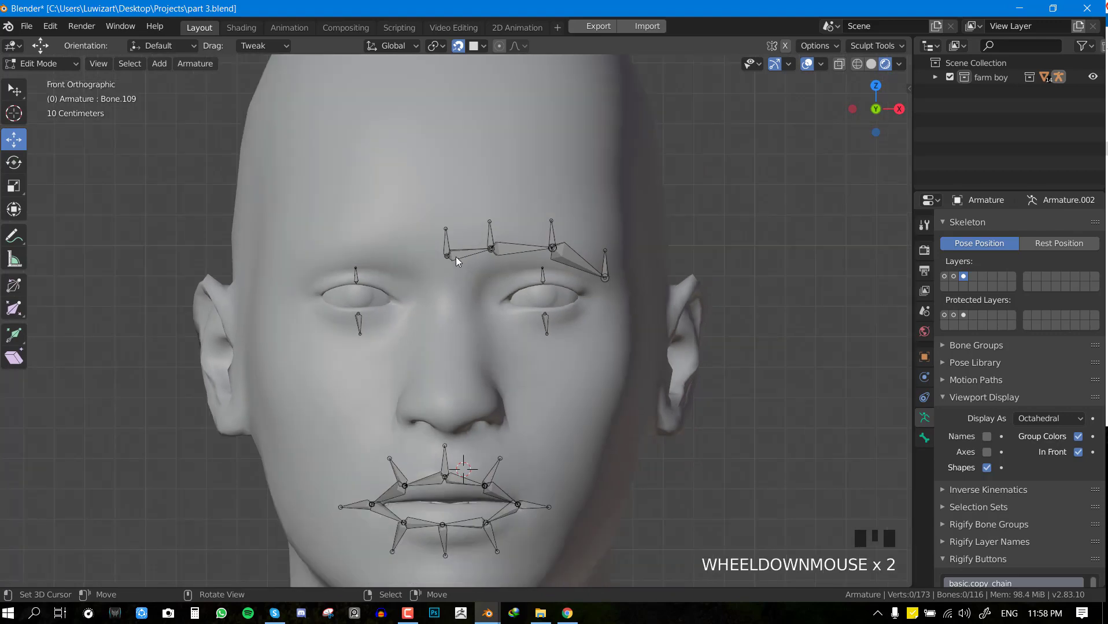
right_click(455, 257)
key("shift+s")
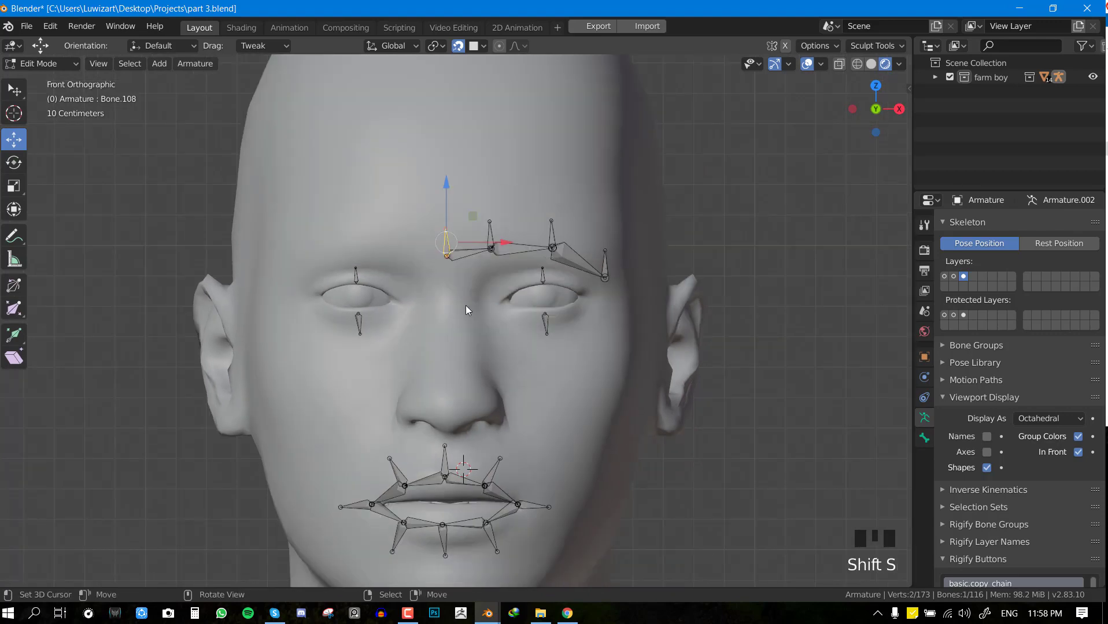
key("Tab")
right_click(465, 325)
key("shift+s")
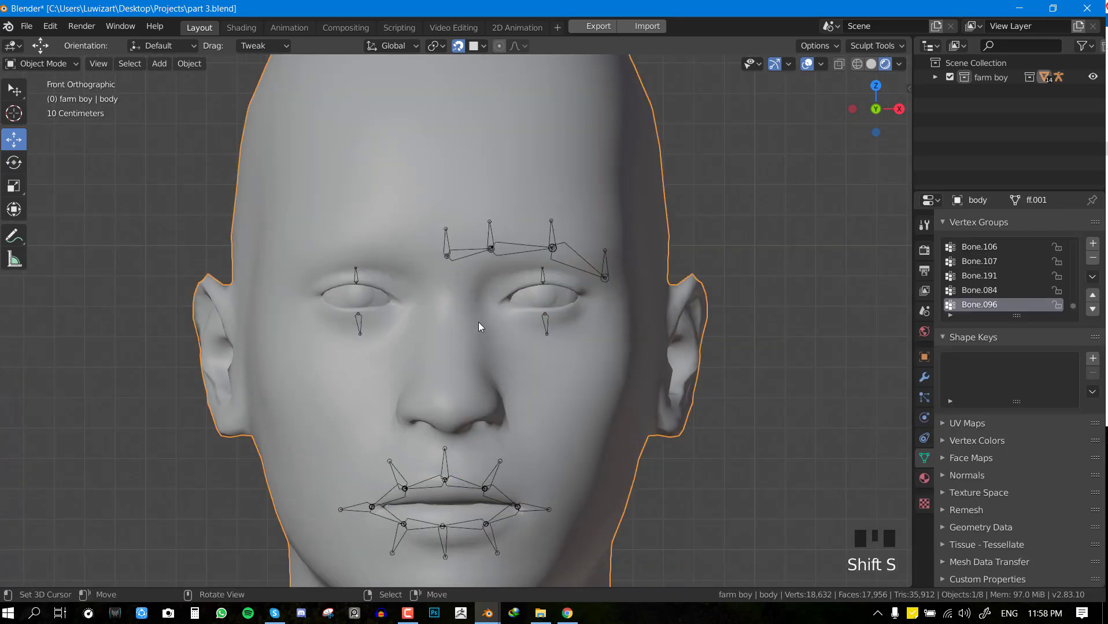
key("Tab")
key("Tab")
In the armature's Edit Mode, select the three brow chain bones and three outer control bones, excluding the central control and eyelid bones, and save
right_click(478, 263)
key("Tab")
key("alt+a")
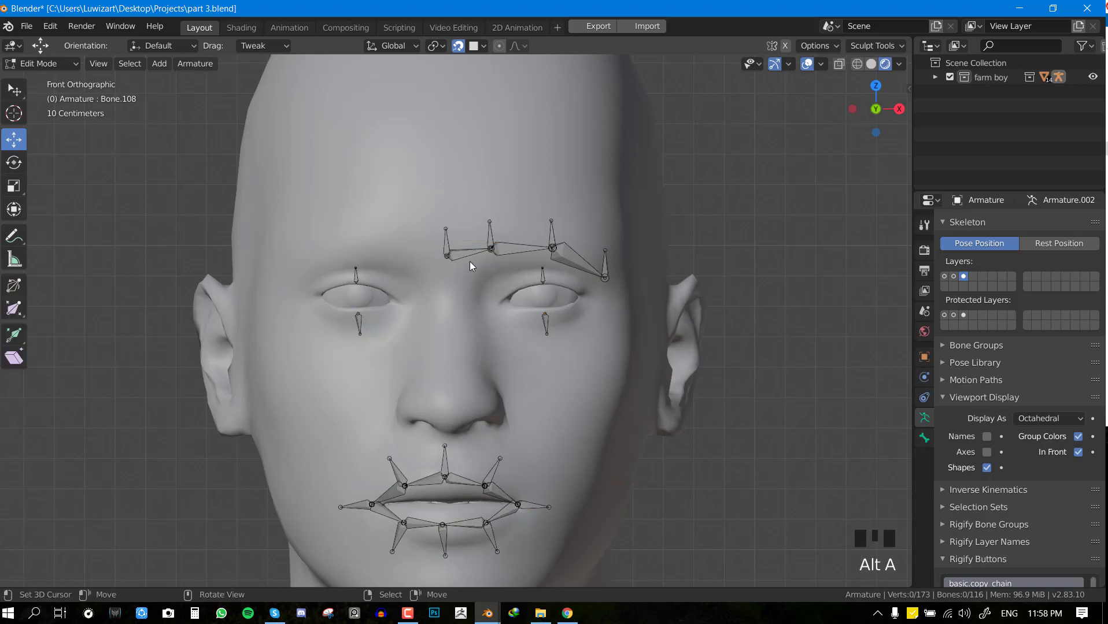
key("n")
key("n")
key("b")
left_click_drag(473, 186, 685, 288)
right_click(473, 254, "shift")
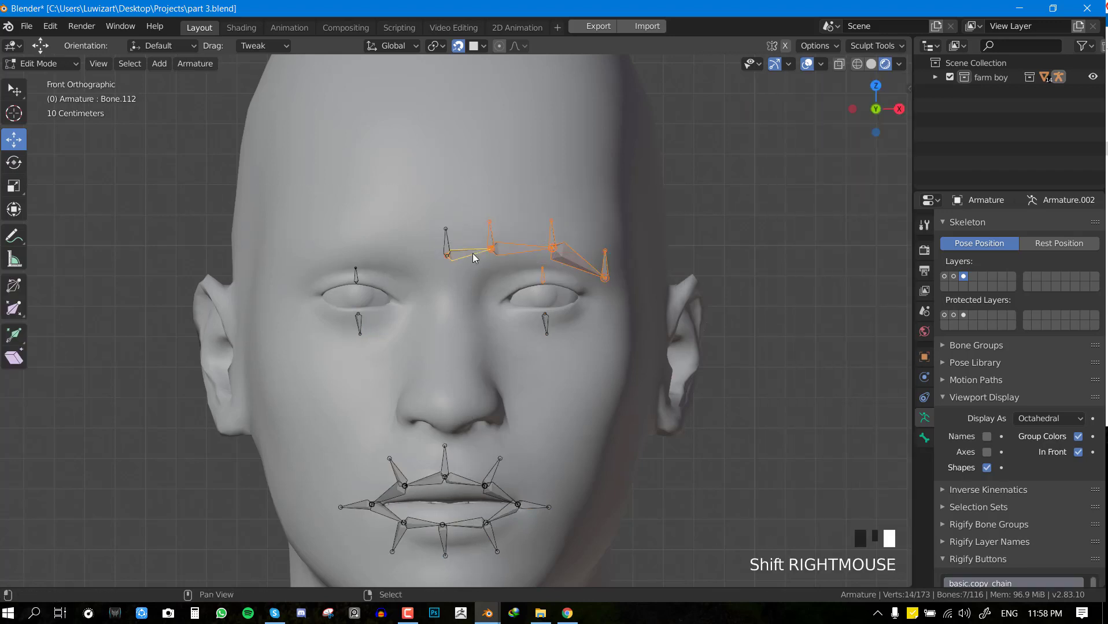
right_click(507, 266, "shift")
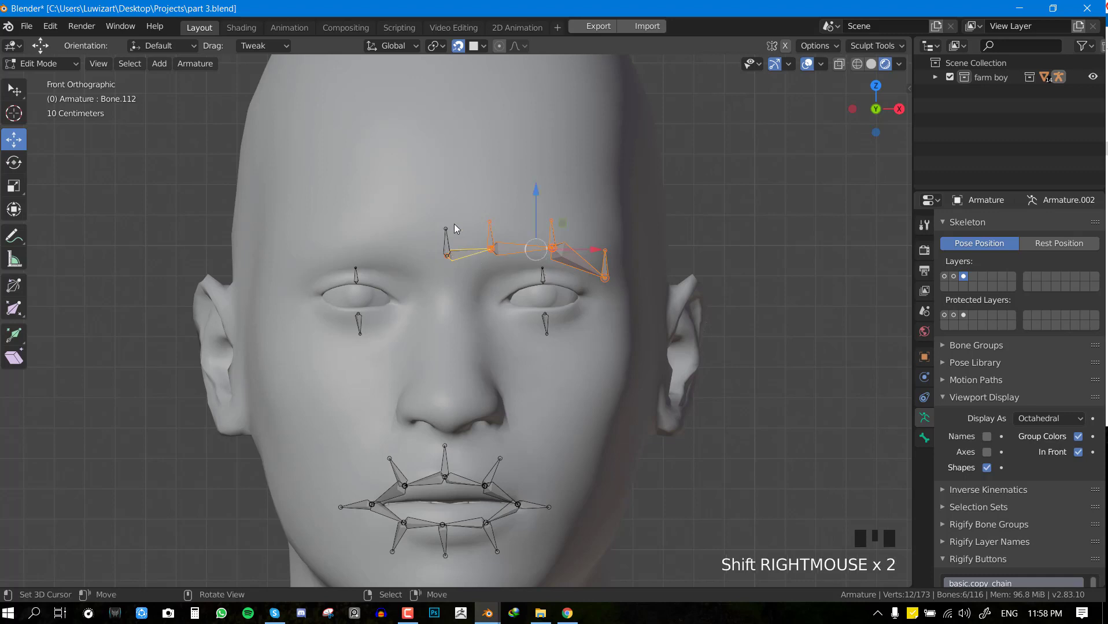
key("ctrl+s")
Set the pivot point to 3D Cursor and keep the Global transform orientation
key("period")
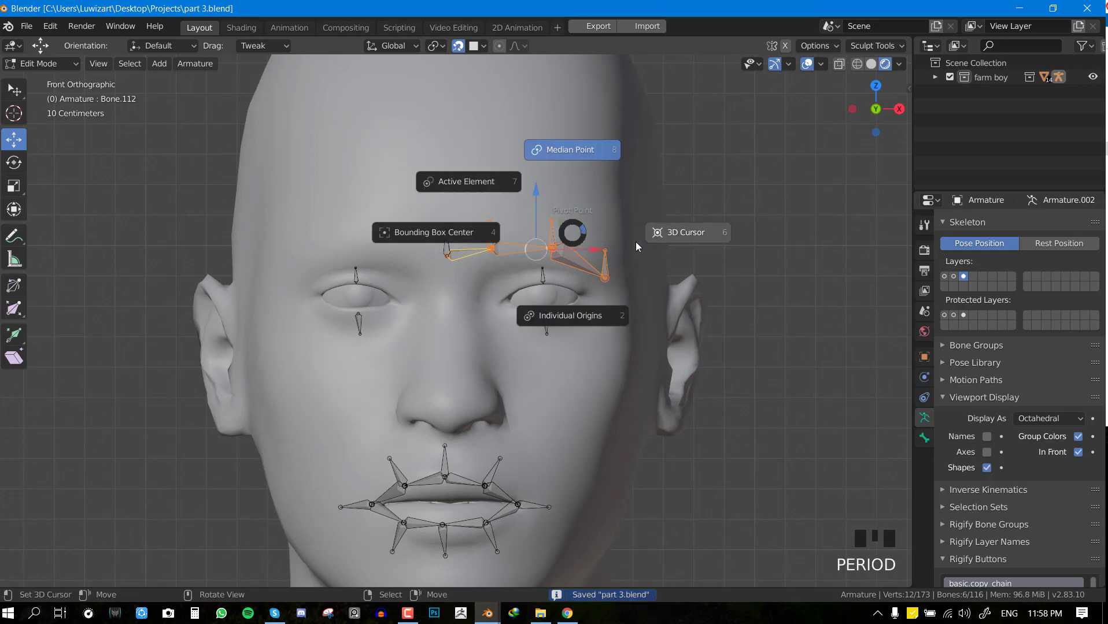
left_click(692, 234)
key("comma")
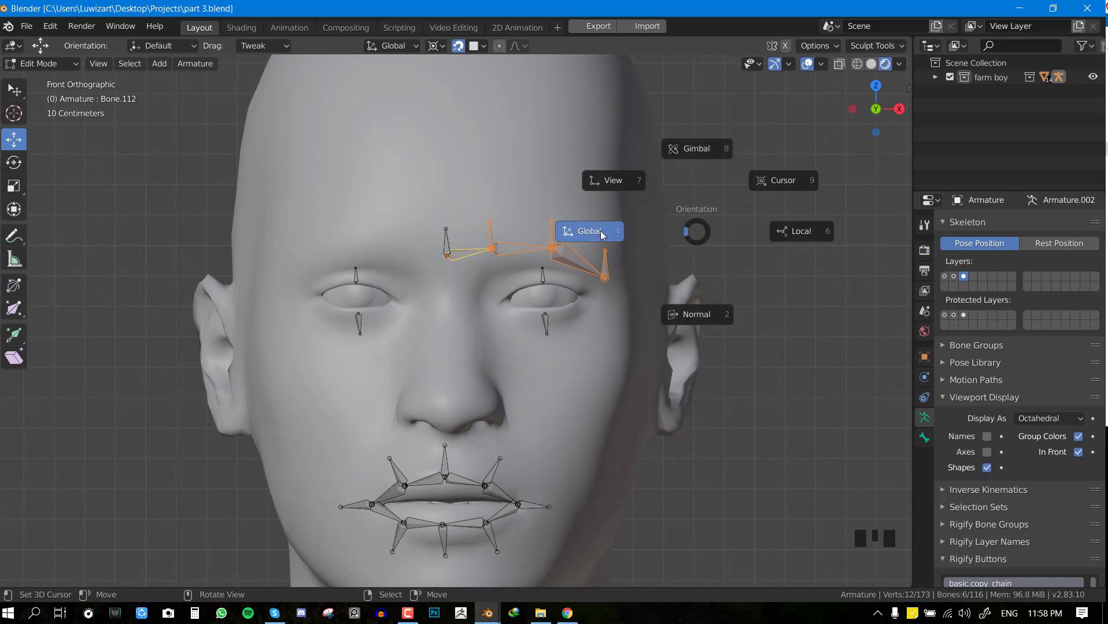
left_click(579, 237)
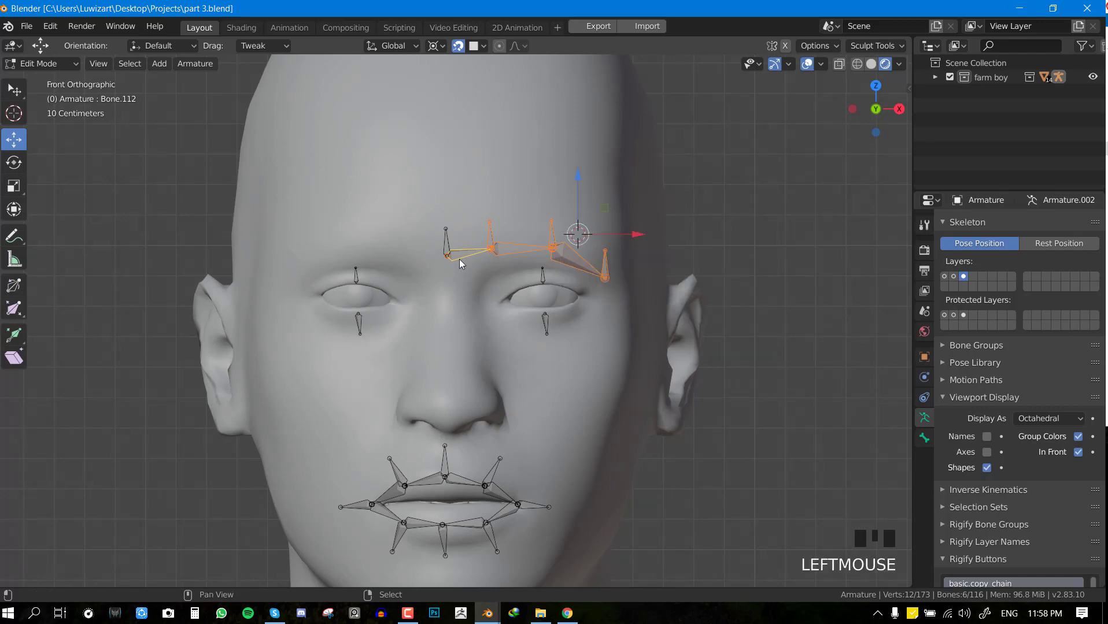
Snap the 3D cursor to the body mesh again and return to the armature's Edit Mode
key("Tab")
right_click(558, 388)
key("shift+s")
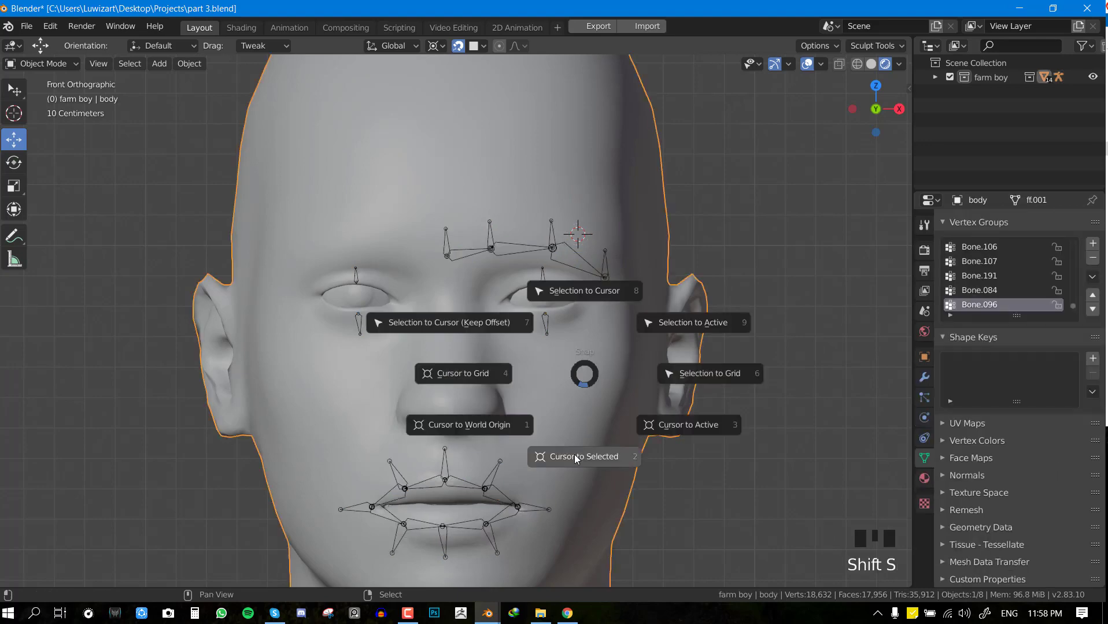
right_click(500, 253)
key("Tab")
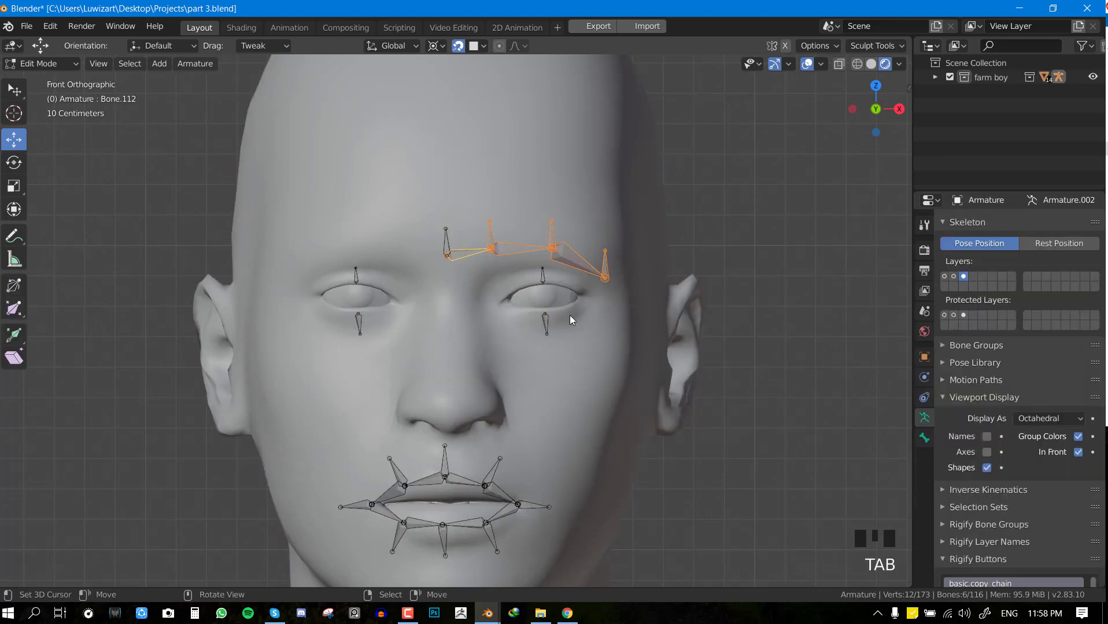
Duplicate the six selected brow bones in place, turn off snapping, and mirror the copies by scaling them -1 along global X
key("shift+d")
key("r")
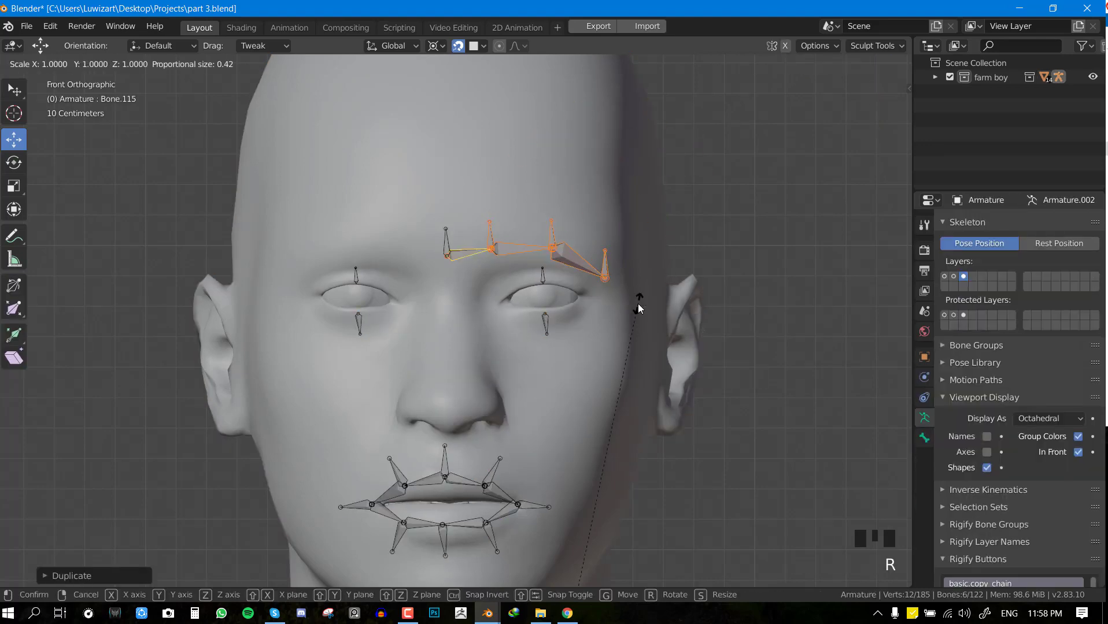
right_click(640, 304)
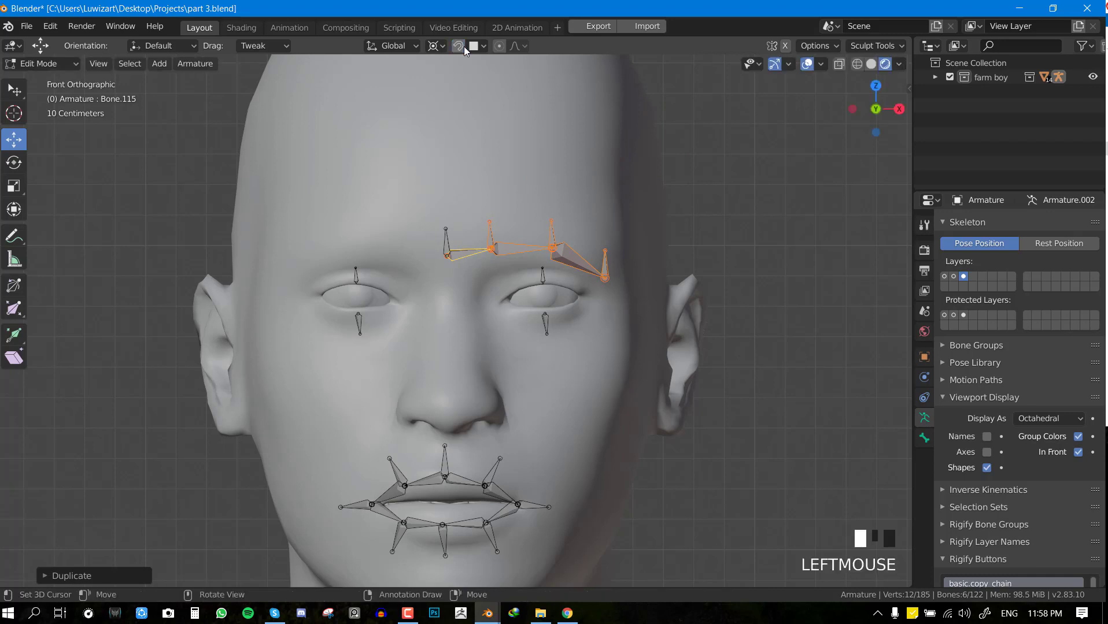
key("r")
key("x")
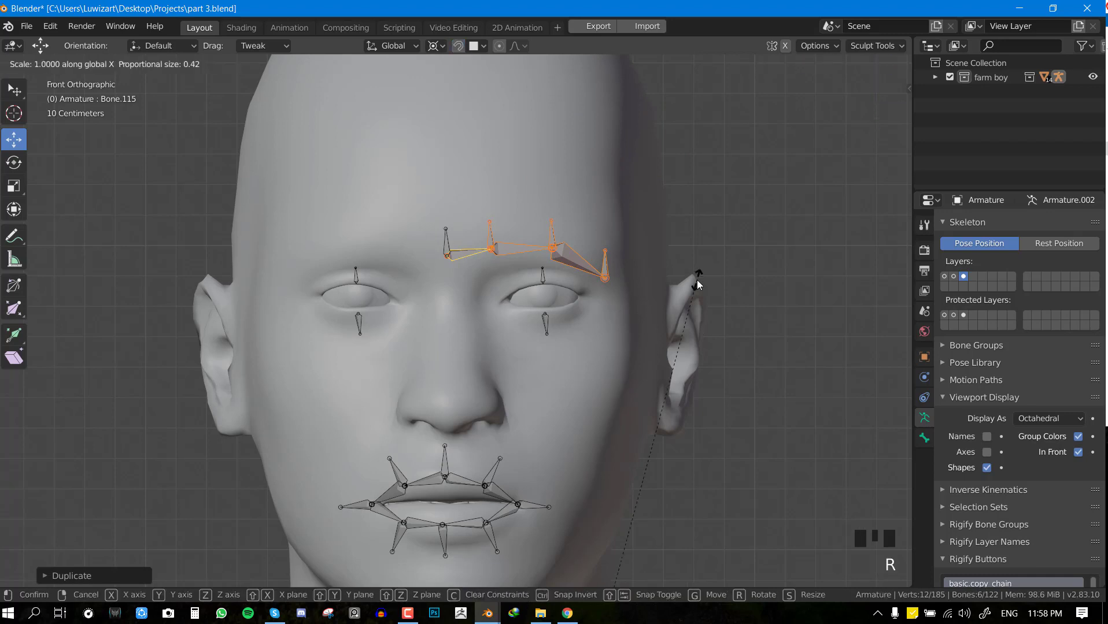
key("minus")
key("1")
key("Return")
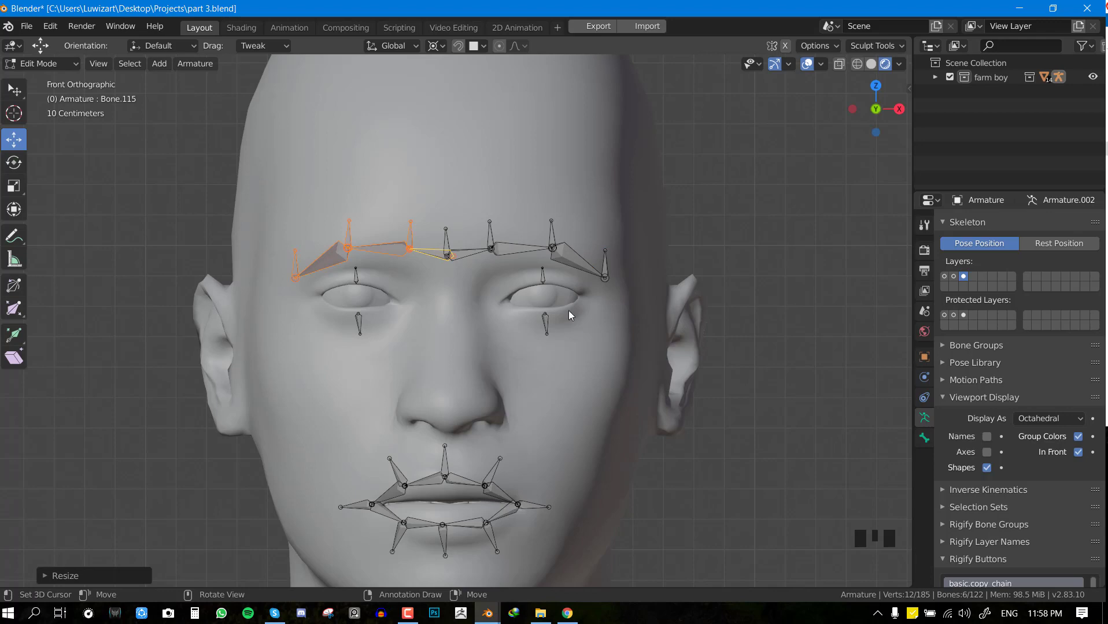
Inspect the mirrored brow bones from an angle, and return to the armature's Edit Mode in front view with nothing selected
key("b")
left_click_drag(403, 181, 648, 271)
right_click(648, 271)
key("Tab")
middle_click_drag(428, 262, 443, 272)
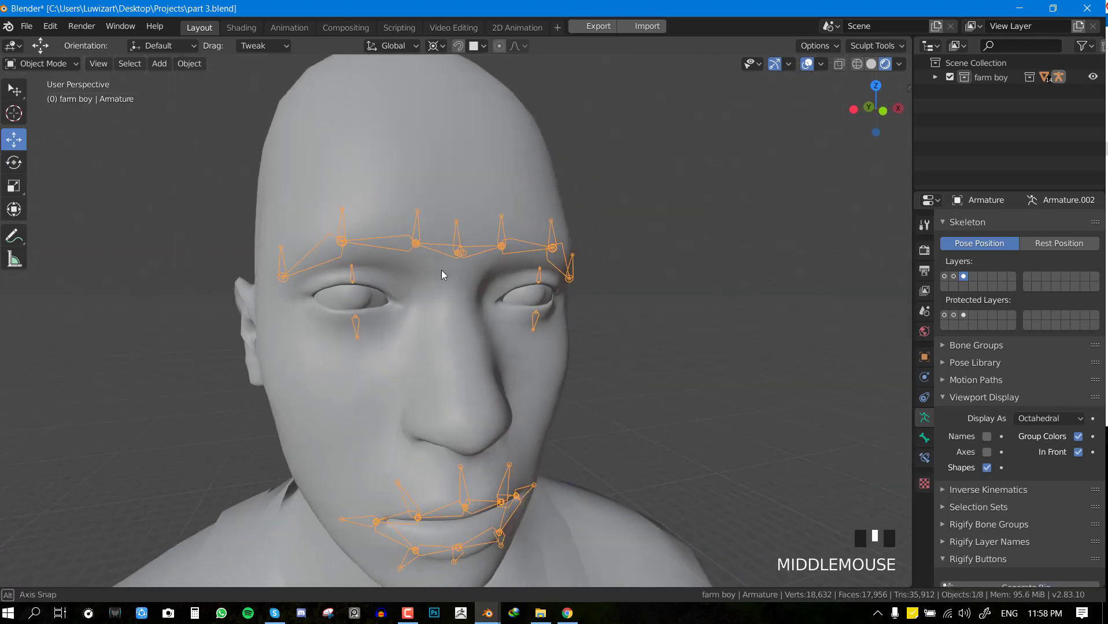
key("Tab")
key("KP_1")
scroll(470, 246, "up", 2)
key("alt+a")
scroll(457, 203, "up", 1)
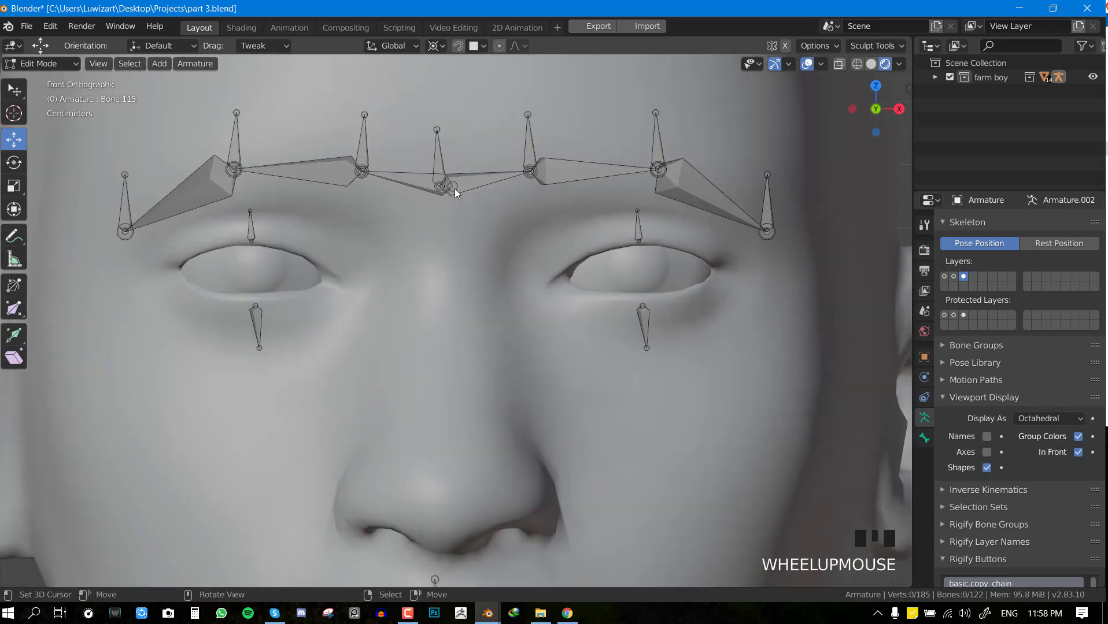
Set the pivot to Median Point and move the mirrored innermost chain bone's inner joint along X onto the central control bone's base
right_click(453, 188)
key("shift+z")
right_click(453, 186)
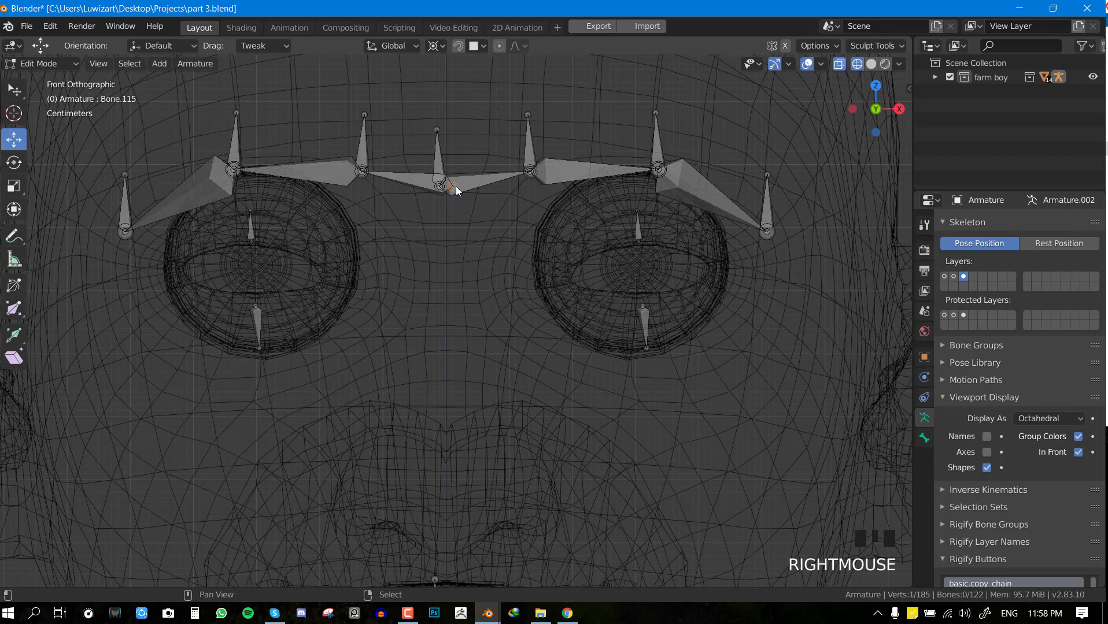
key("space")
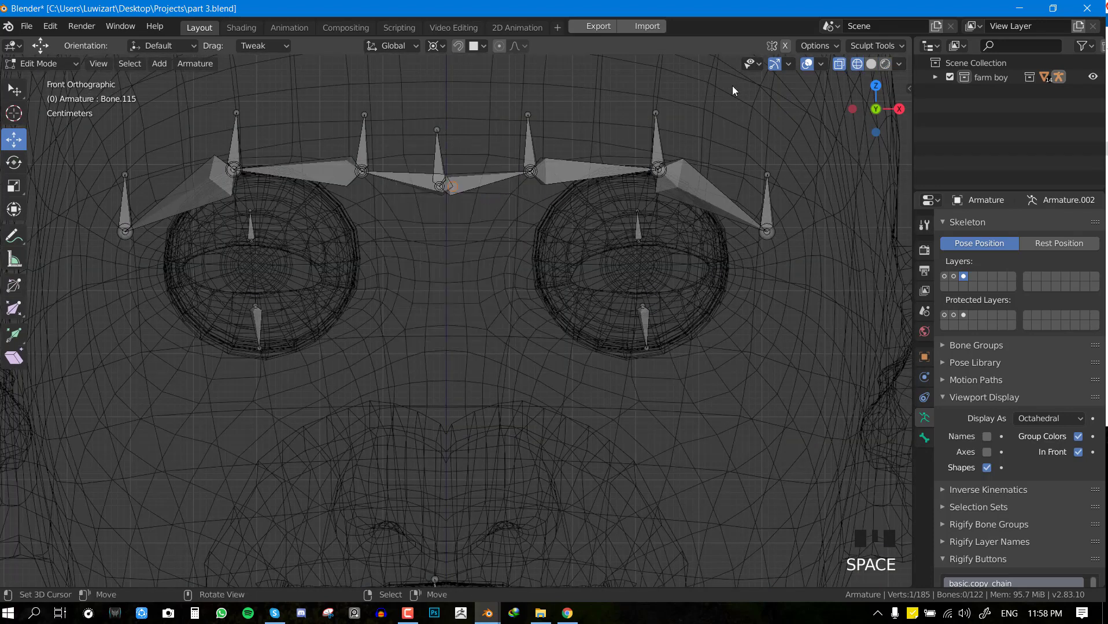
scroll(522, 175, "down", 15)
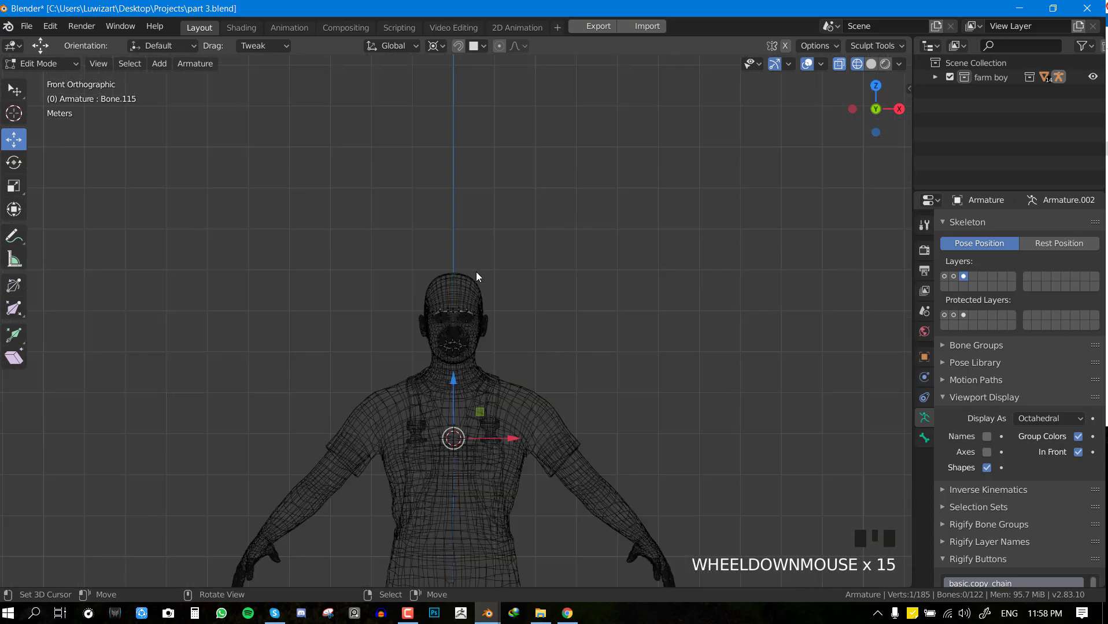
scroll(527, 279, "up", 5)
key("comma")
key("period")
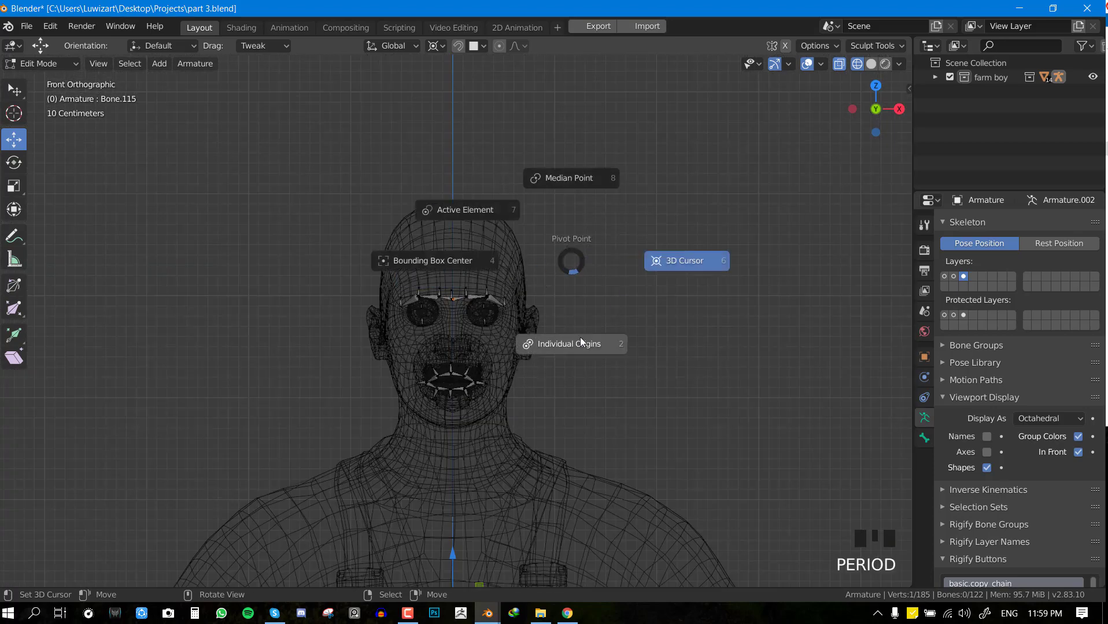
left_click(573, 205)
scroll(532, 254, "up", 4)
key("shift+z")
scroll(573, 235, "up", 6)
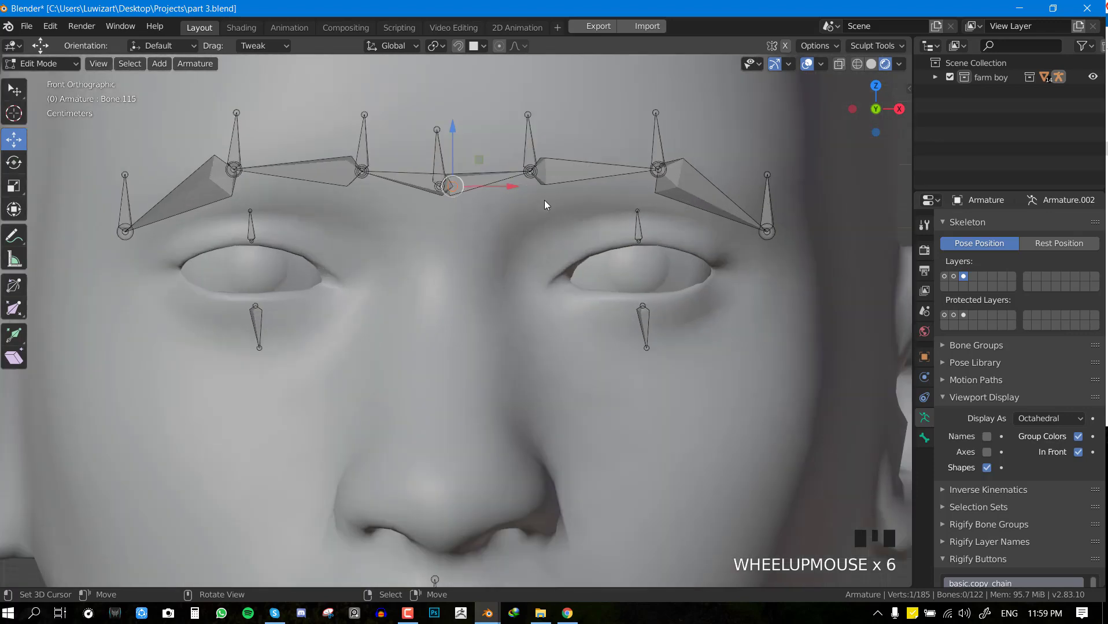
left_click_drag(498, 186, 482, 186)
key("Tab")
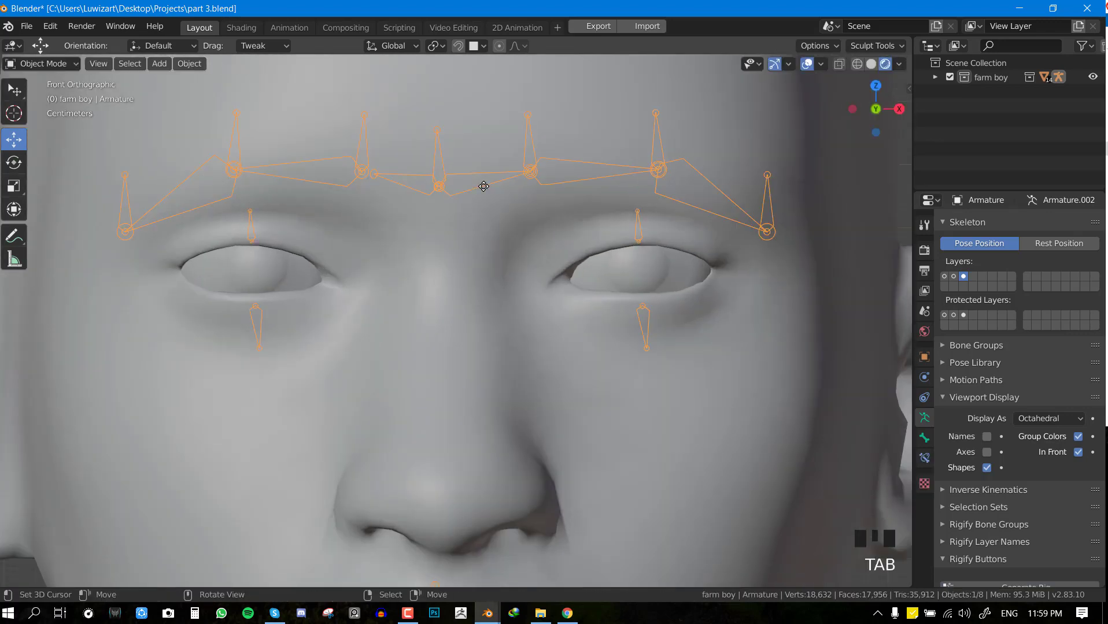
Select all bones in Pose Mode and clear their rotation and location
key("ctrl+Tab")
key("a")
key("alt+r")
key("alt+g")
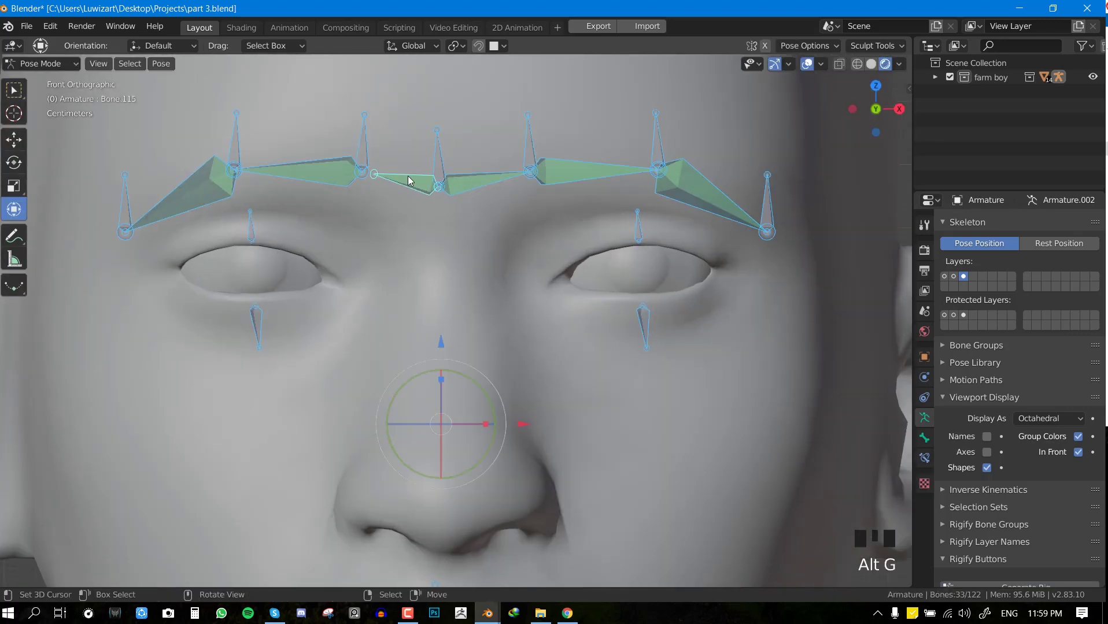
Remove the bone constraint from the mirrored innermost brow chain bone
right_click(409, 180)
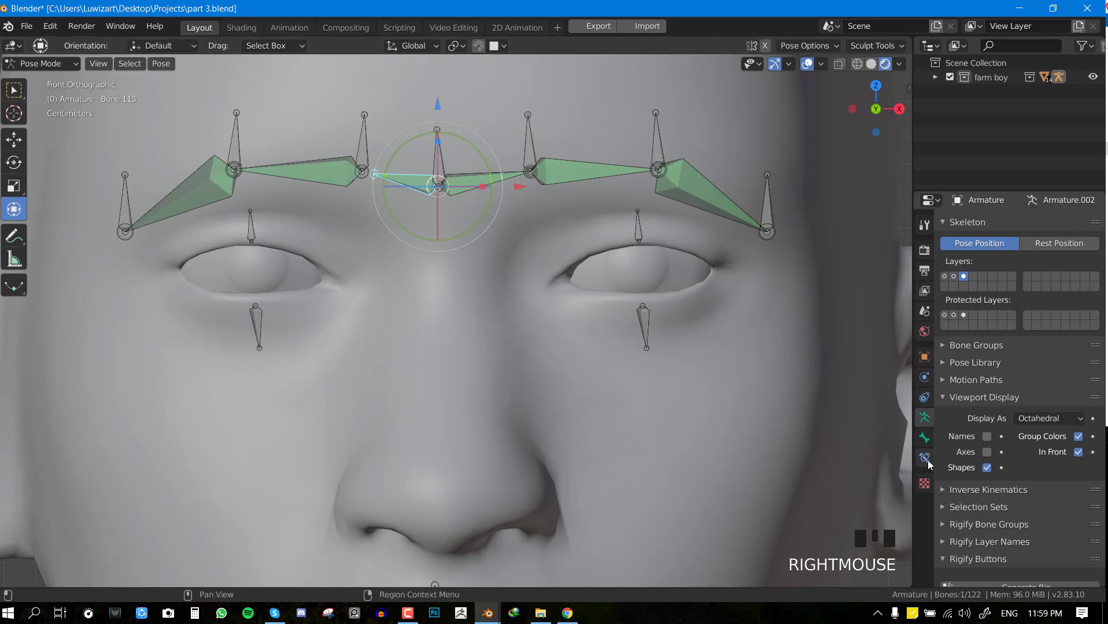
left_click(925, 458)
left_click(1089, 244)
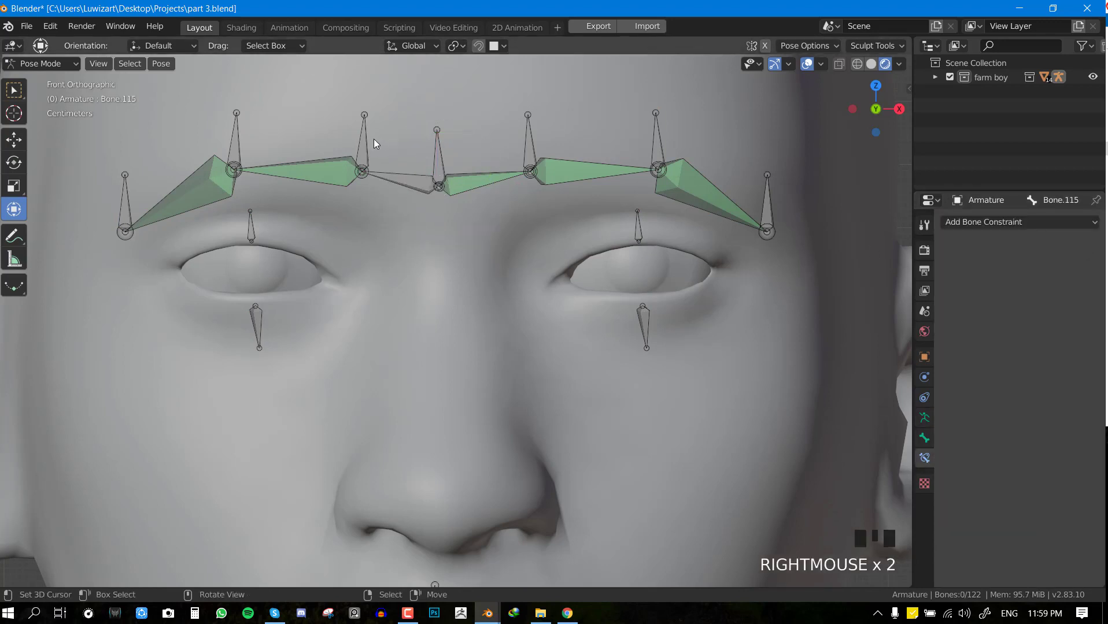
Add a Stretch To constraint to the mirrored innermost brow chain bone, targeting the control bone at its outer end
right_click(361, 171)
right_click(438, 185, "shift")
key("ctrl+shift+c")
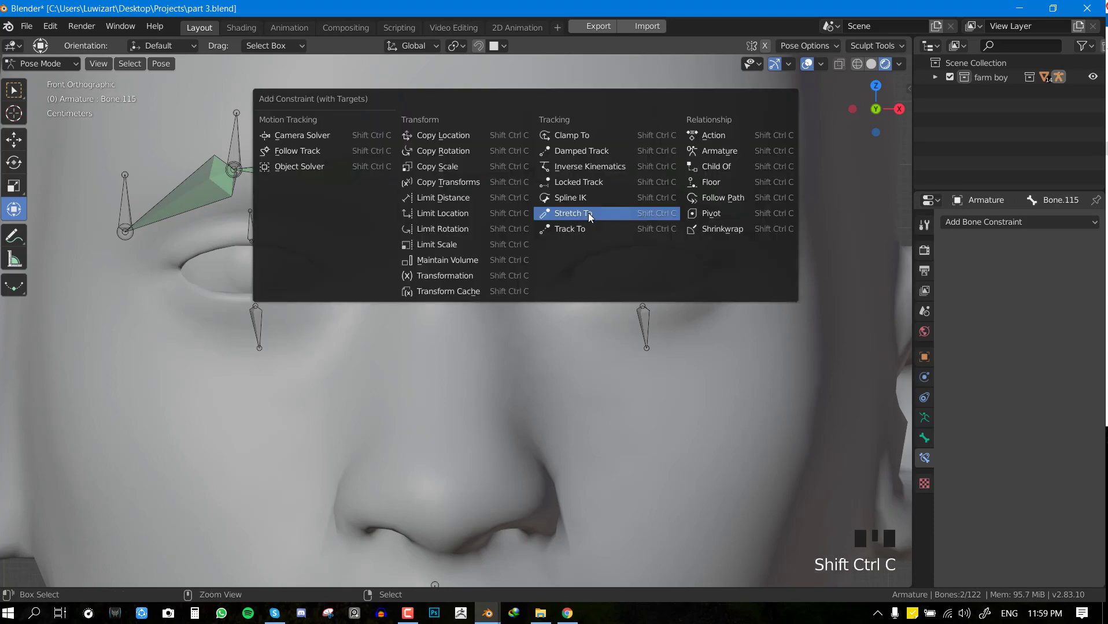
left_click(589, 214)
Test-move the mirrored inner brow control bone to check the chain's stretching, cancelling each move
key("alt+a")
right_click(364, 145)
key("g")
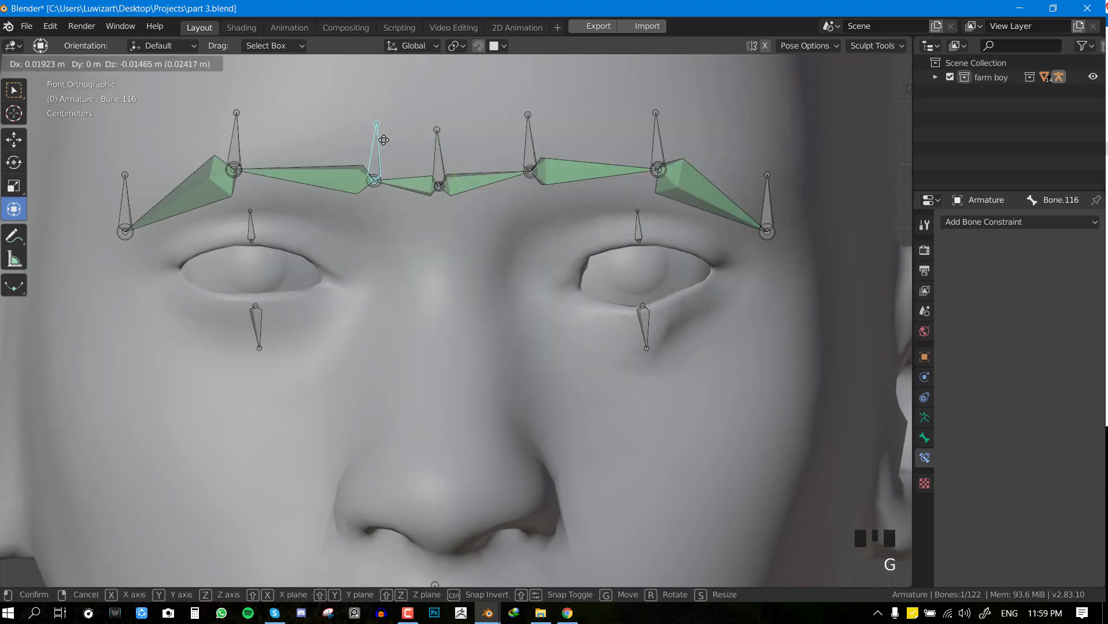
right_click(414, 222)
scroll(415, 225, "down", 5)
key("g")
right_click(405, 315)
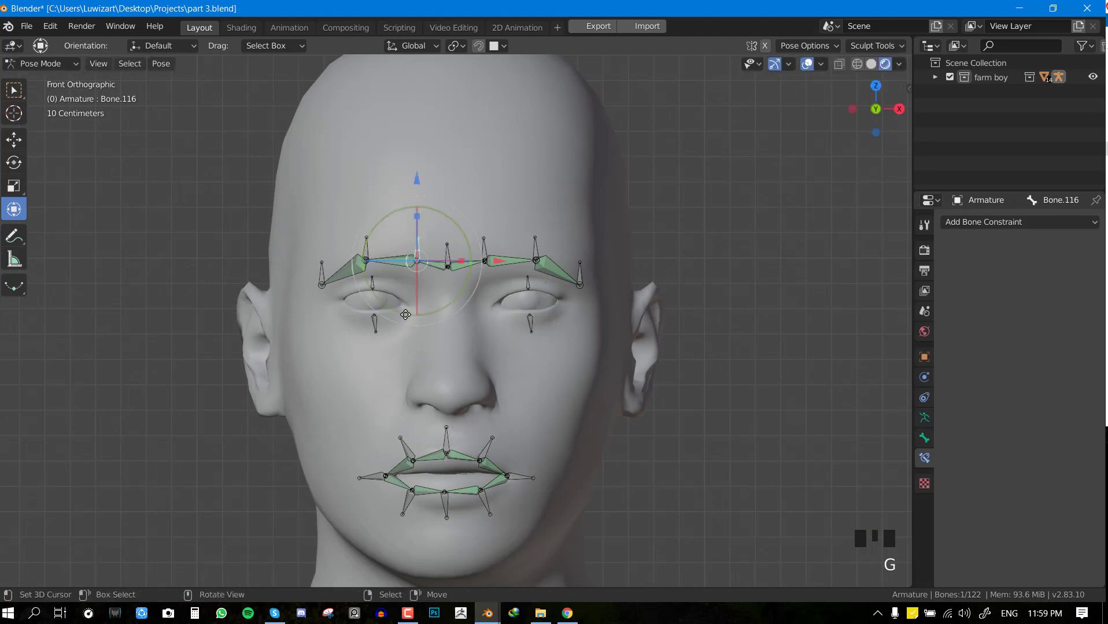
Switch the body mesh to Weight Paint mode and show its vertex groups
scroll(405, 315, "up", 2)
key("ctrl+Tab")
key("ctrl+Tab")
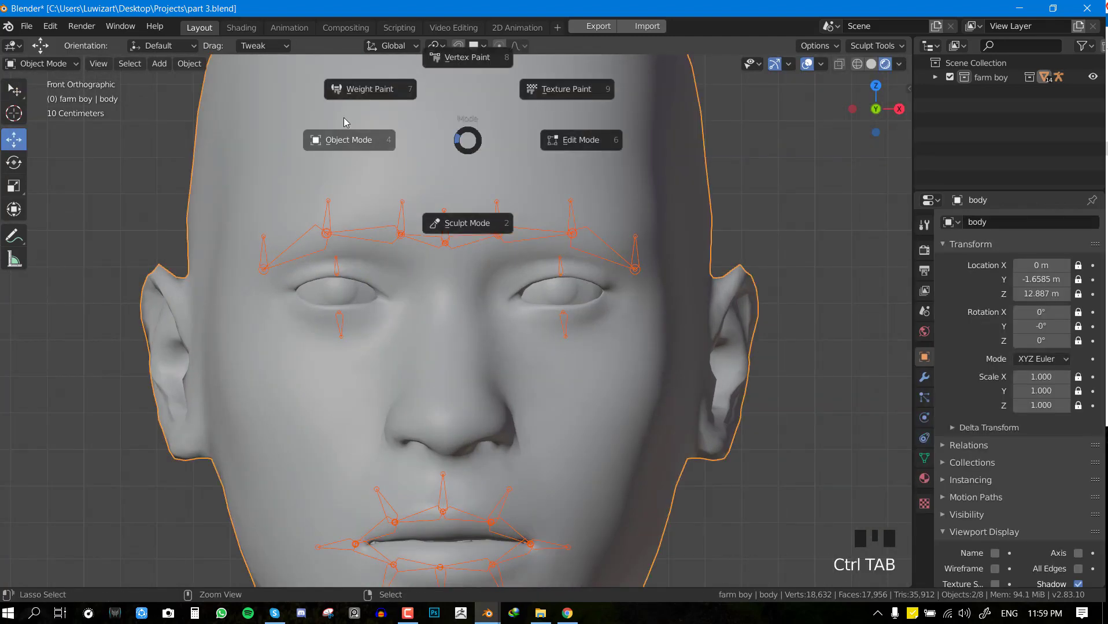
left_click(365, 90)
key("Tab")
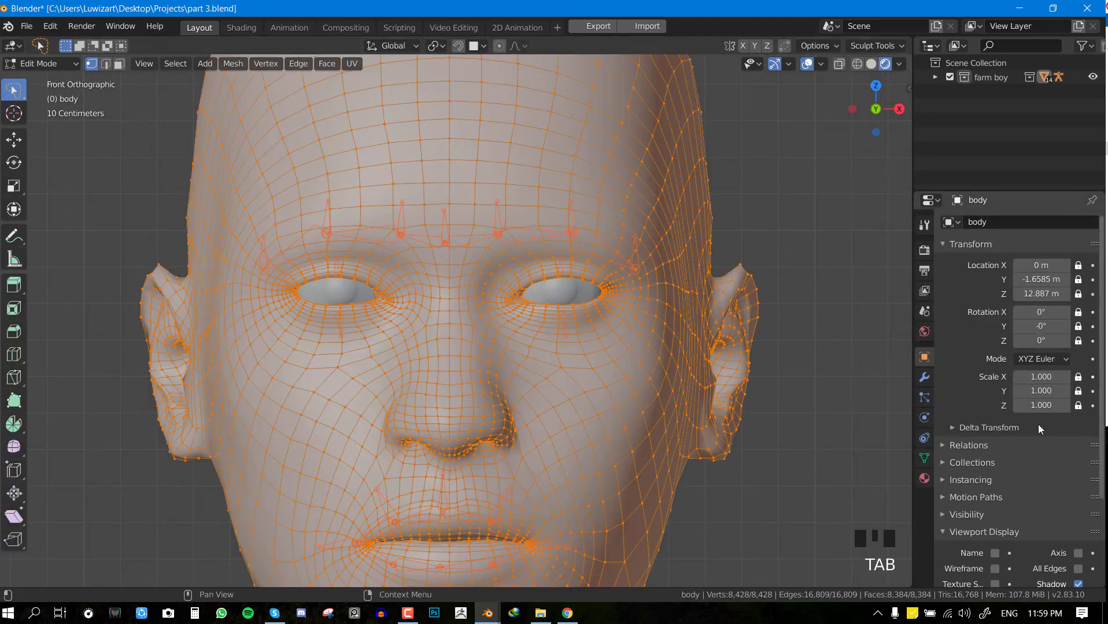
left_click(923, 458)
key("Tab")
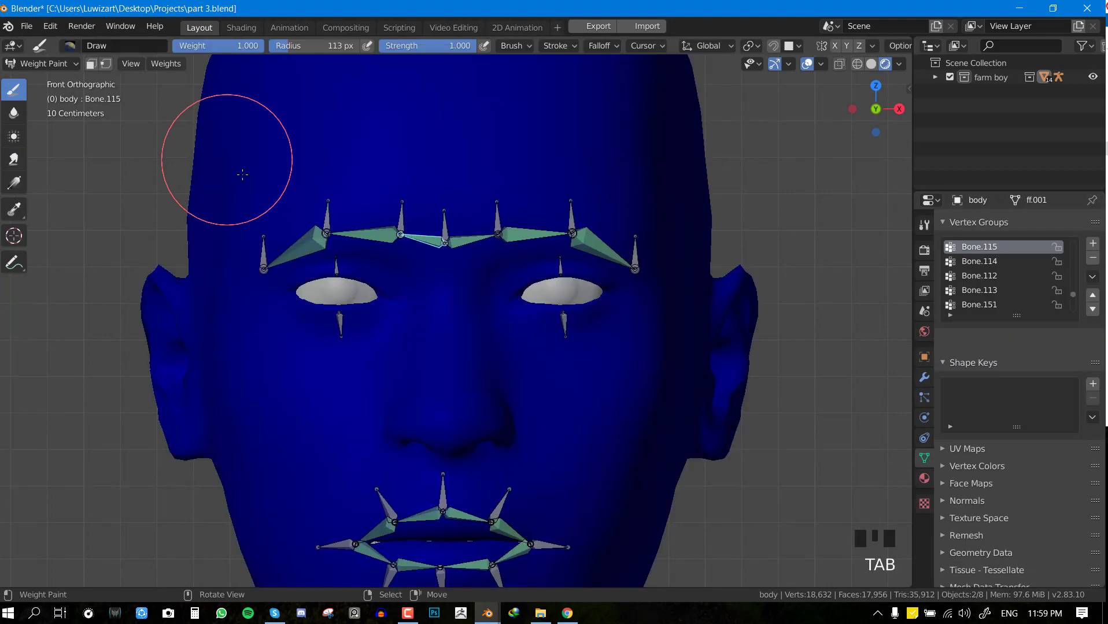
Remove all body vertices from the vertex groups of the mirrored middle and outer brow chain bones
right_click(407, 221)
key("Tab")
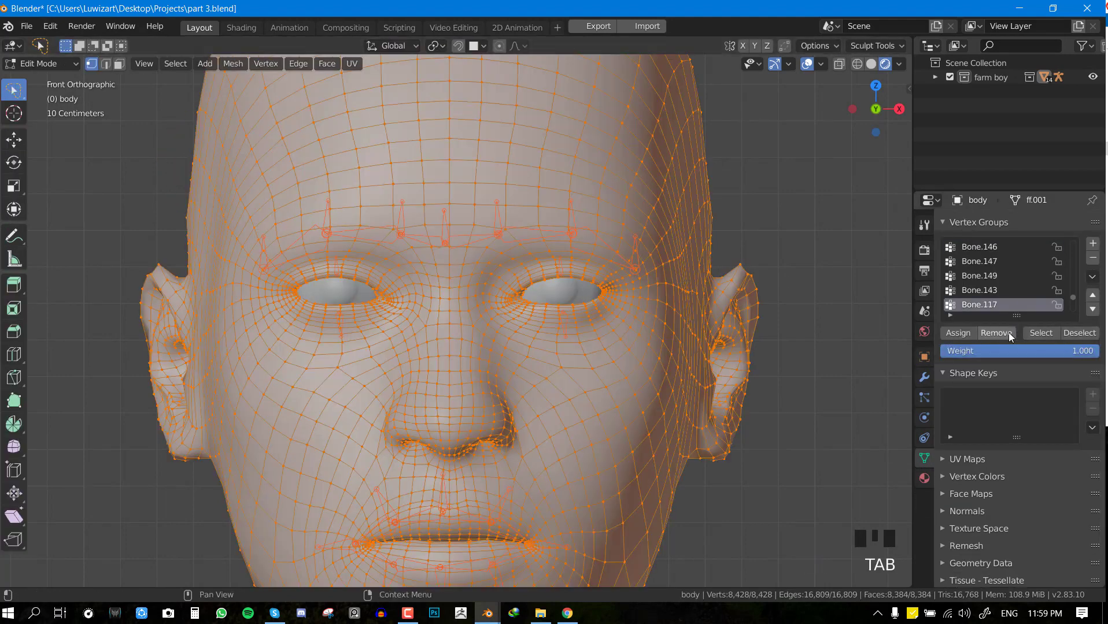
key("Tab")
right_click(304, 247)
key("Tab")
left_click(996, 333)
key("Tab")
Remove all body vertices from the vertex groups of the original brow's middle and outer chain bones
right_click(568, 245)
key("Tab")
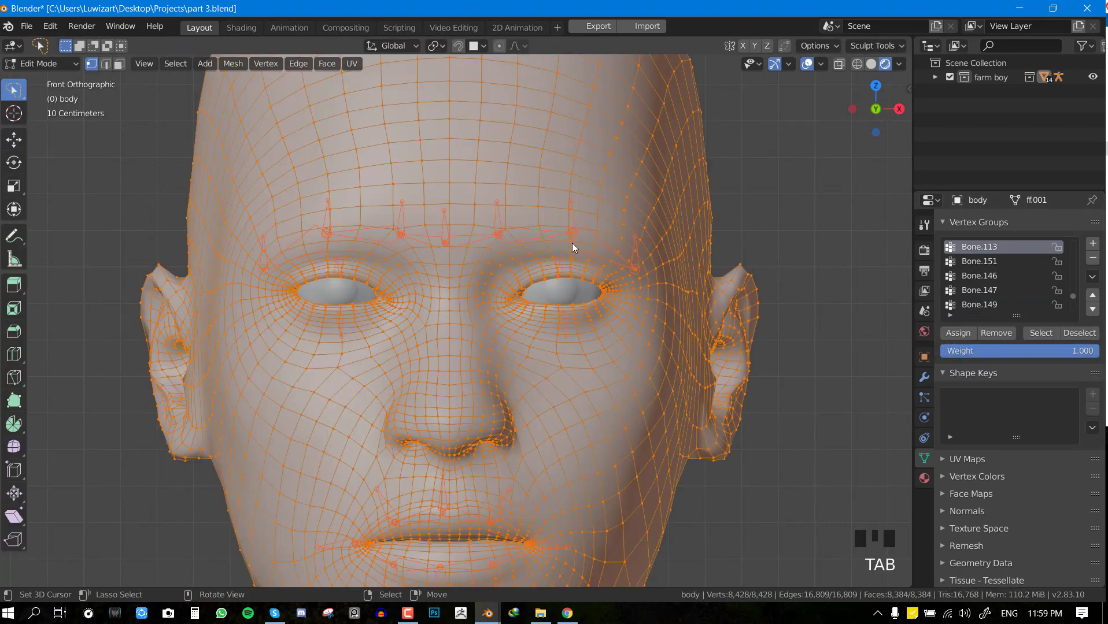
key("Tab")
right_click(607, 245)
key("Tab")
key("Tab")
Return to the armature's Pose Mode and test-move the original brow's inner control bone, cancelling the move
key("ctrl+Tab")
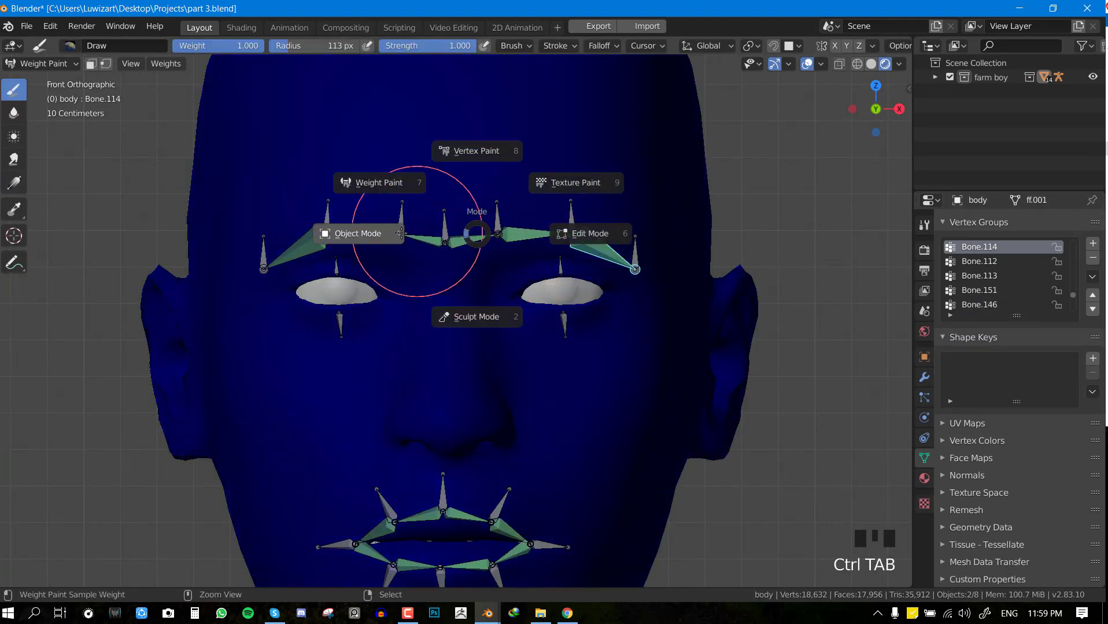
left_click(401, 233)
key("alt+a")
right_click(498, 224)
key("ctrl+Tab")
right_click(497, 224)
key("g")
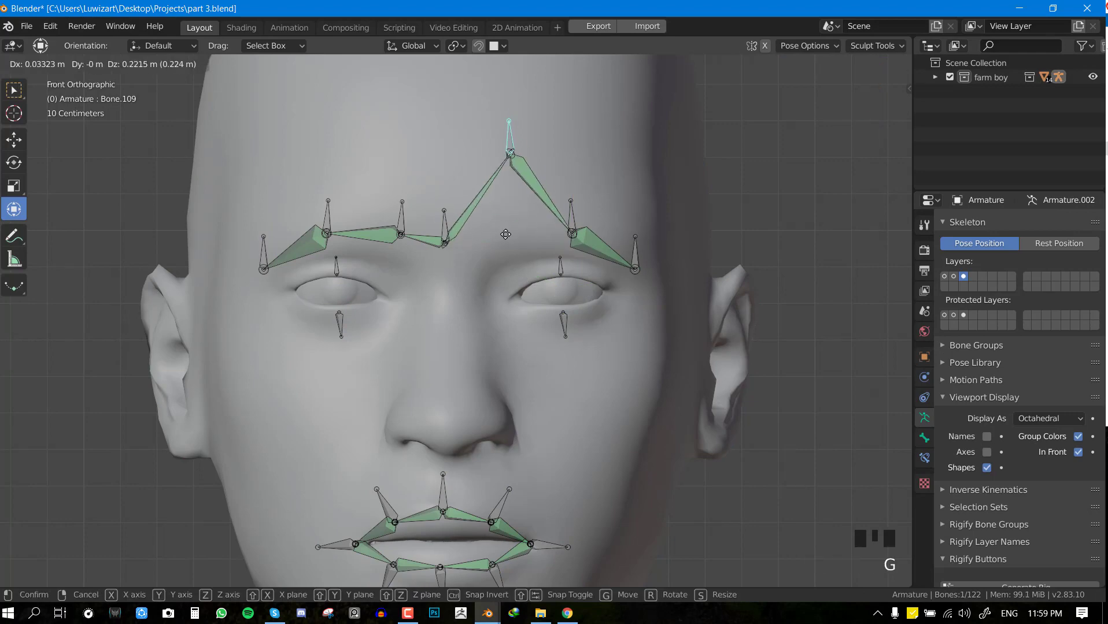
right_click(505, 234)
middle_click_drag(506, 233, 614, 262)
key("KP_1")
key("alt+a")
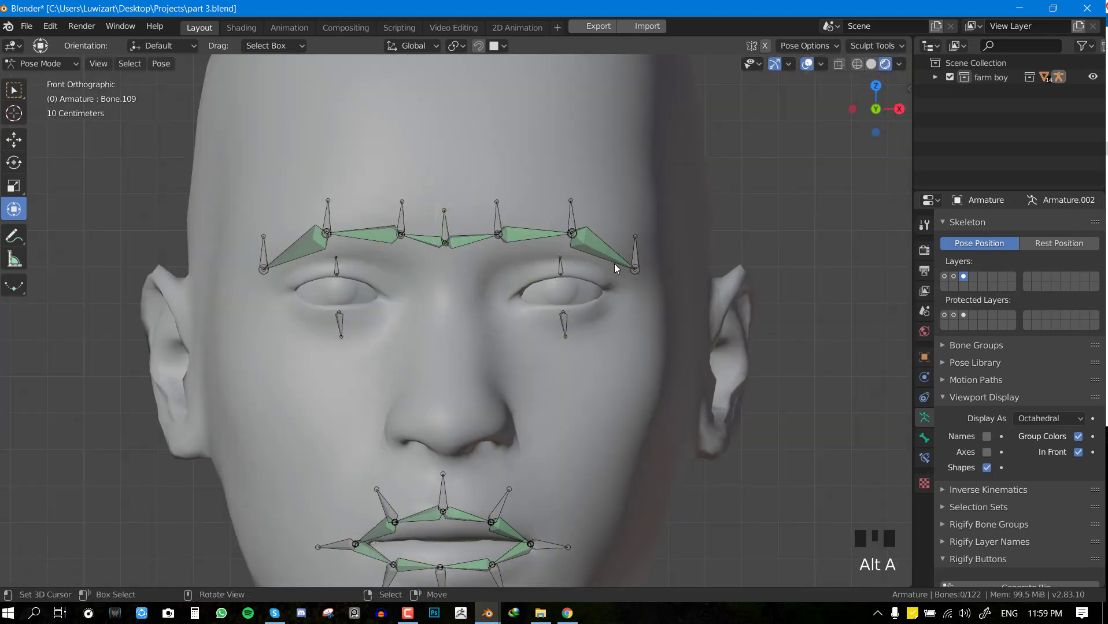
Select the six brow chain bones, check their Deform setting, and deselect everything
scroll(595, 276, "up", 2)
right_click(591, 201)
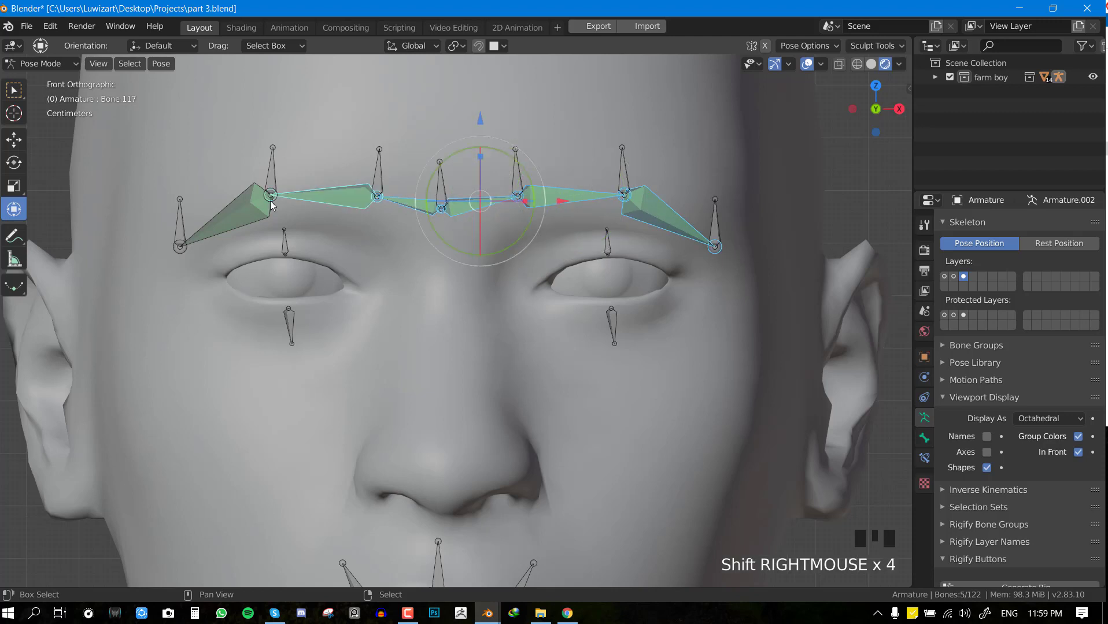
scroll(978, 469, "down", 14)
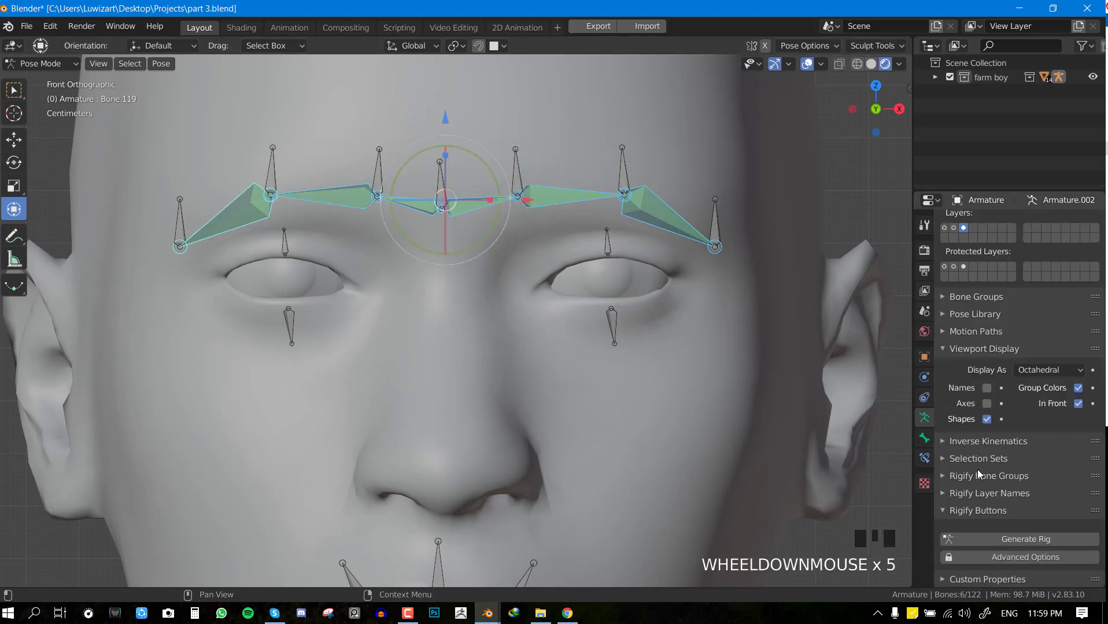
left_click(924, 438)
scroll(1035, 477, "down", 14)
key("alt+a")
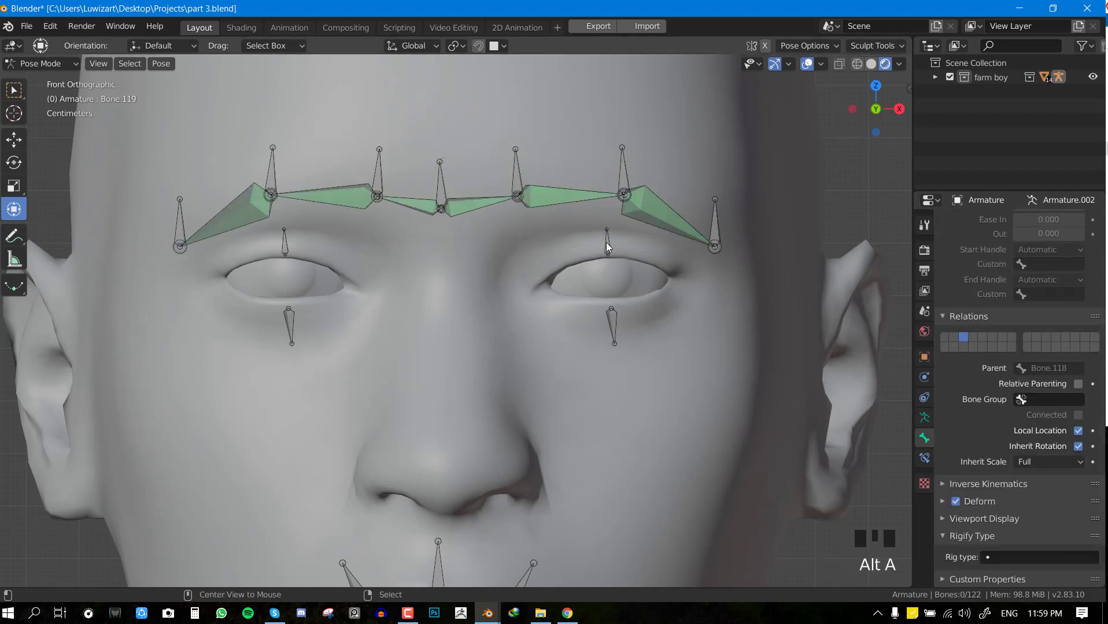
Put the body in Weight Paint mode and paint weight 1.000 for the original outer brow chain bone around that bone
key("ctrl+Tab")
left_click(479, 253)
key("ctrl+Tab")
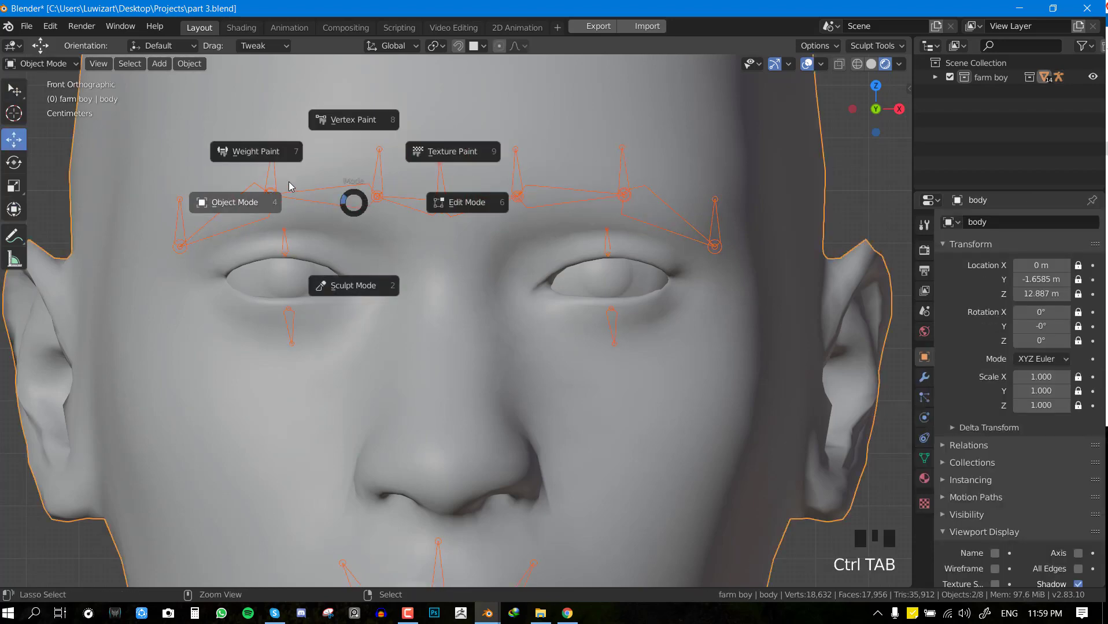
left_click(269, 160)
right_click(712, 228)
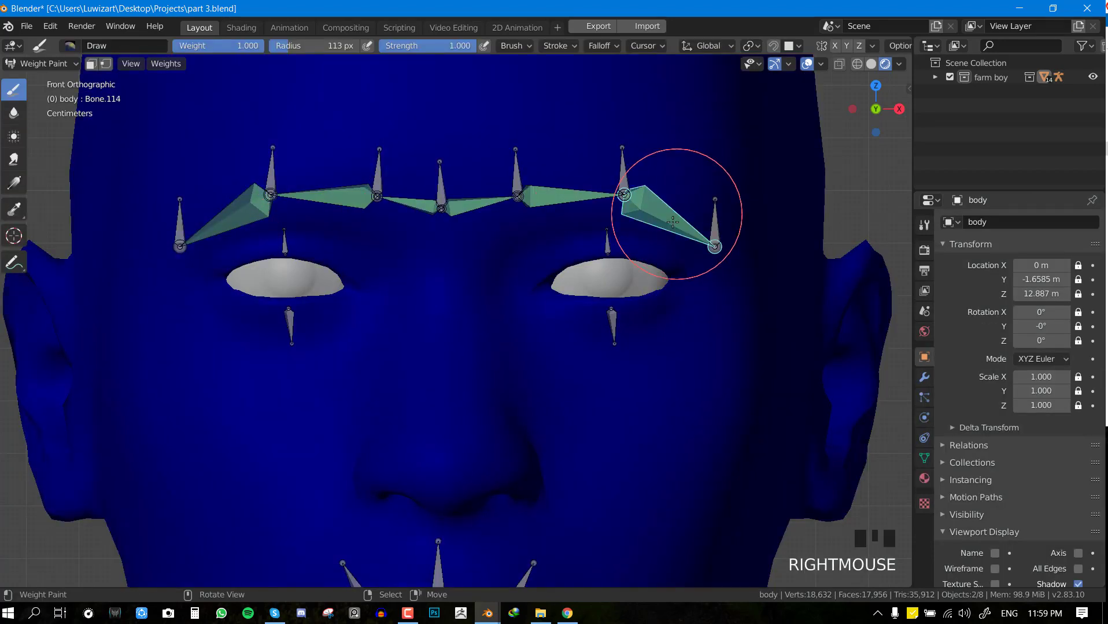
middle_click_drag(712, 228, 279, 127)
middle_click_drag(728, 233, 650, 211)
scroll(651, 211, "down", 1)
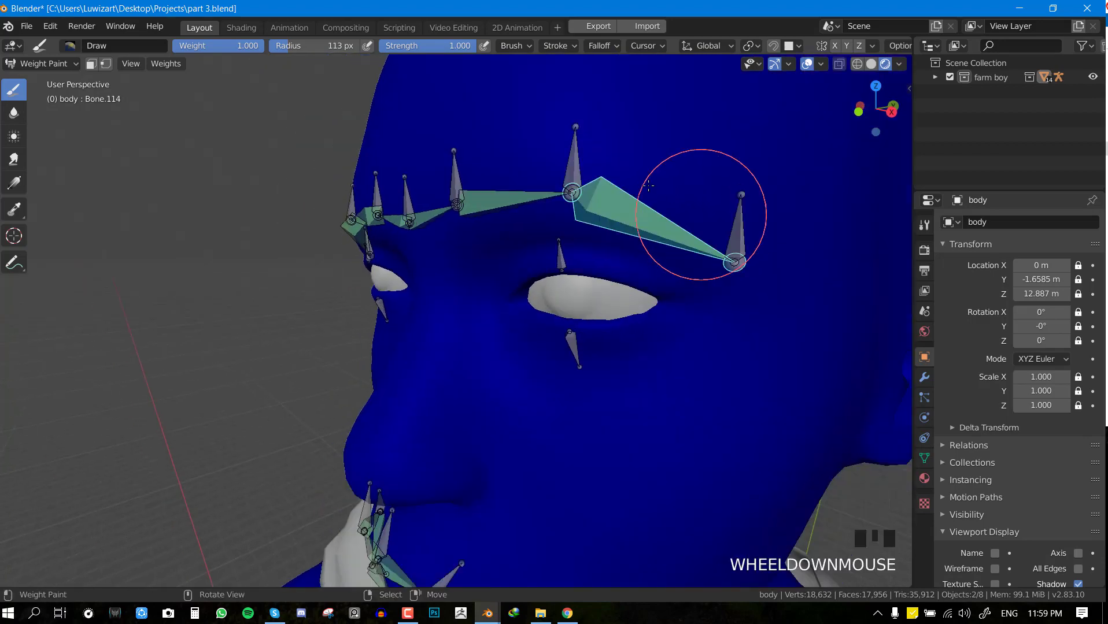
left_click(648, 208)
left_click(646, 212)
left_click(638, 219)
left_click(639, 218)
left_click(642, 219)
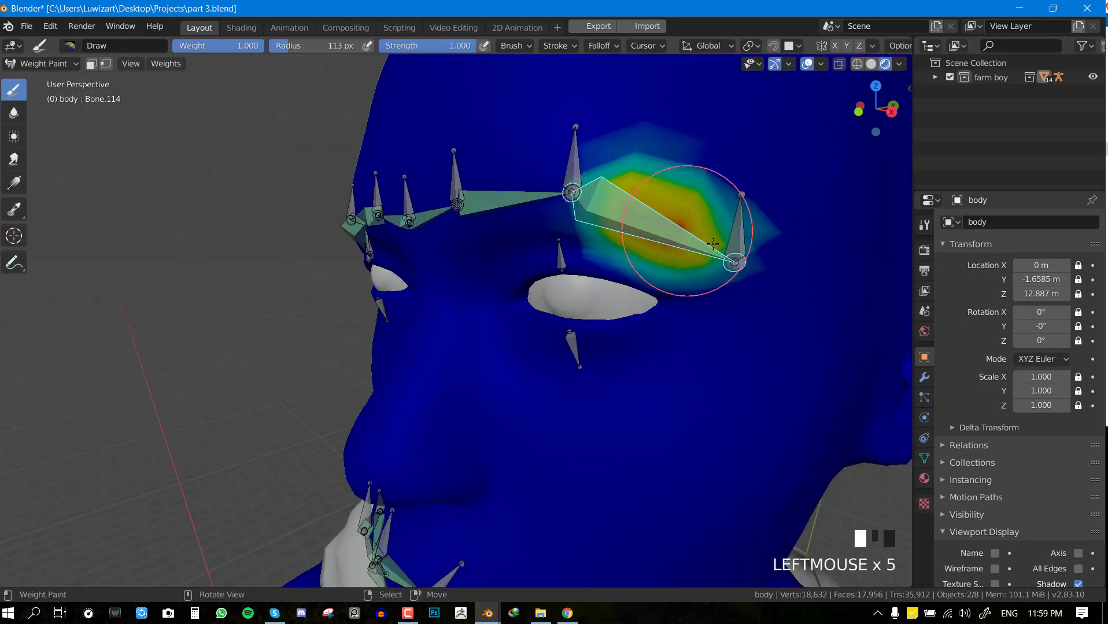
left_click(644, 218)
left_click(646, 218)
Paint weight 1.000 along the original brow's middle section for its middle chain bone
middle_click_drag(646, 218, 694, 218)
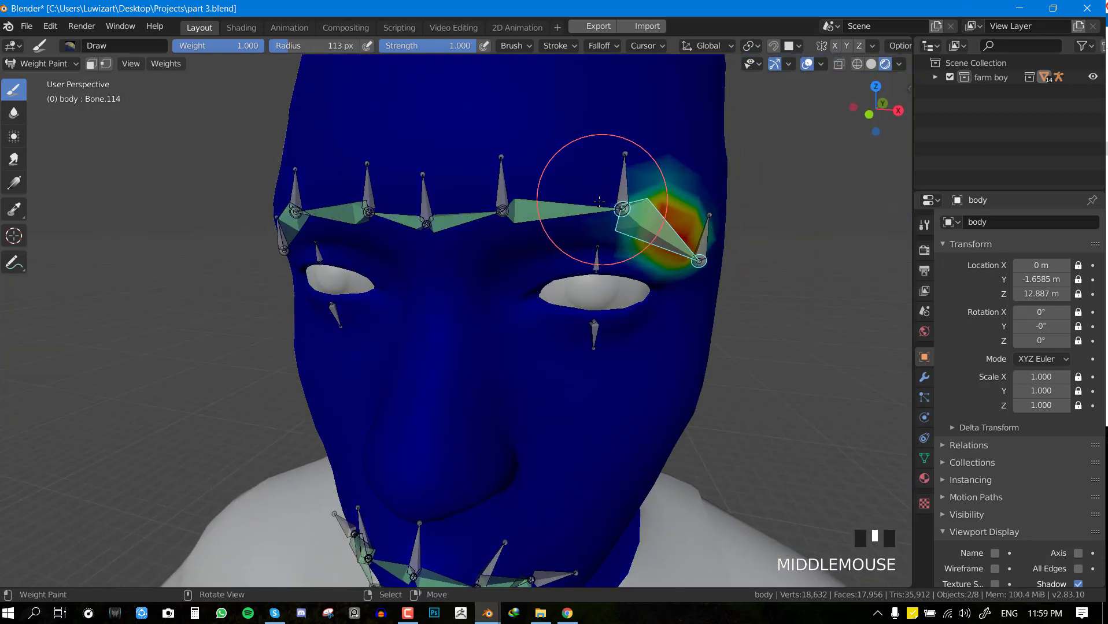
right_click(564, 212)
mouse_move(581, 212)
left_mouse_down()
mouse_move(606, 206)
mouse_move(546, 221)
mouse_move(605, 209)
left_mouse_up()
left_click_drag(606, 209, 519, 218)
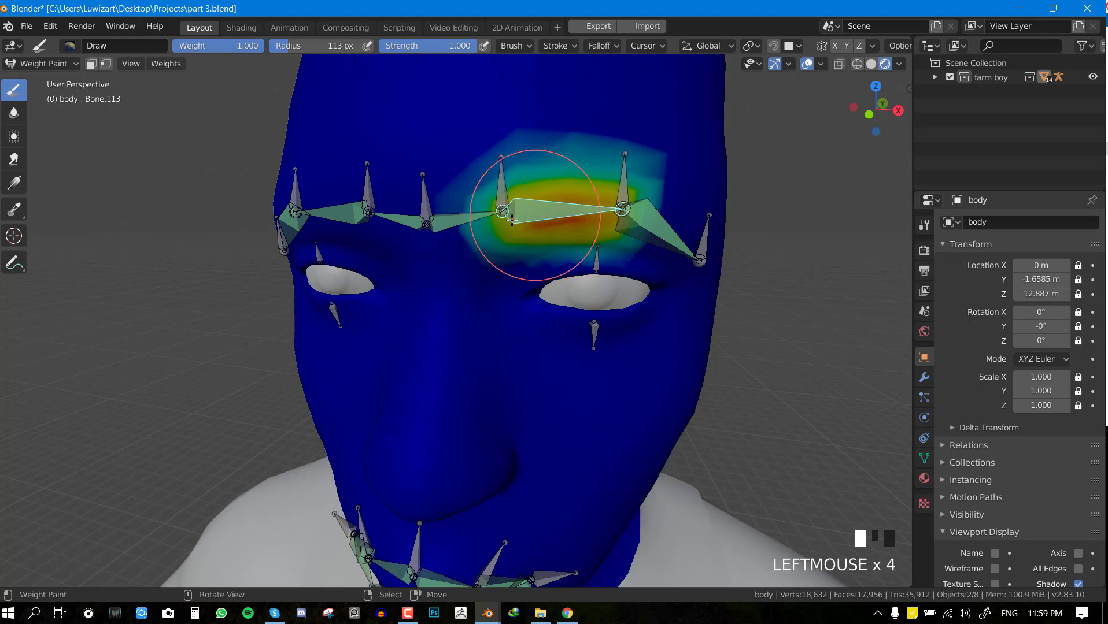
left_click(596, 216)
left_click(595, 208)
left_click(594, 196)
In front view, paint weight 1.000 around the original innermost brow chain bone for that bone
key("KP_1")
right_click(482, 205)
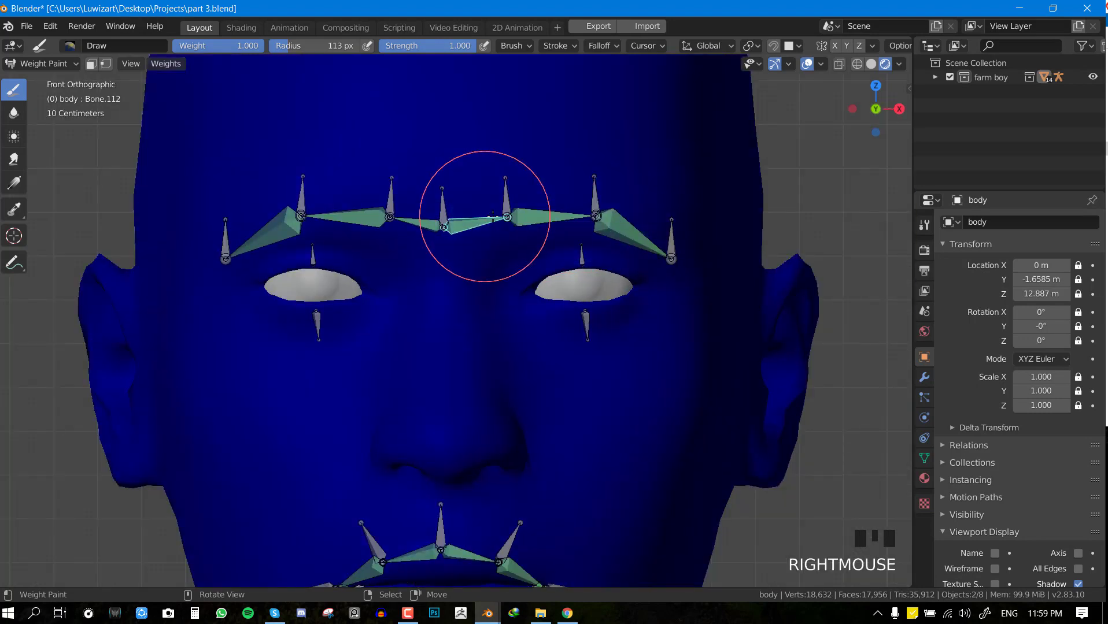
scroll(472, 206, "up", 2)
left_click(477, 207)
left_click(488, 209)
left_click(502, 197)
left_click(514, 188)
left_click(509, 124)
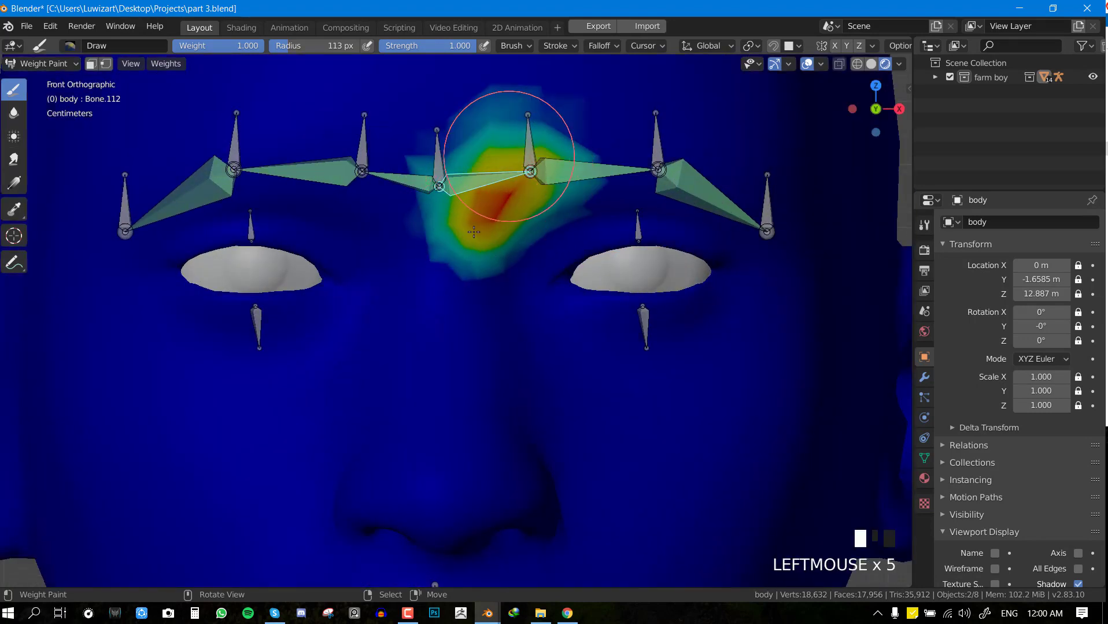
left_click(520, 162)
left_click(528, 184)
left_click(523, 184)
Paint weight 1.000 for the mirrored innermost brow chain bone over the skin beside the brow centre
right_click(370, 184)
left_click(390, 194)
left_click(414, 214)
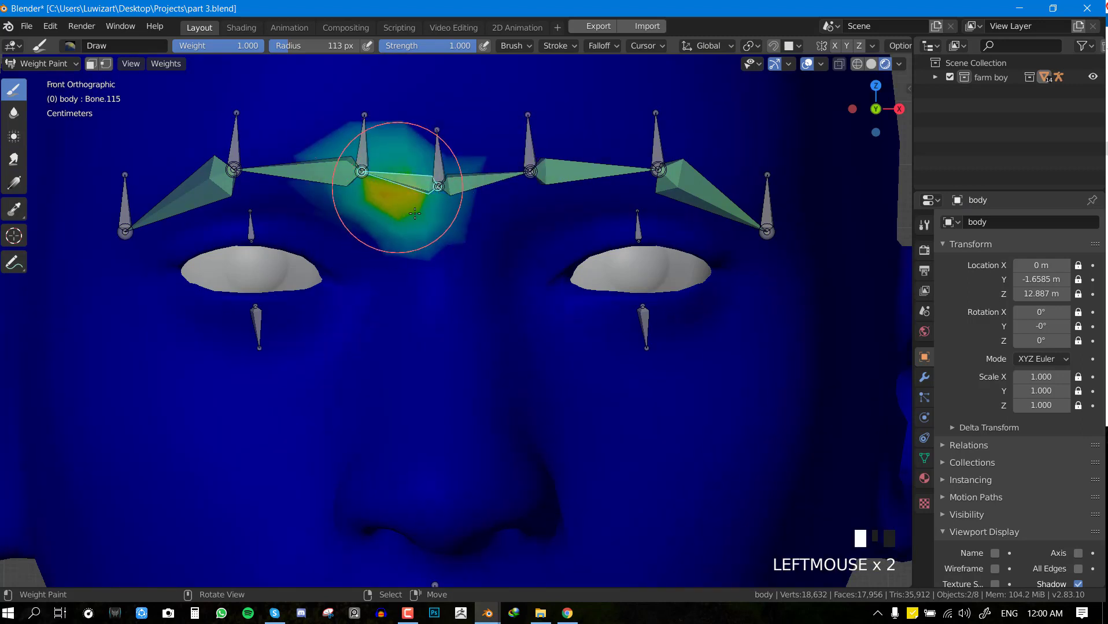
left_click(415, 182)
left_click(425, 177)
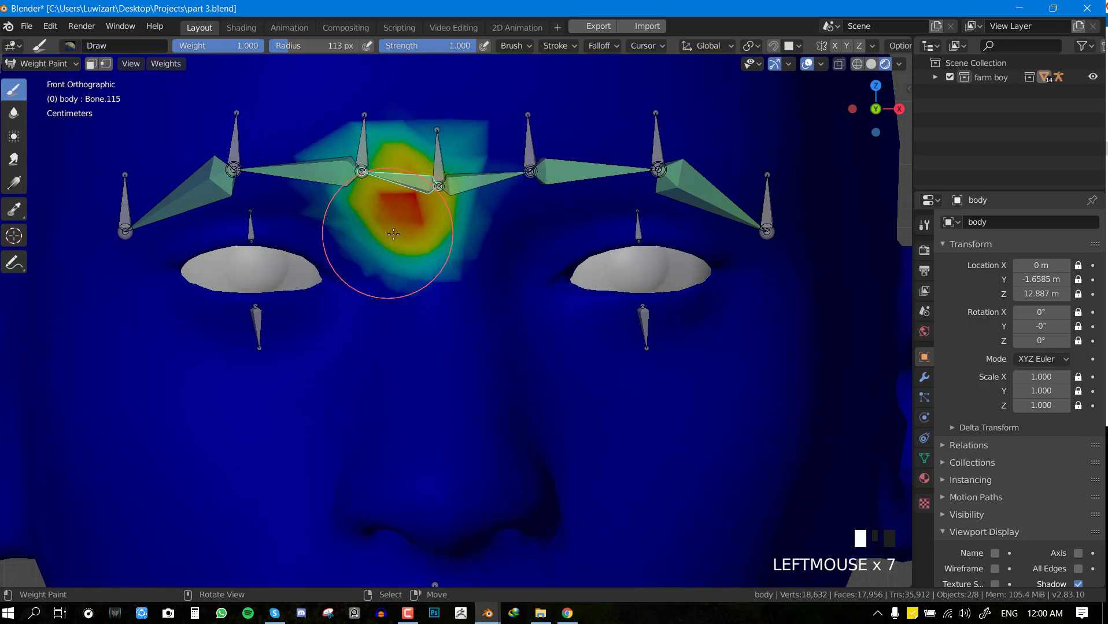
Enlarge the brush radius to 156 px and paint weight for the mirrored middle brow chain bone around its length
right_click(311, 174)
middle_click_drag(311, 174, 396, 204, "shift")
key("f")
left_click(486, 204)
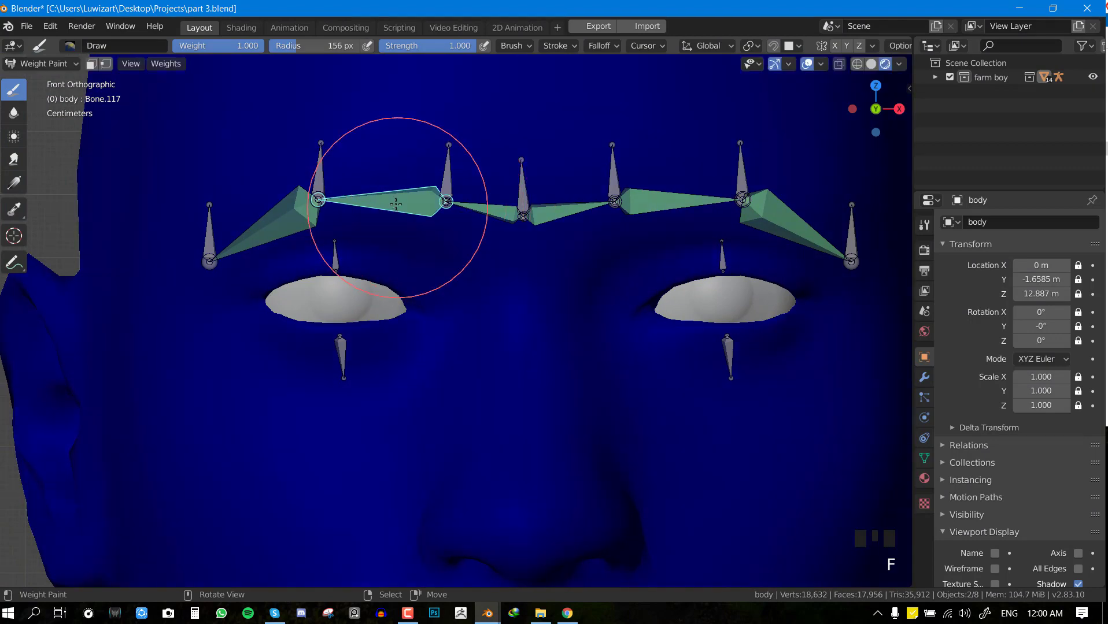
left_click(395, 202)
left_click(392, 196)
left_click(395, 191)
left_click(395, 187)
left_click(389, 194)
left_click(384, 198)
left_click(381, 198)
left_click(378, 197)
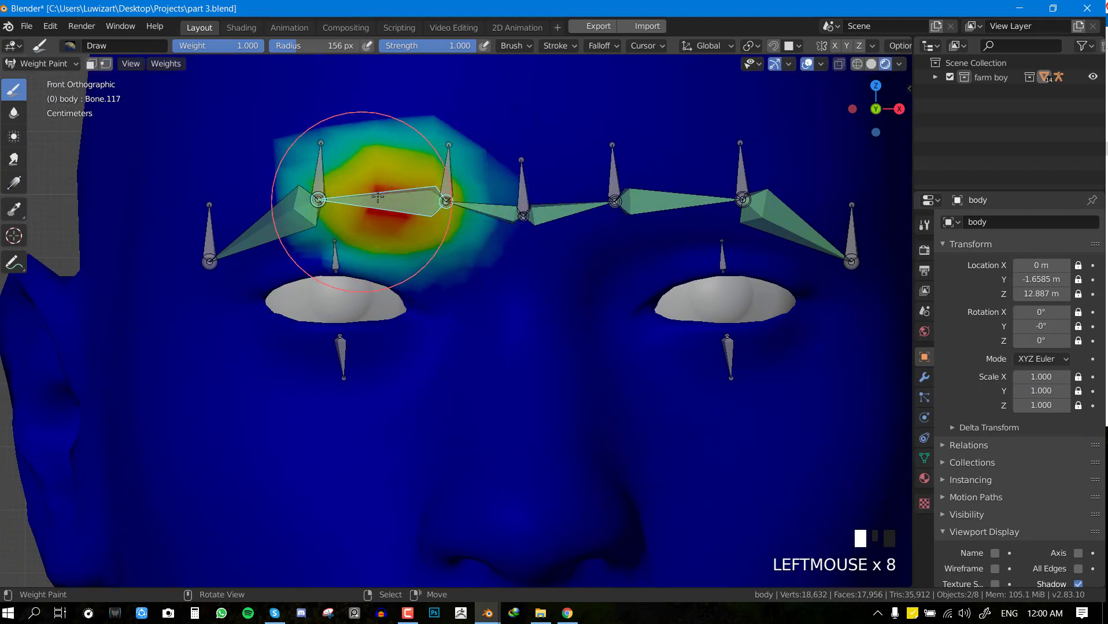
left_click(380, 194)
left_click(382, 189)
Paint weight along the outer end of the mirrored brow for its outer chain bone, working from an angled view
right_click(303, 208)
mouse_move(303, 208)
middle_mouse_down()
mouse_move(291, 181)
mouse_move(370, 147)
middle_mouse_up()
scroll(390, 136, "up", 2)
left_click(243, 168)
middle_click_drag(243, 168, 312, 190)
left_click(353, 193)
left_click(239, 211)
left_click(278, 220)
left_click(237, 233)
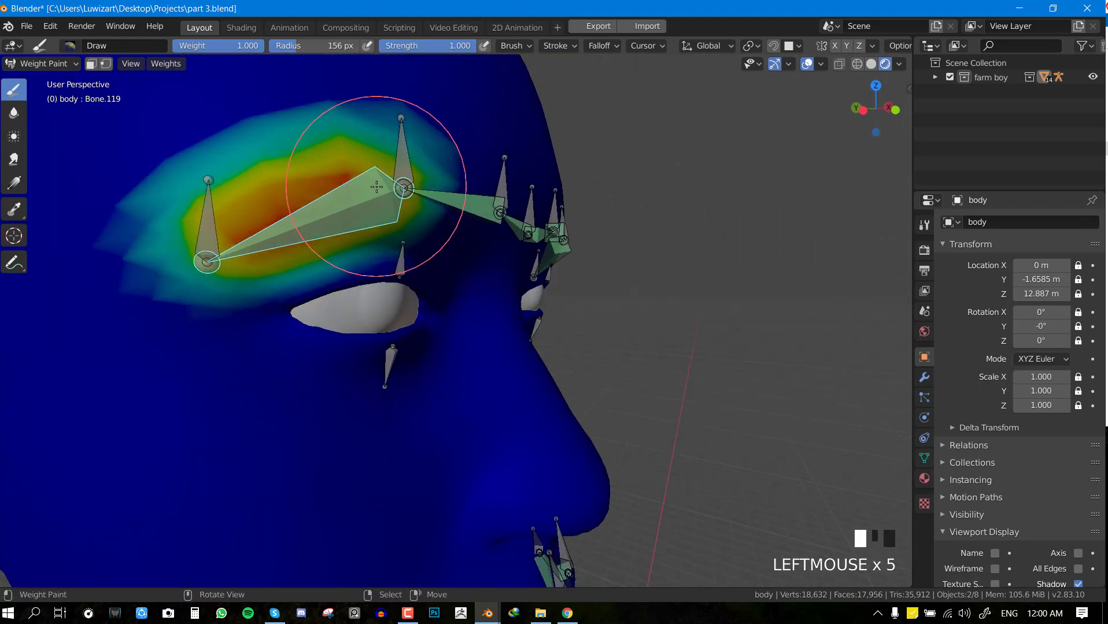
Remove all body vertices from the mirrored inner brow control bone's vertex group, and reselect that bone in Weight Paint mode
key("KP_1")
right_click(449, 193)
key("g")
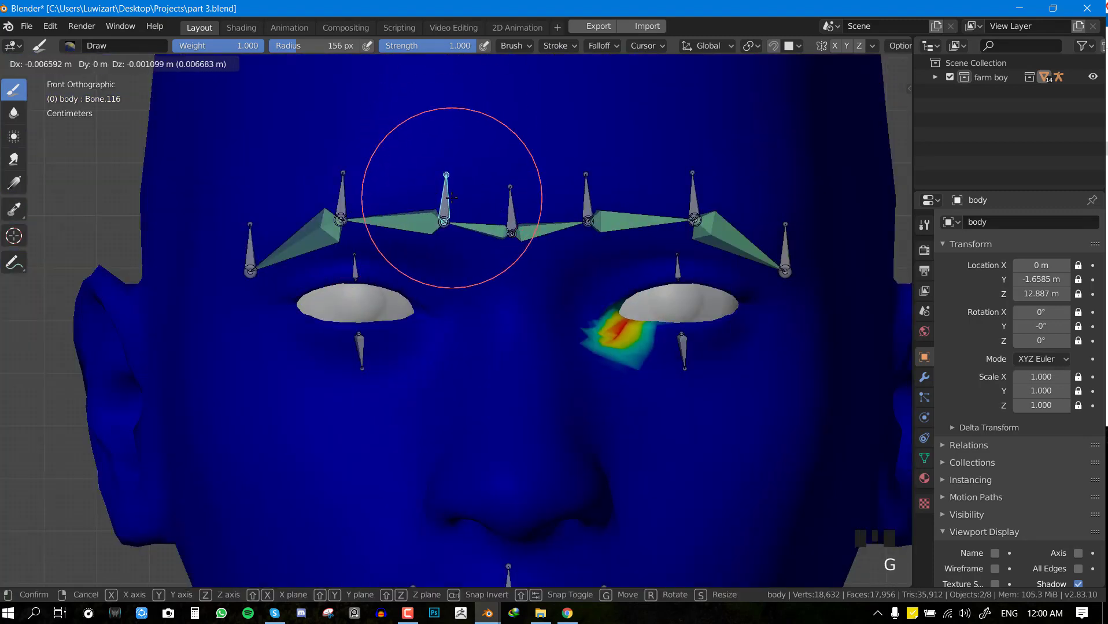
right_click(452, 197)
key("Tab")
left_click(924, 458)
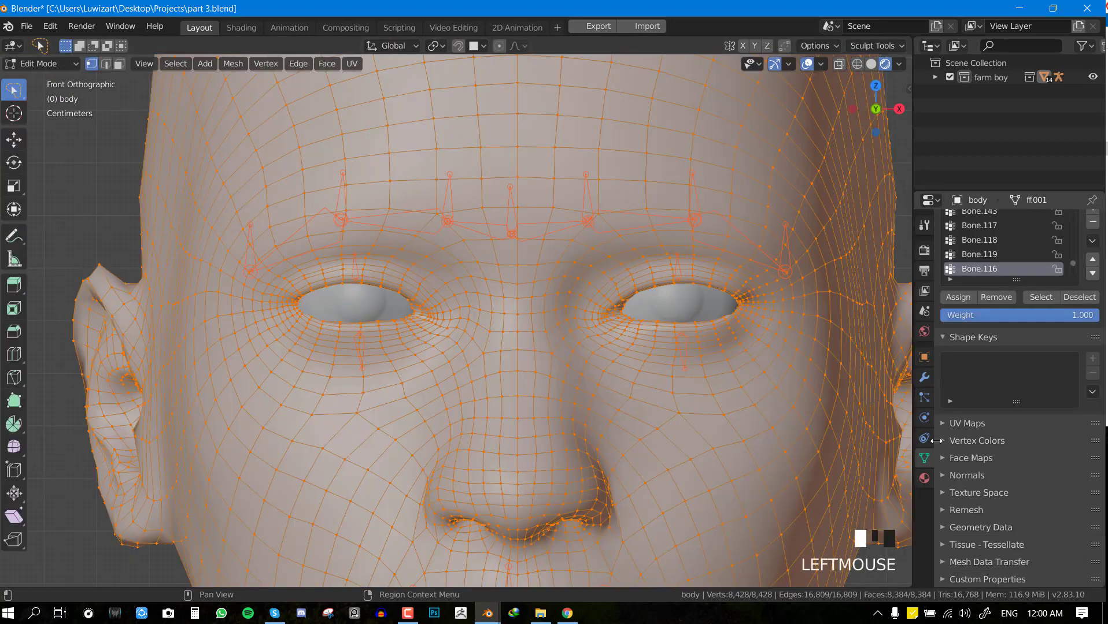
left_click(998, 300)
left_click(999, 300)
left_click(998, 300)
key("Tab")
right_click(449, 204)
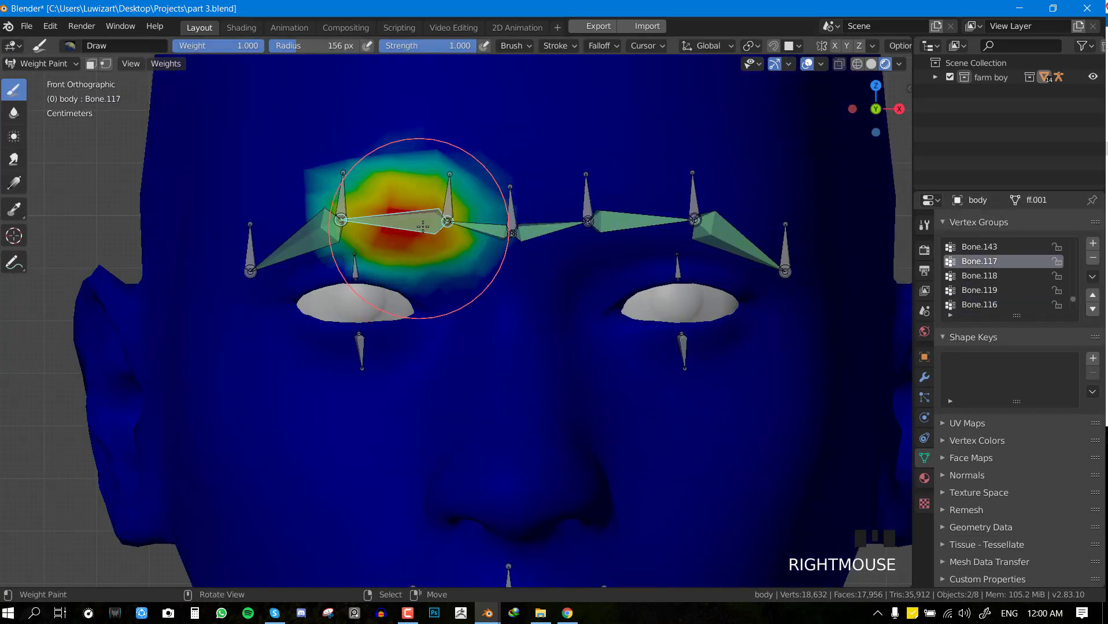
right_click(452, 199)
right_click(451, 195)
Select all seven brow control bones in the armature's Pose Mode and disable Deform for them
key("ctrl+Tab")
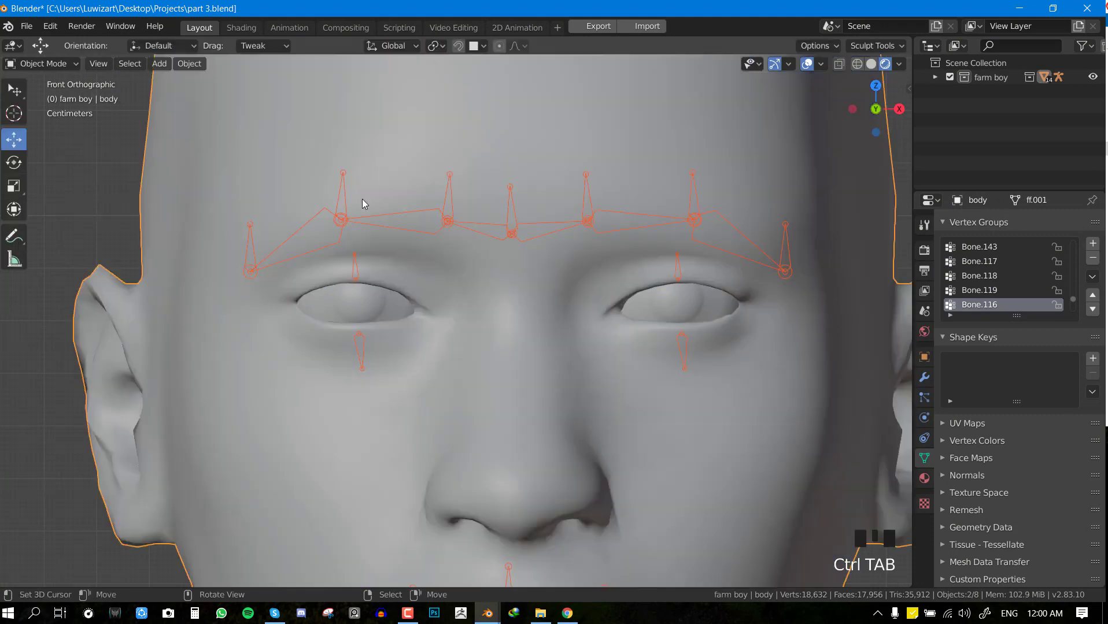
key("alt+a")
key("ctrl+Tab")
right_click(345, 197)
key("ctrl+Tab")
right_click(324, 209)
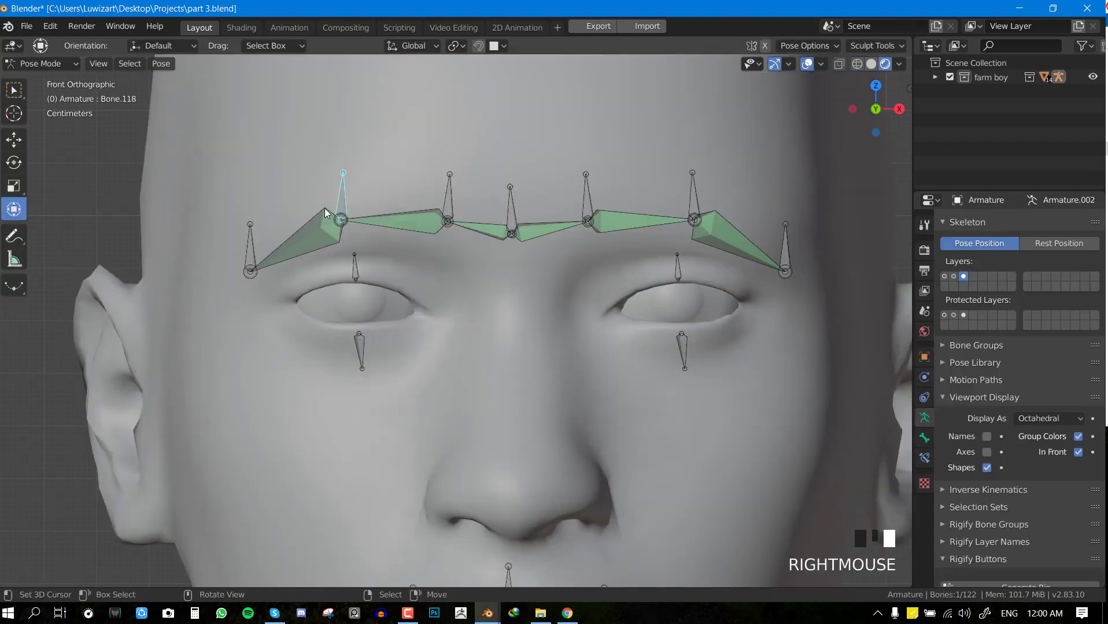
right_click(250, 243, "shift")
right_click(451, 200, "shift")
right_click(512, 208, "shift")
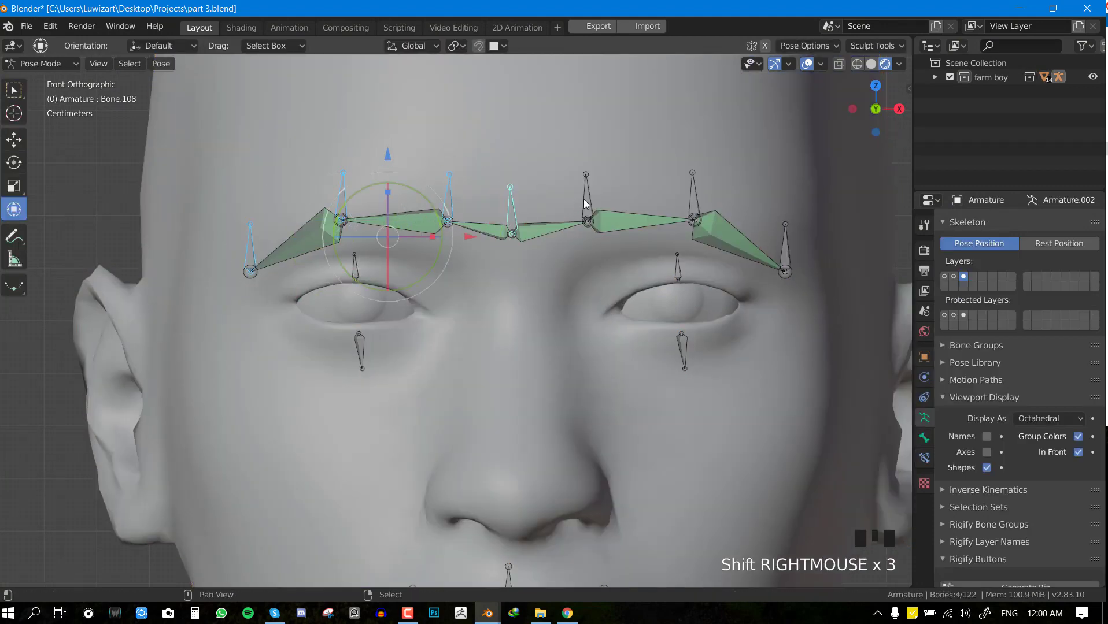
right_click(786, 254, "shift")
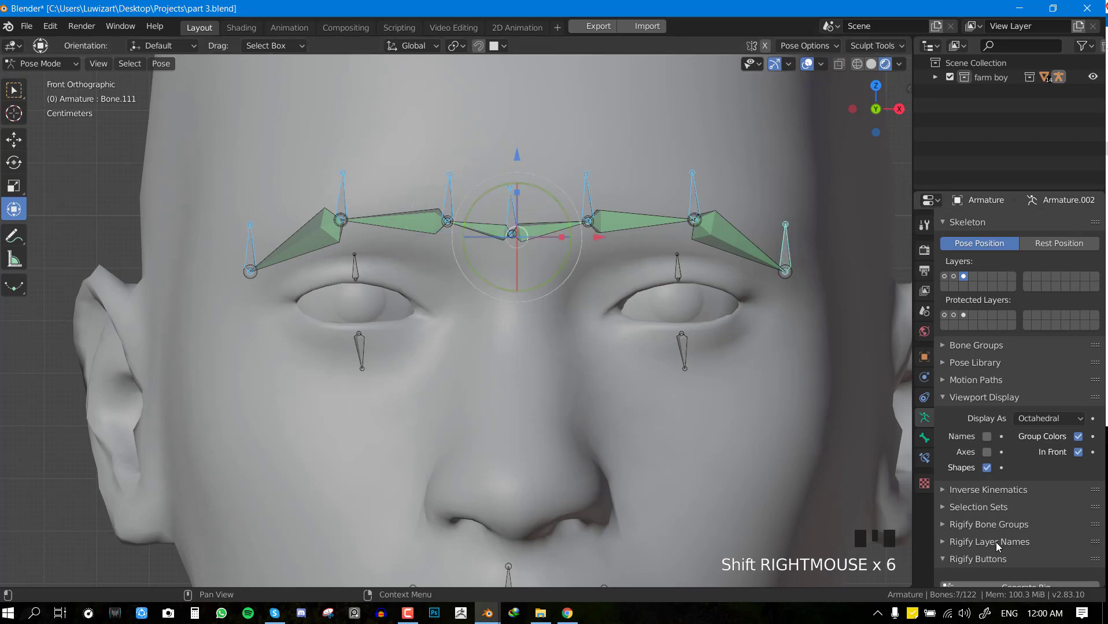
scroll(983, 433, "down", 5)
left_click(924, 438)
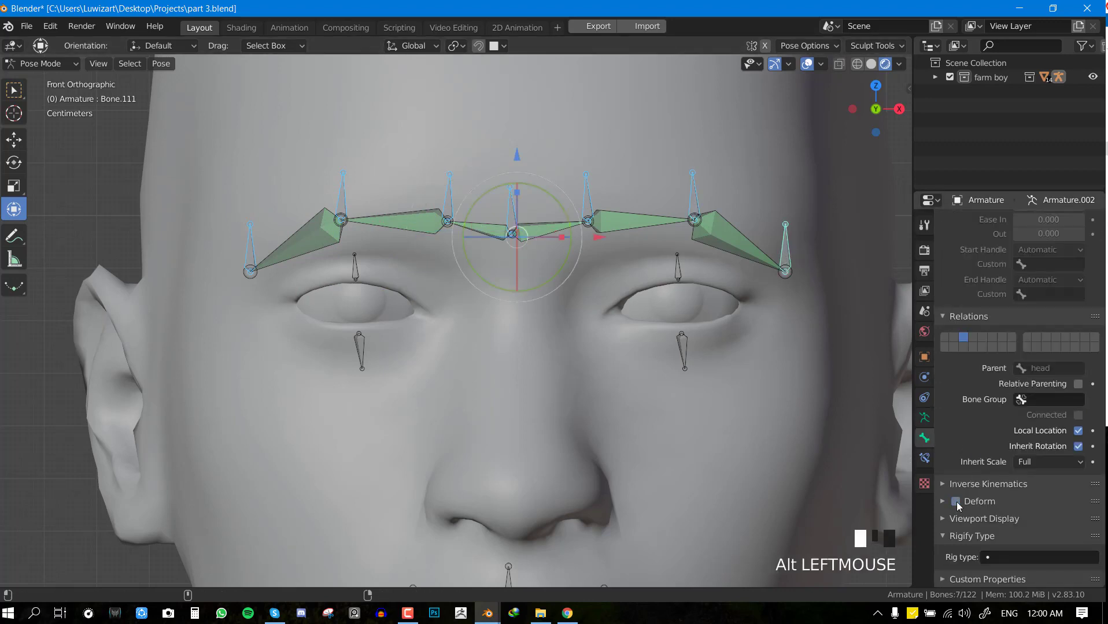
Test the brow deformation by trial-moving the centre control and the unmirrored inner and middle brow control bones
key("alt+a")
right_click(510, 216)
key("g")
right_click(510, 223)
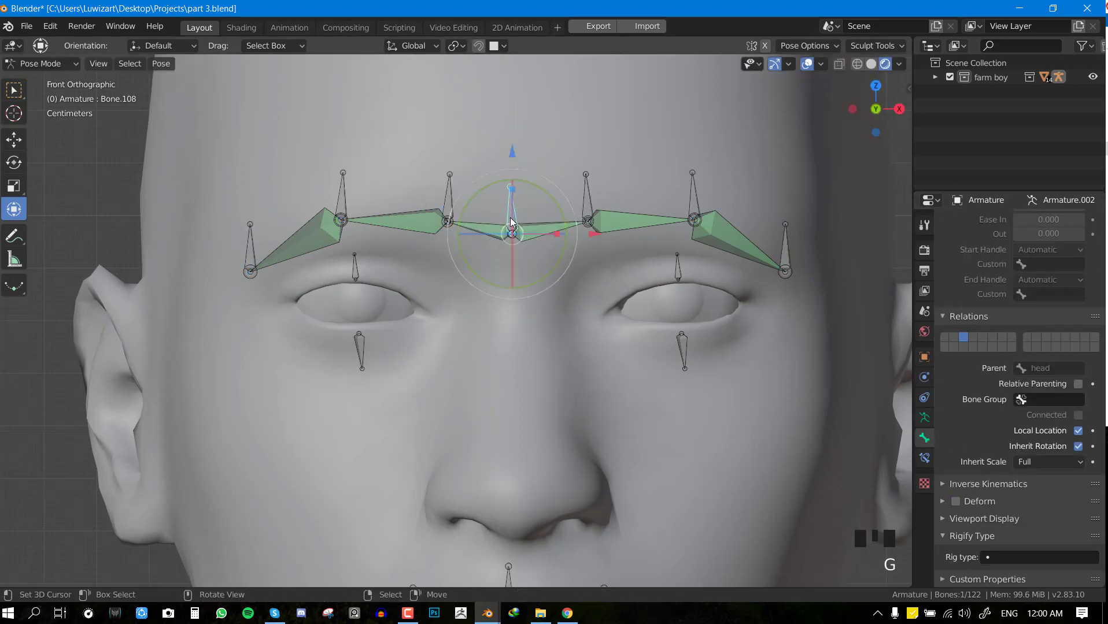
key("g")
right_click(511, 217)
right_click(586, 187)
key("g")
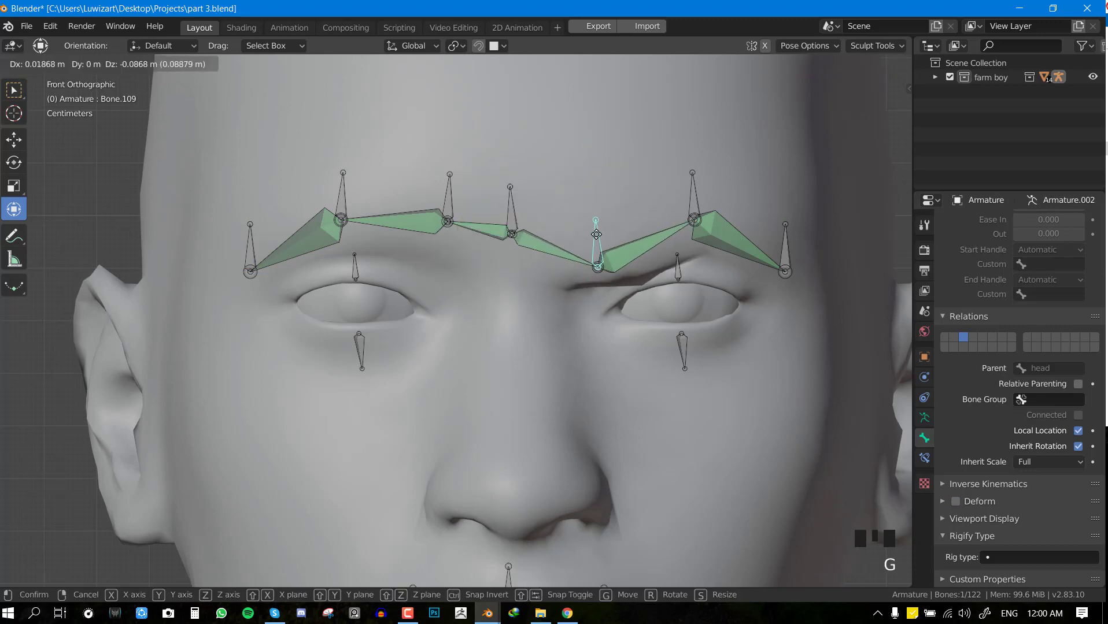
right_click(596, 234)
middle_click_drag(660, 261, 582, 256, "shift")
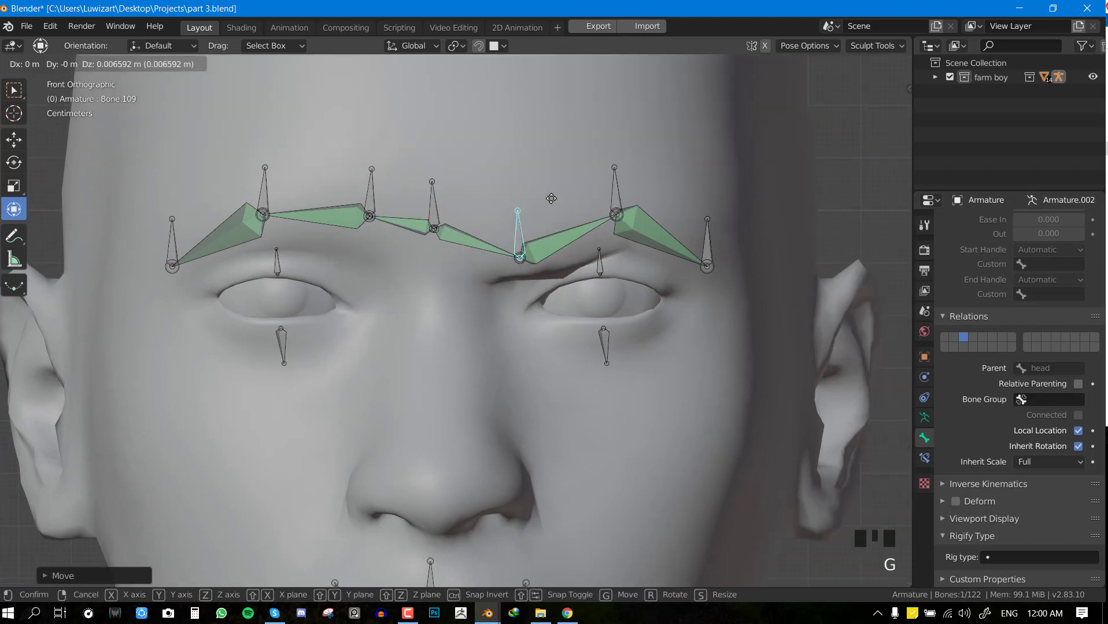
key("g")
left_click(622, 200)
Pose a frown by lowering the unmirrored inner, centre, mirrored inner and mirrored middle brow control bones
right_click(525, 195)
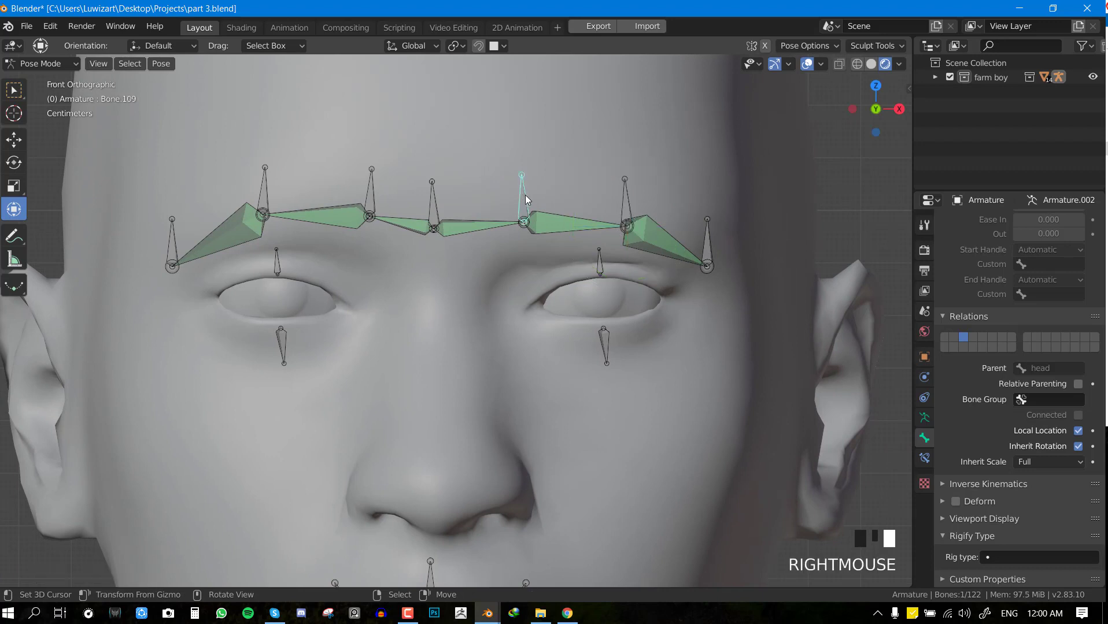
key("g")
left_click(526, 227)
right_click(431, 202)
key("g")
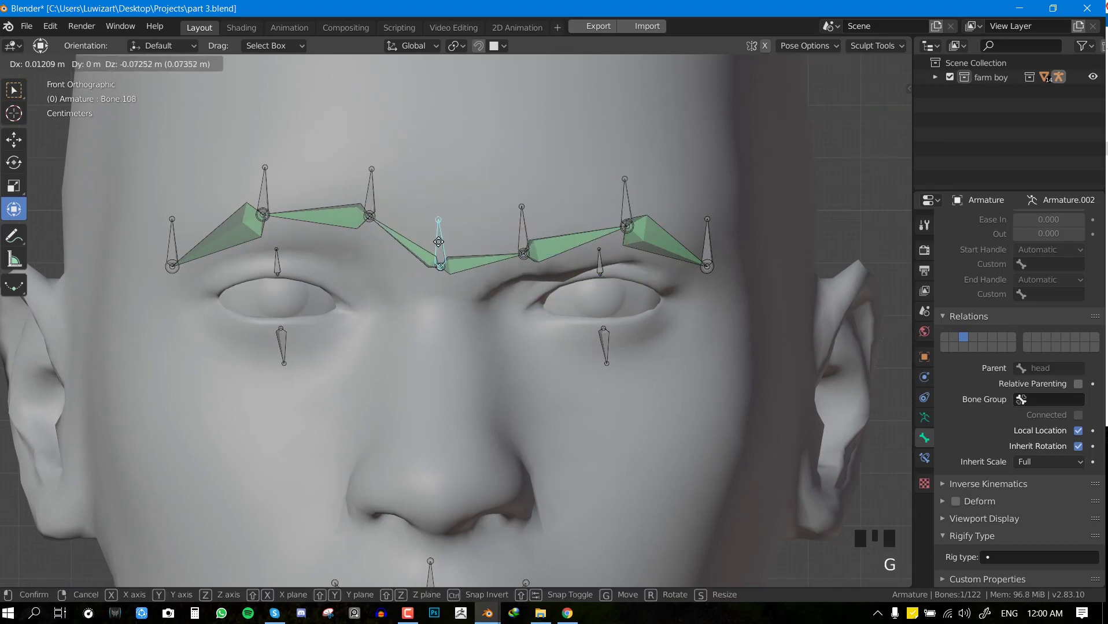
left_click(438, 243)
right_click(373, 187)
key("g")
left_click(315, 211)
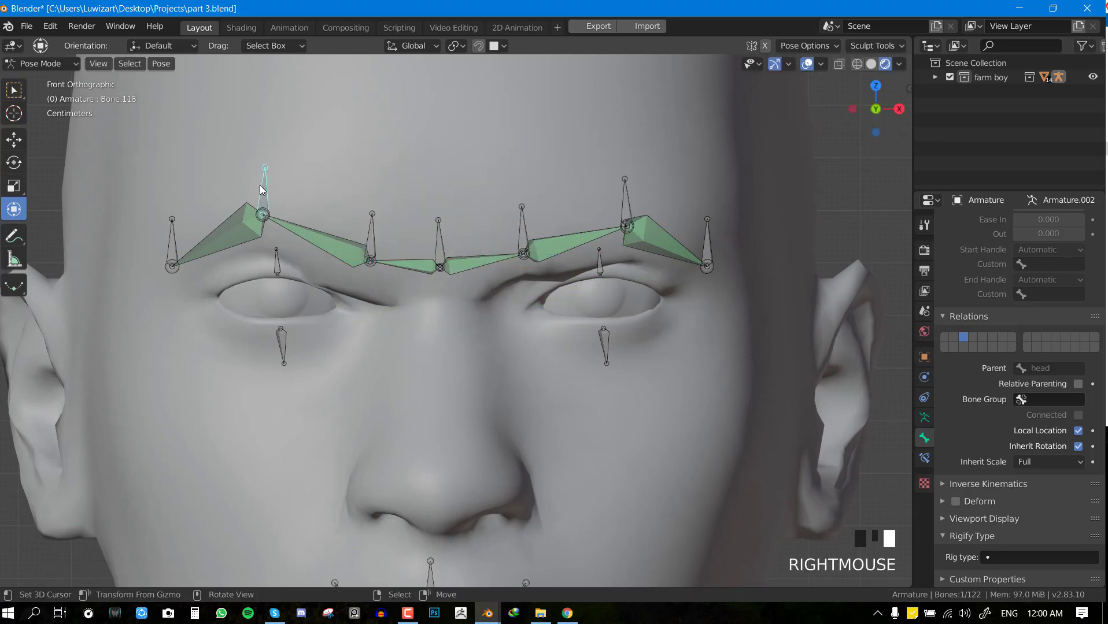
key("g")
left_click(275, 231)
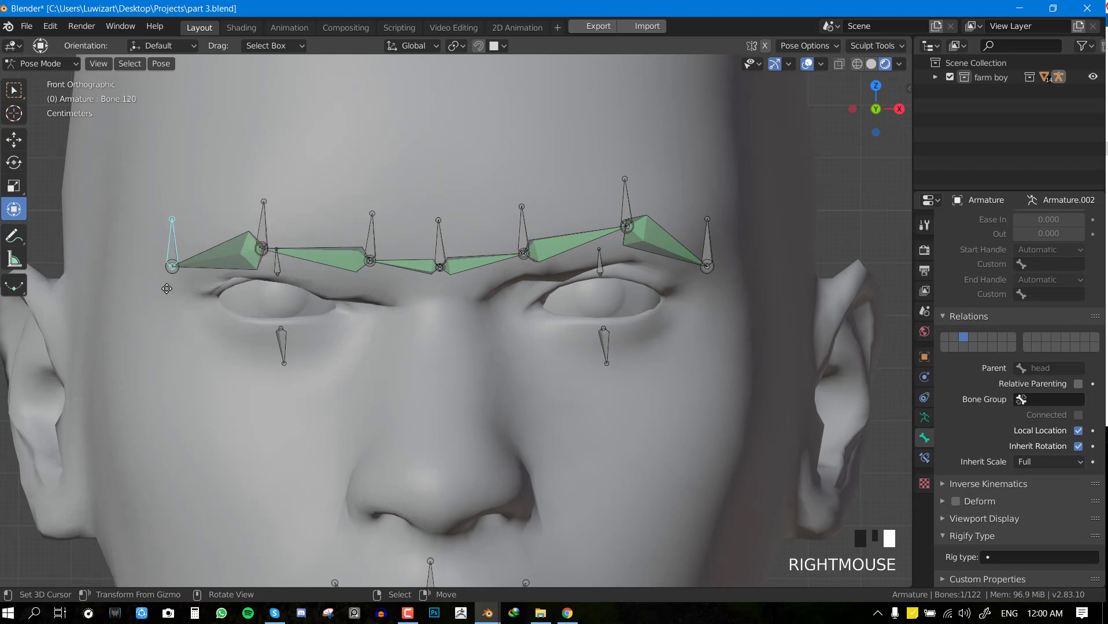
Clear the rotation and location of all pose bones
key("a")
key("alt+r")
key("alt+g")
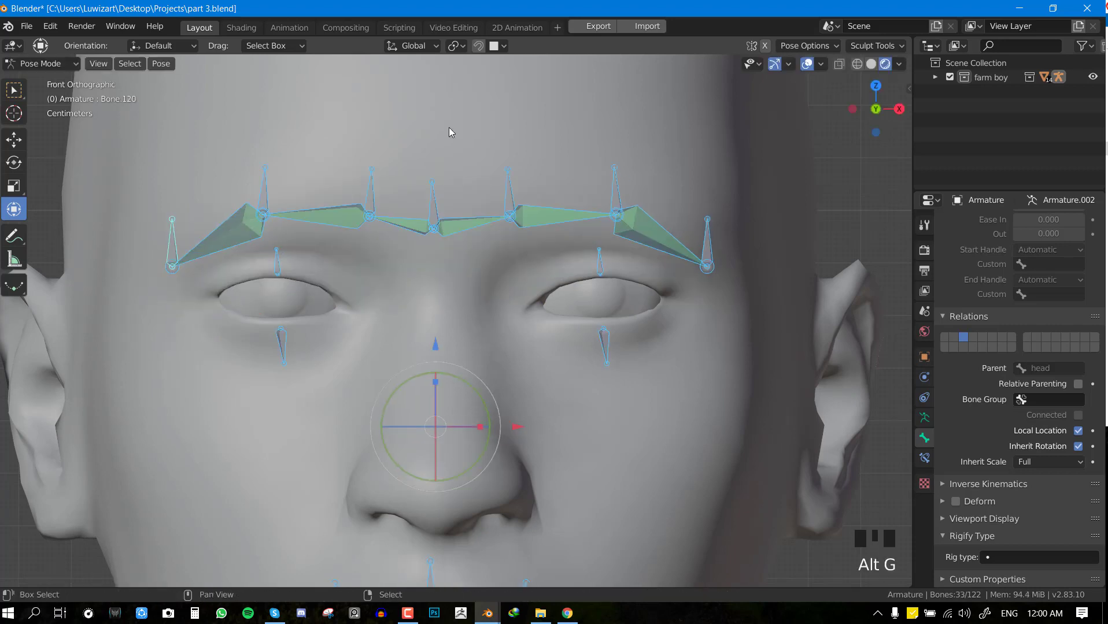
Select the body mesh and switch it to Weight Paint mode, undoing the stray action made there
right_click(483, 151, "shift")
key("ctrl+Tab")
key("ctrl+Tab")
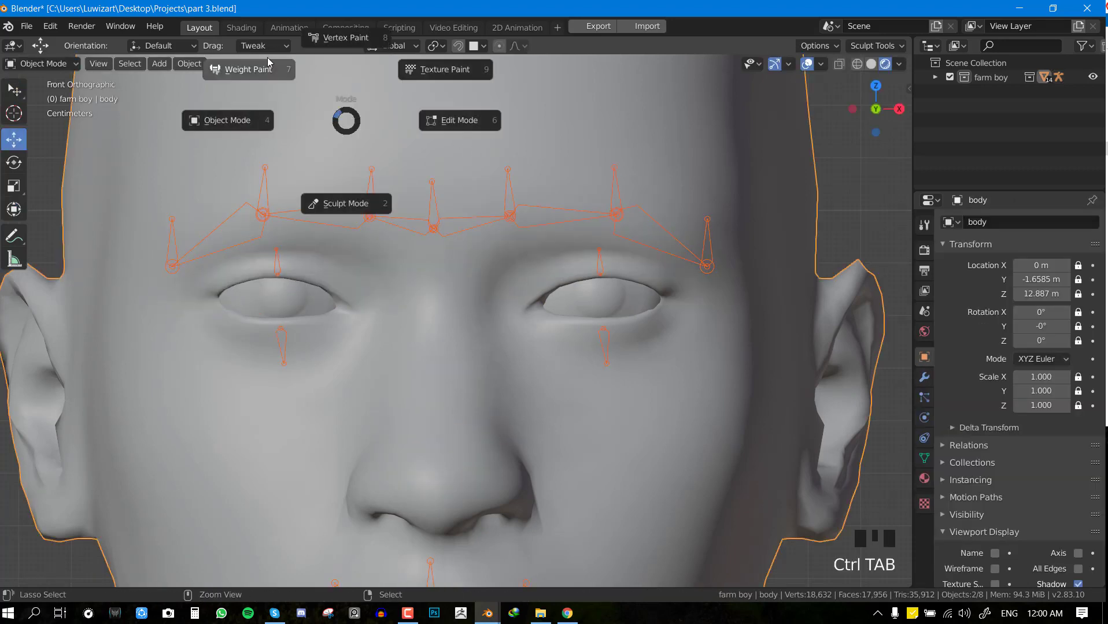
left_click(268, 64)
right_click(466, 229, "shift")
key("ctrl+z")
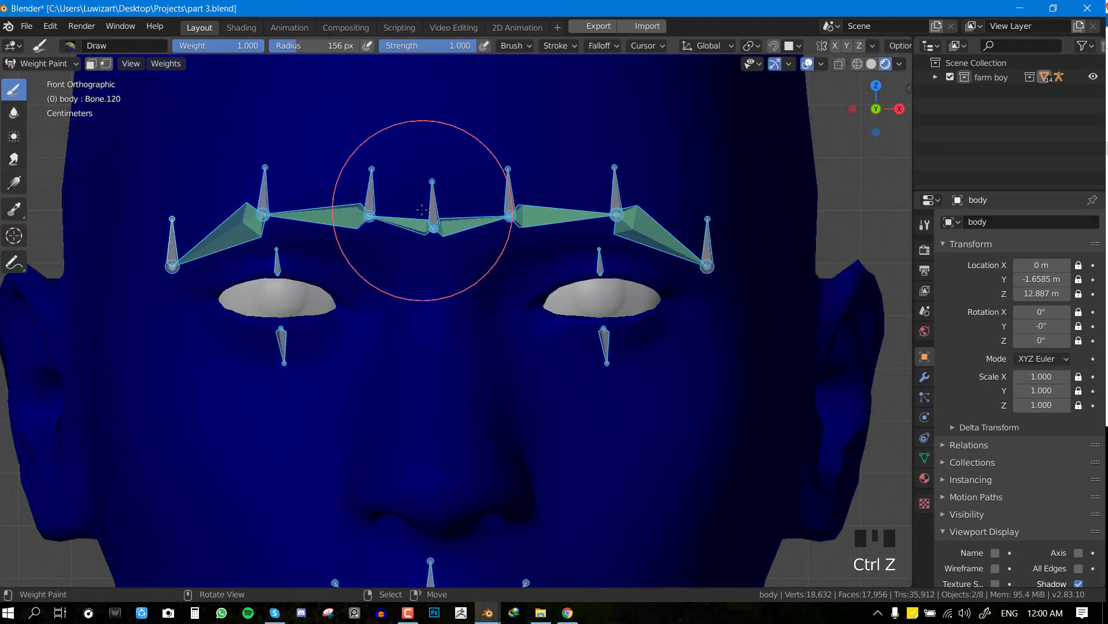
Raise the centre brow control bone well above the brow line as a test pose for weight painting
right_click(433, 215)
key("g")
left_click(433, 103)
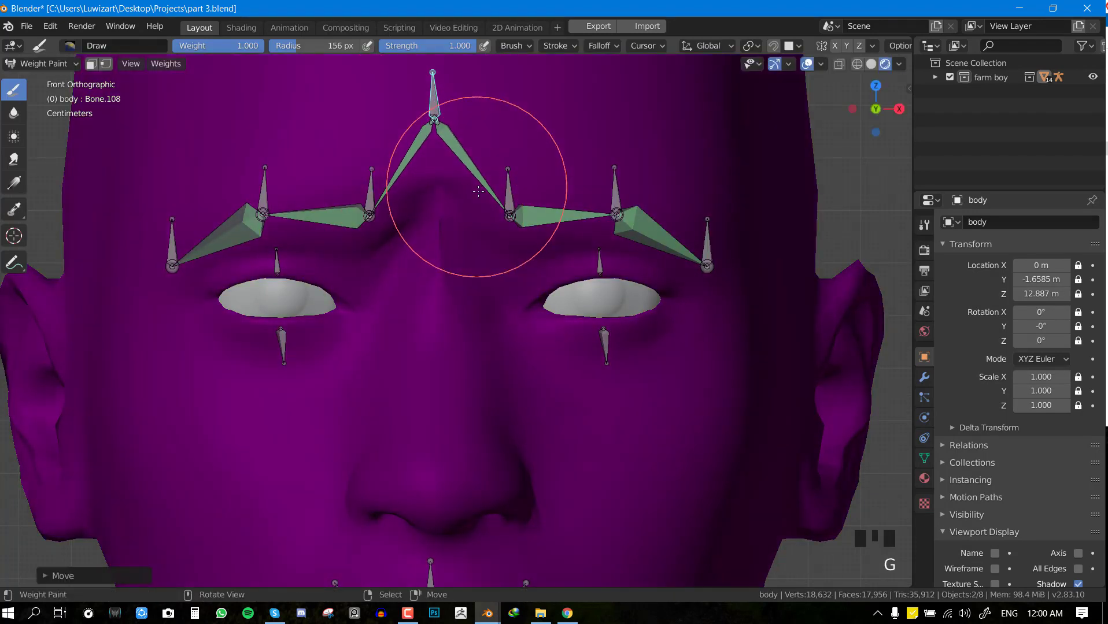
middle_click_drag(434, 103, 439, 231, "shift")
key("g")
left_click(461, 264)
Paint weight at strength 0.193 above the brow centre for both inner brow chain bones
right_click(462, 282)
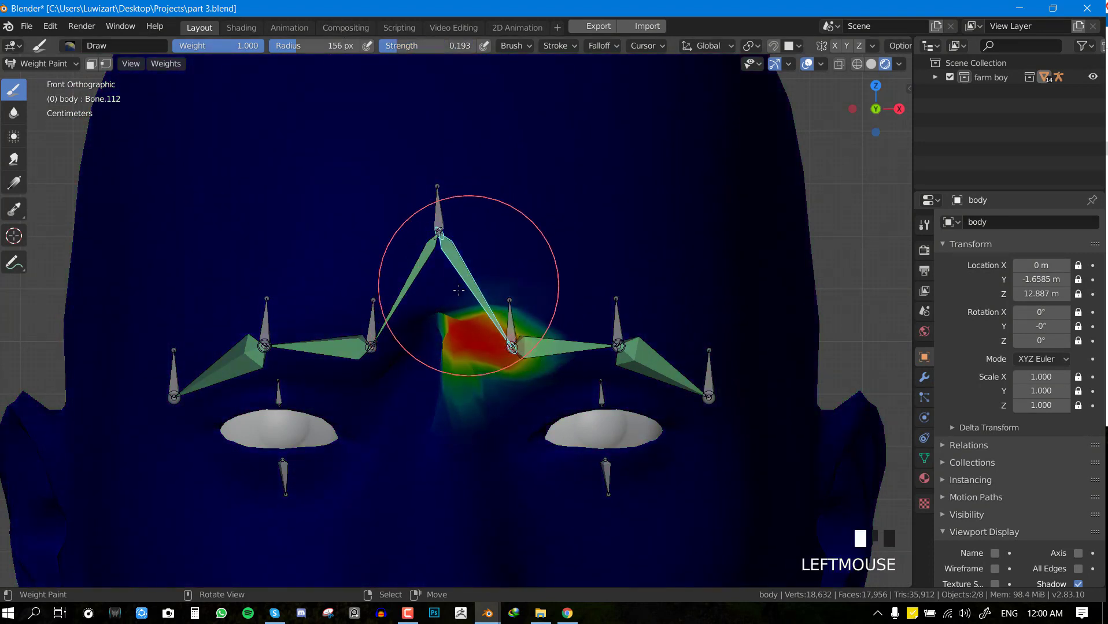
left_click(446, 263)
left_click(437, 272)
right_click(425, 257)
left_click(436, 276)
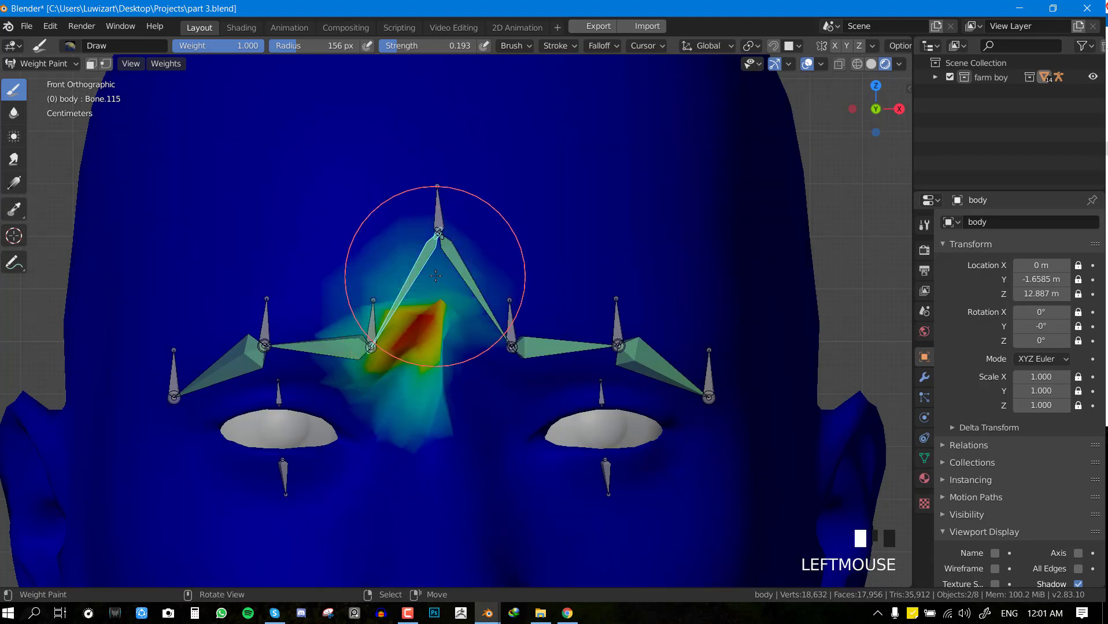
left_click(436, 276)
left_click(436, 276)
left_click(436, 276)
Blur the weights of both inner brow chain bones around the brow centre at strength 1.000
key("space")
left_click(421, 309)
left_click(440, 290)
left_click(439, 290)
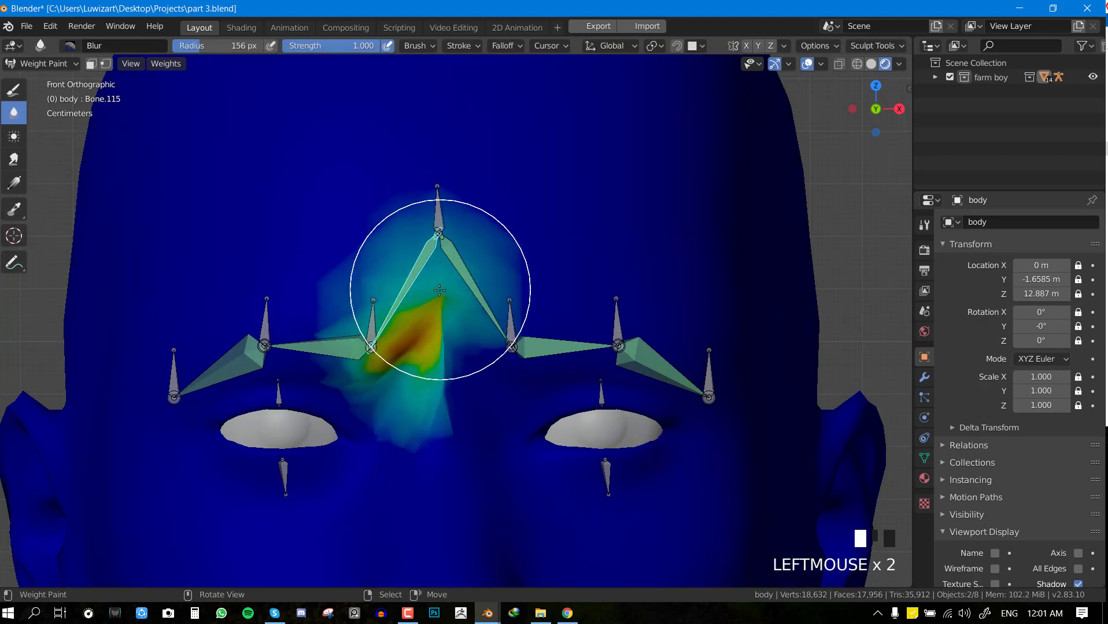
right_click(455, 278)
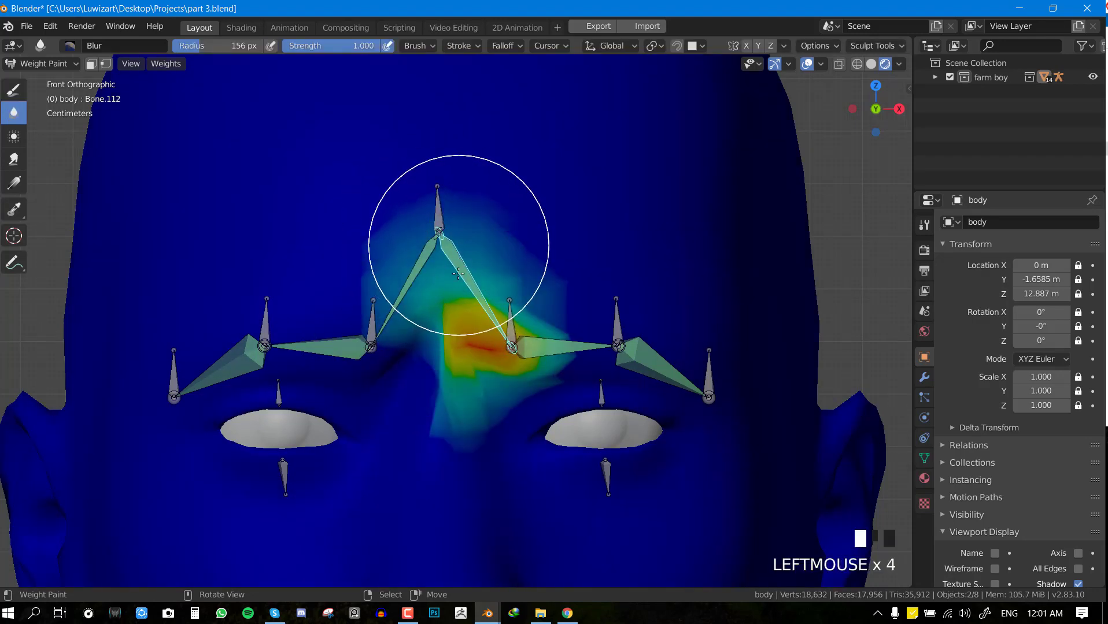
Blur the weights of the unmirrored middle brow chain bone, softening its falloff above the brow
right_click(569, 327)
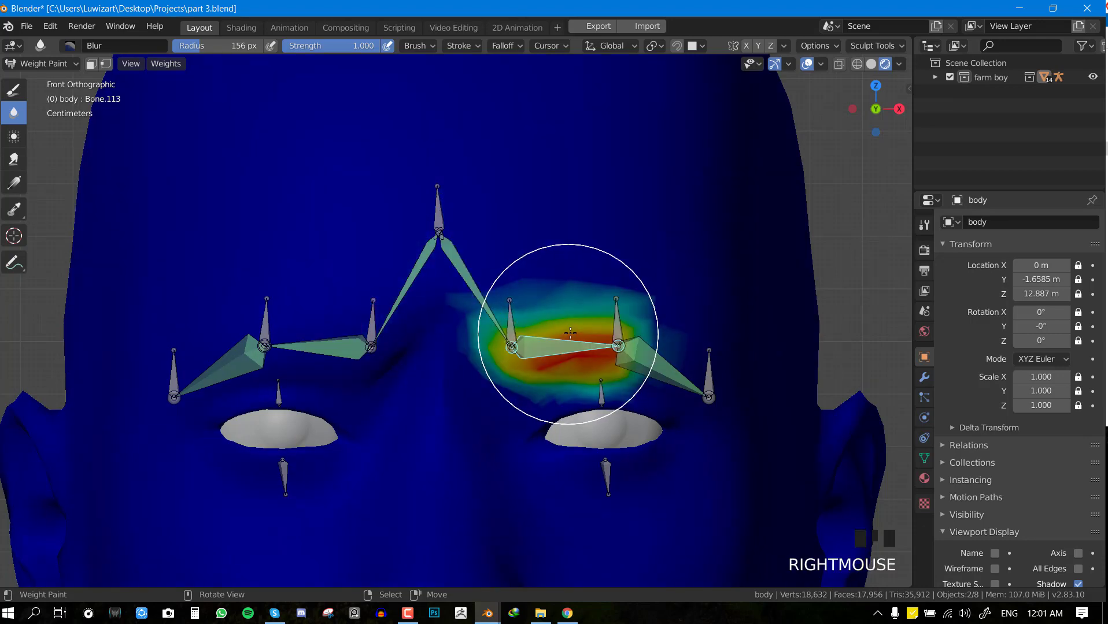
left_click(511, 269)
left_click(587, 248)
left_click(586, 248)
left_click(722, 366)
left_click(722, 365)
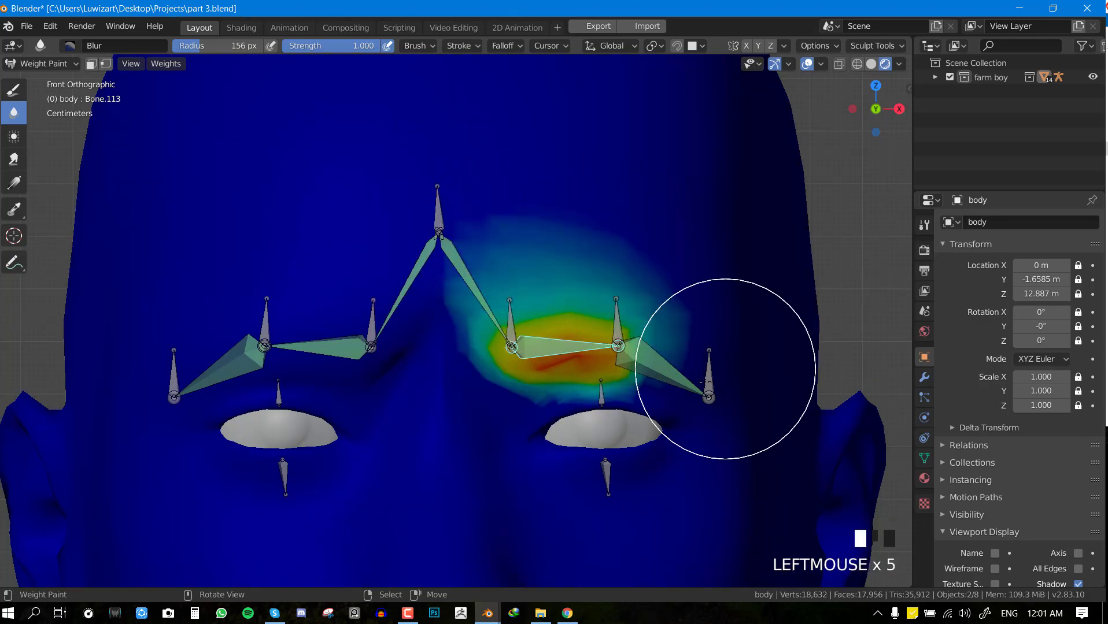
Blur the weights of the unmirrored outer brow chain bone, undoing its accidental displacement and clearing its location
right_click(645, 321)
left_click(693, 333)
left_click(693, 333)
left_click(606, 272)
left_click(606, 272)
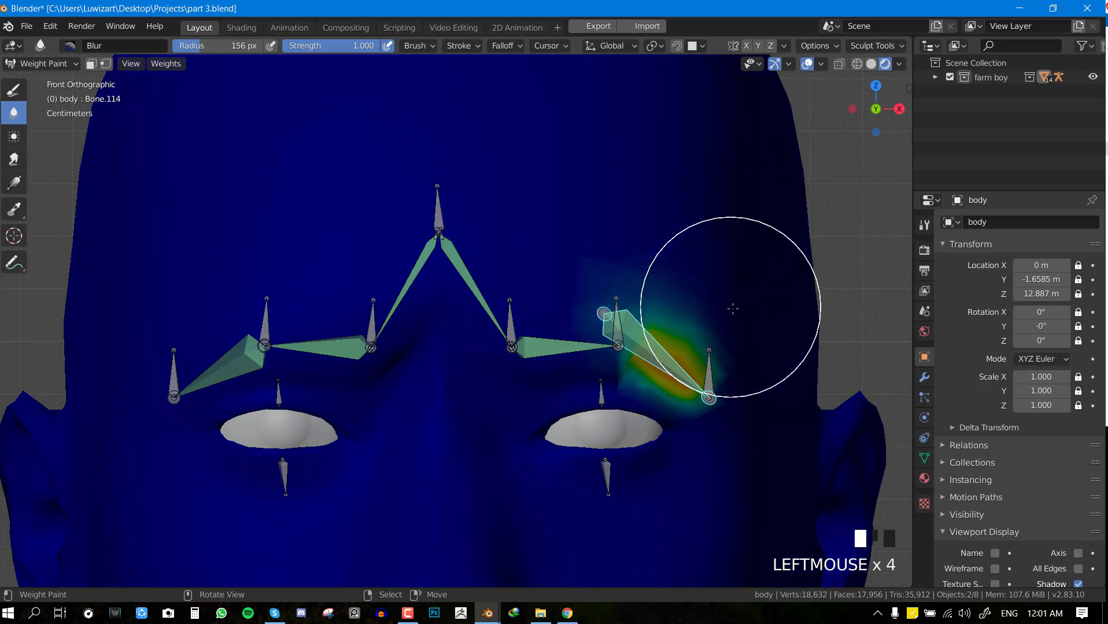
key("ctrl+z")
key("ctrl+z")
key("ctrl+z")
key("alt+g")
left_click(666, 255)
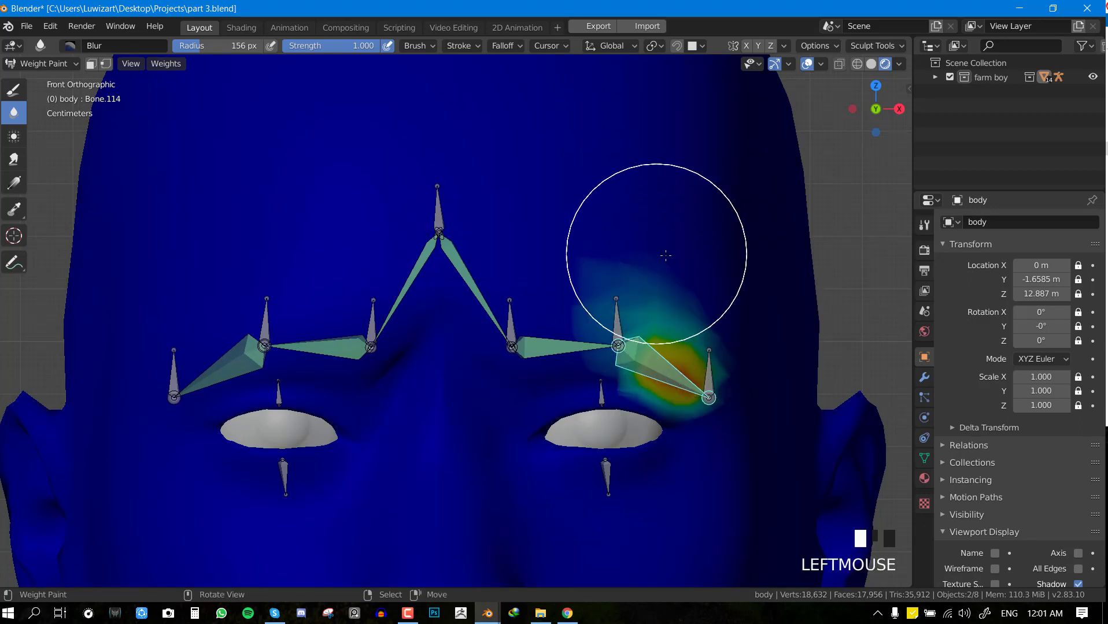
Blur the weights of the mirrored middle brow chain bone, softening the falloff on the forehead above it
right_click(325, 346)
left_click(363, 252)
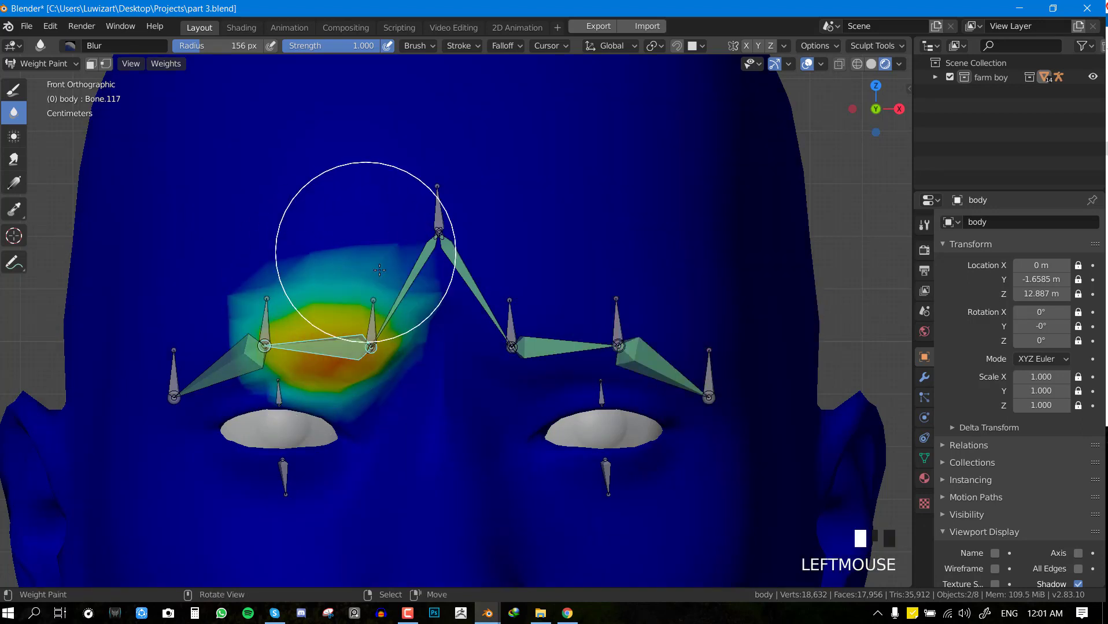
left_click(365, 252)
left_click(275, 269)
left_click(371, 250)
left_click(277, 358)
left_click(99, 309)
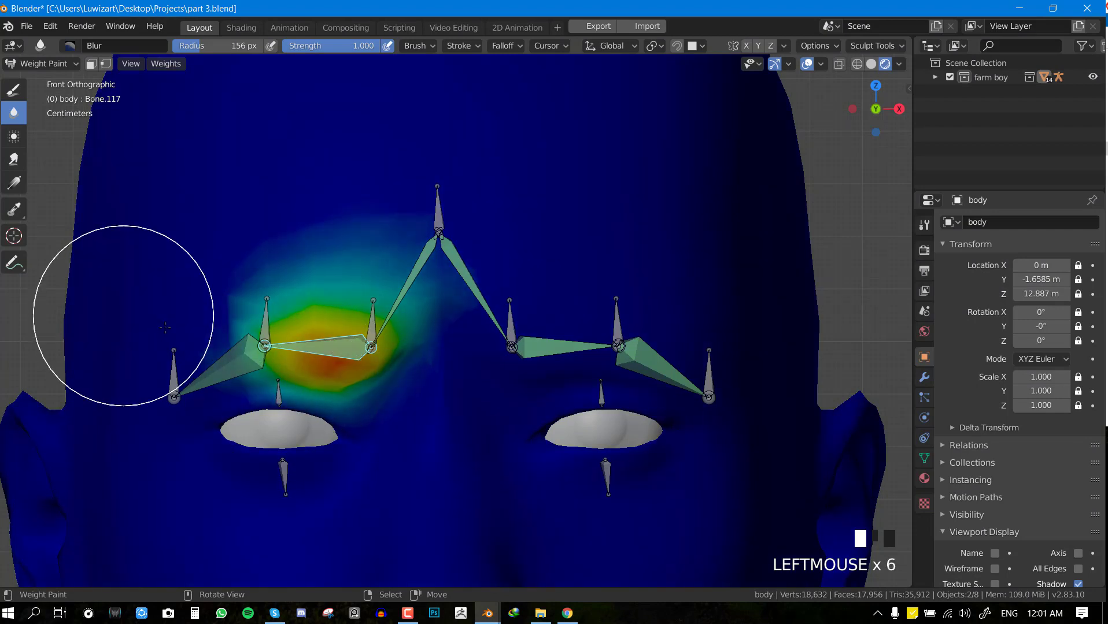
Blur the weights of the mirrored outer brow chain bone along its upper edge
right_click(194, 371)
right_click(211, 362)
left_click(197, 278)
left_click(231, 292)
left_click(253, 302)
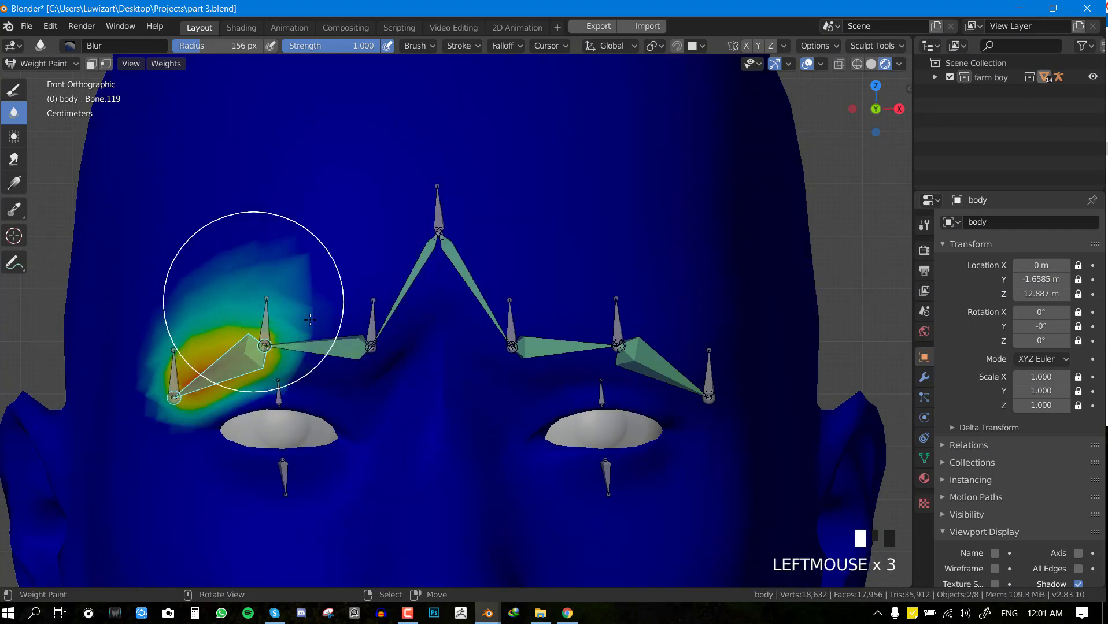
Erase the mirrored outer brow chain bone's weight near the eyelid using the Draw brush at weight 0.000, strength 1.000 and radius 139 px
scroll(549, 310, "up", 5)
key("space")
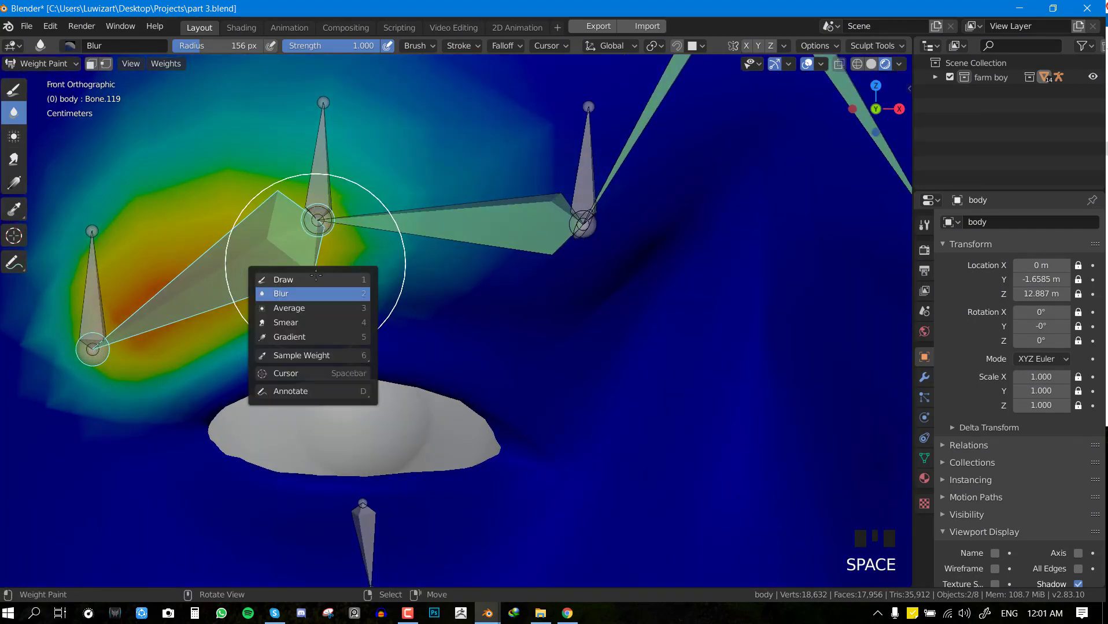
left_click(284, 276)
left_click_drag(238, 46, 145, 46)
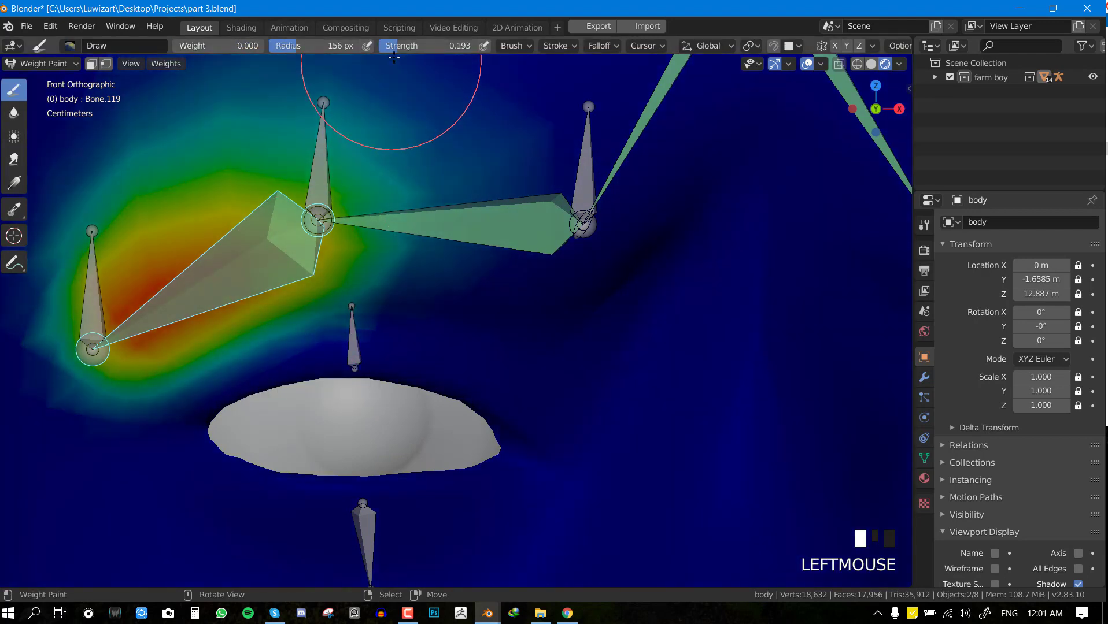
middle_click_drag(411, 122, 500, 54, "shift")
left_click(252, 350)
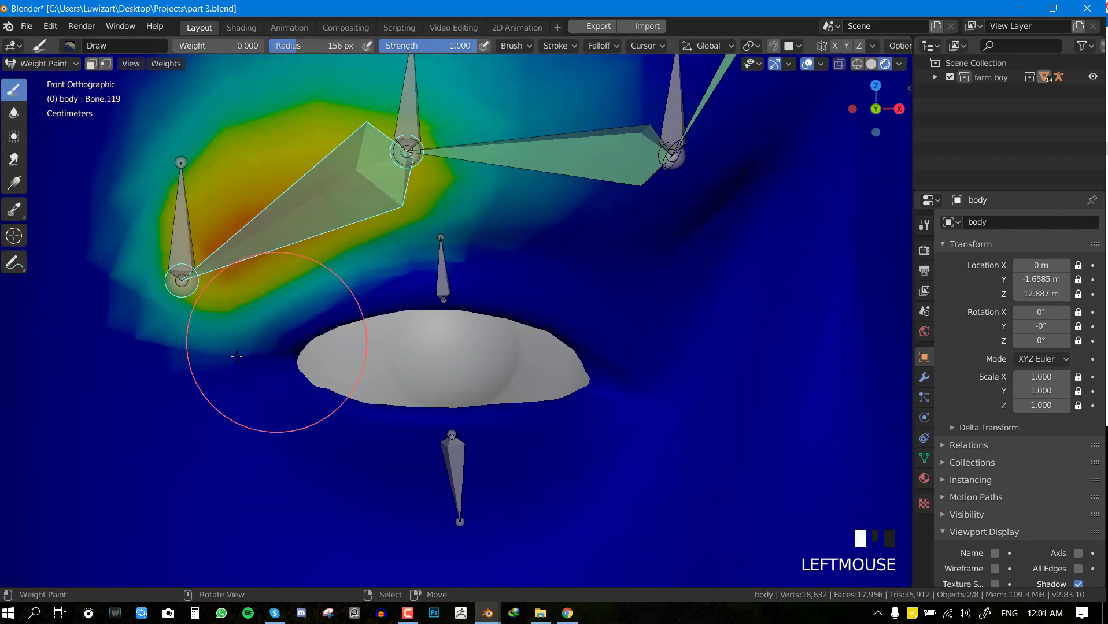
left_click(250, 341)
left_click(248, 333)
left_click(185, 347)
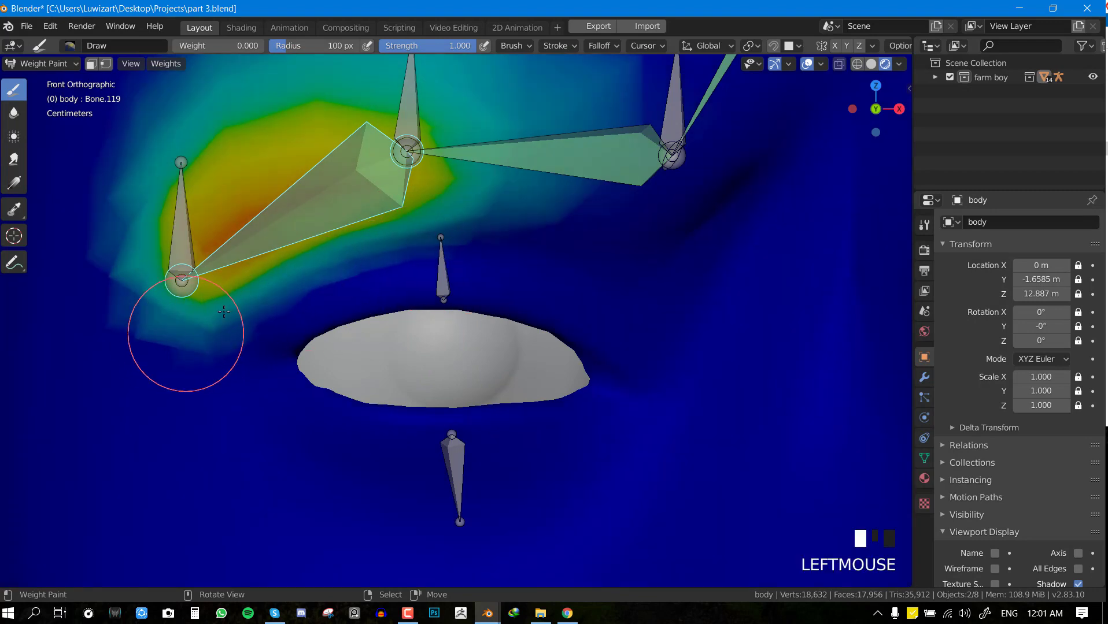
key("f")
left_click(328, 310)
left_click(291, 278)
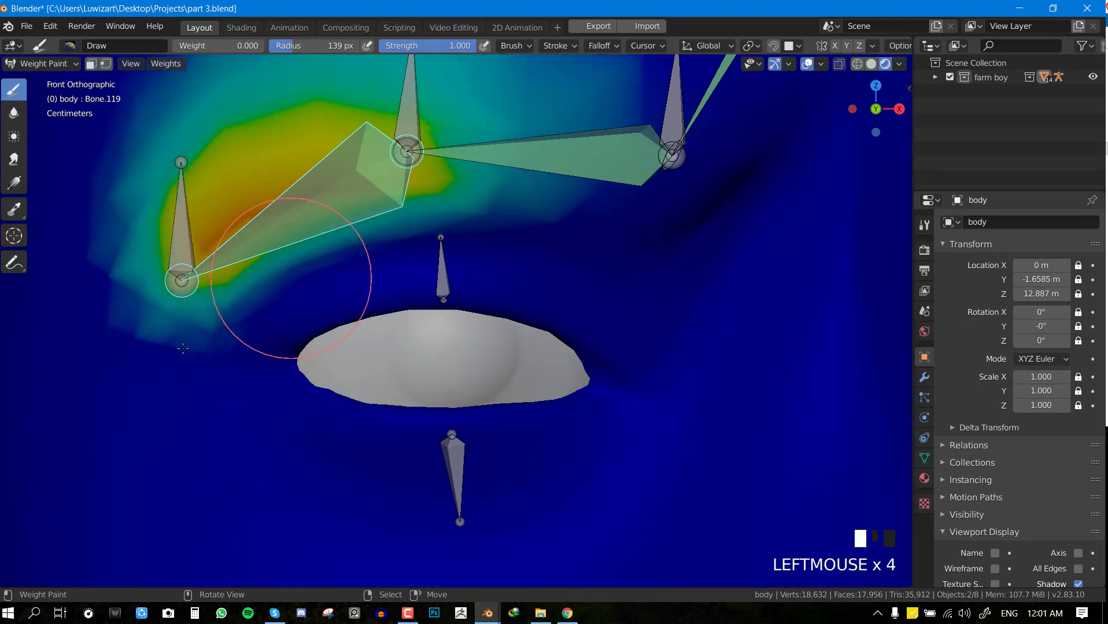
Erase the mirrored middle brow chain bone's weight between the brow and the upper eyelid
scroll(555, 277, "down", 2)
middle_click_drag(566, 313, 297, 312, "shift")
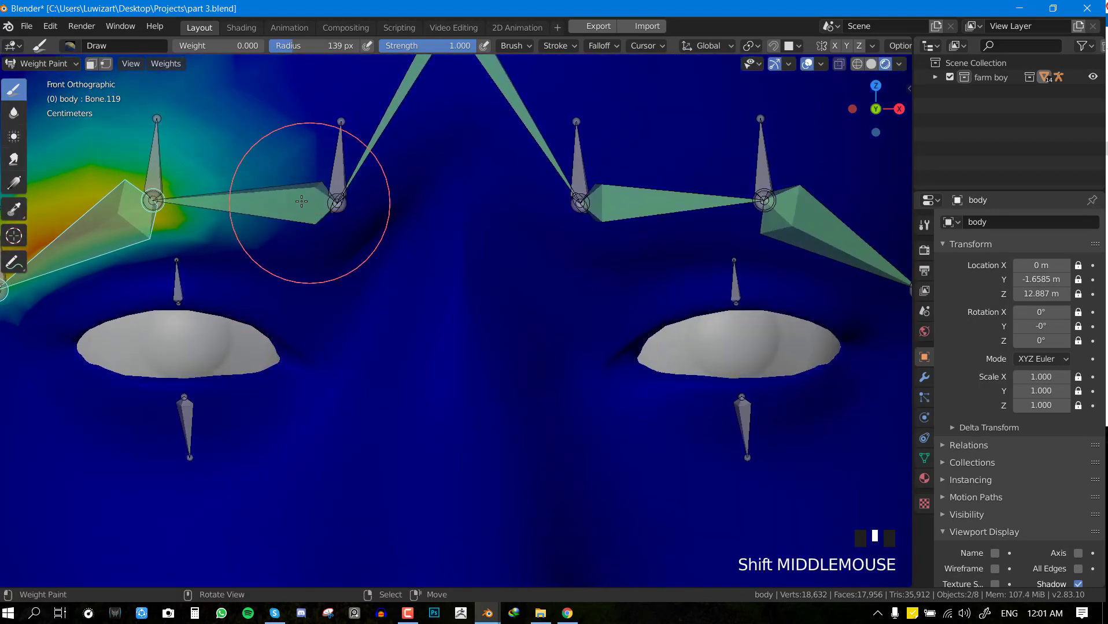
right_click(288, 209)
mouse_move(278, 307)
left_mouse_down()
mouse_move(319, 318)
mouse_move(199, 309)
mouse_move(249, 280)
mouse_move(324, 304)
left_mouse_up()
left_click(143, 288)
left_click(261, 270)
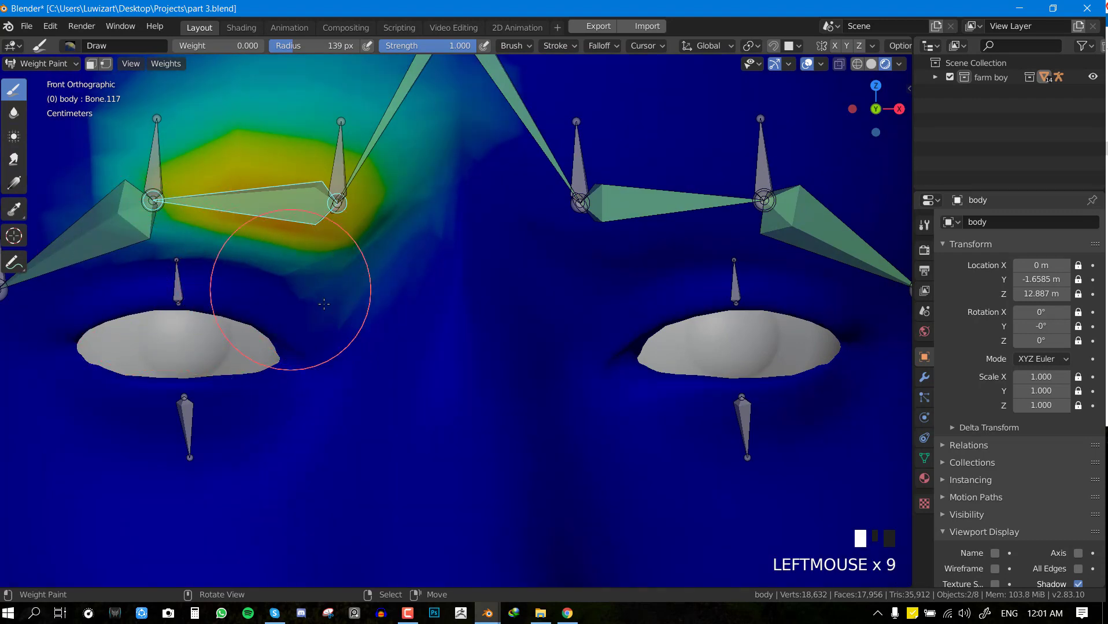
Erase the unmirrored middle brow chain bone's weight between the brow and the upper eyelid
middle_click_drag(397, 322, 234, 283, "shift")
right_click(498, 153)
left_click(556, 238)
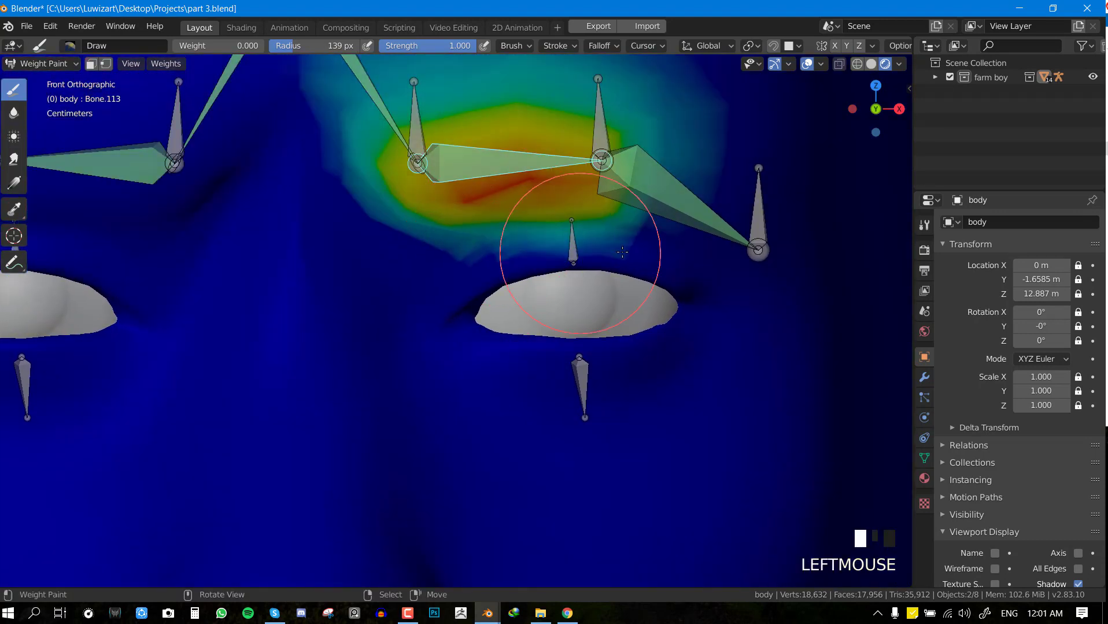
left_click(578, 237)
left_click(608, 237)
left_click_drag(417, 261, 604, 236)
mouse_move(434, 261)
left_mouse_down()
mouse_move(606, 233)
mouse_move(471, 264)
mouse_move(585, 240)
left_mouse_up()
Erase the unmirrored outer brow chain bone's weight above the upper eyelid
middle_click_drag(588, 247, 474, 256, "shift")
right_click(543, 222)
left_click_drag(524, 206, 480, 263)
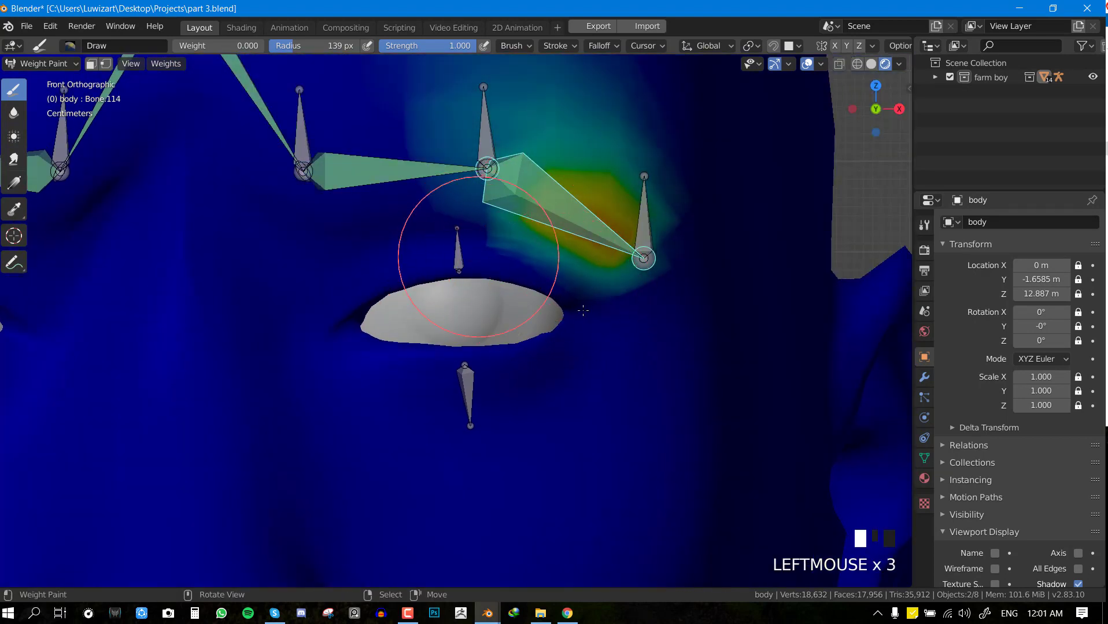
Leave Weight Paint mode, put the armature in Pose Mode and clear the location of all its bones
key("ctrl+Tab")
left_click(352, 282)
scroll(366, 267, "down", 3)
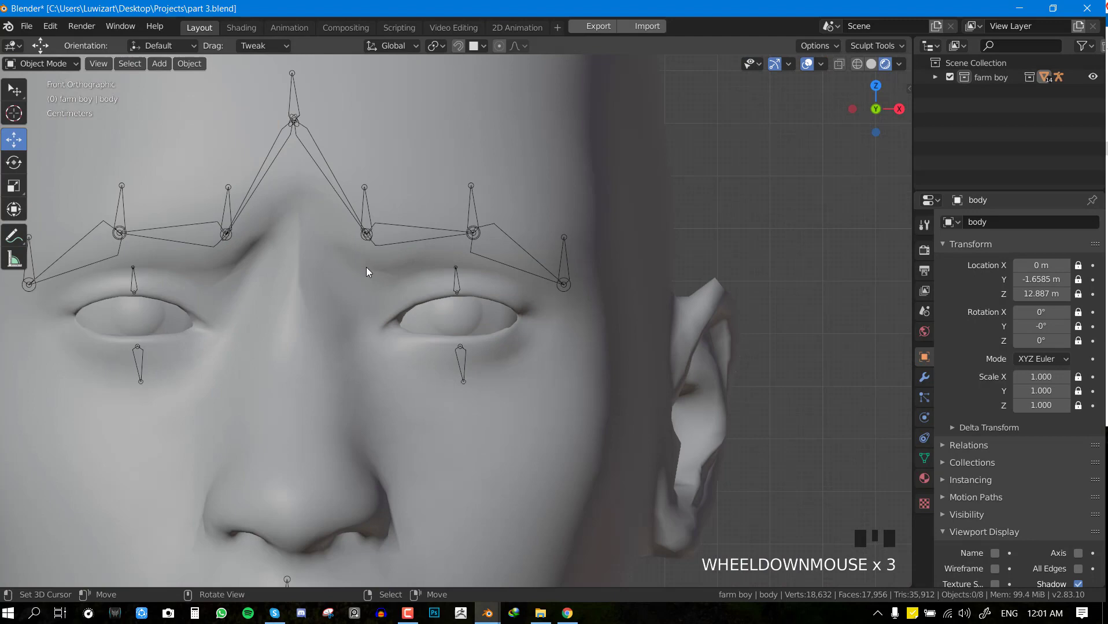
right_click(365, 206)
key("ctrl+Tab")
key("a")
key("alt+g")
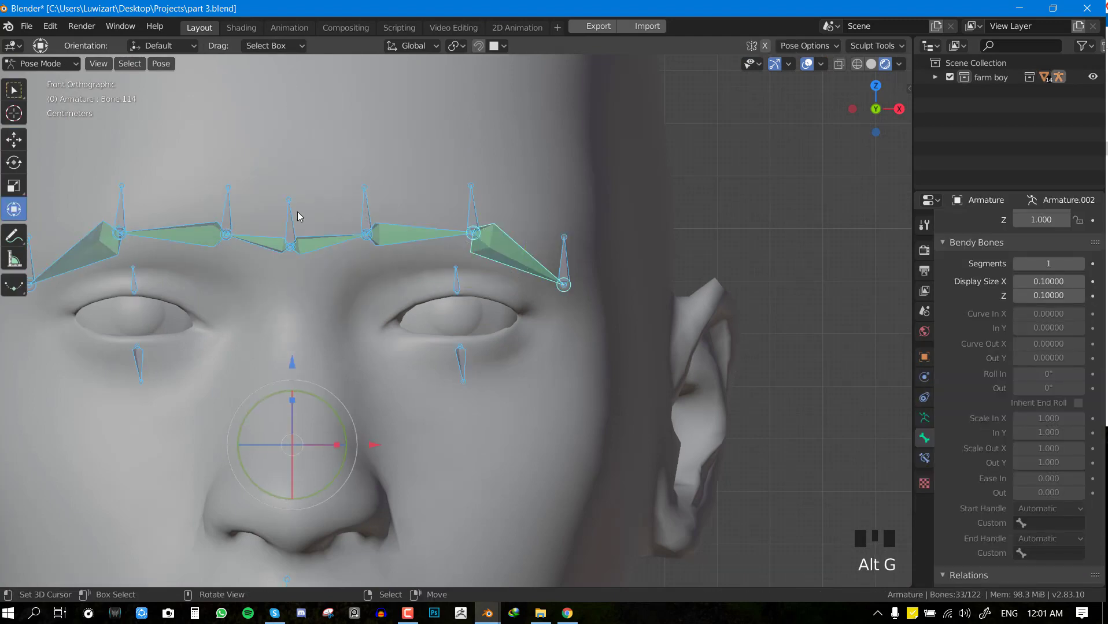
Test the unmirrored brow controls by moving the middle one upward and reset all the bones
right_click(297, 212)
right_click(372, 210)
key("g")
right_click(448, 208)
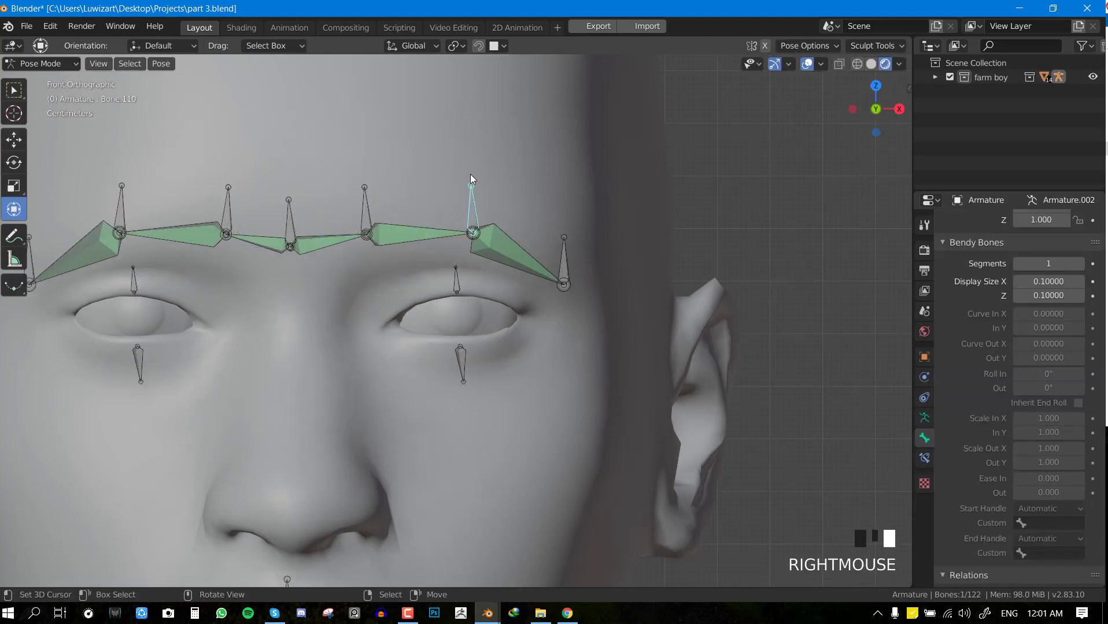
key("g")
left_click(469, 152)
right_click(562, 264)
key("a")
key("alt+r")
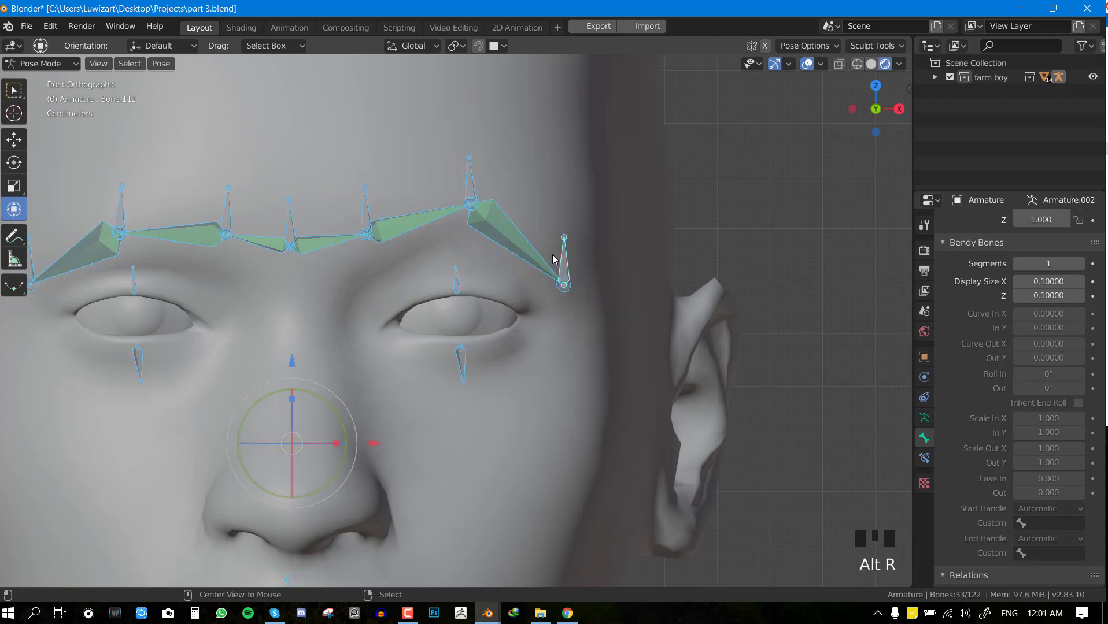
In Edit Mode, parent the unmirrored brow's inner and outer controls to its middle control with Keep Offset
mouse_move(554, 259)
middle_mouse_down()
mouse_move(522, 276)
mouse_move(568, 257)
middle_mouse_up()
key("alt+a")
right_click(569, 256)
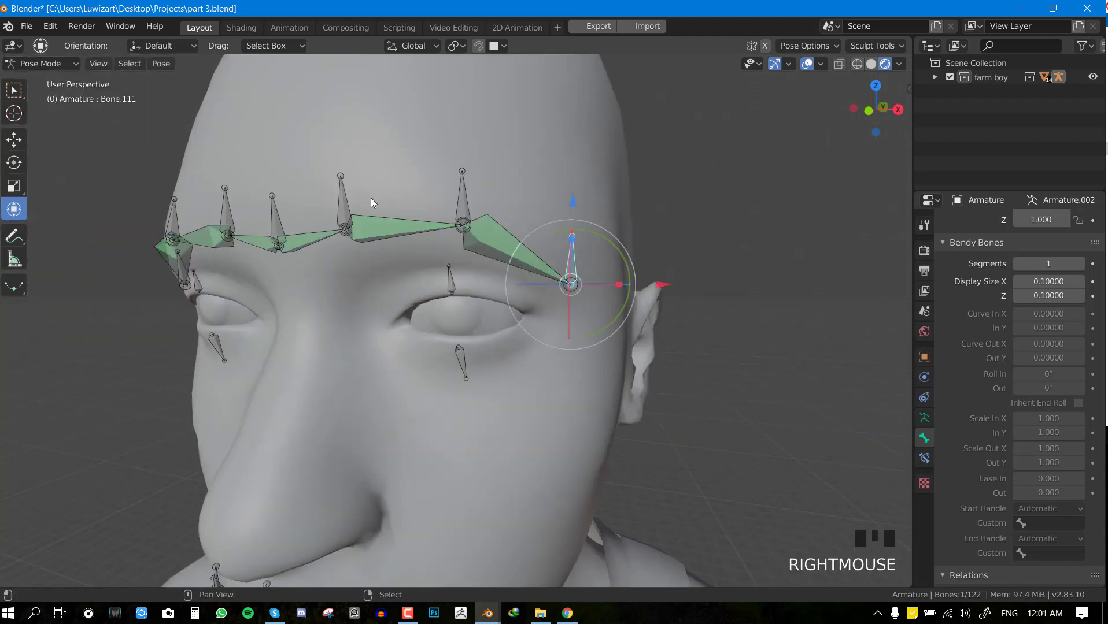
right_click(469, 194, "shift")
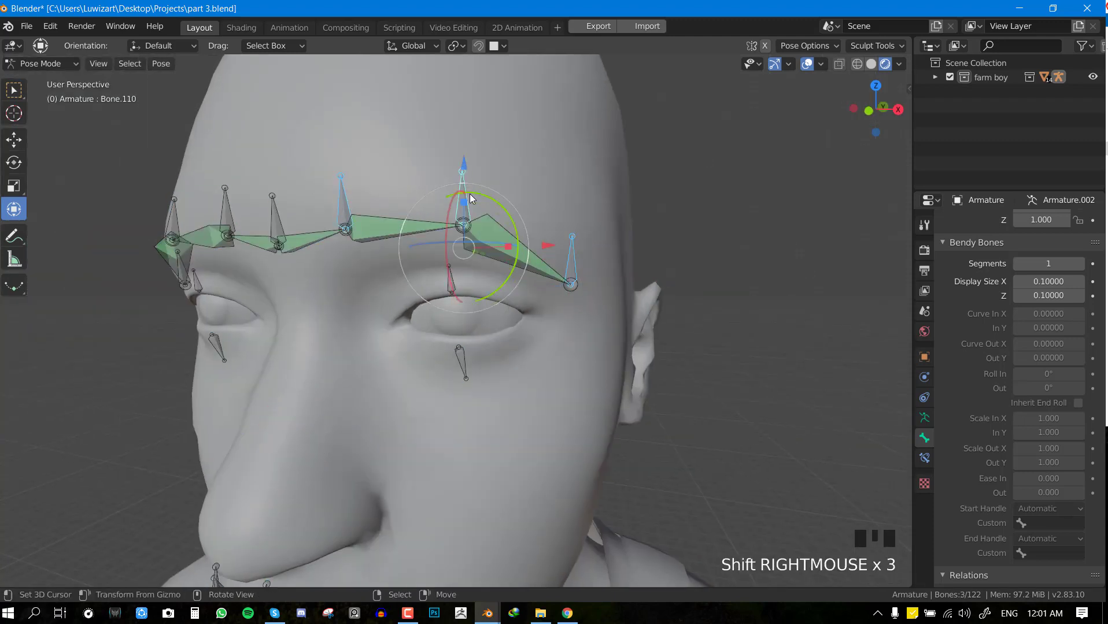
key("Tab")
key("ctrl+p")
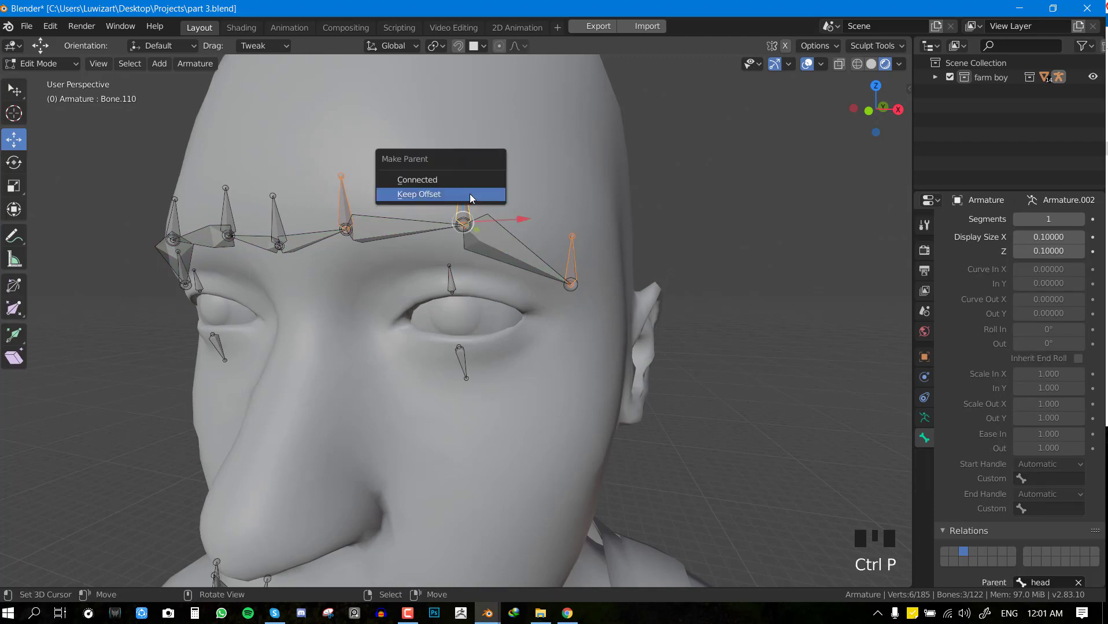
left_click(469, 194)
Parent the mirrored brow's inner and outer controls to its middle control with Keep Offset
key("KP_1")
middle_click_drag(469, 194, 538, 211, "shift")
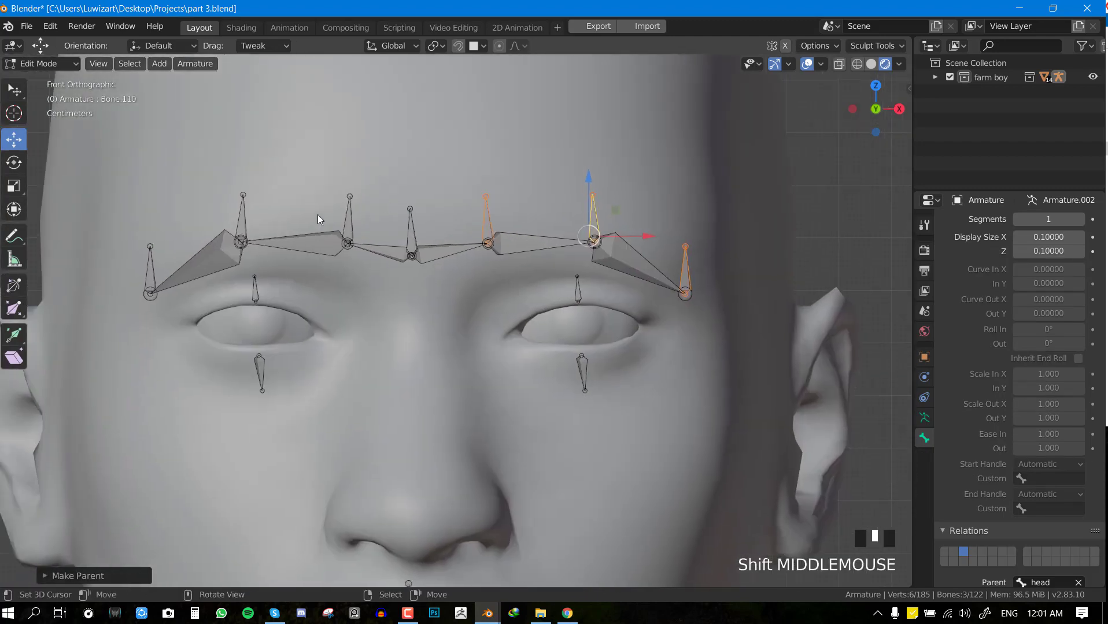
right_click(360, 214)
right_click(339, 220)
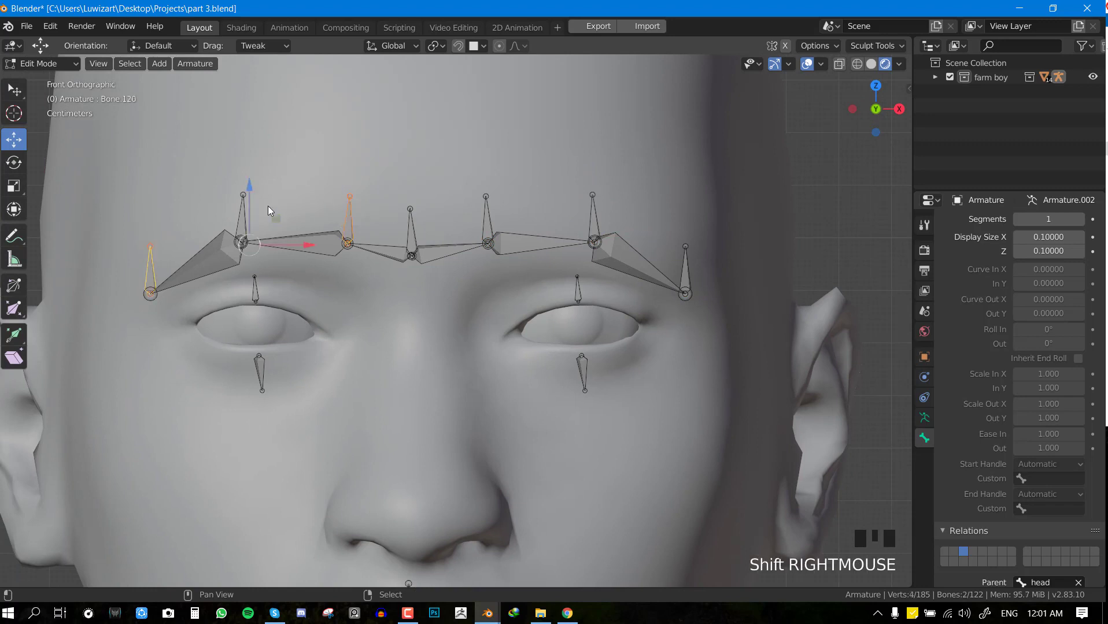
key("ctrl+p")
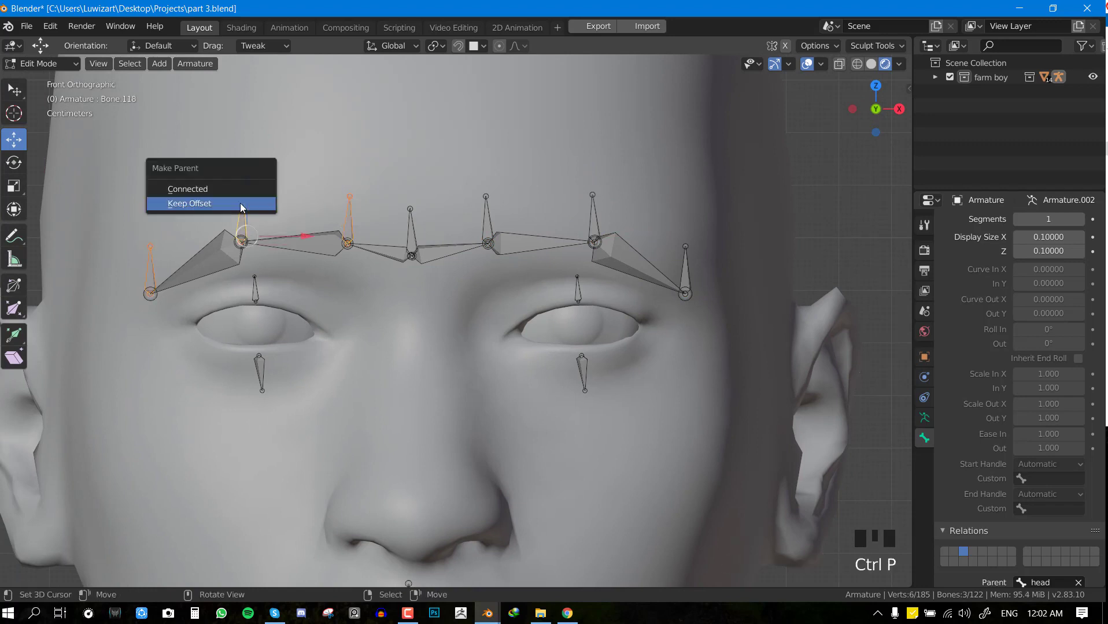
left_click(240, 202)
Parent both middle brow controls to the central brow control with Keep Offset and return to Pose Mode
key("alt+a")
right_click(239, 205)
right_click(596, 208, "shift")
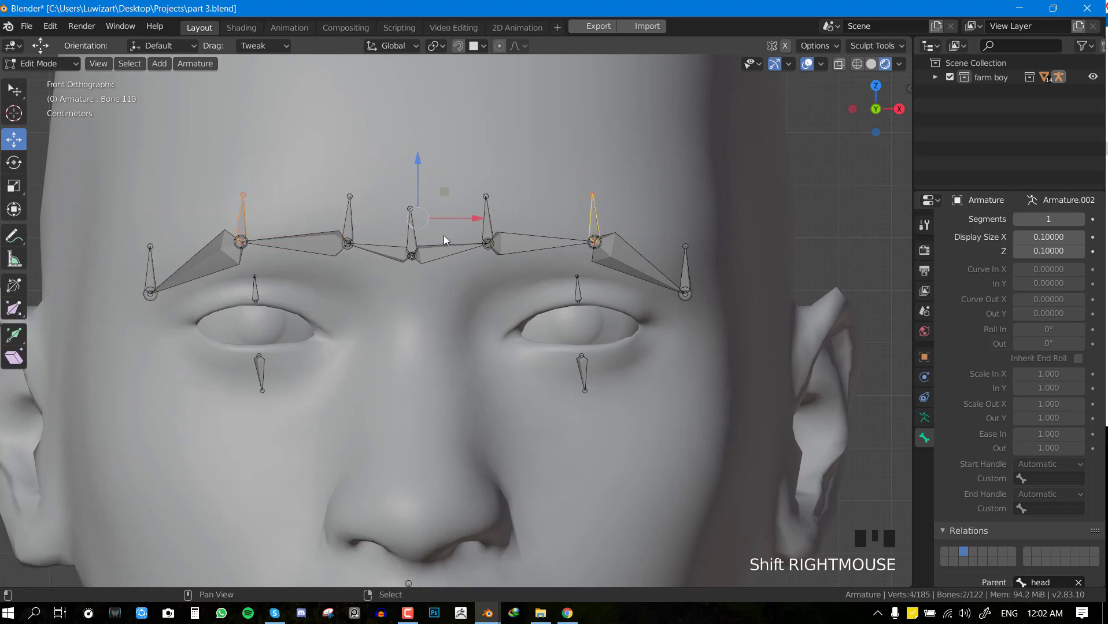
right_click(414, 230, "shift")
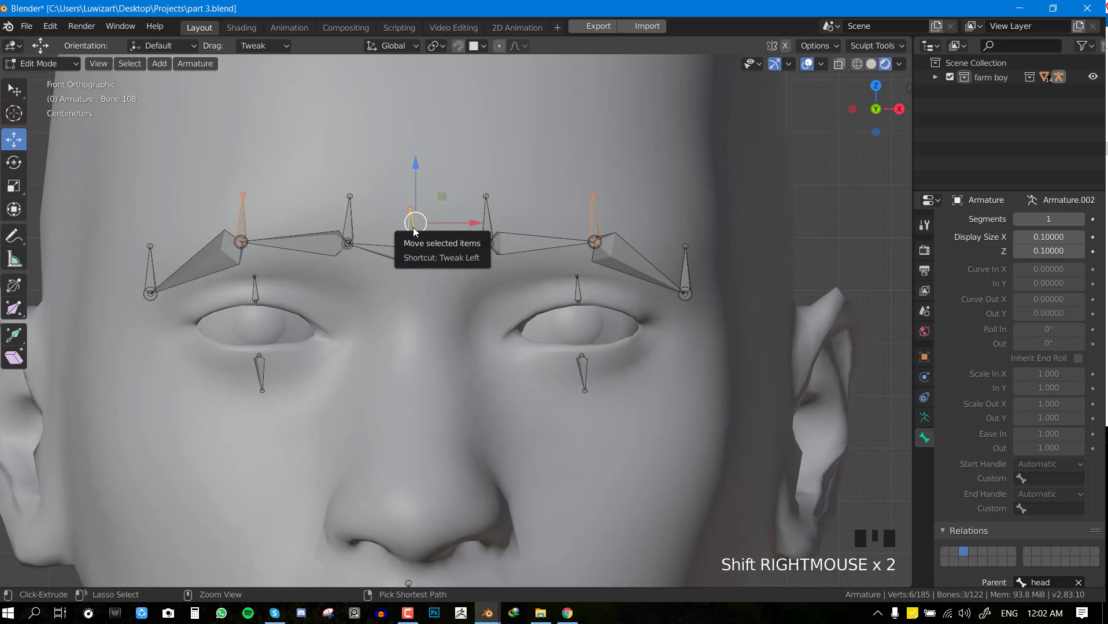
key("ctrl+p")
right_click(414, 232)
key("Tab")
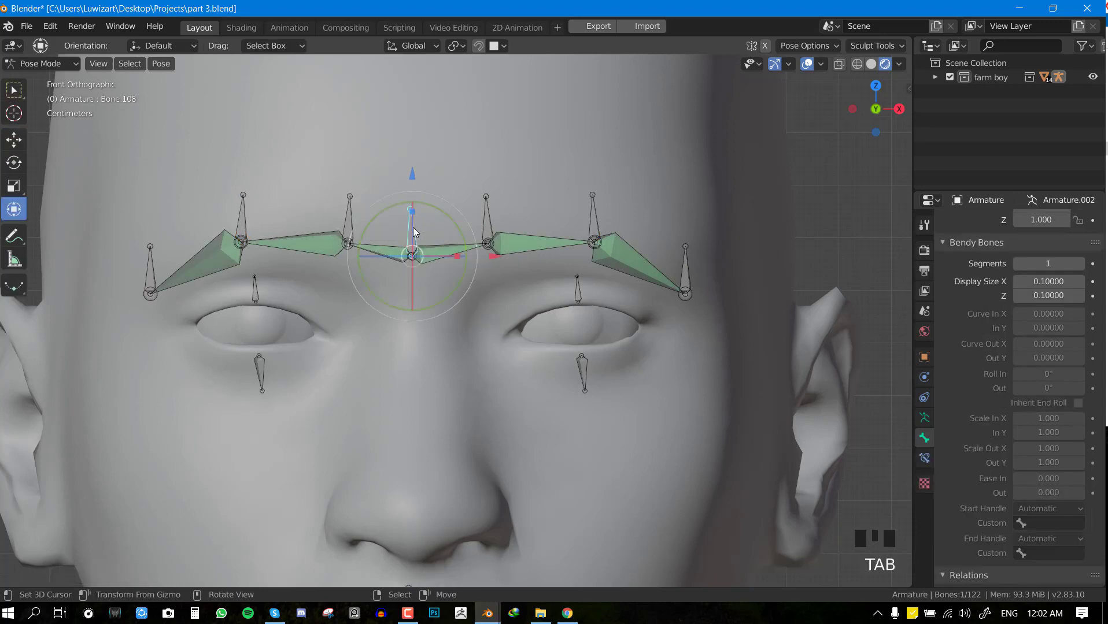
Test the brow hierarchy by moving the central brow control up and down, and clear its location
key("g")
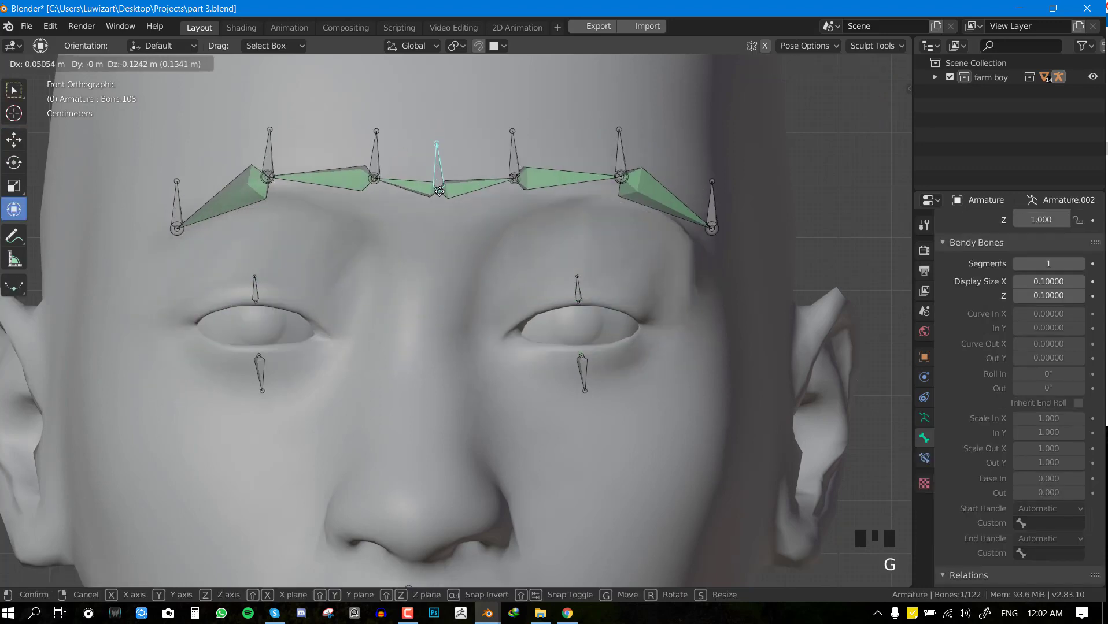
left_click(437, 131)
key("g")
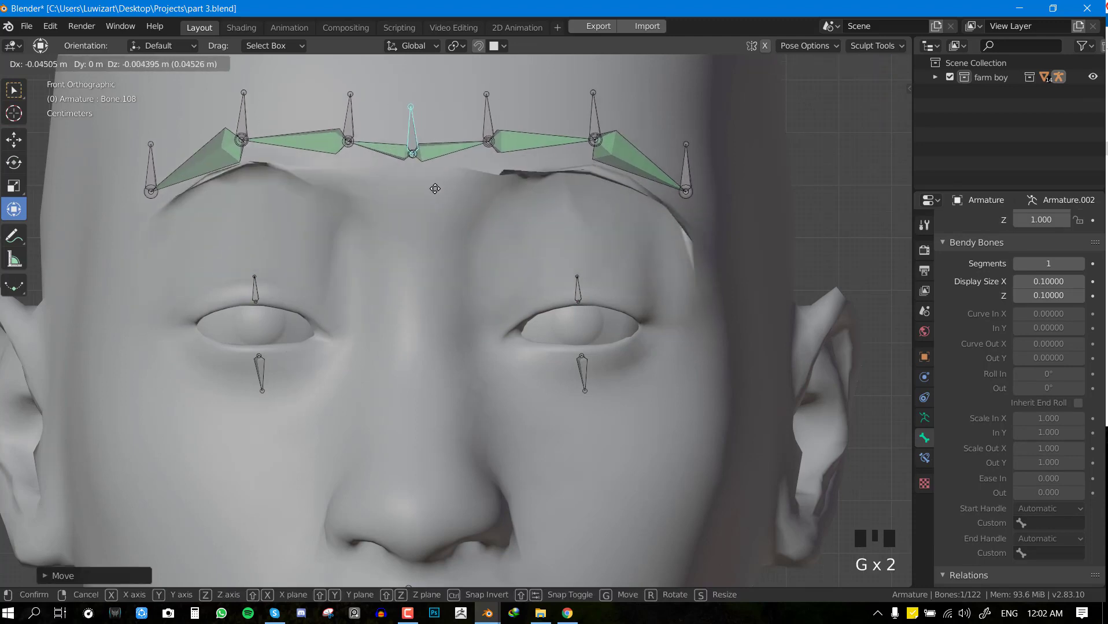
left_click(437, 190)
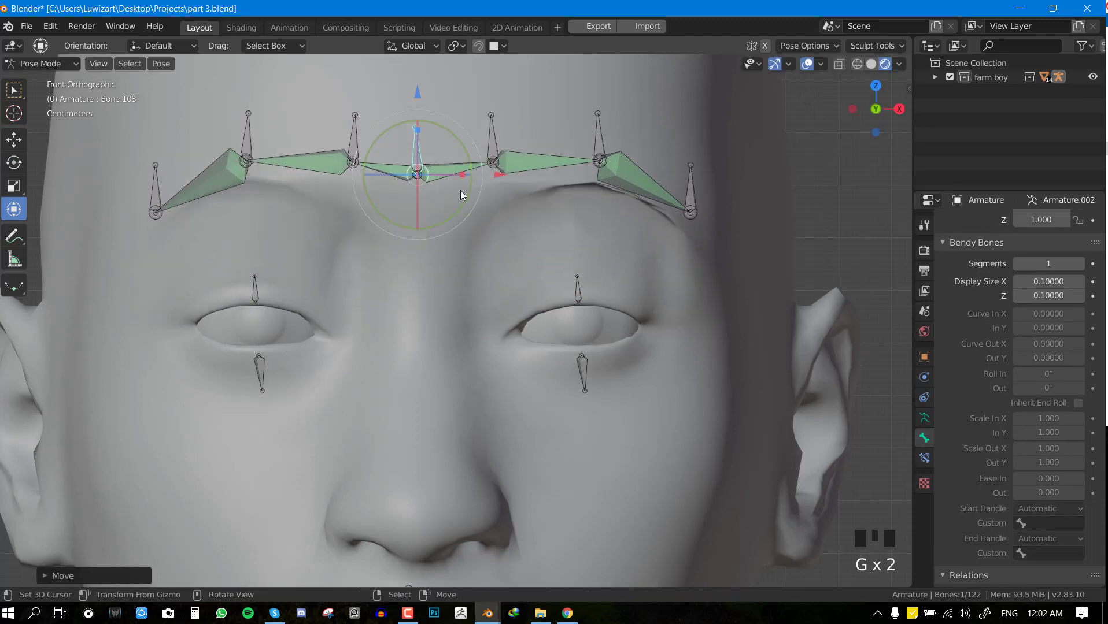
key("alt+g")
Test the unmirrored brow by moving its inner control and repeatedly moving and rotating its middle control
key("g")
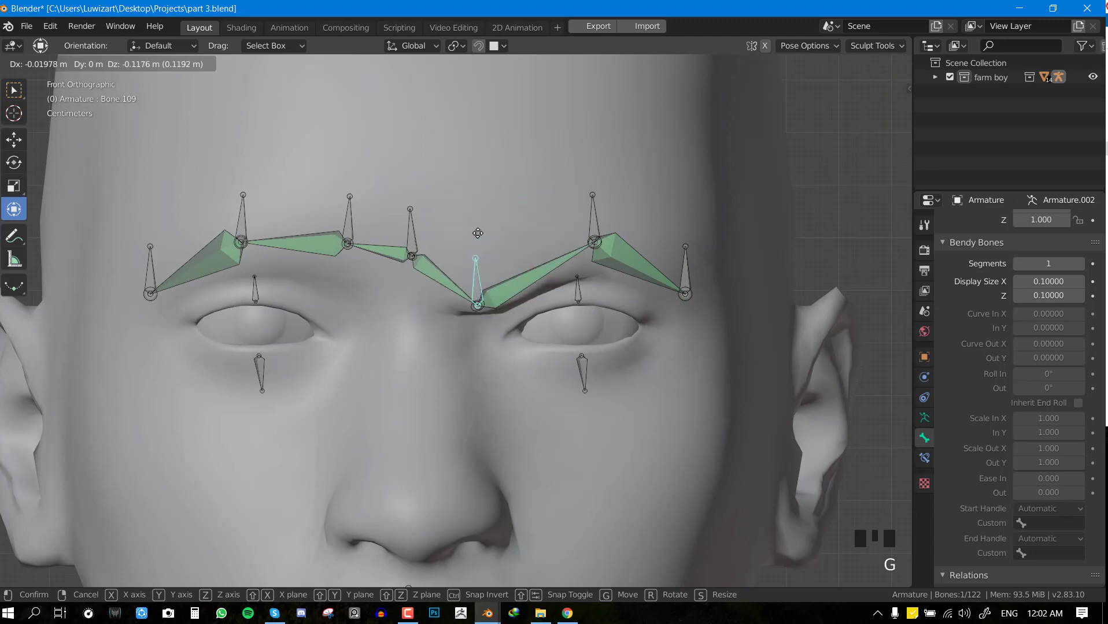
key("Escape")
left_click(591, 245)
key("g")
left_click(594, 282)
key("r")
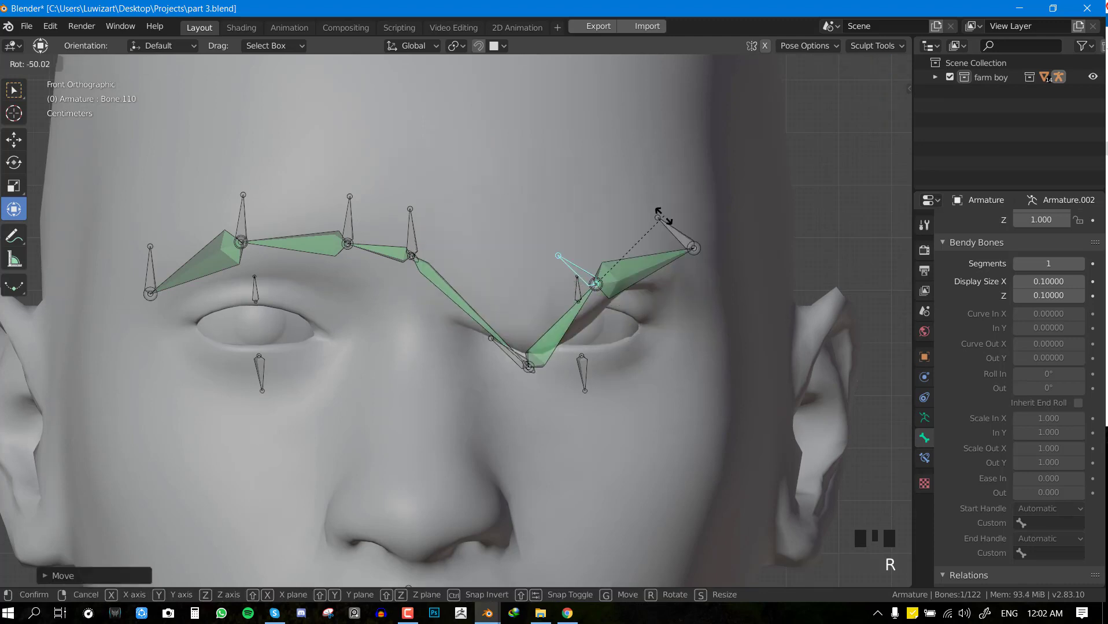
left_click(659, 243)
key("g")
left_click(641, 208)
key("r")
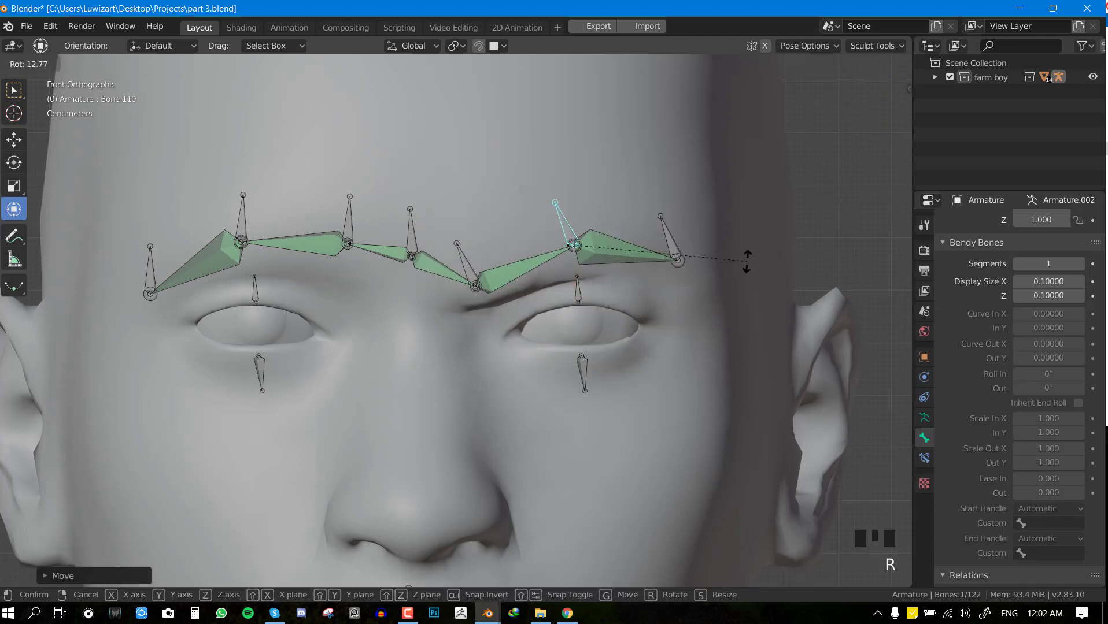
left_click(622, 272)
key("g")
left_click(627, 270)
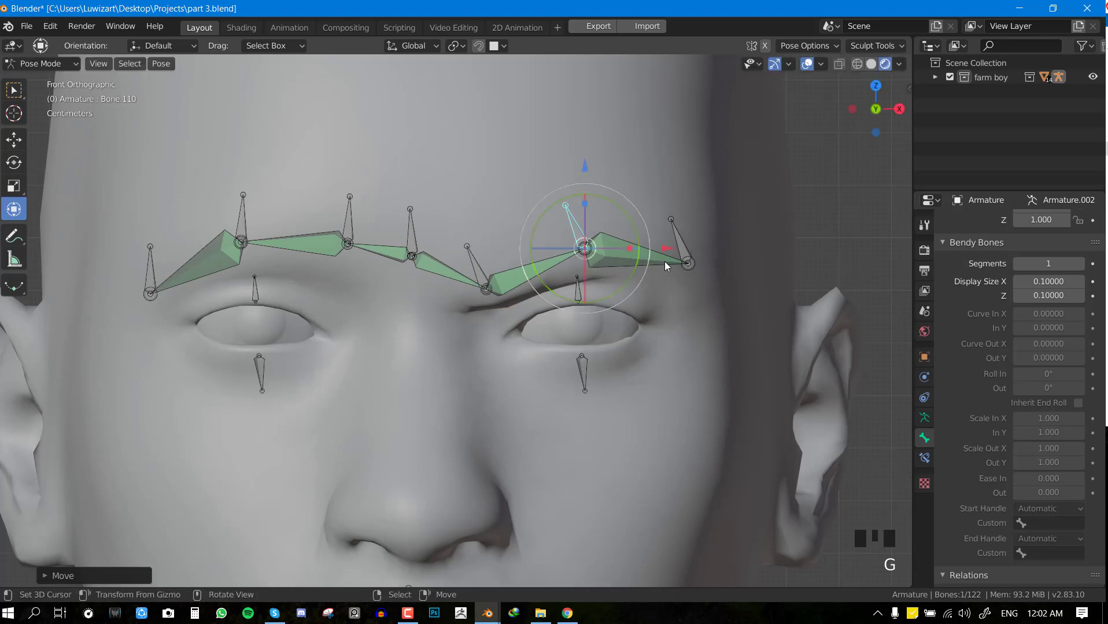
Clear the test pose on all the armature's bones
scroll(488, 285, "down", 4)
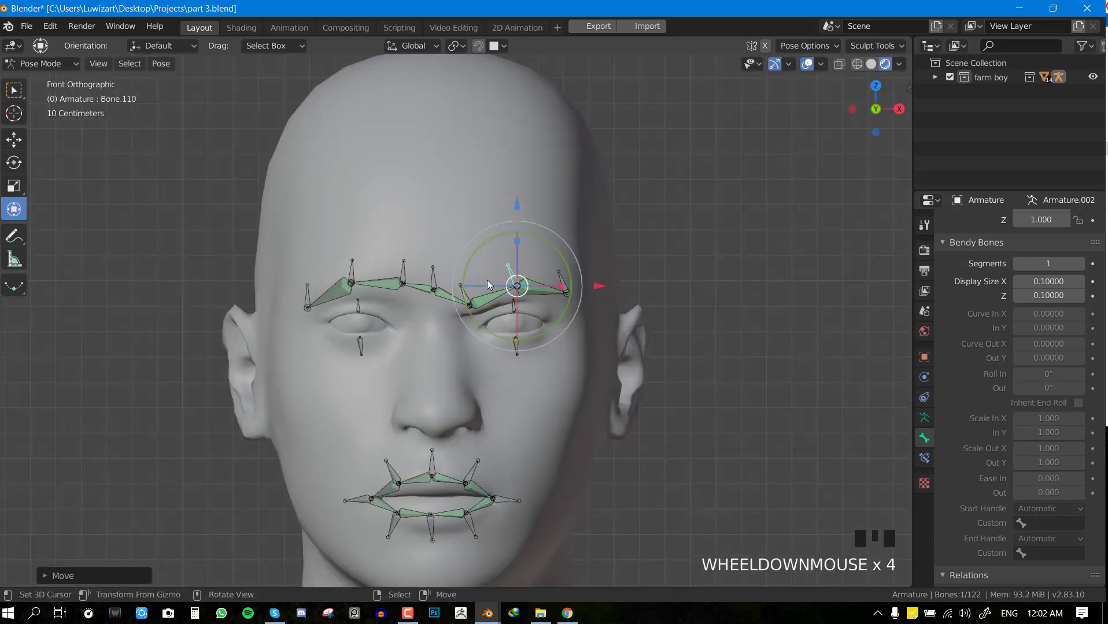
scroll(548, 280, "up", 3)
key("a")
key("alt+g")
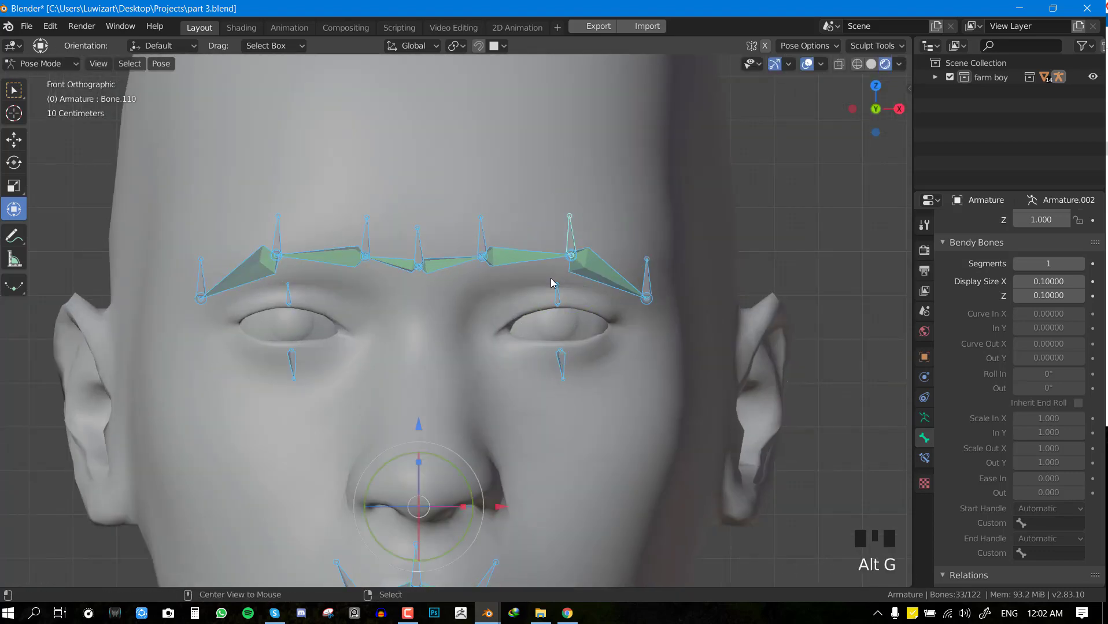
left_click(415, 263)
key("g")
right_click(415, 236)
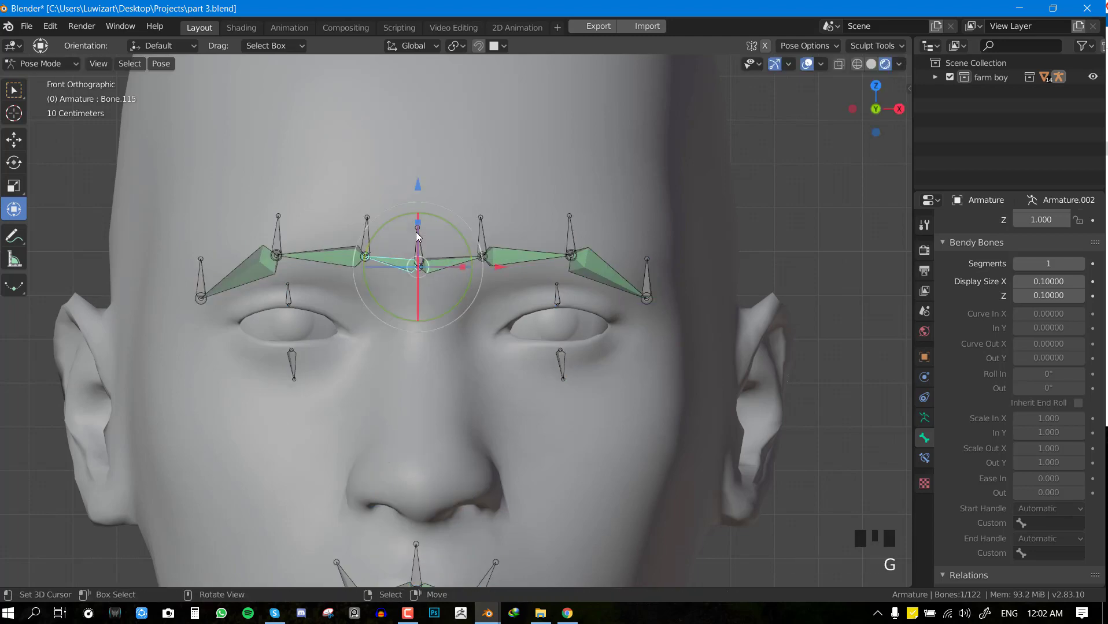
Put the body in Weight Paint mode and select the head bone to show its weights
scroll(417, 236, "down", 4)
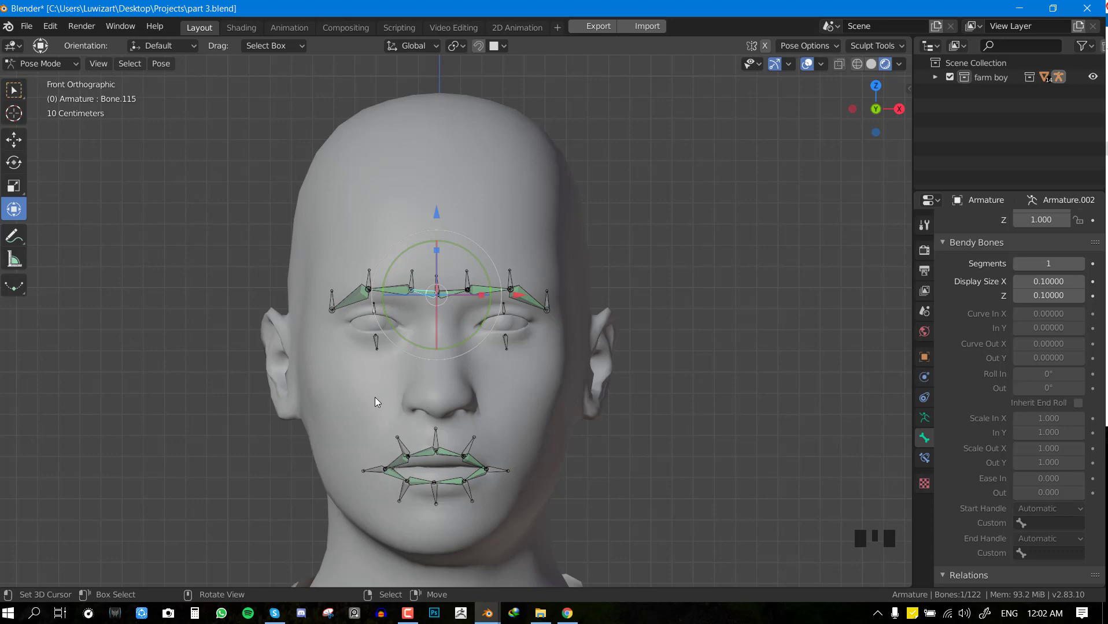
scroll(654, 370, "up", 4)
middle_click_drag(656, 367, 618, 233)
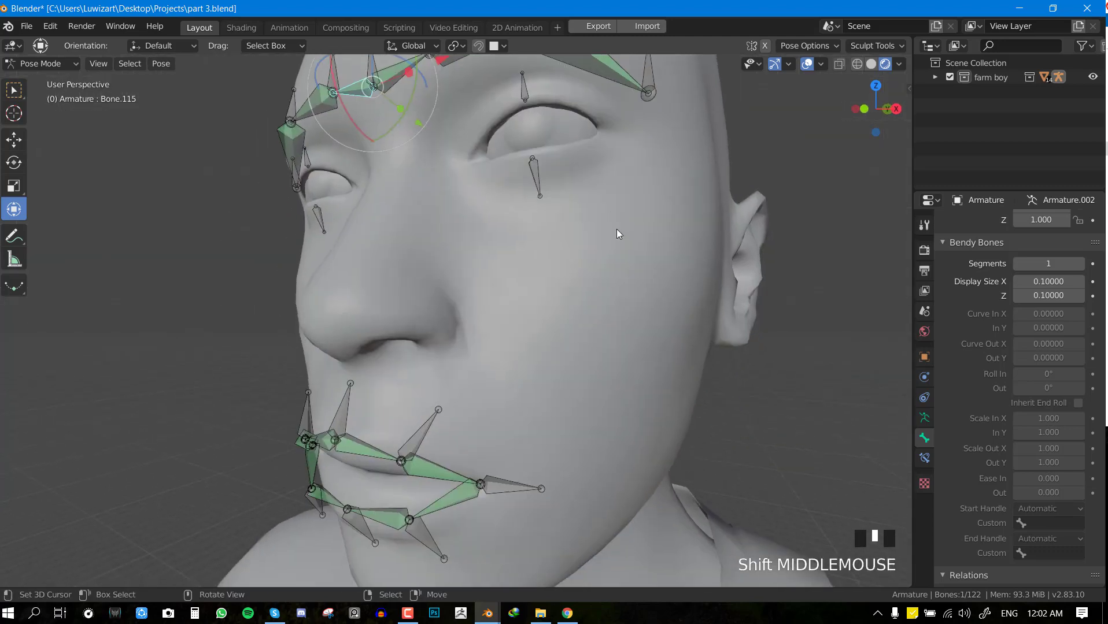
key("KP_1")
scroll(572, 276, "down", 3)
scroll(572, 276, "up", 2)
key("ctrl+Tab")
right_click(390, 169, "shift")
key("ctrl+Tab")
right_click(398, 111)
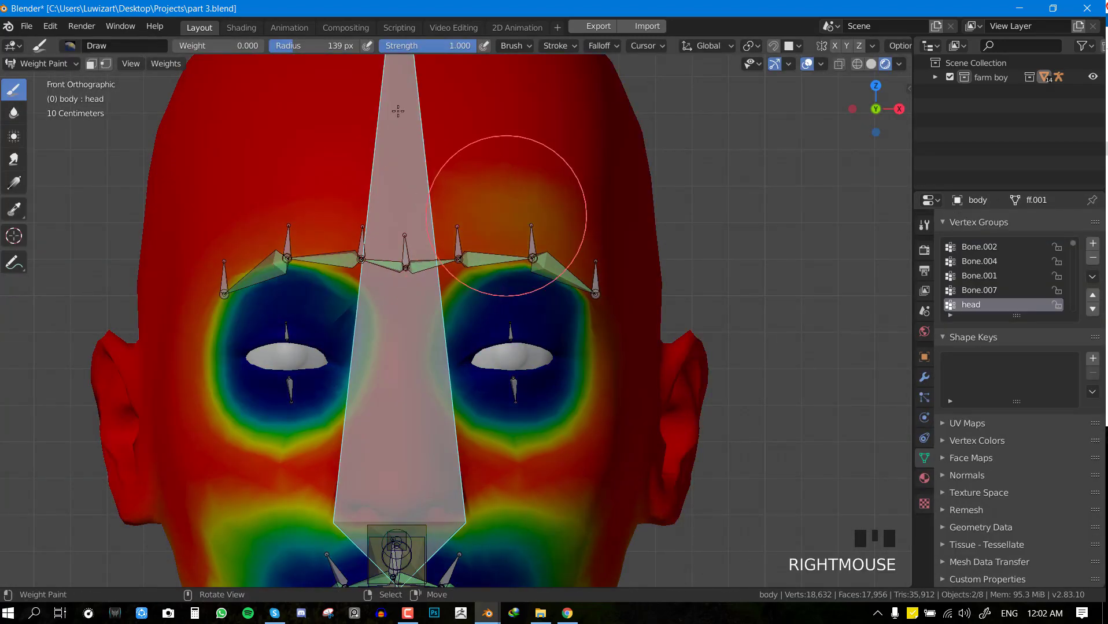
Set the armature's bone display to Stick and return to weight painting the head bone on the body
scroll(507, 215, "down", 2)
key("ctrl+Tab")
left_click(1056, 420)
right_click(463, 196, "shift")
key("ctrl+Tab")
right_click(414, 181)
Erase the head bone's weight across the forehead and both brows with X mirroring on
left_click_drag(415, 182, 453, 208)
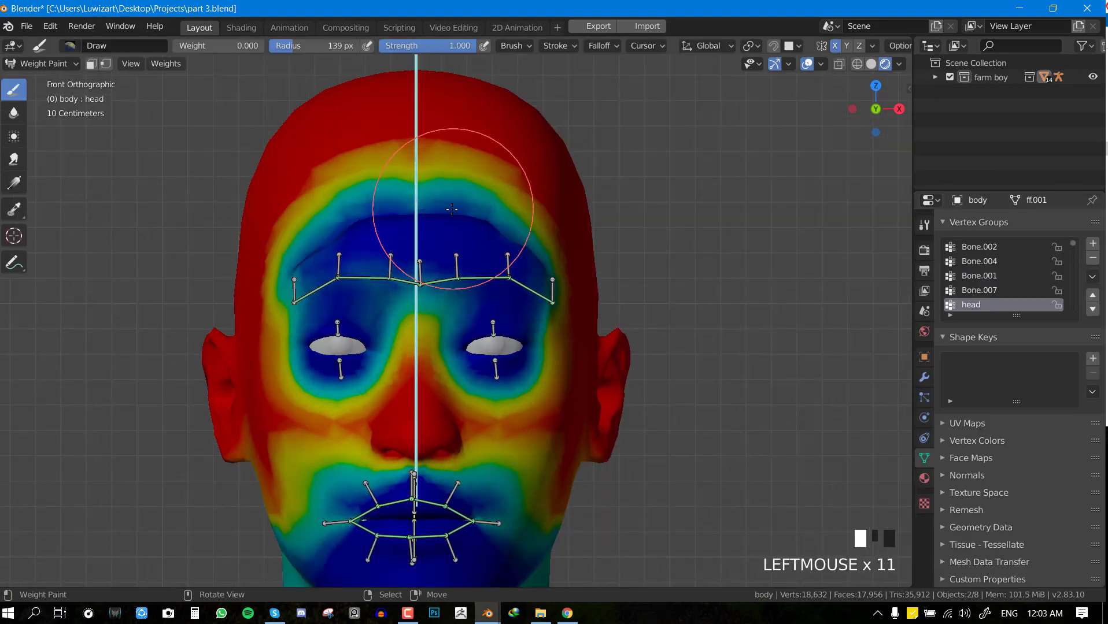
right_click(437, 281)
scroll(437, 281, "up", 3)
mouse_move(438, 281)
middle_mouse_down("shift")
mouse_move(459, 352)
mouse_move(538, 289)
middle_mouse_up("shift")
right_click(543, 206)
key("a")
key("KP_1")
right_click(408, 208)
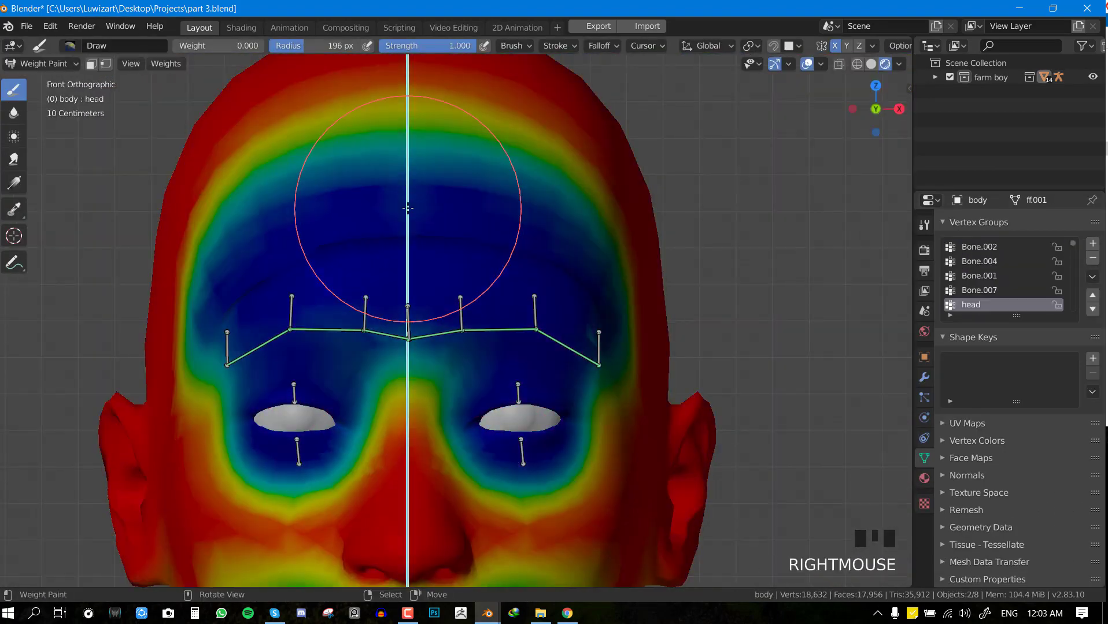
Erase more of the head bone's forehead weight and soften the transition with the Blur tool
middle_click_drag(508, 208, 451, 231)
mouse_move(451, 231)
left_mouse_down()
mouse_move(477, 225)
mouse_move(486, 272)
left_mouse_up()
key("space")
left_click(485, 277)
middle_click_drag(584, 284, 555, 281)
left_click_drag(521, 254, 504, 292)
Try blurring the unmirrored outer brow chain bone's weight with X mirroring on, and undo the strokes
right_click(555, 369)
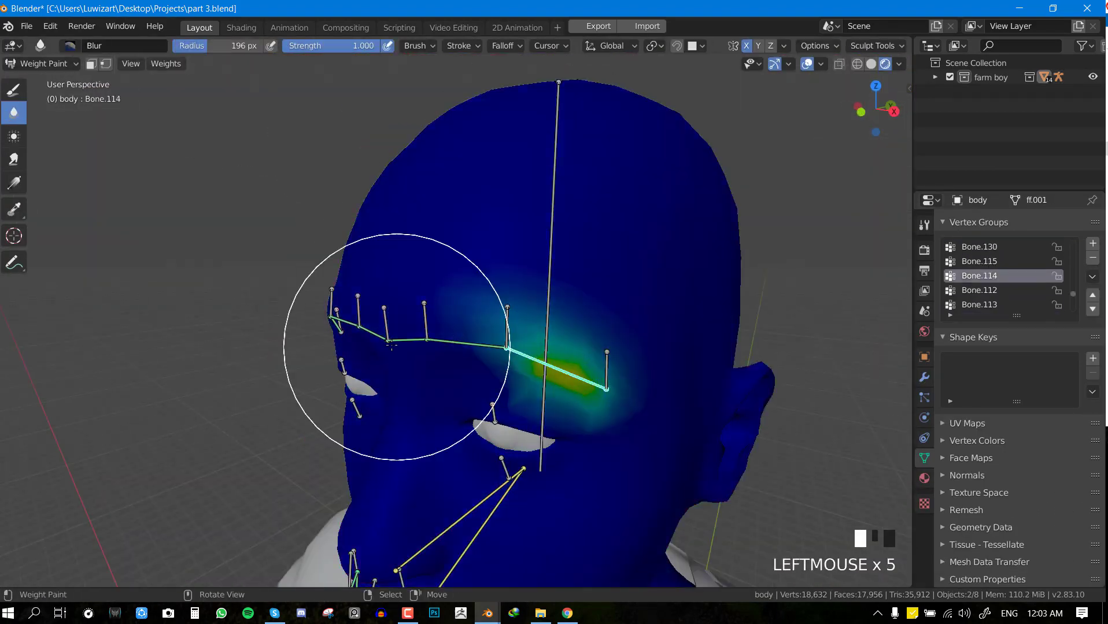
key("KP_1")
key("ctrl+z")
key("ctrl+z")
key("ctrl+z")
key("ctrl+z")
key("ctrl+z")
key("ctrl+z")
key("ctrl+z")
key("ctrl+z")
key("ctrl+z")
key("ctrl+z")
key("ctrl+z")
key("ctrl+z")
key("ctrl+z")
Turn off X mirroring, save the file and select the mirrored outer brow chain bone for painting
left_click(746, 46)
key("ctrl+s")
middle_click_drag(555, 243, 519, 247)
right_click(396, 338)
key("KP_1")
middle_click_drag(317, 322, 339, 331)
scroll(339, 331, "down", 2)
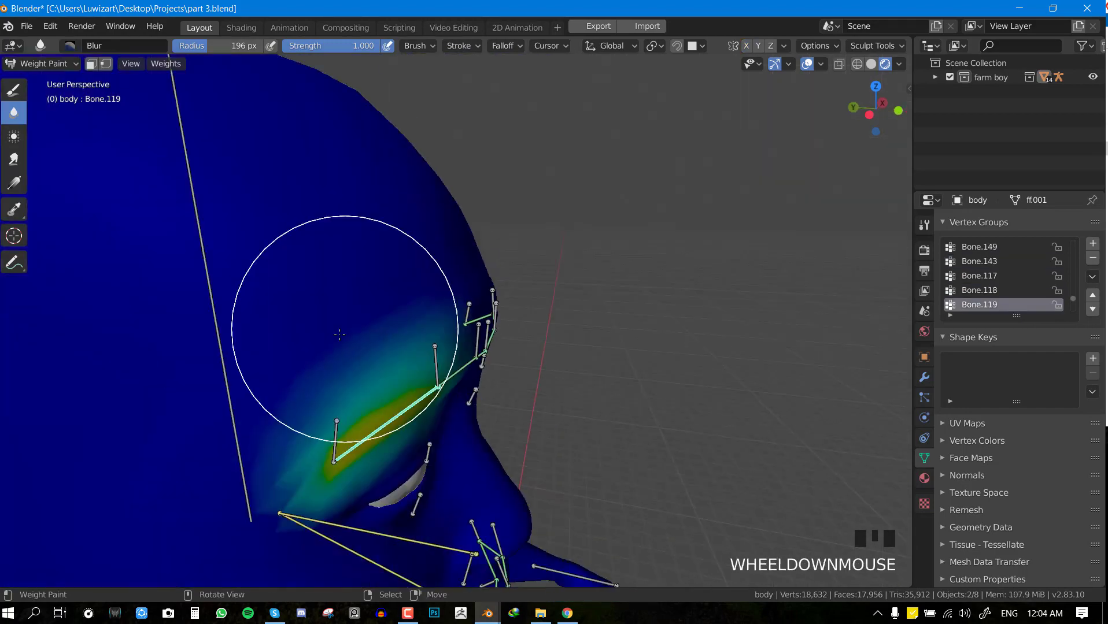
Raise the brow control in Pose Mode to expose the deformation and return the body to Weight Paint mode
key("KP_1")
key("ctrl+Tab")
left_click(228, 304)
right_click(398, 387)
key("g")
left_click(422, 302)
key("ctrl+Tab")
Try painting the mirrored outer brow chain bone's weight above the brow, and undo the strokes
middle_click_drag(423, 303, 375, 260)
left_click_drag(376, 260, 286, 217)
key("space")
key("ctrl+z")
key("ctrl+z")
key("ctrl+z")
key("ctrl+z")
Repaint the mirrored outer brow chain bone's weight around the brow and soften it with the Blur tool
left_click_drag(347, 254, 300, 219)
middle_click_drag(283, 232, 327, 238)
left_click(13, 113)
right_click(358, 193)
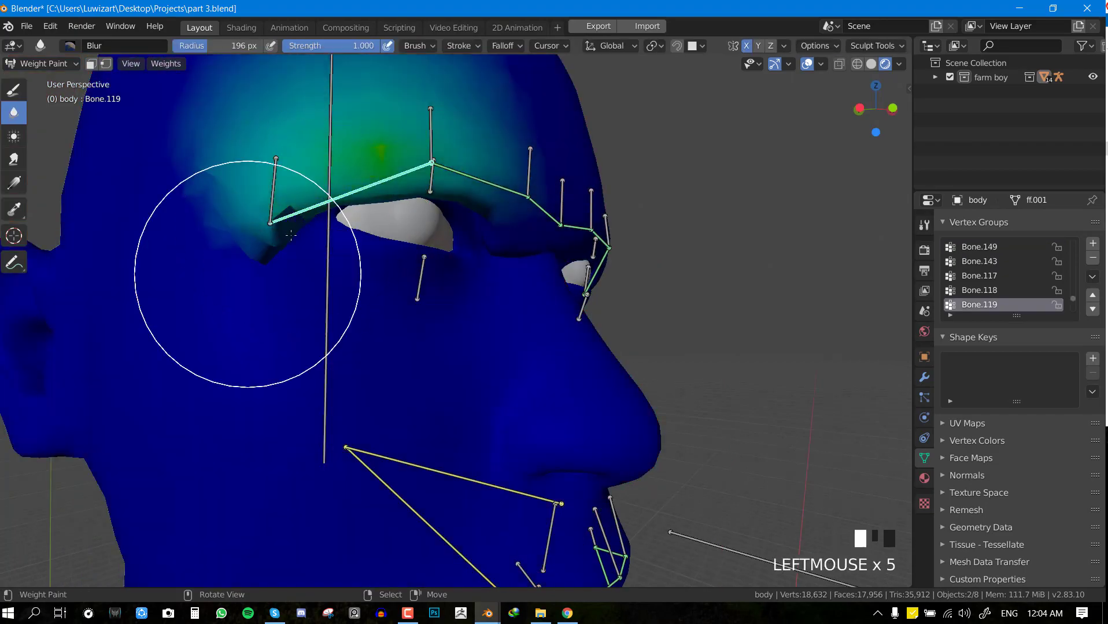
right_click(325, 312)
middle_click_drag(260, 282, 610, 230)
scroll(610, 230, "down", 2)
right_click(382, 268)
key("KP_1")
Turn off X mirroring, test-move the unmirrored middle brow control in Pose Mode and clear all bone locations
left_click(747, 46)
key("ctrl+Tab")
right_click(615, 222)
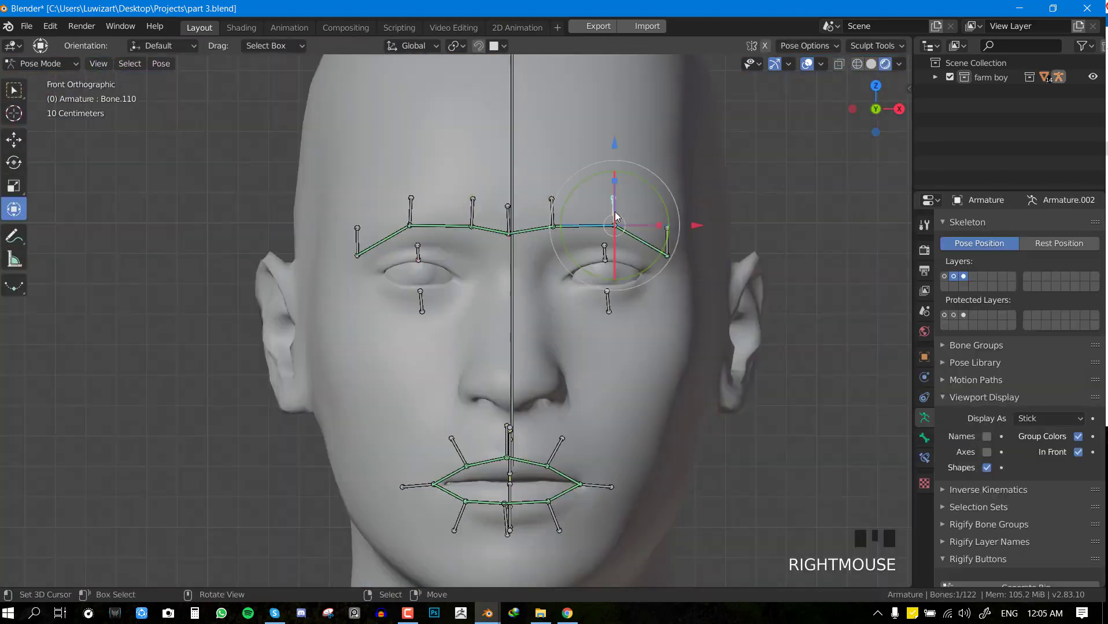
key("g")
key("a")
key("alt+g")
Duplicate an eyelid control bone in Edit Mode and place the copy on the surface of the upper cheek
key("a")
right_click(579, 269)
key("g")
key("Tab")
key("shift+d")
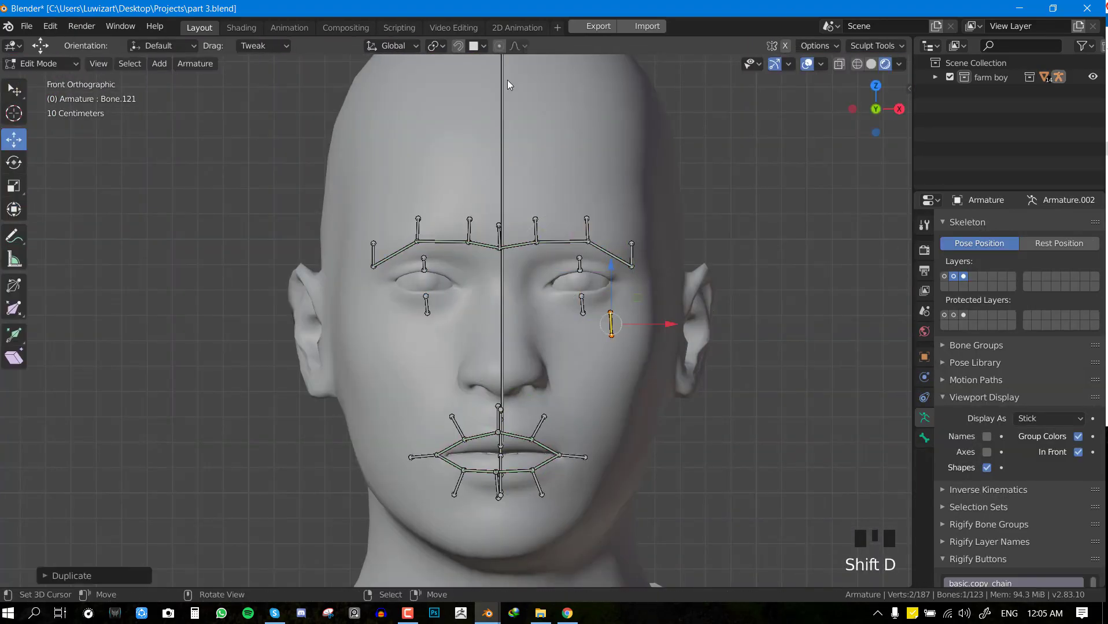
middle_click_drag(648, 329, 491, 332)
key("g")
Duplicate more control bones beside the nose and on the mid cheek, set bone display to Octahedral and save
key("KP_1")
key("shift+d")
middle_click_drag(534, 391, 462, 364)
left_click(1048, 419)
left_click(1045, 435)
key("ctrl+s")
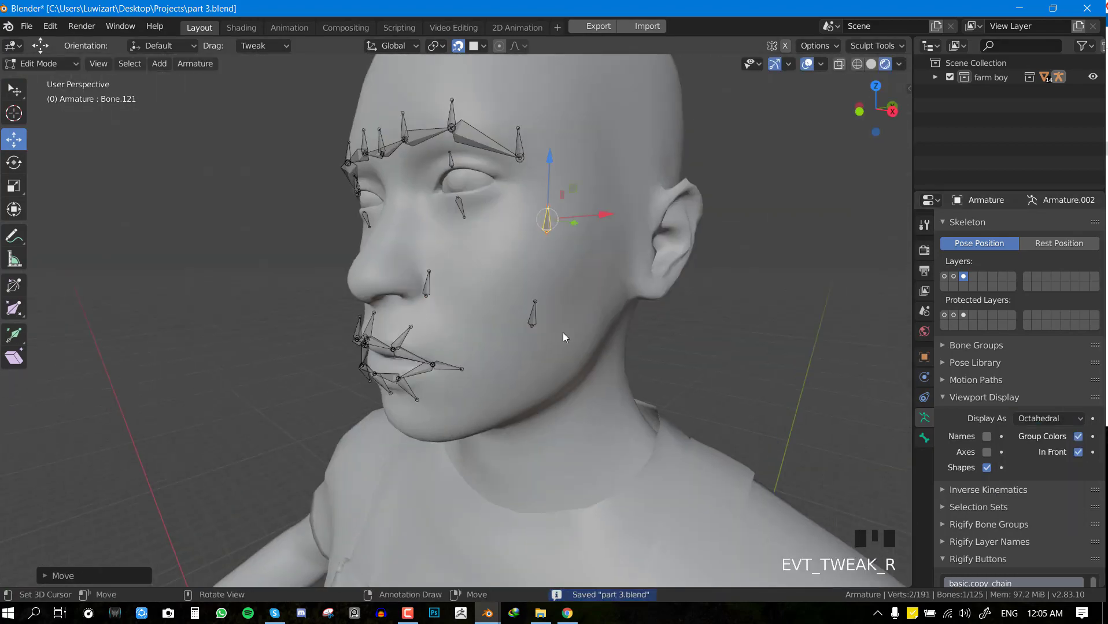
Duplicate and rotate further control bones down the cheek, along the jaw and beside the chin, and save the file
key("shift+d")
key("KP_1")
middle_click_drag(521, 389, 451, 379)
key("r")
key("shift+d")
key("shift+d")
key("ctrl+s")
middle_click_drag(560, 215, 465, 331)
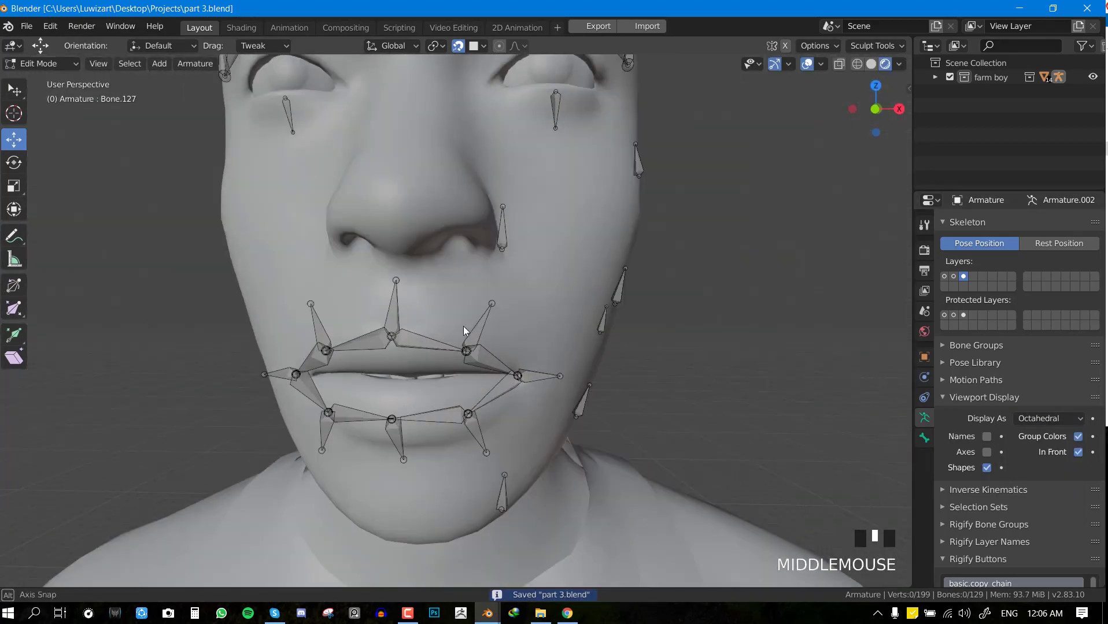
Extrude bones from the upper lip, mouth corner and lower lip joints to the nose-side, mid-cheek and chin controls
key("e")
key("KP_1")
middle_click_drag(601, 300, 528, 368)
key("alt+a")
key("e")
right_click_drag(505, 445, 519, 464)
middle_click_drag(519, 462, 443, 377)
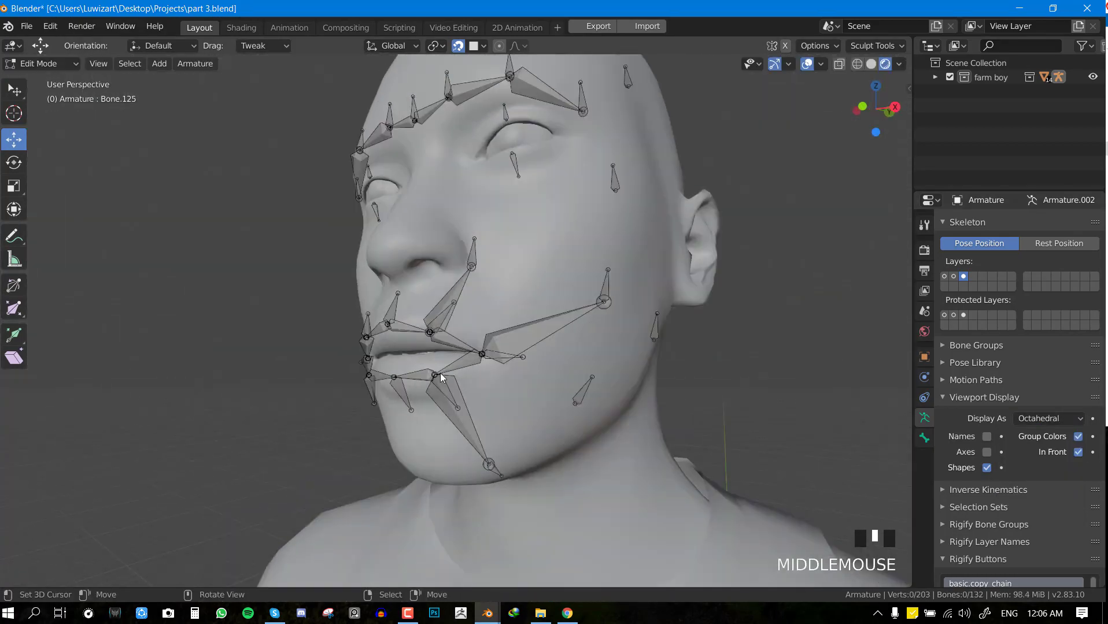
Extrude a bone from the outer lower lip joint to the jaw control, and save the file
key("e")
right_click_drag(598, 424, 580, 407)
middle_click_drag(580, 407, 544, 403)
key("ctrl+s")
Duplicate a control to the middle of the chin, extrude a bone to it from the middle lower lip, and save
key("KP_1")
key("shift+d")
key("r")
left_click(545, 416)
key("e")
key("KP_1")
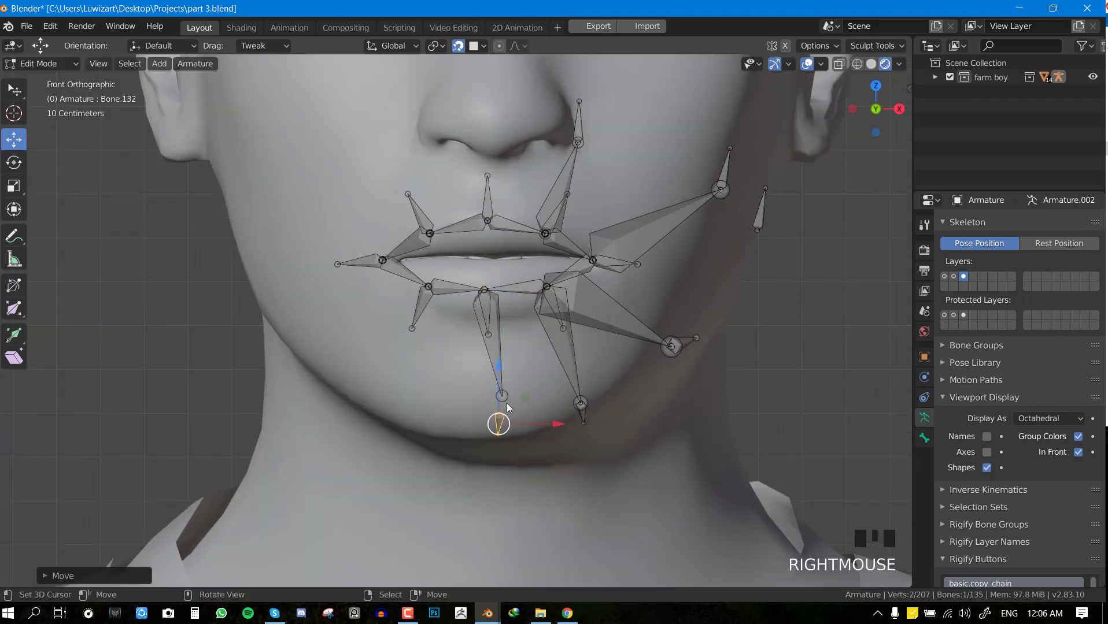
right_click_drag(507, 408, 499, 425)
scroll(545, 349, "down", 5)
key("alt+a")
key("ctrl+s")
Fill a bone between the nose-side control and the control under the eye, and switch the bone's direction
mouse_move(545, 349)
middle_mouse_down()
mouse_move(511, 305)
mouse_move(556, 339)
middle_mouse_up()
right_click(526, 166)
right_click(467, 320, "shift")
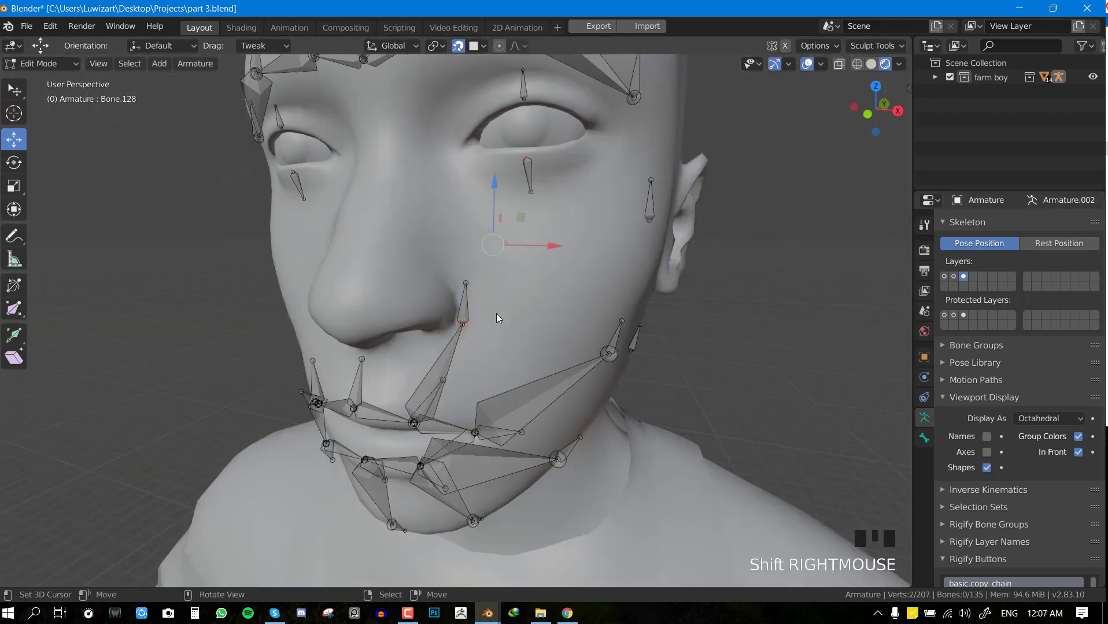
key("KP_1")
key("alt+a")
right_click(485, 306)
right_click(523, 181, "shift")
key("f")
right_click(512, 246)
key("w")
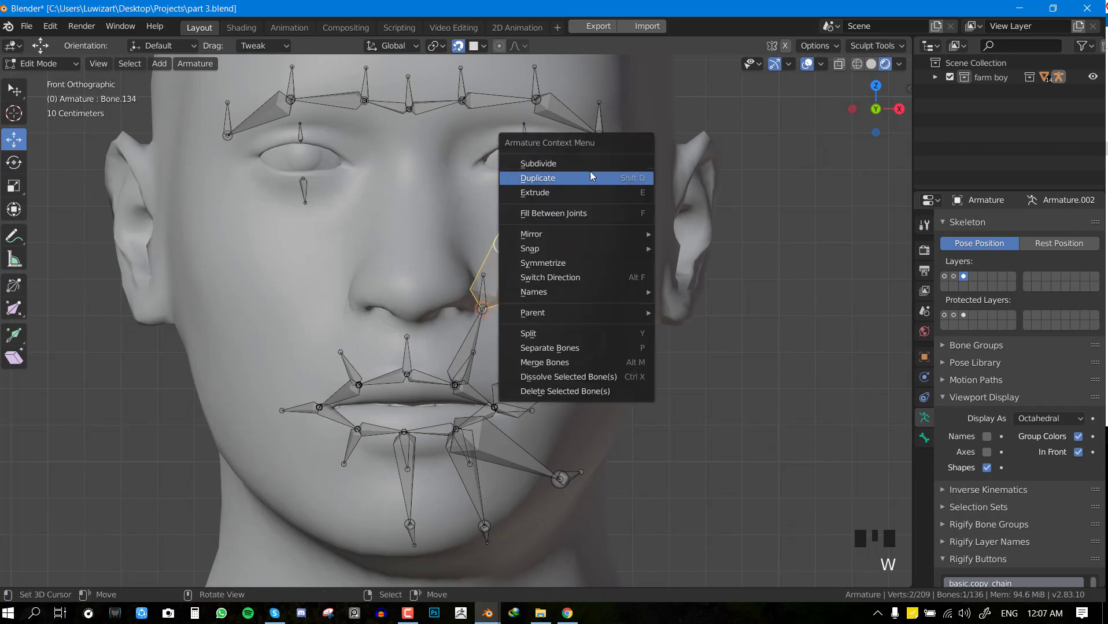
left_click(551, 277)
Fill bones between the nose-side and mid-cheek joints and between the chin and jaw joints
middle_click_drag(628, 243, 548, 260)
right_click(463, 311)
right_click(625, 357, "shift")
key("f")
middle_click_drag(625, 428, 570, 425)
right_click(535, 444, "shift")
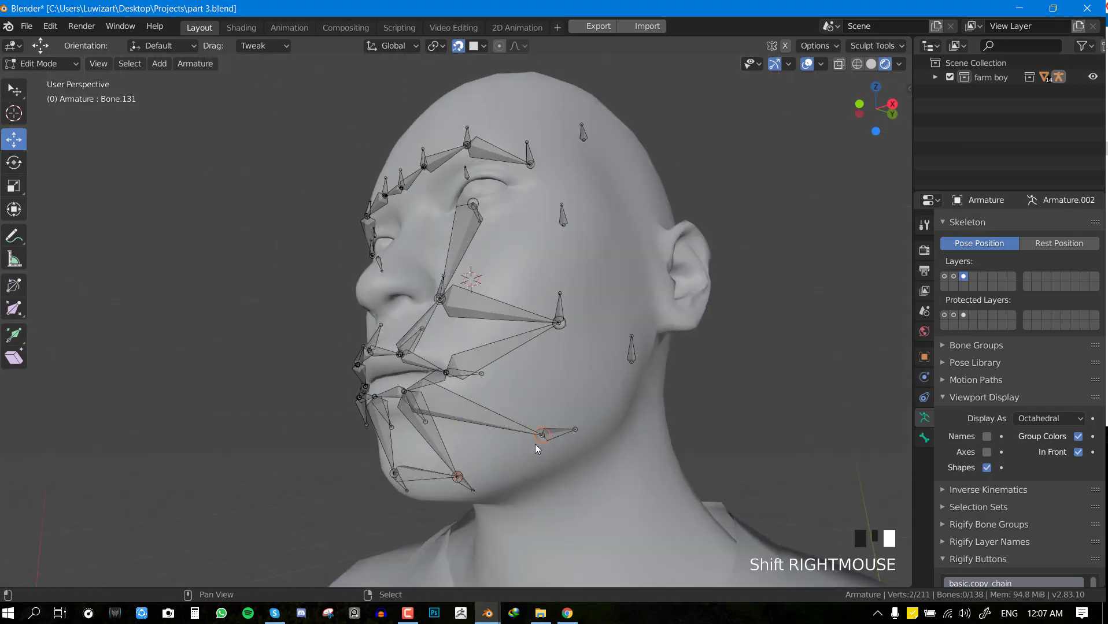
key("f")
Fill further bones between the under-eye, cheek, brow, temple and jaw joints, and save the file
key("alt+a")
key("f")
middle_click_drag(457, 228, 498, 242)
key("f")
right_click(582, 262)
right_click(659, 215, "shift")
middle_click_drag(582, 261, 574, 286)
key("f")
key("f")
right_click(604, 359, "shift")
key("f")
key("KP_1")
key("ctrl+s")
middle_click_drag(615, 350, 550, 308)
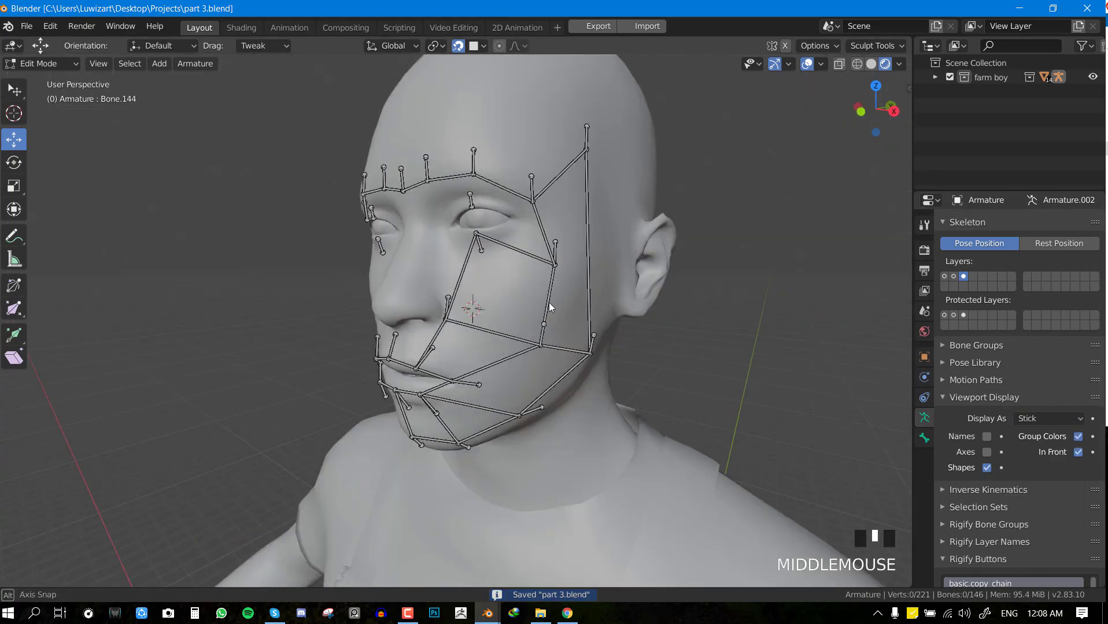
Connect the remaining brow, temple and side-cheek joints with bones, and save the file
key("KP_3")
key("shift+d")
key("ctrl+z")
middle_click_drag(544, 254, 521, 181)
key("f")
key("alt+a")
key("ctrl+s")
key("f")
key("ctrl+Tab")
key("Tab")
key("alt+a")
middle_click_drag(726, 261, 630, 278)
key("alt+a")
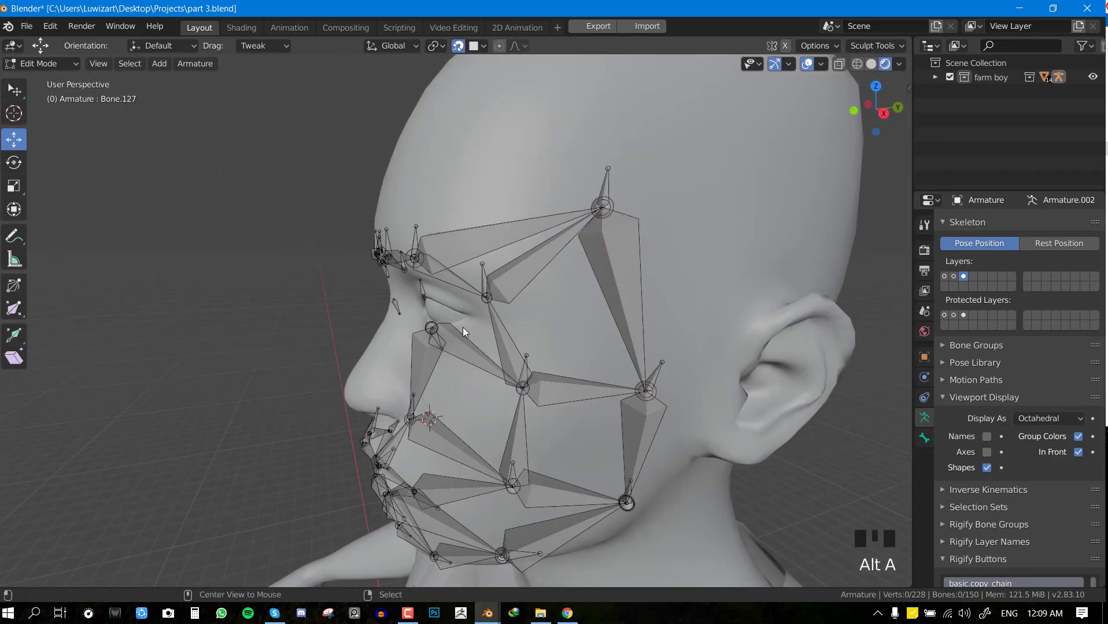
Parent the connecting bones at the side of the cheek, jaw and chin to their control bones, and save
right_click(656, 399)
right_click(665, 340, "shift")
middle_click_drag(665, 340, 671, 295)
right_click(542, 394, "shift")
middle_click_drag(542, 393, 584, 341)
right_click(486, 409)
right_click(470, 434, "shift")
key("ctrl+p")
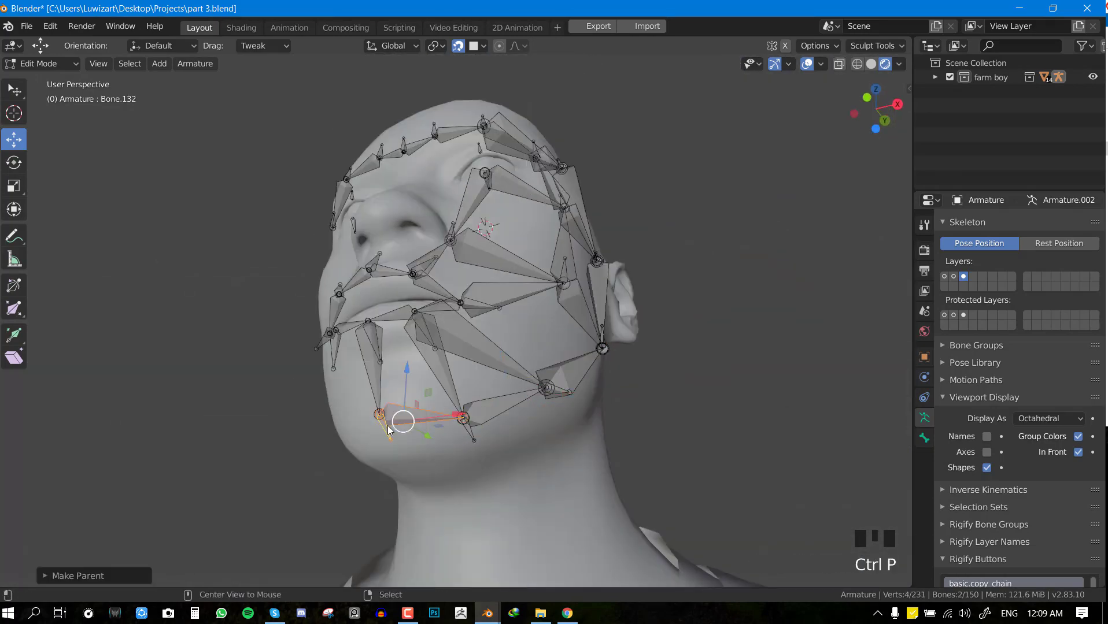
middle_click_drag(440, 324, 491, 427)
key("ctrl+s")
Test-move a couple of the facial control bones in Pose Mode and clear the selection
key("ctrl+Tab")
right_click_drag(639, 272, 642, 222)
right_click(570, 347)
key("g")
left_click(578, 337)
key("alt+a")
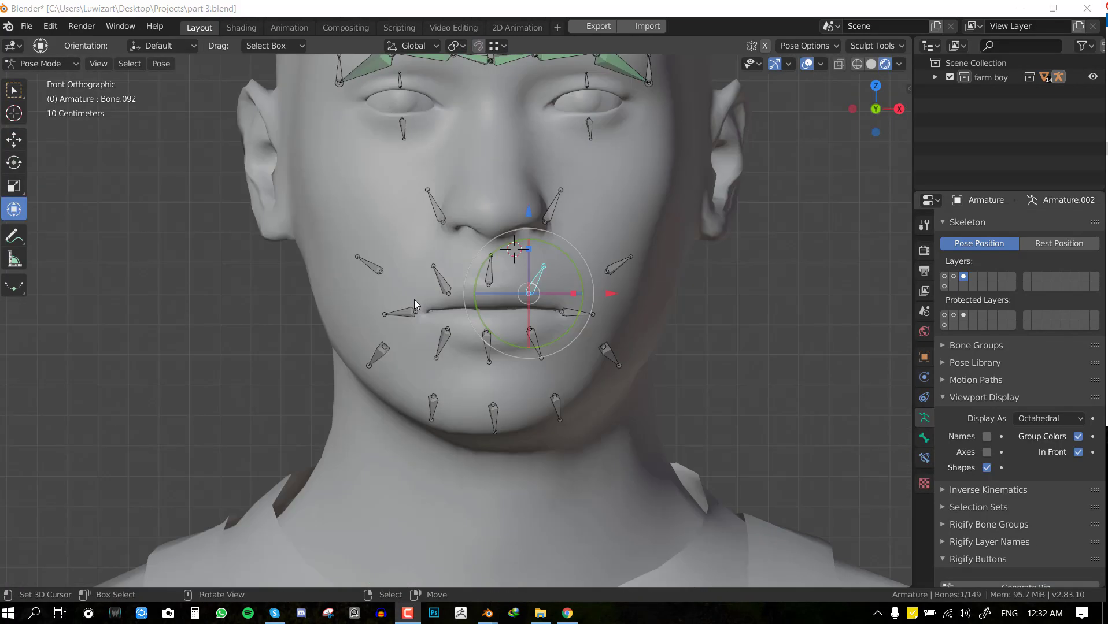
Examine the mirrored facial control bones from the front with nothing selected
middle_click_drag(414, 300, 521, 317)
right_click(542, 267)
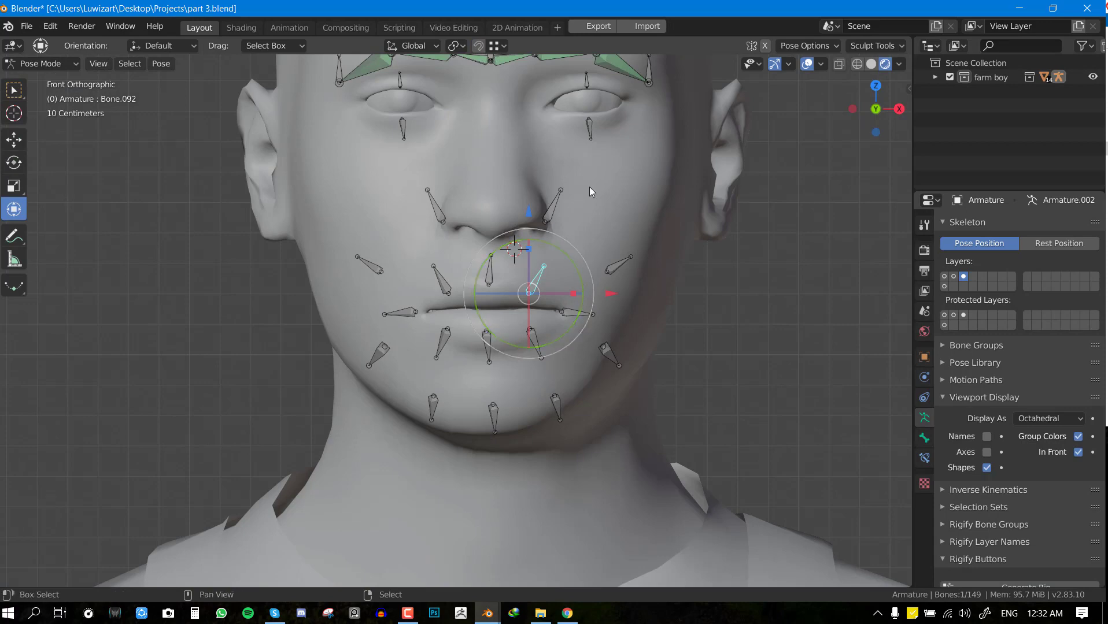
scroll(589, 187, "down", 2)
scroll(604, 312, "down", 3)
middle_click_drag(605, 313, 570, 303)
key("KP_1")
scroll(570, 303, "up", 2)
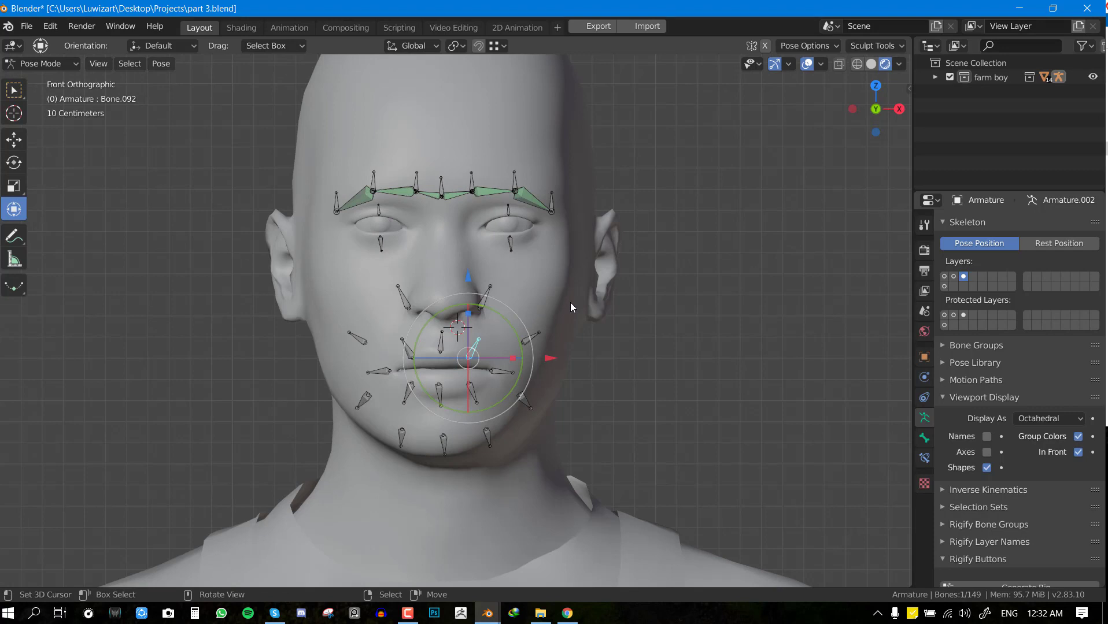
middle_click_drag(596, 307, 622, 282, "shift")
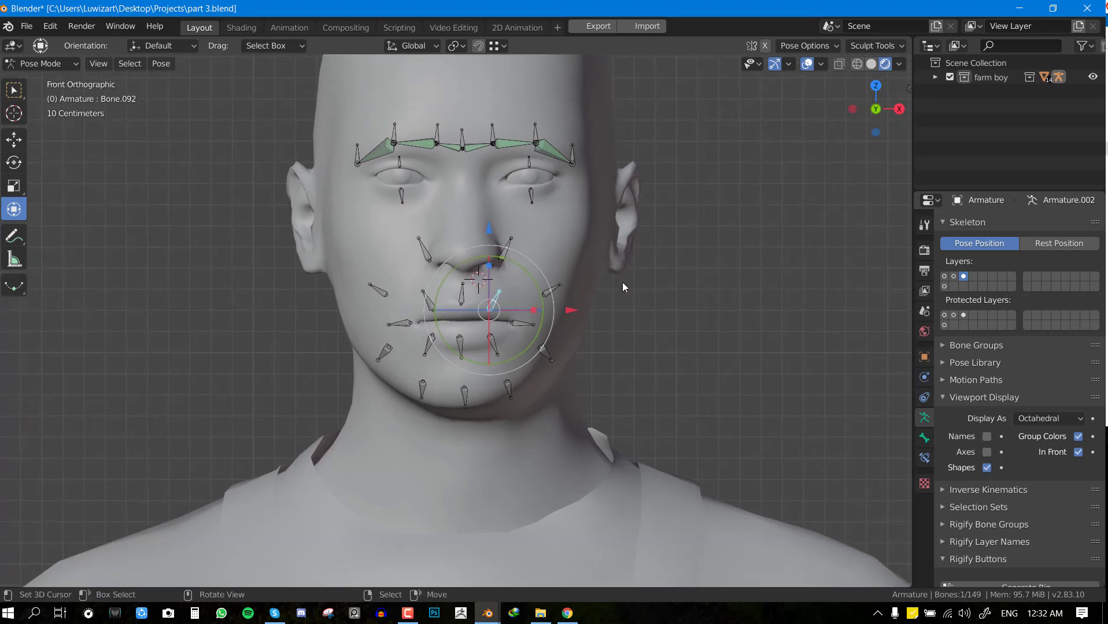
key("alt+a")
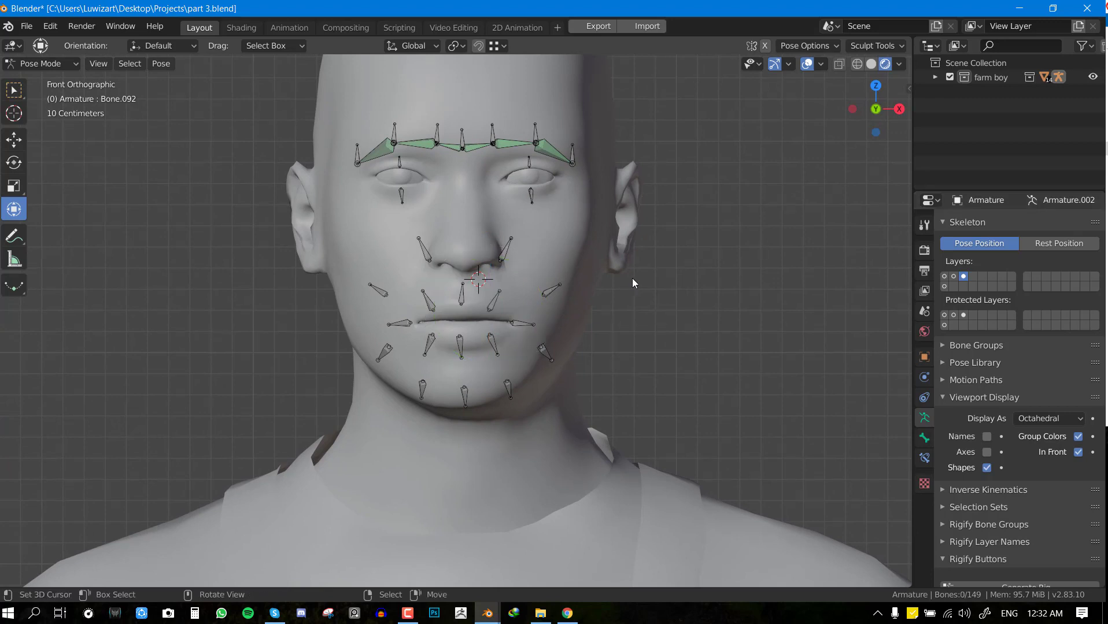
Select the six green connecting bones along both eyebrows and move them to the first bone layer of the second row
scroll(503, 168, "up", 2)
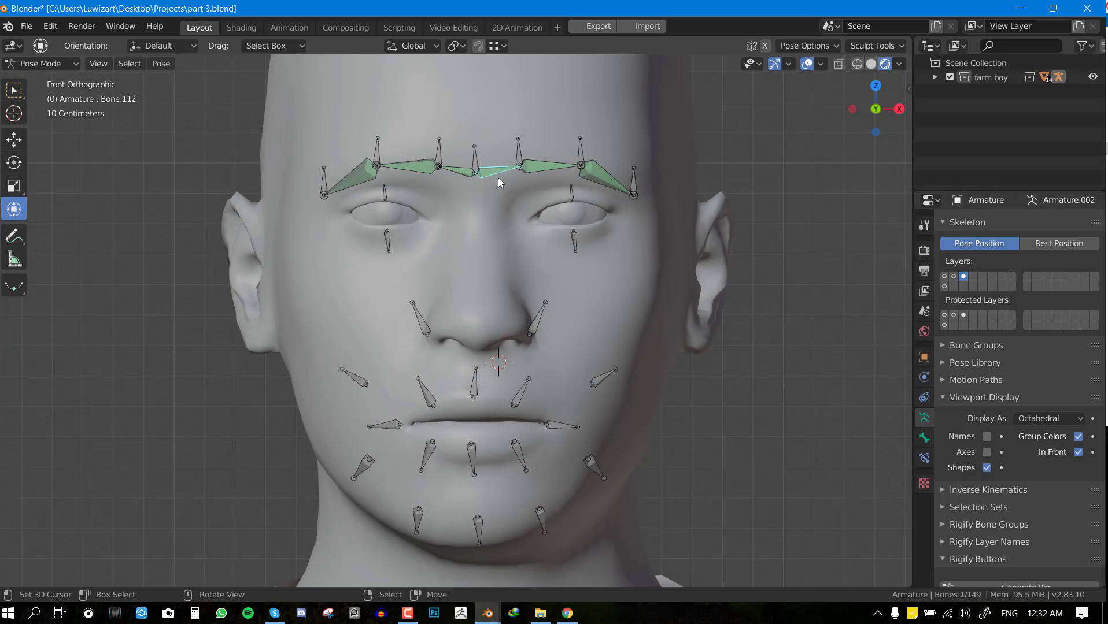
left_click(498, 177)
right_click(414, 167, "shift")
right_click(349, 172, "shift")
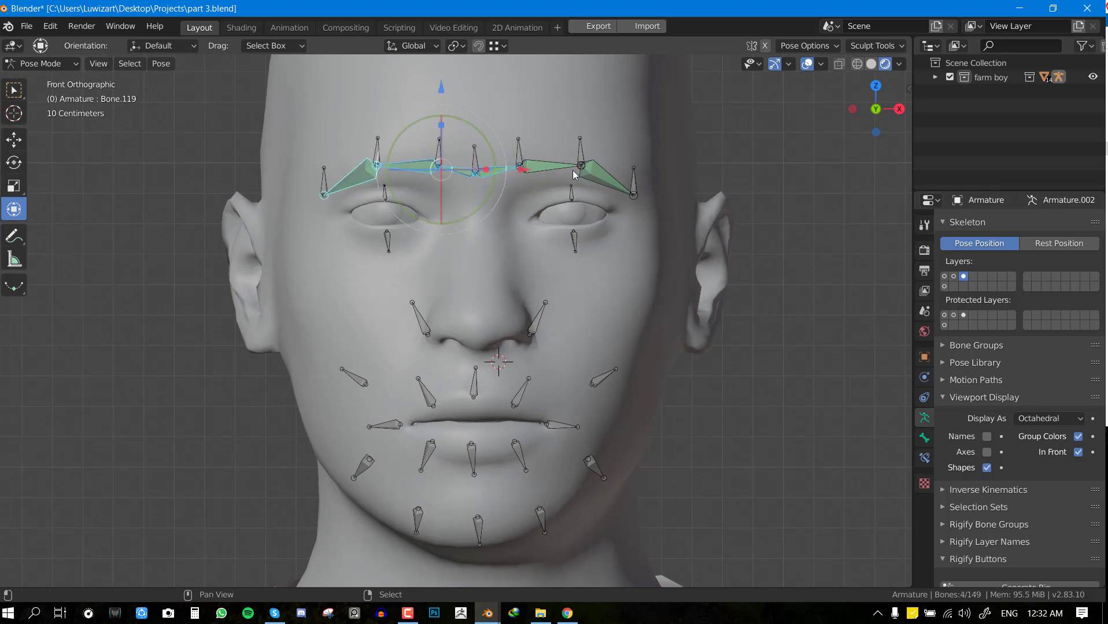
right_click(559, 172, "shift")
right_click(598, 178, "shift")
key("m")
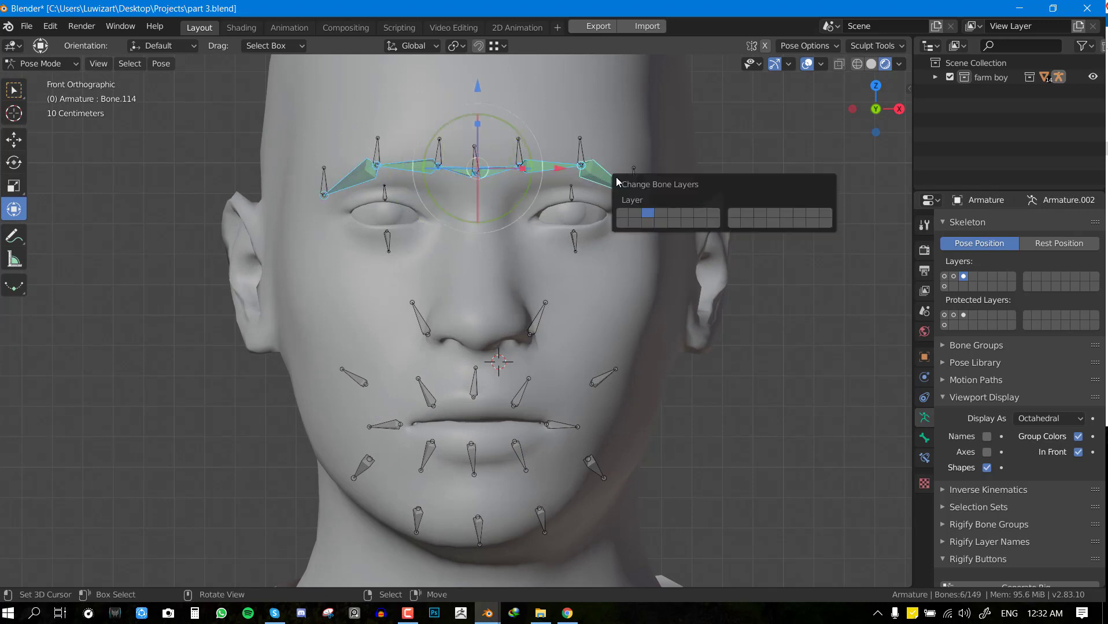
left_click(620, 222)
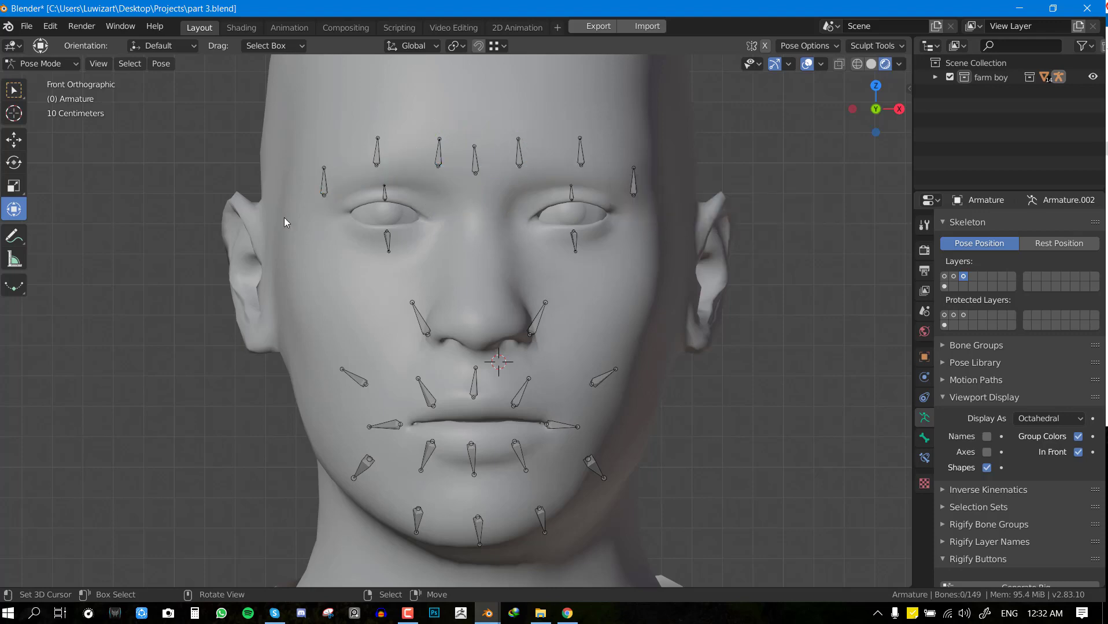
Check the face with only the control bones visible, and save the file
scroll(506, 235, "down", 1)
scroll(507, 235, "down", 2)
middle_click_drag(624, 238, 625, 279)
key("KP_1")
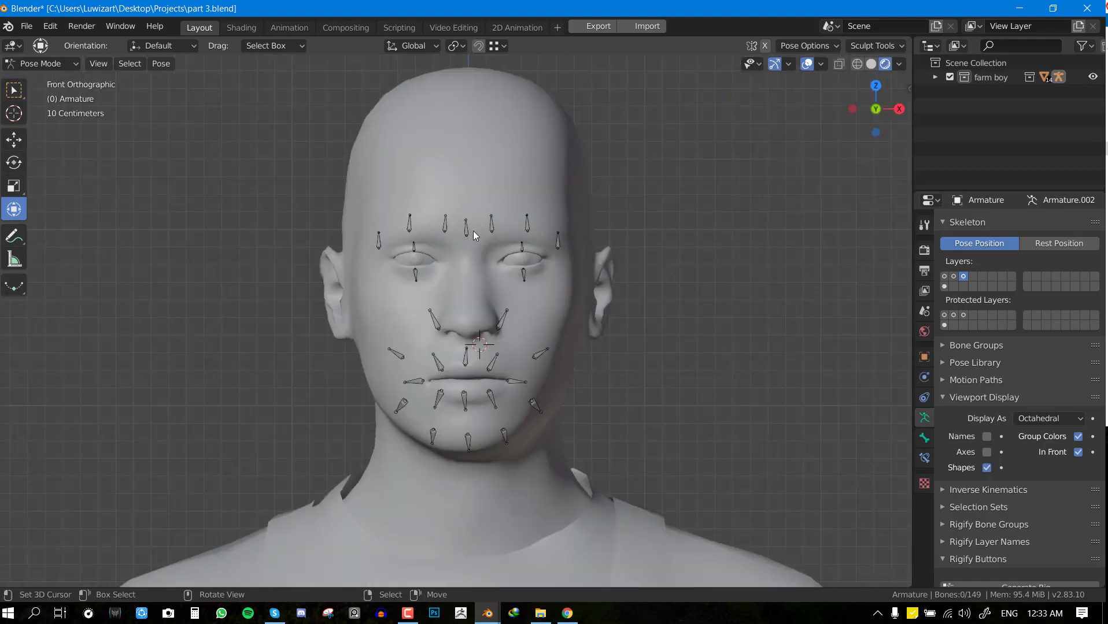
scroll(472, 232, "up", 3)
mouse_move(510, 200)
middle_mouse_down("shift")
mouse_move(519, 355)
mouse_move(490, 204)
middle_mouse_up("shift")
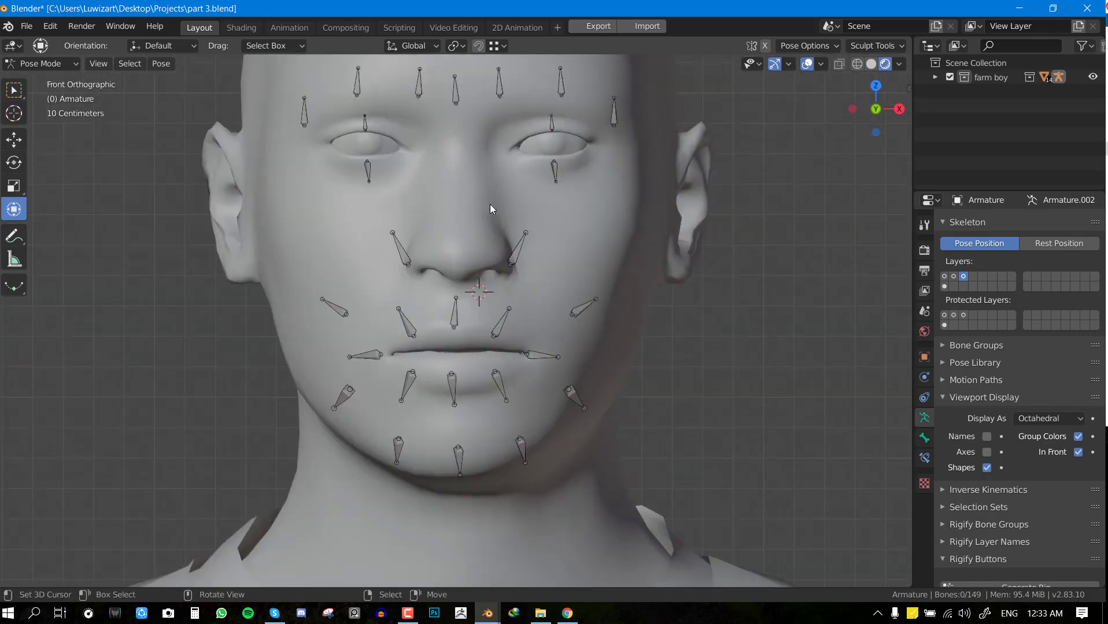
scroll(490, 243, "up", 1)
key("ctrl+s")
Test-move the three lower lip controls downward in Pose Mode to open the mouth
scroll(543, 322, "up", 2)
scroll(509, 309, "down", 3, "shift")
left_click(439, 303)
key("g")
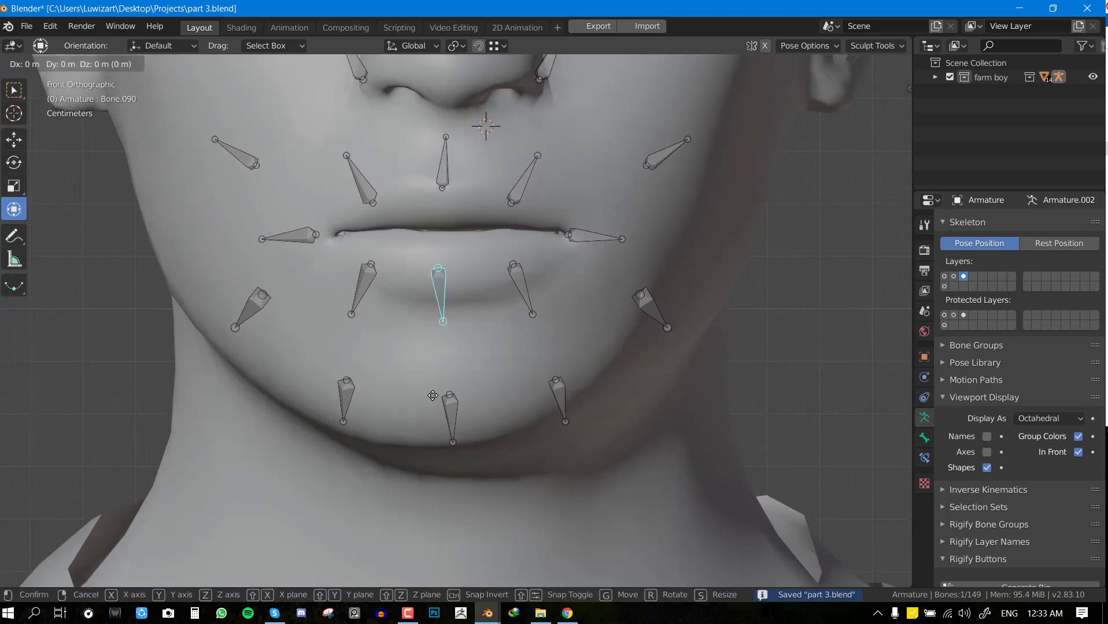
left_click(442, 381)
left_click(514, 291)
key("g")
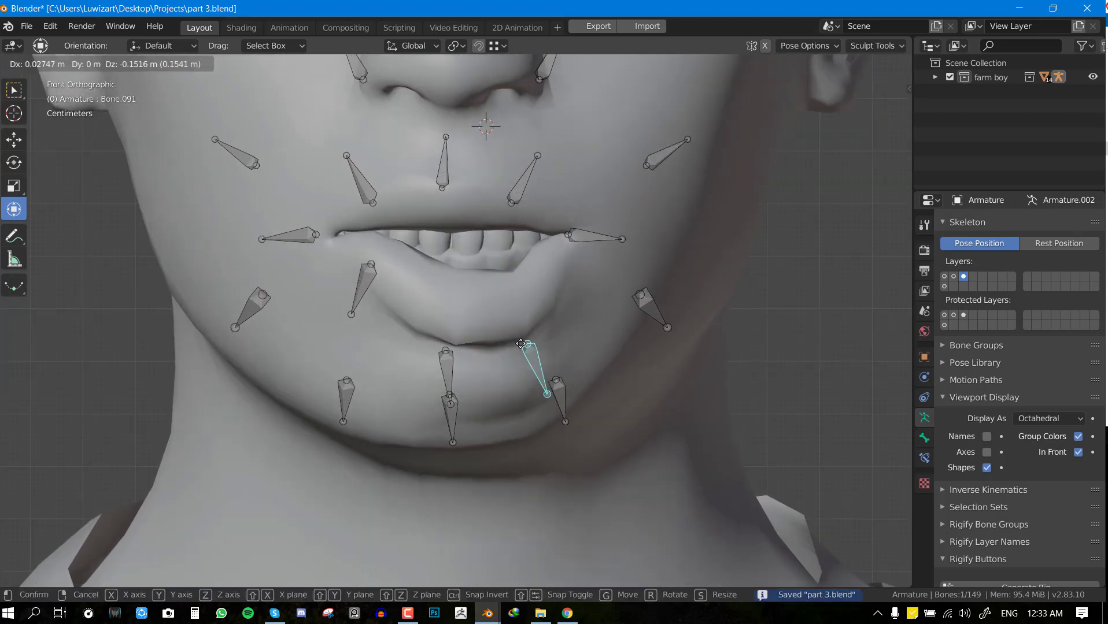
left_click(532, 363)
left_click(350, 296)
key("g")
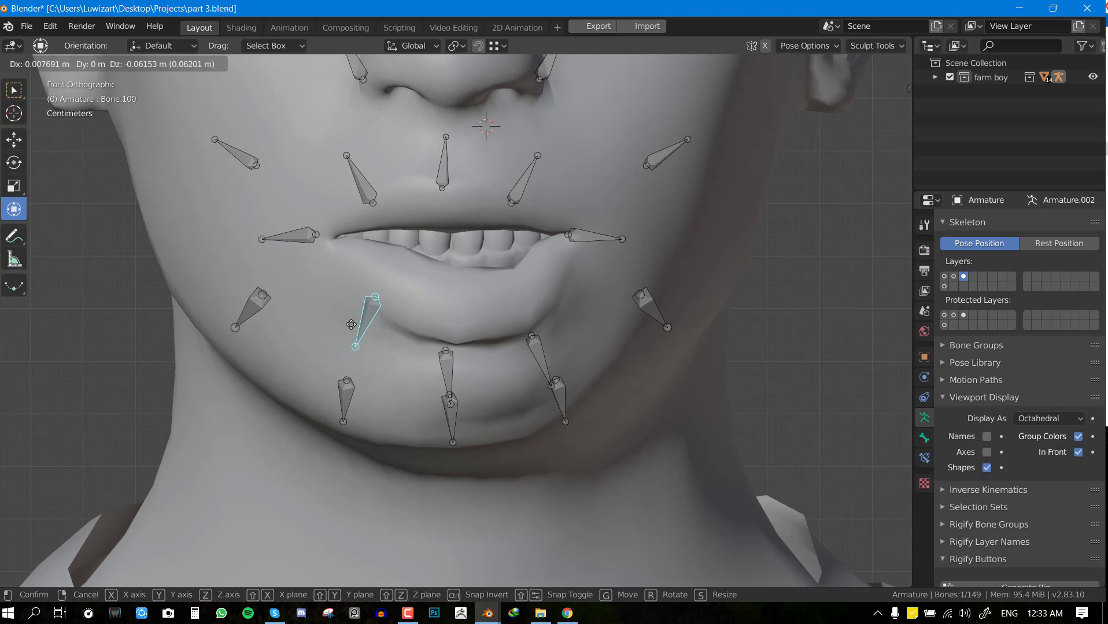
left_click(363, 324)
Test-move the chin-side control backward and the mouth corner control outward on one side of the face
middle_click_drag(363, 324, 304, 405)
left_click(304, 405)
key("g")
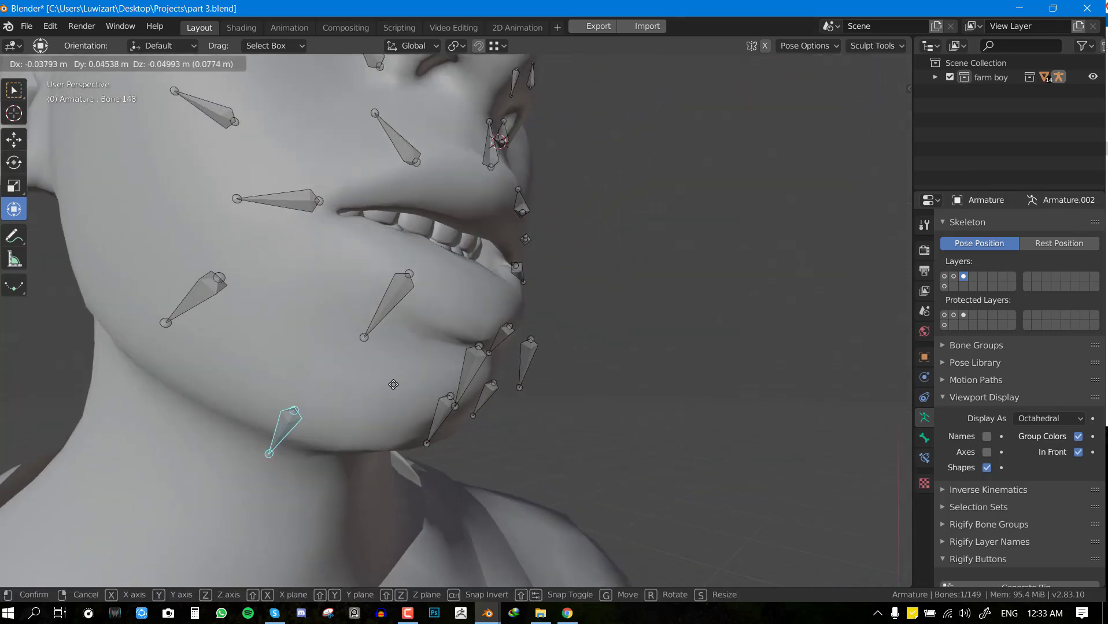
left_click(300, 365)
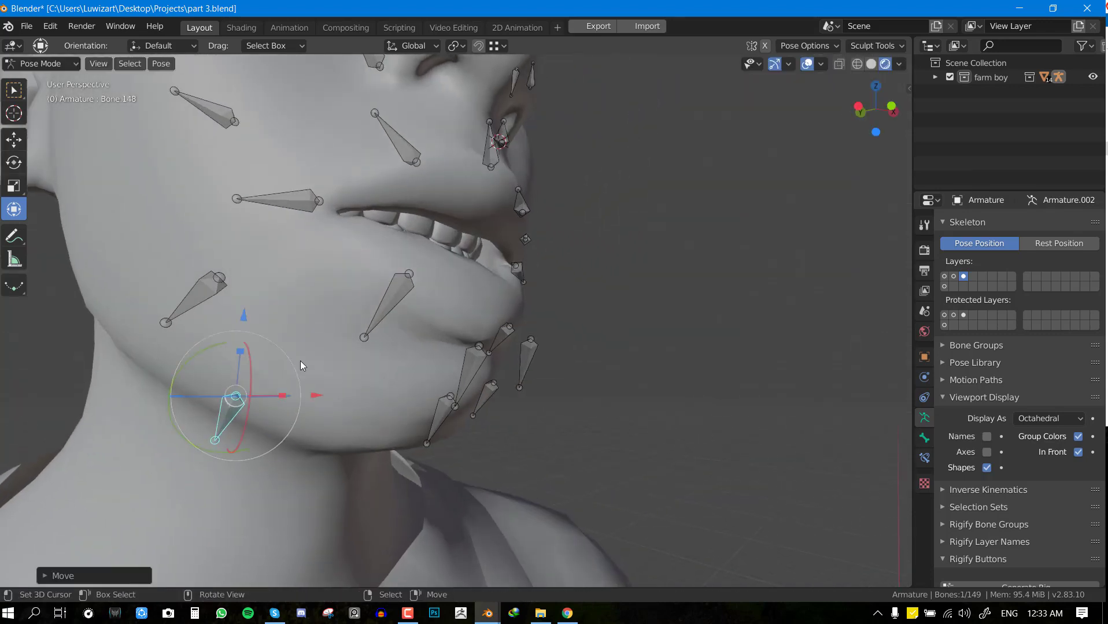
right_click_drag(304, 195, 215, 184)
middle_click_drag(322, 257, 388, 323)
right_click_drag(300, 405, 174, 269)
key("KP_1")
Test-pull the other mouth corner outward and the three upper lip controls upward, and clear all bone locations
scroll(405, 275, "down", 2)
right_click(533, 259)
middle_click_drag(525, 282, 440, 288)
key("g")
left_click(644, 281)
key("KP_1")
right_click_drag(503, 214, 524, 180)
right_click_drag(449, 212, 436, 178)
right_click(377, 229)
right_click_drag(392, 227, 377, 196)
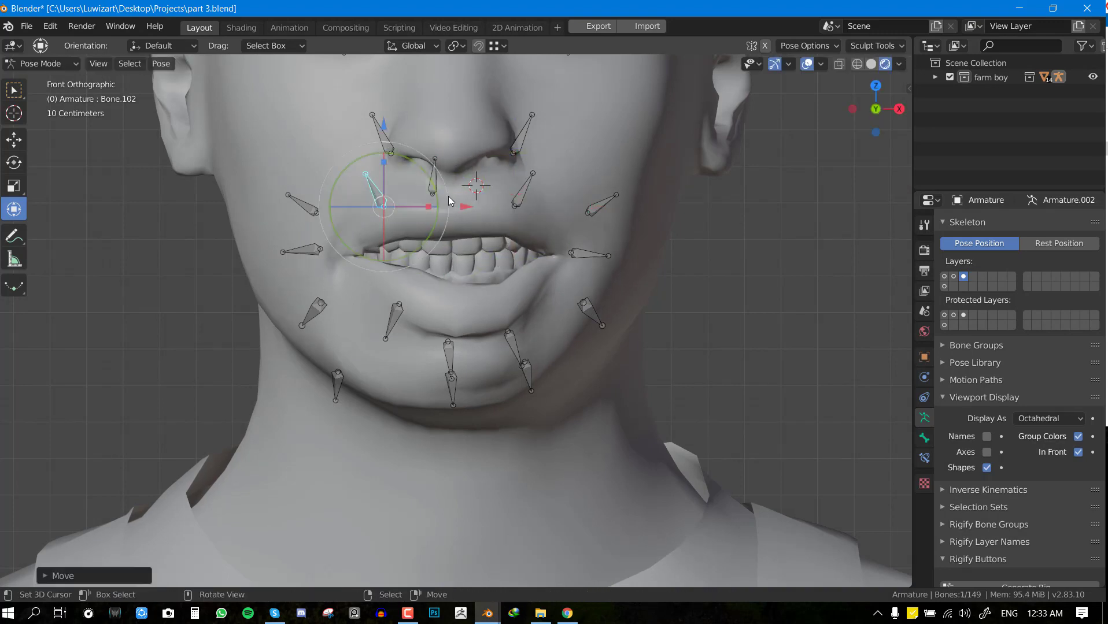
key("a")
key("alt+g")
Show the first bone layer of the second row so the connecting bones appear together with the controls
right_click_drag(390, 145, 356, 133)
key("Escape")
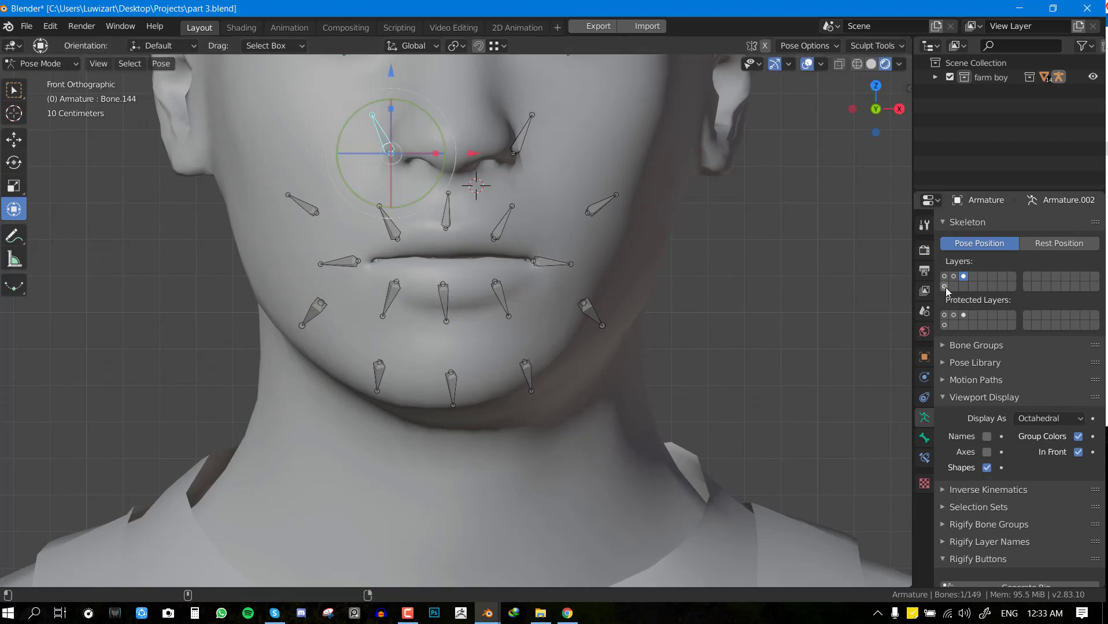
left_click(944, 287)
scroll(423, 247, "up", 3, "shift")
middle_click_drag(549, 218, 606, 219)
key("KP_1")
Test-move the cheek control and the nose-side control on one side, cancelling each move
left_click(604, 285)
middle_click_drag(620, 282, 641, 286)
key("g")
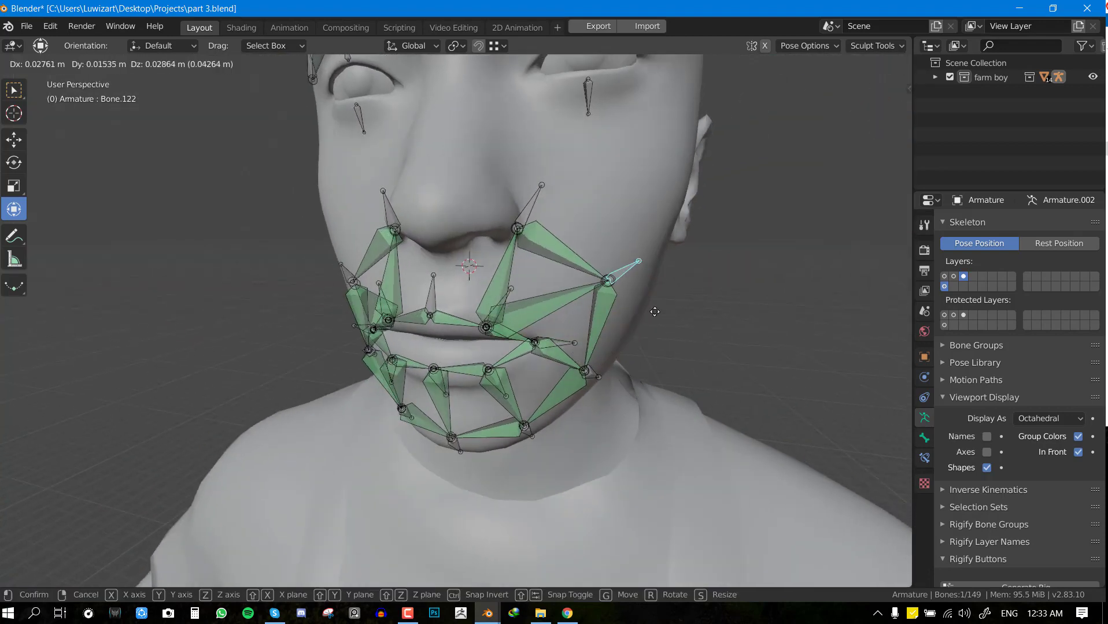
key("Escape")
left_click(540, 203)
key("g")
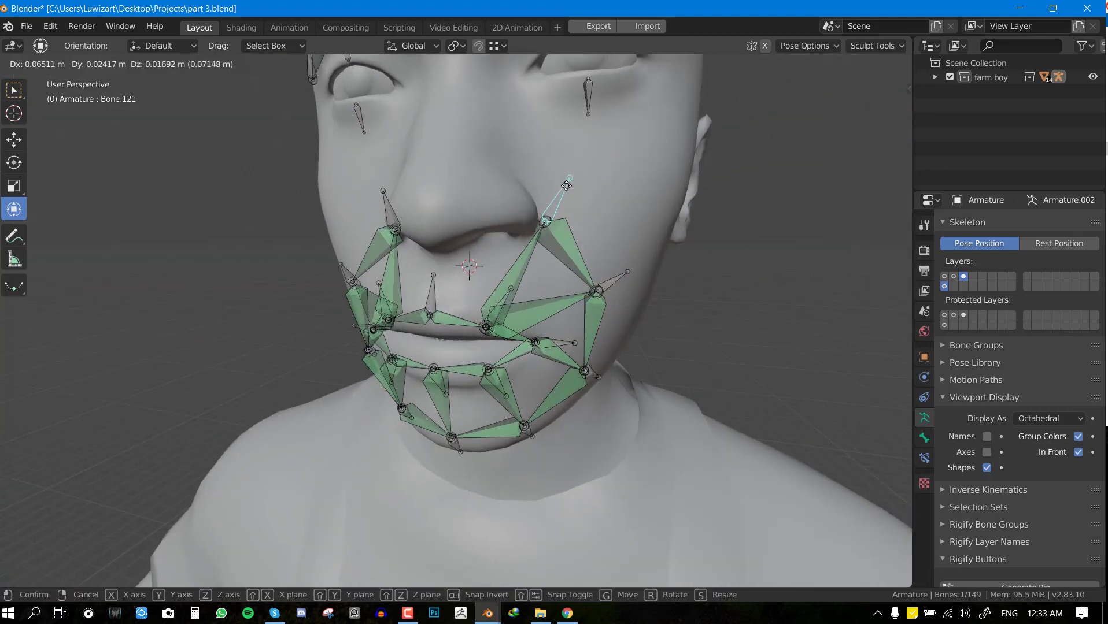
key("Escape")
Test-move the nose-side control on the opposite side in front view, cancelling the move
key("KP_1")
left_click(392, 201)
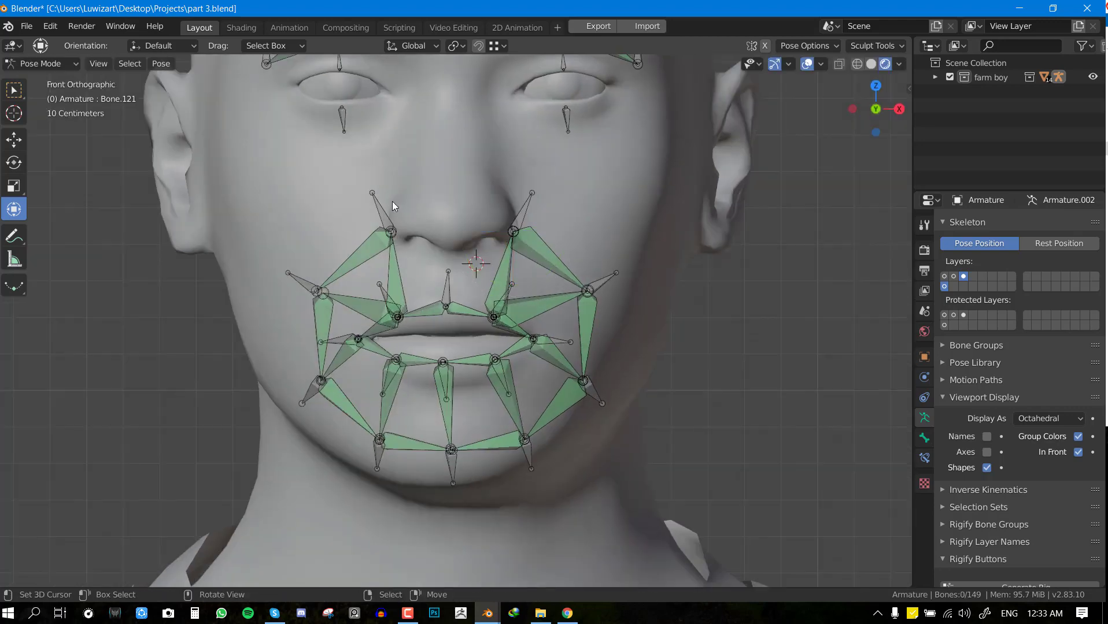
key("g")
key("Escape")
Test-raise the middle upper lip control and pull the upper lip controls on both sides up and outward
left_click(454, 298)
key("g")
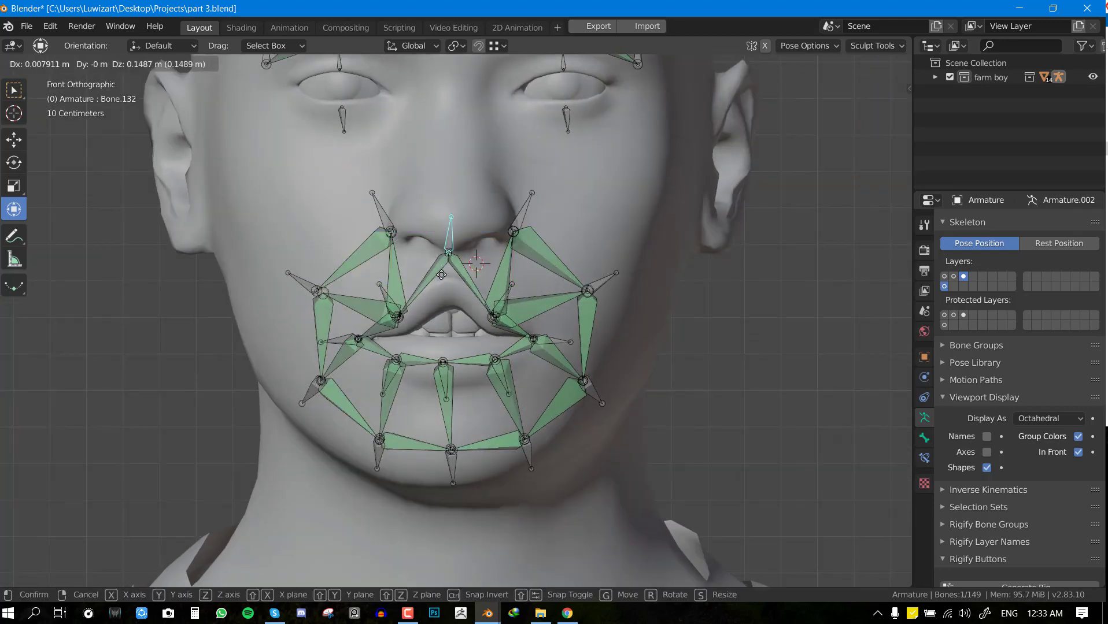
left_click(457, 264)
left_click(508, 286)
key("g")
left_click(534, 263)
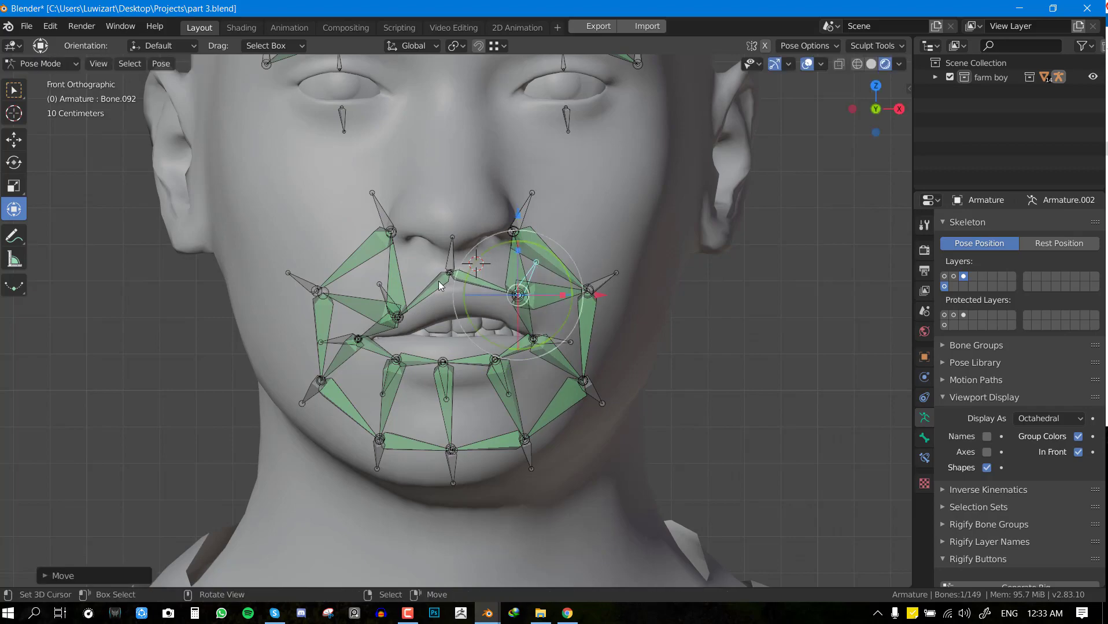
left_click(382, 294)
Test-pull the middle lower lip control downward, and clear the location of all visible bones
middle_click_drag(381, 294, 449, 404)
left_click(451, 405)
key("shift+z")
key("KP_1")
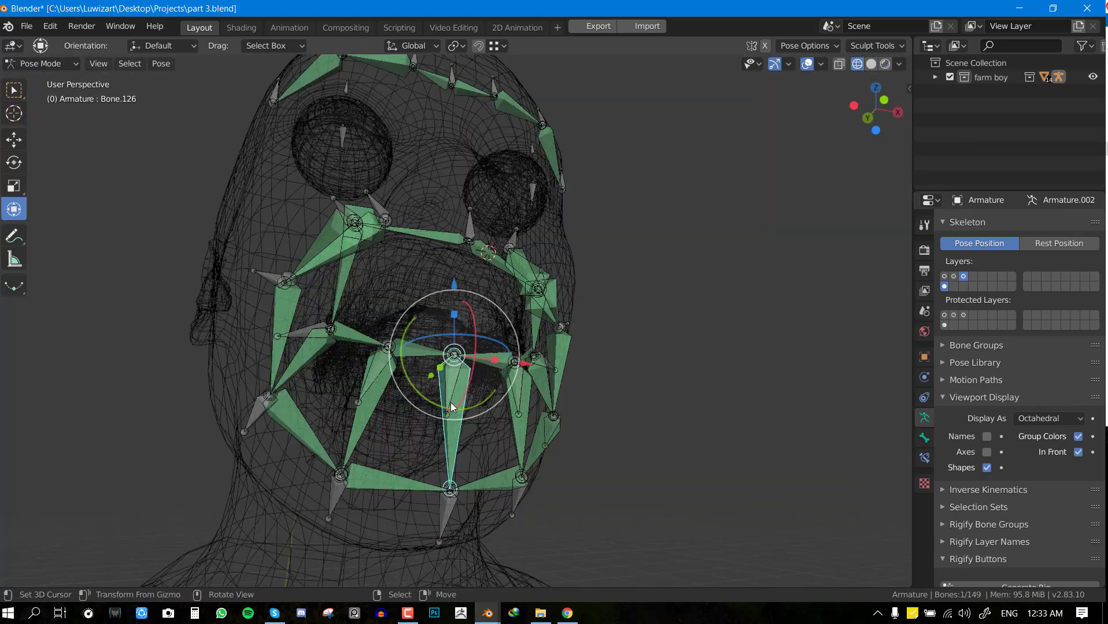
scroll(510, 388, "up", 2)
key("g")
left_click(503, 425)
key("shift+z")
key("a")
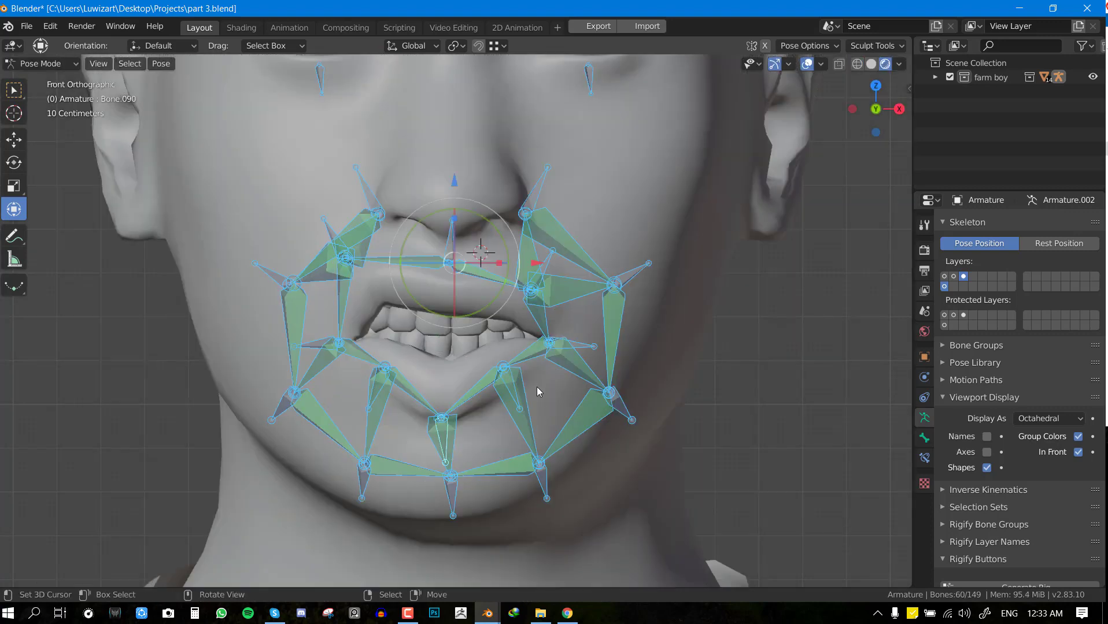
key("alt+g")
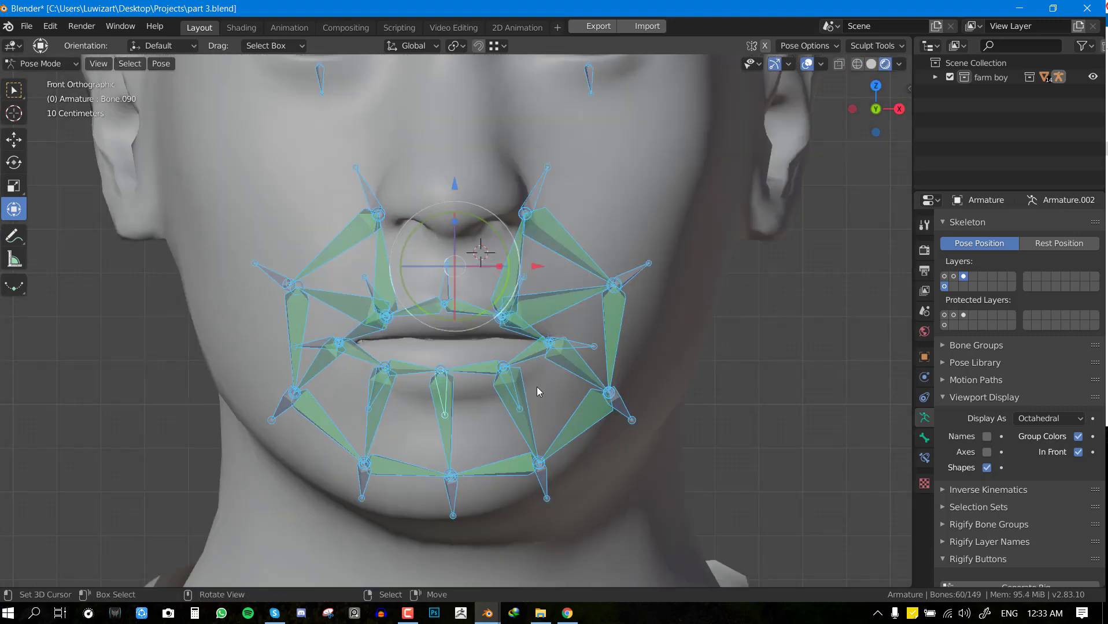